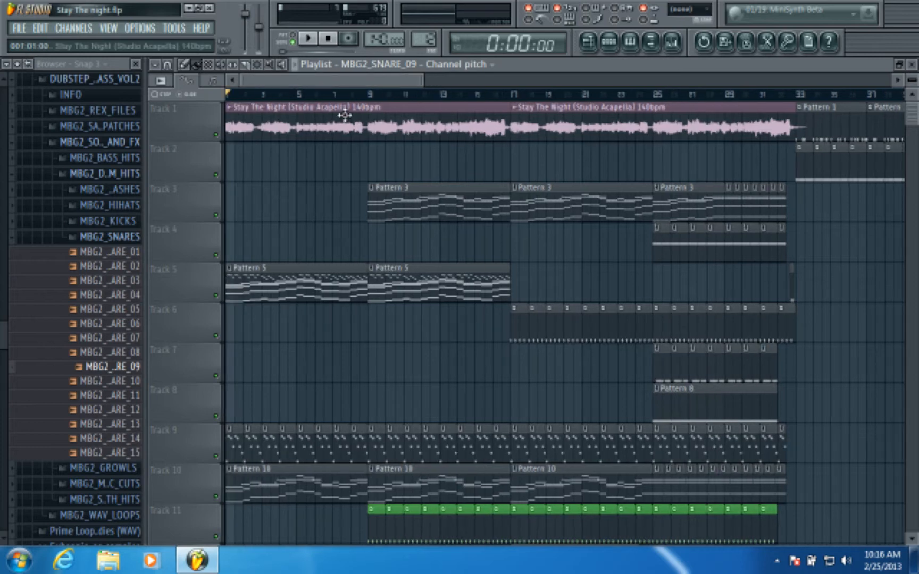
Mute the Stay The Night acapella on Track 1
scroll(353, 141, down, 5)
scroll(400, 162, up, 5)
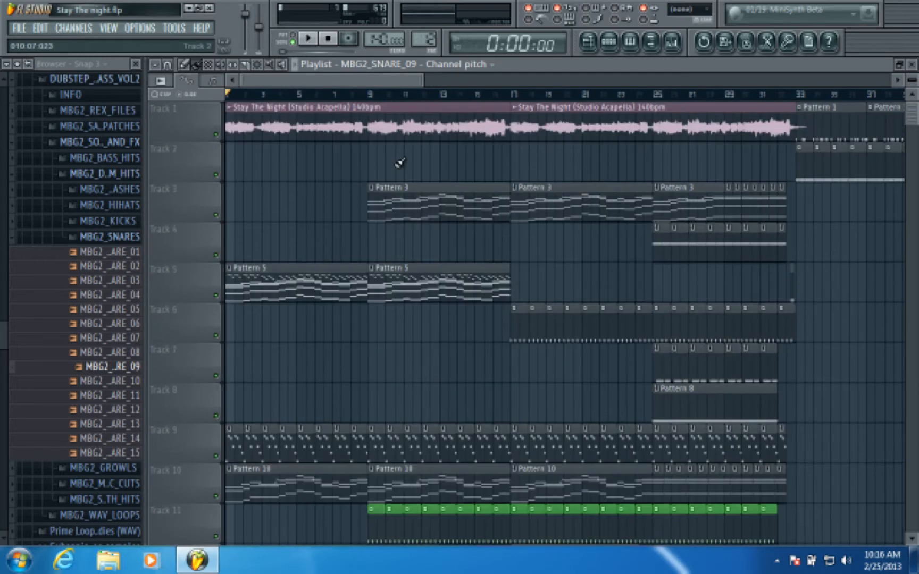
scroll(407, 164, down, 2)
scroll(383, 149, up, 2)
drag(373, 82, 347, 82)
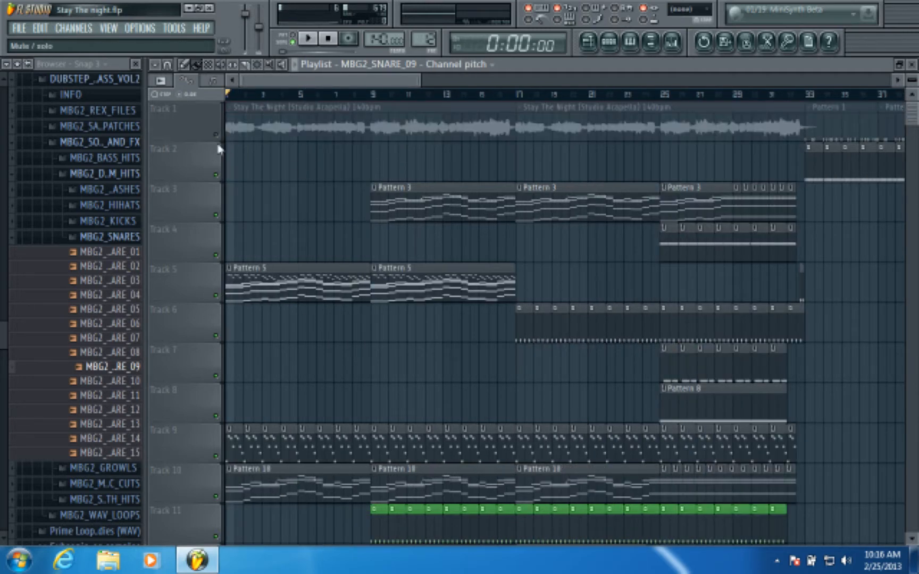
Mute the TruePianos #3 mute/solo, FabFilter Simplon (Master) filter and Param. EQ 2 (Piano) mix level automation tracks
scroll(236, 287, down, 7)
scroll(239, 290, down, 1)
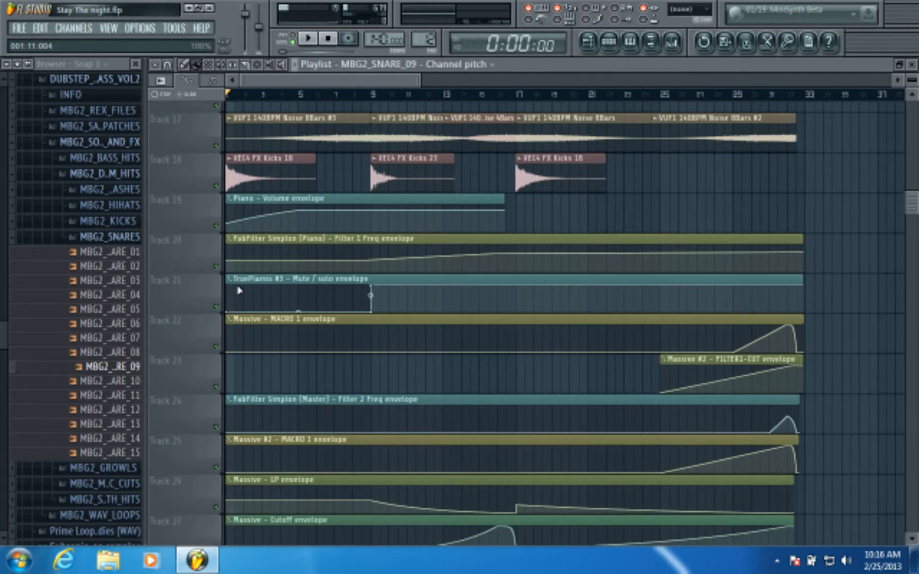
scroll(229, 269, down, 1)
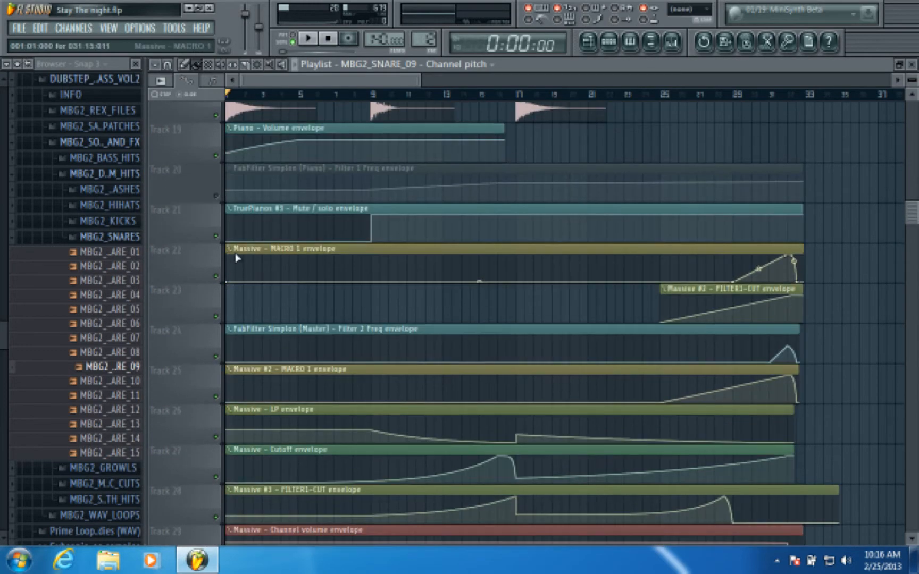
scroll(222, 186, down, 1)
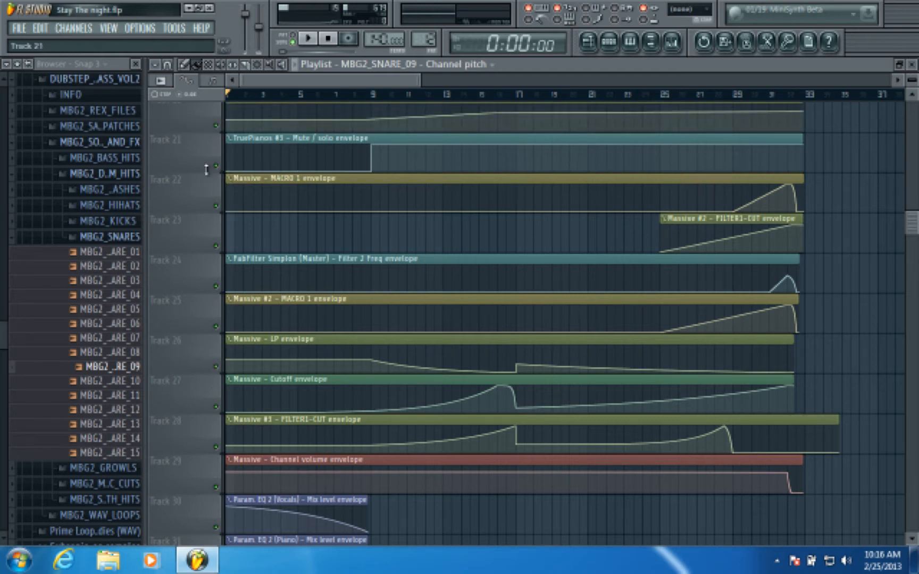
scroll(216, 386, down, 2)
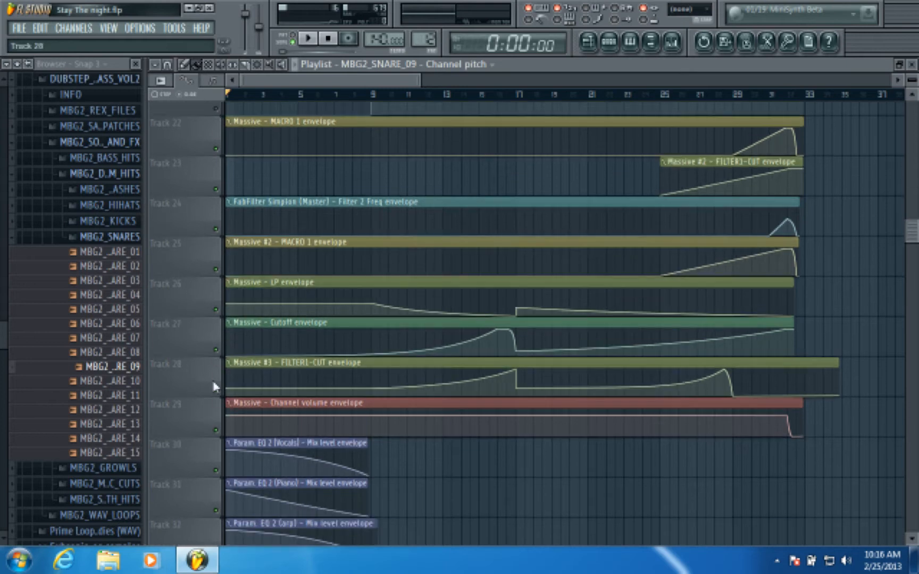
click(217, 231)
scroll(208, 303, down, 4)
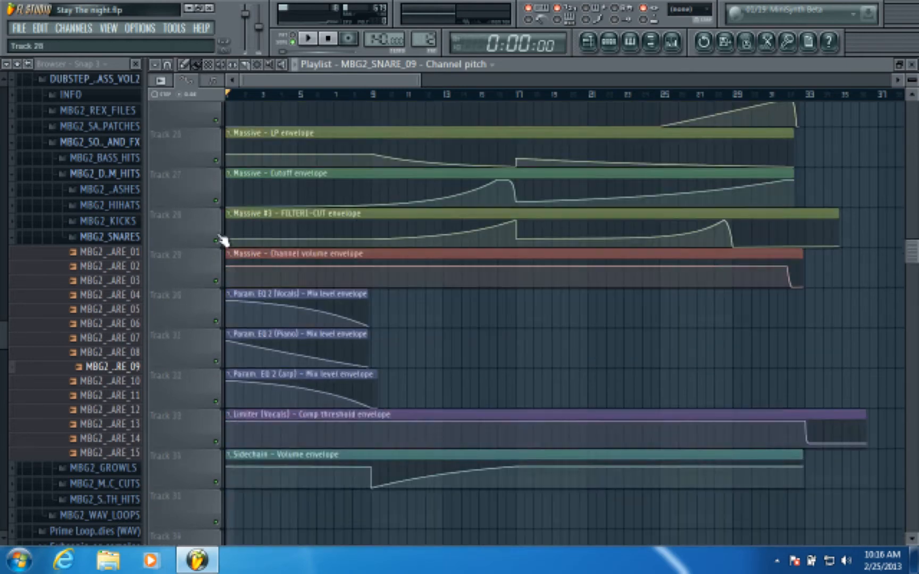
click(216, 313)
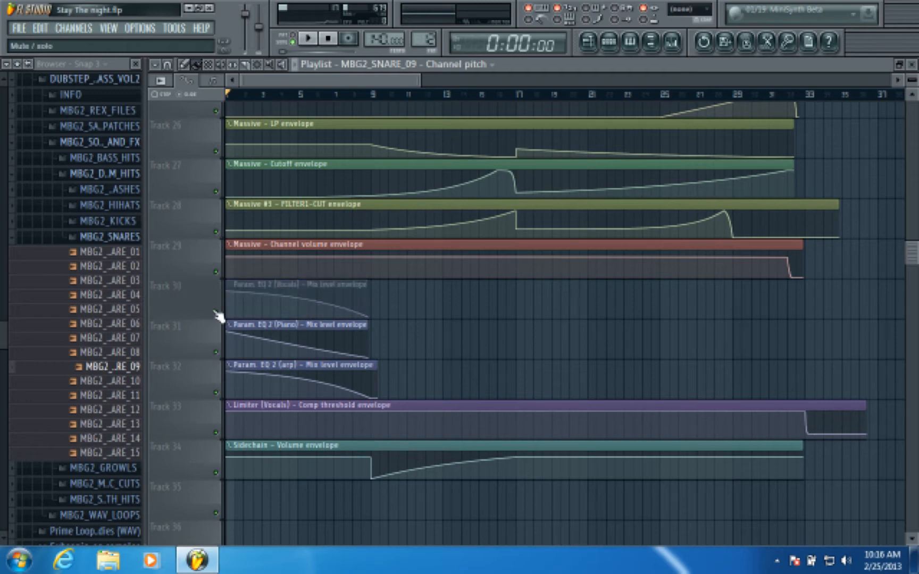
click(215, 312)
click(215, 352)
Mute the pattern tracks 9 and 10, the VEC4 FX Kicks on Track 18 and the VUF1 noise on Track 17
scroll(264, 314, up, 20)
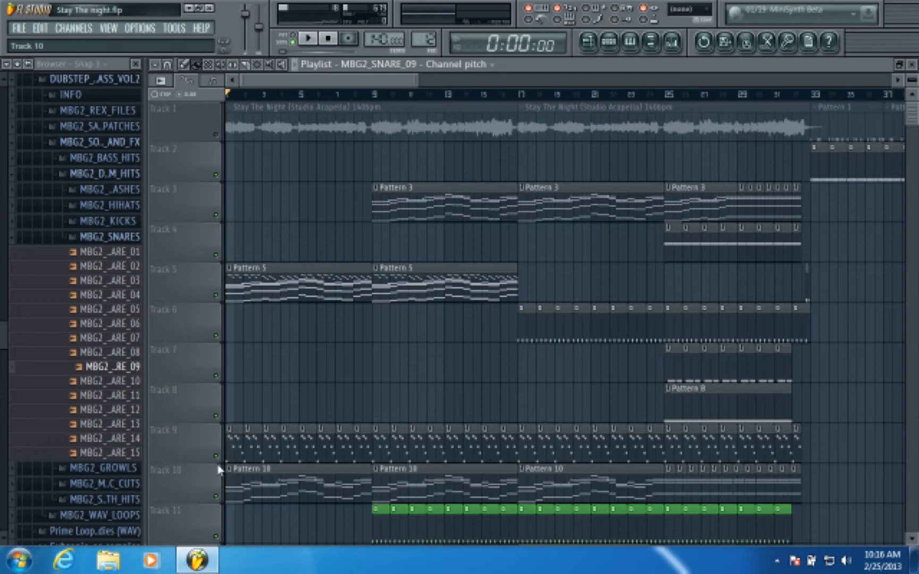
click(217, 455)
scroll(219, 410, down, 5)
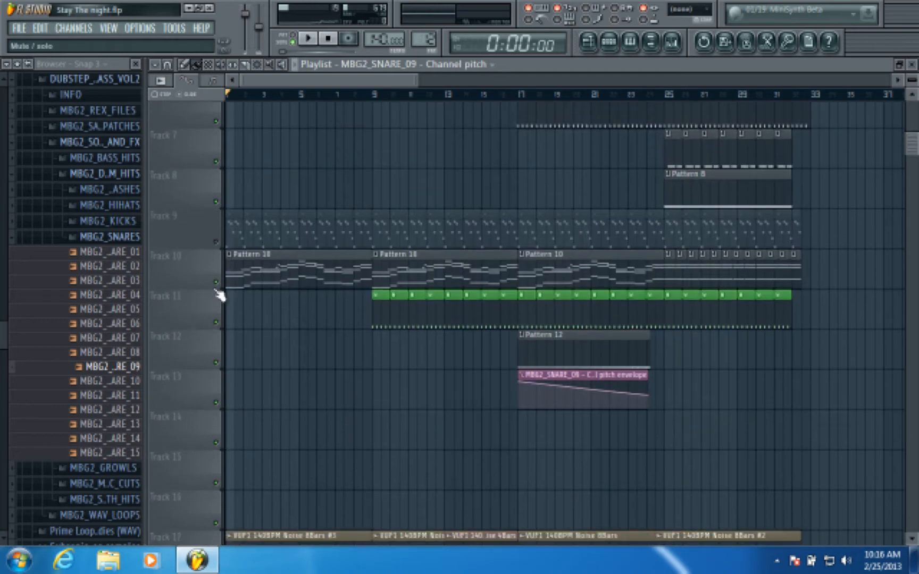
scroll(219, 295, down, 5)
click(217, 391)
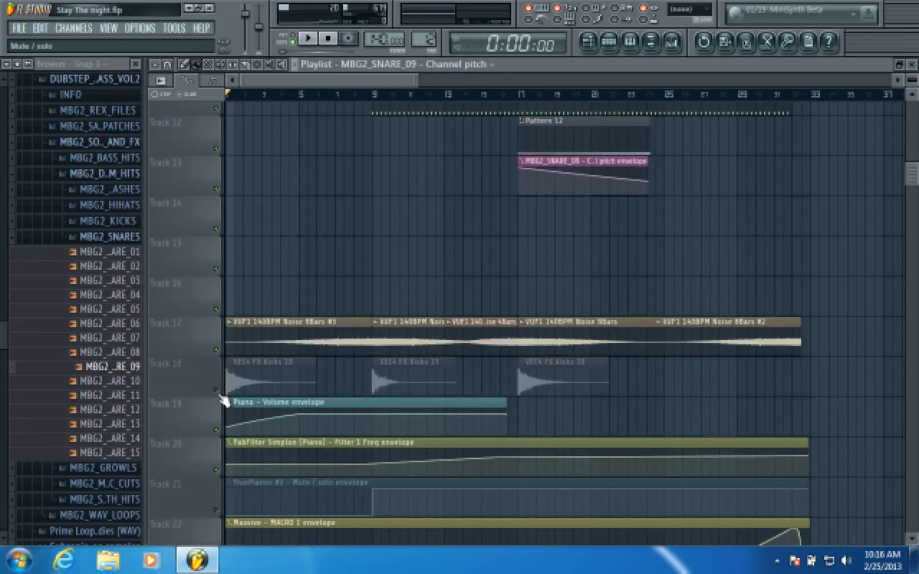
click(216, 349)
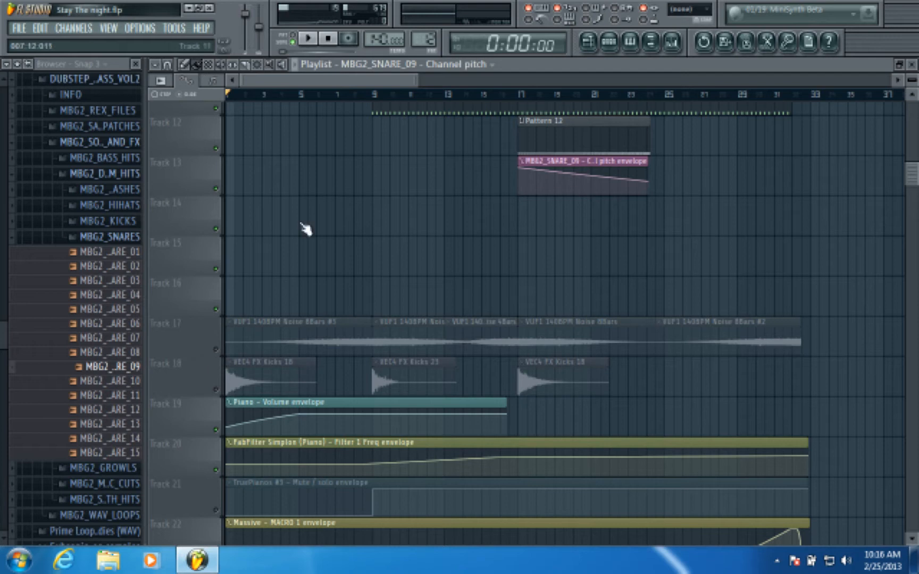
Play the arrangement from the start and unmute the Param. EQ 2 (Piano) mix level automation on Track 31
click(315, 44)
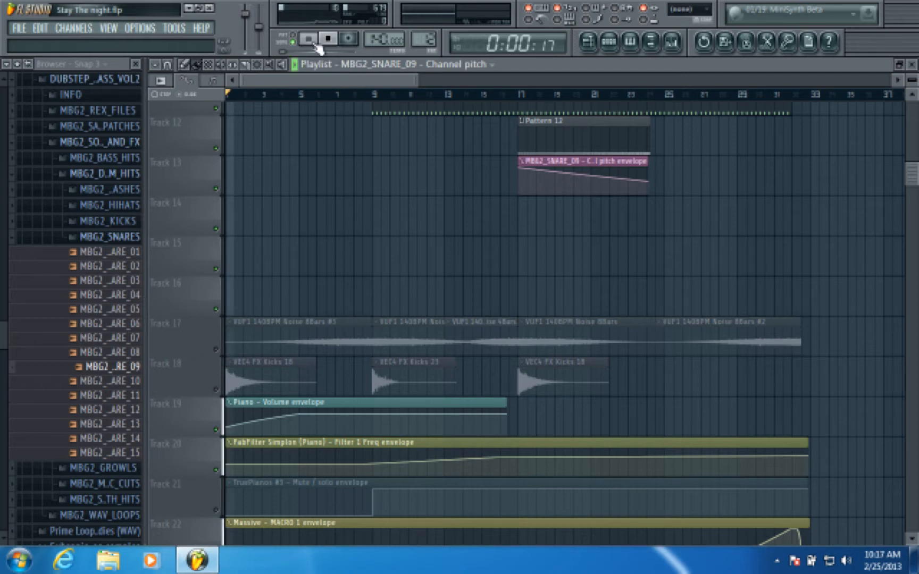
scroll(363, 155, up, 11)
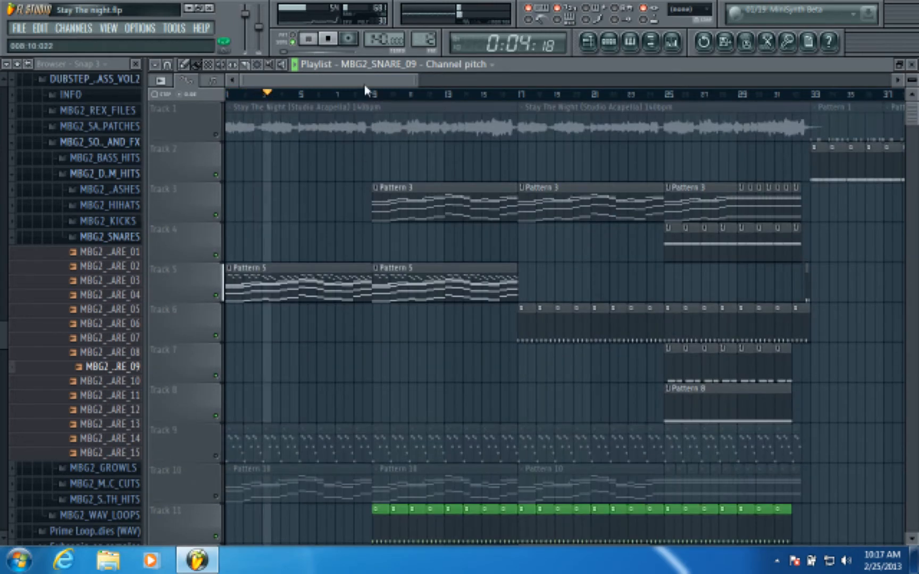
scroll(345, 85, up, 2)
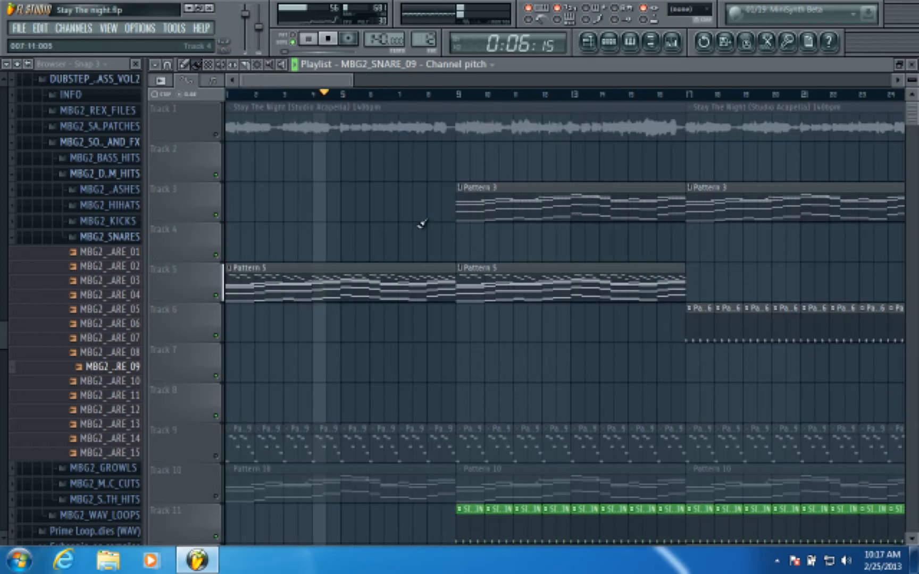
scroll(451, 247, down, 15)
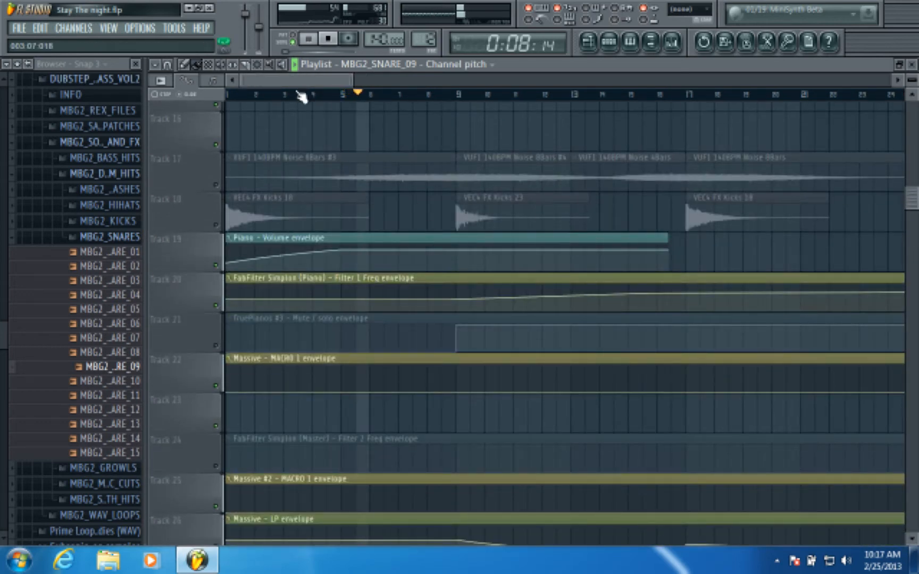
scroll(297, 92, down, 2)
scroll(373, 266, down, 5)
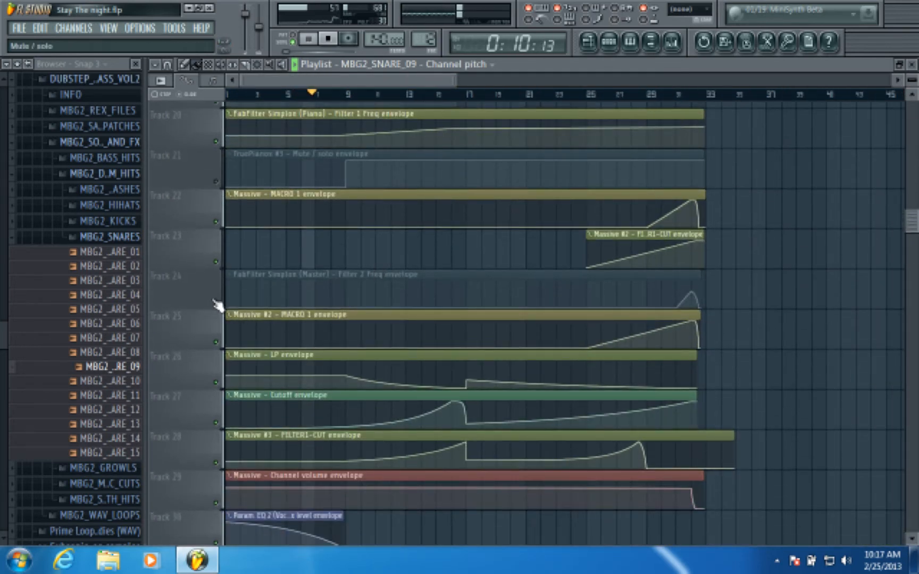
scroll(355, 308, down, 8)
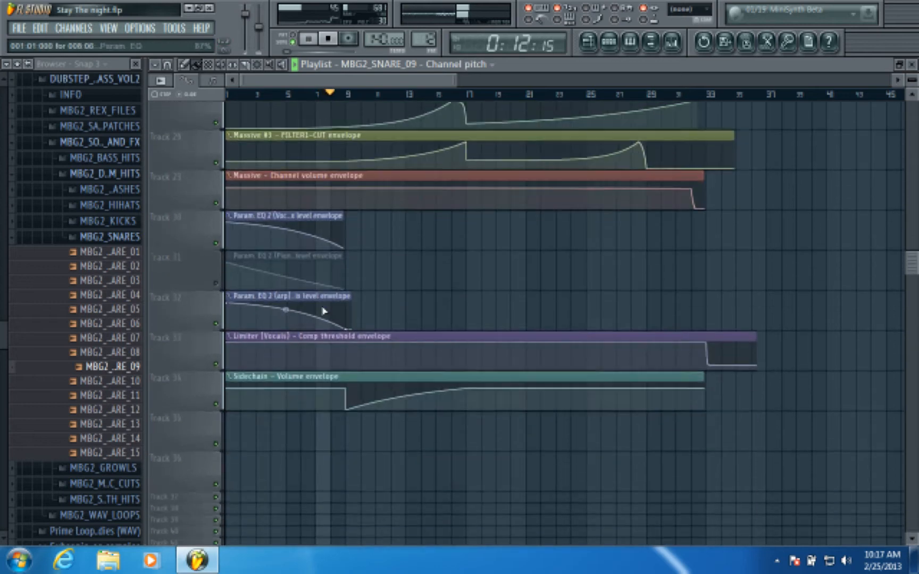
scroll(277, 279, down, 2)
click(215, 207)
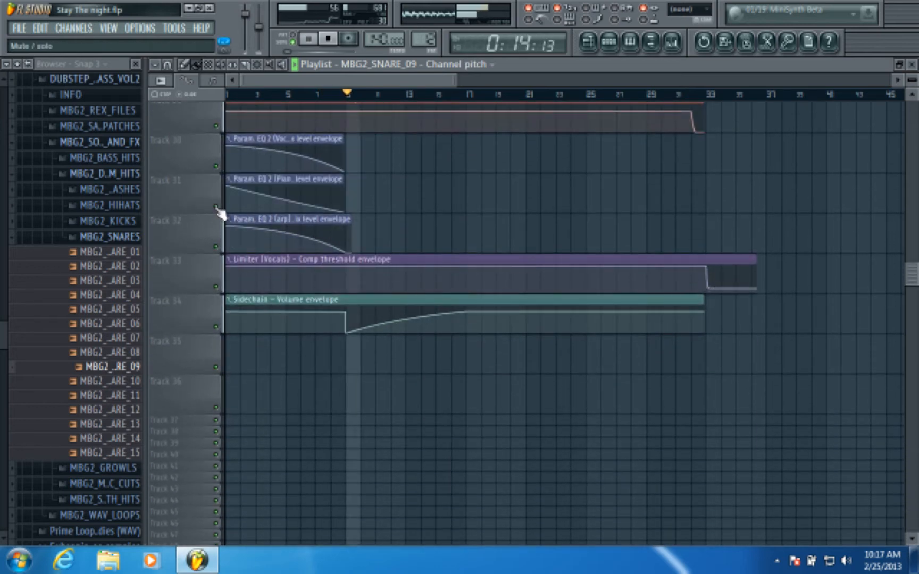
Restart playback from the beginning and unmute the FabFilter Simplon (Master) and TruePianos #3 automation on Tracks 24 and 21
scroll(328, 204, up, 10)
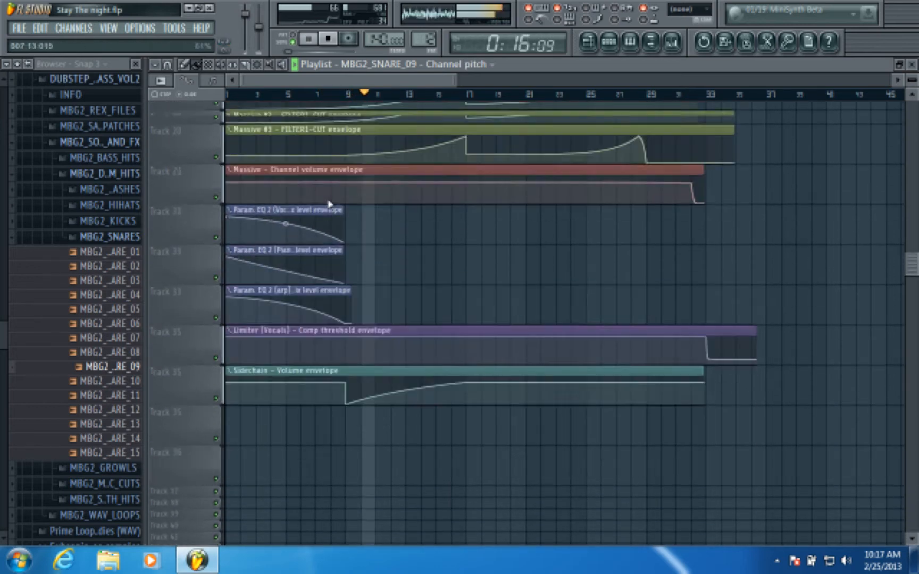
key(space)
key(space)
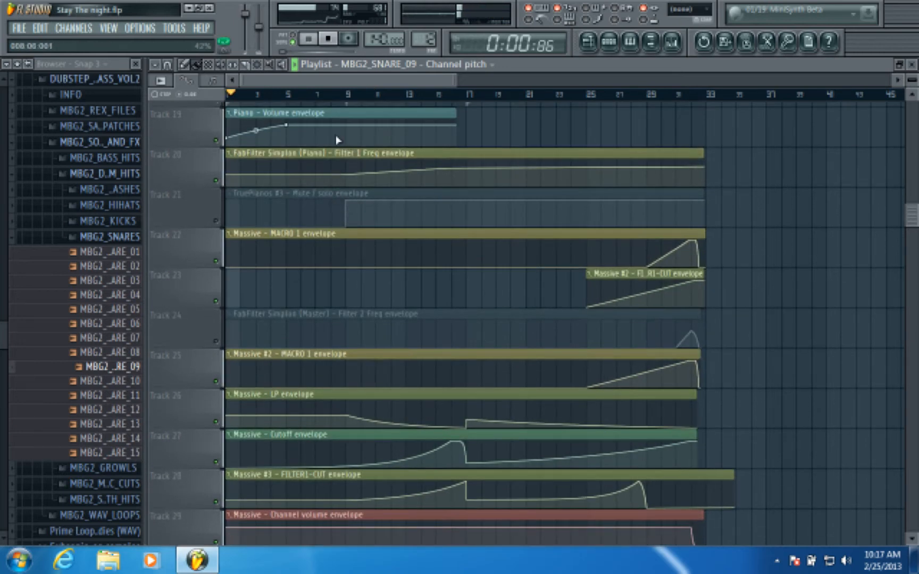
click(215, 341)
click(215, 221)
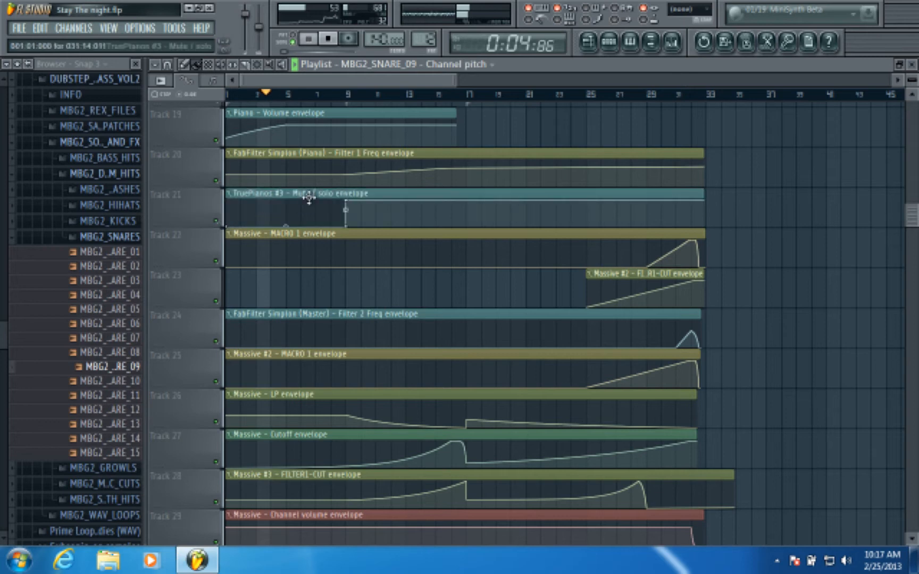
scroll(311, 198, up, 4)
scroll(269, 292, down, 10)
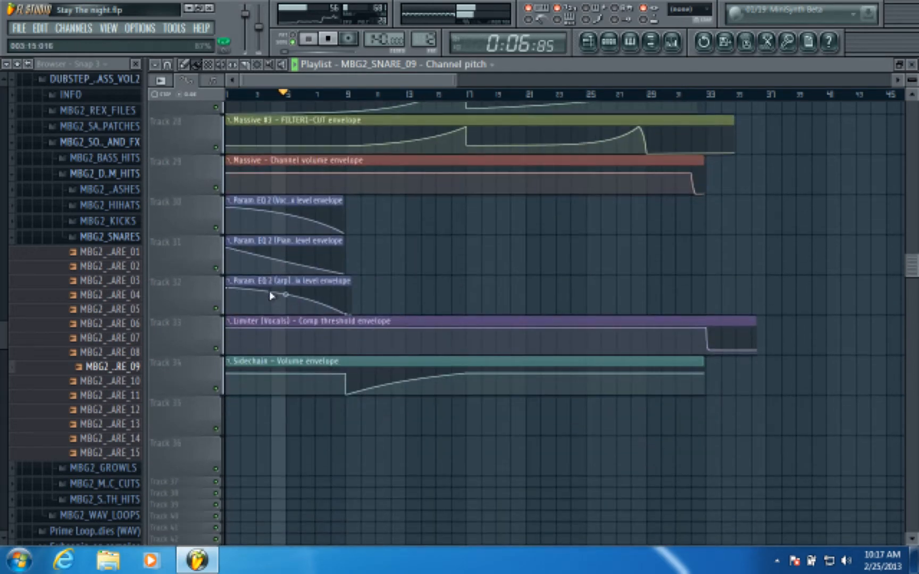
scroll(272, 296, up, 8)
scroll(340, 106, down, 2)
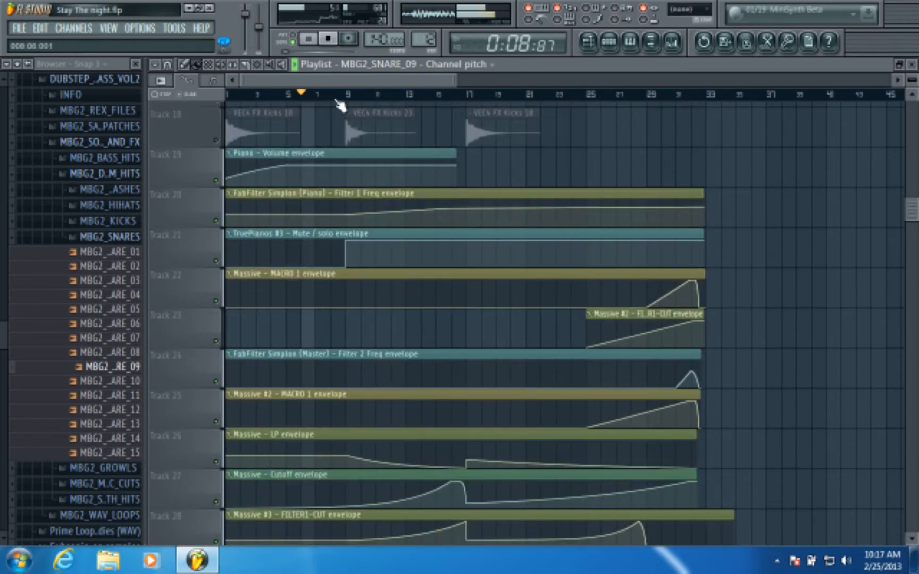
Open the mixer's Piano channel and examine its two Fruity Parametric EQ 2 effects during playback
click(671, 41)
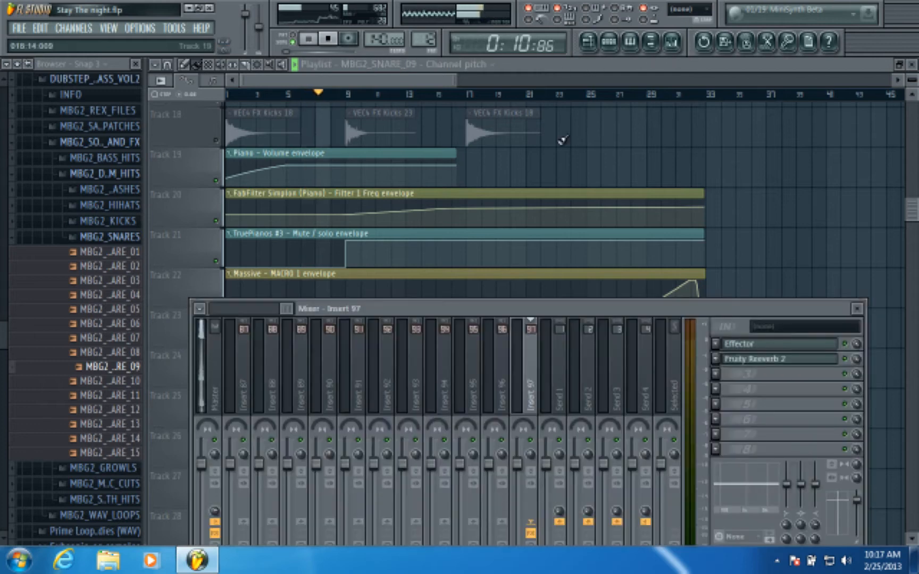
drag(284, 311, 228, 321)
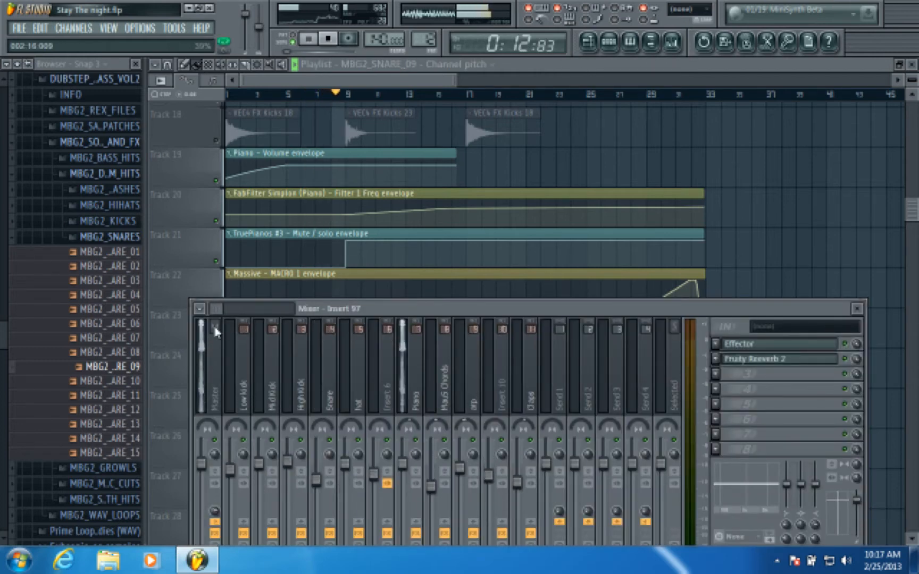
click(405, 365)
click(766, 344)
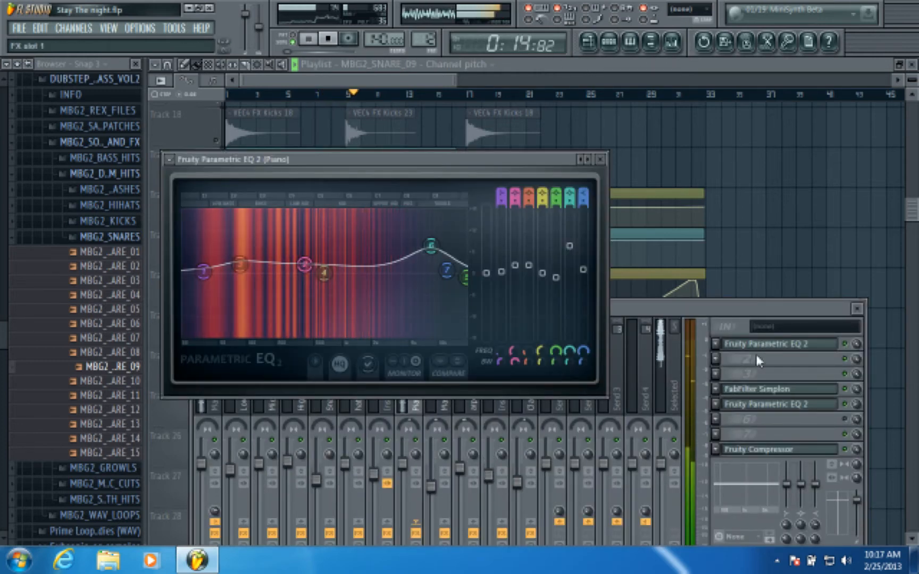
click(768, 406)
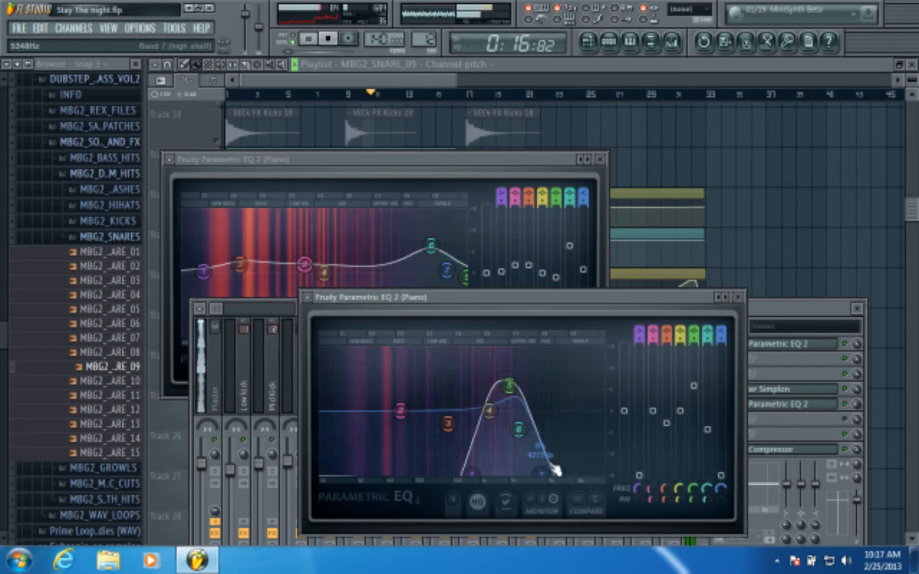
Shift band 6 of the Piano channel's first Parametric EQ 2 slightly lower in frequency, and close that EQ and the mixer
click(600, 159)
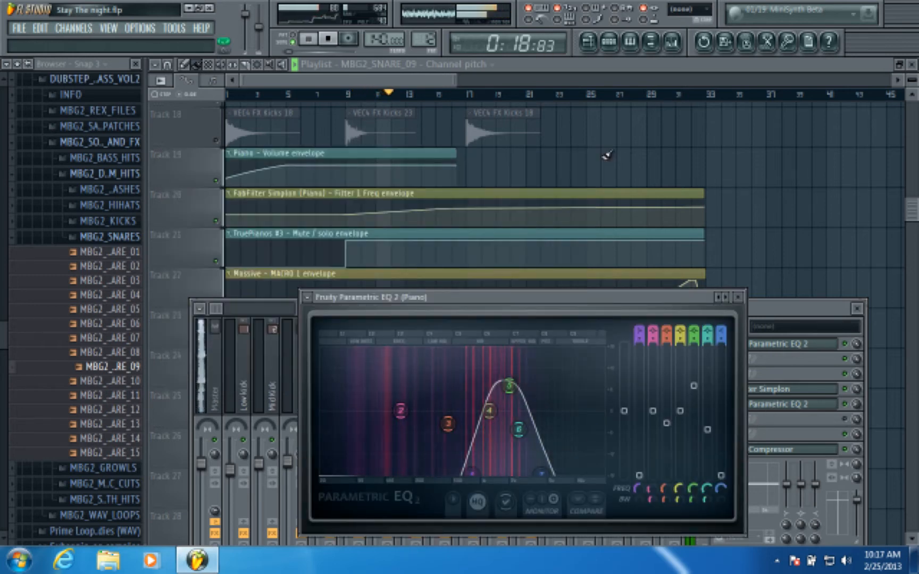
click(804, 347)
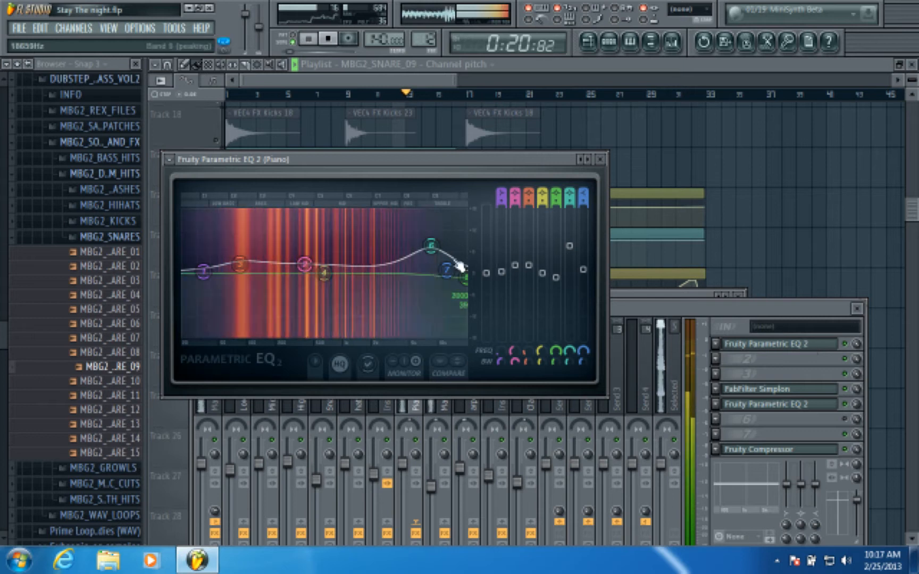
drag(430, 245, 411, 249)
click(601, 160)
click(856, 309)
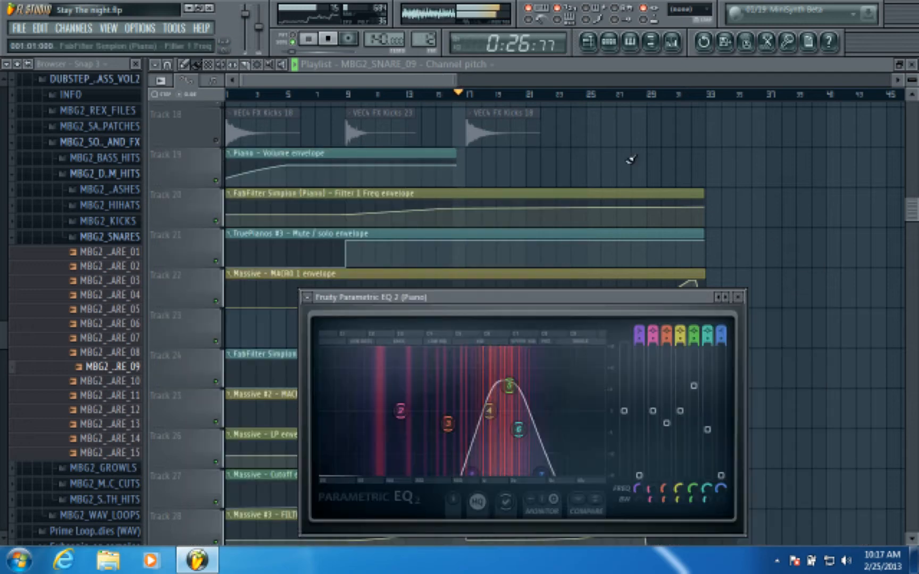
Stop playback and unmute all the muted playlist tracks
click(447, 94)
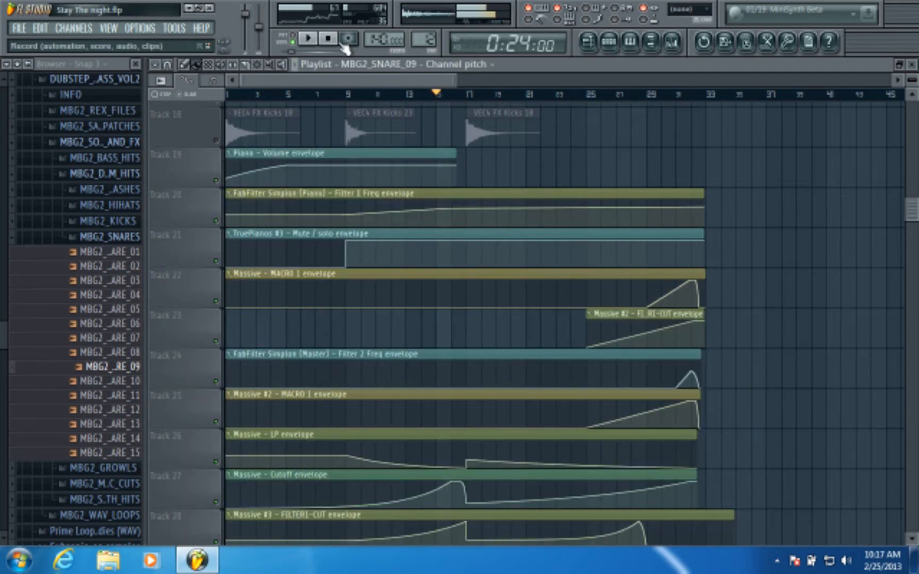
click(327, 39)
scroll(532, 250, up, 10)
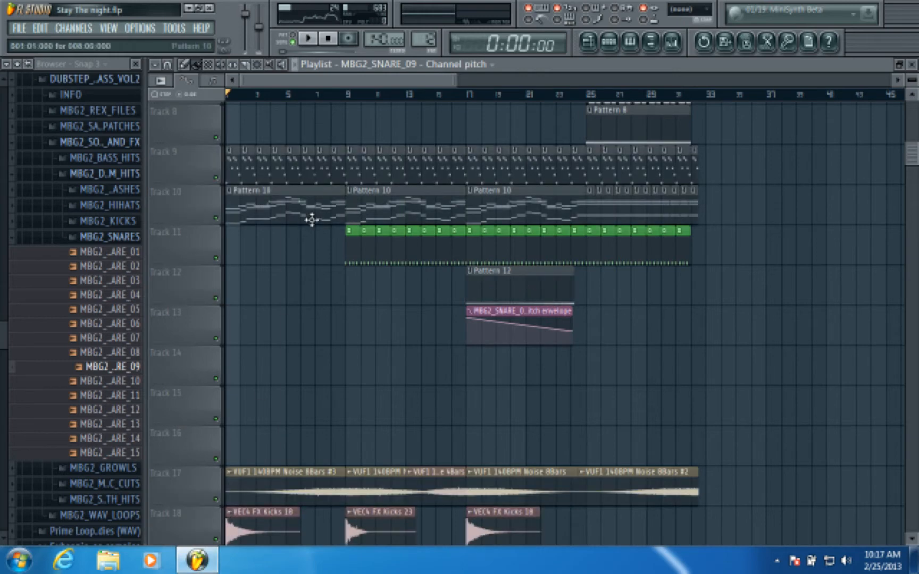
scroll(303, 240, up, 7)
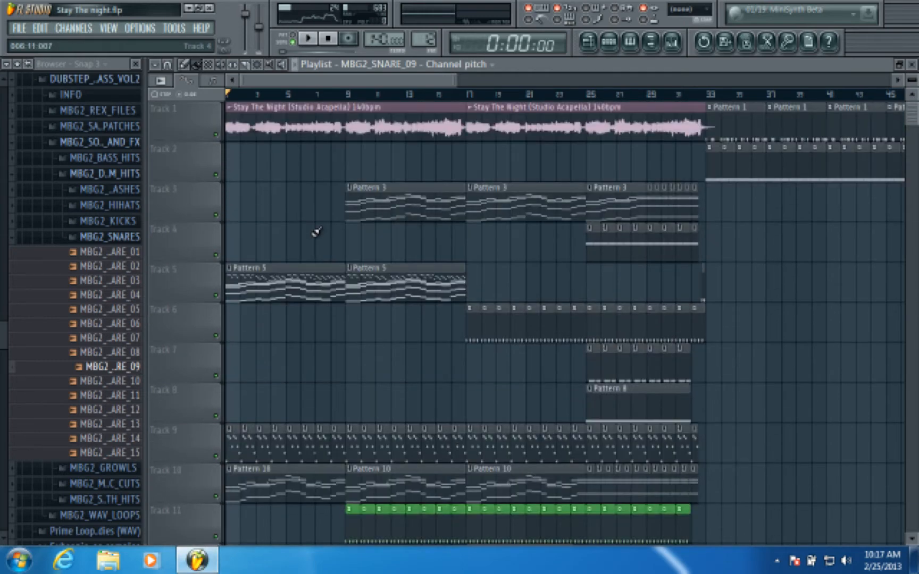
scroll(335, 214, down, 17)
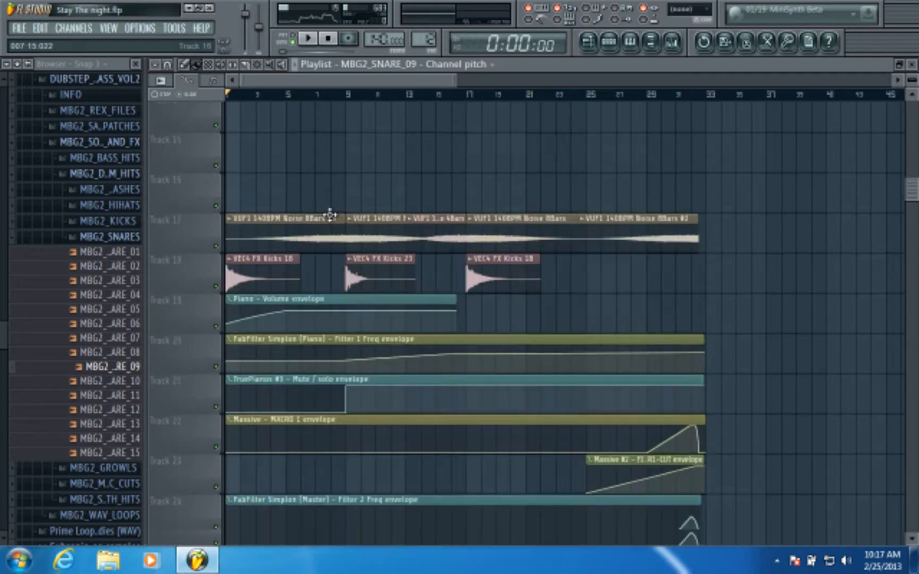
Look over the playlist's automation tracks down to the Sidechain volume envelope and return to Track 1
scroll(286, 94, up, 3)
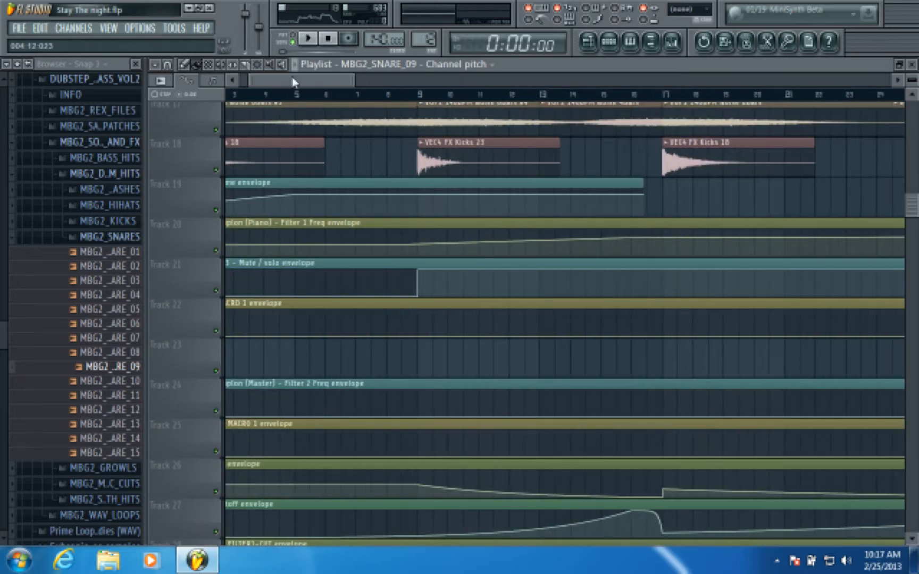
key(space)
click(335, 40)
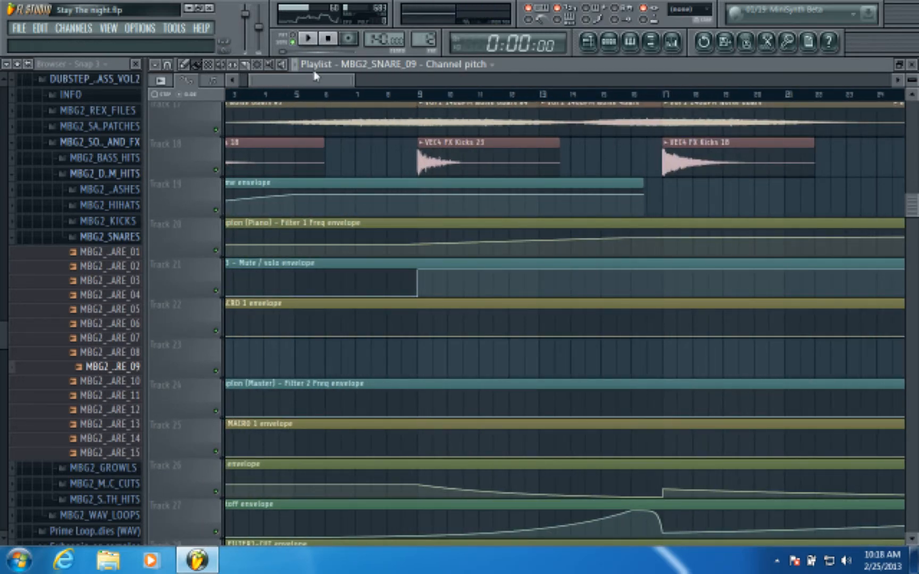
scroll(304, 167, down, 6)
scroll(304, 167, down, 2)
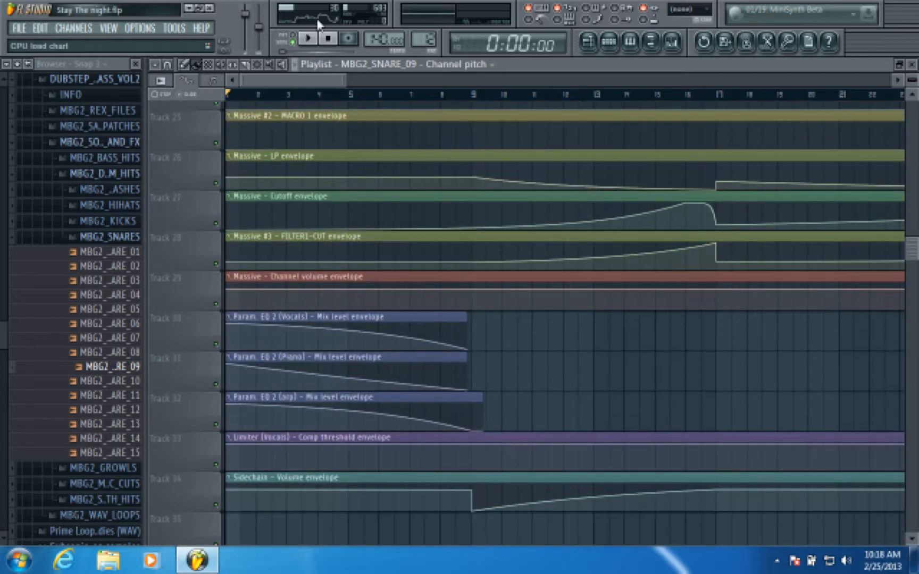
scroll(318, 97, down, 3)
scroll(365, 188, up, 15)
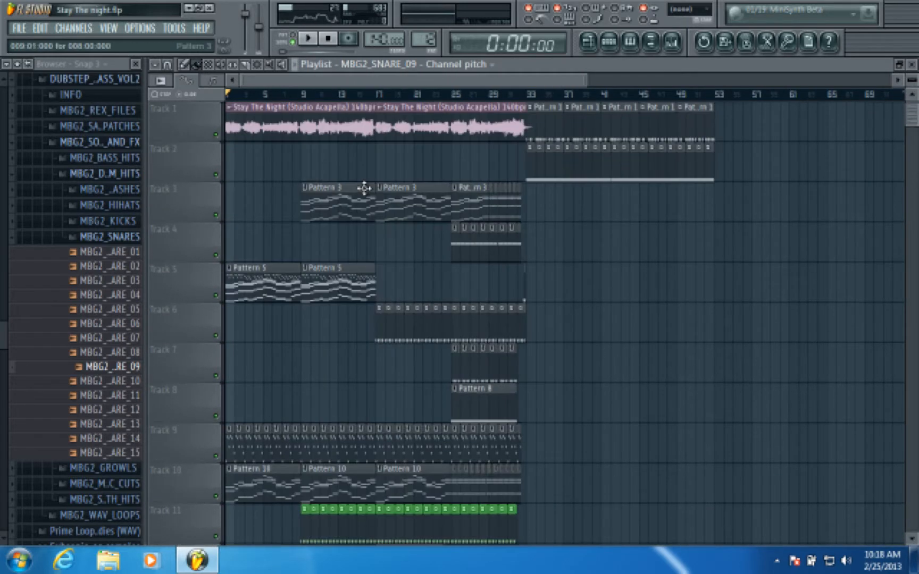
Play the full arrangement and review the automation clips down to Track 34 during playback
click(310, 40)
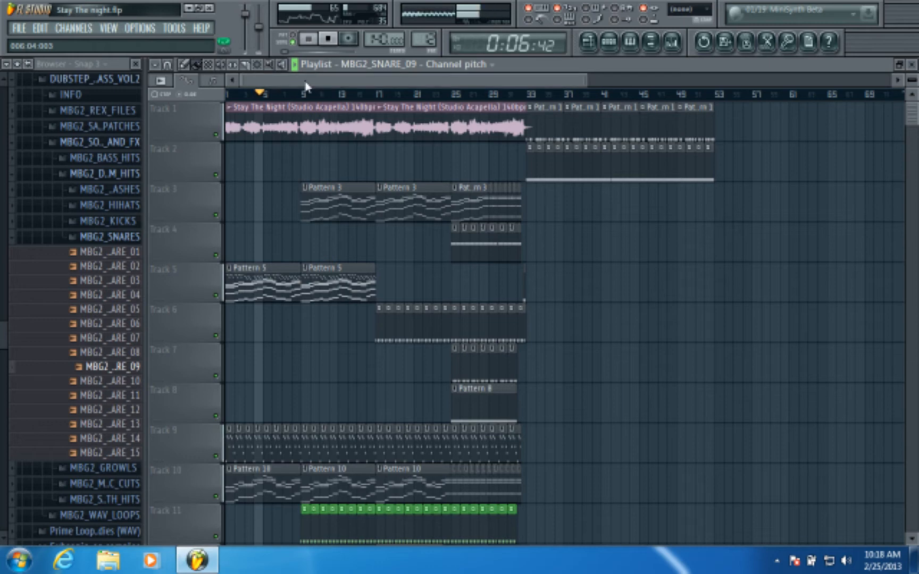
scroll(297, 154, down, 8)
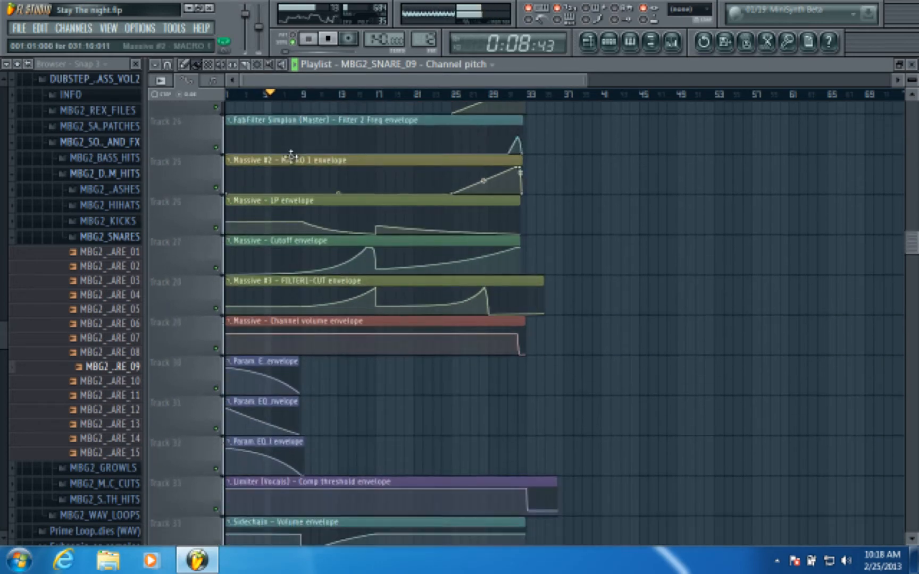
scroll(291, 153, down, 2)
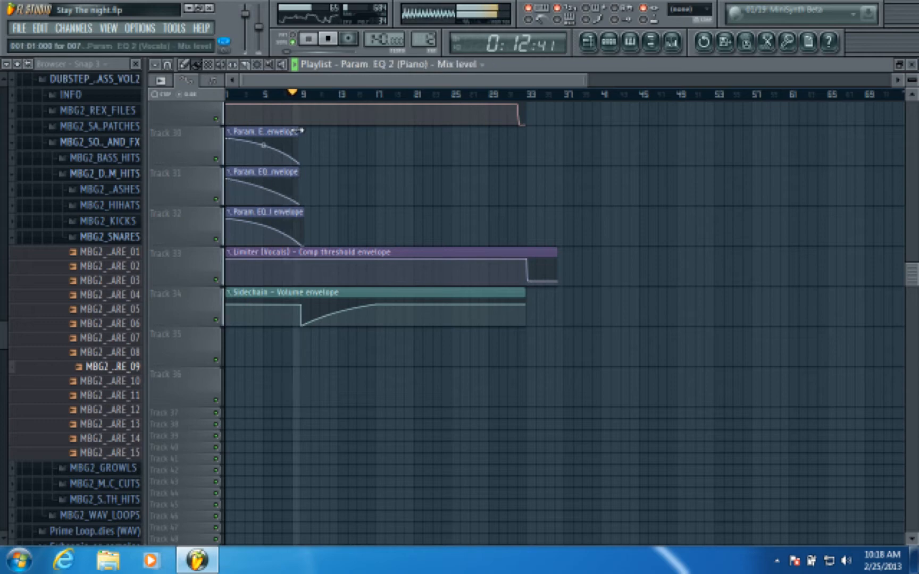
scroll(326, 167, up, 8)
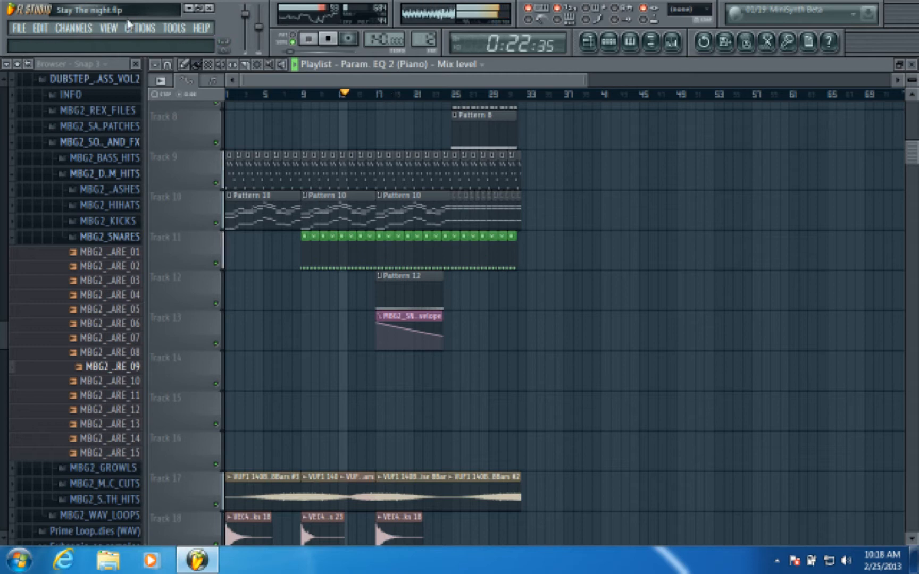
In the audio settings, view the mixer's resampling options, turn off Safe overloads and close the settings
click(140, 27)
click(154, 66)
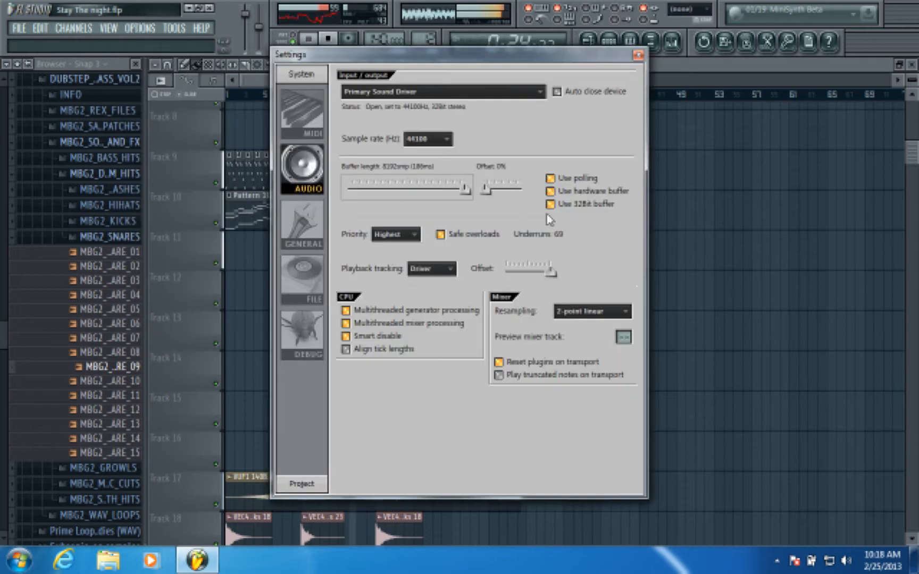
click(568, 307)
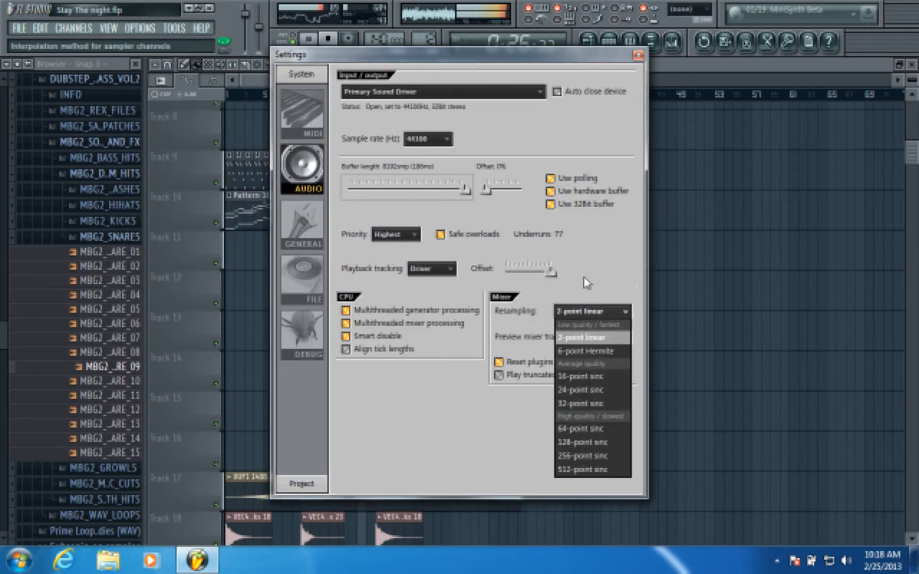
click(570, 272)
click(441, 234)
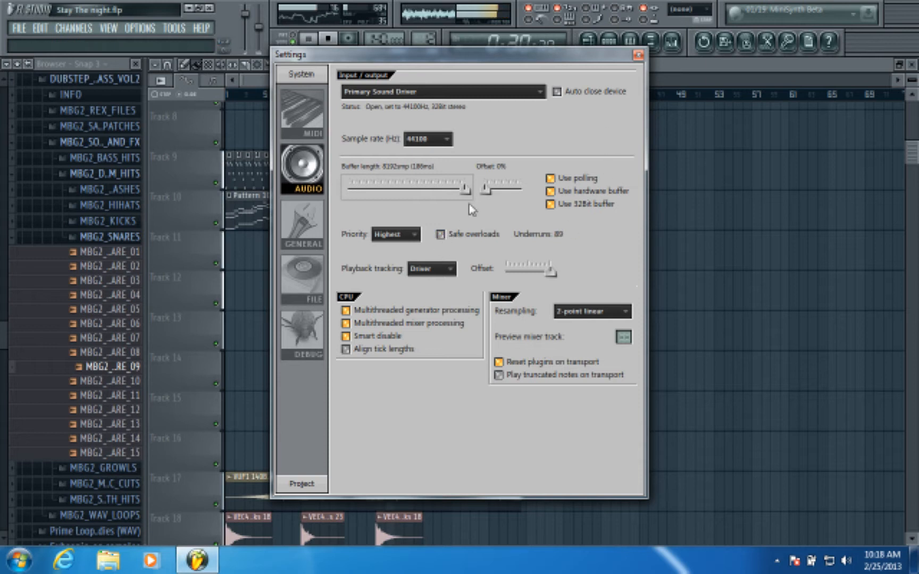
click(637, 55)
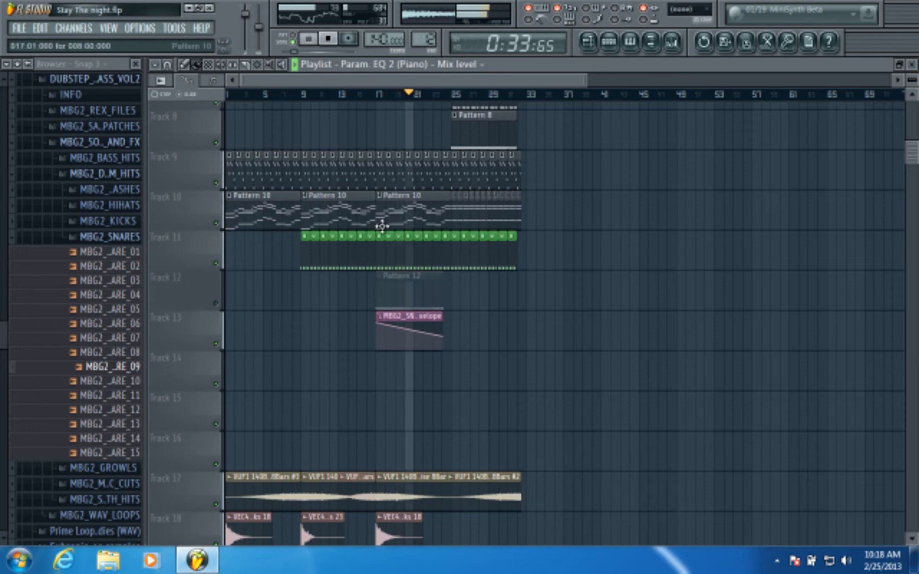
Follow the playback through the build-up section from bar 21 towards the drop at bar 33
scroll(412, 223, up, 5)
scroll(468, 94, up, 4)
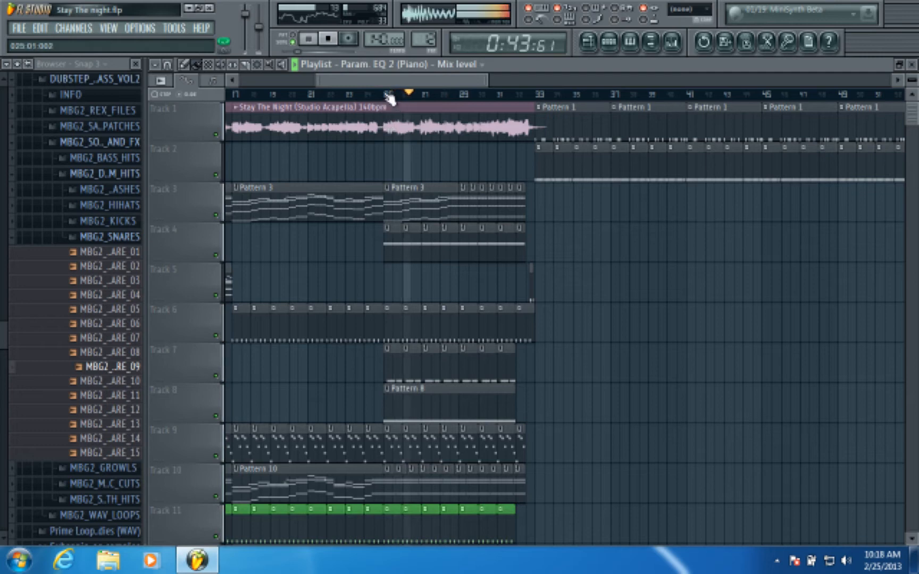
drag(375, 83, 393, 85)
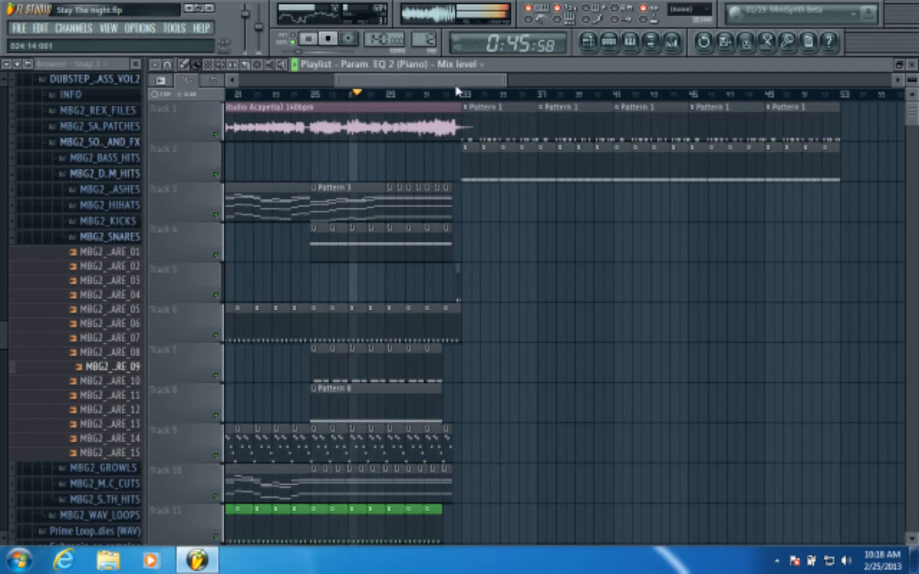
scroll(456, 91, up, 3)
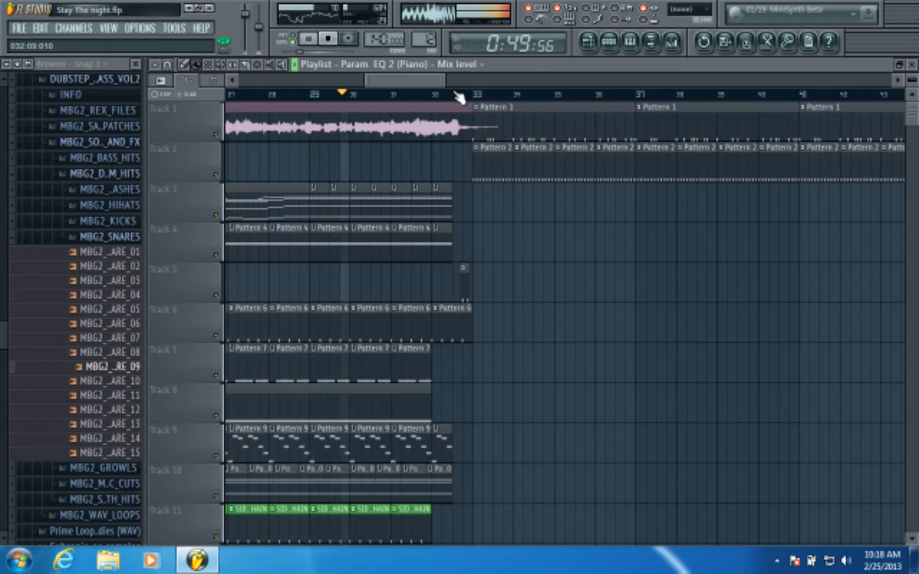
scroll(456, 91, down, 3)
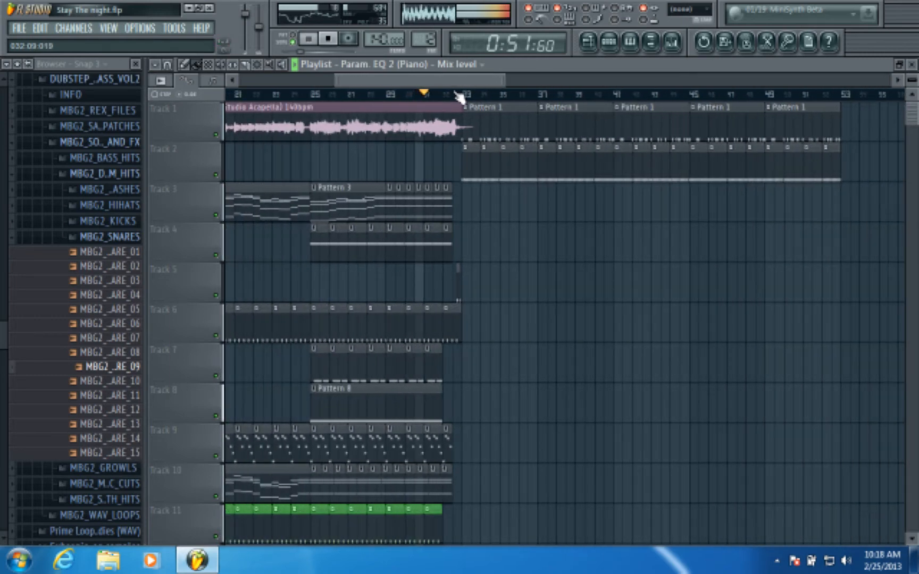
scroll(466, 96, up, 2)
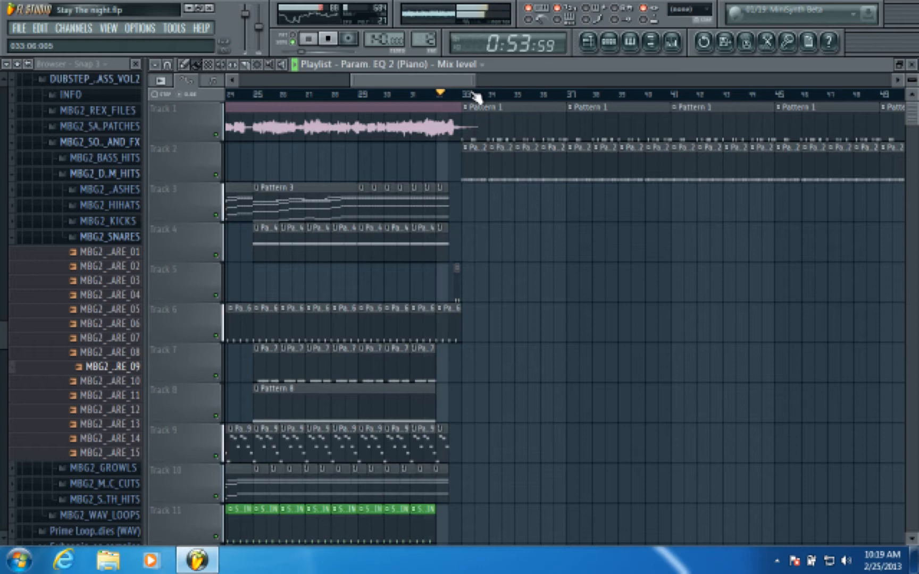
Stop playback and set the song position to about bar 24
click(328, 38)
scroll(375, 96, down, 5)
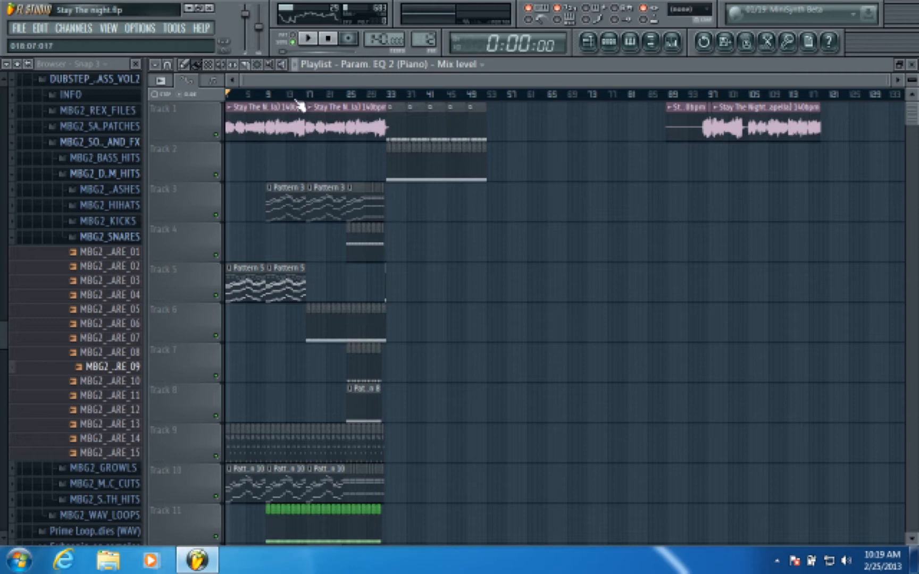
scroll(358, 95, up, 5)
mouse_move(460, 95)
mouse_down()
mouse_move(480, 93)
mouse_move(318, 93)
mouse_up()
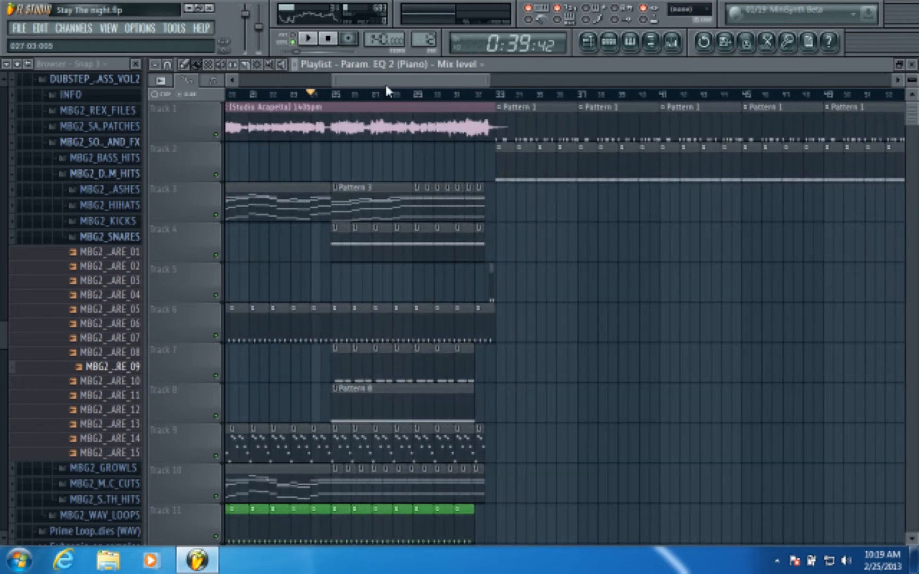
Open the Pattern 4 clip on Track 4 to view its Massive #2 notes, and close the piano roll
scroll(385, 84, down, 5)
double_click(499, 243)
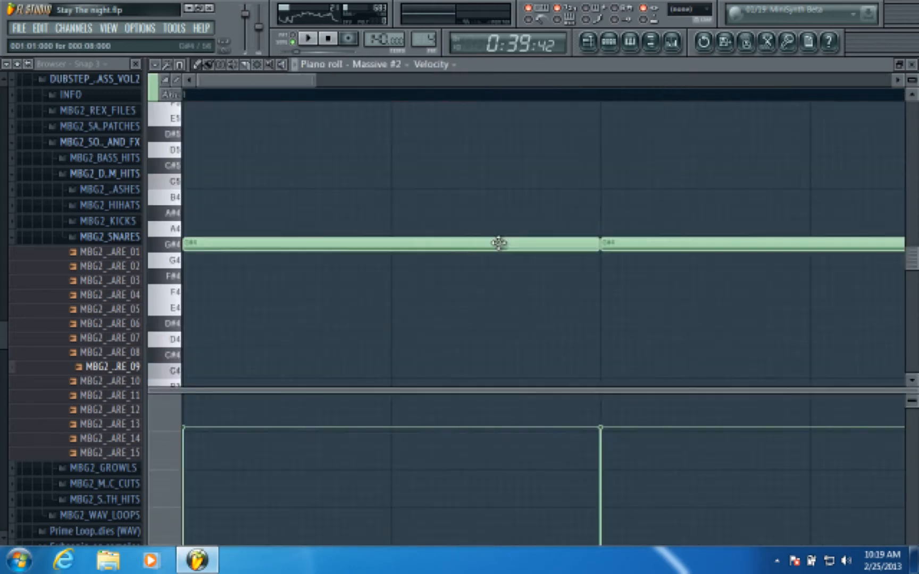
click(911, 64)
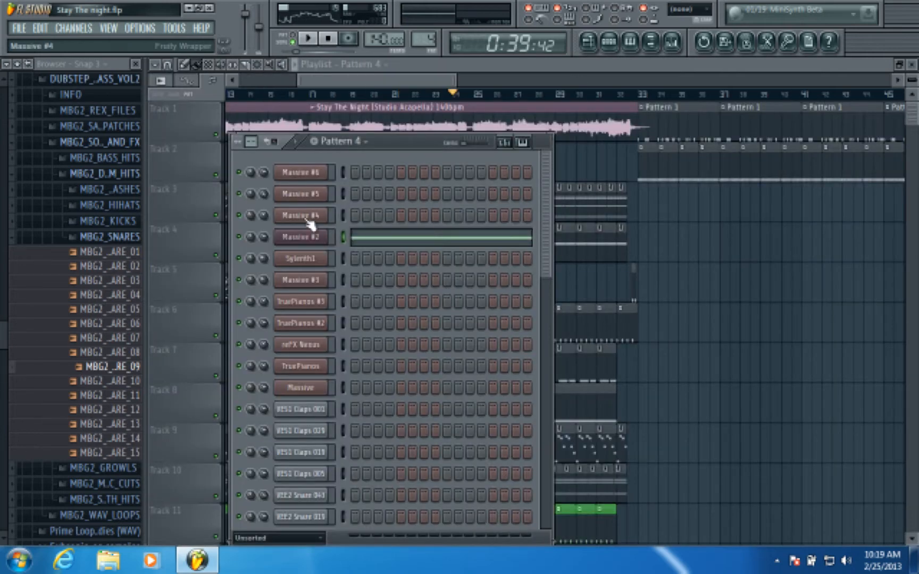
Turn on the EQ section of the Massive #2 synth, and close the synth and the channel rack
click(287, 234)
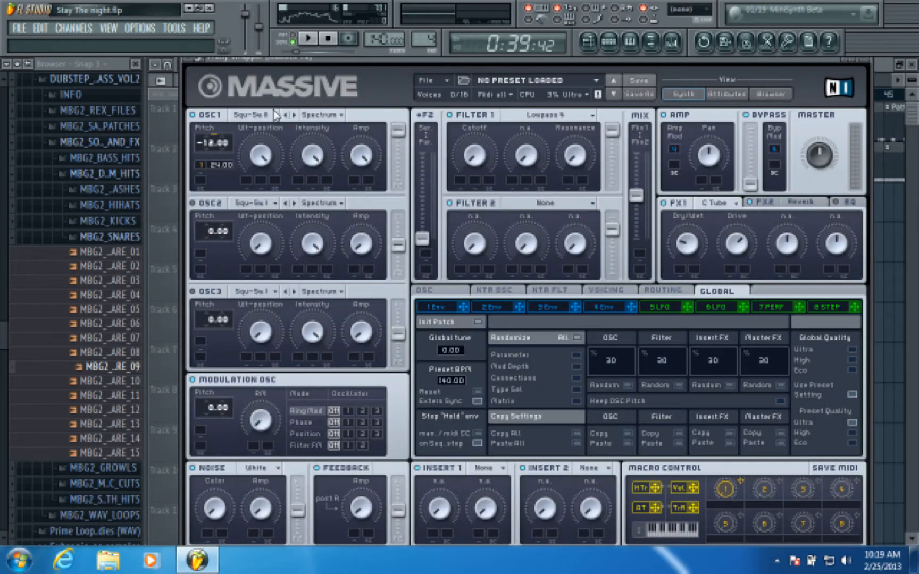
click(837, 202)
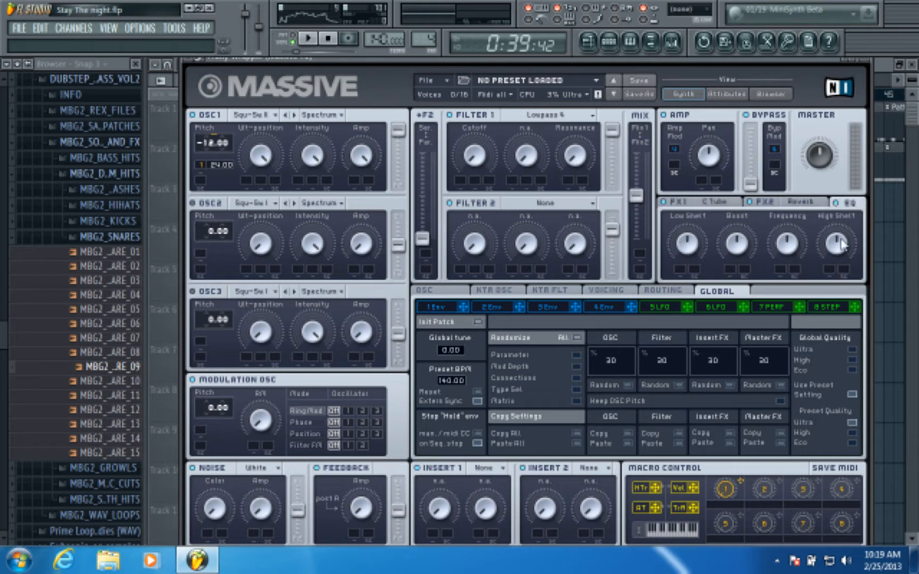
click(861, 57)
click(523, 174)
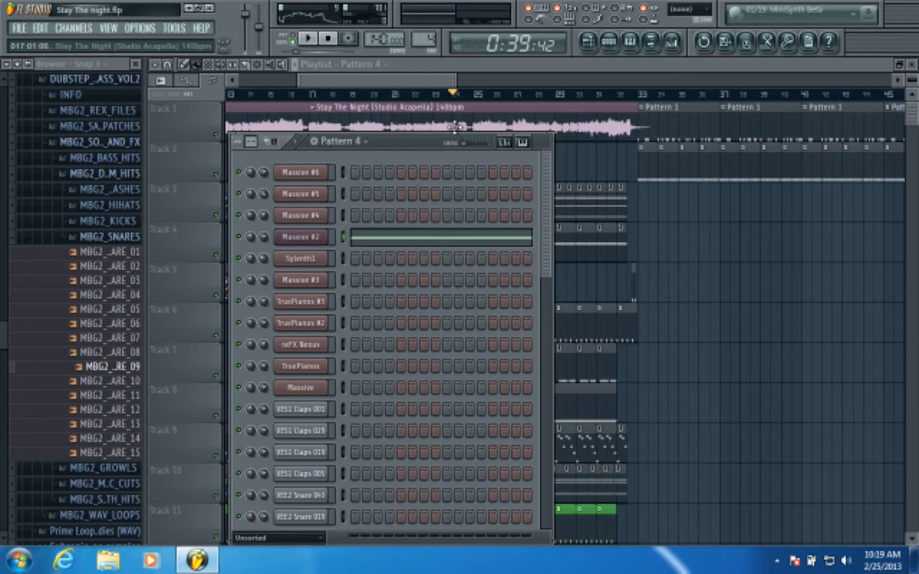
click(421, 86)
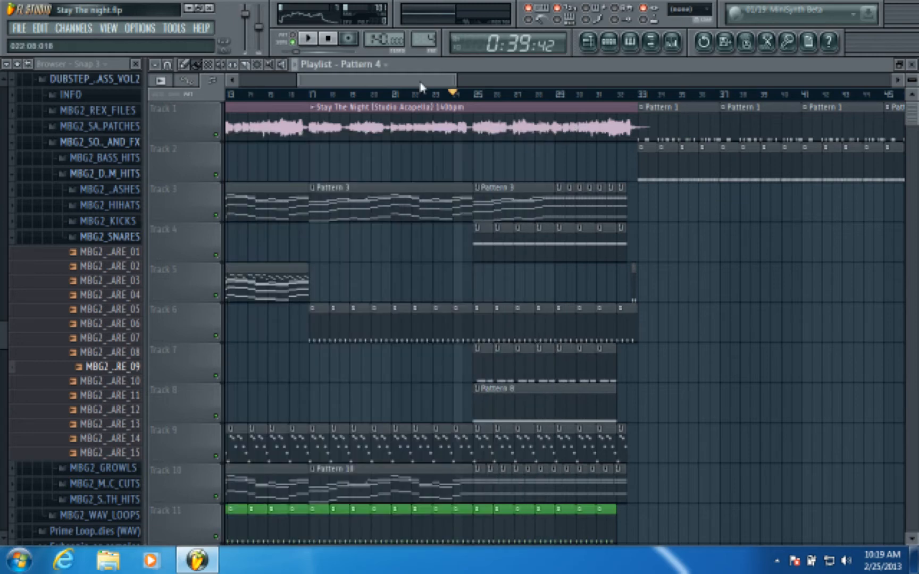
Survey the whole arrangement from bar 1, including the automation envelopes on the lower tracks
drag(422, 87, 212, 115)
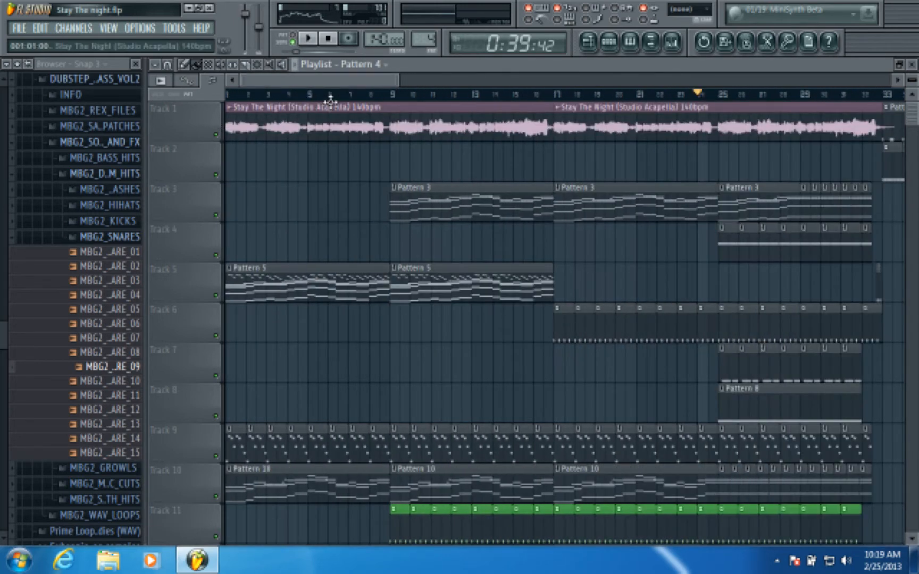
scroll(330, 103, down, 1)
scroll(330, 102, down, 3)
scroll(385, 151, up, 1)
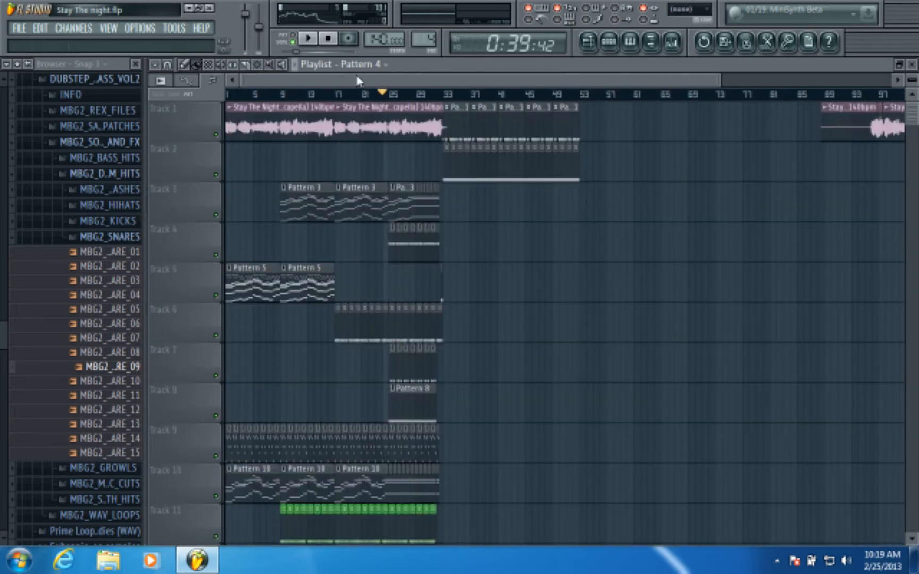
drag(357, 78, 273, 100)
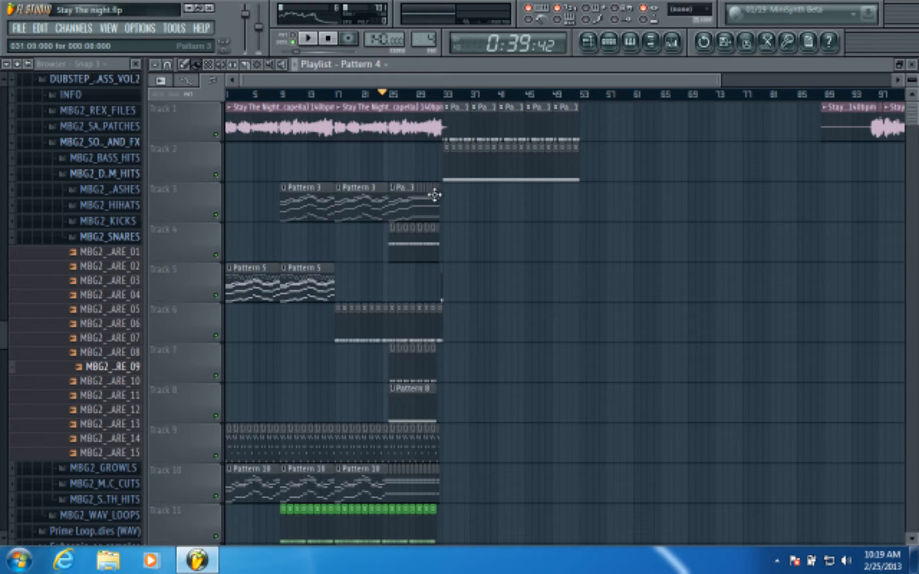
scroll(475, 268, down, 18)
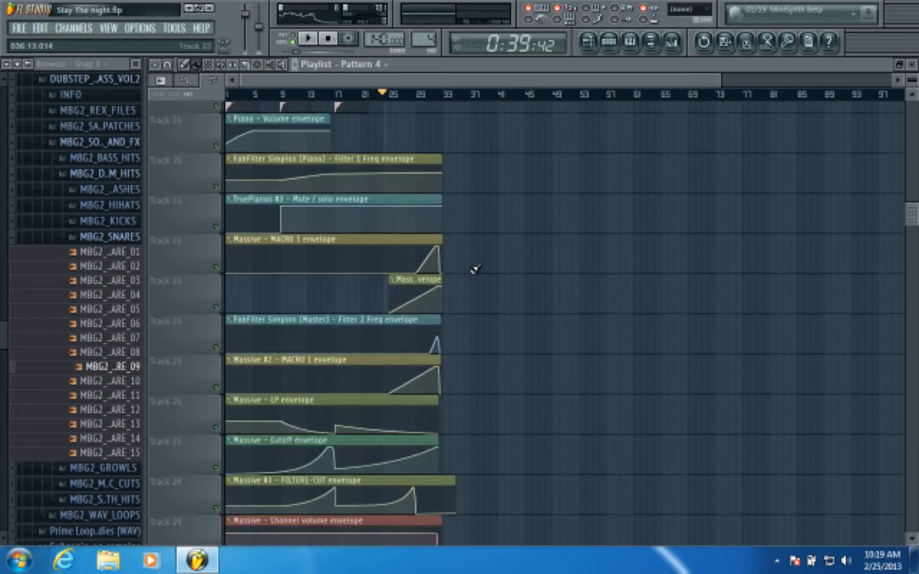
Open the channel rack and look through its list of instruments and samples
click(609, 41)
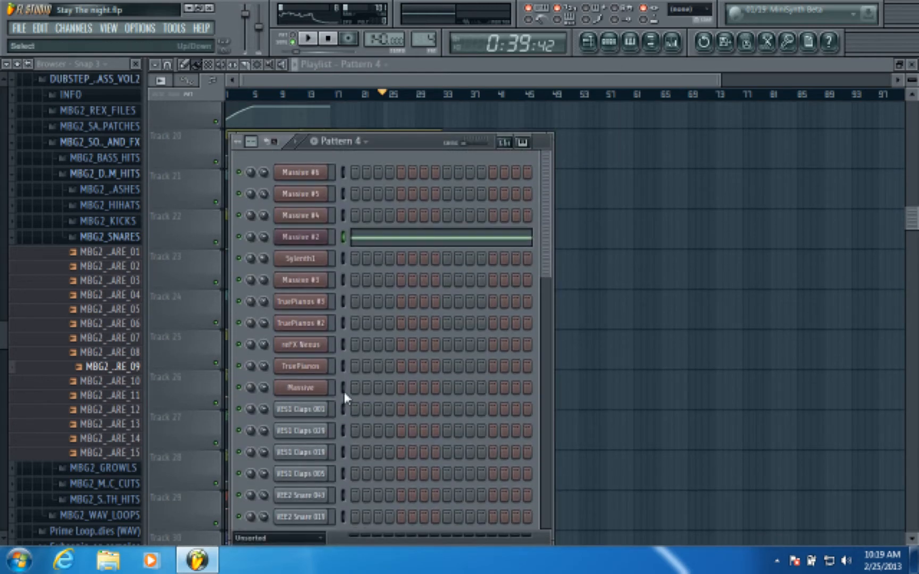
scroll(344, 392, down, 4)
scroll(344, 392, up, 4)
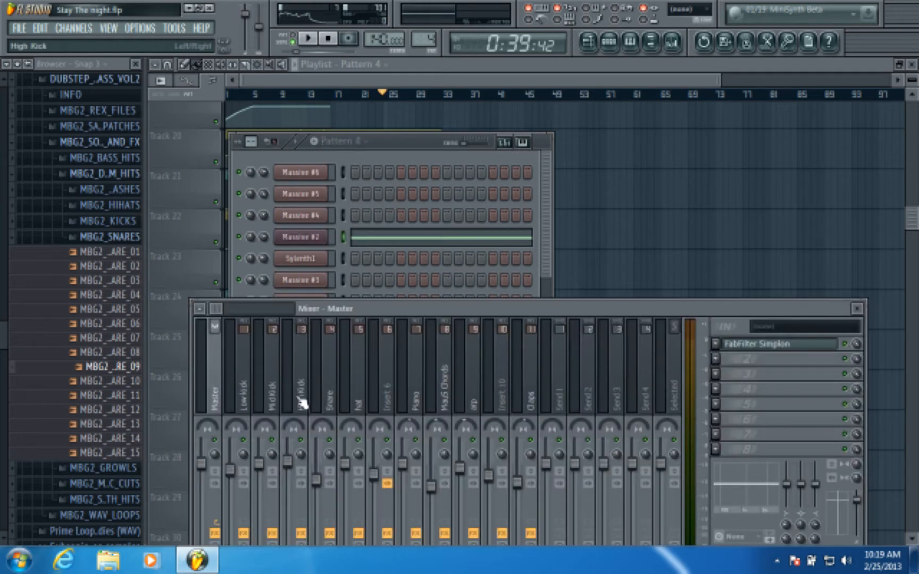
Examine the mixer channels from Master to Insert 14 and back, and close the mixer and channel rack
key(Right)
key(Right)
key(Right)
key(Right)
key(Right)
key(Right)
key(Right)
key(Right)
key(Right)
key(Right)
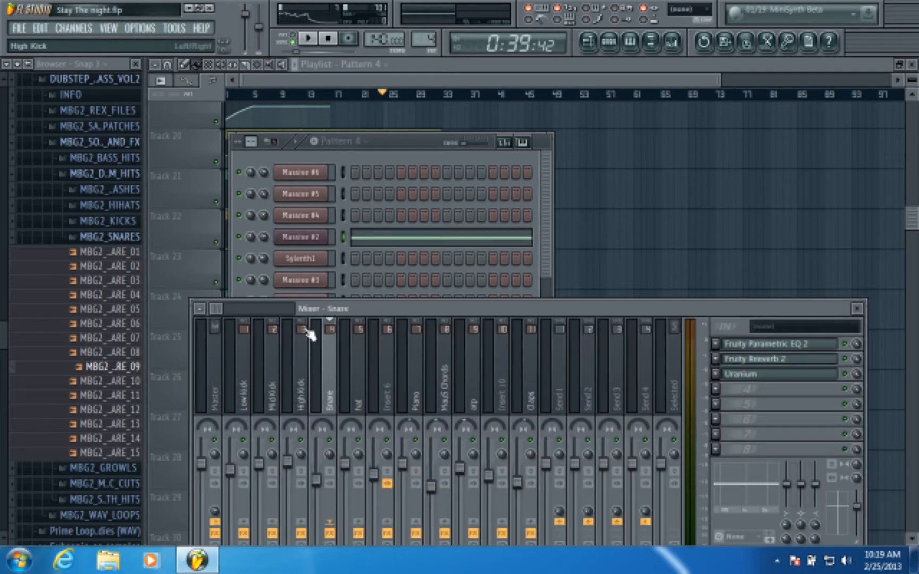
scroll(311, 335, down, 5)
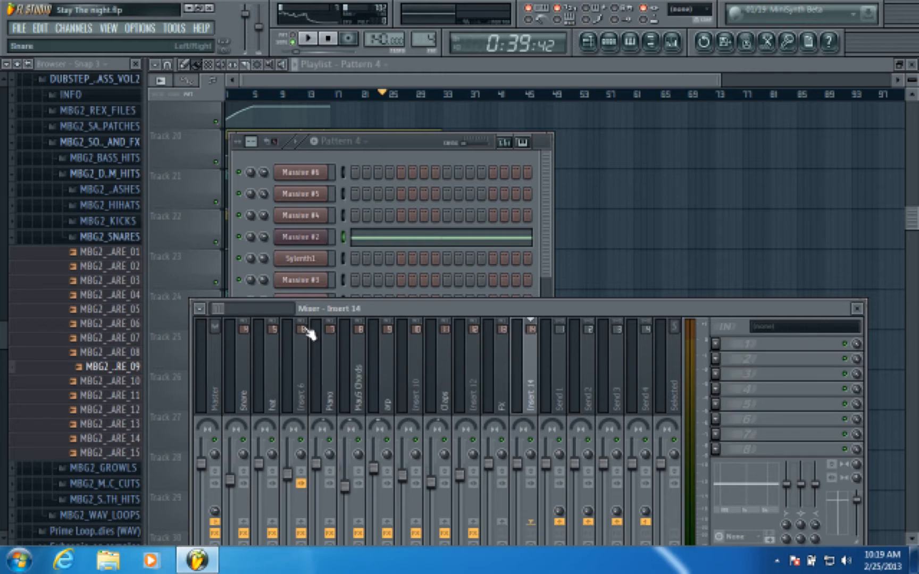
scroll(311, 333, up, 4)
scroll(311, 334, up, 14)
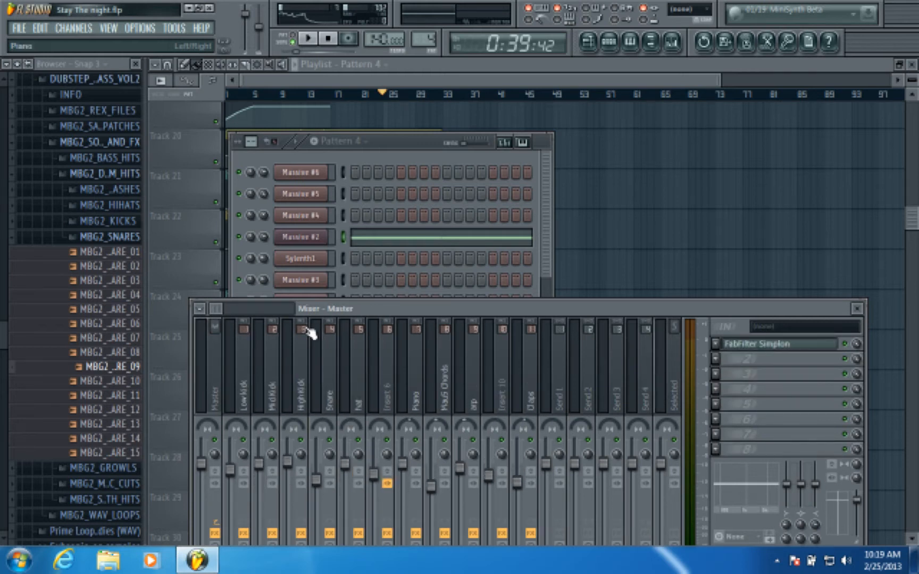
key(F12)
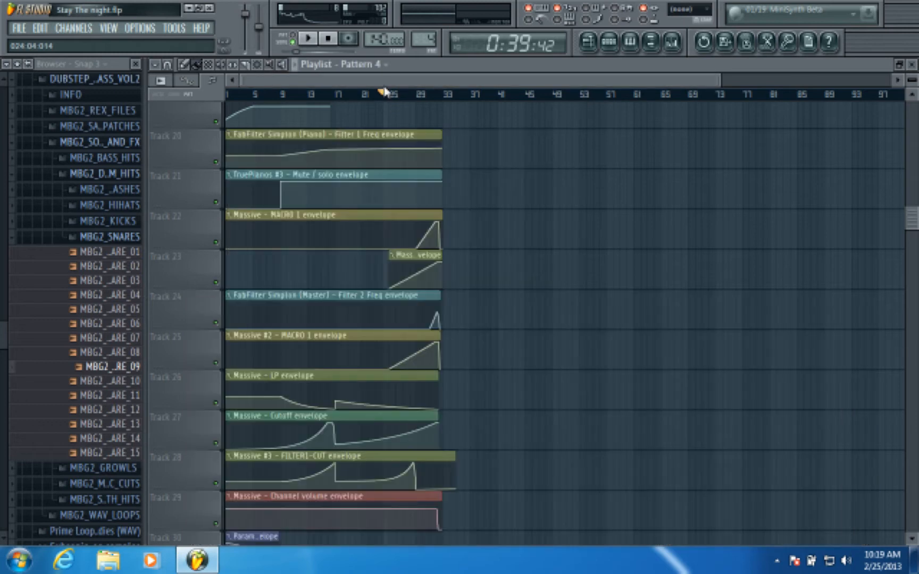
Return to the upper tracks and place the playhead at bar 33, where the Pattern 1 and Pattern 2 clips begin
scroll(406, 182, up, 8)
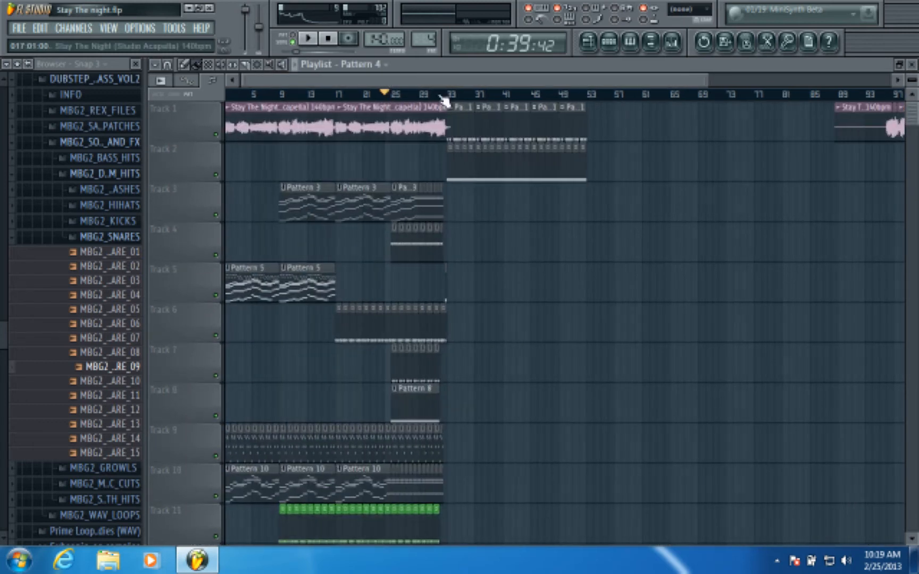
scroll(441, 96, up, 5)
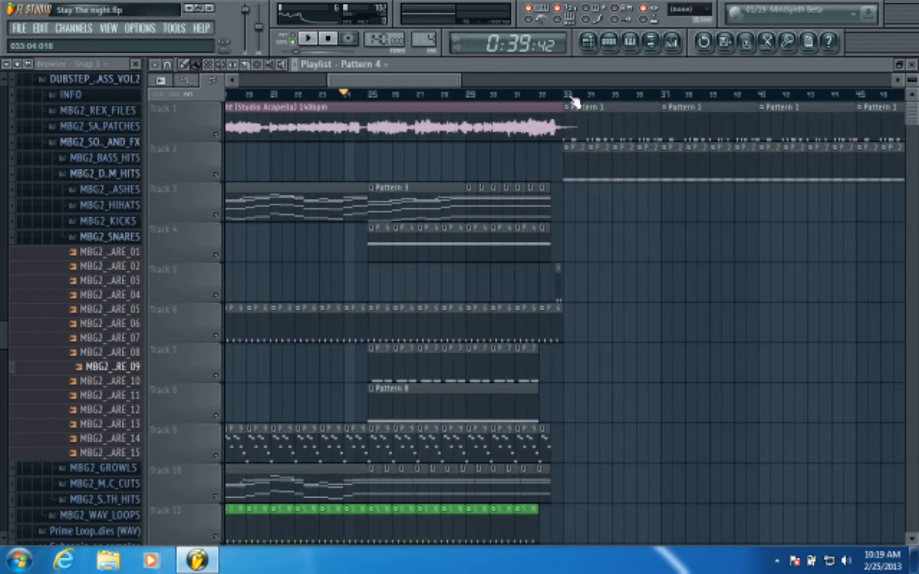
mouse_move(430, 83)
mouse_down()
mouse_move(417, 83)
mouse_move(434, 84)
mouse_up()
click(557, 99)
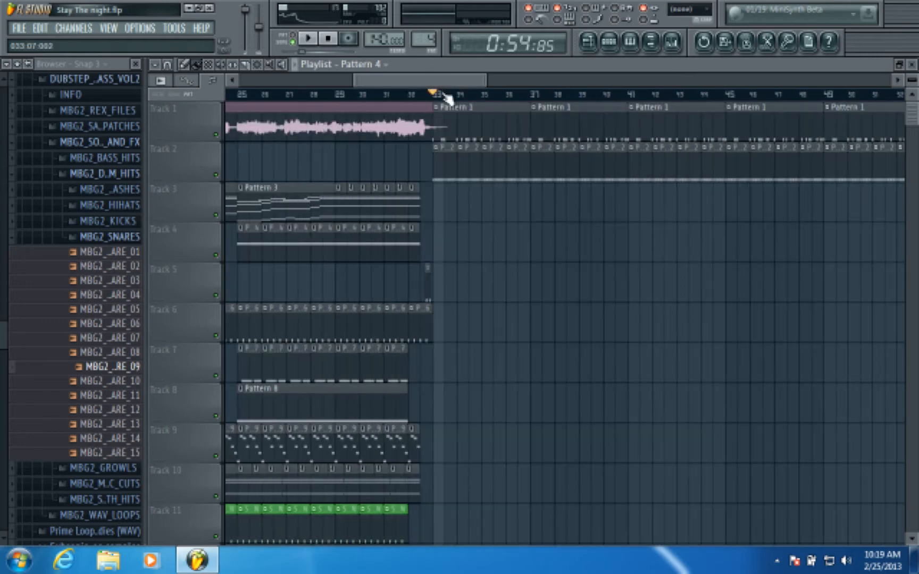
Survey the upper tracks from bar 1 through the bar 33 transition to the last vocal clips
scroll(447, 95, down, 3)
scroll(395, 97, up, 2)
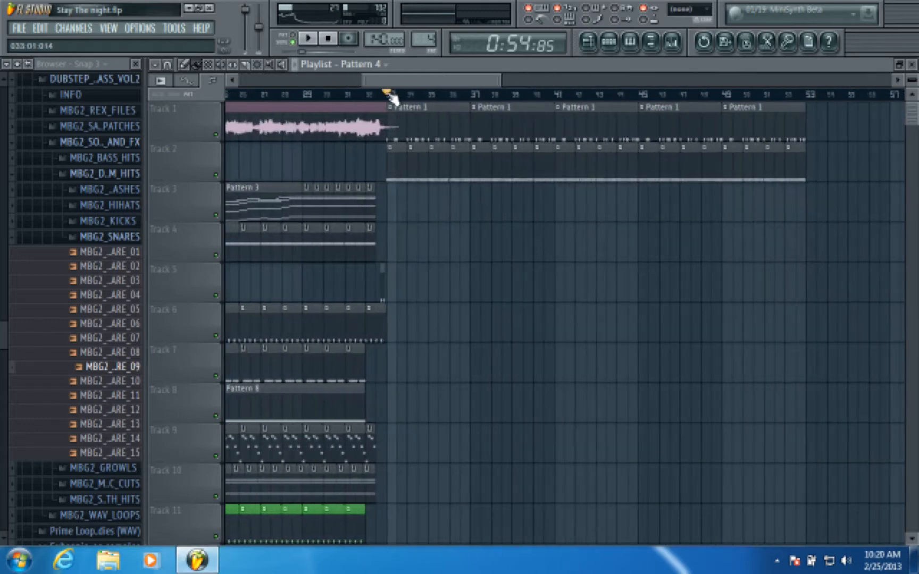
scroll(393, 97, up, 1)
drag(411, 79, 225, 100)
drag(276, 81, 409, 81)
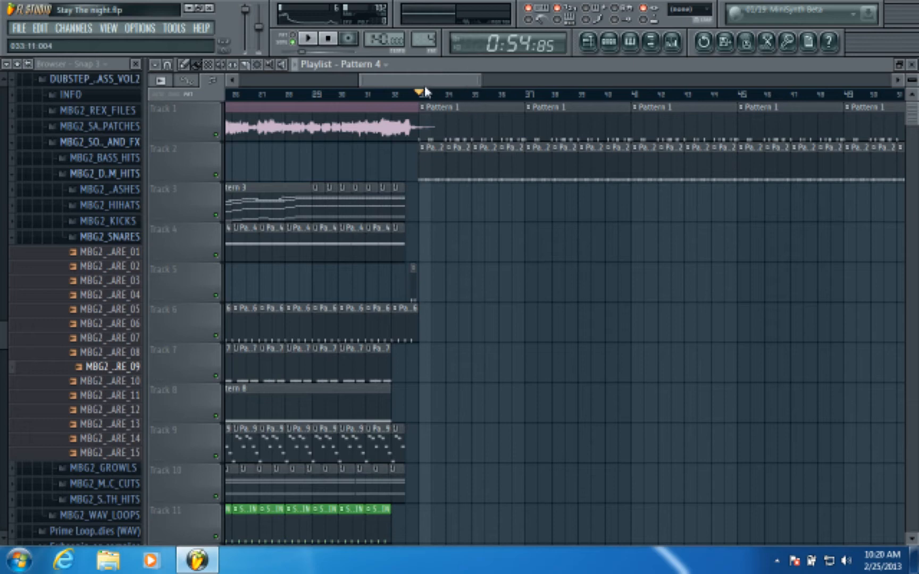
mouse_move(425, 84)
mouse_down()
mouse_move(443, 85)
mouse_move(432, 84)
mouse_up()
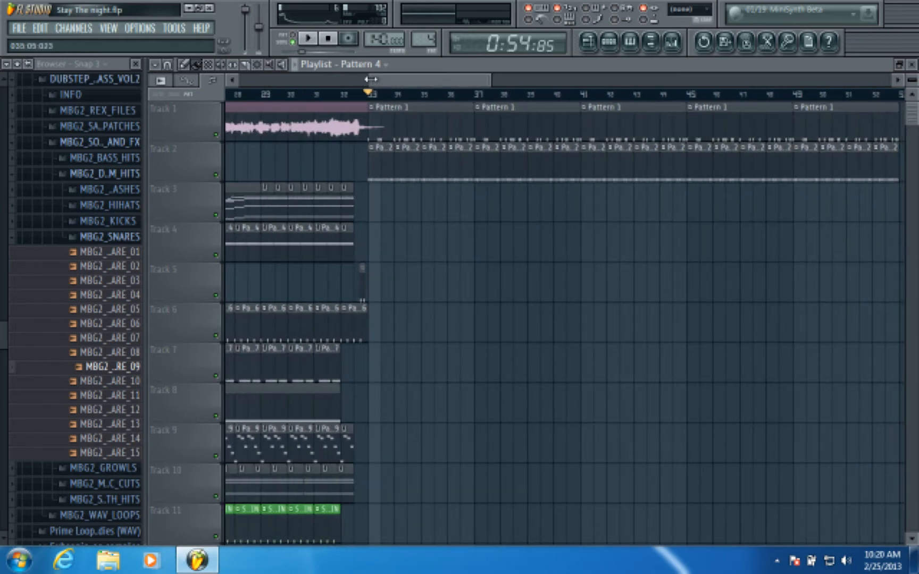
drag(370, 78, 242, 81)
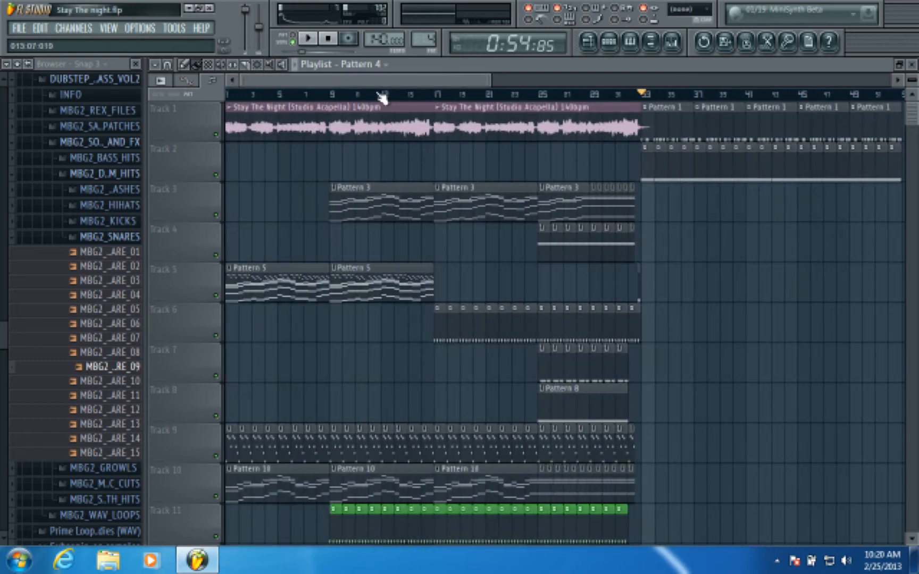
drag(486, 80, 911, 146)
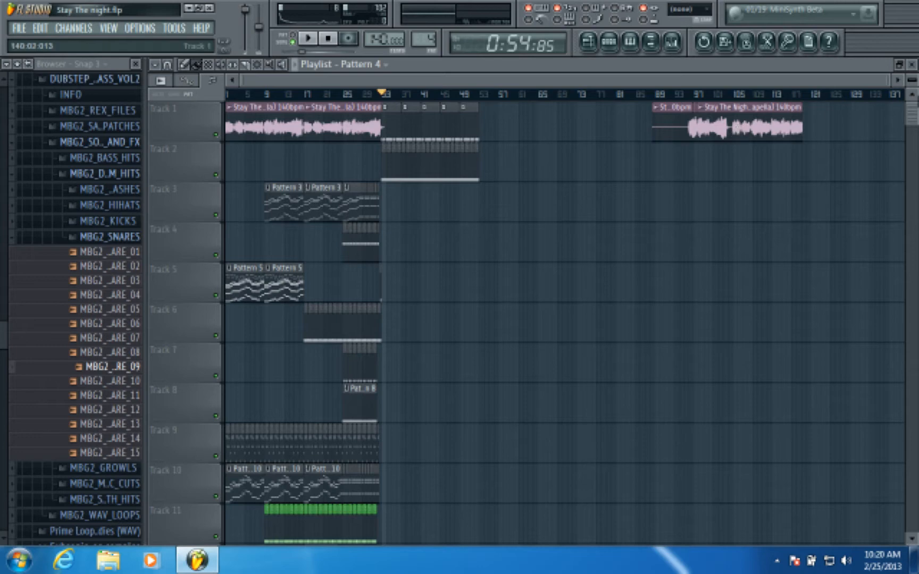
Examine the start of the Pattern 1 and Pattern 2 clips at bar 33 up close
scroll(401, 99, up, 5)
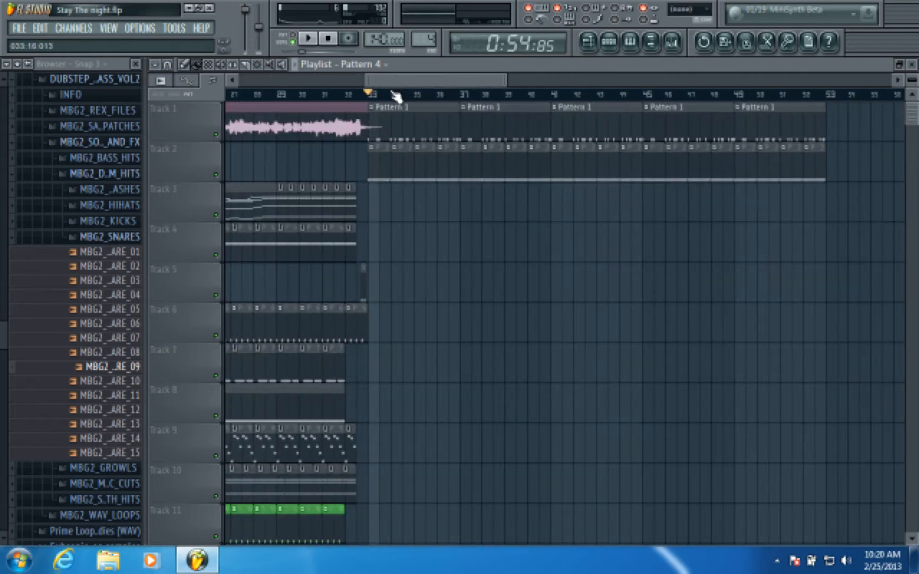
scroll(397, 97, up, 3)
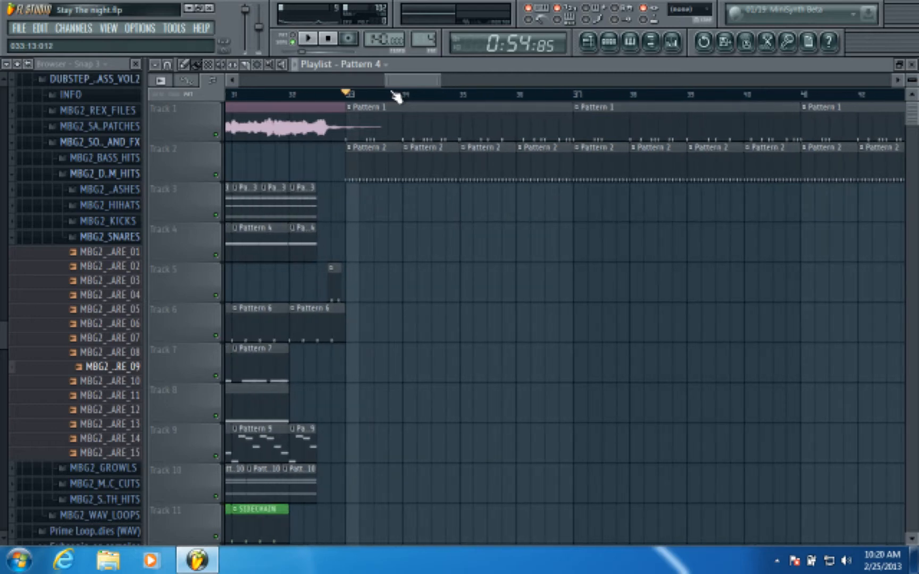
mouse_move(424, 85)
mouse_down()
mouse_move(404, 83)
mouse_move(435, 86)
mouse_move(446, 100)
mouse_move(419, 79)
mouse_up()
scroll(446, 99, down, 3)
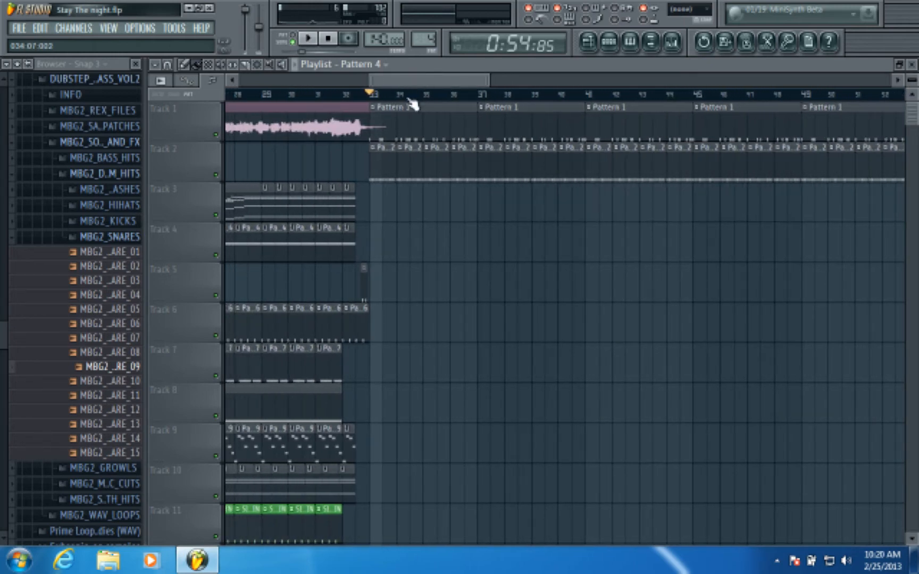
scroll(411, 103, up, 3)
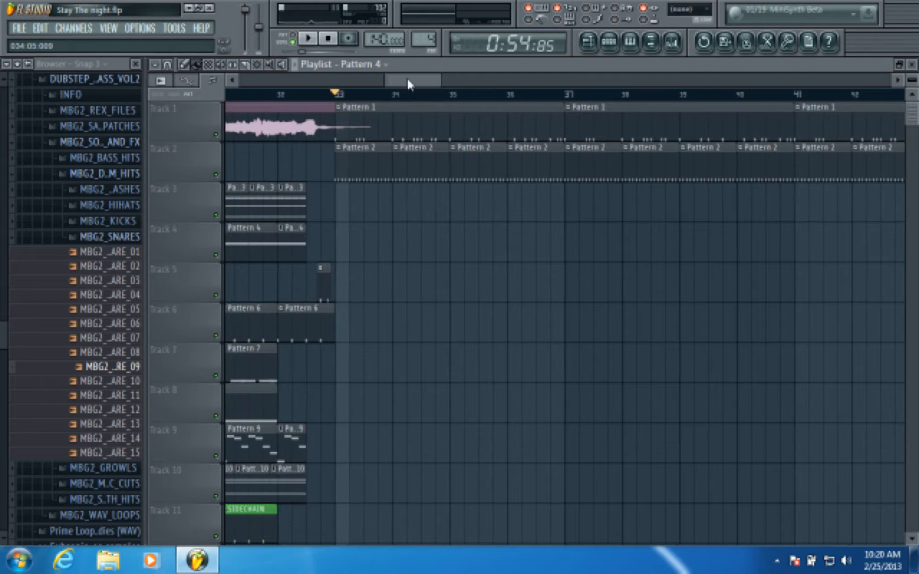
scroll(405, 84, up, 2)
drag(402, 80, 404, 79)
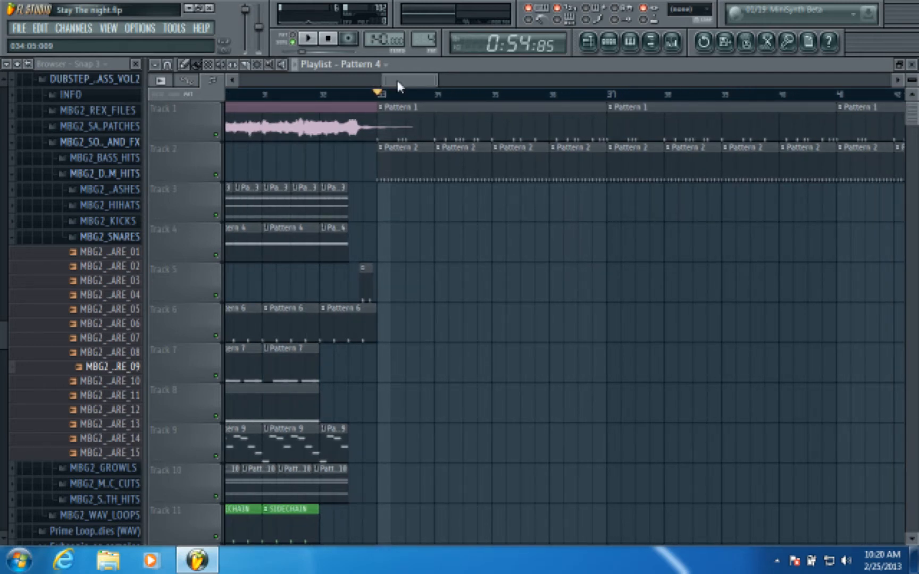
drag(390, 82, 390, 81)
scroll(387, 98, up, 3)
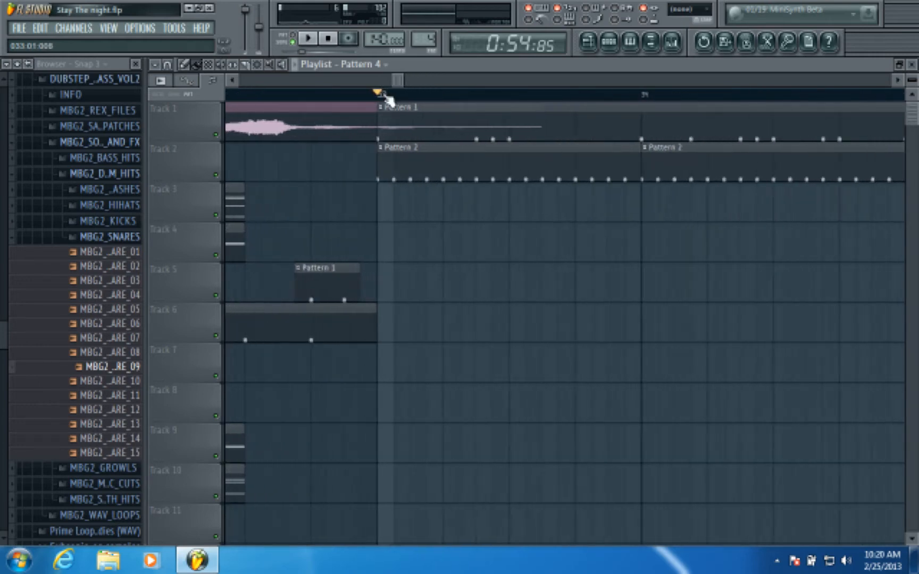
scroll(388, 99, down, 5)
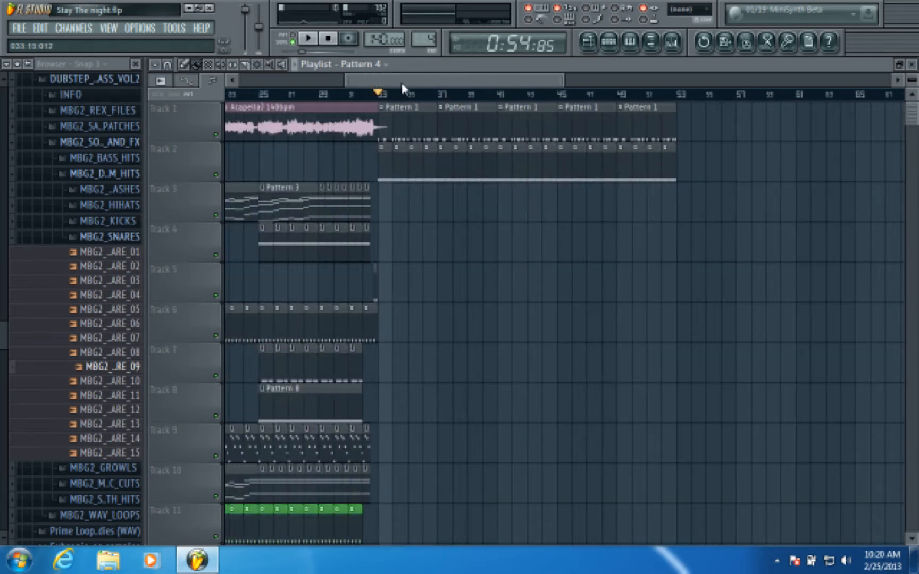
Compare the vocal section from bar 1 with the Pattern 1 and Pattern 2 section after bar 33
drag(403, 83, 272, 82)
scroll(329, 96, down, 3)
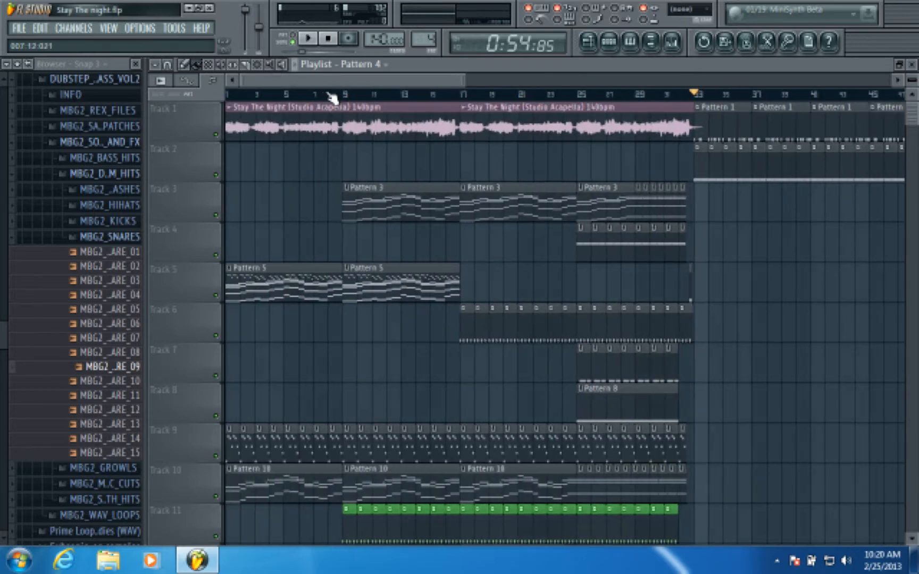
scroll(331, 98, down, 1)
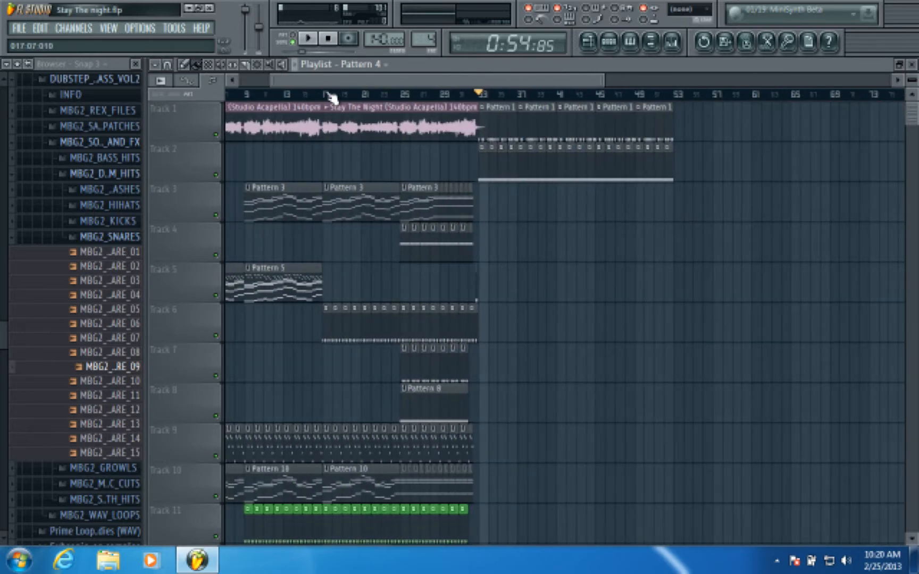
drag(316, 82, 286, 84)
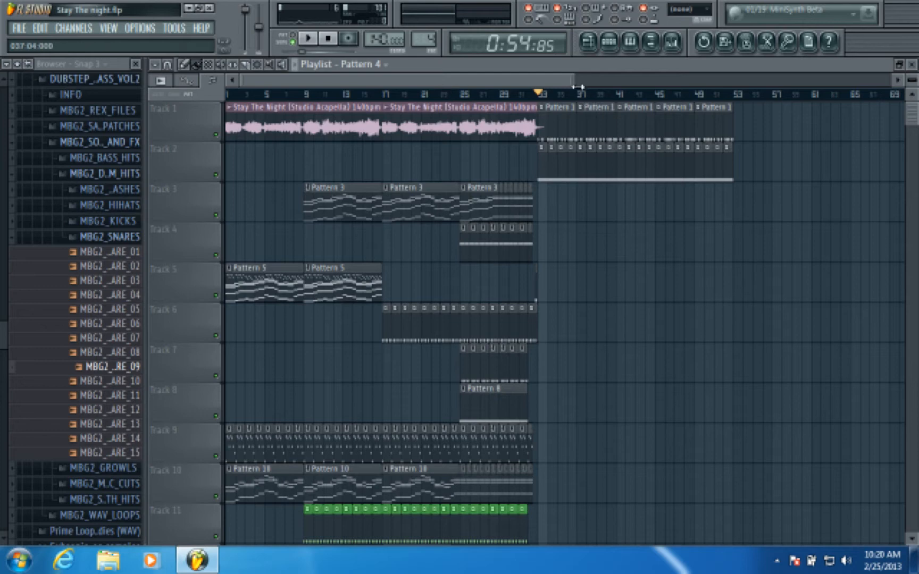
drag(569, 79, 508, 109)
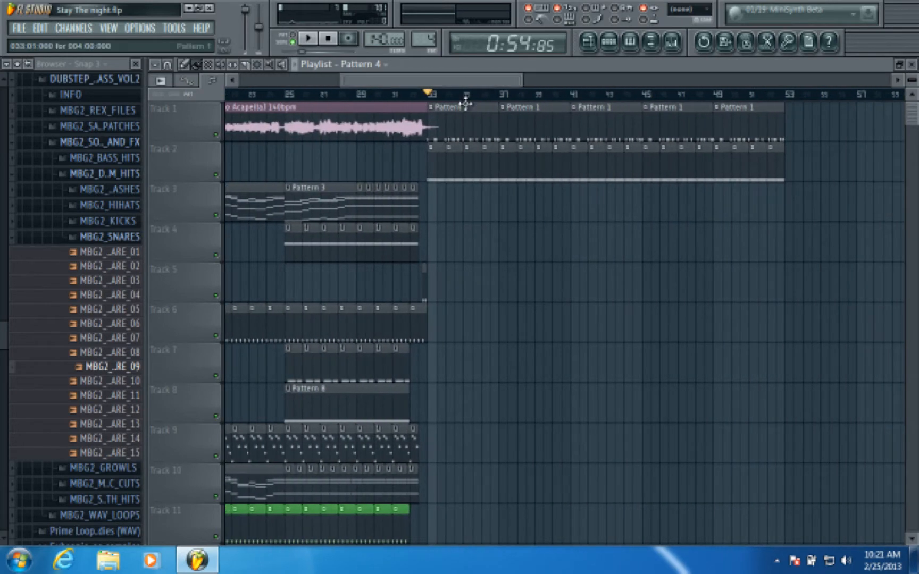
drag(410, 83, 432, 85)
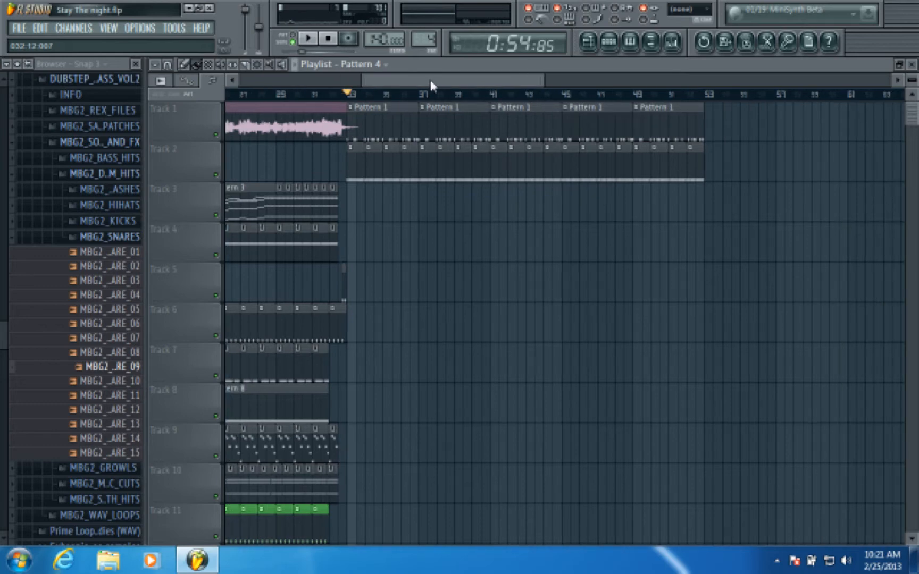
scroll(355, 105, up, 3)
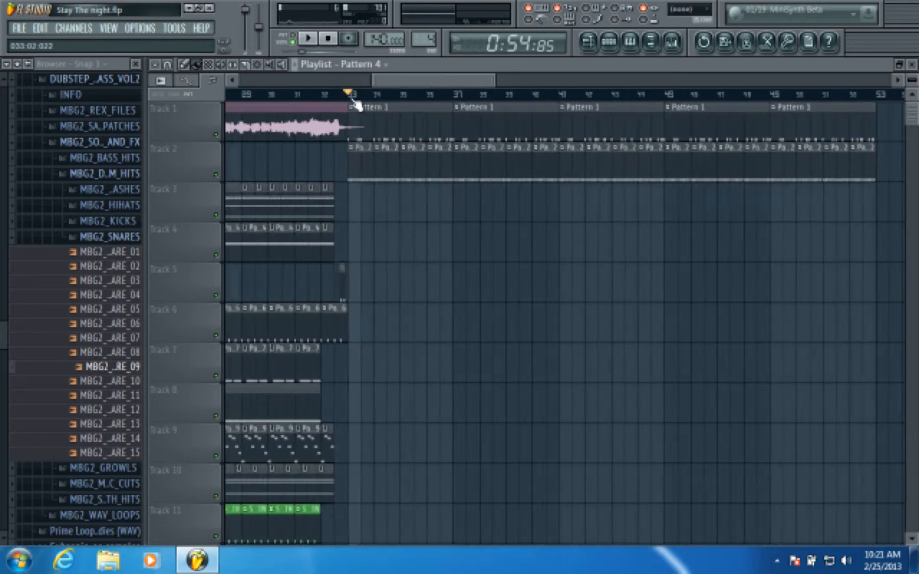
drag(397, 87, 418, 84)
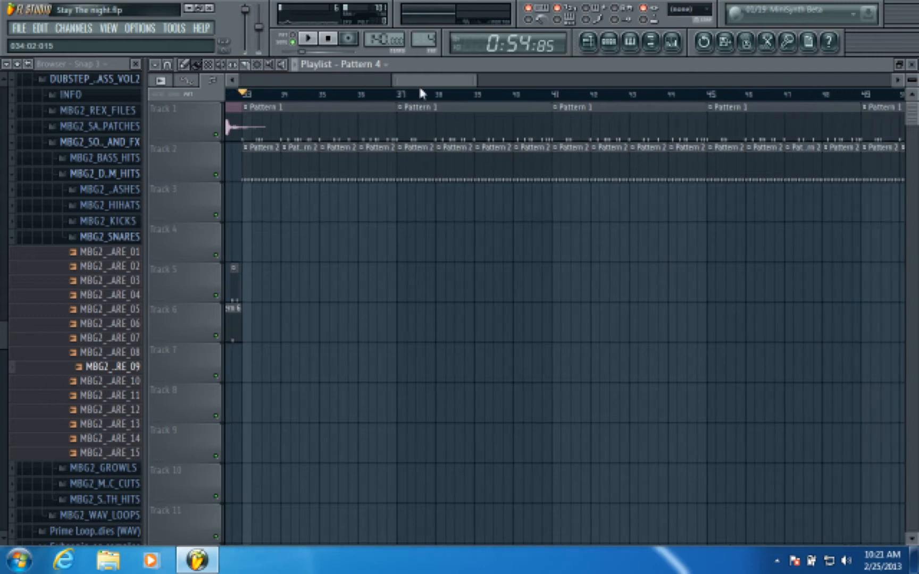
Delete the Pattern 1 clip and the four Pattern 2 clips that span bars 49 to 52
scroll(424, 103, down, 1)
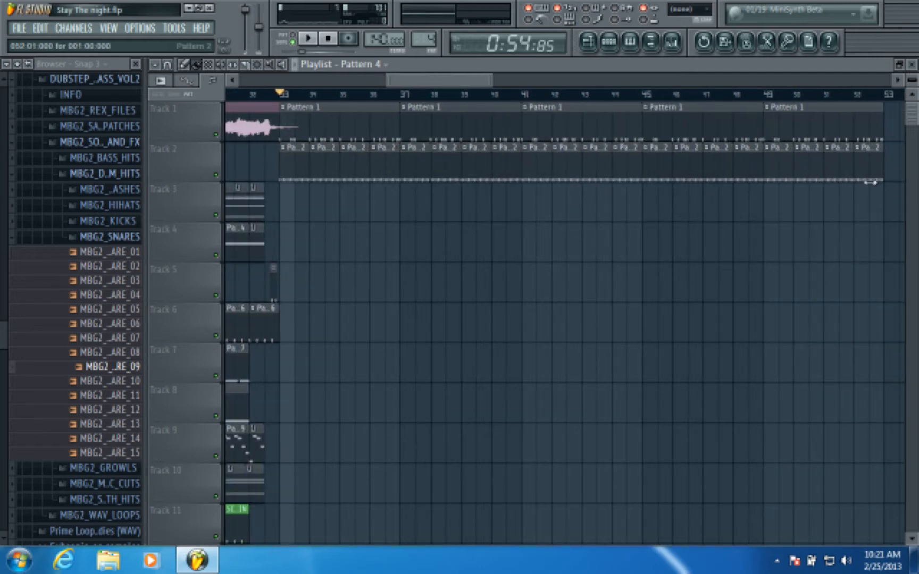
click(825, 94)
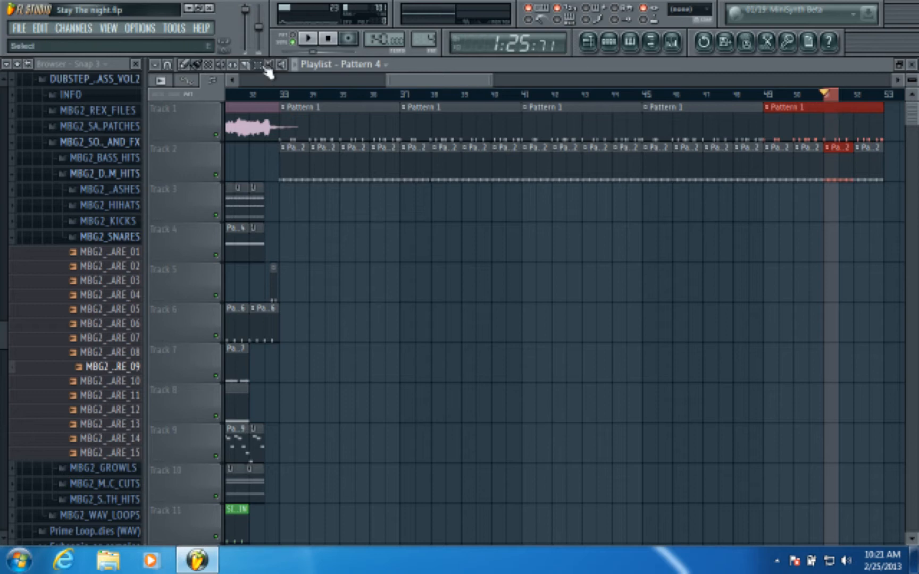
click(304, 95)
click(197, 65)
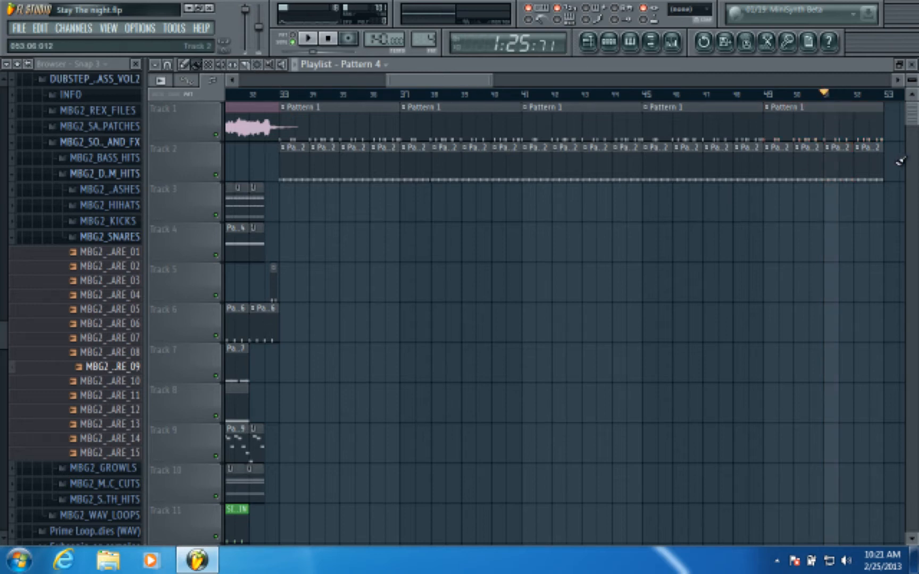
right_click(859, 157)
right_click(842, 160)
right_click(811, 162)
right_click(786, 163)
right_click(792, 134)
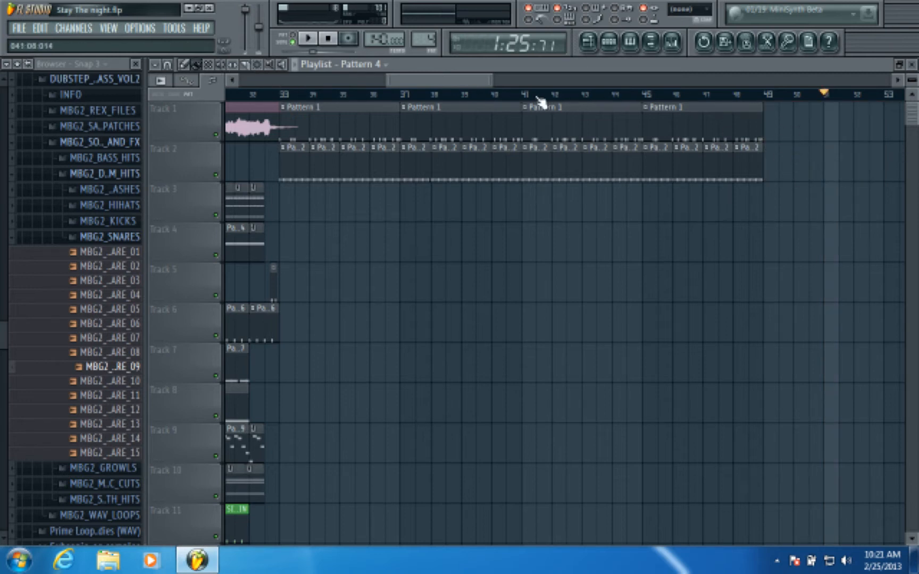
Move the playhead back to bar 33, at the start of the Pattern 1 and Pattern 2 clips
drag(453, 79, 309, 98)
scroll(438, 95, down, 3)
drag(359, 78, 314, 79)
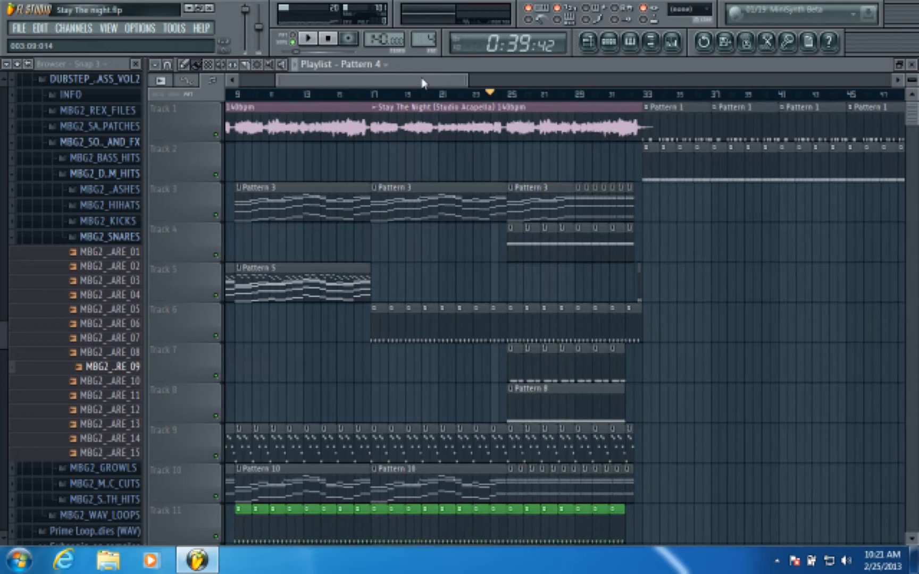
drag(424, 80, 468, 80)
click(495, 99)
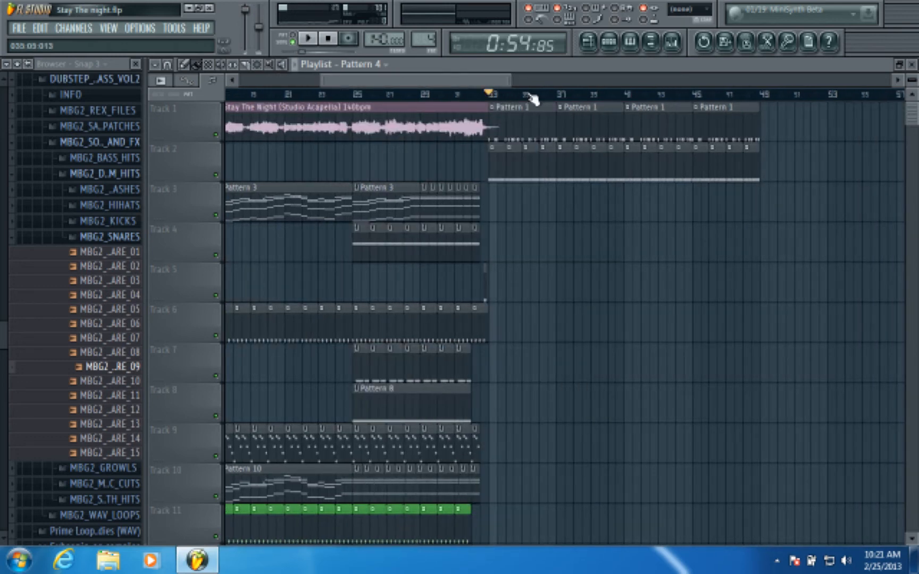
Review the arrangement from bar 1 to the end of the Pattern 1 and Pattern 2 clips at bar 49
scroll(532, 98, up, 2)
drag(405, 80, 432, 81)
scroll(445, 97, down, 3)
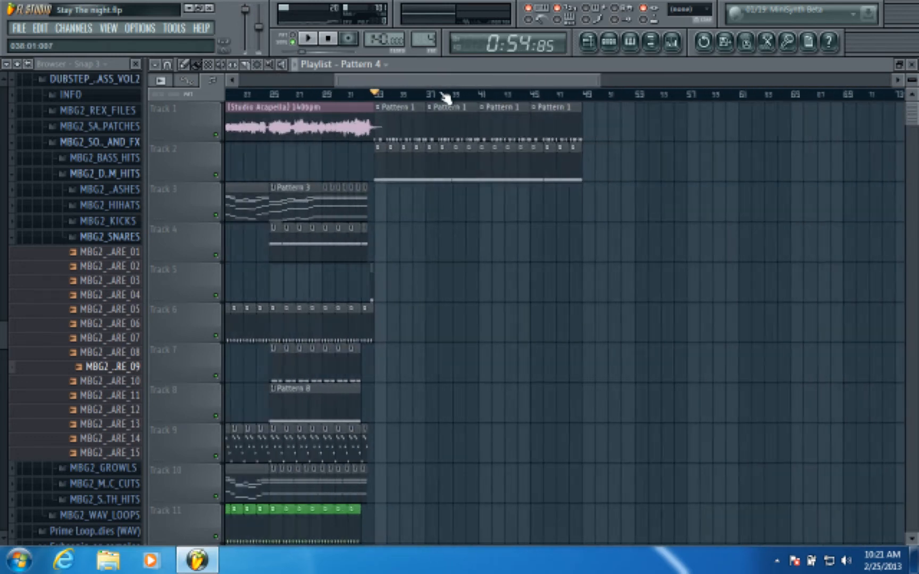
scroll(445, 98, down, 3)
scroll(352, 97, up, 3)
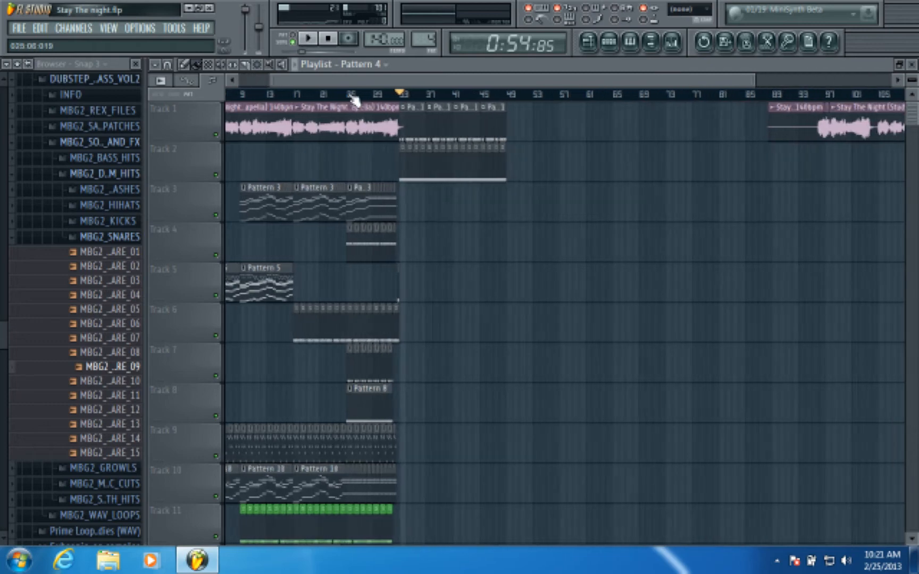
drag(724, 78, 521, 78)
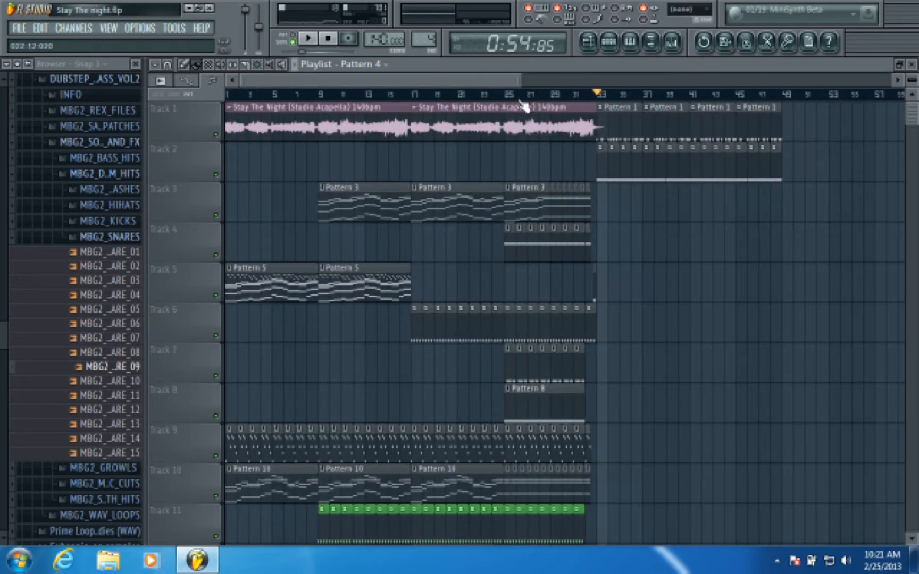
drag(459, 82, 315, 82)
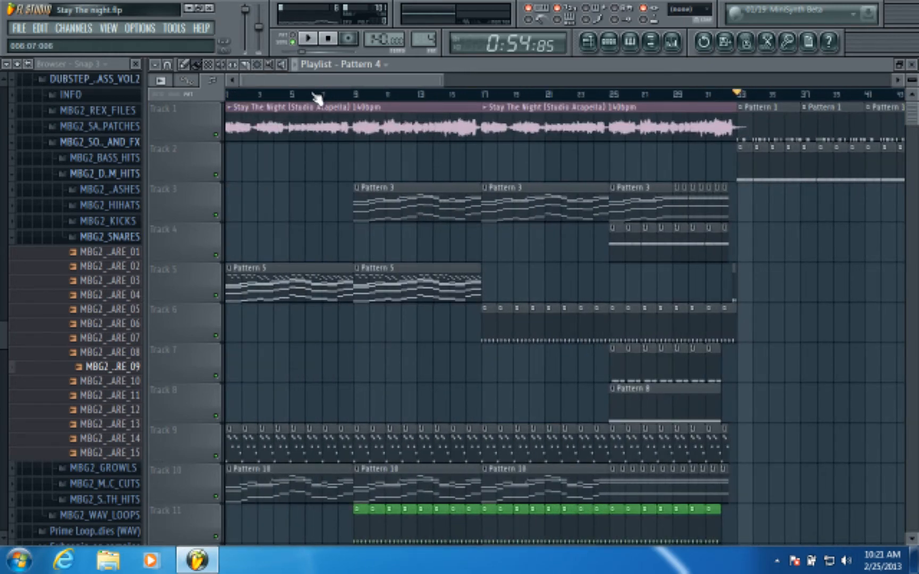
scroll(315, 95, down, 5)
scroll(318, 98, up, 2)
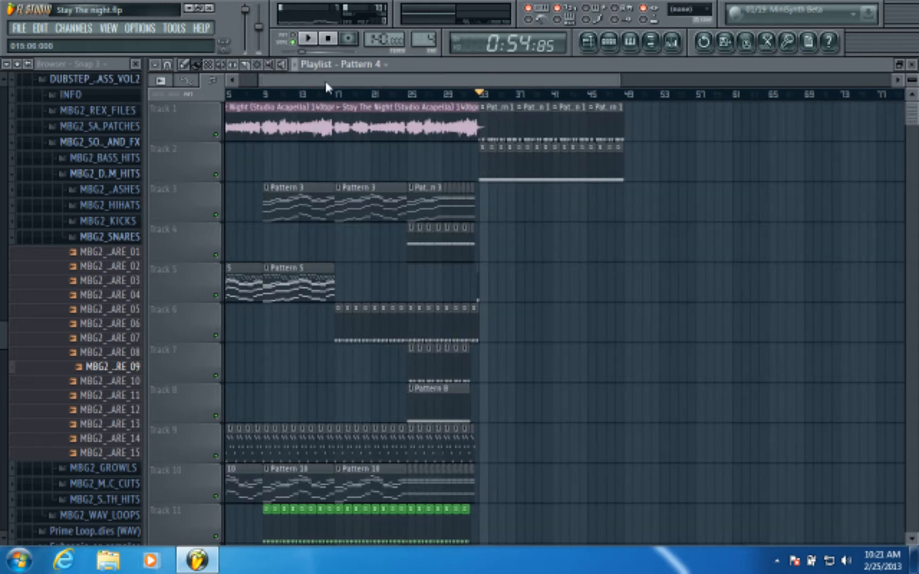
drag(325, 83, 248, 84)
drag(599, 77, 591, 82)
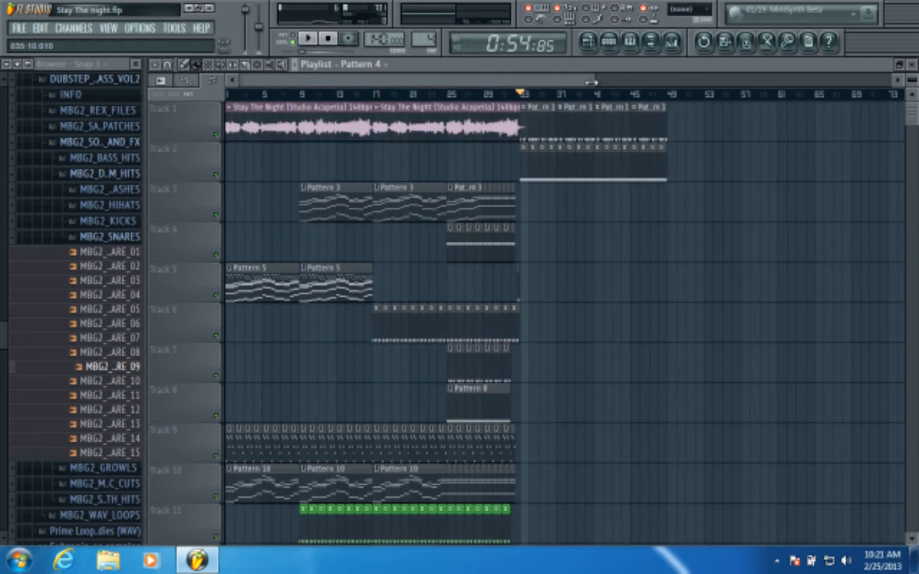
scroll(606, 96, up, 3)
scroll(606, 97, down, 1)
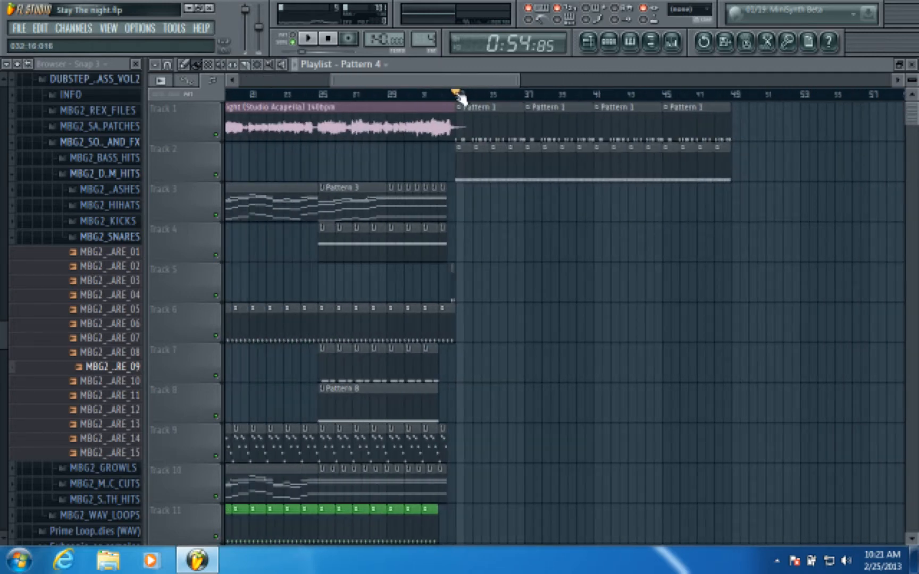
Examine the transition at bar 33 from the vocal section into the Pattern 1 and Pattern 2 clips
drag(459, 83, 275, 96)
scroll(290, 104, down, 4)
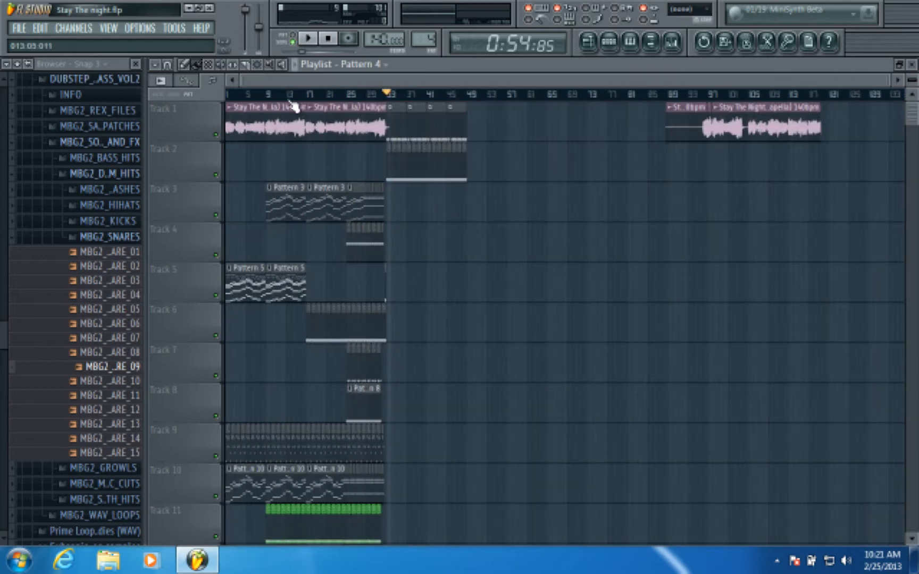
scroll(410, 95, up, 4)
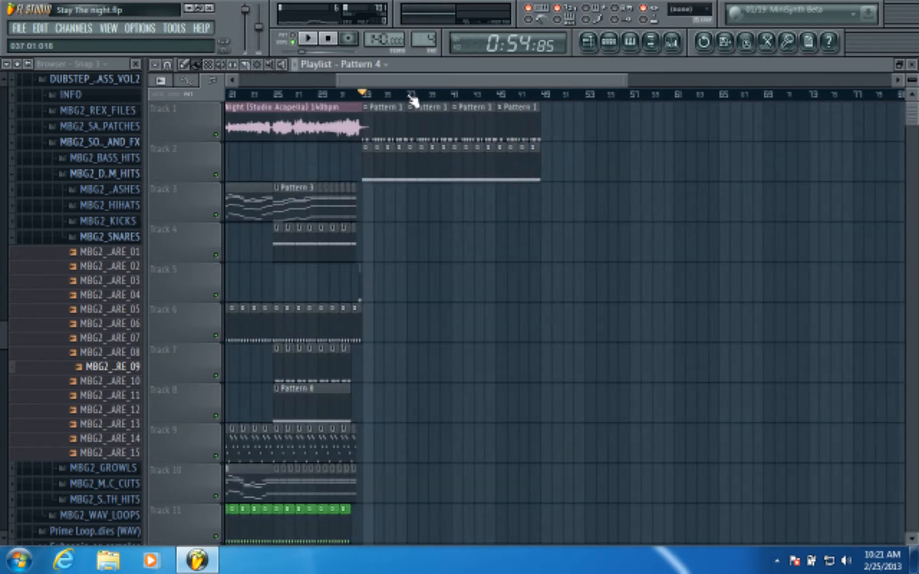
scroll(427, 90, up, 1)
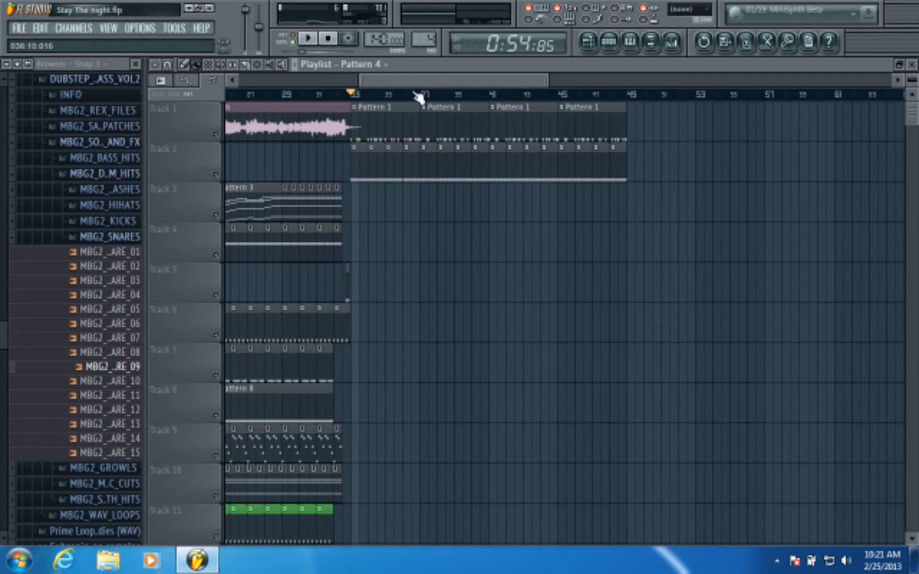
scroll(427, 97, up, 1)
drag(426, 81, 396, 100)
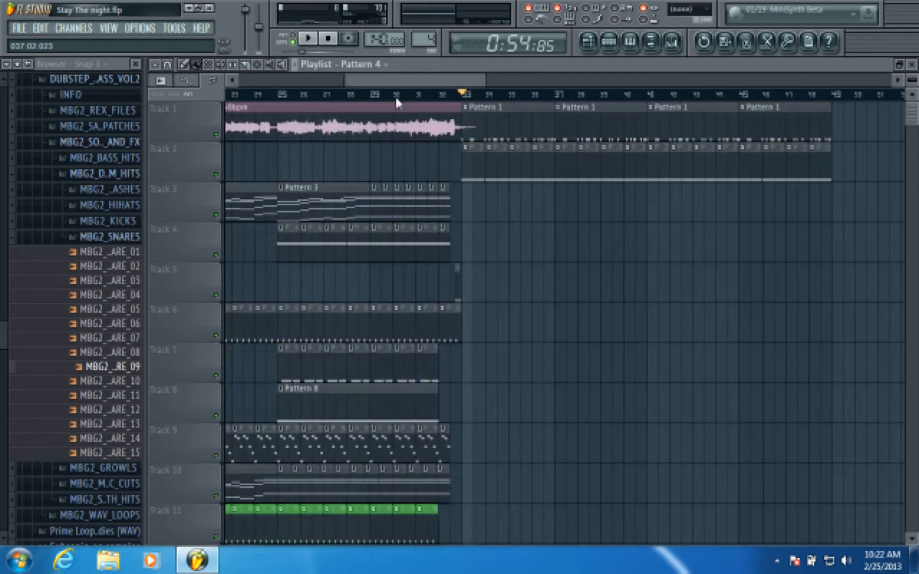
scroll(511, 100, down, 2)
drag(469, 82, 472, 84)
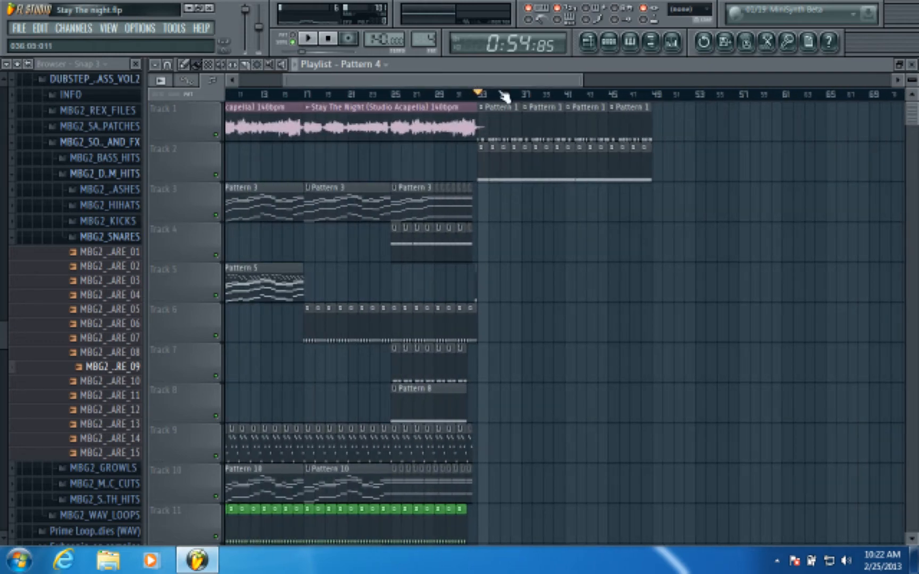
scroll(515, 98, down, 1)
scroll(516, 99, down, 2)
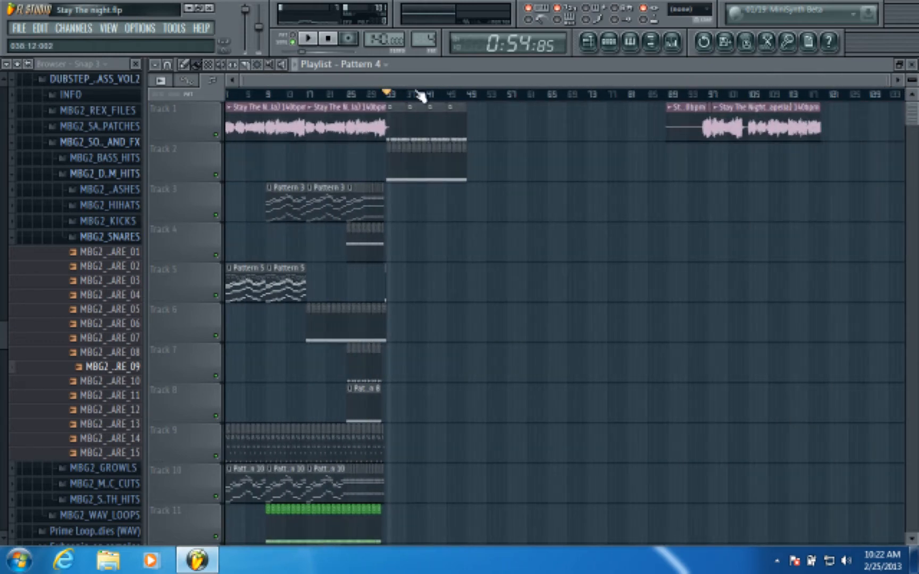
Inspect the Pattern 1 and Pattern 2 clips between bars 33 and 49 up close and against the whole arrangement
scroll(420, 96, up, 4)
scroll(481, 99, up, 2)
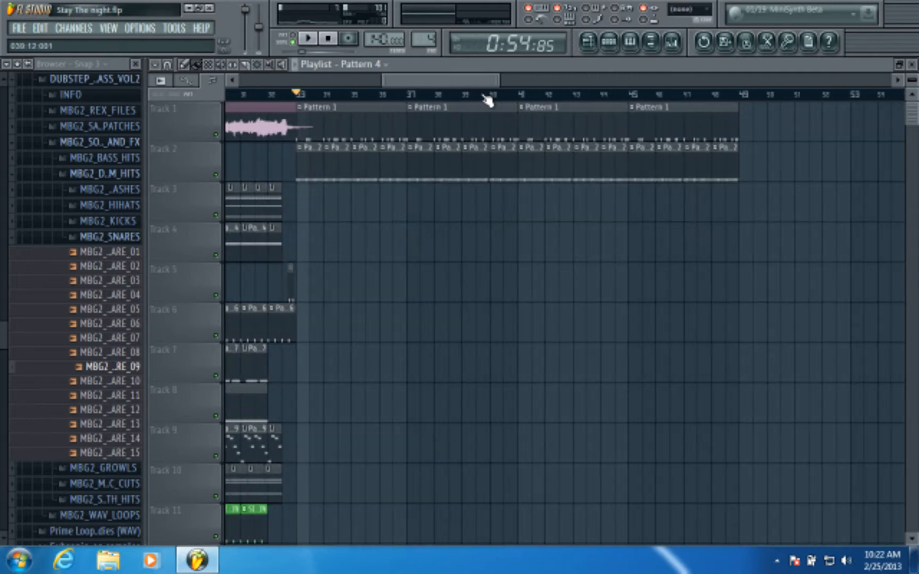
scroll(446, 85, down, 3)
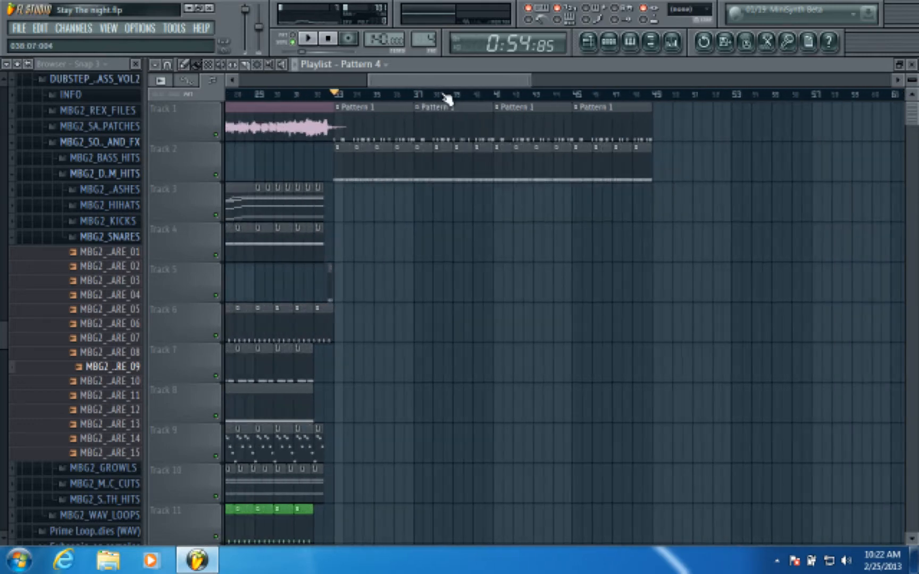
scroll(431, 99, up, 2)
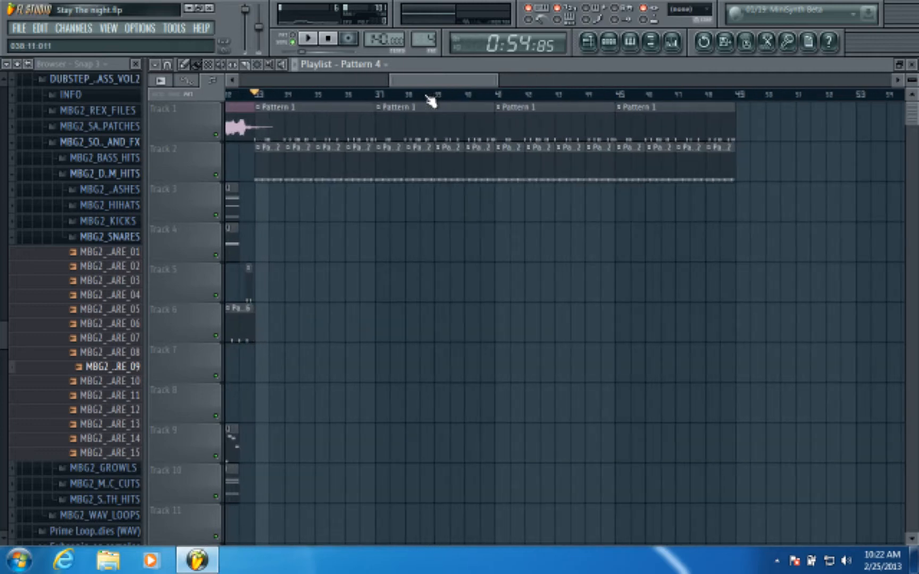
drag(435, 78, 418, 89)
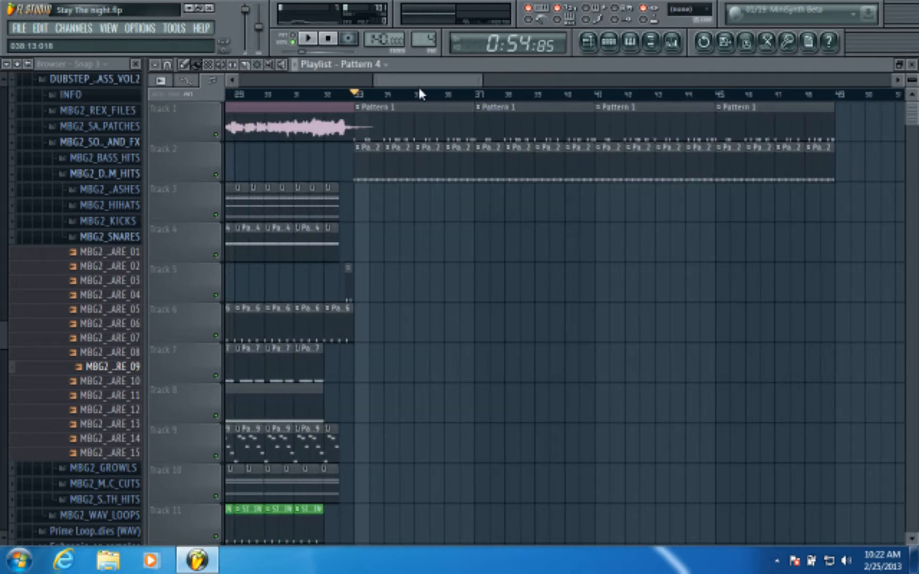
scroll(420, 95, down, 3)
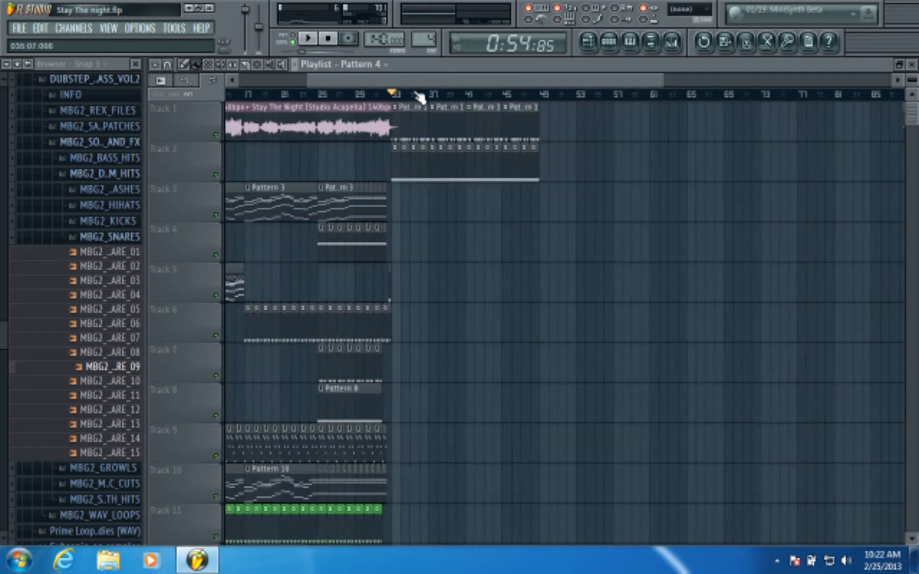
scroll(420, 96, down, 2)
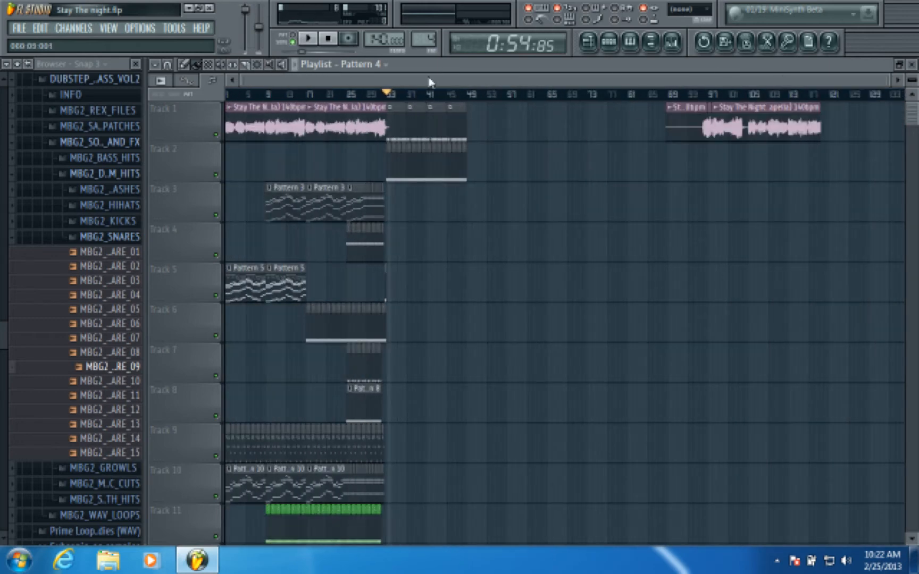
scroll(438, 99, up, 3)
drag(464, 84, 455, 86)
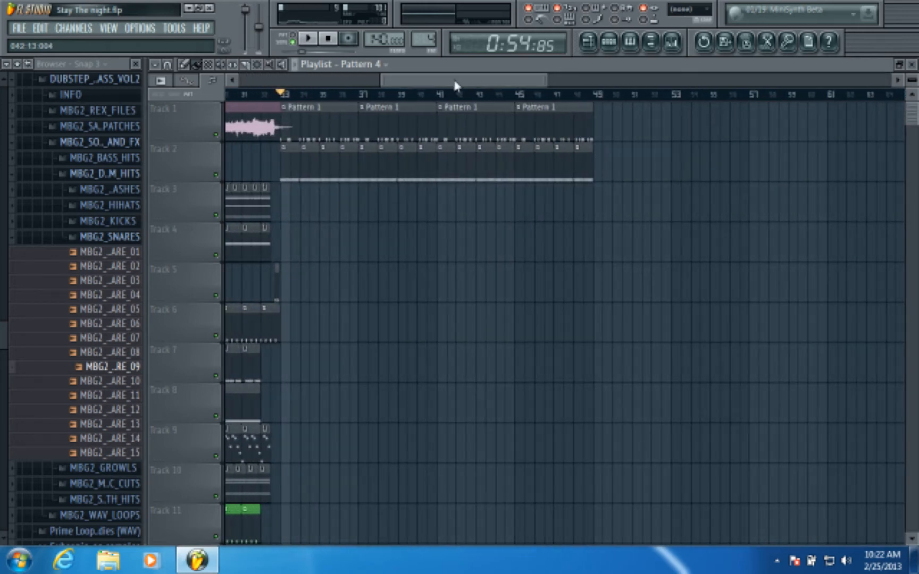
scroll(448, 95, down, 4)
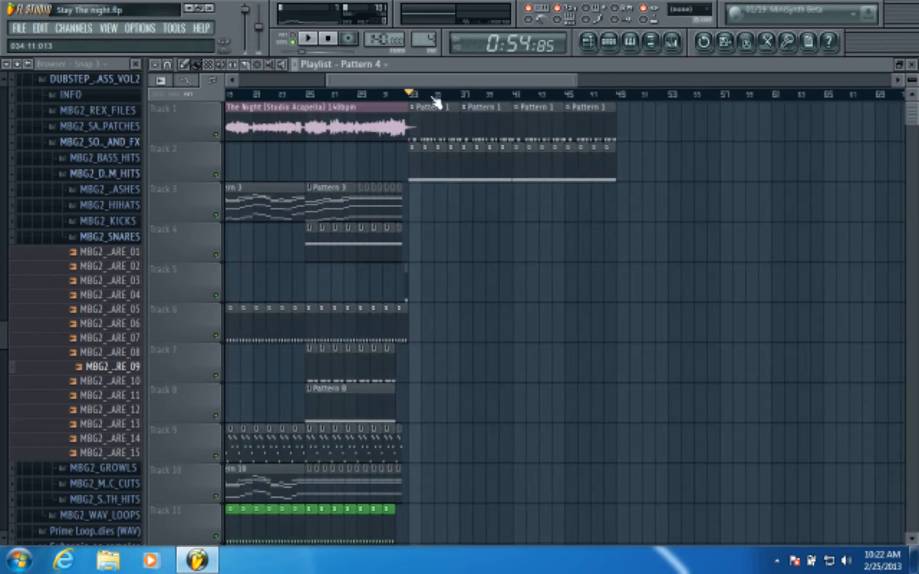
scroll(435, 105, down, 1)
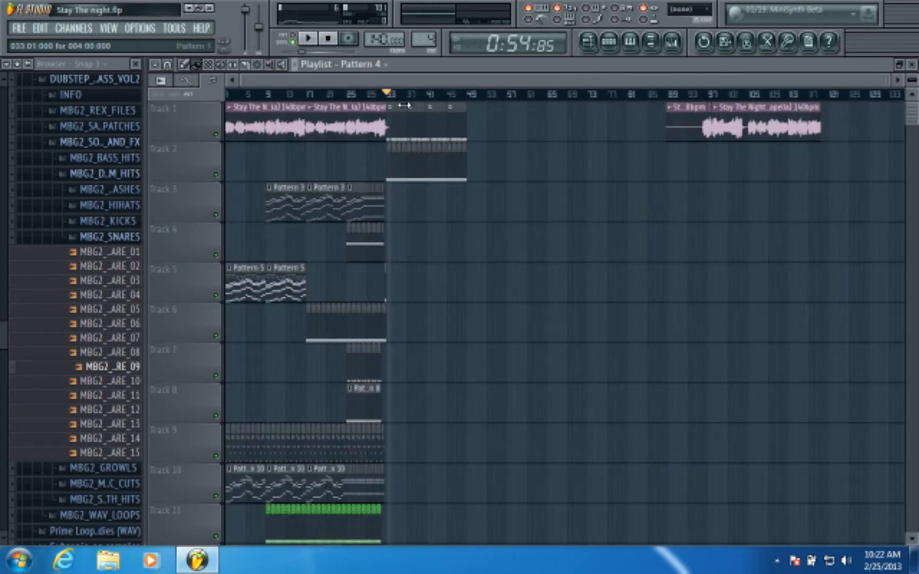
scroll(421, 96, up, 3)
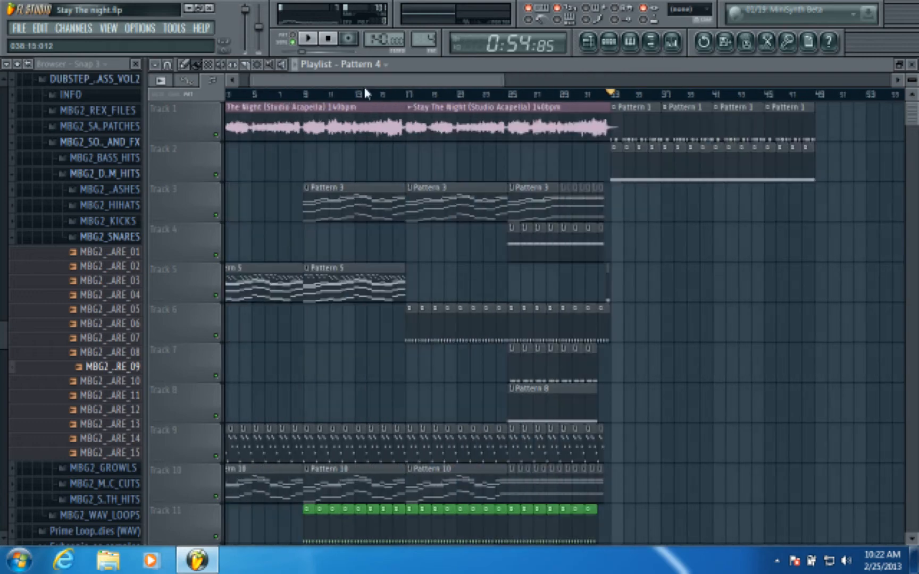
scroll(315, 99, down, 2)
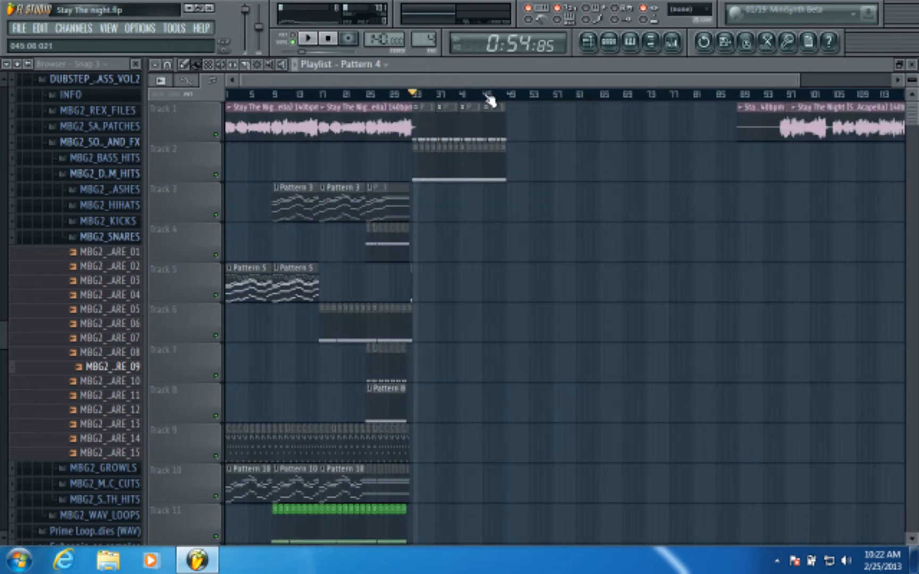
scroll(488, 99, up, 2)
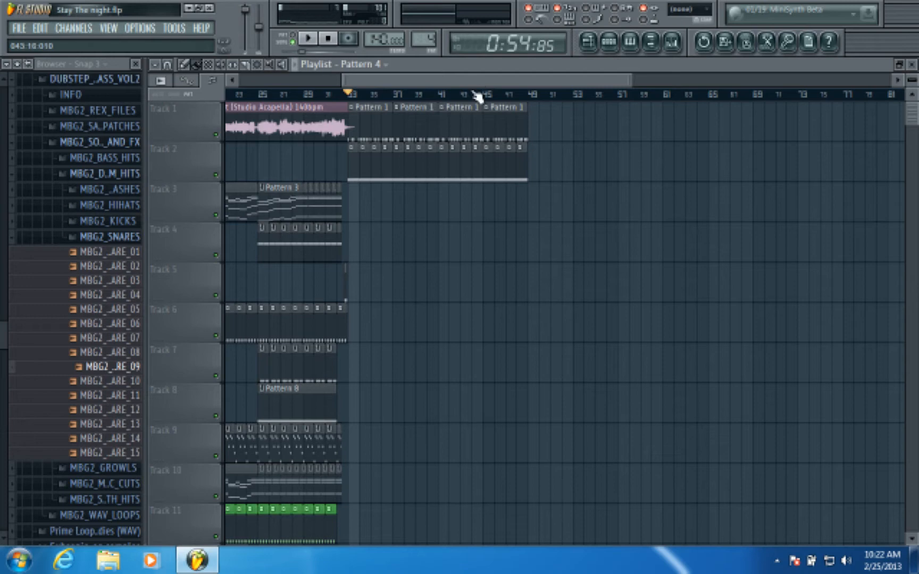
scroll(468, 91, up, 2)
drag(455, 84, 447, 84)
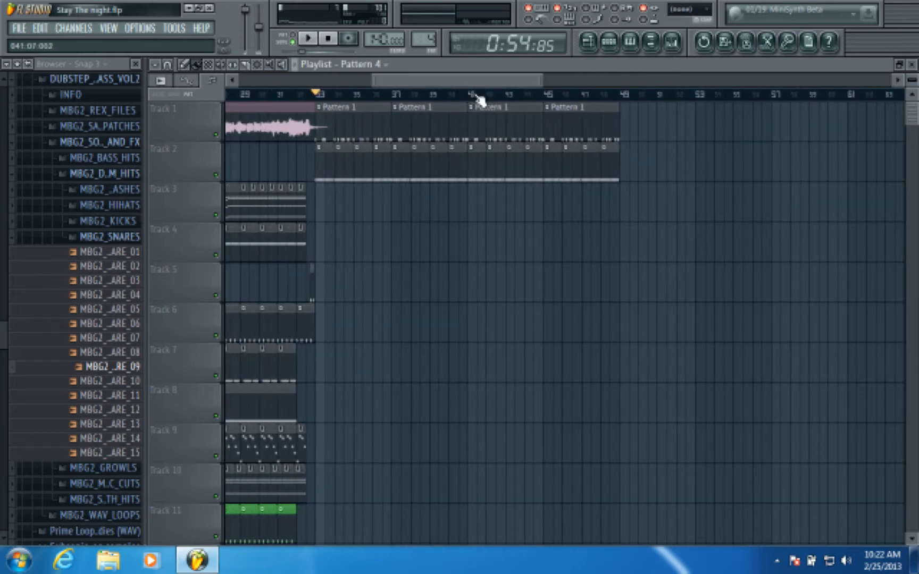
scroll(478, 99, up, 2)
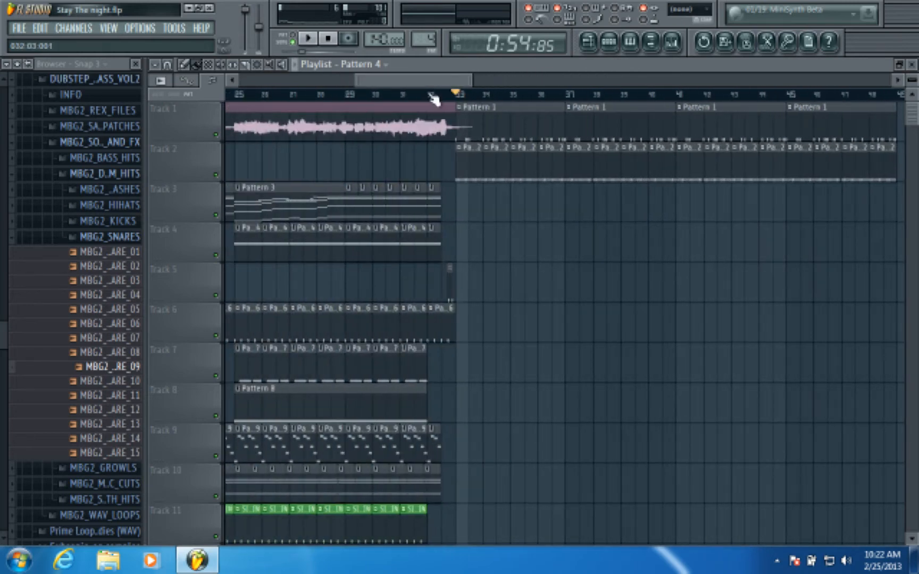
scroll(434, 97, down, 4)
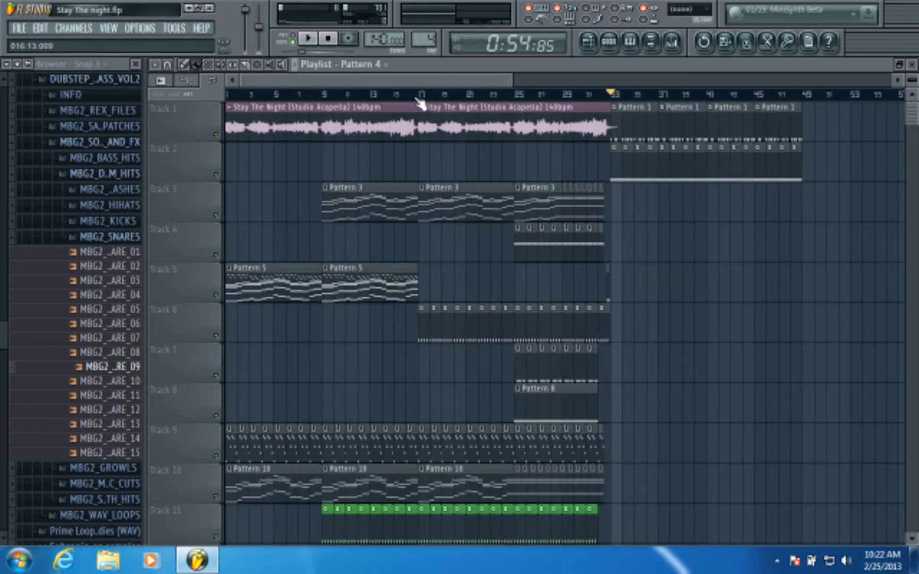
scroll(420, 103, down, 4)
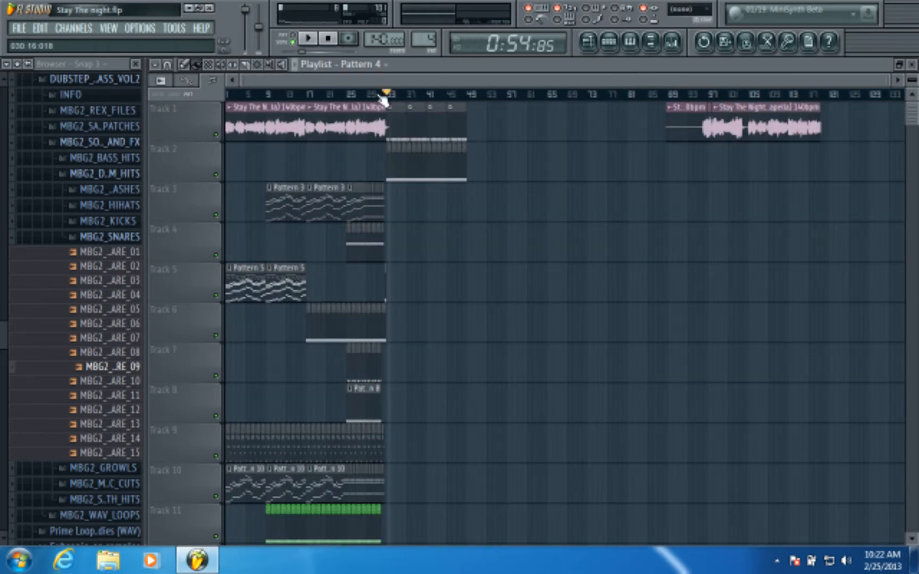
scroll(380, 96, up, 3)
scroll(393, 85, down, 2)
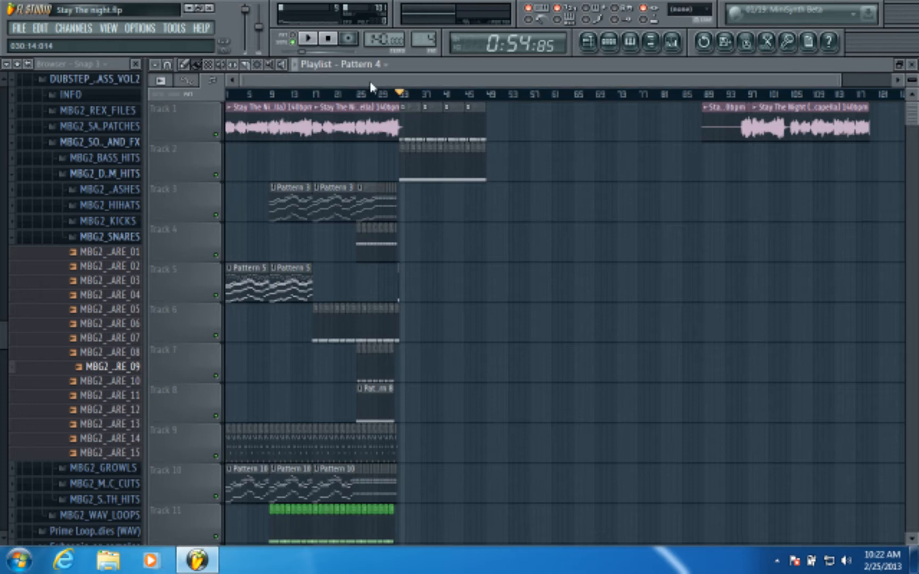
drag(839, 79, 895, 80)
Compare the Pattern 1 and Pattern 2 clips after bar 33 with the layered tracks from bar 1 to bar 33
scroll(452, 98, up, 4)
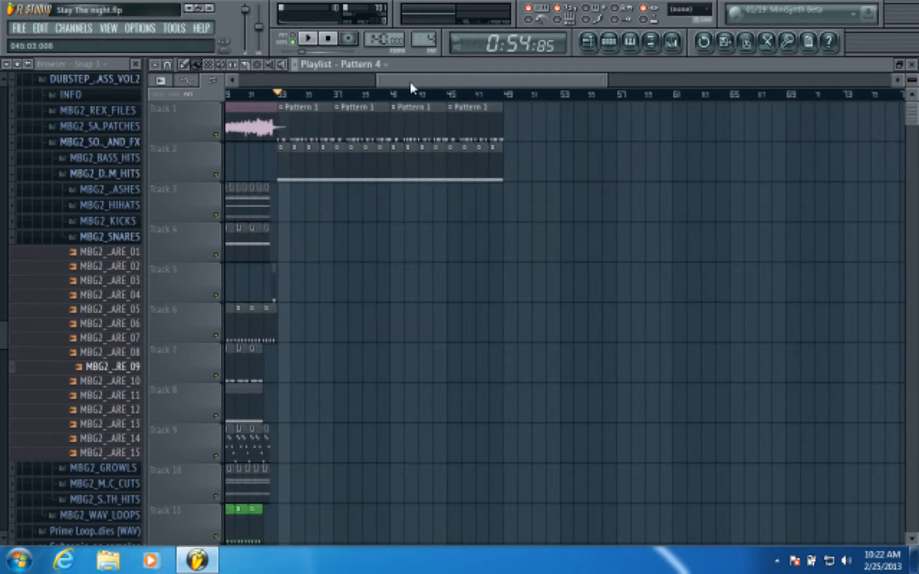
mouse_move(410, 81)
mouse_down()
mouse_move(256, 82)
mouse_move(342, 79)
mouse_move(401, 90)
mouse_up()
drag(584, 78, 446, 87)
scroll(447, 99, down, 5)
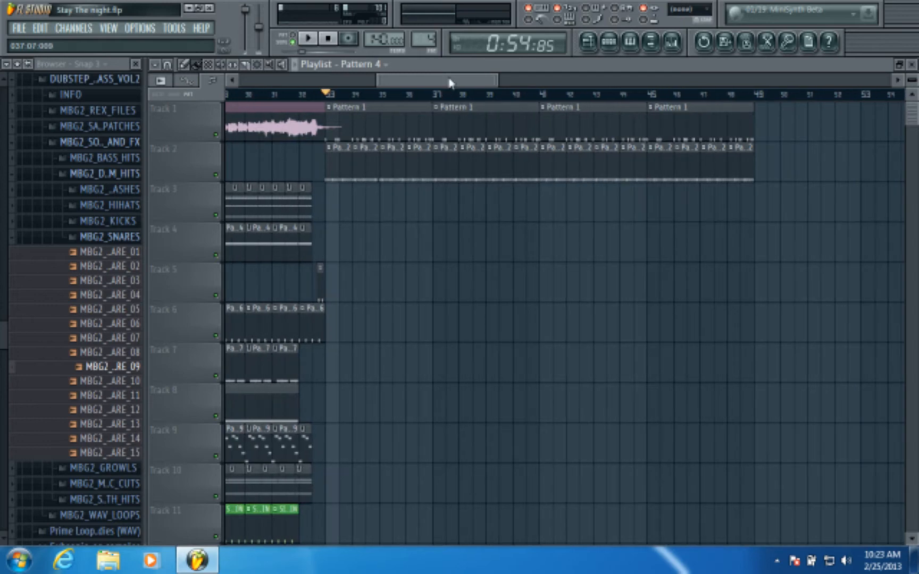
scroll(423, 94, left, 6)
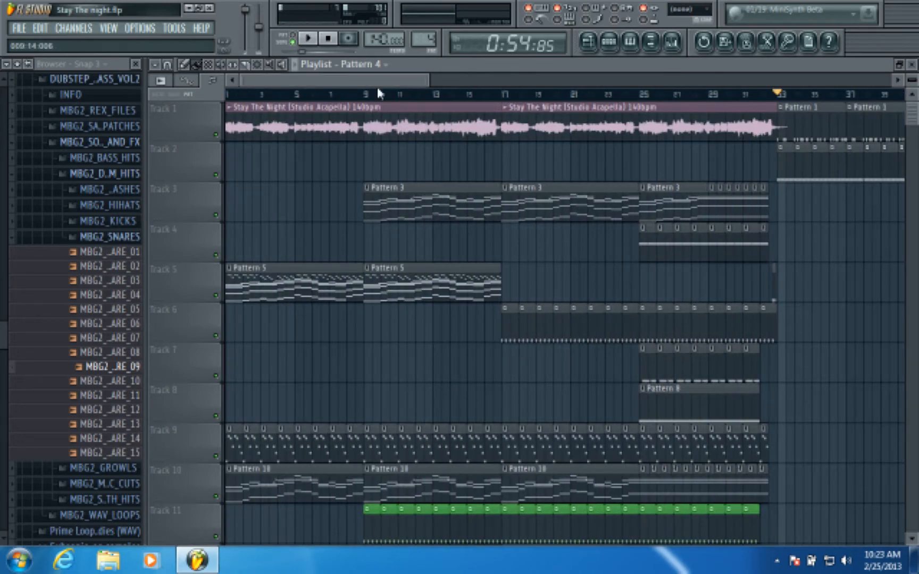
drag(265, 81, 395, 104)
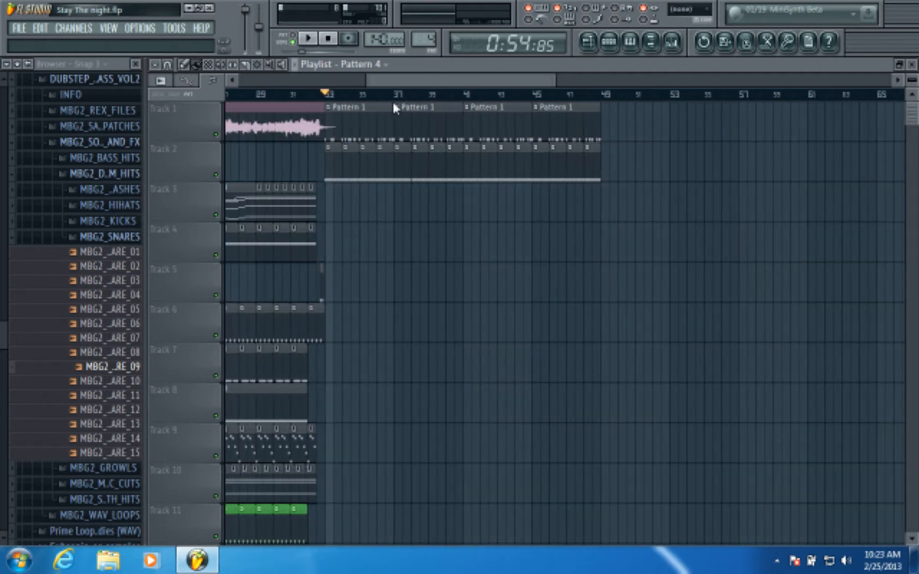
scroll(393, 101, left, 7)
drag(429, 80, 895, 80)
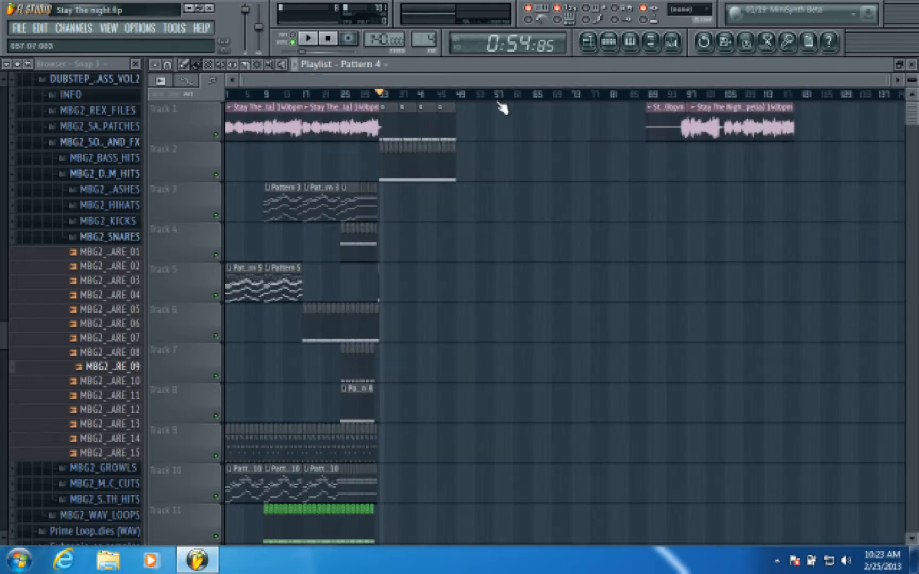
Examine the build-up layers from bar 25 to bar 33 and how they lead into the first Pattern 1 clip
scroll(408, 97, up, 3)
scroll(410, 97, up, 3)
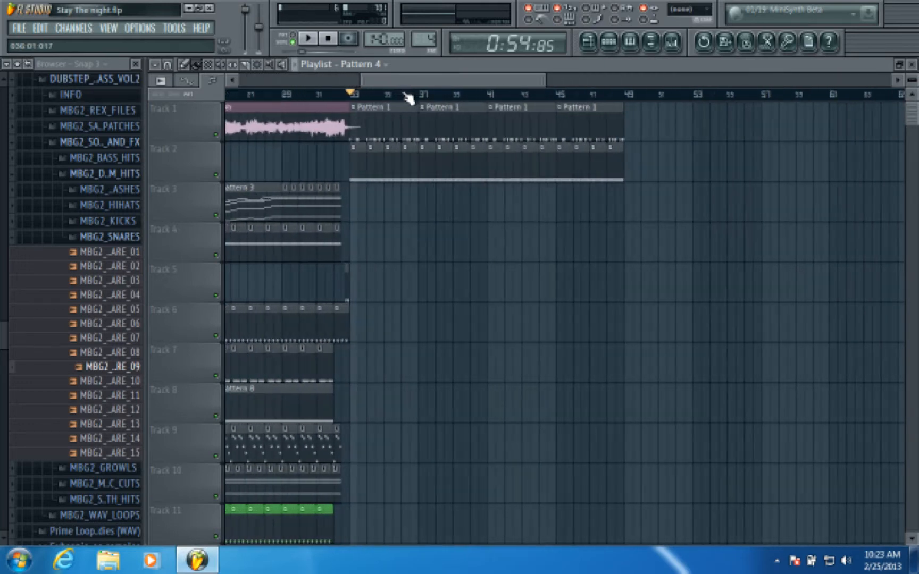
scroll(412, 97, down, 3)
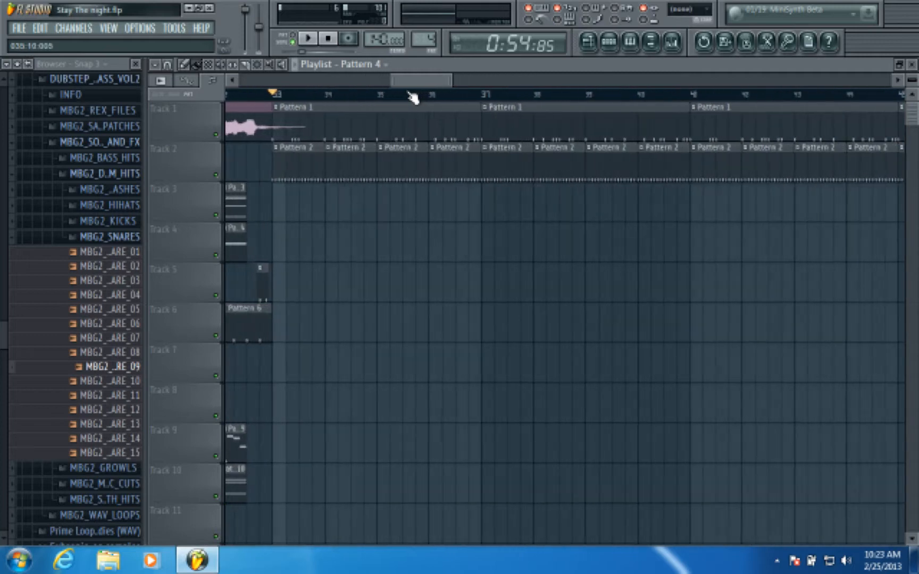
scroll(420, 96, up, 3)
scroll(410, 98, down, 1)
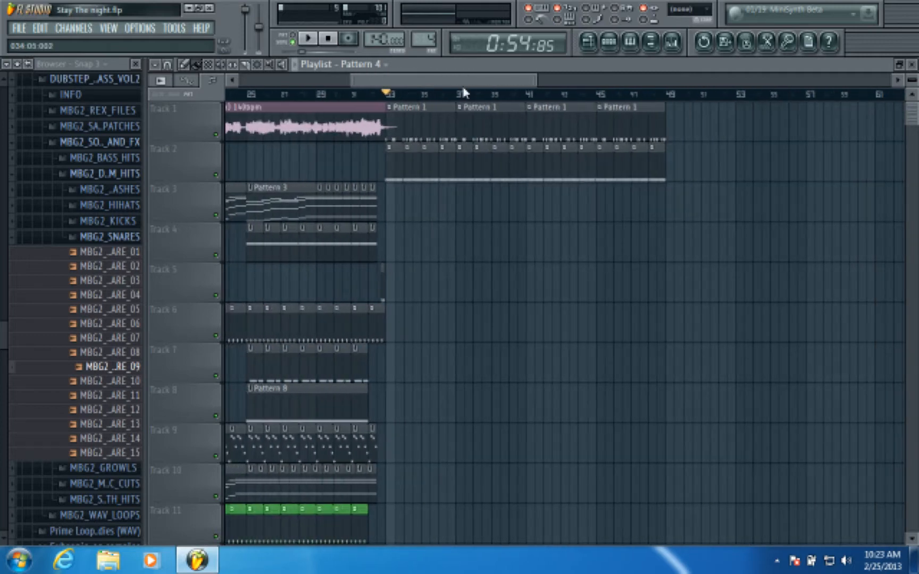
scroll(471, 97, down, 2)
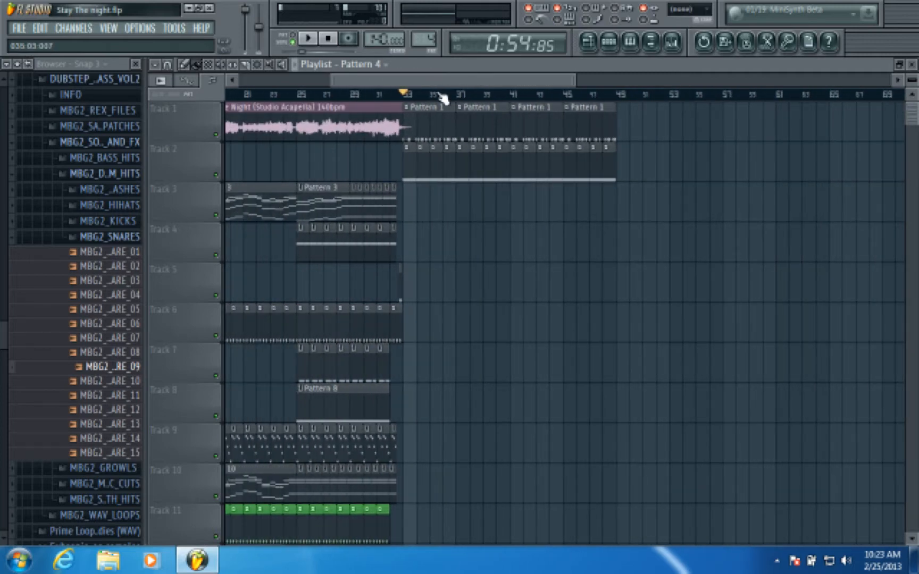
scroll(441, 94, up, 5)
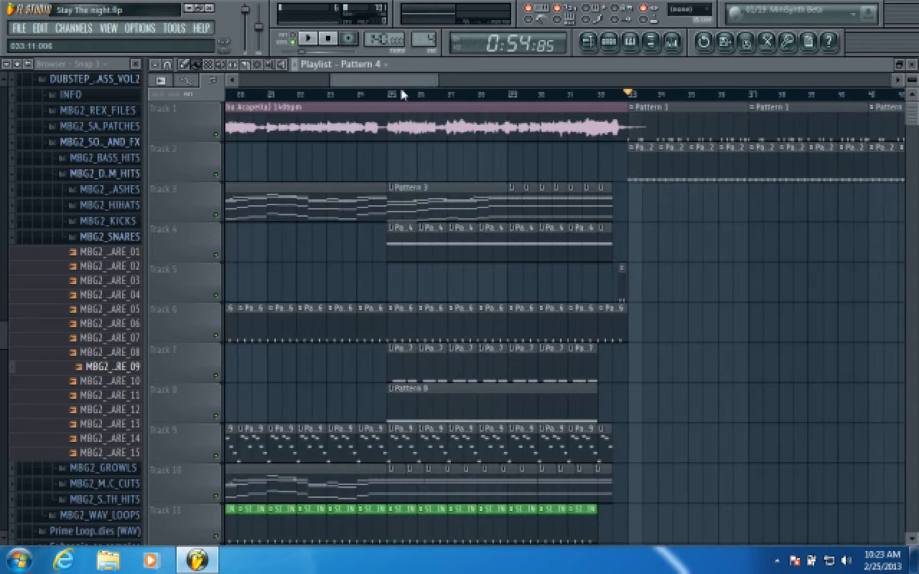
scroll(402, 94, up, 1)
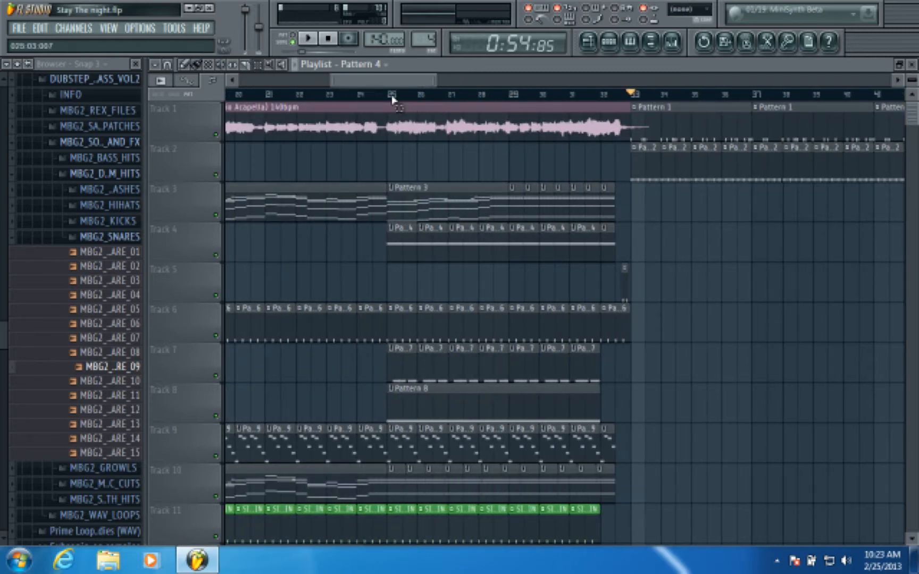
drag(393, 86, 417, 98)
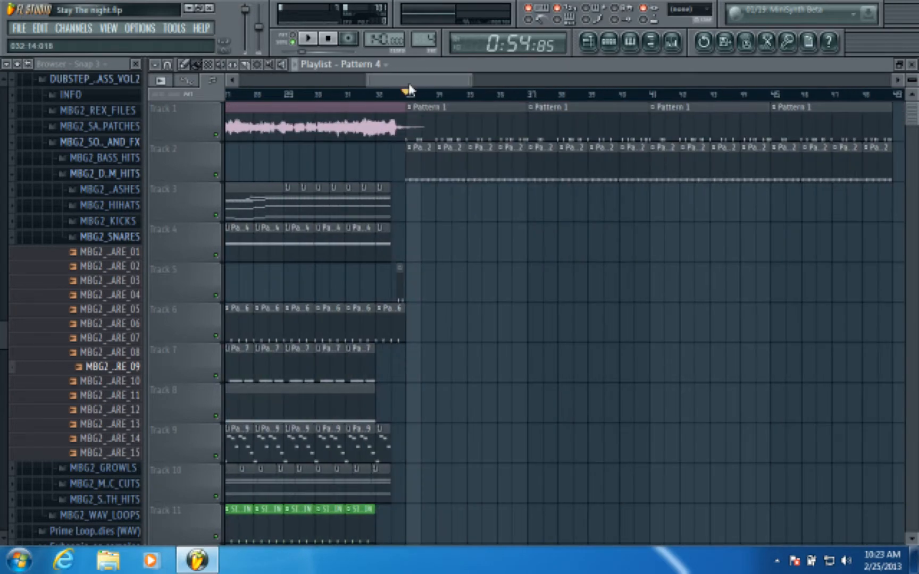
Look over the lower tracks and the whole arrangement around bar 33
scroll(420, 92, down, 5)
scroll(426, 168, down, 3)
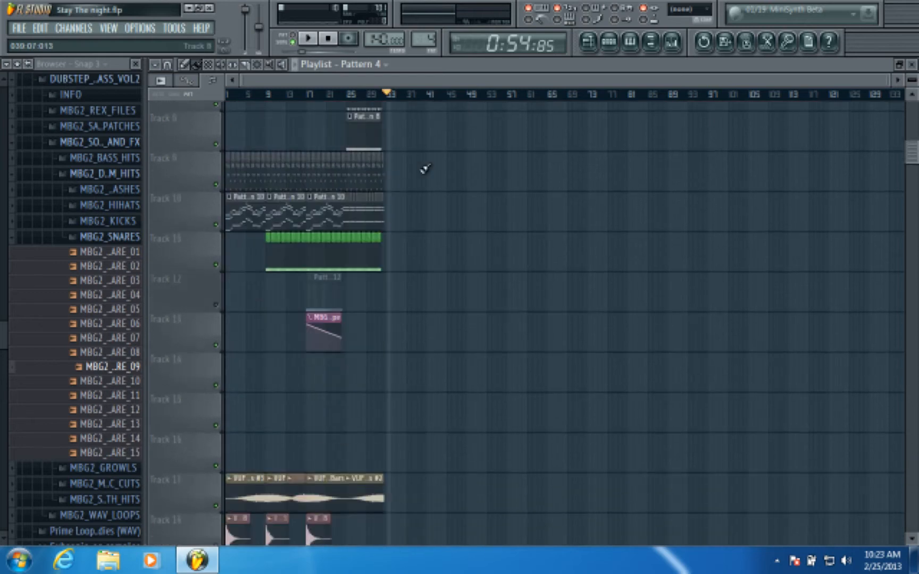
scroll(425, 168, down, 2)
scroll(430, 166, up, 5)
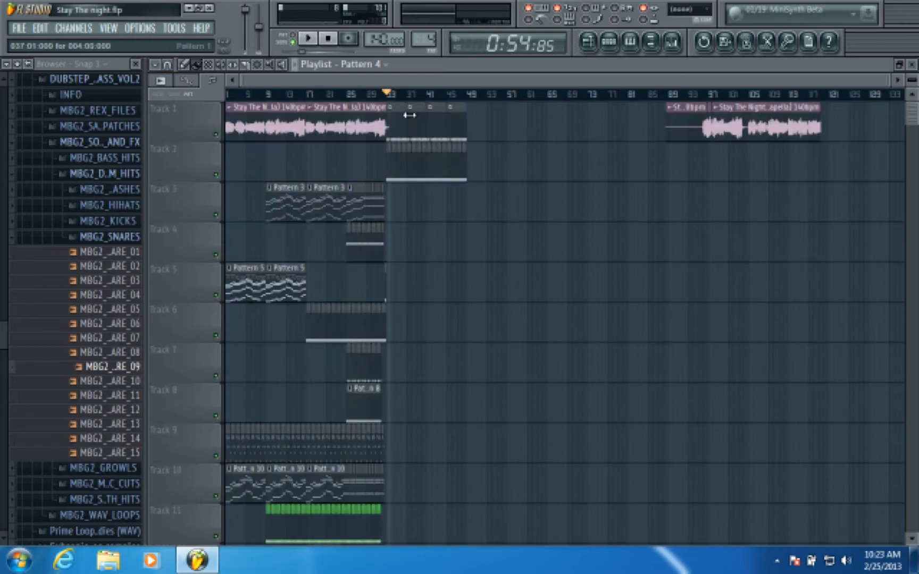
scroll(407, 96, up, 5)
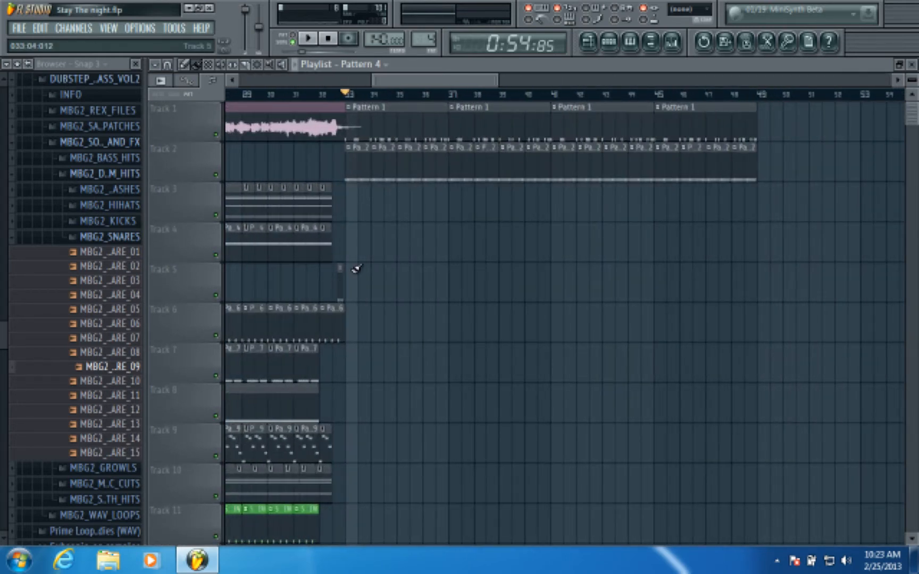
Compare the build-up before bar 33 with the Pattern 1 and Pattern 2 clips up to bar 49
scroll(346, 95, up, 2)
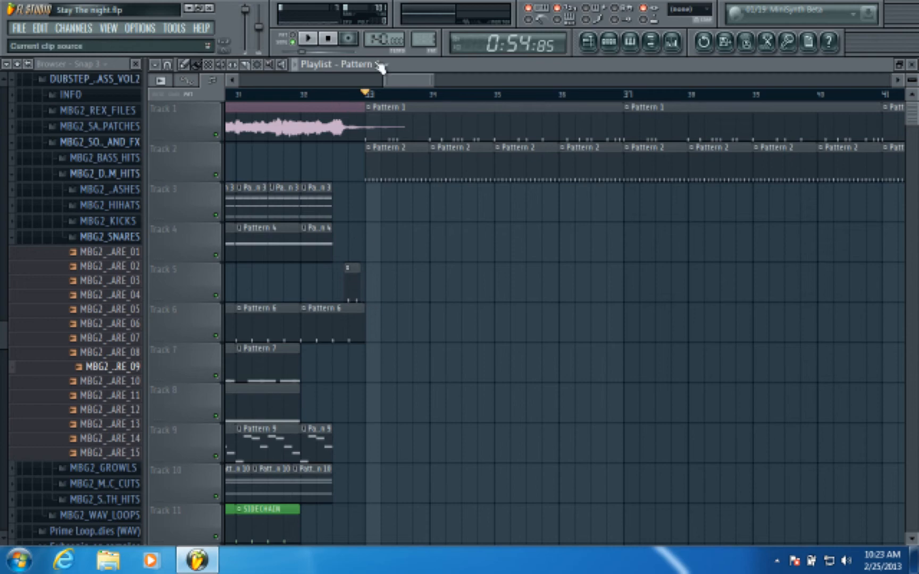
scroll(369, 91, down, 3)
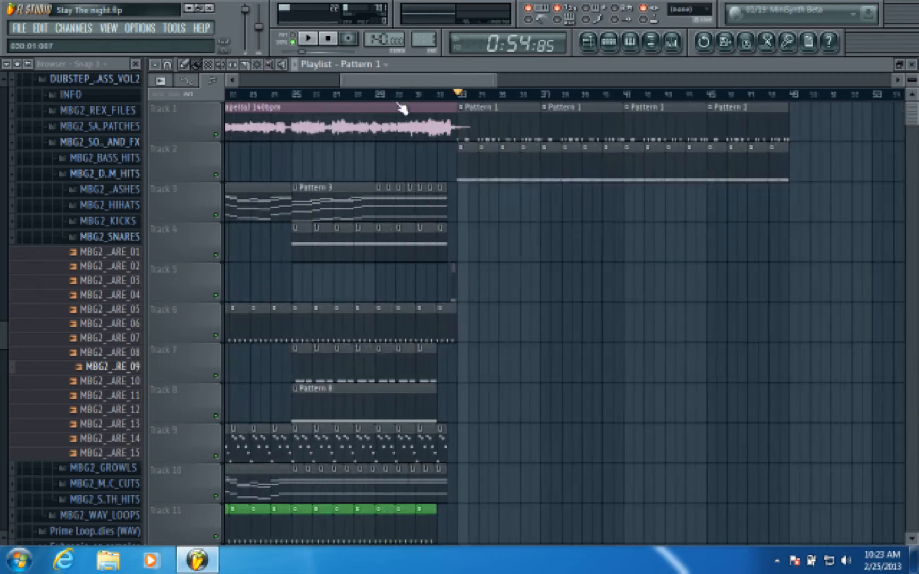
scroll(403, 109, down, 1)
scroll(378, 96, down, 2)
scroll(387, 85, up, 2)
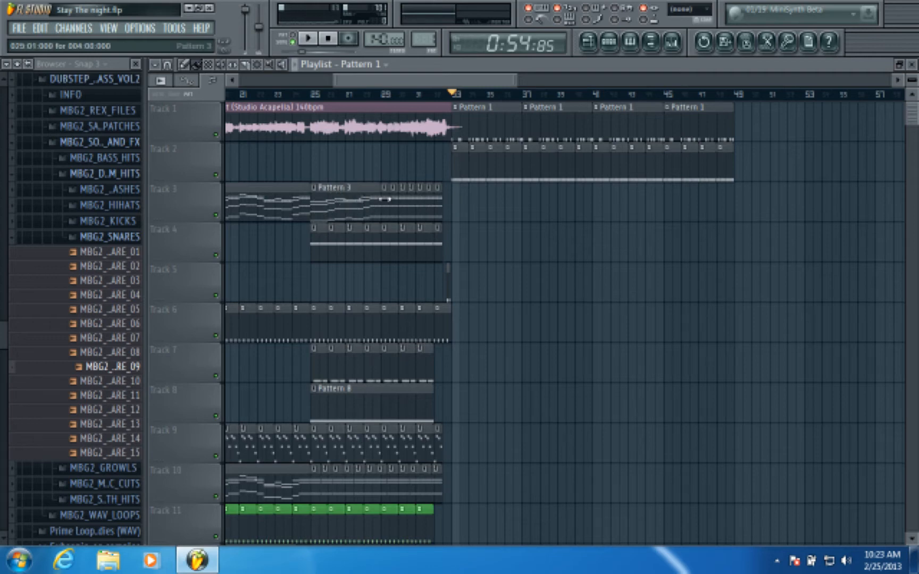
scroll(425, 95, up, 3)
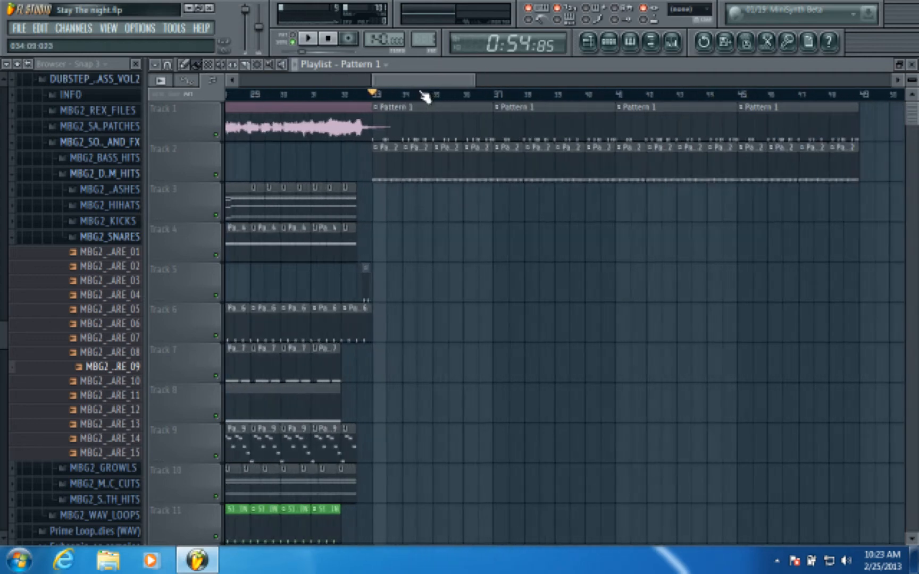
scroll(425, 96, up, 1)
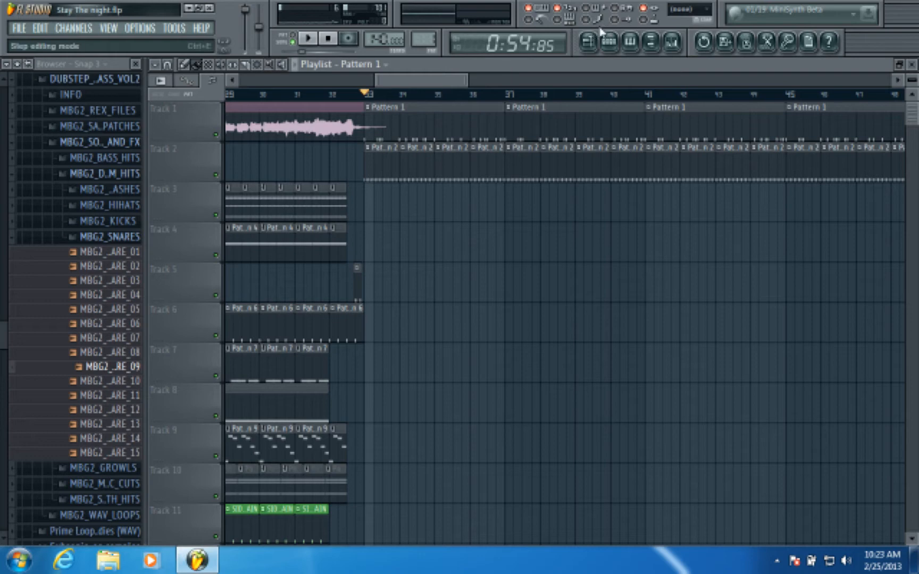
drag(438, 84, 442, 84)
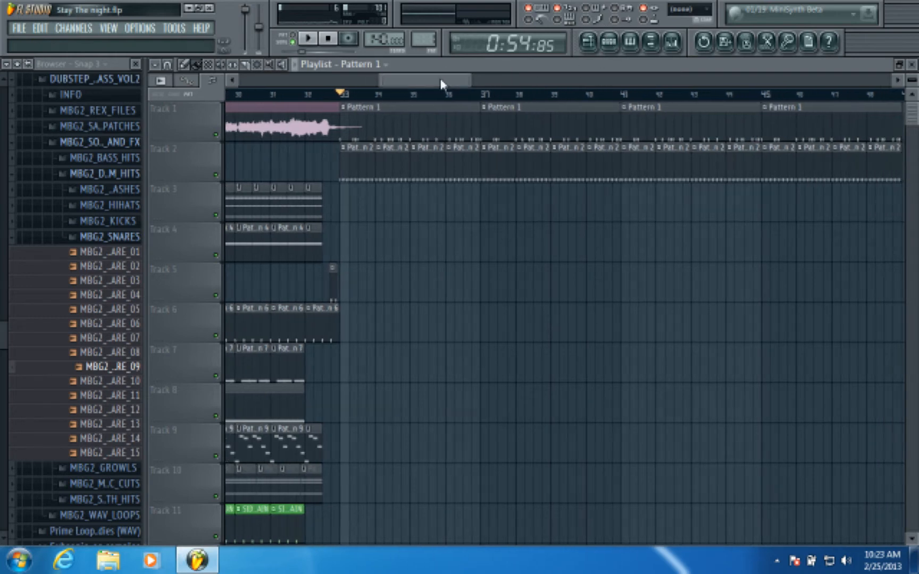
Examine Pattern 1's kick, sidechain and snare steps in the step sequencer
click(608, 42)
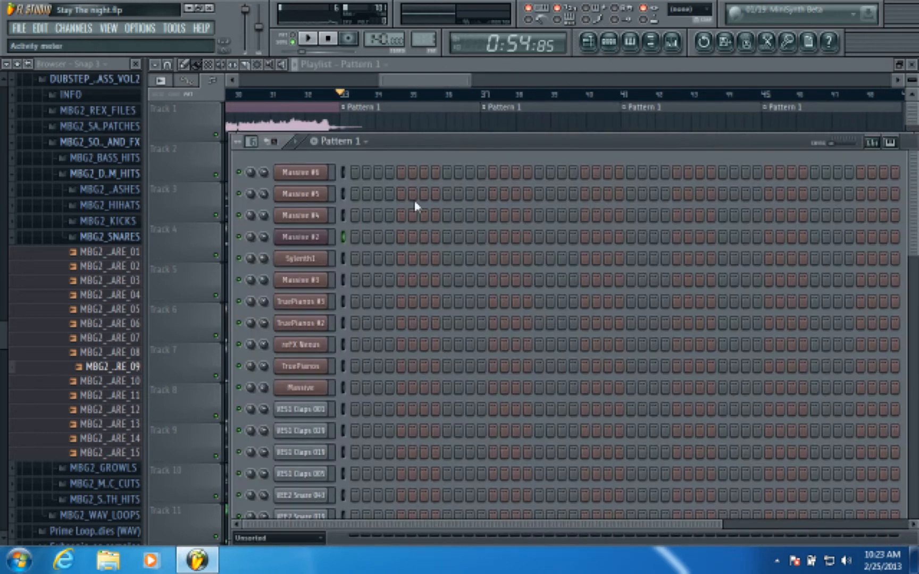
click(258, 538)
click(275, 538)
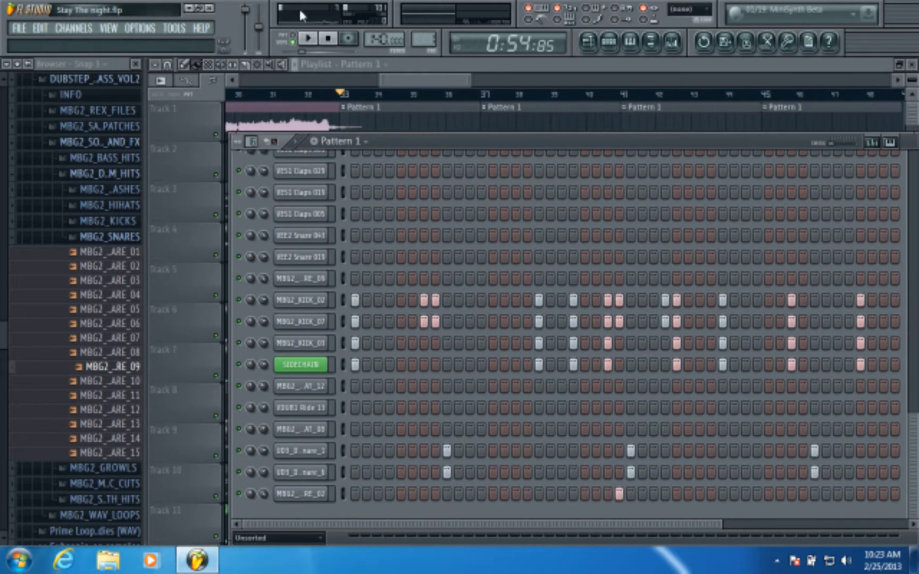
Play the song from bar 33 to hear the Pattern 1 and Pattern 2 drums, and stop playback
click(432, 95)
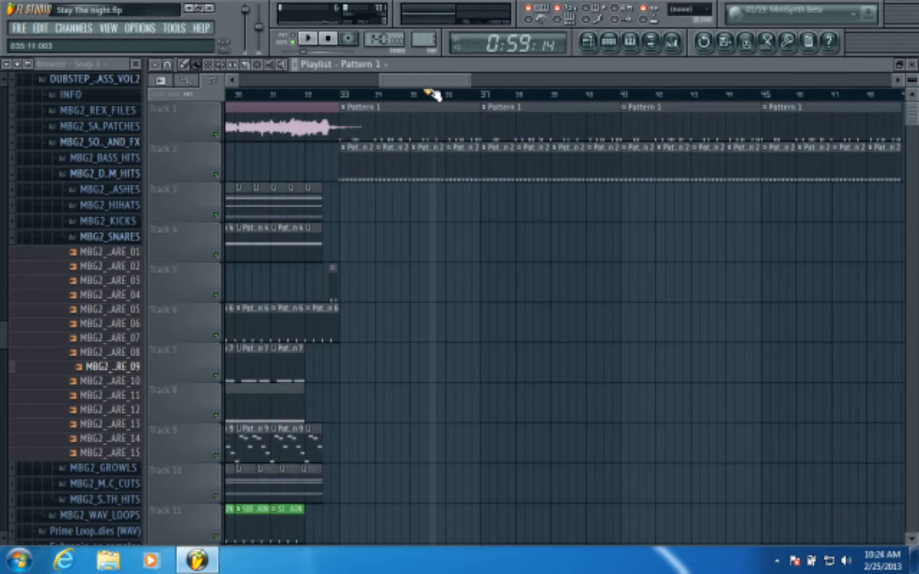
click(352, 95)
scroll(344, 101, up, 4)
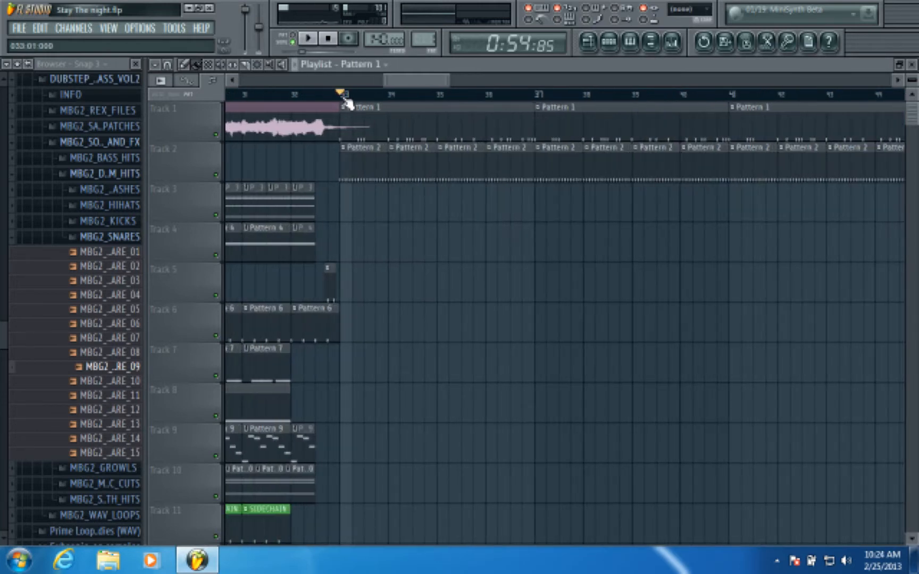
click(309, 39)
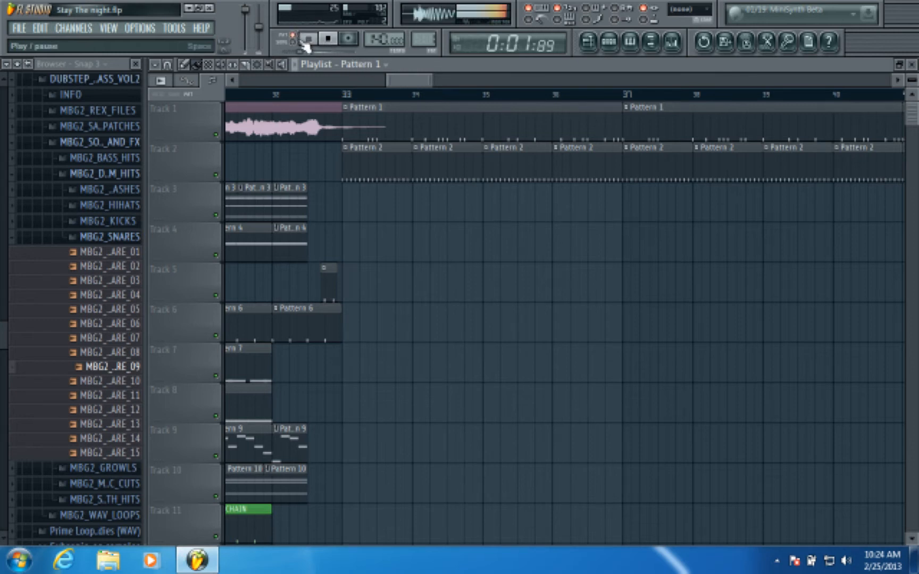
click(350, 95)
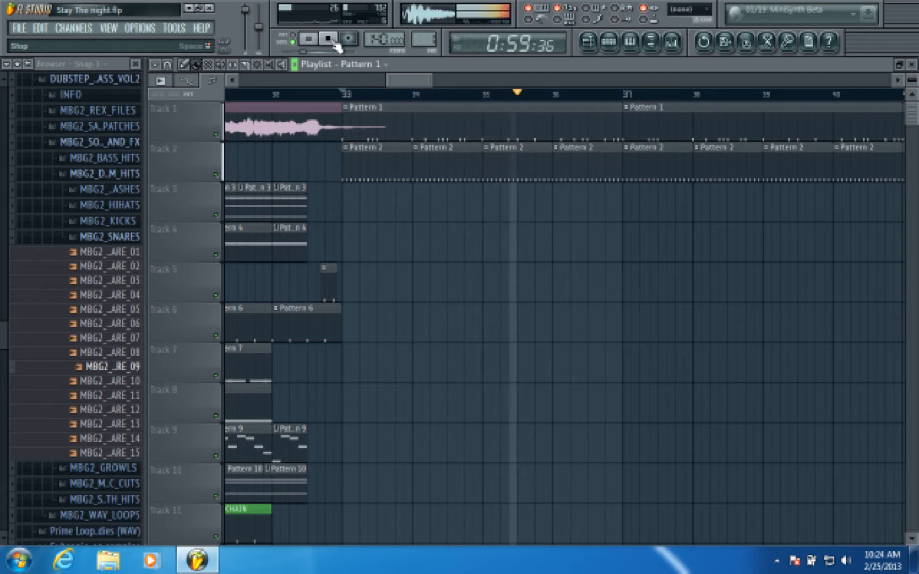
click(333, 43)
scroll(414, 98, down, 3)
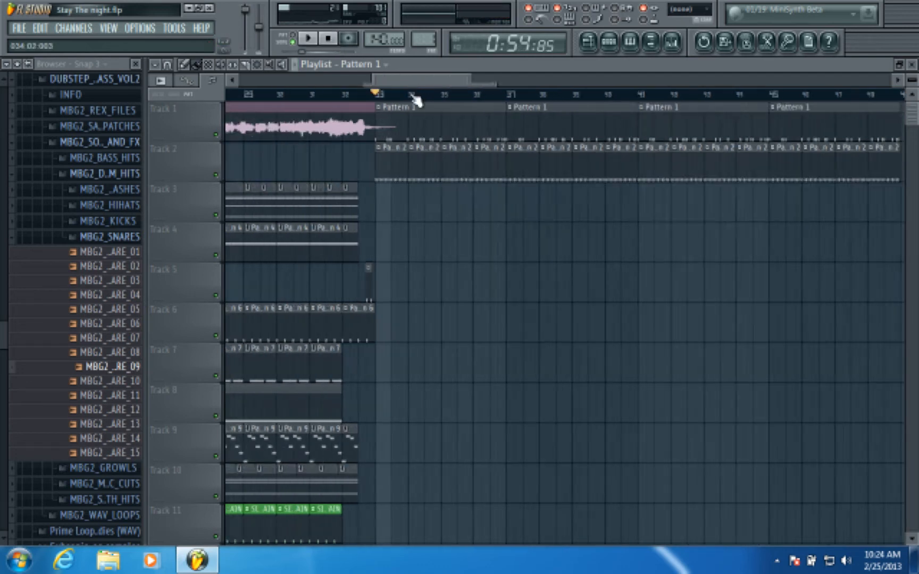
Go through the existing patterns in the step sequencer and select the empty Pattern 13
click(609, 43)
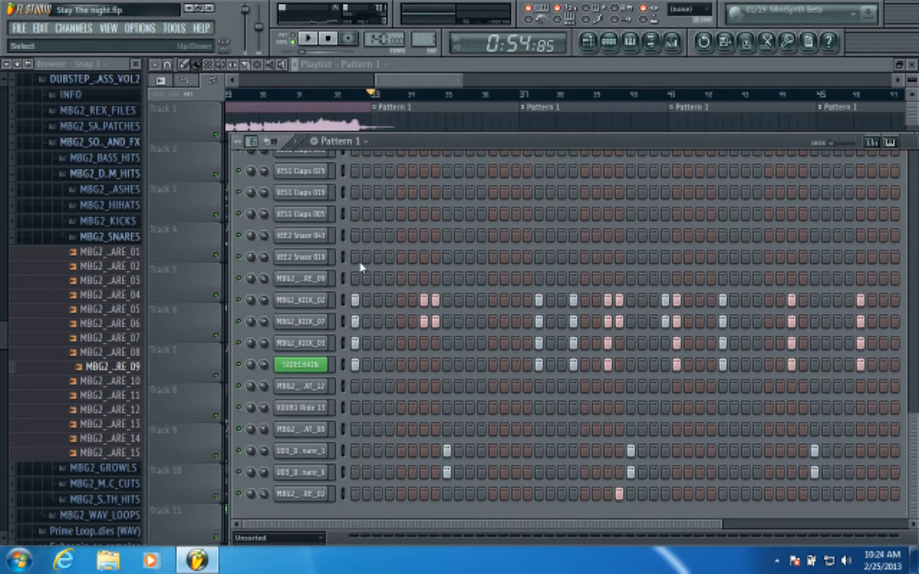
scroll(354, 277, up, 5)
key(KP_Add)
click(306, 536)
click(293, 532)
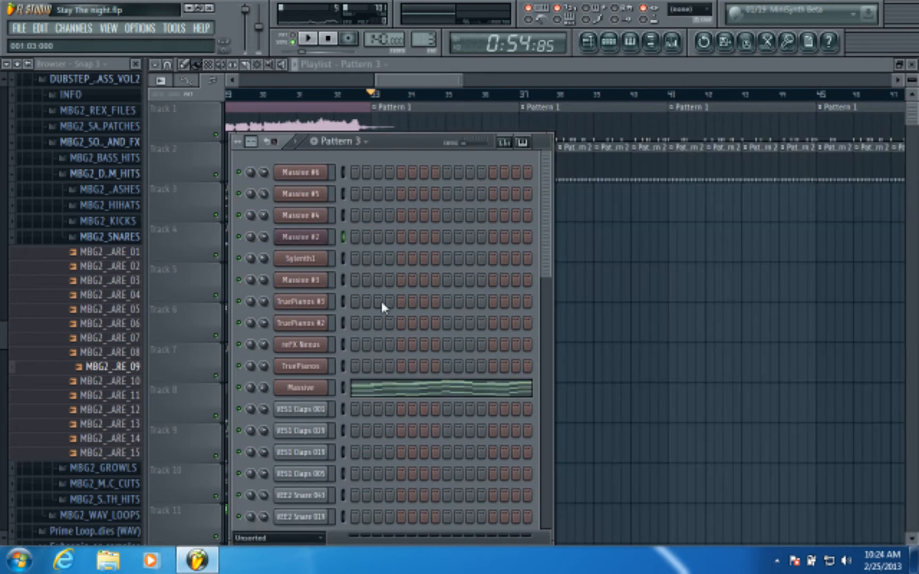
key(KP_Add)
key(KP_Add)
key(KP_Add)
key(KP_Add)
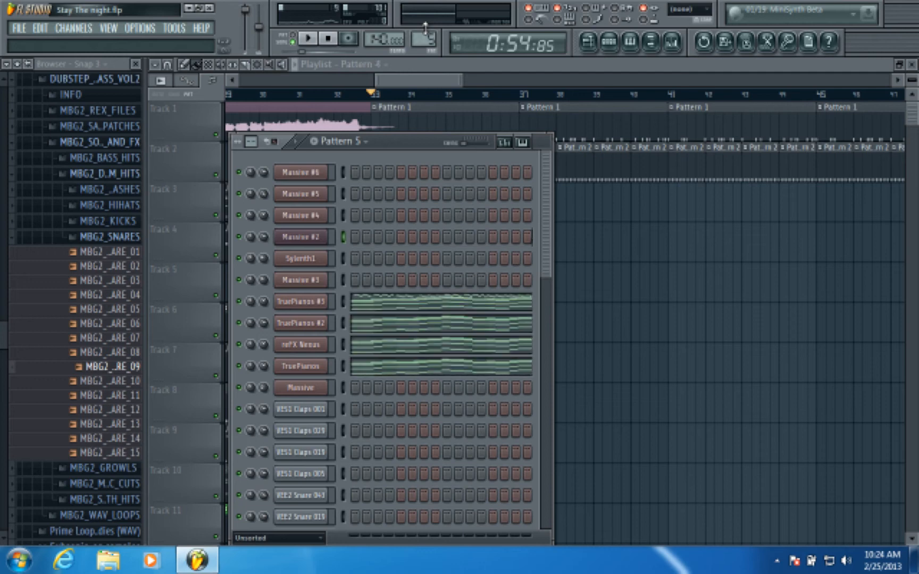
key(KP_Add)
key(KP_Add)
key(KP_Add)
key(KP_Add)
key(KP_Add)
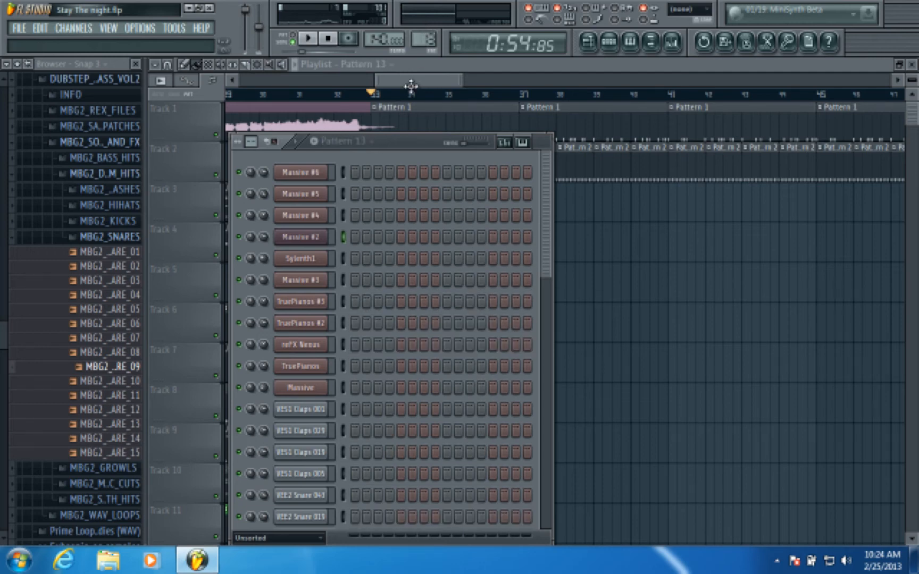
Open the Massive #6 synth and close its channel settings, returning to the step sequencer
click(319, 177)
click(521, 173)
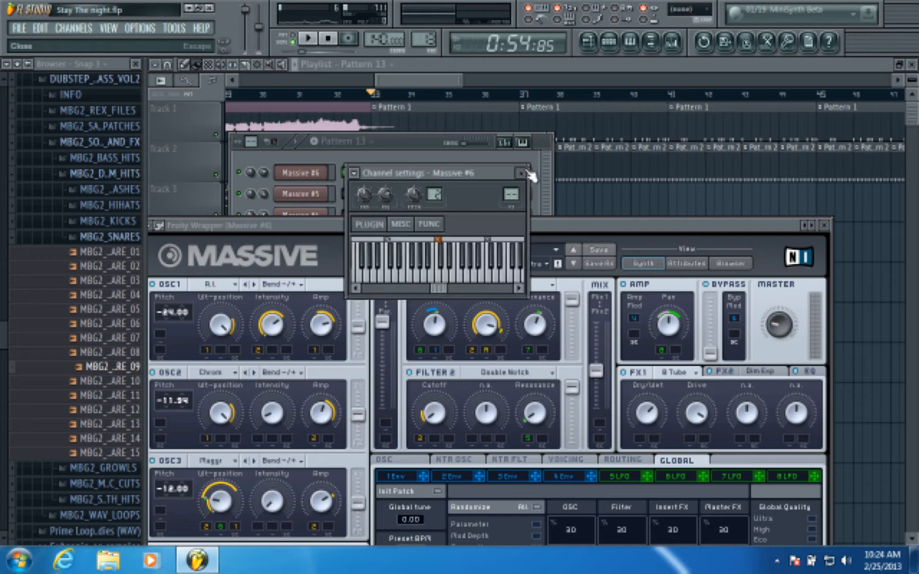
click(430, 148)
Insert an FM8 channel above Massive #6 and move its plugin window fully into view
right_click(313, 165)
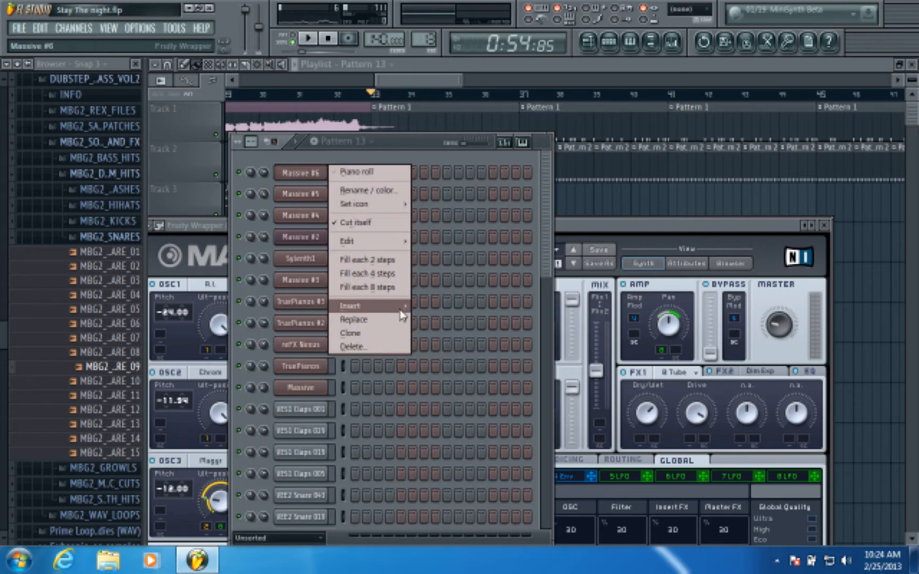
mouse_move(401, 308)
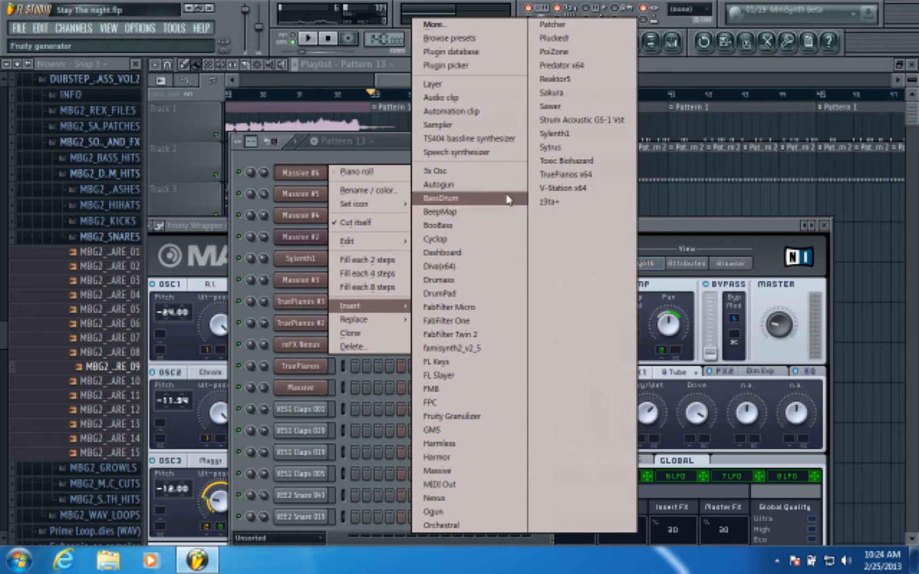
click(454, 394)
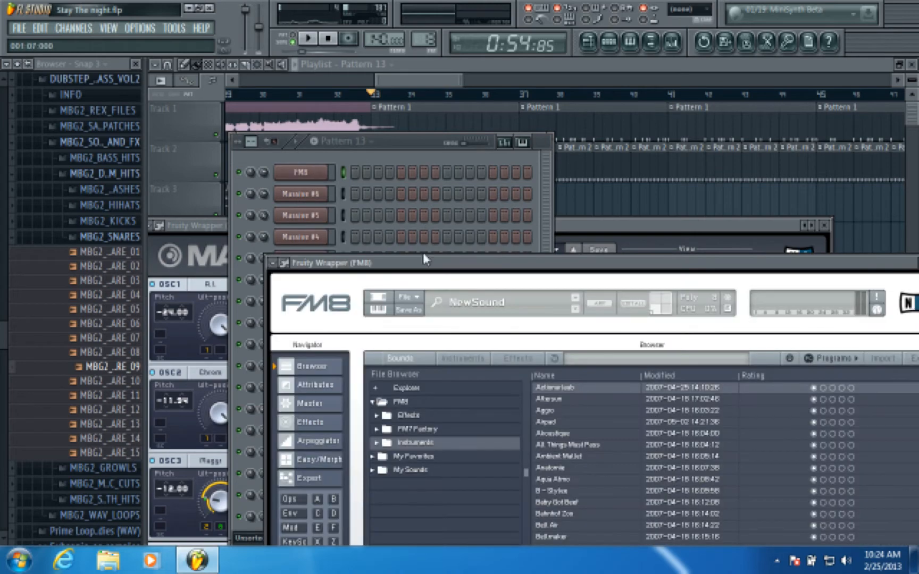
drag(423, 259, 352, 90)
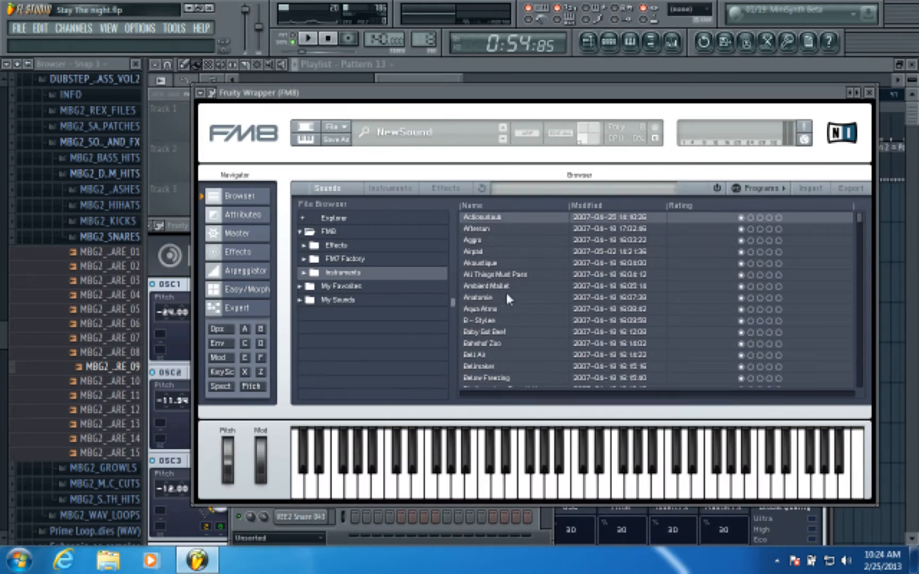
Examine FM8's Expert pages for envelopes, modulation, key scaling, spectrum and individual operators, and return to the operators overview
click(234, 308)
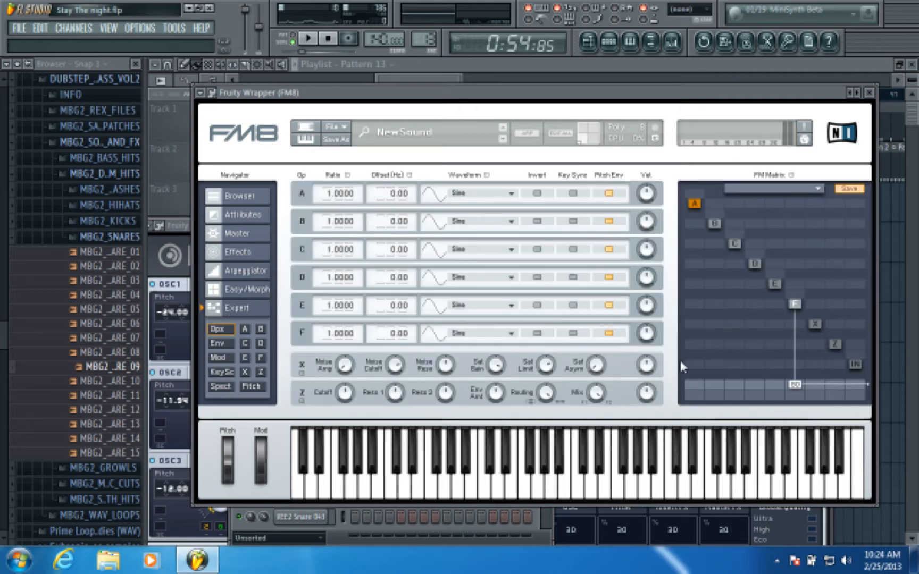
click(224, 345)
click(228, 353)
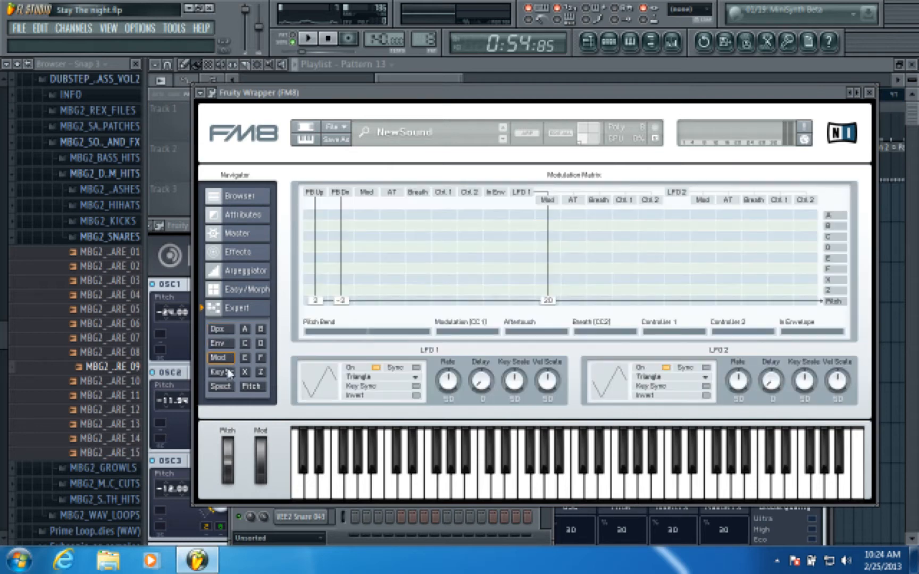
click(228, 373)
click(228, 383)
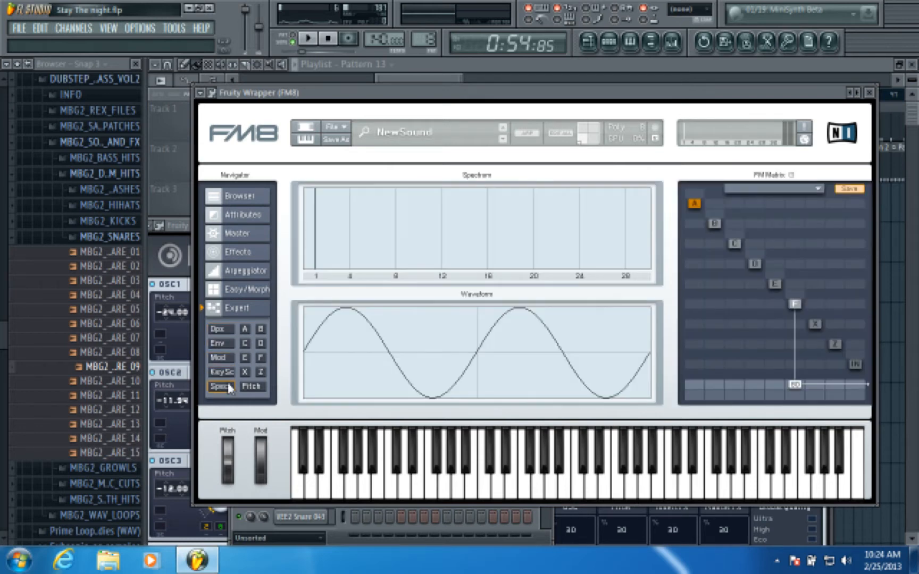
click(245, 330)
click(246, 343)
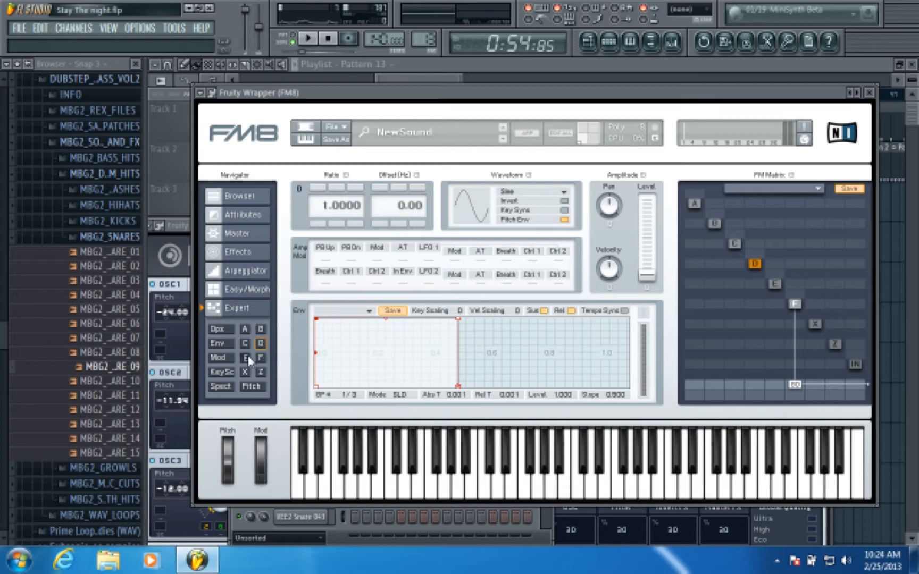
click(246, 358)
click(220, 329)
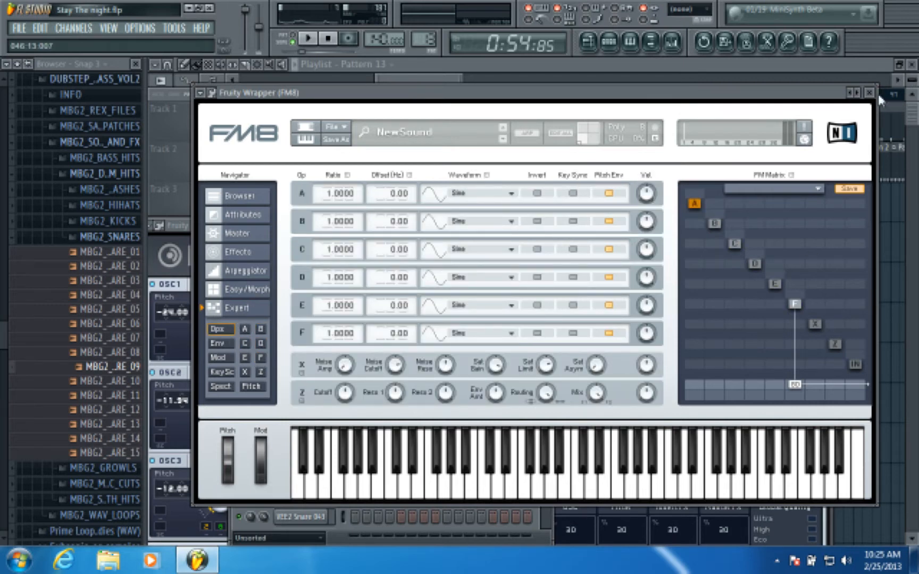
Move the FM8 window down and the Massive window up to view Massive's INSANE GROWL patch in full
drag(804, 94, 782, 228)
drag(669, 230, 687, 305)
drag(708, 224, 713, 55)
drag(613, 65, 583, 55)
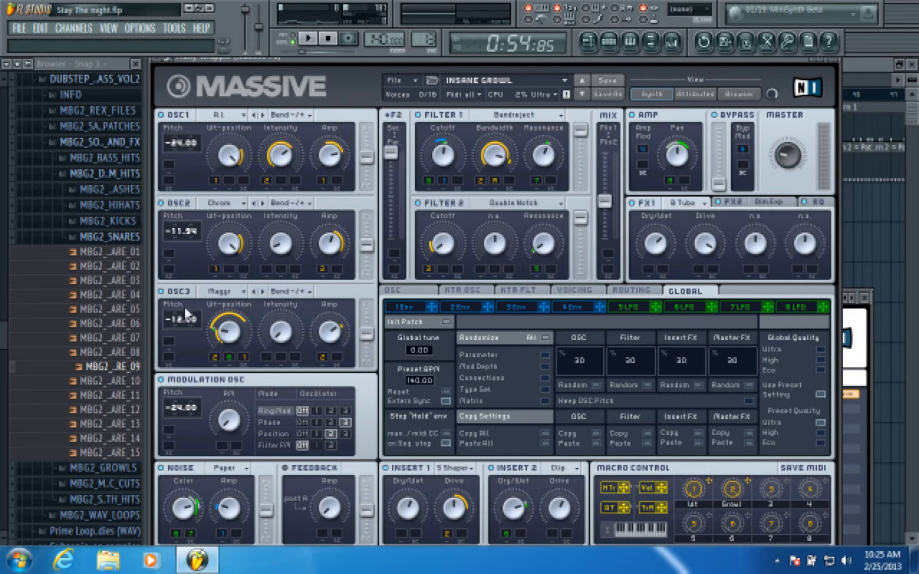
Bring FM8 to the front, compare it beside Massive's oscillators, and place its window fully in view over Massive
click(864, 342)
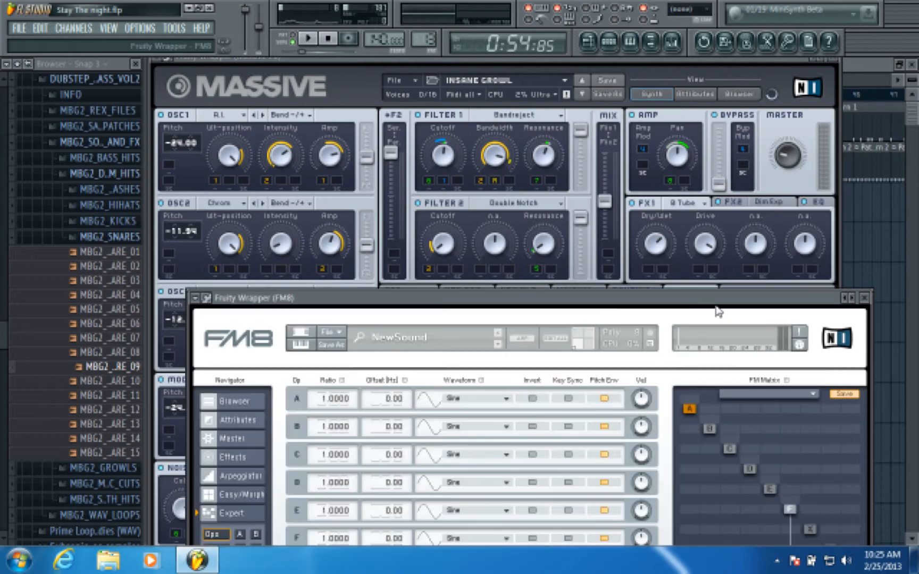
drag(371, 299, 564, 85)
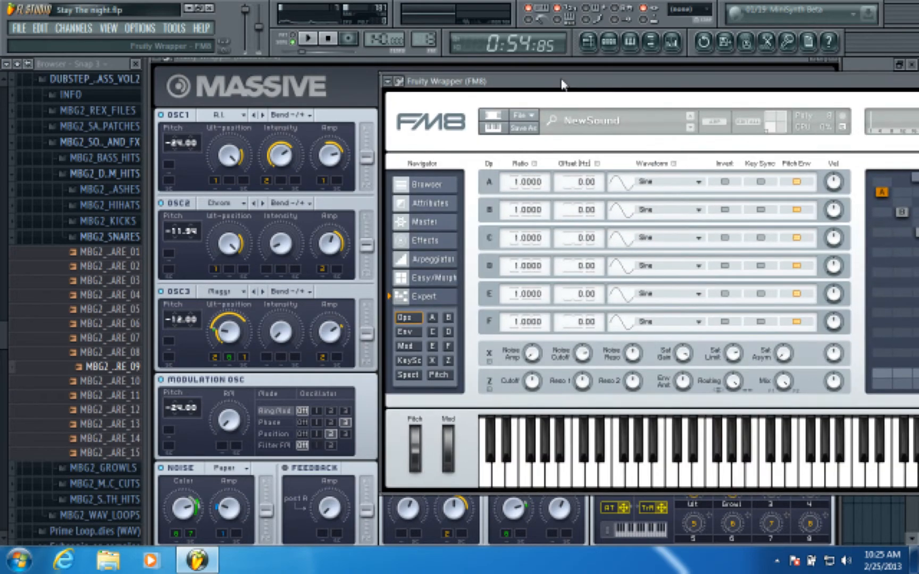
drag(492, 83, 484, 120)
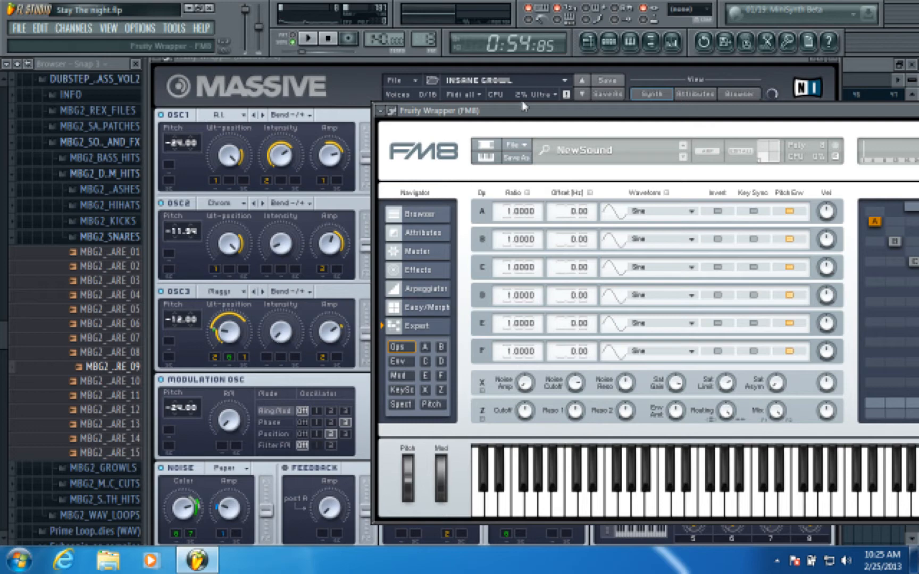
drag(511, 116, 292, 75)
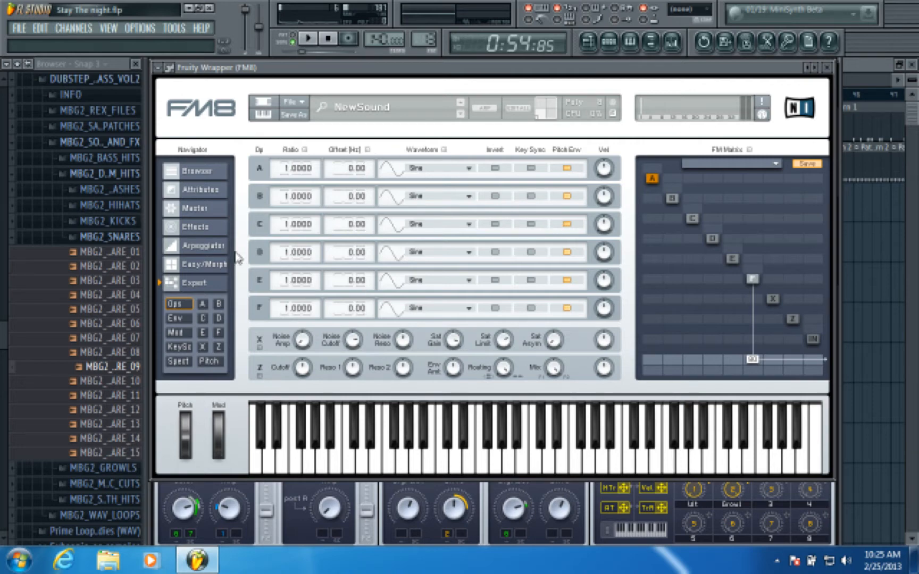
Move the FM8 window down, close Massive, and insert a Sytrus channel above FM8 for comparison
drag(441, 68, 461, 395)
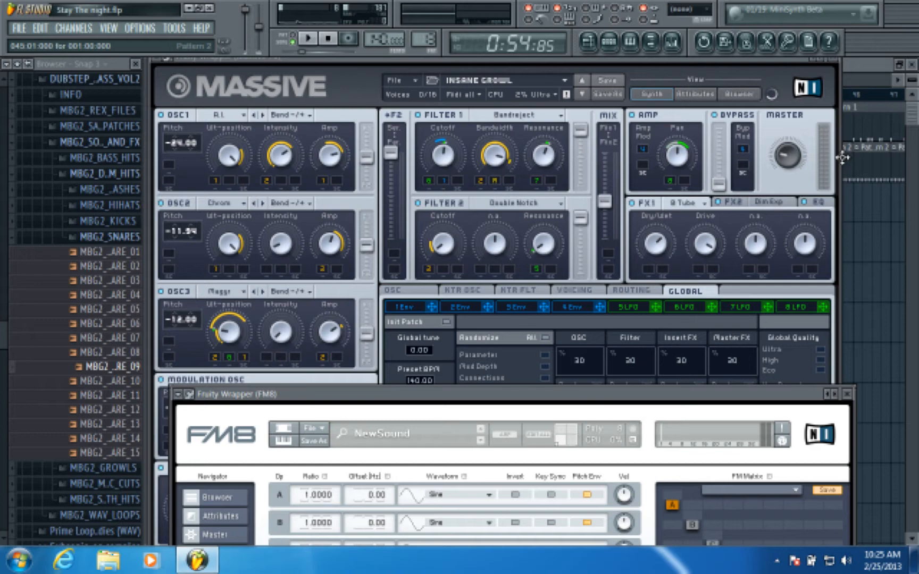
click(830, 63)
right_click(326, 169)
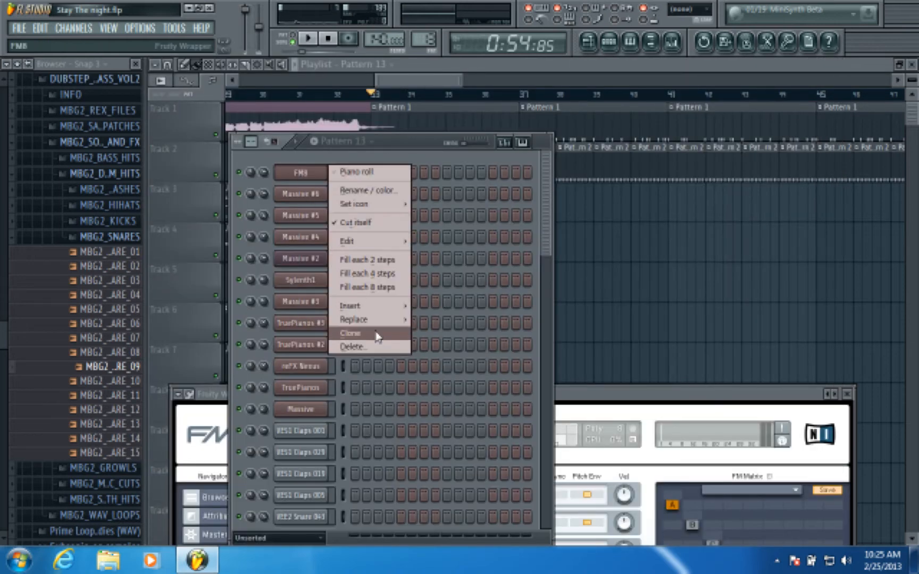
mouse_move(385, 309)
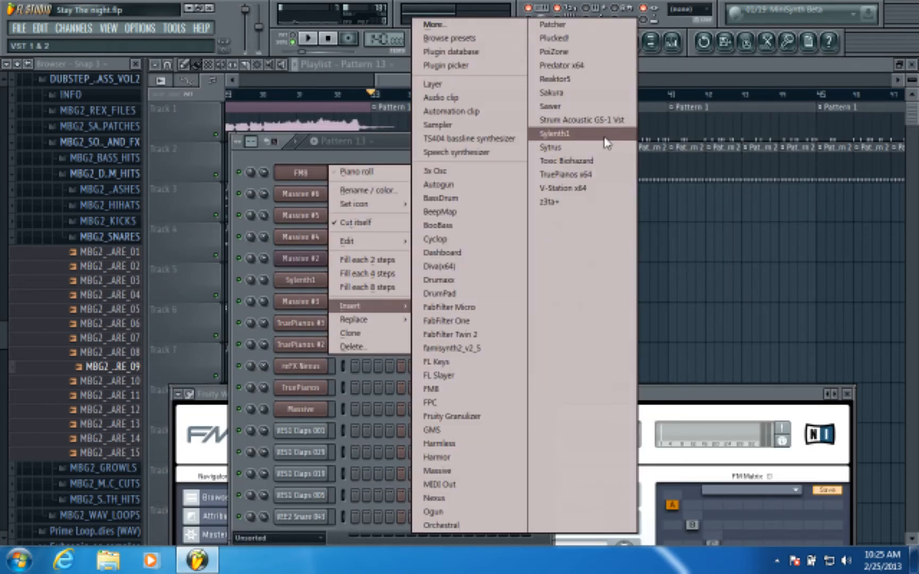
click(578, 150)
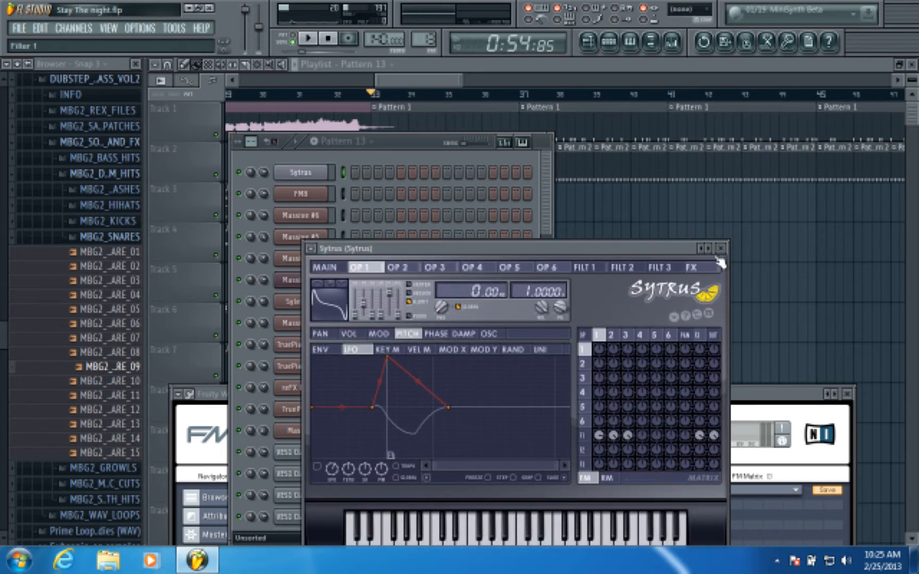
Close the Sytrus window and delete its channel from Pattern 13
click(721, 248)
right_click(297, 173)
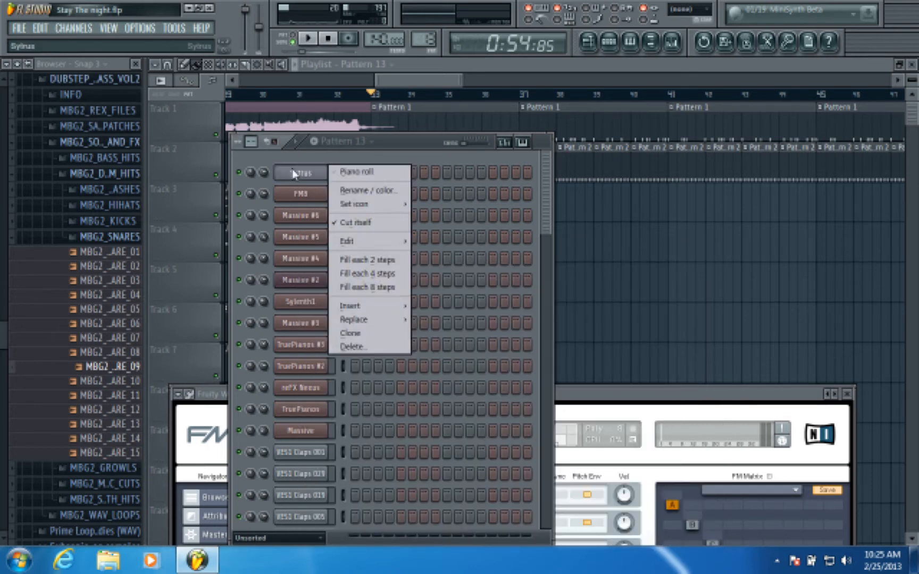
click(377, 347)
click(532, 311)
Bring FM8 forward, rearrange it and the channel rack, and look through Pattern 13's full channel list
click(564, 391)
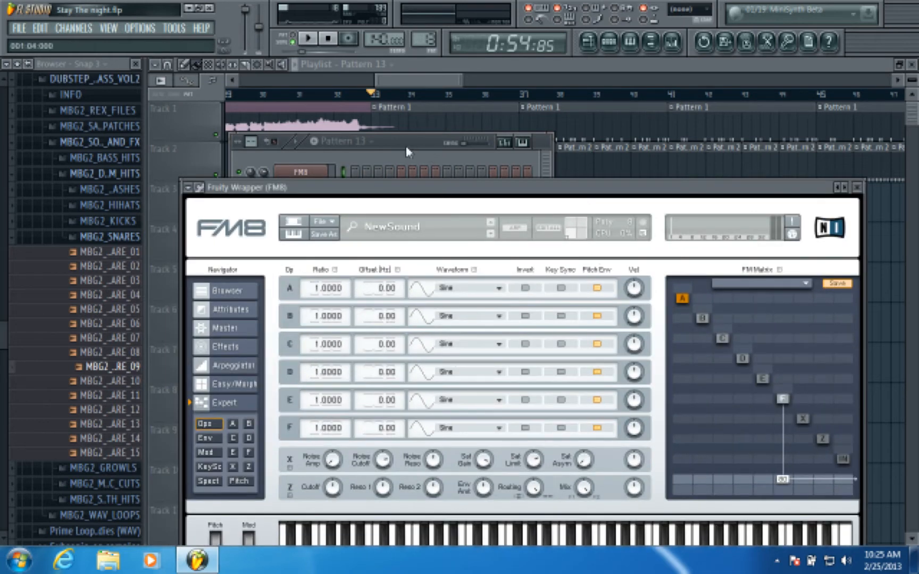
drag(351, 196, 422, 210)
drag(404, 152, 423, 106)
scroll(333, 213, down, 5)
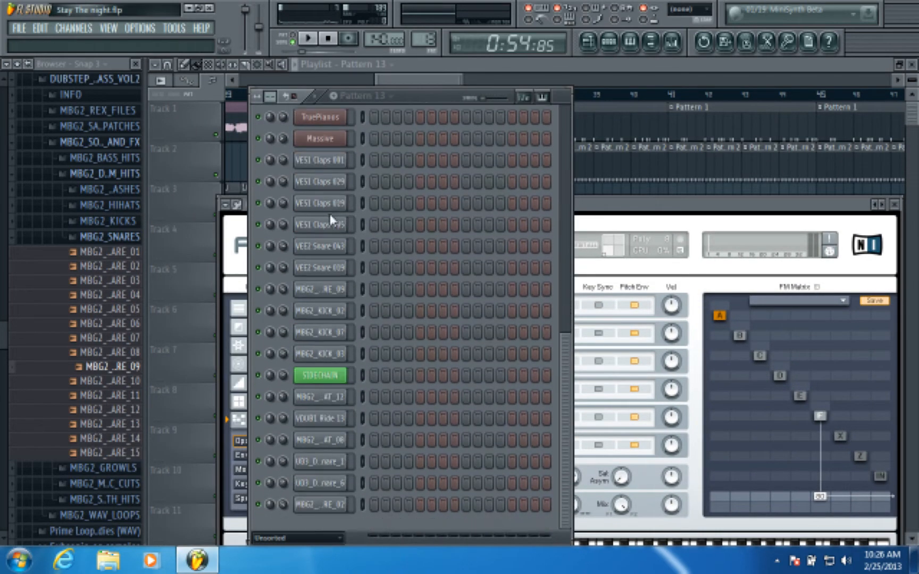
scroll(329, 214, up, 5)
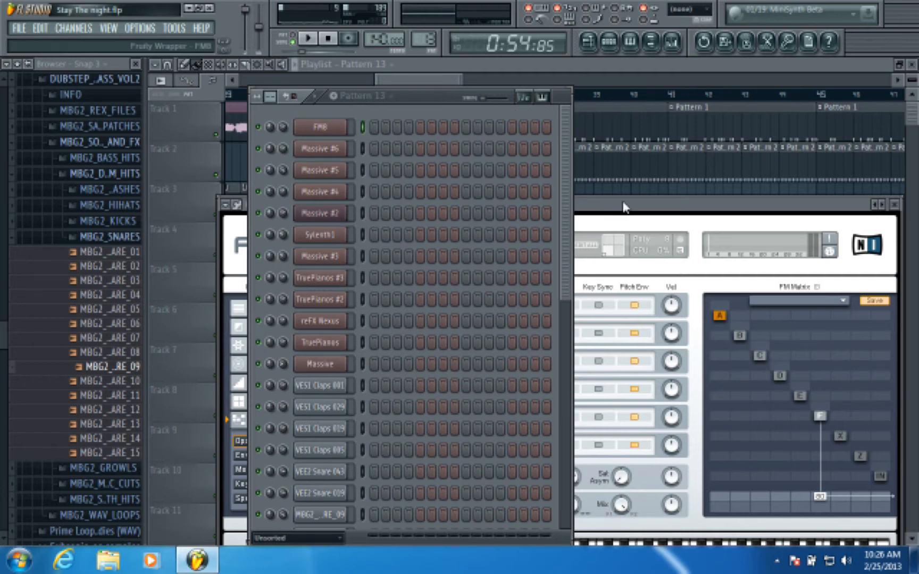
View Massive #6's INSANE GROWL patch again and close its plugin window
click(331, 150)
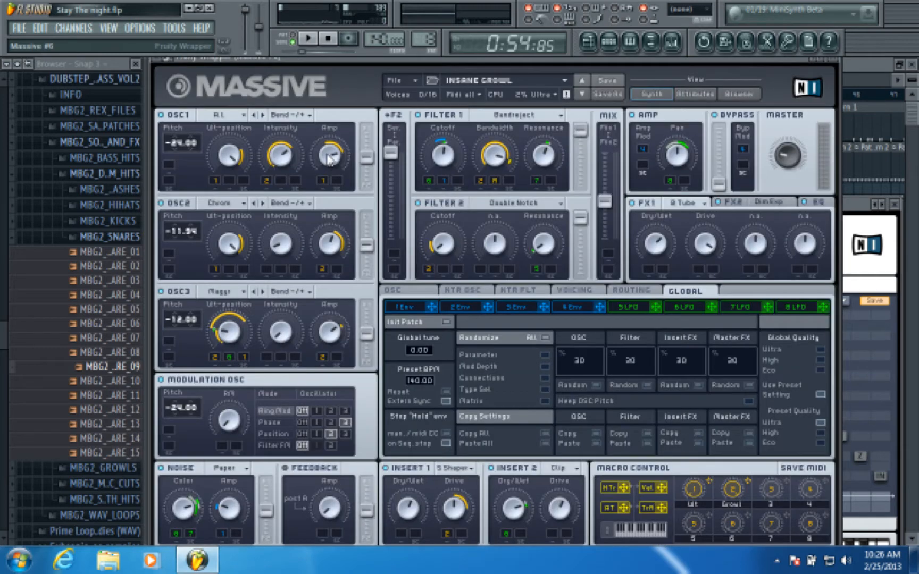
click(839, 61)
click(520, 173)
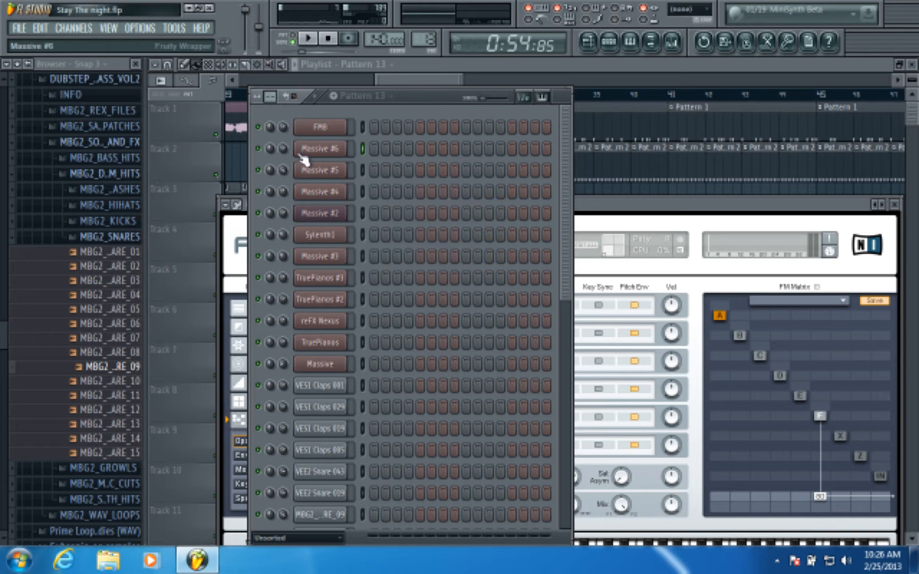
click(333, 153)
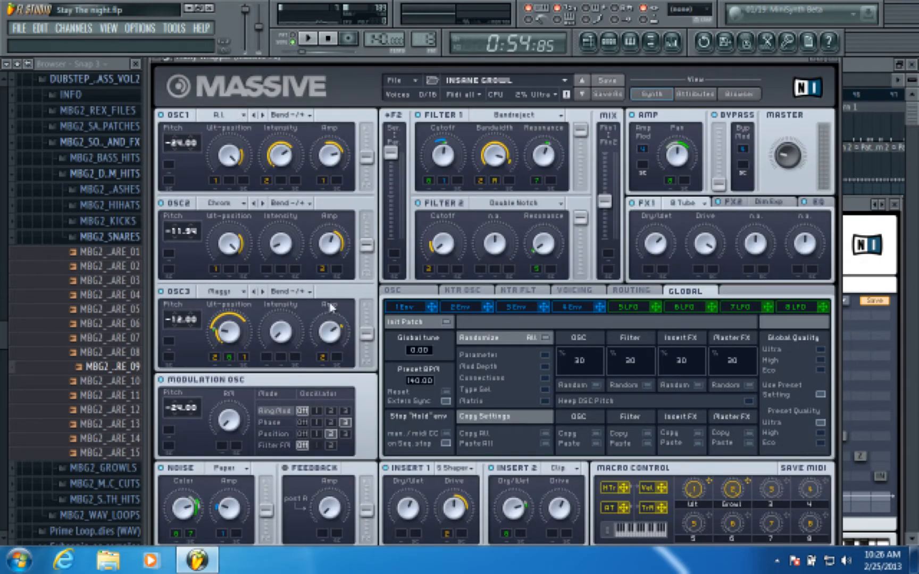
click(835, 60)
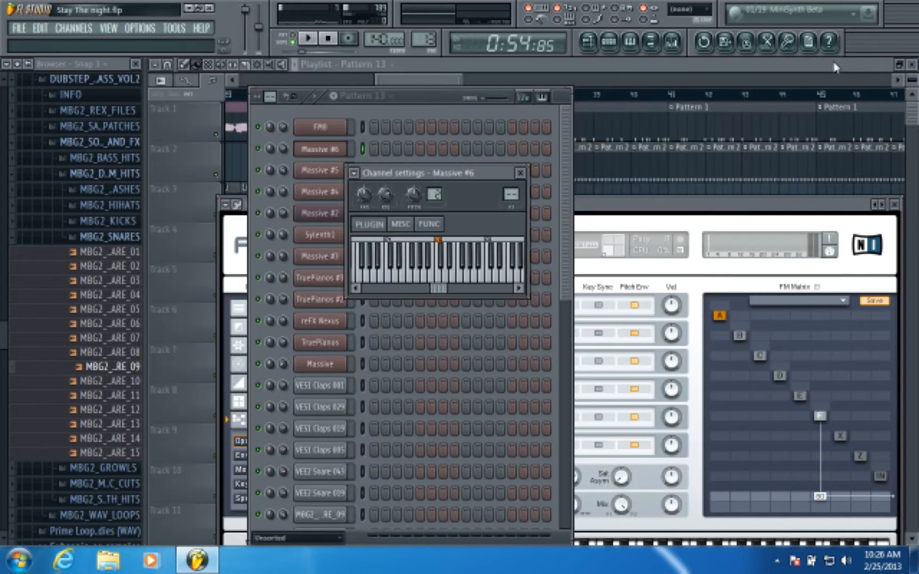
Bring FM8 to the front, close Massive #6's channel settings, and reposition FM8 so its operators and keyboard show
click(709, 216)
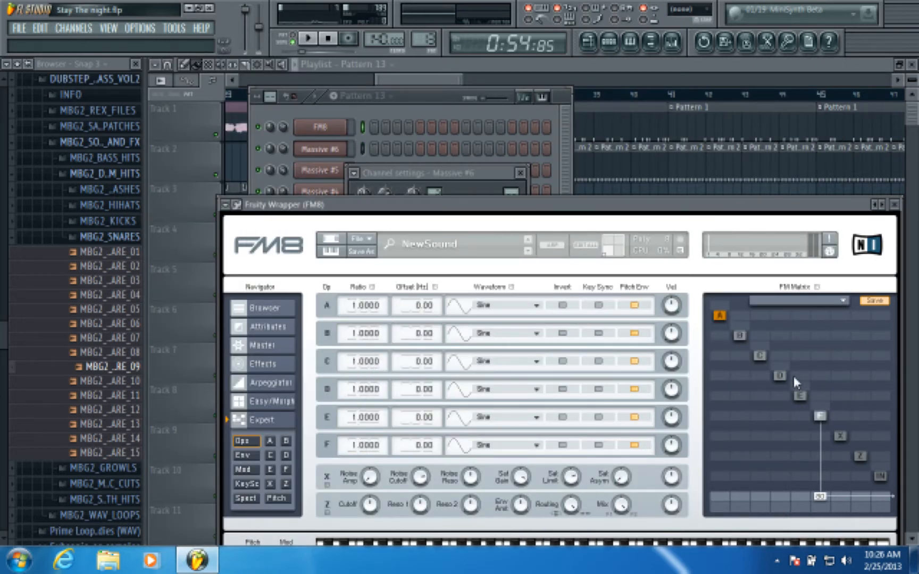
click(520, 173)
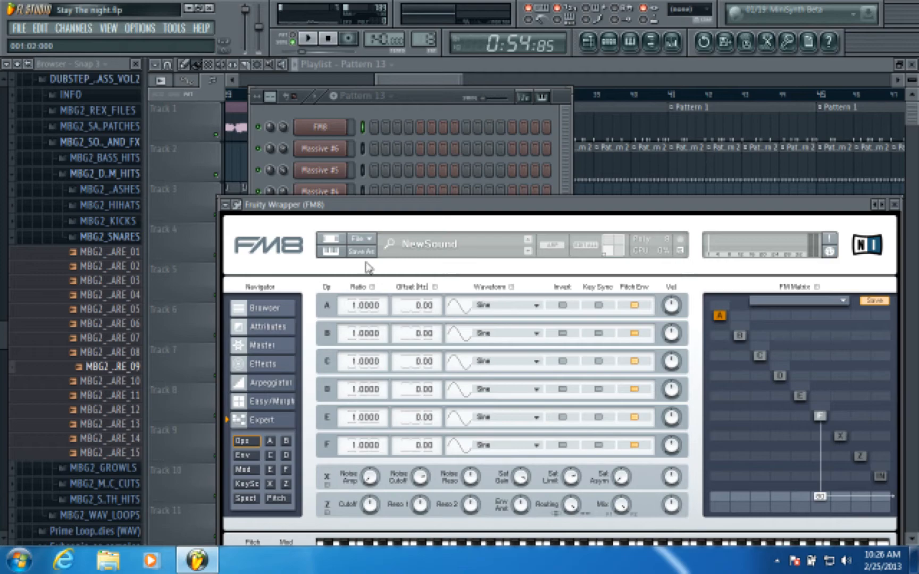
drag(367, 211, 395, 99)
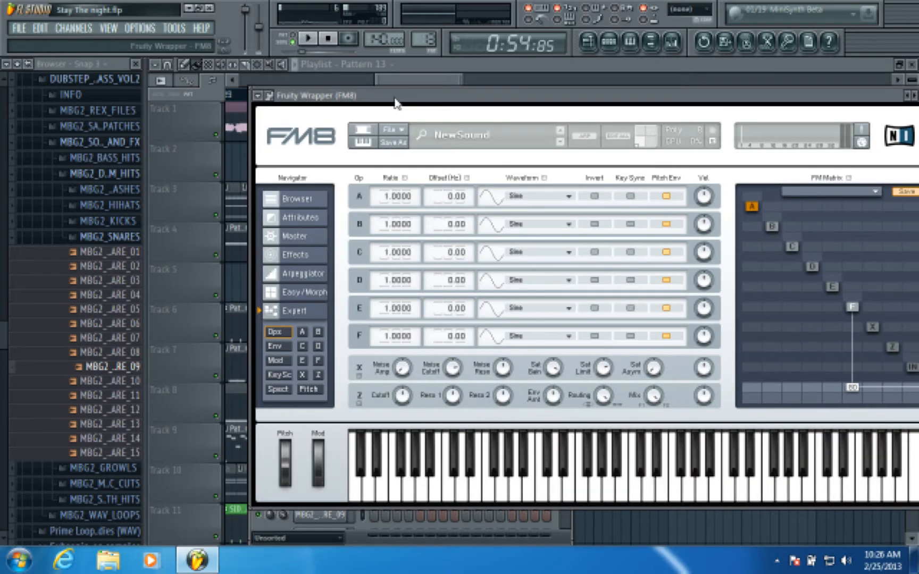
drag(547, 99, 537, 135)
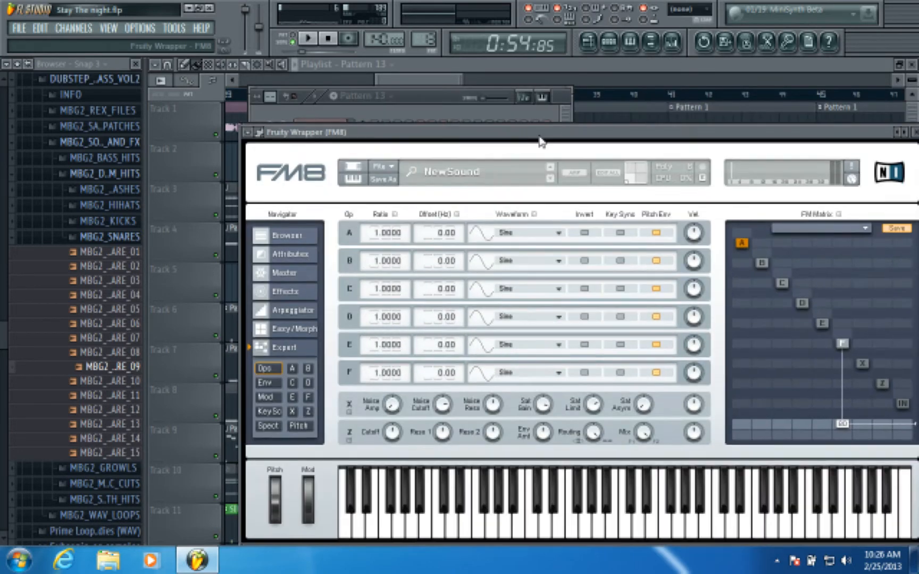
click(440, 97)
click(594, 131)
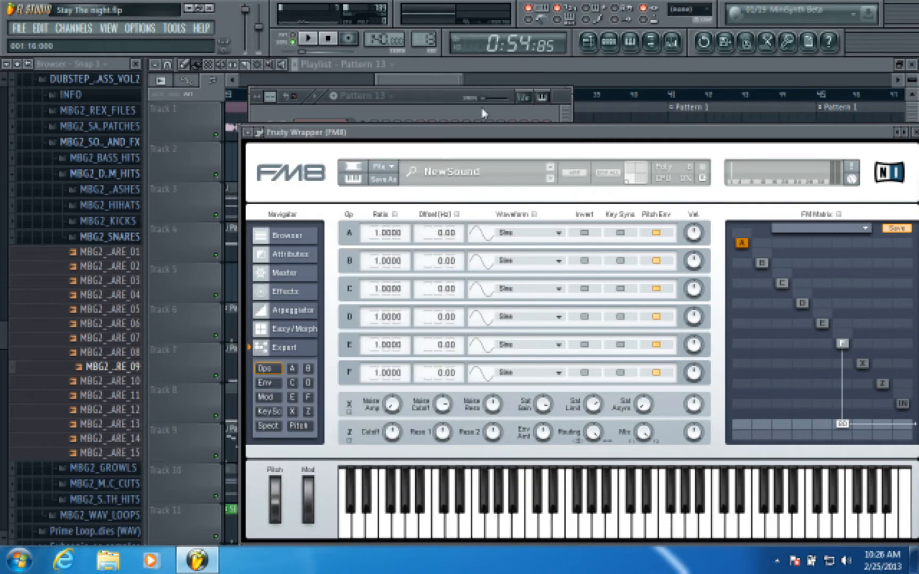
click(423, 83)
Show the mixer and channel rack, reopen FM8, and move its window aside so the channel names are uncovered
click(671, 42)
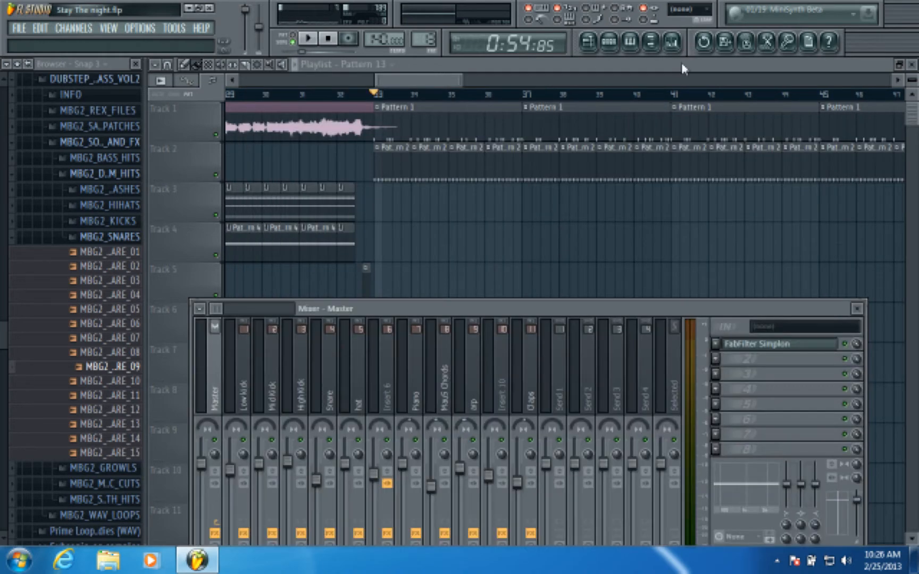
click(609, 42)
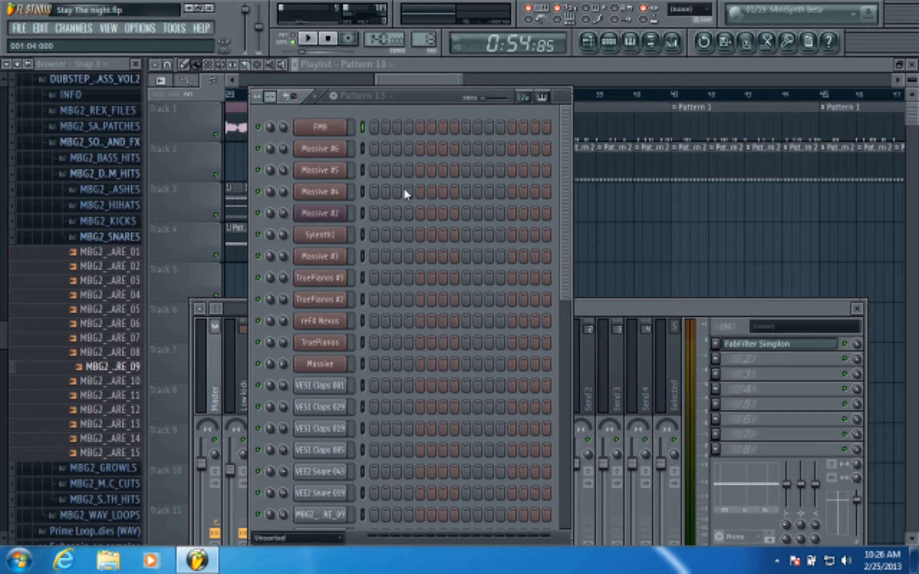
click(343, 133)
drag(420, 136, 404, 107)
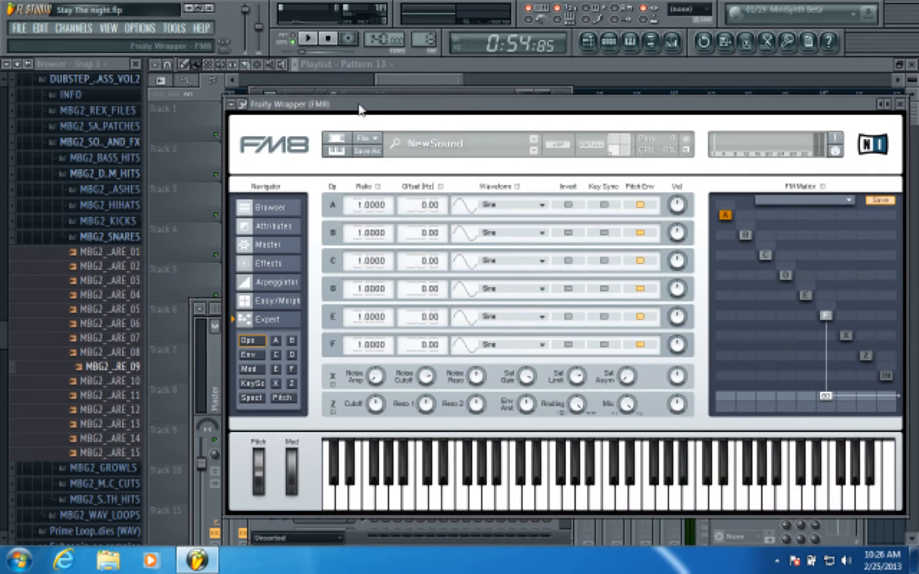
drag(399, 109, 443, 103)
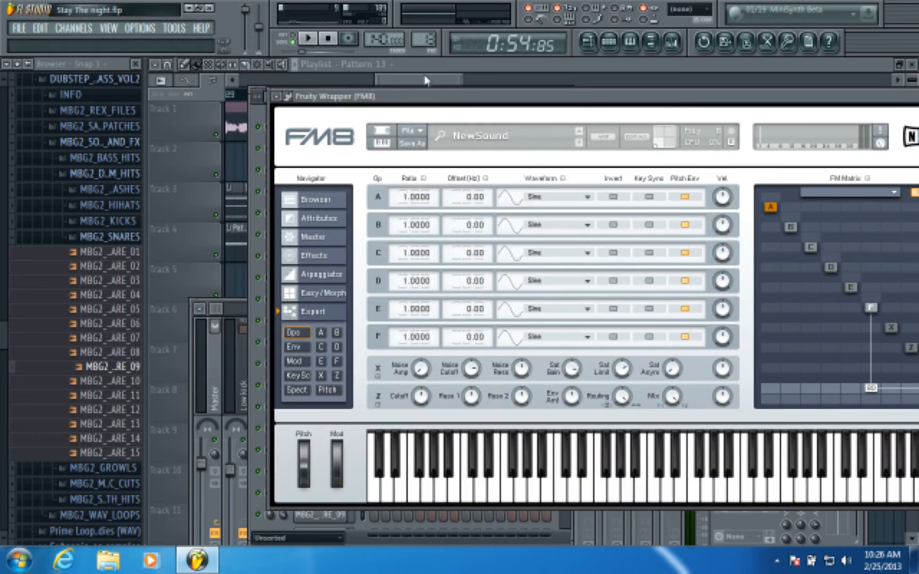
drag(367, 98, 459, 87)
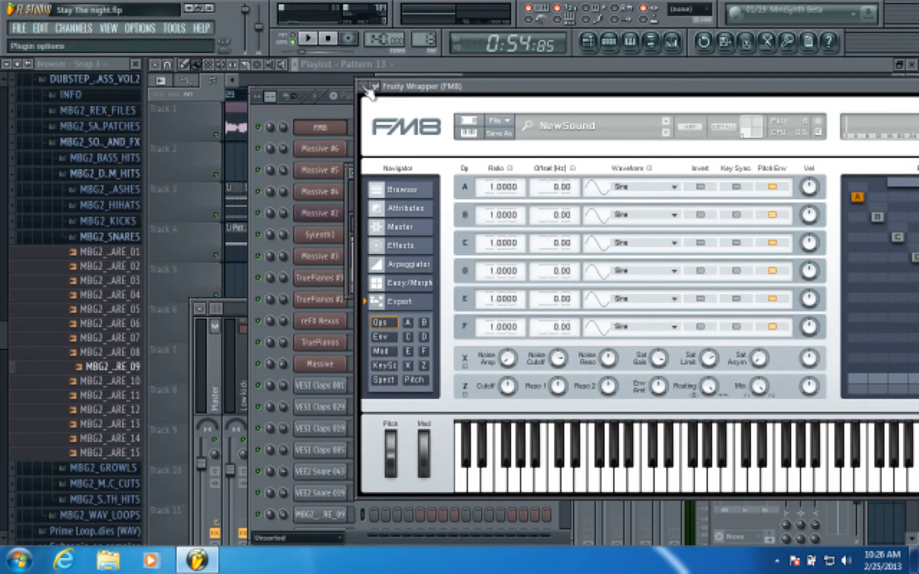
In FM8's piano roll, draw a C5 note at the start of bar 1 and extend it to bar 2
click(366, 87)
click(364, 104)
scroll(325, 92, down, 1)
click(188, 245)
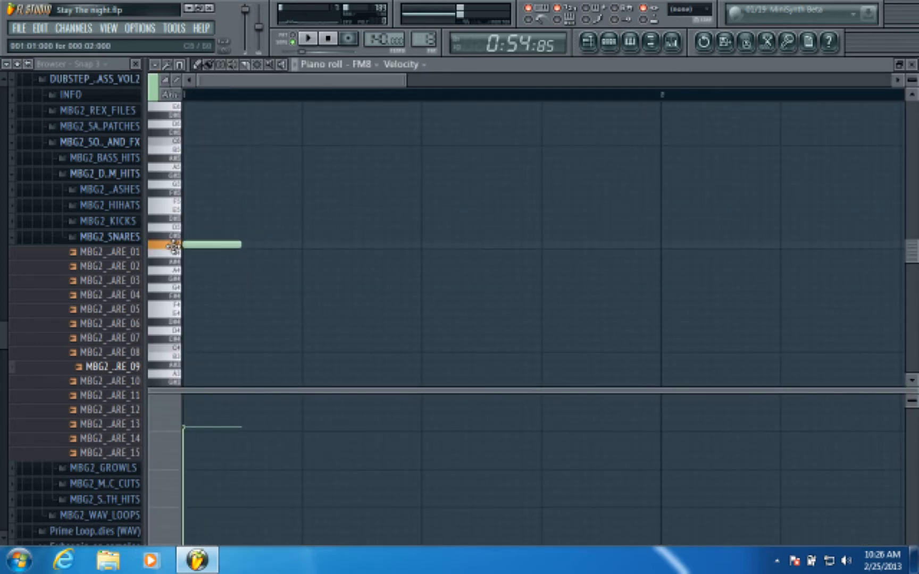
click(243, 245)
right_click(252, 248)
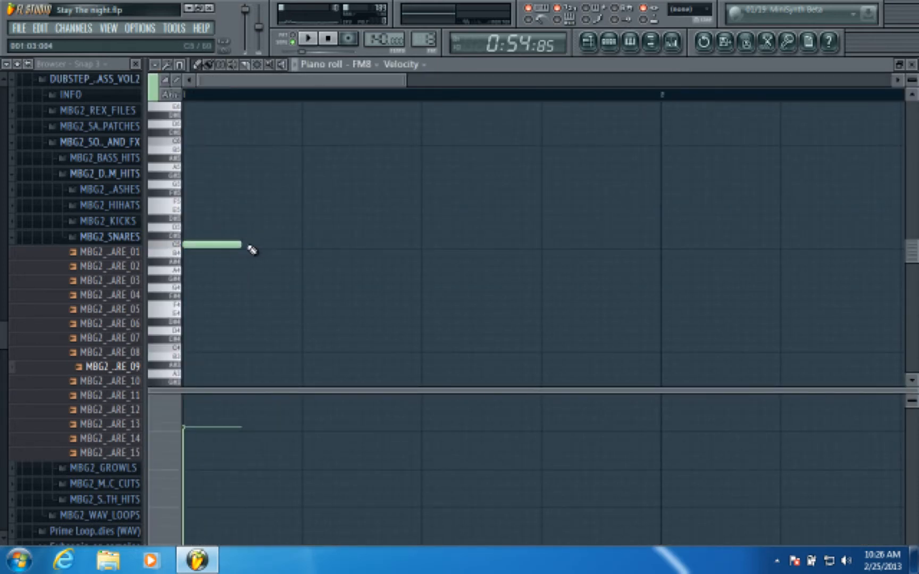
drag(238, 245, 665, 270)
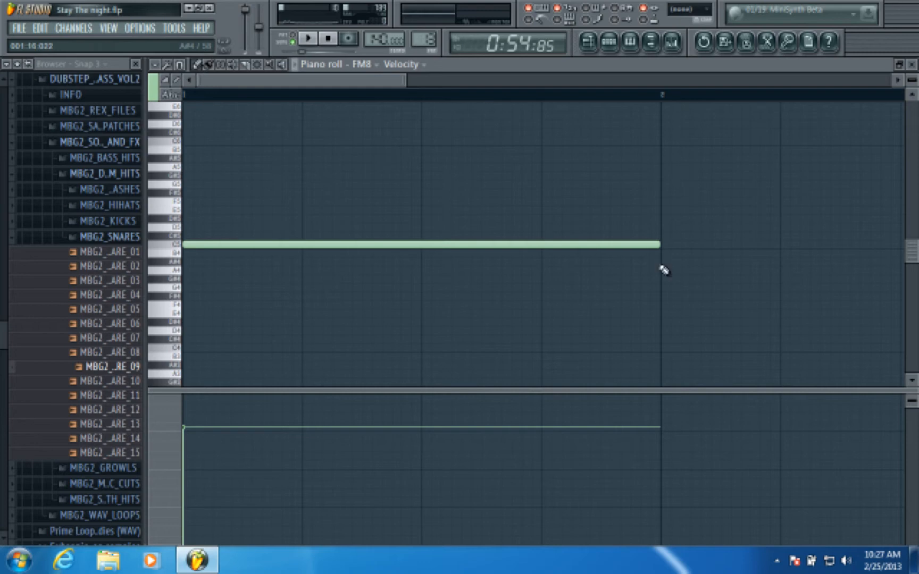
Set the piano roll's snap to 1/2 step and close the piano roll
click(179, 64)
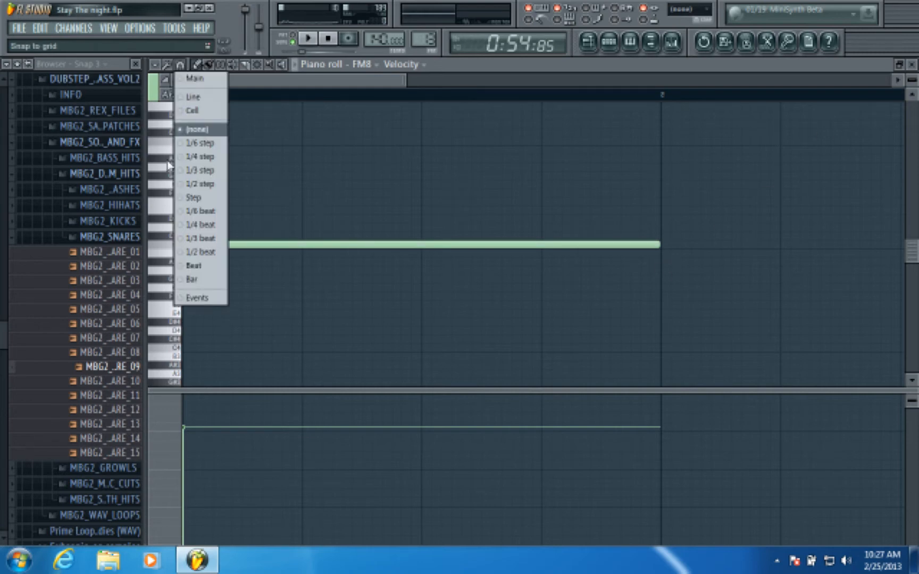
click(197, 184)
click(911, 65)
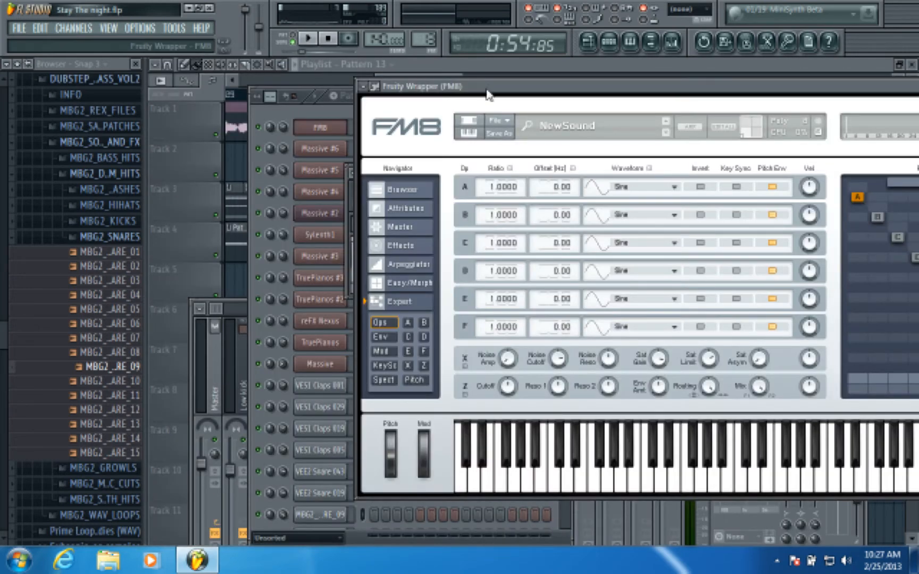
Reposition the FM8 window, set operator A's waveform to Square, and briefly test playback
drag(488, 94, 441, 89)
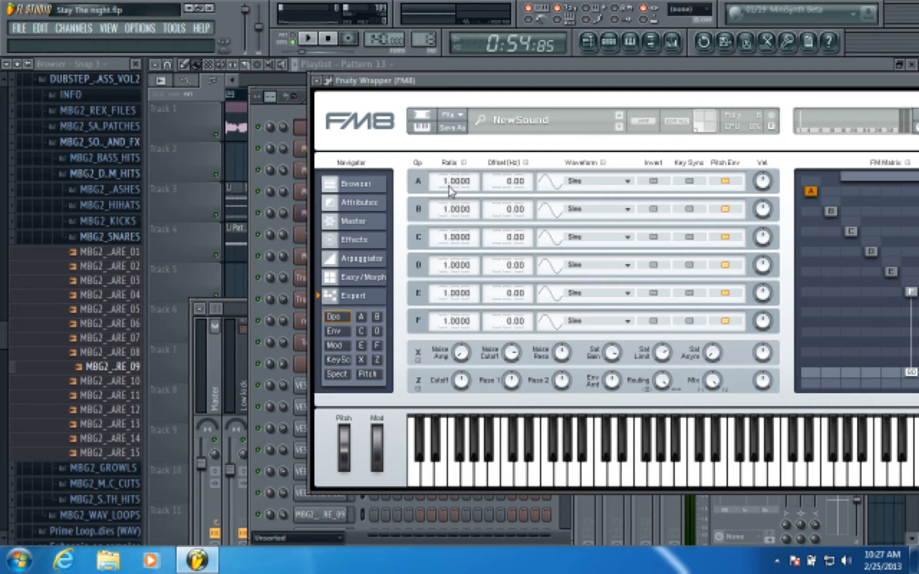
drag(470, 83, 497, 75)
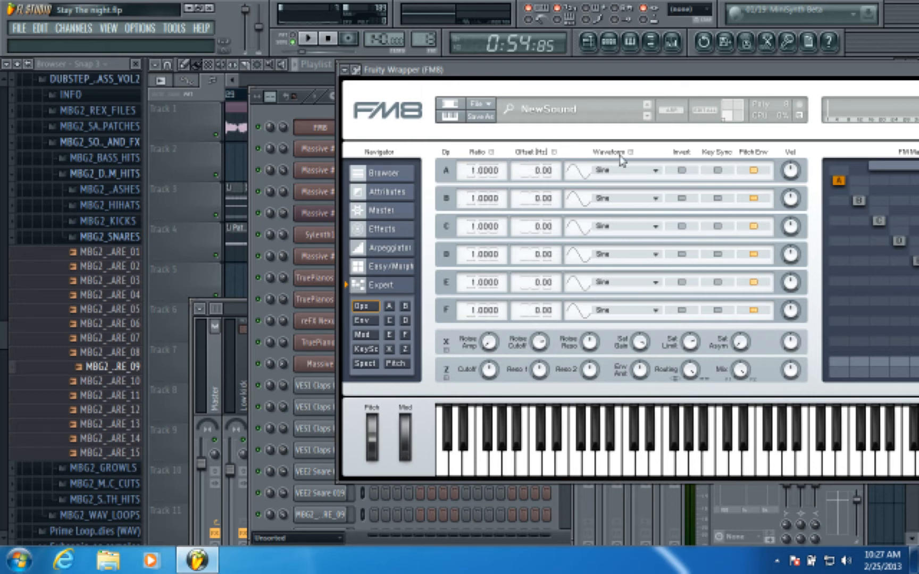
click(645, 174)
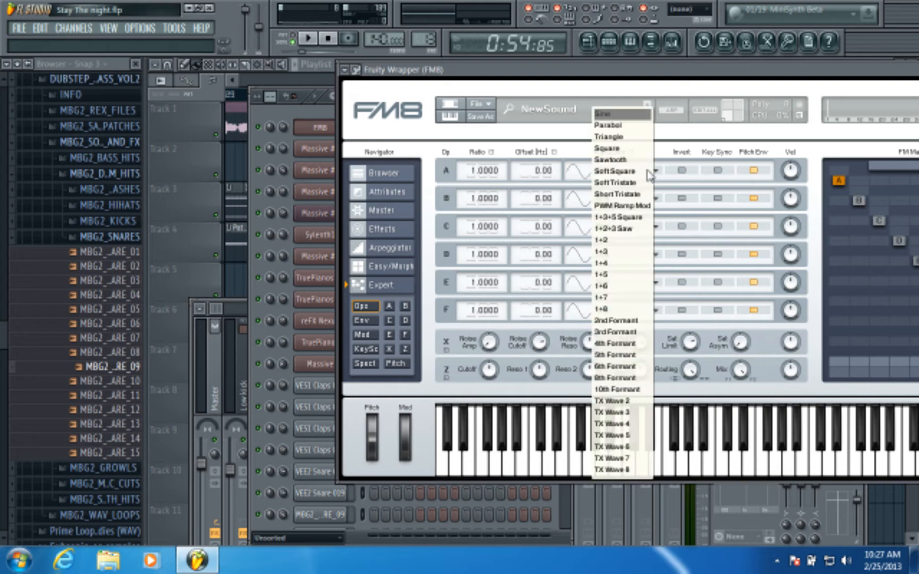
click(616, 151)
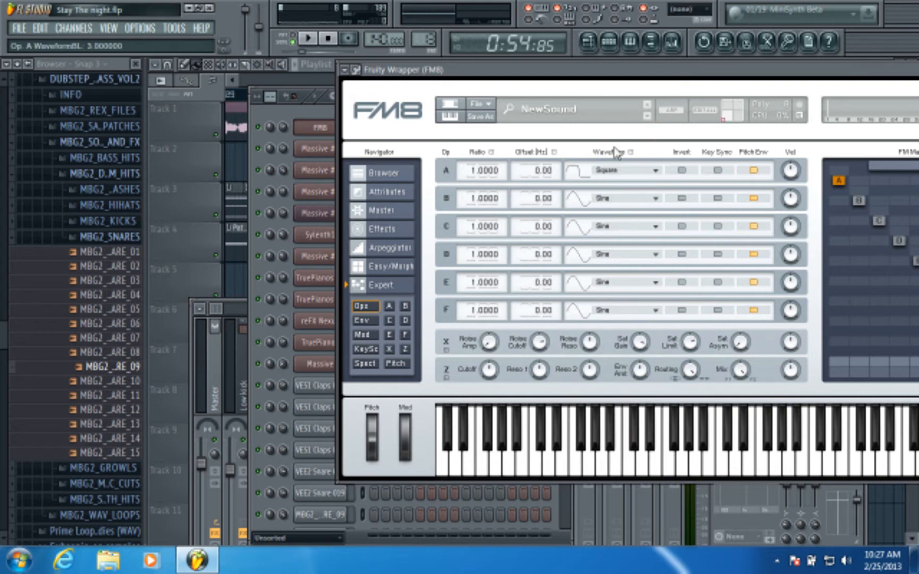
click(313, 43)
click(313, 42)
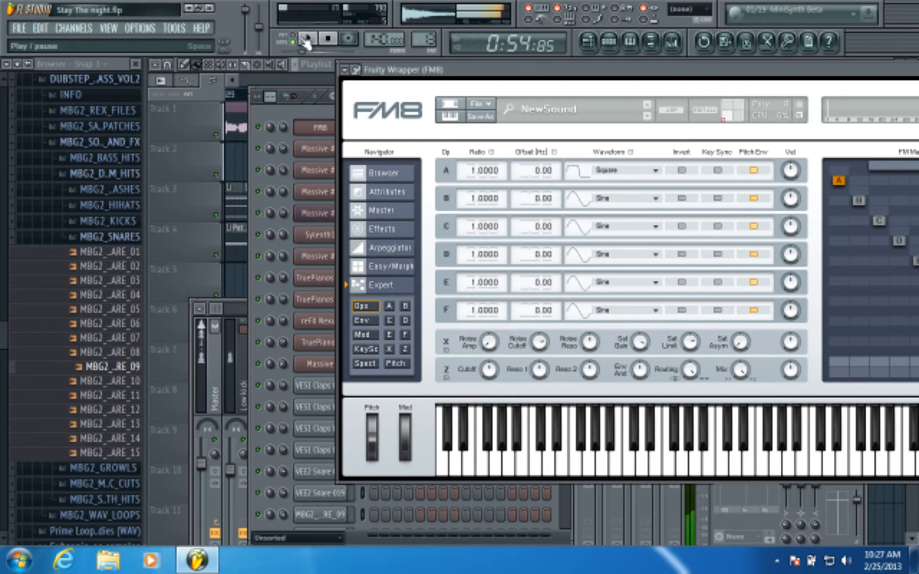
Audition Soft Tristate and other waveforms on operator A while the pattern plays, settle on Parabol, and stop playback
click(655, 171)
click(633, 186)
click(634, 176)
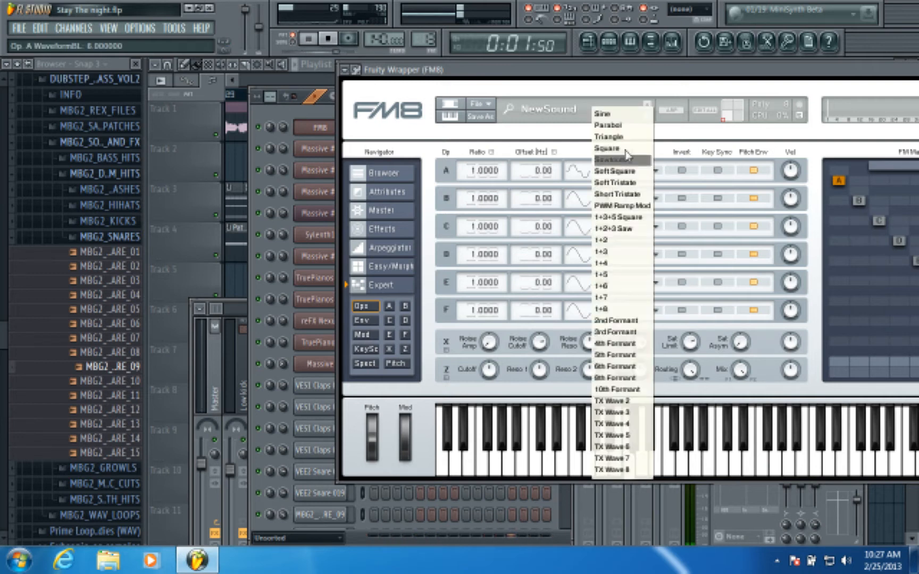
click(630, 149)
click(630, 169)
click(611, 124)
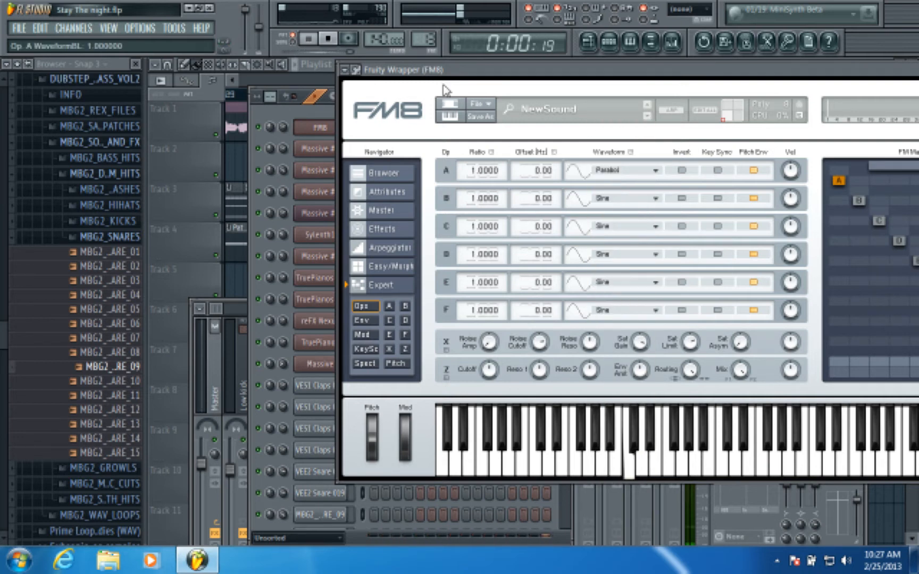
click(321, 39)
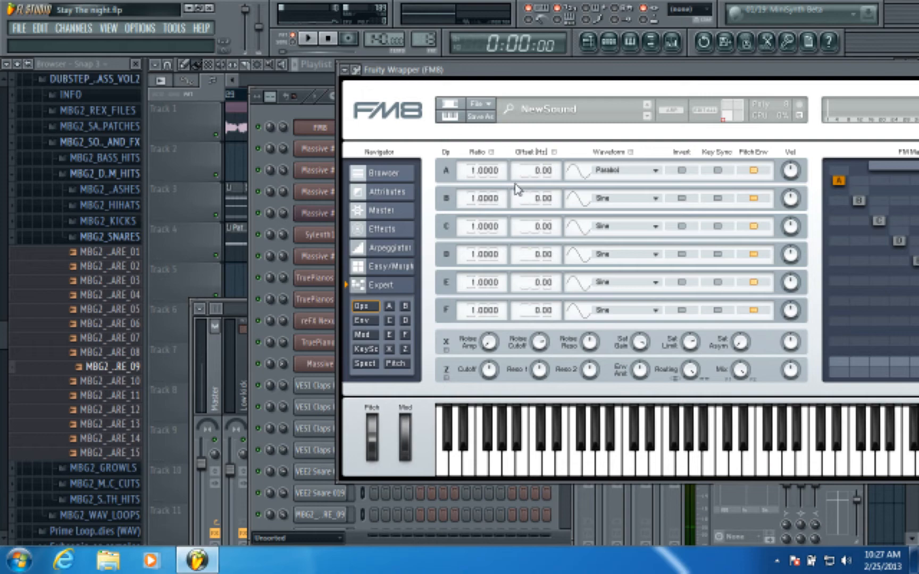
Bring FM8's matrix into view, route operator A into operator F at 100, and briefly audition the pattern
drag(557, 71, 388, 68)
drag(676, 286, 681, 188)
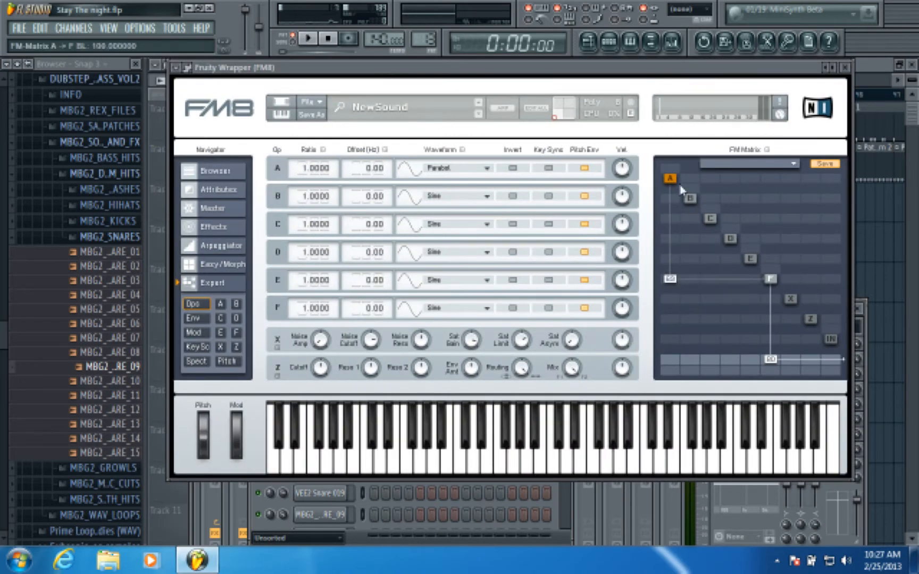
click(308, 39)
click(328, 39)
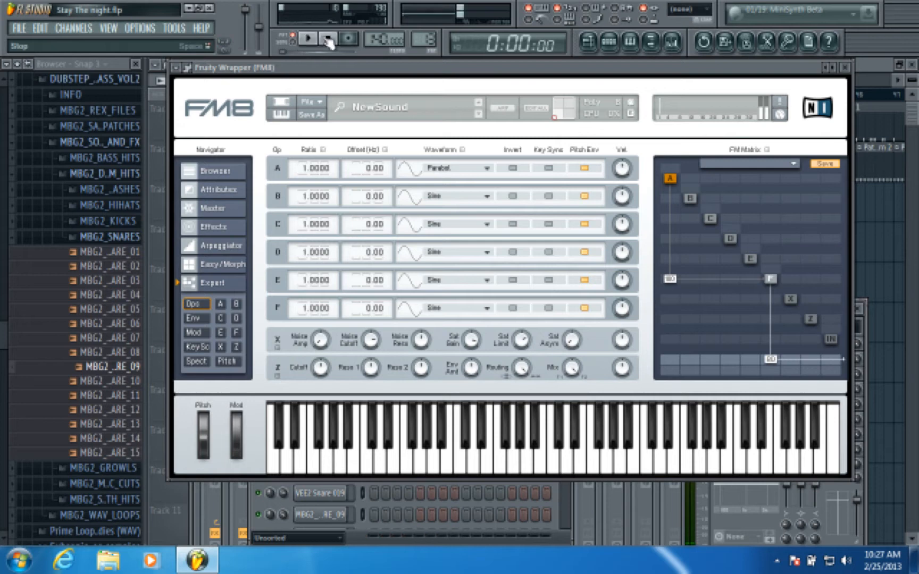
Replace the A-to-F modulation with operator F feeding operator A, and briefly audition the pattern
drag(670, 282, 690, 467)
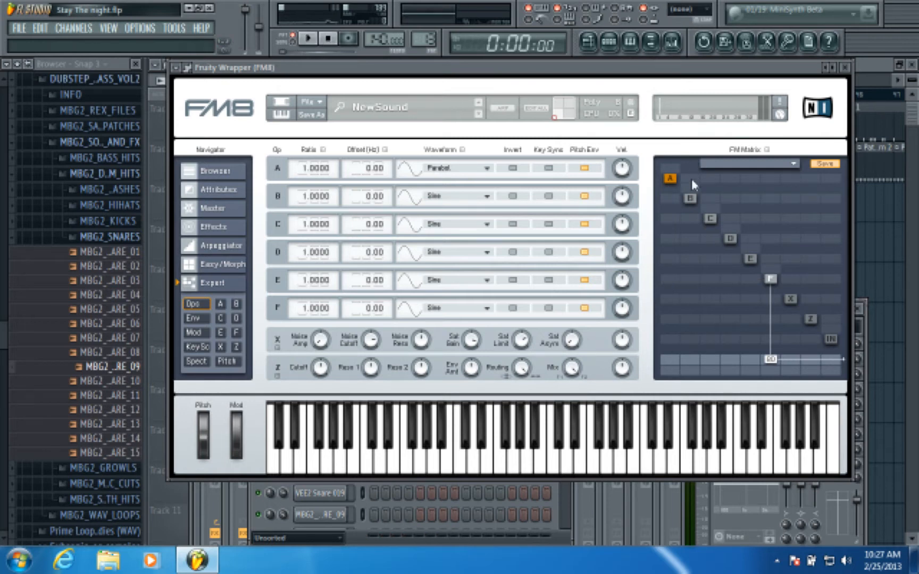
drag(771, 184, 772, 154)
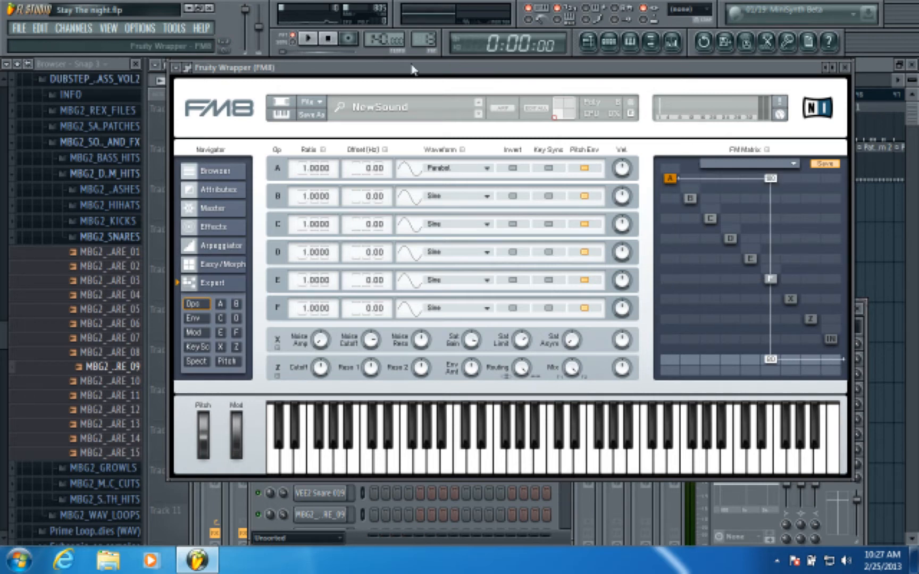
click(308, 38)
click(330, 39)
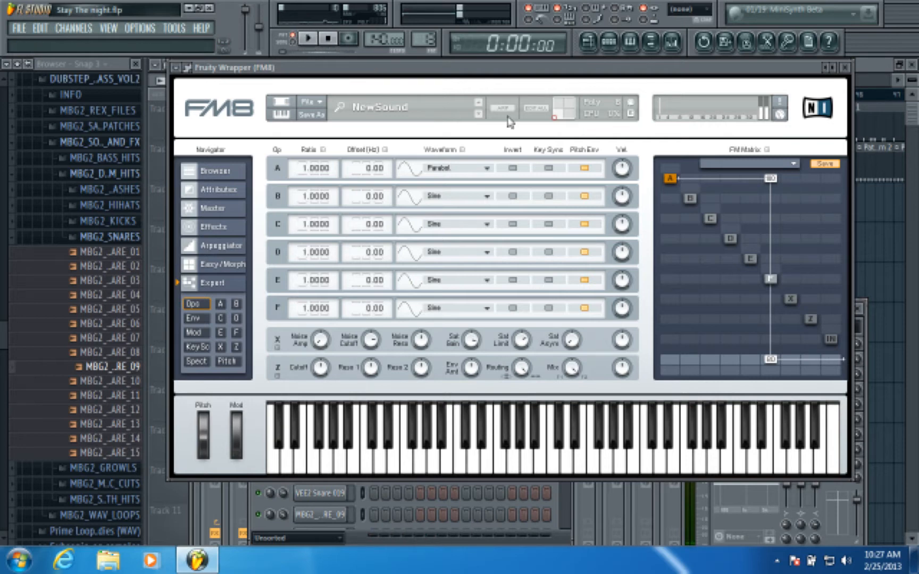
Remove the F-to-A modulation, route operator A directly to the output alongside F, and start playback
drag(771, 179, 779, 440)
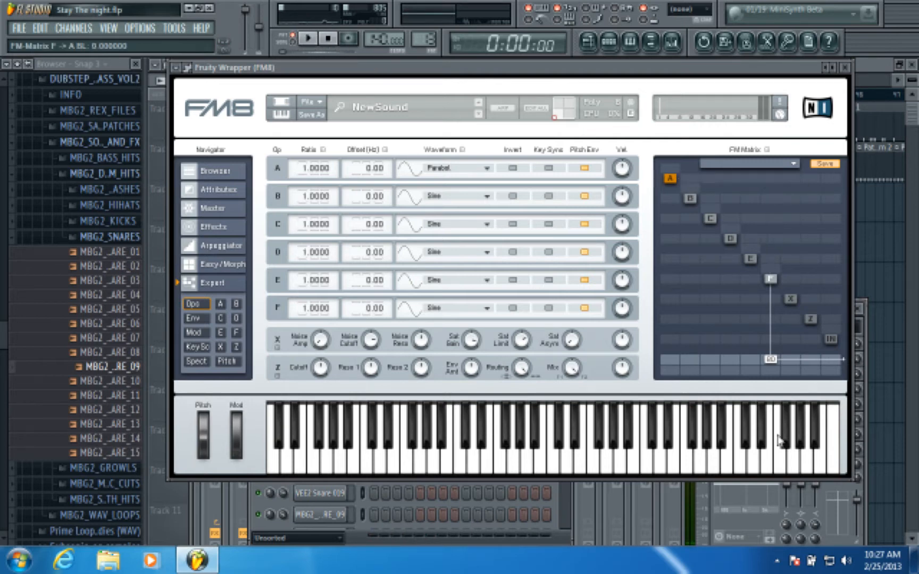
click(671, 362)
click(307, 38)
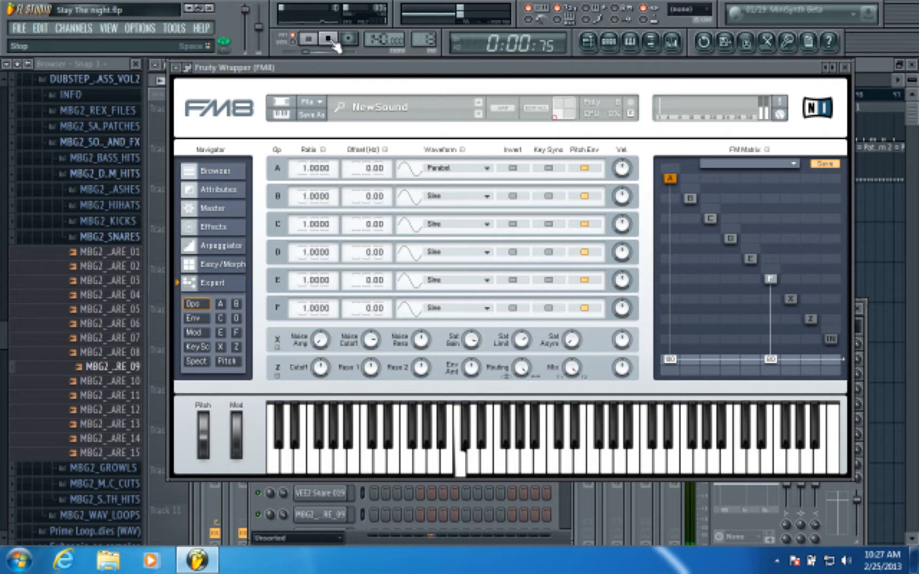
Try PWM Ramp Mod on operator A during playback, change its waveform to Sawtooth, and stop playback
click(458, 168)
click(463, 204)
click(461, 171)
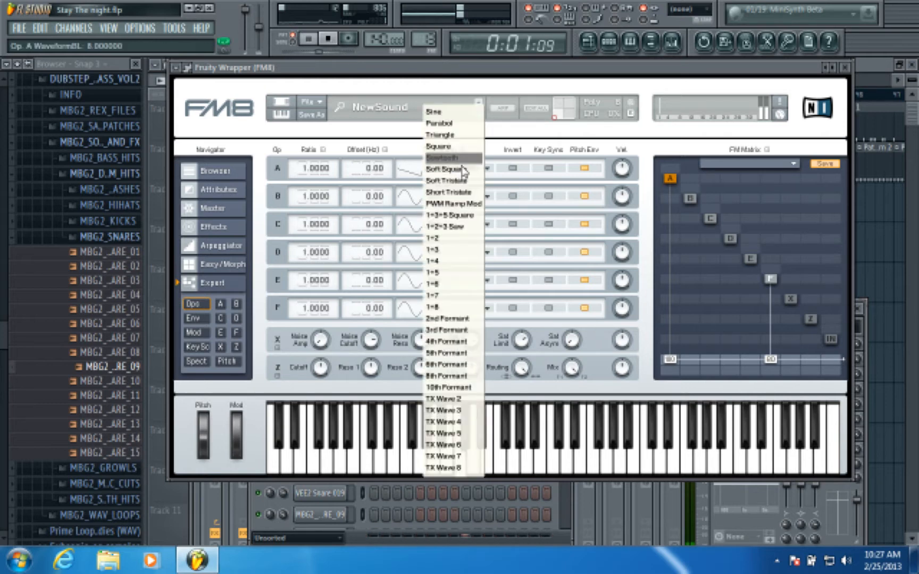
click(461, 160)
click(328, 38)
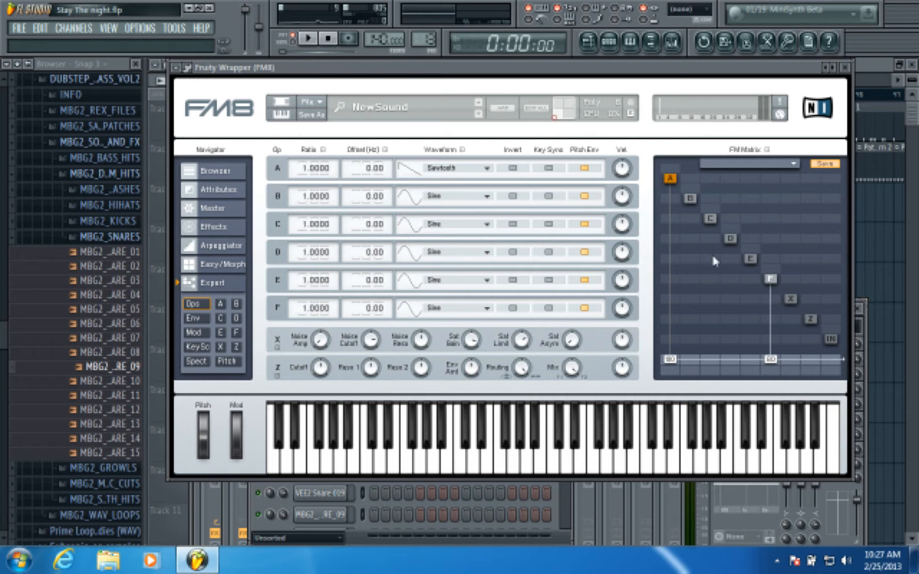
Route operator A into operator F while both feed the output, and briefly audition the pattern
click(671, 280)
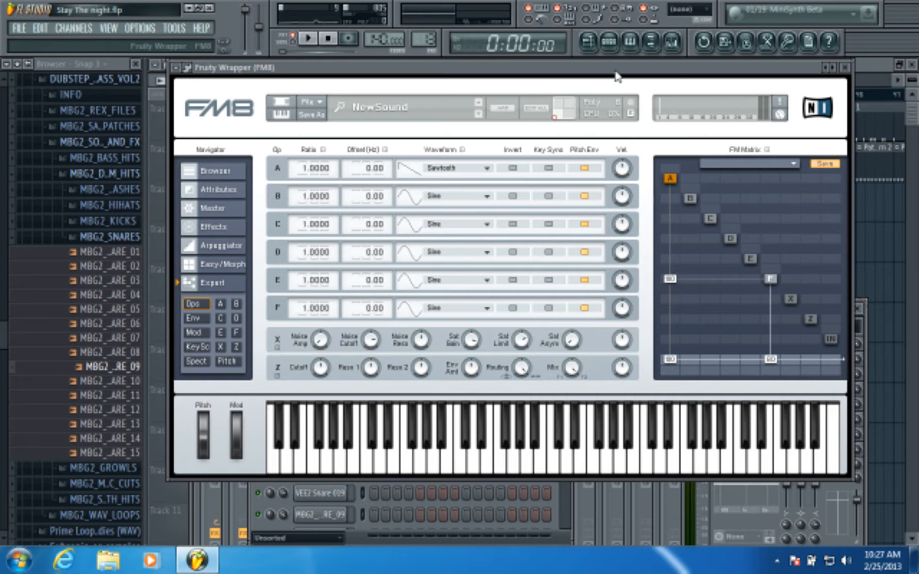
click(309, 40)
click(329, 41)
Clear the FM matrix by setting the A-to-F modulation and the output levels of operators A and F to 0
drag(670, 280, 681, 456)
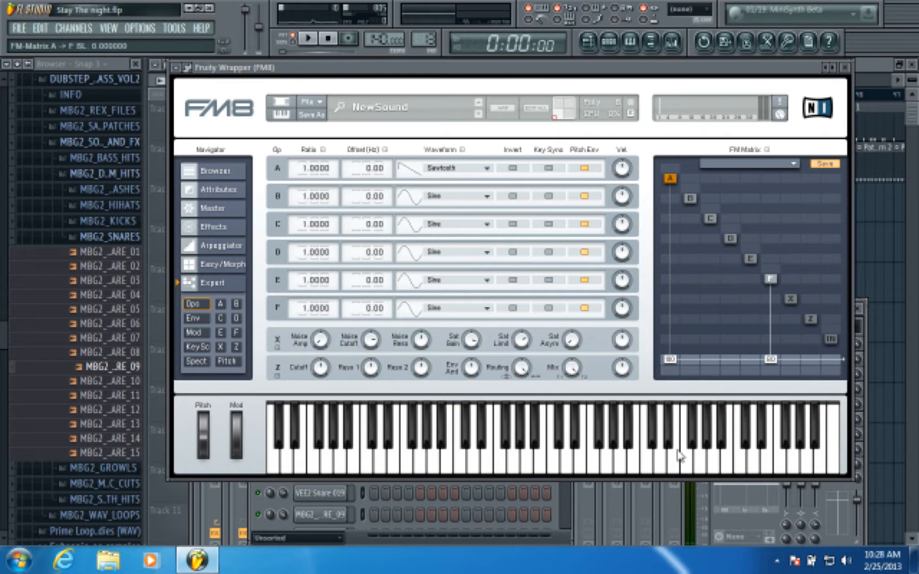
drag(673, 359, 676, 494)
drag(771, 359, 748, 567)
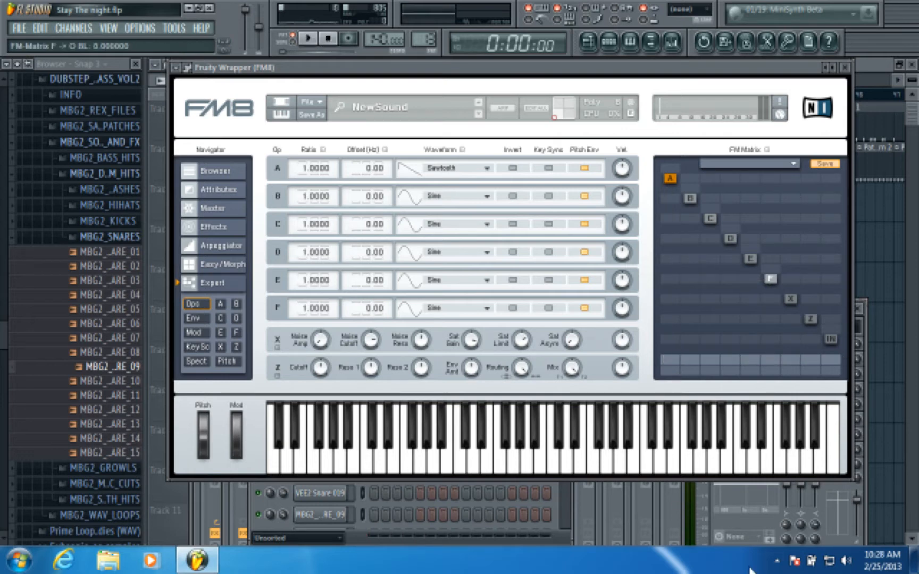
Move the FM8 window aside, open the Massive #6 instrument, and view its LFO 5 settings
drag(295, 68, 340, 75)
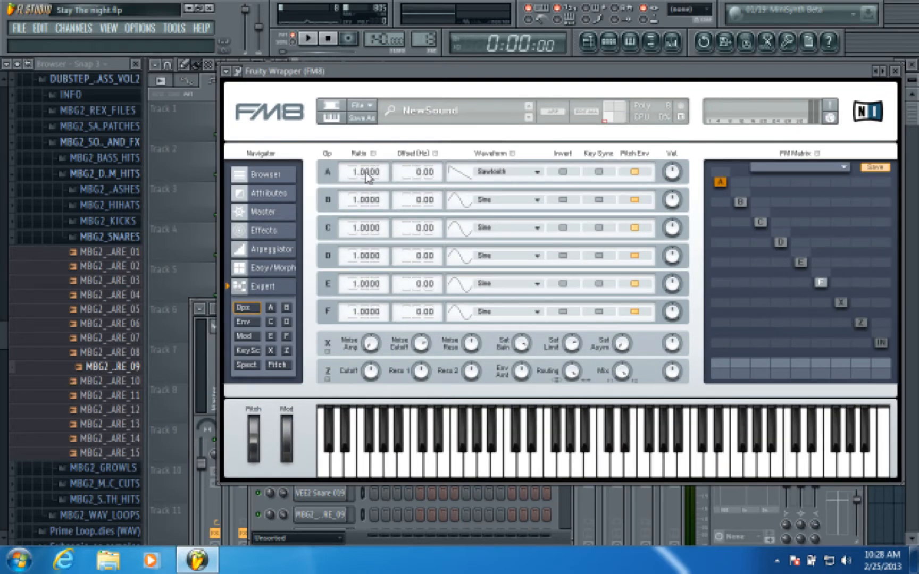
drag(347, 72, 567, 102)
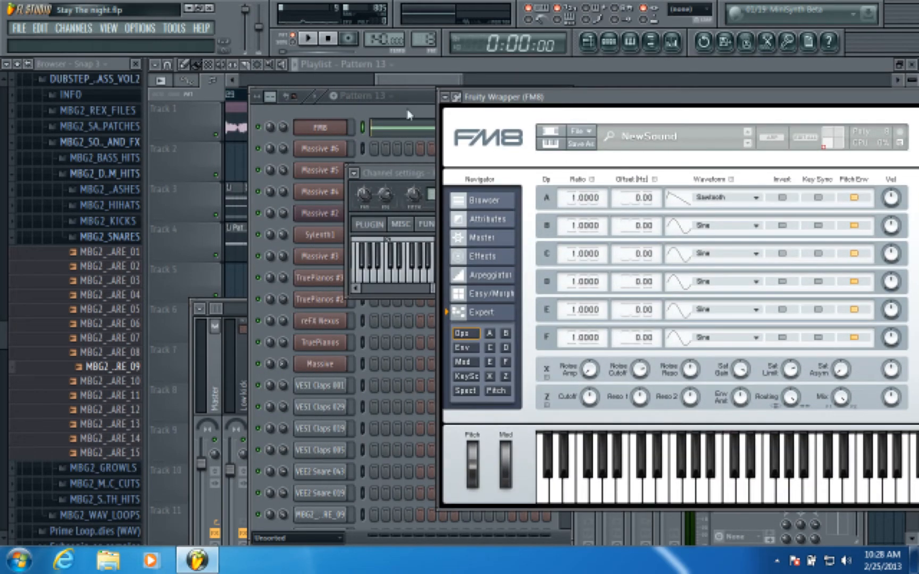
click(425, 95)
drag(414, 102, 390, 92)
click(297, 138)
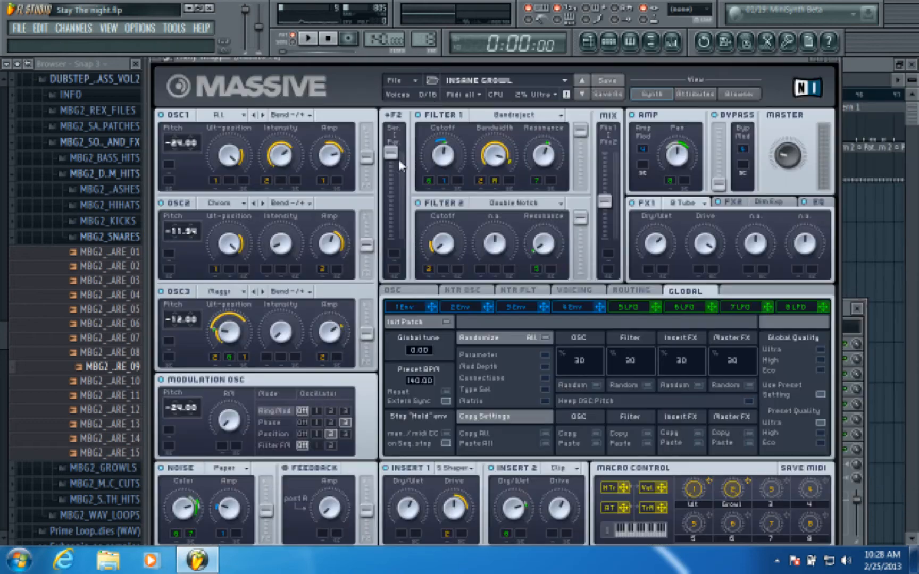
click(623, 310)
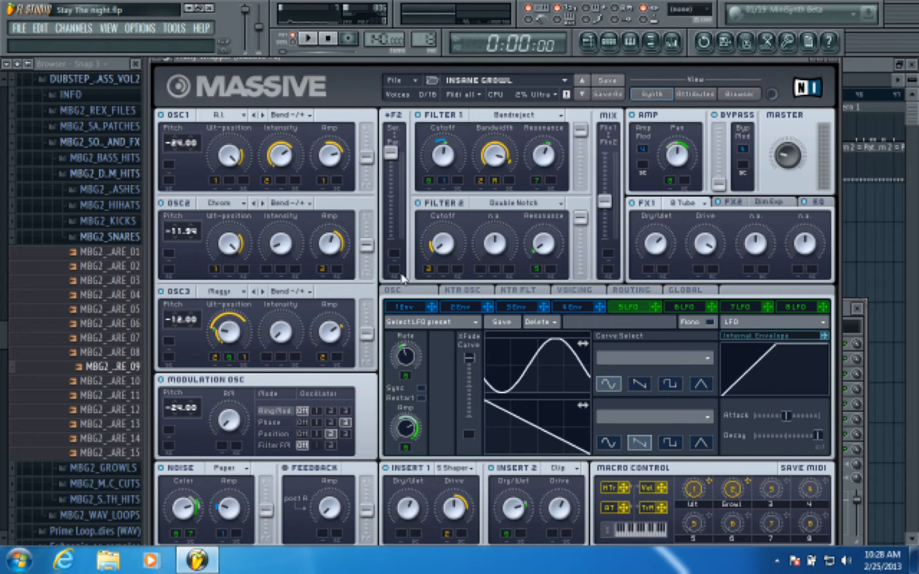
Close Massive #6 with its channel settings, bring FM8 back up, and reposition its window to show the FM matrix
click(841, 58)
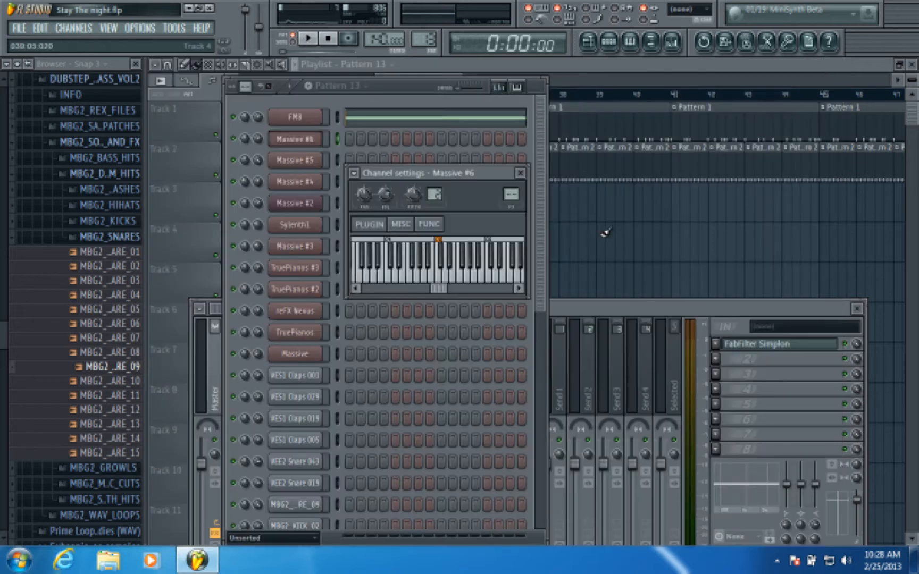
click(520, 173)
click(295, 116)
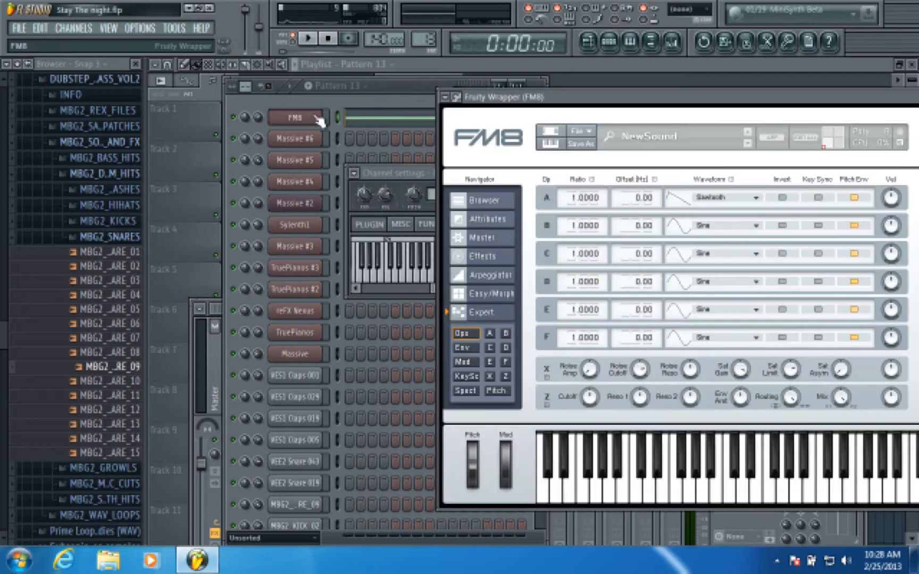
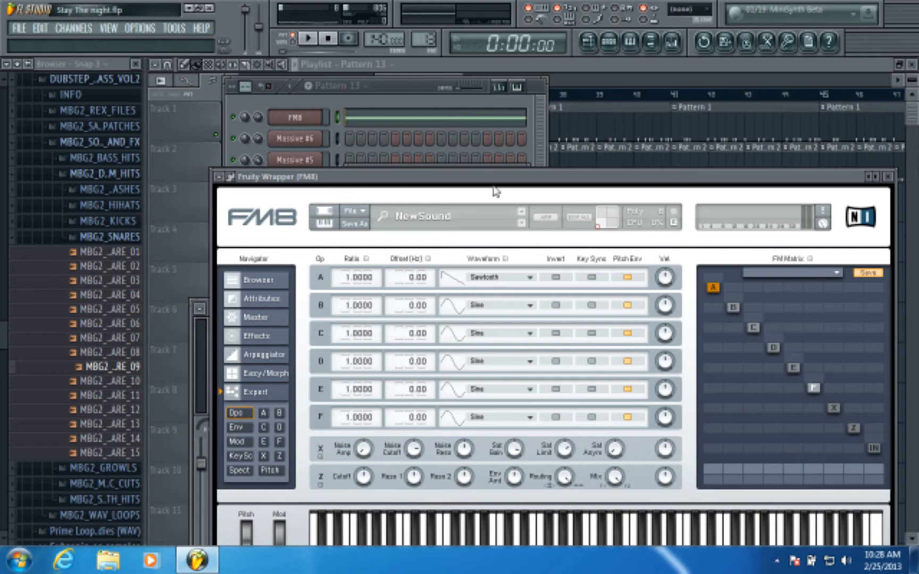
drag(495, 183, 523, 190)
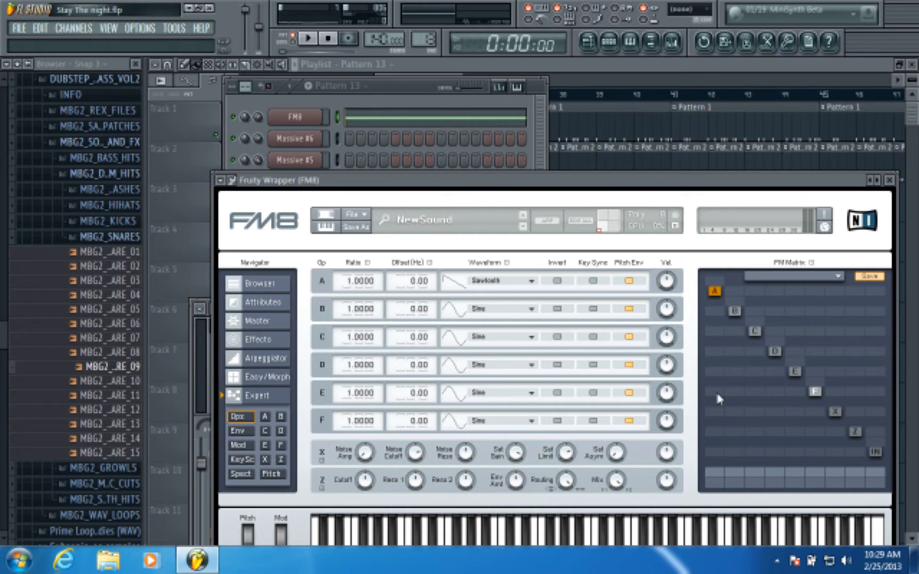
drag(701, 181, 697, 150)
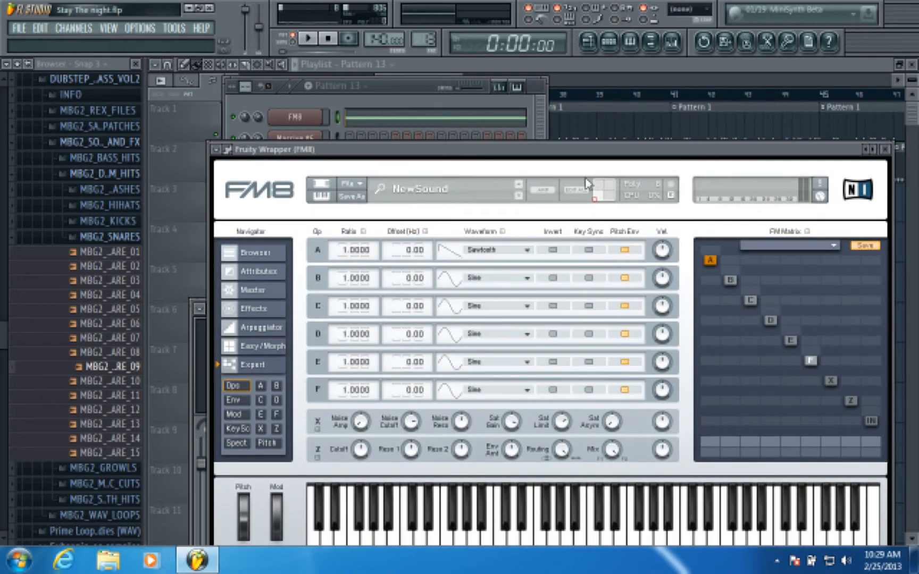
drag(520, 154, 495, 141)
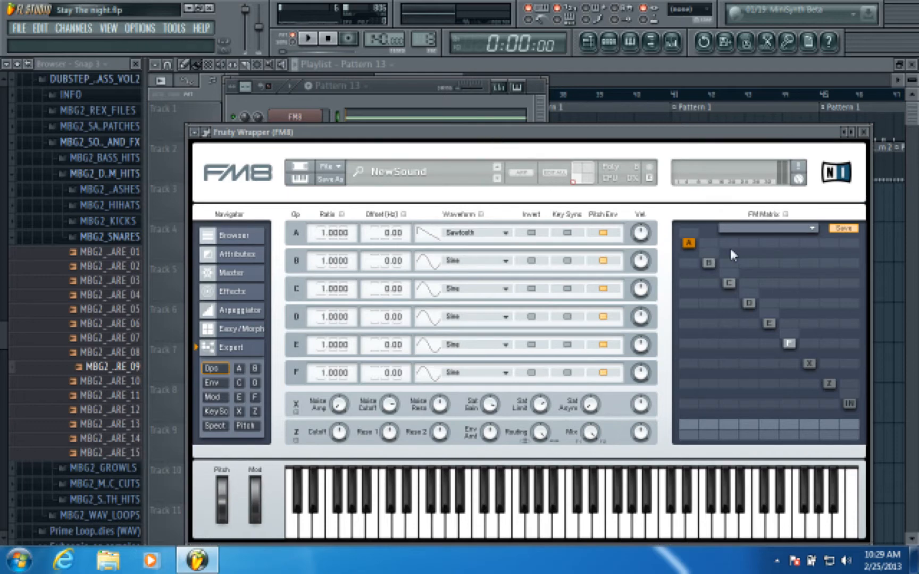
Reopen Massive #6 to compare its layout, close it with its channel settings, and return to FM8
drag(308, 132, 338, 246)
click(296, 140)
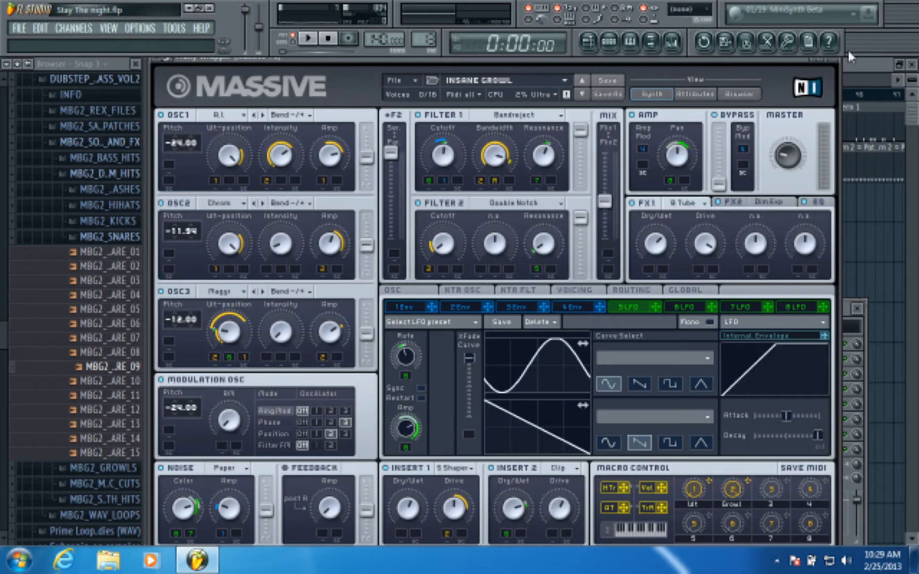
click(834, 61)
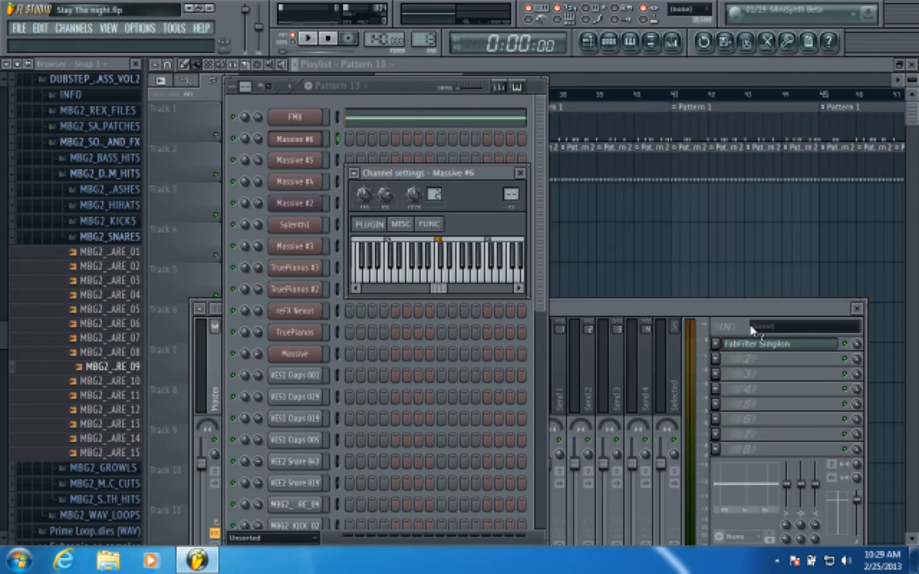
click(521, 174)
click(294, 116)
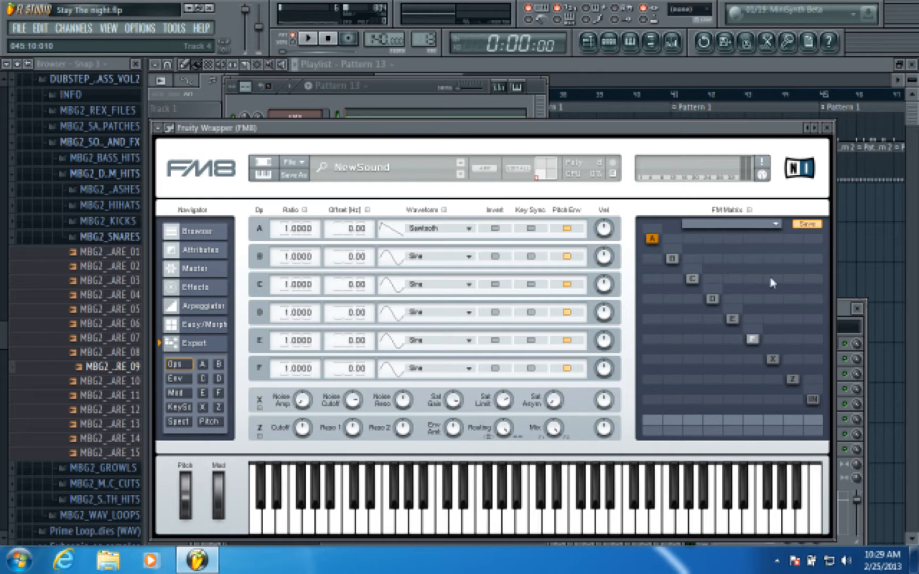
Look through the FM matrix presets without choosing one, and set operator A's waveform to Sine
click(780, 228)
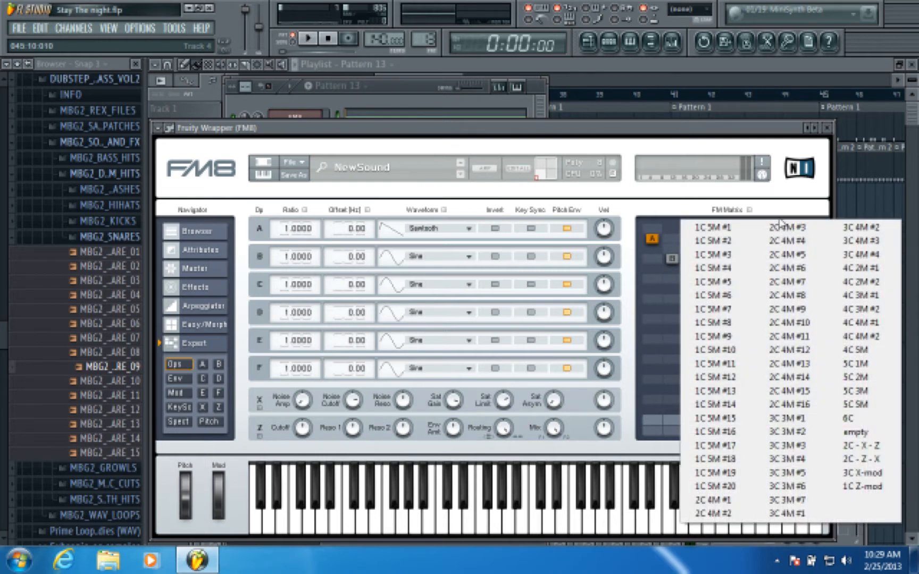
click(794, 202)
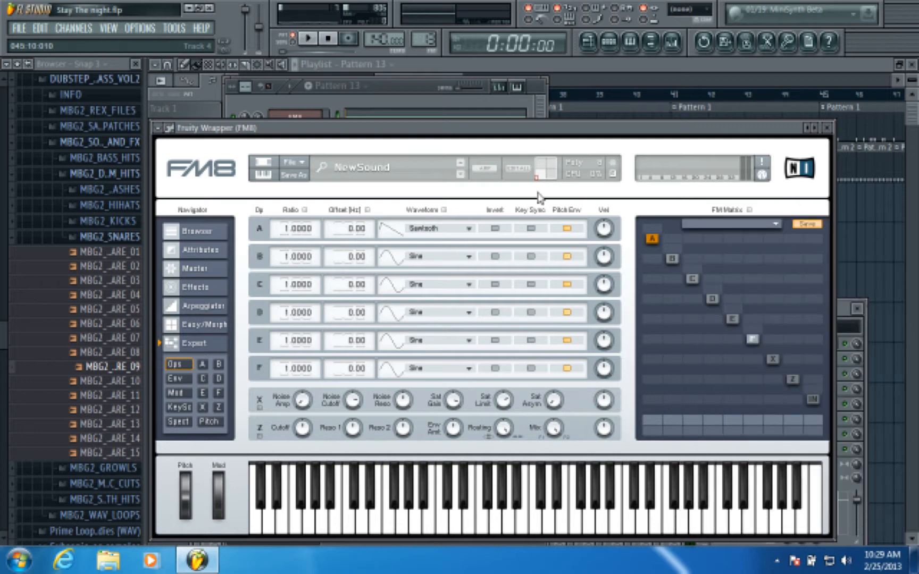
click(459, 228)
click(445, 171)
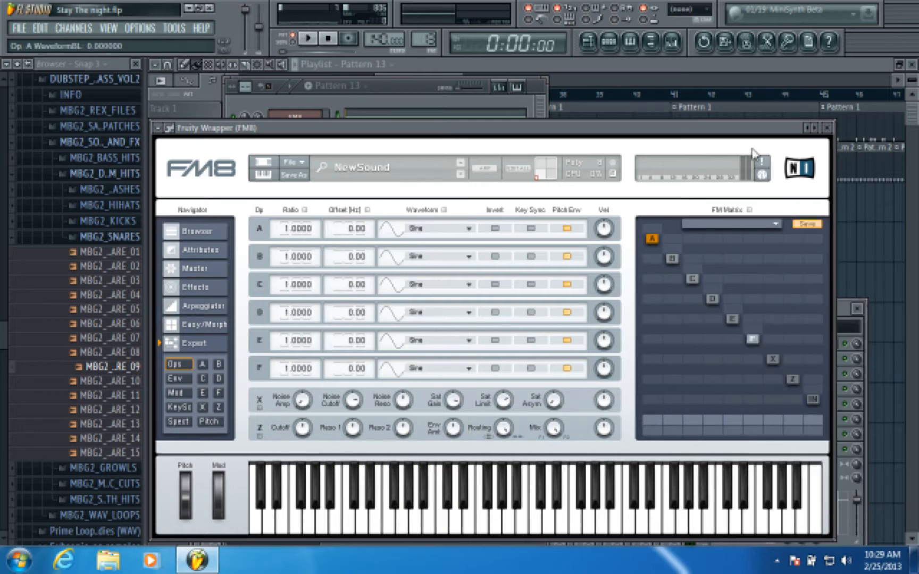
Close the FM8 window and delete the FM8 channel from the project
click(827, 128)
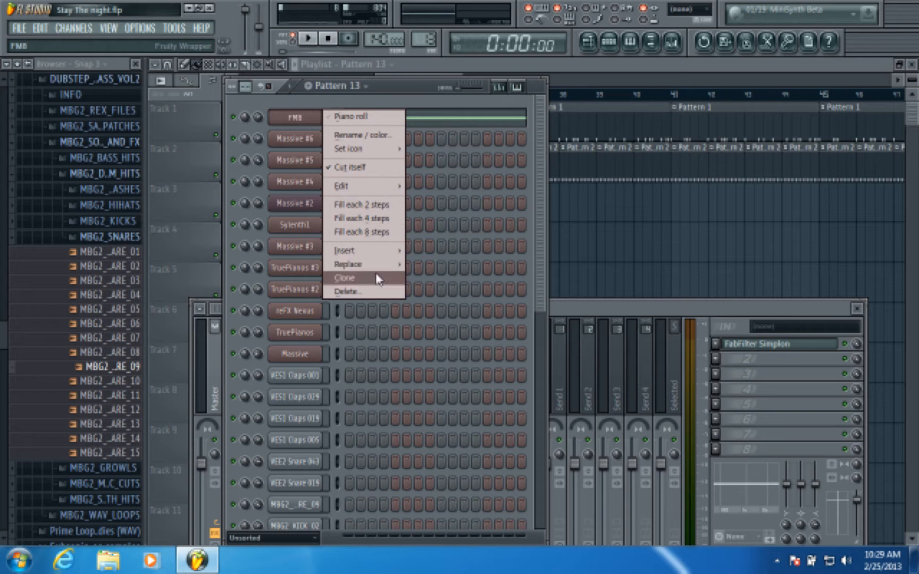
click(375, 292)
click(531, 316)
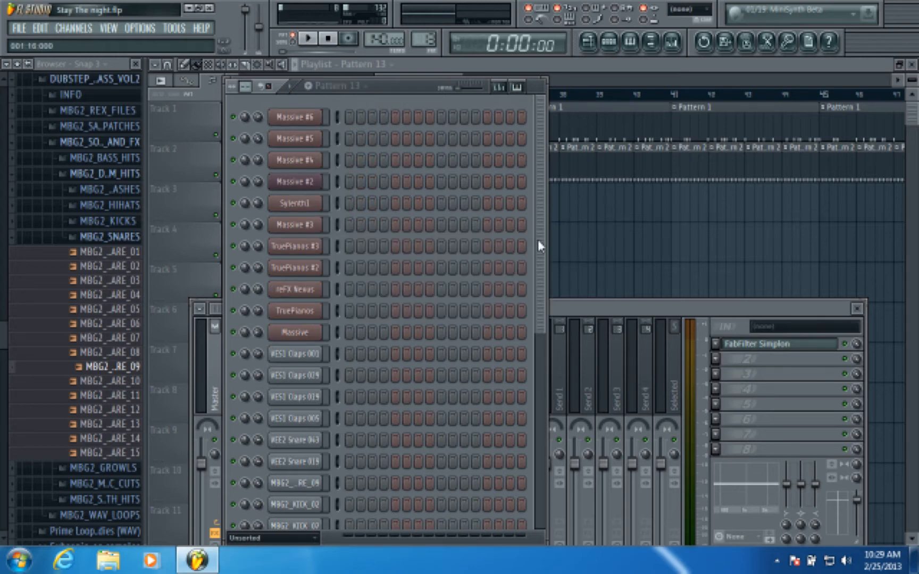
Check the remaining channels in Pattern 13, reposition the step sequencer, and review the playlist around bar 33
scroll(522, 388, down, 4)
scroll(521, 258, up, 4)
drag(394, 89, 407, 86)
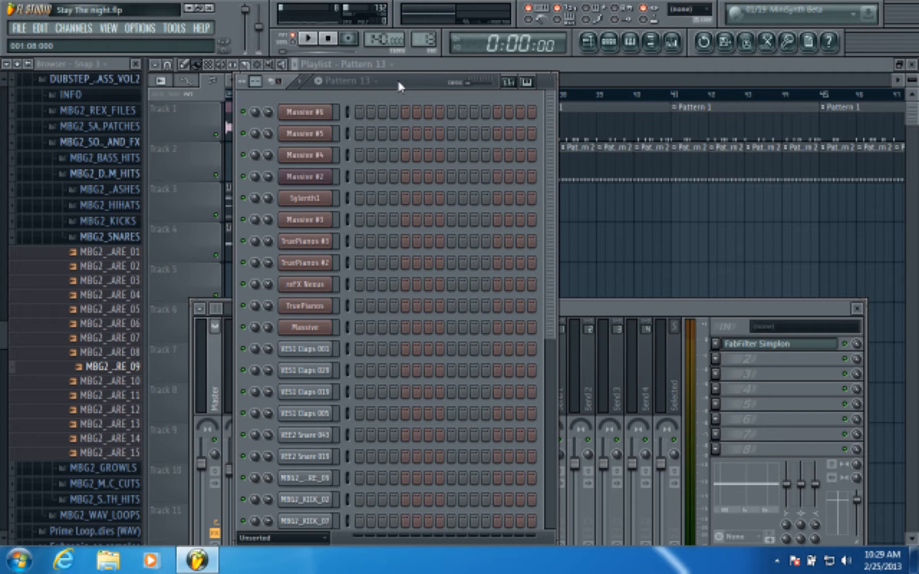
drag(398, 82, 445, 96)
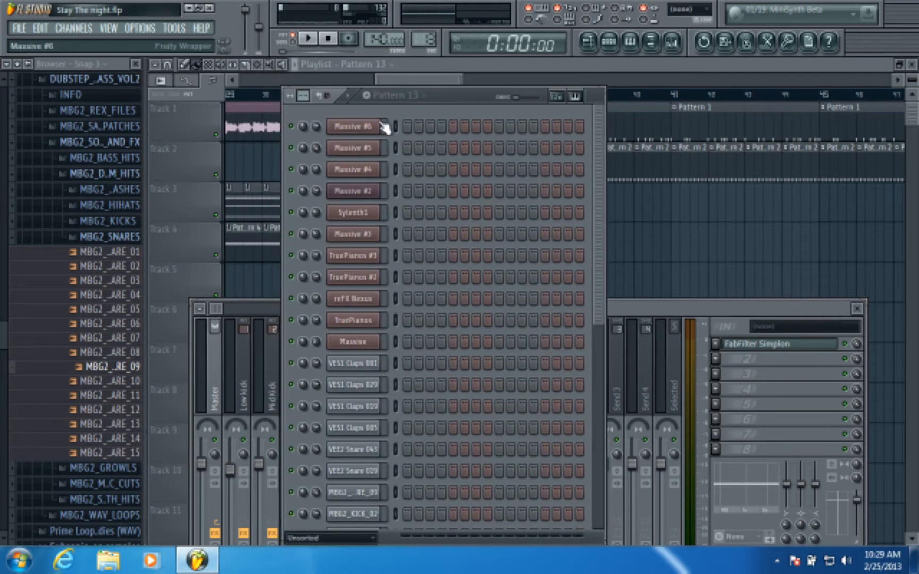
key(F5)
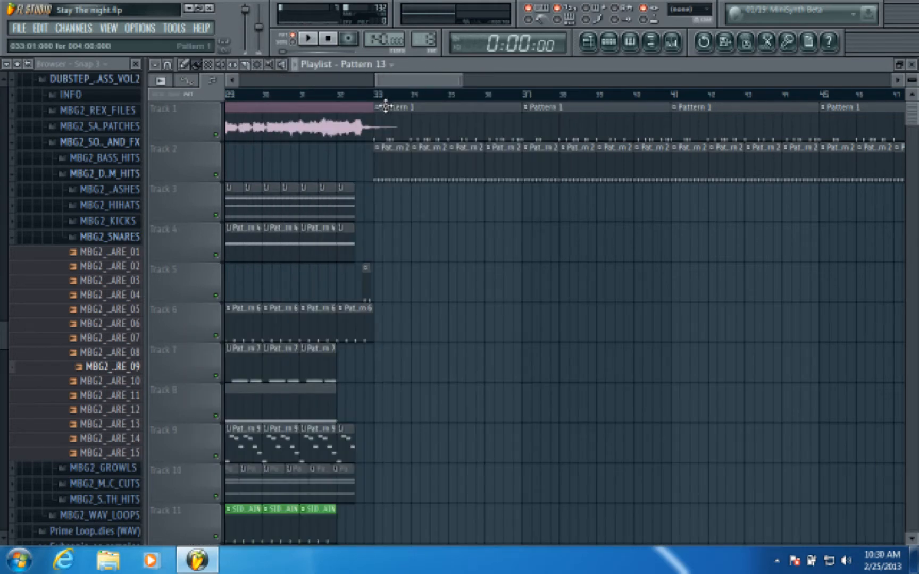
scroll(386, 106, down, 3)
click(609, 41)
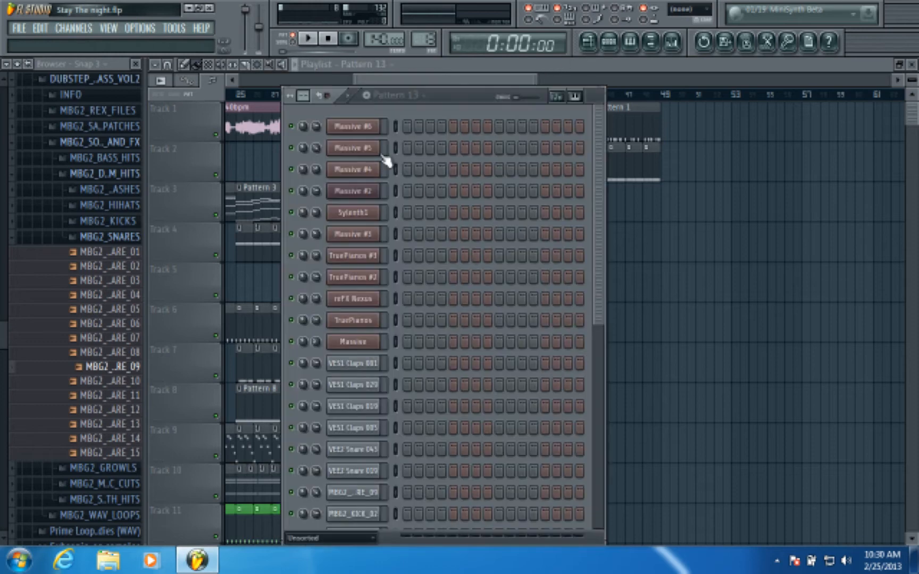
Open the Massive #6 synth and its dialog for opening a saved sound file
click(361, 131)
click(404, 80)
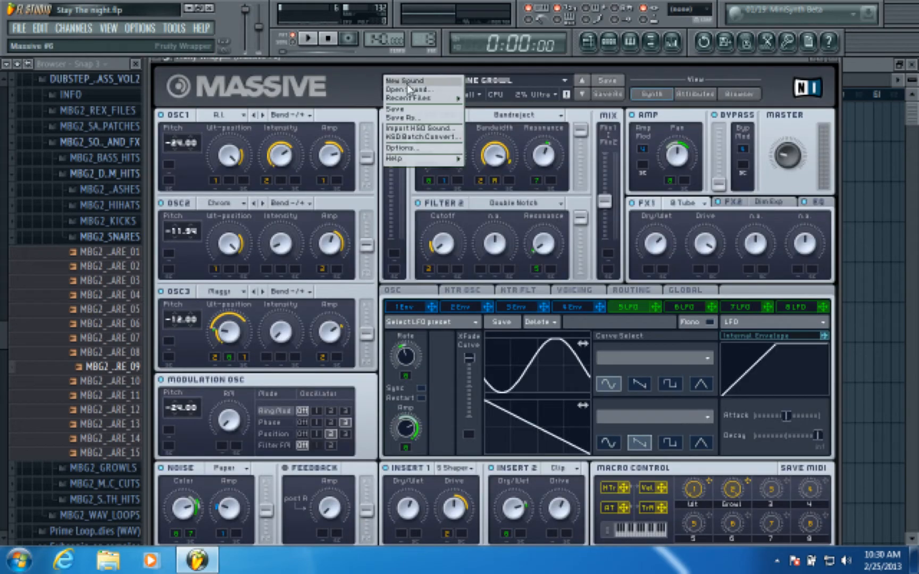
click(409, 89)
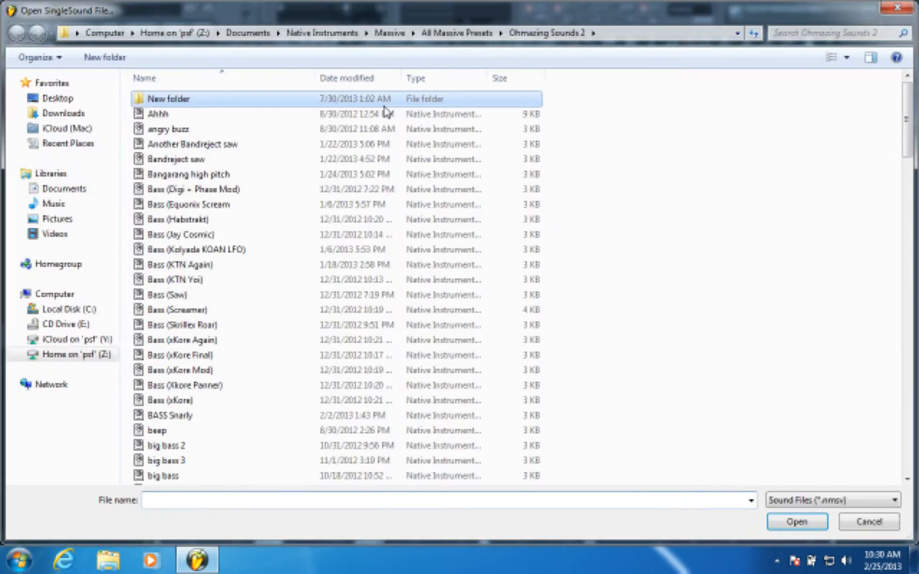
Survey the Ohmazing Sounds 2 presets for a suitable growl, considering xkore clean roar, hard bass and old growl
click(304, 178)
scroll(301, 176, down, 3)
scroll(279, 171, up, 2)
scroll(280, 170, down, 20)
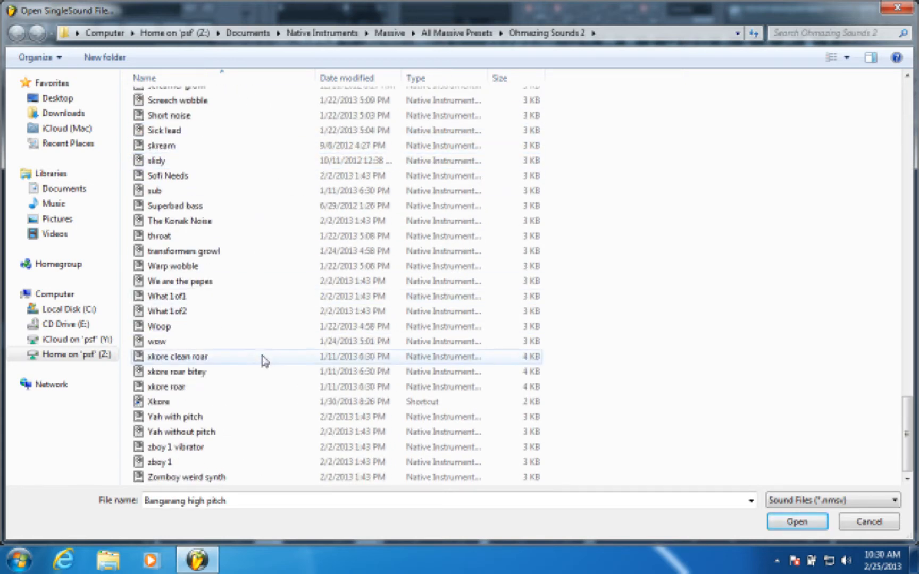
click(229, 357)
scroll(232, 187, up, 17)
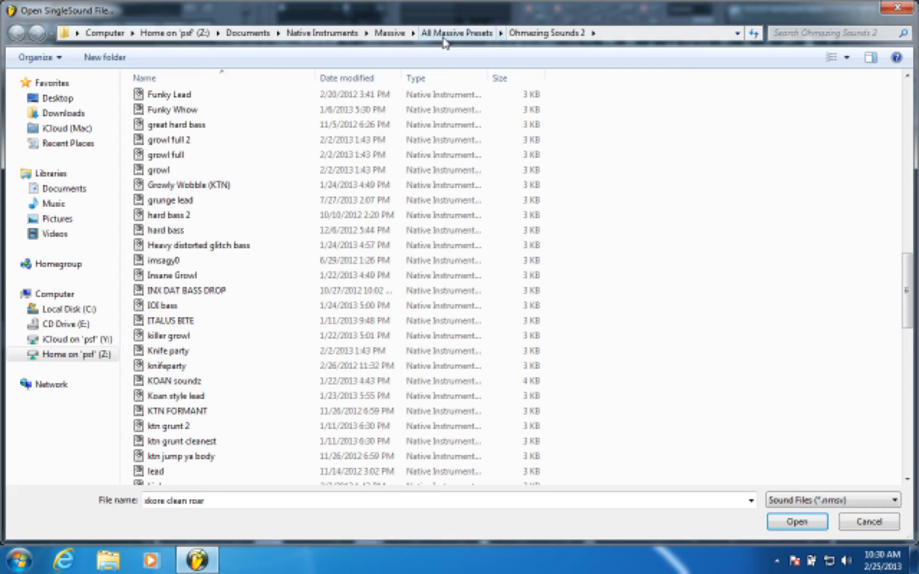
click(259, 231)
scroll(259, 232, down, 17)
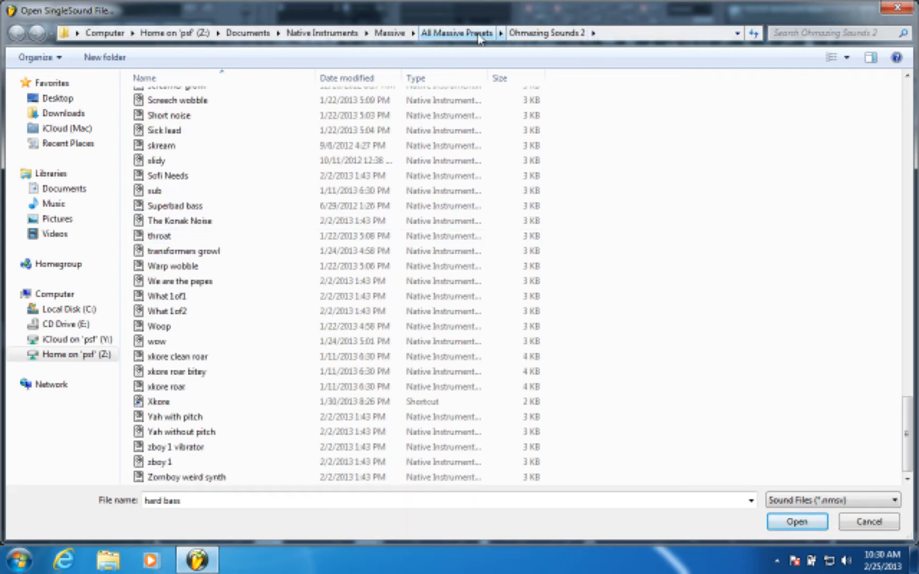
scroll(318, 172, up, 20)
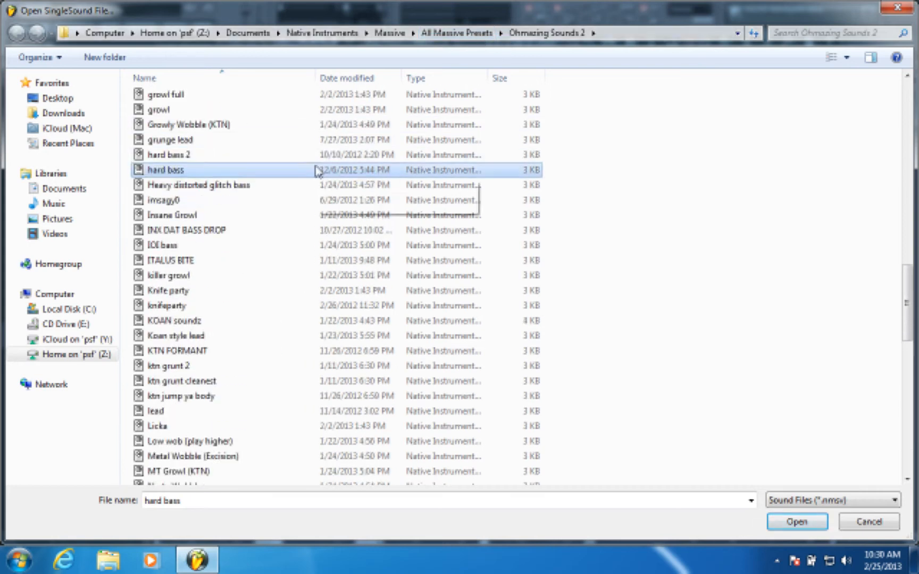
click(318, 171)
scroll(315, 171, down, 6)
scroll(314, 171, down, 4)
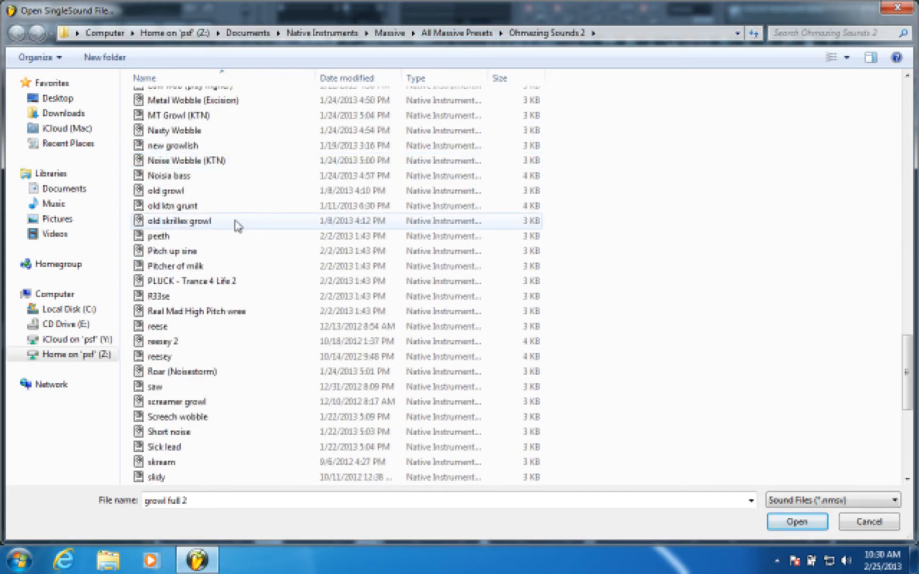
click(209, 191)
scroll(208, 199, up, 20)
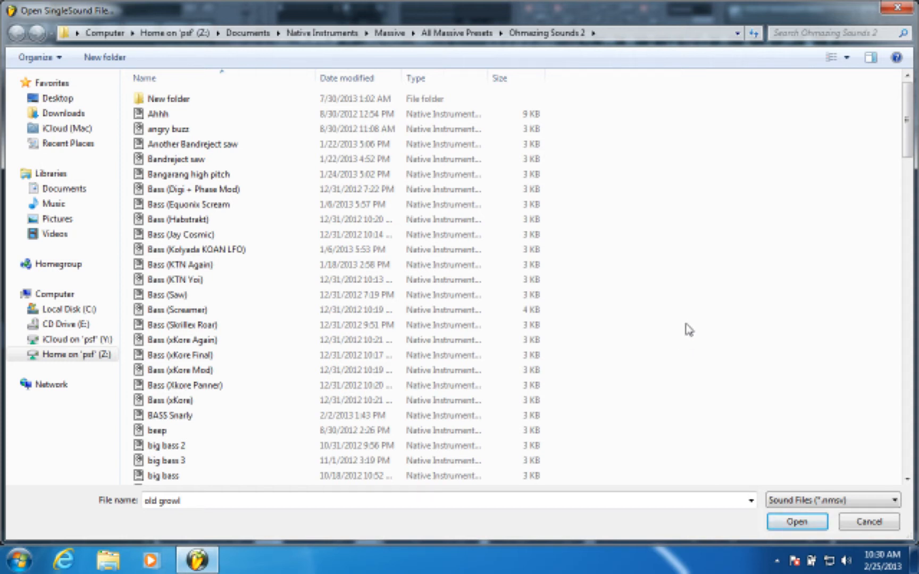
Examine the presets at the start of the Ohmazing Sounds 2 list, from Ahhh to Bass (KTN Yoi)
click(497, 189)
click(479, 128)
click(512, 114)
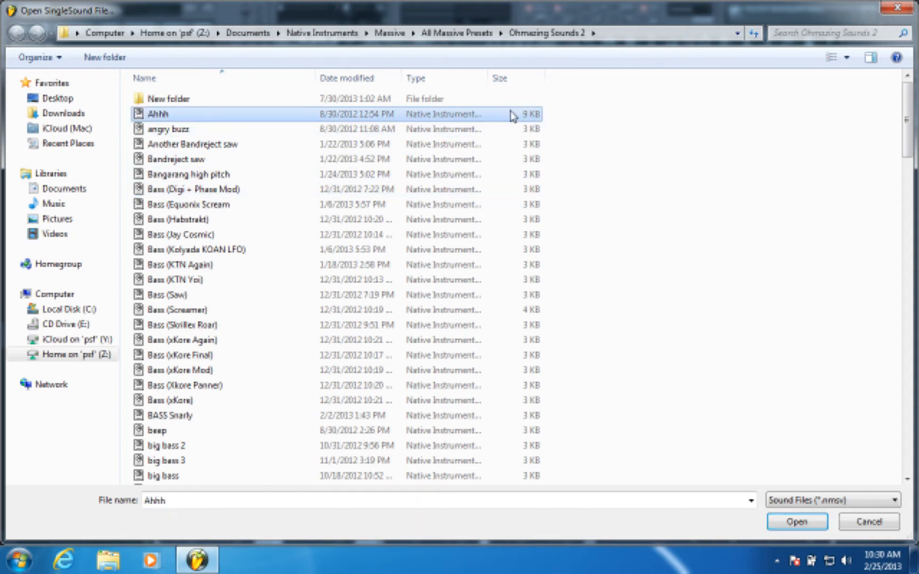
click(498, 159)
click(495, 147)
click(465, 129)
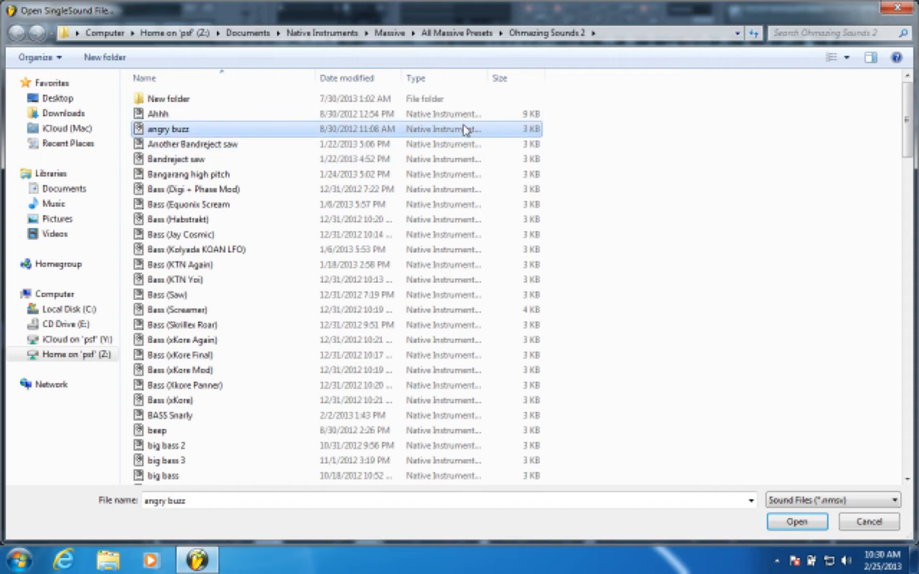
click(389, 190)
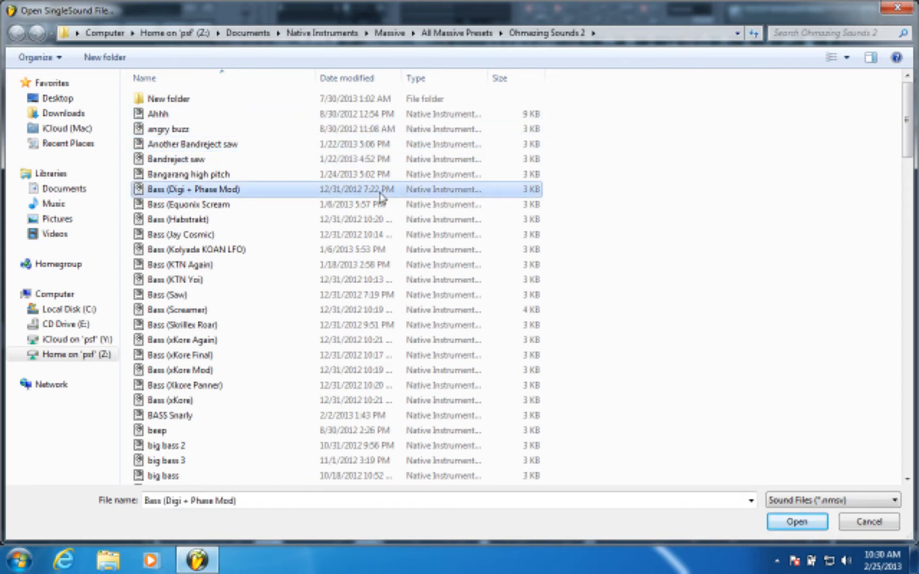
click(269, 159)
click(228, 281)
scroll(228, 276, down, 20)
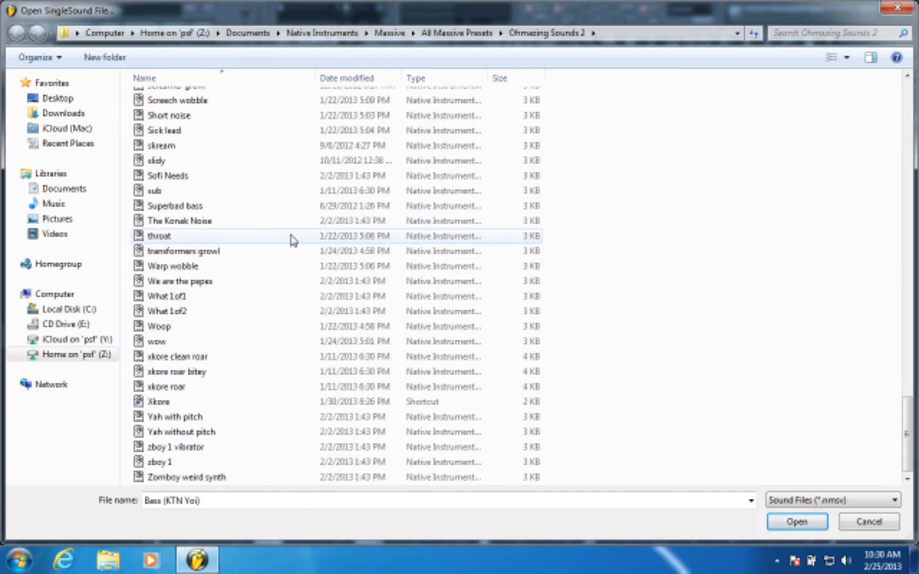
Compare the later presets in the folder, including throat, Roar (Noisestorm) and ktn jump ya body
click(292, 241)
scroll(226, 195, up, 3)
scroll(226, 195, down, 3)
scroll(223, 198, up, 10)
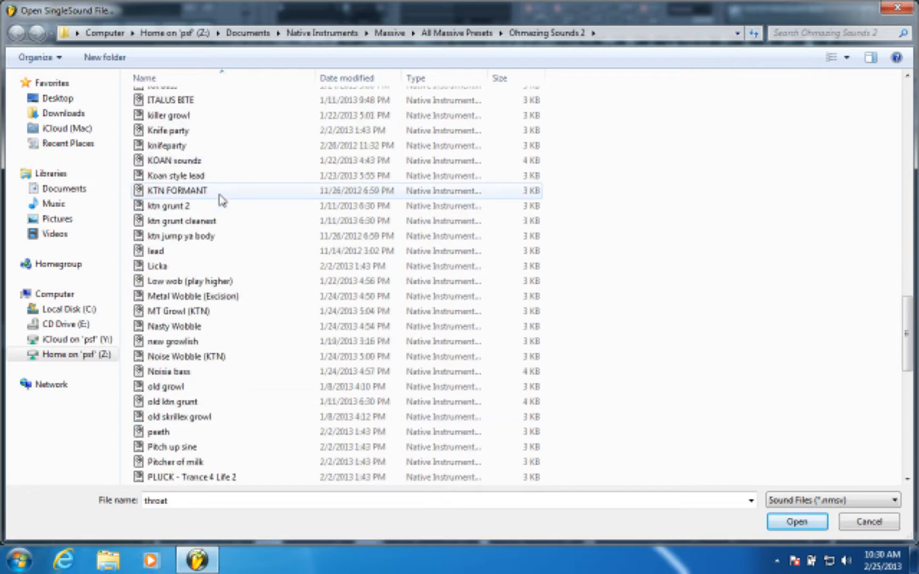
scroll(222, 200, down, 9)
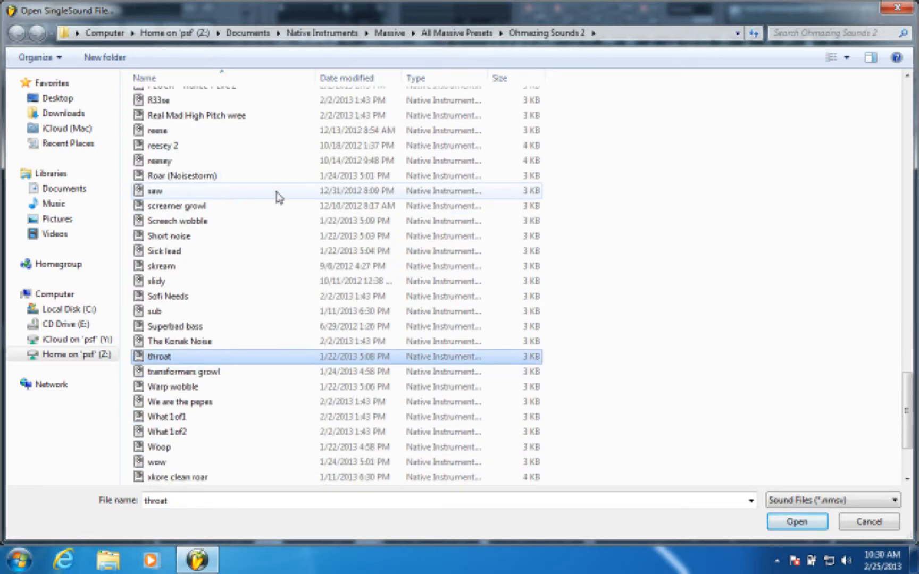
click(247, 177)
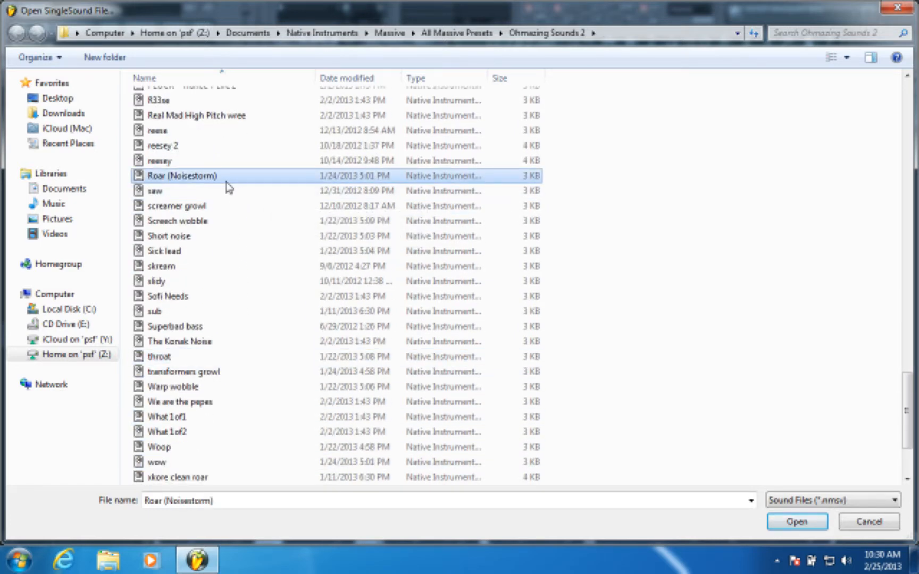
scroll(287, 178, up, 4)
scroll(287, 178, down, 7)
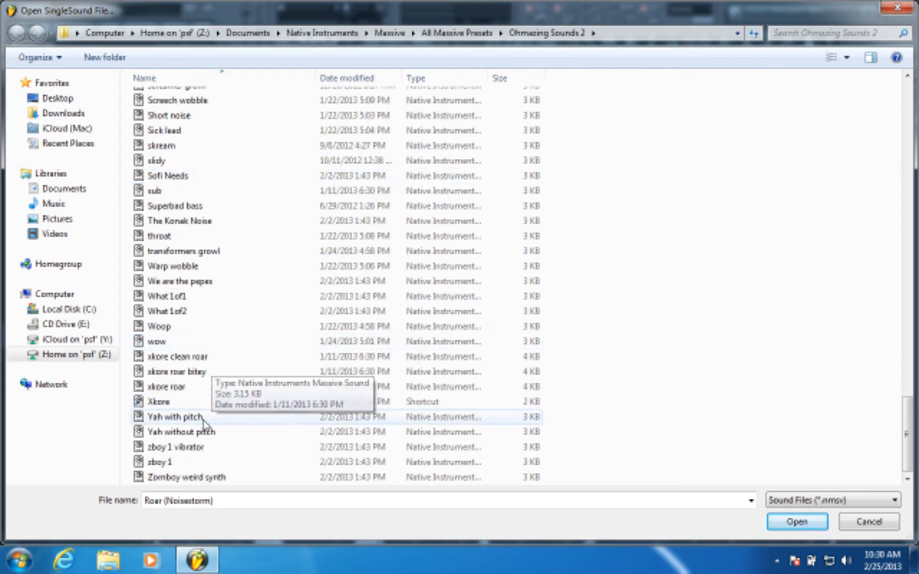
scroll(232, 262, up, 15)
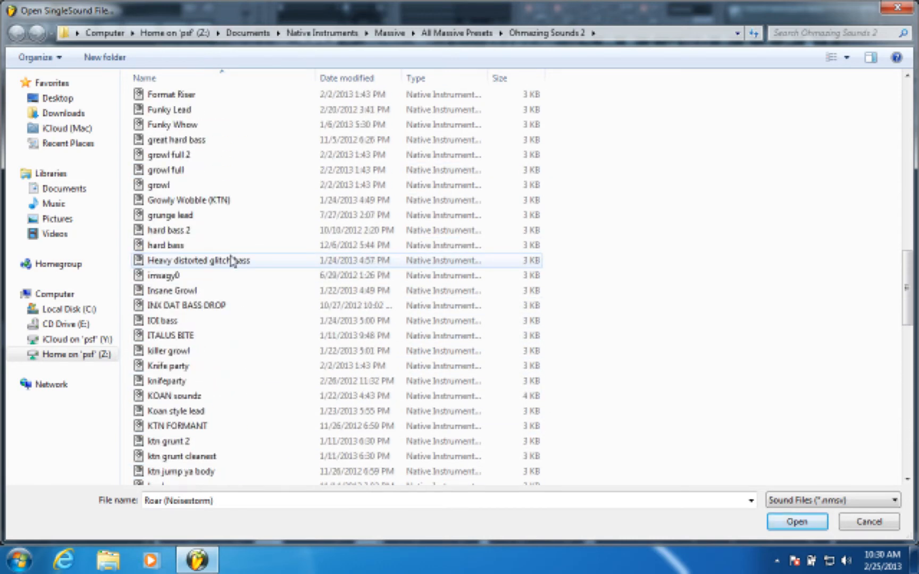
click(232, 341)
scroll(232, 299, down, 5)
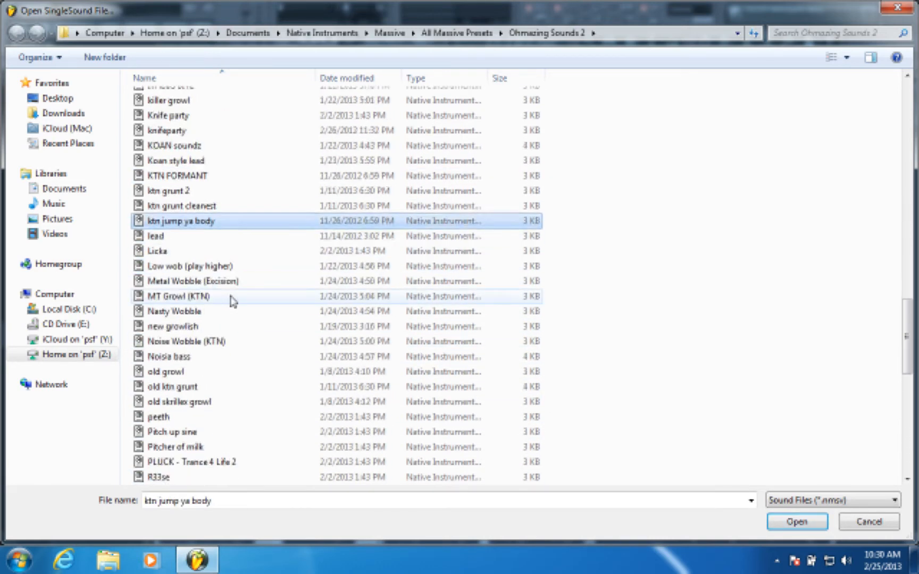
Load the Roar (Noisestorm) preset into Massive #6
click(214, 281)
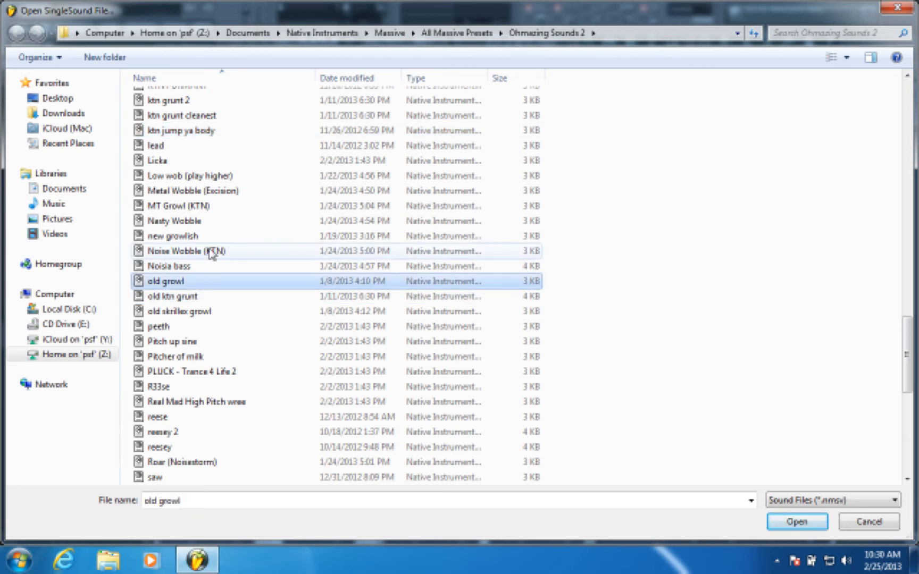
click(215, 250)
click(201, 345)
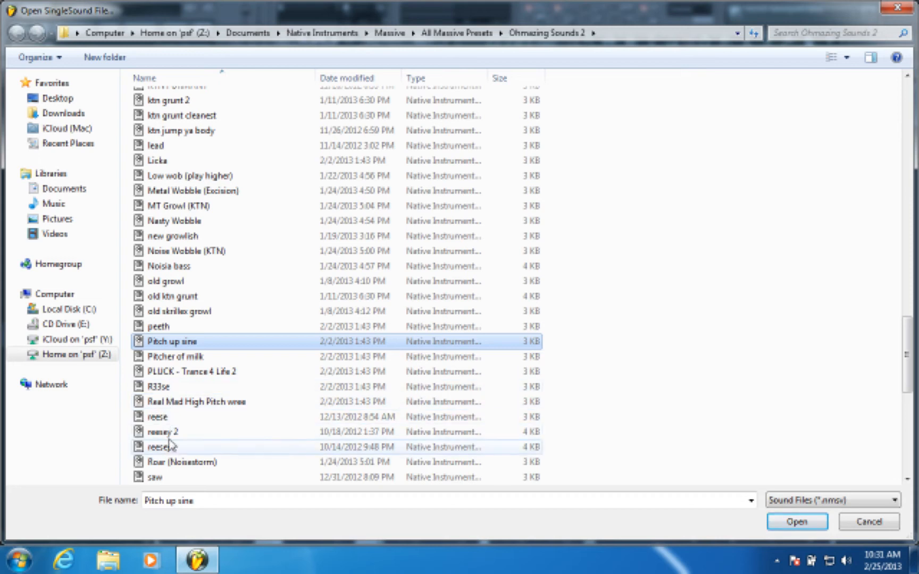
click(181, 462)
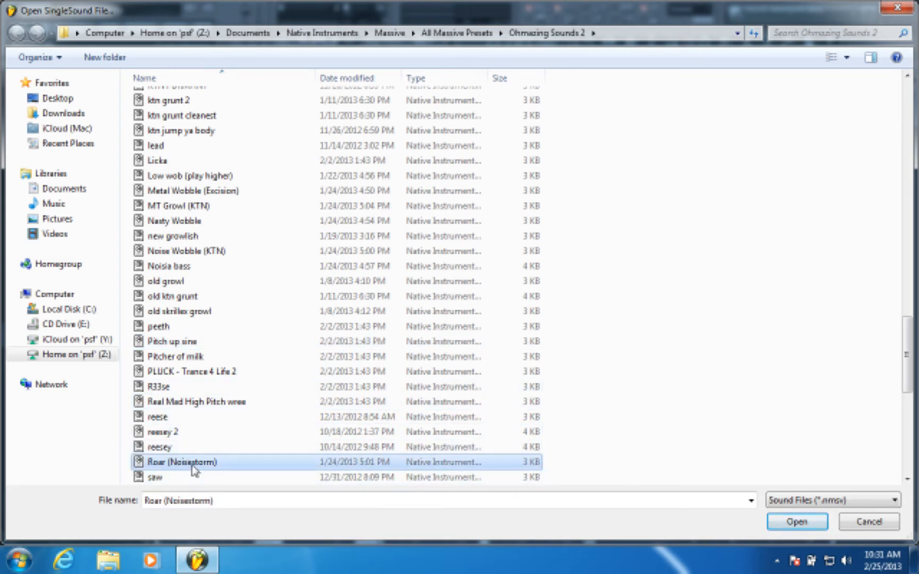
double_click(194, 468)
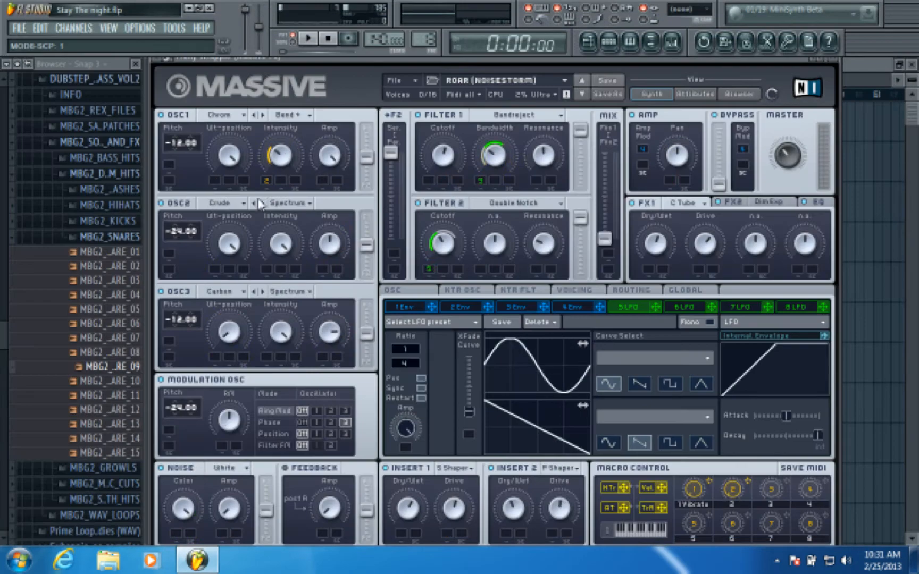
Preview the loaded preset from Massive #6's piano roll and lower the system volume
click(153, 62)
click(202, 70)
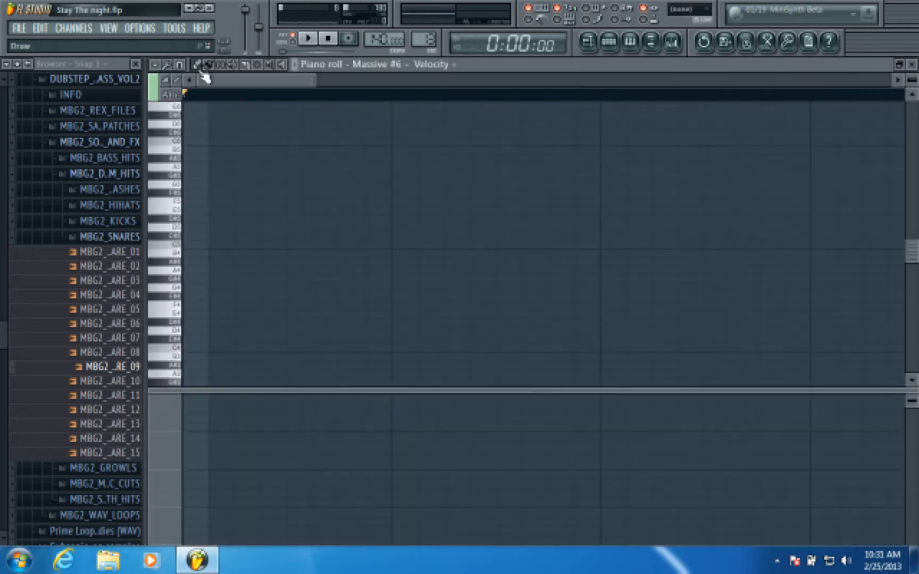
click(181, 246)
click(910, 64)
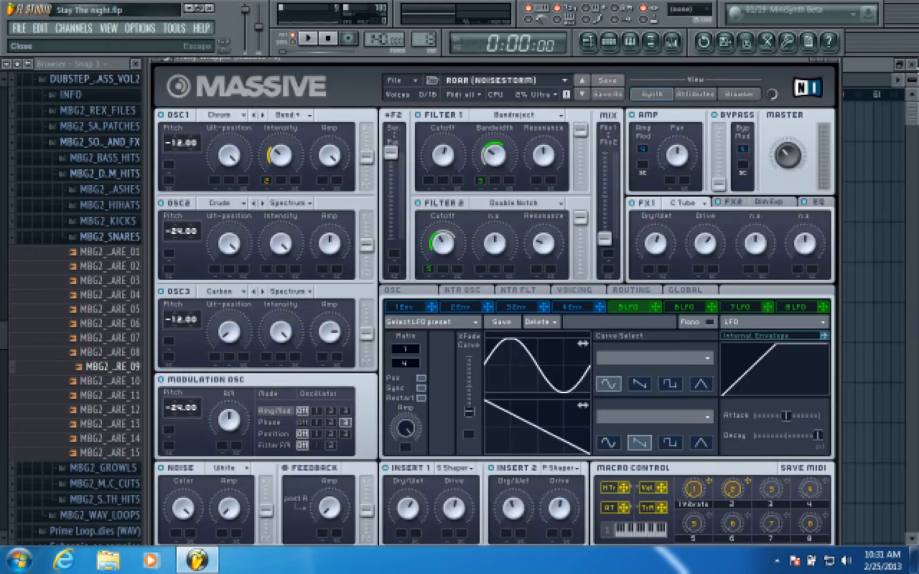
key(XF86AudioLowerVolume)
key(XF86AudioLowerVolume)
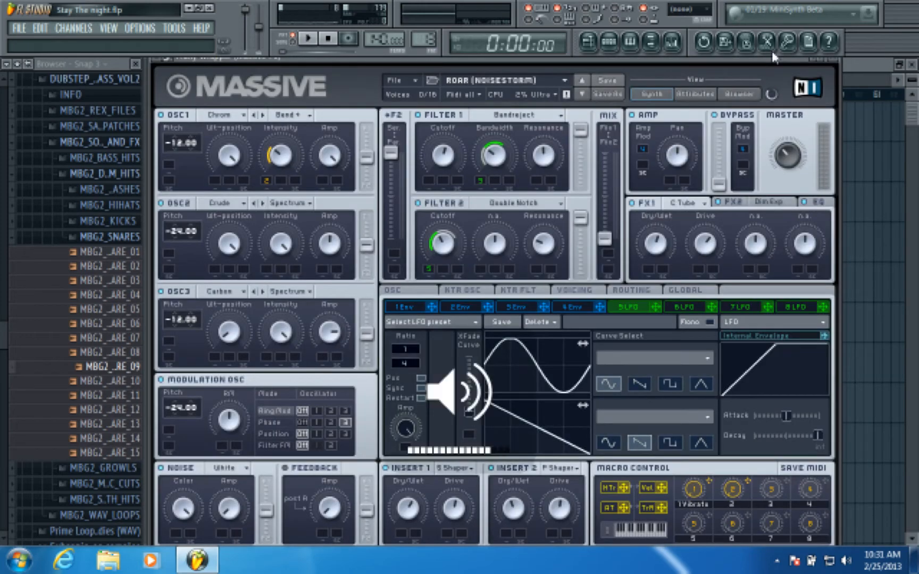
Audition the Roar (Noisestorm) preset at several pitches, including A3, on the piano roll keys, and return to Massive
click(159, 59)
click(161, 68)
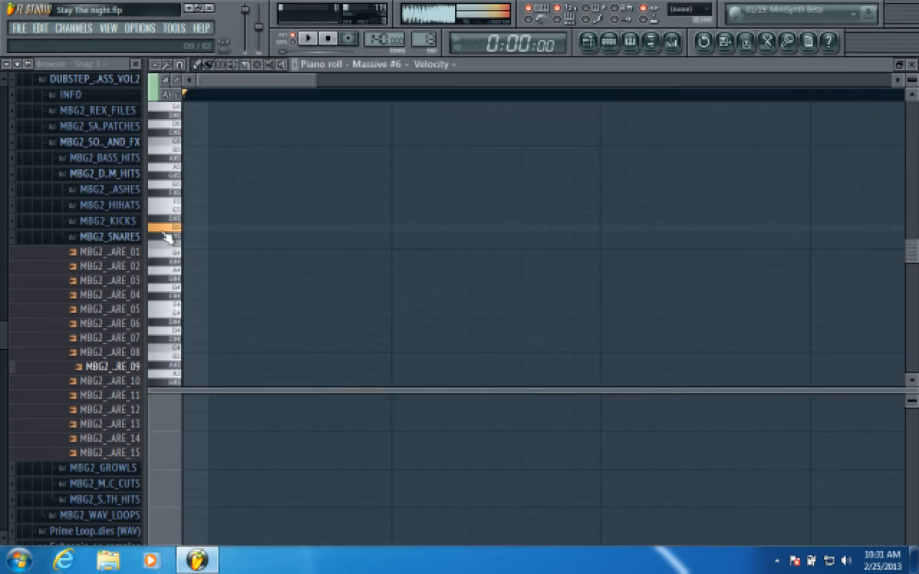
click(173, 376)
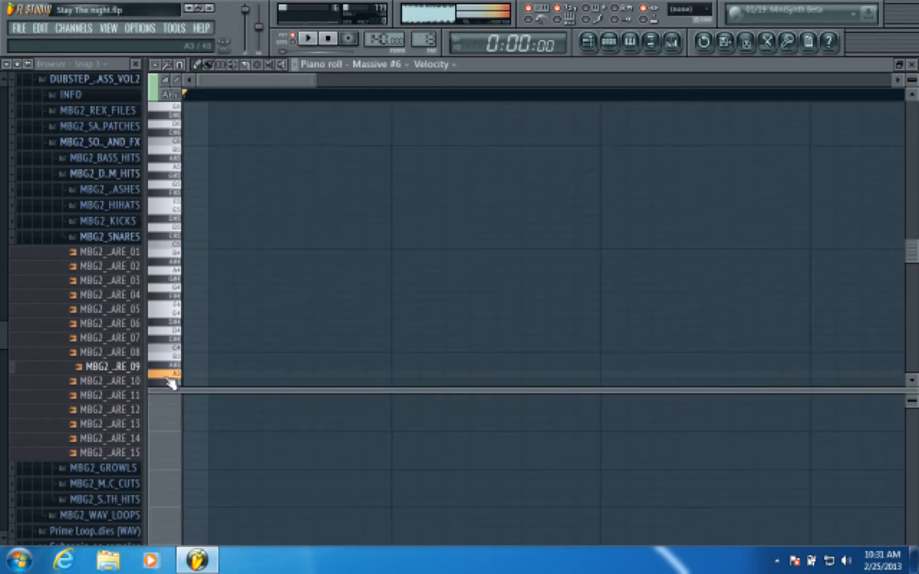
click(175, 333)
click(175, 333)
click(173, 294)
click(912, 65)
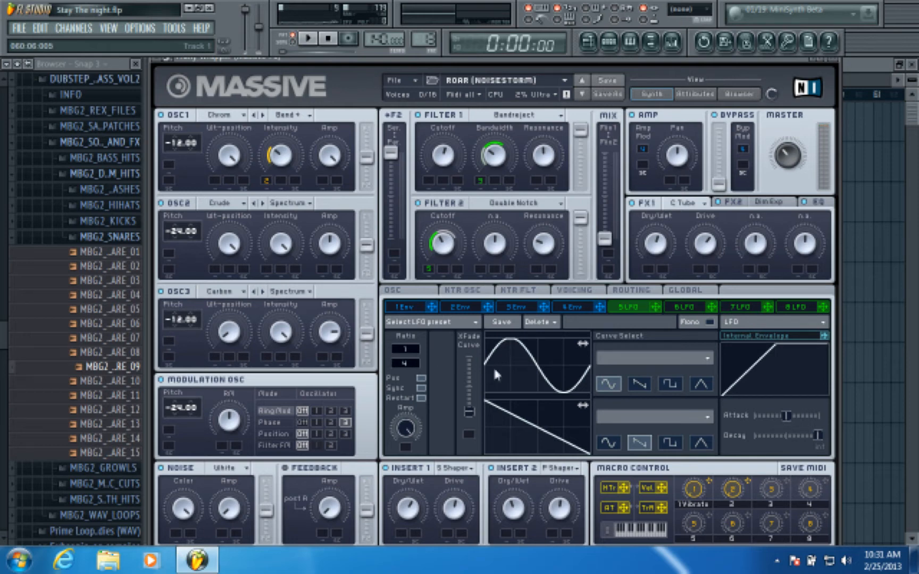
Set LFO 5's upper curve to a descending saw, and play a sustained C5 note in Massive #6's piano roll
click(638, 383)
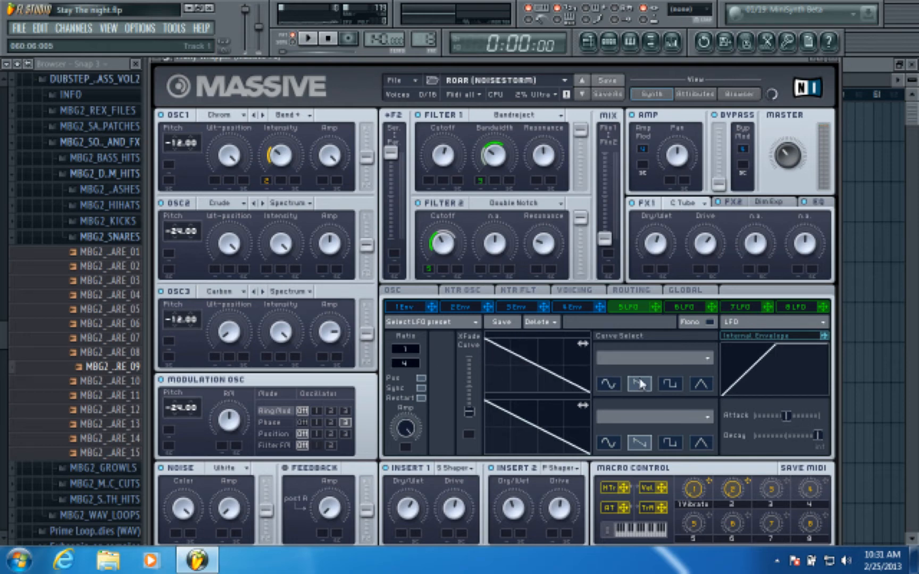
click(158, 58)
click(181, 72)
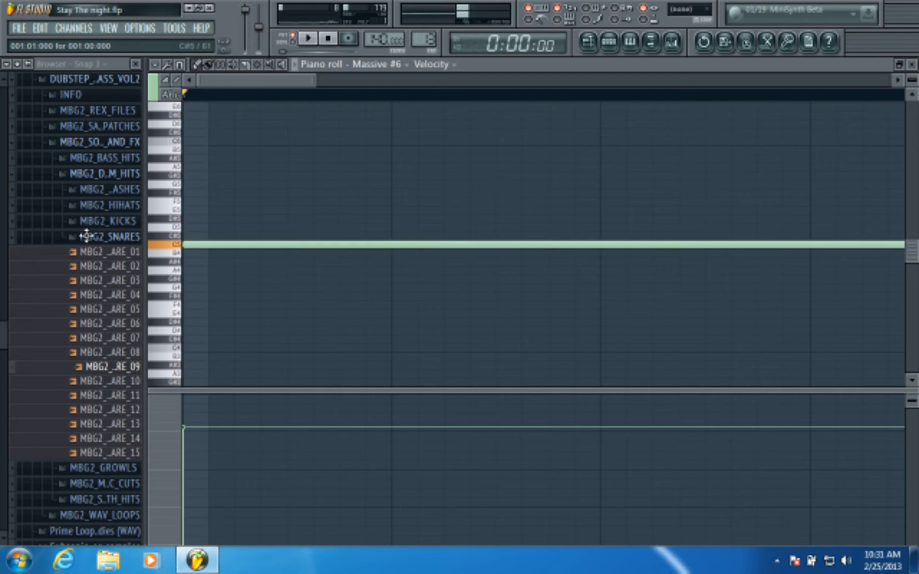
click(307, 38)
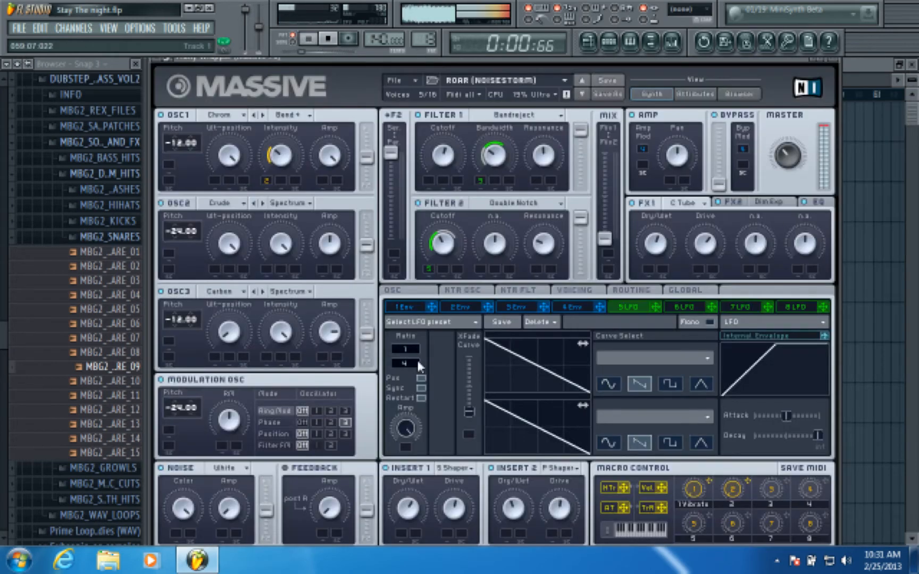
Set LFO 5's ratio denominator to 1 during playback, and stop the pattern
drag(418, 362, 410, 376)
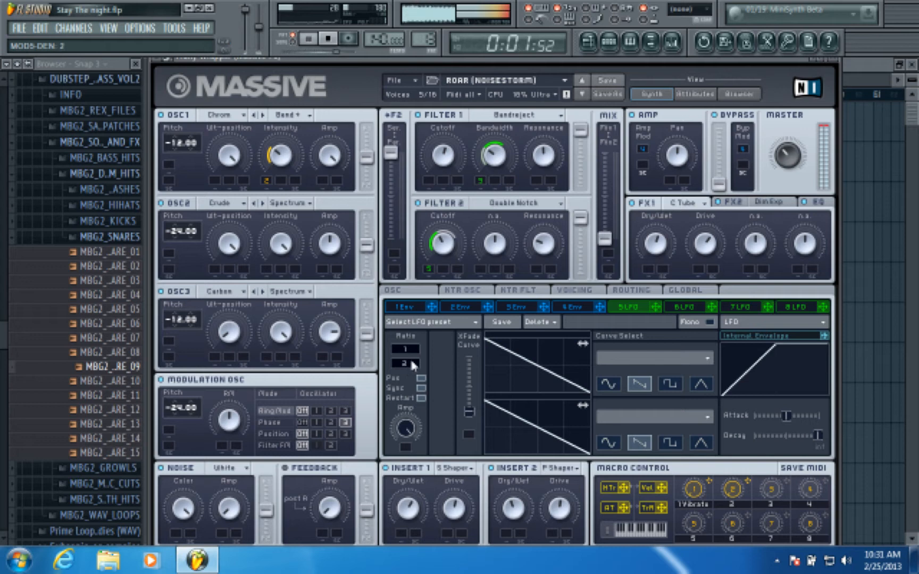
scroll(410, 363, down, 1)
click(329, 39)
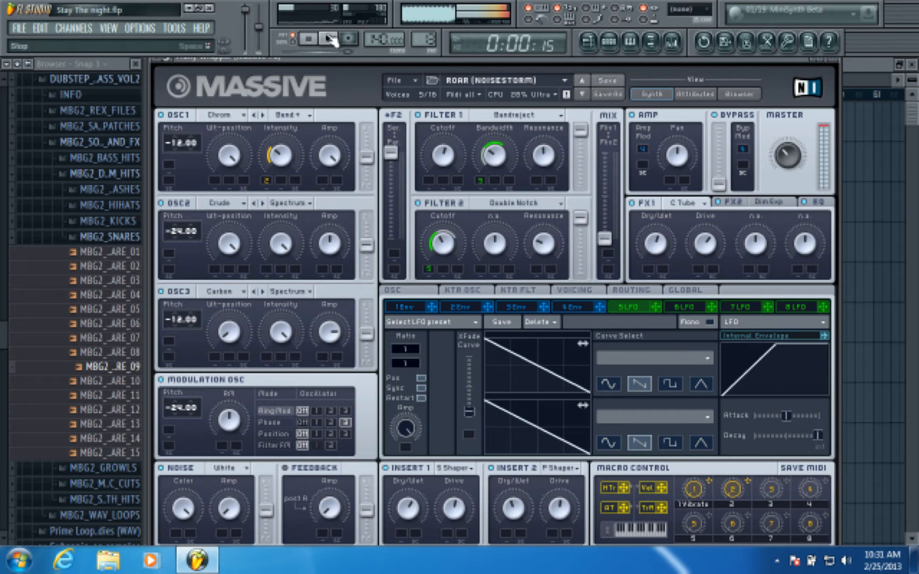
Mute LFO 5's modulation of the Filter 2 cutoff and play the pattern to hear it
right_click(434, 276)
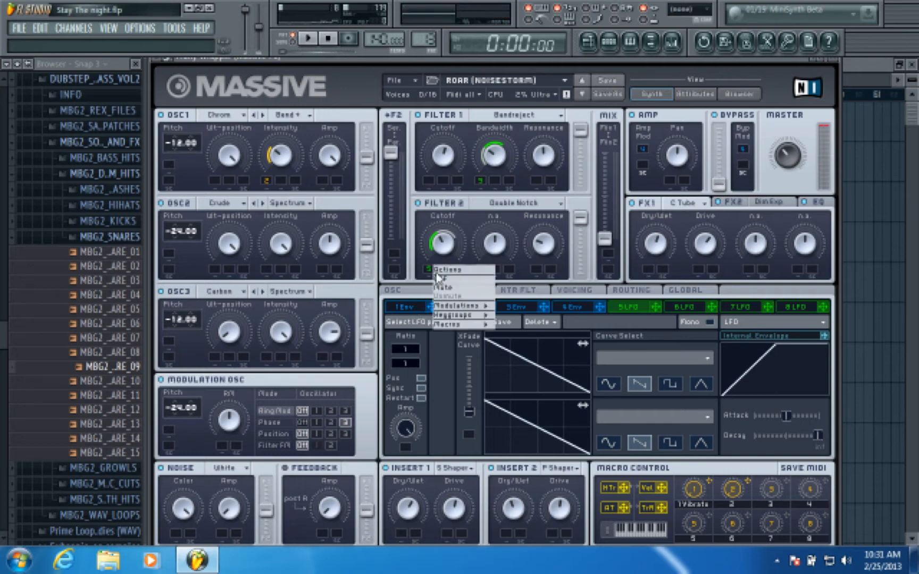
click(450, 298)
key(space)
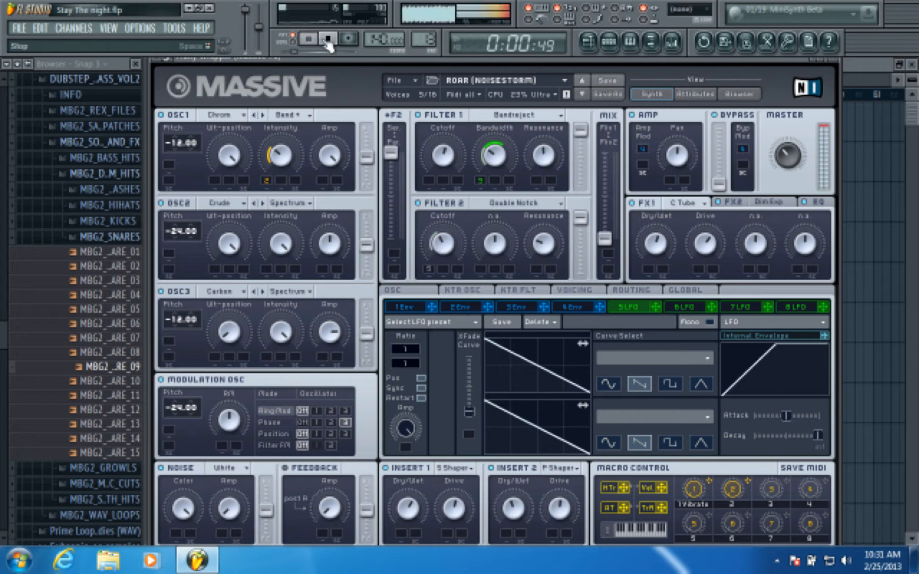
Restart the pattern and raise the Filter 2 cutoff to about 0.56 during playback
click(329, 41)
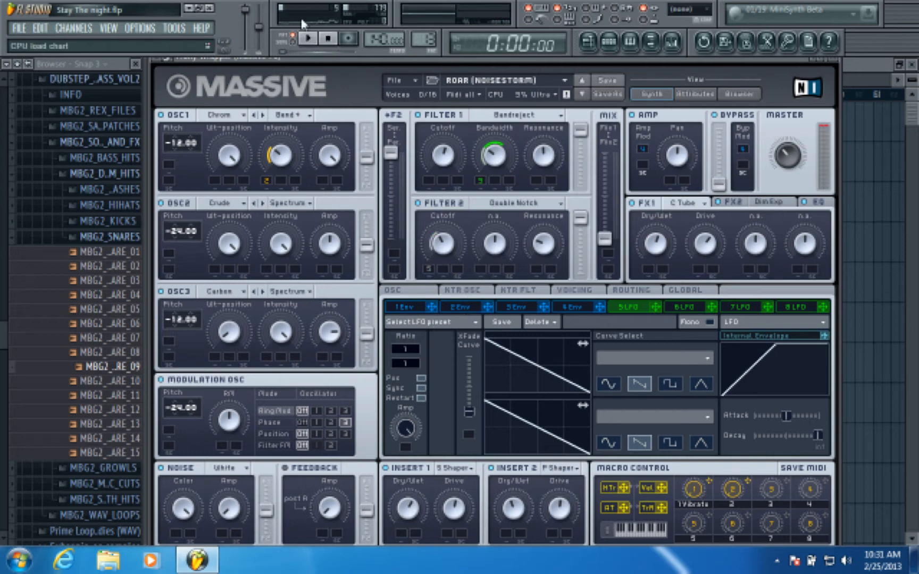
key(space)
key(space)
mouse_move(454, 239)
mouse_down()
mouse_move(456, 223)
mouse_move(453, 233)
mouse_up()
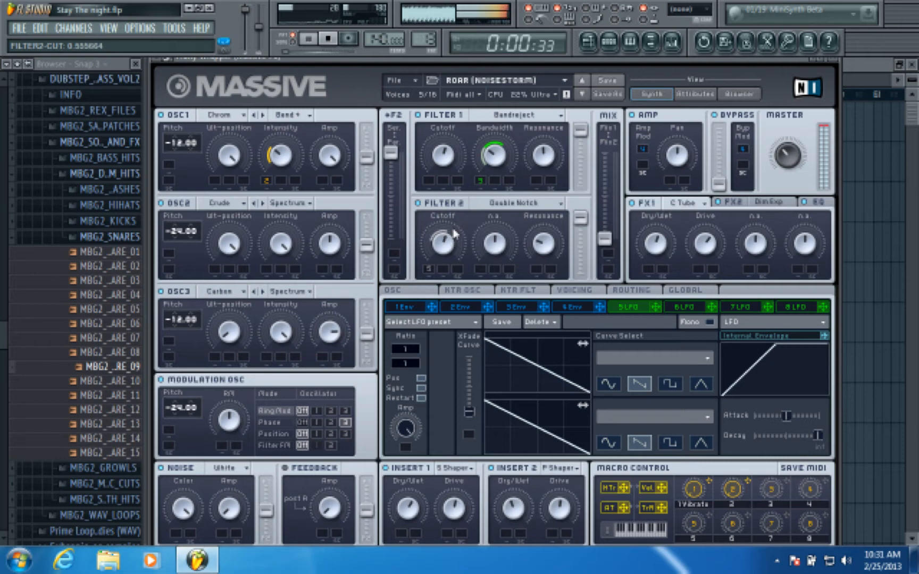
Mute the modulation of the Filter 1 bandwidth, raise the bandwidth to about 0.46 during playback, and stop the pattern
right_click(477, 179)
click(491, 201)
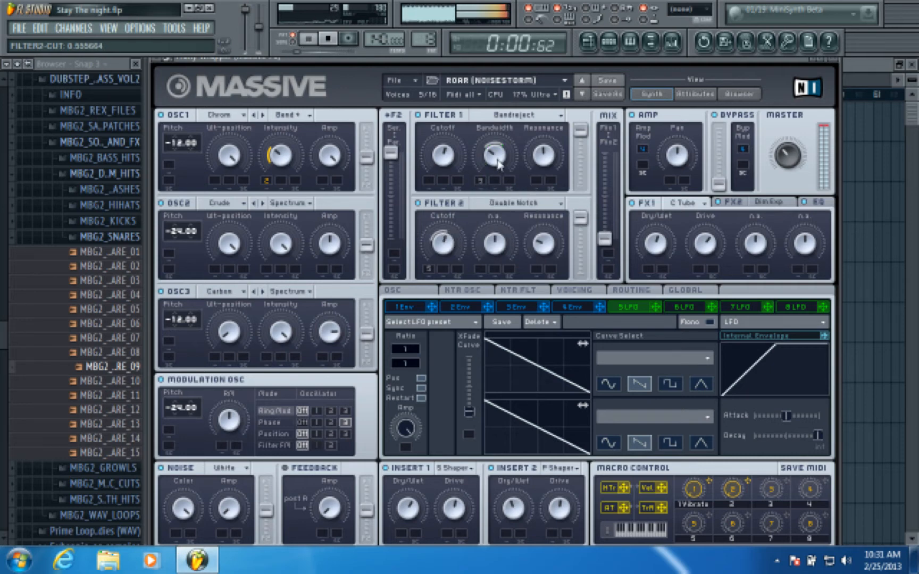
drag(499, 165, 499, 154)
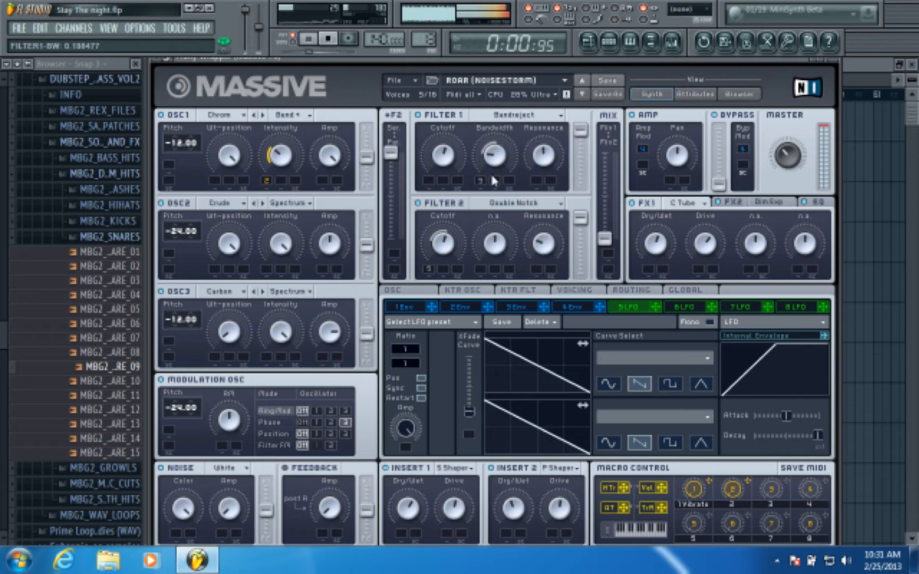
key(space)
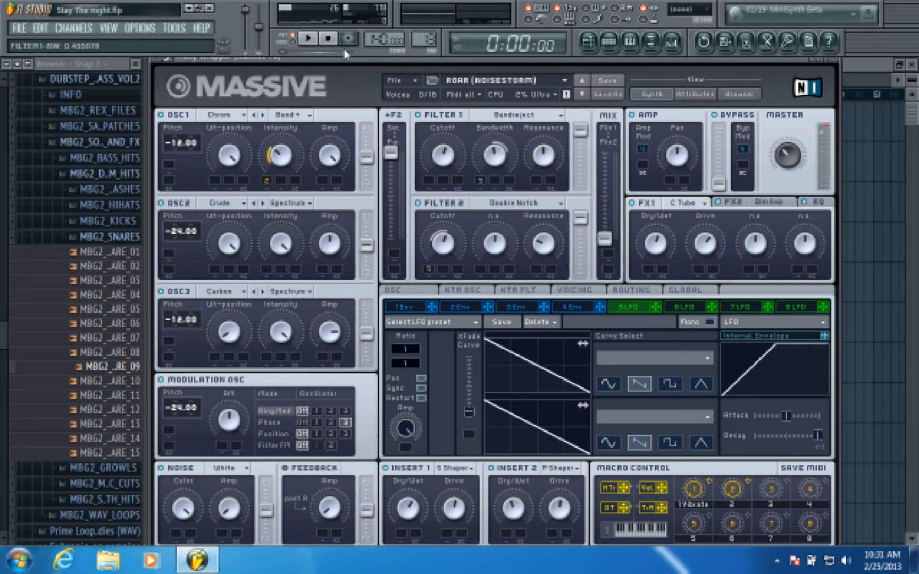
Play the pattern while sweeping the Filter 1 bandwidth and the Filter 2 cutoff, and stop playback
click(308, 38)
drag(484, 153, 505, 178)
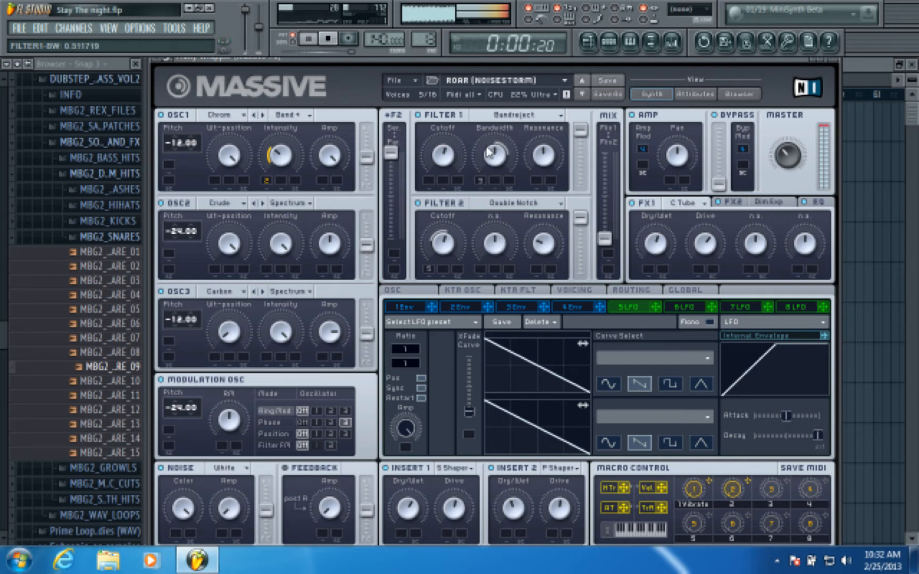
drag(440, 241, 440, 291)
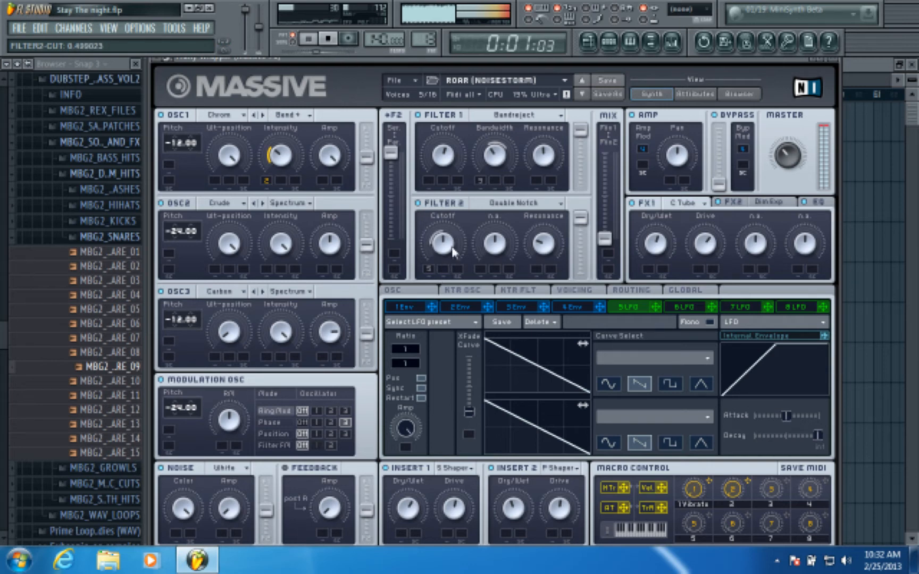
drag(450, 285, 451, 251)
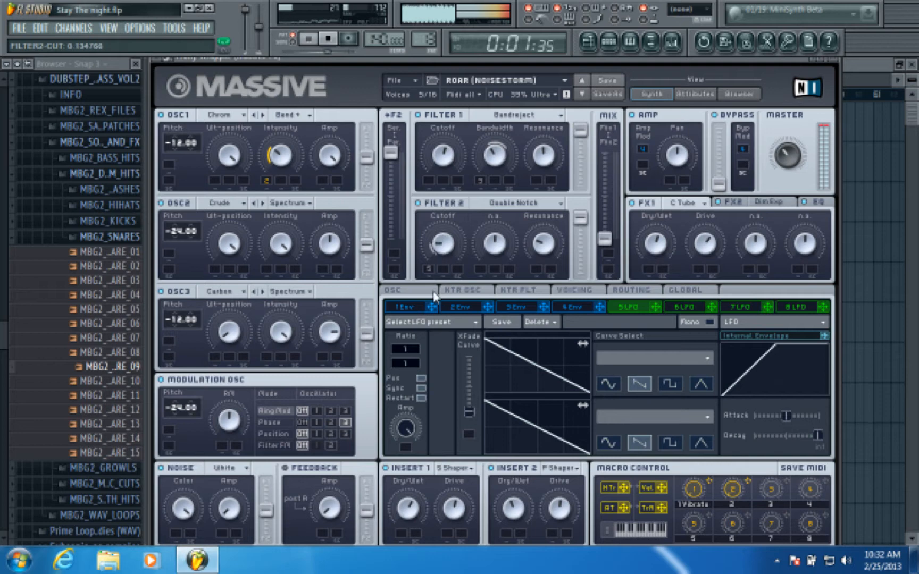
drag(434, 295, 441, 247)
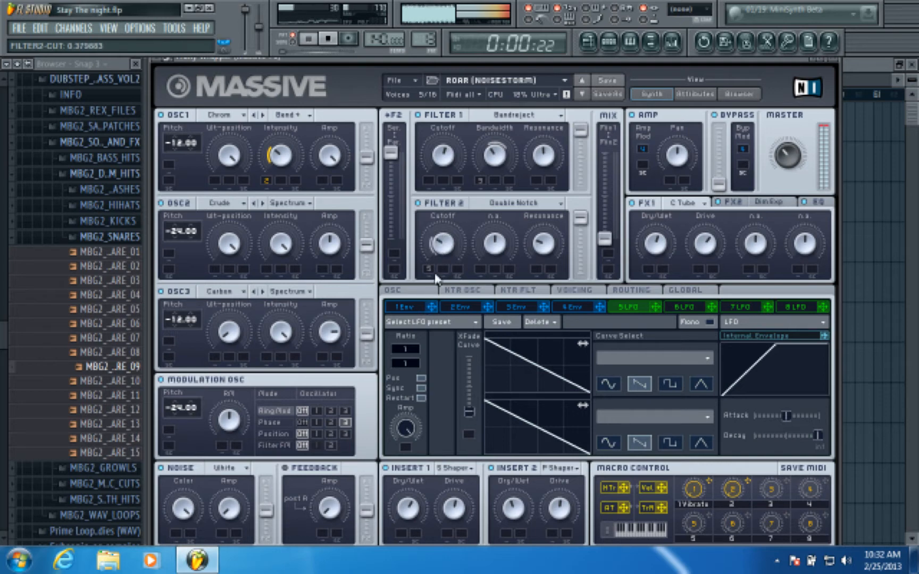
click(328, 39)
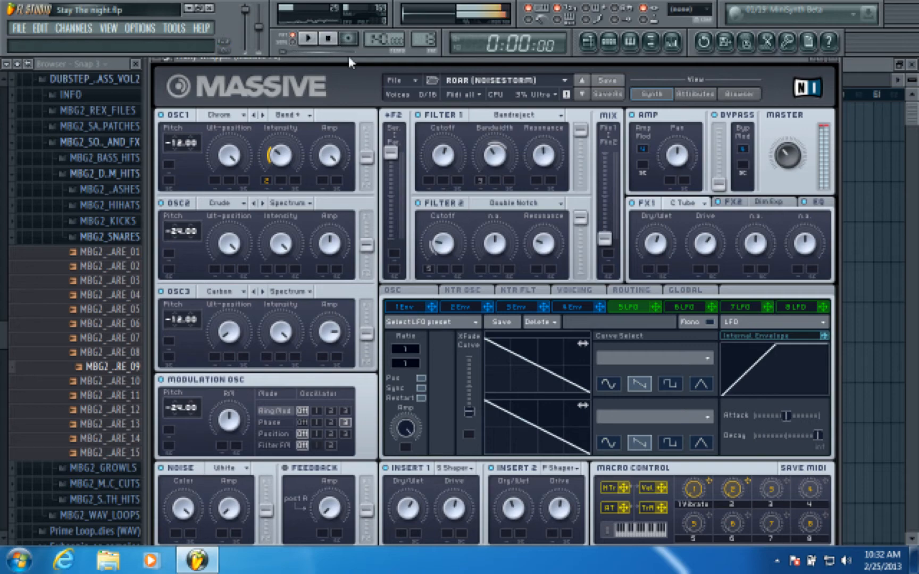
Load the growl full 2 preset from the Ohmazing Sounds 2 folder and audition it with the pattern
click(406, 81)
click(417, 90)
scroll(312, 205, down, 12)
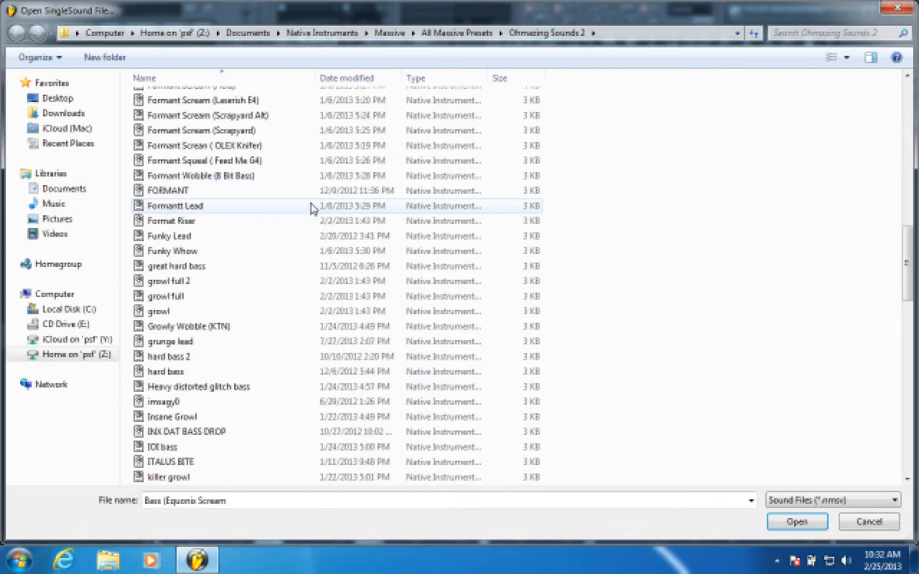
click(306, 222)
double_click(203, 177)
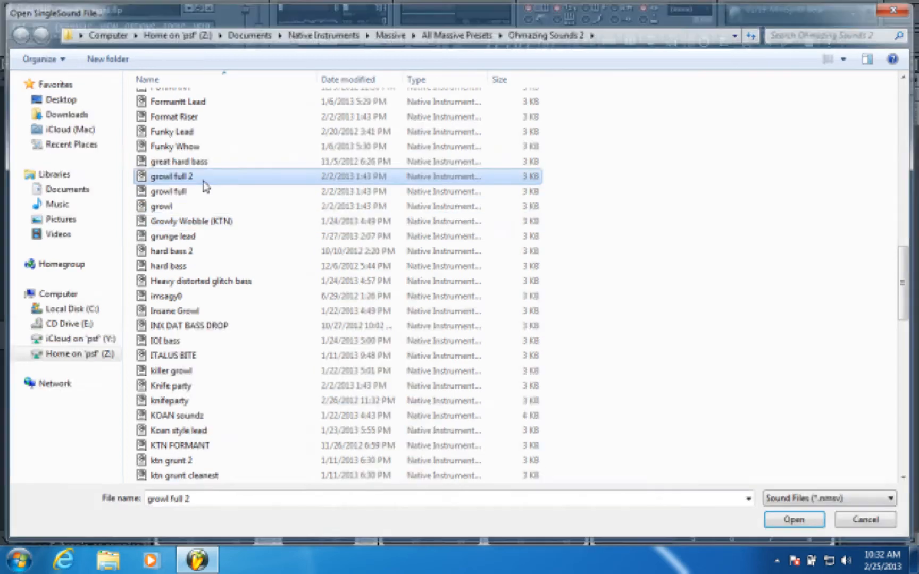
click(308, 38)
click(328, 38)
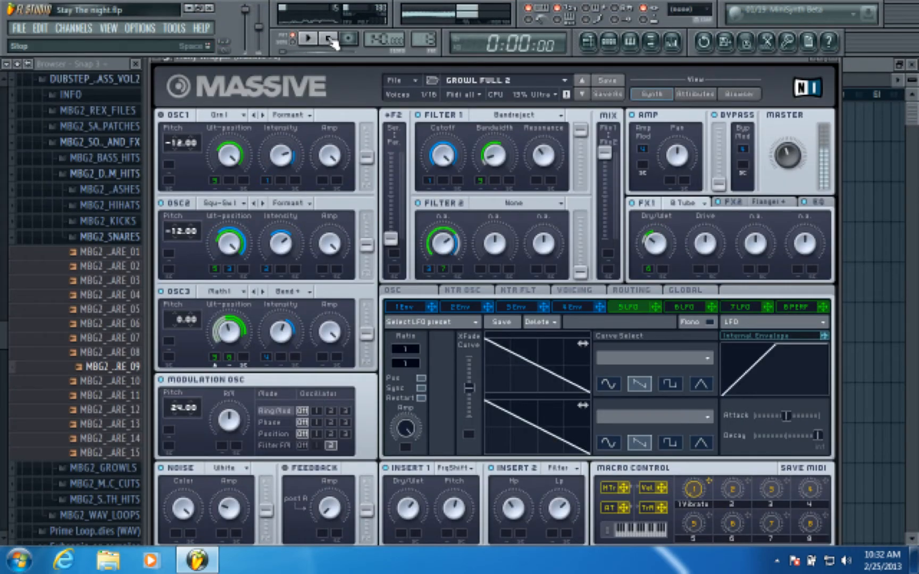
Lower the sustained C5 note to C4 in Massive #6's piano roll, audition it, and return to Massive
click(158, 59)
click(234, 159)
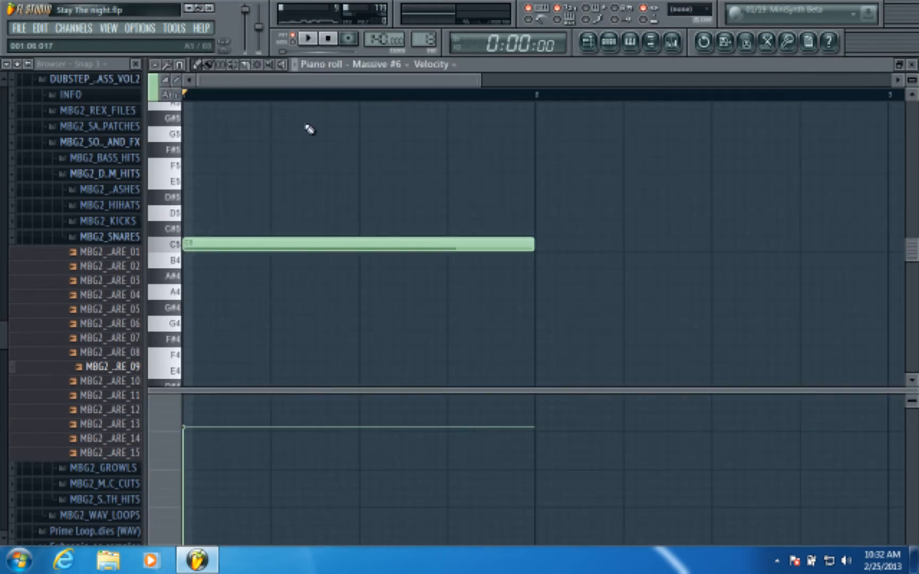
drag(255, 250, 141, 154)
click(308, 38)
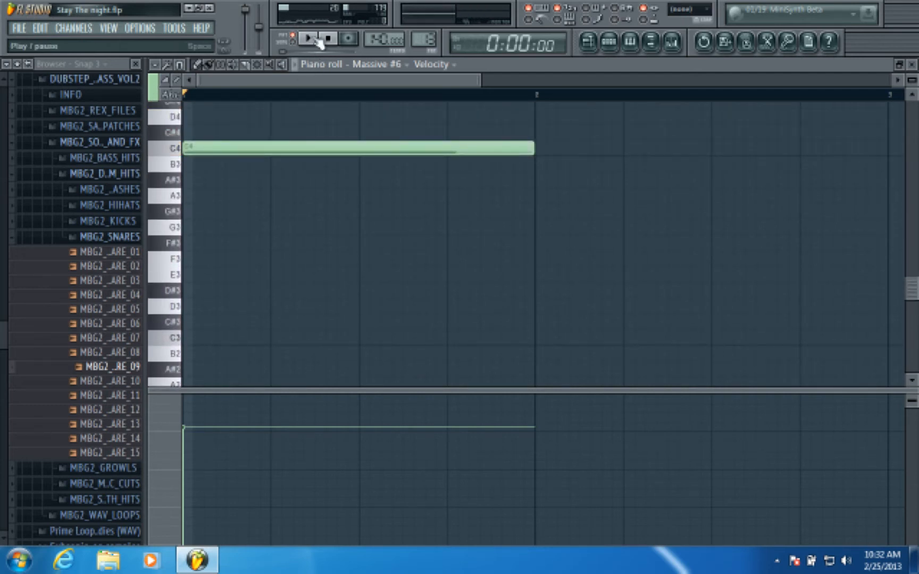
click(329, 39)
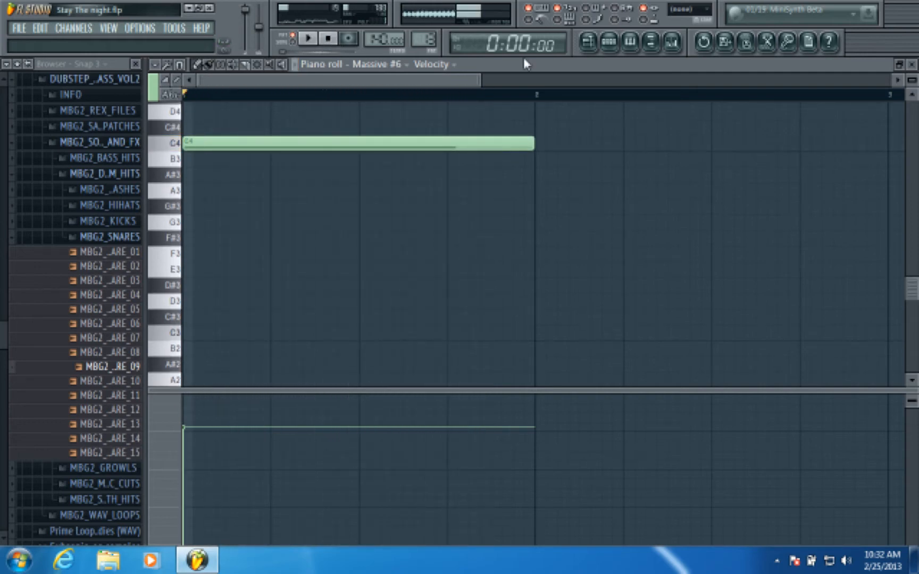
click(911, 64)
Load the Bass (KTN Again) preset from the Ohmazing Sounds 2 folder and audition it with the pattern
click(398, 75)
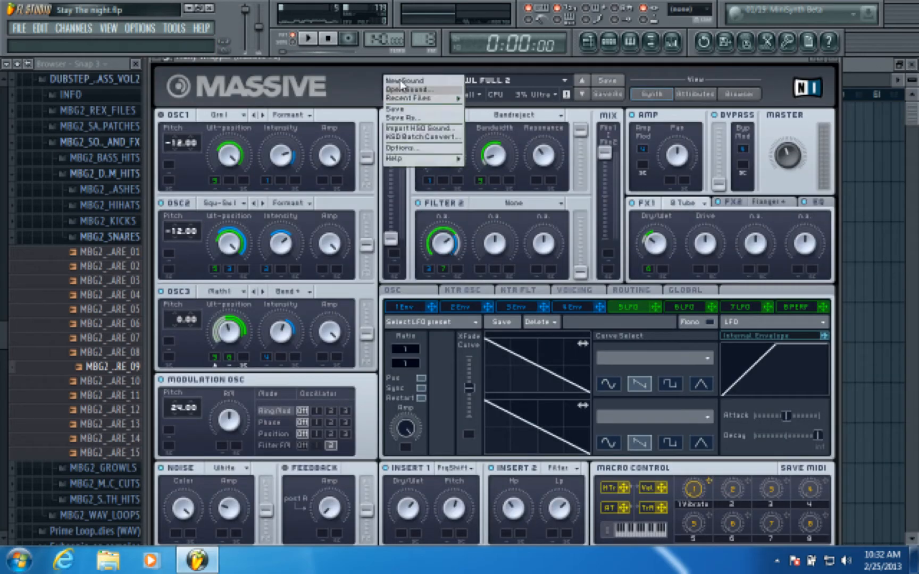
click(404, 87)
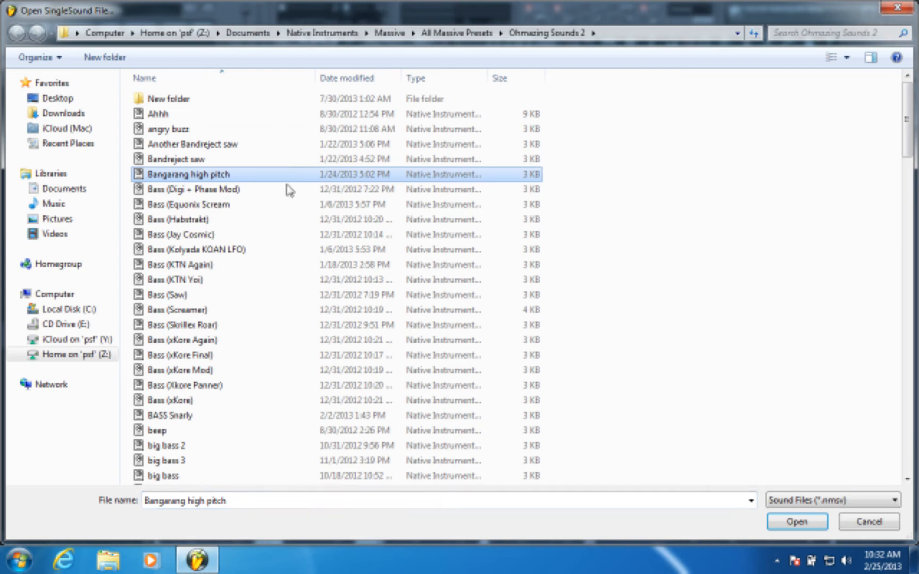
click(250, 282)
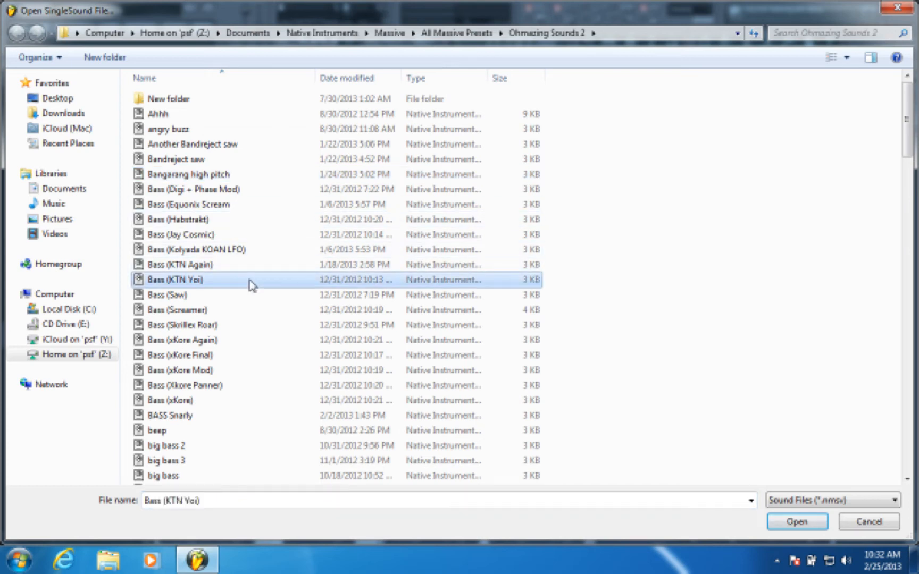
double_click(210, 264)
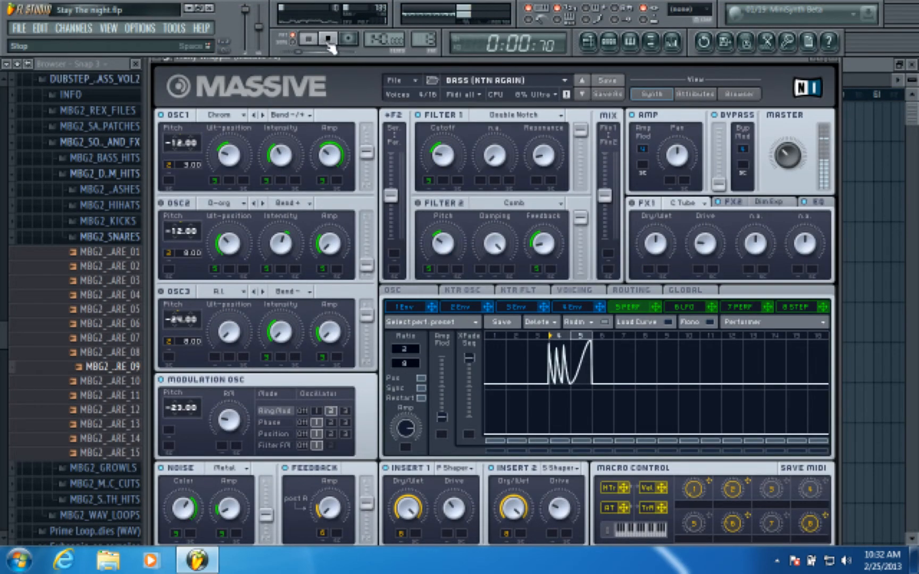
click(328, 42)
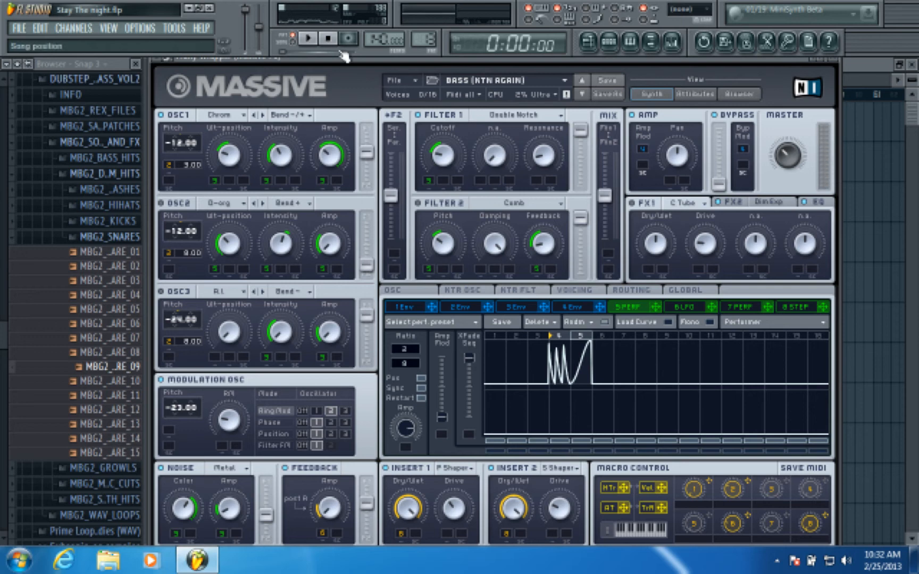
click(307, 38)
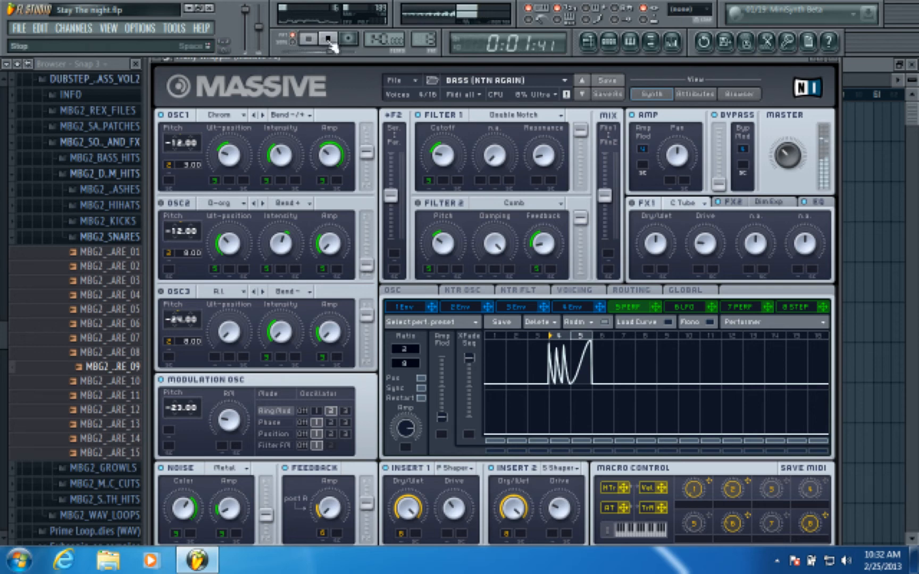
click(329, 41)
Move the sustained C4 note back up to C5 in Massive #6's piano roll and return to Massive
click(168, 60)
click(194, 66)
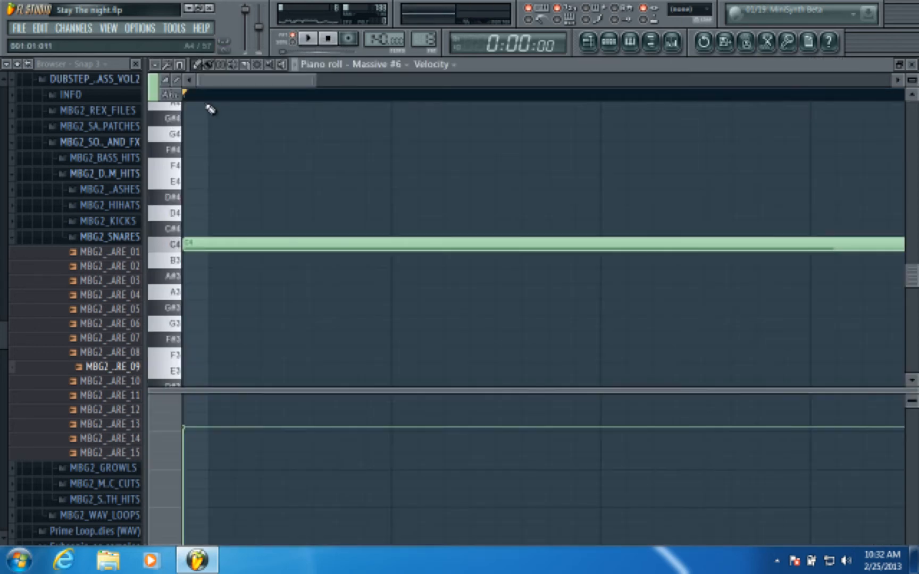
drag(223, 259, 142, 222)
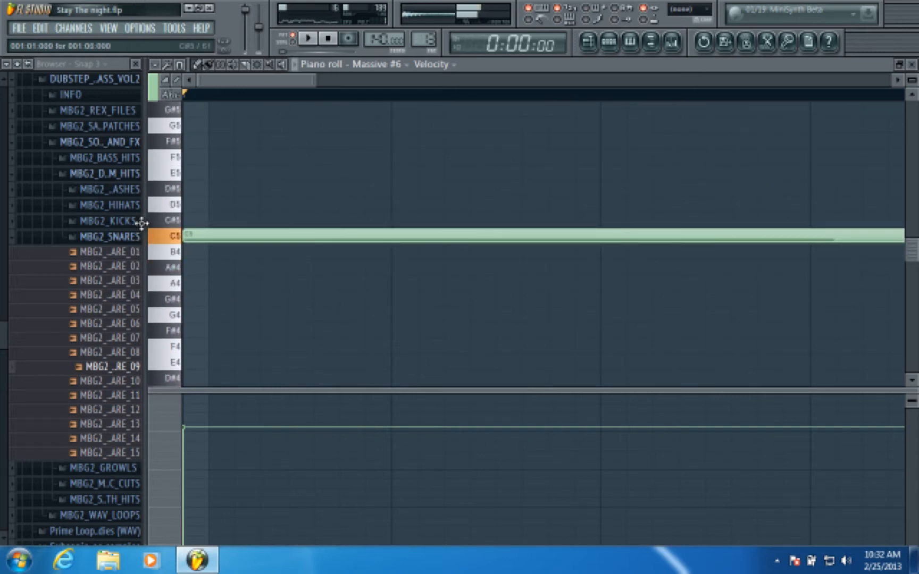
click(911, 64)
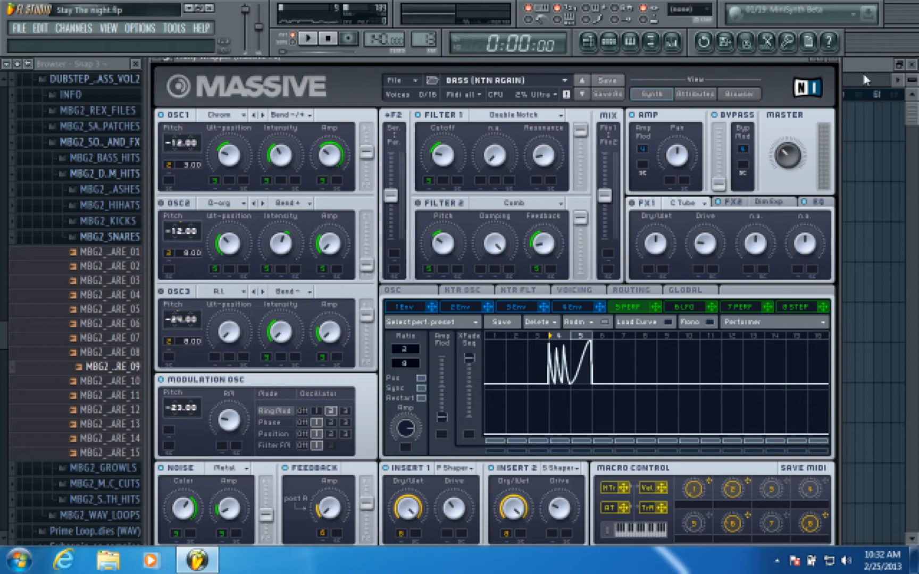
Load the BASS Snarly preset from the Ohmazing Sounds 2 folder and audition it with the pattern
click(401, 84)
click(409, 89)
click(408, 188)
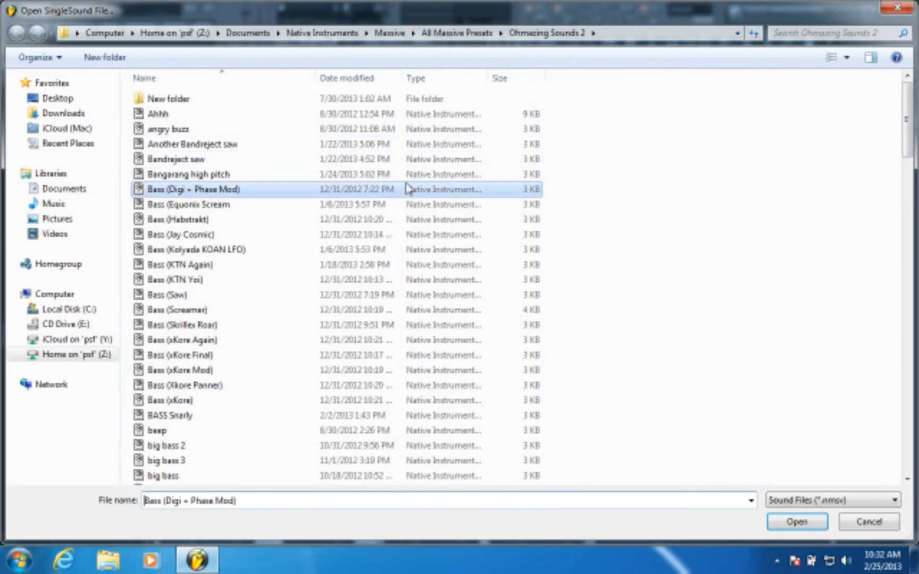
scroll(406, 189, down, 5)
click(256, 192)
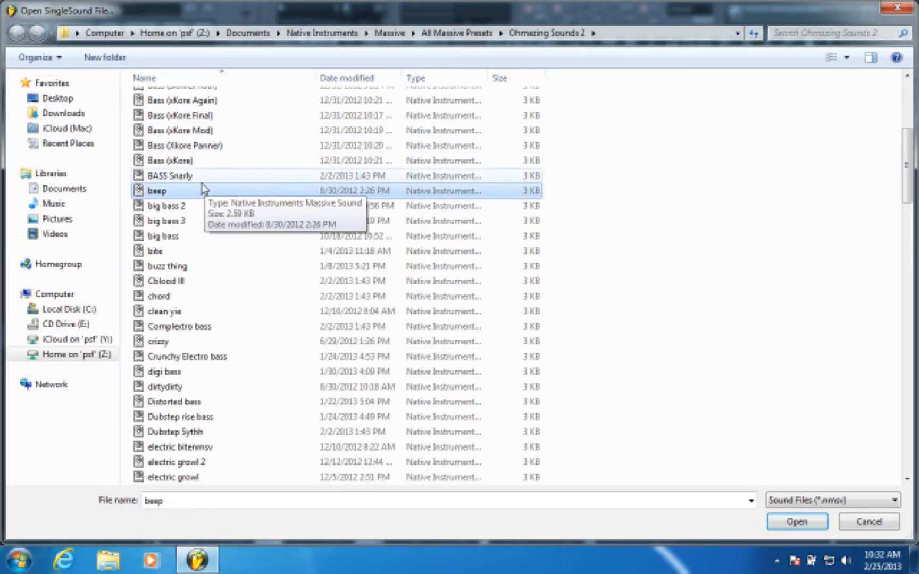
key(Up)
key(Return)
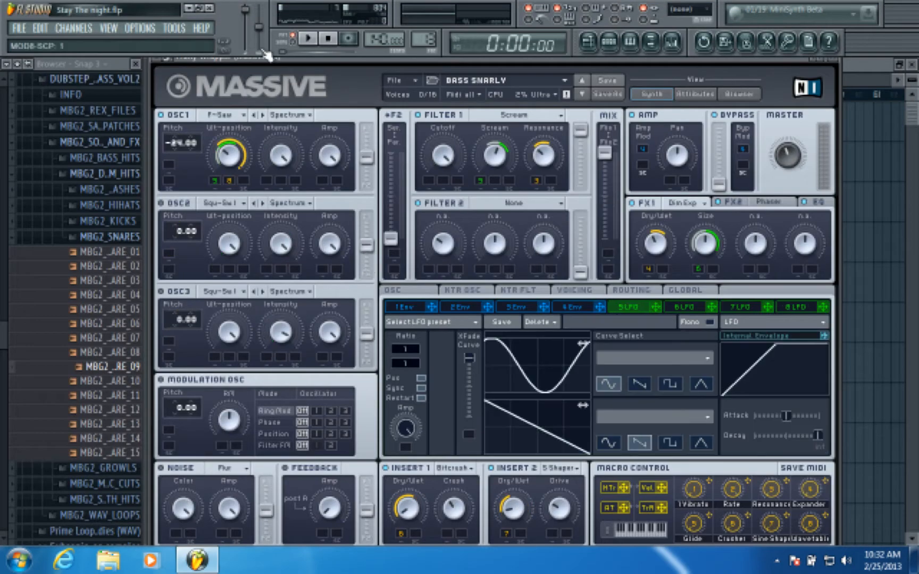
click(307, 39)
click(328, 39)
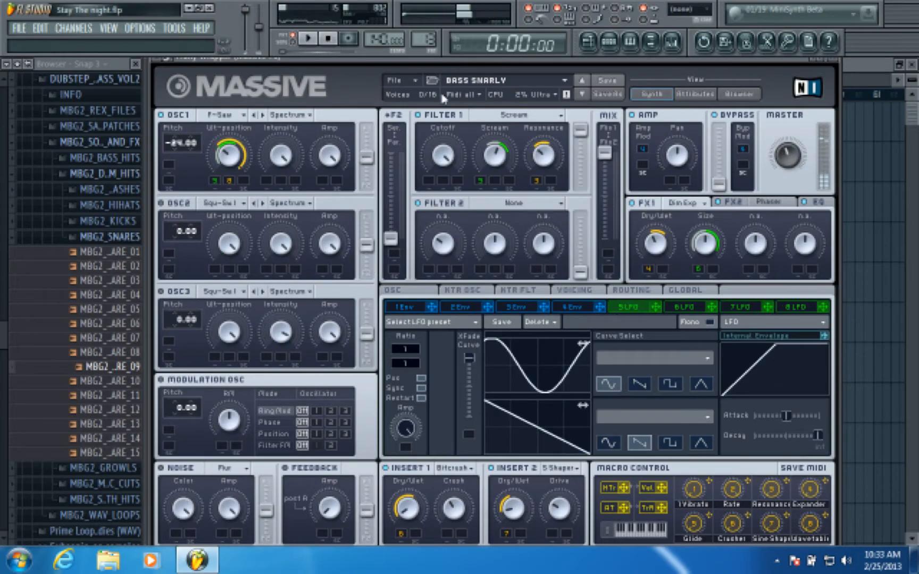
Load the Formant Wobble (8 Bit Bass) preset from the Ohmazing Sounds 2 folder
click(396, 80)
click(410, 91)
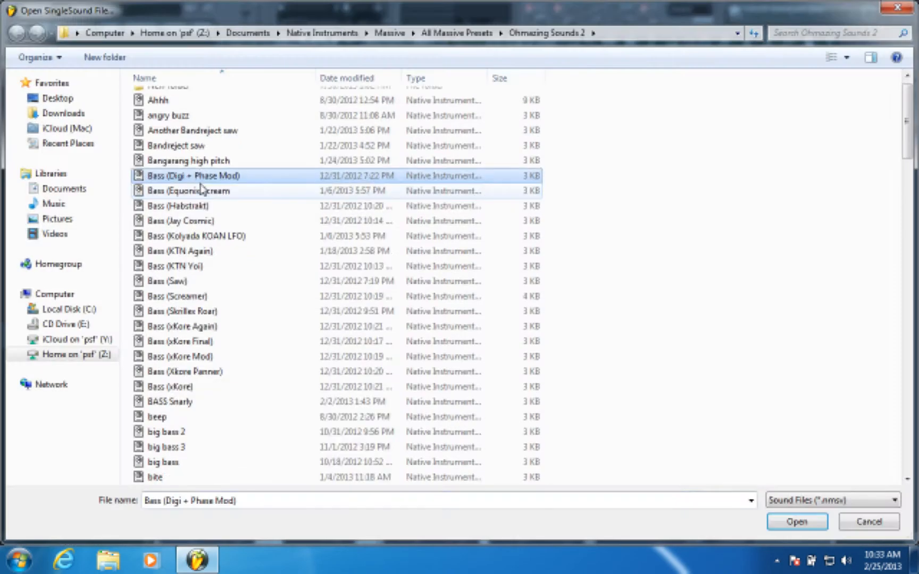
scroll(201, 189, down, 15)
scroll(201, 189, down, 1)
click(246, 220)
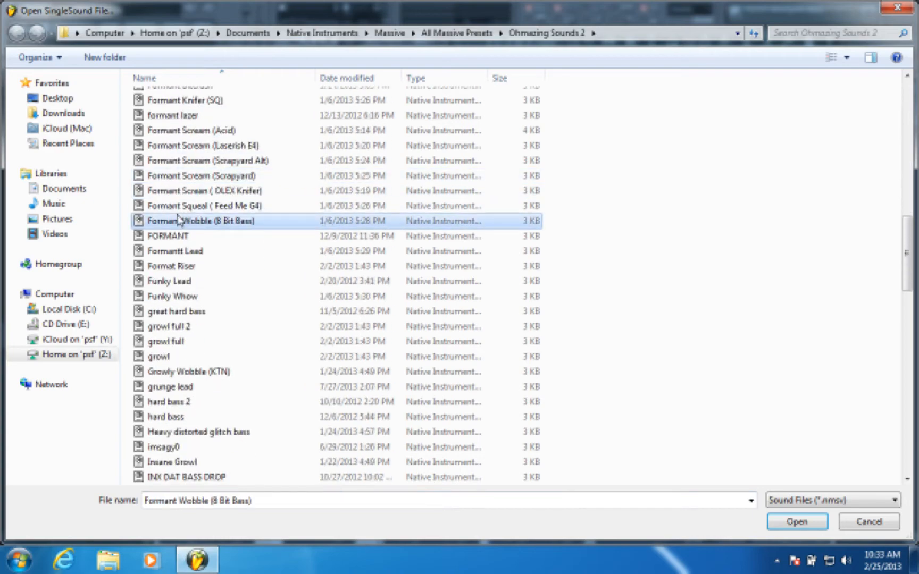
double_click(236, 222)
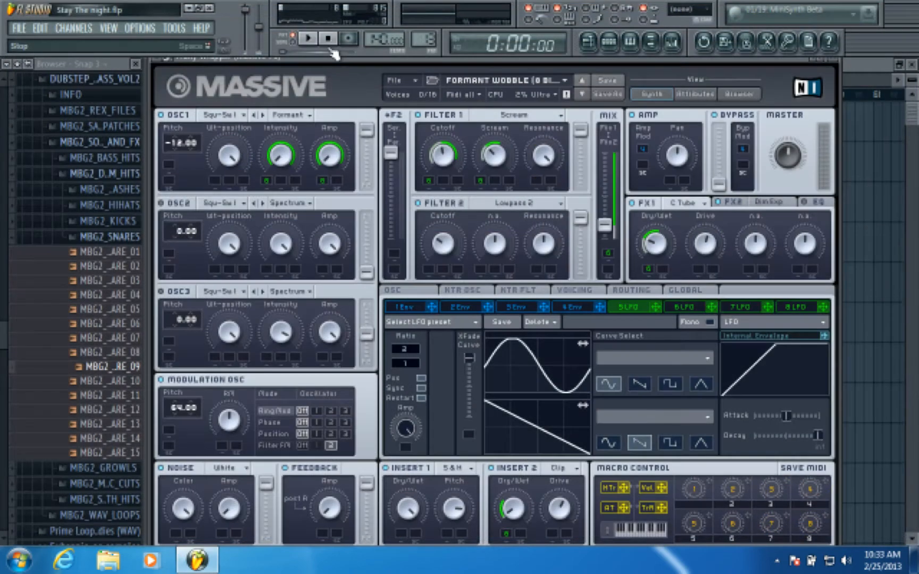
Load the killer growl preset from the Ohmazing Sounds 2 folder into Massive #6 and return to the playlist
click(396, 80)
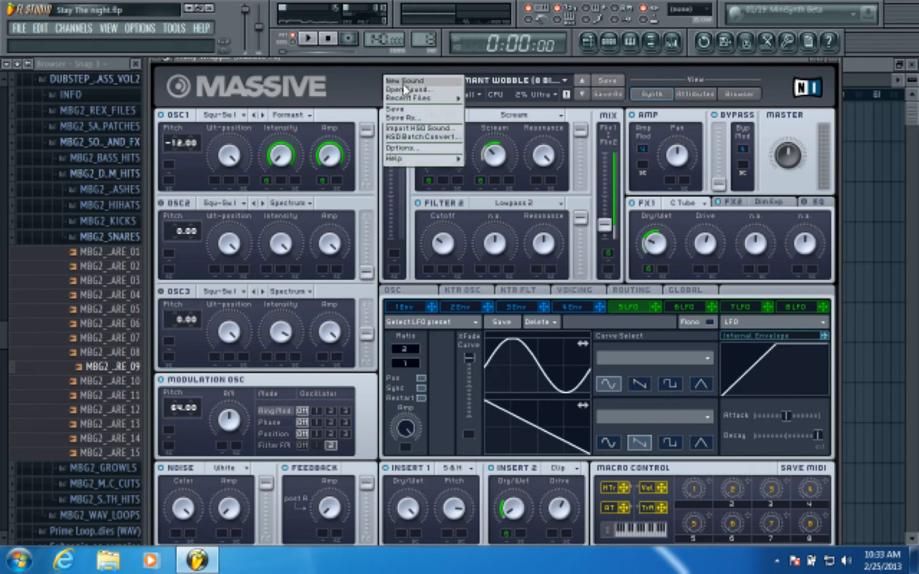
click(402, 93)
click(343, 177)
scroll(342, 180, down, 4)
click(175, 340)
scroll(176, 319, down, 15)
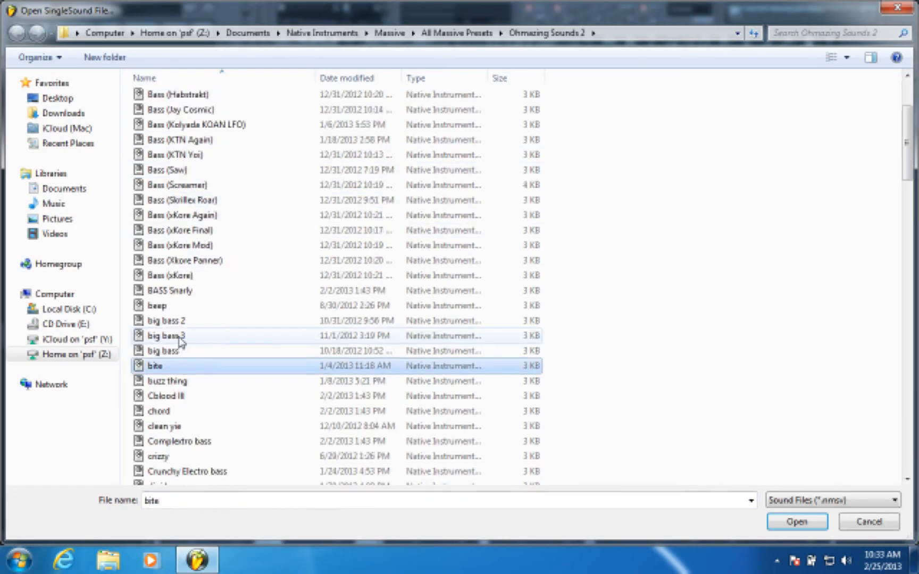
scroll(197, 282, up, 5)
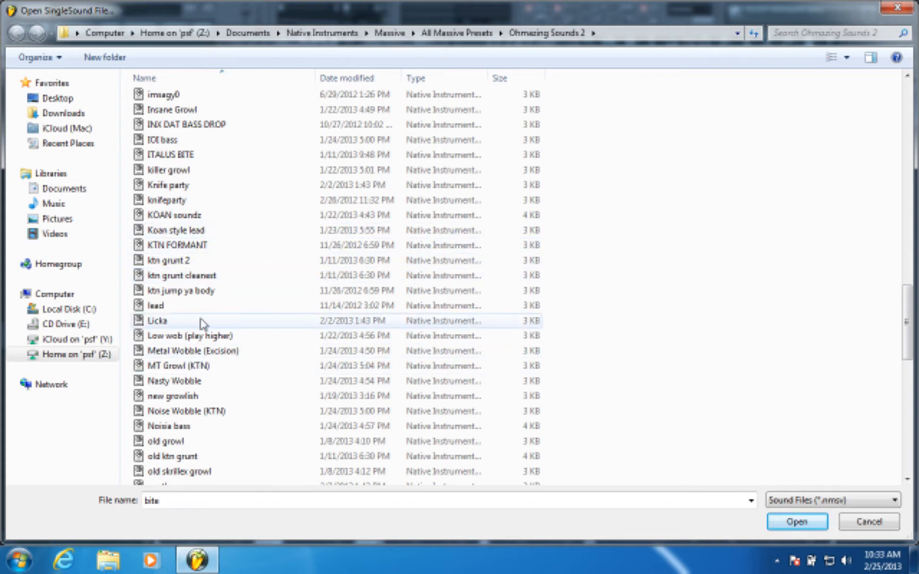
click(182, 187)
double_click(205, 170)
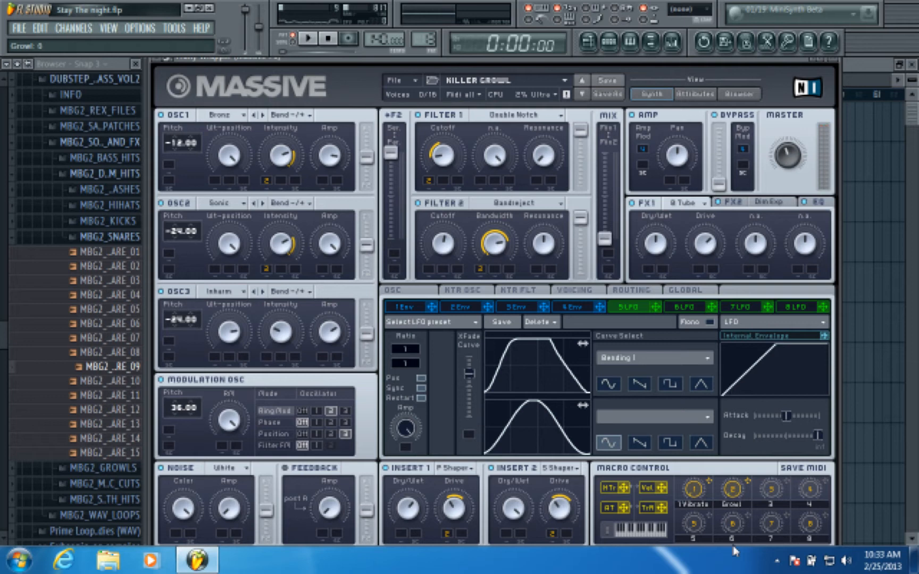
click(848, 64)
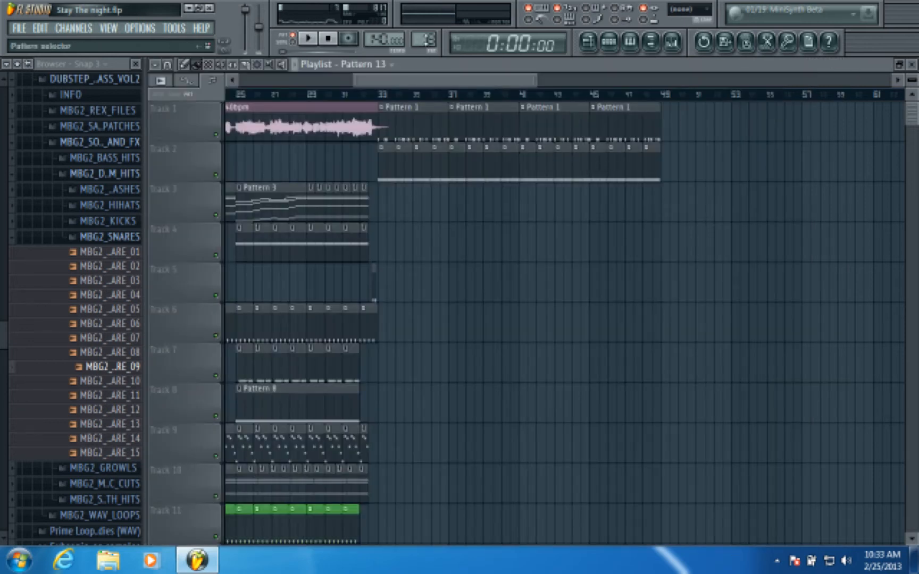
Play the arrangement from bar 31 to audition the lead-in to the drop, and stop playback
scroll(427, 242, down, 5)
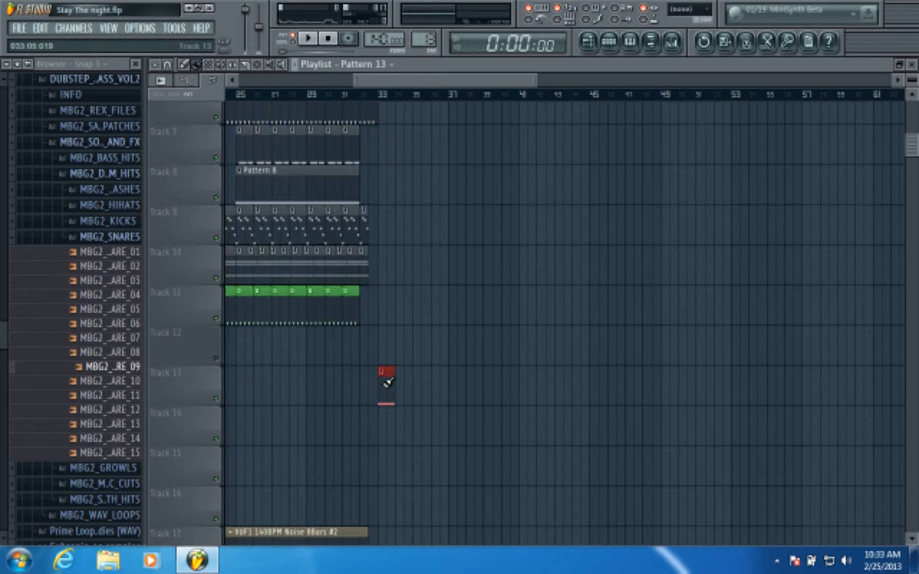
click(344, 96)
click(306, 37)
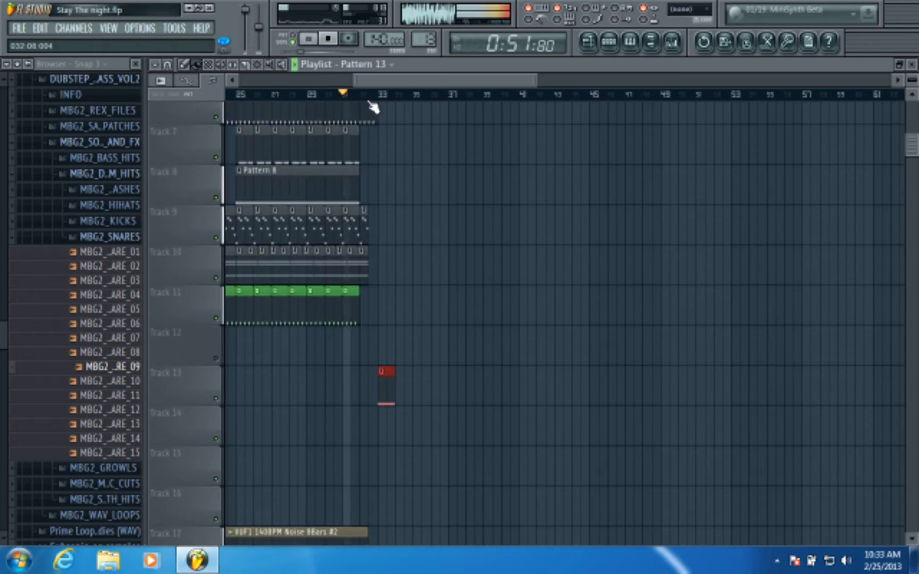
scroll(374, 107, up, 4)
scroll(392, 145, up, 6)
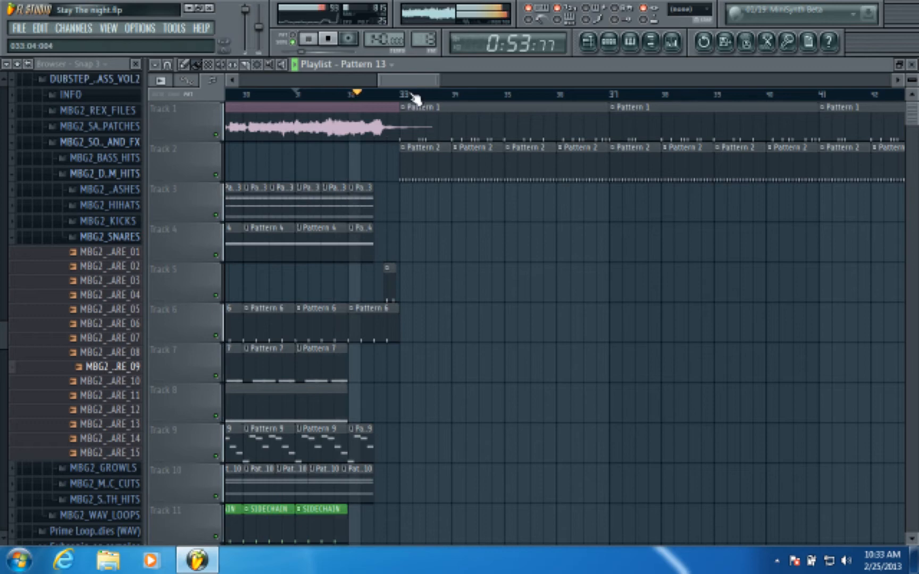
scroll(407, 95, up, 2)
click(329, 39)
Open Pattern 13 in Massive #6's piano roll, audition keys below C5 and return to the playlist
scroll(442, 190, down, 5)
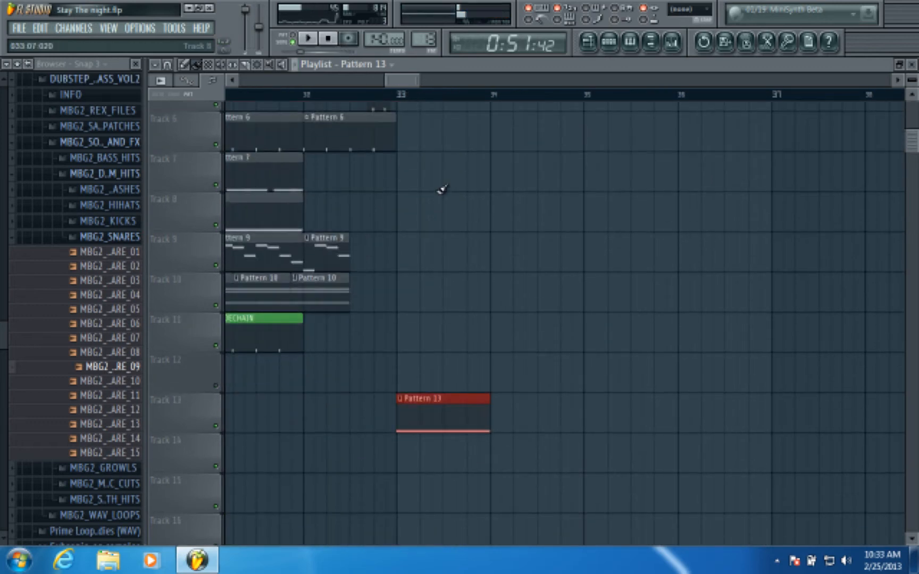
double_click(436, 424)
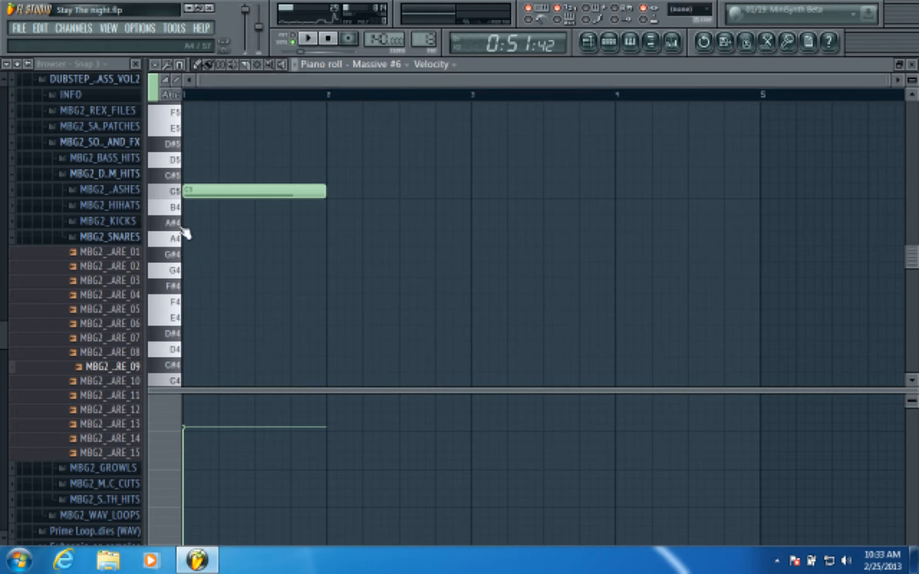
drag(185, 233, 177, 294)
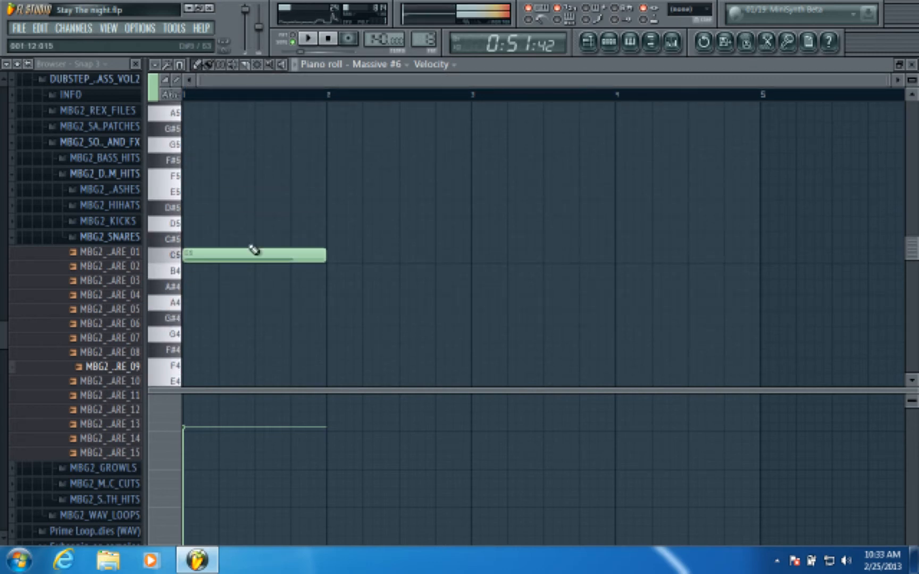
click(587, 42)
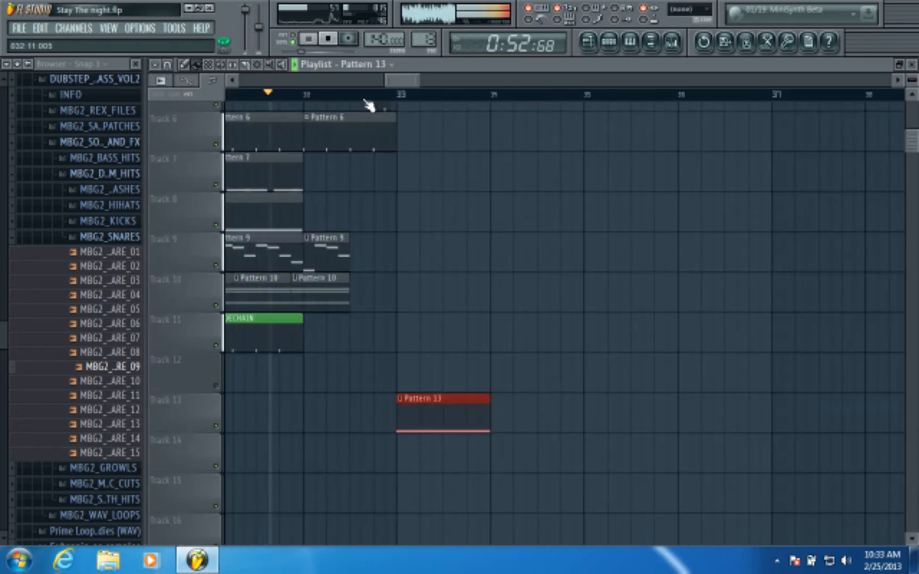
Play the arrangement from bar 24 to hear the build-up leading into the drop at bar 33
scroll(368, 102, down, 5)
click(238, 96)
drag(373, 82, 262, 83)
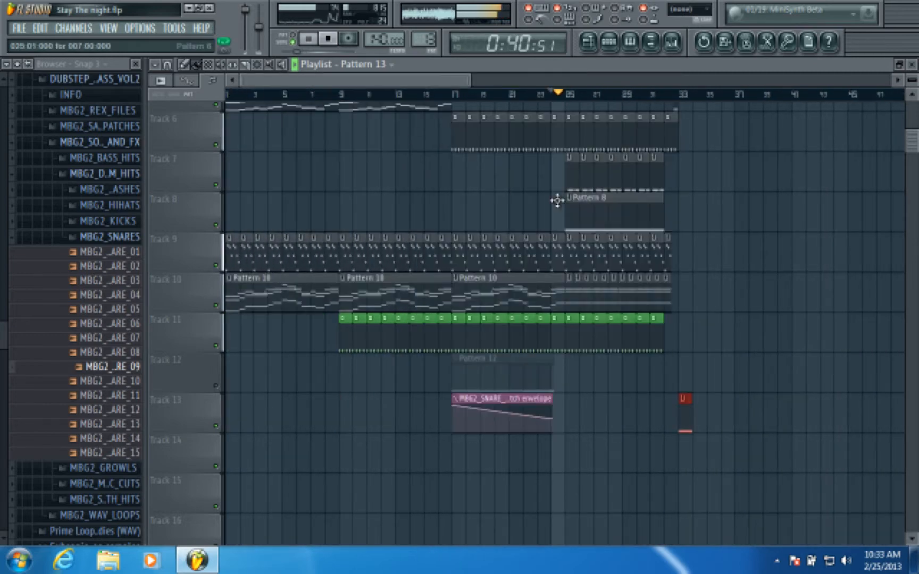
scroll(559, 201, up, 4)
drag(368, 83, 472, 86)
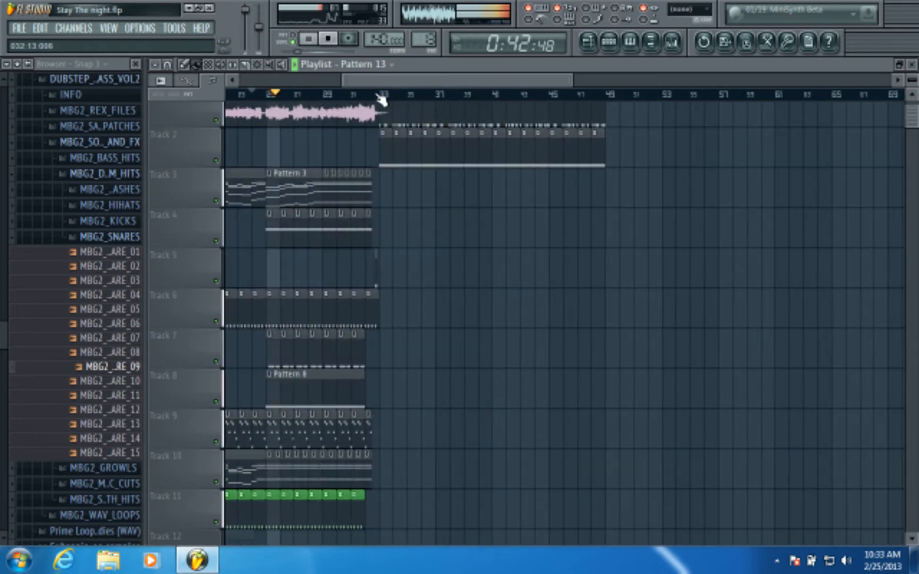
scroll(382, 99, up, 2)
drag(400, 83, 395, 83)
Move the Pattern 13 clip at bar 33 from Track 13 up to Track 4
scroll(484, 214, down, 5)
drag(419, 393, 412, 164)
scroll(481, 187, up, 2)
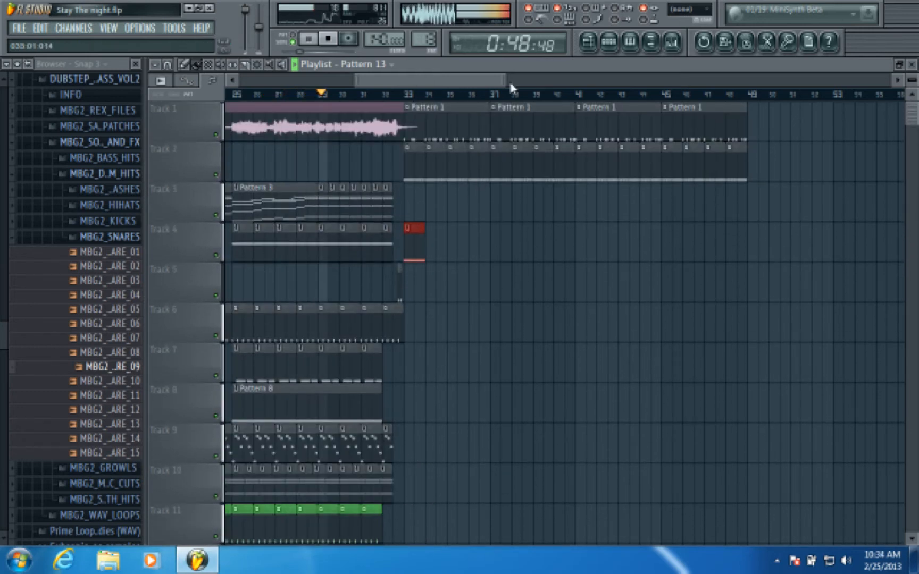
Stop playback, lower the sustained C5 note in Massive #6's piano roll, and switch to Pattern 14 in the playlist
click(609, 41)
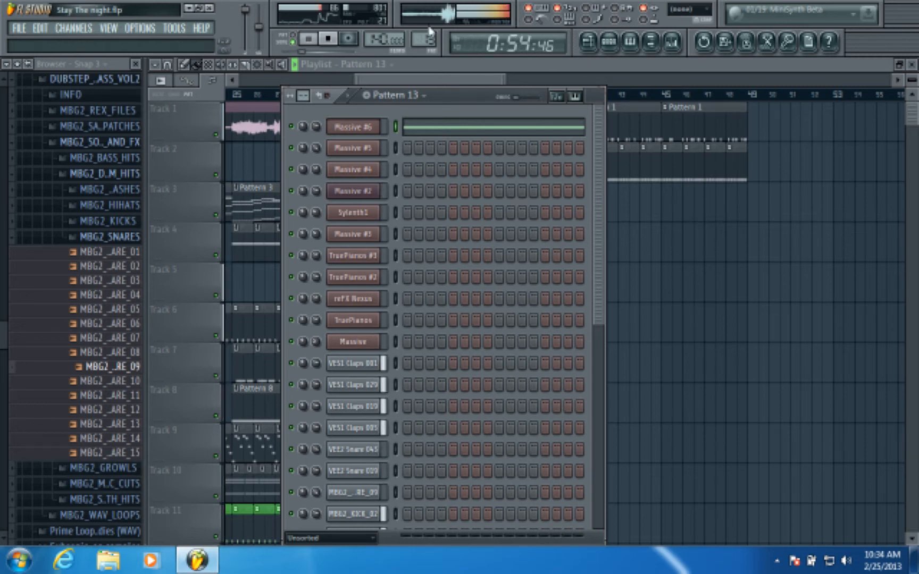
click(329, 41)
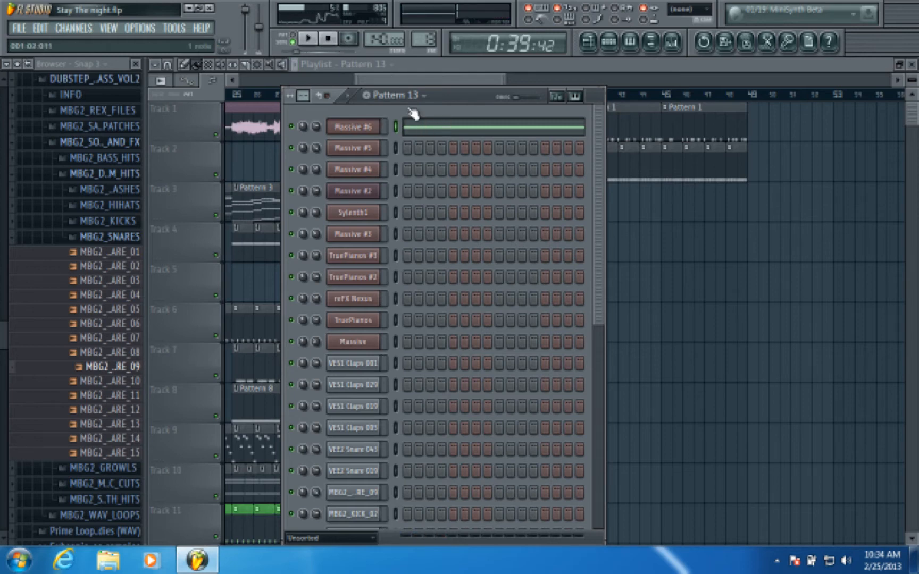
click(430, 132)
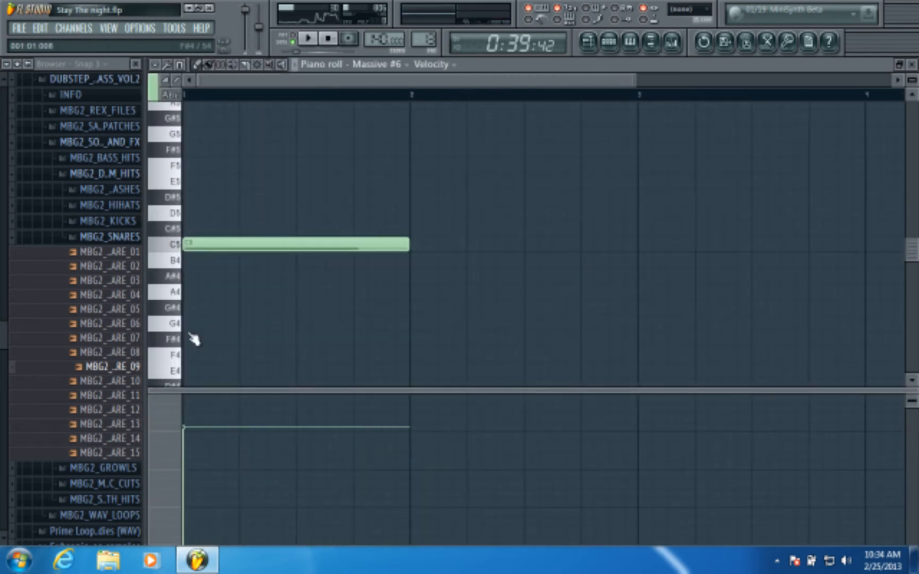
click(171, 341)
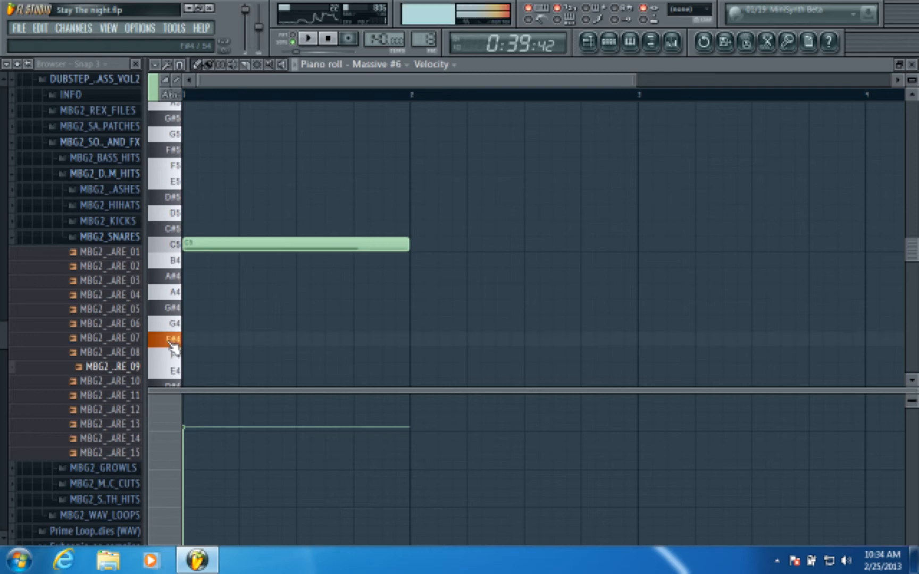
drag(232, 245, 198, 360)
click(911, 64)
click(480, 83)
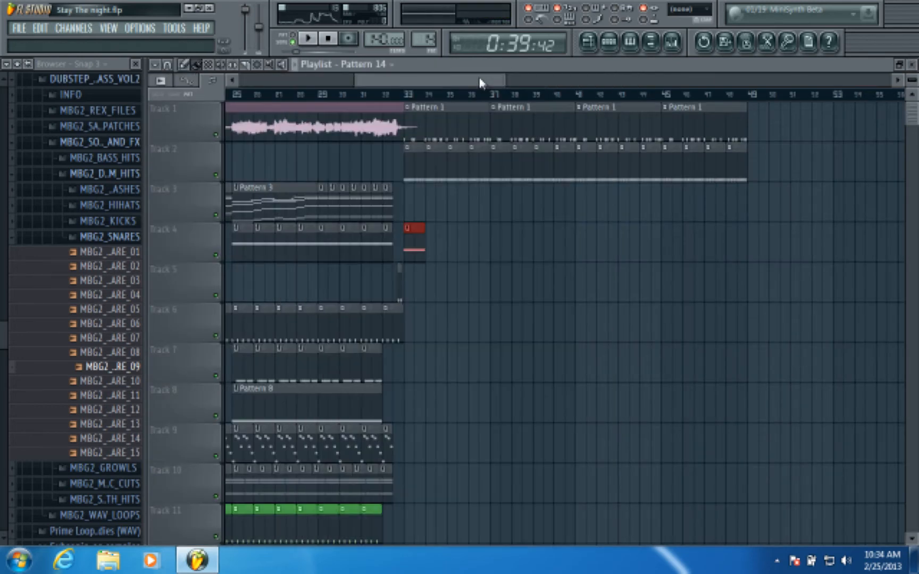
Look over the full arrangement in the playlist and unmute Track 12, which holds the Pattern 12 clip
scroll(488, 148, down, 10)
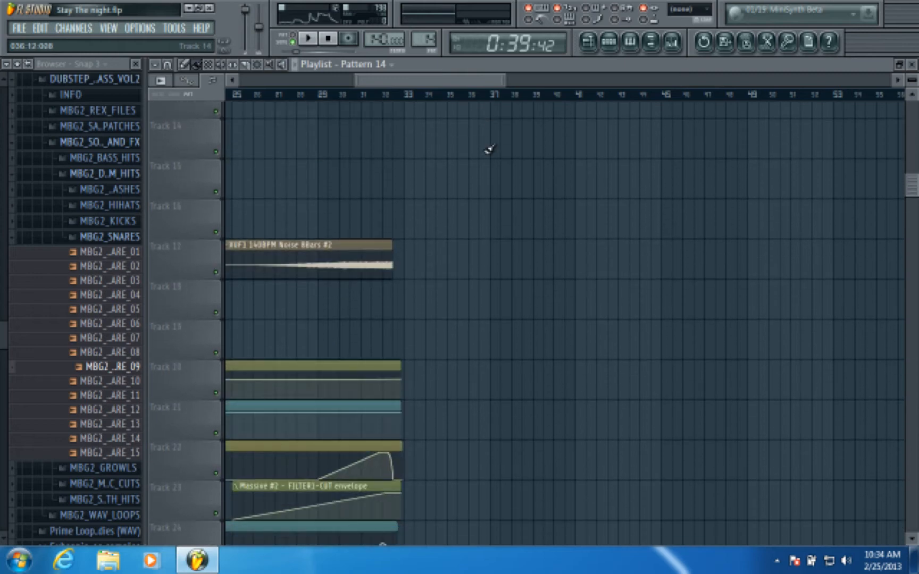
scroll(489, 150, up, 5)
scroll(489, 149, up, 1)
scroll(527, 160, down, 20)
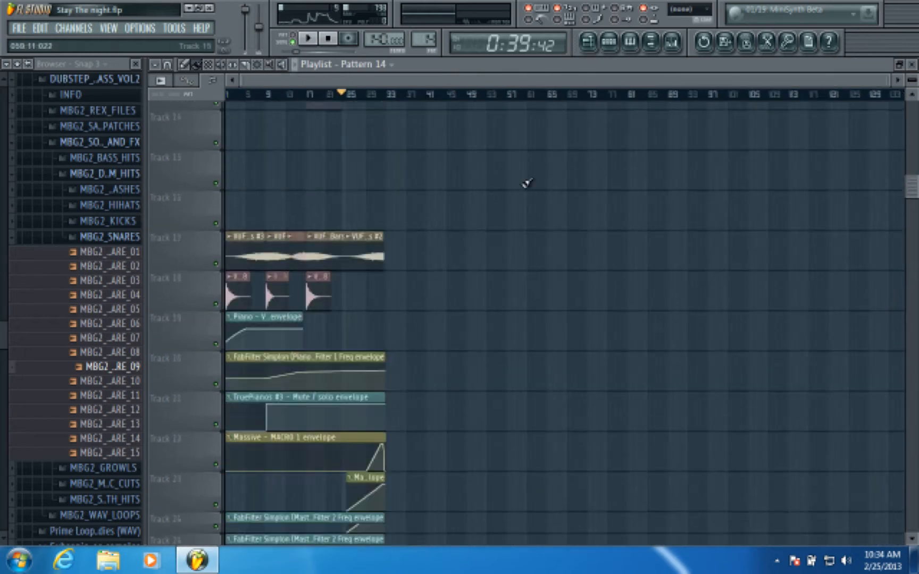
scroll(527, 186, up, 20)
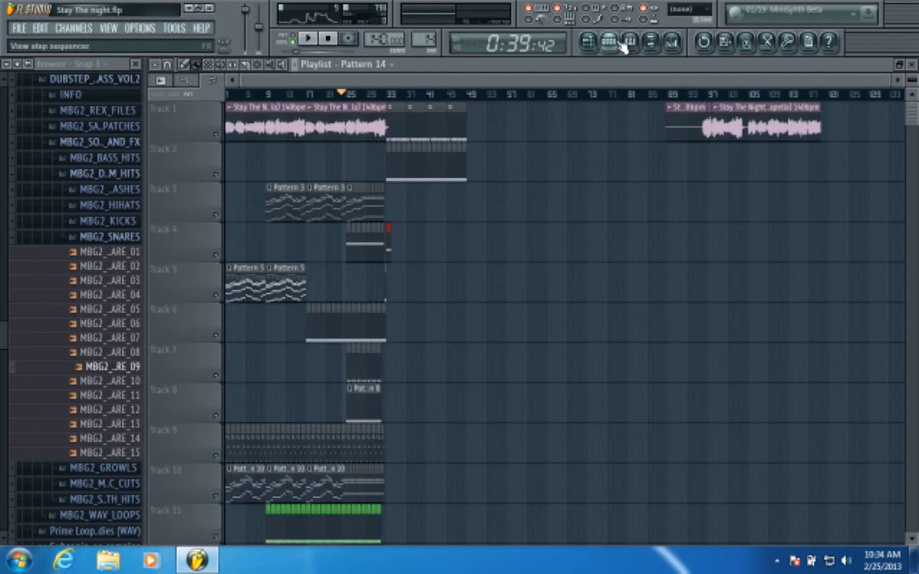
scroll(527, 180, down, 5)
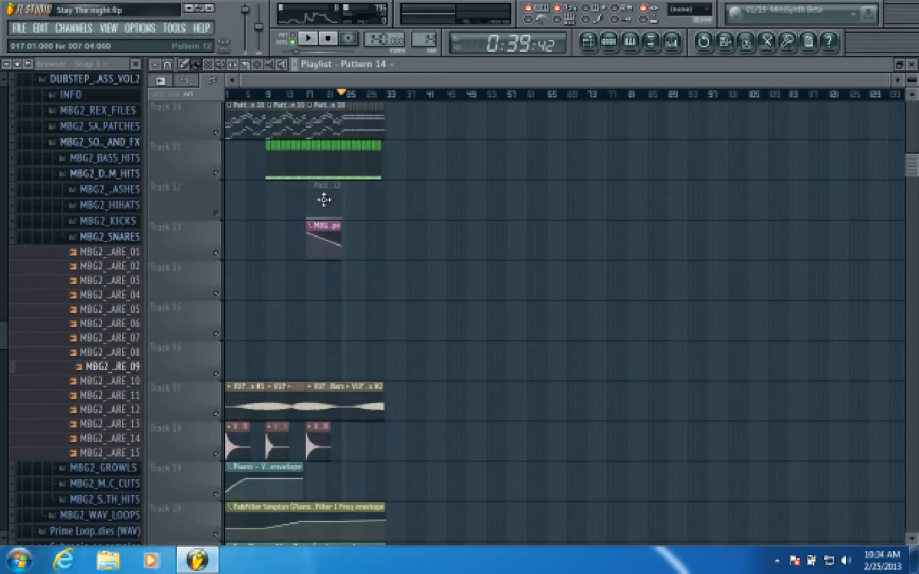
click(217, 213)
Solo Track 12 and re-enable Track 13 with the MBG2_SNARE_09 channel pitch envelope
click(312, 94)
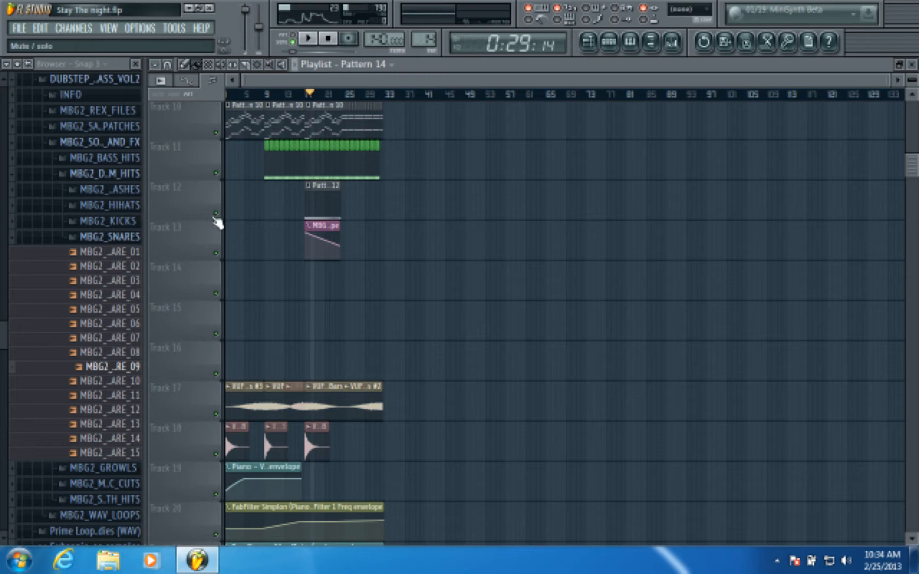
right_click(216, 214)
click(216, 254)
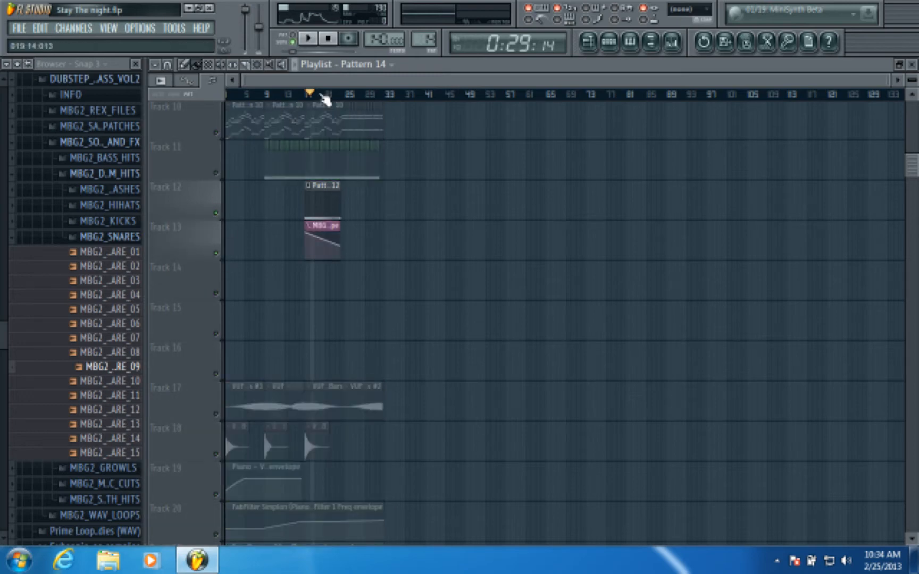
Play the soloed Pattern 12 and its pitch envelope from bar 17
click(308, 95)
scroll(314, 95, up, 6)
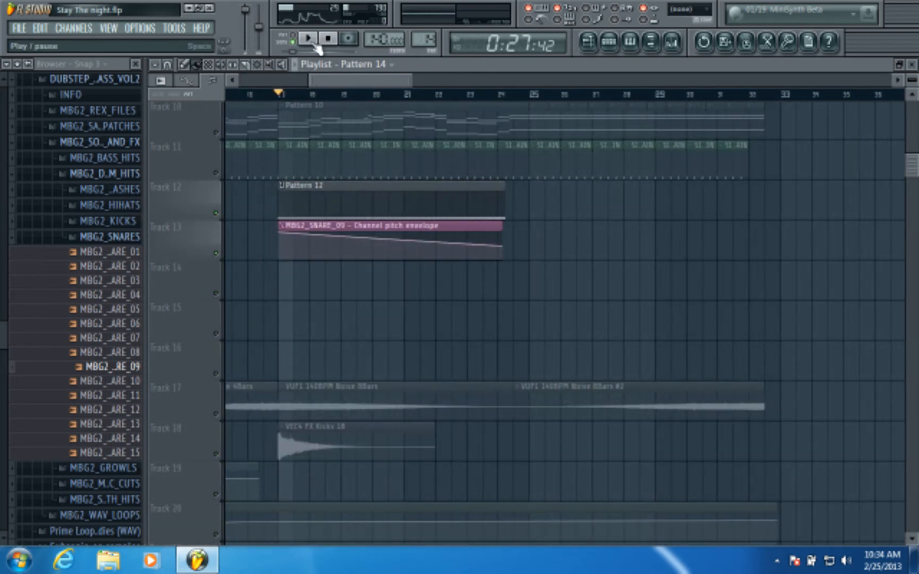
click(310, 40)
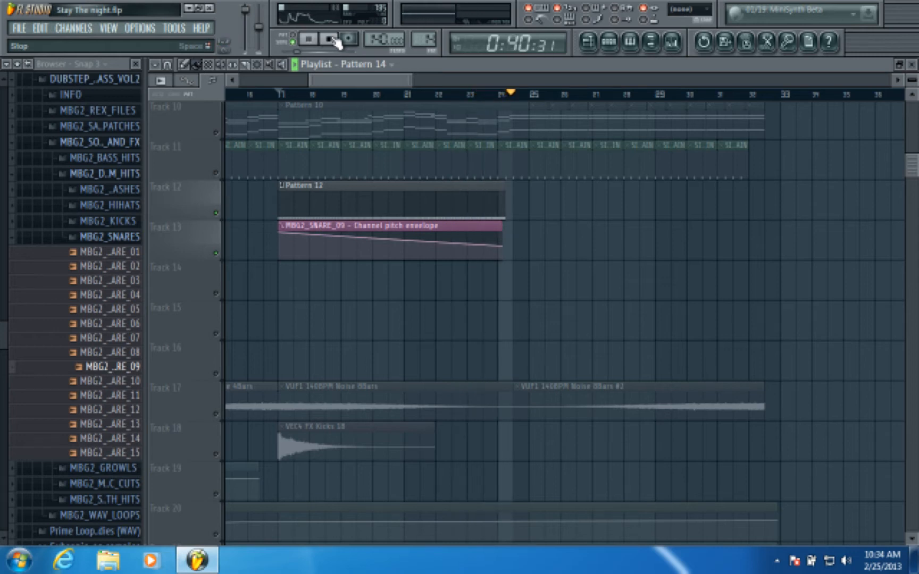
Restore the soloed mix, set the song position to bar 25, and mute tracks 12 and 13 for playback
click(334, 38)
drag(391, 80, 411, 81)
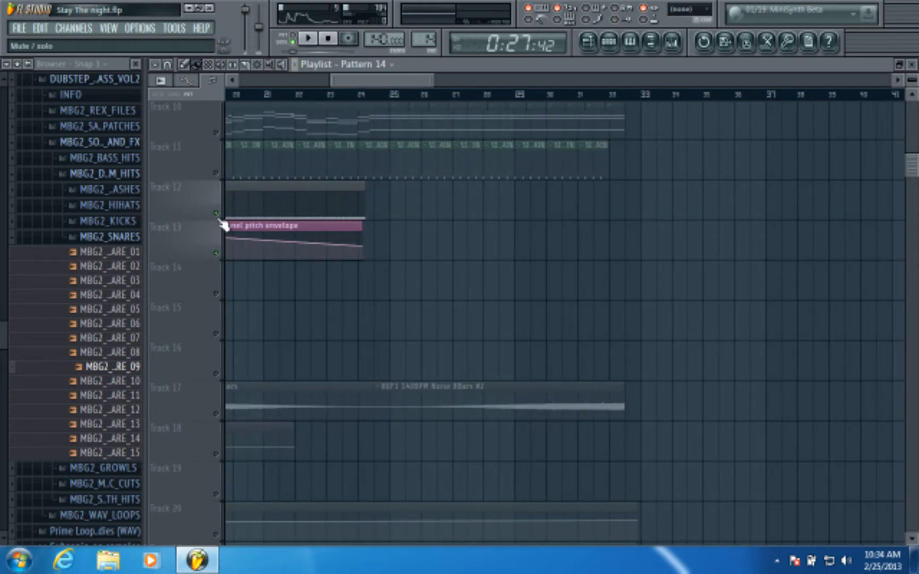
scroll(224, 225, up, 9)
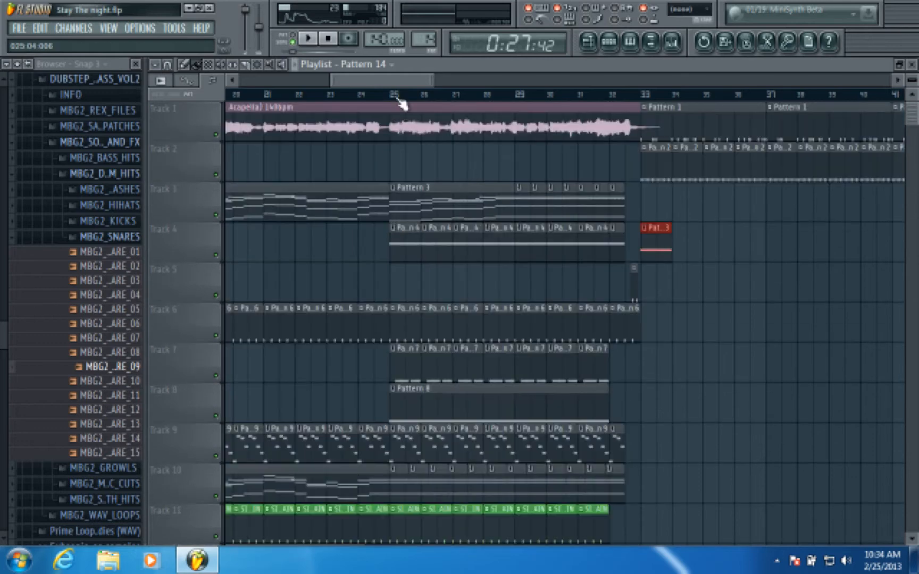
click(398, 97)
scroll(373, 213, down, 8)
click(219, 272)
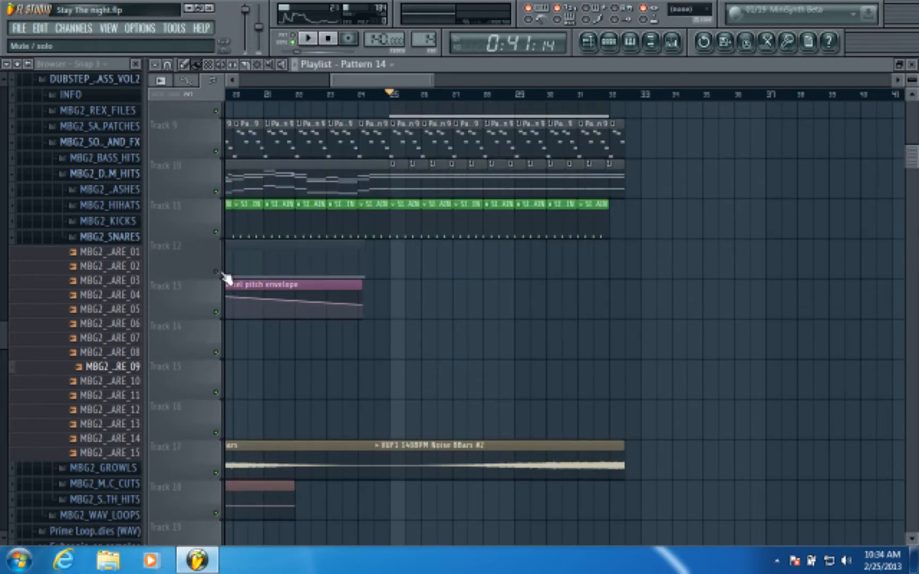
click(218, 311)
scroll(404, 290, up, 8)
scroll(522, 97, up, 1)
scroll(523, 101, up, 1)
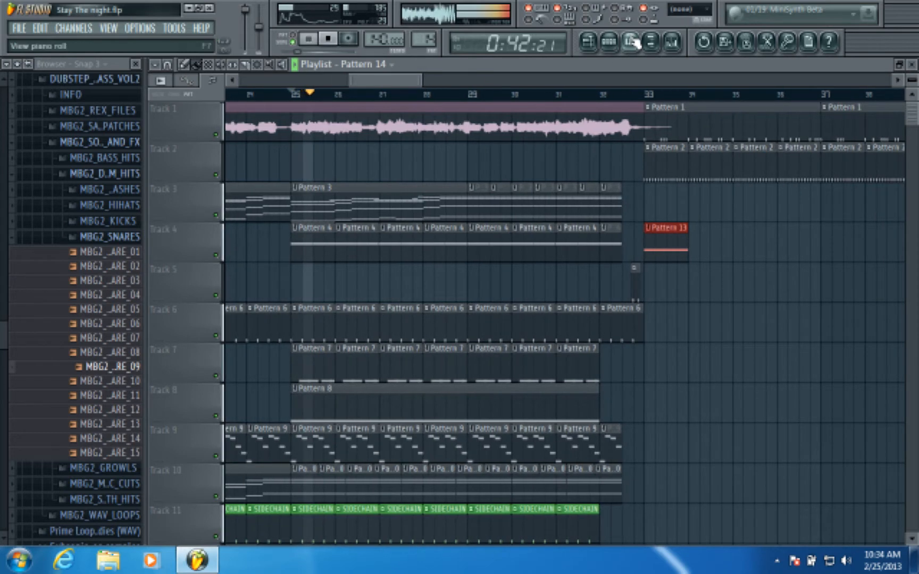
Create an automation clip for the Growl macro of Massive #6 and close the synth's window
click(609, 41)
click(374, 127)
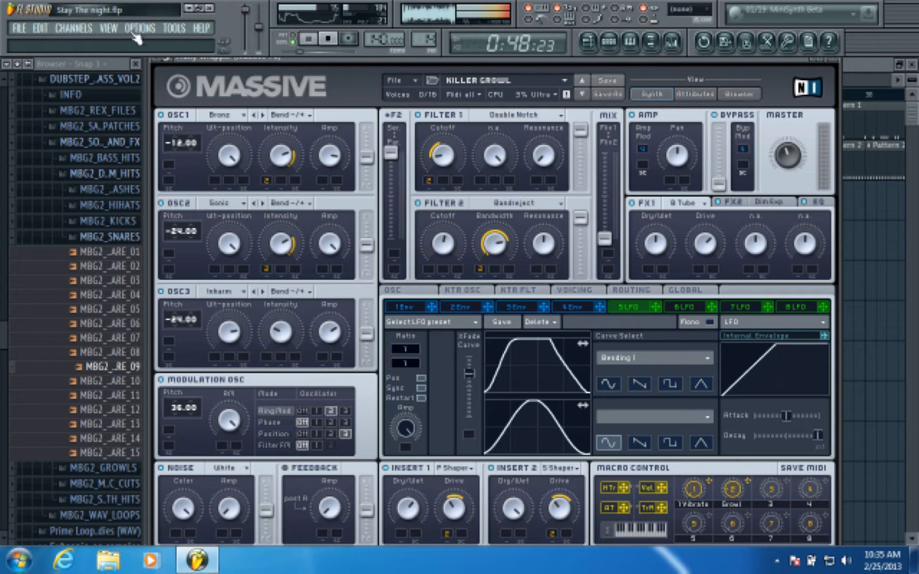
click(174, 28)
mouse_move(249, 180)
click(389, 243)
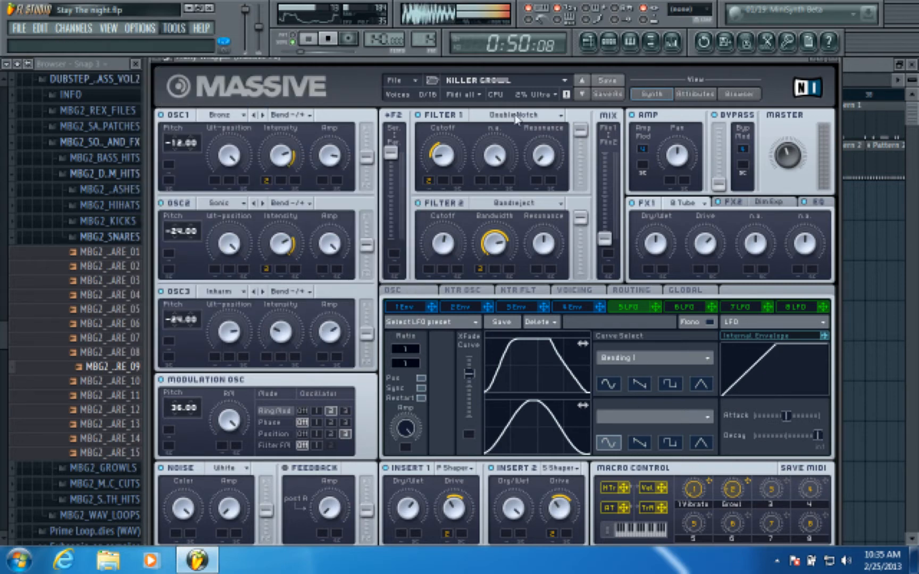
click(859, 75)
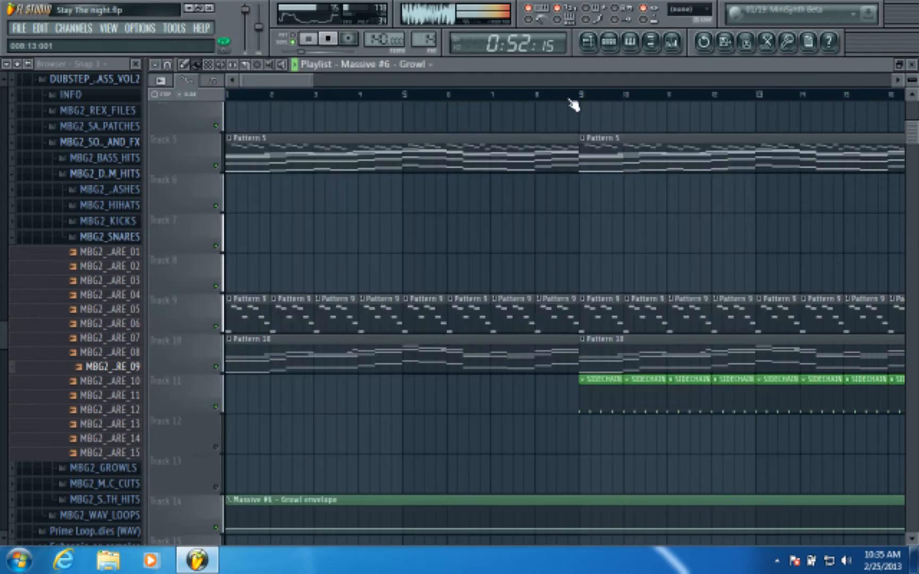
Shorten the Massive #6 - Growl envelope clip on Track 14 and move it to start at bar 33
scroll(574, 105, down, 5)
scroll(601, 266, down, 6)
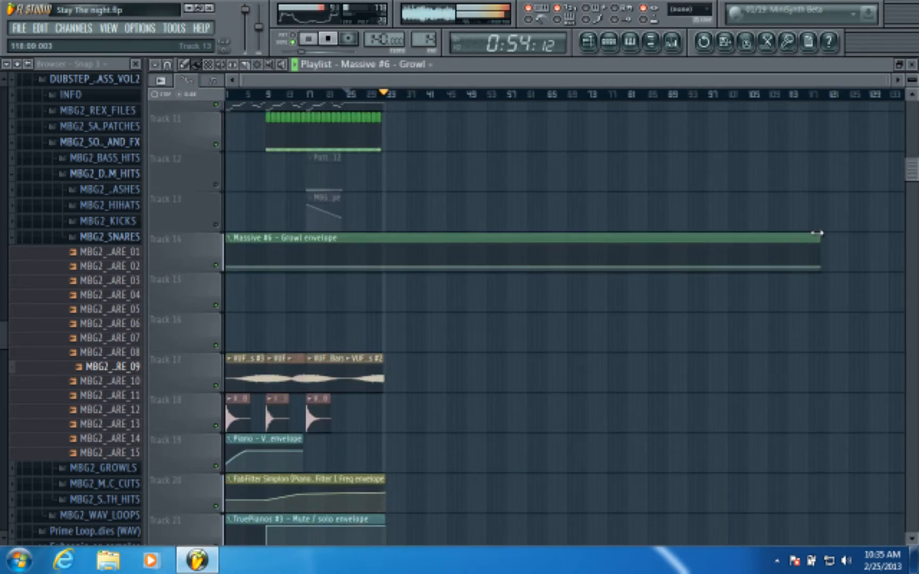
drag(818, 232, 437, 238)
click(365, 94)
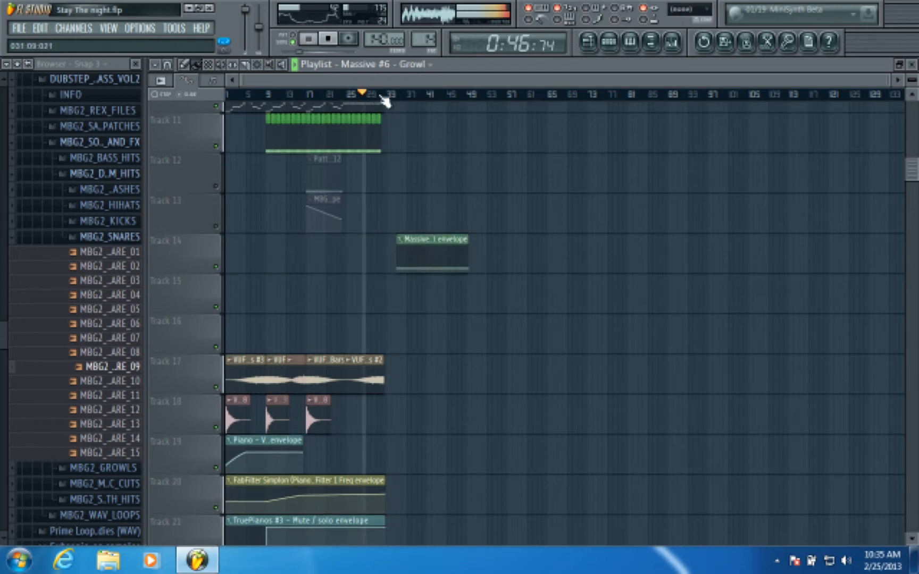
click(381, 95)
scroll(387, 97, up, 5)
drag(551, 231, 450, 232)
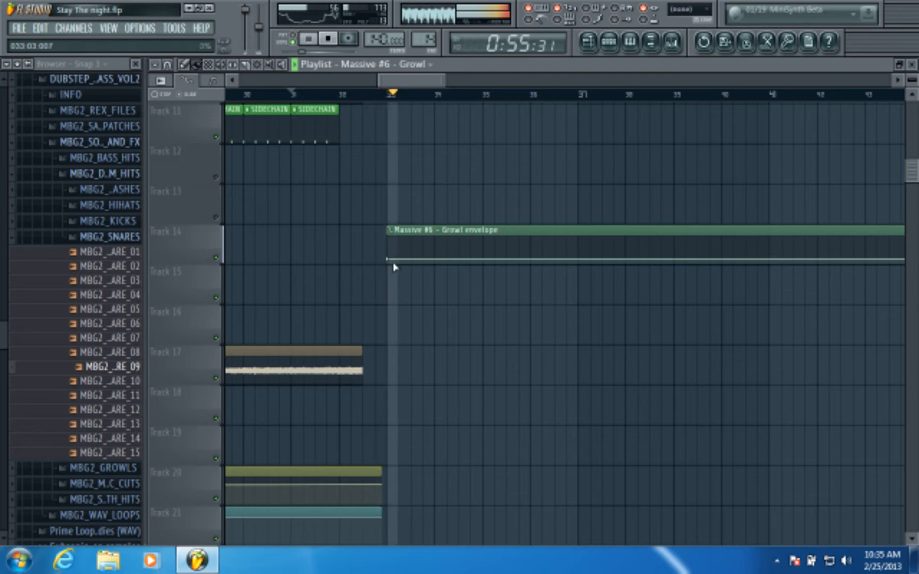
Add control points in the first bar of the Growl envelope clip to form a rising and falling curve
key(space)
right_click(409, 240)
key(space)
right_click(408, 252)
right_click(419, 249)
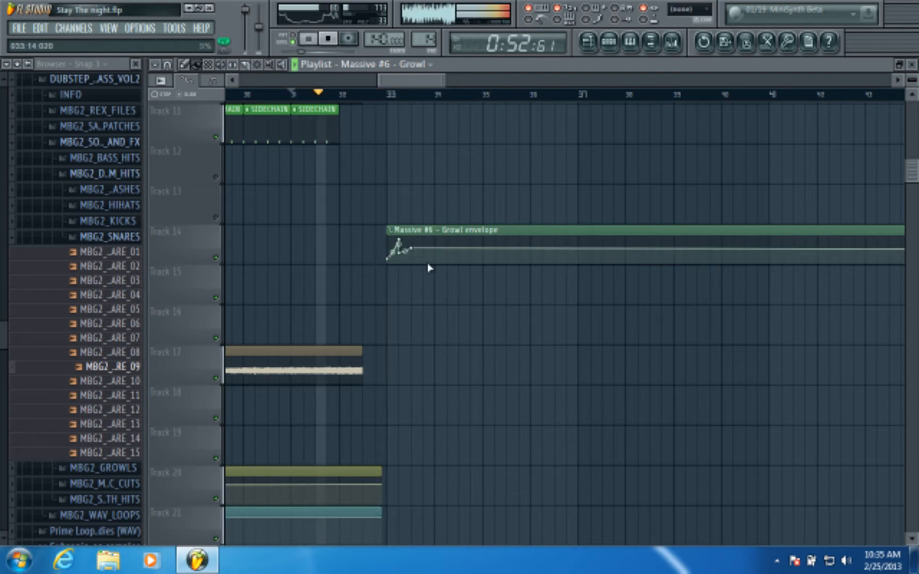
scroll(428, 261, up, 10)
scroll(439, 226, down, 3)
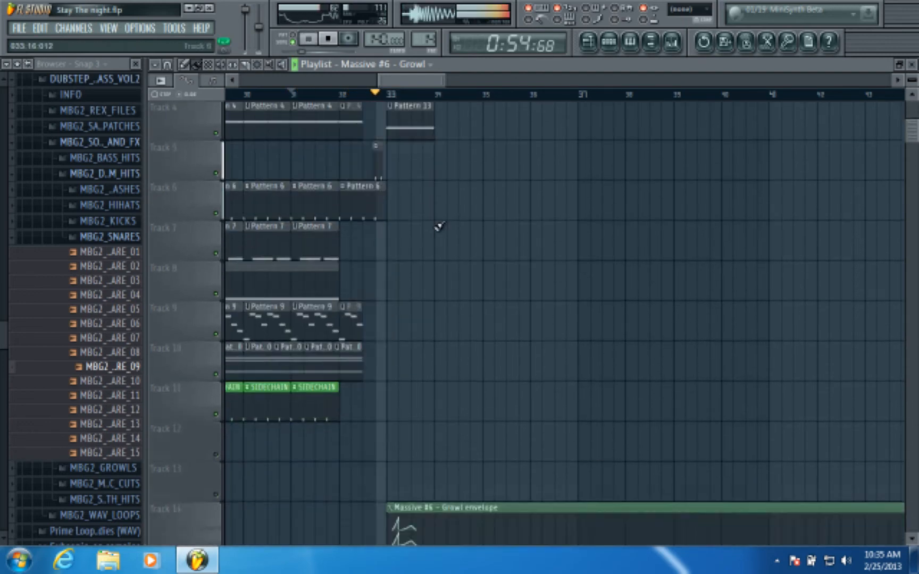
scroll(439, 226, down, 8)
key(space)
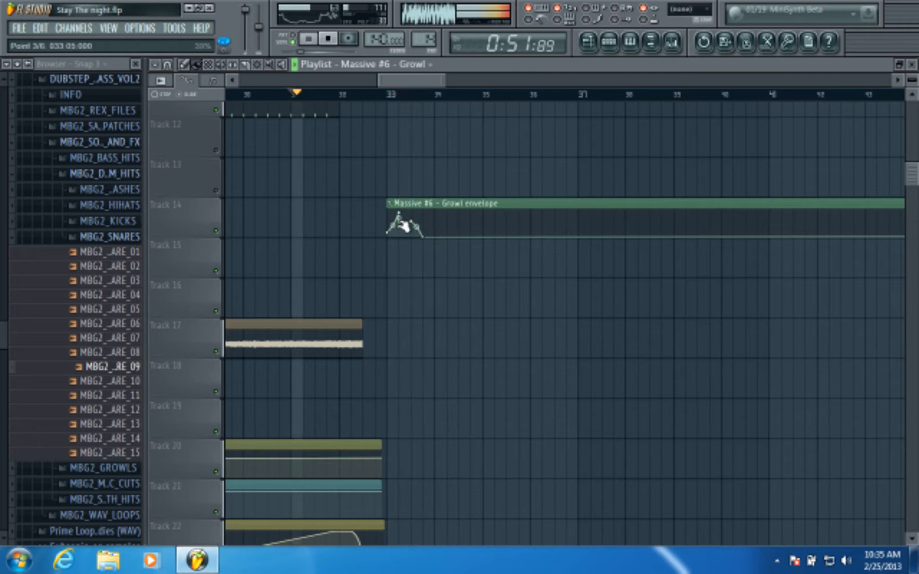
Lower the Growl envelope's point at 033:05:000 and shift the next points to lower positions at 033:06:000 and 033:10:000
drag(400, 214, 398, 237)
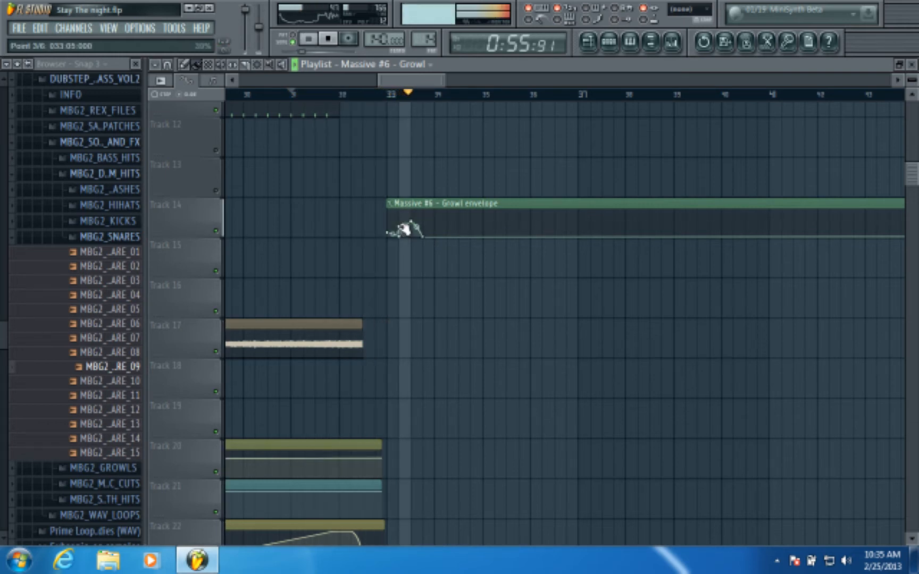
scroll(408, 107, up, 4)
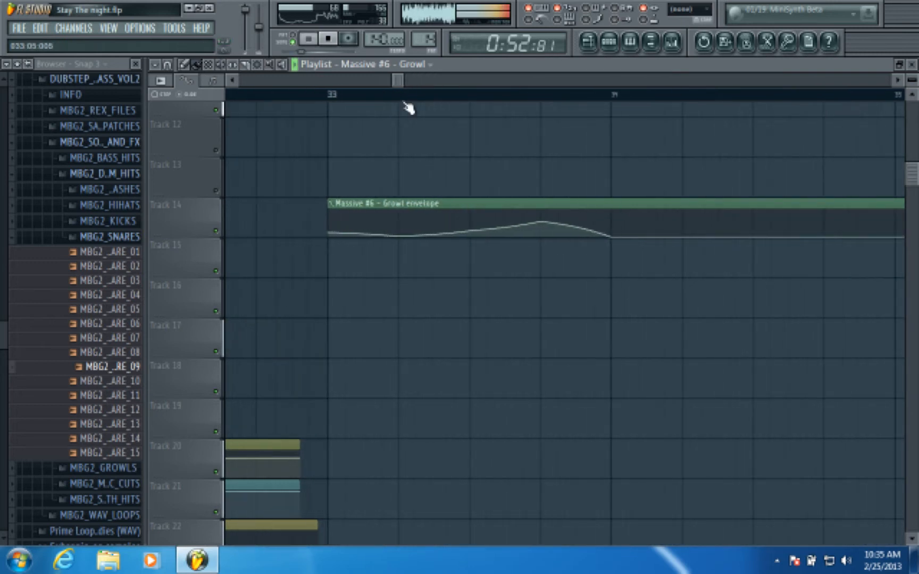
drag(478, 232, 436, 230)
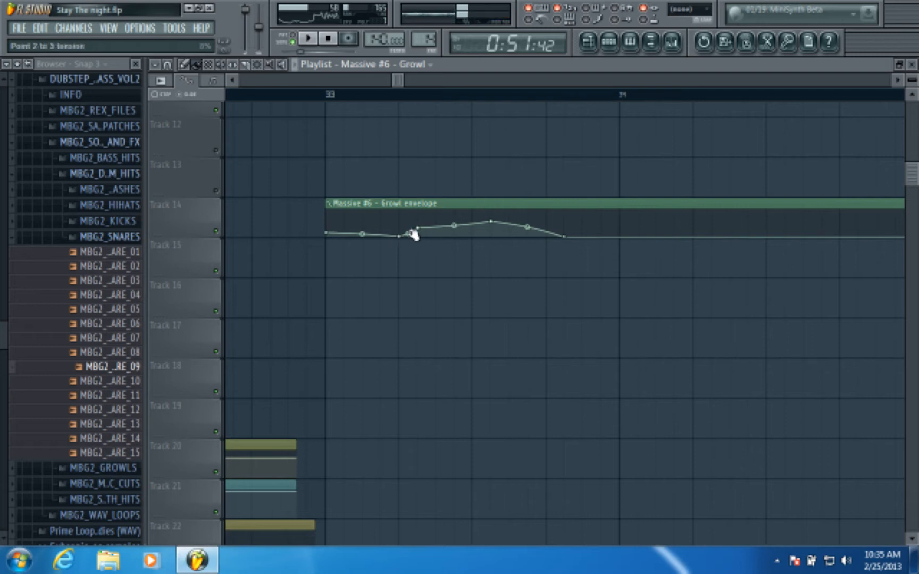
drag(423, 232, 428, 235)
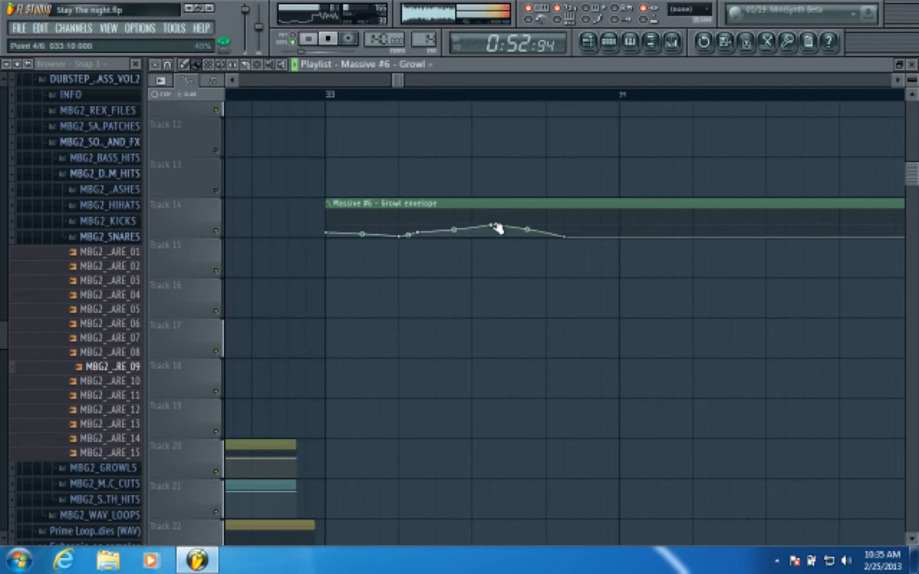
Show the Unsorted channel group in the channel rack and close the rack
click(609, 43)
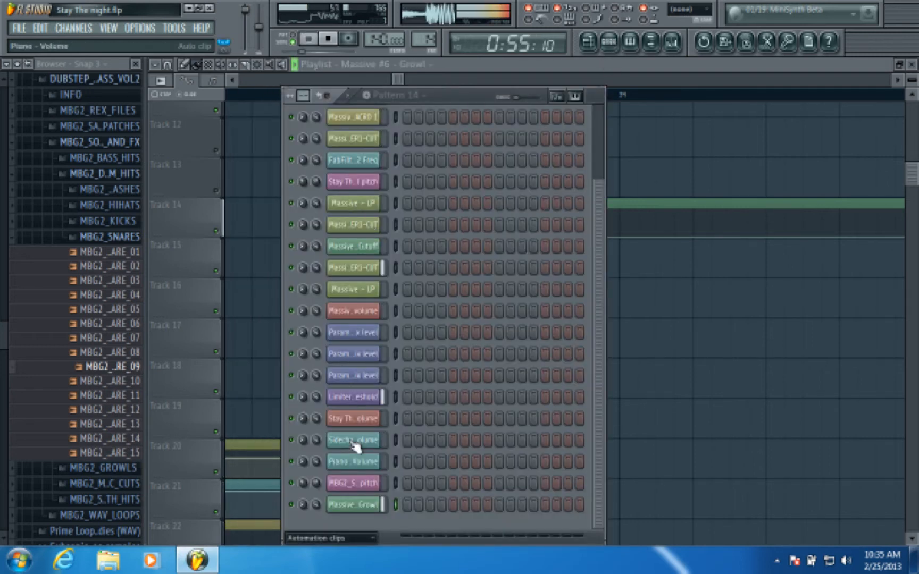
click(364, 542)
click(307, 525)
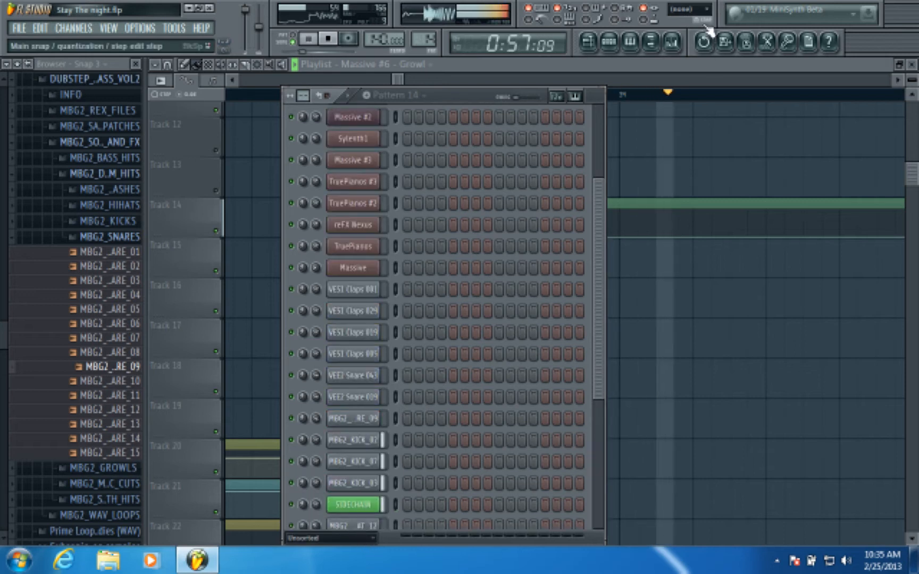
key(F6)
Flatten the Growl envelope's curve between its first two points and readjust the point at 033:06:000 while auditioning from bar 33
click(335, 100)
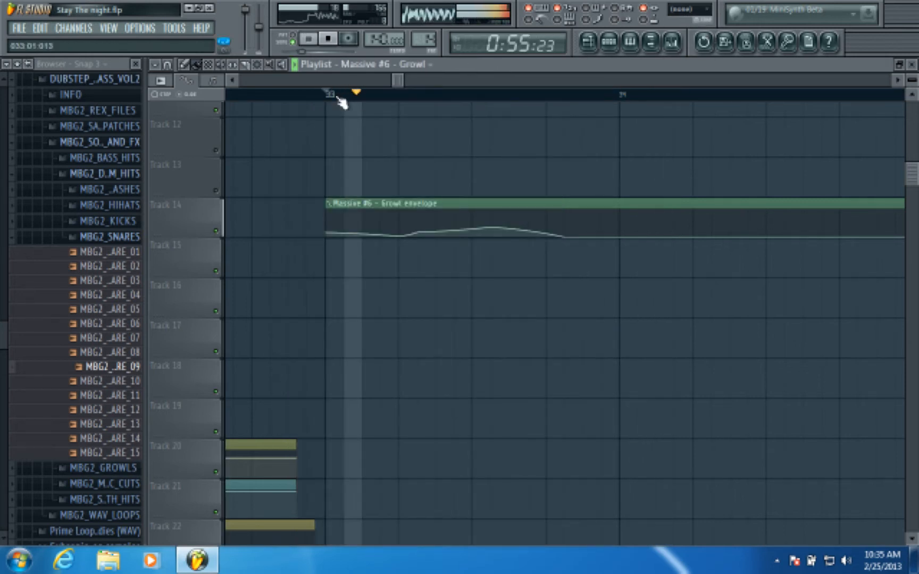
key(space)
drag(362, 233, 376, 108)
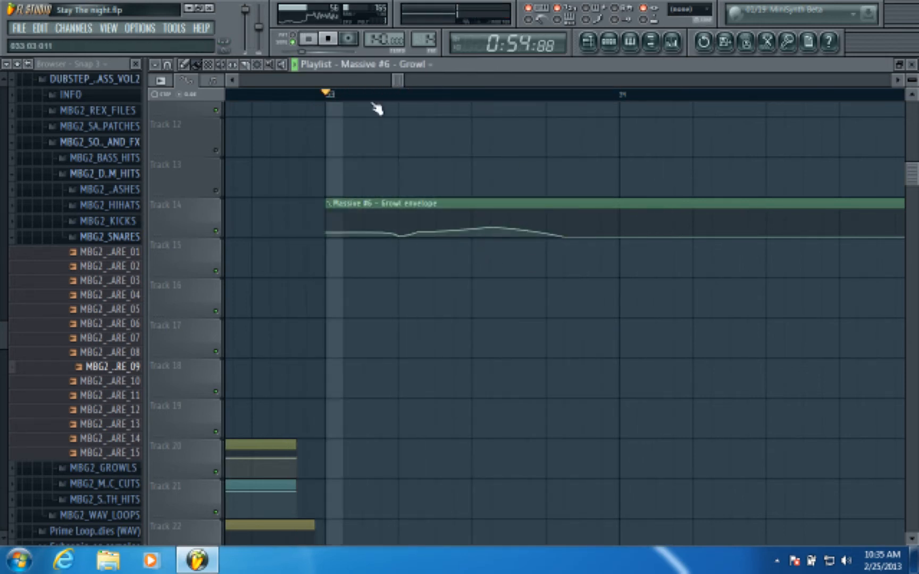
key(space)
drag(420, 236, 424, 224)
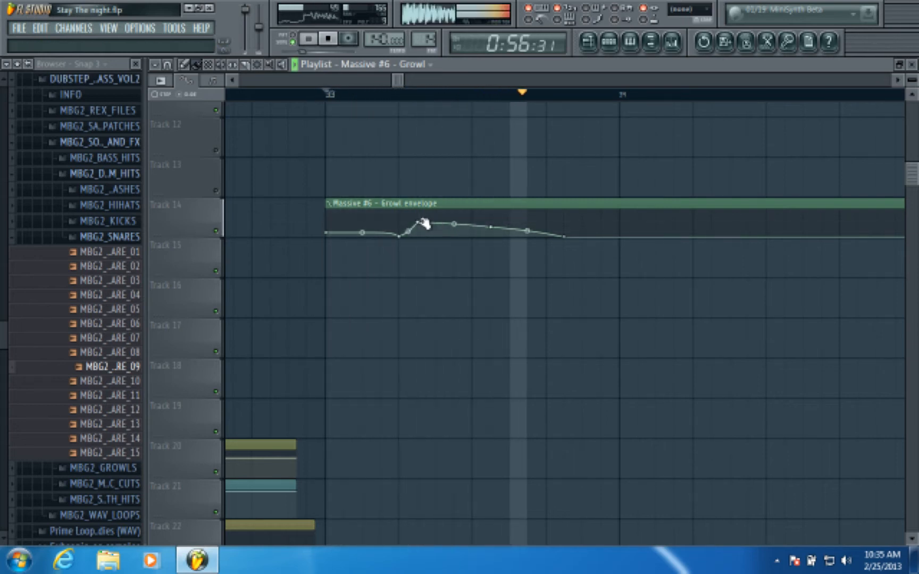
drag(423, 223, 424, 233)
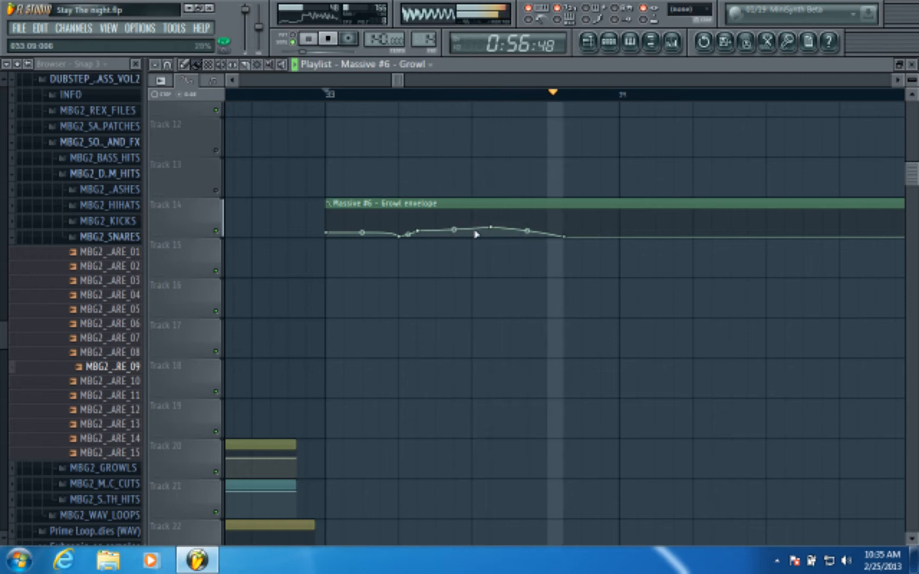
Move the envelope's fourth point to 033:09:000 and raise both it and the 033:05:000 point to the top
drag(497, 226, 477, 212)
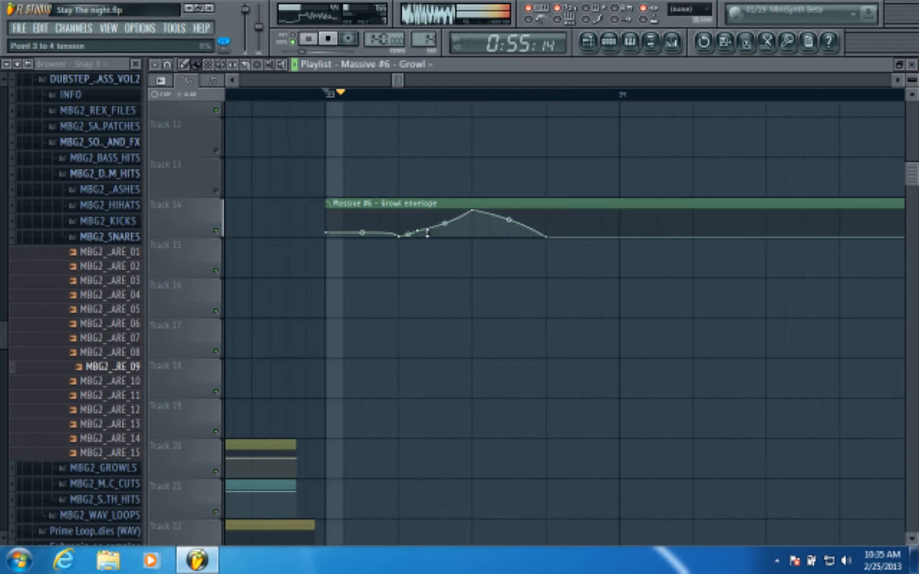
drag(400, 236, 401, 211)
key(space)
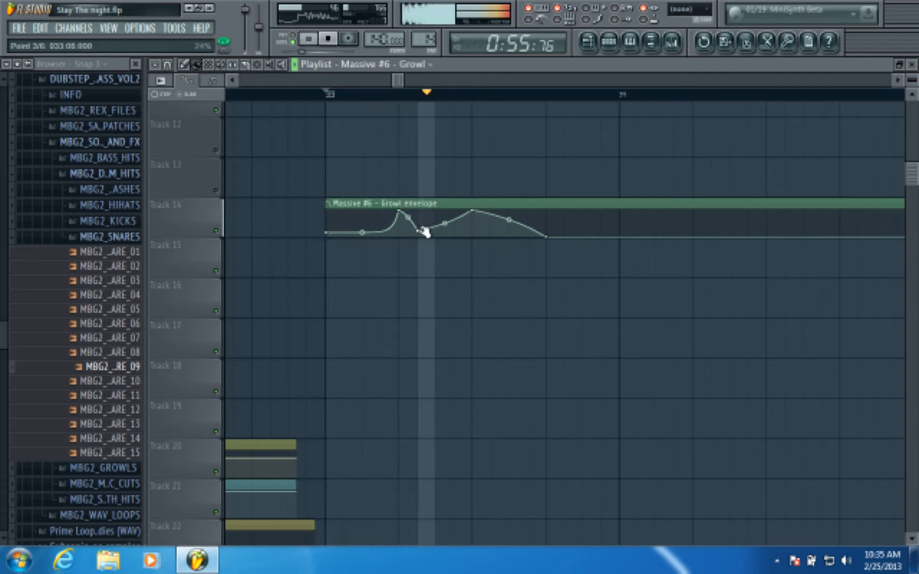
key(space)
key(space)
Lower the Growl envelope's point at 033:09:000 to 43% and the point at 033:05:000 to 0%, auditioning the changes
drag(471, 211, 475, 227)
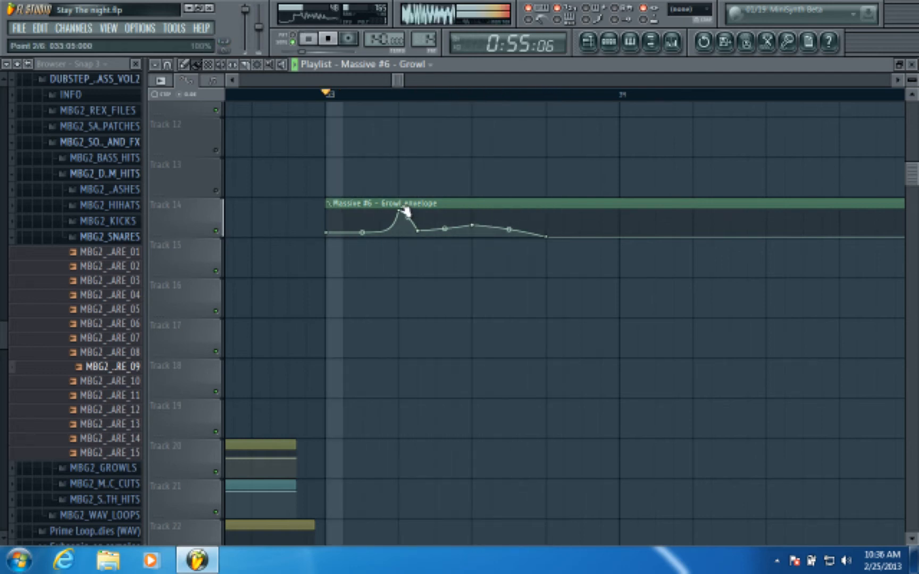
drag(400, 212, 405, 223)
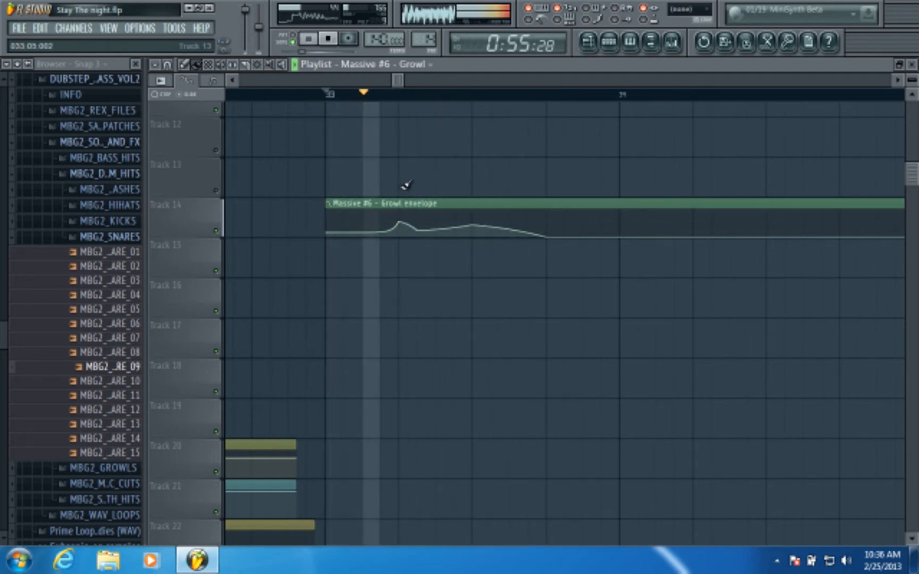
key(space)
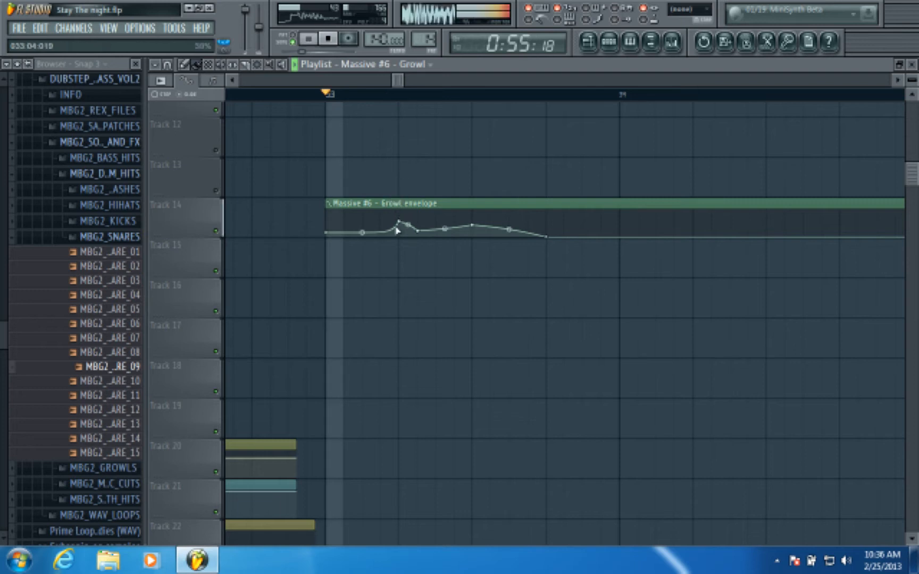
drag(399, 222, 406, 230)
key(space)
key(space)
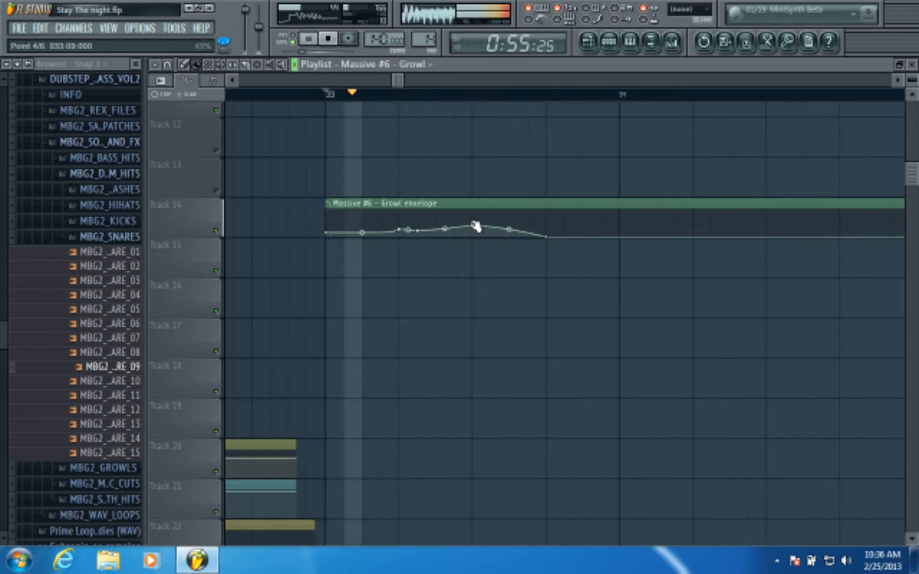
key(space)
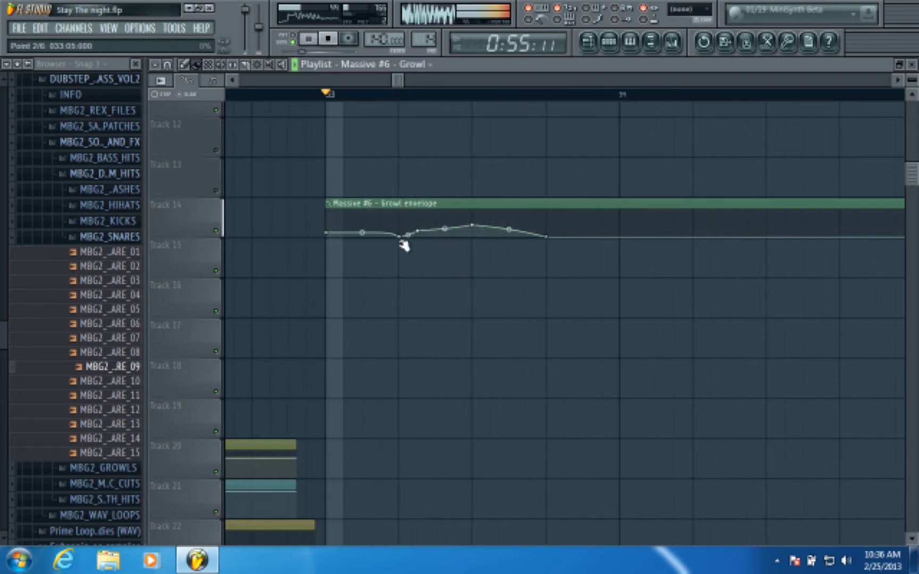
key(space)
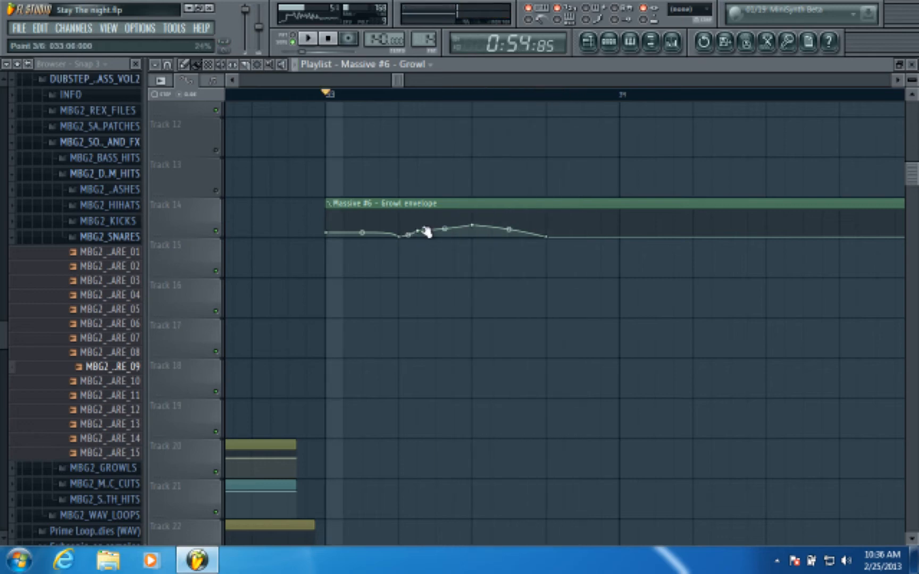
Replay the section from bar 33 to check how the growl automation sounds with Pattern 13 and the drums
scroll(449, 144, up, 6)
key(space)
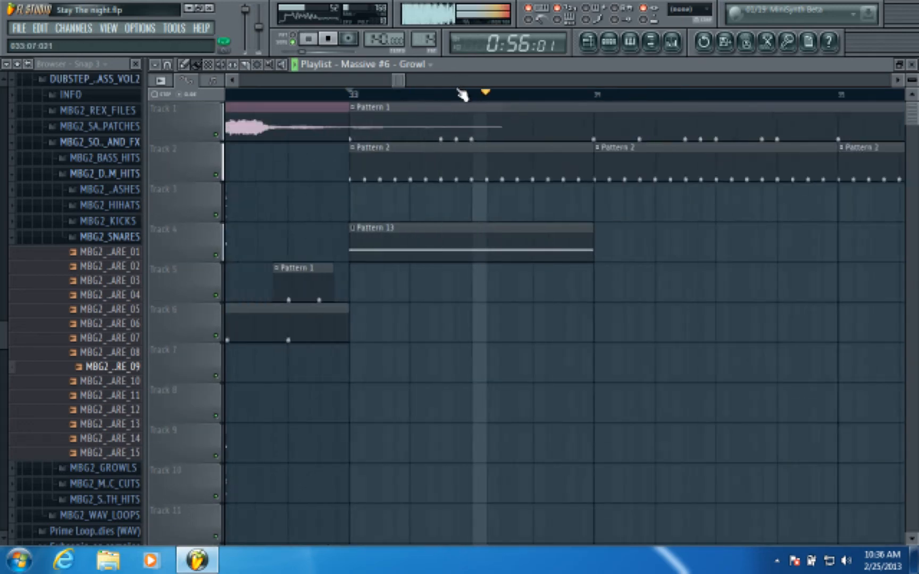
key(space)
scroll(461, 95, down, 3)
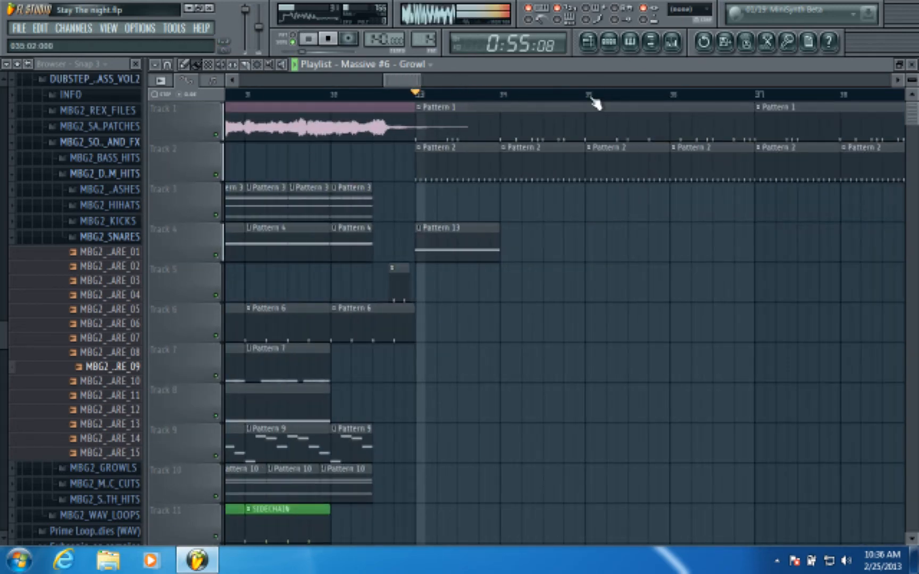
key(space)
scroll(488, 104, up, 4)
scroll(513, 183, down, 5)
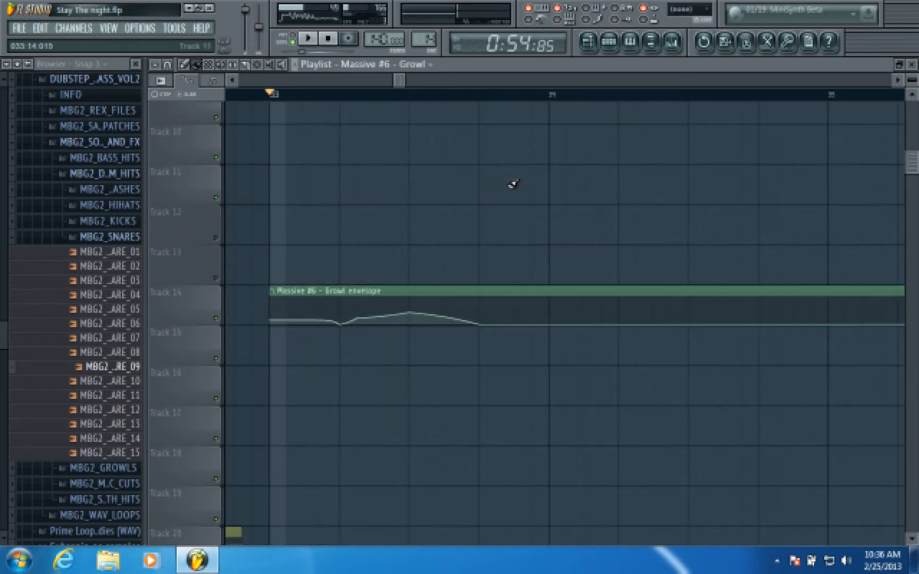
key(space)
key(space)
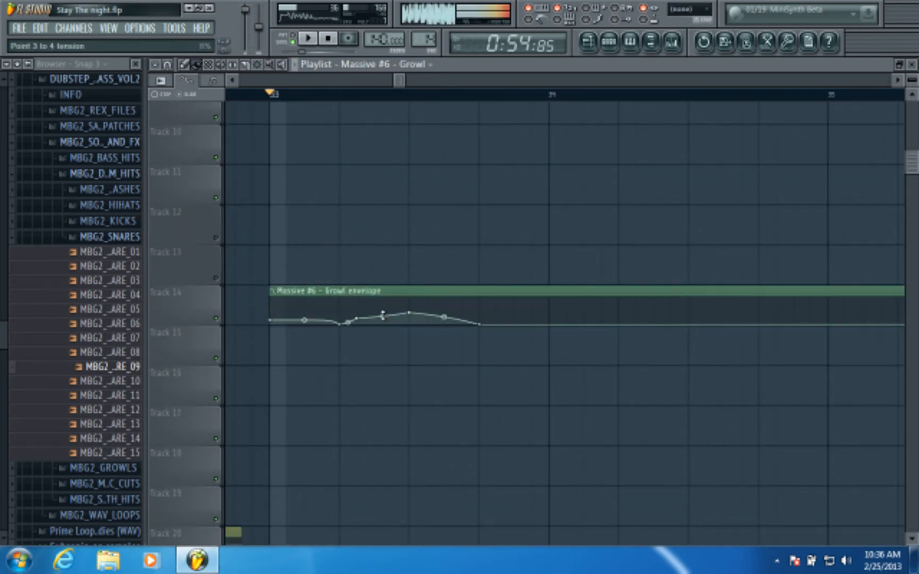
Delete the Growl envelope's points at 033:05:000, 033:06:000 and 033:09:000
right_click(342, 325)
right_click(356, 316)
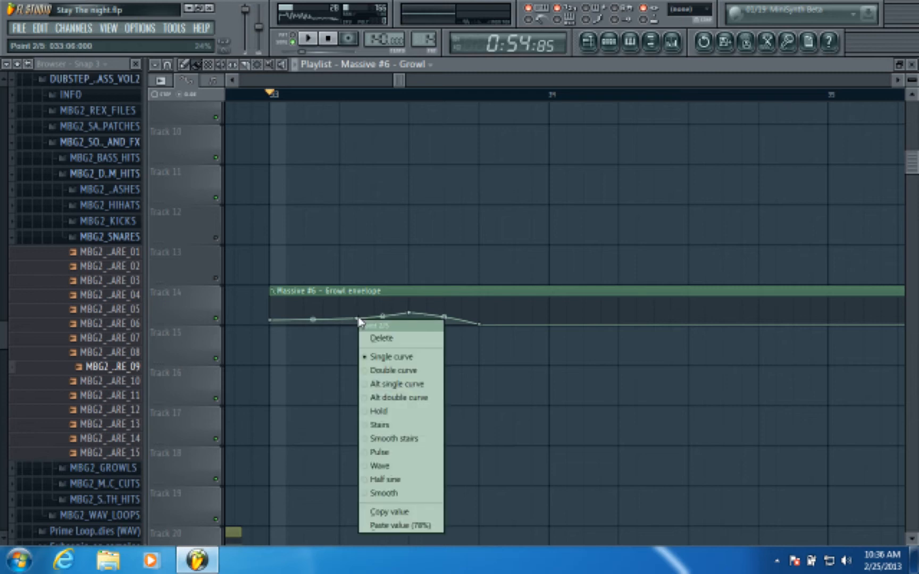
click(382, 333)
right_click(407, 314)
click(435, 333)
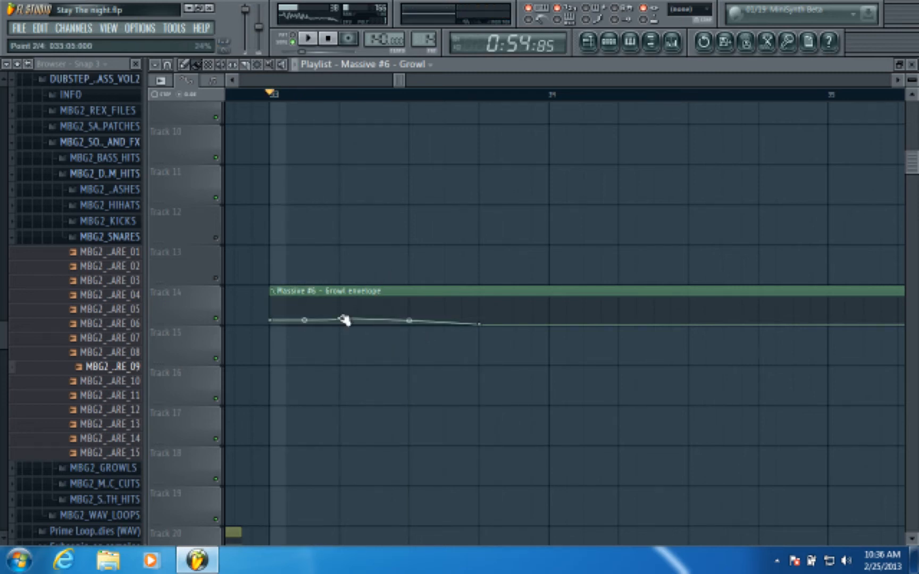
Rebuild the Growl envelope with a peak at 033:06:000 between lower points at 033:05:000 and 033:09:000, deleting the extra point at 033:05:000, and audition it
right_click(340, 313)
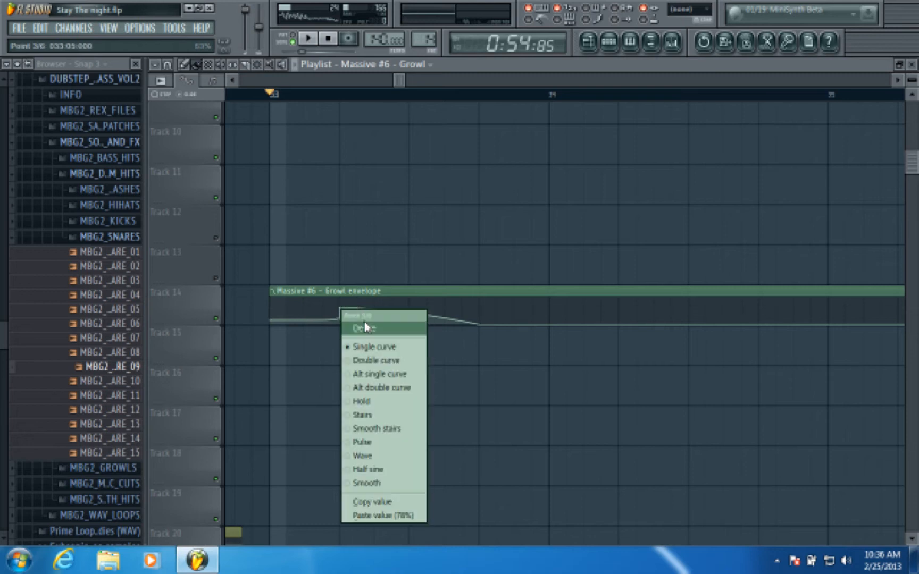
click(365, 327)
key(space)
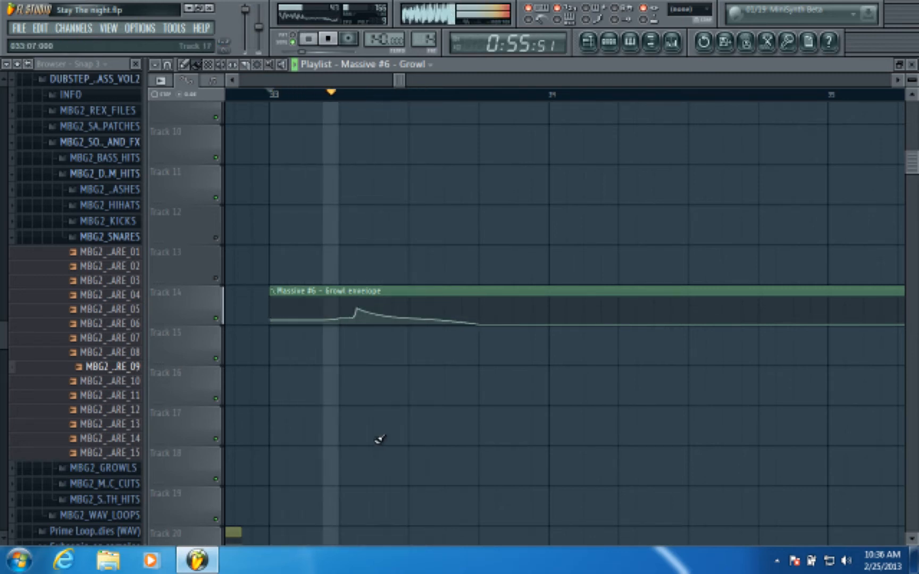
key(space)
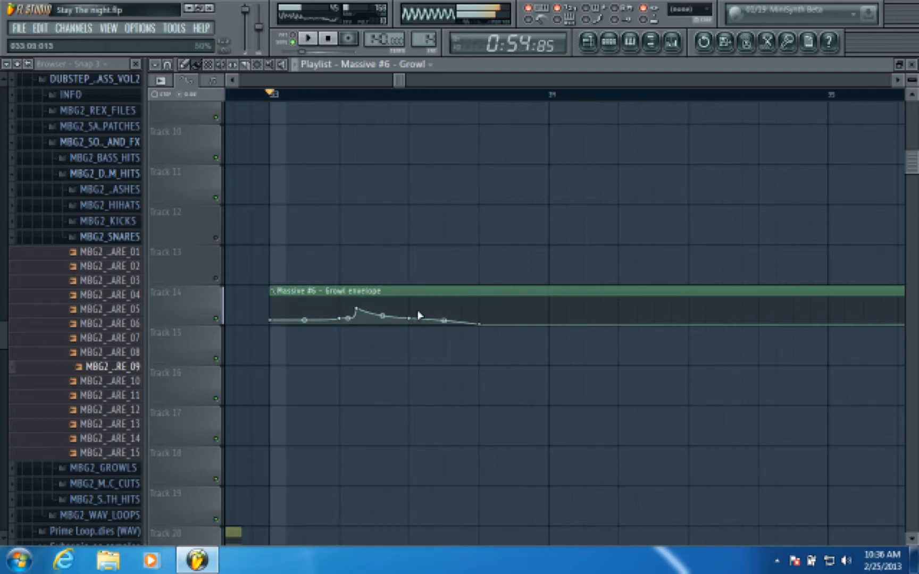
Add a Growl envelope point at 033:11:000 and remove the trial point at 033:10:000 while auditioning the section
right_click(426, 311)
key(space)
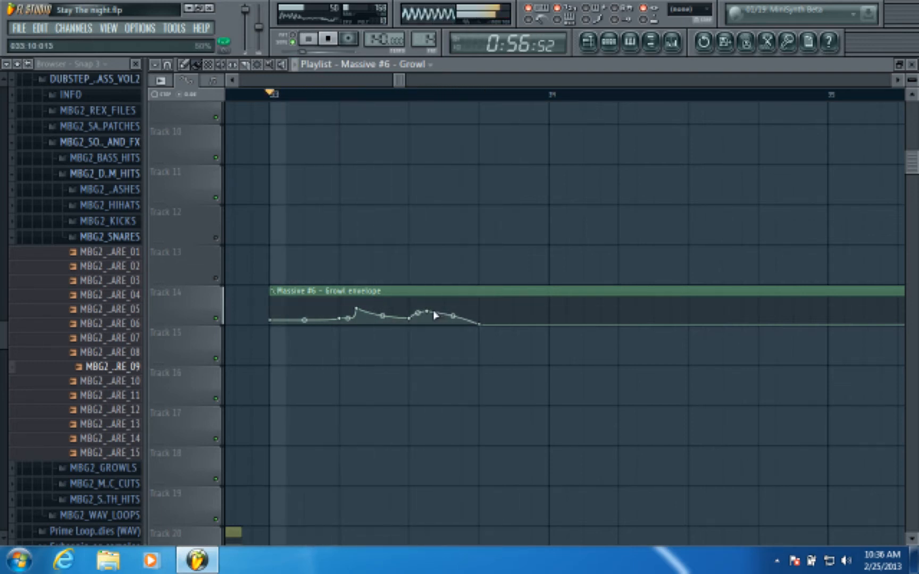
drag(434, 311, 434, 326)
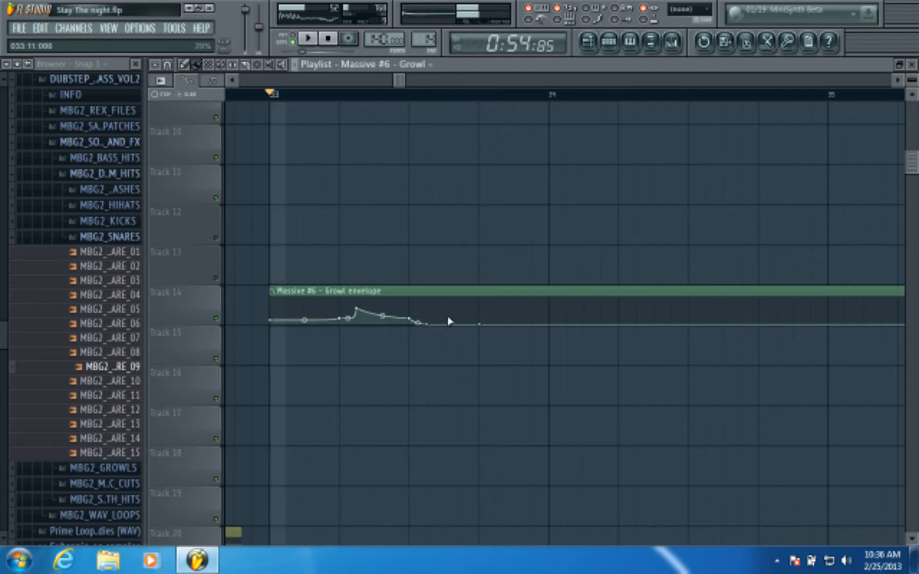
right_click(449, 317)
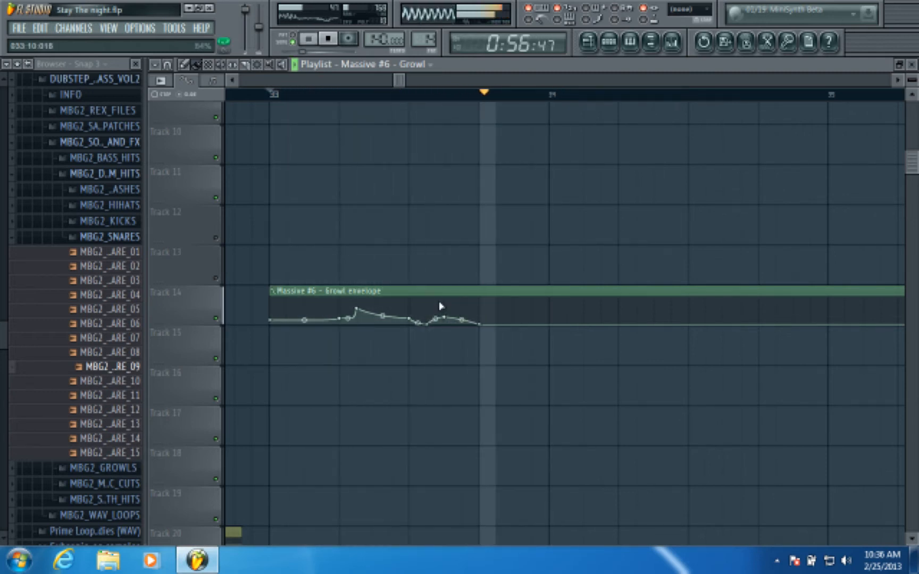
right_click(425, 323)
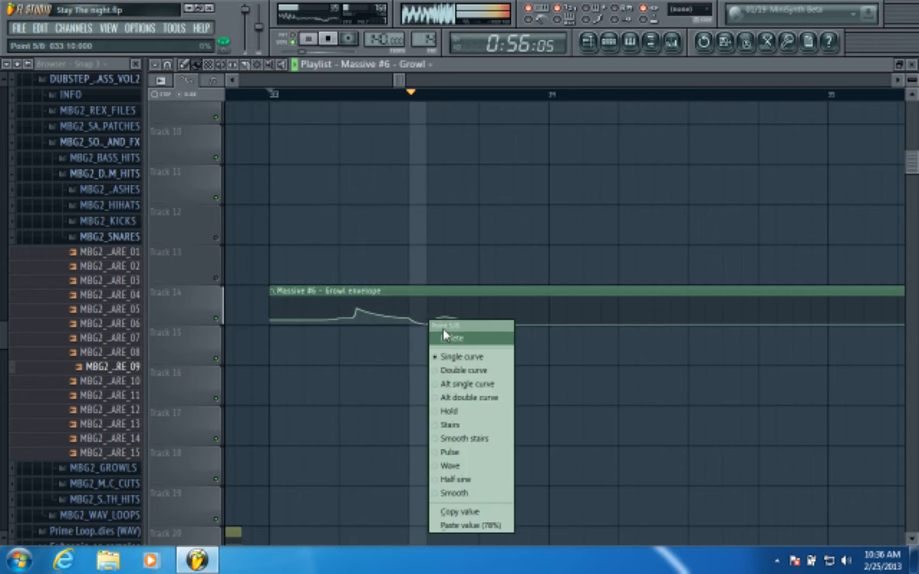
click(446, 332)
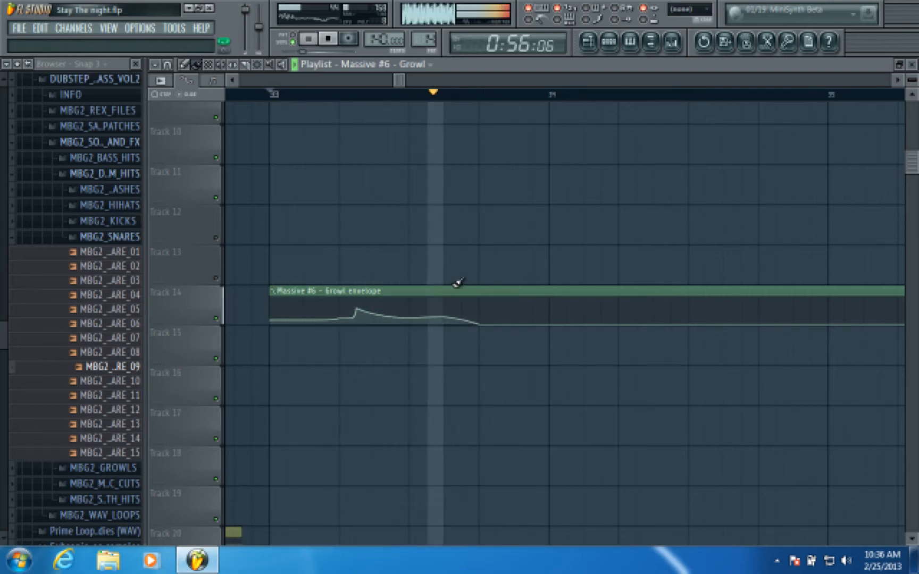
Show the channel list and replay the section from bar 33
scroll(465, 213, up, 5)
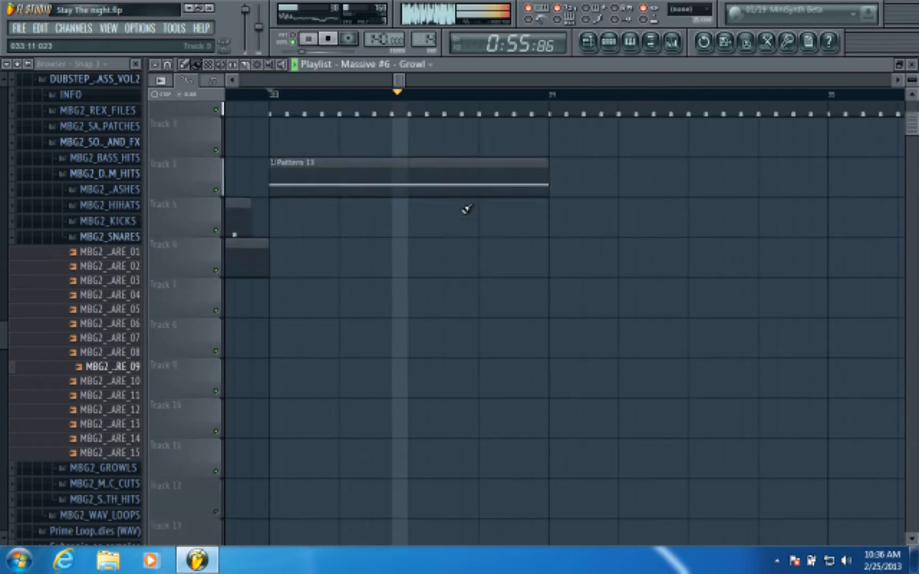
key(F6)
key(space)
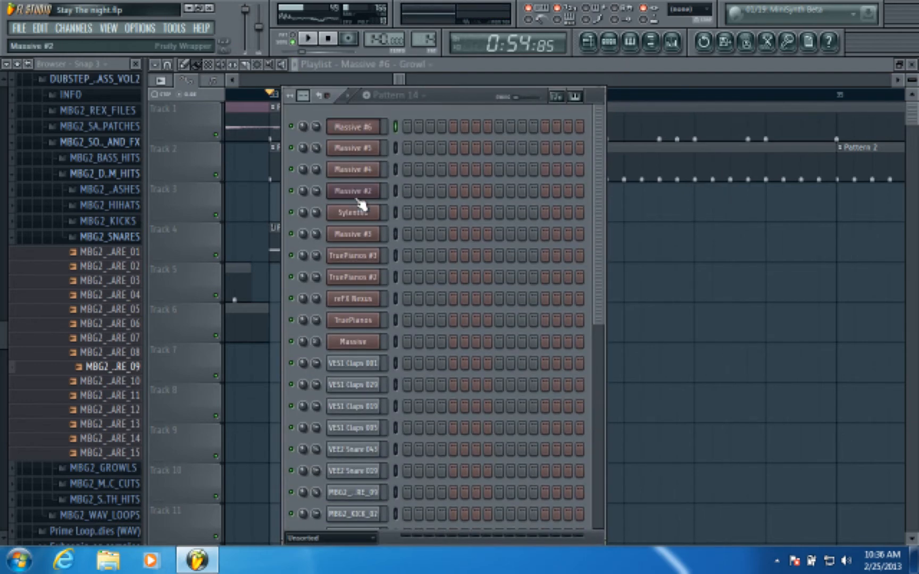
key(space)
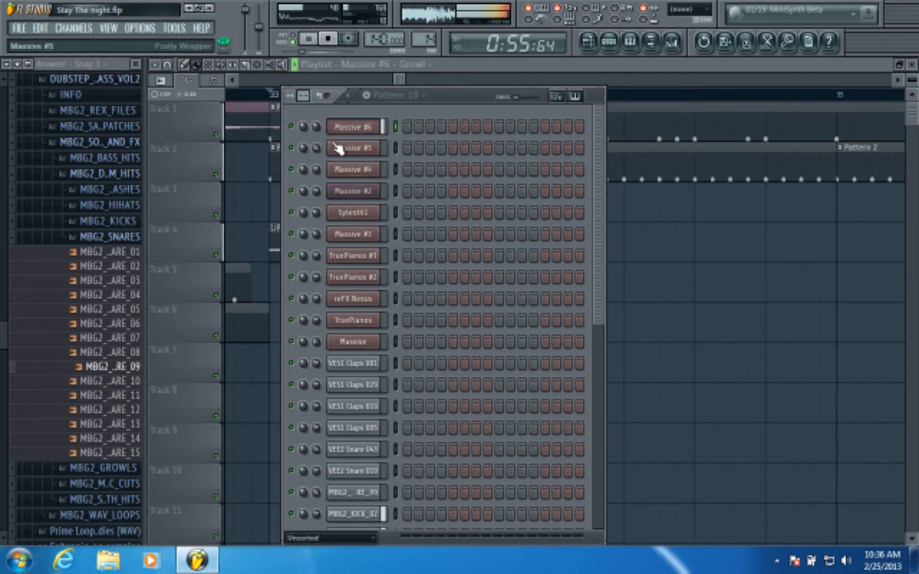
key(space)
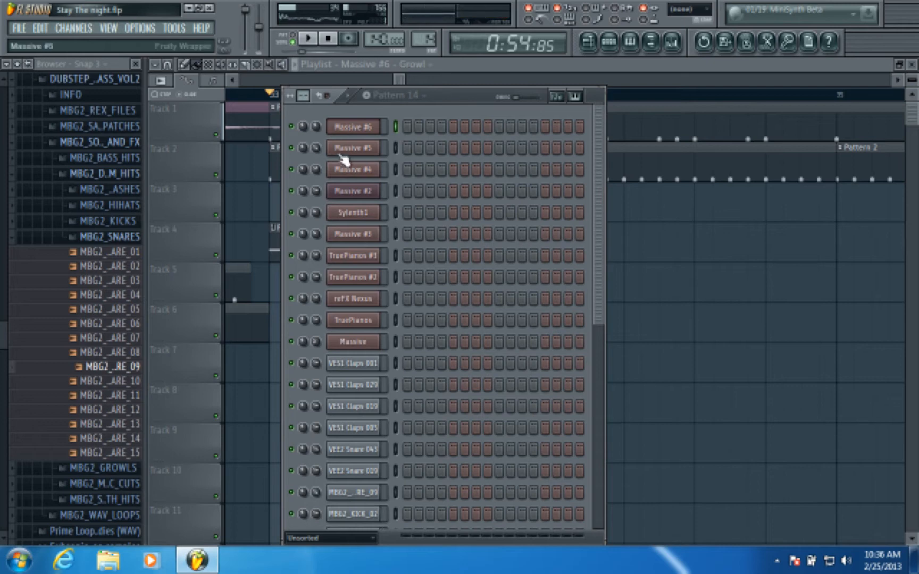
Switch to Pattern 13 and insert a new Massive channel above Massive #6
right_click(343, 159)
mouse_move(404, 259)
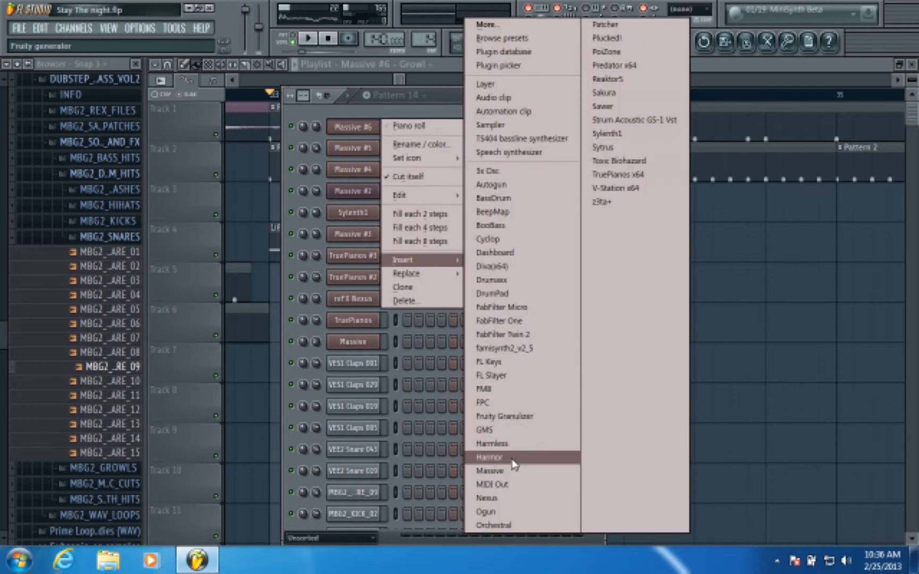
click(439, 93)
scroll(424, 47, down, 1)
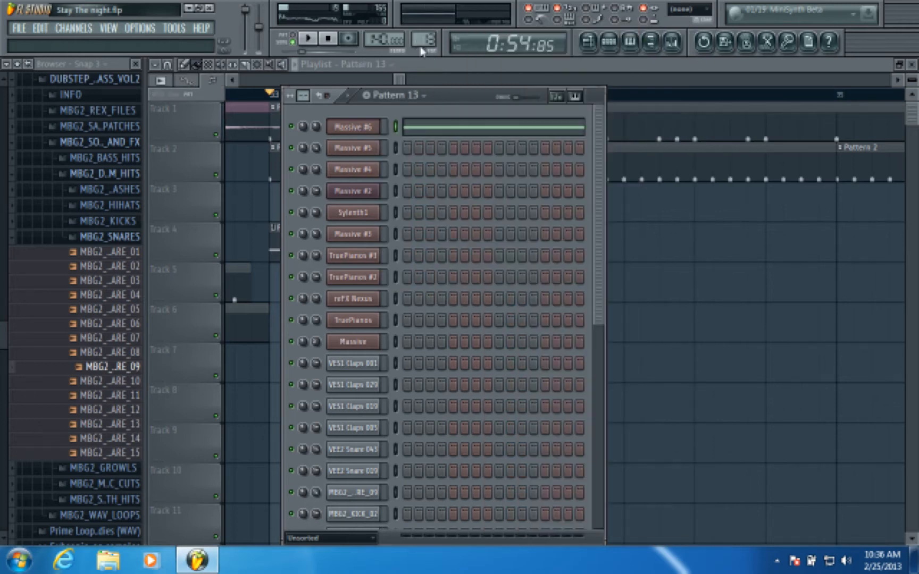
right_click(358, 135)
mouse_move(433, 261)
click(502, 470)
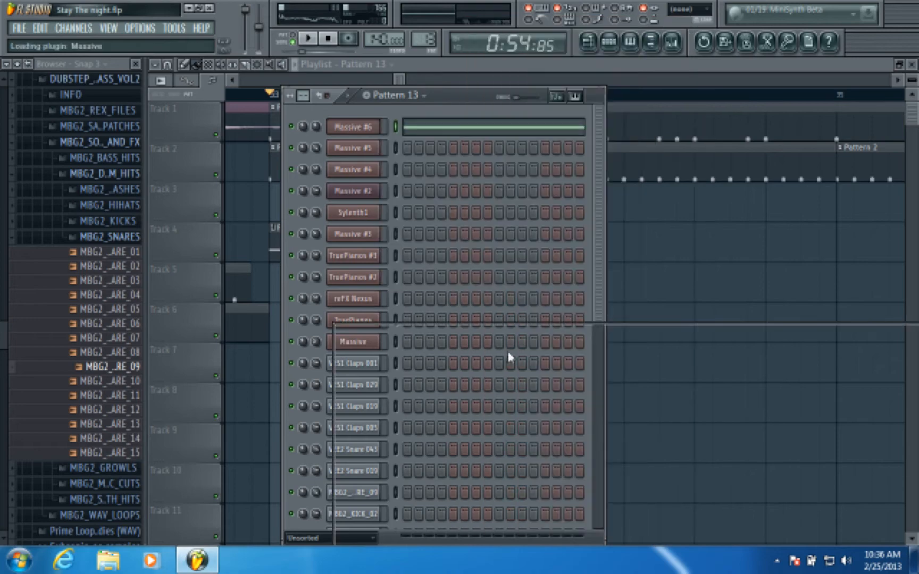
Open the new Massive's preset browser and look through the sounds in the Ohmazing Sounds 2 folder
click(574, 355)
click(591, 367)
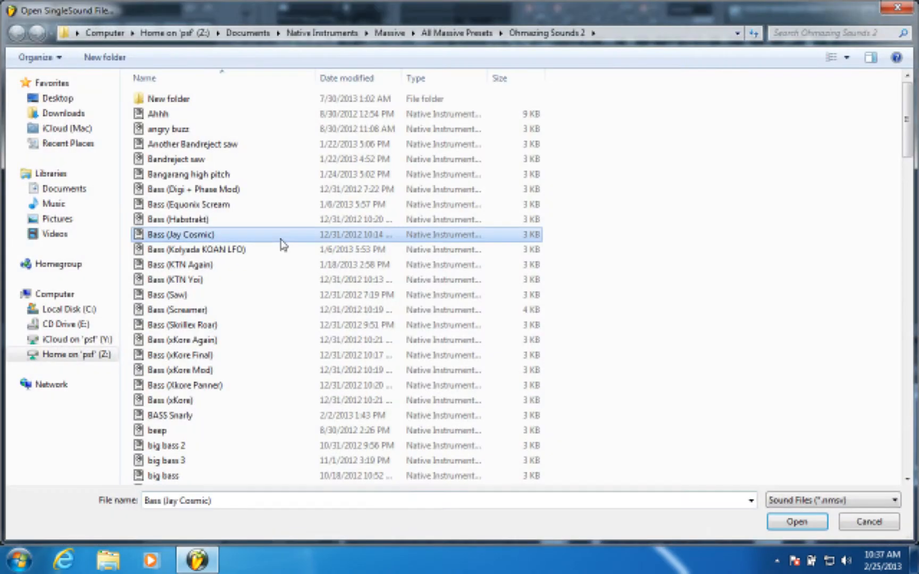
scroll(282, 244, down, 5)
click(282, 239)
scroll(267, 285, down, 4)
click(271, 281)
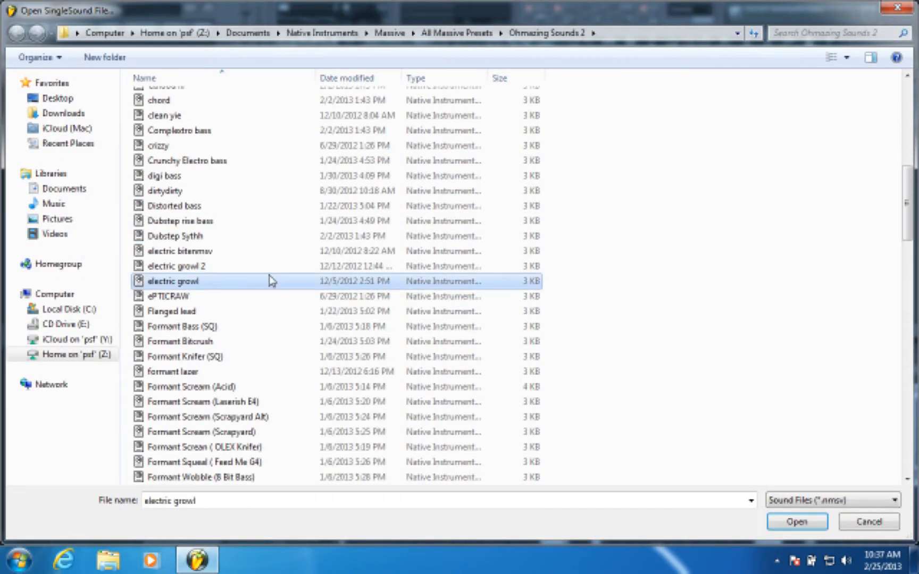
click(246, 224)
click(240, 315)
scroll(240, 318, down, 1)
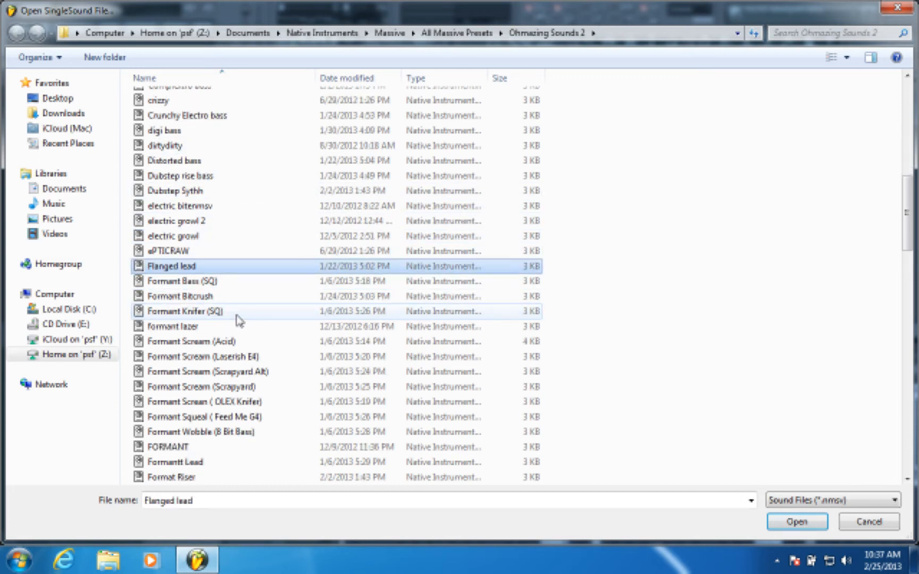
scroll(238, 319, down, 7)
click(238, 296)
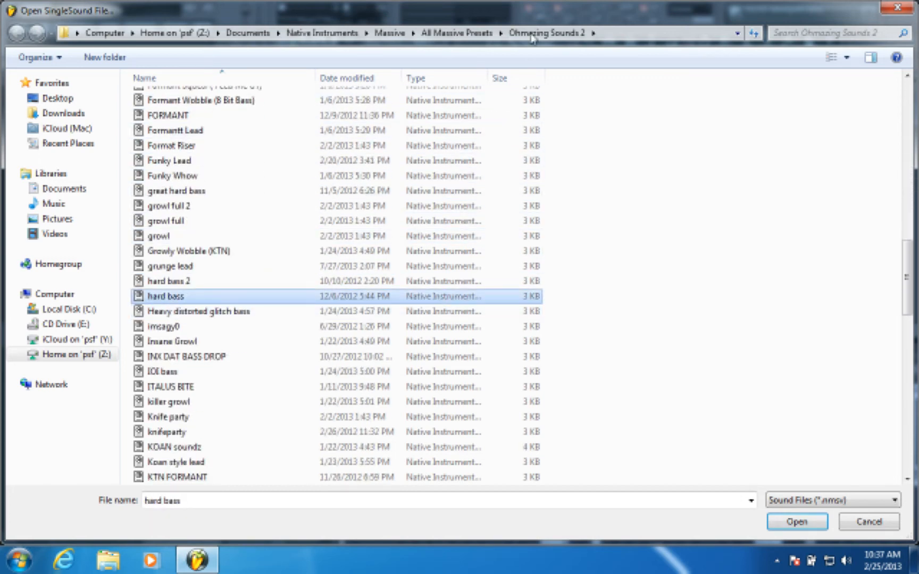
Load the preset LEAD - Strobelights from the 500 Subscriber Special Pack folder inside Kursed Sounds
click(456, 33)
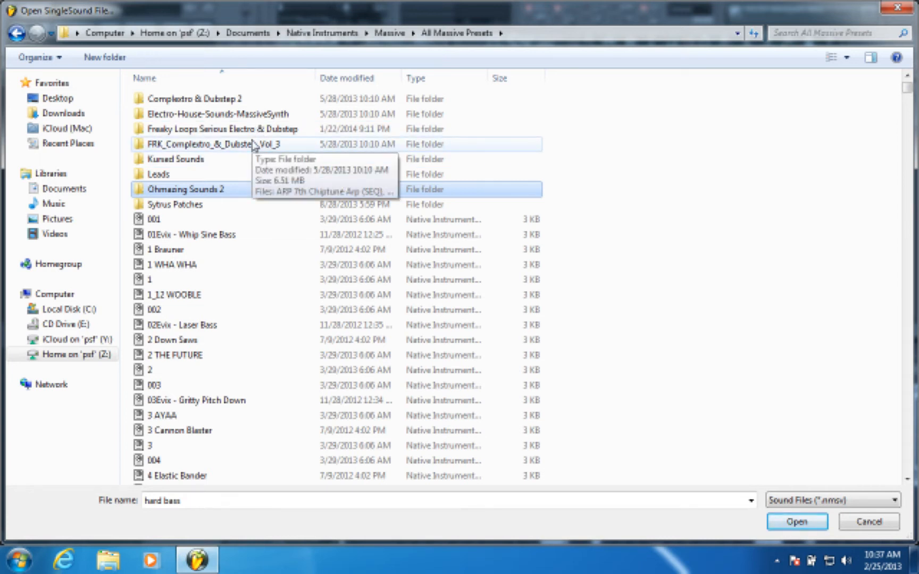
double_click(179, 162)
click(221, 188)
scroll(223, 197, down, 10)
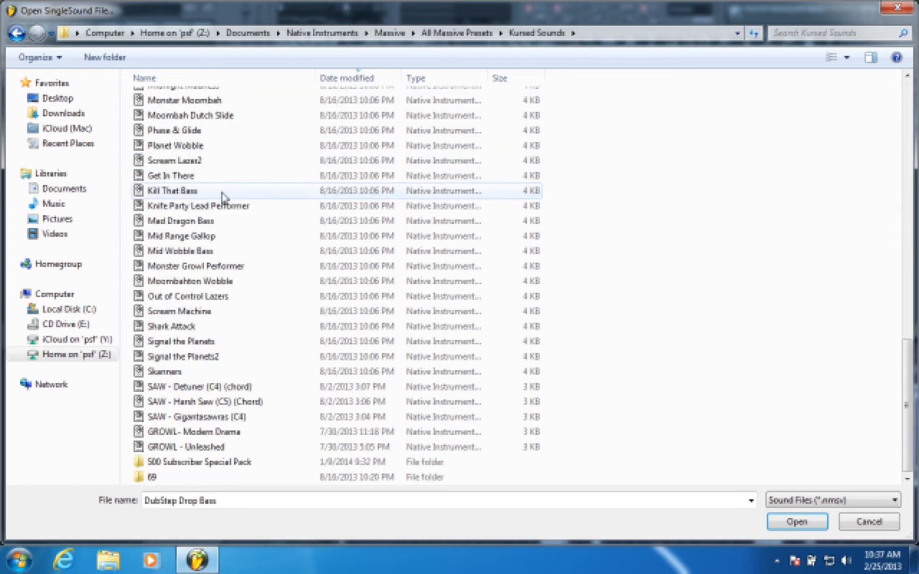
double_click(221, 463)
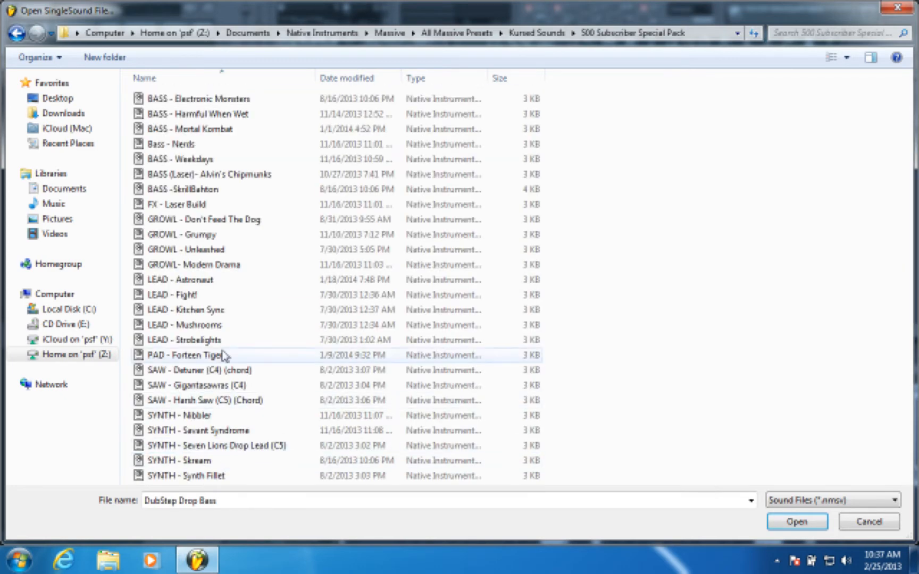
click(242, 310)
double_click(236, 340)
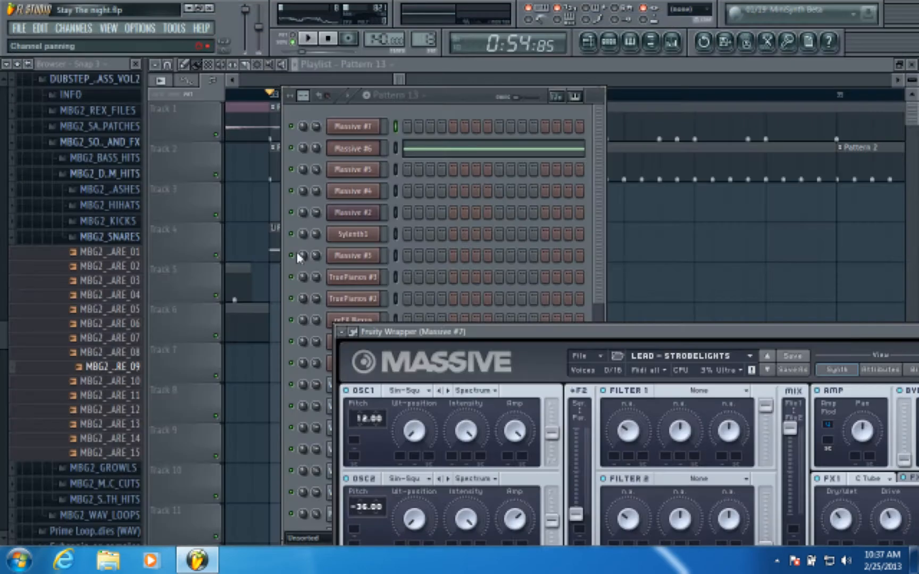
Open the piano roll of Massive #7 and place an F6 note at the start of bar 2
right_click(364, 143)
click(406, 126)
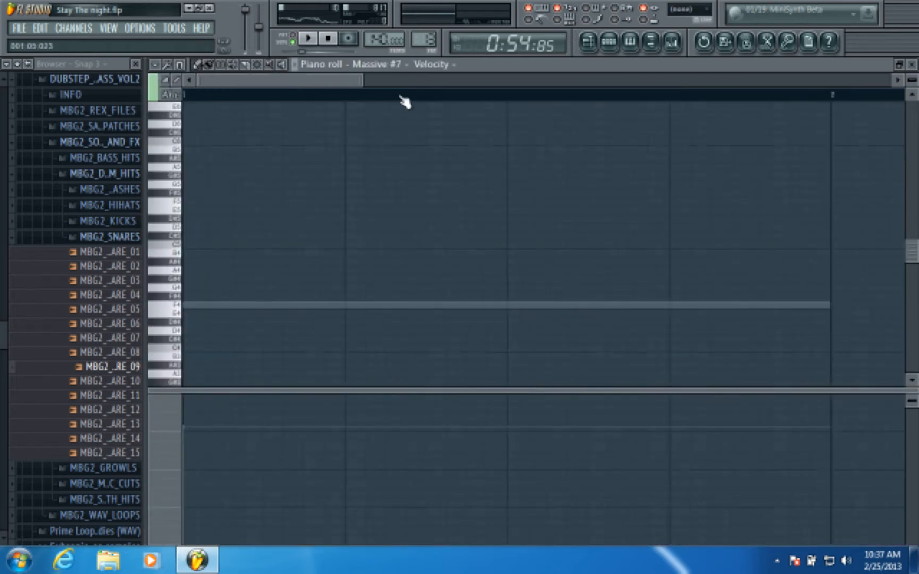
scroll(387, 181, down, 3)
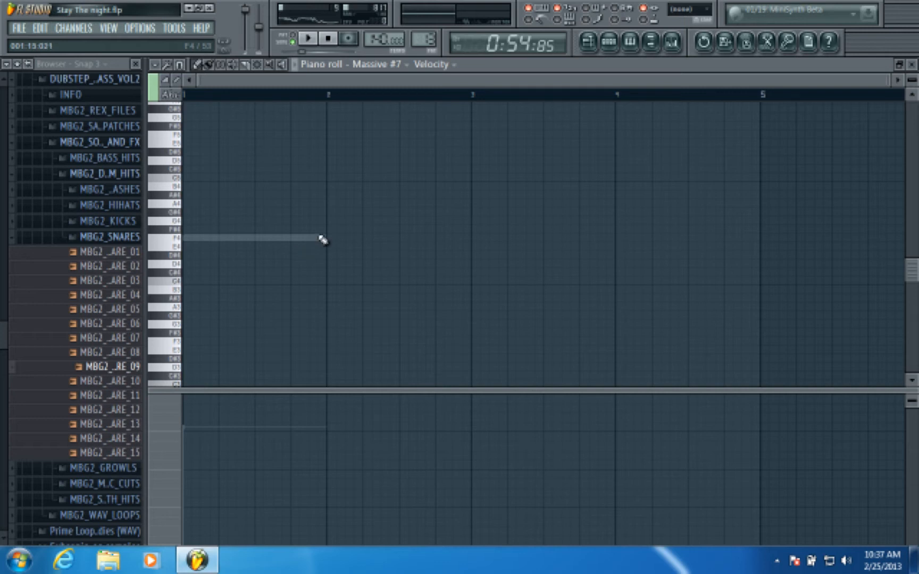
click(324, 238)
right_click(417, 237)
scroll(383, 207, up, 1)
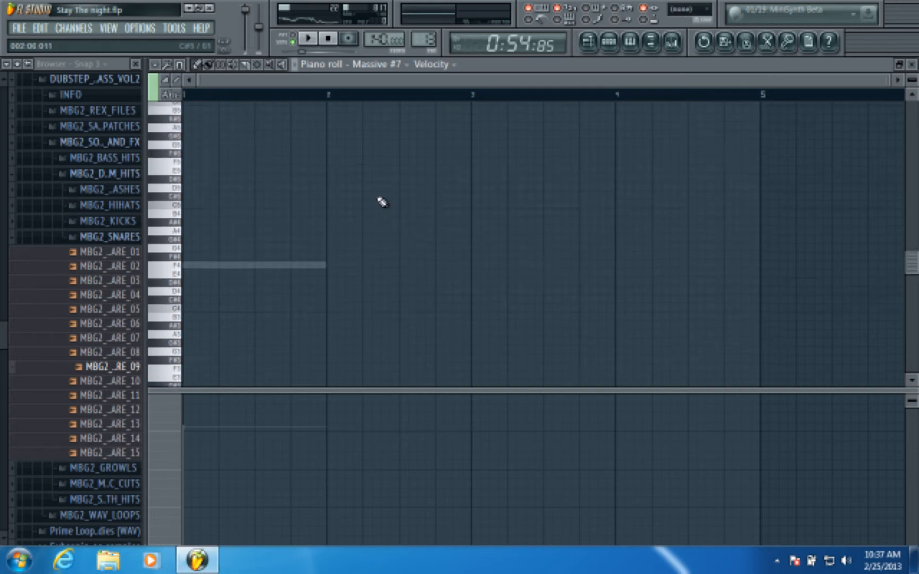
scroll(382, 202, up, 2)
click(328, 197)
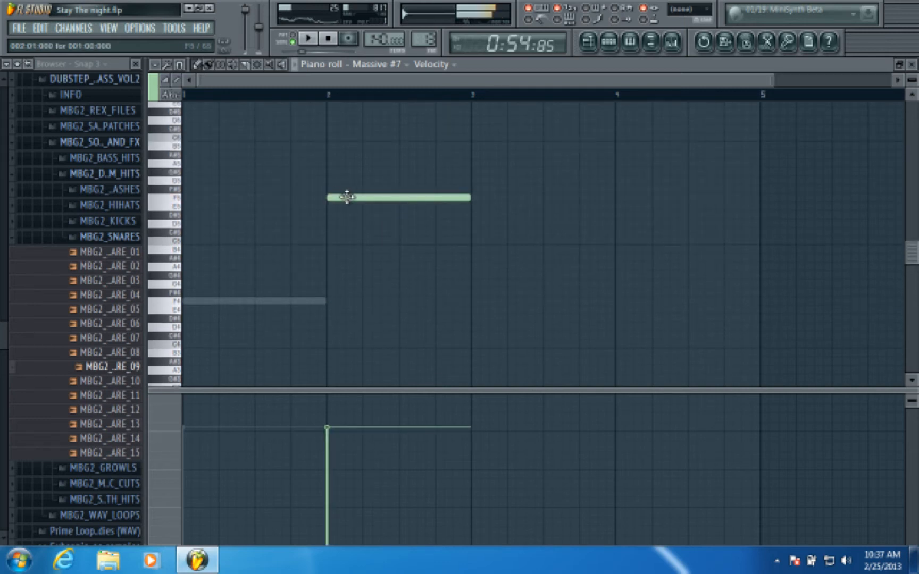
scroll(335, 170, up, 1)
click(333, 120)
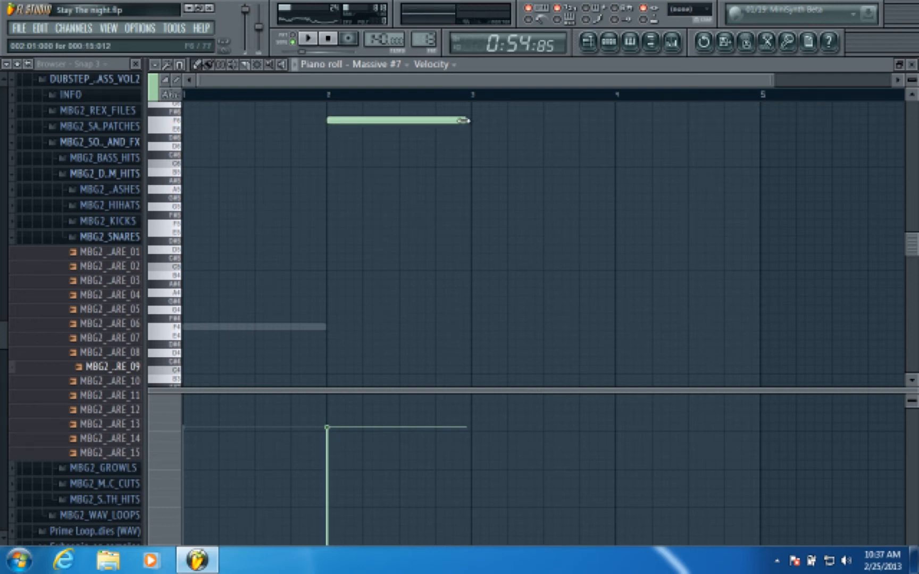
Shorten the F6 note at the start of bar 2 and play the pattern from bar 33
drag(355, 151, 349, 151)
key(space)
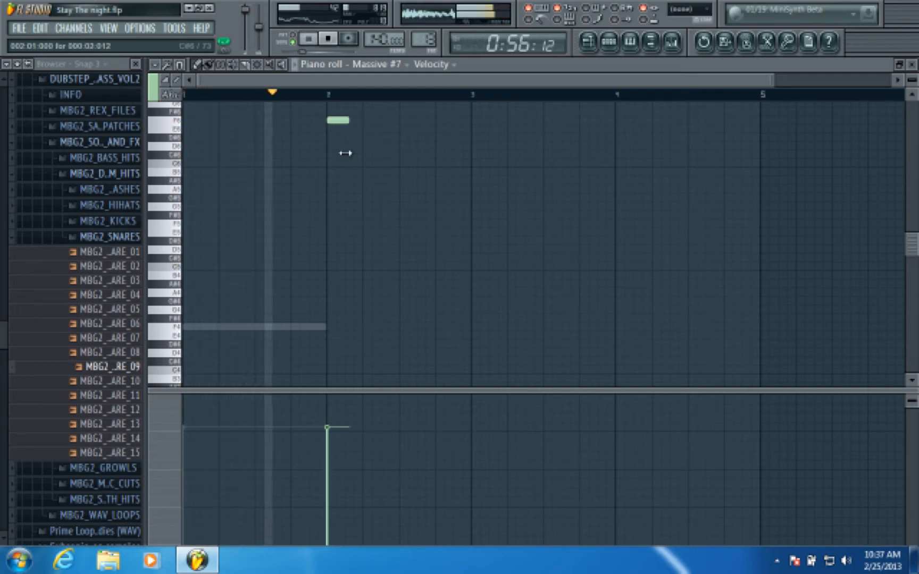
scroll(362, 151, up, 4)
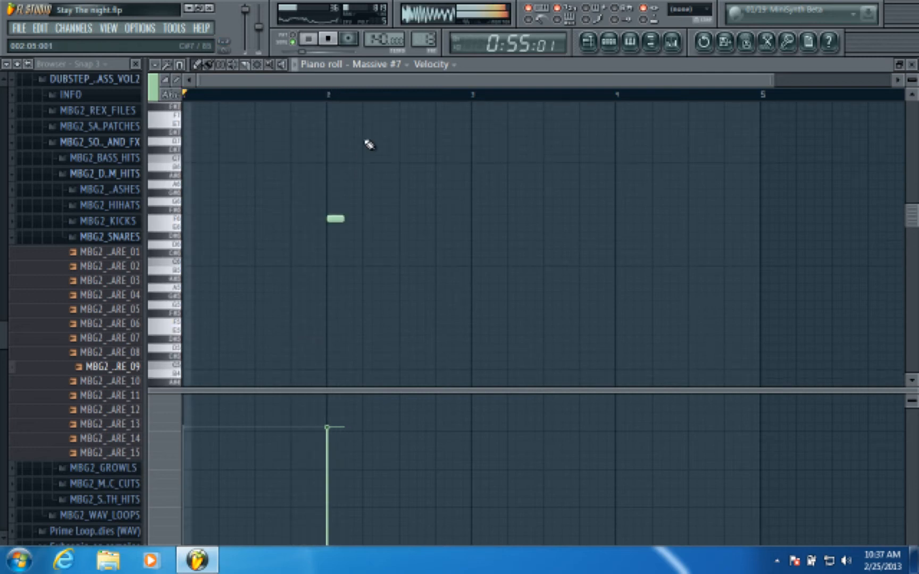
Add notes of length 000:01:012 on F6 at 002:03:000, 002:05:000 and 002:07:000, and on F#6 at 002:09:000
click(351, 219)
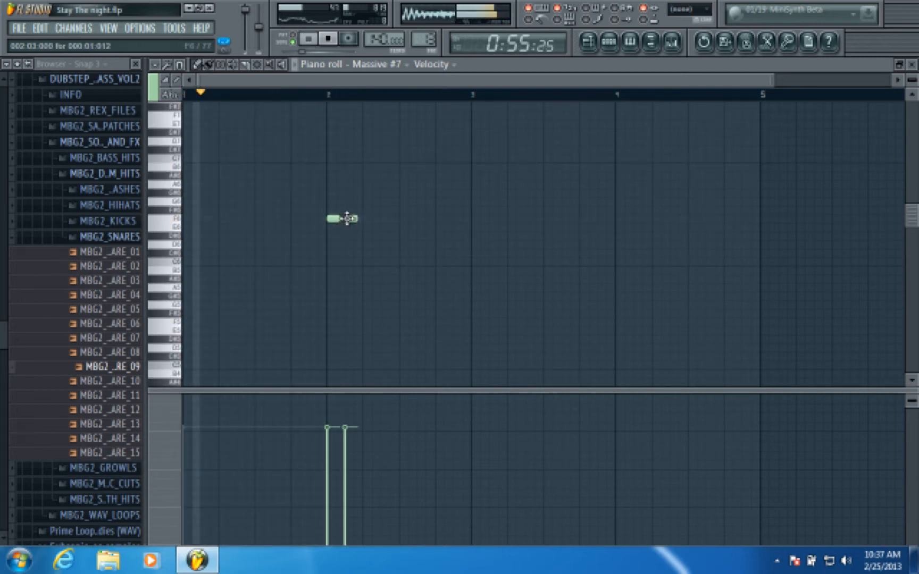
scroll(369, 104, up, 4)
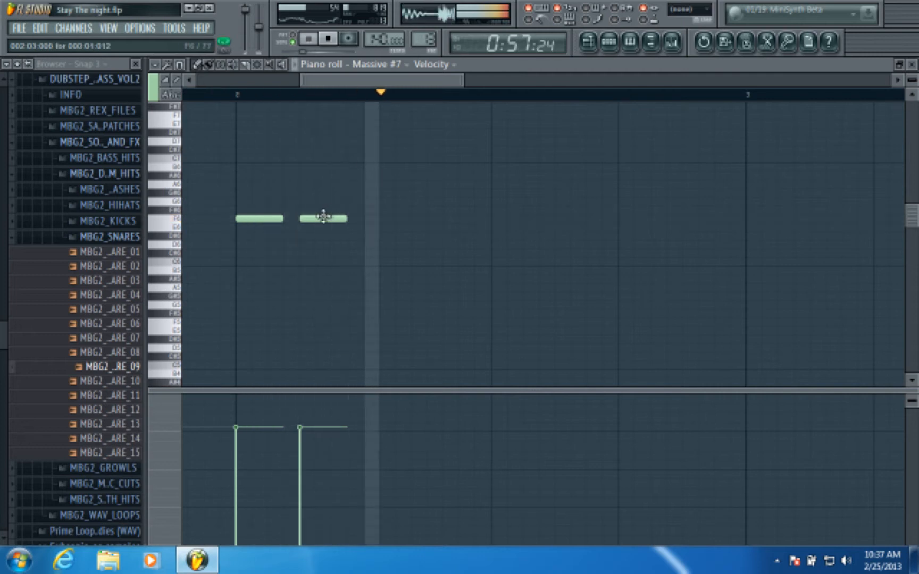
click(492, 196)
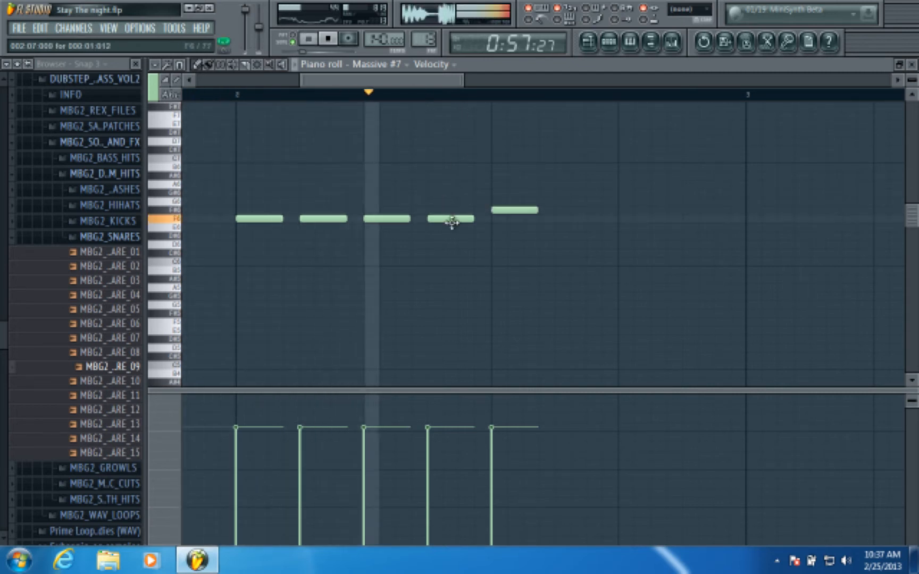
Lengthen the F#6 note to 000:02:000 and add equally long F6, D#6 and G#6 notes at 002:11:000, 002:13:000 and 002:15:000
key(space)
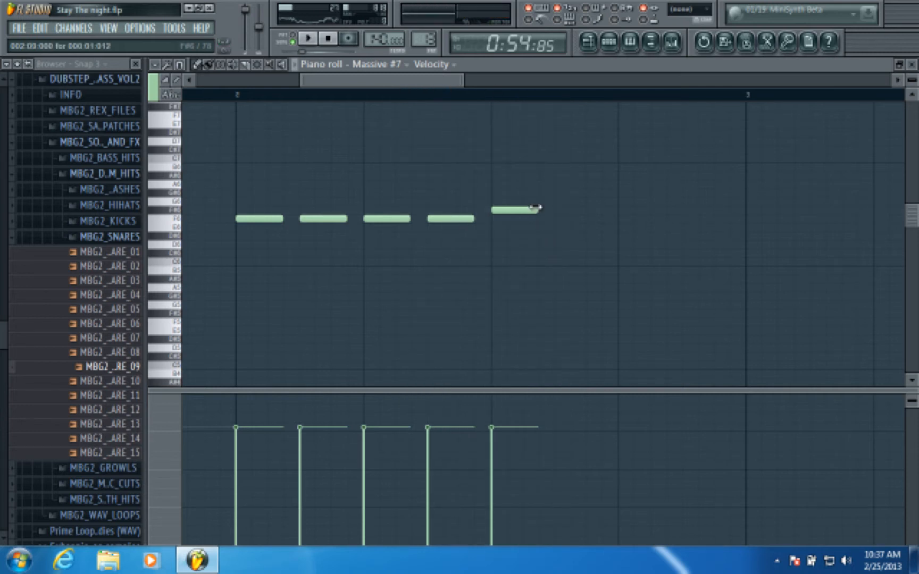
click(559, 218)
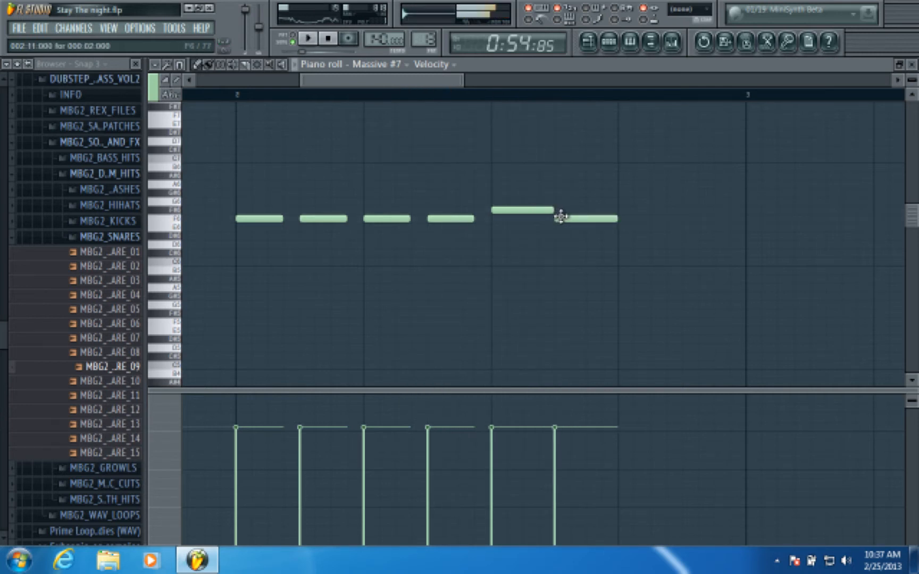
click(631, 238)
click(672, 176)
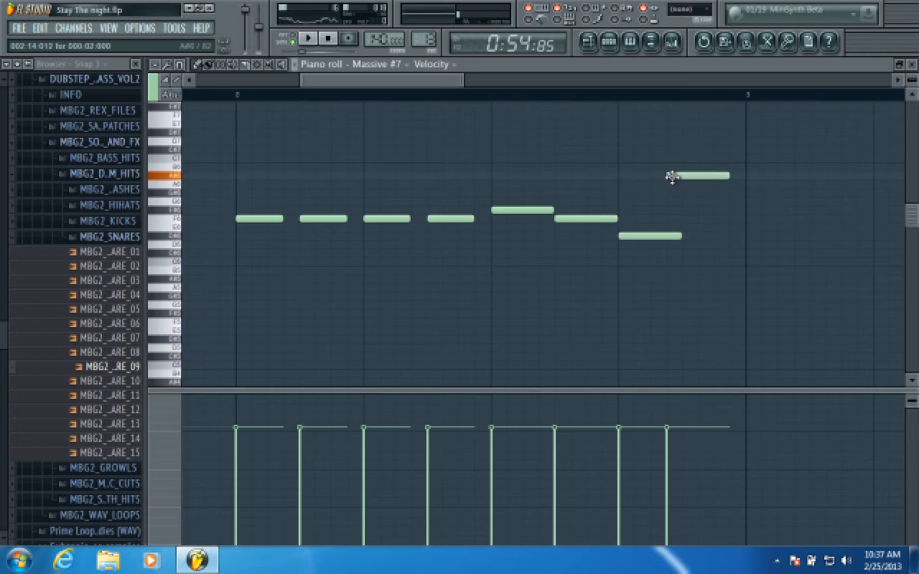
drag(683, 177, 689, 199)
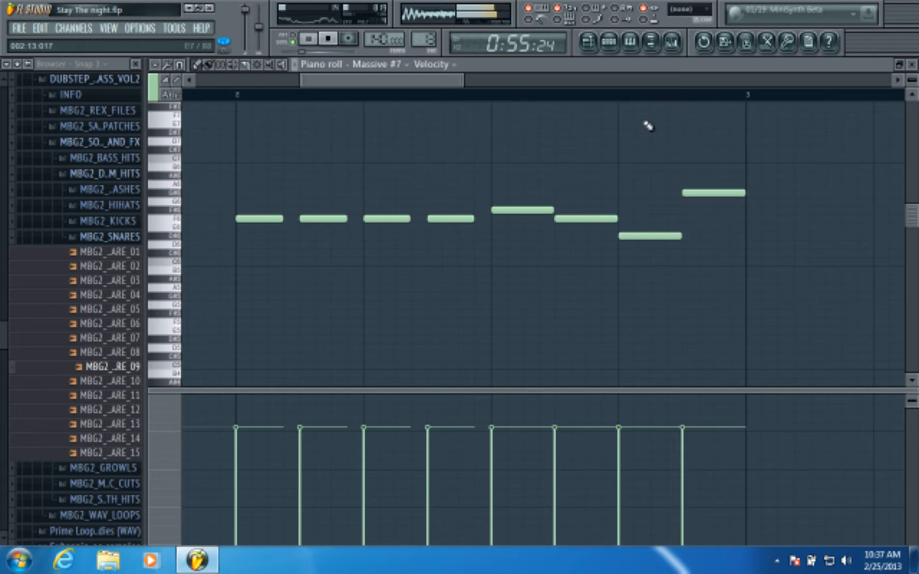
scroll(652, 106, down, 4)
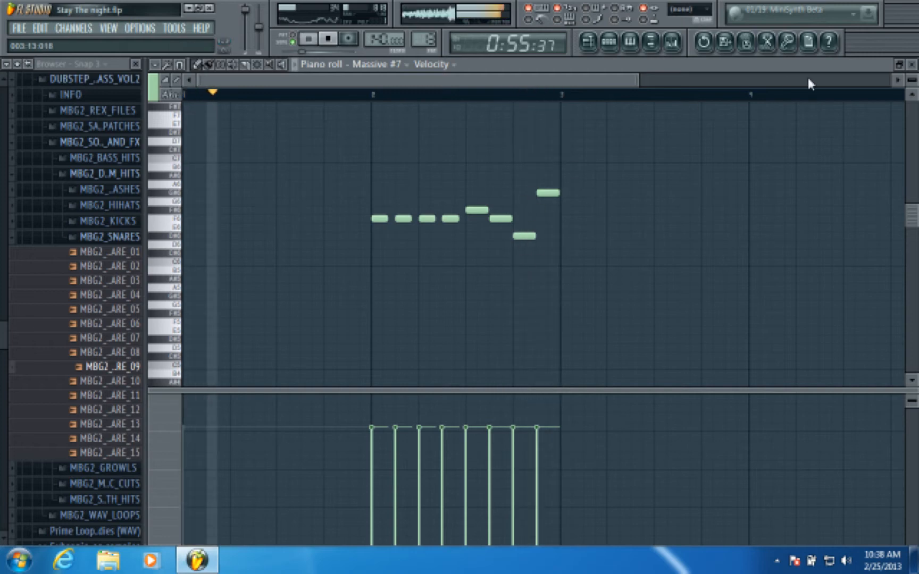
Close the piano roll, stop playback and check the Massive #6 patch settings before returning to the playlist
click(913, 65)
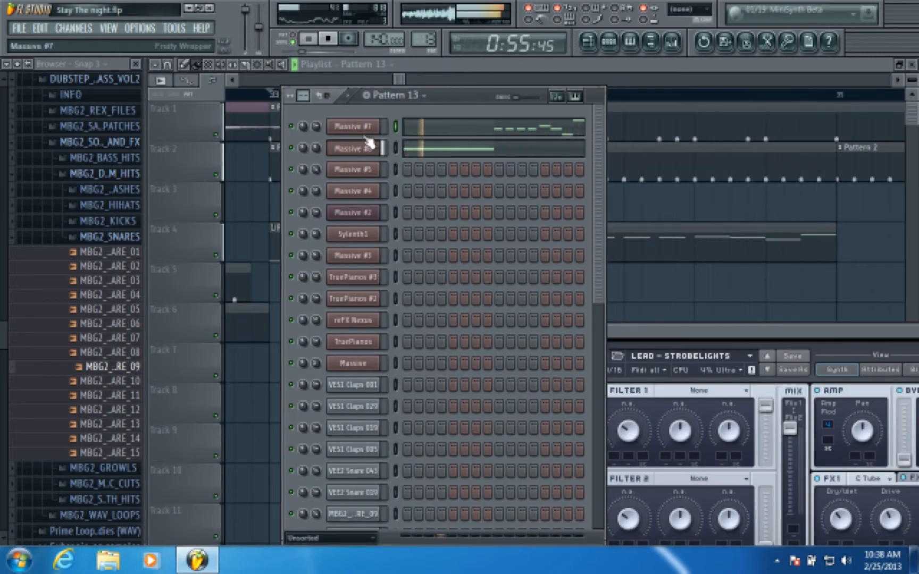
key(space)
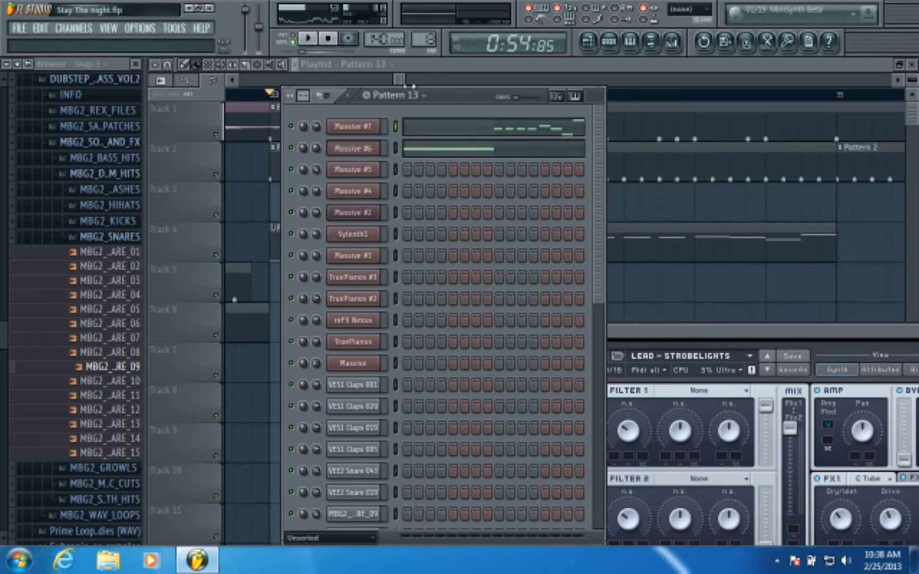
click(371, 150)
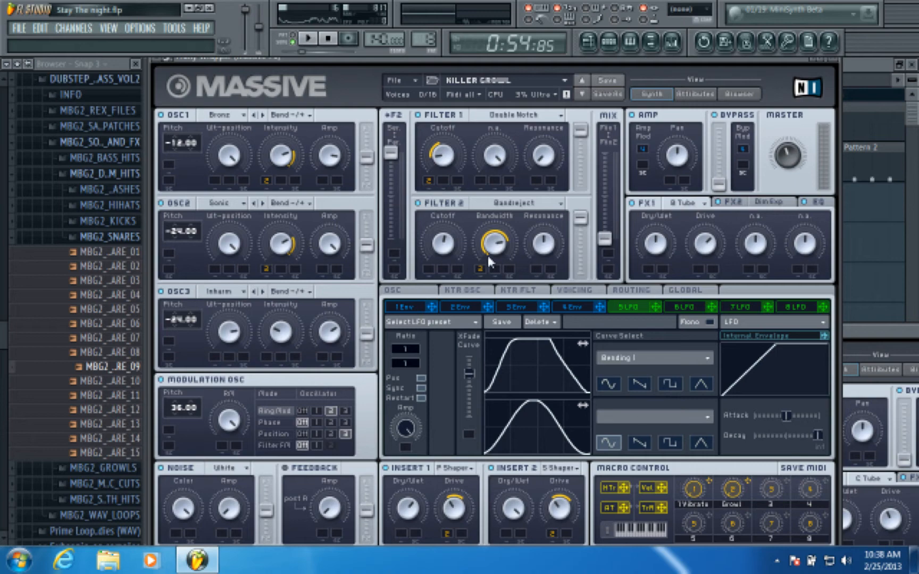
click(885, 65)
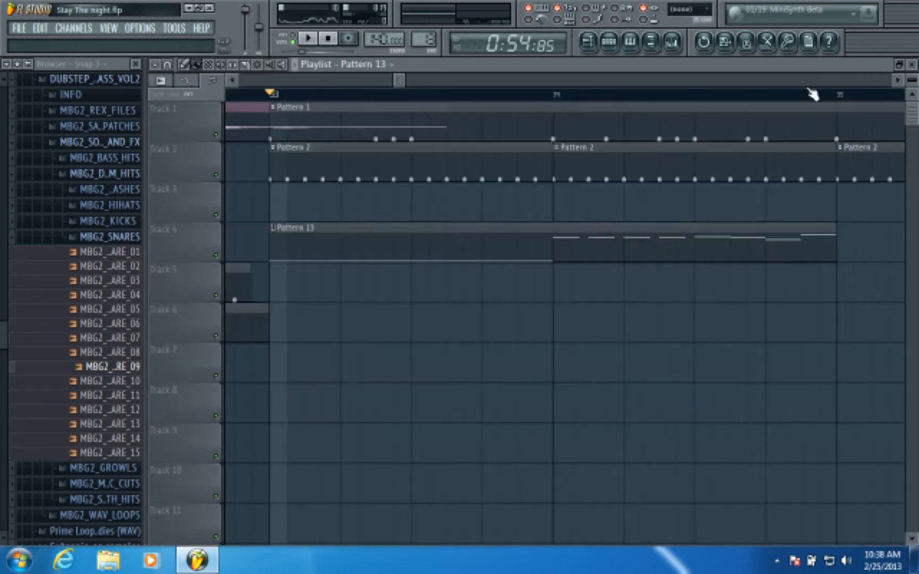
Play the arrangement from just before bar 32 to hear the transition into the drop
scroll(734, 98, down, 3)
scroll(654, 127, down, 5)
scroll(674, 137, down, 1)
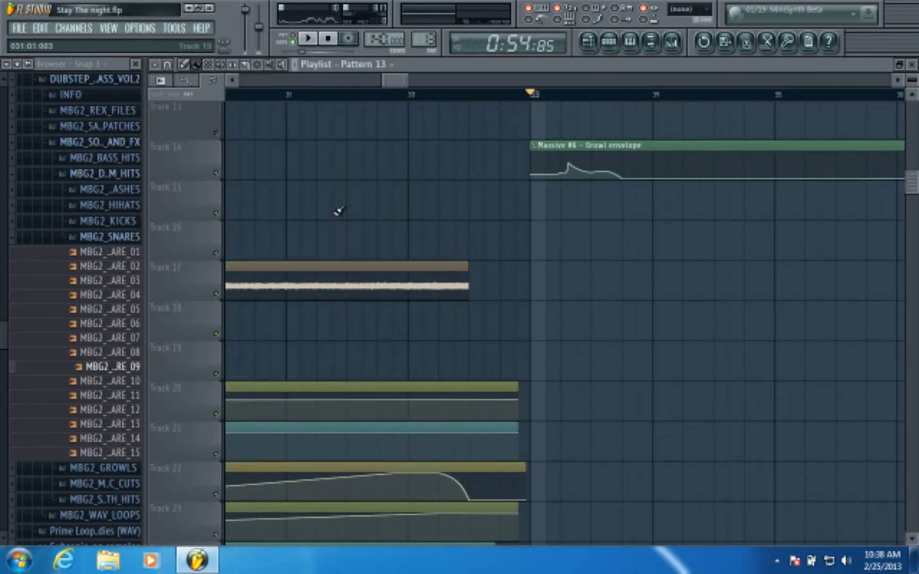
key(space)
scroll(646, 154, up, 7)
click(420, 100)
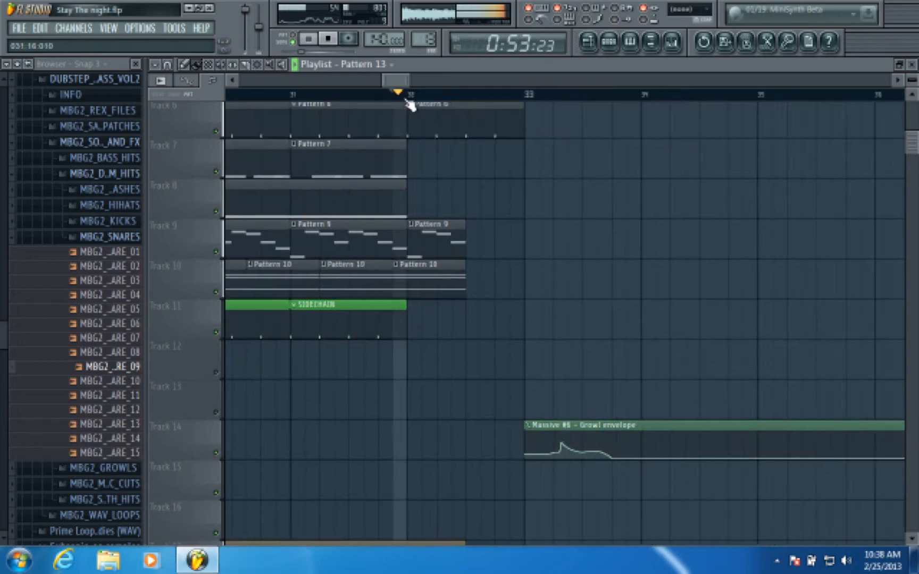
Place the VUF1 140BPM Noise 8Bars #4 audio clip on Track 17 at bar 33 and play the transition
scroll(420, 96, down, 3)
scroll(458, 199, down, 10)
key(space)
scroll(456, 252, down, 12)
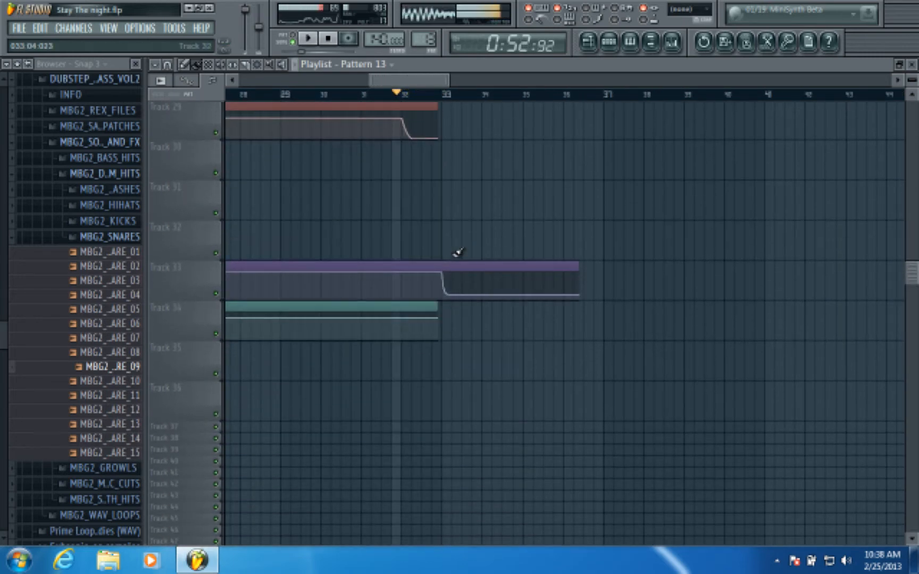
scroll(470, 97, down, 3)
scroll(463, 186, up, 7)
scroll(463, 186, up, 9)
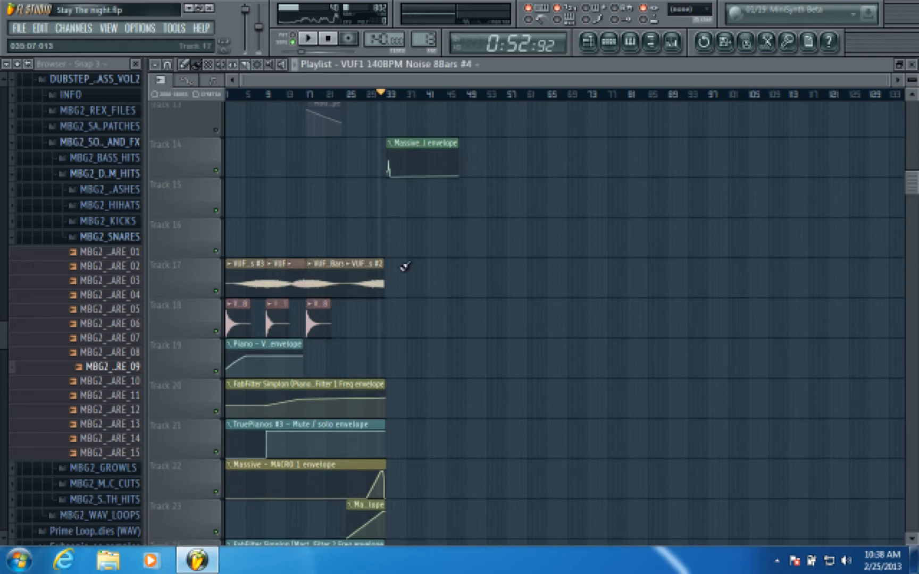
click(419, 269)
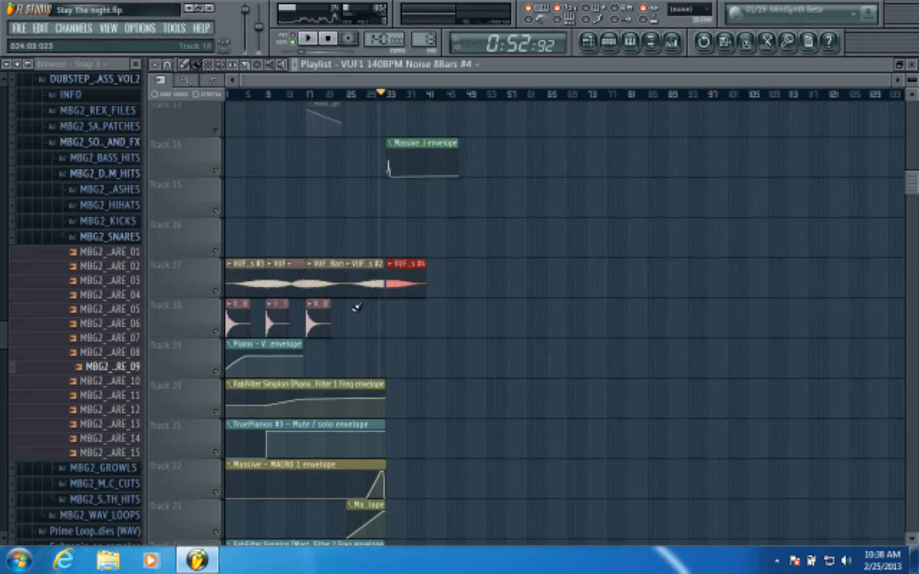
scroll(404, 94, up, 5)
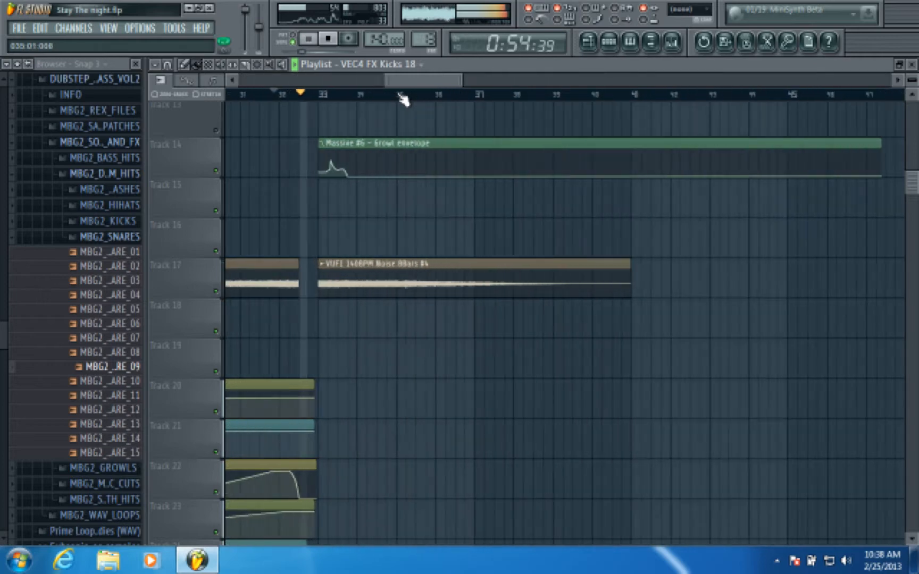
scroll(373, 96, down, 5)
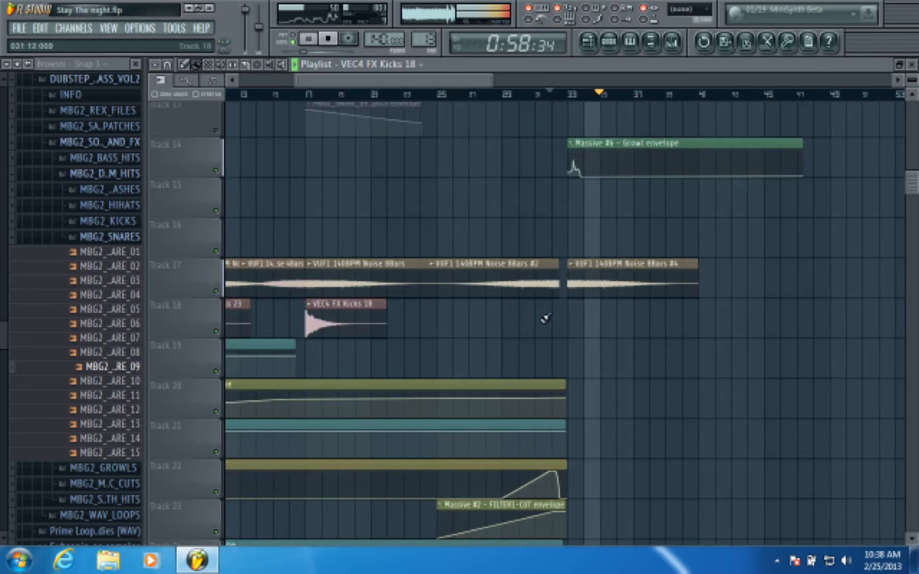
key(space)
Open the Massive #7 notes of Pattern 13 and replace the second F6 note with two 000:00:012 notes at 002:03:000 and 002:04:000
scroll(590, 108, up, 7)
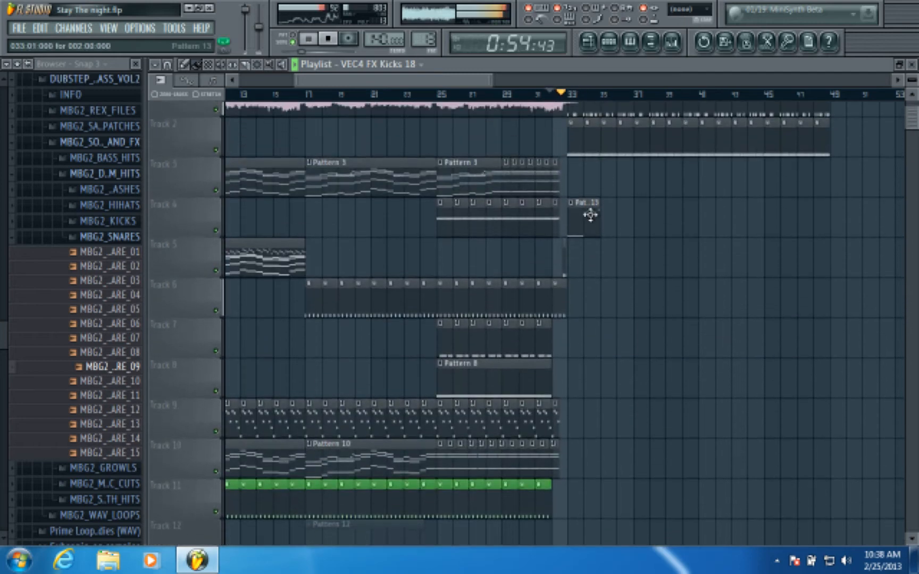
double_click(588, 213)
scroll(473, 103, down, 4)
scroll(511, 98, up, 2)
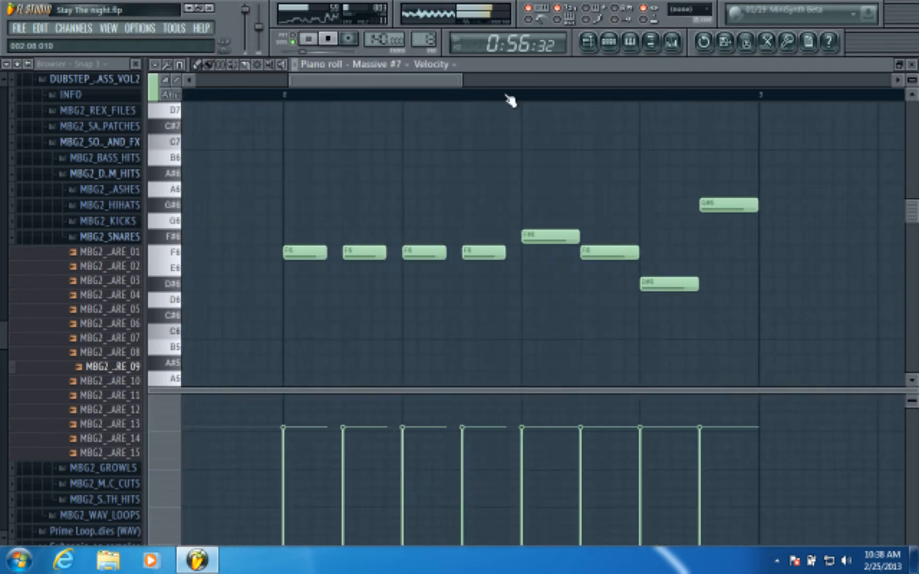
drag(365, 254, 350, 261)
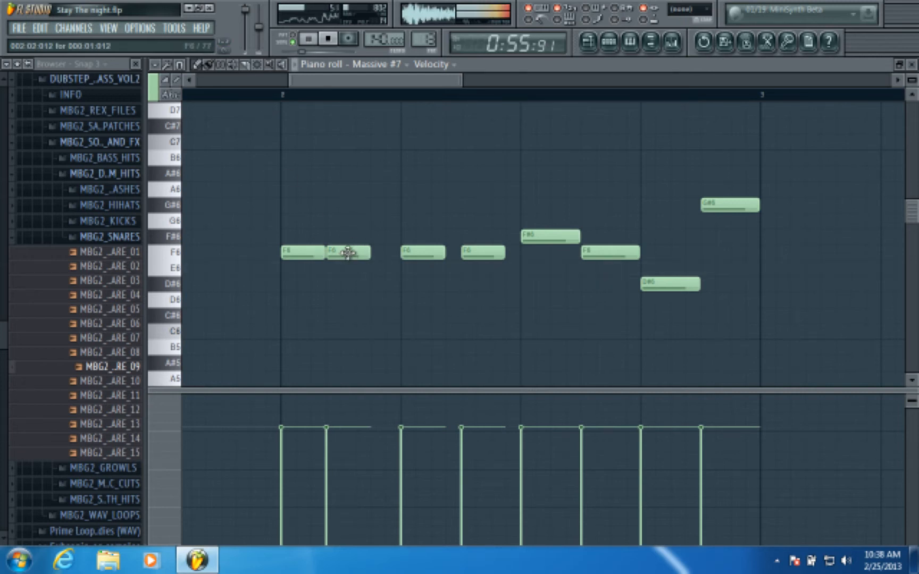
drag(347, 253, 363, 254)
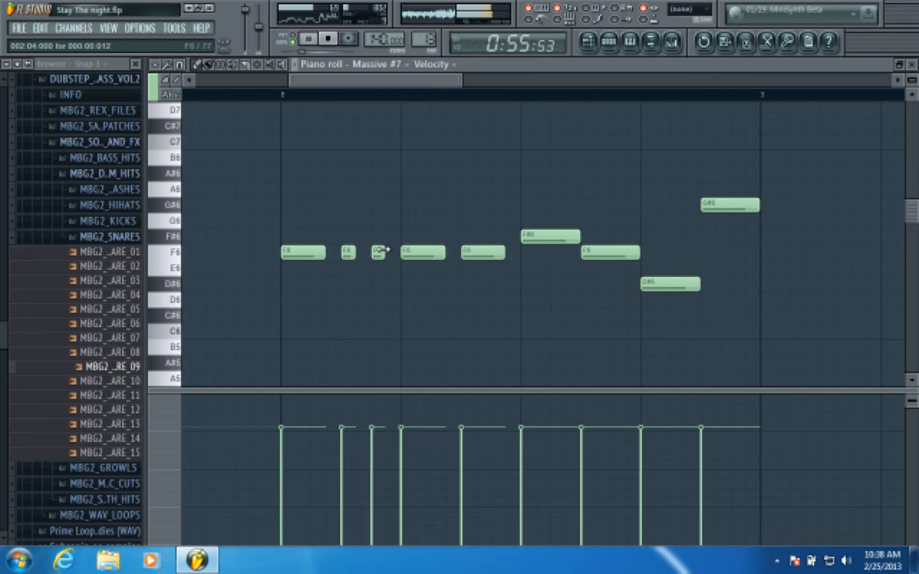
key(space)
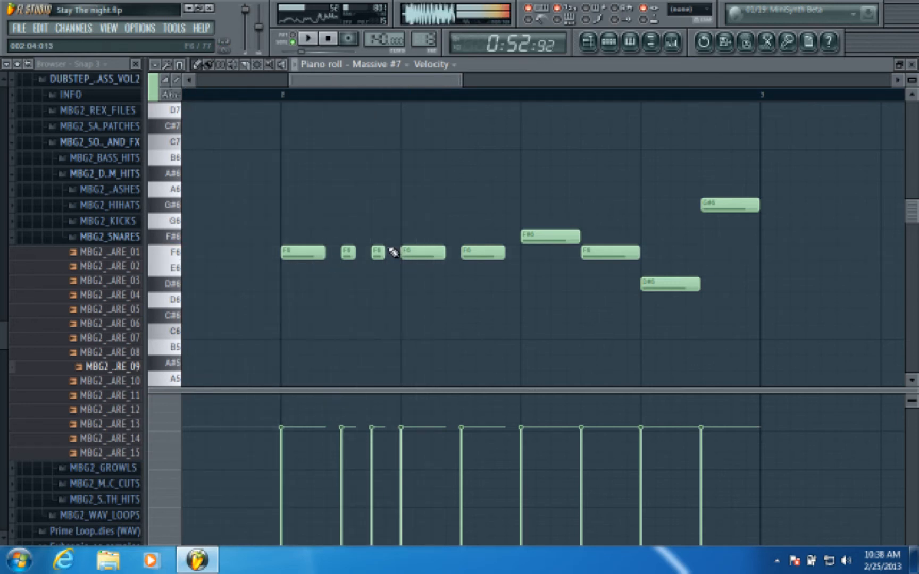
Replace the F6 note at 002:11:000 with two F6 notes of length 000:00:012 at 002:11:000 and 002:12:000, and play the result
scroll(409, 92, down, 3)
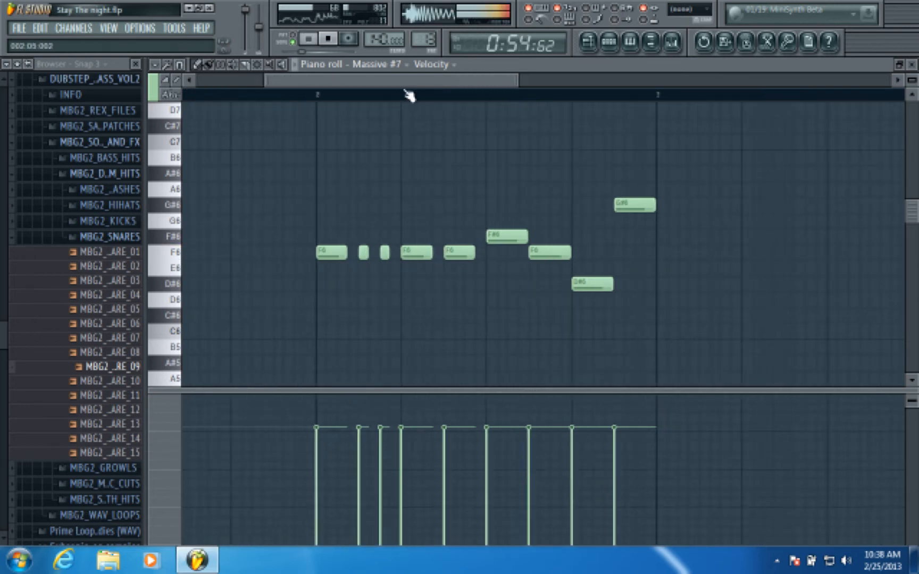
scroll(409, 86, up, 1)
scroll(467, 94, up, 2)
scroll(468, 99, up, 1)
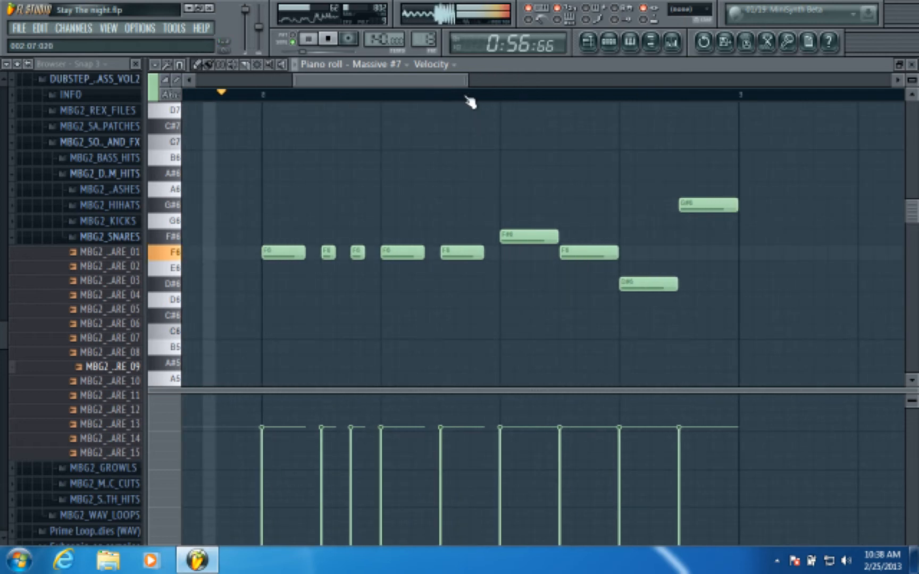
scroll(469, 100, down, 2)
key(space)
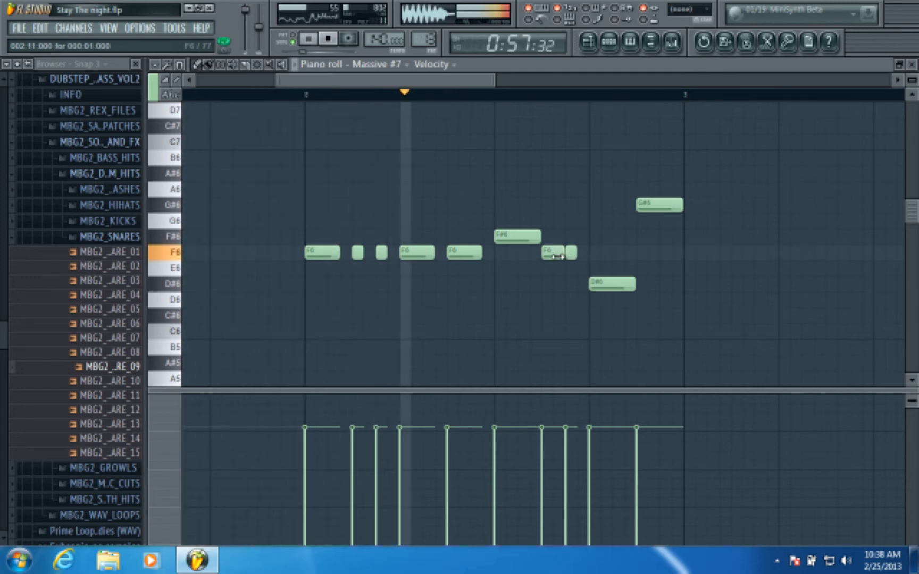
drag(561, 254, 550, 256)
key(space)
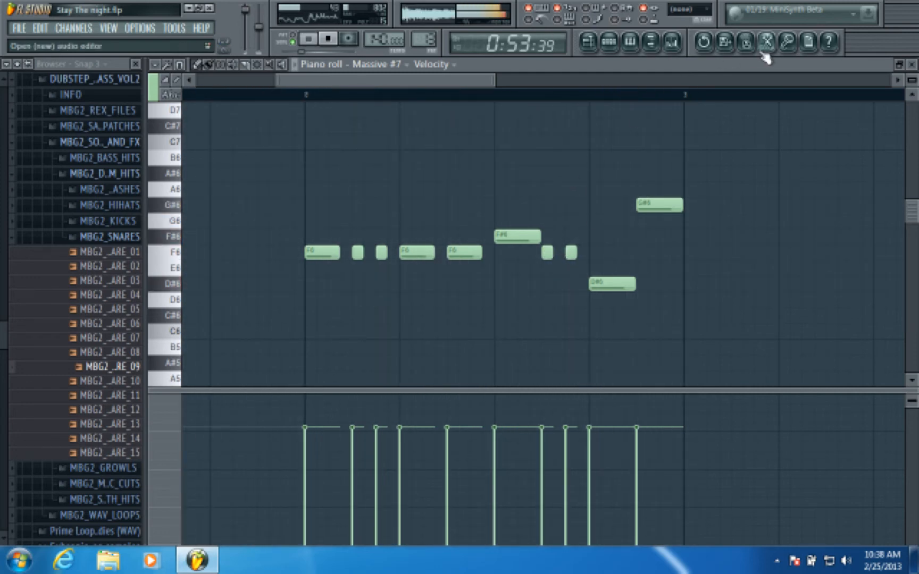
Bring up the preset file browser of Massive #7 and look through the Kursed Sounds folder for another sound
click(912, 64)
click(389, 127)
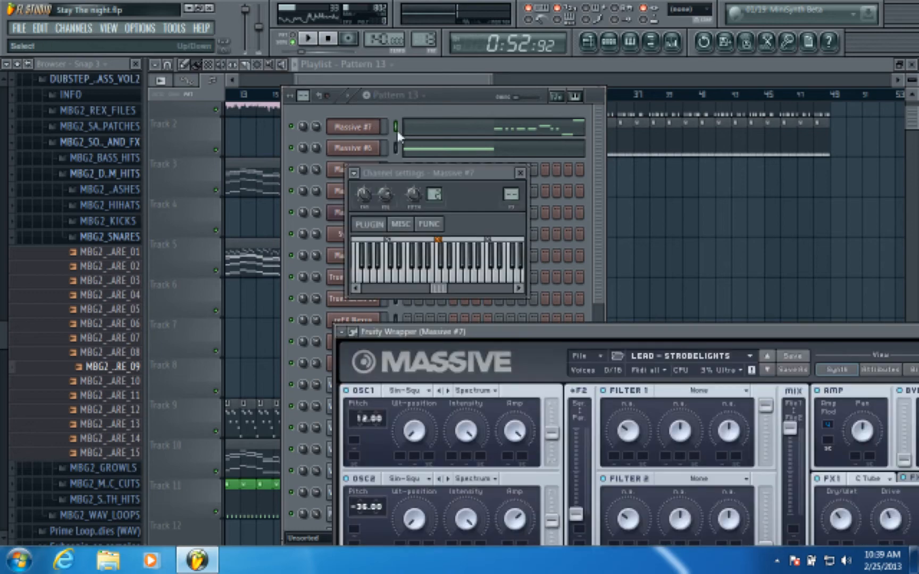
click(580, 355)
click(600, 361)
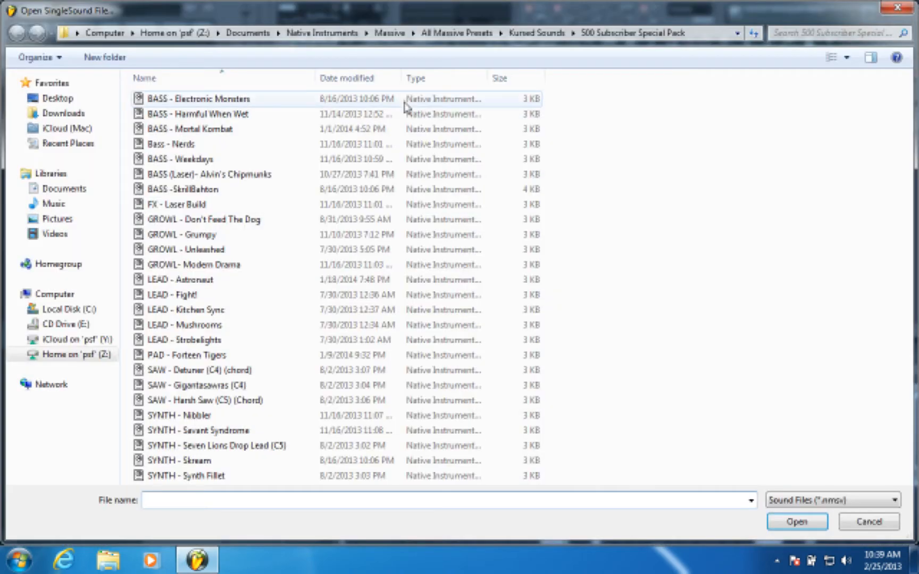
click(536, 33)
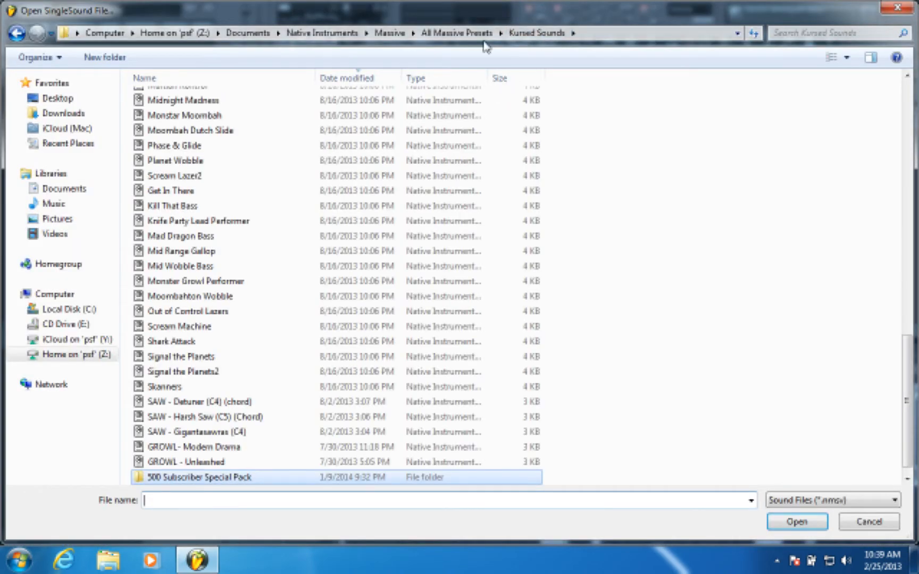
click(206, 296)
scroll(206, 297, up, 10)
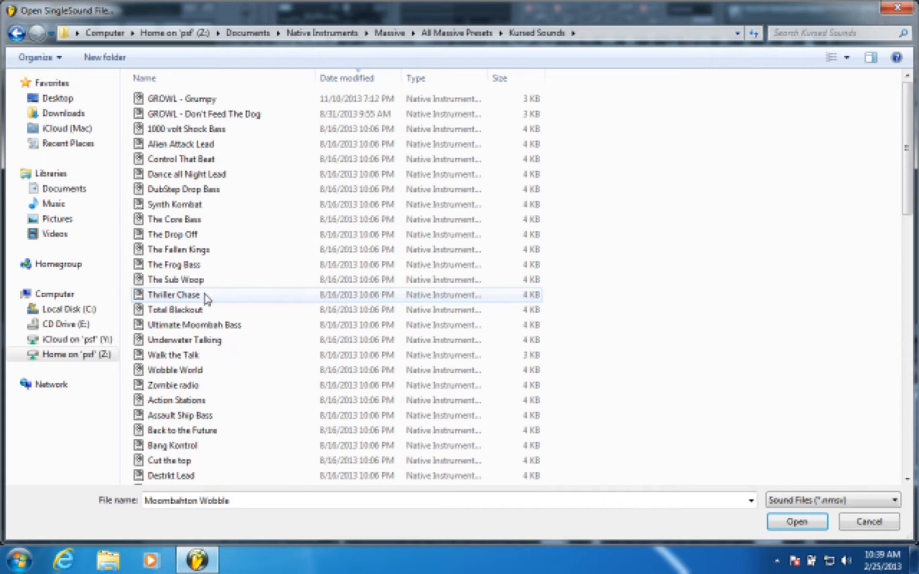
Look through the Freaky Loops Serious Electro & Dubstep preset folder for a lead sound for Massive #7
click(468, 33)
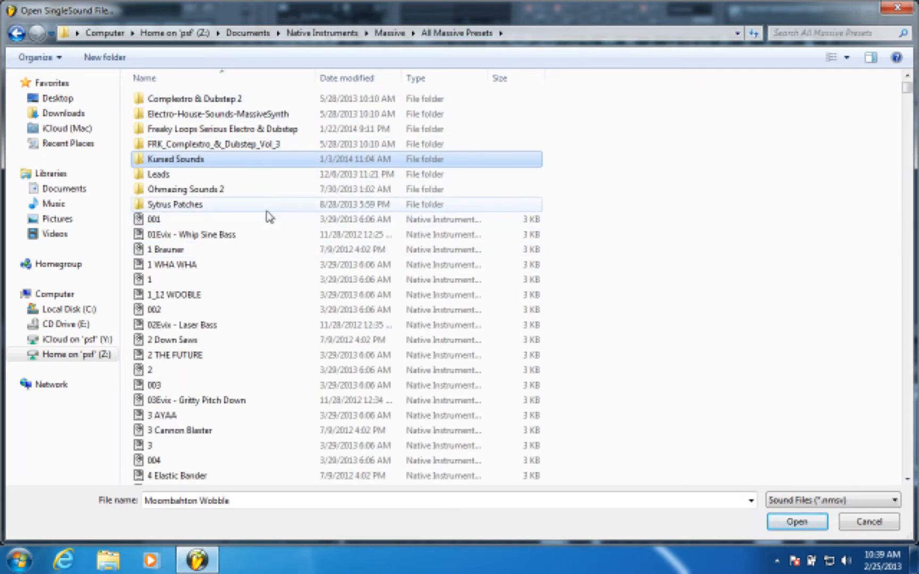
double_click(287, 129)
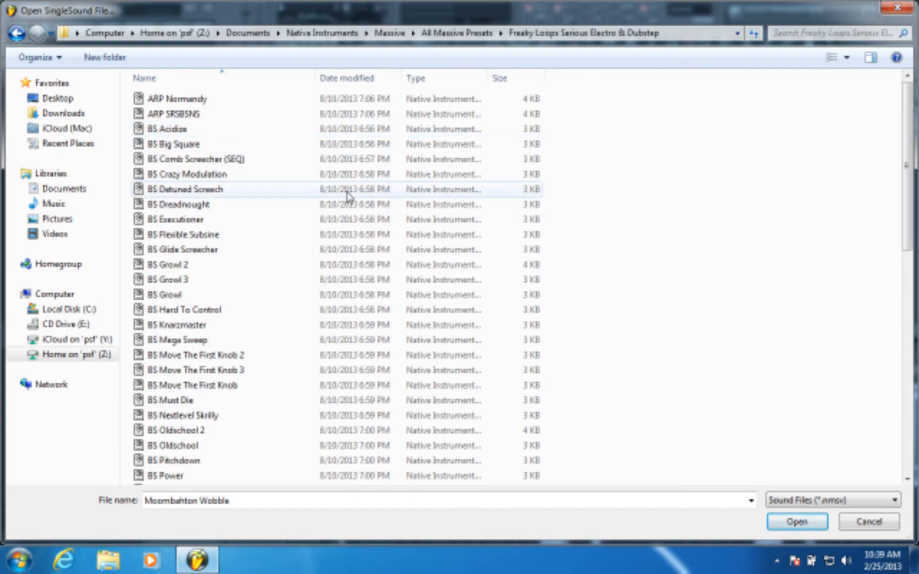
scroll(293, 295, down, 2)
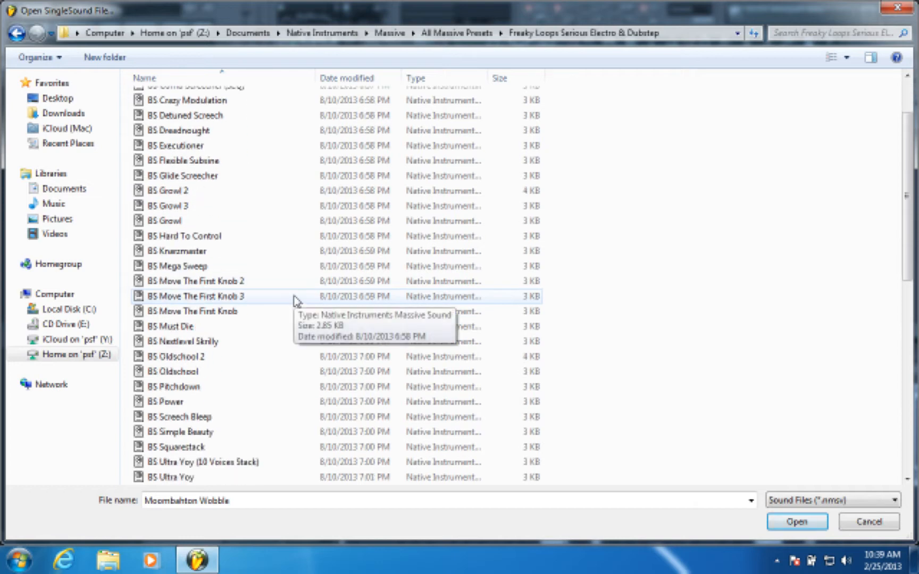
click(269, 373)
scroll(268, 374, down, 4)
scroll(269, 374, down, 3)
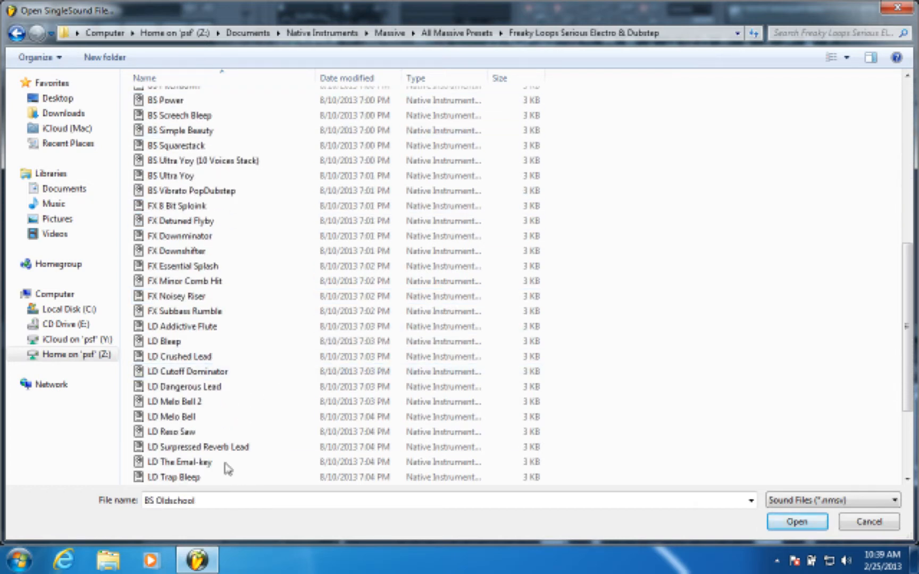
click(232, 447)
scroll(236, 400, down, 3)
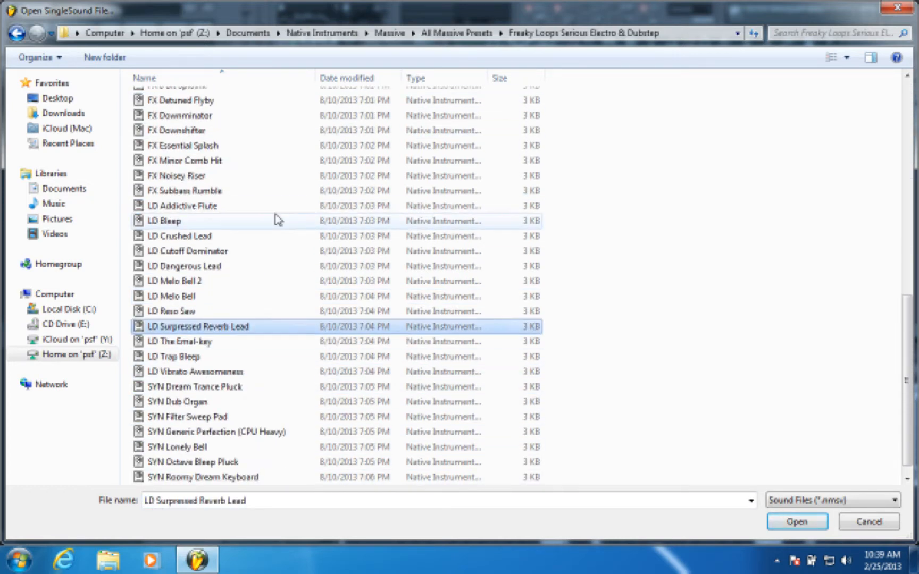
Return to the All Massive Presets folder and compare its sound folders
click(17, 33)
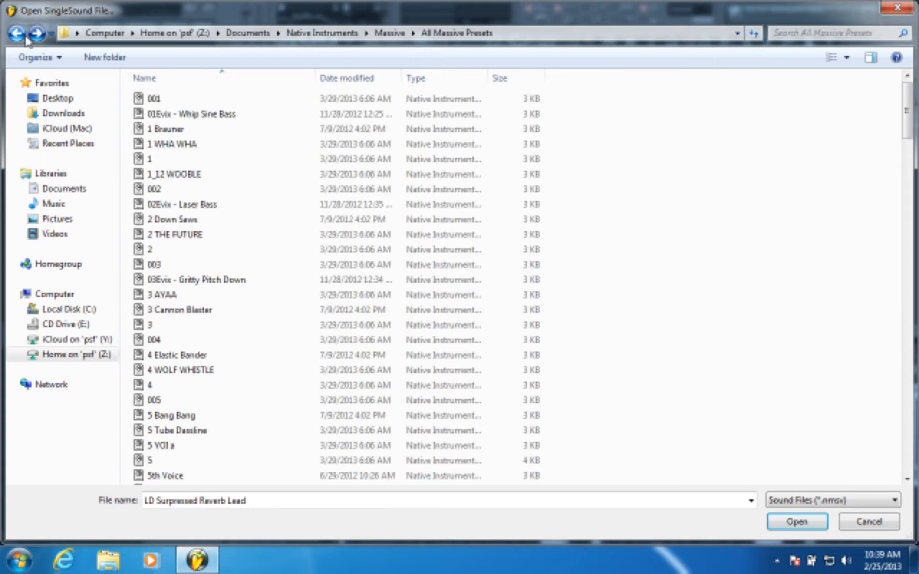
click(227, 100)
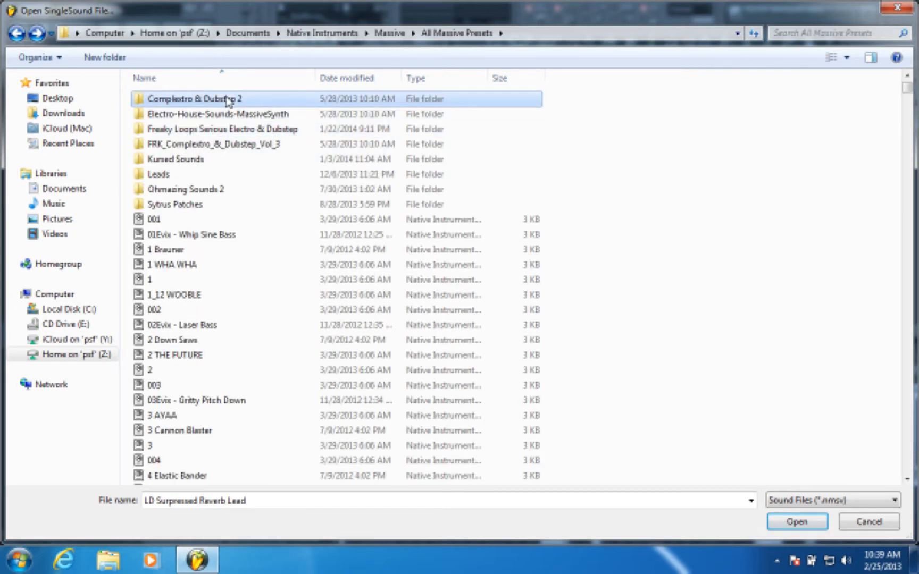
click(251, 150)
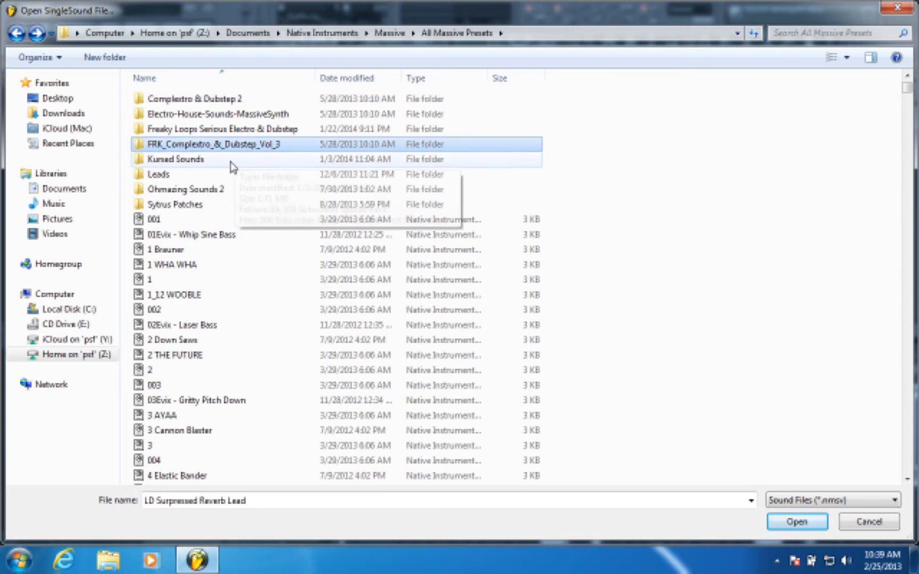
click(225, 130)
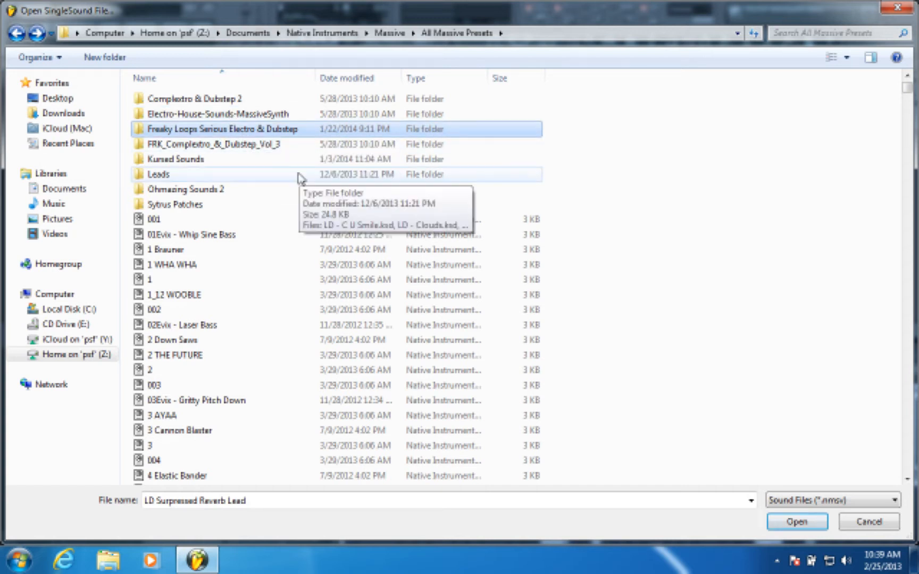
Load the LD Reso Saw preset from the Freaky Loops Serious Electro & Dubstep folder into Massive #7 and play Pattern 13
double_click(293, 139)
click(285, 232)
scroll(287, 234, down, 2)
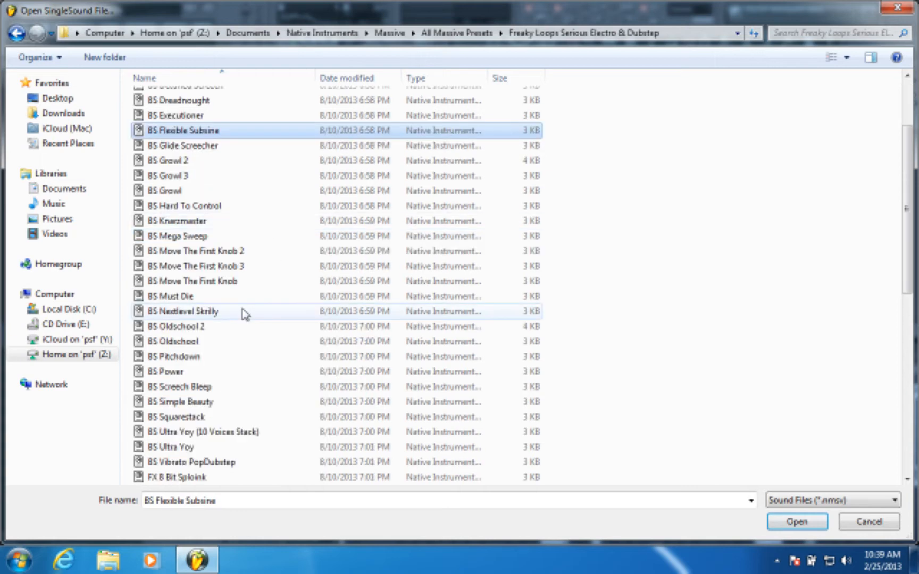
scroll(242, 312, down, 5)
scroll(194, 420, down, 3)
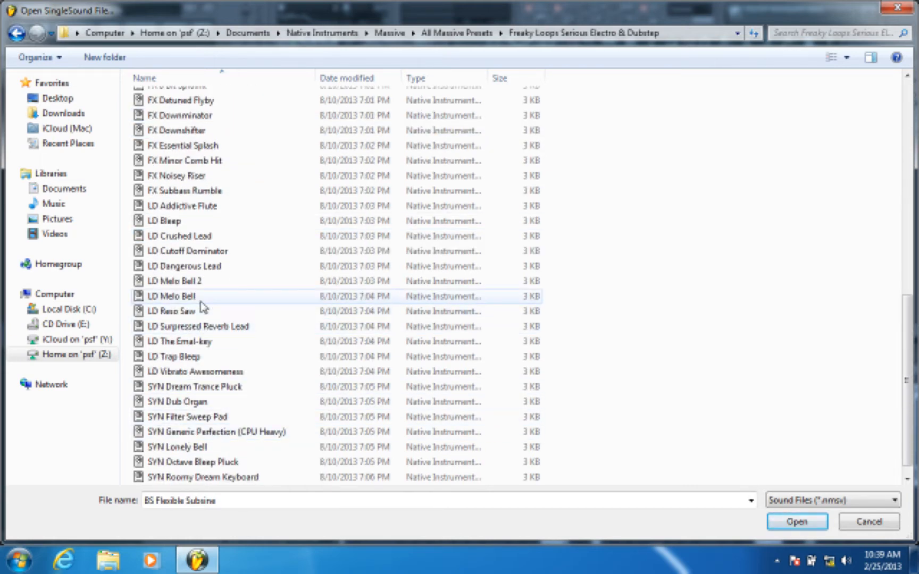
double_click(207, 312)
click(308, 38)
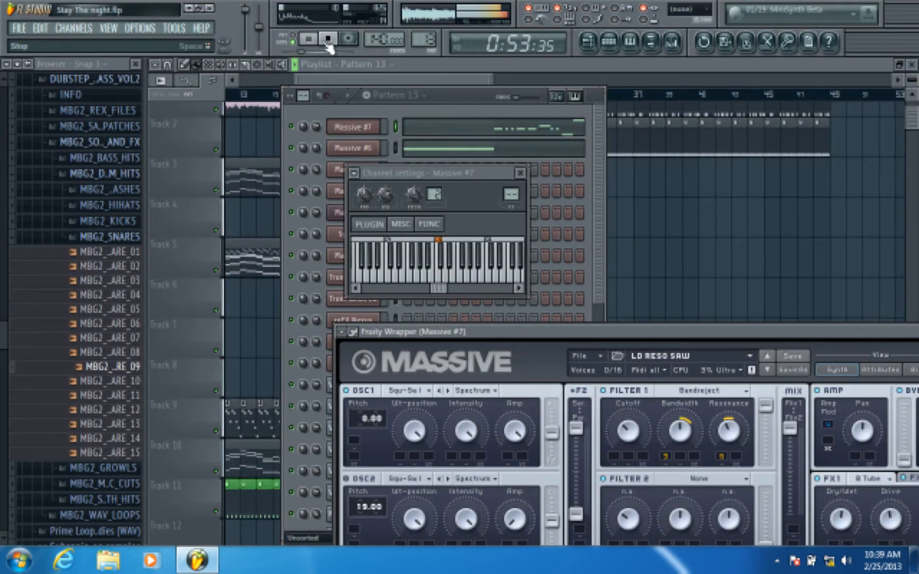
click(330, 41)
click(298, 37)
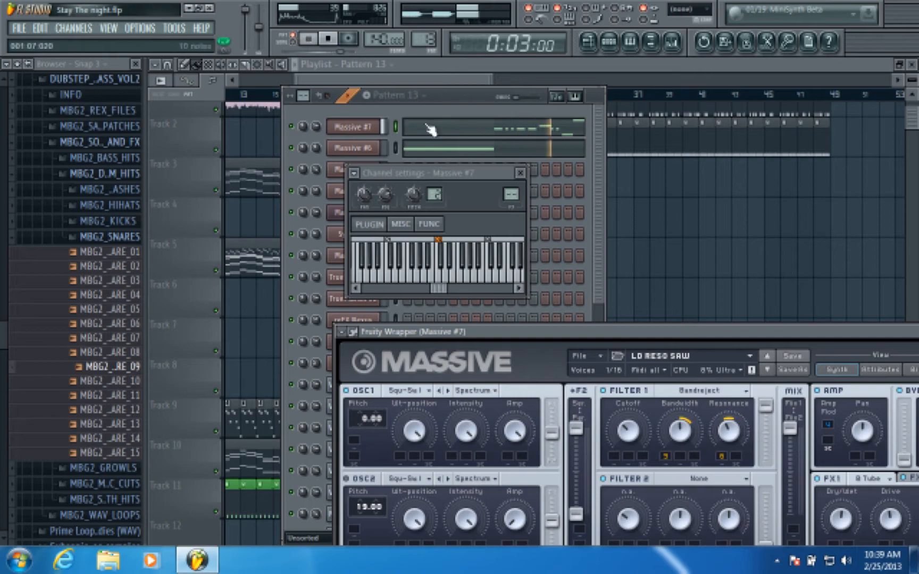
key(space)
Load the LD Crushed Lead preset into Massive #7 and audition it with Pattern 13
click(589, 357)
click(591, 368)
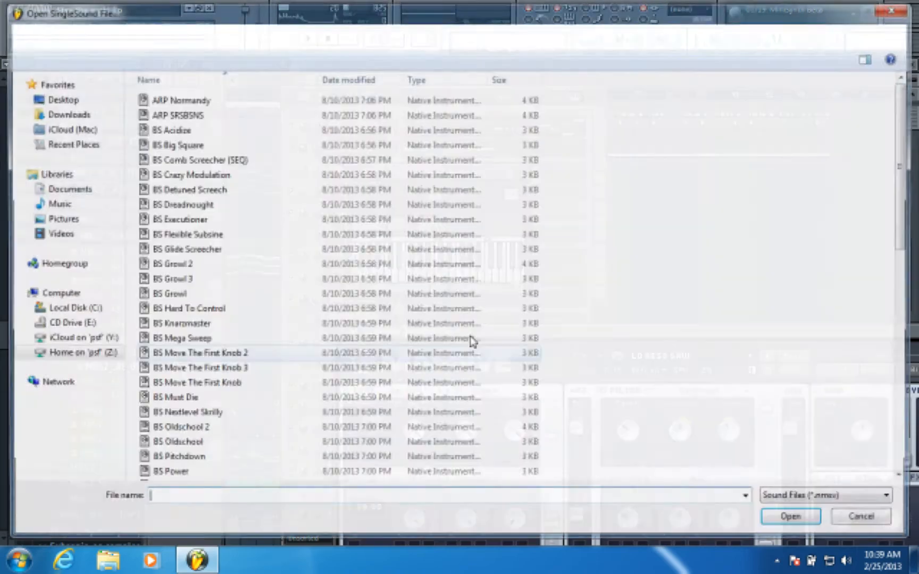
scroll(410, 326, down, 9)
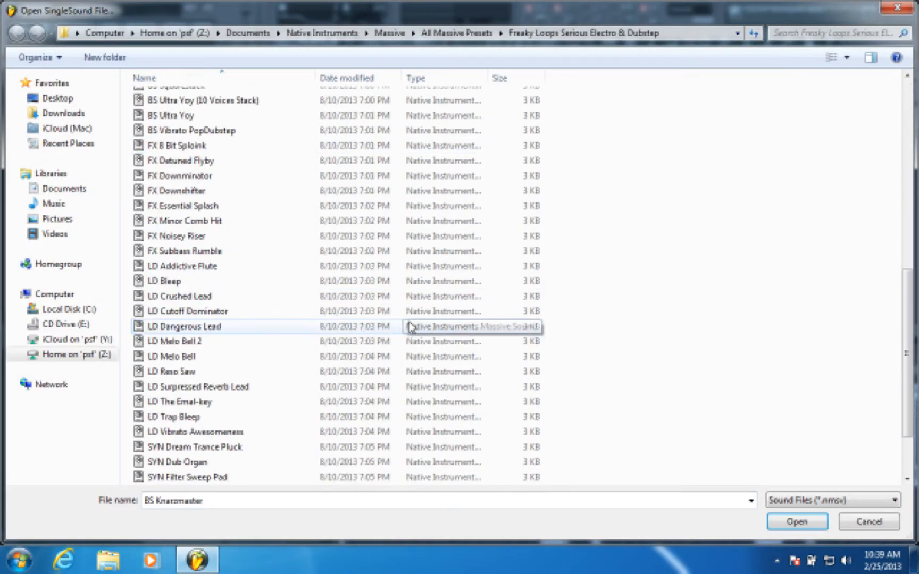
double_click(212, 297)
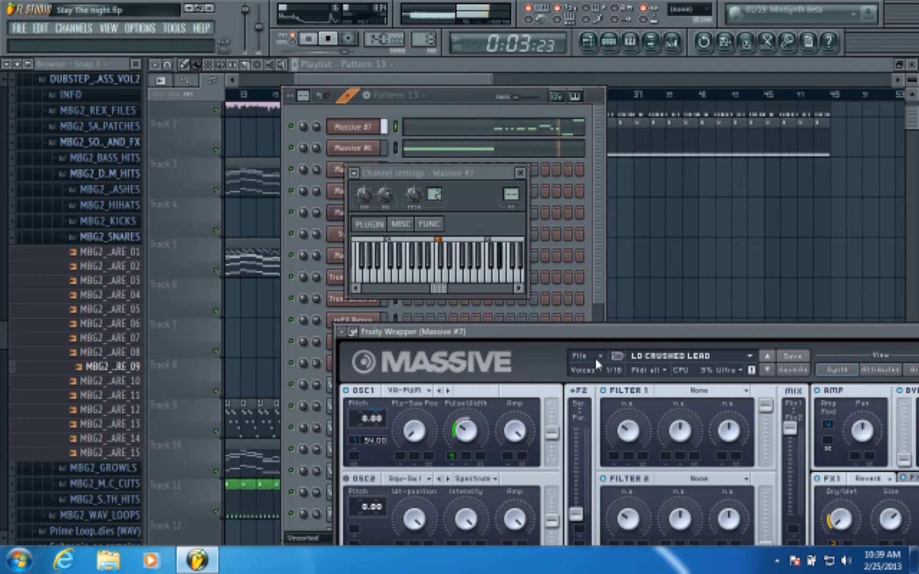
key(space)
Try the LD Cutoff Dominator preset in Massive #7 against the pattern
click(596, 362)
click(593, 365)
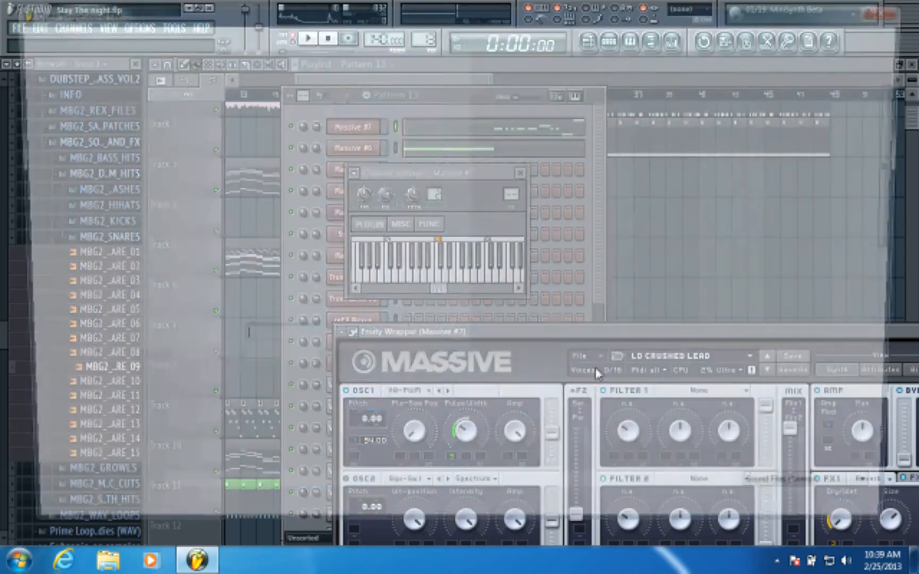
scroll(311, 337, down, 5)
scroll(308, 336, down, 3)
click(244, 341)
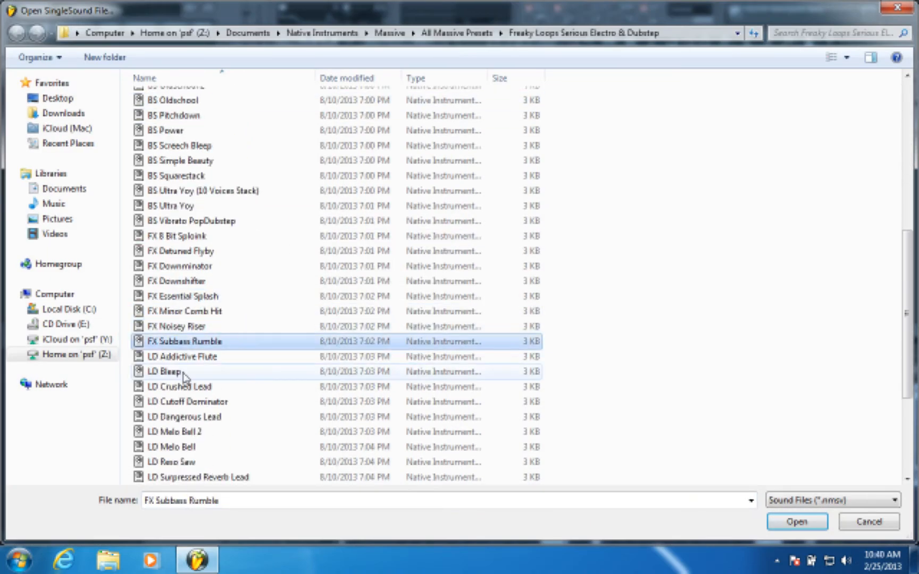
click(222, 403)
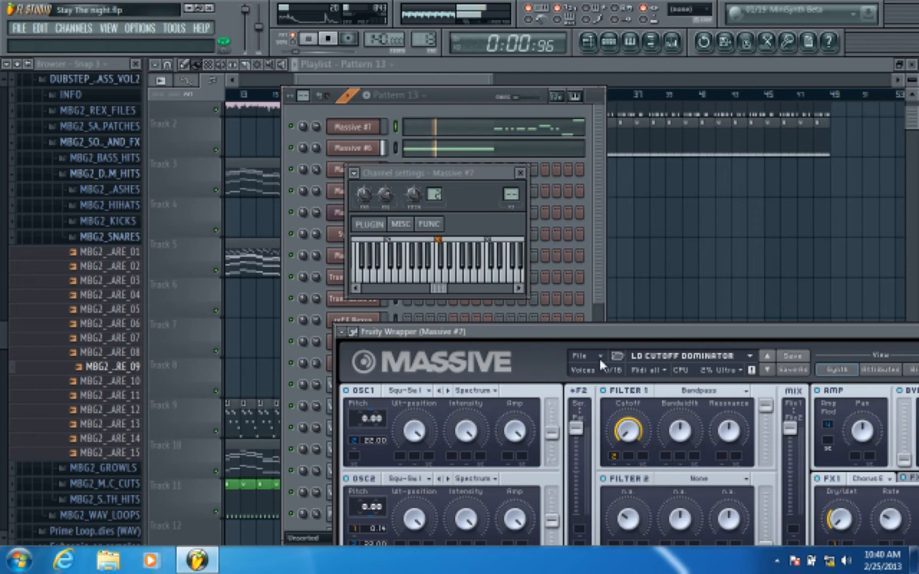
Load the LD Dangerous Lead preset into Massive #7 and listen to it in the pattern
click(599, 357)
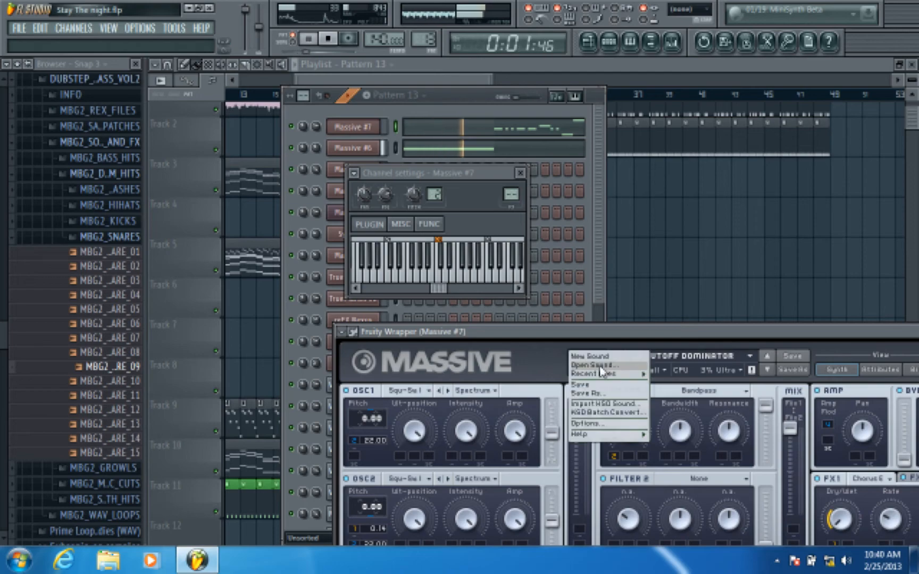
click(592, 365)
scroll(500, 341, down, 12)
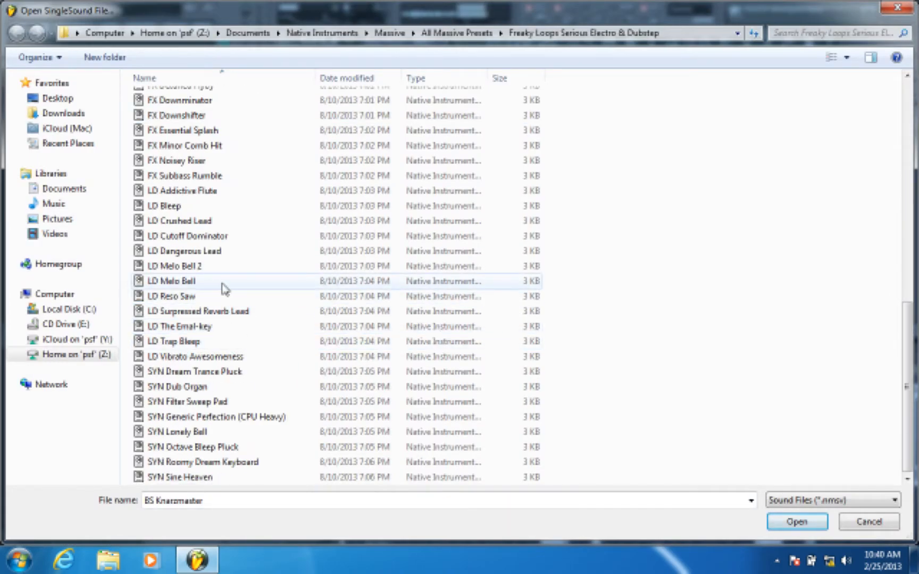
double_click(232, 250)
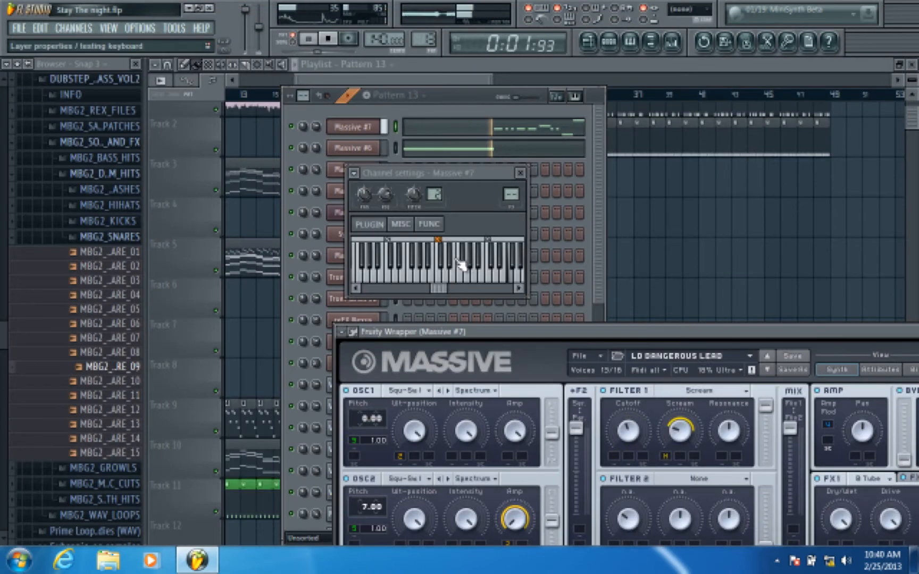
key(space)
Load the LD Addictive Flute preset into Massive #7 and play the pattern
click(588, 353)
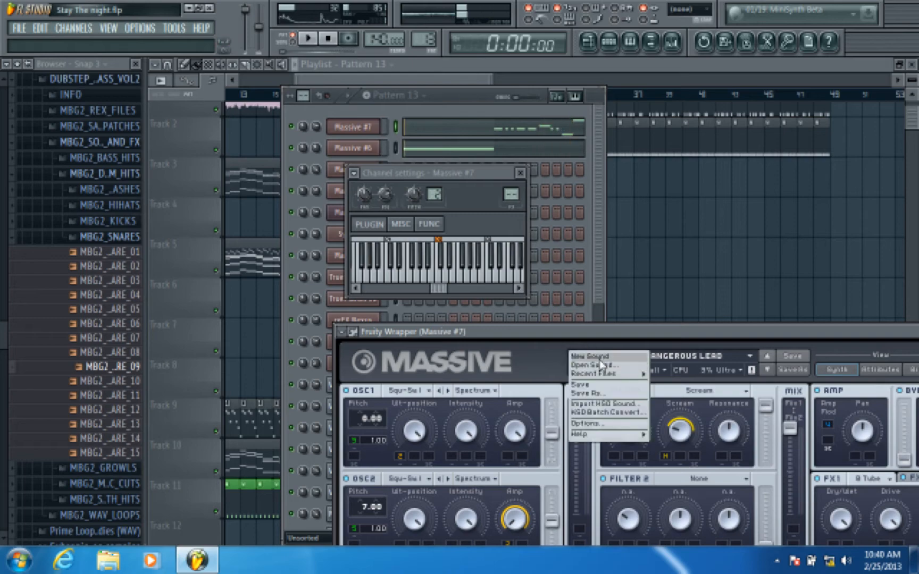
click(600, 365)
scroll(391, 293, down, 9)
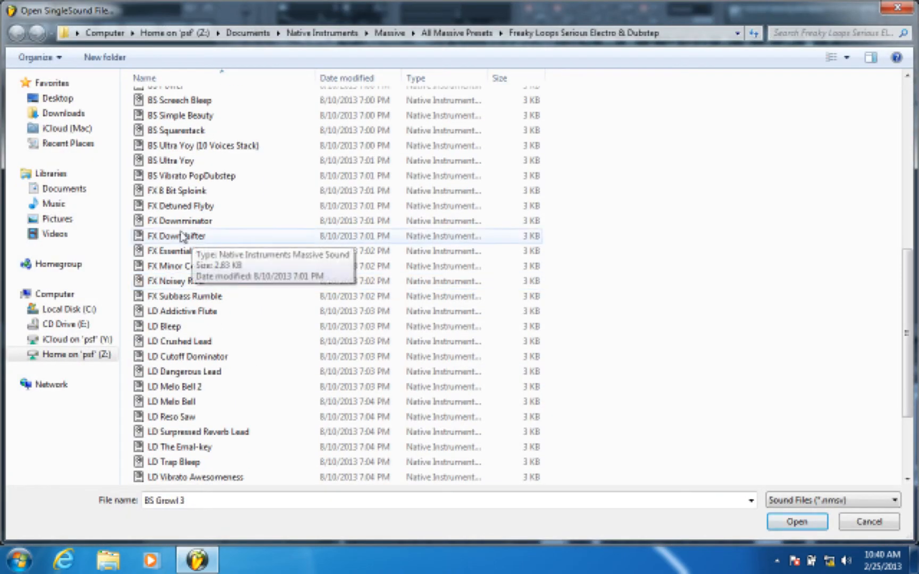
double_click(213, 311)
Replace the Massive #7 sound with the LD Melo Bell 2 preset and listen to it
click(585, 355)
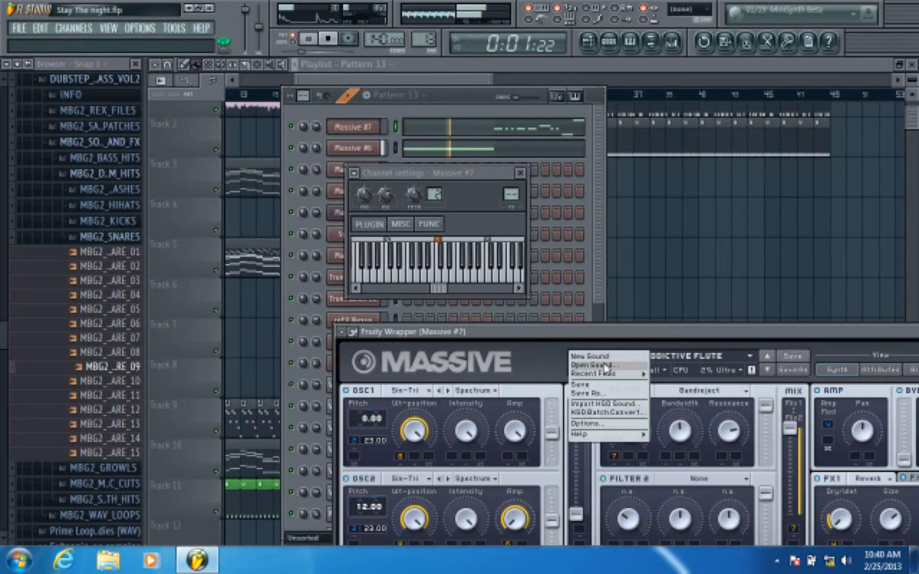
click(600, 365)
scroll(380, 327, down, 7)
scroll(382, 332, down, 3)
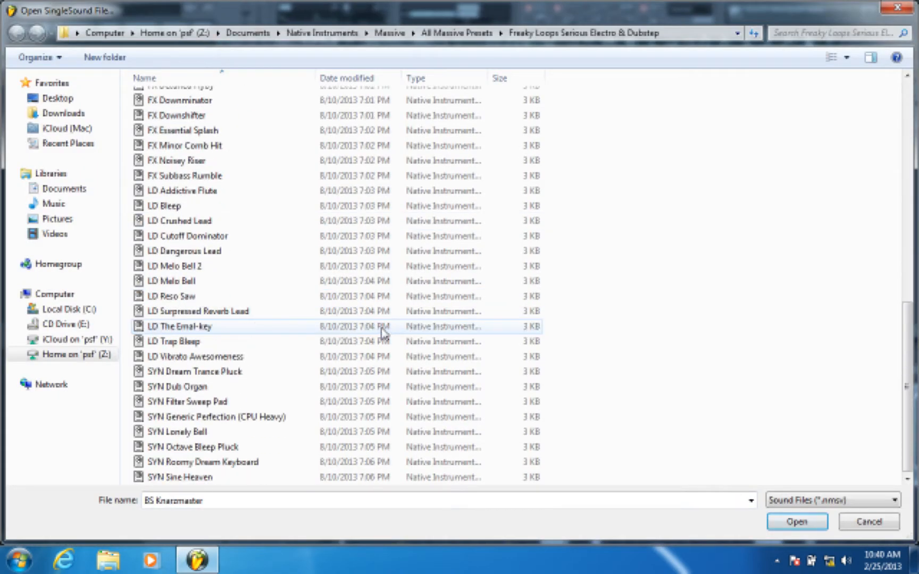
double_click(219, 269)
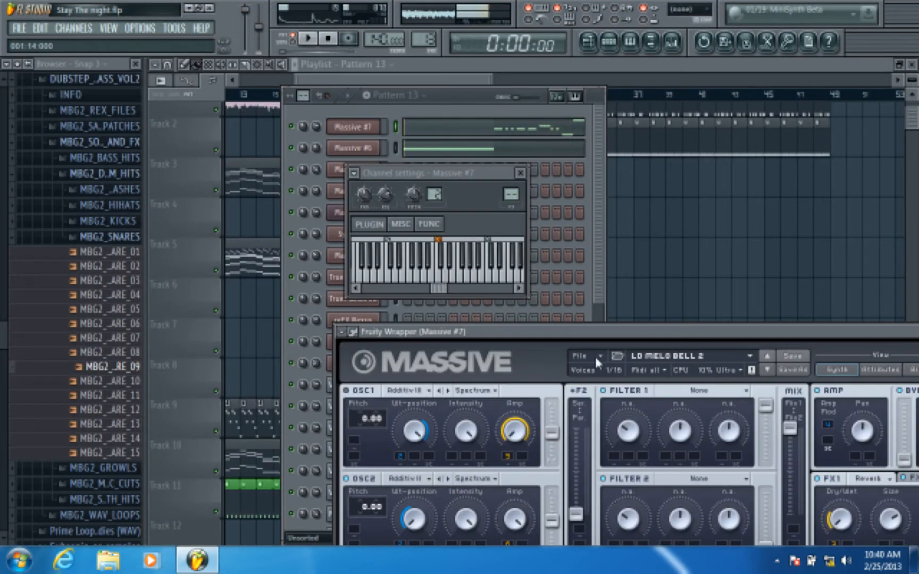
Load the LD The Emal-key preset into Massive #7 and play it in the pattern
click(594, 355)
click(599, 365)
scroll(381, 298, down, 10)
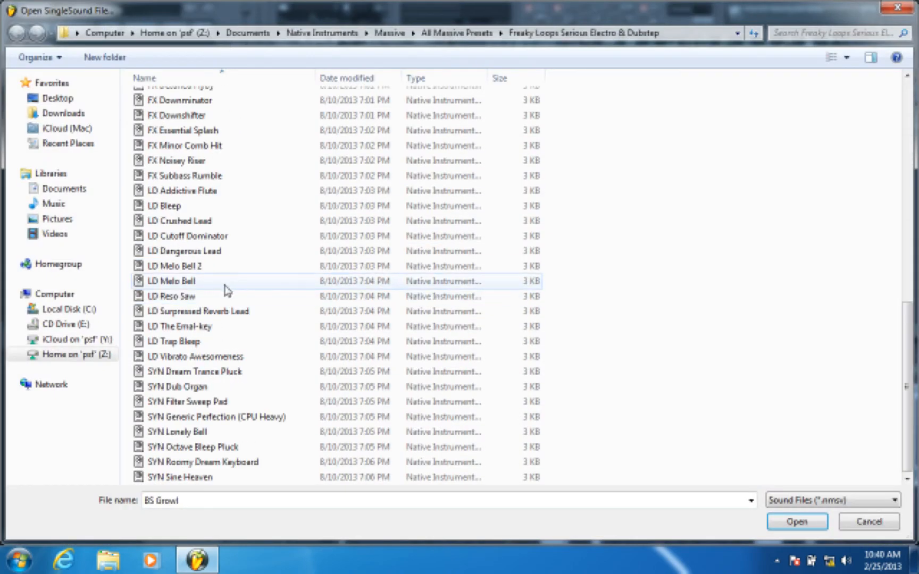
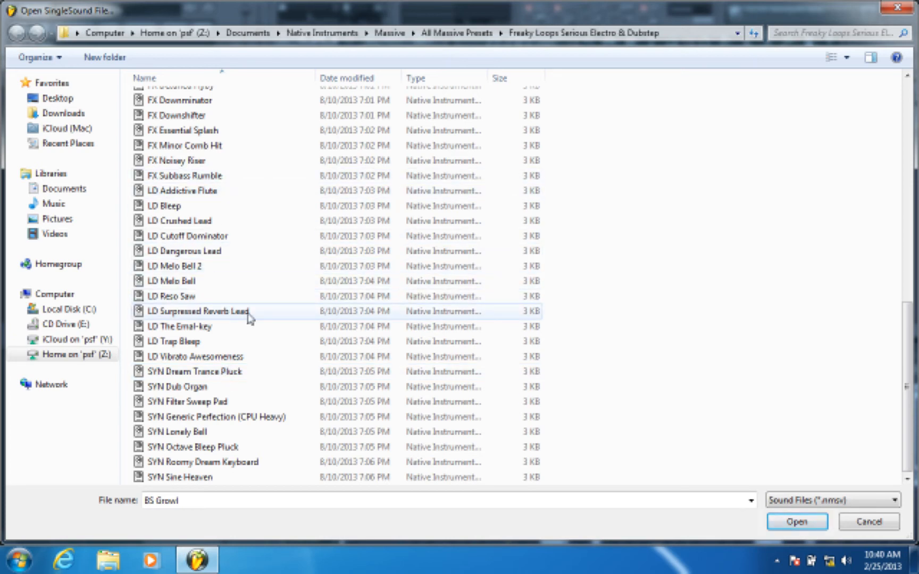
double_click(232, 326)
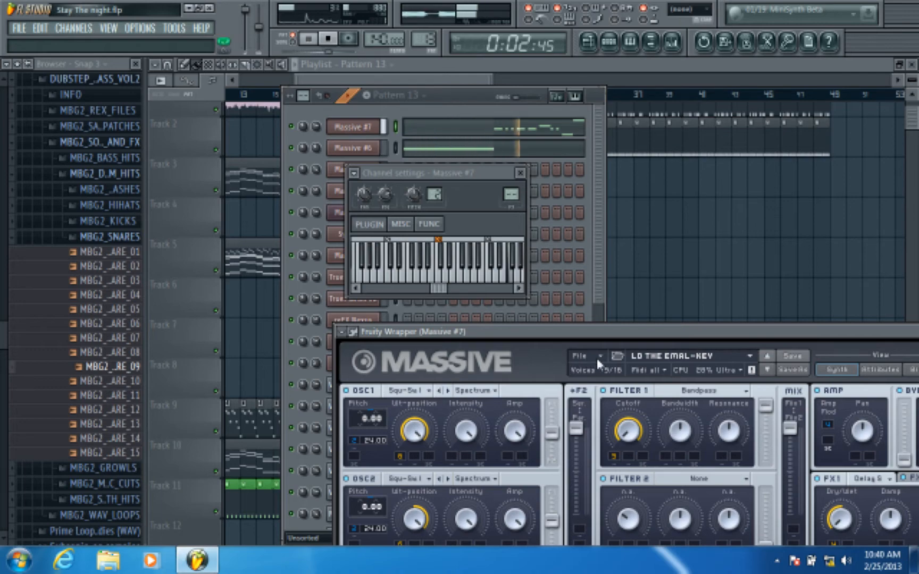
Load the LD Vibrato Awesomeness preset into Massive #7 and audition it
click(596, 362)
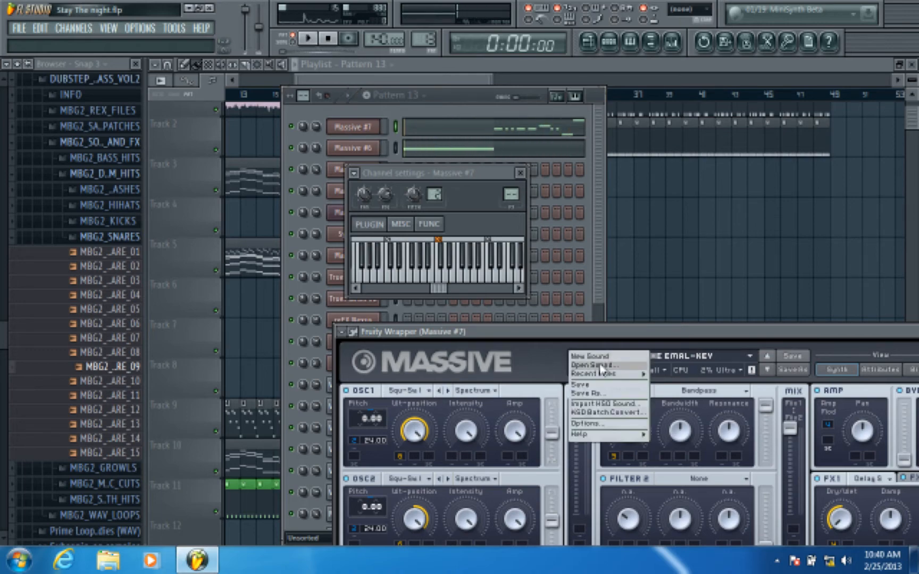
click(600, 366)
scroll(421, 322, down, 11)
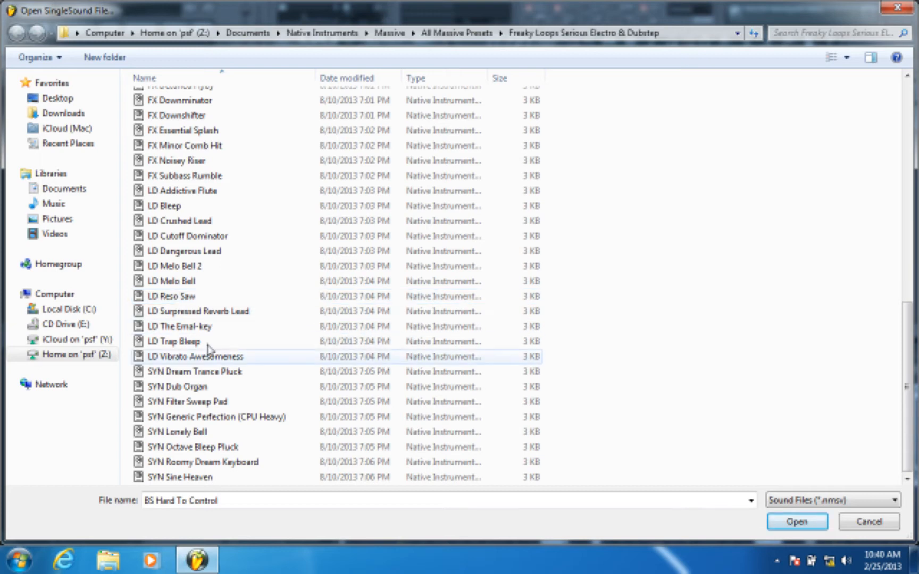
double_click(253, 358)
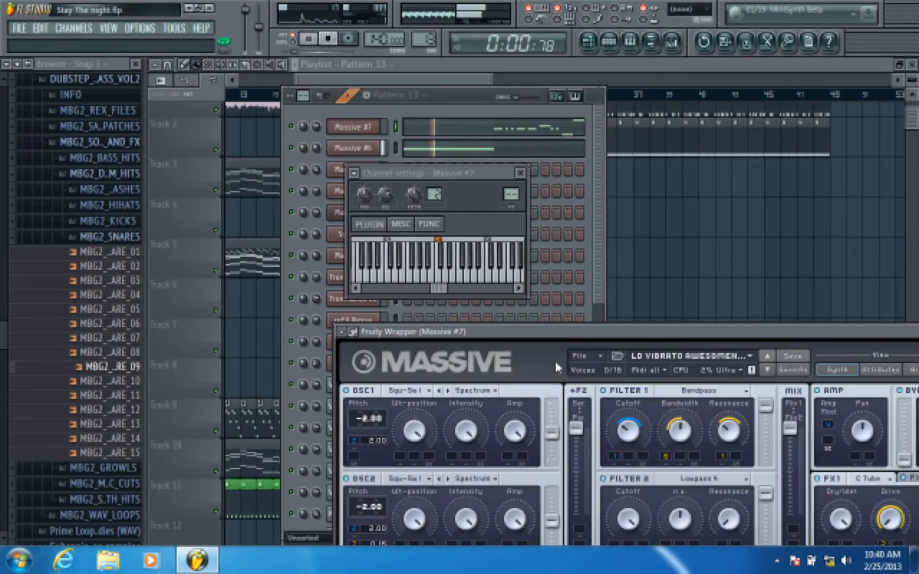
Load the LD Surpressed Reverb Lead preset from the Freaky Loops folder into Massive #7
click(583, 356)
click(597, 363)
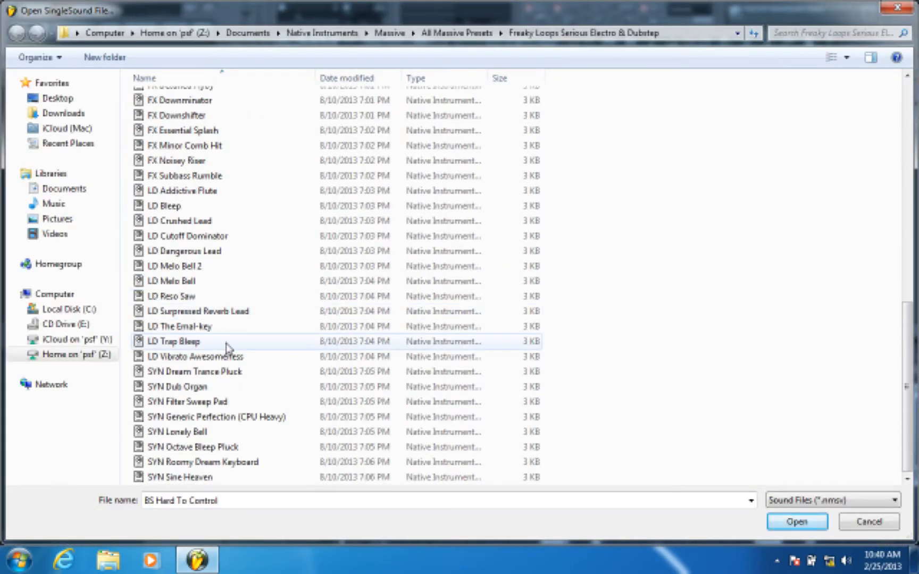
double_click(242, 312)
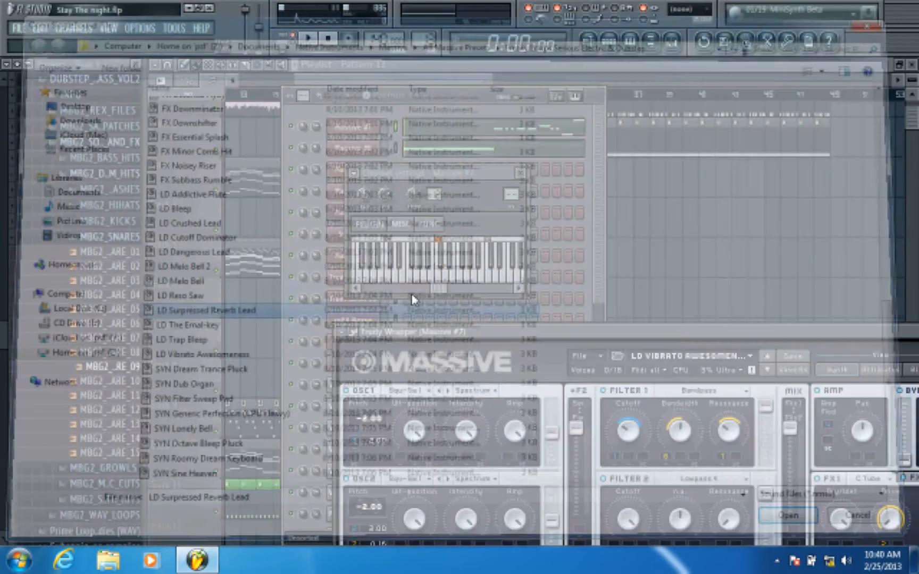
Load the SYN Generic Perfection (CPU Heavy) preset into Massive #7 and audition it in the pattern
click(599, 358)
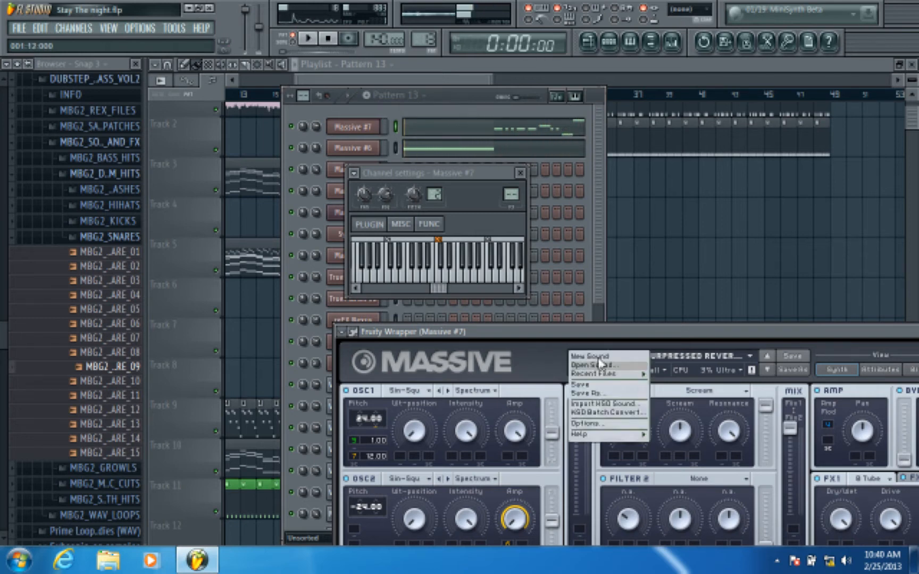
click(591, 356)
click(597, 356)
click(596, 366)
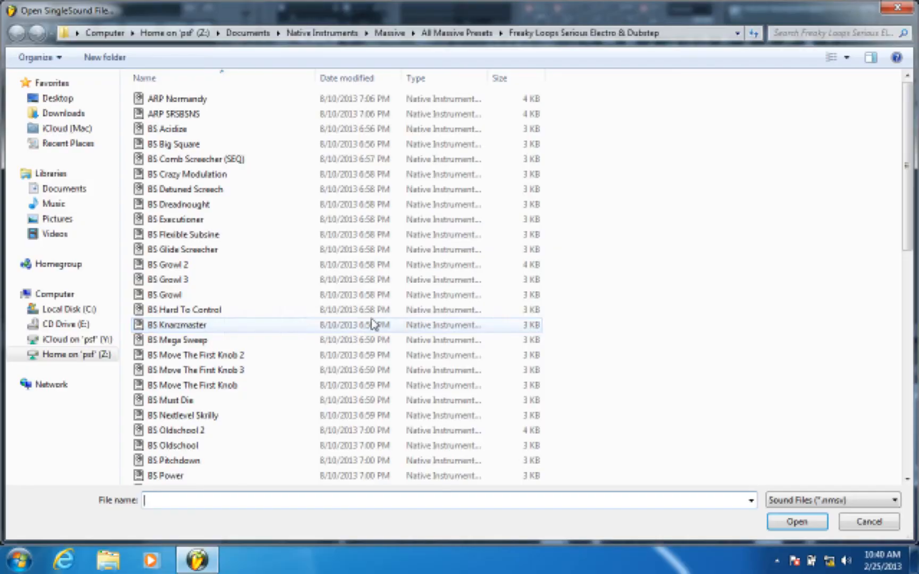
click(371, 324)
scroll(372, 323, down, 10)
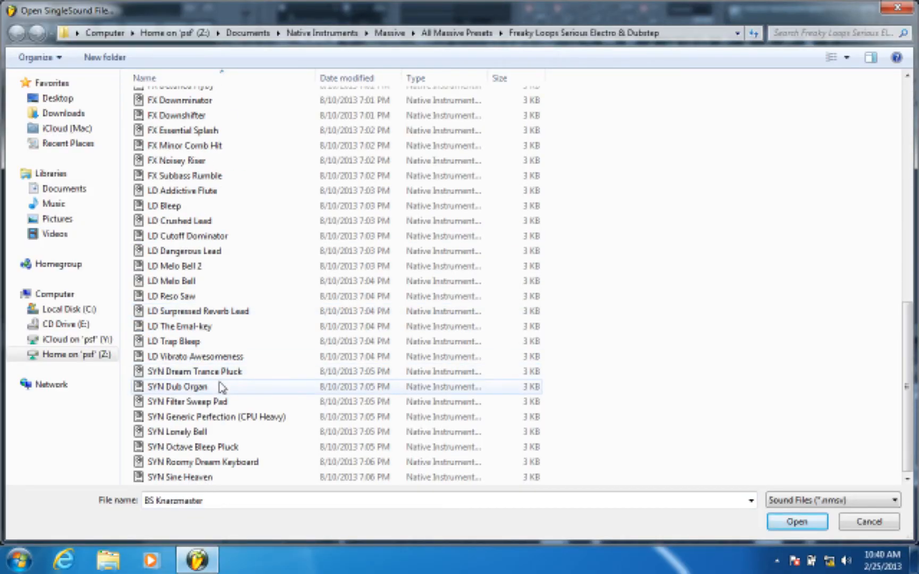
double_click(273, 420)
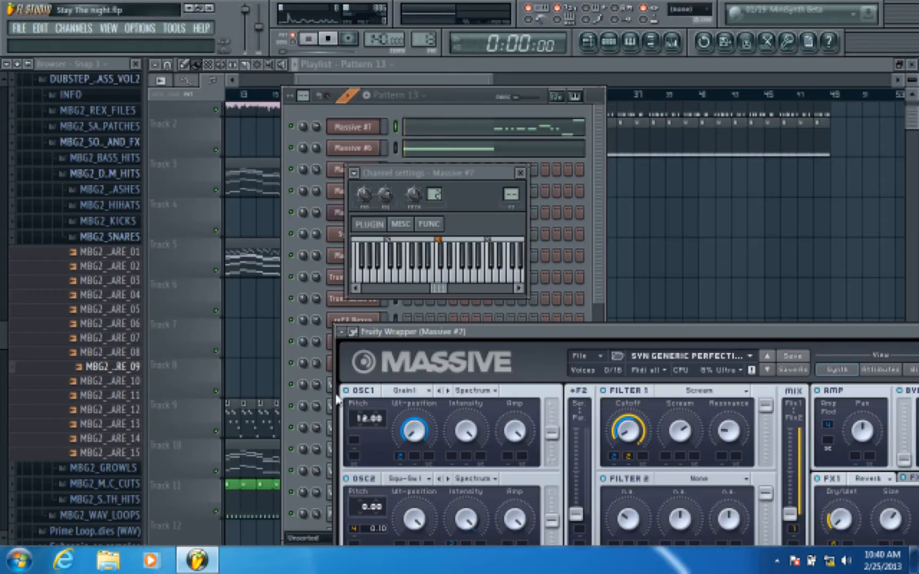
key(space)
Replace the Massive #7 sound with the BS Glide Screecher preset and play the pattern to hear it
click(593, 357)
click(592, 366)
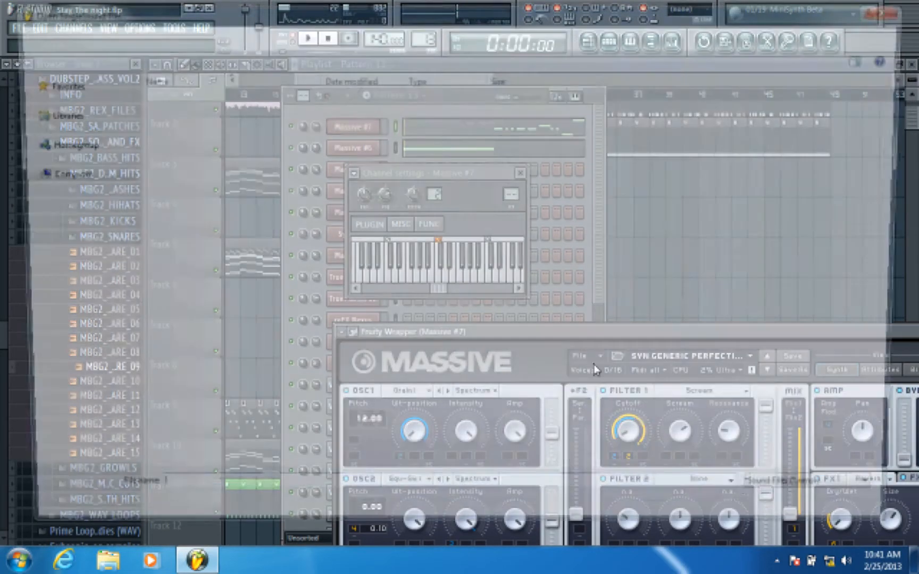
scroll(498, 369, down, 13)
scroll(297, 379, up, 13)
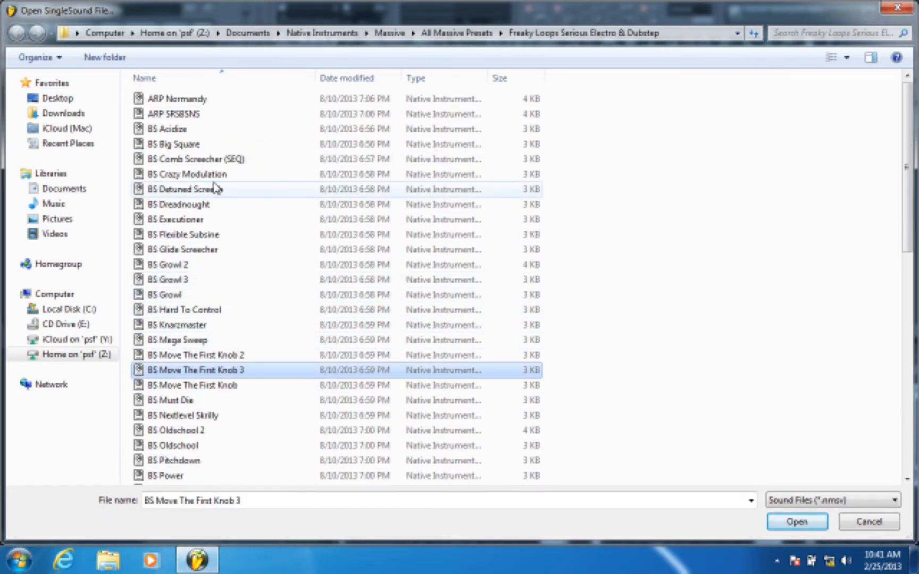
double_click(223, 250)
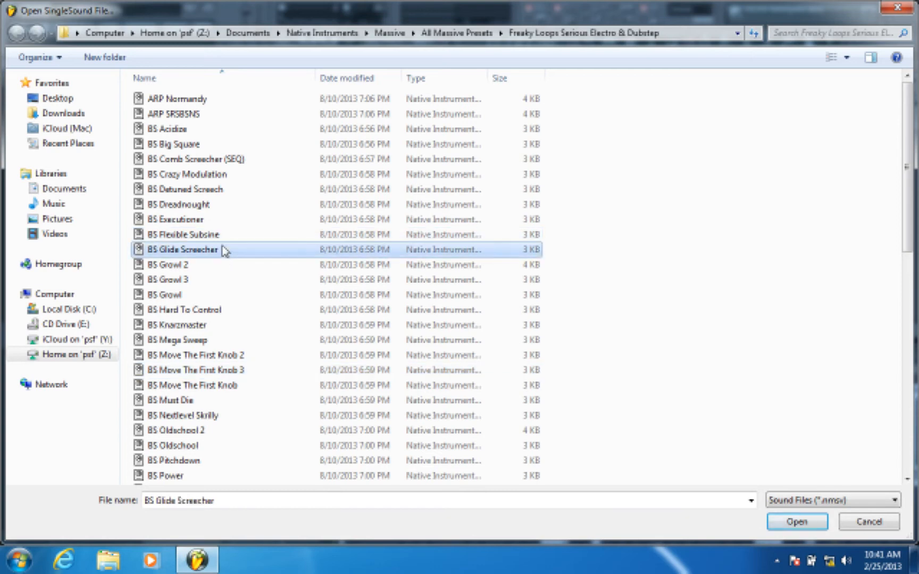
key(space)
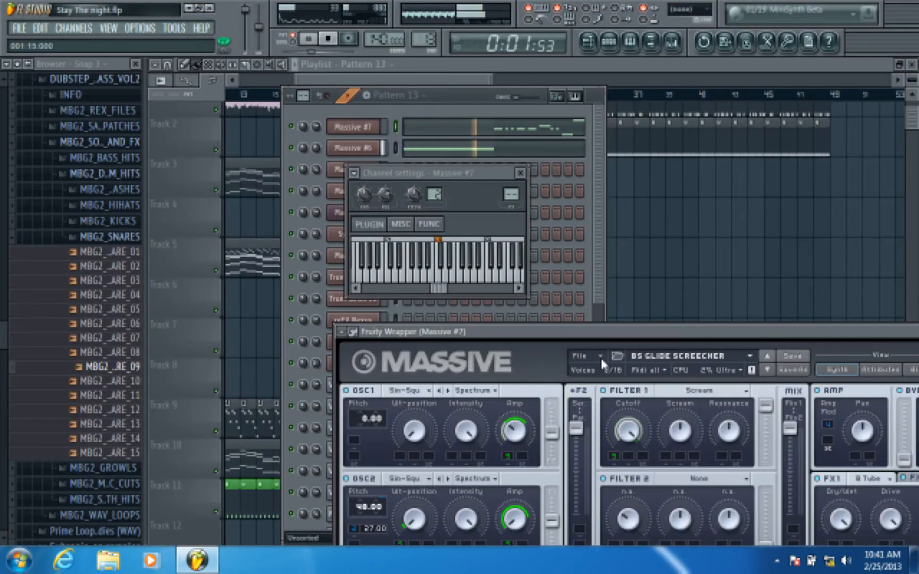
key(space)
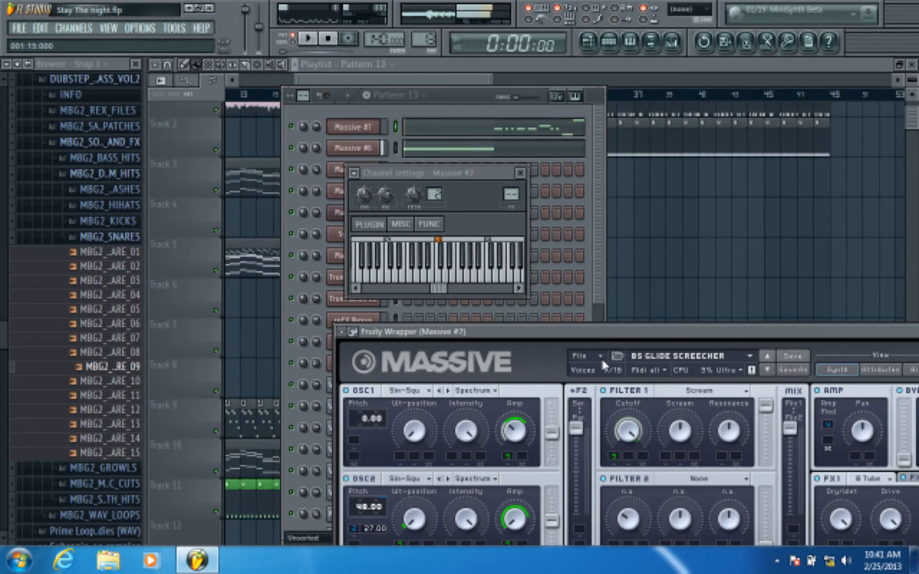
Reset Massive #7 to a new sound, load the BS Comb Screecher (SEQ) preset and listen to it
click(601, 359)
click(589, 356)
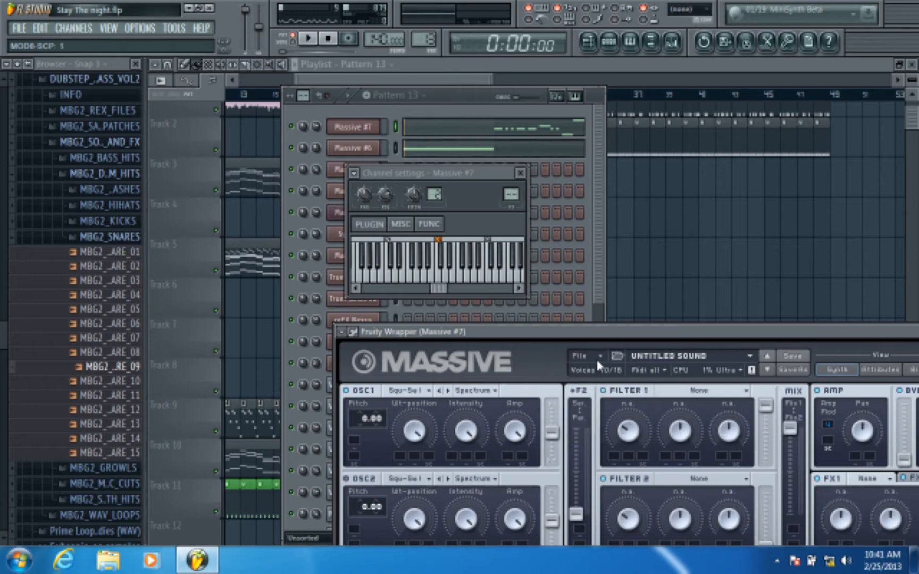
click(585, 356)
click(595, 366)
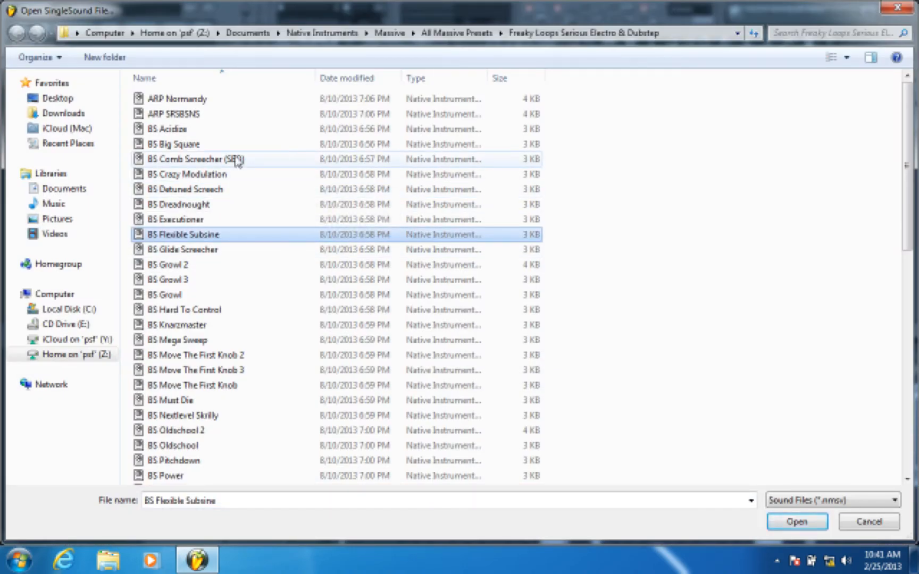
double_click(237, 160)
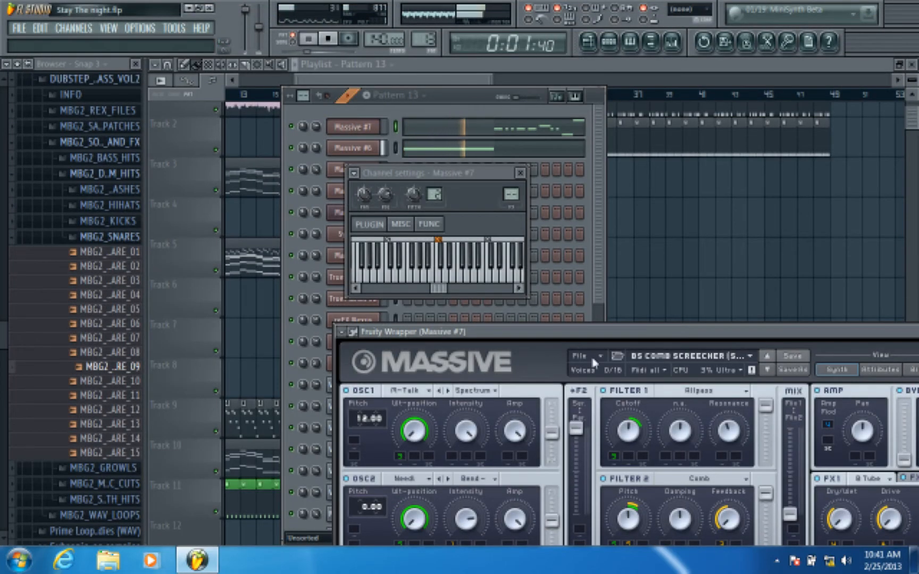
key(space)
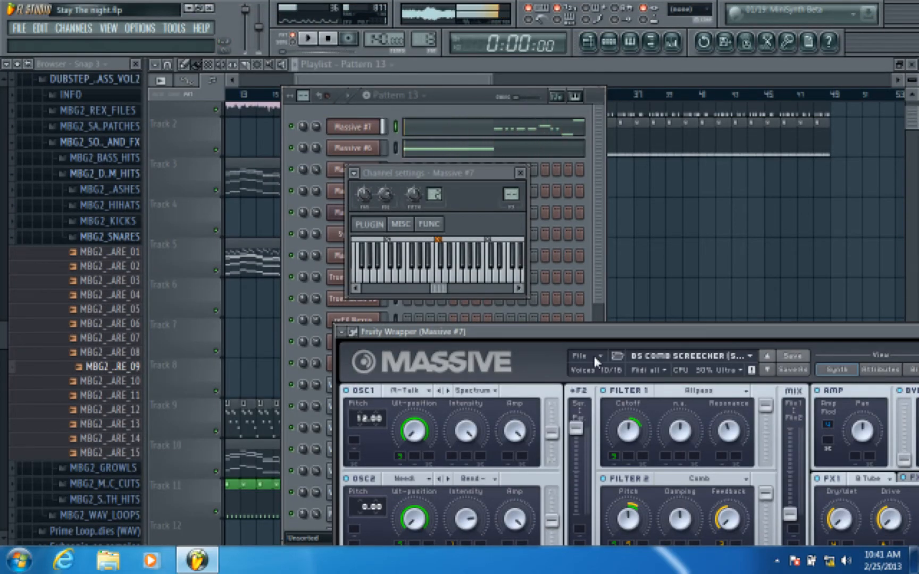
Load the BS Detuned Screech preset into Massive #7 and audition it in Pattern 13
click(593, 356)
click(591, 368)
click(237, 235)
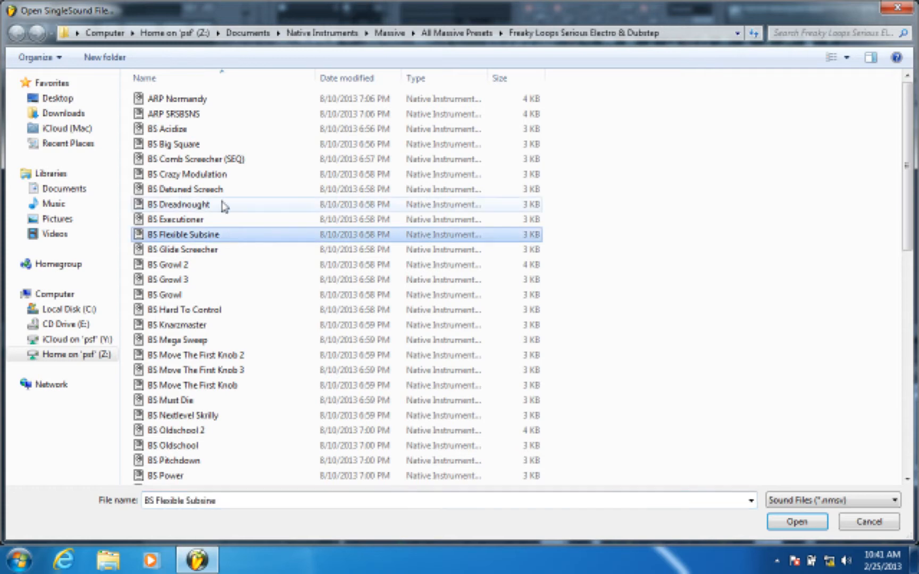
double_click(222, 190)
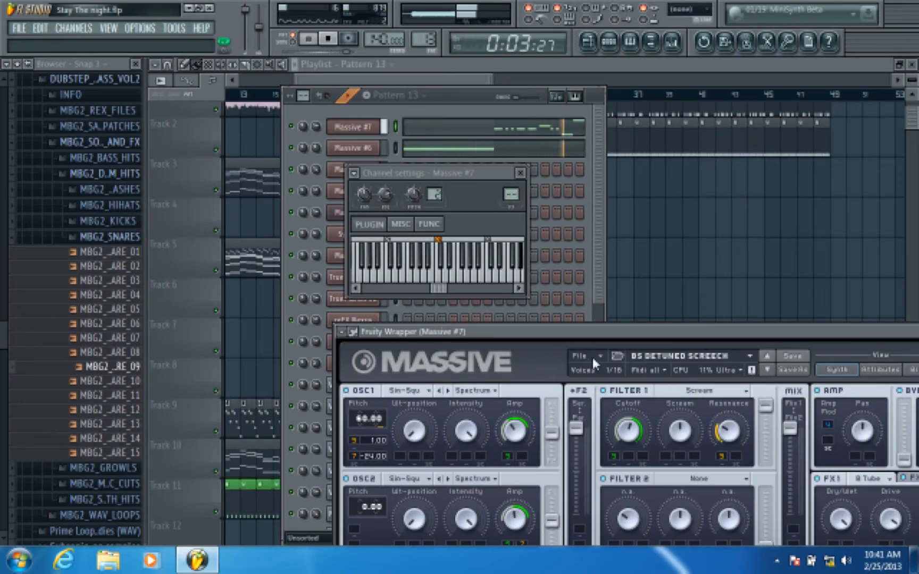
Browse the Freaky Loops lead, FX and bass presets and load BS Simple Beauty into Massive #7
click(592, 357)
click(590, 368)
scroll(425, 345, down, 10)
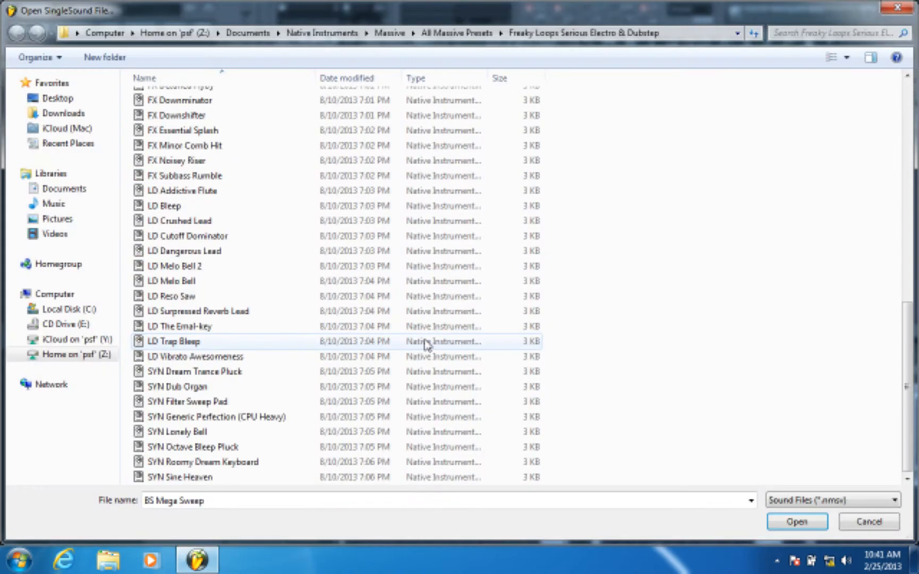
click(277, 432)
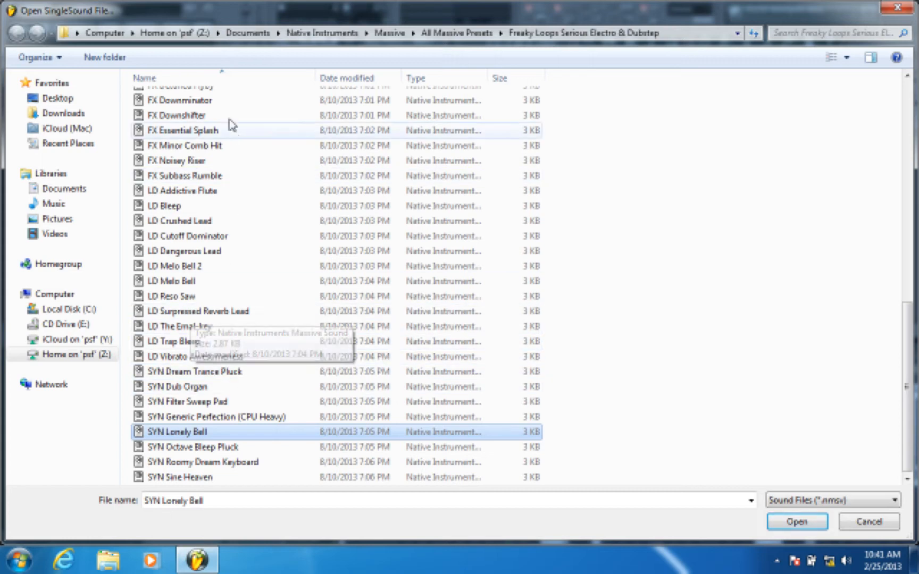
click(226, 178)
scroll(223, 191, up, 3)
click(253, 204)
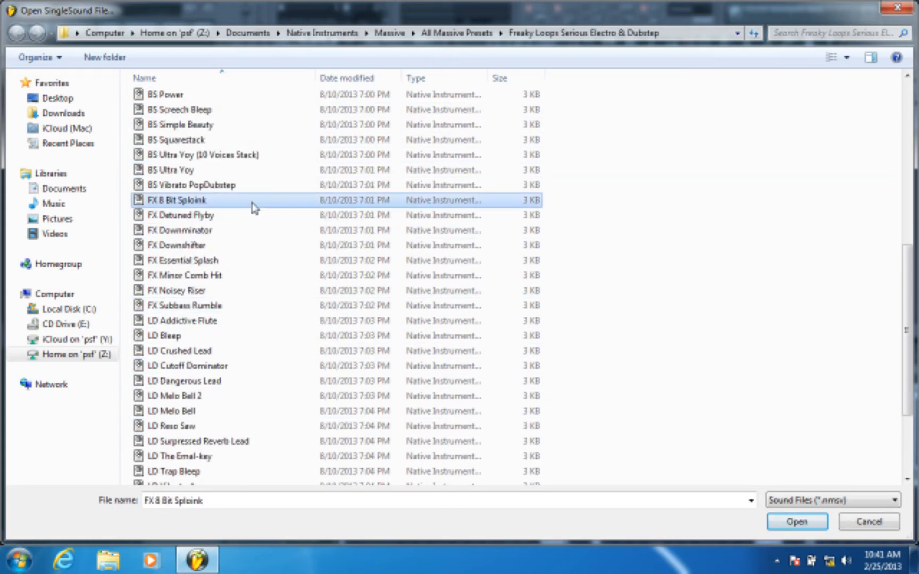
scroll(222, 200, up, 3)
click(267, 308)
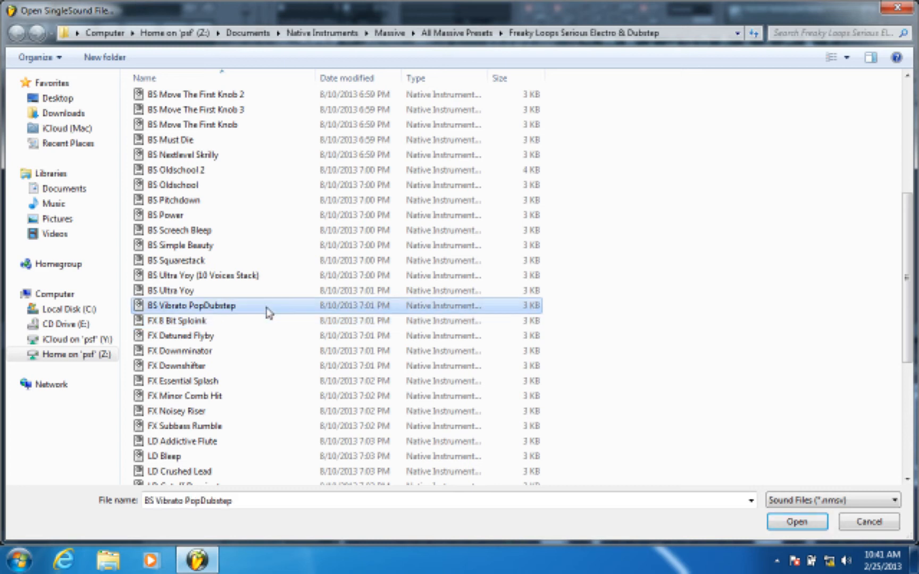
click(234, 292)
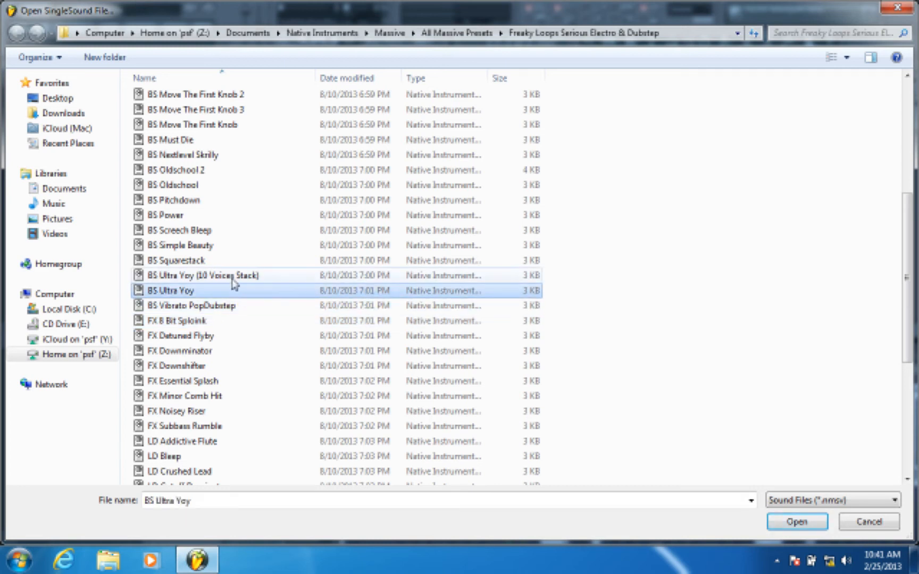
click(233, 248)
scroll(216, 231, down, 1)
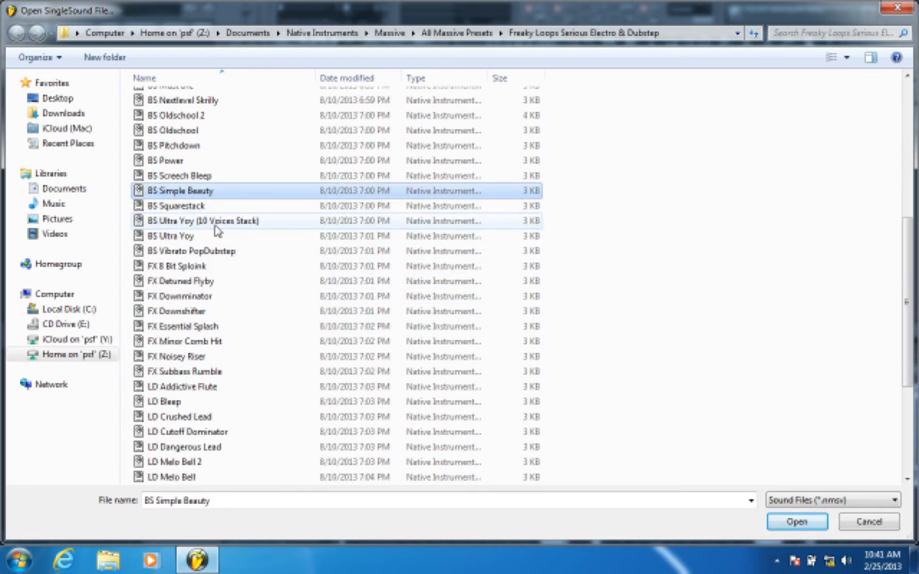
double_click(239, 186)
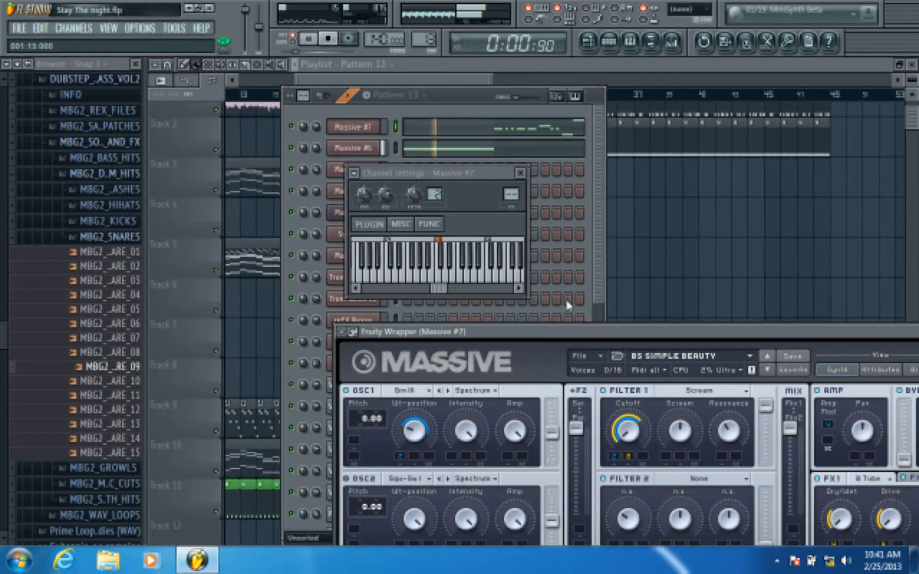
Load the BS Big Square preset into Massive #7 and listen to it in the pattern
click(600, 360)
click(602, 366)
click(276, 130)
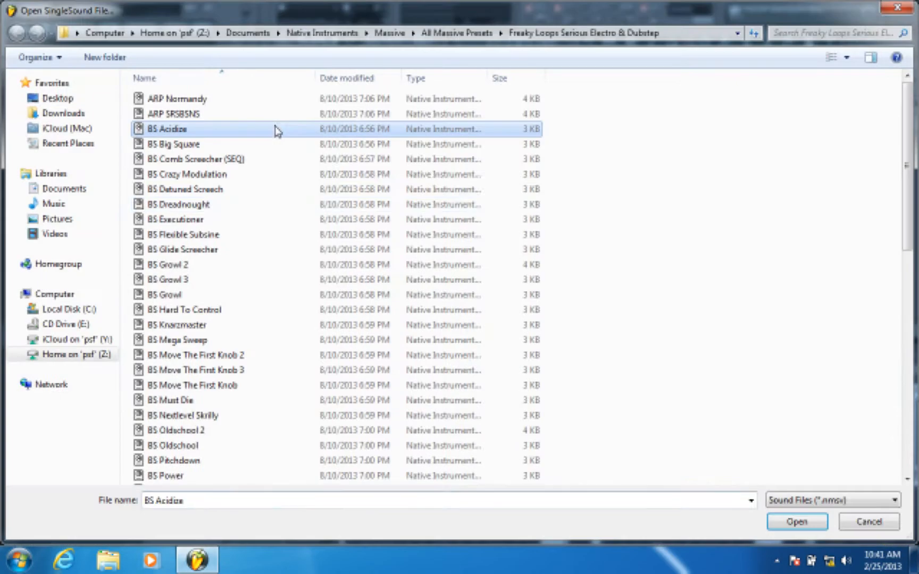
double_click(266, 144)
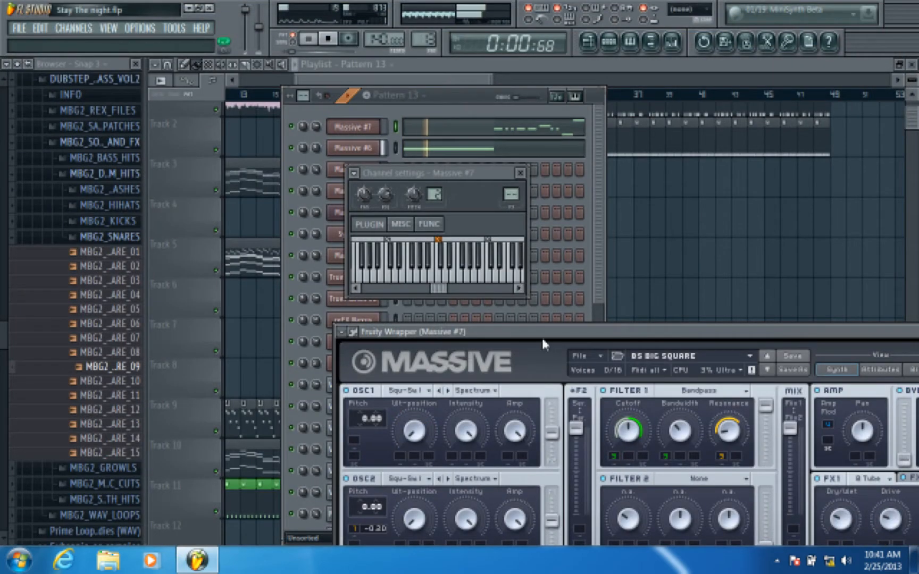
key(space)
Swap the Massive #7 sound for the BS Crazy Modulation preset and audition it
click(600, 357)
click(602, 366)
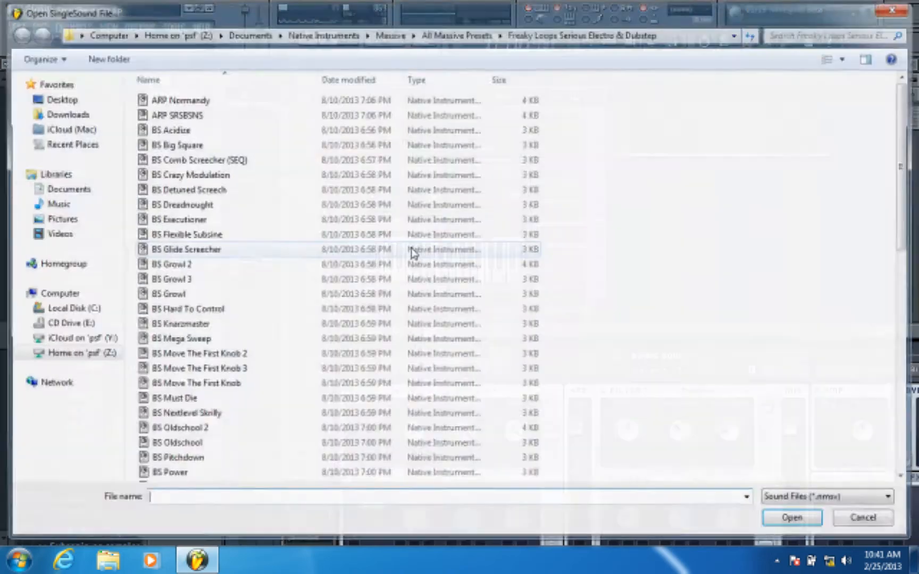
click(297, 250)
click(225, 130)
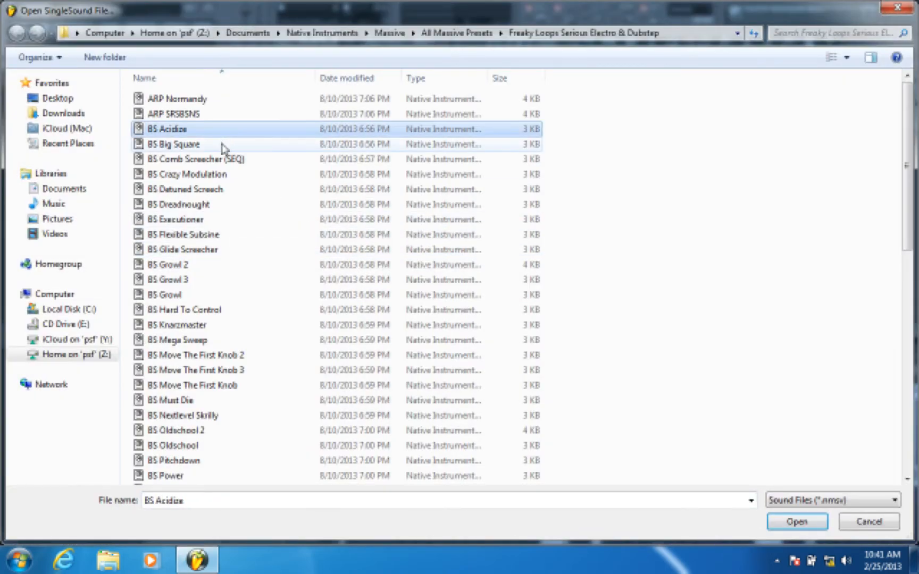
click(228, 159)
scroll(230, 161, down, 1)
click(232, 175)
double_click(236, 161)
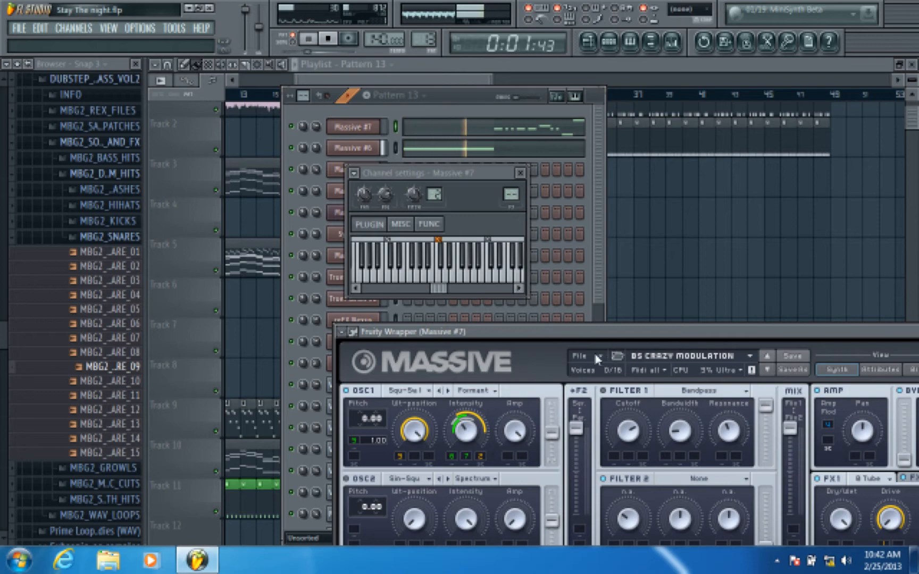
key(space)
Load the BS Flexible Subsine preset into Massive #7 and play it against the growl
click(595, 358)
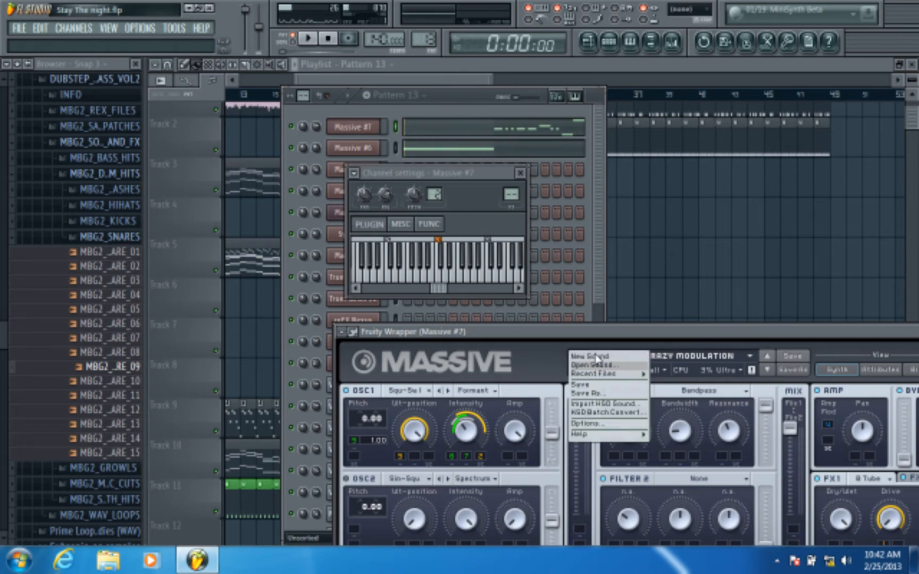
click(600, 366)
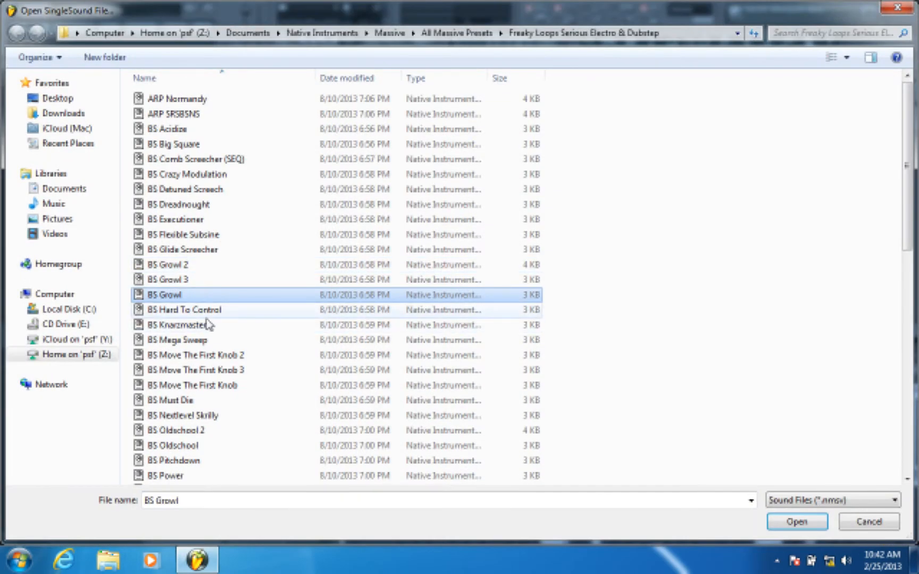
click(213, 220)
click(213, 176)
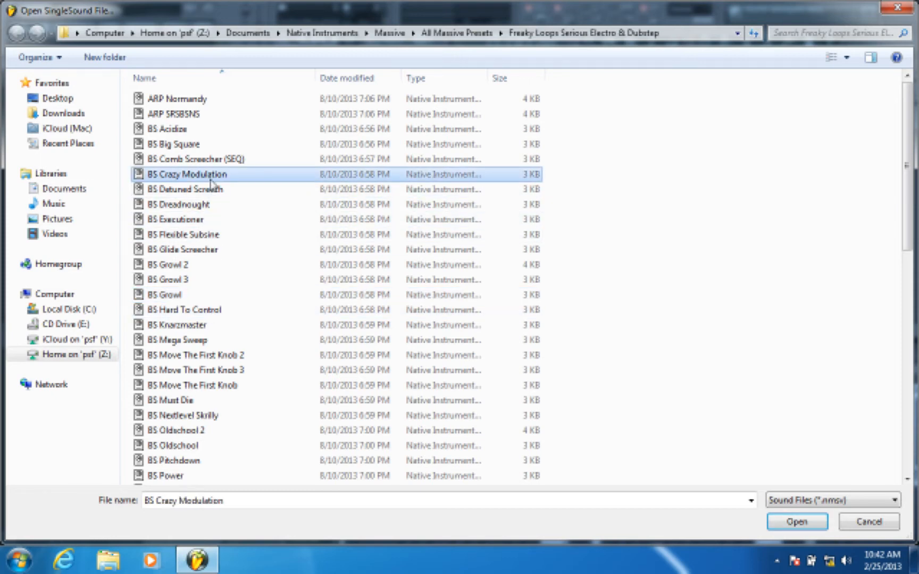
click(213, 205)
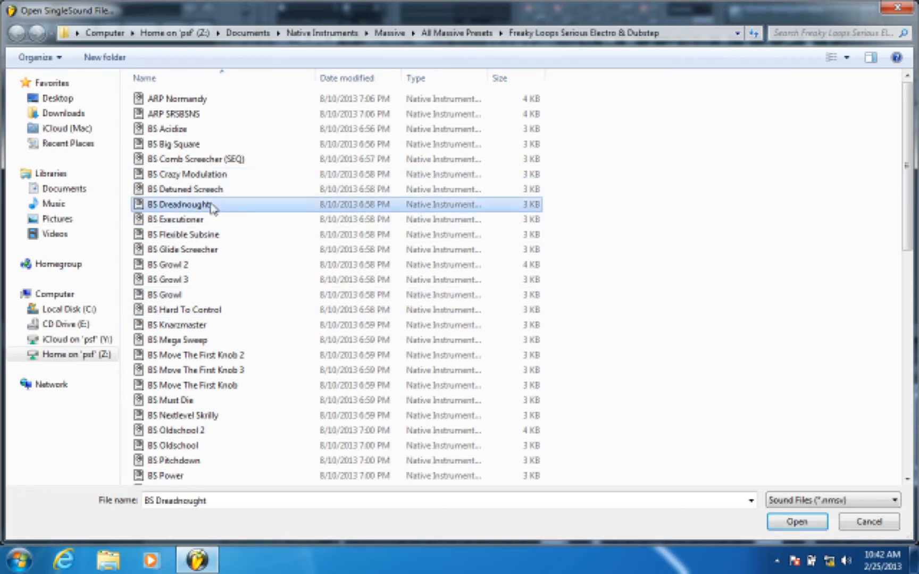
double_click(213, 234)
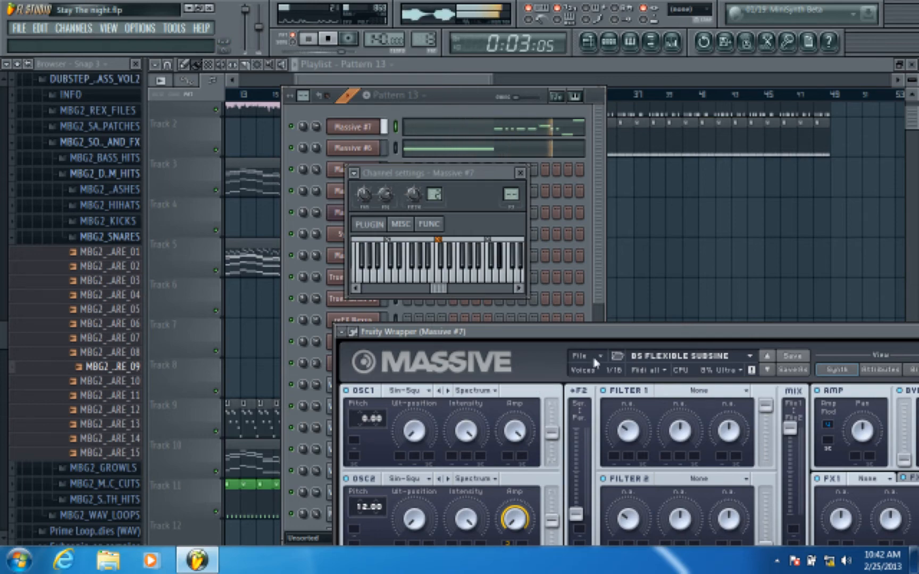
key(space)
Load the BS Must Die preset from the Freaky Loops folder into Massive #7
click(595, 362)
click(595, 364)
click(242, 291)
scroll(242, 303, down, 3)
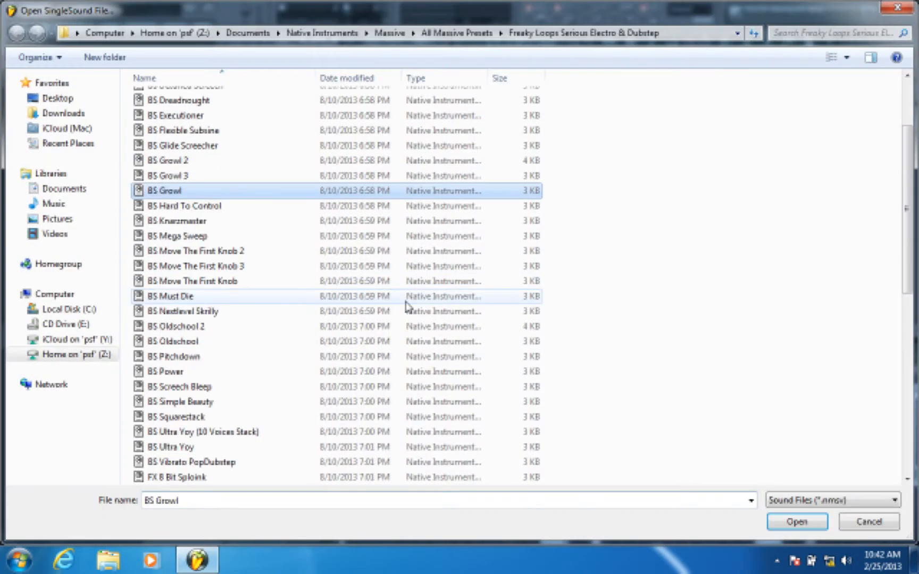
click(229, 281)
click(200, 269)
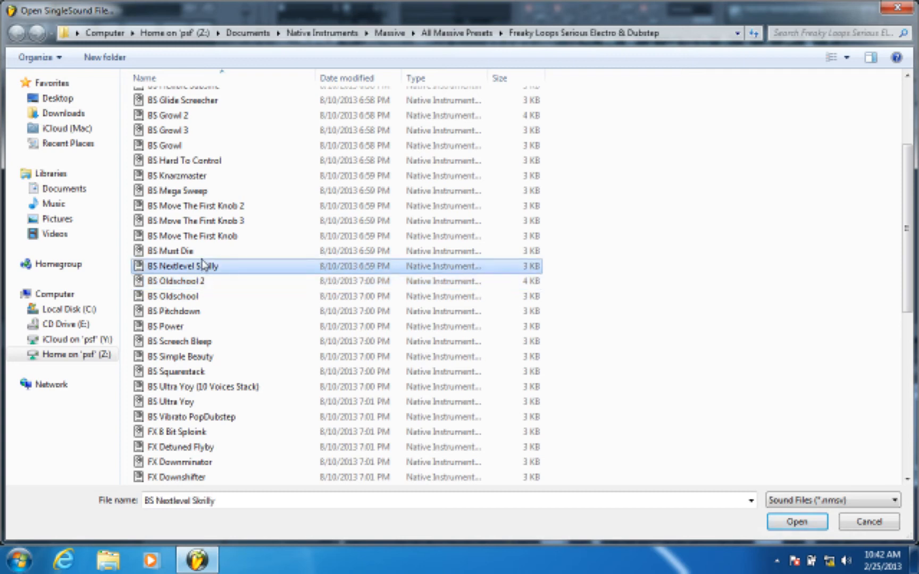
double_click(202, 251)
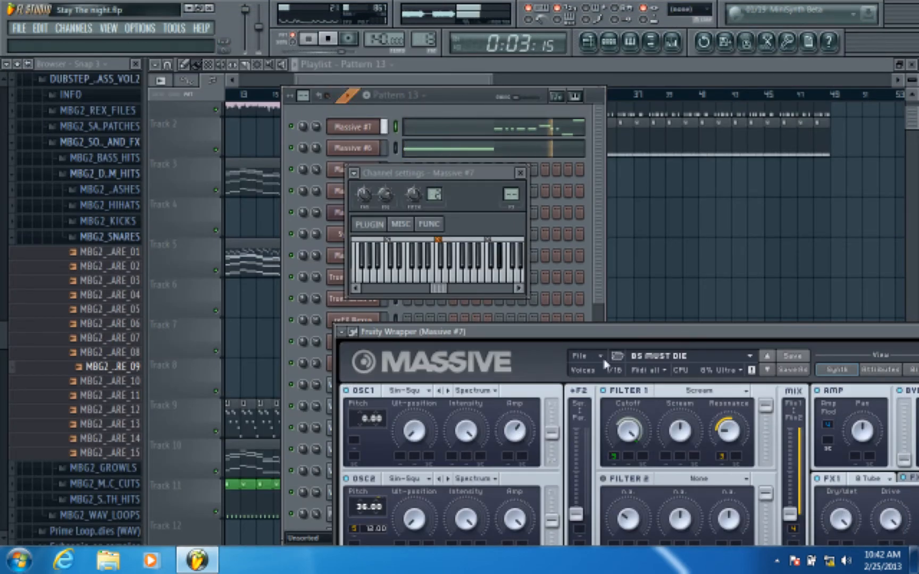
Audition a short test note on A2 at the start of bar 2 in the Massive #7 piano roll
key(space)
click(579, 133)
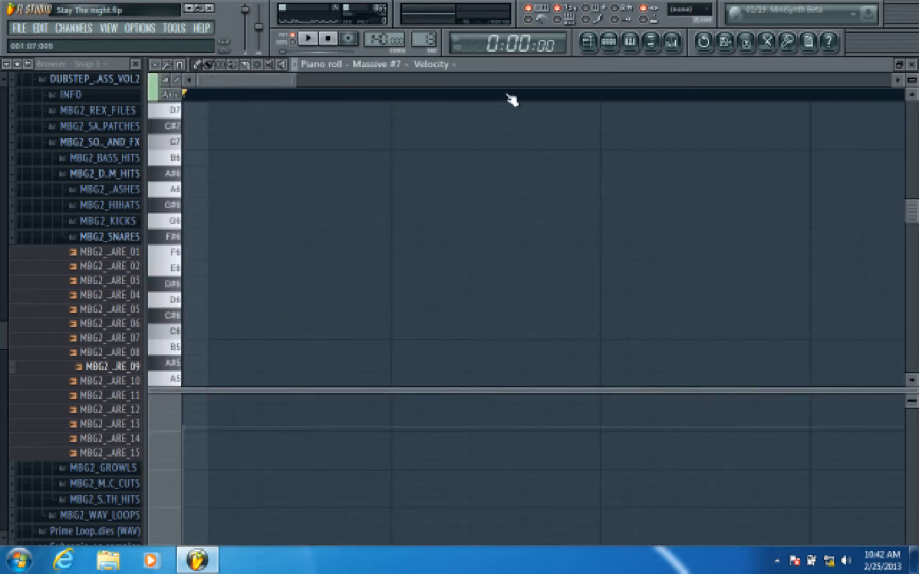
scroll(511, 99, down, 5)
scroll(374, 240, down, 10)
click(331, 223)
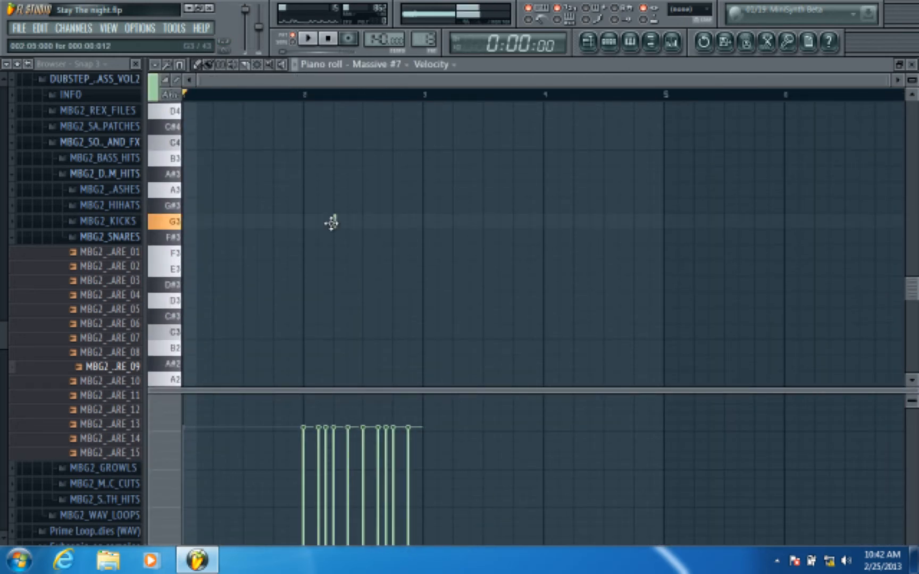
drag(332, 223, 305, 352)
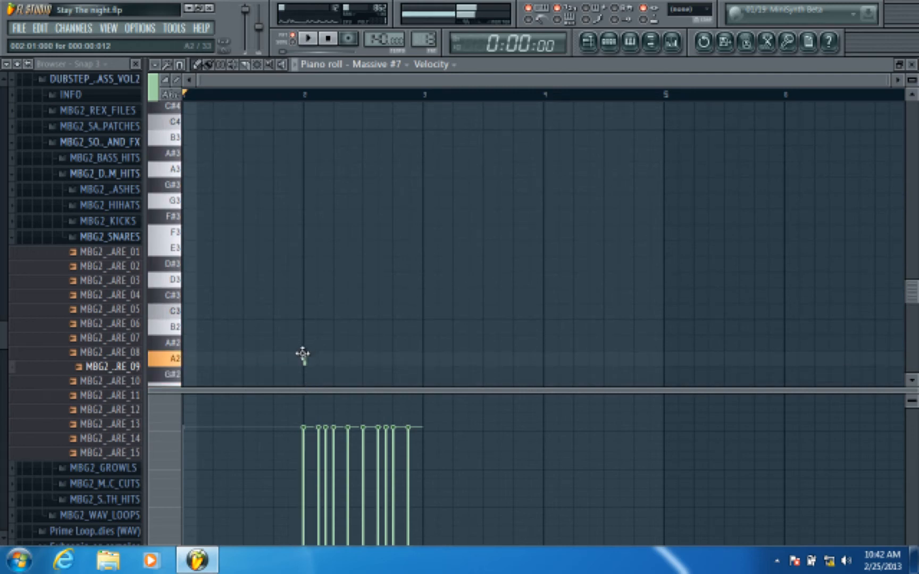
drag(304, 354, 304, 358)
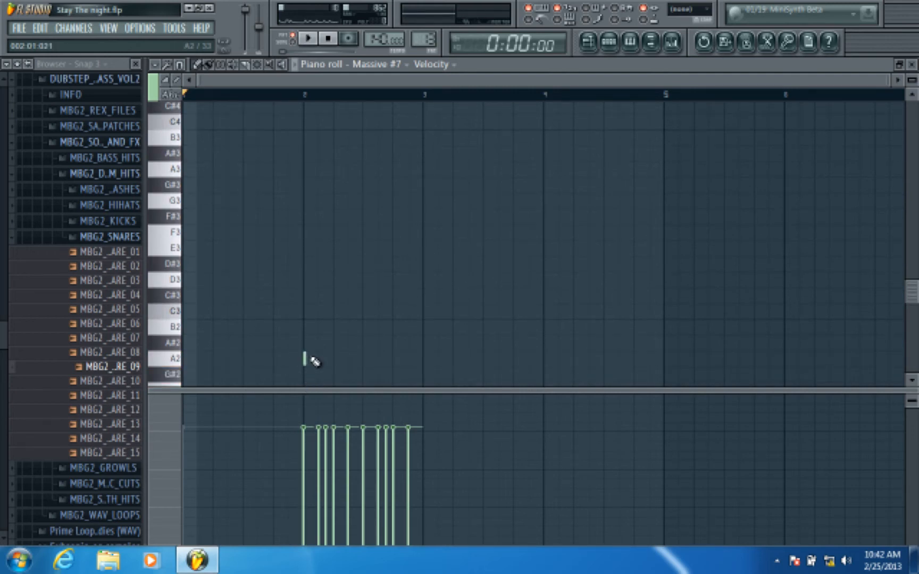
Remove the modulation from the Filter 1 cutoff in Massive #7 and show the settings of LFO 5
click(911, 65)
drag(669, 331, 527, 92)
right_click(476, 211)
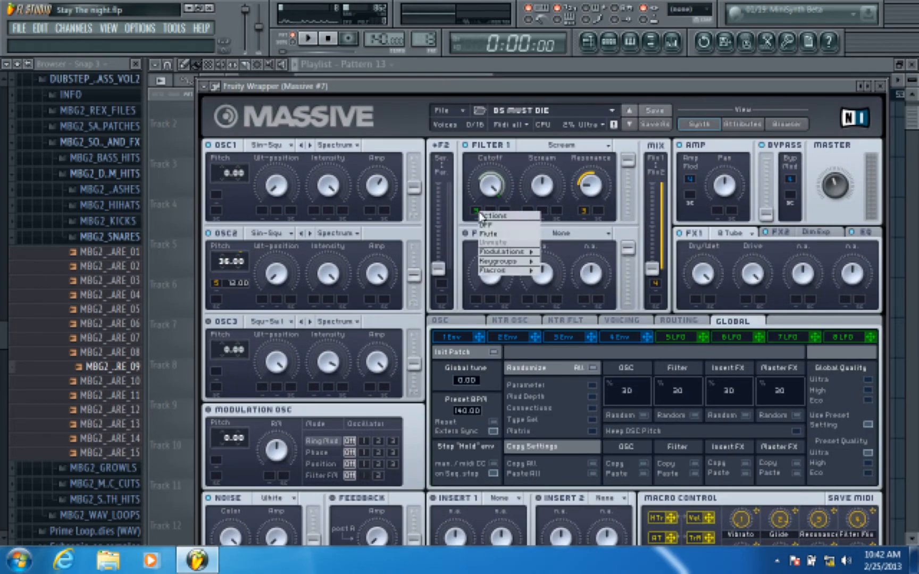
click(492, 226)
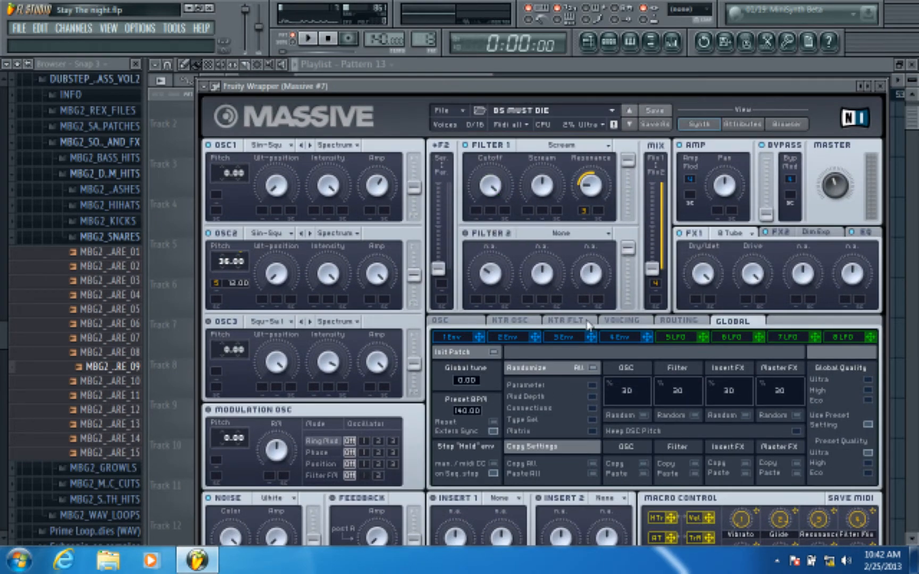
click(675, 338)
Transpose the Massive #7 melody in bar 2 down four octaves so it starts on F2, and delete the short A2 test note
click(203, 87)
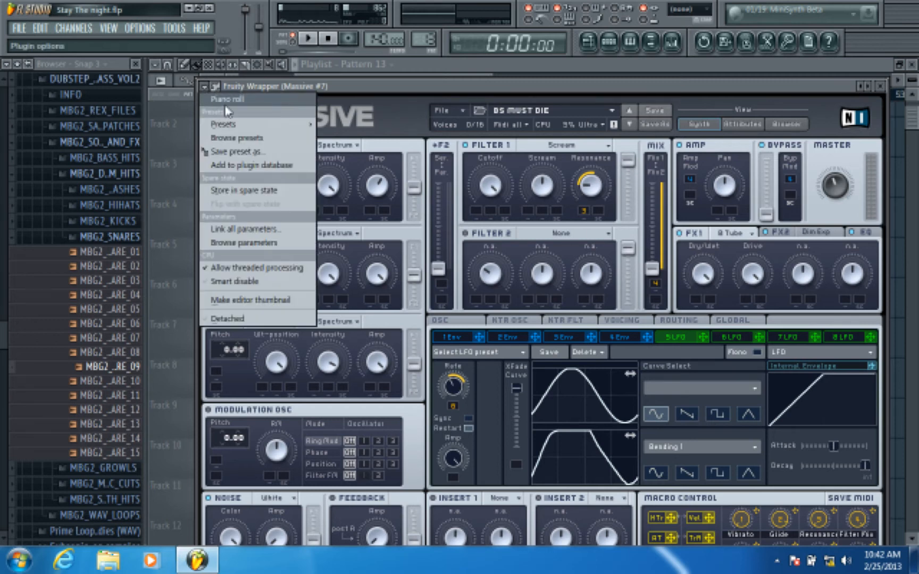
click(308, 91)
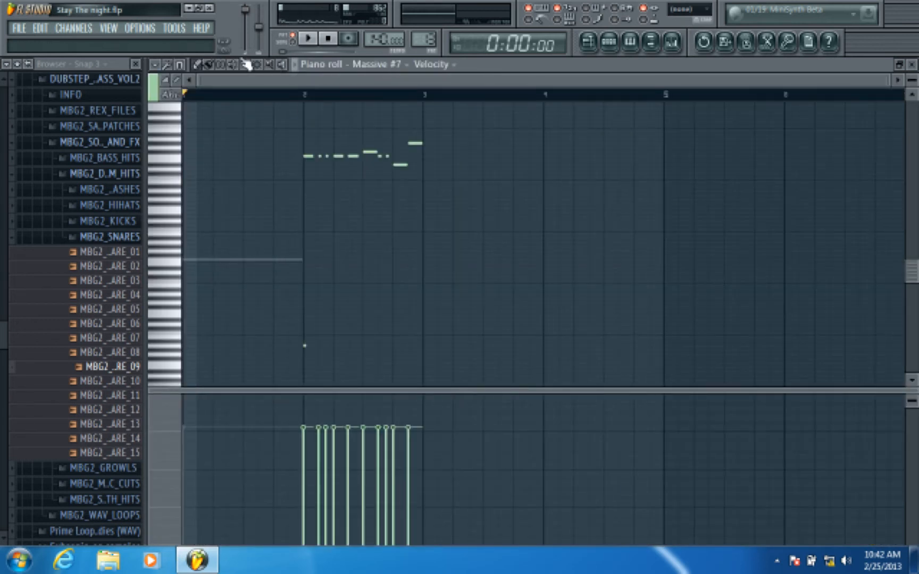
key(ctrl+a)
click(199, 65)
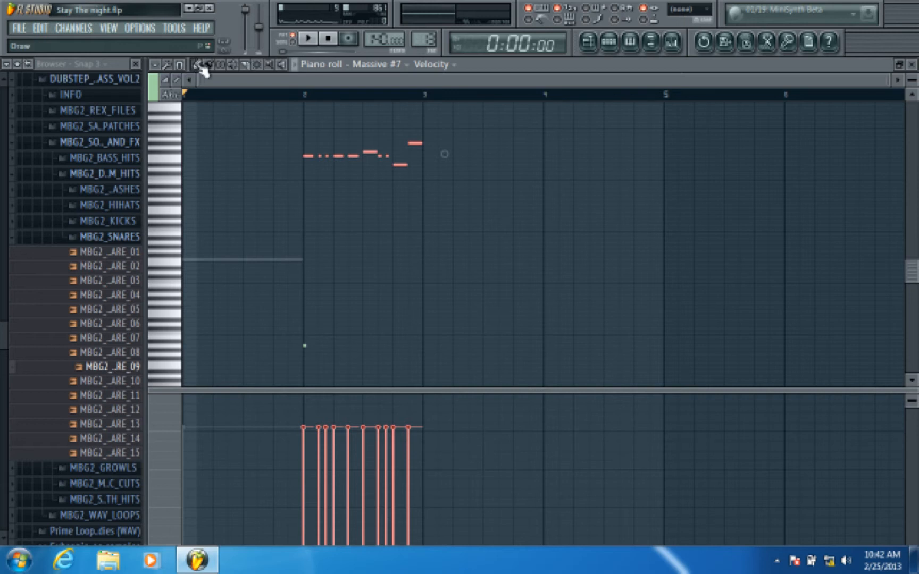
scroll(329, 100, up, 5)
drag(914, 78, 913, 57)
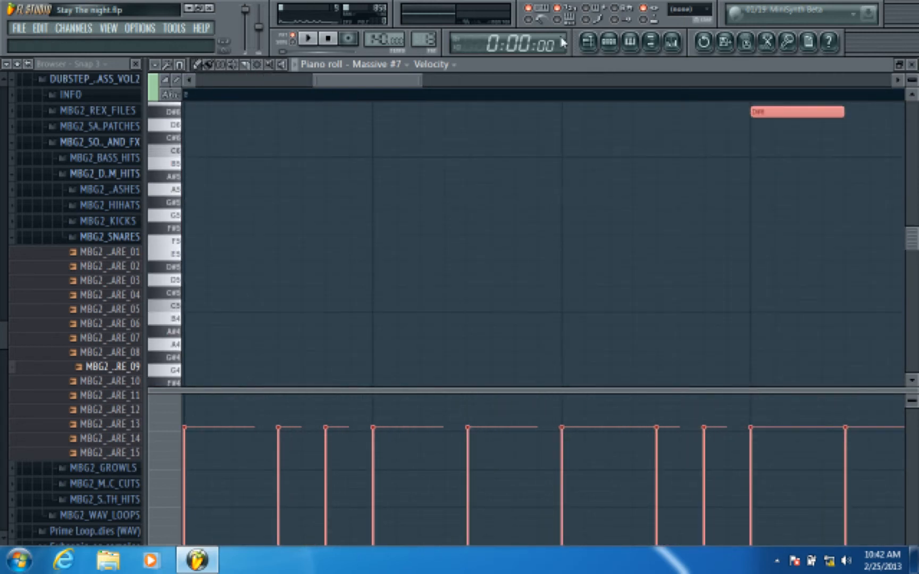
scroll(481, 92, down, 3)
scroll(358, 170, down, 2)
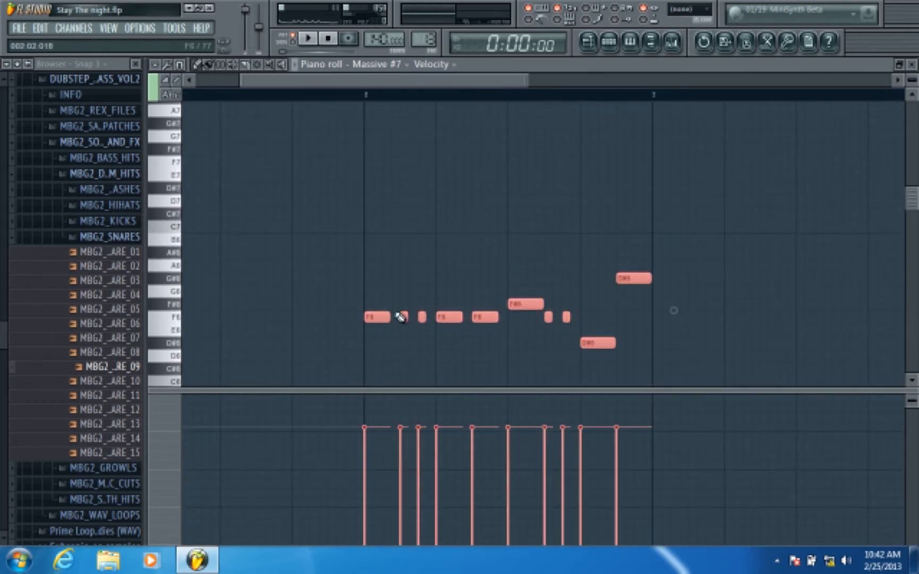
mouse_move(381, 316)
mouse_down()
mouse_move(389, 467)
mouse_move(392, 257)
mouse_move(392, 318)
mouse_move(384, 320)
mouse_up()
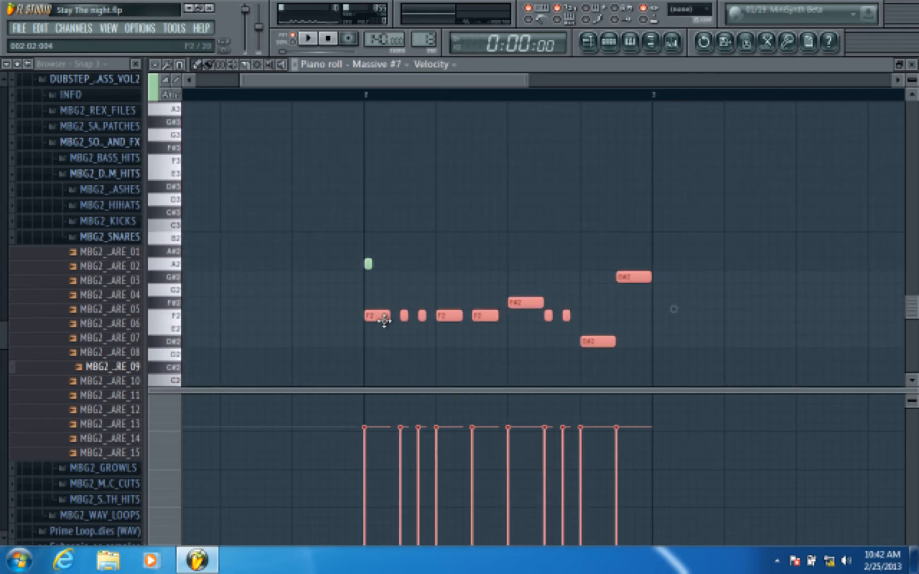
right_click(367, 264)
Play the transposed Massive #7 notes from bar 2 and look at the synth's Voicing settings
key(space)
click(368, 96)
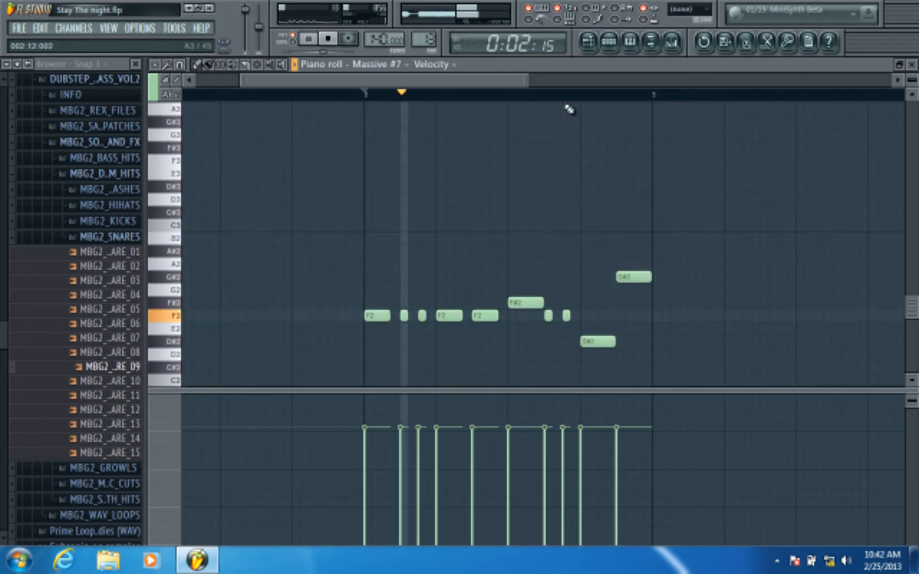
key(space)
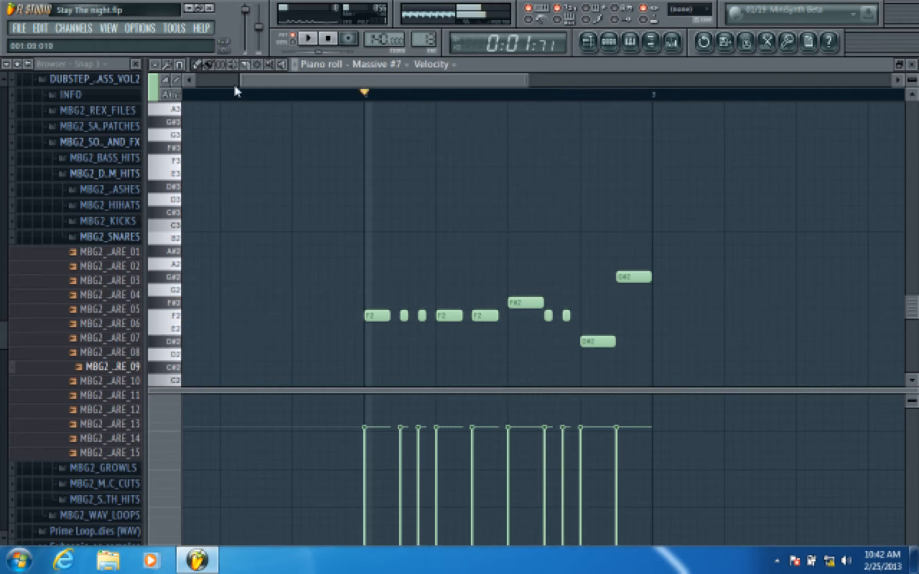
click(910, 65)
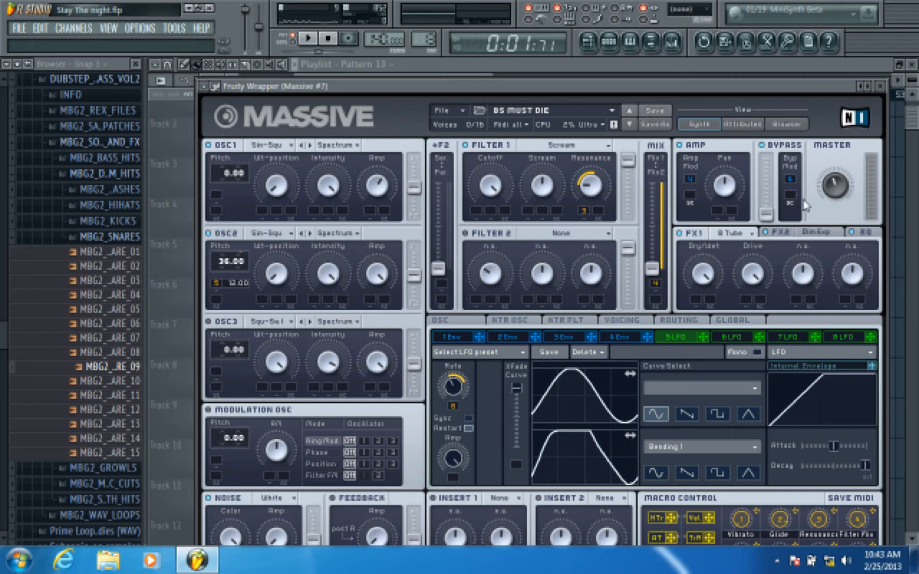
click(636, 322)
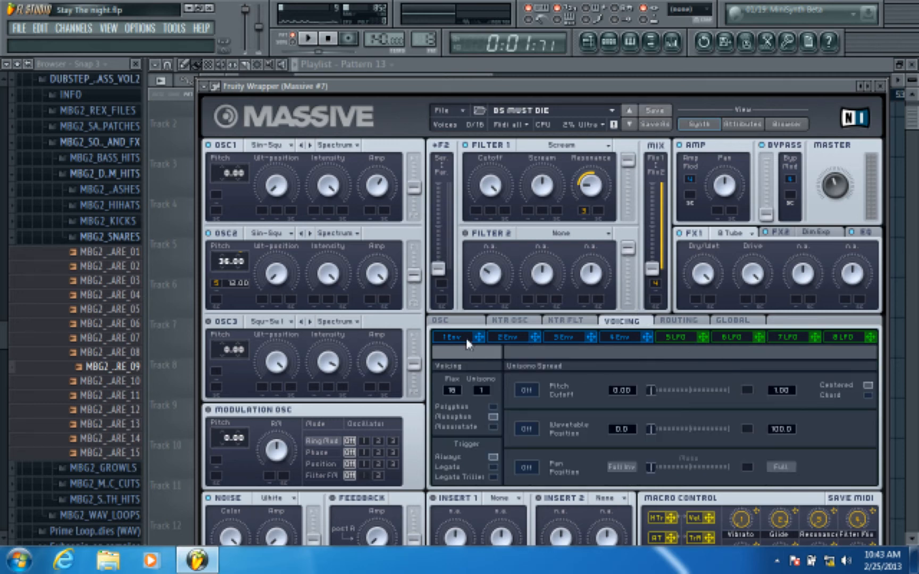
drag(507, 91, 518, 20)
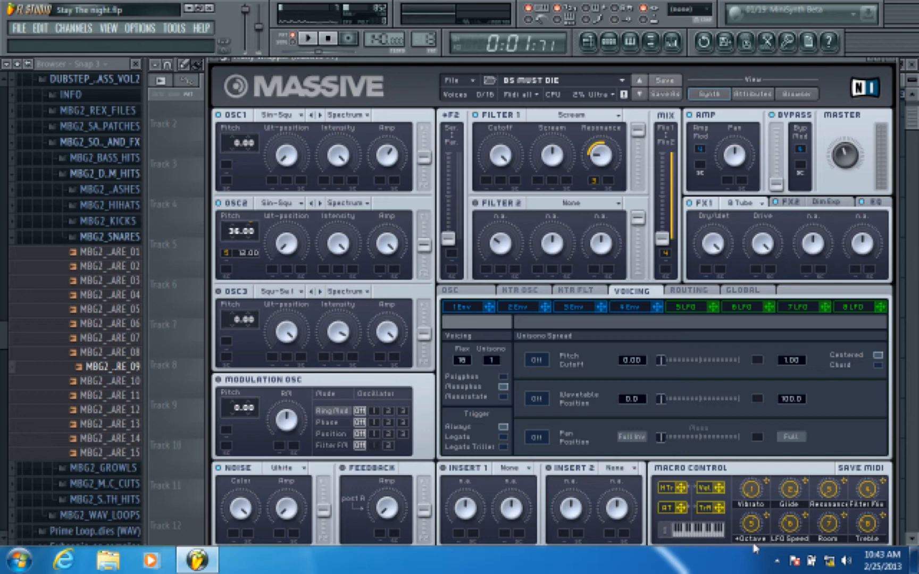
click(318, 43)
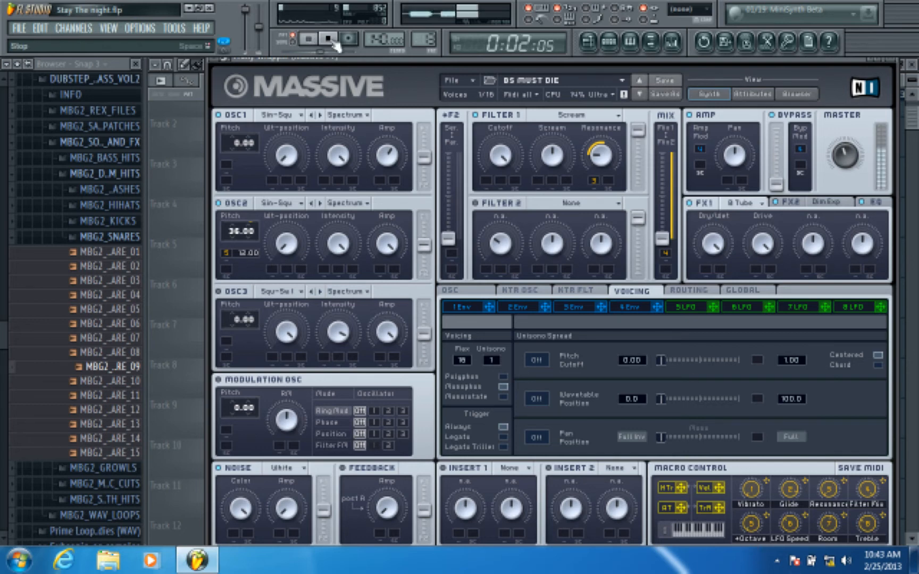
click(333, 40)
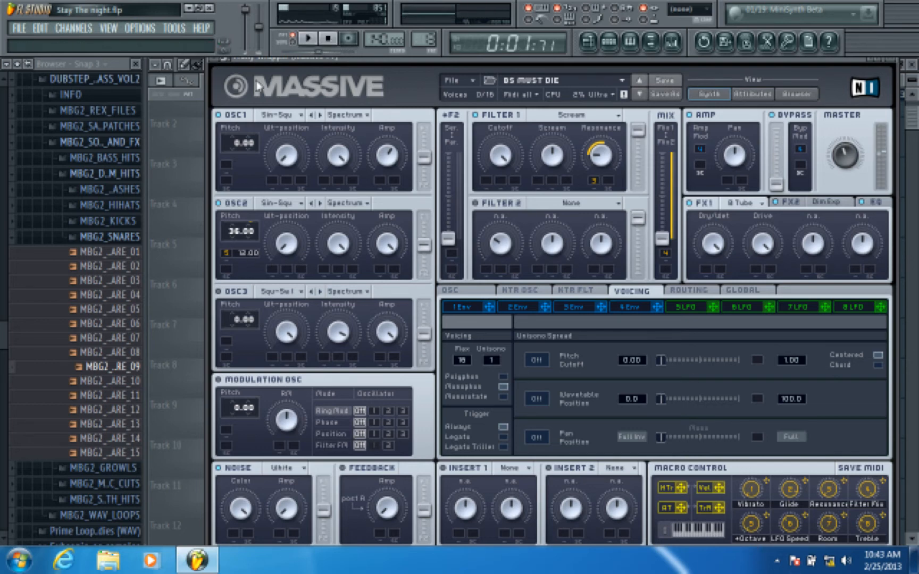
Raise the +Octave macro of Massive #7 to 1 while the pattern plays
click(306, 38)
mouse_move(752, 526)
mouse_down()
mouse_move(752, 499)
mouse_move(755, 541)
mouse_up()
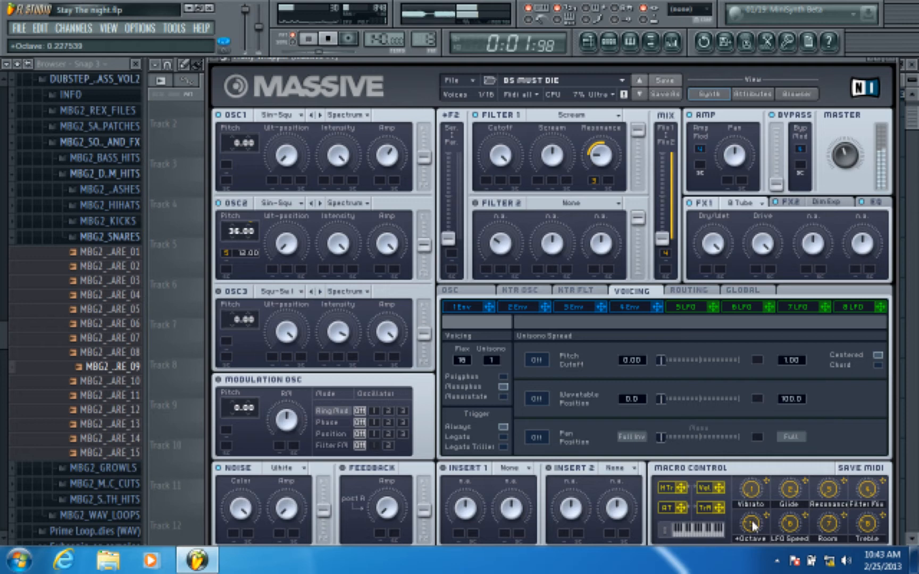
drag(750, 536, 761, 479)
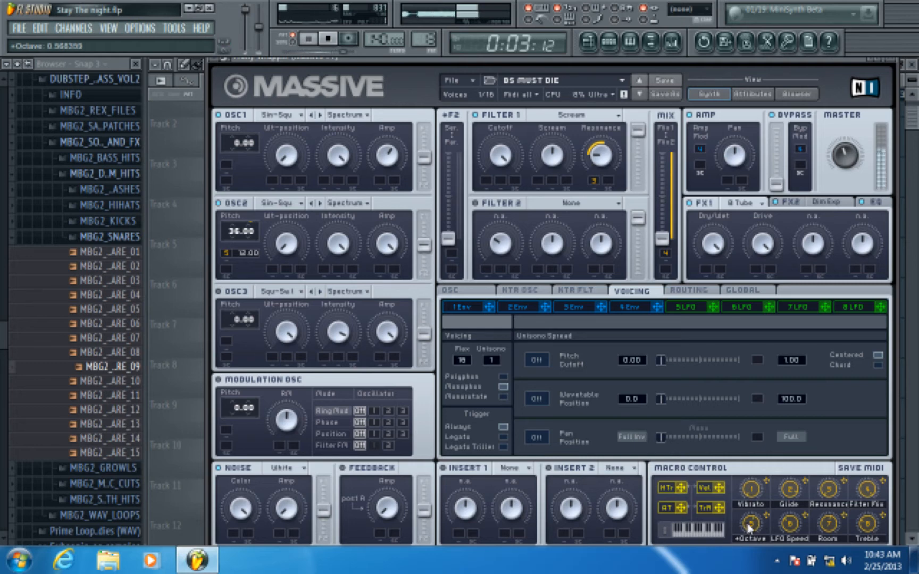
drag(749, 527, 755, 513)
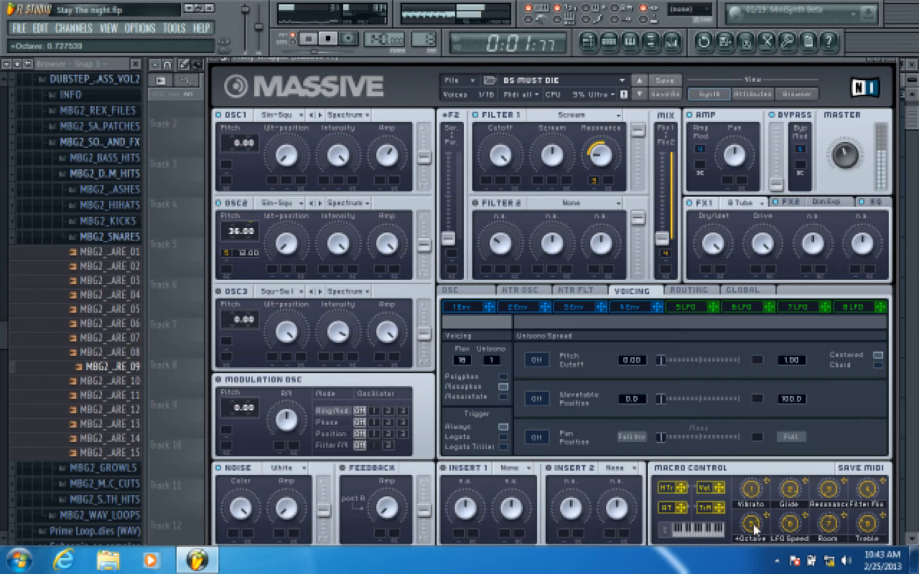
drag(758, 520, 760, 492)
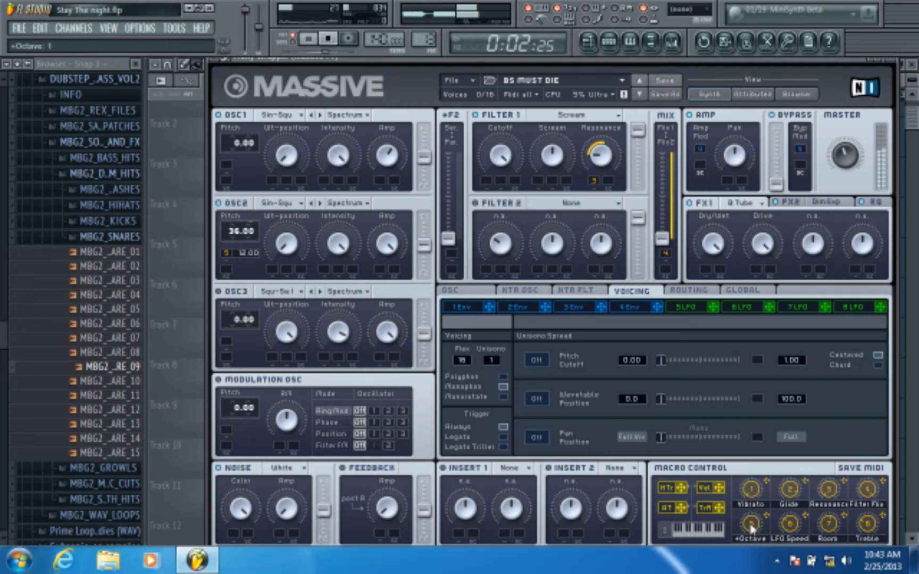
Set the LFO Speed macro to 0 and try different Vibrato and Resonance macro amounts during playback
drag(735, 532, 797, 571)
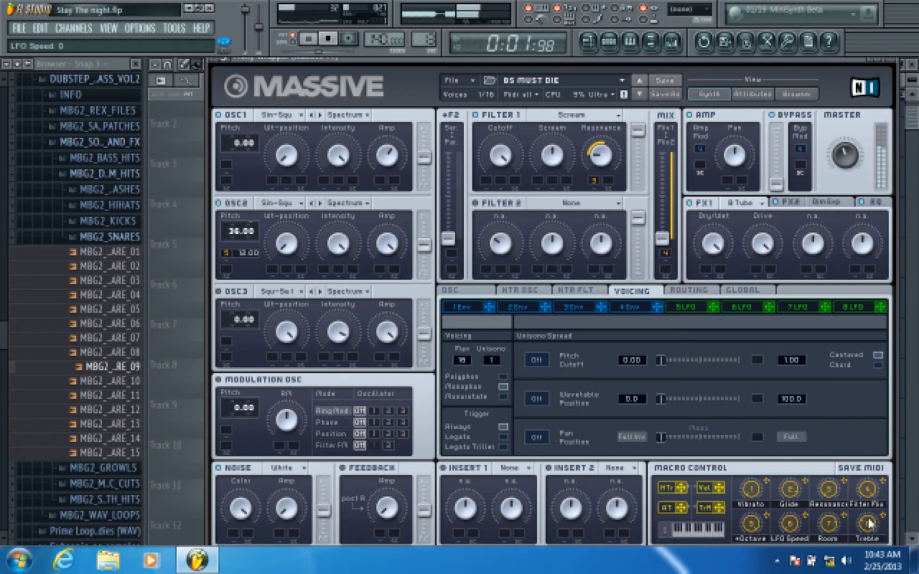
drag(754, 488, 755, 504)
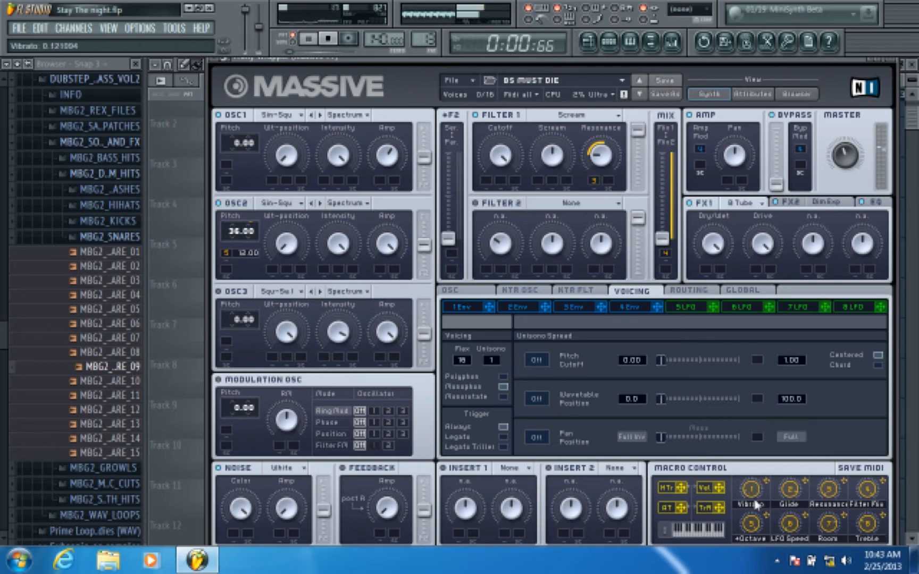
click(473, 294)
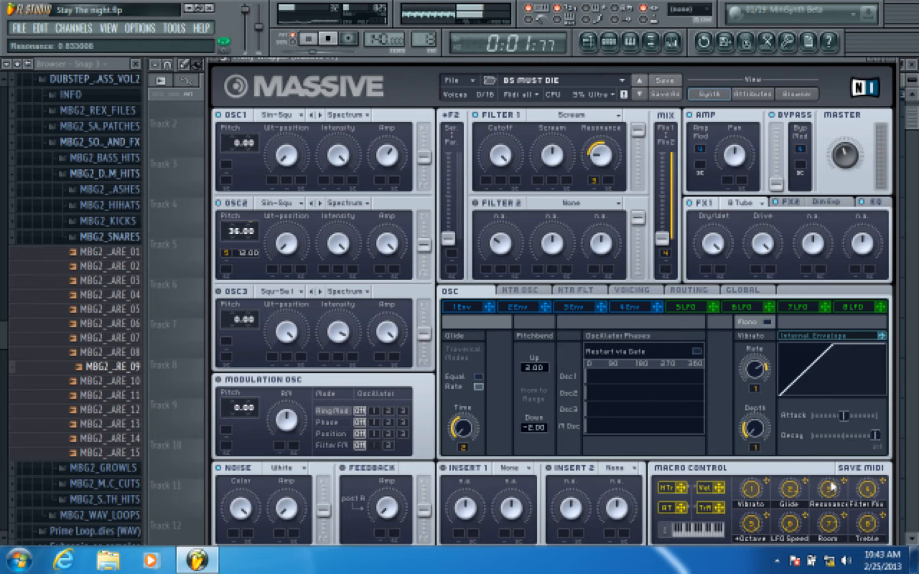
drag(833, 487, 845, 572)
drag(834, 484, 832, 448)
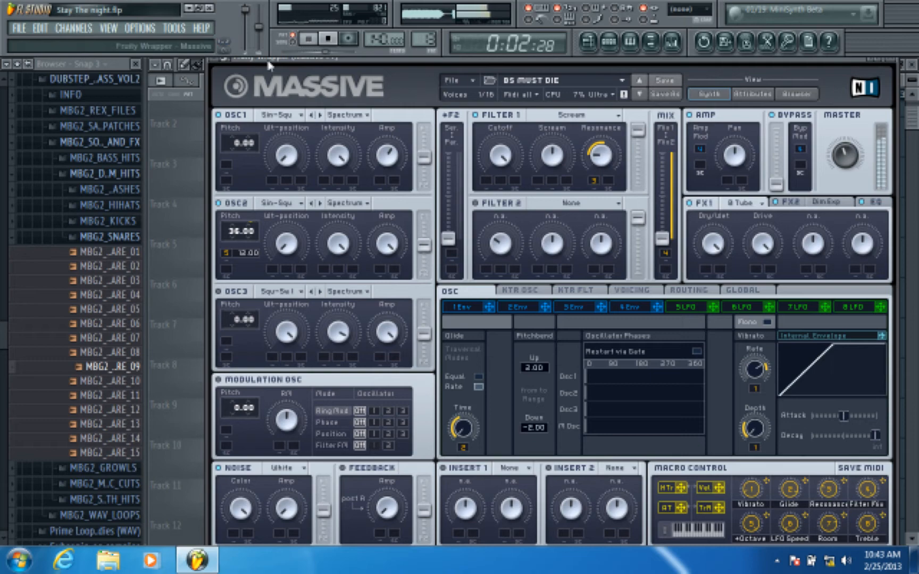
click(329, 41)
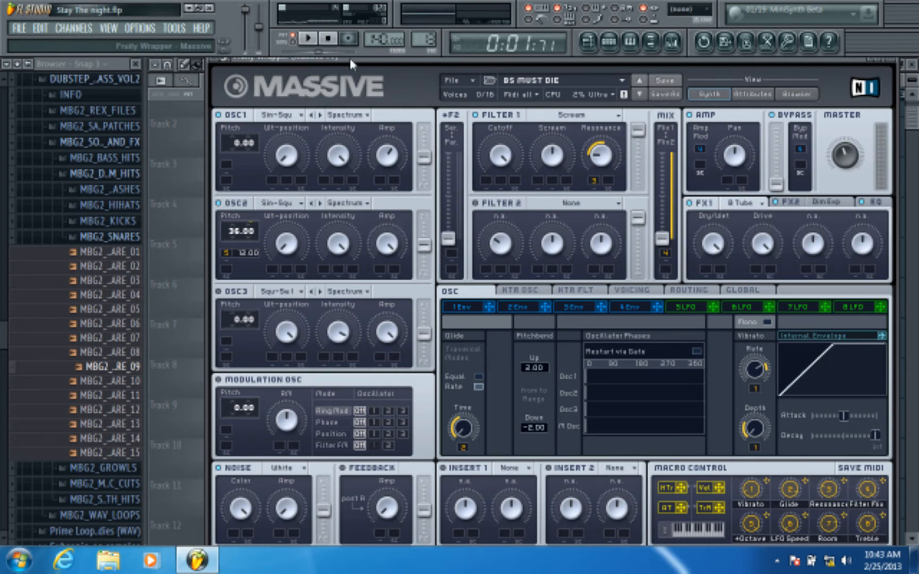
Play the song from around bar 32 into the drop to hear Pattern 13 with the rest of the arrangement
drag(351, 64, 495, 367)
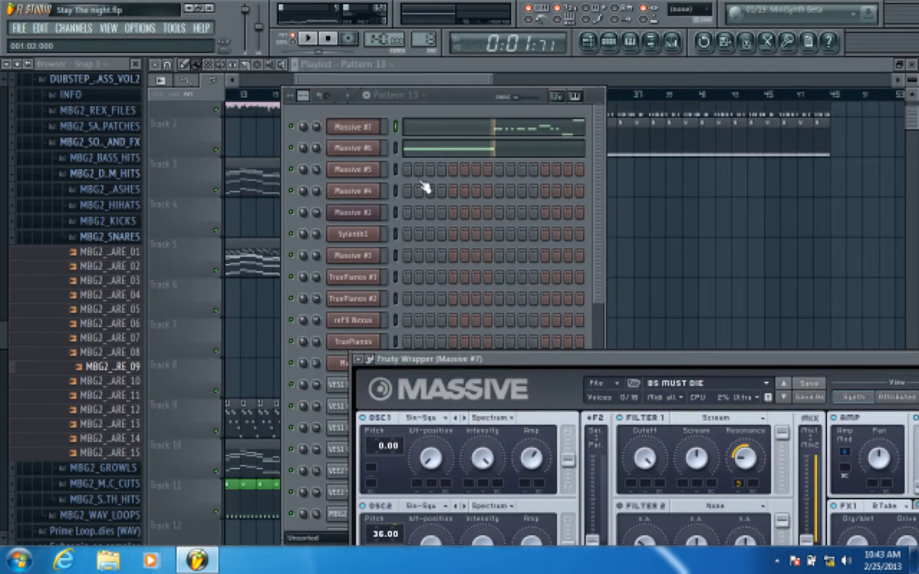
click(455, 104)
key(space)
click(408, 76)
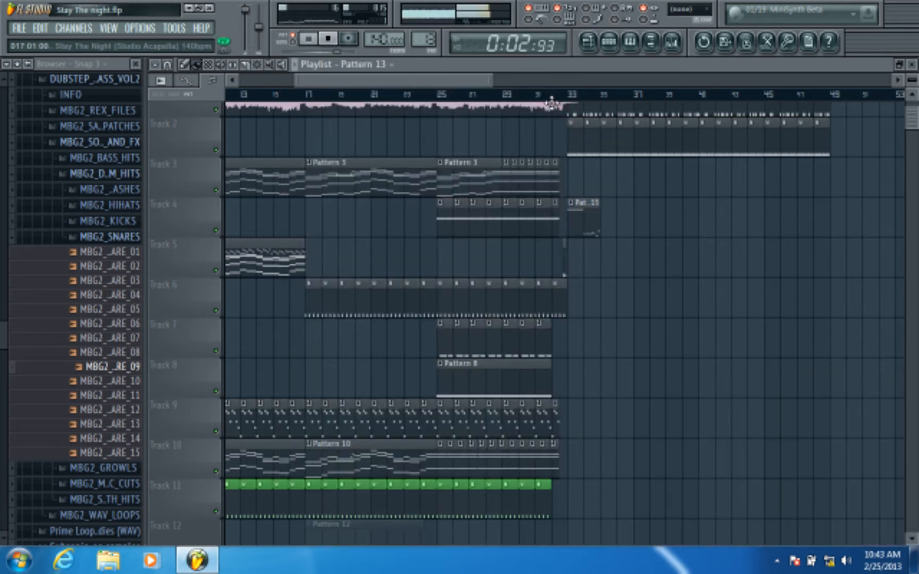
click(553, 96)
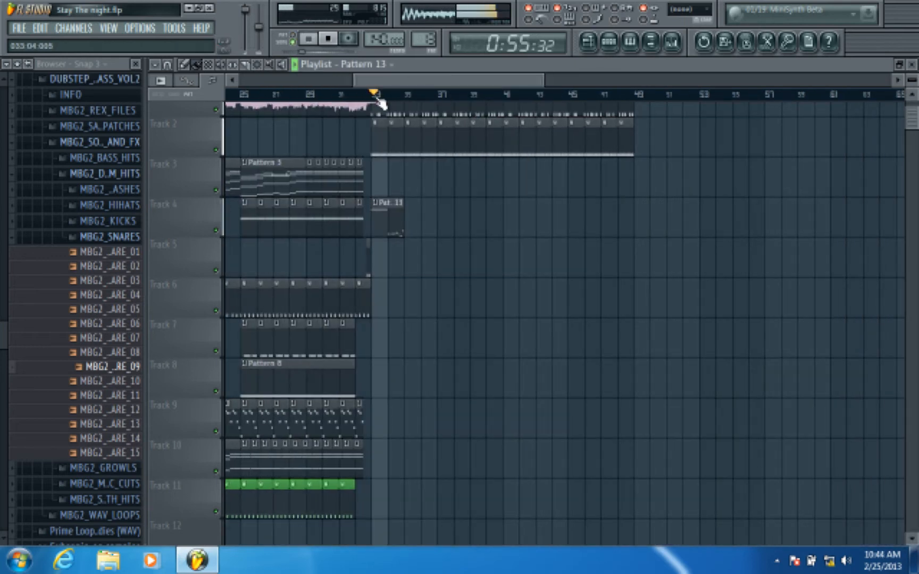
scroll(378, 99, up, 4)
scroll(485, 176, up, 1)
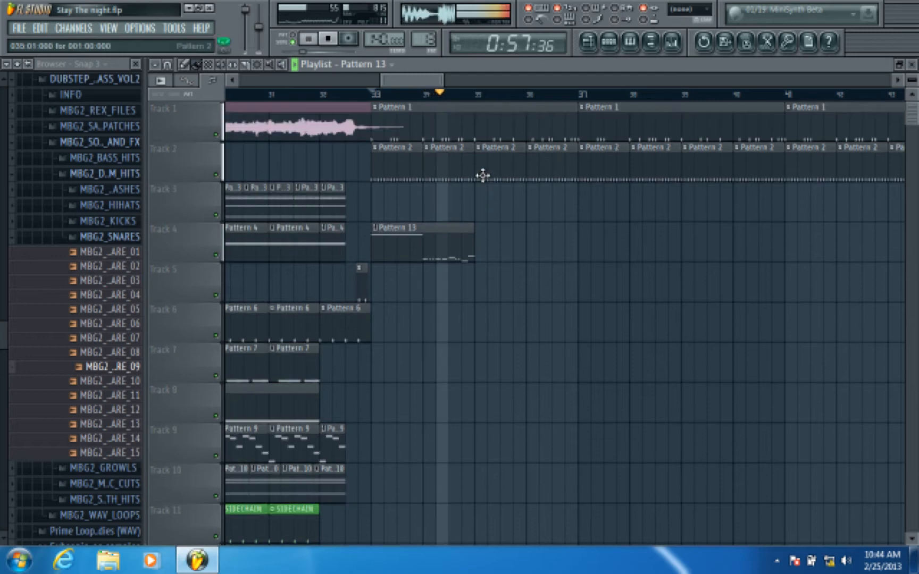
scroll(377, 98, up, 1)
click(340, 96)
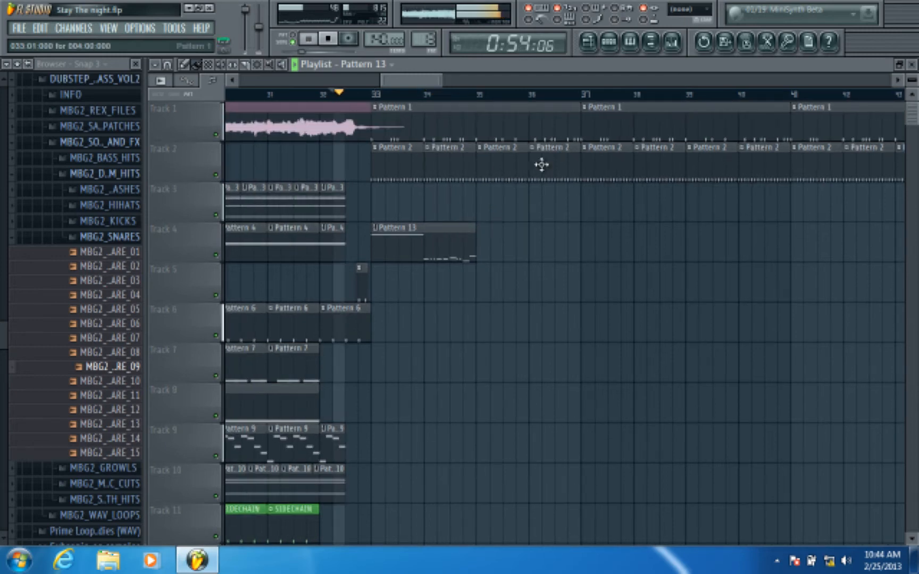
click(607, 46)
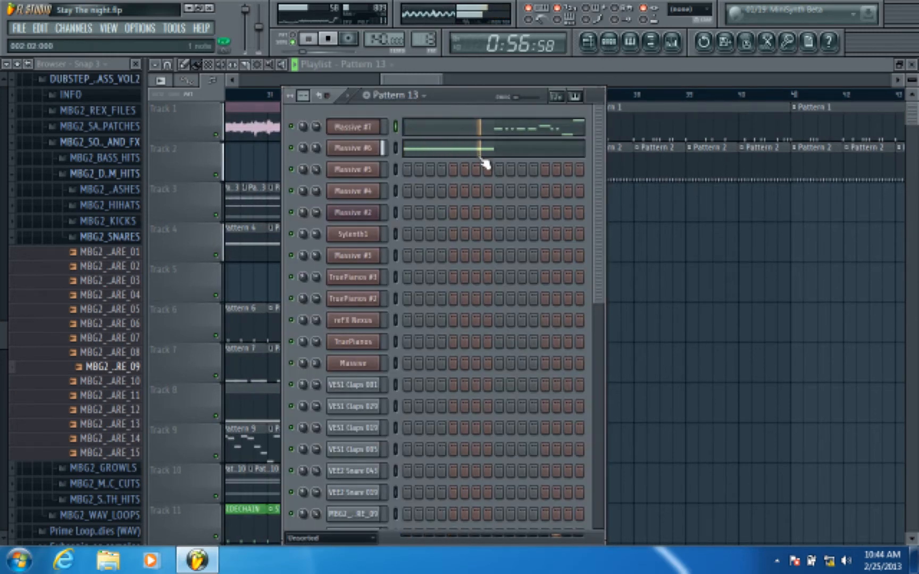
key(space)
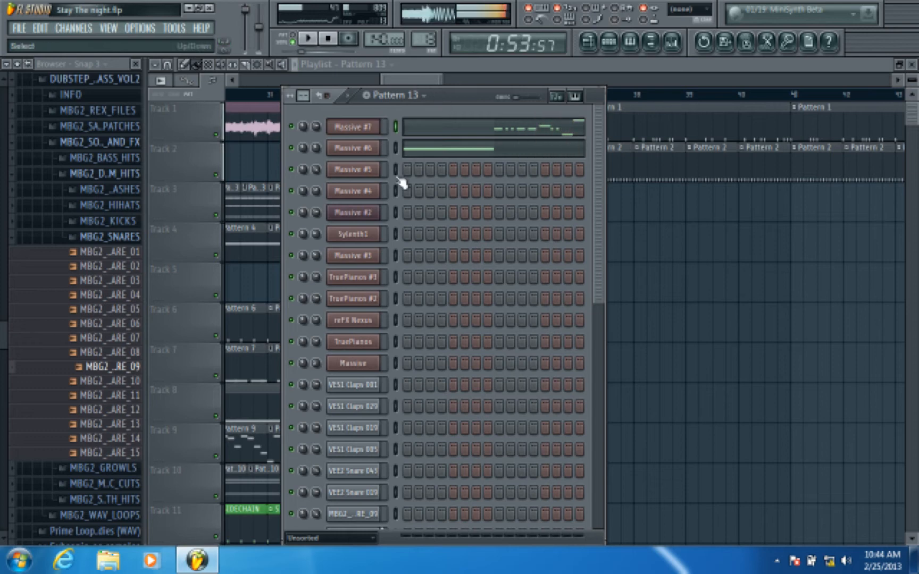
Insert another Massive channel above Massive #6 in Pattern 13 and load the preset BS Growl 3 into it
right_click(375, 148)
mouse_move(425, 281)
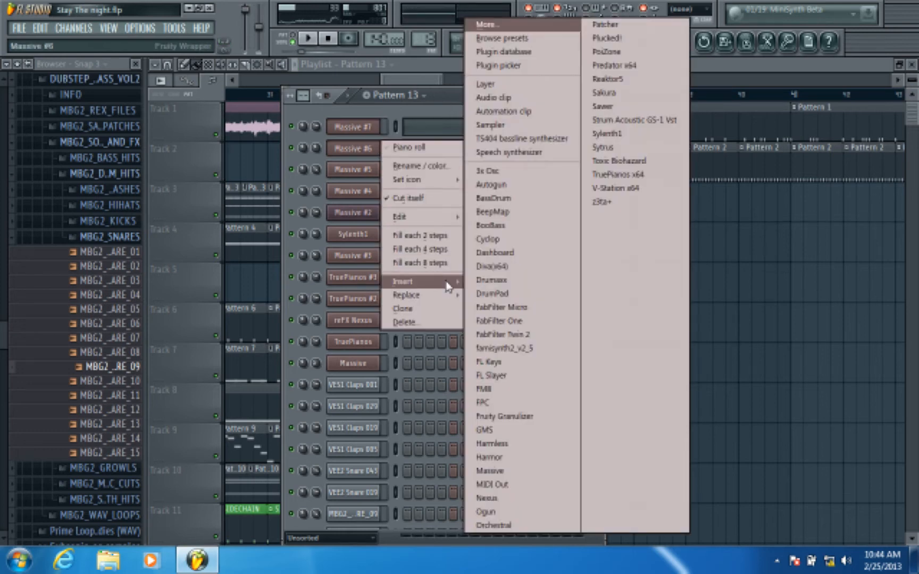
click(521, 471)
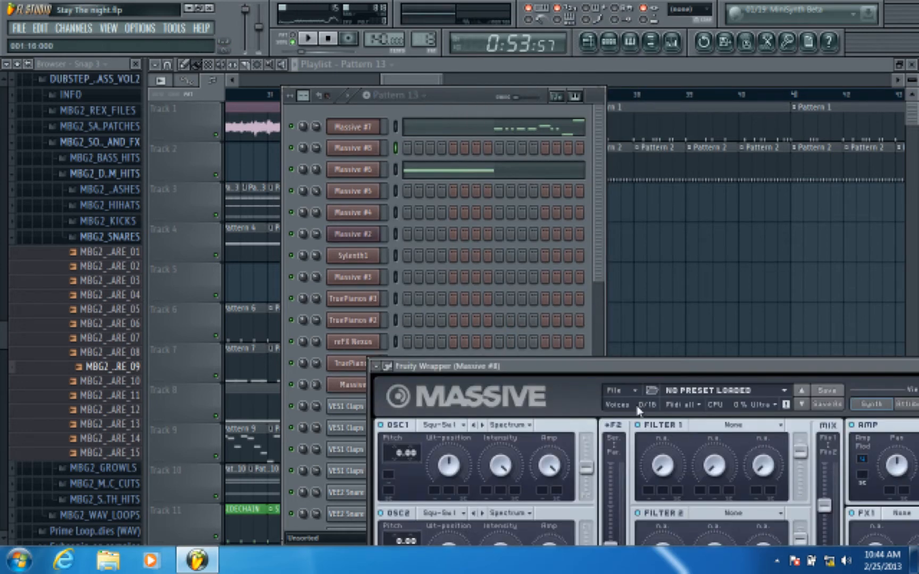
click(623, 390)
click(627, 402)
scroll(417, 339, down, 3)
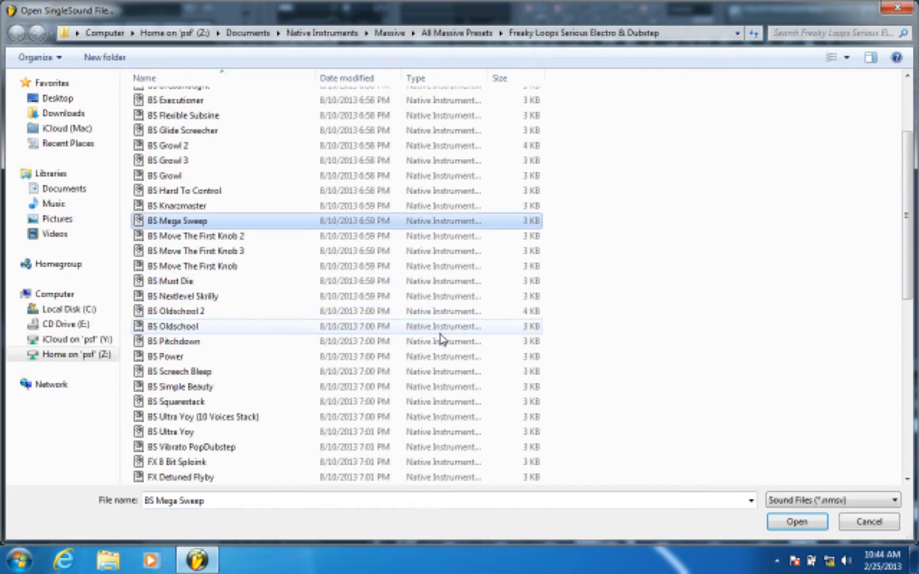
double_click(215, 160)
click(362, 145)
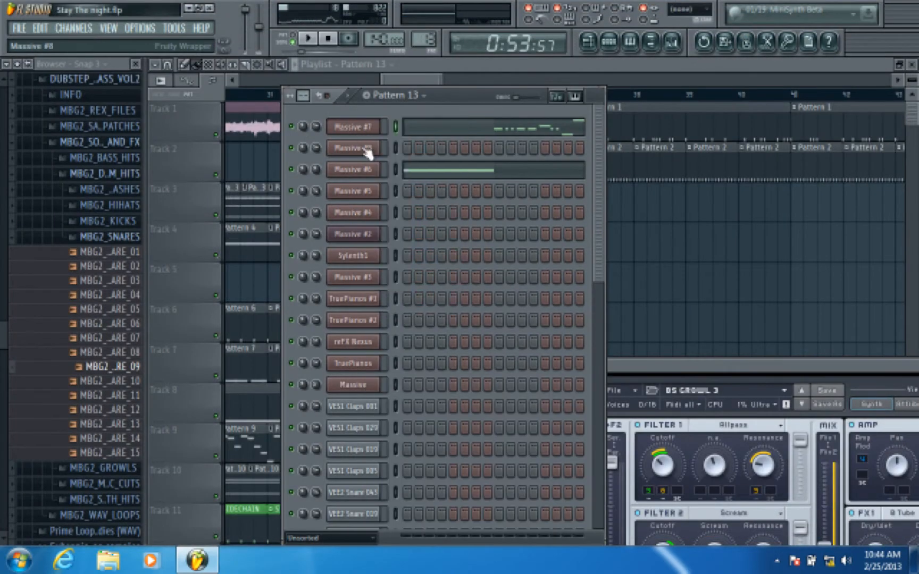
Draw an F2 note half a bar long at the start of bar 3 in Massive #8's piano roll
click(396, 149)
key(F7)
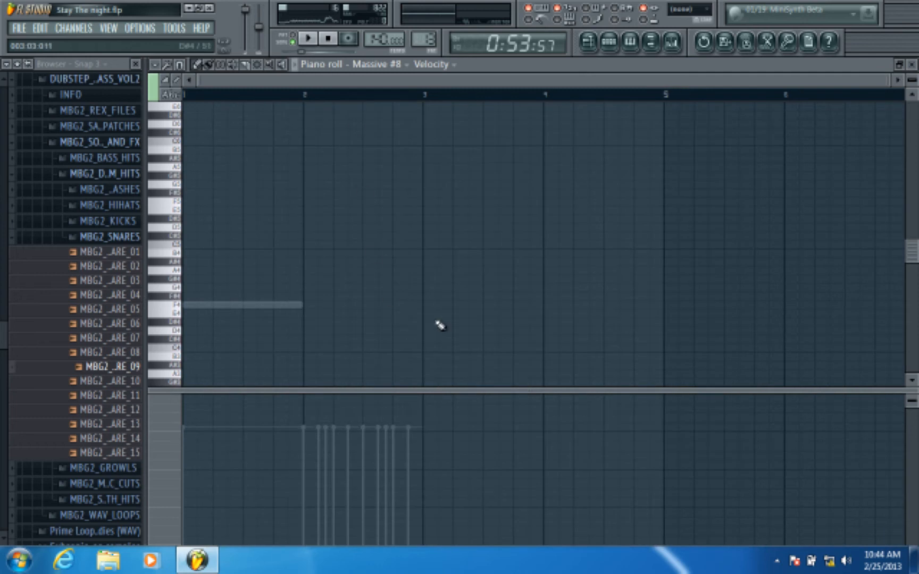
click(426, 302)
drag(426, 302, 423, 302)
scroll(430, 97, up, 3)
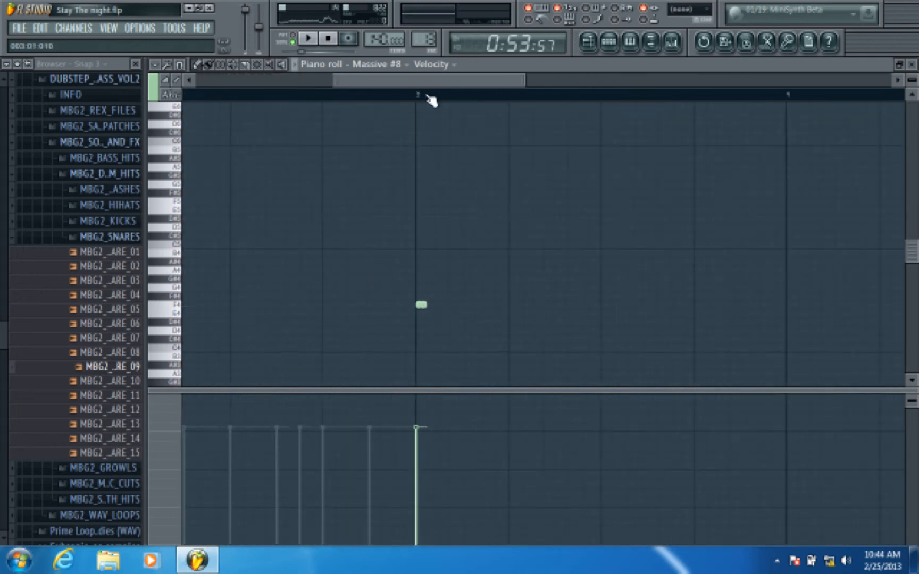
scroll(420, 329, down, 5)
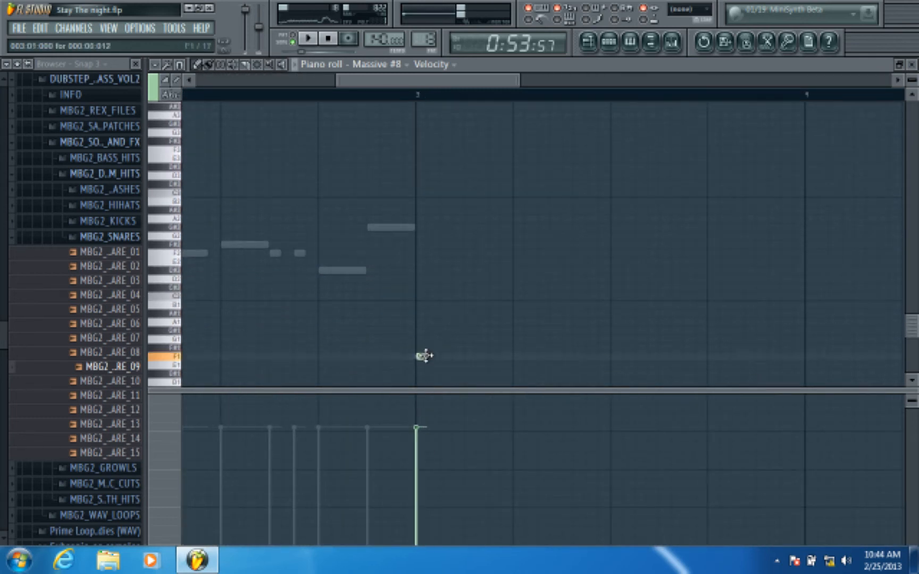
click(421, 253)
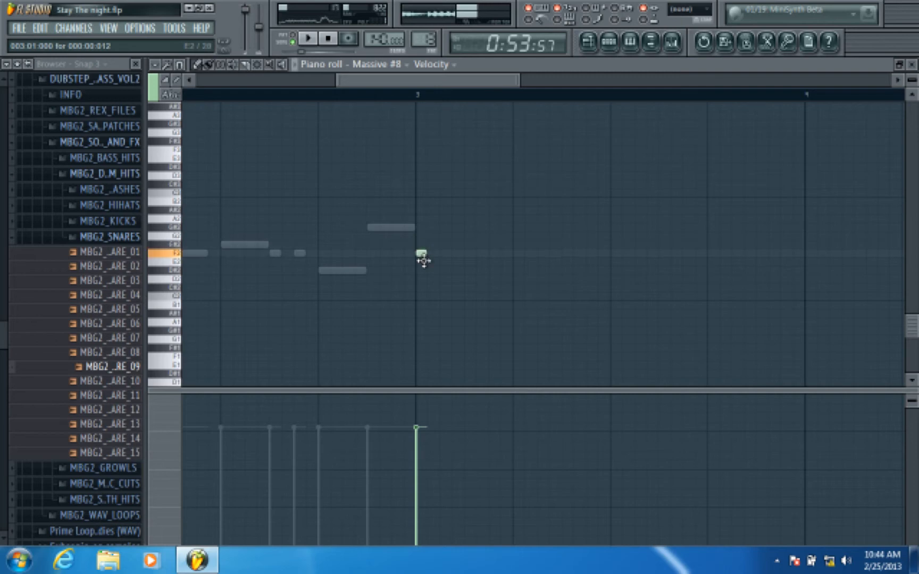
drag(423, 253, 628, 265)
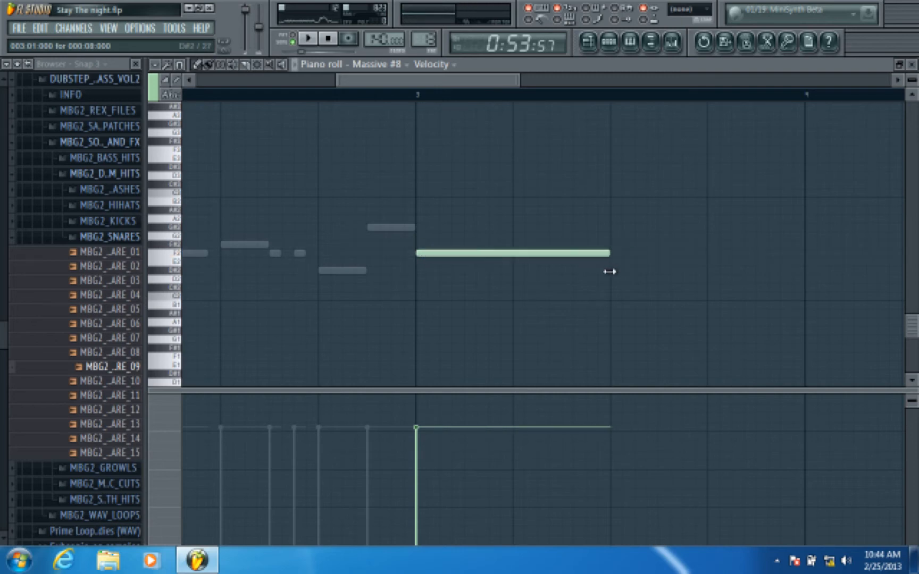
click(914, 65)
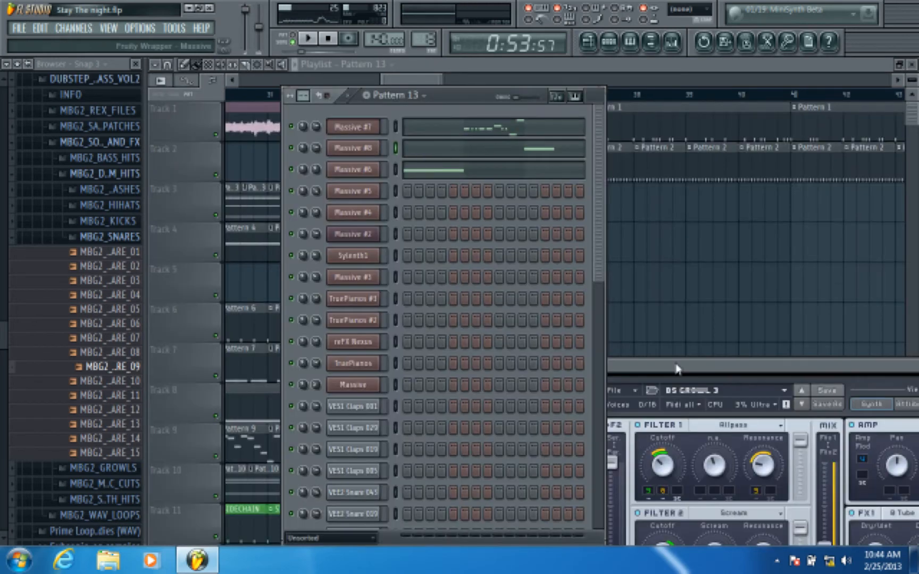
During playback, set the ratio of Massive #8's modulator 5 to 1/4 and change it from Performer to LFO
drag(677, 368, 601, 167)
key(space)
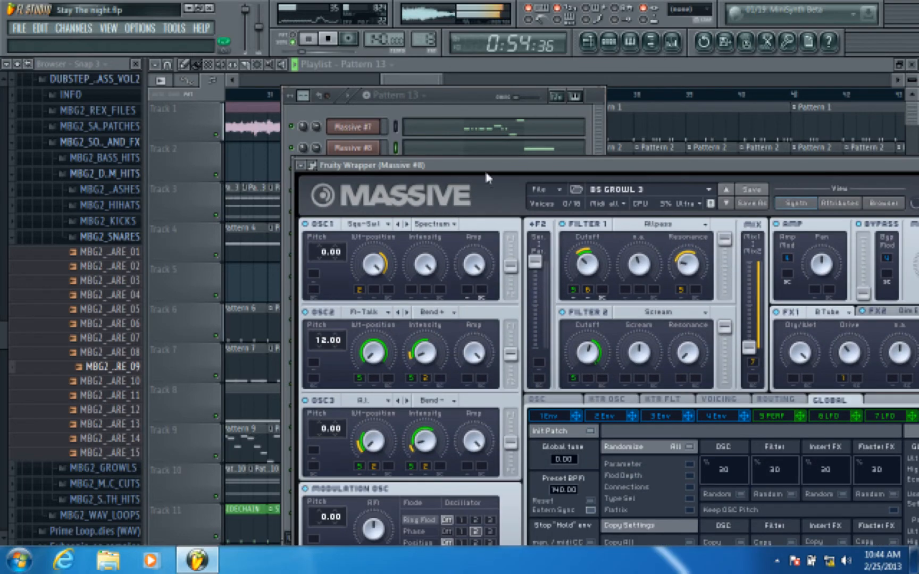
drag(485, 169, 421, 103)
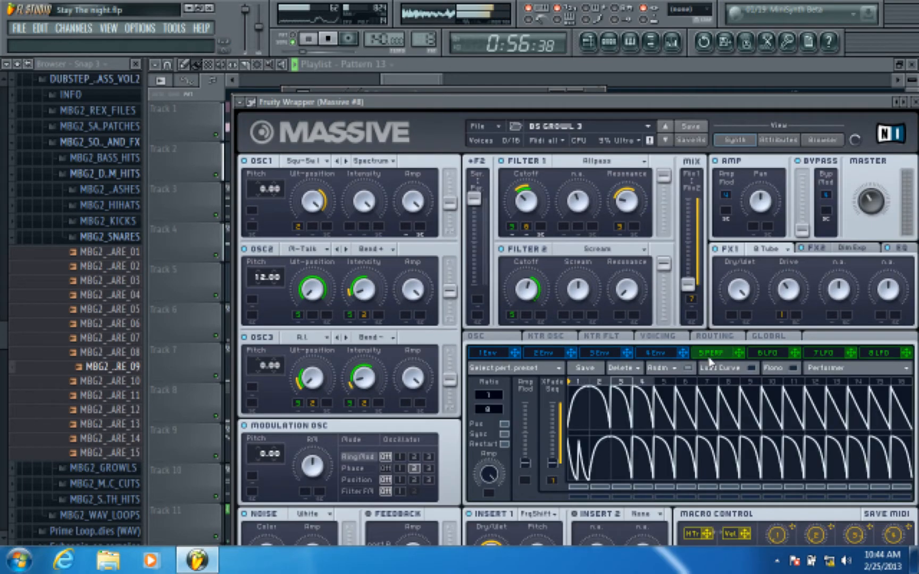
click(713, 354)
mouse_move(499, 411)
mouse_down()
mouse_move(498, 424)
mouse_move(498, 413)
mouse_up()
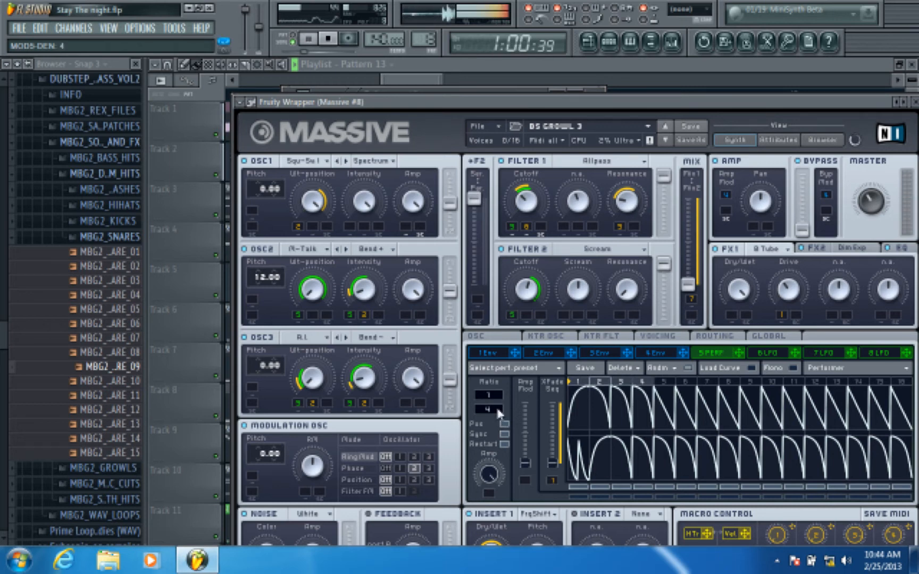
click(827, 367)
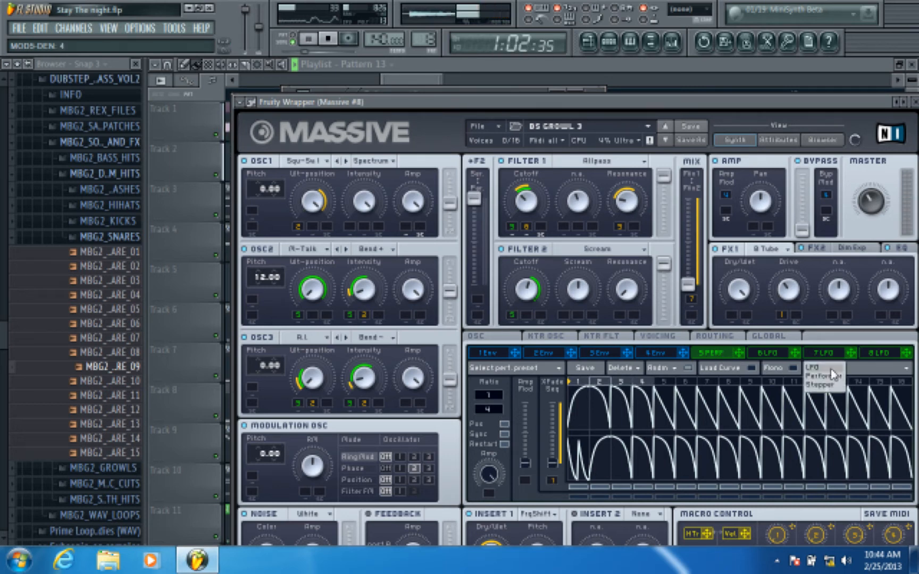
click(813, 367)
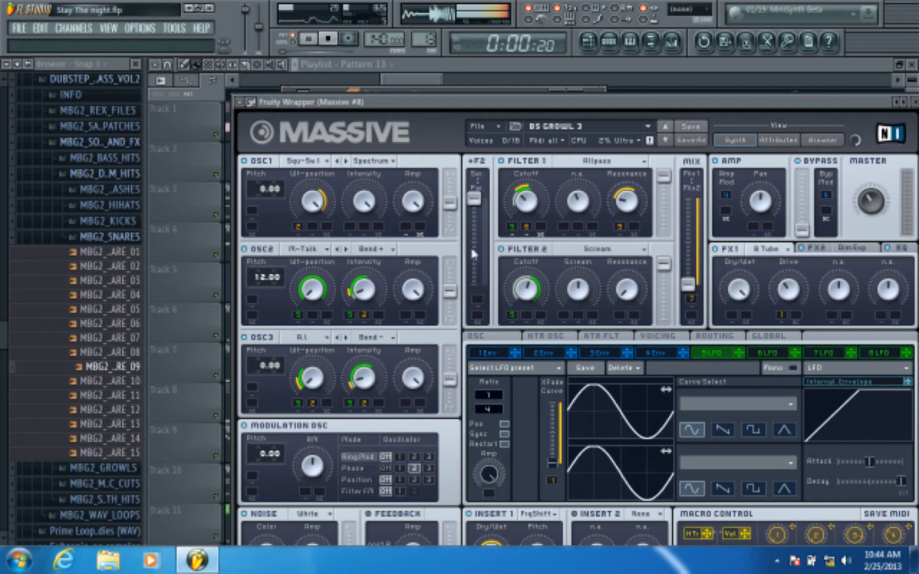
mouse_move(592, 420)
mouse_down()
mouse_move(587, 428)
mouse_move(639, 416)
mouse_move(608, 423)
mouse_up()
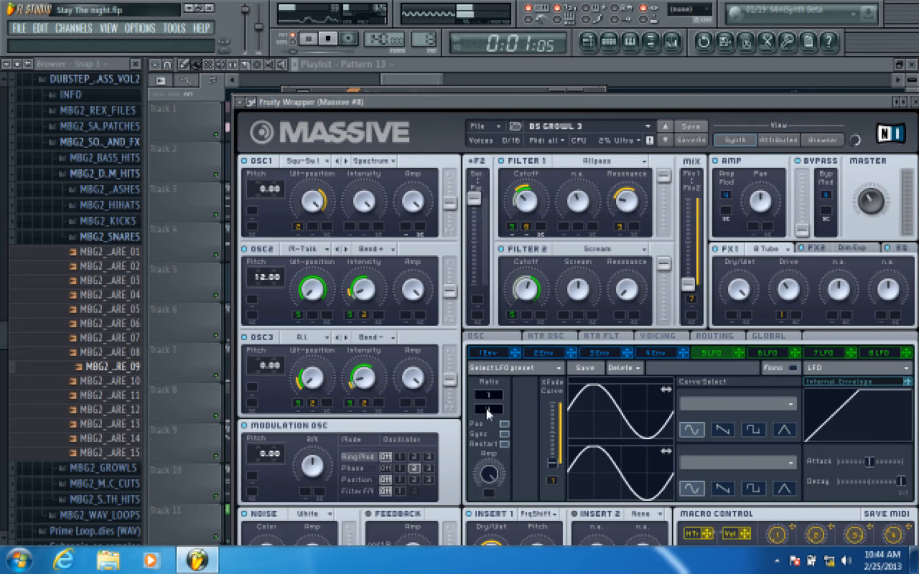
Disable modulator 5 on the Filter 2 cutoff and on OSC2's Wt-position and Intensity, and raise OSC2's Intensity to about 0.44
right_click(511, 315)
click(523, 336)
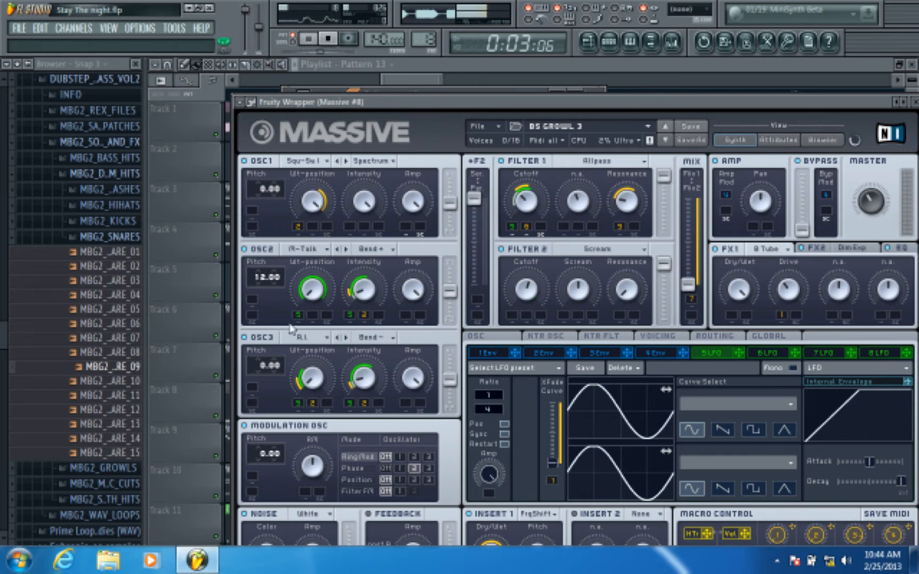
right_click(304, 317)
click(325, 337)
right_click(349, 314)
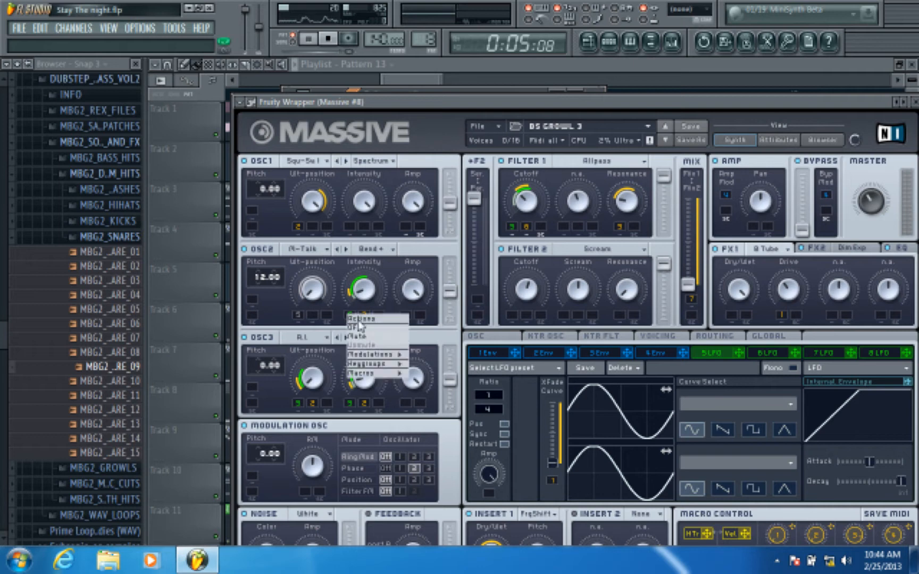
click(361, 334)
drag(363, 292, 374, 252)
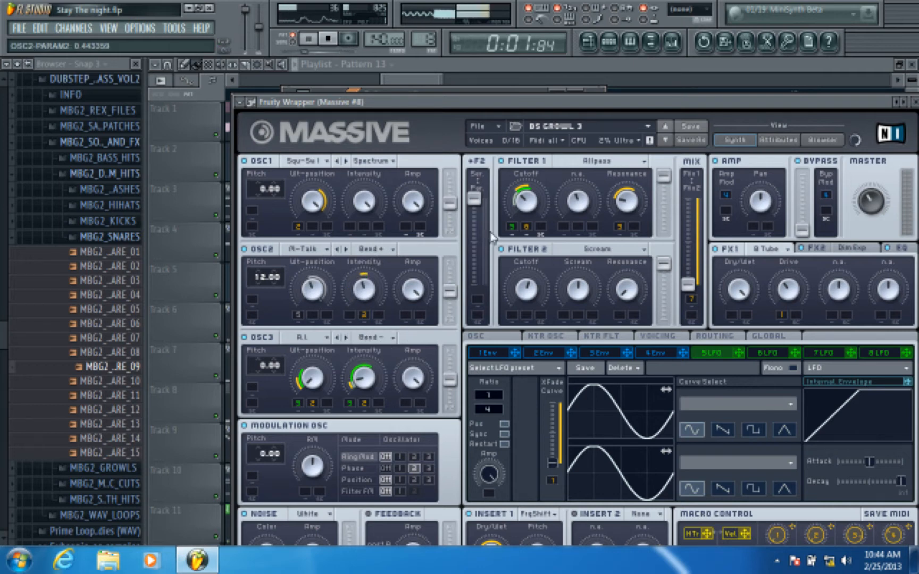
Disable modulator 5 on the Filter 1 cutoff and try different cutoff amounts during playback
right_click(512, 227)
click(524, 239)
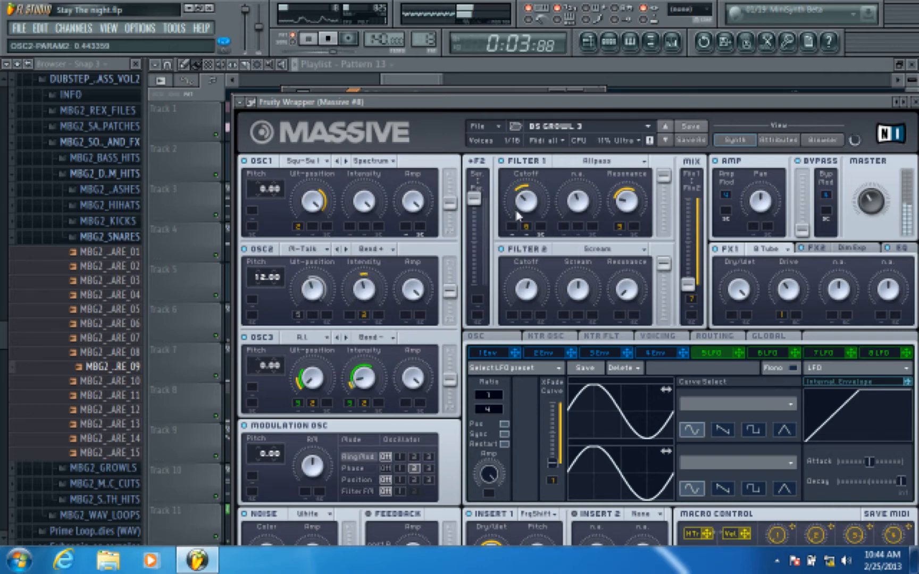
drag(519, 205, 522, 160)
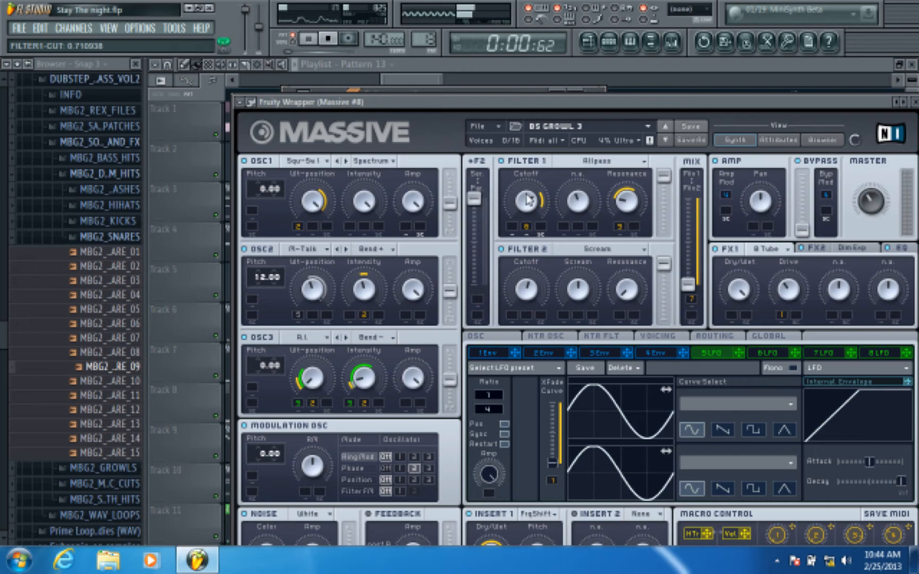
Load the preset BS Growl 2 into Massive #8
click(489, 124)
click(498, 138)
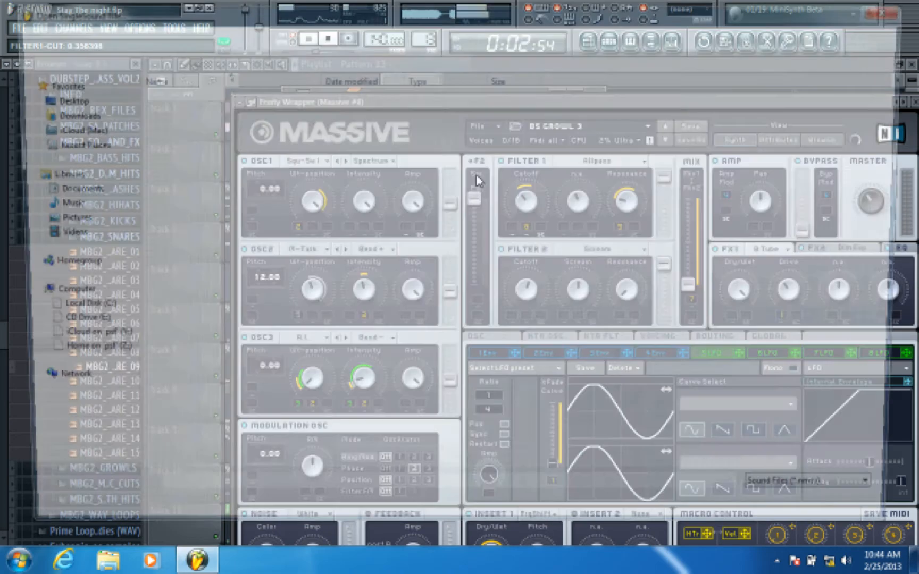
double_click(225, 265)
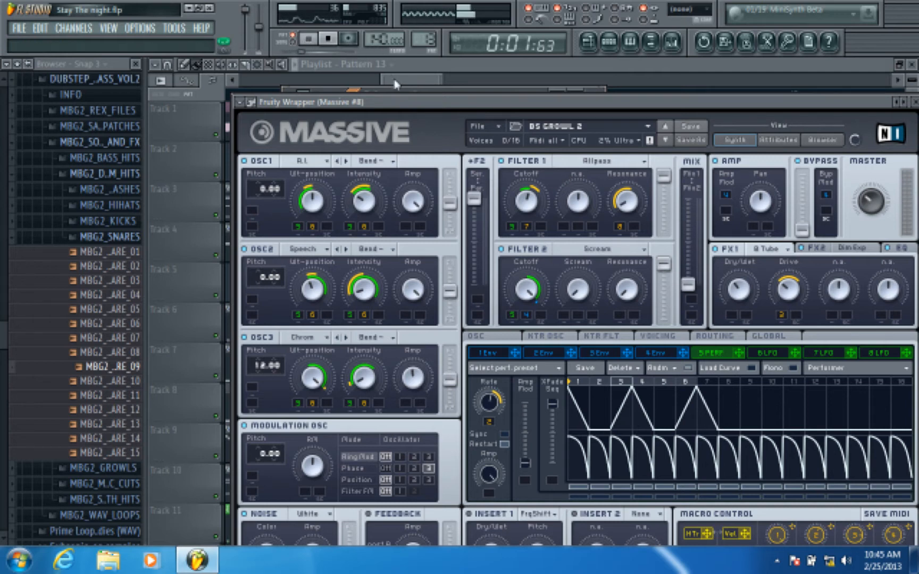
Replace Massive #8's long note in bar 3 with a two-step F2 note on the second beat
key(F6)
click(532, 149)
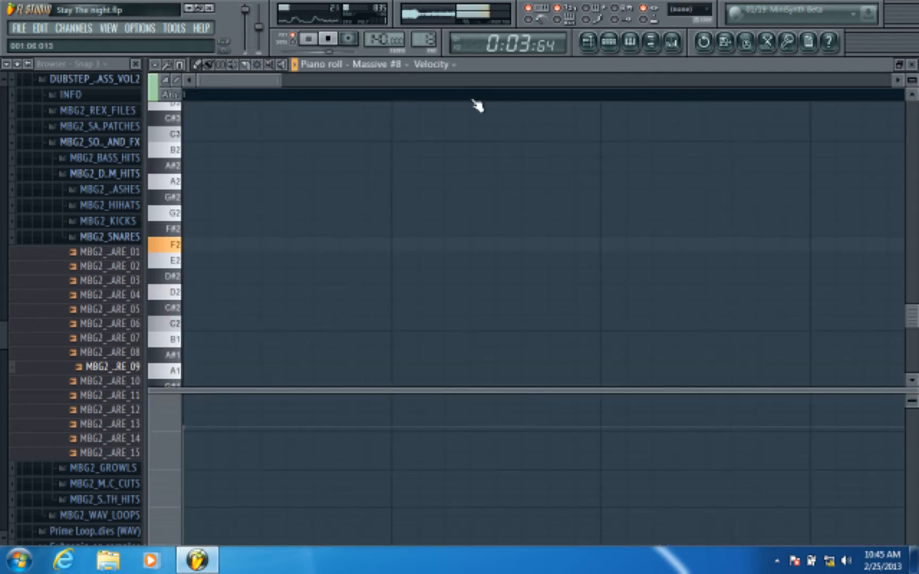
mouse_move(417, 246)
mouse_down()
mouse_move(493, 245)
mouse_move(416, 258)
mouse_move(425, 258)
mouse_up()
scroll(432, 116, up, 5)
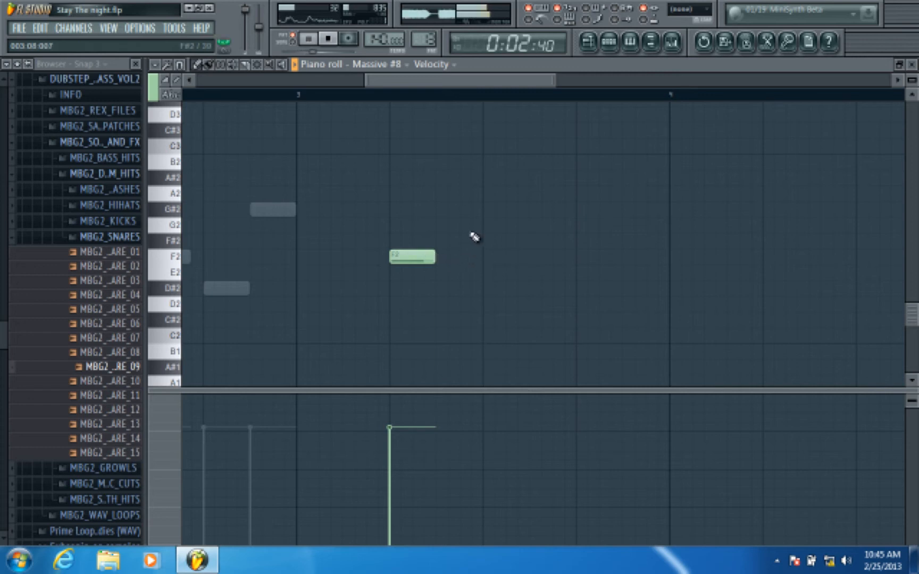
key(space)
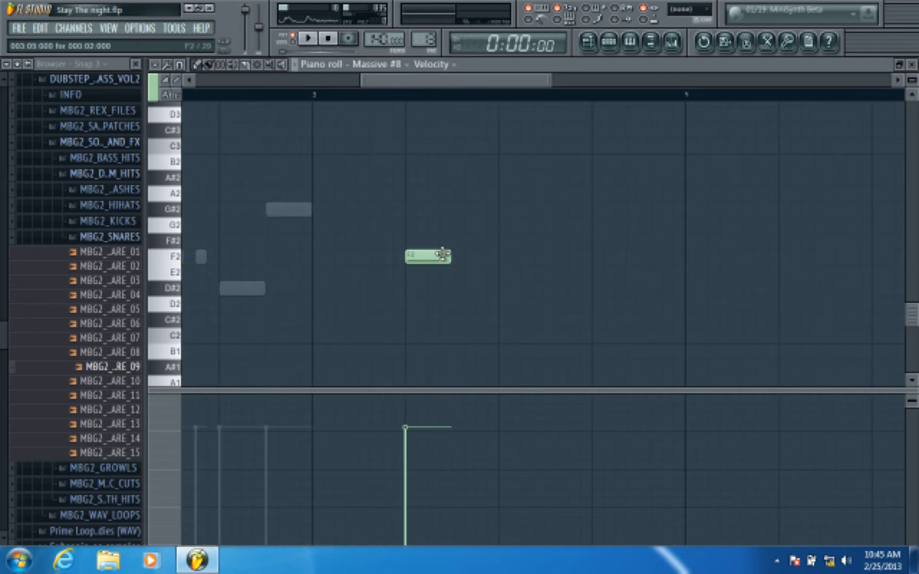
Add two more two-step F2 notes after the first, leaving one-step gaps, and play the pattern
click(469, 259)
key(space)
drag(469, 259, 538, 265)
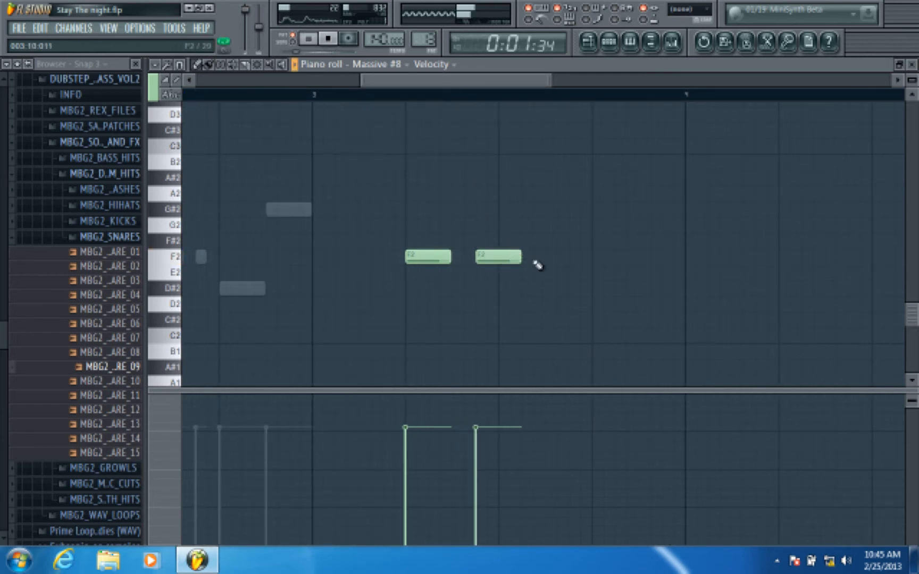
click(550, 261)
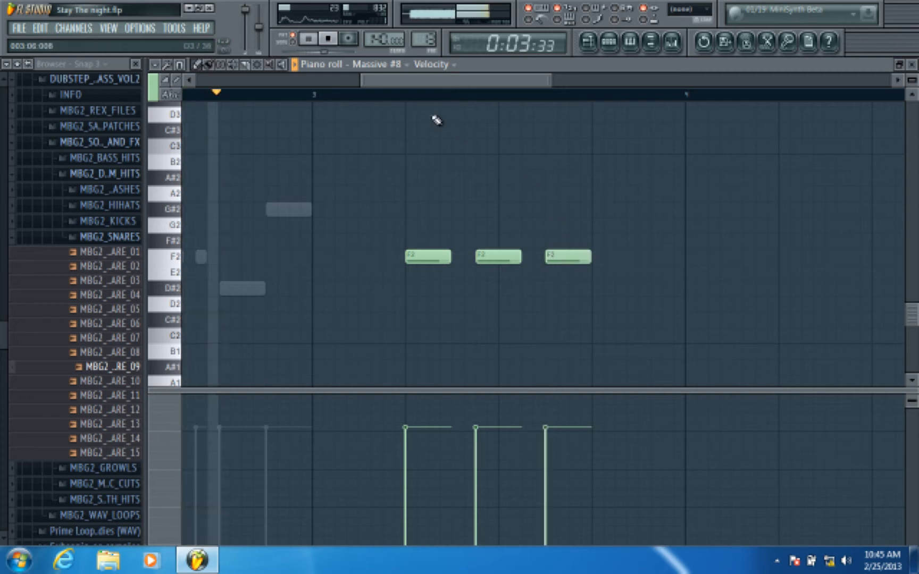
key(space)
key(space)
Rearrange the F2 notes after the first into two one-step notes and a two-step note without gaps, and play them
drag(504, 259, 476, 260)
click(486, 260)
drag(555, 260, 509, 263)
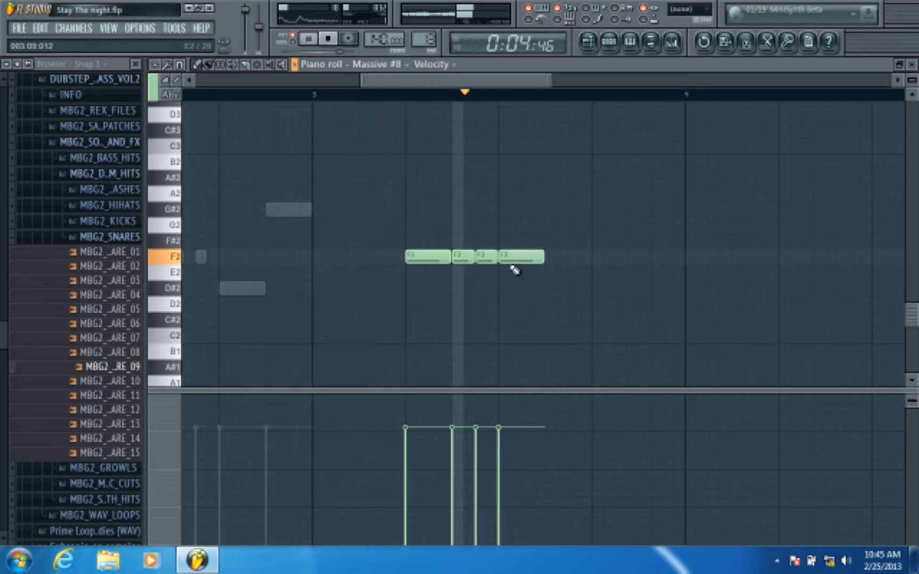
key(space)
key(space)
Continue the F2 run with two one-step notes and a four-step note reaching the end of bar 3, and play it
click(561, 257)
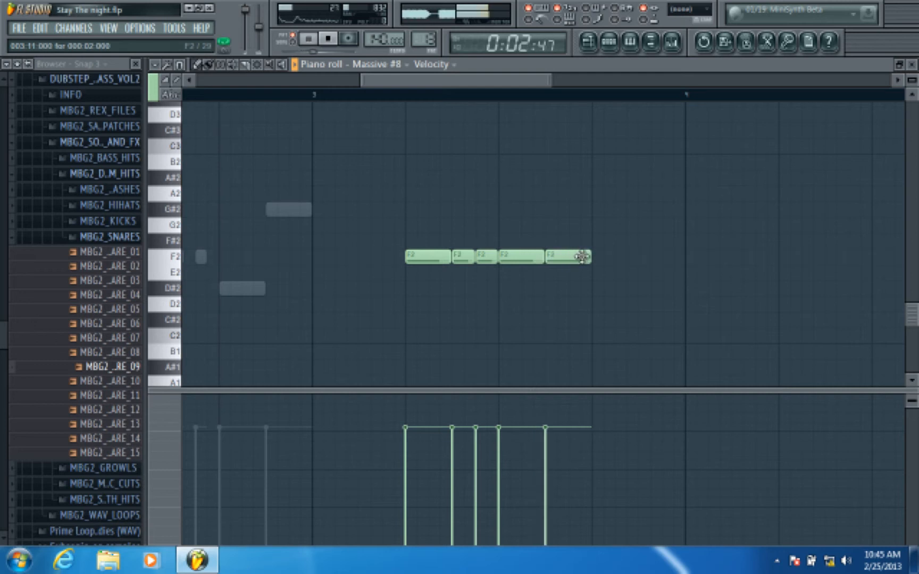
drag(588, 258, 570, 263)
click(565, 257)
click(582, 256)
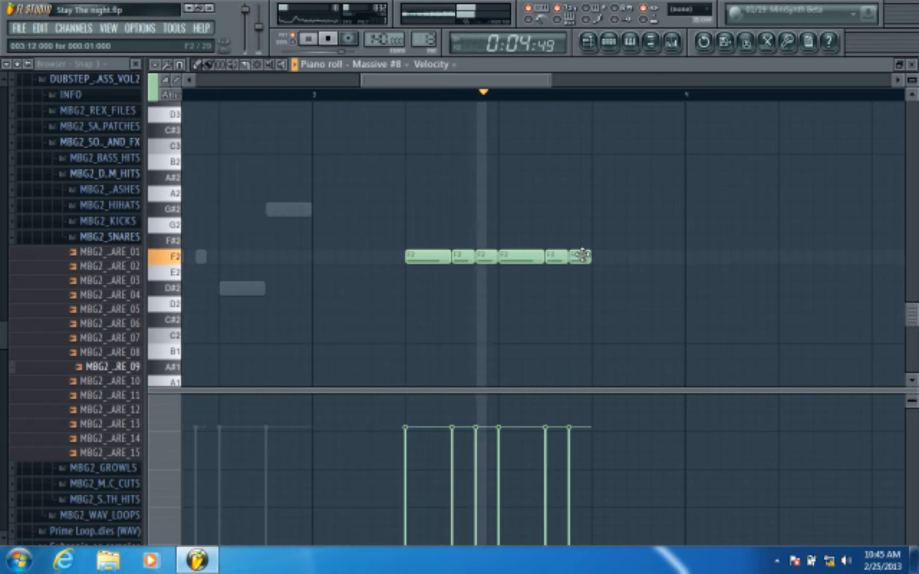
key(space)
click(602, 257)
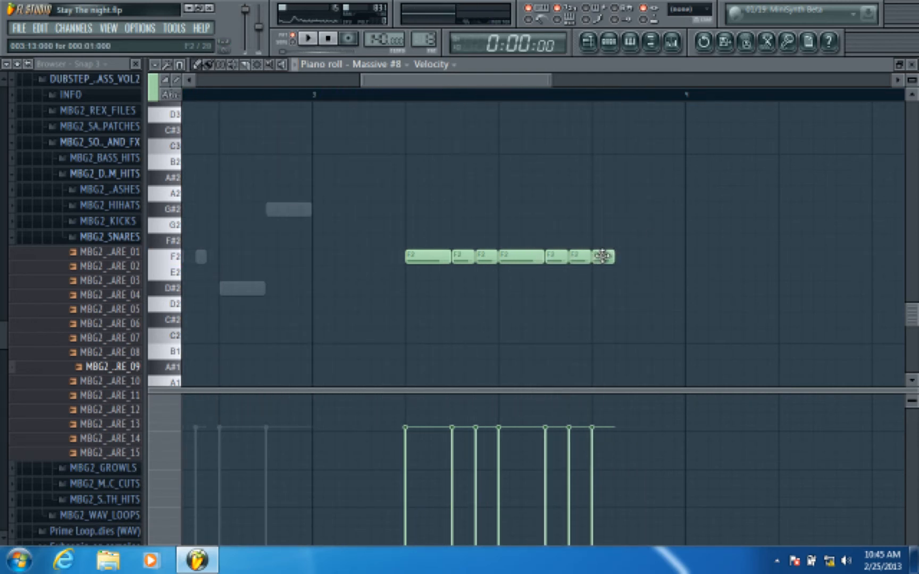
drag(612, 254, 680, 253)
key(space)
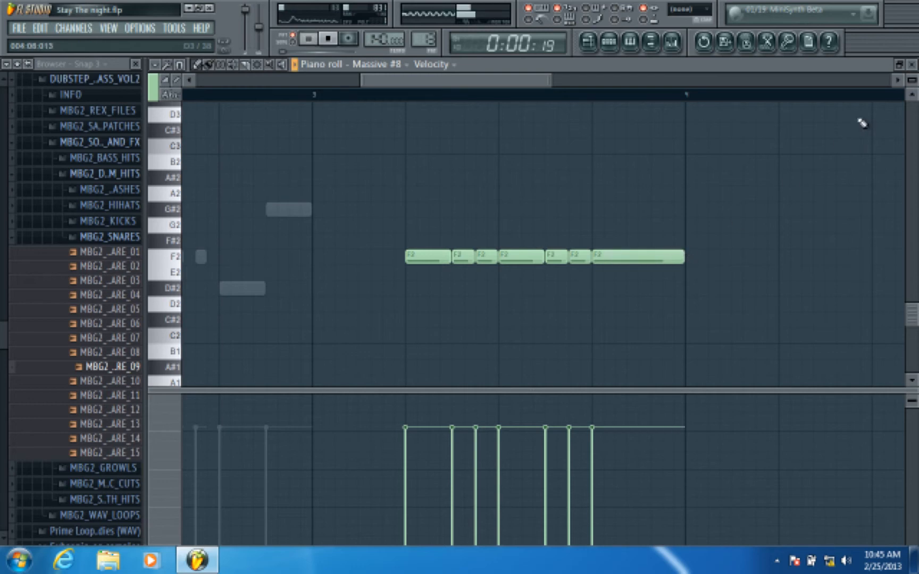
Play the song from bar 33 to hear Massive #8's growl in the drop, and show Pattern 13's channels
click(912, 65)
click(665, 96)
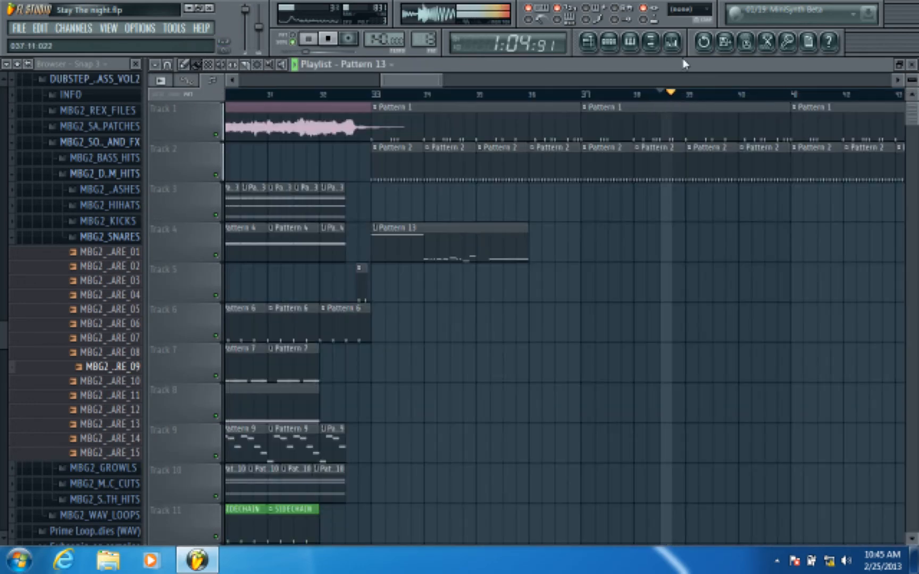
click(379, 95)
click(609, 43)
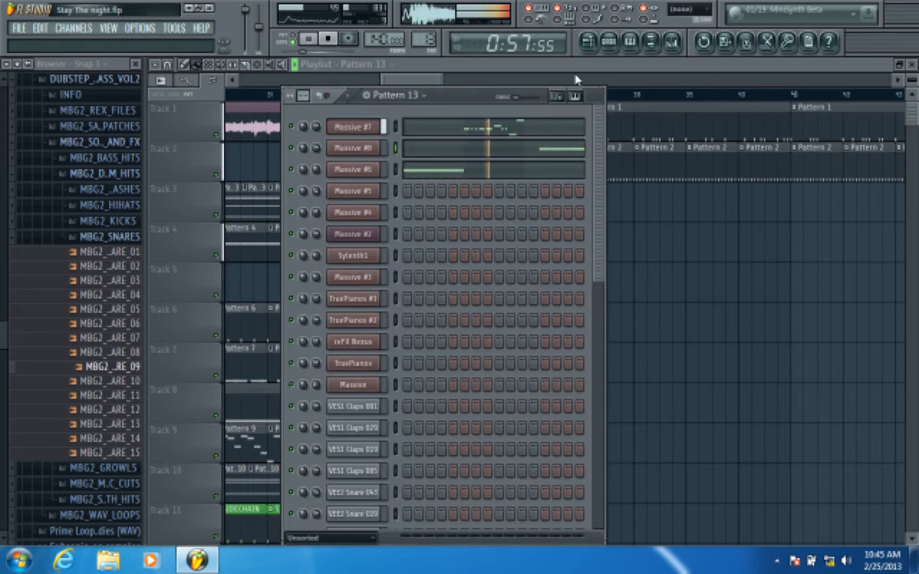
Try a synced 1/4 ratio on Massive #8's 5 Perf modulator during playback, and switch the sync back off
click(365, 148)
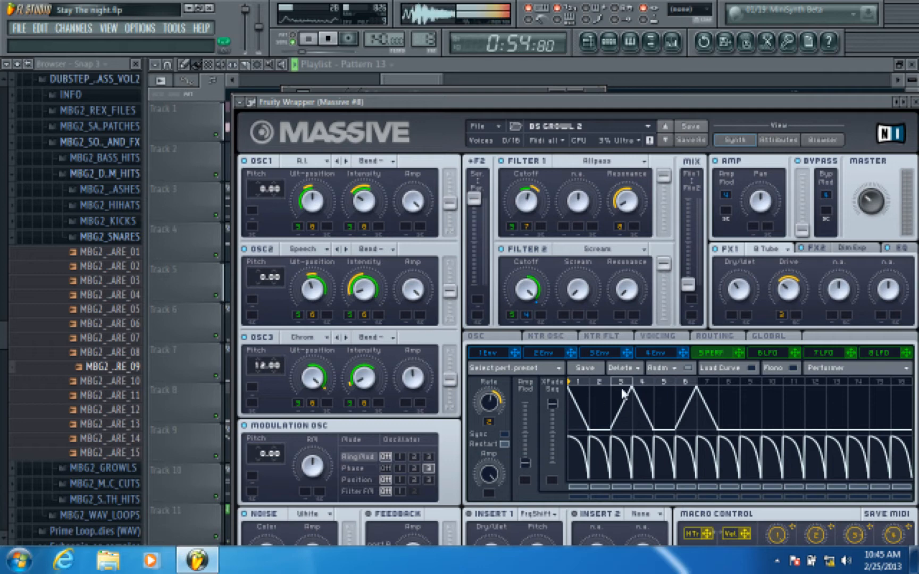
click(504, 433)
drag(494, 409, 499, 427)
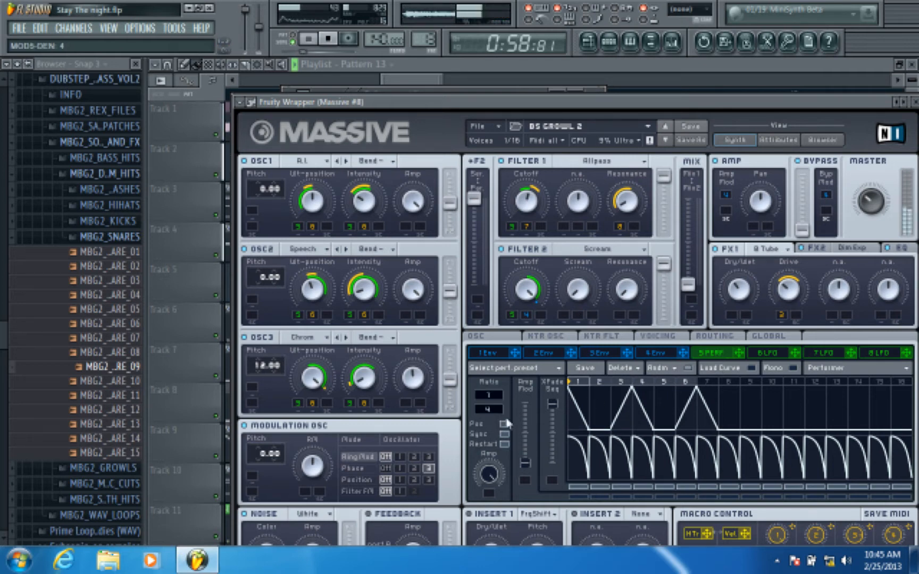
click(507, 432)
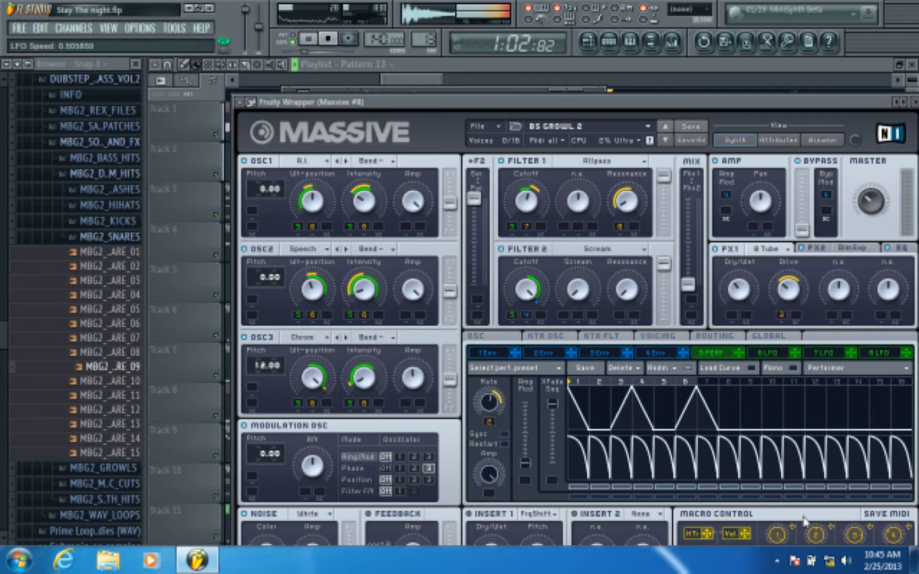
Play Pattern 13 on its own, return to song mode, and play the song from just before bar 33, then stop
click(299, 49)
drag(448, 102, 407, 56)
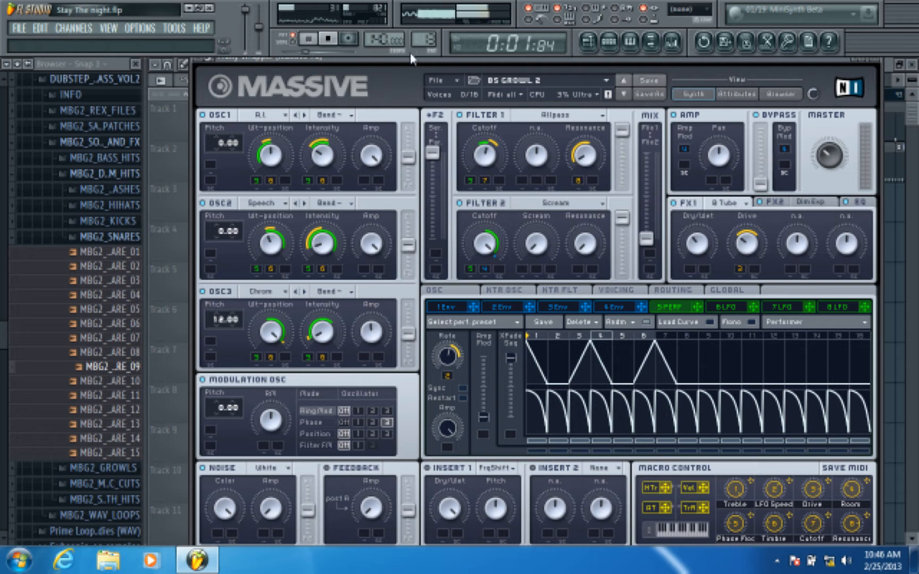
click(294, 40)
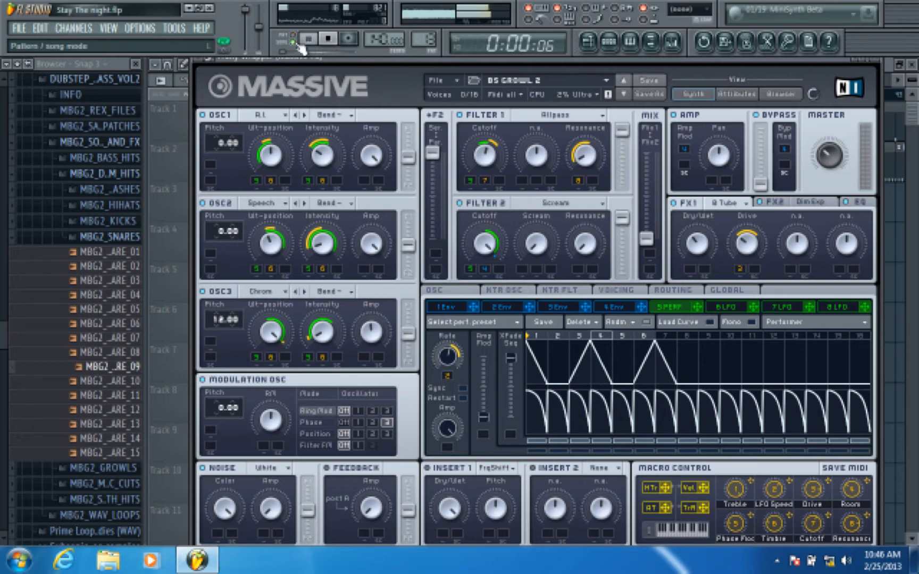
click(877, 60)
click(362, 95)
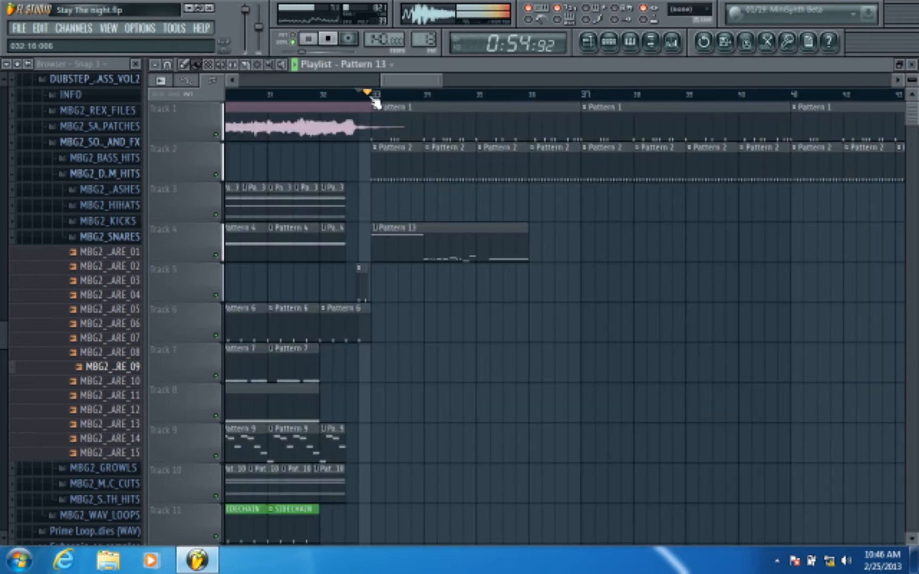
click(330, 40)
Shorten the Massive #6 growl envelope clip on Track 14 to end just before bar 34, and close the playlist
scroll(488, 190, down, 9)
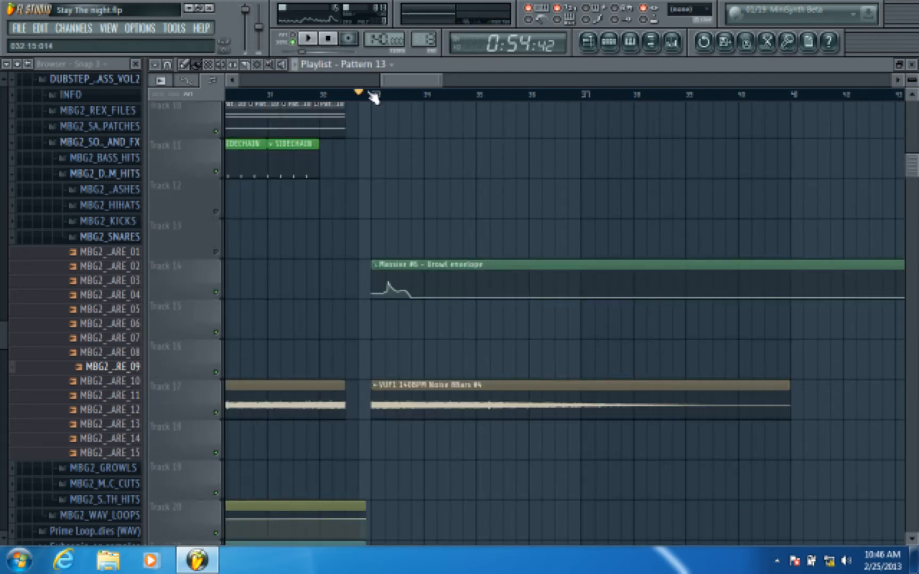
scroll(373, 94, down, 2)
drag(714, 265, 388, 265)
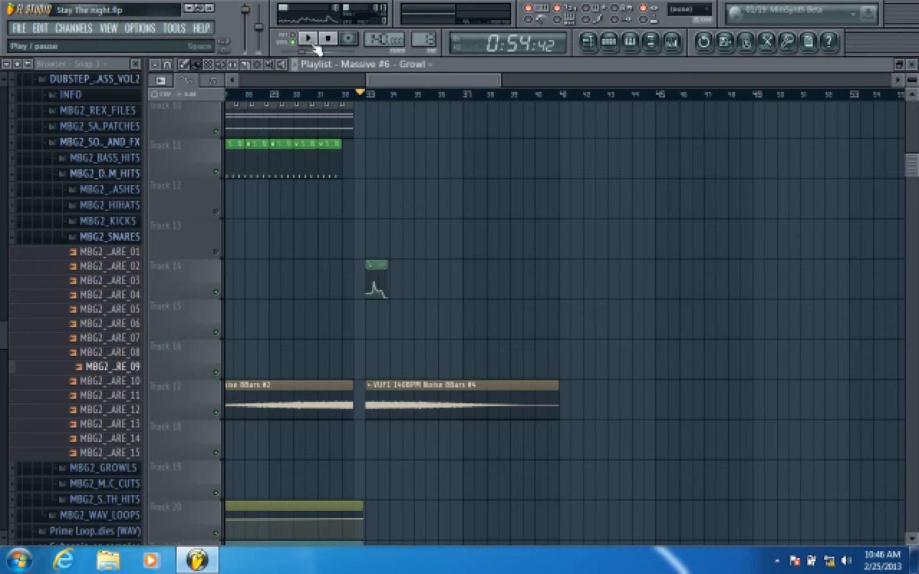
scroll(395, 106, up, 3)
scroll(400, 82, left, 3)
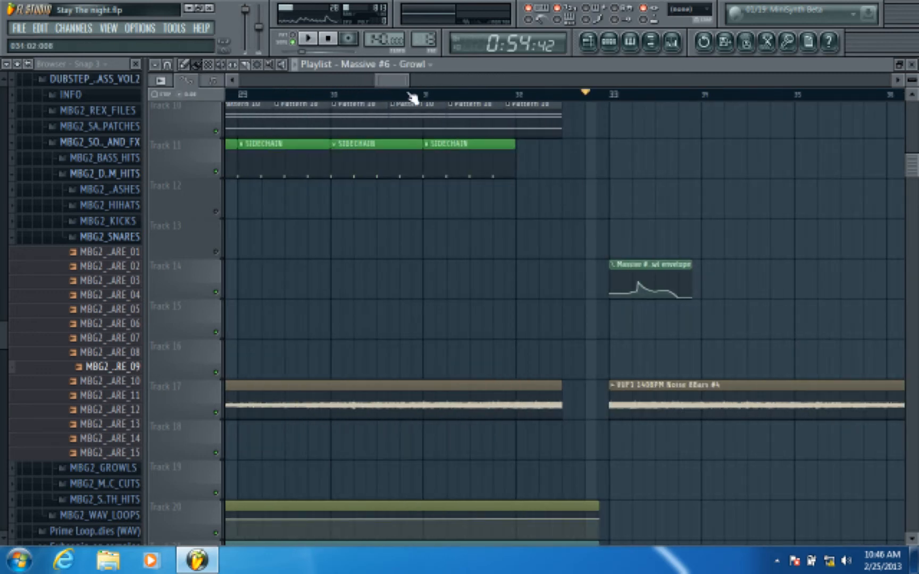
scroll(679, 100, up, 3)
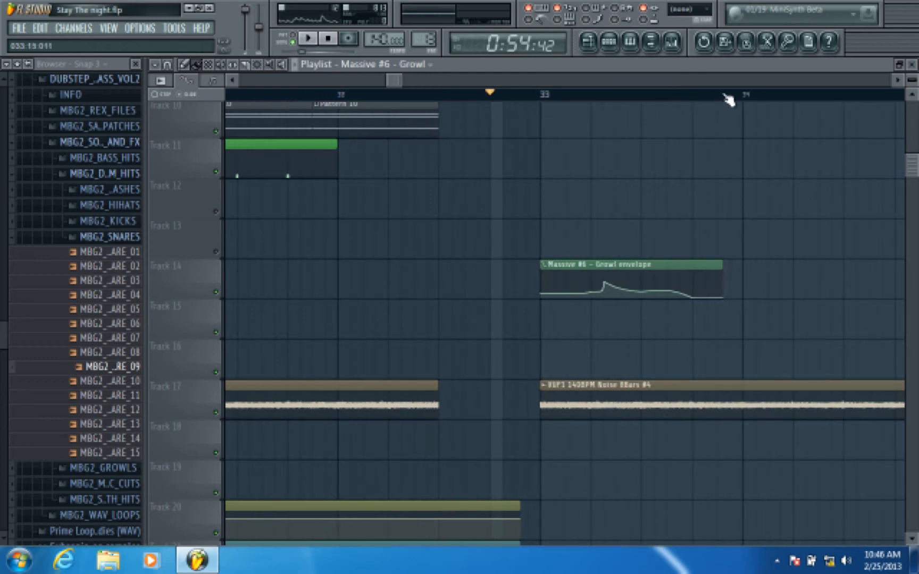
click(911, 65)
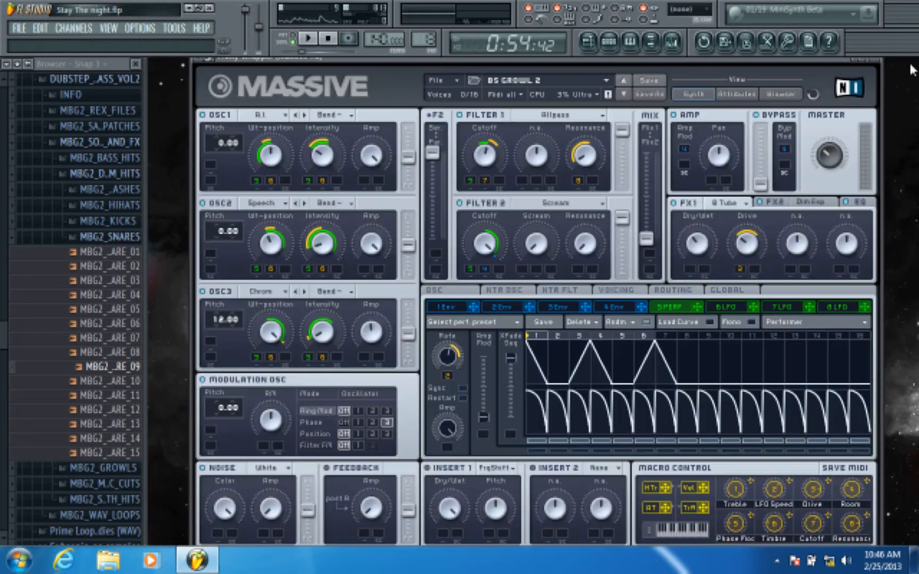
Bring up Massive #6's channel settings and route the channel to mixer track 14
click(878, 61)
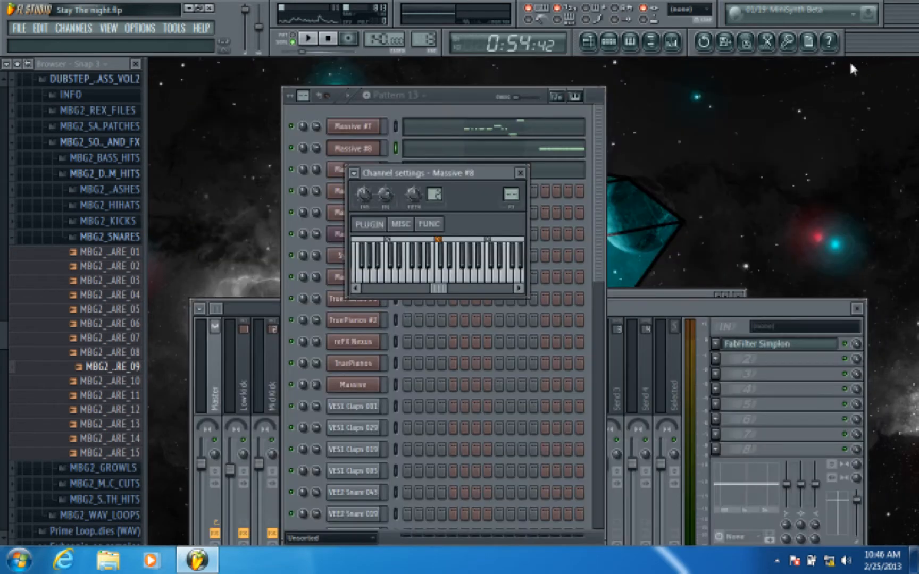
click(535, 183)
drag(473, 97, 447, 96)
click(336, 144)
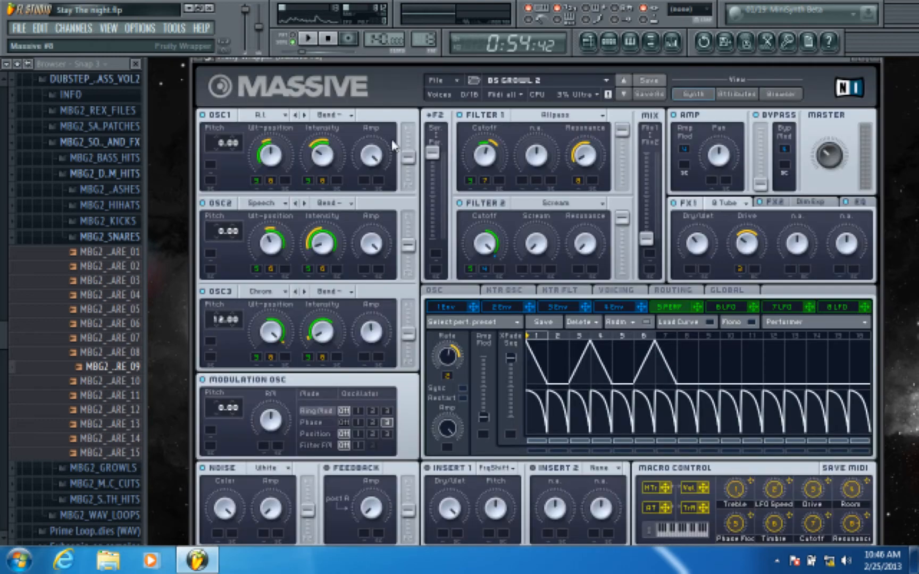
click(883, 61)
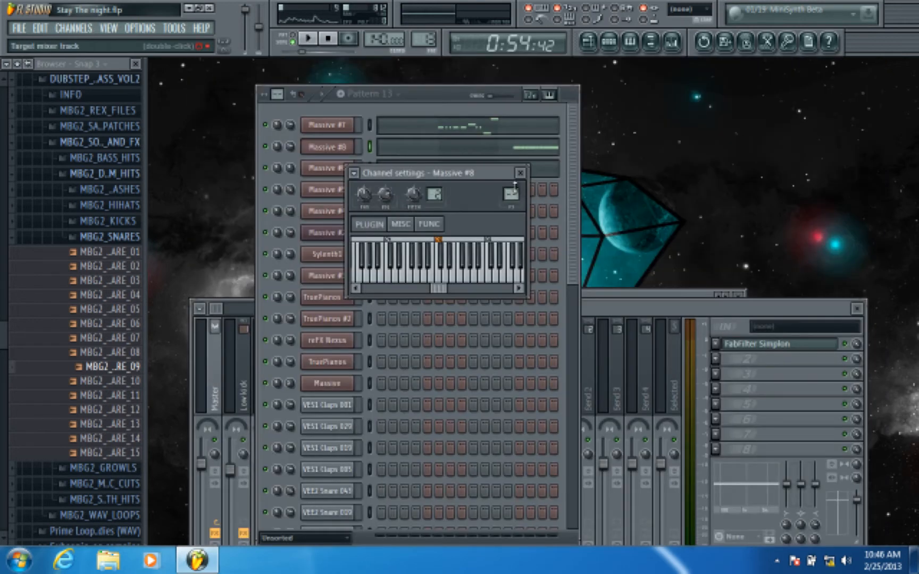
click(335, 148)
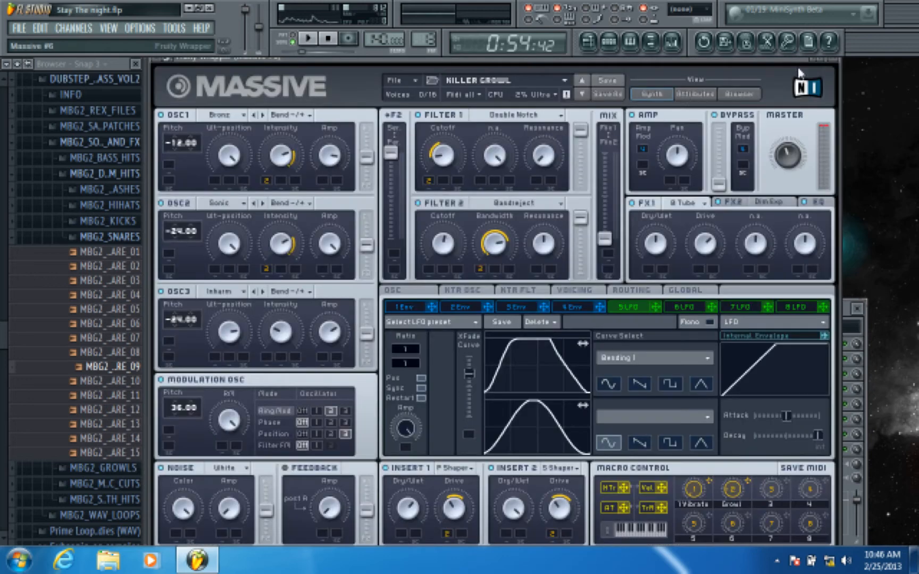
click(836, 61)
scroll(508, 188, up, 10)
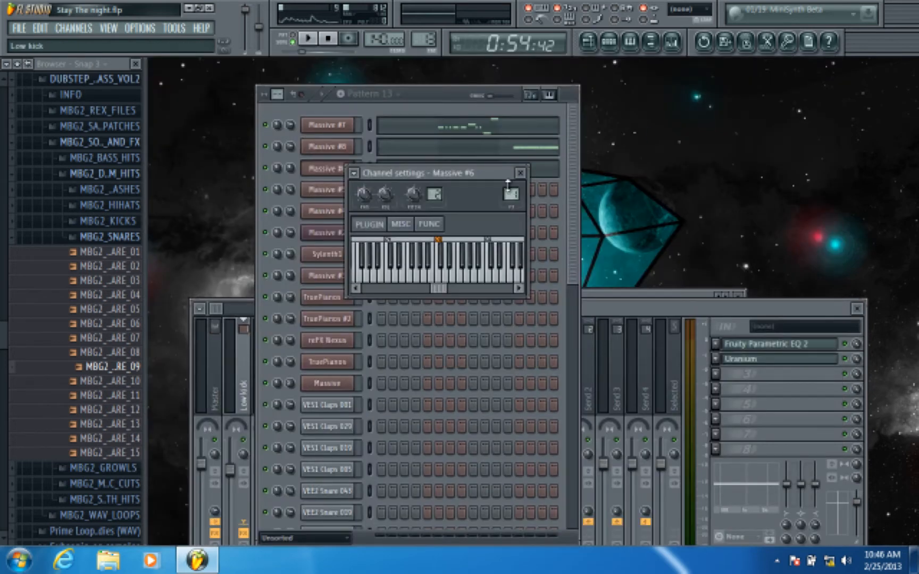
scroll(508, 184, up, 4)
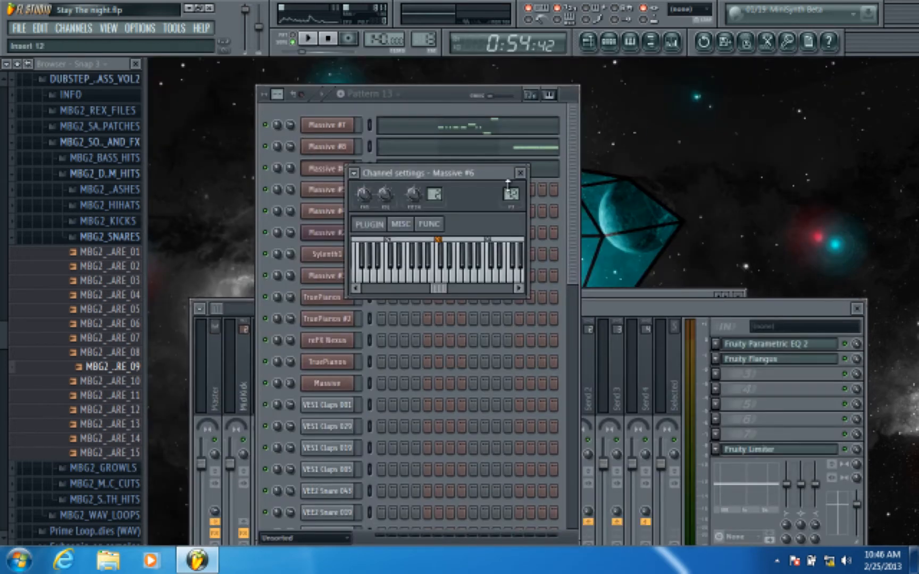
click(728, 308)
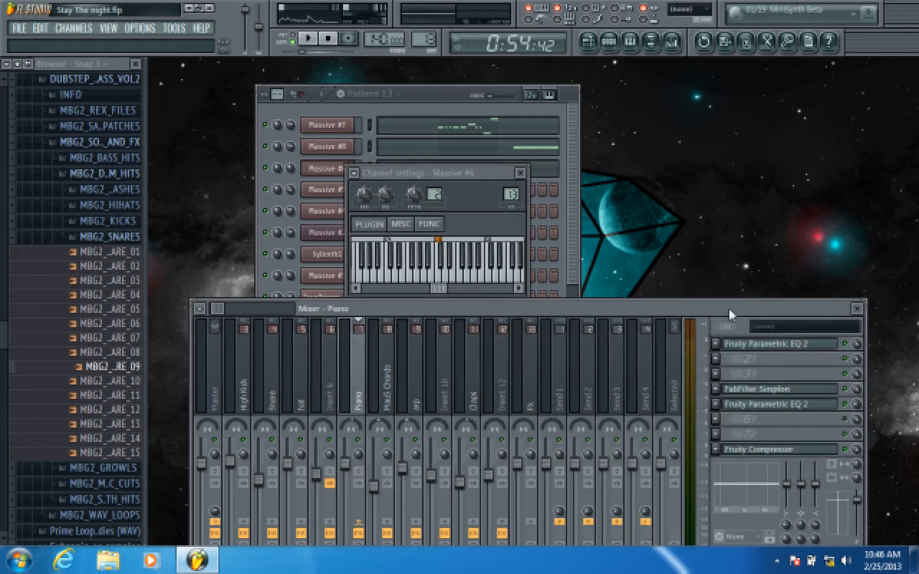
scroll(511, 186, up, 1)
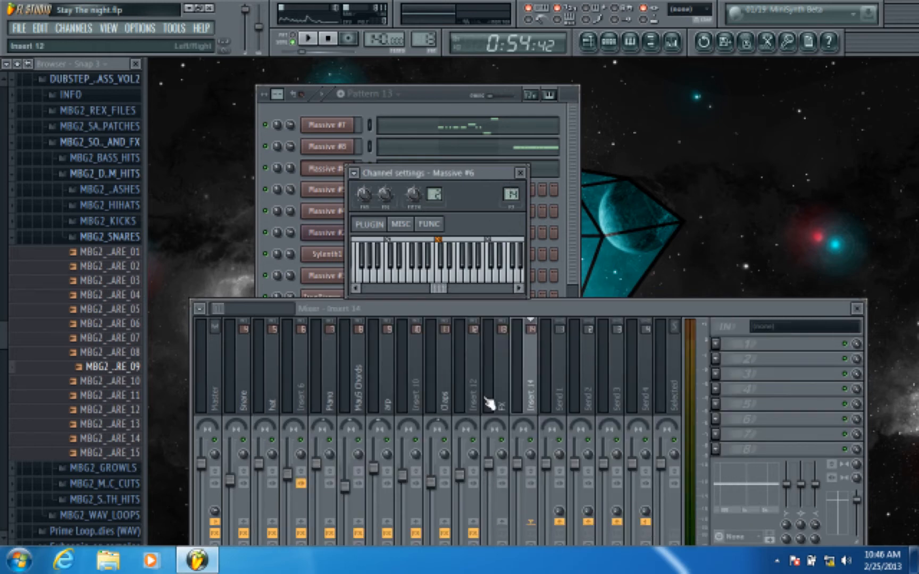
Rename mixer track 14 as Growl
right_click(527, 381)
click(611, 430)
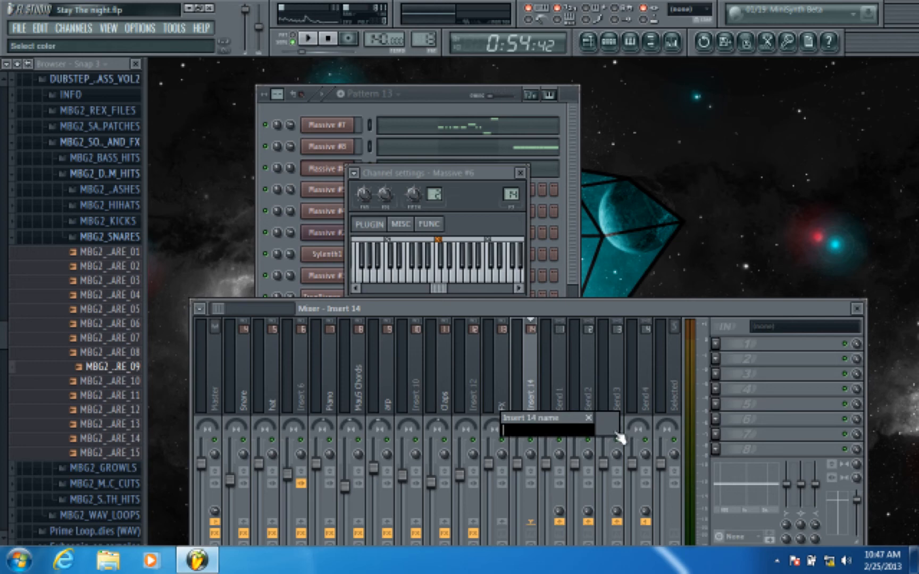
text(Growl)
key(Return)
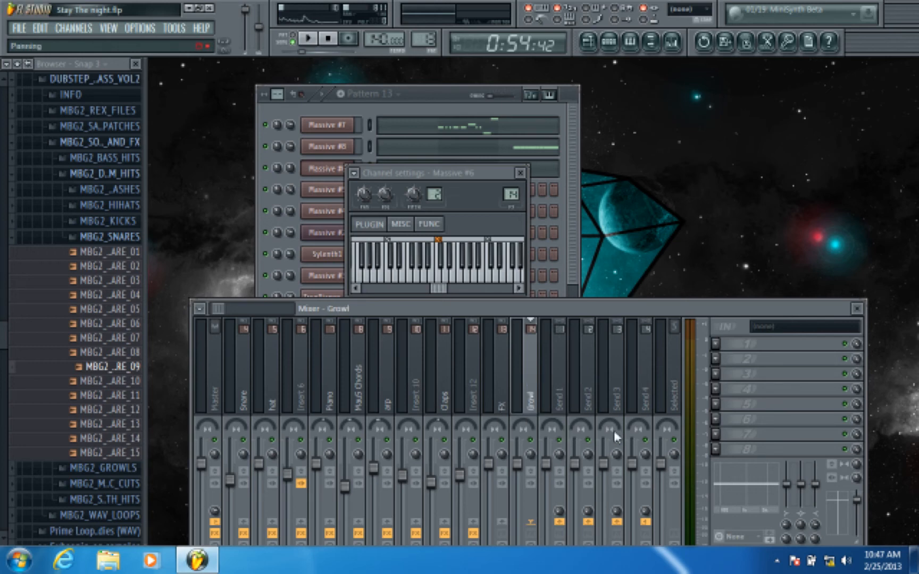
Load Fruity Parametric EQ 2 into the first effect slot of the Growl mixer track
click(716, 357)
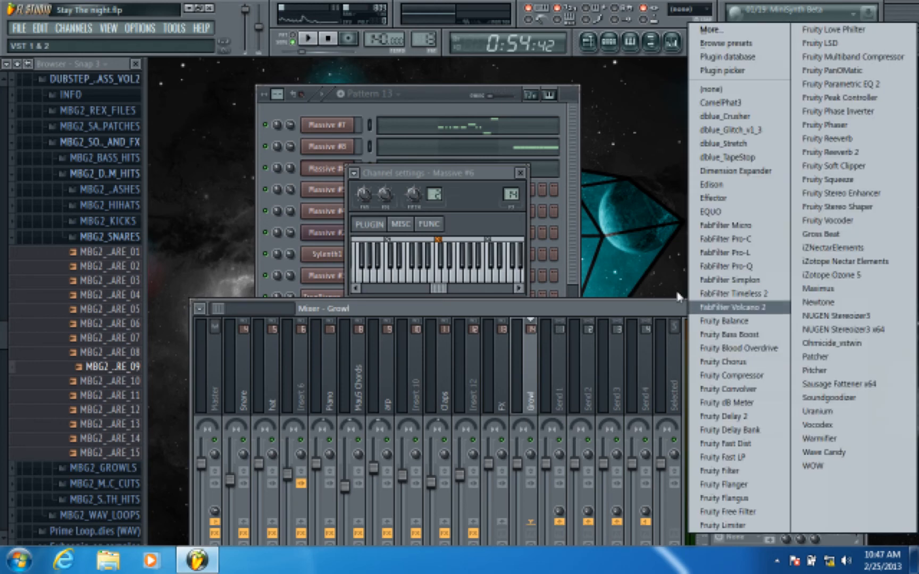
click(677, 296)
click(717, 345)
click(849, 83)
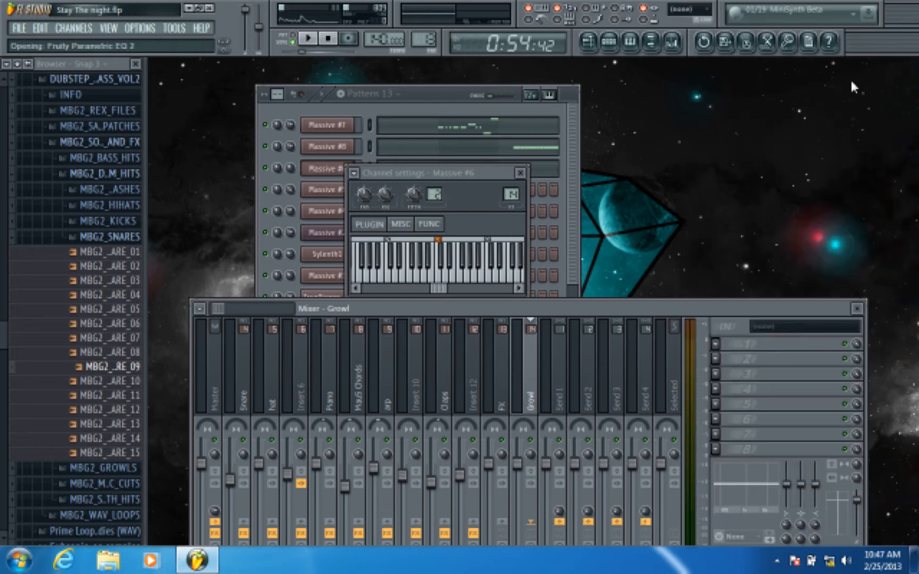
click(170, 159)
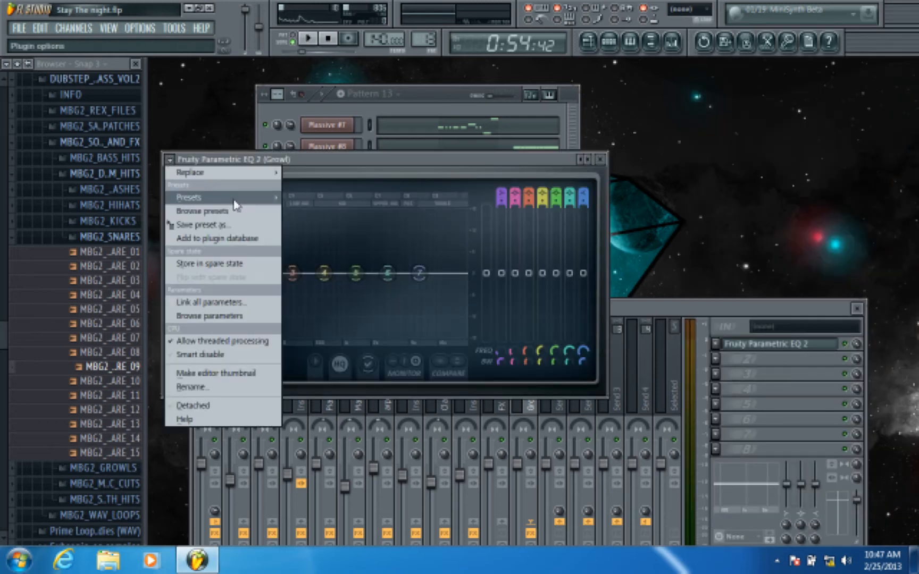
mouse_move(246, 202)
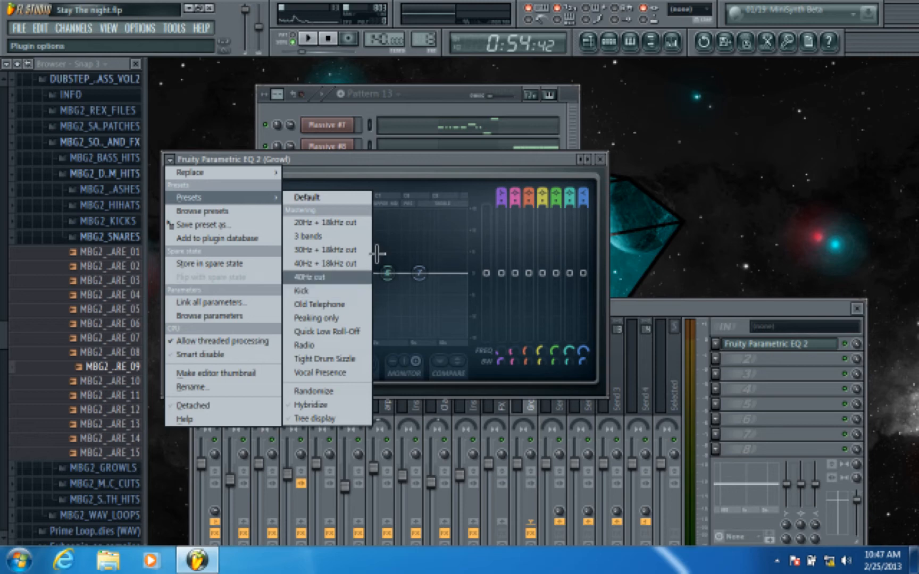
click(378, 195)
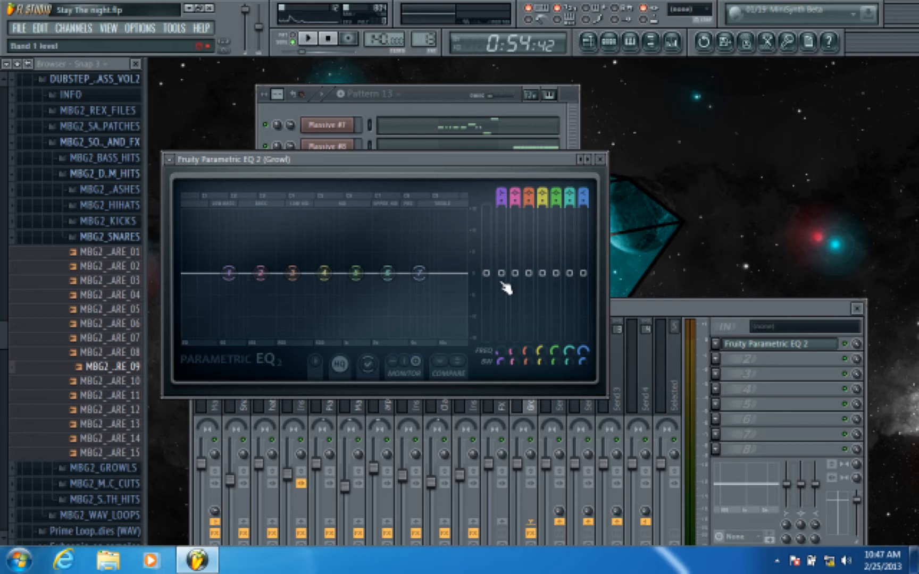
Disable all seven bands of the Growl track's Parametric EQ 2
click(505, 186)
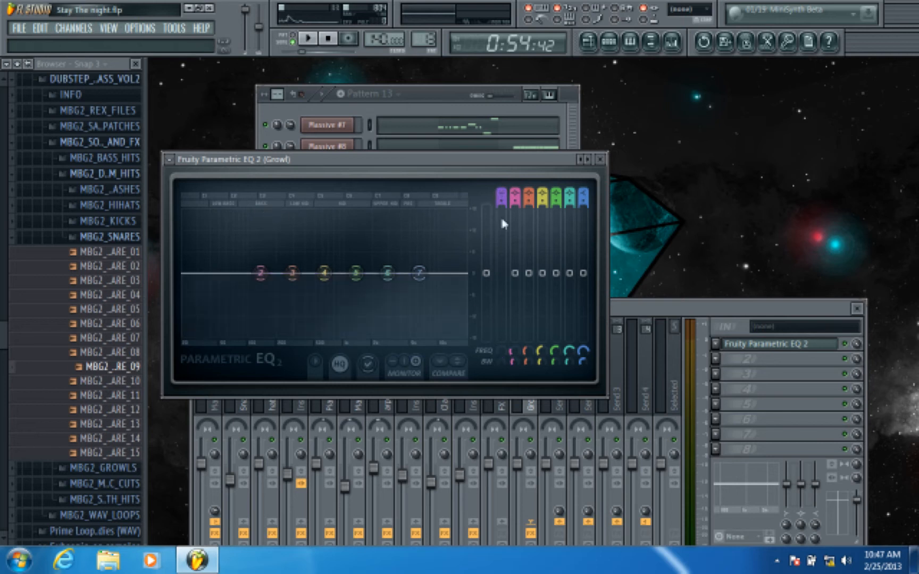
drag(515, 190, 503, 413)
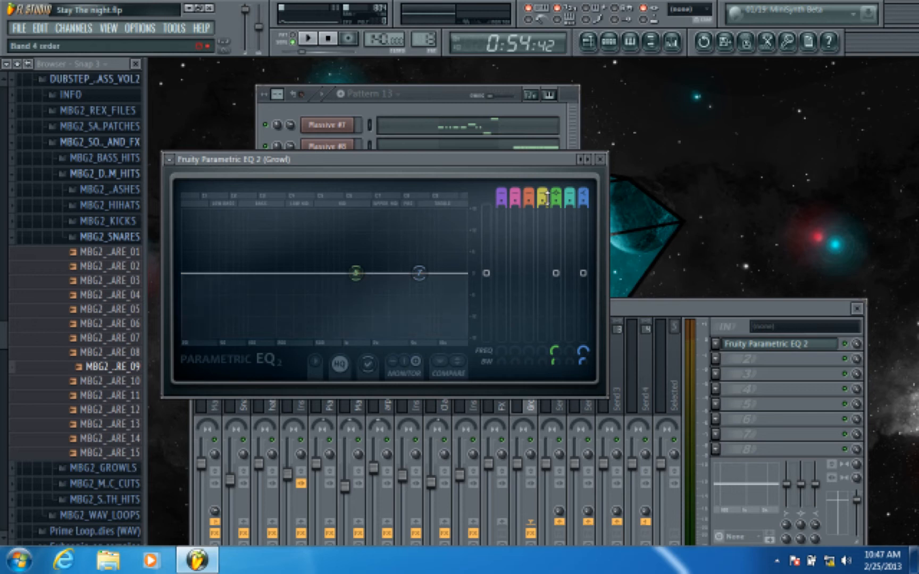
drag(555, 193, 563, 336)
drag(587, 198, 585, 245)
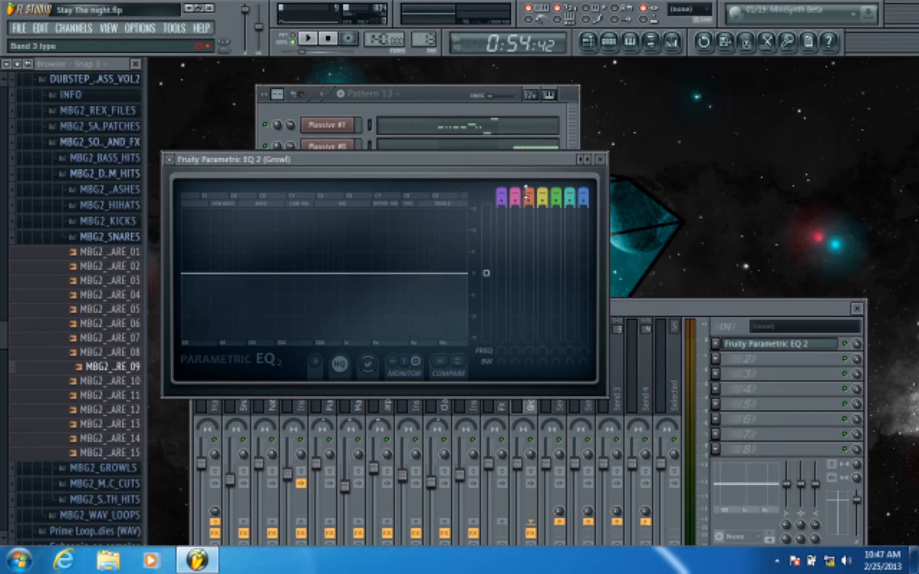
Re-enable EQ bands 2, 4 and 6 as a high pass, a notch and a low pass respectively
drag(515, 198, 548, 111)
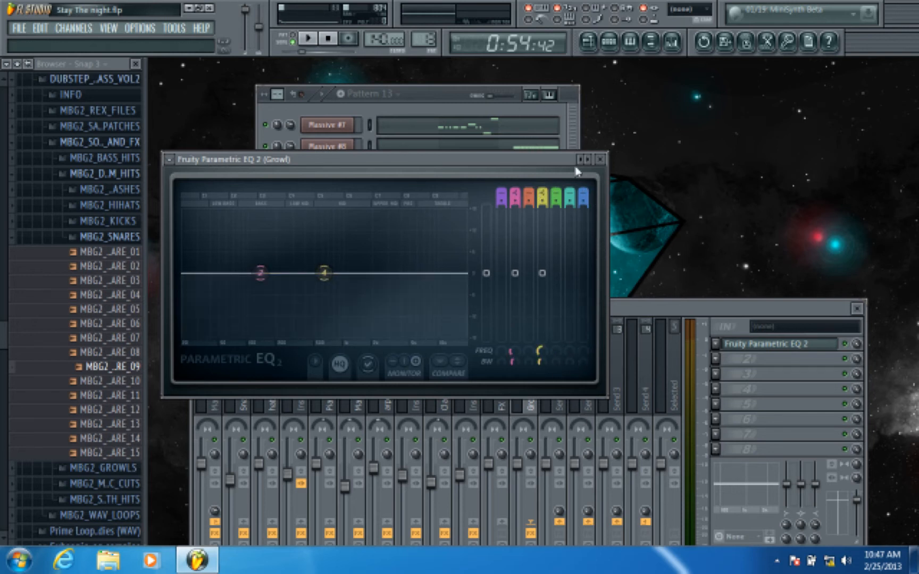
drag(575, 192, 565, 120)
drag(516, 189, 517, 163)
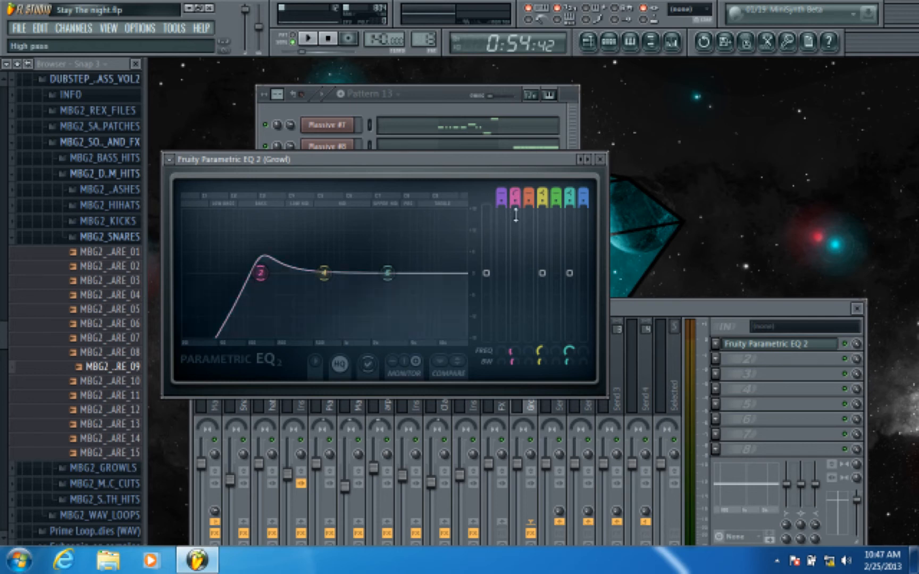
drag(574, 192, 542, 214)
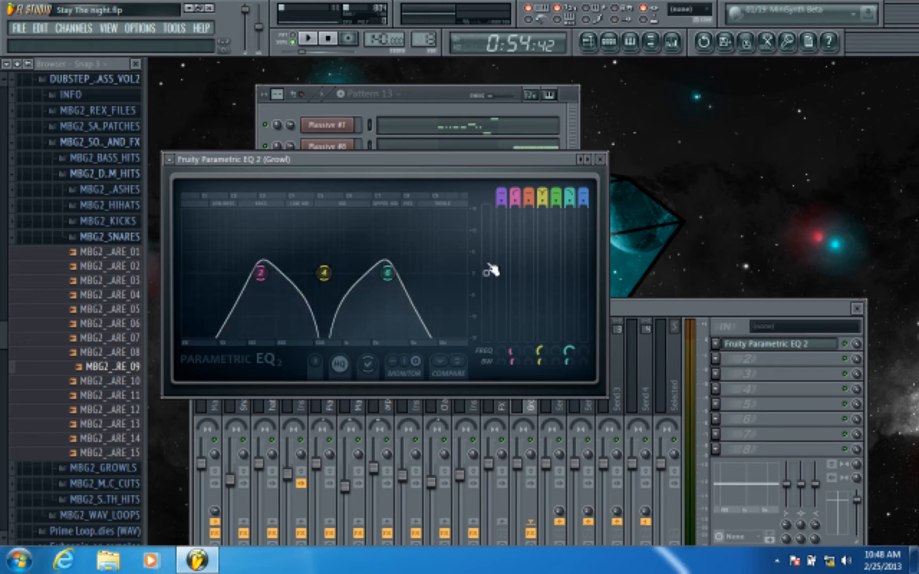
Narrow EQ bands 2, 4 and 6, move band 6 to about 4 kHz and band 2 to about 116 Hz, and make band 2 peaking
mouse_move(513, 362)
mouse_down()
mouse_move(513, 371)
mouse_move(513, 351)
mouse_up()
drag(577, 363, 540, 363)
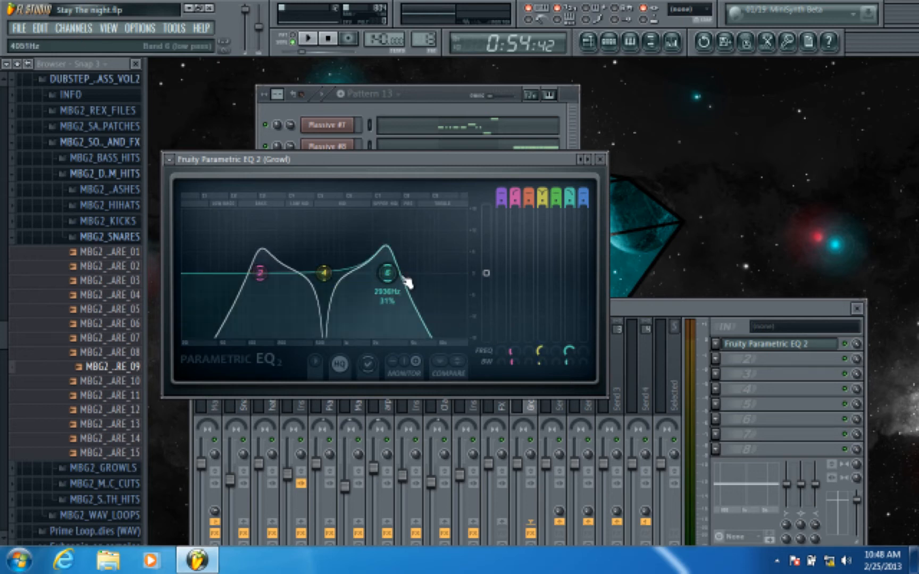
drag(393, 275, 412, 274)
drag(261, 276, 256, 276)
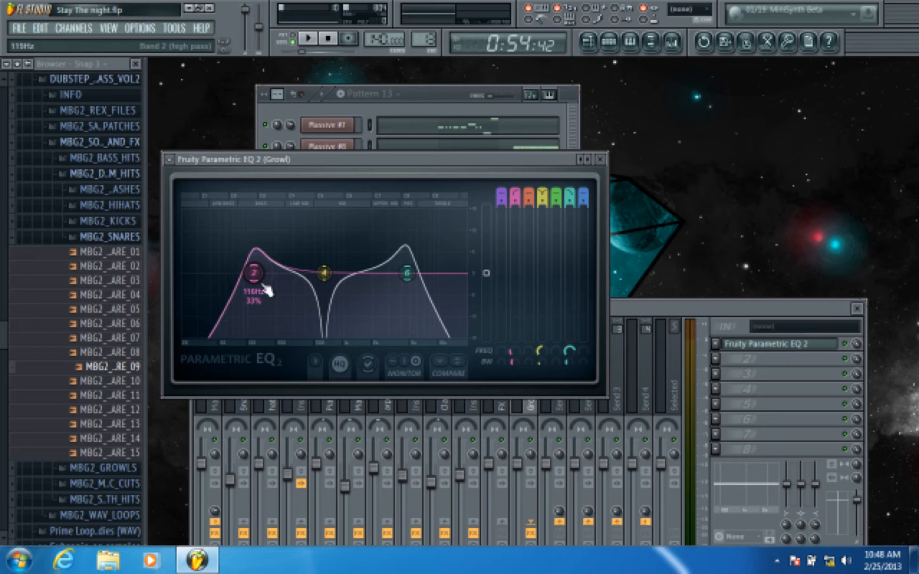
mouse_move(515, 192)
mouse_down()
mouse_move(516, 178)
mouse_move(515, 205)
mouse_move(515, 182)
mouse_up()
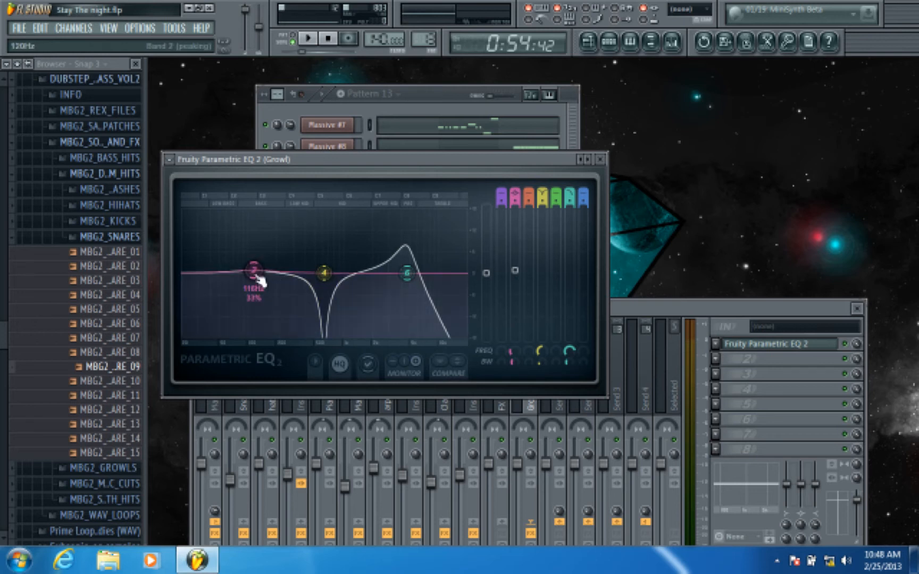
Try boosting band 2's peak and adding band 1 as a narrow high pass around 66 Hz
drag(256, 274, 274, 243)
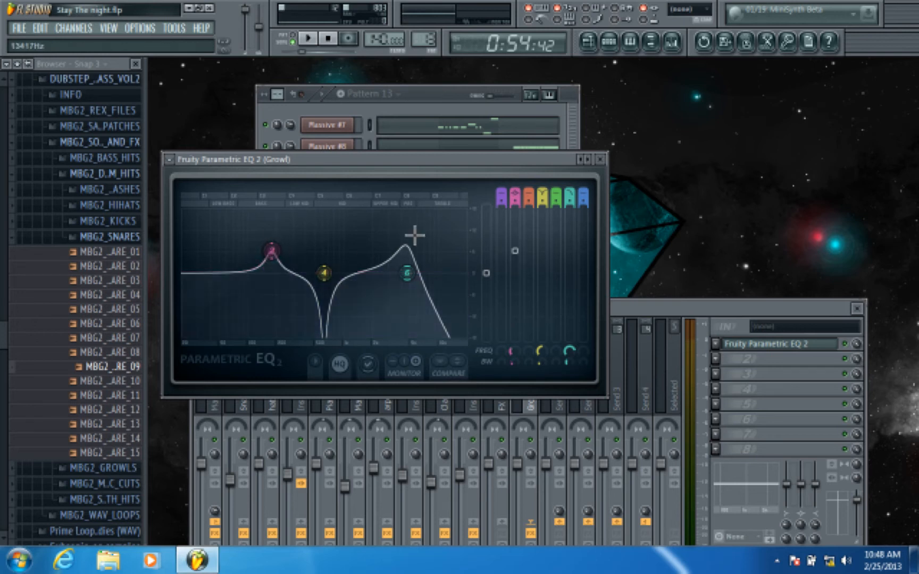
drag(501, 190, 505, 161)
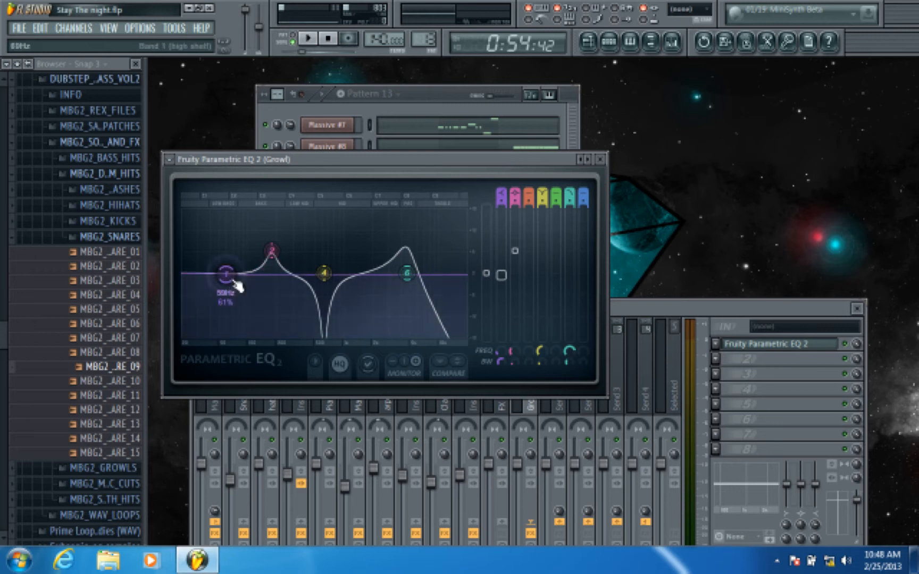
mouse_move(230, 274)
mouse_down()
mouse_move(212, 309)
mouse_move(211, 379)
mouse_move(223, 265)
mouse_move(230, 273)
mouse_up()
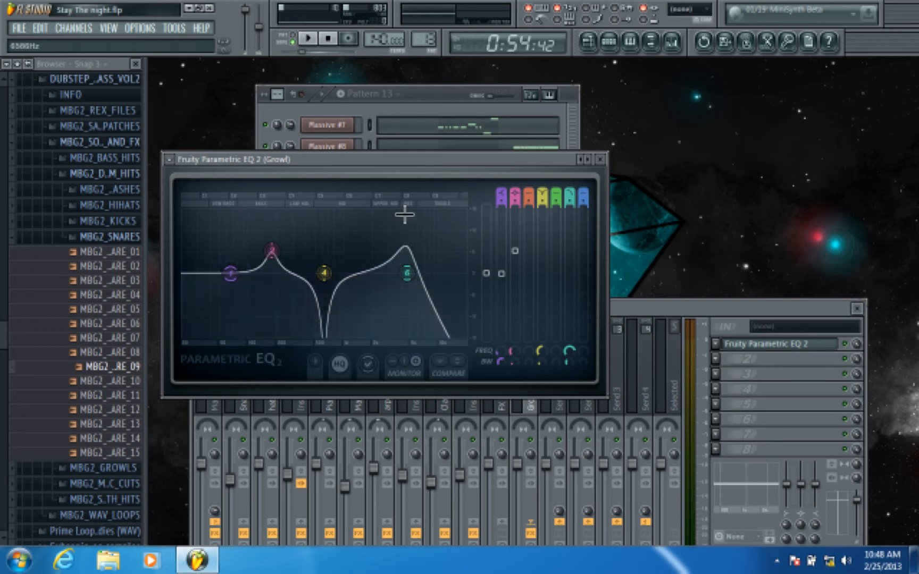
drag(501, 193, 502, 205)
scroll(230, 278, down, 10)
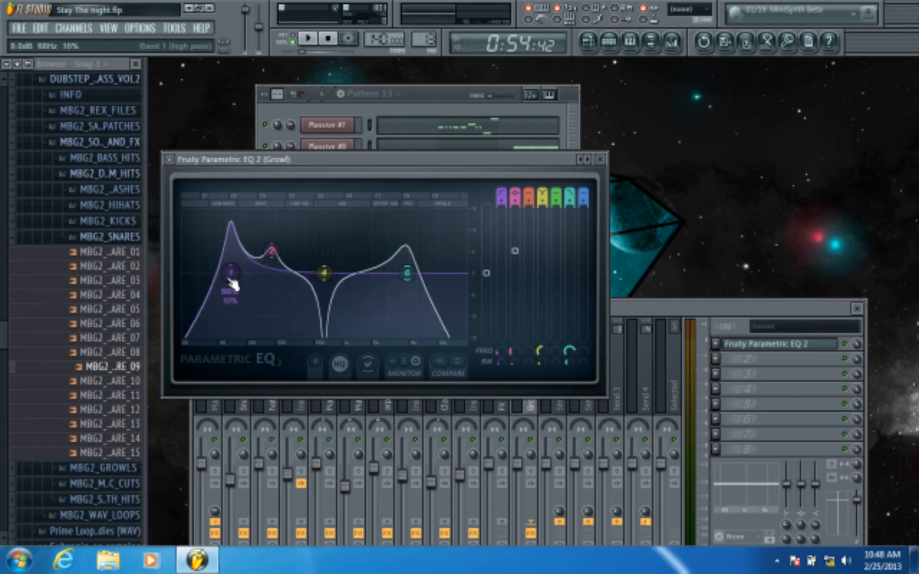
scroll(229, 278, up, 8)
drag(229, 278, 196, 273)
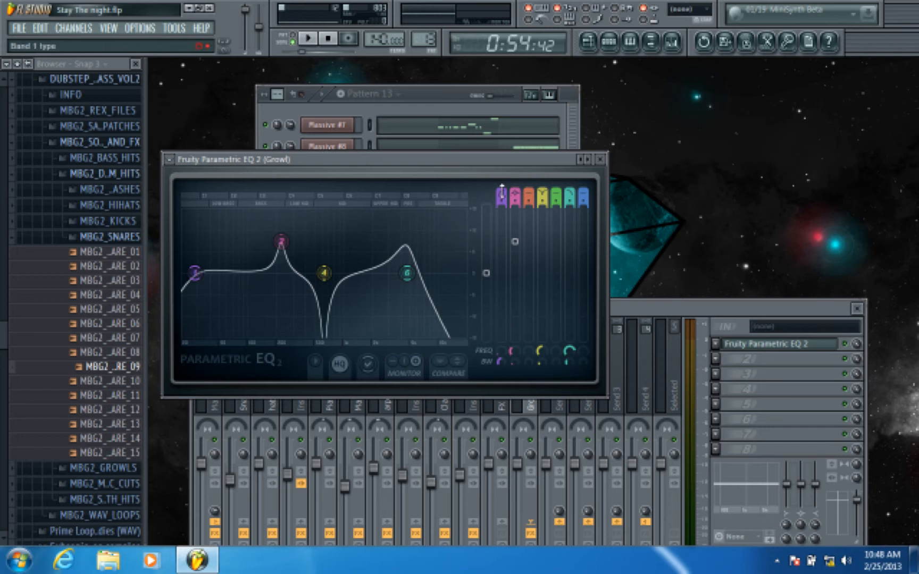
drag(502, 192, 501, 211)
Move EQ band 2 to 20 Hz and band 6 to 20 kHz, and make band 2 a high pass
drag(283, 243, 182, 243)
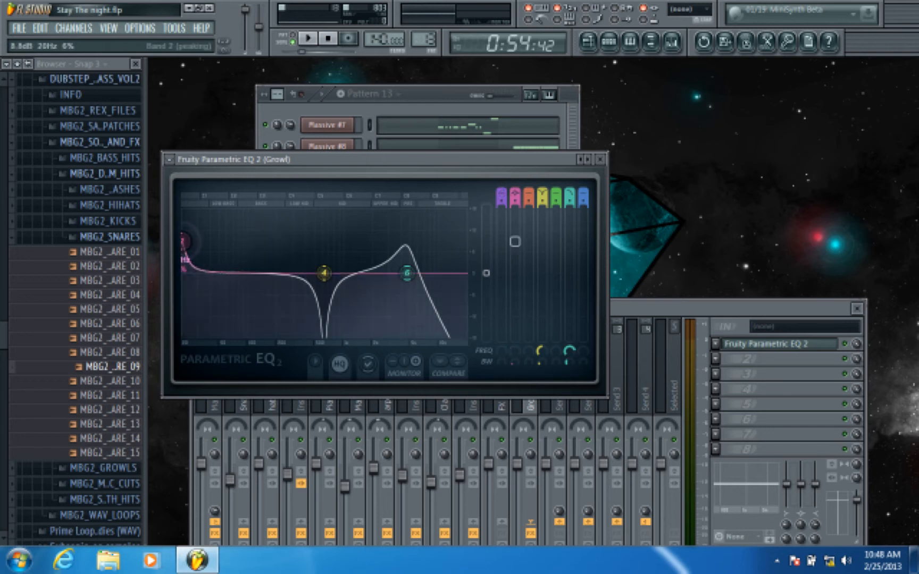
drag(407, 272, 512, 266)
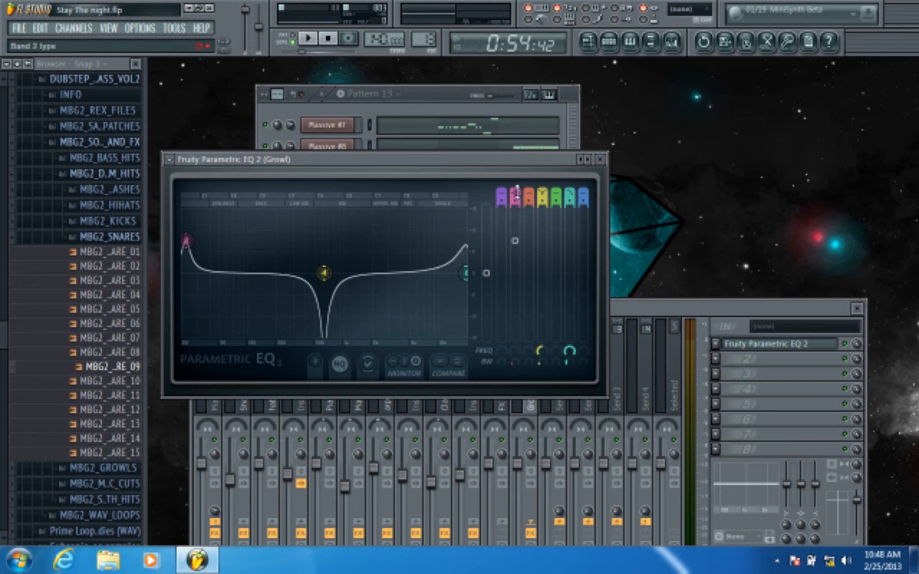
drag(514, 191, 514, 212)
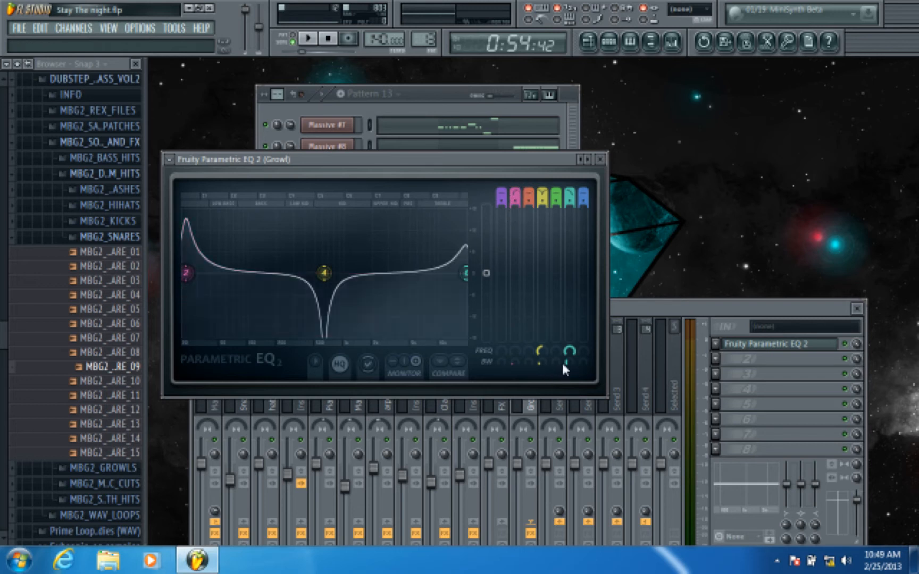
Match the bandwidths of bands 2 and 6 at about 15%, sweeping their cutoffs inward and back to 20 Hz and 20 kHz
drag(563, 362, 514, 351)
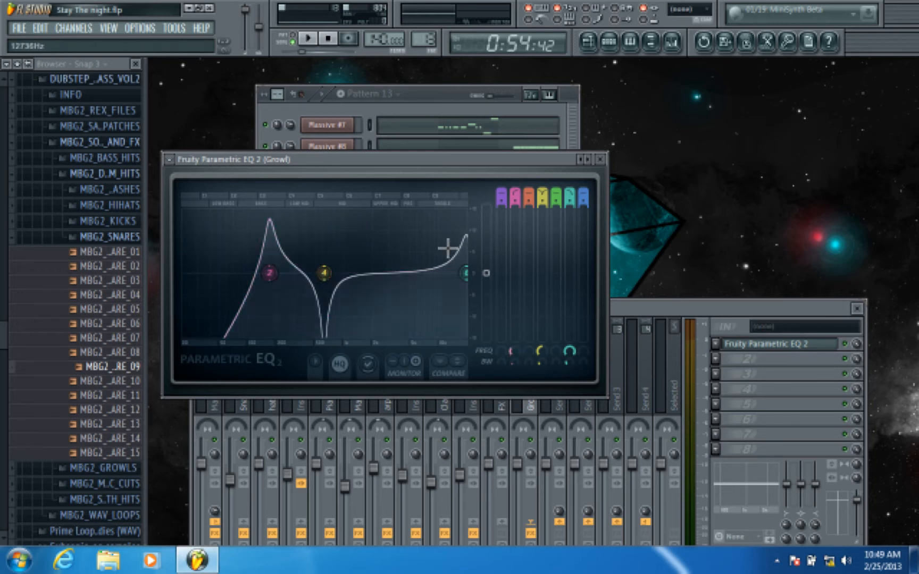
mouse_move(570, 351)
mouse_down()
mouse_move(569, 368)
mouse_move(569, 360)
mouse_up()
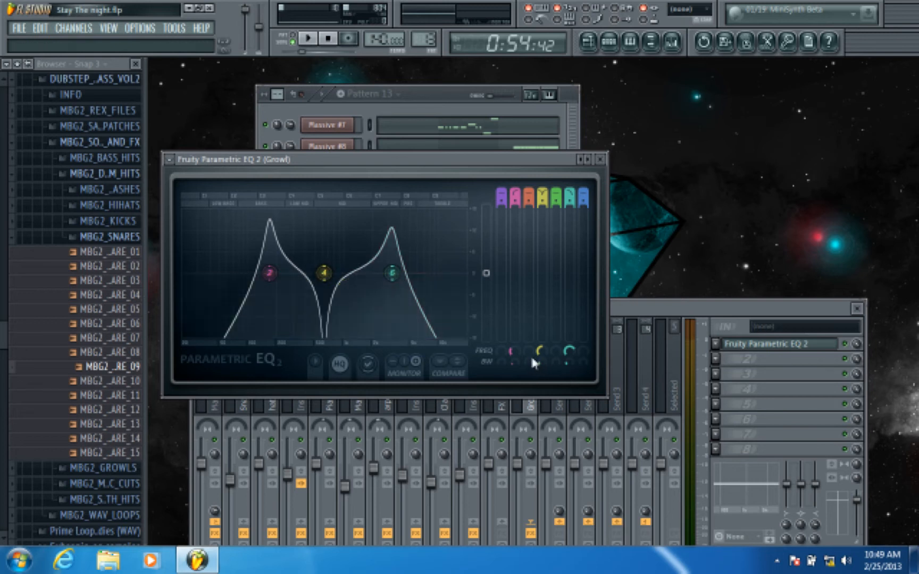
drag(514, 353, 515, 353)
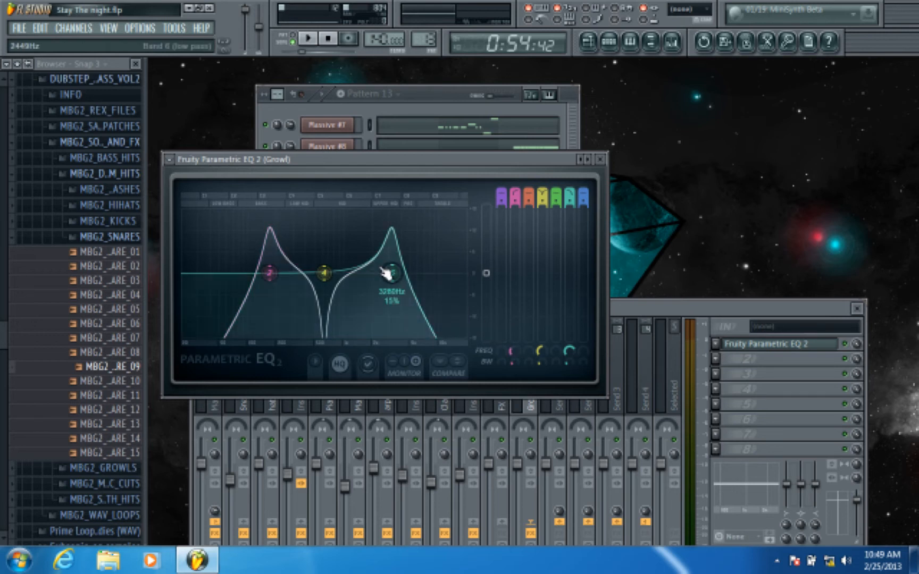
drag(511, 351, 514, 376)
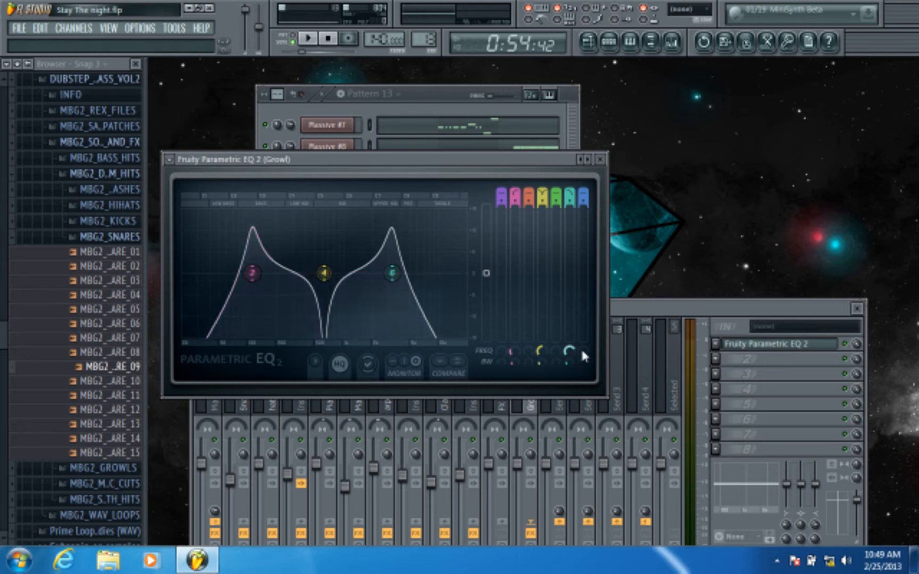
drag(569, 351, 569, 327)
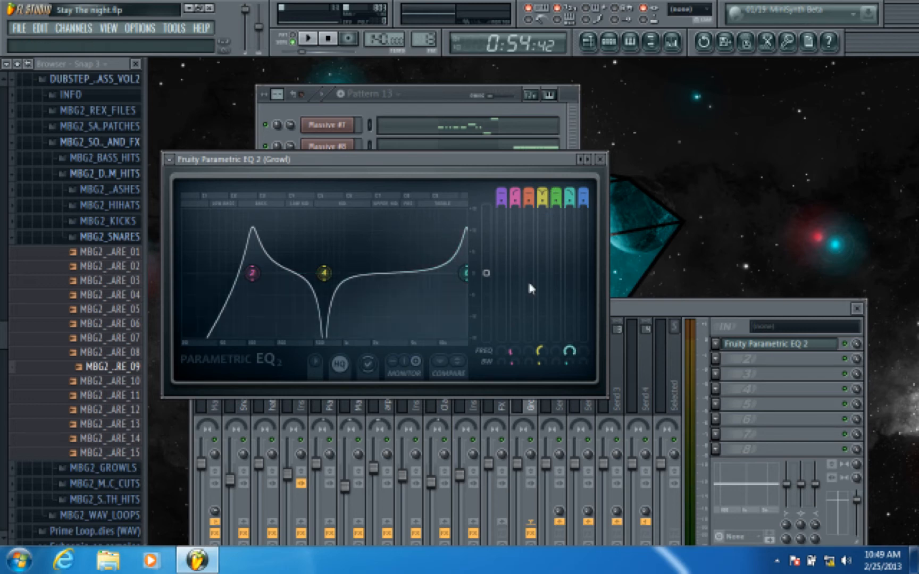
click(514, 362)
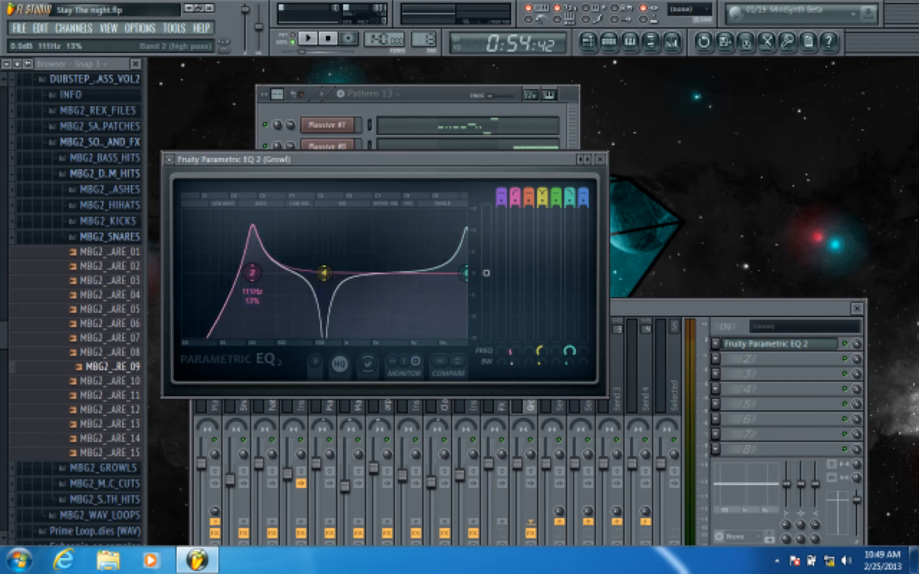
drag(519, 343, 517, 387)
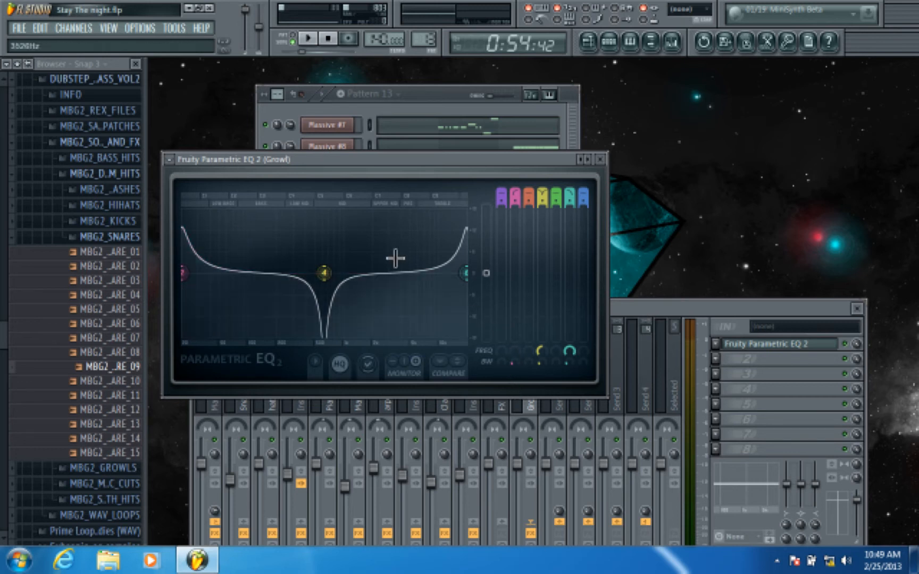
Switch playback to pattern mode and audition Pattern 13 with the Growl EQ in front
click(307, 38)
key(F6)
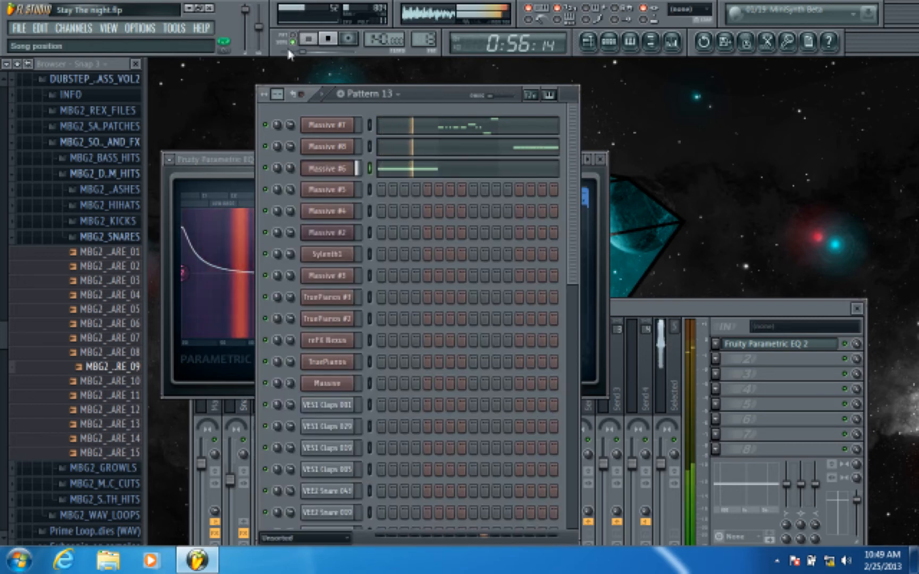
click(292, 35)
click(242, 160)
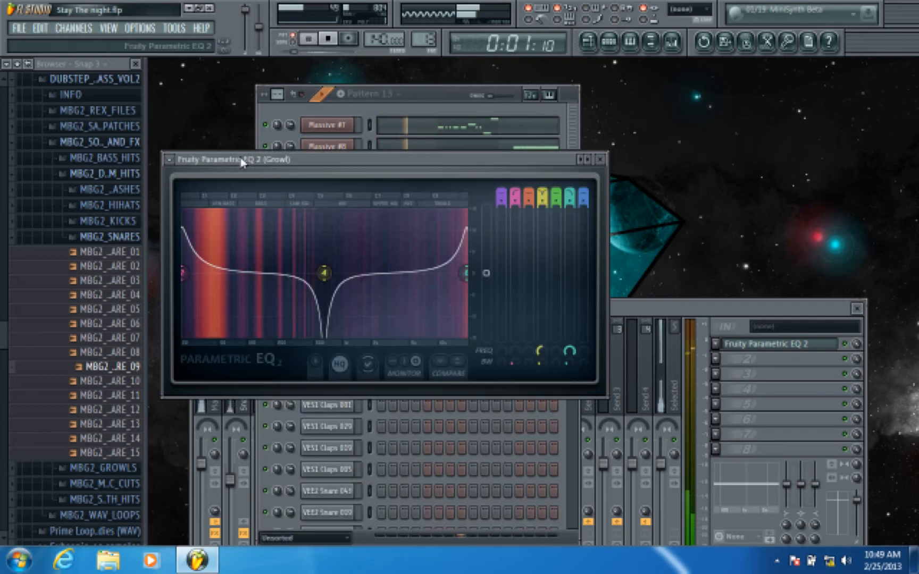
click(328, 39)
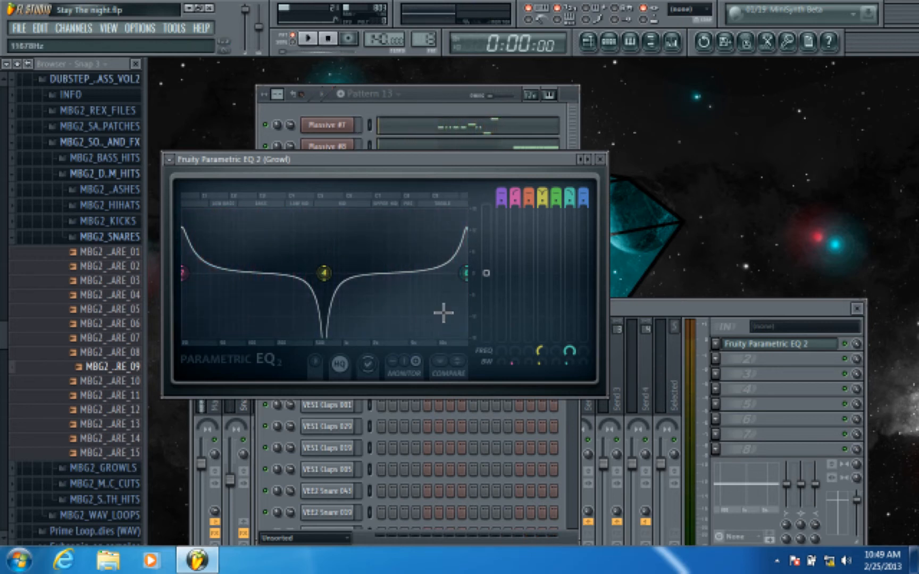
Raise band 4's notch frequency slightly and fine-tune bands 2 and 6 during pattern playback, leaving band 6 at 20 kHz and 15%
mouse_move(541, 352)
mouse_down()
mouse_move(541, 323)
mouse_move(541, 347)
mouse_up()
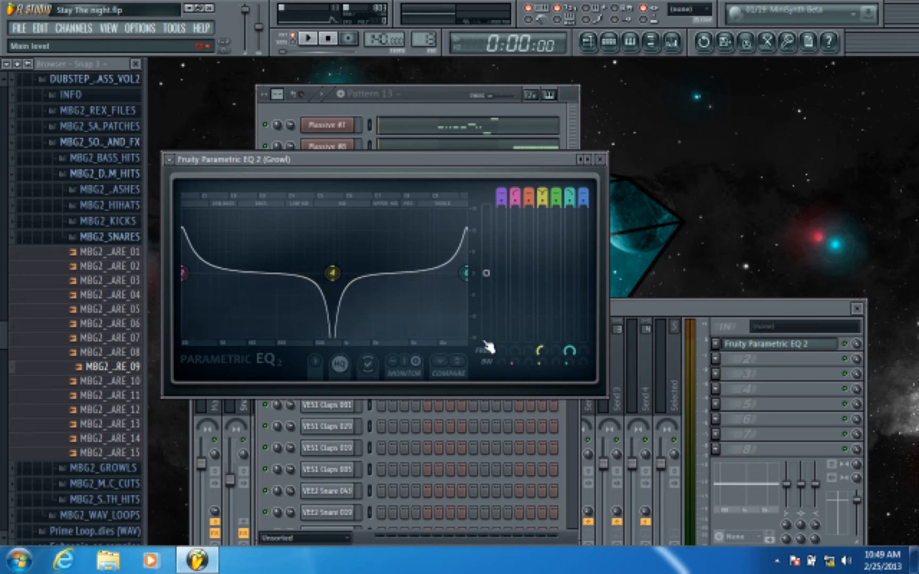
click(307, 38)
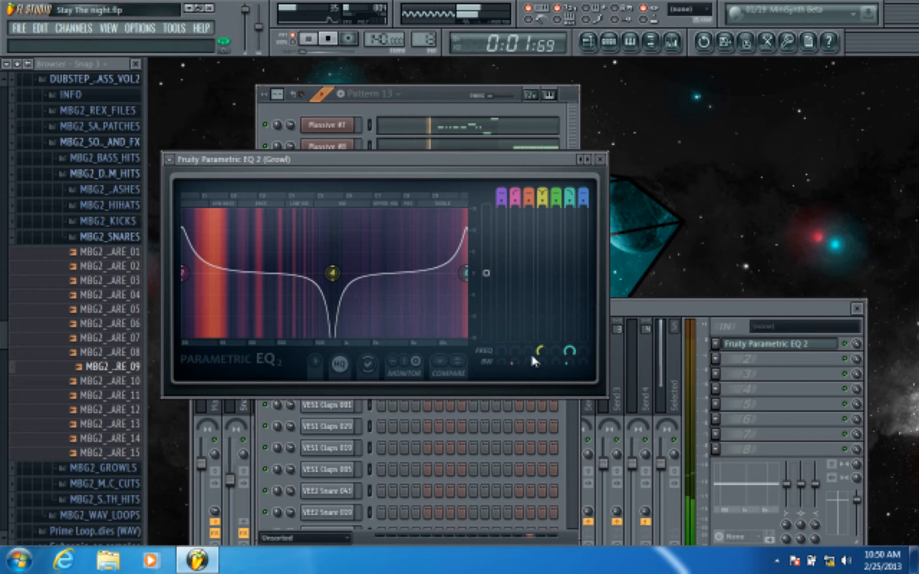
key(space)
key(space)
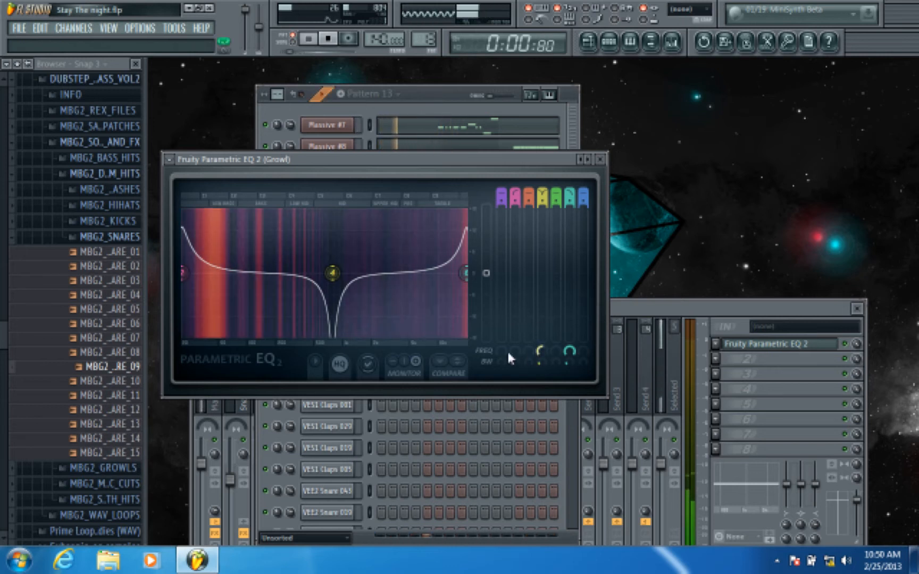
mouse_move(514, 349)
mouse_down()
mouse_move(514, 325)
mouse_move(514, 362)
mouse_up()
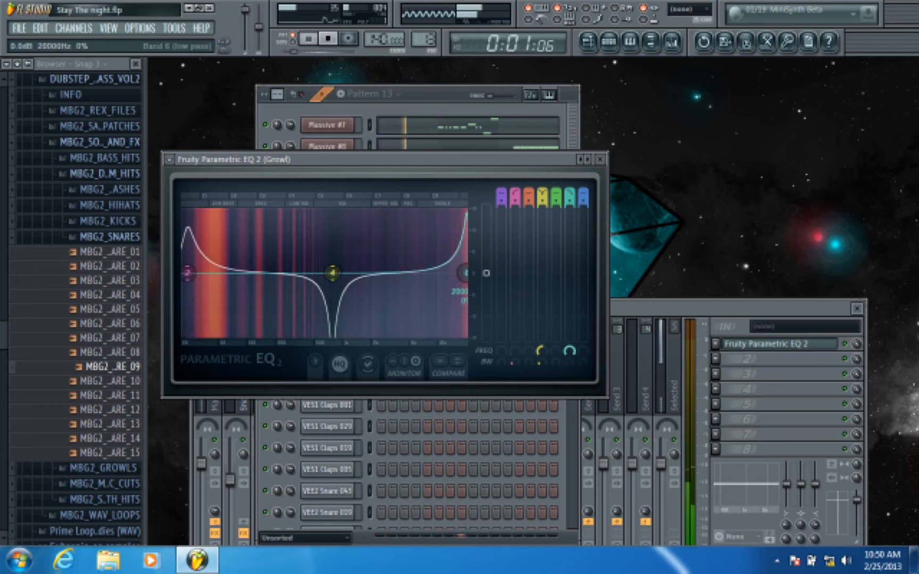
mouse_move(569, 362)
mouse_down()
mouse_move(570, 340)
mouse_move(569, 351)
mouse_up()
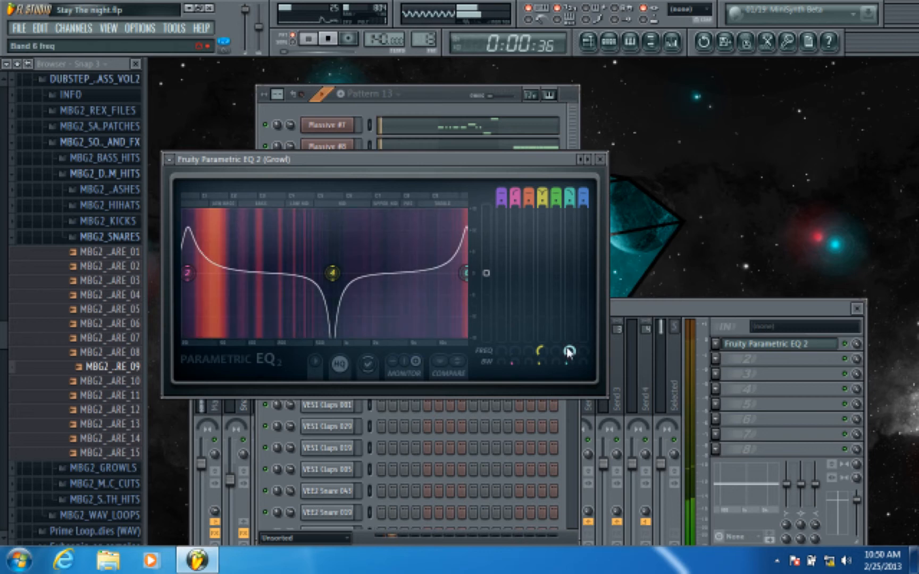
drag(464, 274, 519, 306)
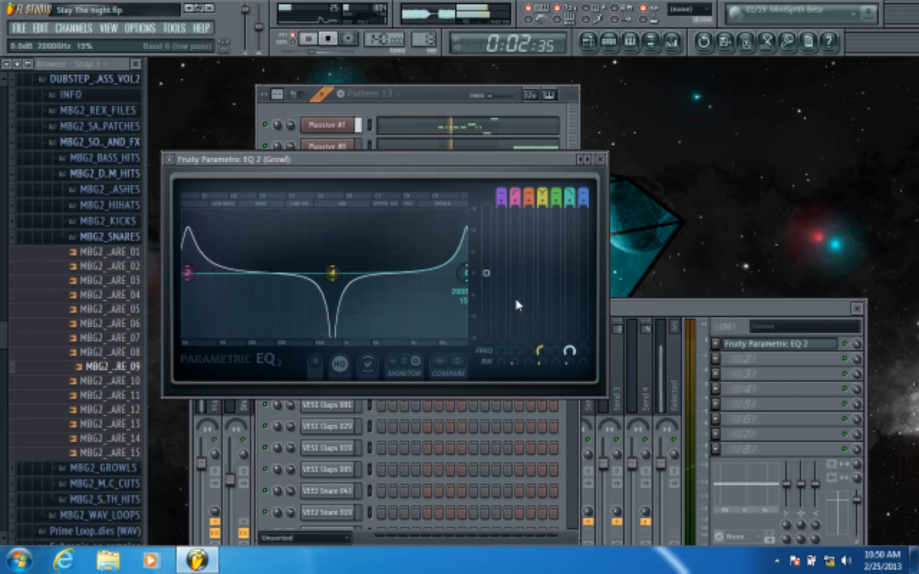
key(space)
Create automation clips for the frequencies of EQ bands 6 and 2
right_click(569, 351)
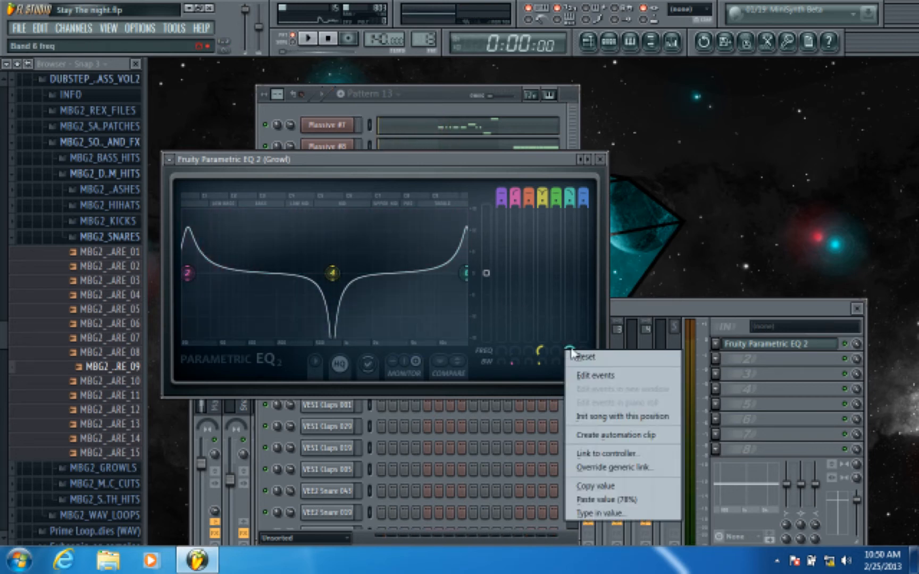
click(615, 437)
right_click(515, 351)
click(585, 435)
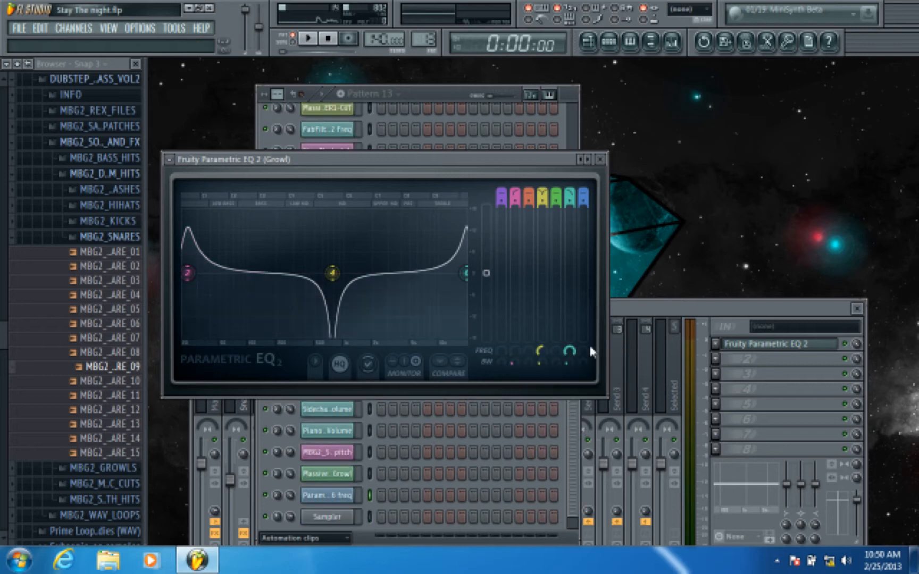
Shorten the band 6 and band 2 frequency automation clips in the playlist to end at bar 17, and save the project
click(587, 41)
scroll(409, 96, down, 5)
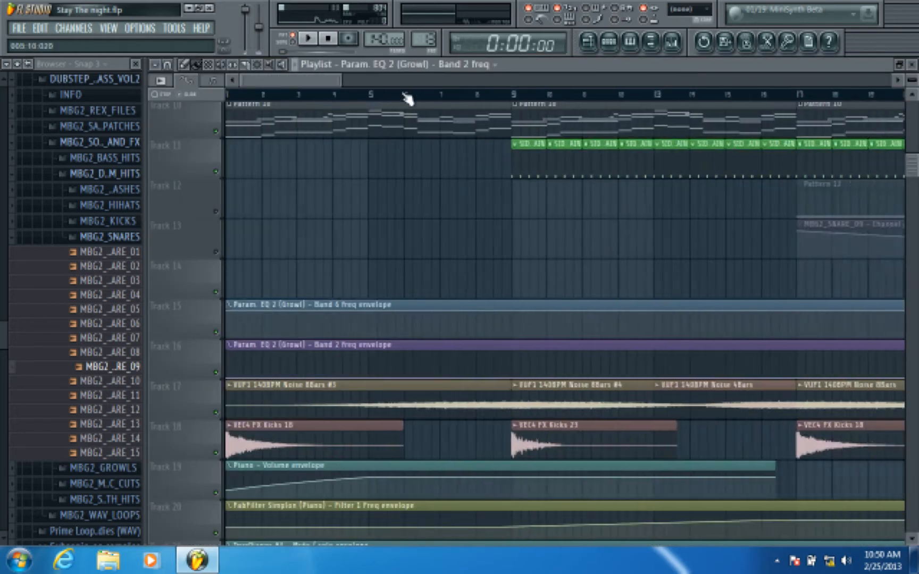
scroll(410, 158, down, 7)
scroll(373, 95, down, 5)
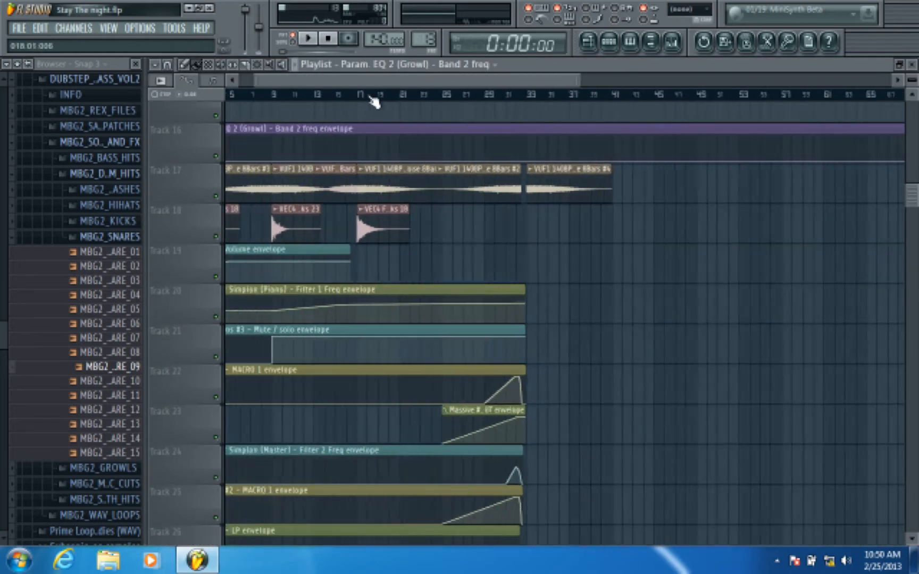
scroll(294, 96, up, 2)
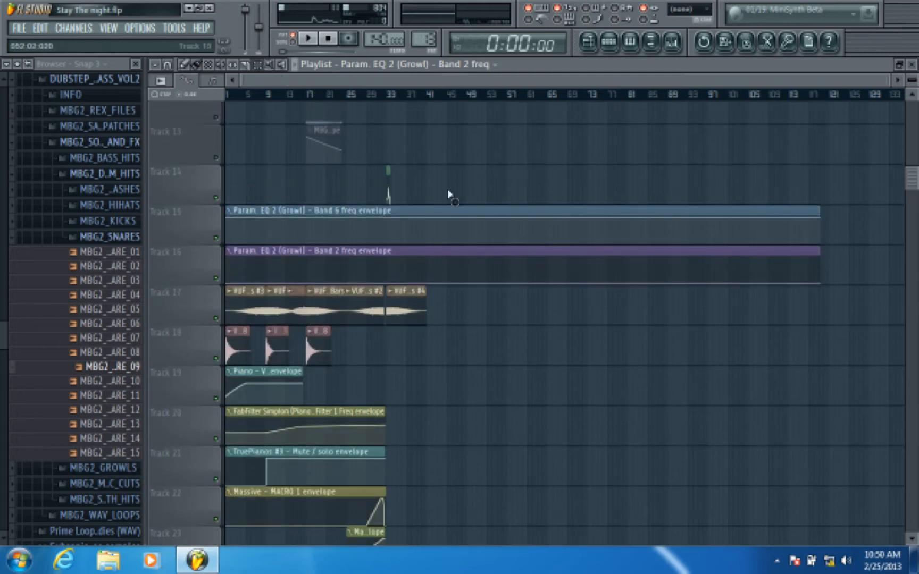
drag(500, 165, 487, 287)
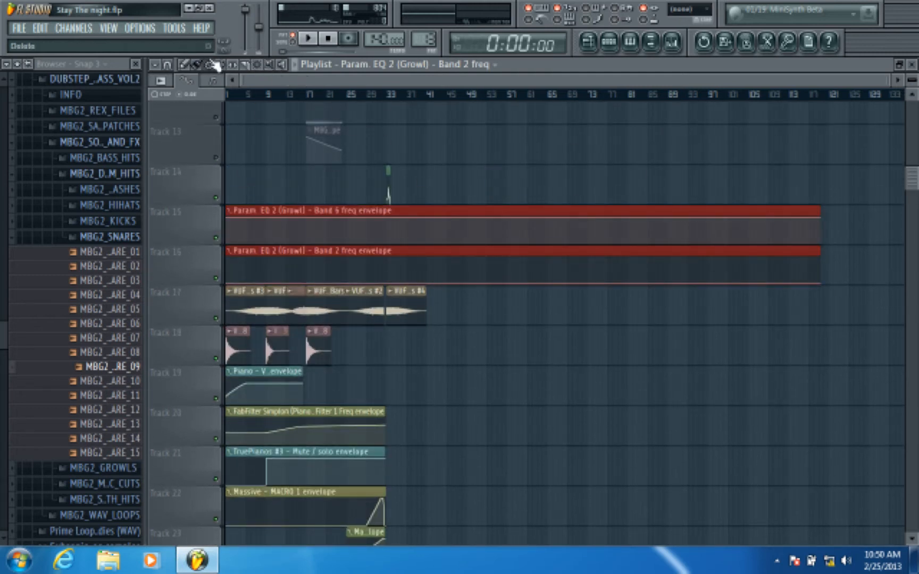
drag(819, 202, 301, 204)
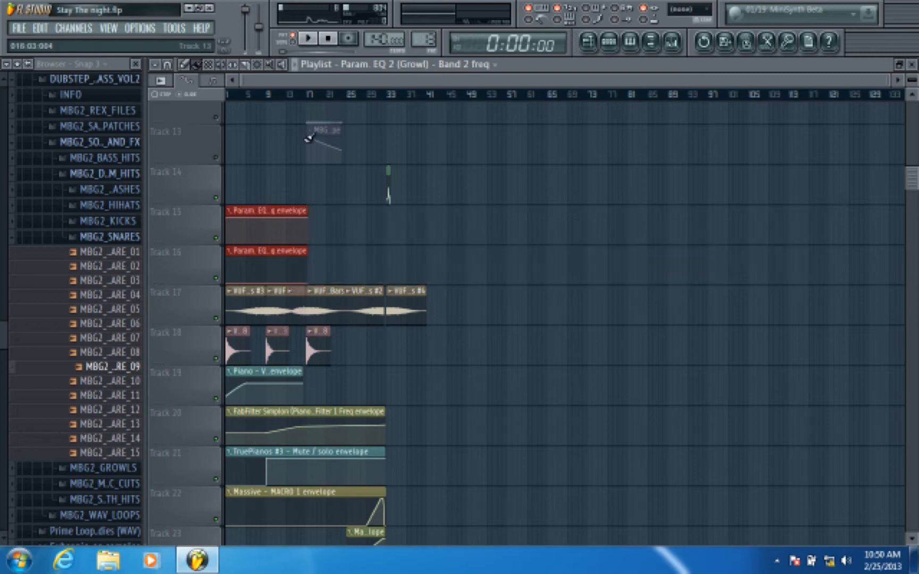
click(19, 28)
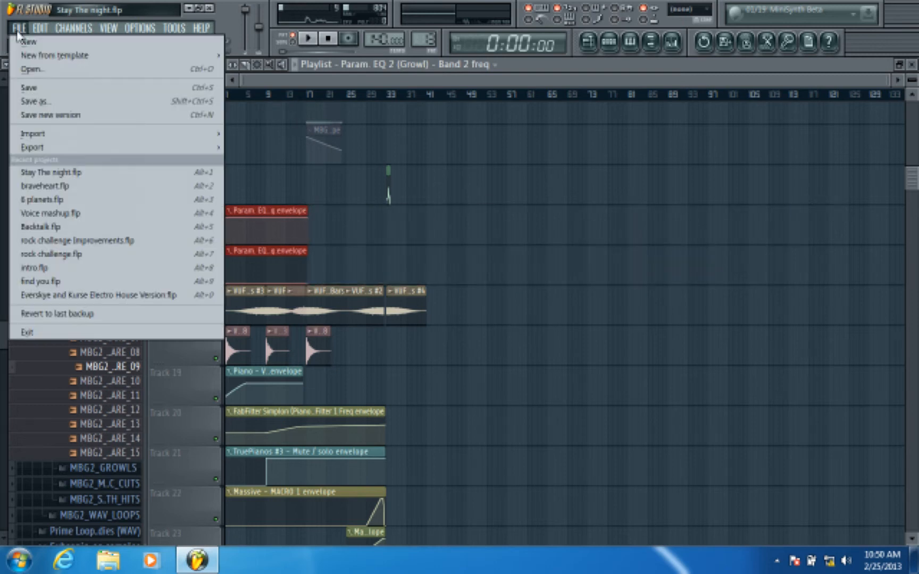
click(40, 88)
Open the jailhouse project from the Auronauts folder and decline the search for its missing data files
click(22, 32)
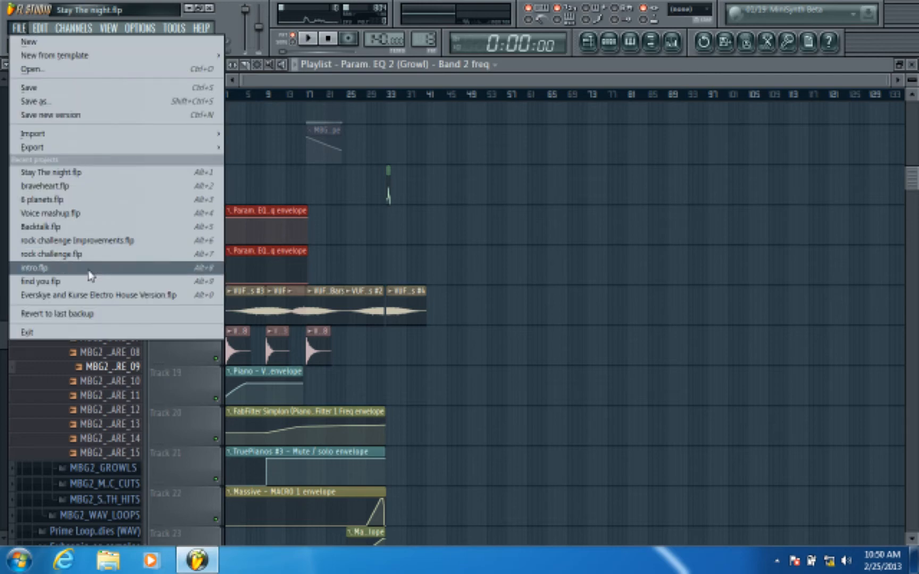
click(59, 70)
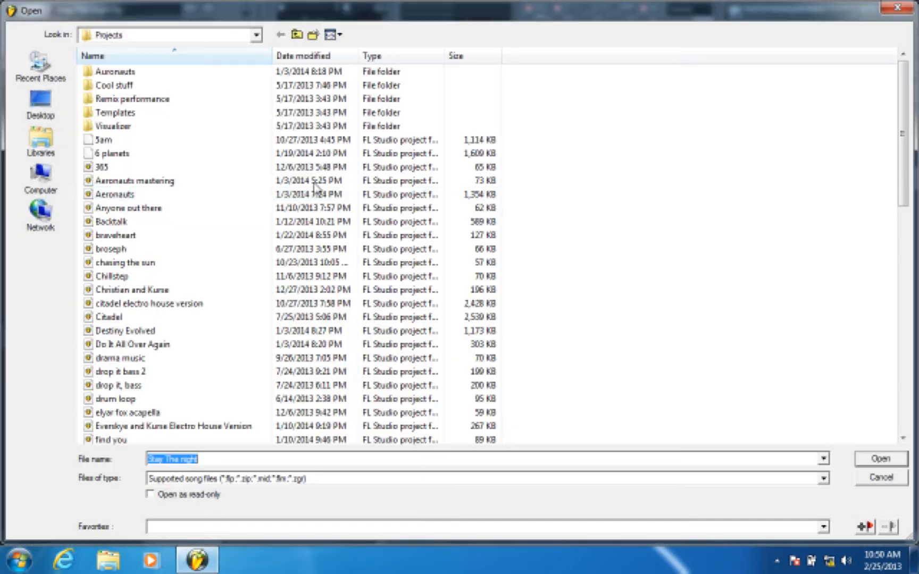
click(123, 191)
scroll(181, 239, down, 3)
click(181, 277)
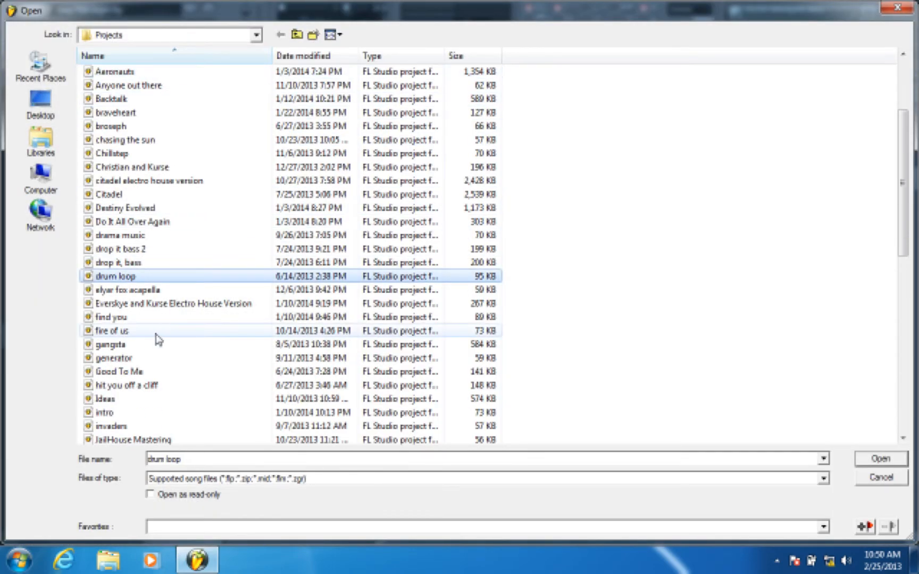
scroll(159, 329, down, 1)
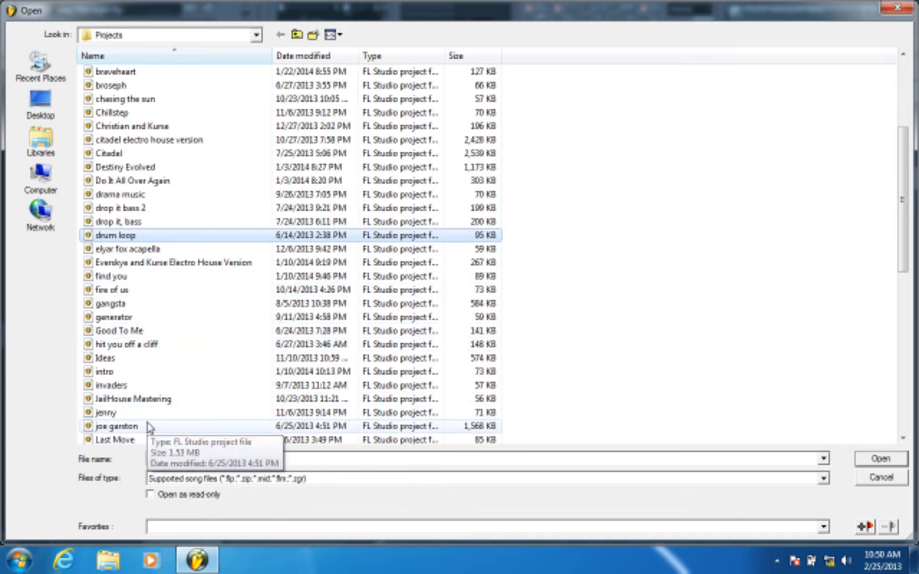
click(151, 345)
scroll(155, 349, up, 4)
double_click(126, 72)
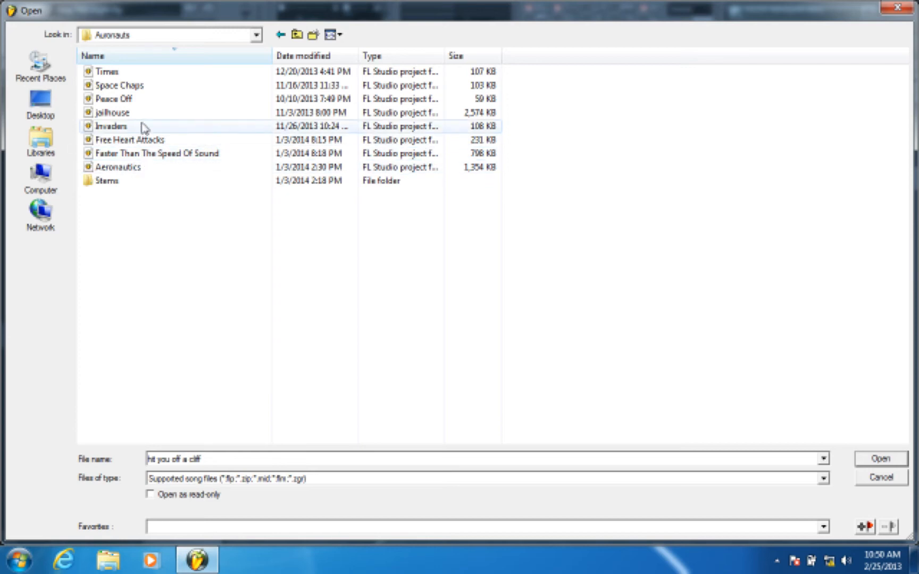
double_click(118, 112)
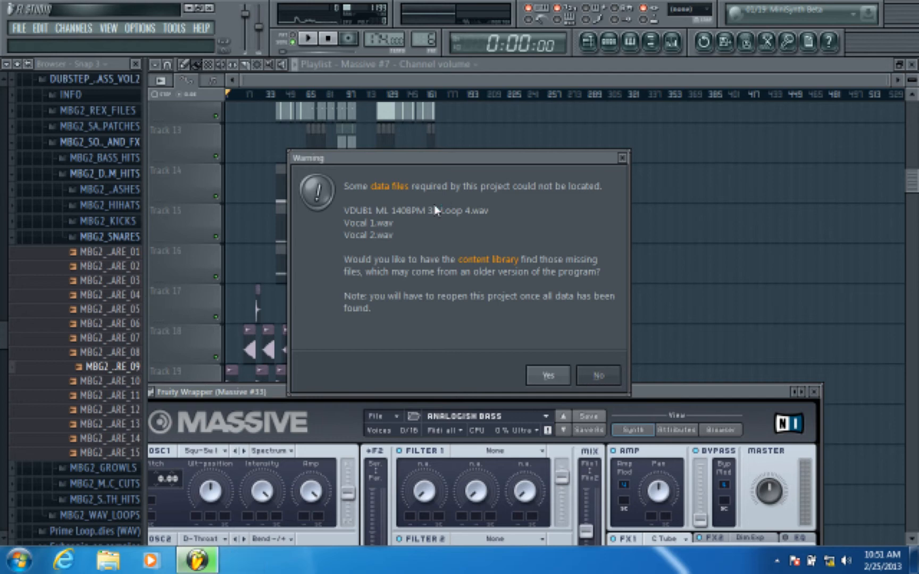
click(599, 375)
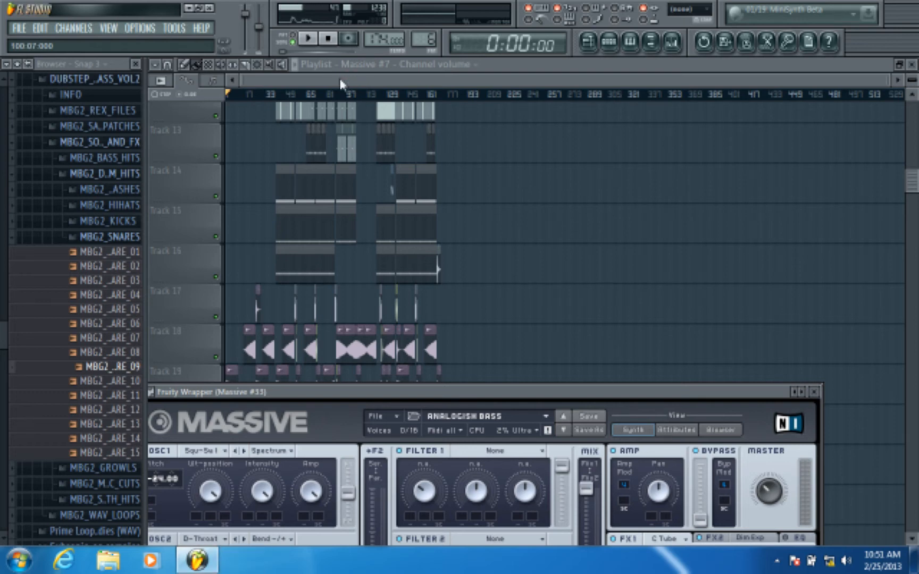
Examine the project's arrangement and automation clips across all playlist tracks, including the drop from bar 41
click(340, 84)
scroll(297, 266, up, 5)
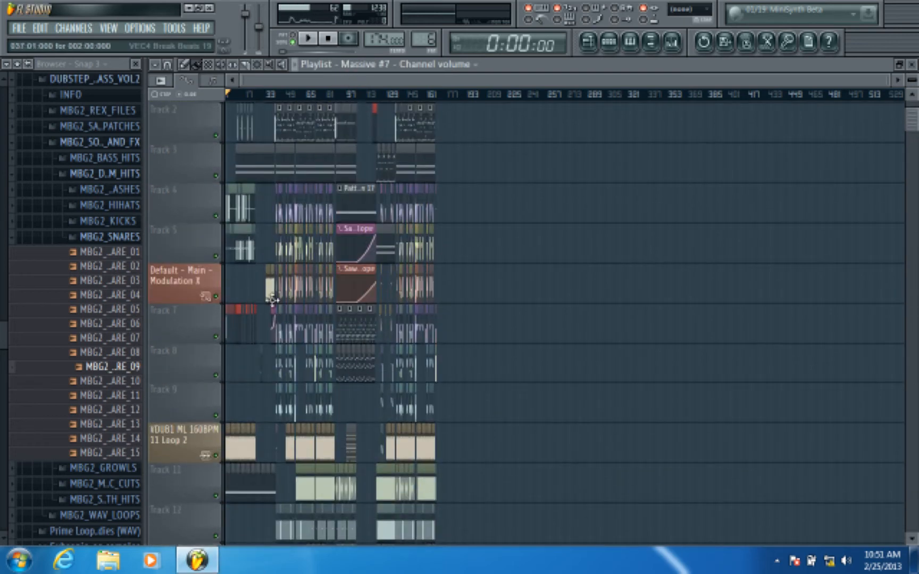
scroll(273, 299, up, 1)
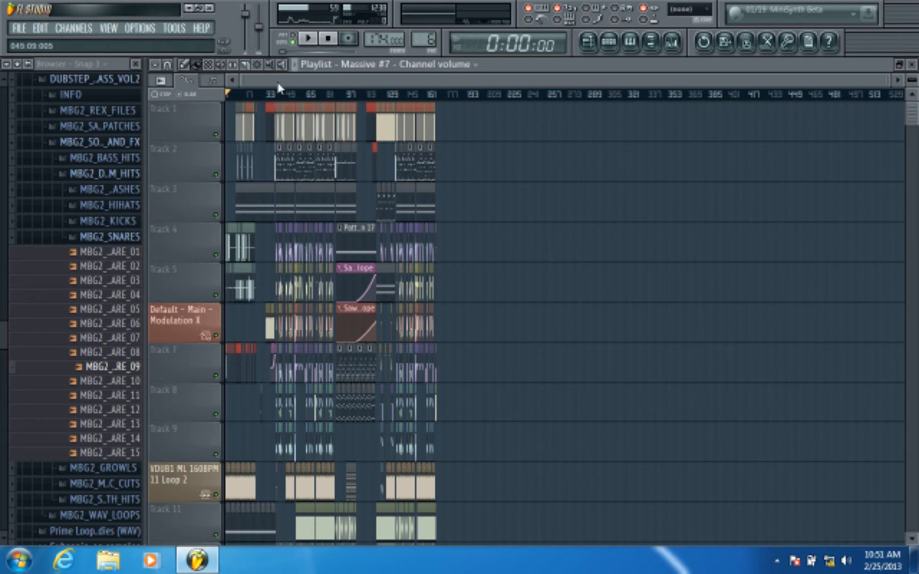
scroll(277, 96, up, 5)
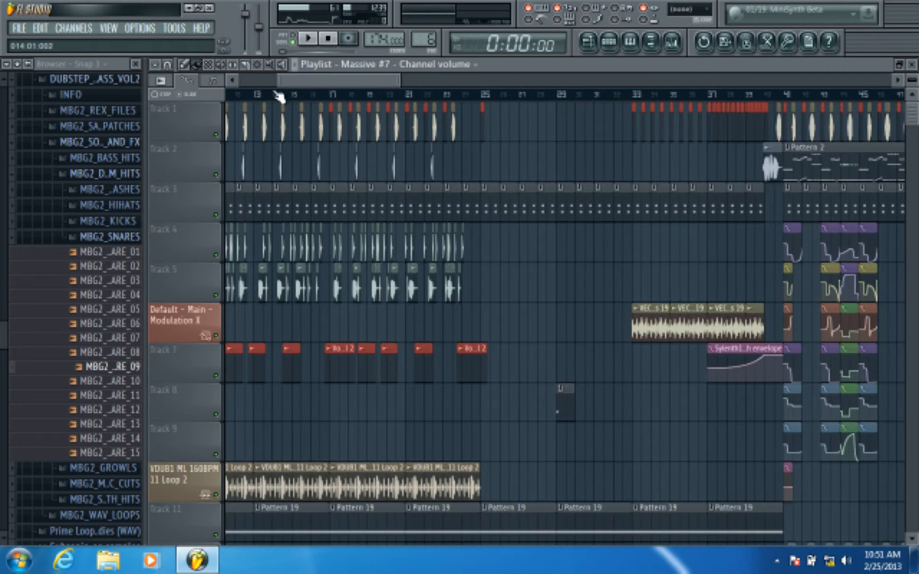
drag(322, 81, 520, 90)
scroll(519, 99, down, 5)
scroll(500, 265, down, 5)
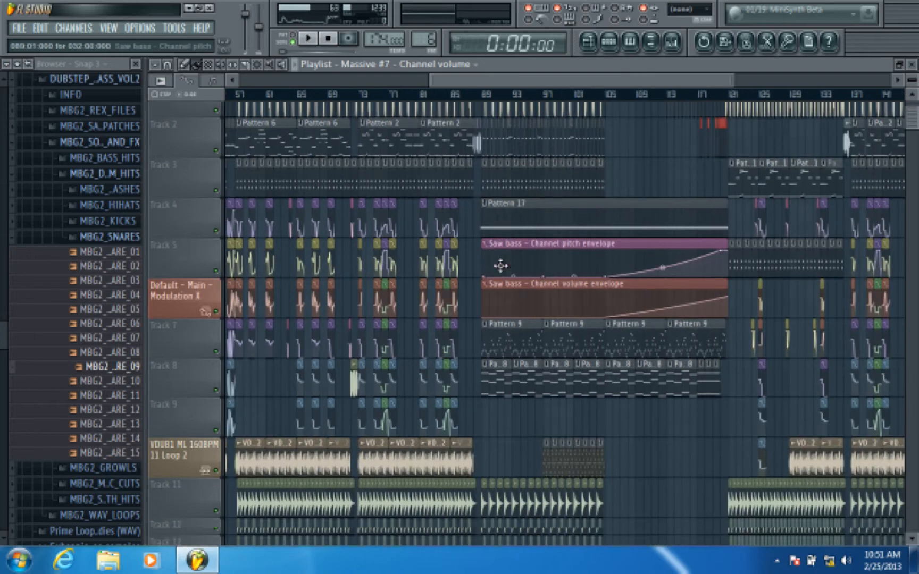
scroll(505, 265, down, 12)
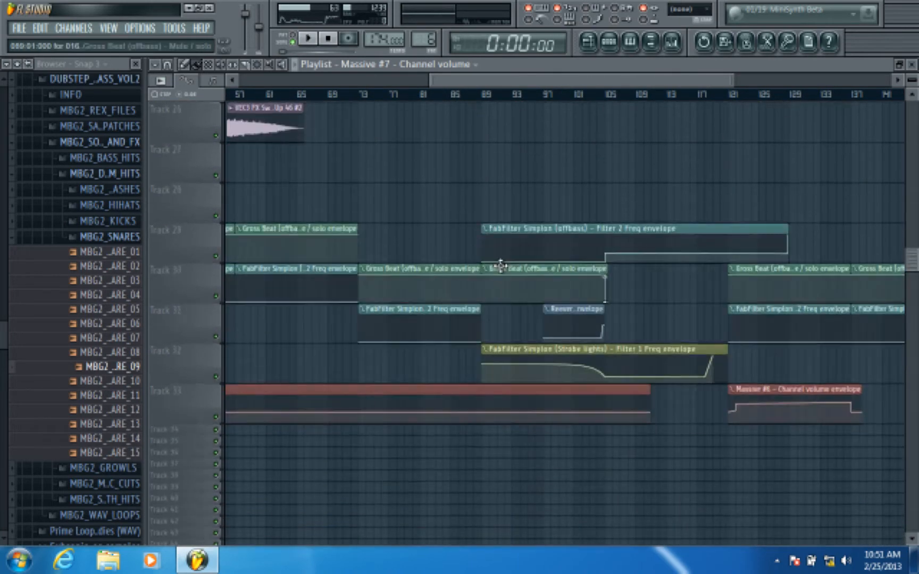
scroll(529, 358, up, 11)
scroll(529, 357, up, 3)
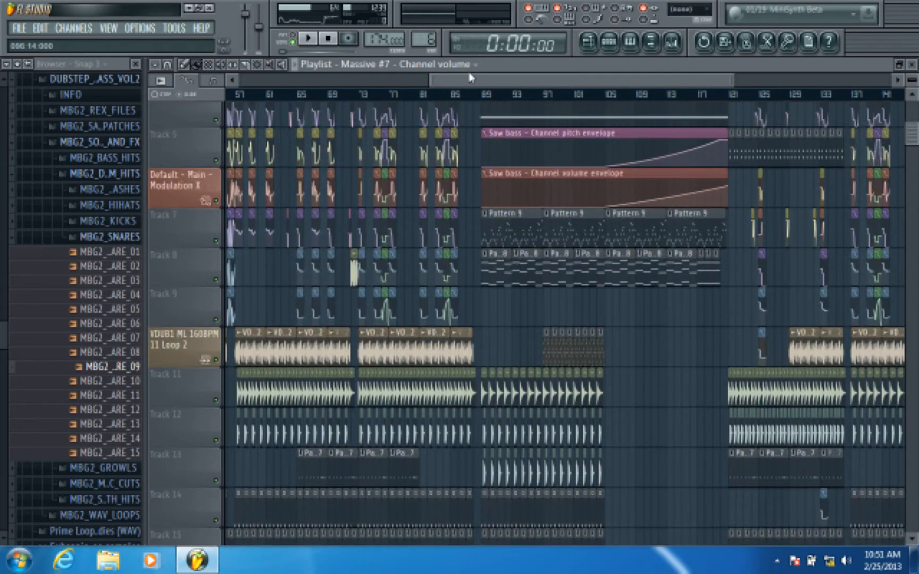
drag(480, 94, 276, 94)
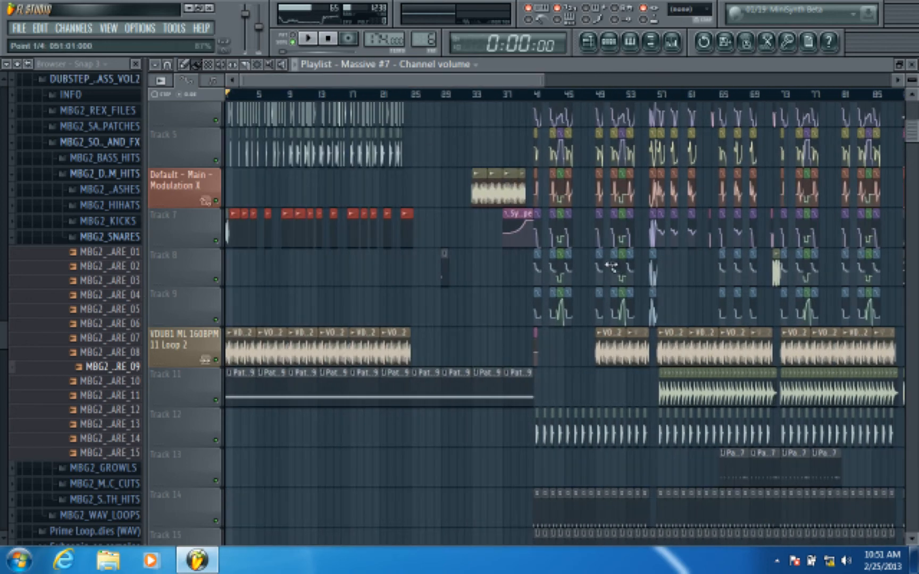
scroll(617, 250, up, 3)
scroll(666, 94, up, 3)
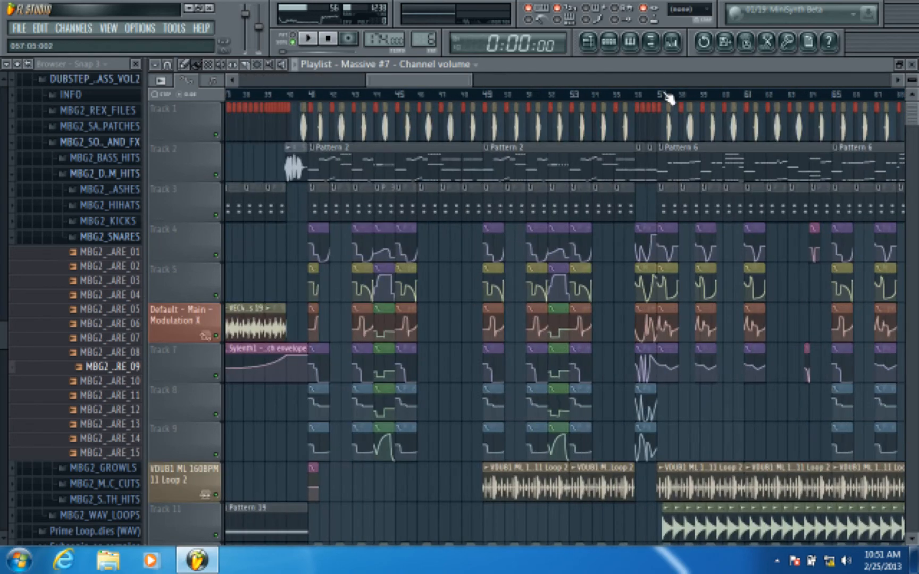
scroll(667, 97, up, 2)
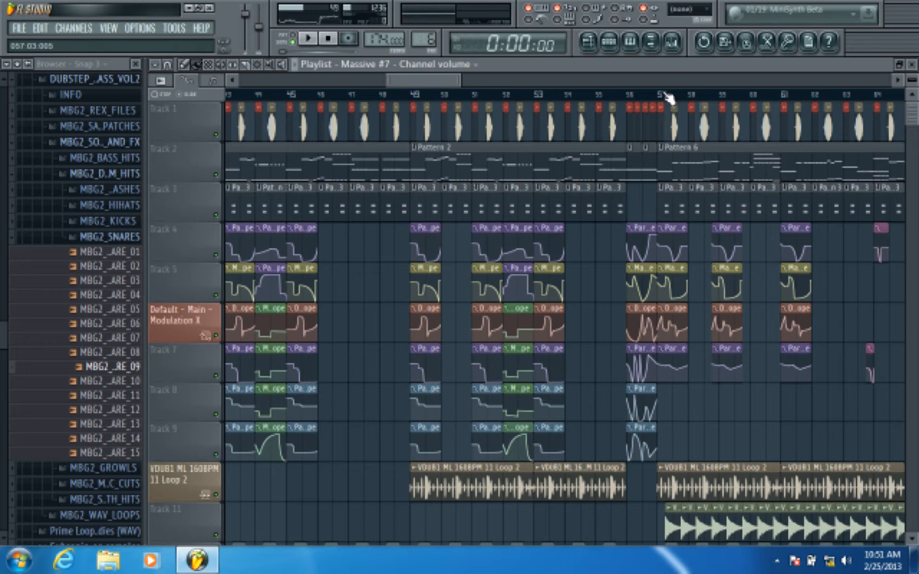
drag(414, 81, 390, 90)
Check the project's start date and working time in the project info settings, and close the settings
click(152, 30)
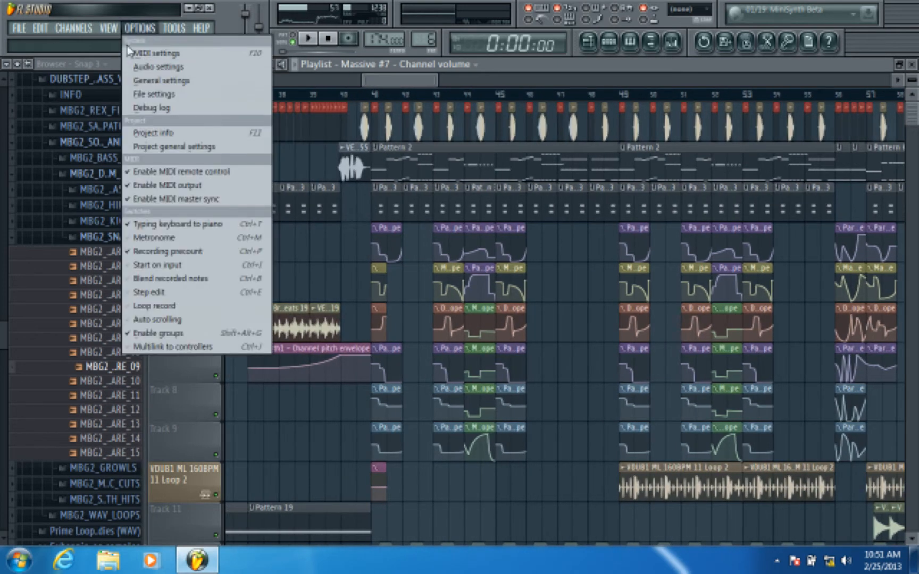
click(175, 81)
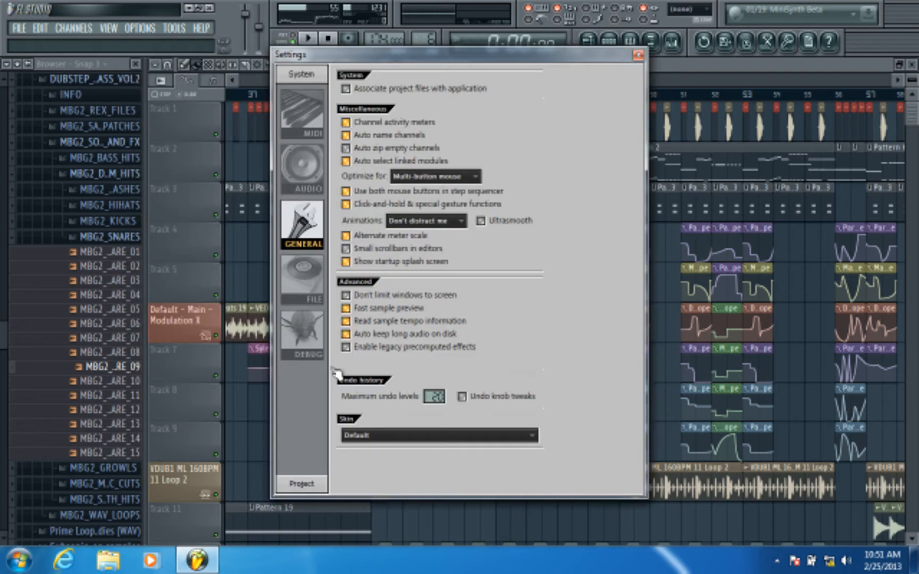
click(299, 484)
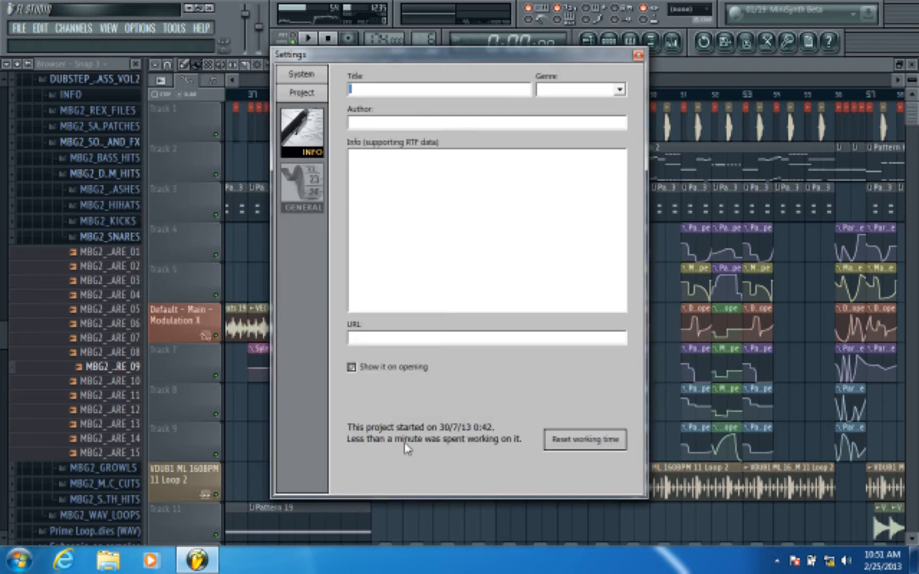
click(298, 201)
click(313, 138)
click(637, 55)
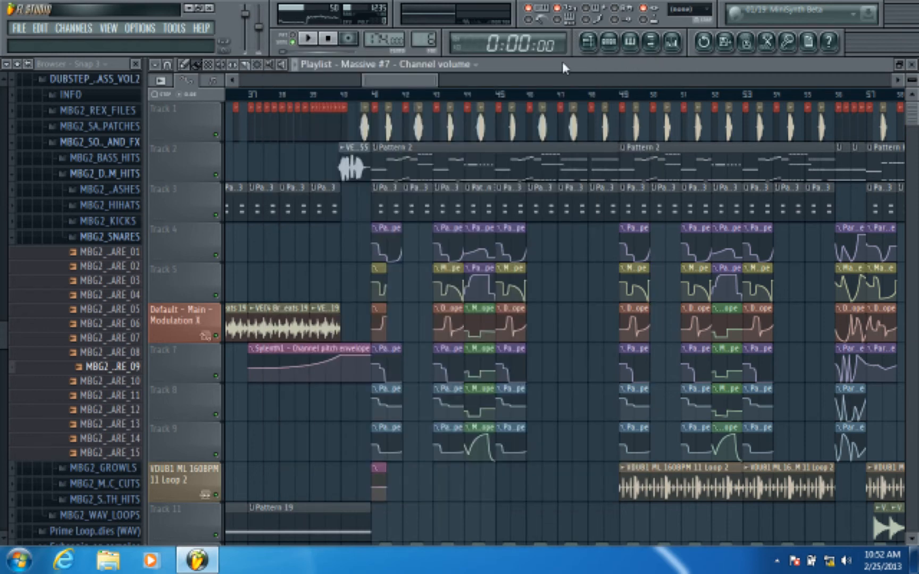
Play the opening bars of the arrangement from the beginning and stop playback
drag(397, 75, 326, 73)
scroll(403, 96, down, 3)
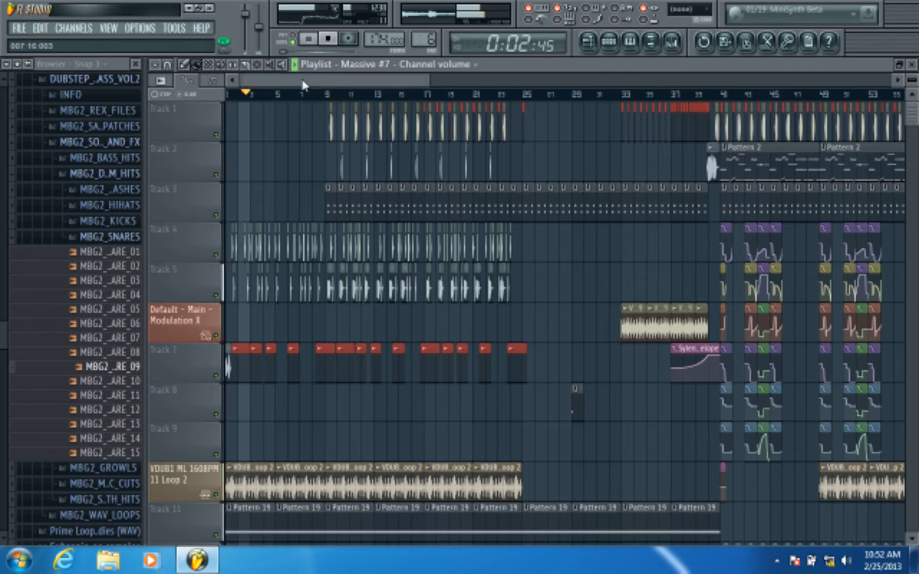
scroll(336, 103, up, 1)
scroll(336, 103, up, 1)
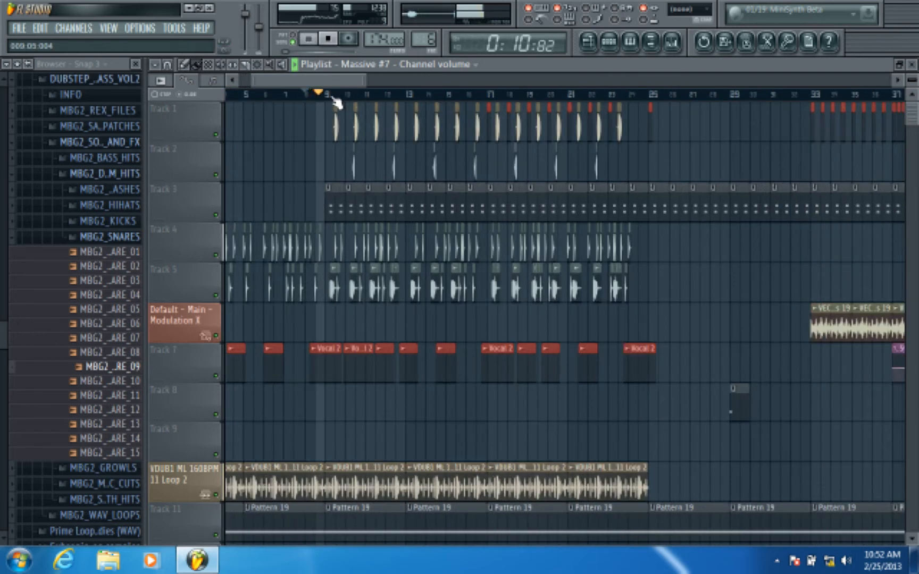
click(327, 42)
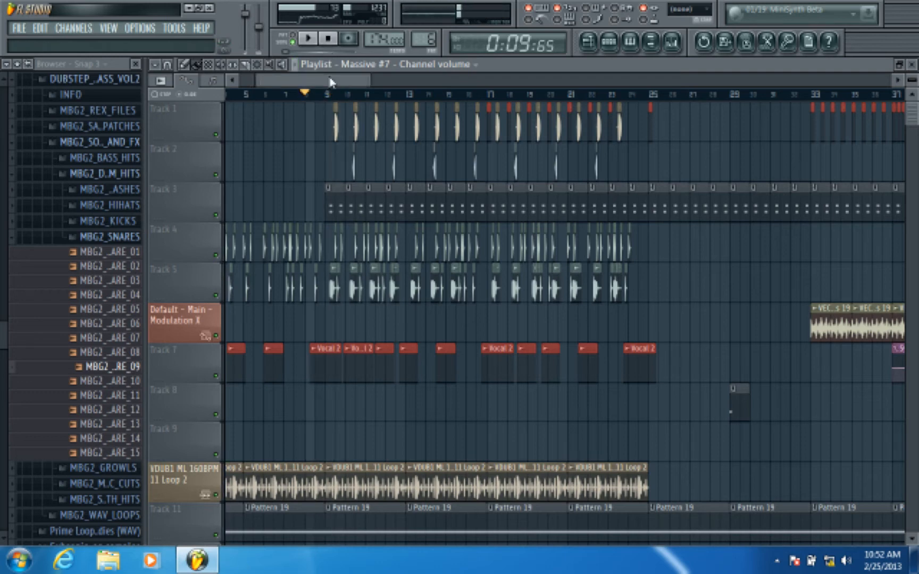
Play the build-up from bar 33 with the upcoming drop in view
drag(331, 81, 382, 82)
click(516, 94)
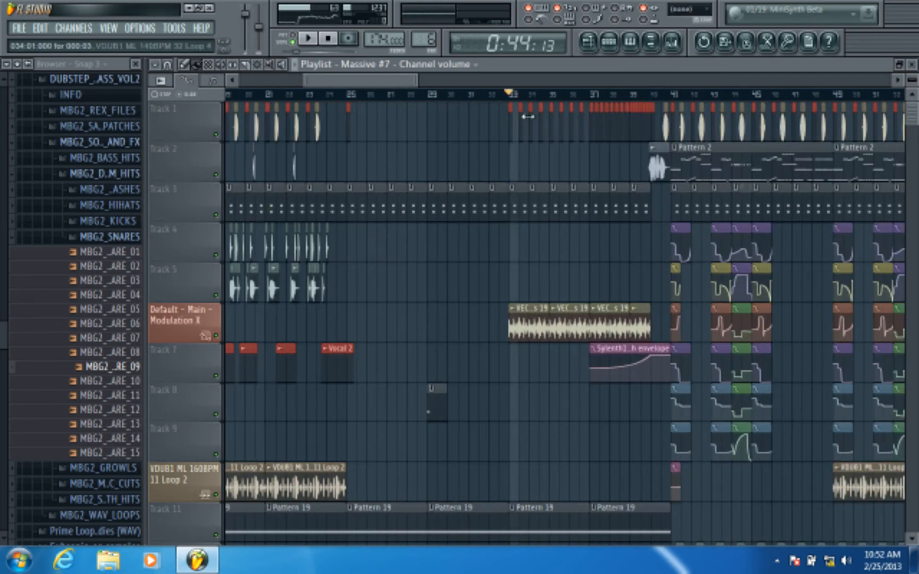
click(308, 38)
drag(372, 82, 408, 82)
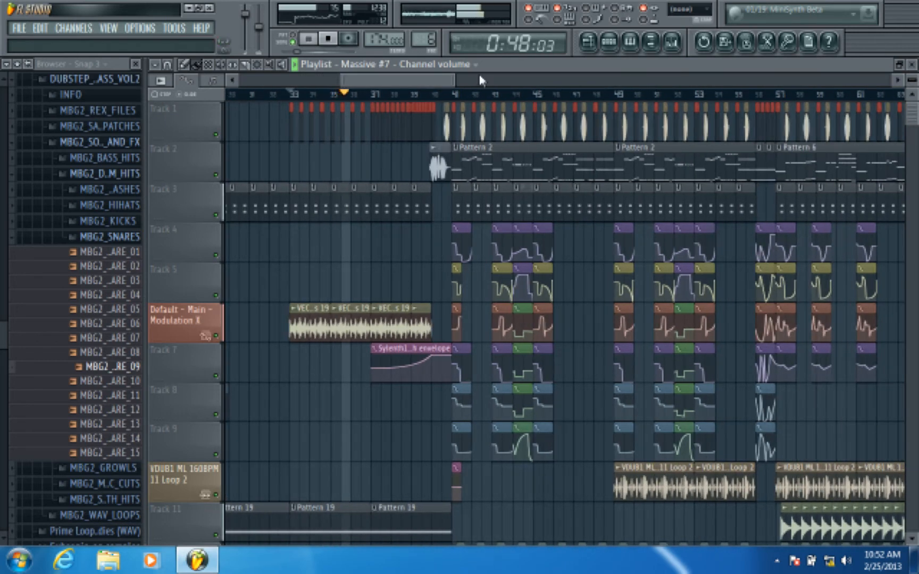
Inspect the effects on the mixer's Master track during playback and close the mixer
click(673, 41)
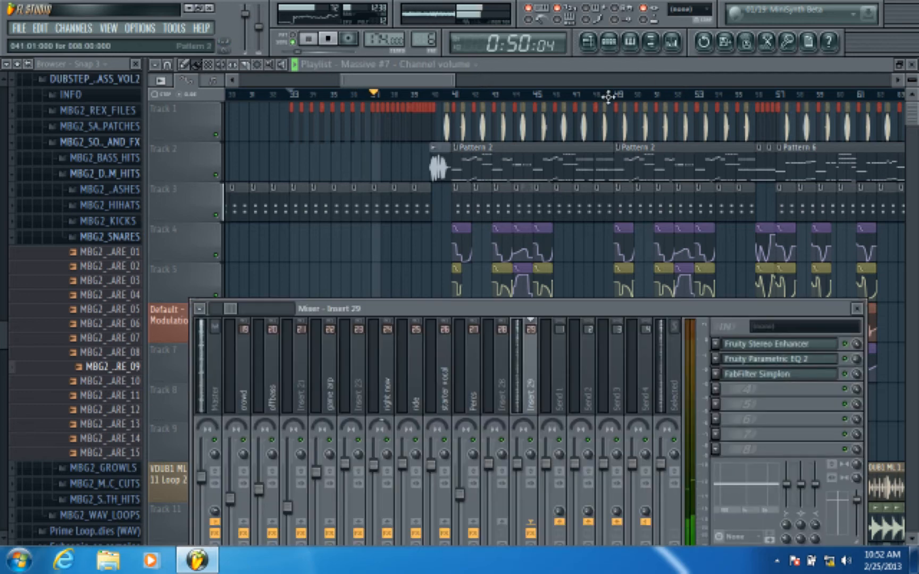
click(227, 365)
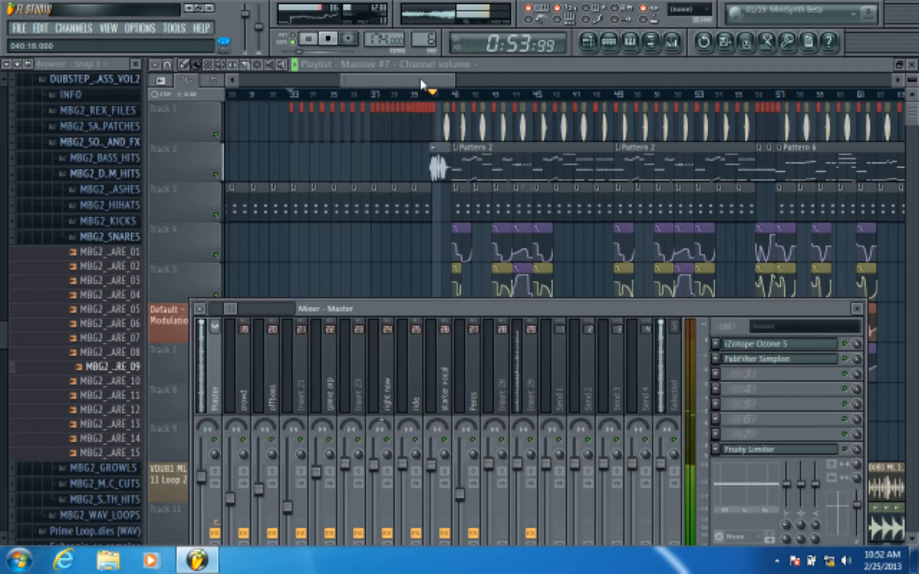
key(F9)
Listen to the drop, replay it from just before bar 41 and stop playback
scroll(421, 91, down, 2)
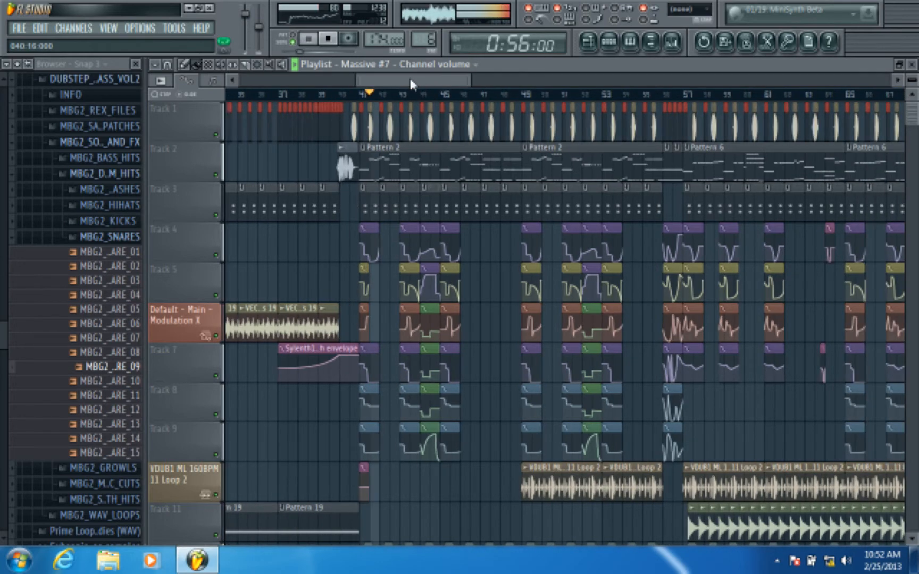
scroll(418, 97, up, 3)
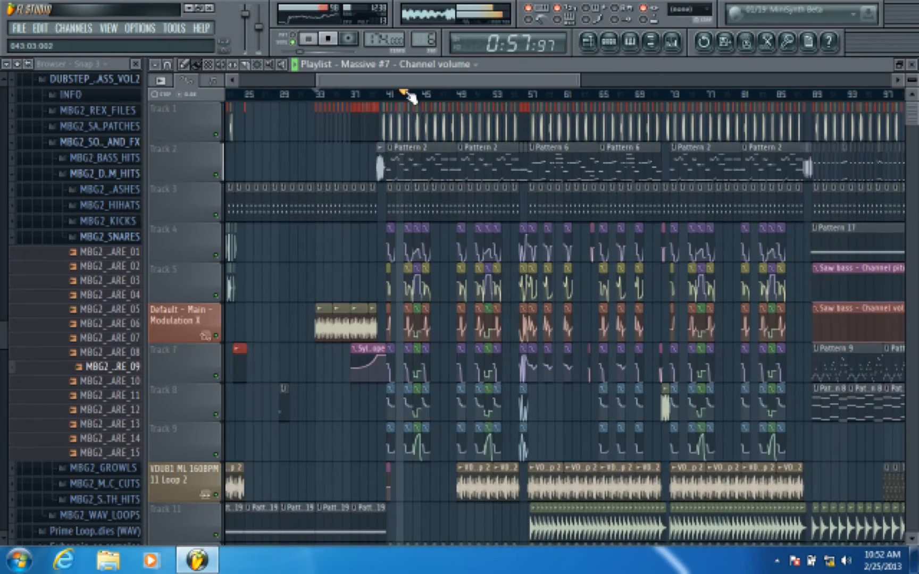
click(336, 96)
scroll(337, 96, up, 2)
key(space)
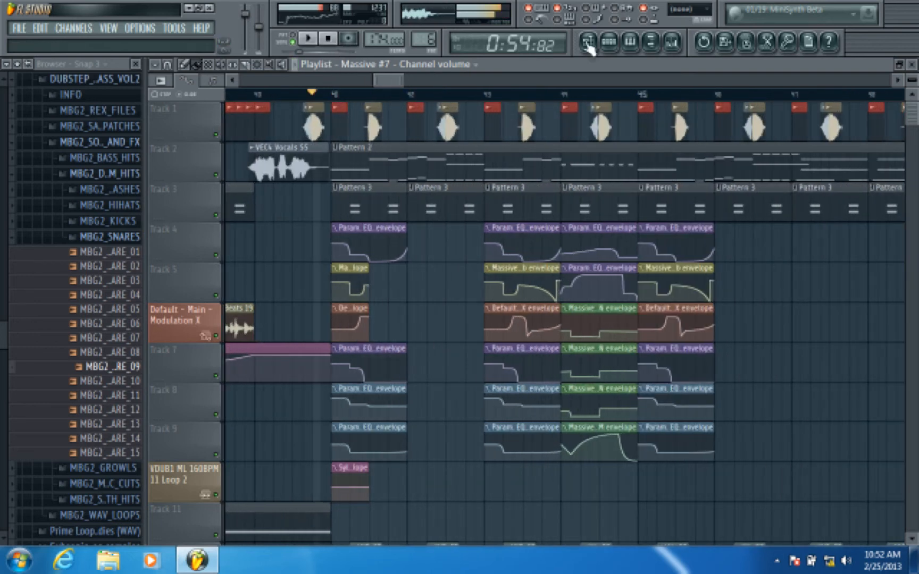
Open Pattern 2 in the step sequencer and look through the Massive channels it uses
double_click(384, 175)
click(912, 64)
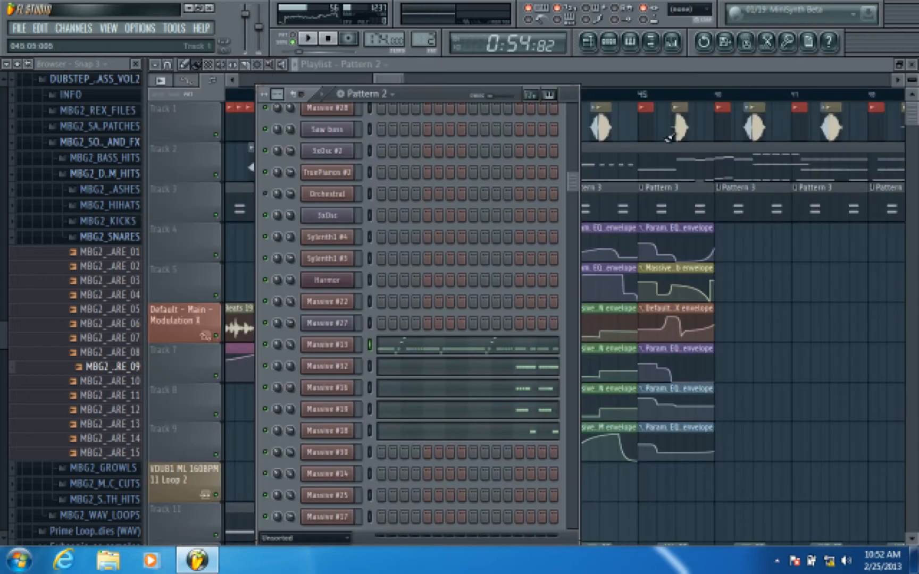
scroll(414, 309, down, 8)
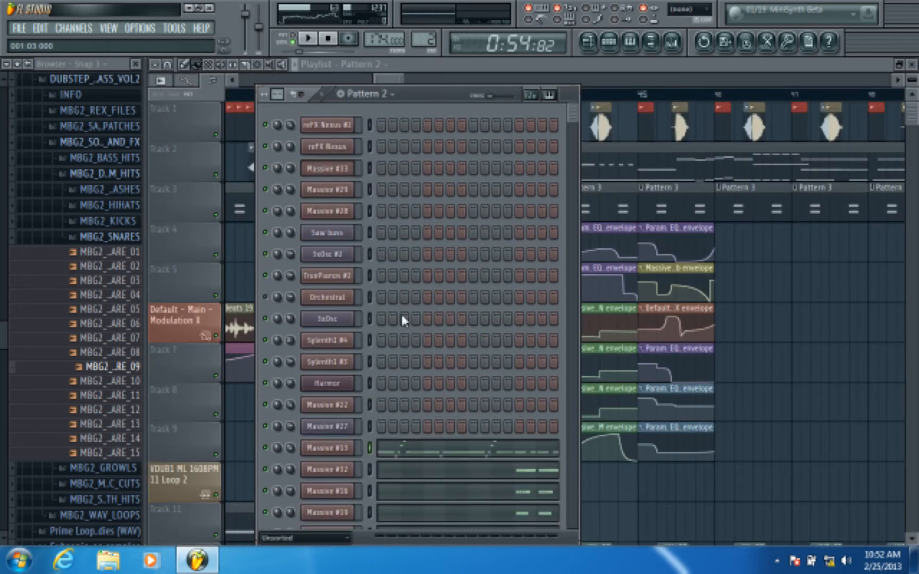
scroll(402, 315, down, 7)
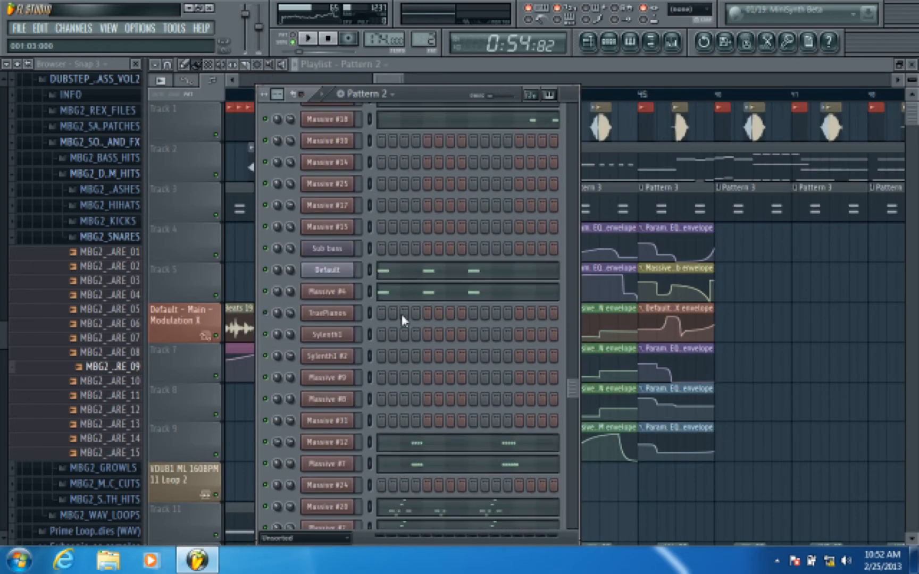
Inspect the Sytrus patch on the Default channel and the Massive #4 growl patch, closing each plugin window after viewing
click(340, 272)
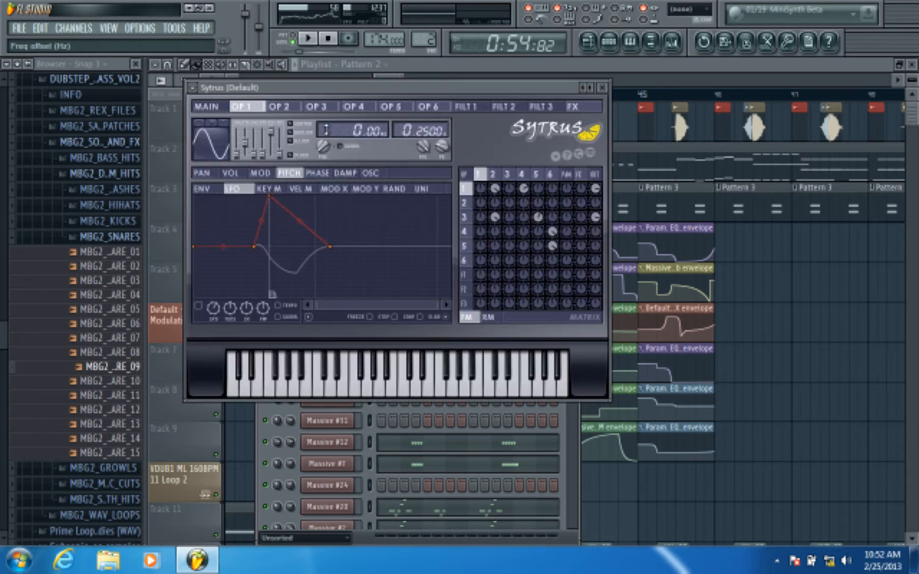
click(602, 87)
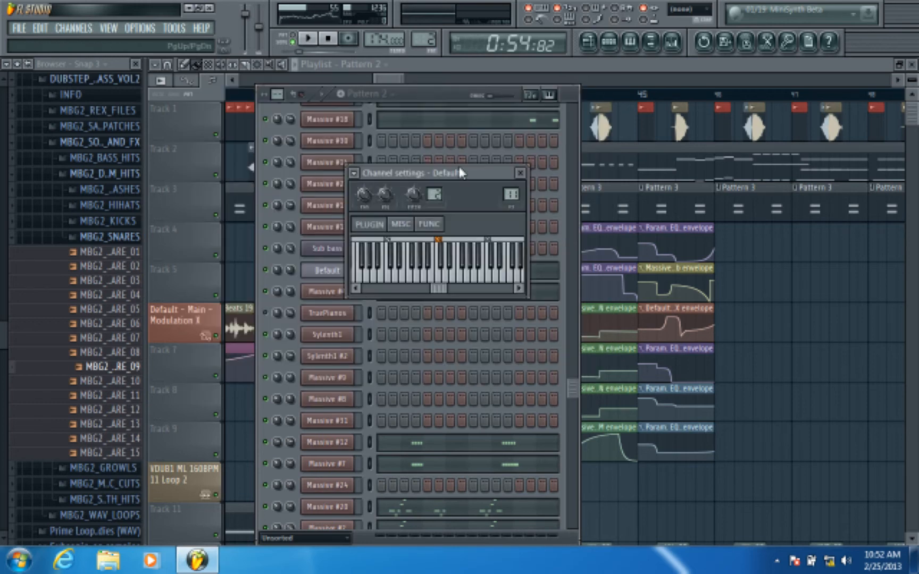
click(520, 174)
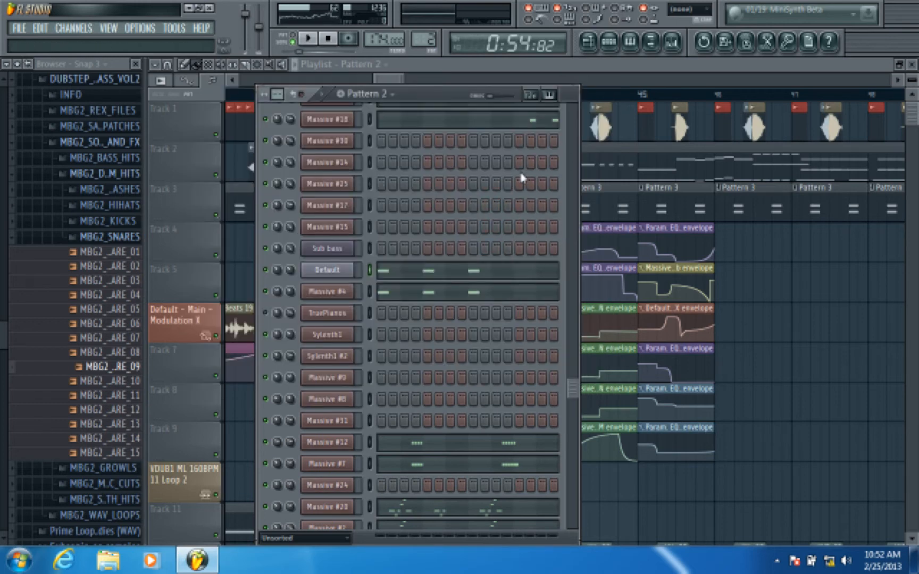
click(340, 292)
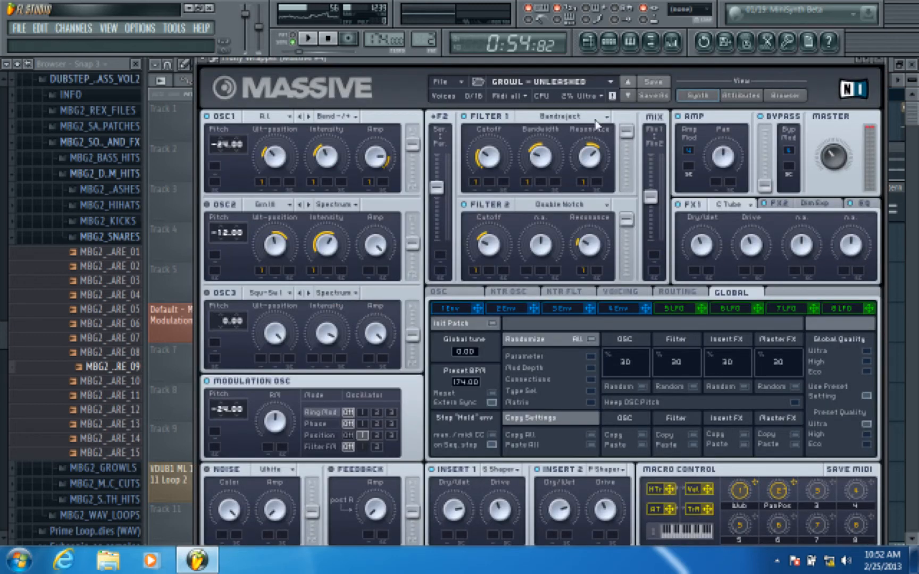
click(883, 61)
click(520, 173)
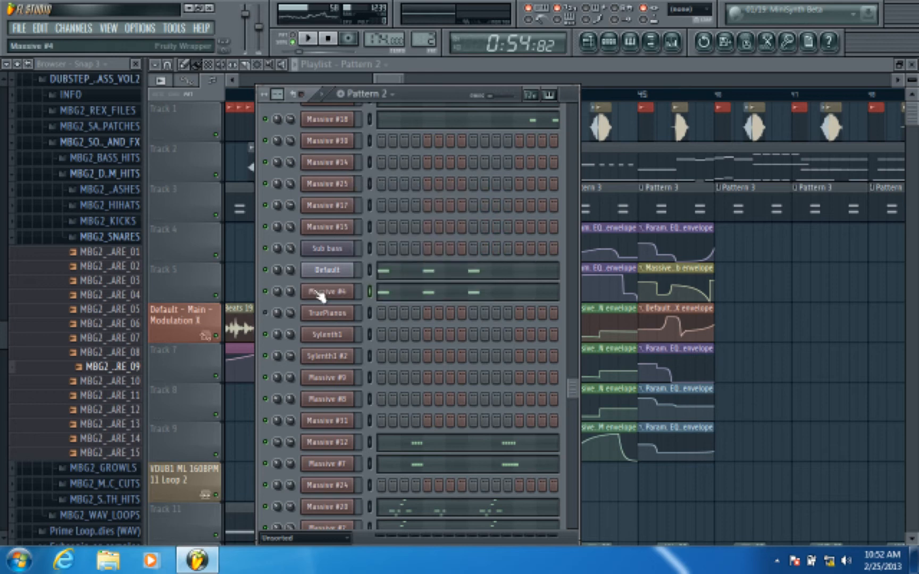
click(322, 292)
click(886, 65)
click(322, 275)
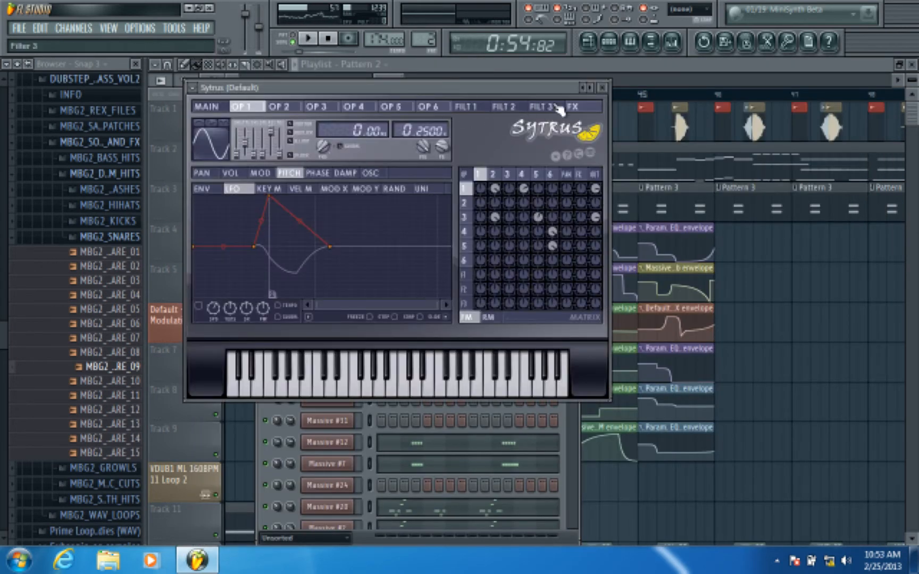
click(603, 88)
click(520, 173)
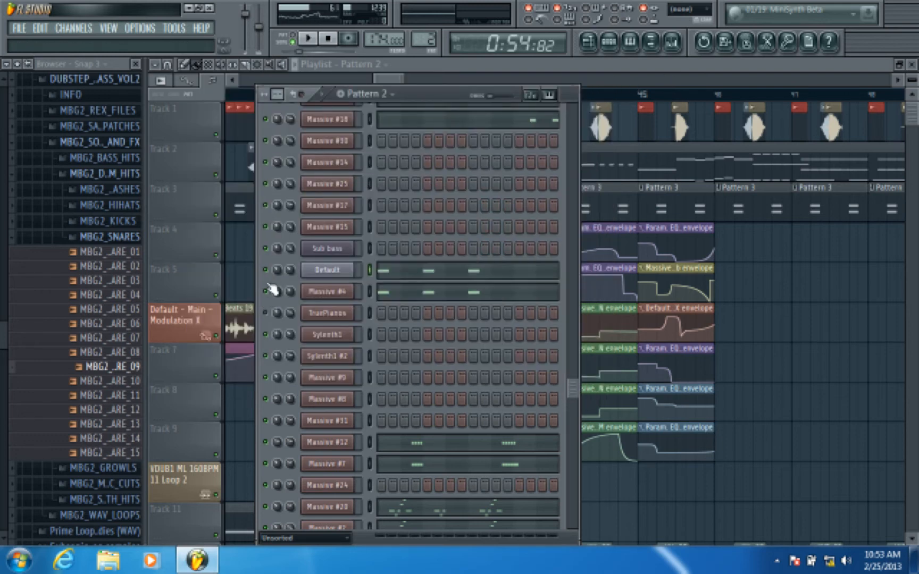
Audition Pattern 2 in pattern mode, muting the Massive #4 and Default channels in turn to compare the growl layers
click(287, 39)
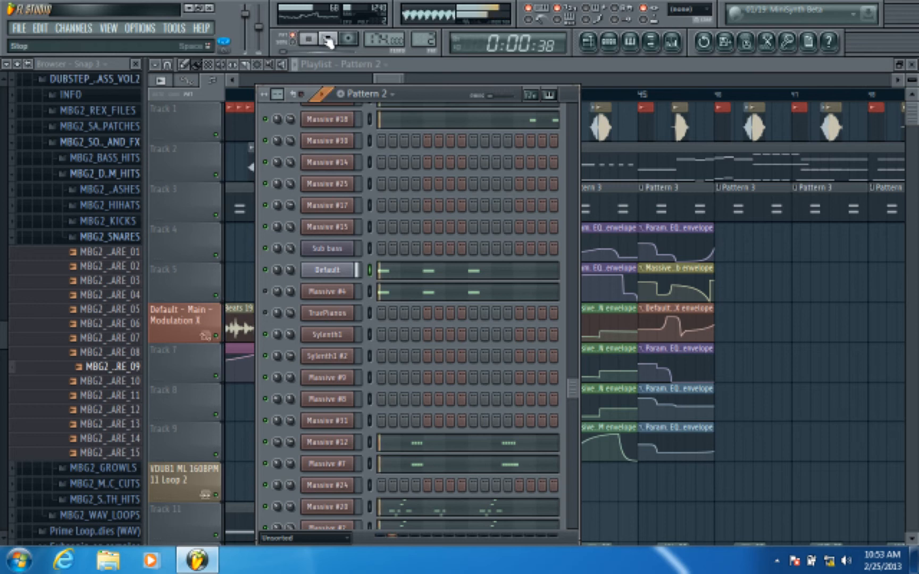
click(328, 38)
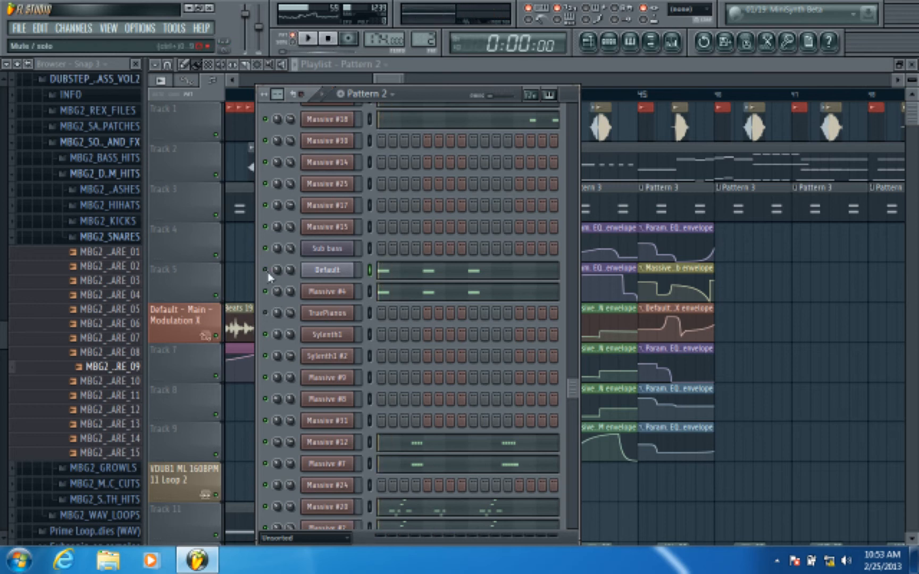
click(313, 41)
click(329, 39)
click(308, 38)
click(327, 39)
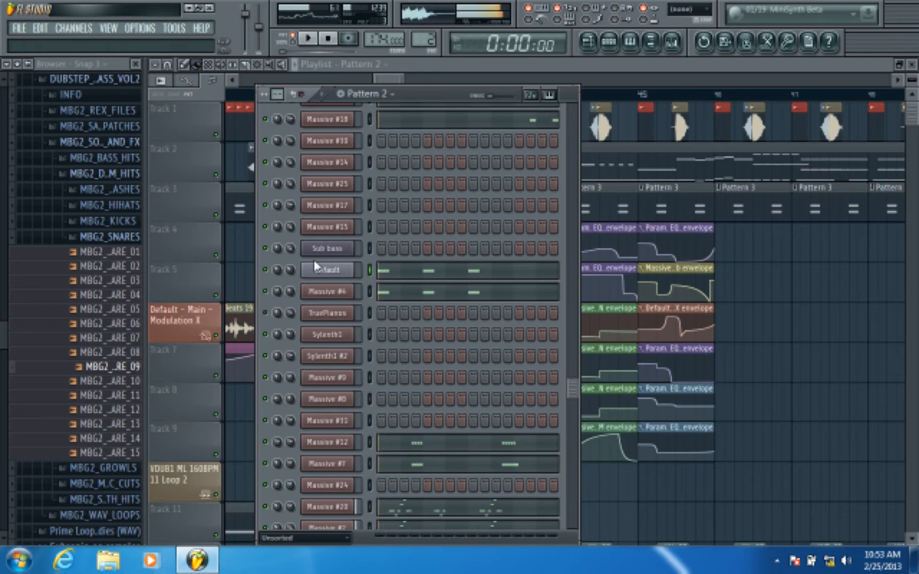
Show the mixer effect chains that the Default and Massive #4 channels are routed to
click(354, 272)
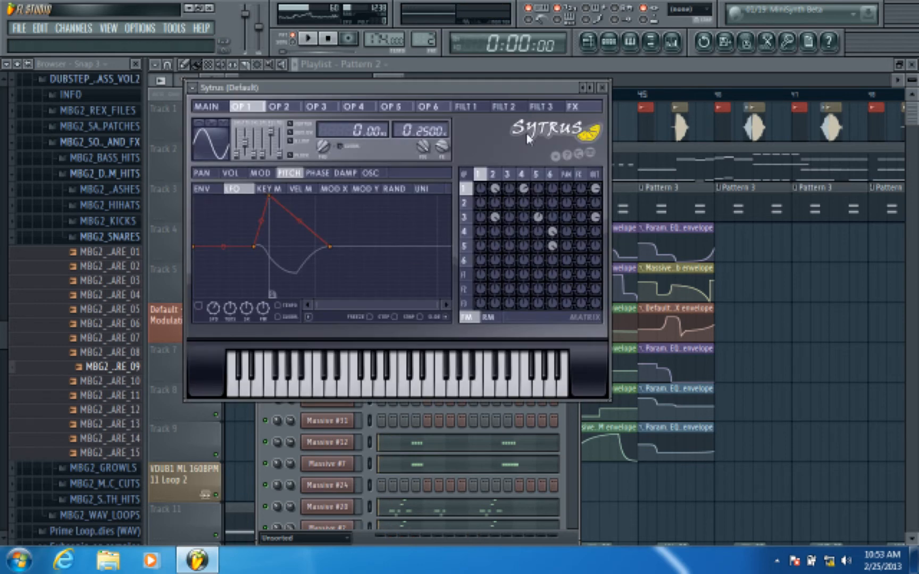
click(604, 86)
click(672, 42)
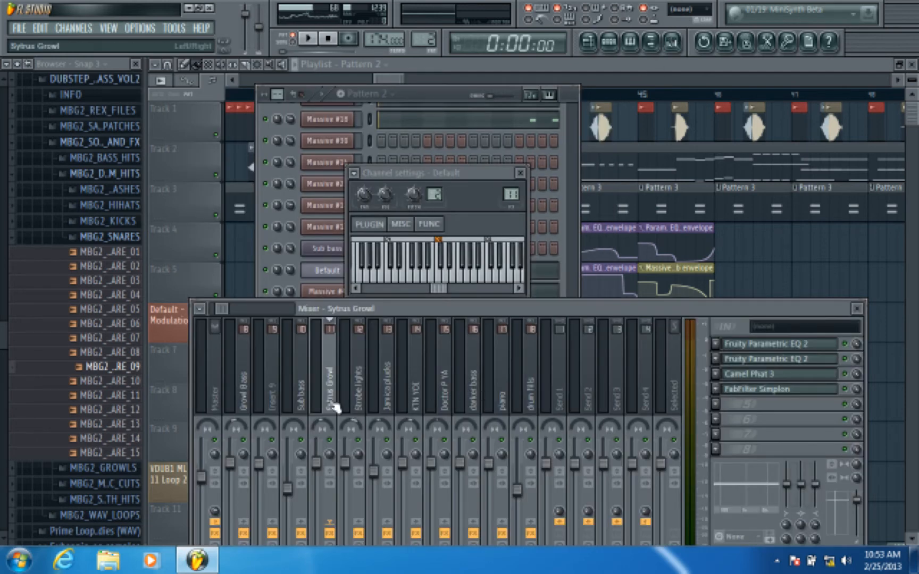
click(326, 291)
click(881, 62)
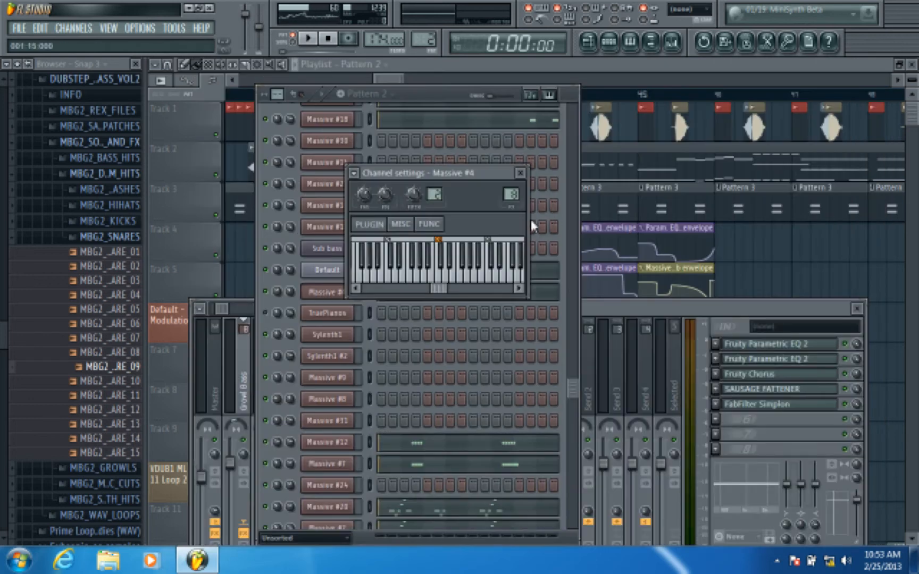
click(526, 178)
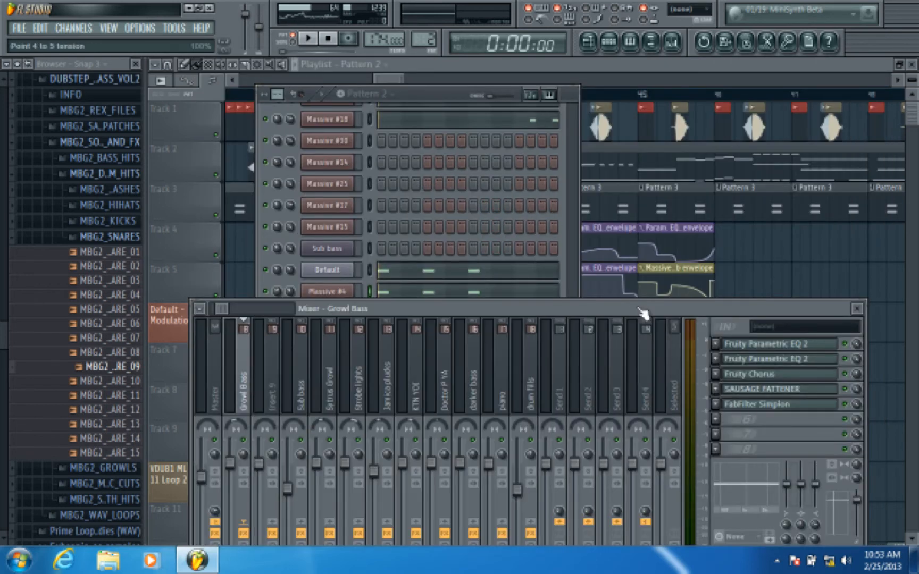
click(642, 312)
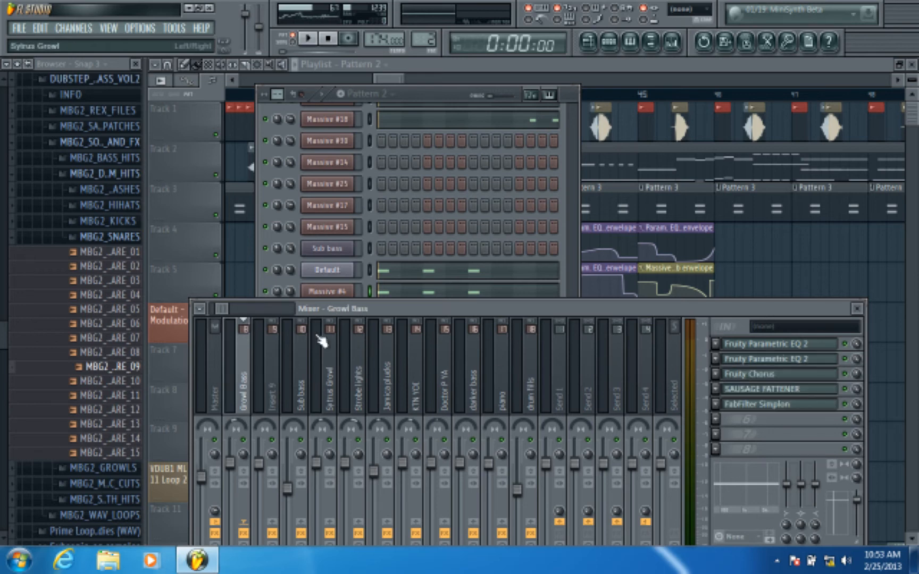
Examine both Fruity Parametric EQ 2 curves on the Growl Bass mixer track and close them
click(800, 351)
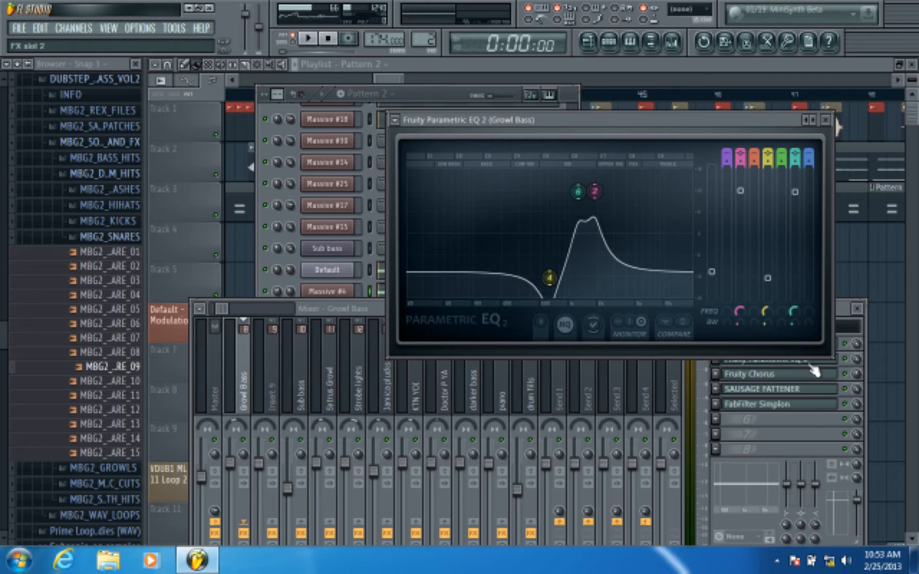
click(811, 366)
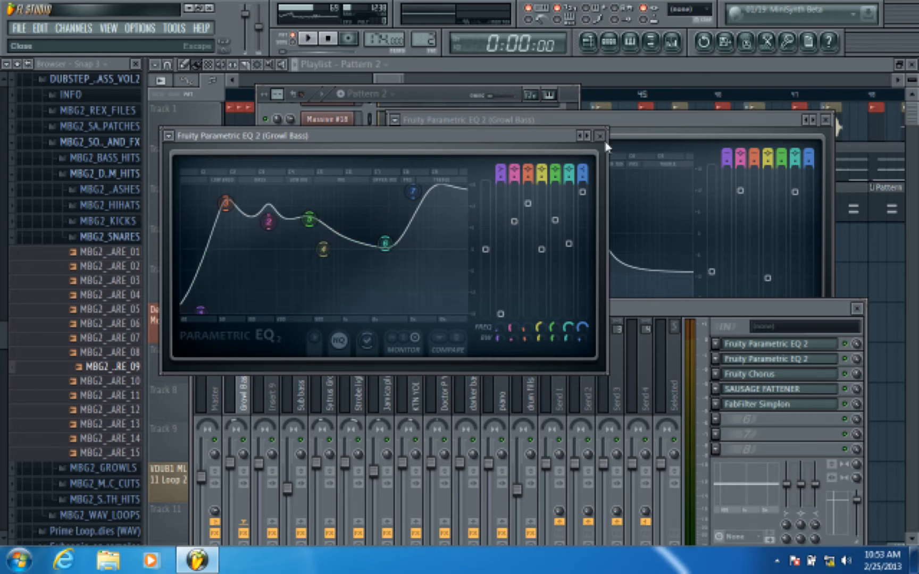
key(Escape)
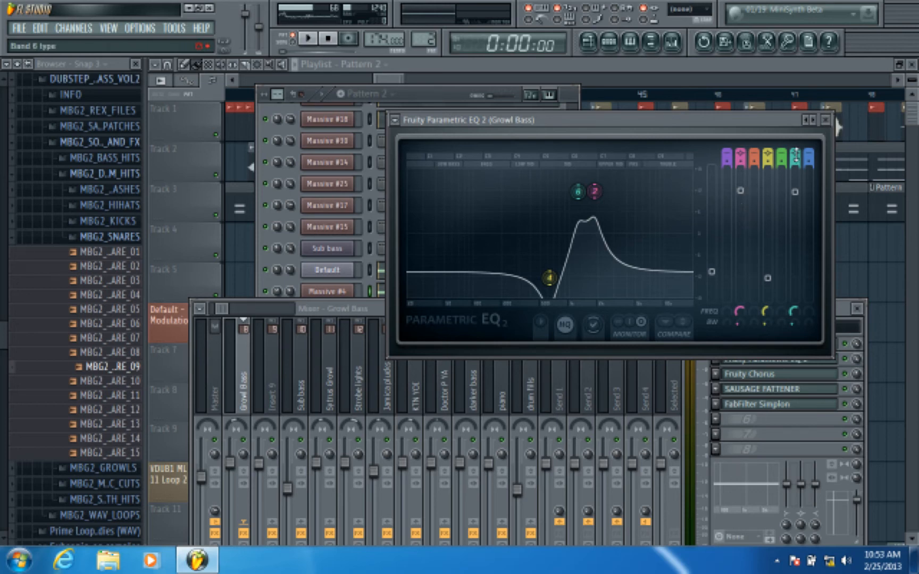
click(826, 120)
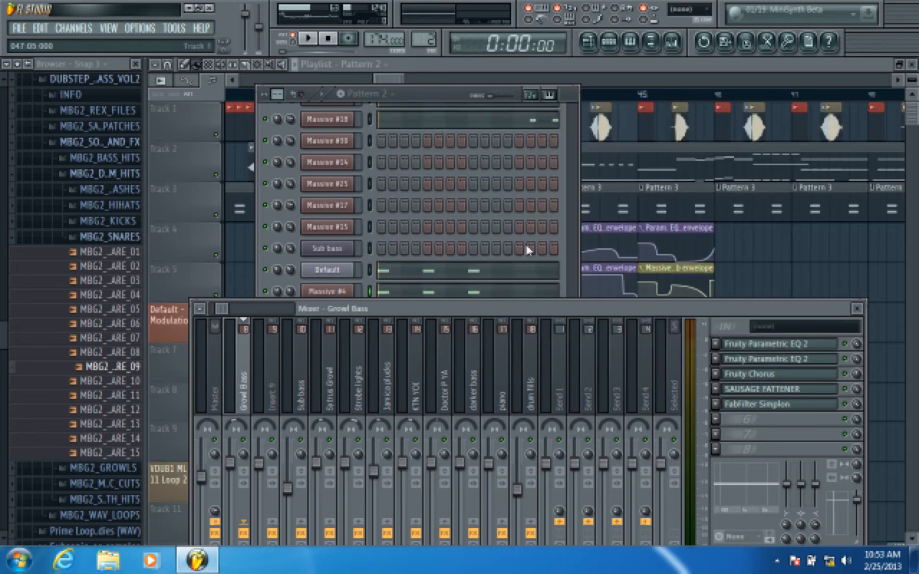
Examine both Fruity Parametric EQ 2 curves on the Sytrus Growl mixer track and close them
click(307, 394)
click(331, 391)
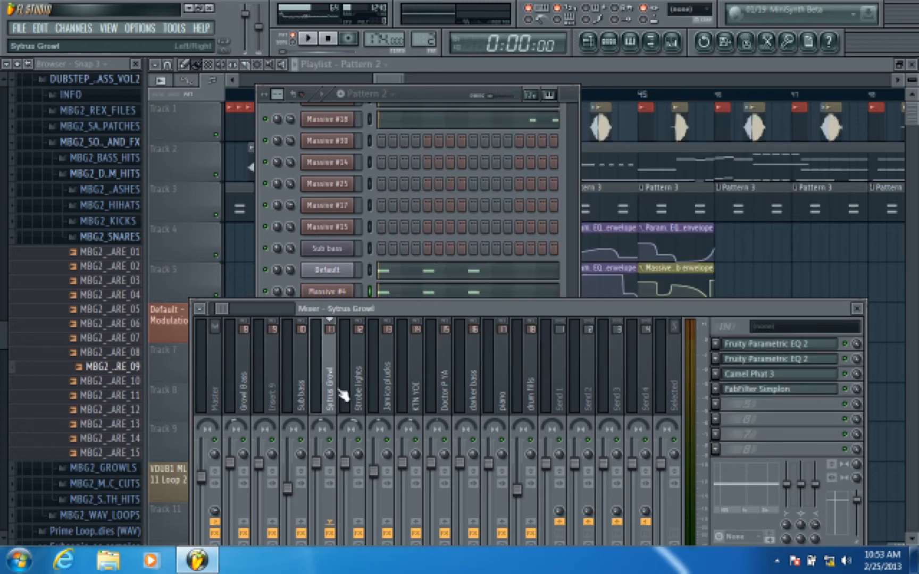
click(766, 344)
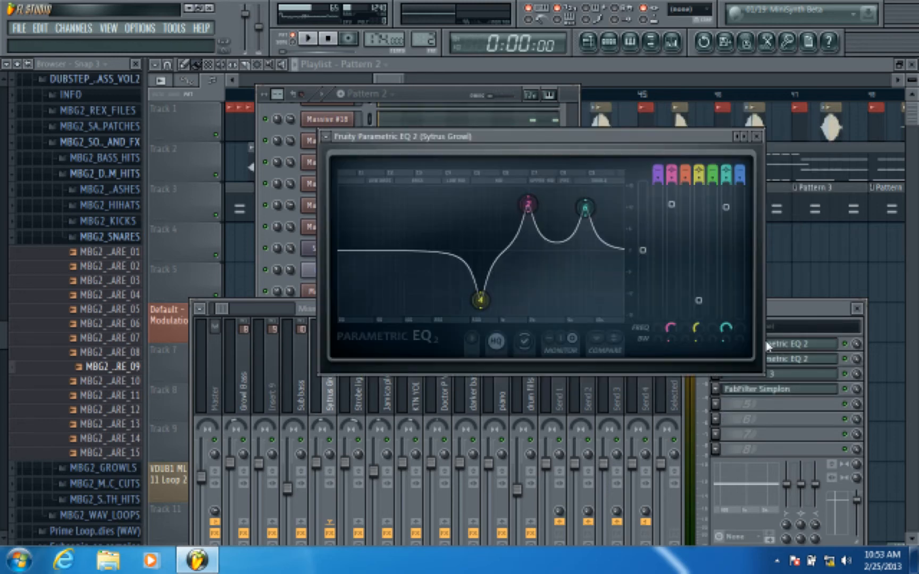
click(798, 364)
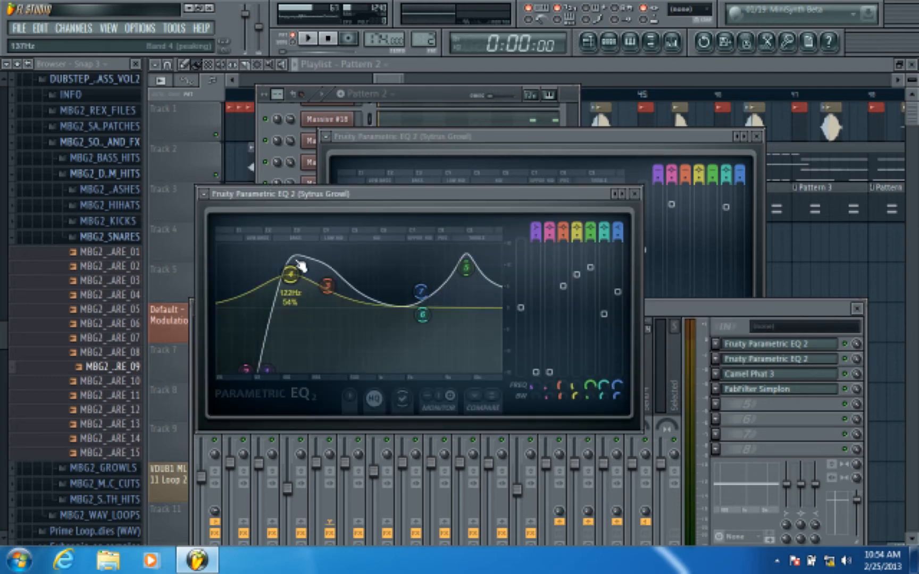
click(636, 194)
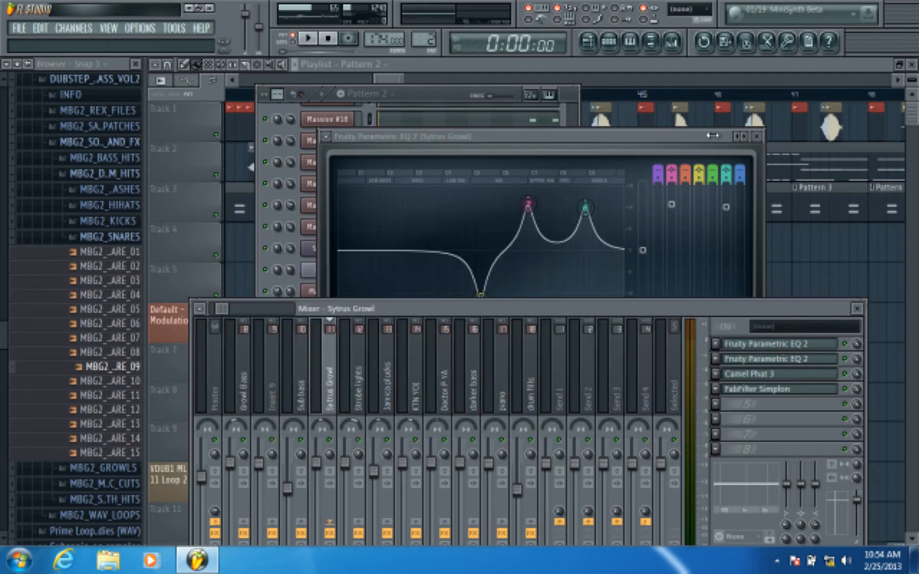
click(756, 136)
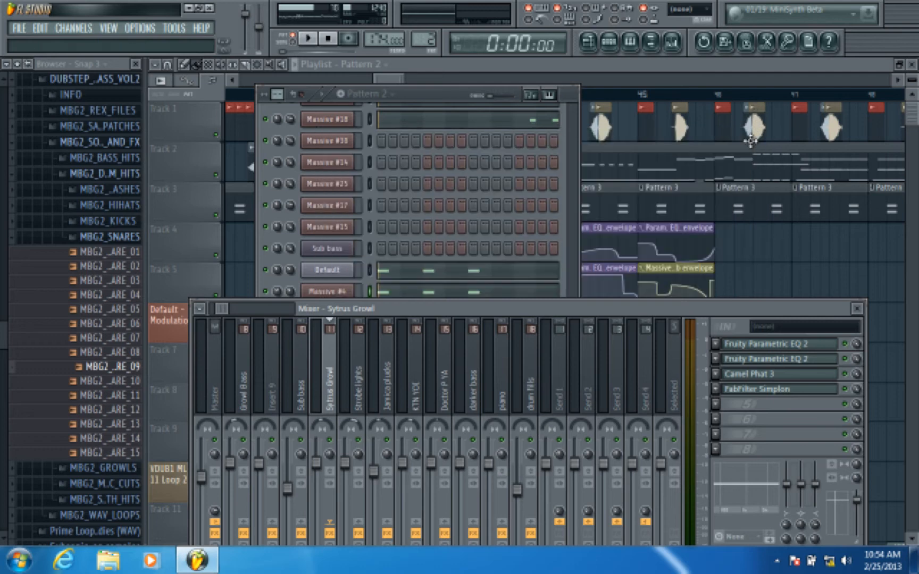
Look through Pattern 2's channel list for the other Massive channels that contain notes
click(428, 93)
scroll(423, 276, up, 10)
scroll(369, 391, up, 2)
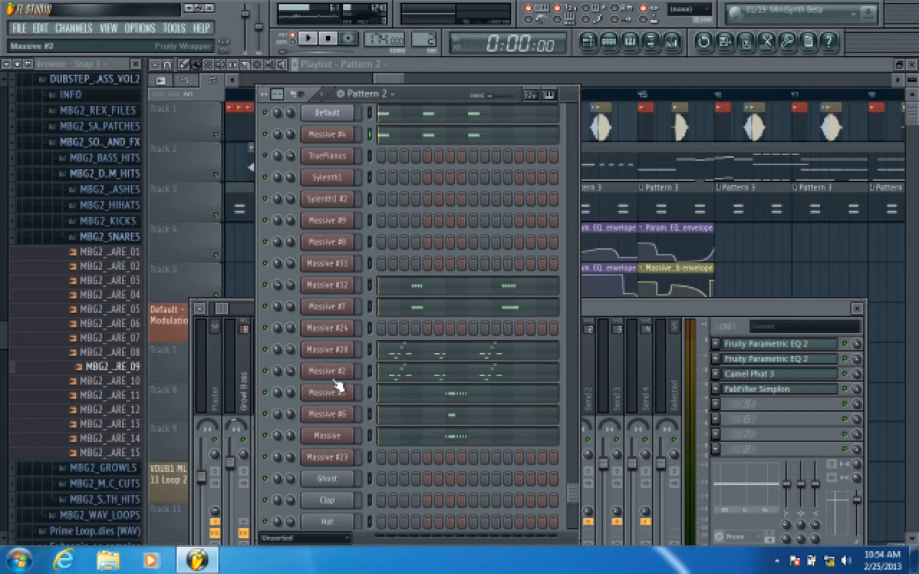
scroll(403, 361, down, 10)
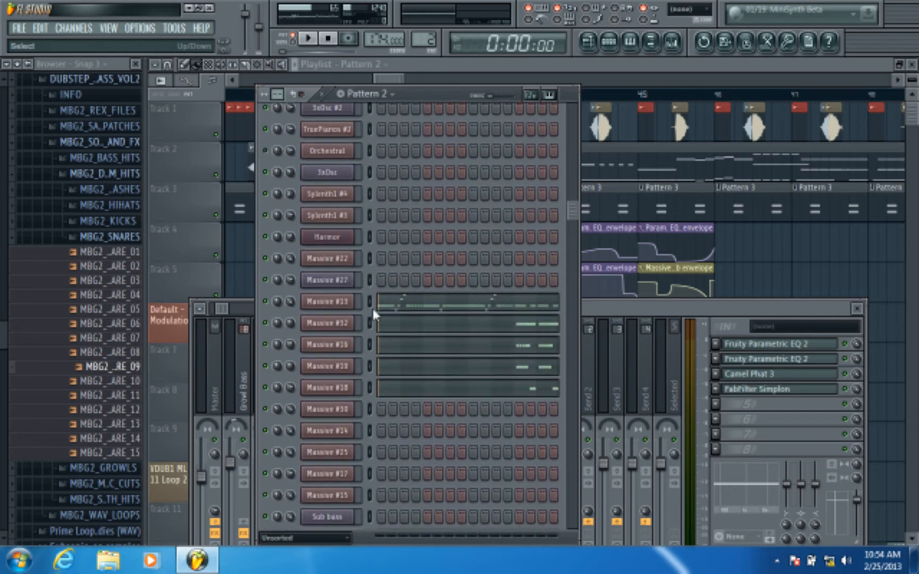
scroll(373, 308, down, 6)
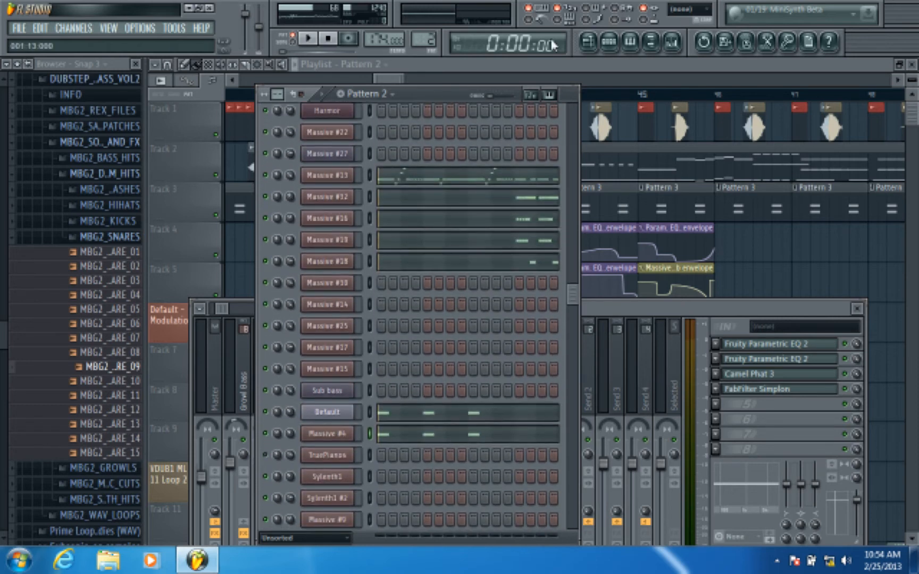
Examine the whole song arrangement in the playlist, from the automation clips around bar 43 down to the lower tracks
click(520, 68)
scroll(478, 98, down, 6)
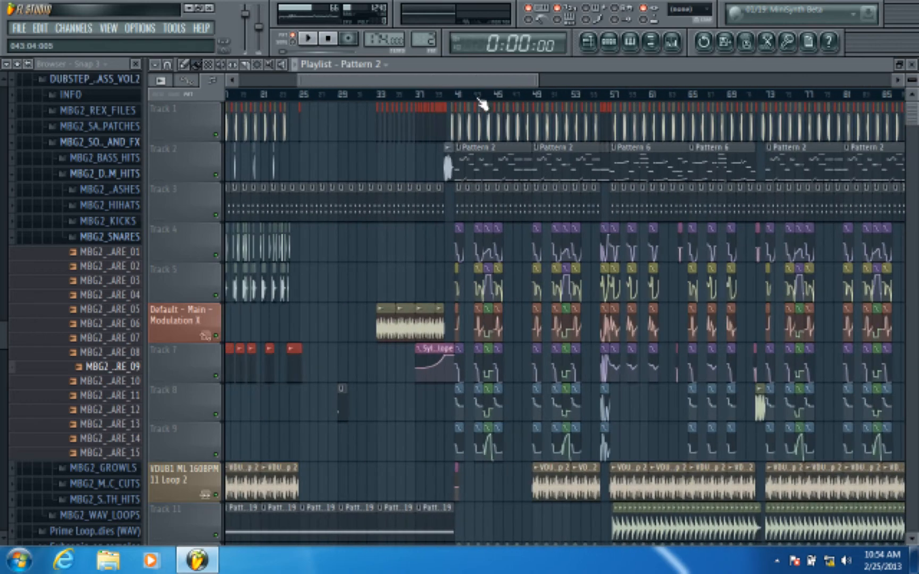
scroll(478, 98, up, 6)
scroll(481, 103, down, 5)
scroll(482, 102, up, 5)
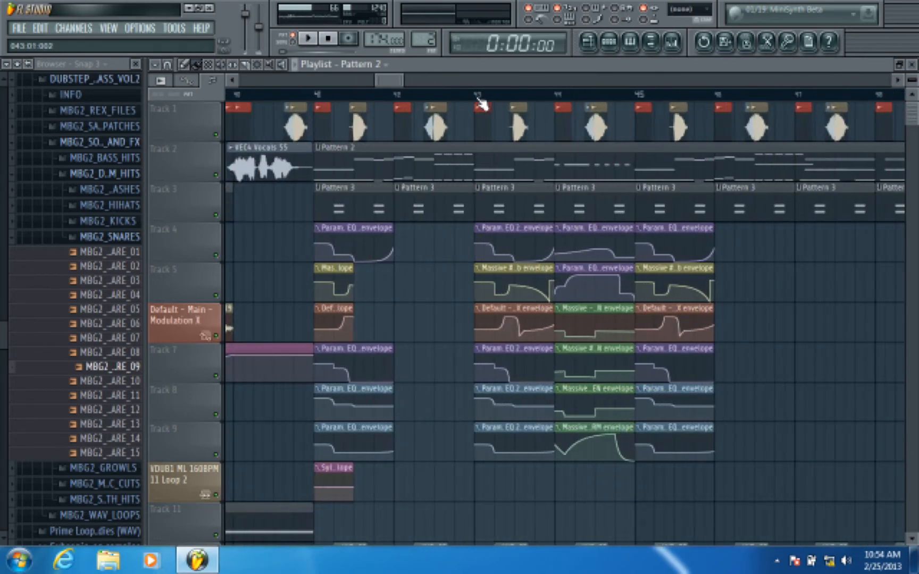
scroll(483, 102, down, 6)
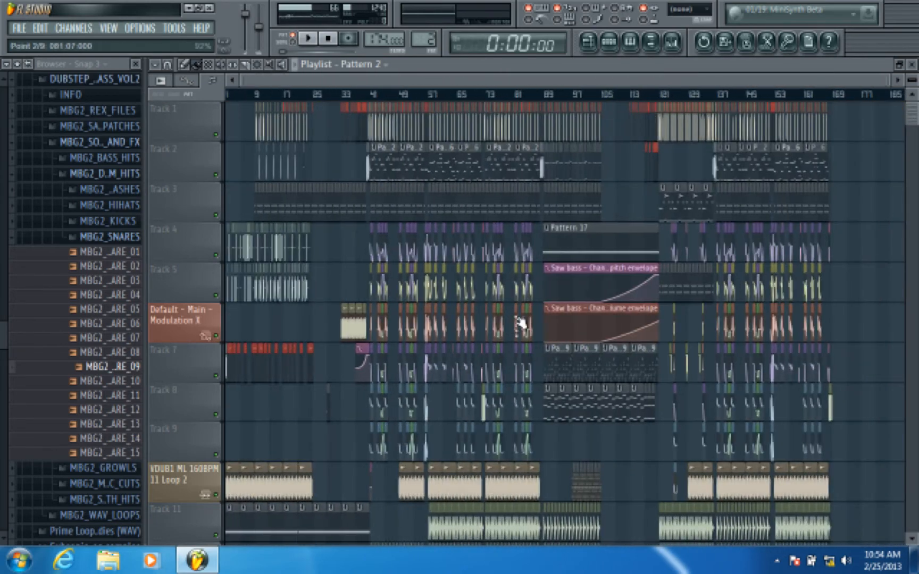
scroll(516, 321, down, 5)
scroll(513, 322, down, 5)
scroll(516, 373, up, 2)
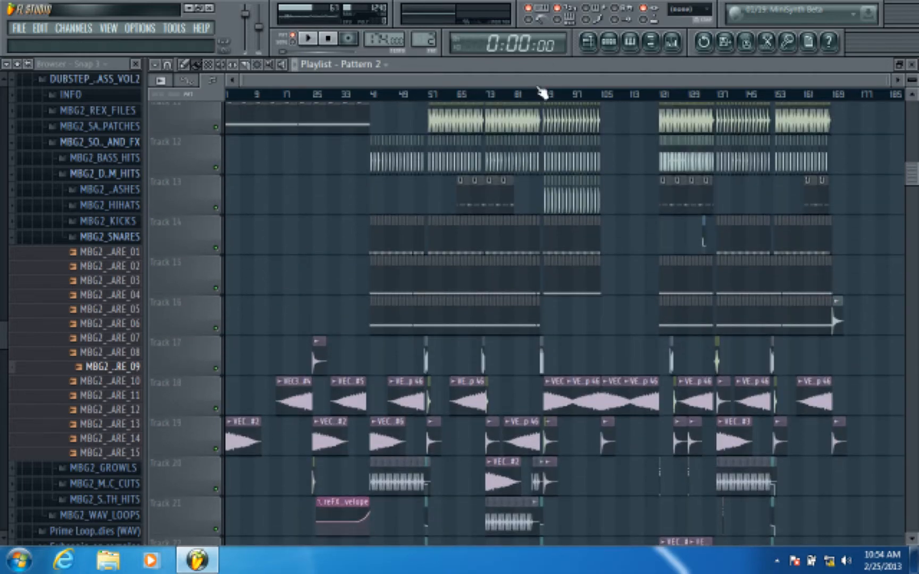
Play the song from just before the Pattern 17 clip and examine the Saw bass, Pattern 9 and Pattern 8 section
scroll(599, 122, up, 11)
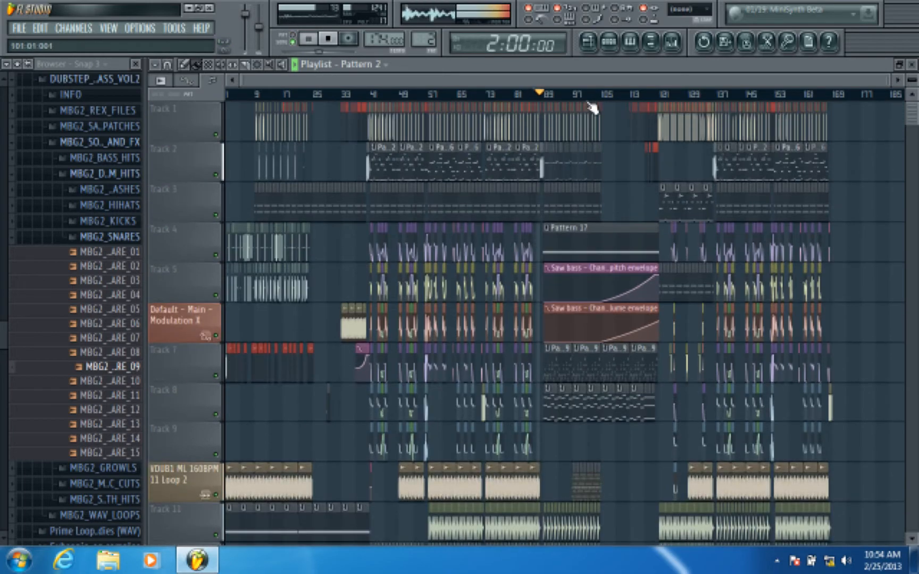
scroll(588, 108, up, 6)
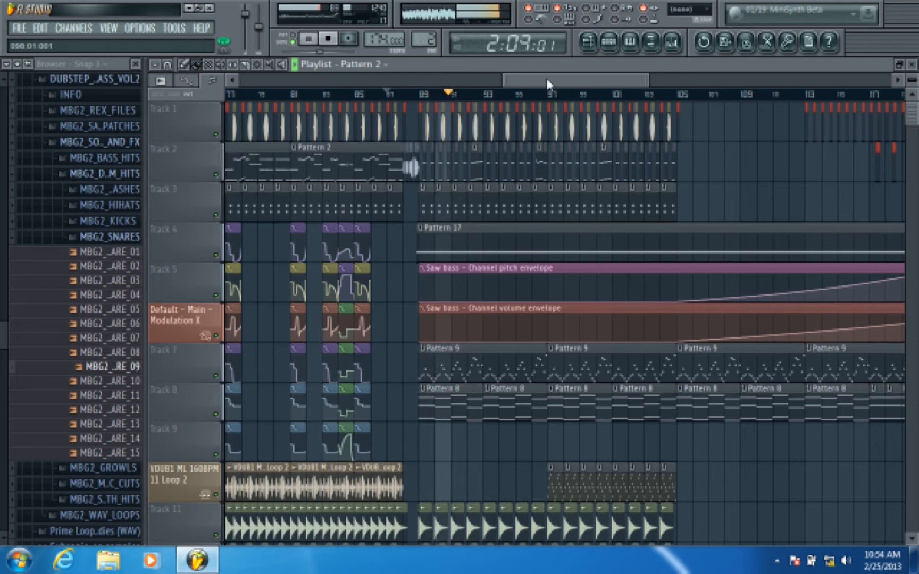
drag(548, 84, 577, 84)
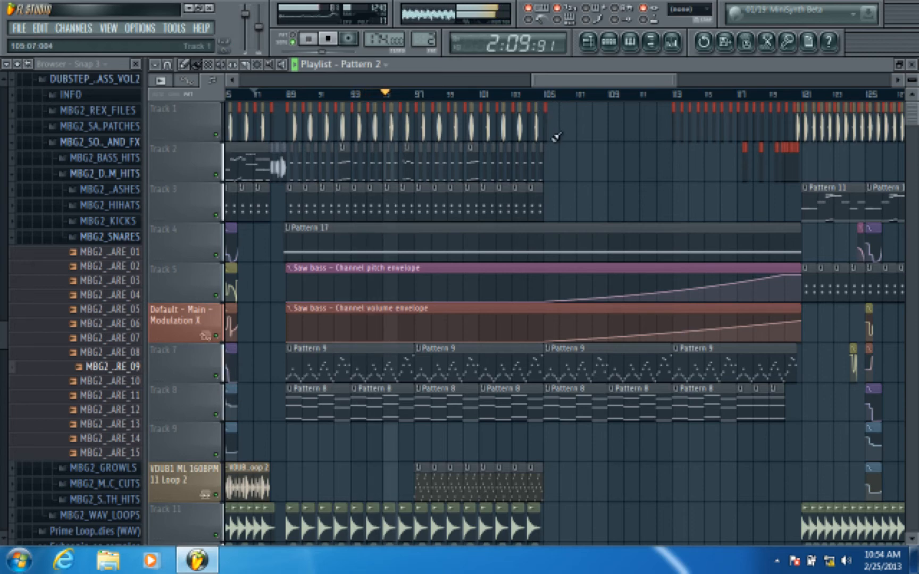
scroll(519, 147, down, 3)
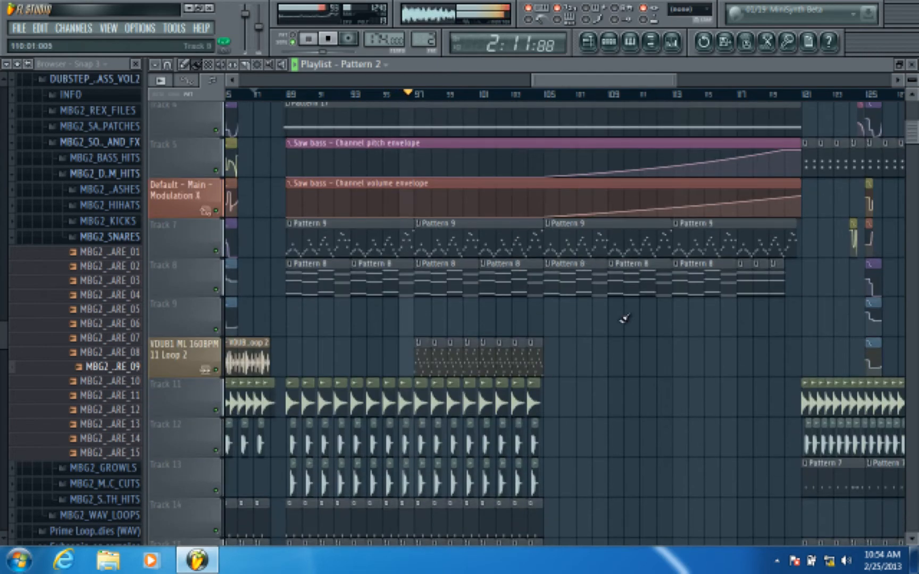
Play the song from the end of the Saw bass build-up and examine the Pattern 11 section starting at bar 121
scroll(663, 345, up, 3)
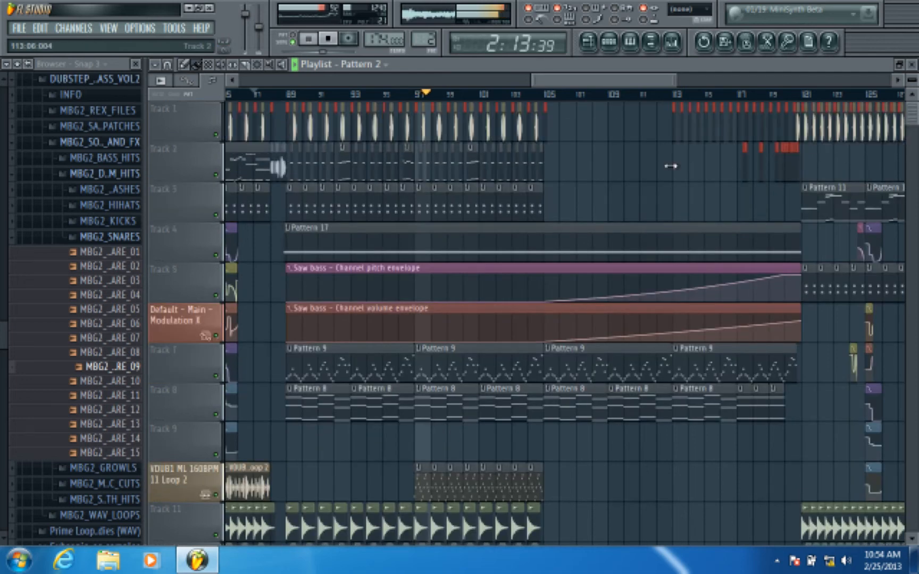
click(706, 109)
click(692, 97)
click(690, 95)
drag(648, 80, 702, 83)
click(595, 97)
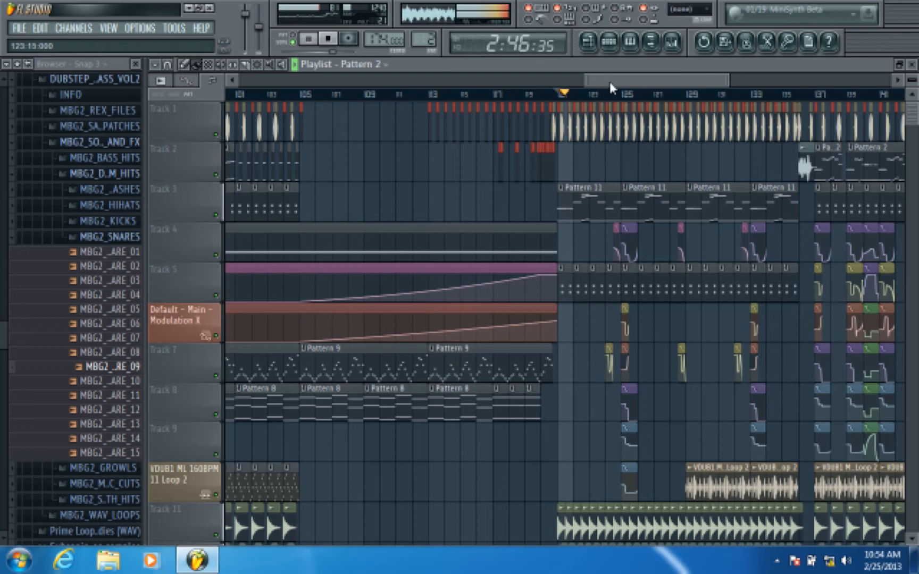
drag(609, 82, 624, 83)
scroll(574, 100, down, 2)
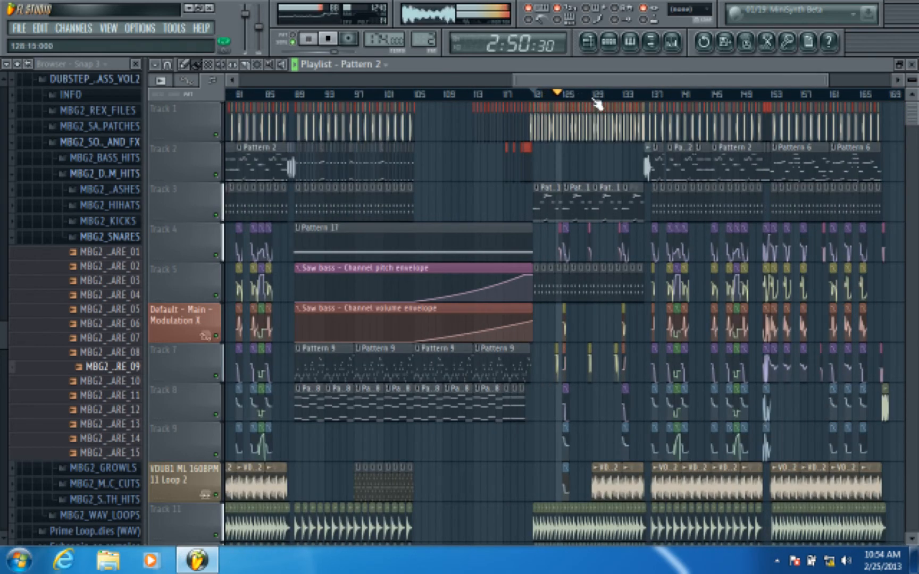
scroll(597, 102, up, 2)
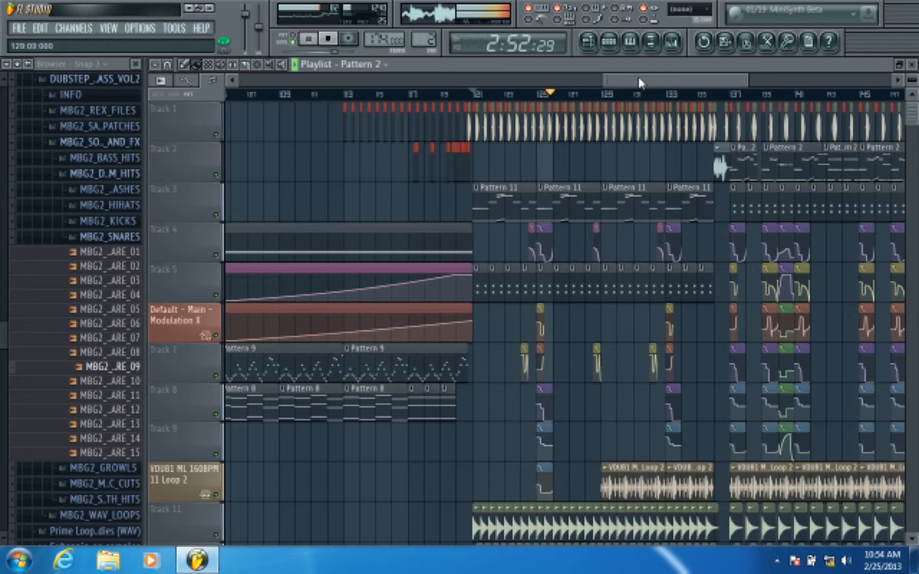
drag(640, 82, 660, 83)
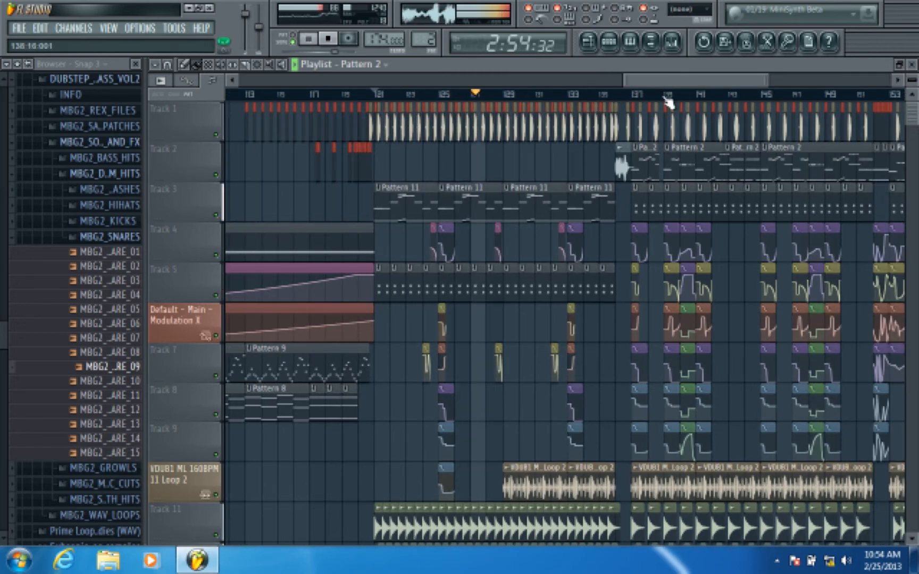
Play the lead-in to the second drop around bar 135 and the song's last bars around bar 165, then stop playback
click(606, 96)
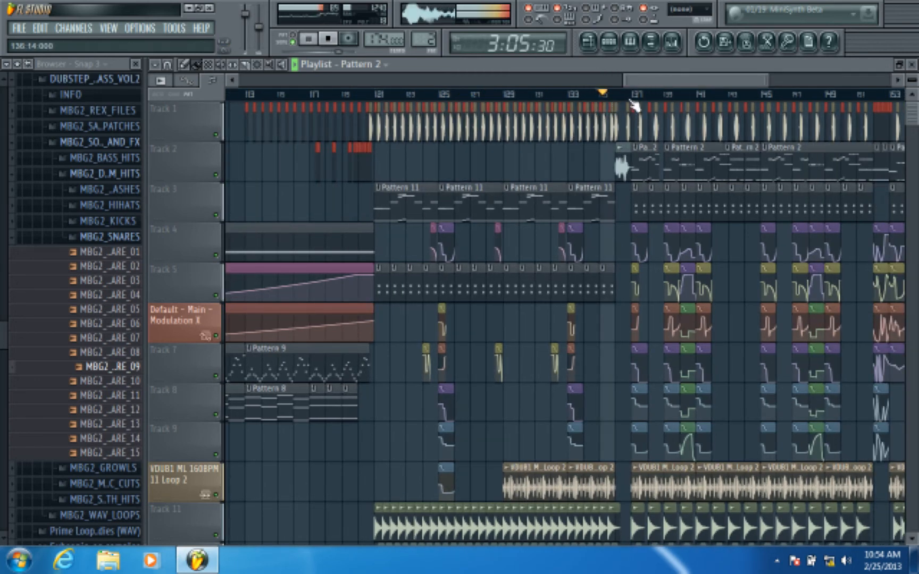
scroll(634, 106, up, 3)
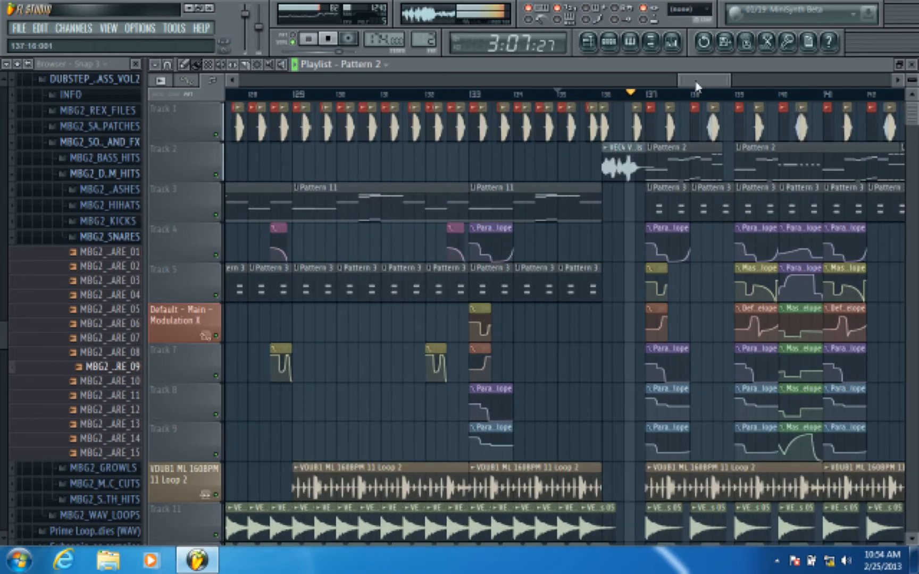
scroll(703, 80, down, 3)
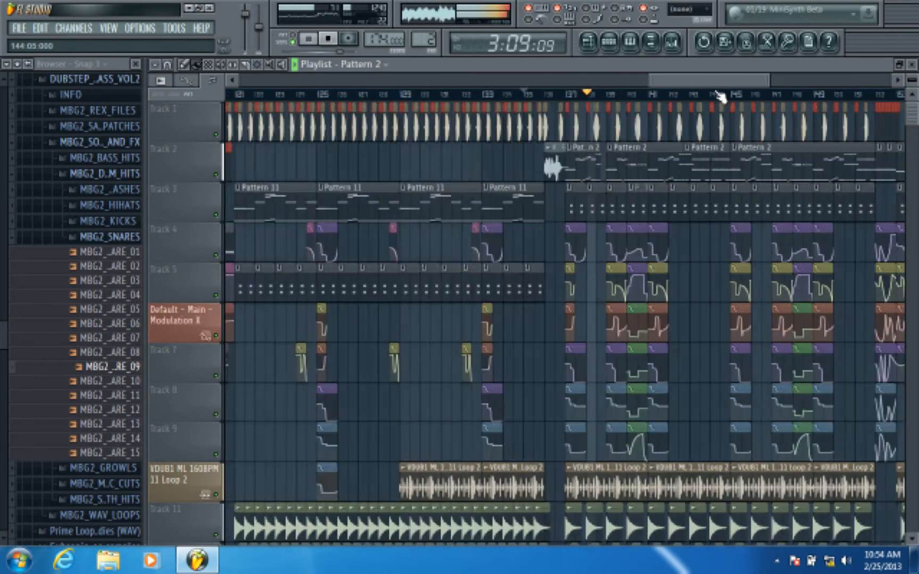
scroll(720, 96, down, 5)
click(824, 95)
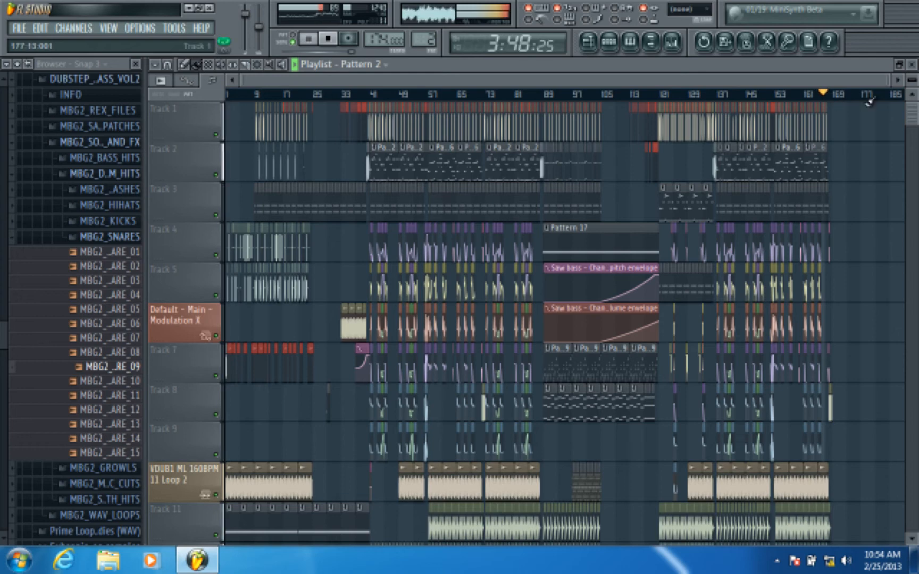
scroll(868, 100, up, 4)
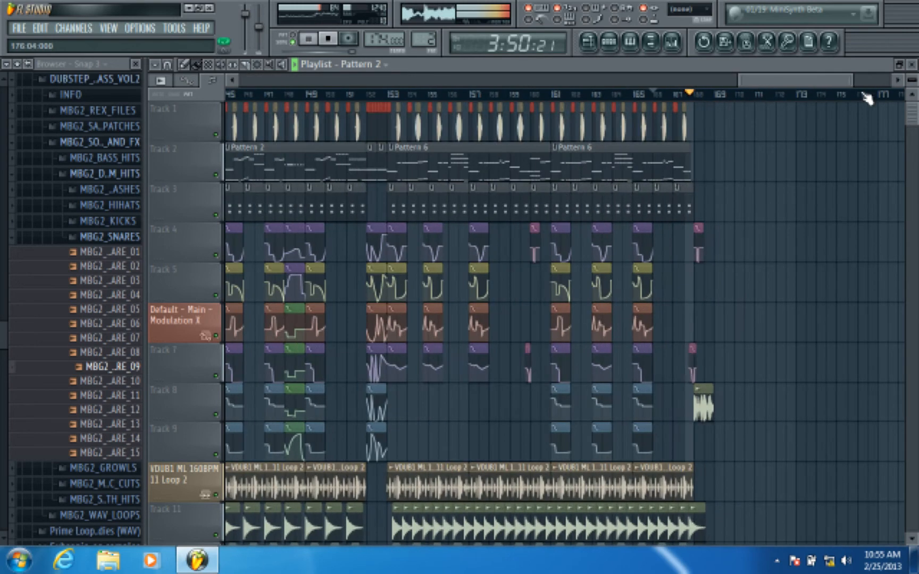
click(328, 39)
Examine the full arrangement from the first track down to the Massive #6 volume envelope on Track 33 and back
scroll(498, 94, down, 5)
scroll(532, 380, down, 1)
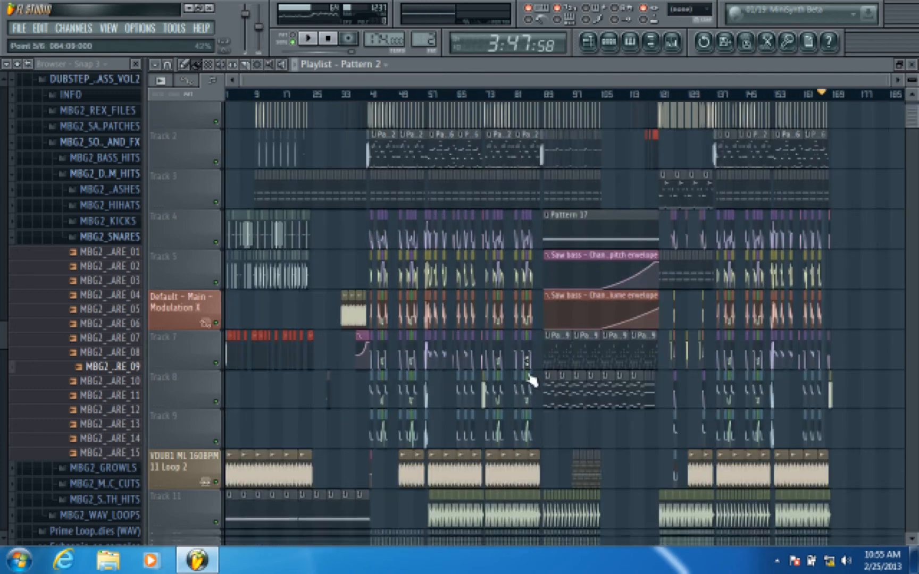
scroll(530, 380, down, 10)
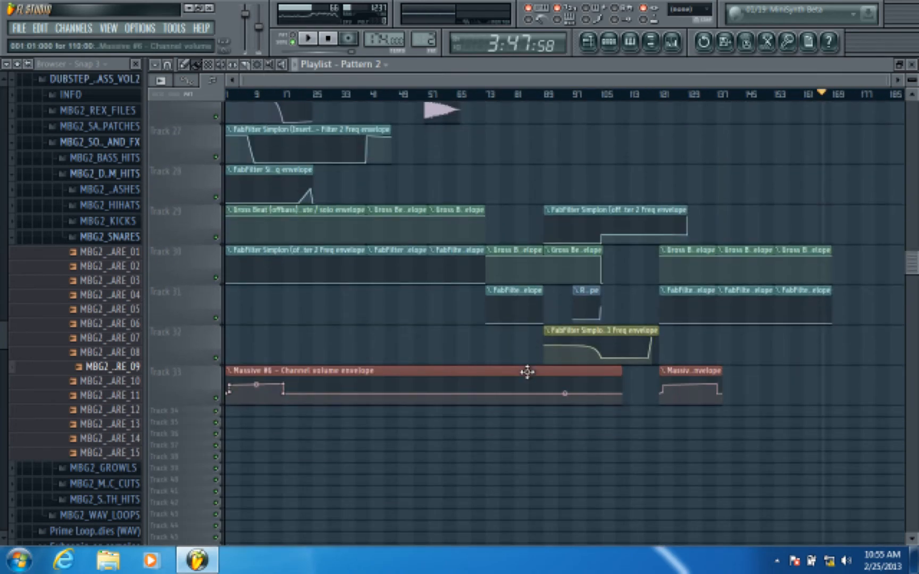
scroll(527, 372, up, 10)
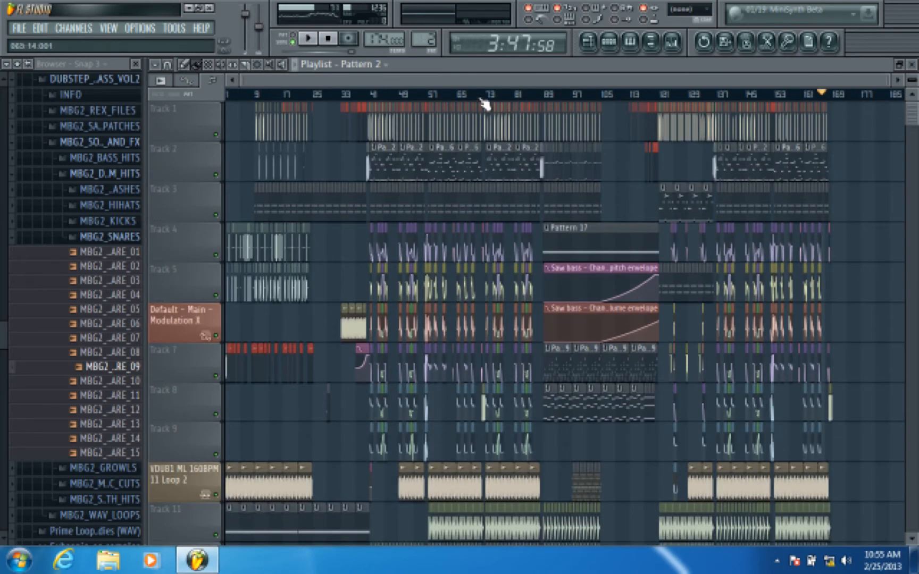
scroll(576, 103, up, 1)
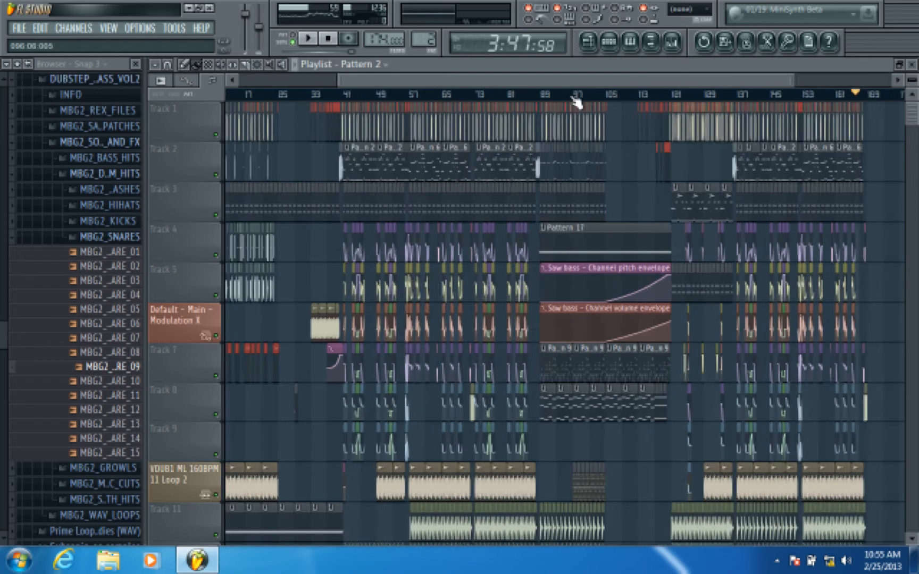
Play the intro from about bar 4, examine its Vocal 2 clips and drum hits, then stop playback
scroll(576, 101, up, 3)
drag(573, 78, 332, 99)
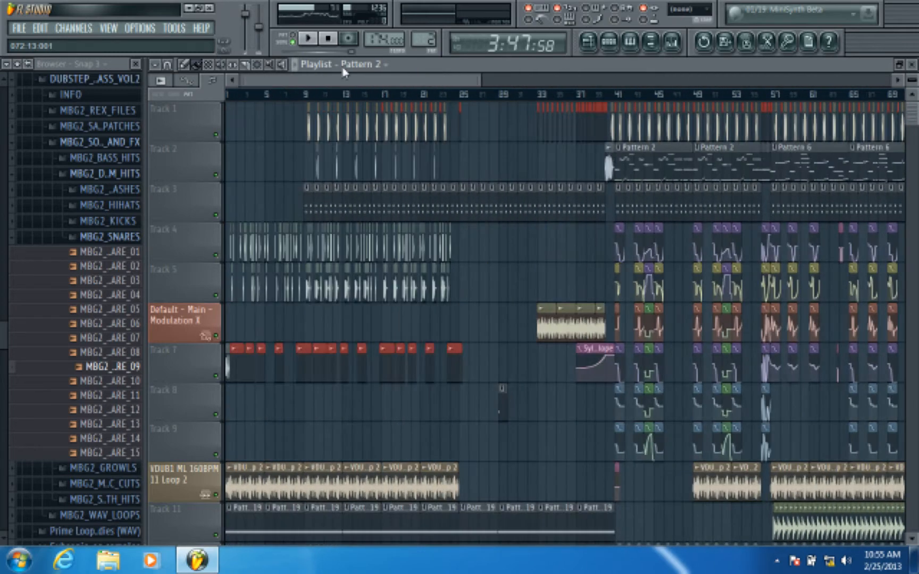
click(261, 94)
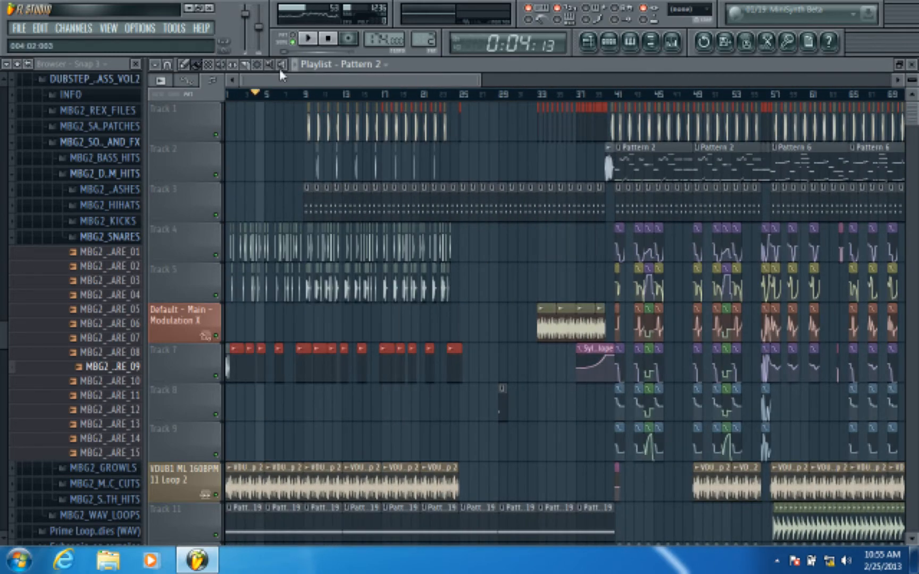
click(308, 38)
scroll(280, 95, up, 5)
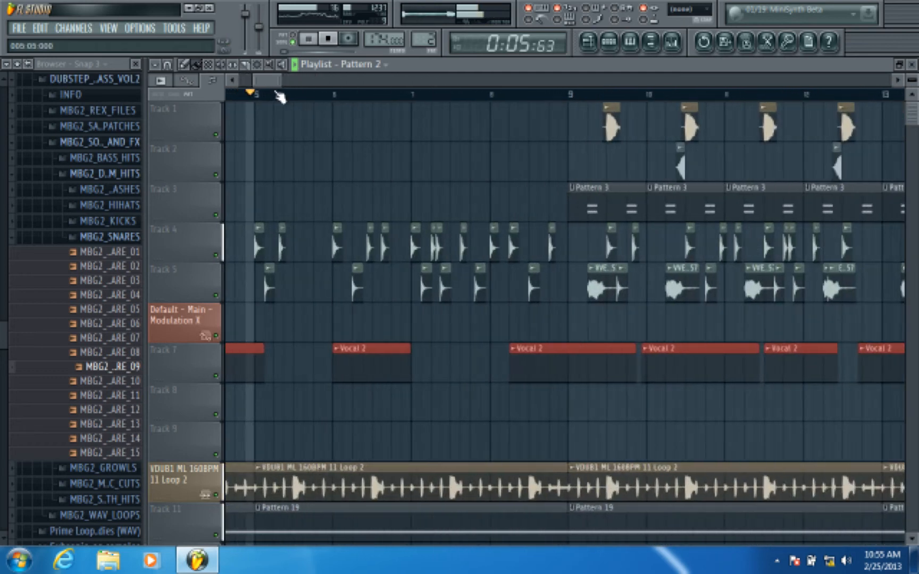
click(334, 43)
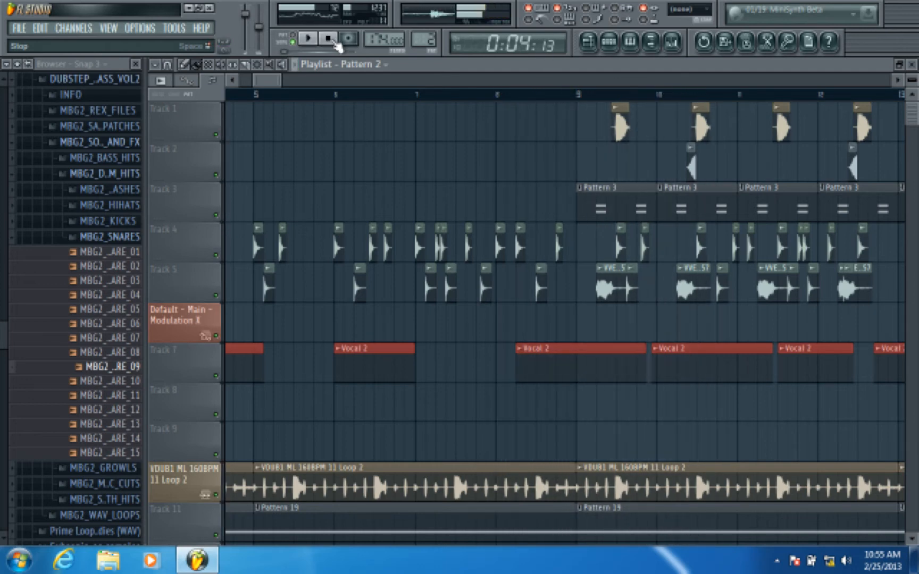
scroll(336, 96, down, 5)
scroll(338, 101, down, 3)
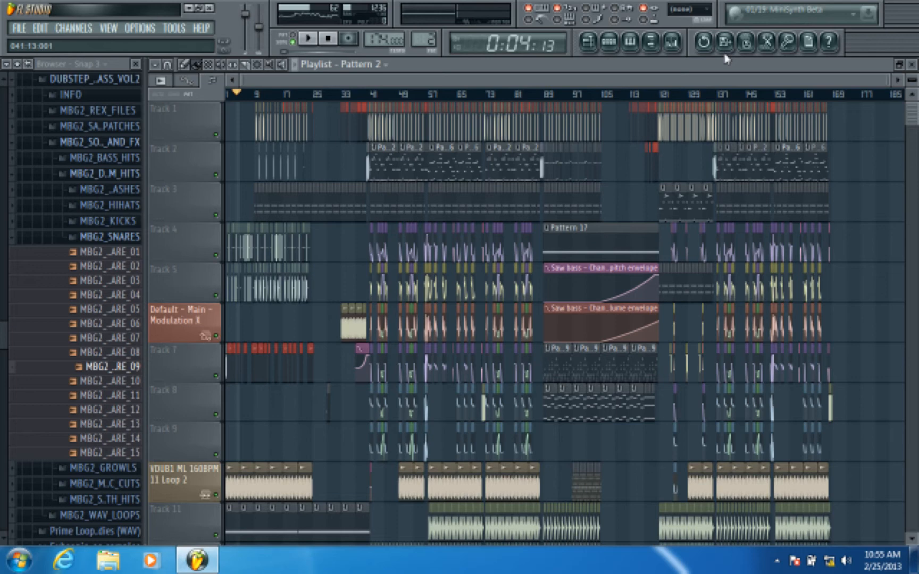
Save the first Fruity Parametric EQ 2 on the Sytrus Growl mixer track as the preset "Growl Master EQ"
click(673, 41)
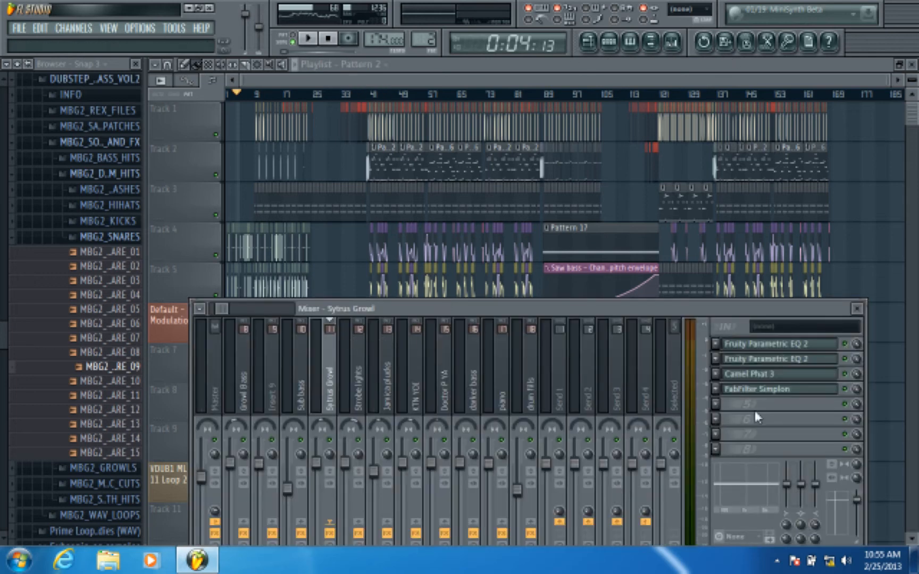
click(758, 346)
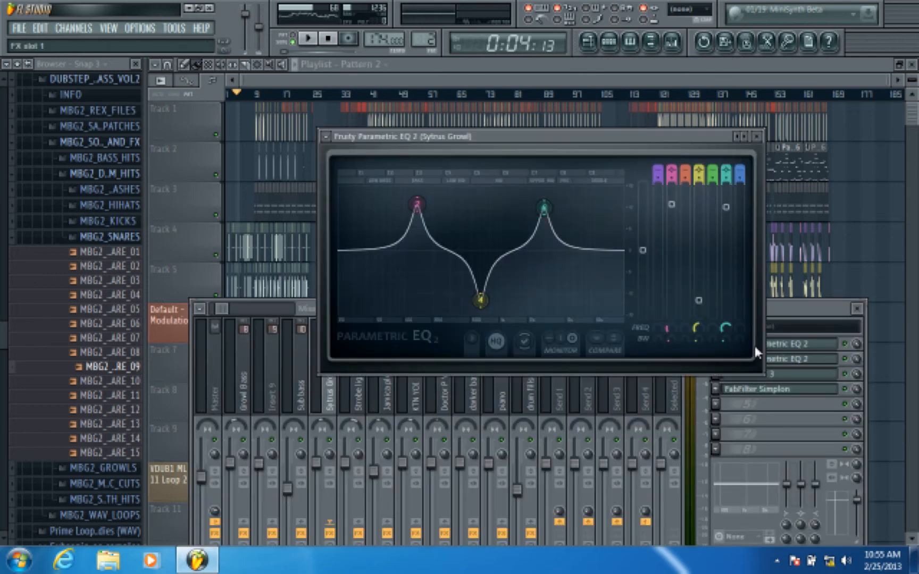
click(327, 137)
mouse_move(403, 176)
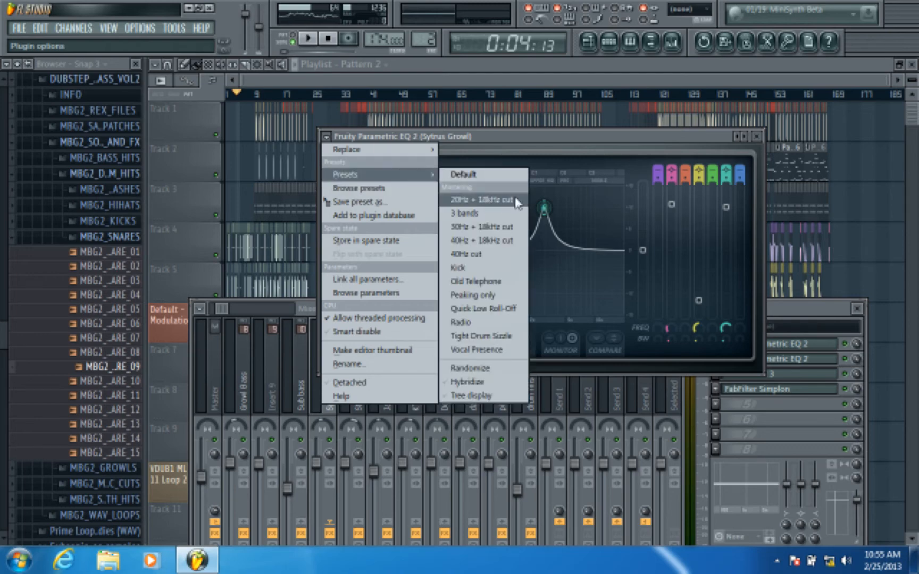
click(367, 201)
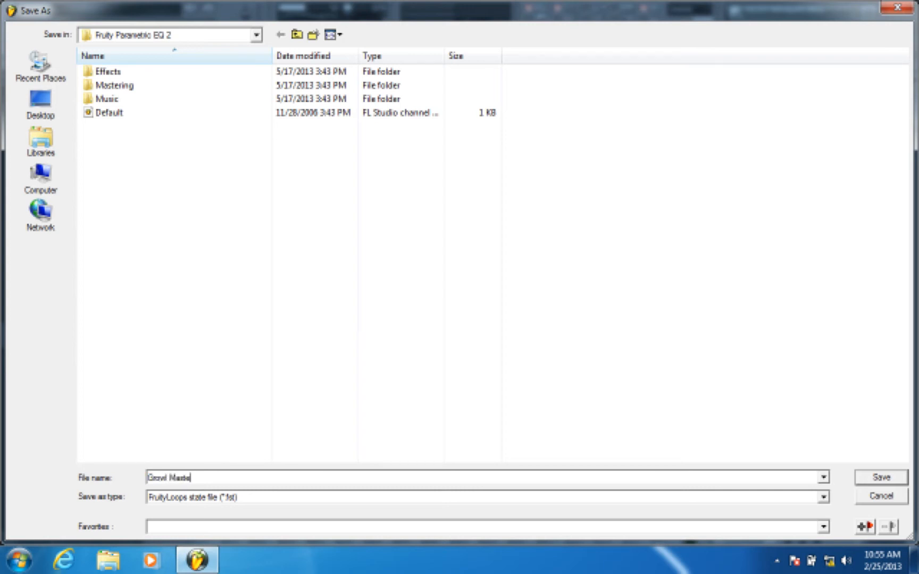
text(Growl Master EQ)
key(Return)
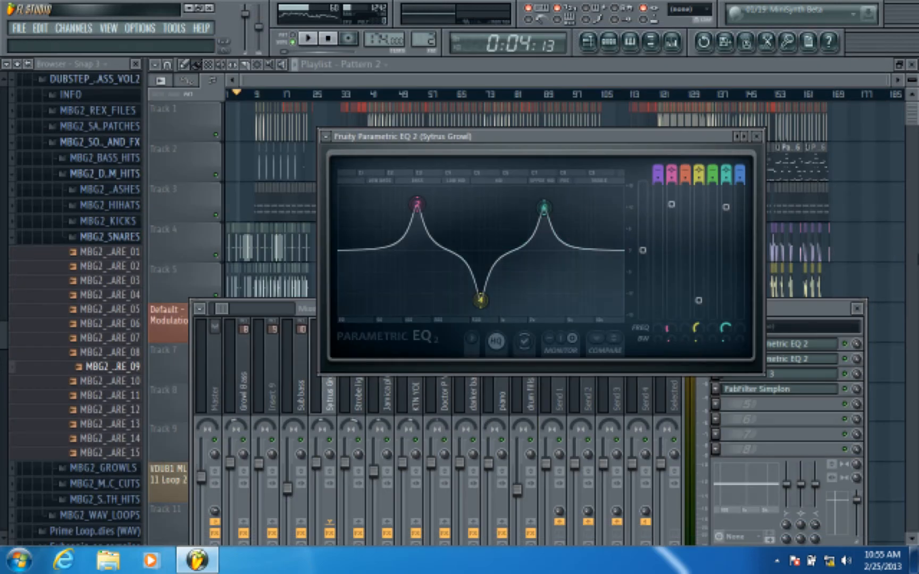
click(557, 82)
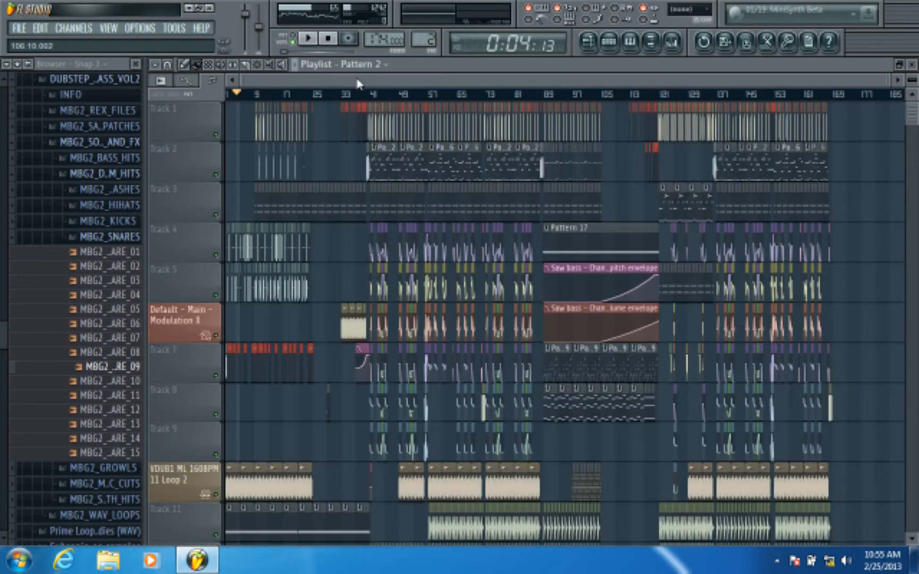
Examine the EQ, Wub, Modulation X and pitch automation clips stacked at bar 41, where the first drop begins
scroll(367, 92, up, 5)
scroll(370, 96, up, 3)
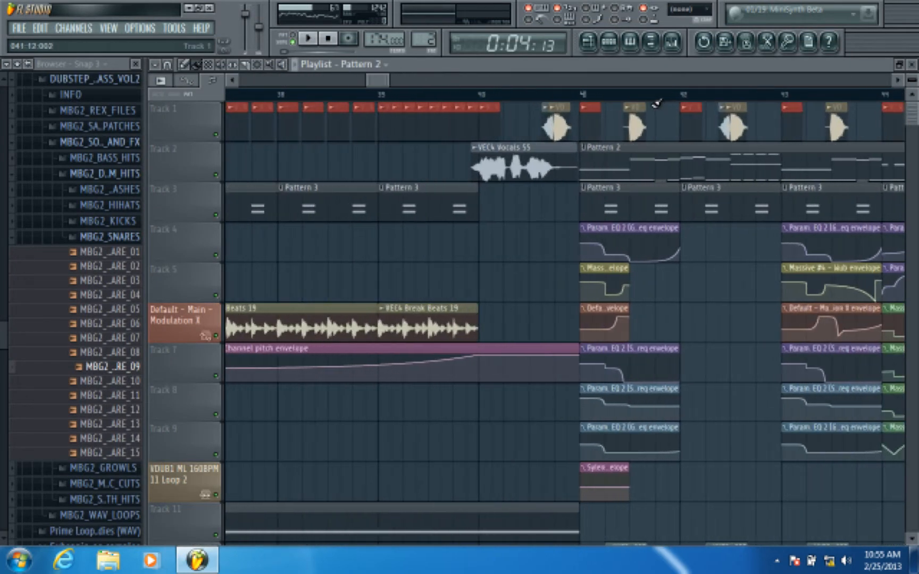
scroll(659, 108, up, 3)
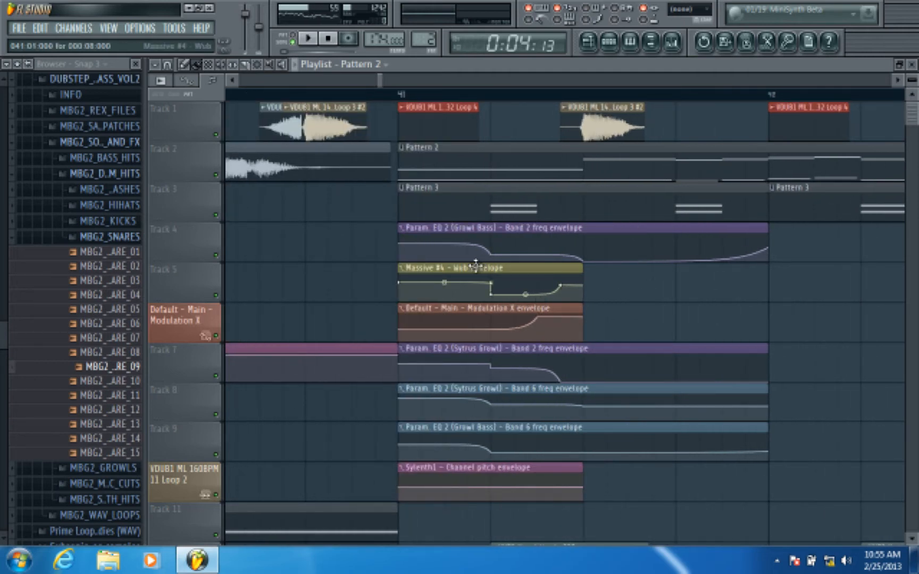
scroll(496, 163, down, 1)
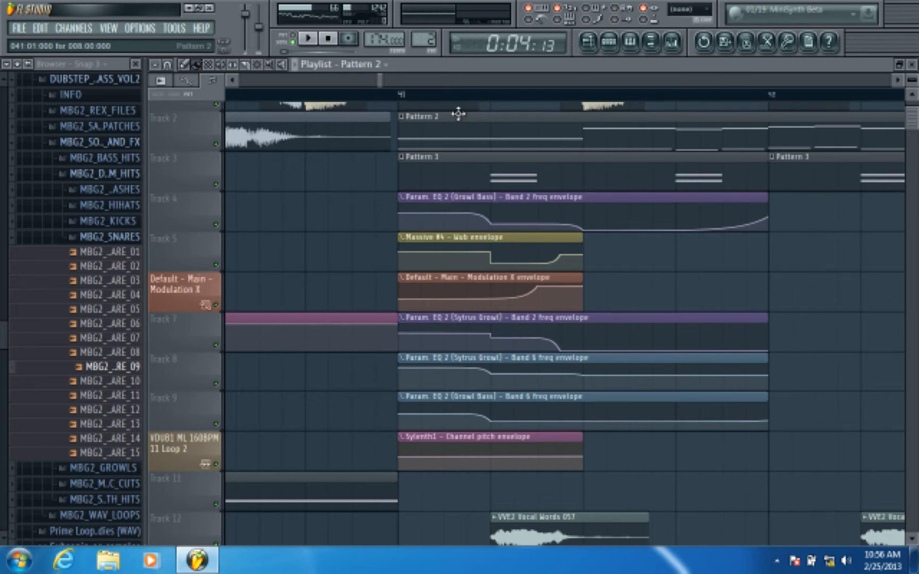
Open the Default channel's Sytrus from Pattern 2 and examine Operator 1's settings and the main page's modulation pad
click(609, 43)
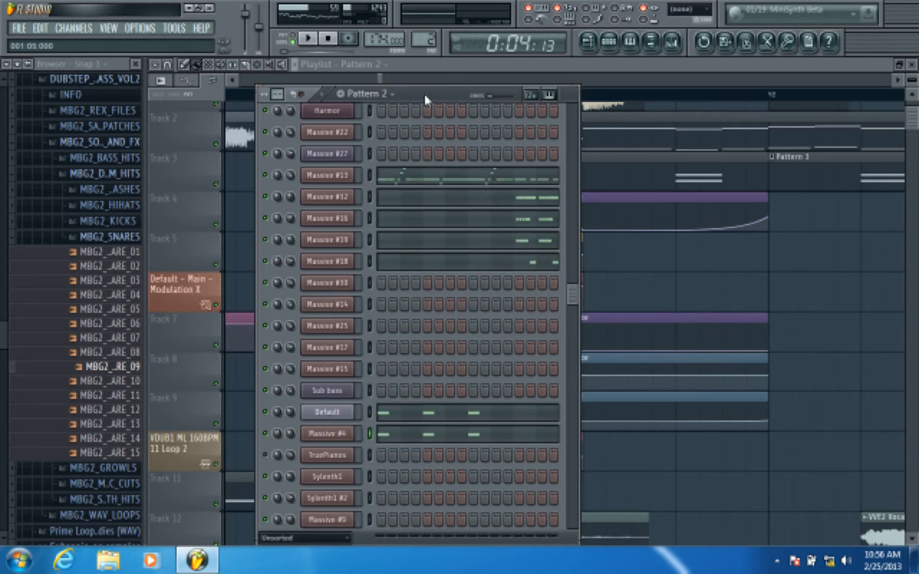
drag(424, 94, 490, 56)
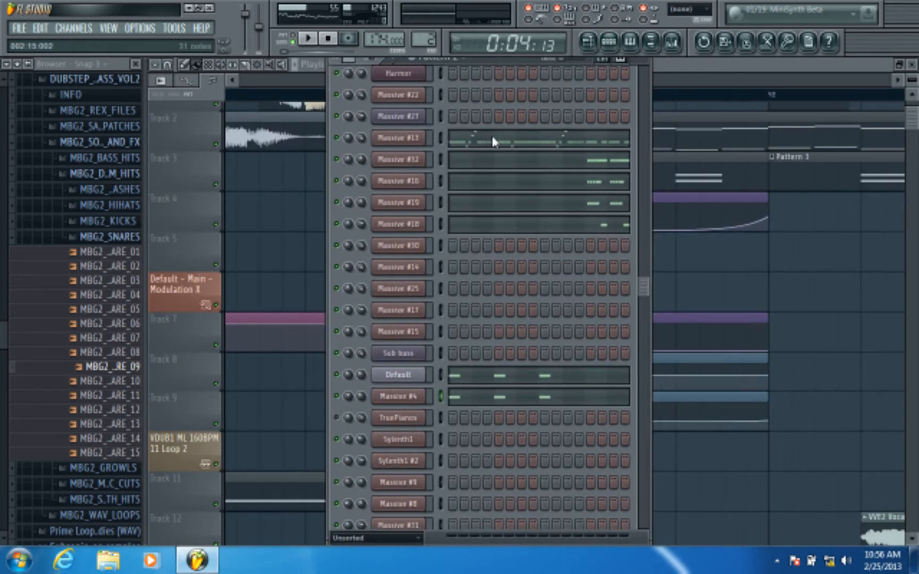
click(410, 376)
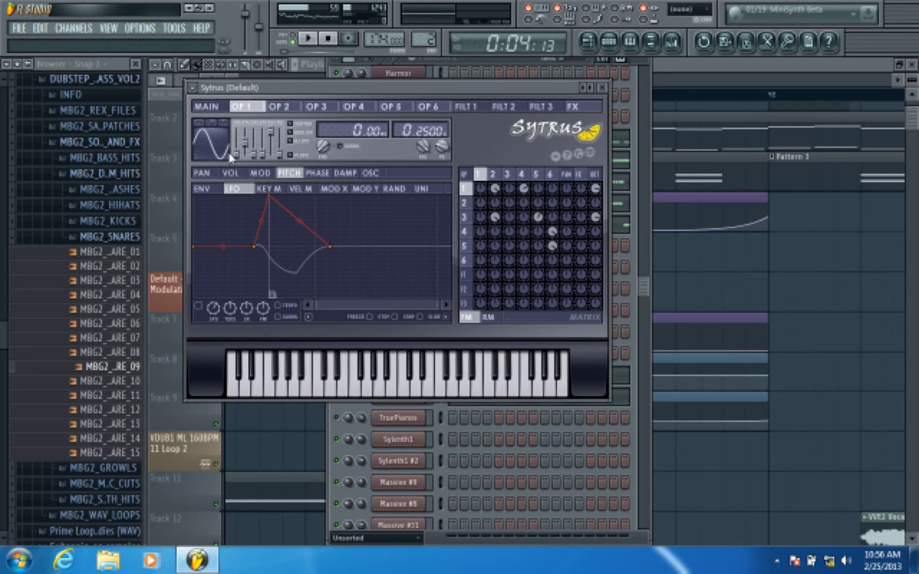
click(213, 176)
click(261, 174)
click(208, 107)
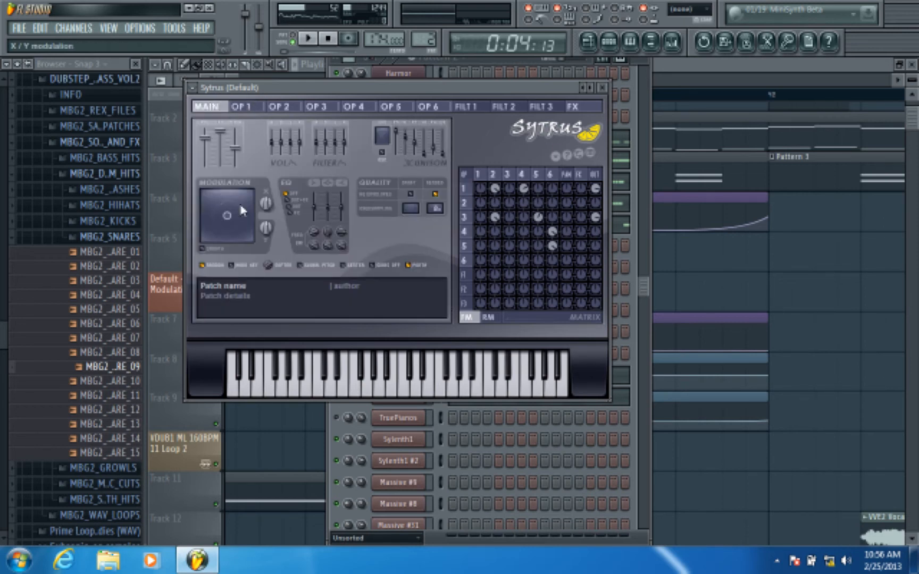
Browse the Sytrus preset list and close it without loading a preset
click(187, 89)
mouse_move(287, 125)
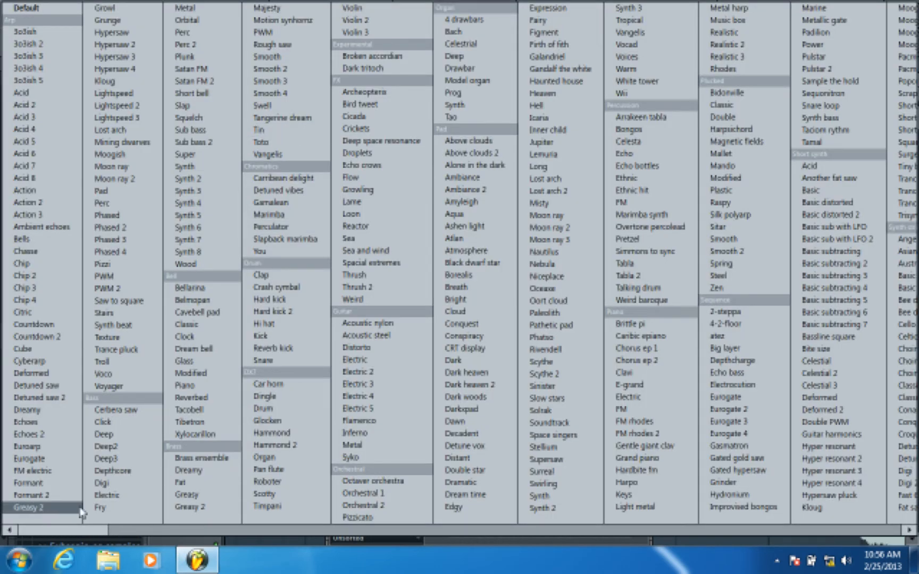
drag(79, 531, 61, 479)
click(155, 543)
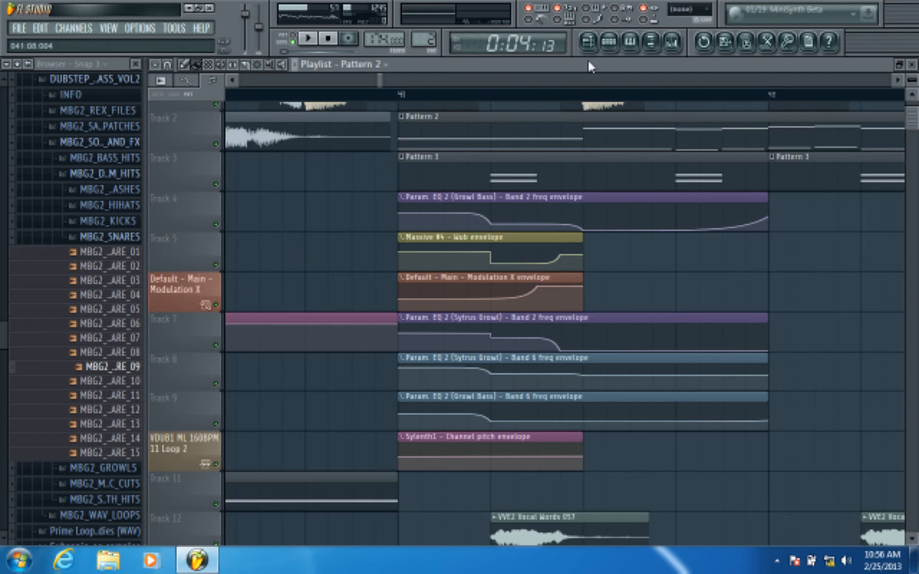
Save the Default channel's Sytrus patch as the preset "Growl" in the Bass folder and close the plugin
click(609, 42)
click(397, 381)
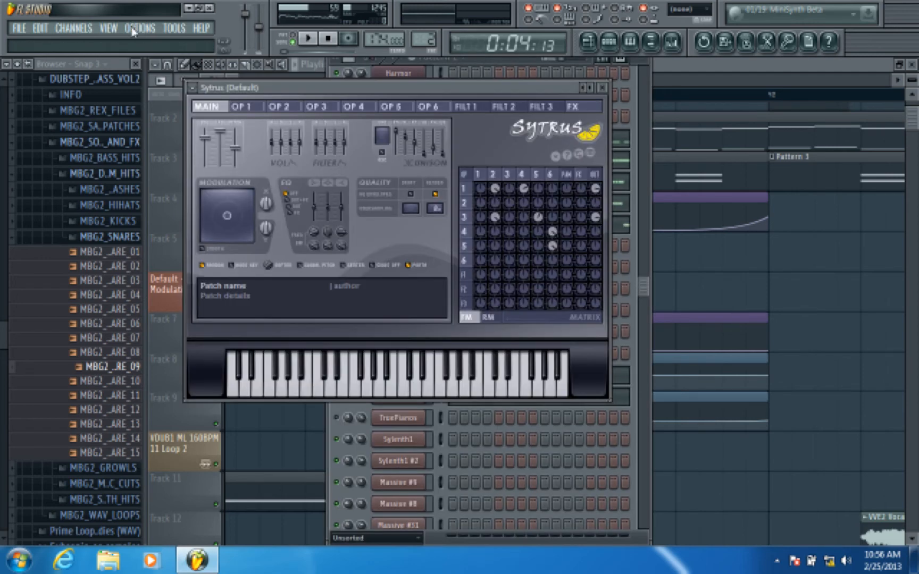
click(192, 88)
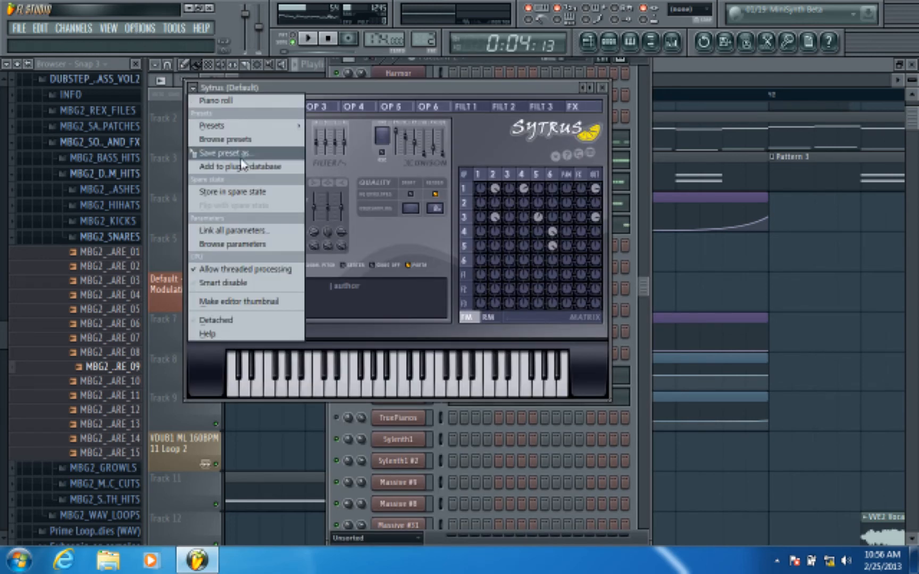
click(223, 153)
text(Growl)
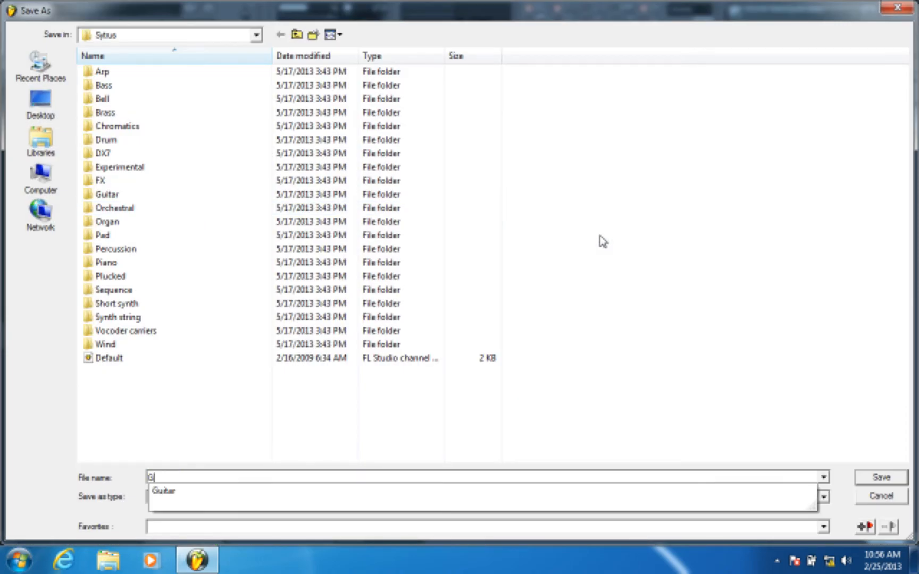
double_click(220, 86)
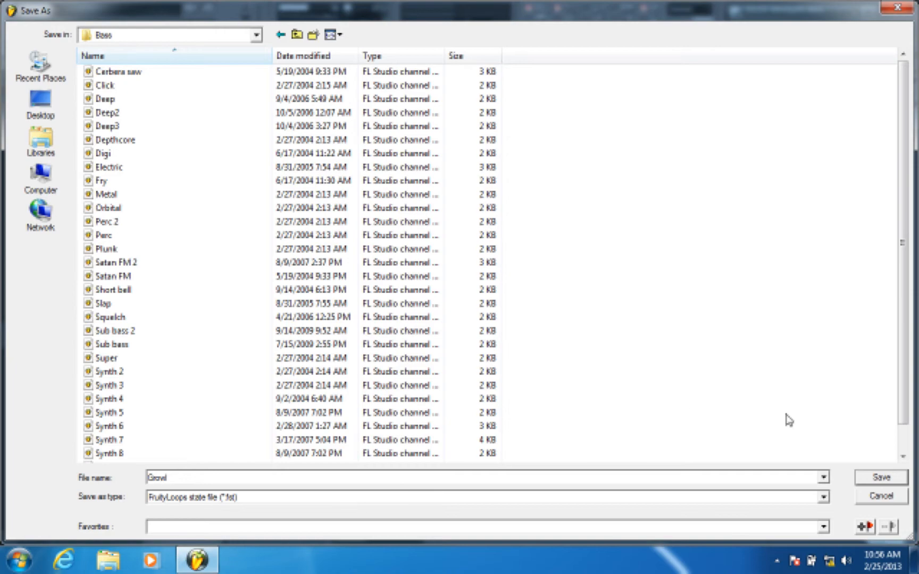
click(882, 479)
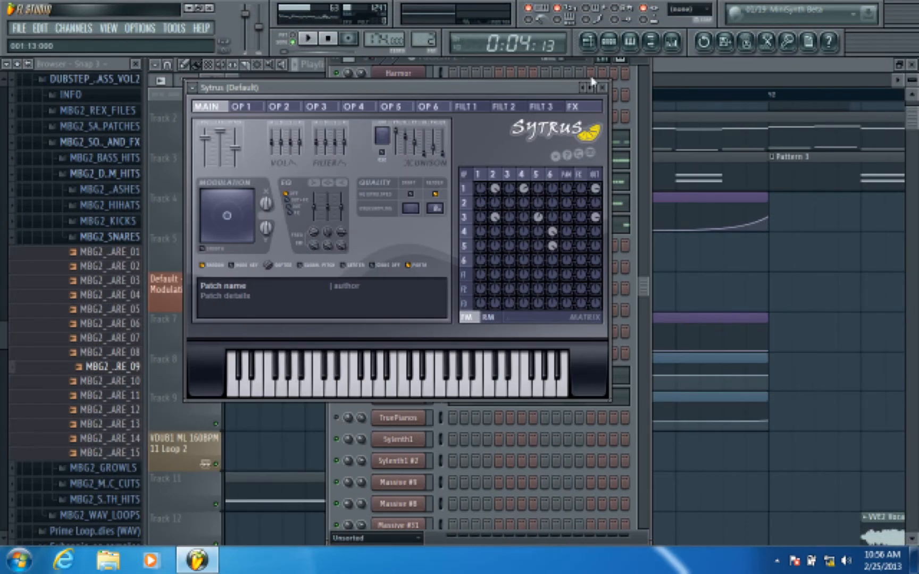
click(604, 88)
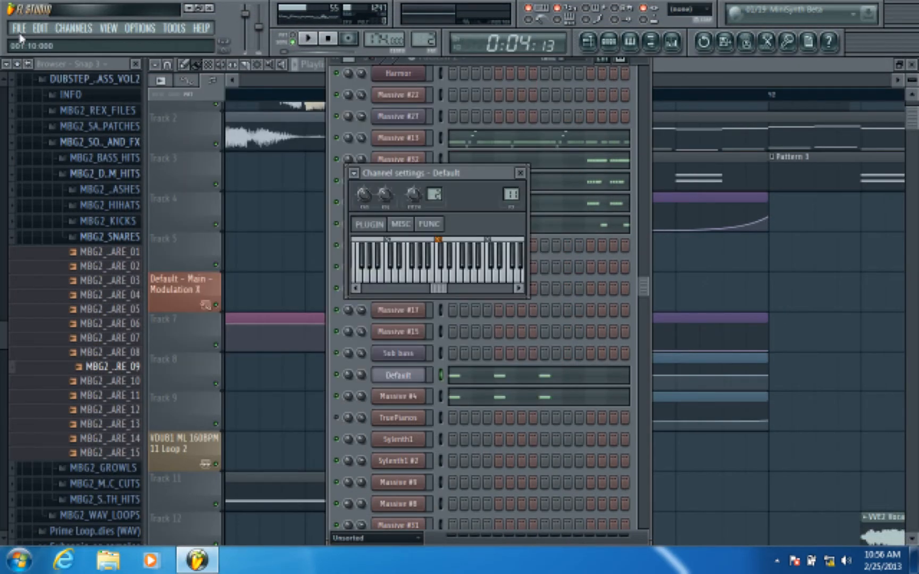
Open the recent project "Stay The night.flp" and show its playlist arrangement around bar 33
click(19, 28)
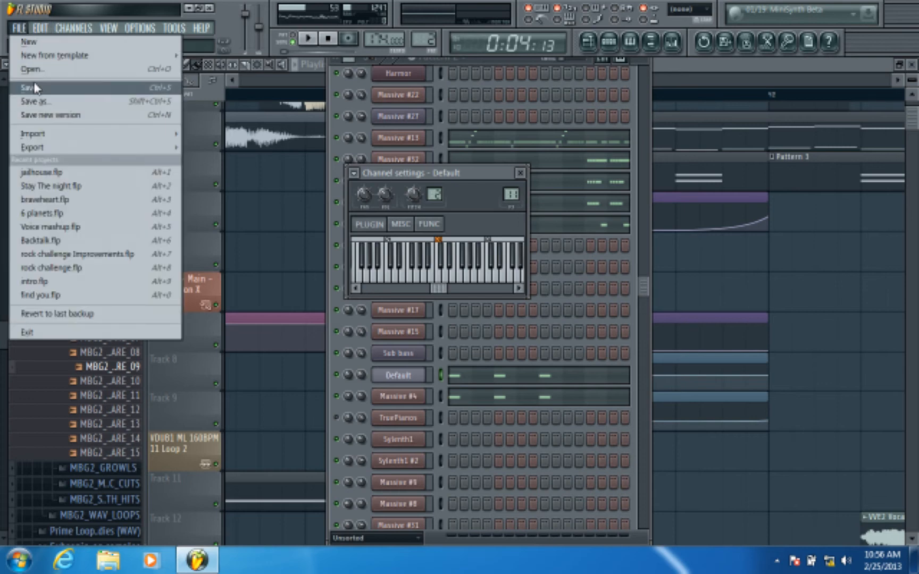
click(16, 29)
click(15, 31)
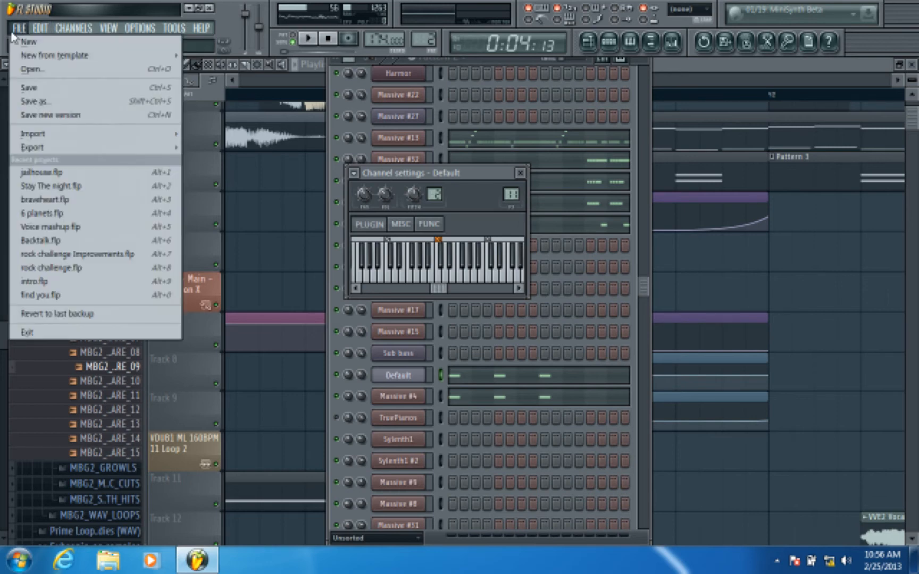
click(46, 186)
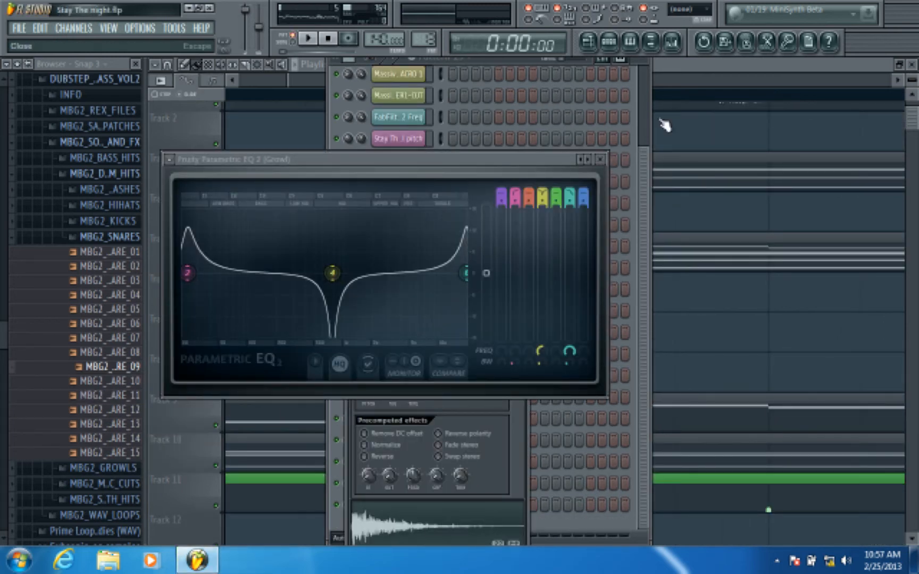
click(690, 87)
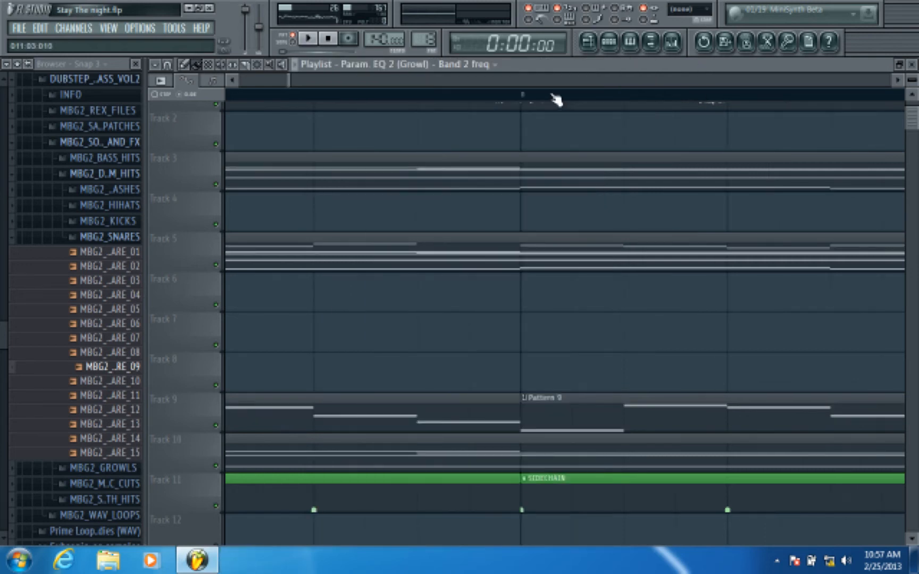
scroll(553, 99, down, 10)
scroll(518, 130, up, 1)
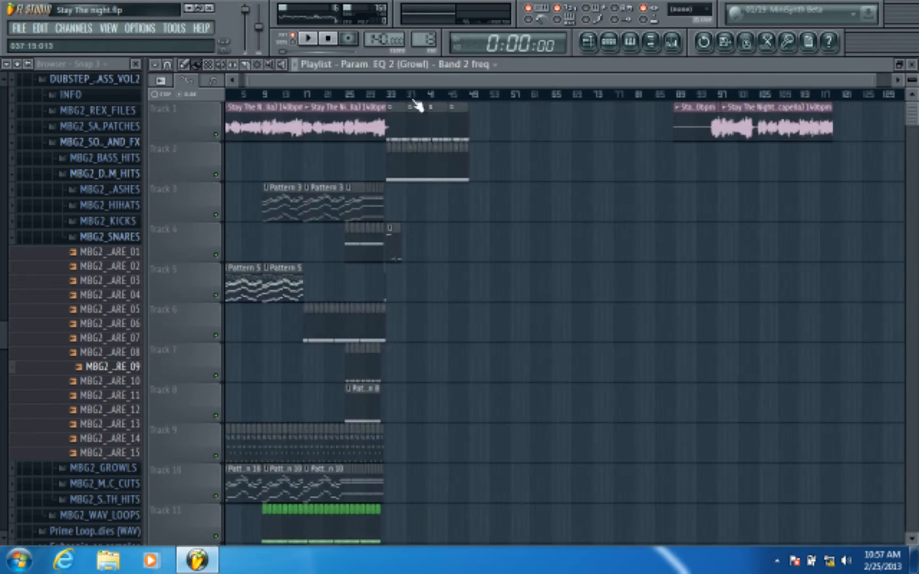
scroll(393, 95, up, 8)
scroll(394, 97, up, 2)
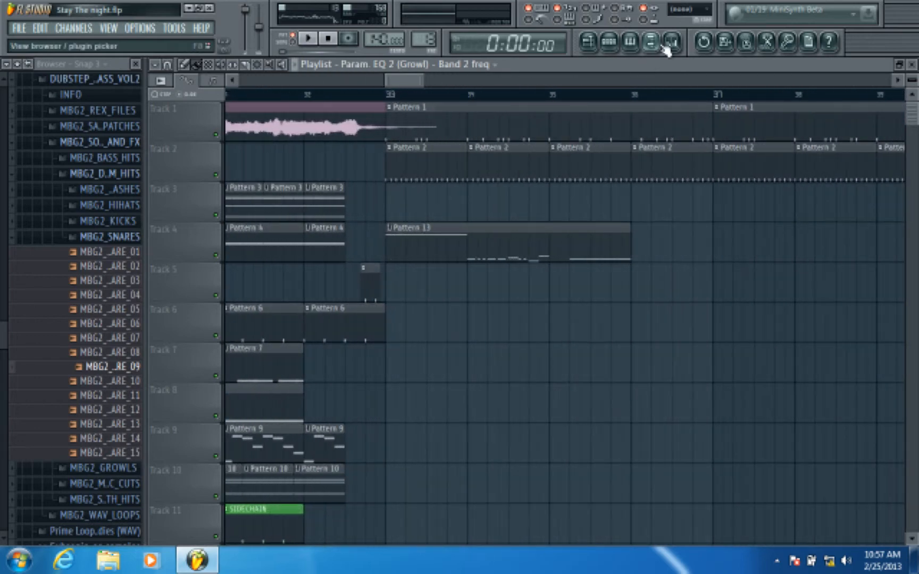
Load the "Growl Master EQ" preset into the Fruity Parametric EQ 2 on the Growl mixer track
click(671, 44)
click(271, 339)
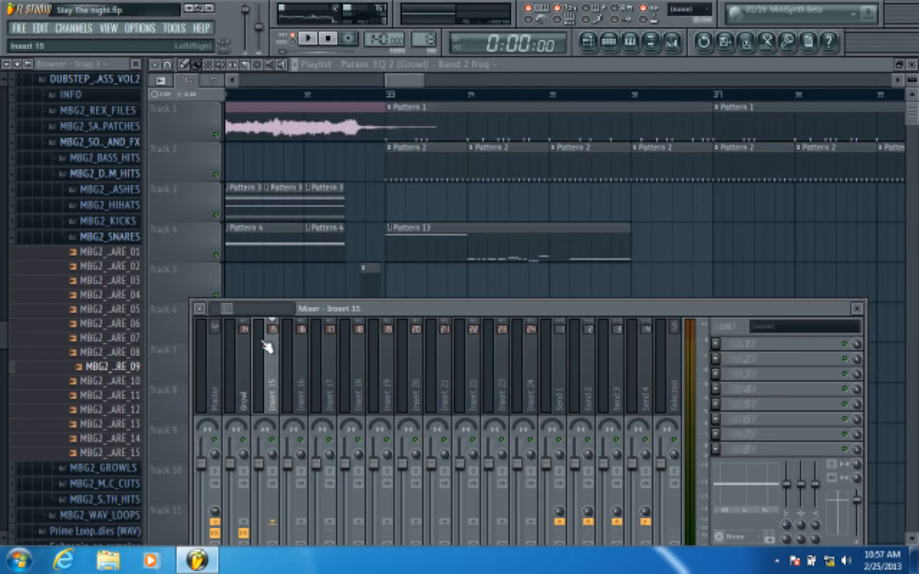
click(243, 351)
click(776, 347)
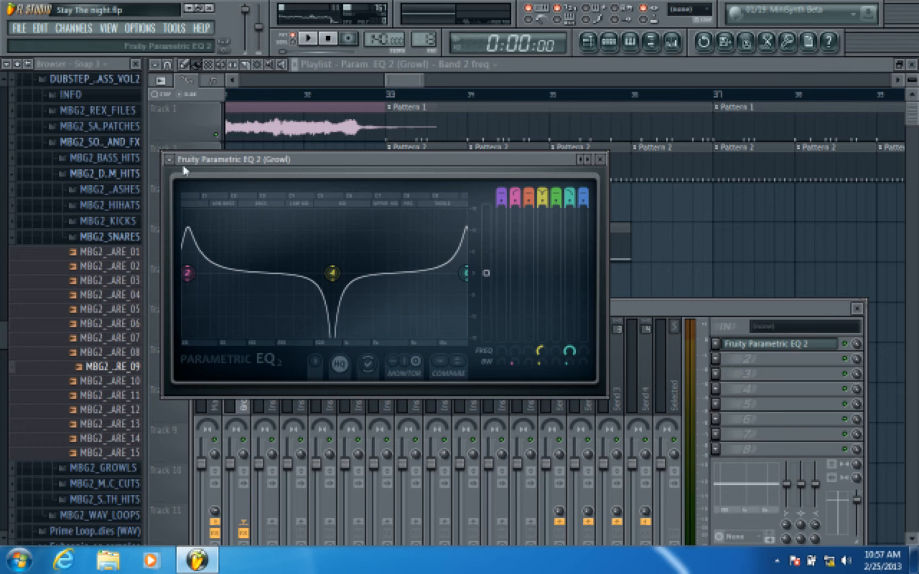
click(169, 159)
mouse_move(226, 197)
click(337, 213)
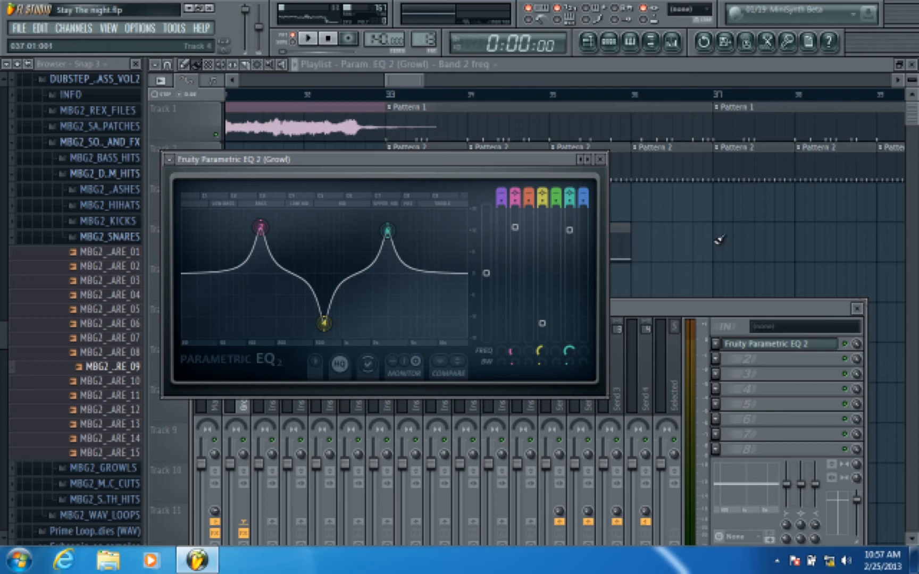
click(88, 29)
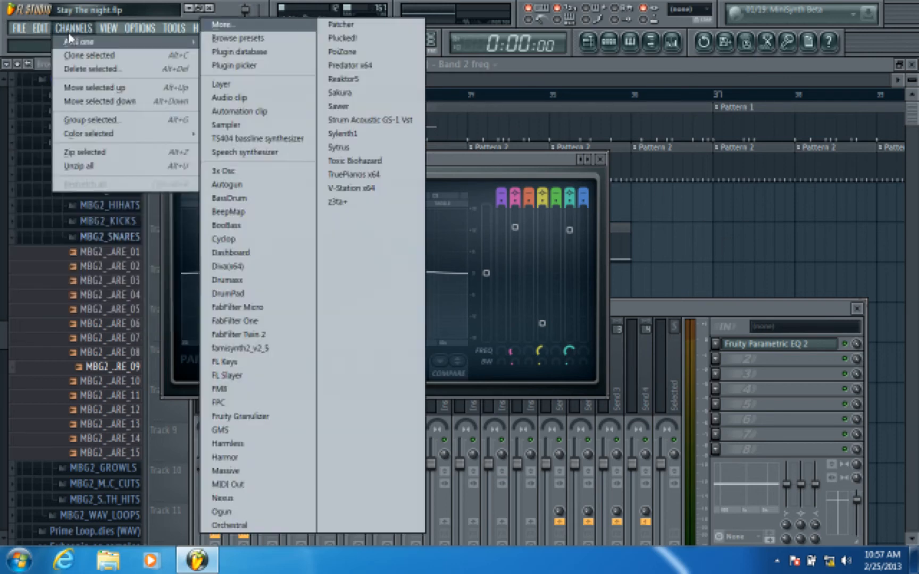
click(46, 28)
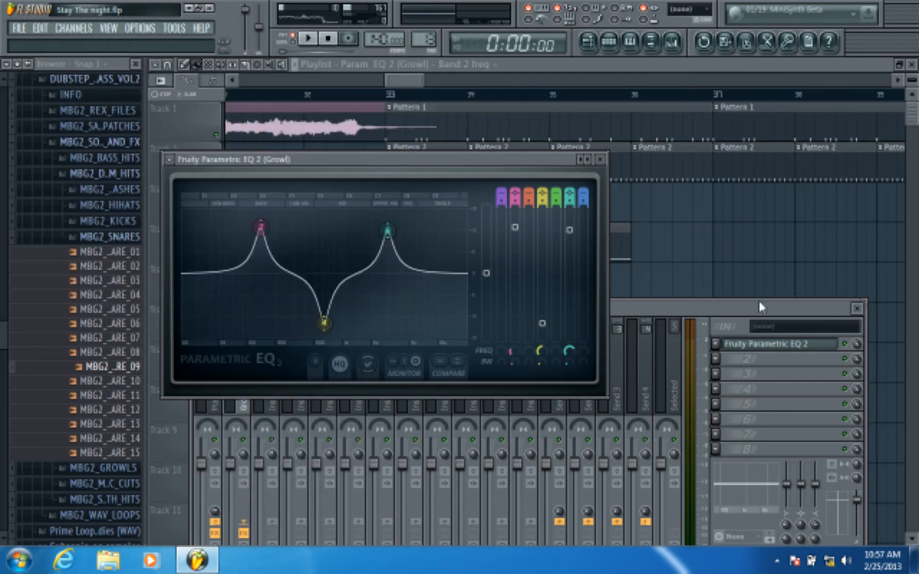
drag(182, 164, 177, 162)
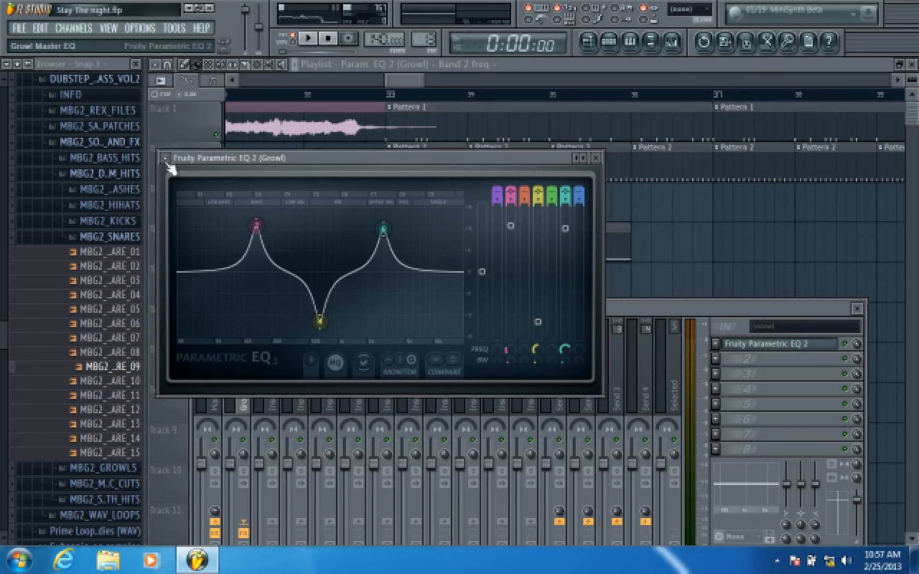
click(165, 158)
mouse_move(184, 196)
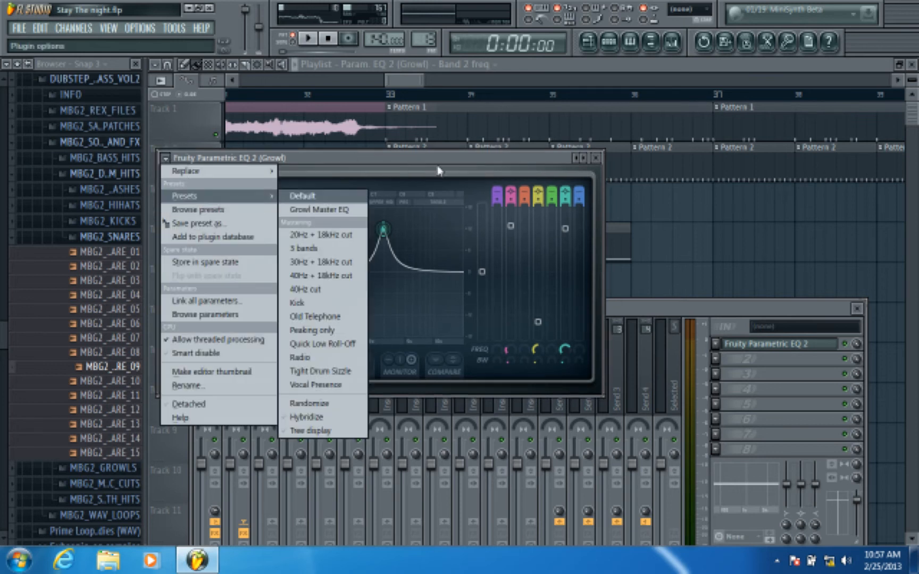
click(454, 170)
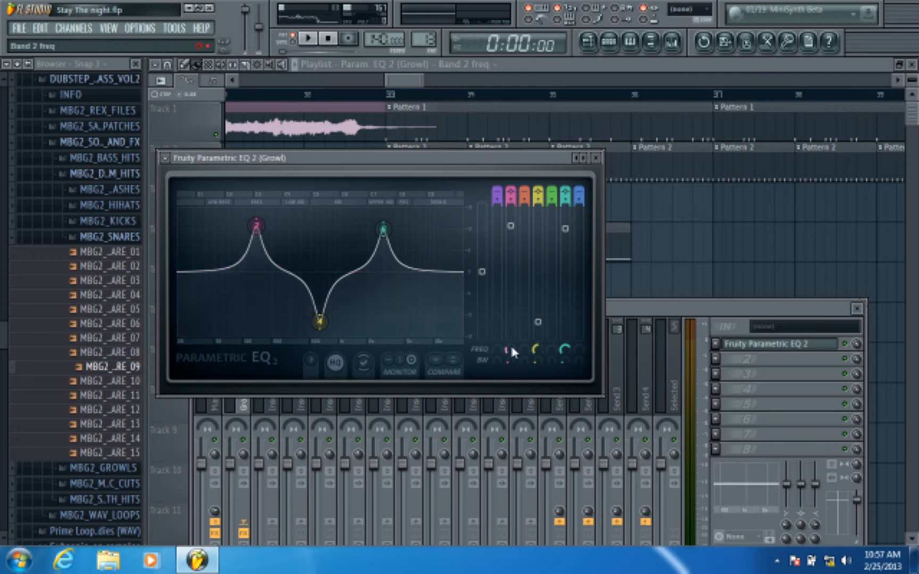
Delete the existing Band 2 freq automation channel of the Growl track's Parametric EQ 2
click(426, 80)
scroll(406, 93, down, 3)
scroll(427, 154, down, 9)
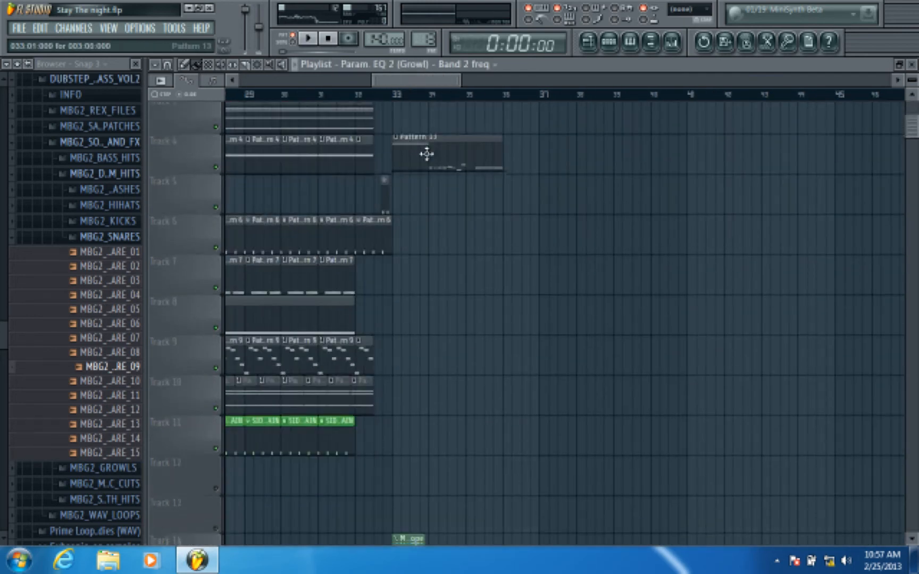
scroll(433, 153, down, 14)
scroll(433, 154, up, 3)
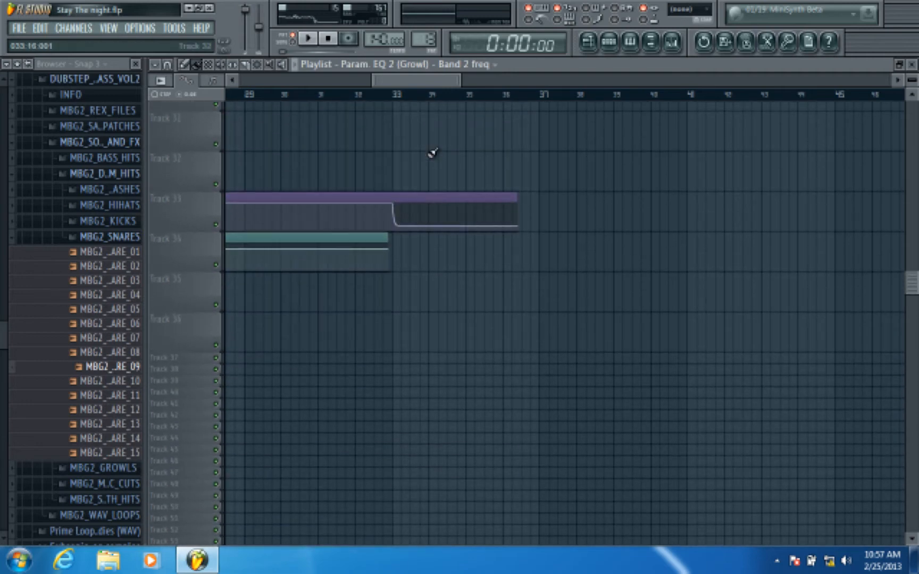
scroll(417, 97, down, 6)
scroll(534, 126, up, 2)
scroll(533, 126, up, 3)
key(F6)
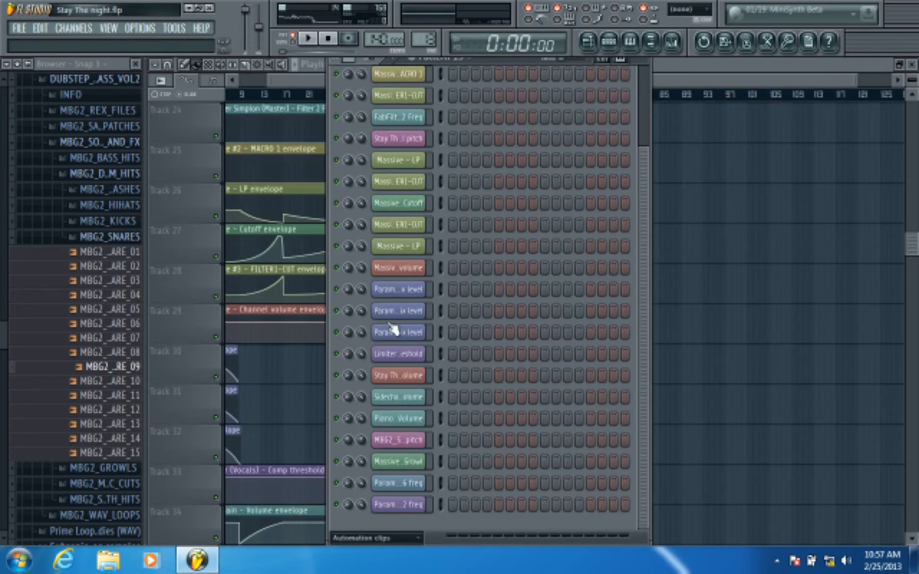
right_click(407, 503)
click(449, 525)
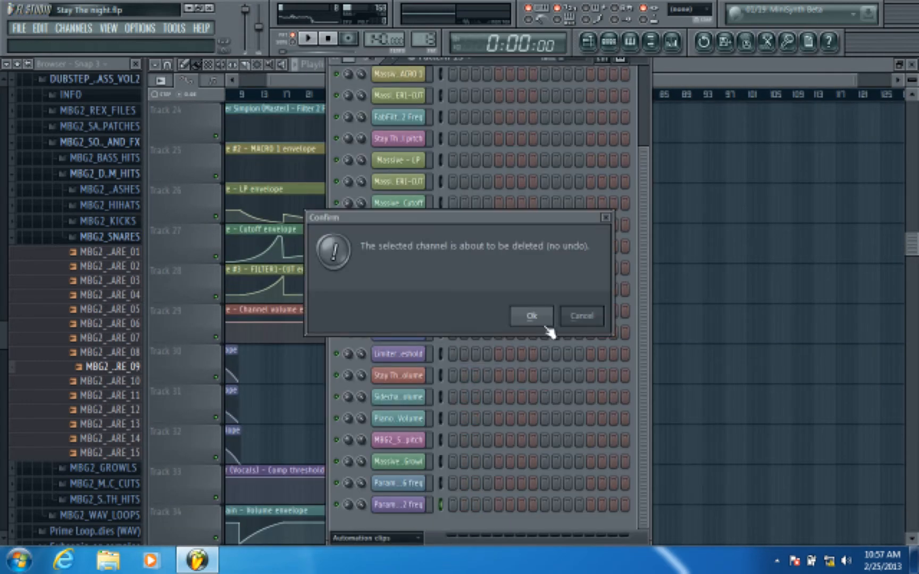
click(529, 313)
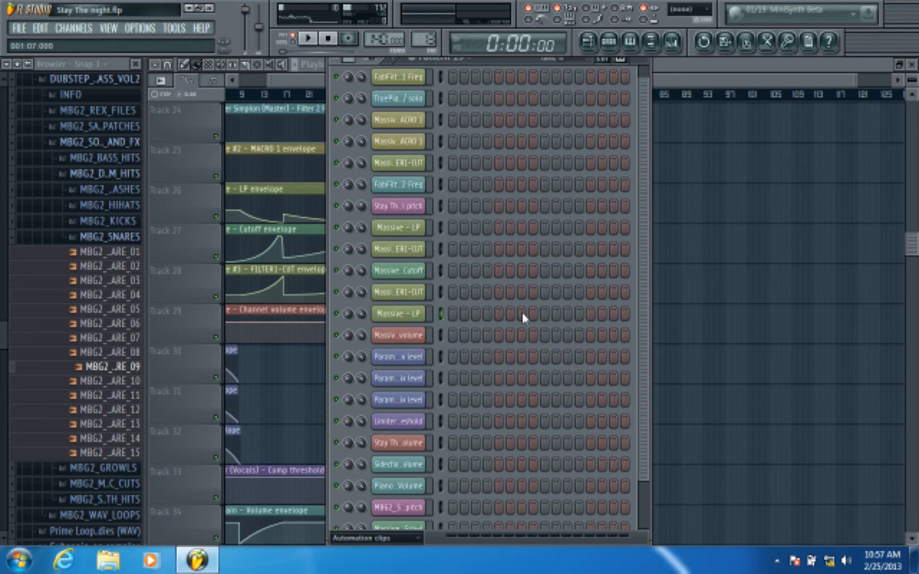
Delete the existing Band 6 freq automation channel of the Growl track's Parametric EQ 2
scroll(524, 318, down, 2)
right_click(410, 501)
click(444, 525)
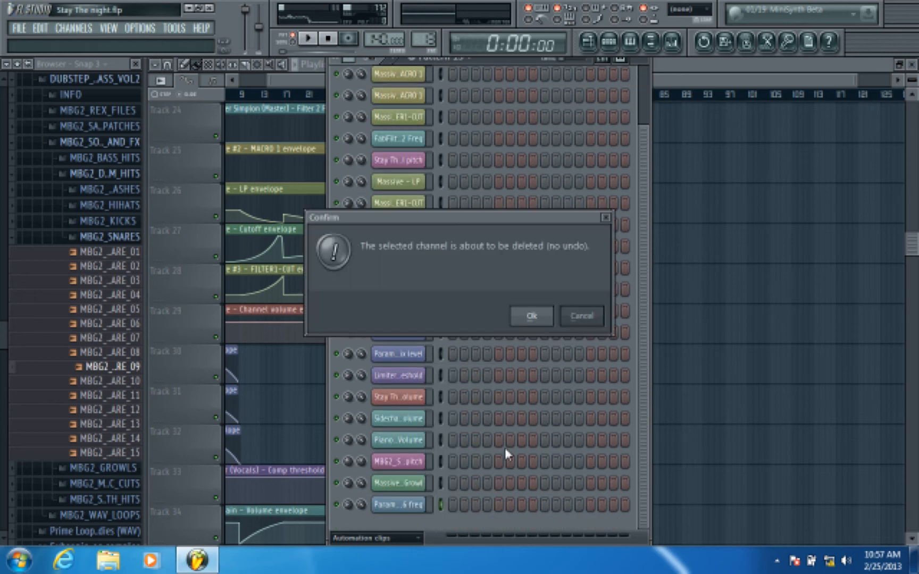
click(532, 316)
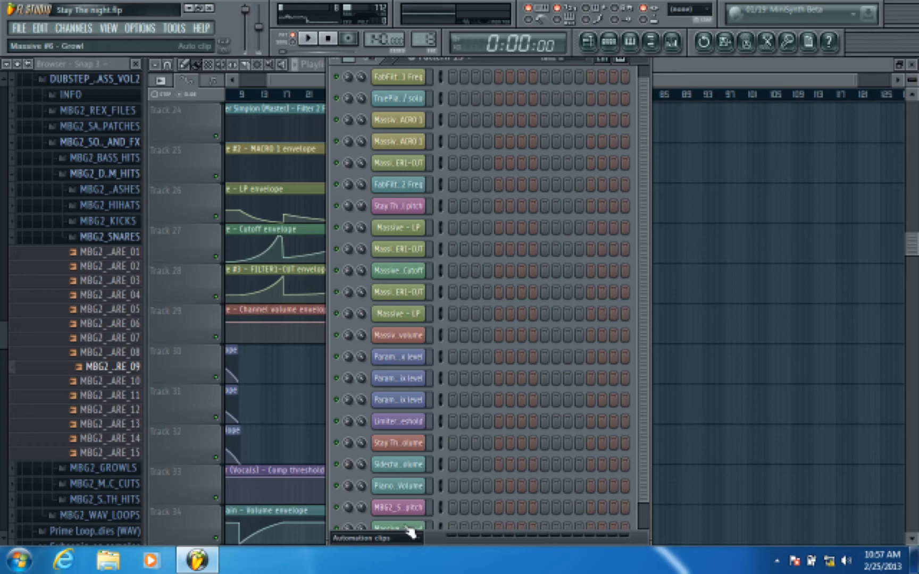
Create automation clips for the Band 2 and Band 6 frequencies of the Growl track's Parametric EQ 2
click(683, 44)
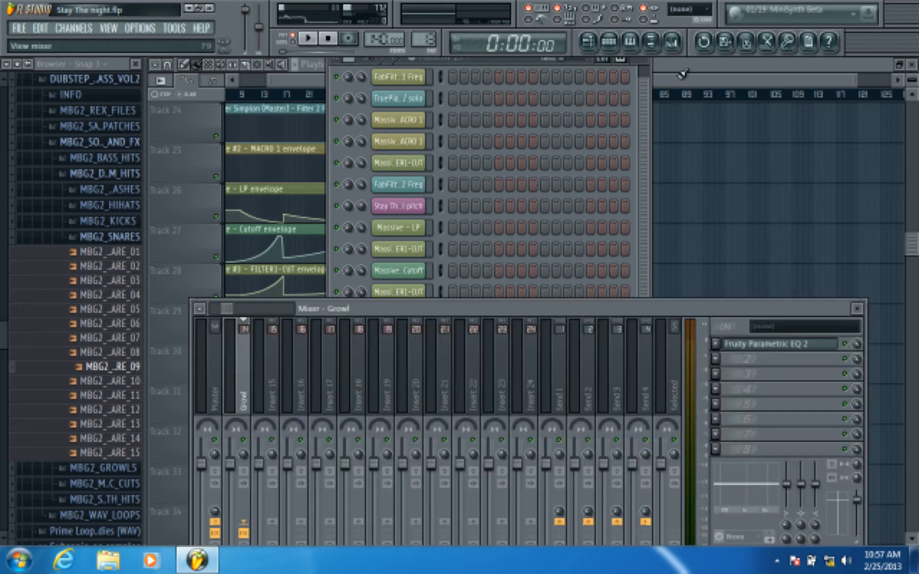
click(762, 347)
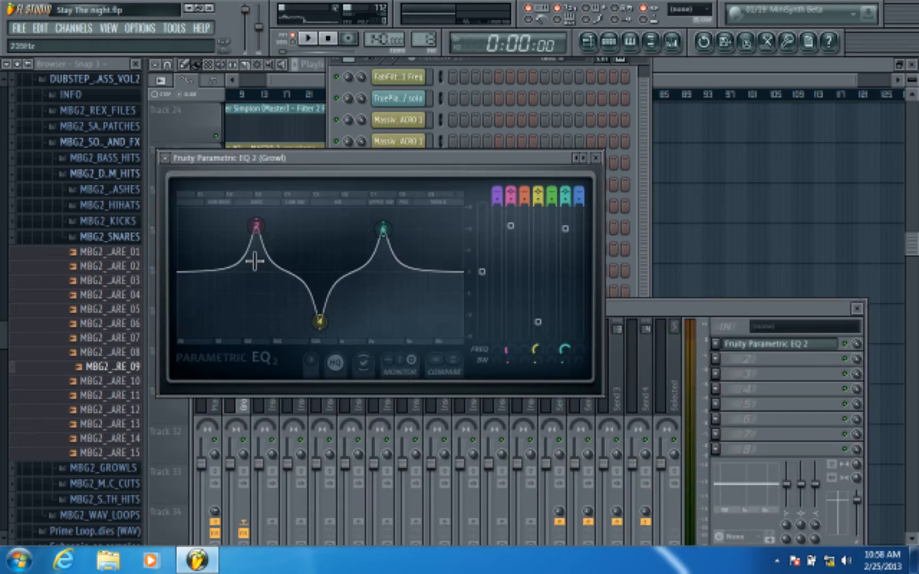
right_click(257, 229)
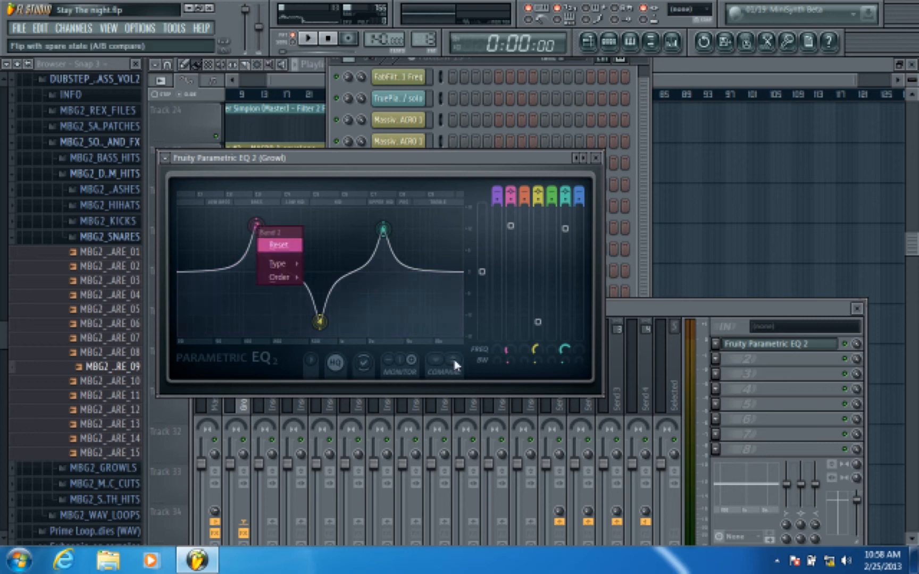
click(523, 352)
right_click(515, 346)
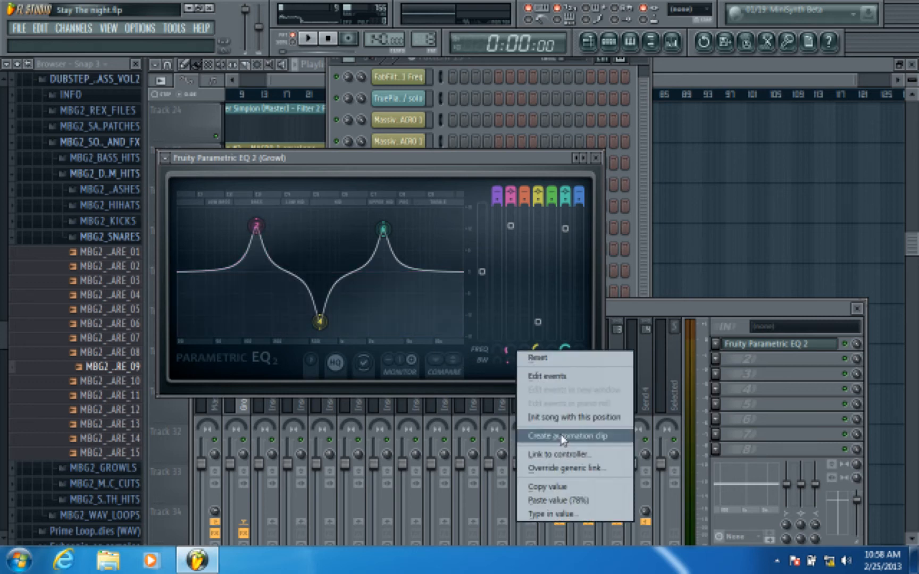
click(560, 436)
right_click(566, 348)
click(612, 433)
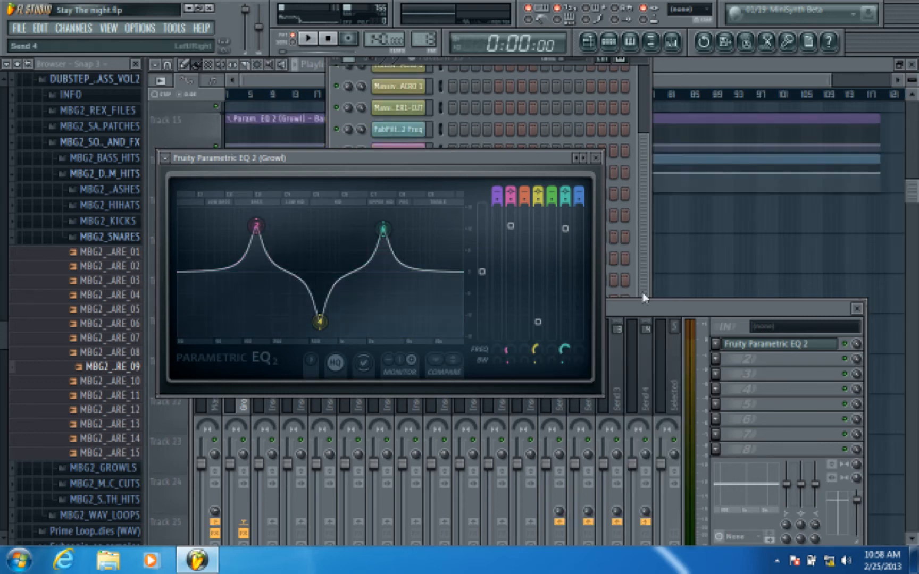
Shorten the Growl EQ's Band 2 and Band 6 freq clips to about 9 bars and move them to bar 33 on tracks 6 and 7
click(683, 79)
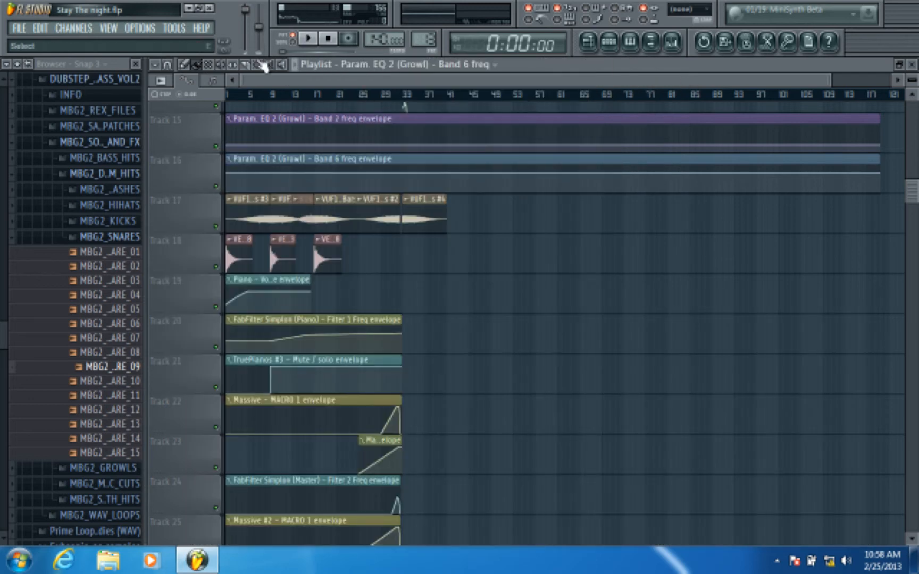
drag(498, 131, 470, 276)
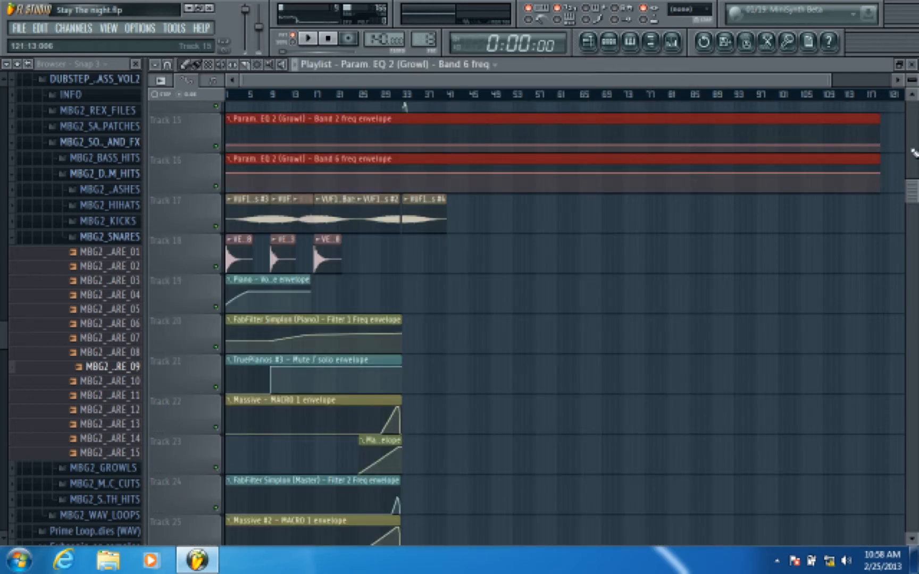
drag(878, 127, 511, 124)
scroll(537, 203, up, 4)
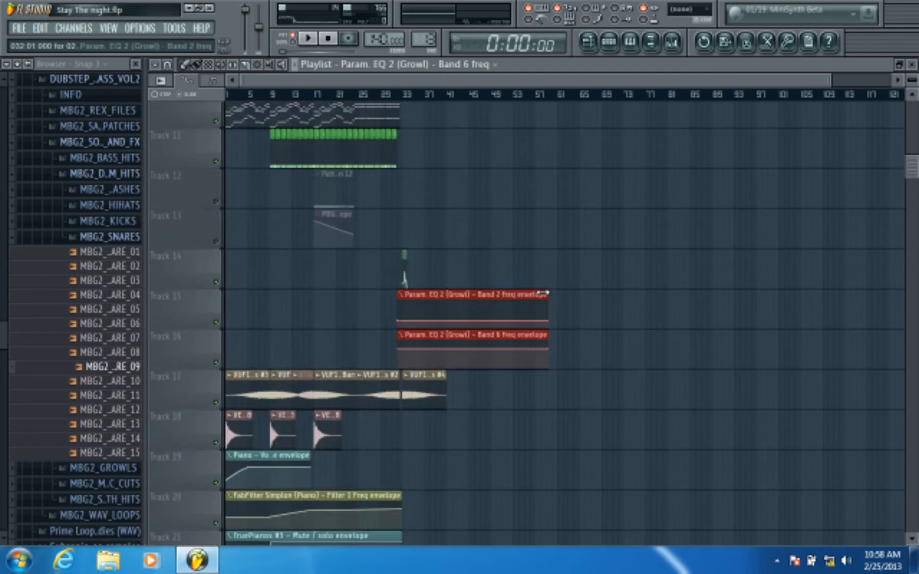
drag(544, 293, 433, 305)
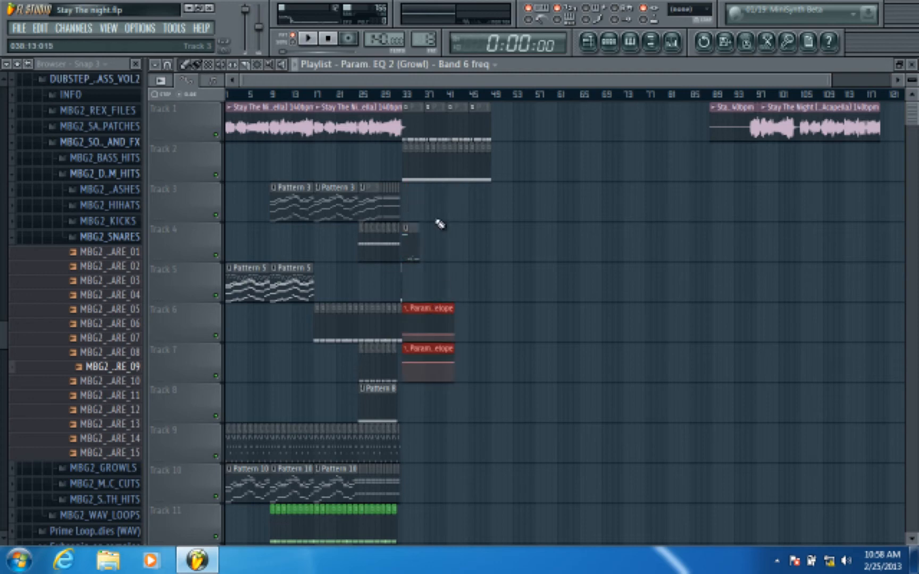
scroll(411, 99, up, 4)
Set the playback start at bar 33 and play the beginning of the drop
click(379, 96)
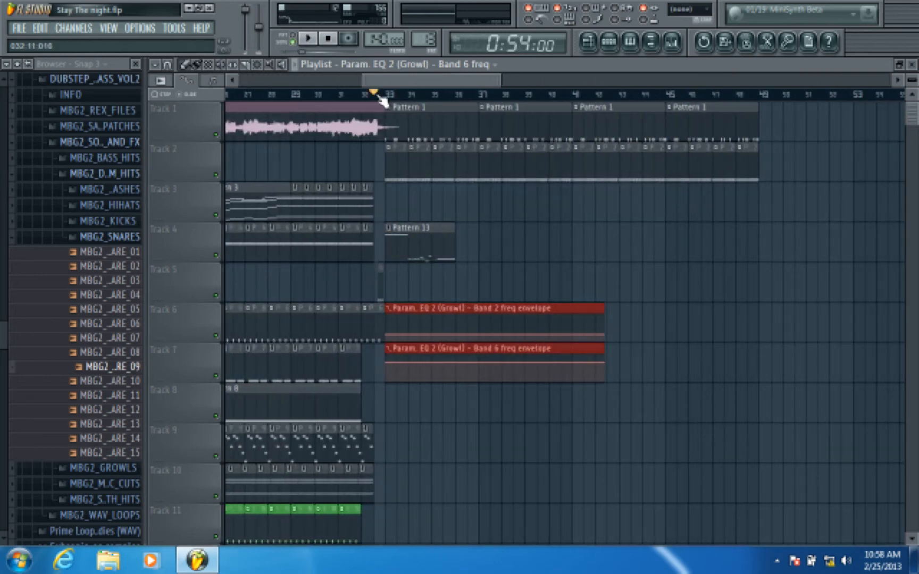
scroll(408, 99, up, 3)
scroll(407, 99, up, 1)
drag(402, 81, 394, 87)
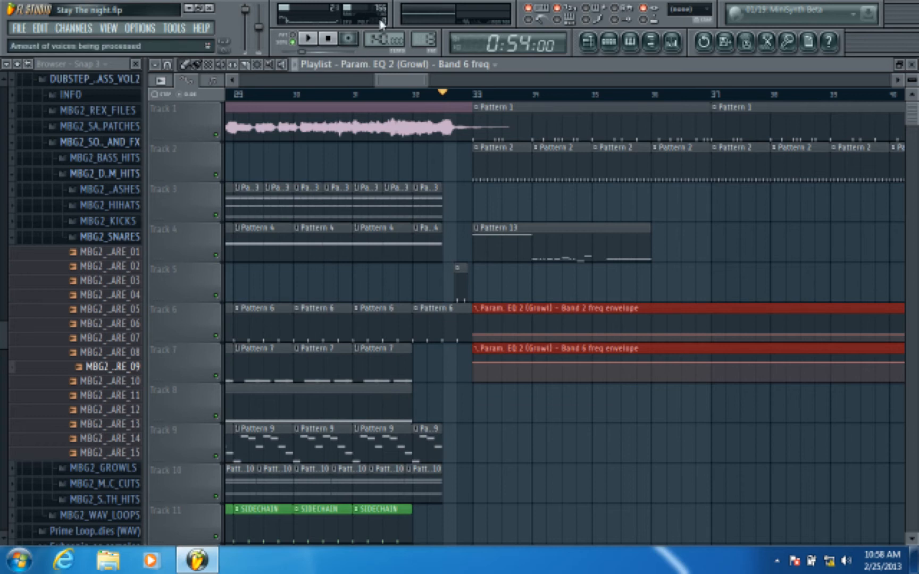
drag(388, 75, 398, 82)
scroll(384, 101, up, 2)
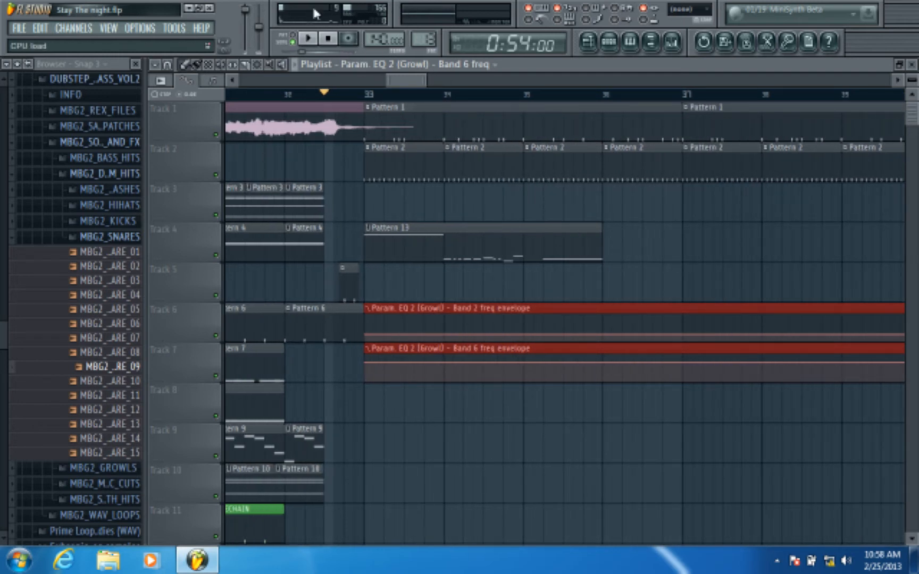
scroll(407, 103, left, 2)
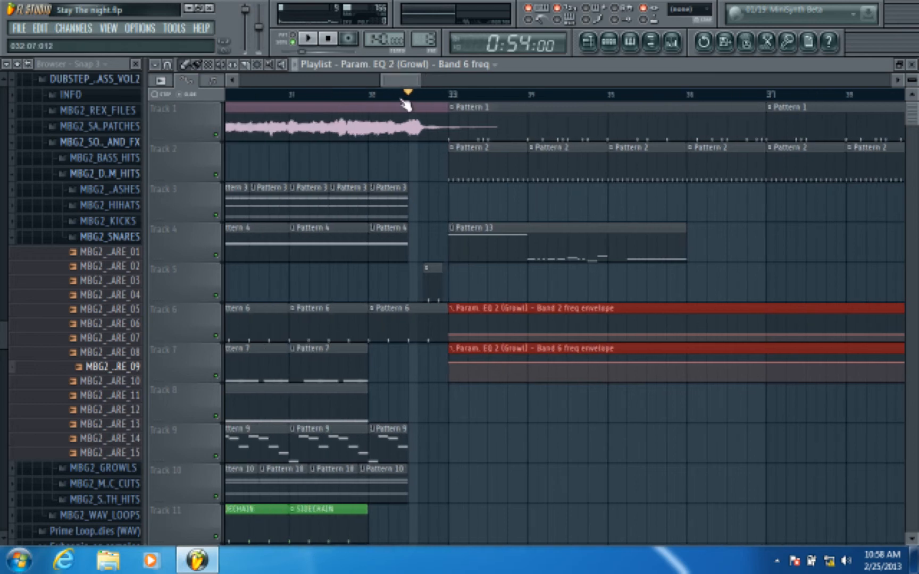
scroll(470, 100, down, 2)
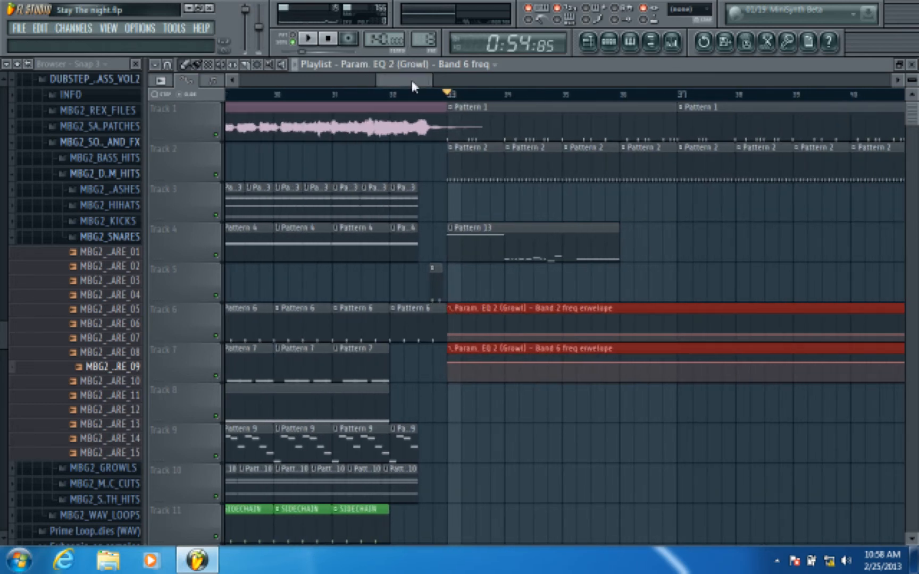
drag(412, 80, 408, 102)
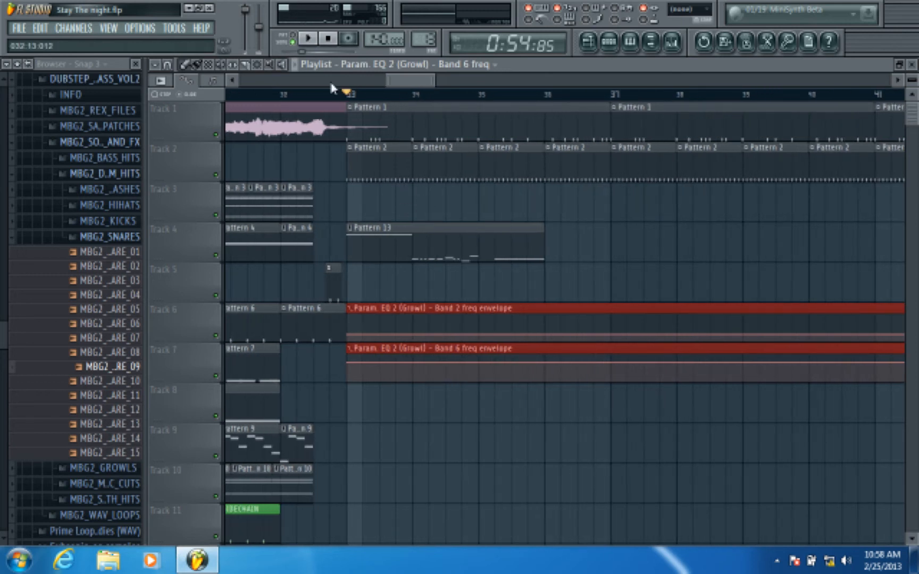
click(309, 38)
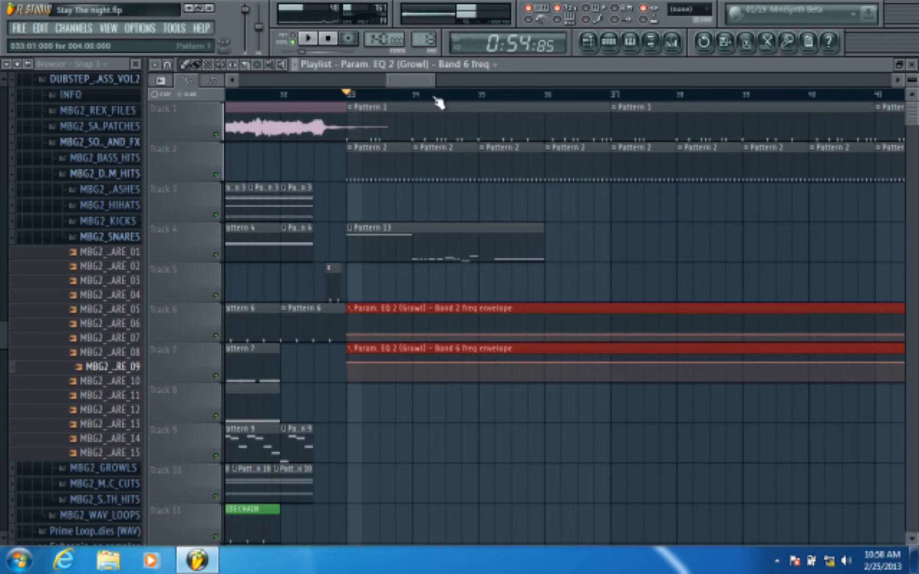
click(310, 40)
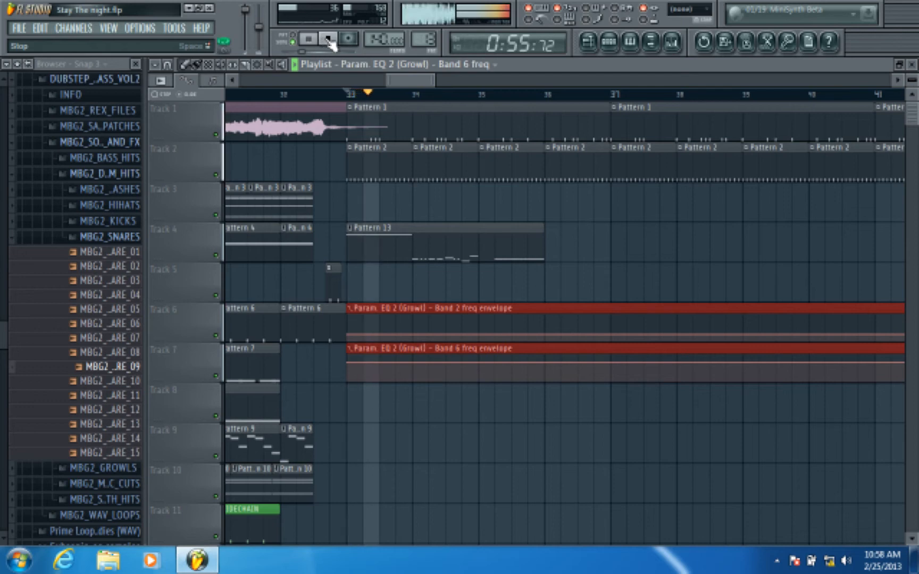
click(329, 40)
Show the Unsorted channel group, set the Massive #6 channel's volume to 34%, and play the drop briefly
click(587, 42)
click(609, 43)
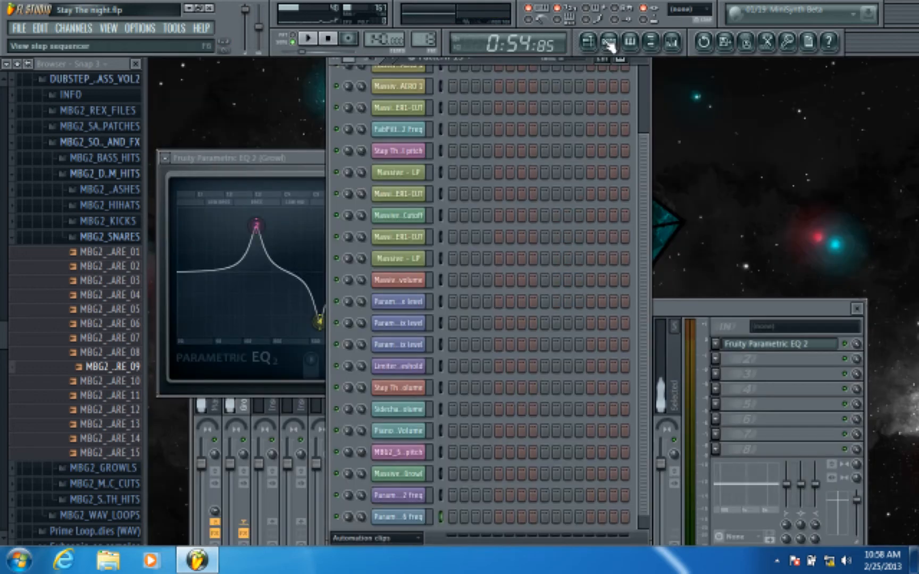
click(375, 538)
click(383, 527)
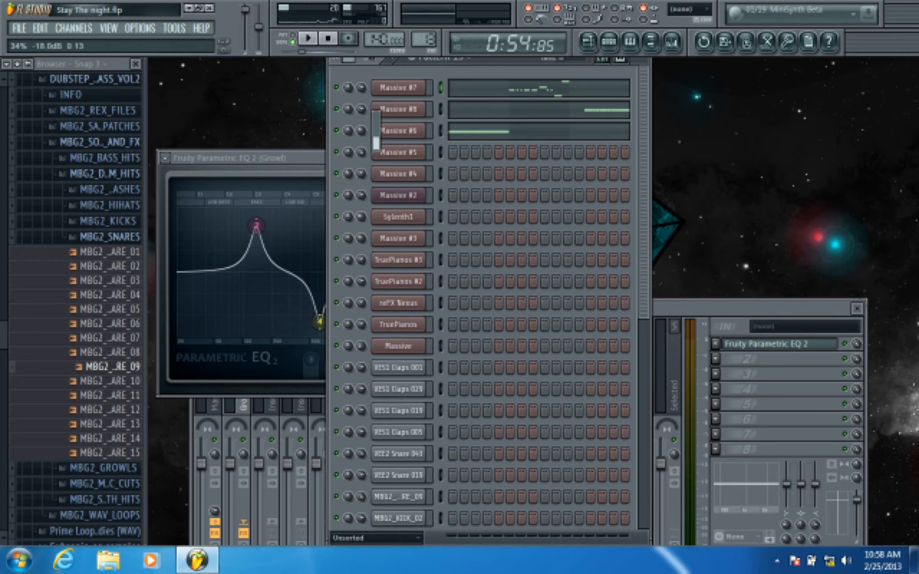
click(307, 38)
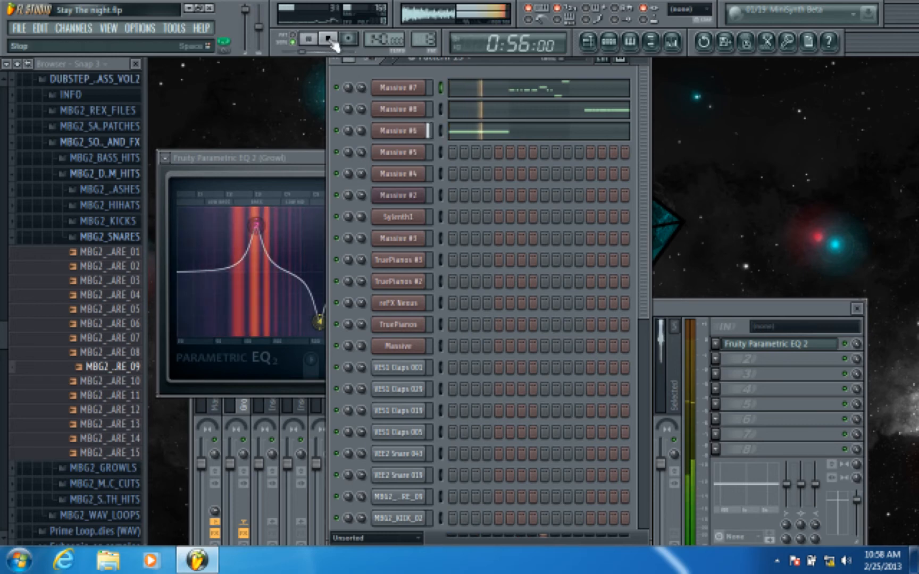
click(328, 39)
click(609, 42)
click(587, 42)
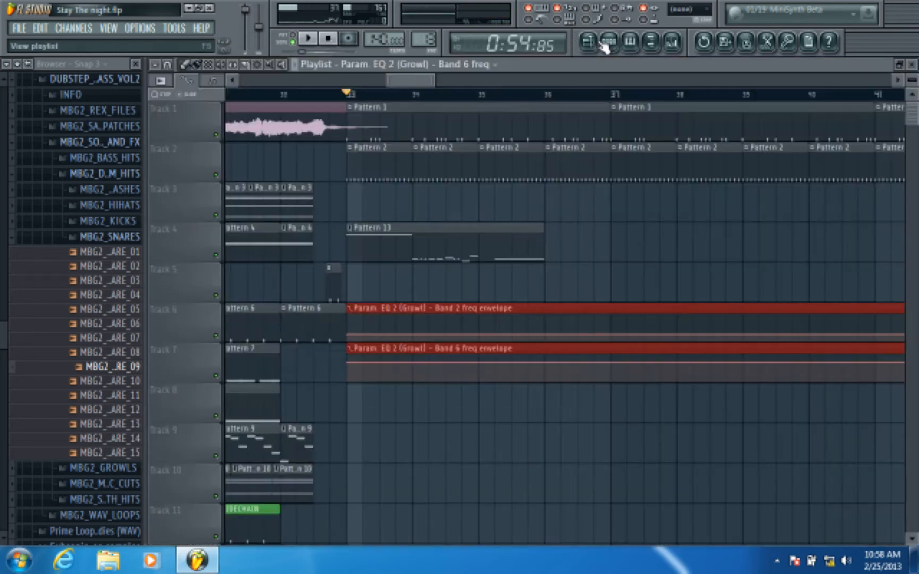
Mute playlist track 14, which holds the Massive #6 Growl envelope, and play the drop from bar 33
scroll(338, 308, down, 12)
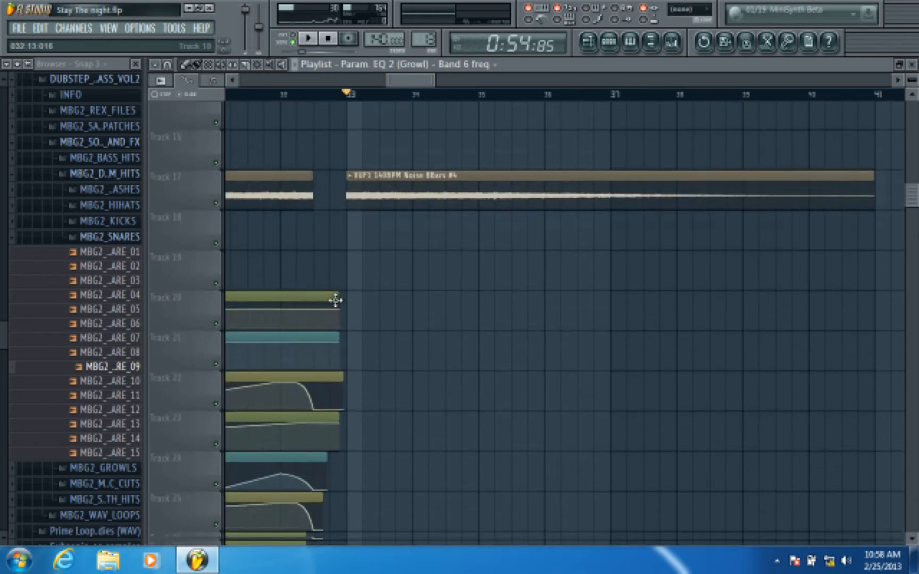
scroll(253, 115, up, 2)
click(216, 228)
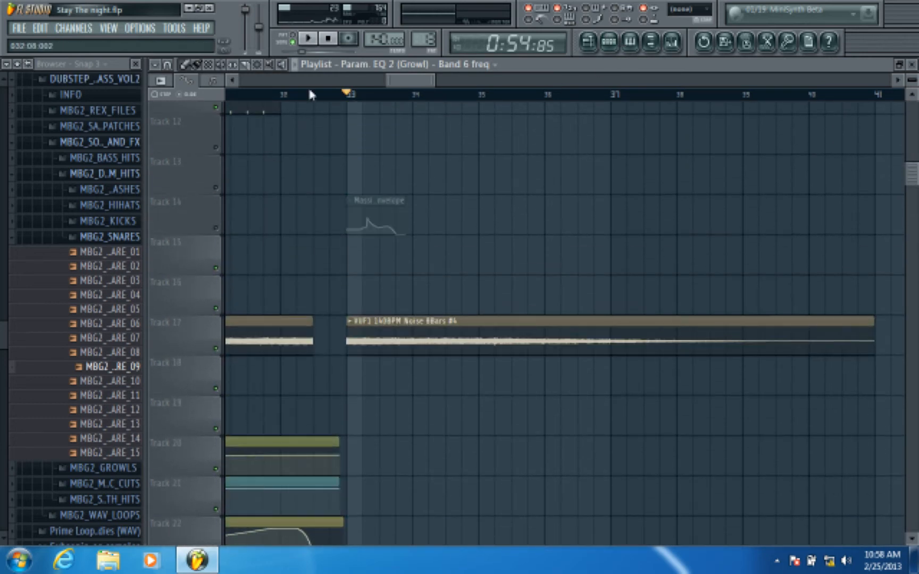
click(316, 40)
scroll(408, 185, up, 11)
key(space)
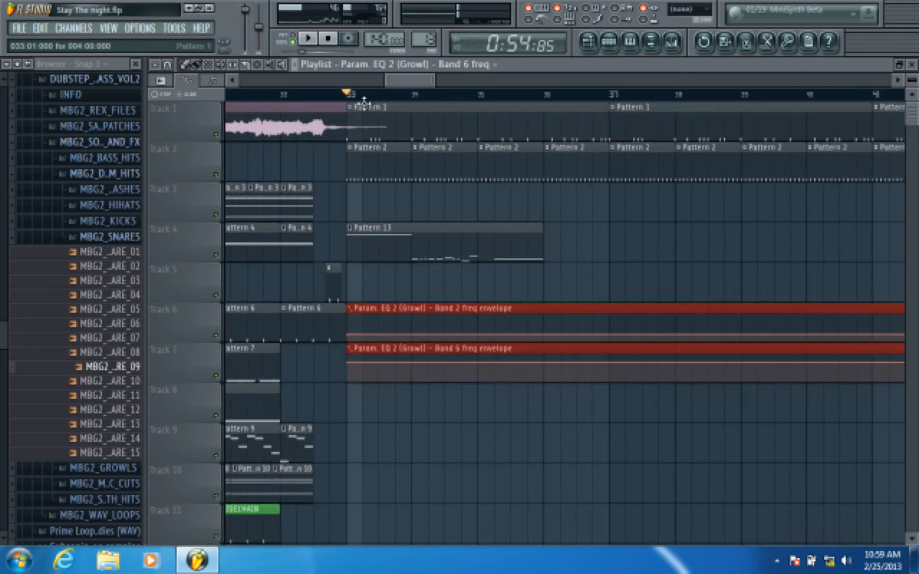
Deselect the clips and add a raised point and a lower falling point near the start of the Band 2 freq envelope
scroll(363, 101, up, 6)
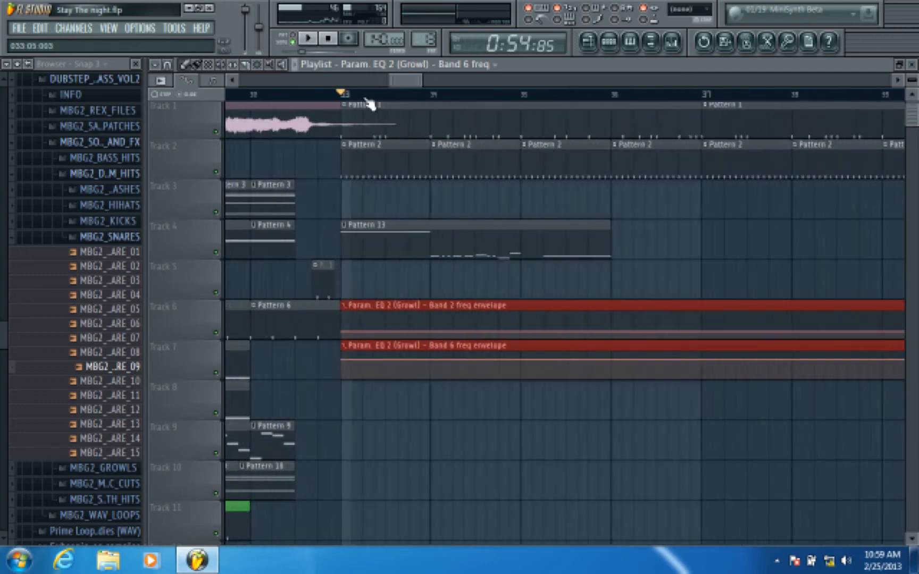
key(ctrl+d)
right_click(344, 318)
key(space)
key(space)
key(space)
right_click(452, 333)
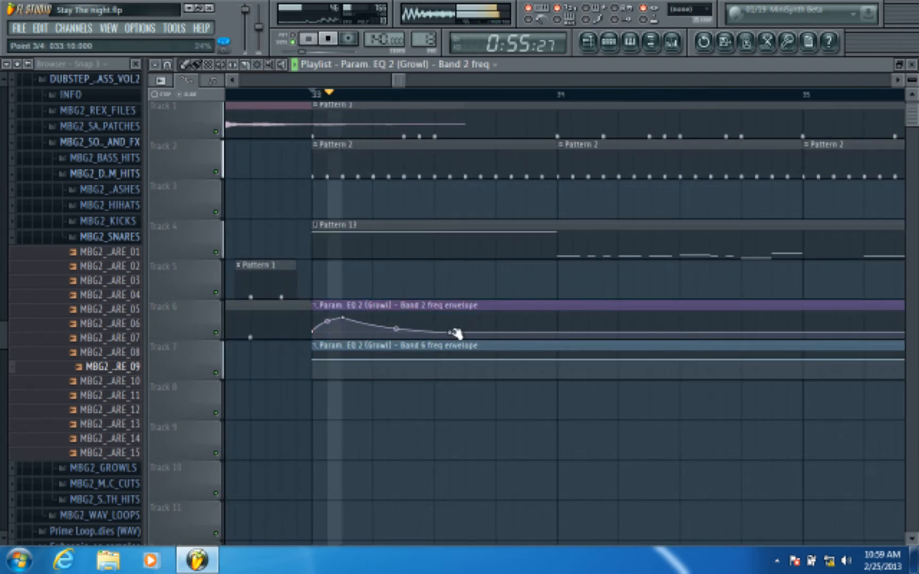
key(space)
drag(450, 333, 441, 336)
key(space)
key(space)
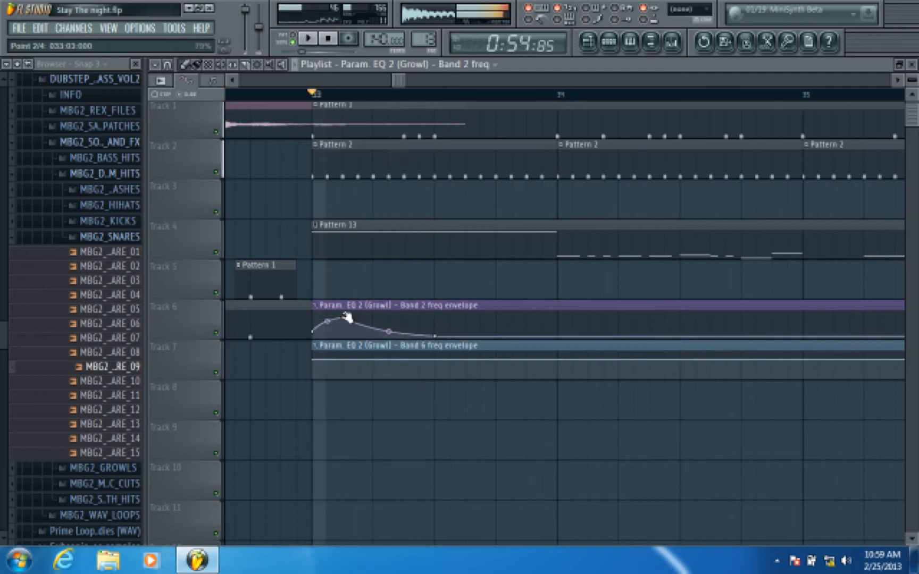
Move the Band 2 envelope's peak one step earlier and slightly lower, then play the drop
key(space)
key(space)
key(space)
drag(347, 318, 328, 322)
key(space)
key(space)
key(space)
Shape the start of the Band 6 freq envelope into a quick dip that rises slowly until mid-bar 33, and play it
right_click(331, 368)
right_click(355, 360)
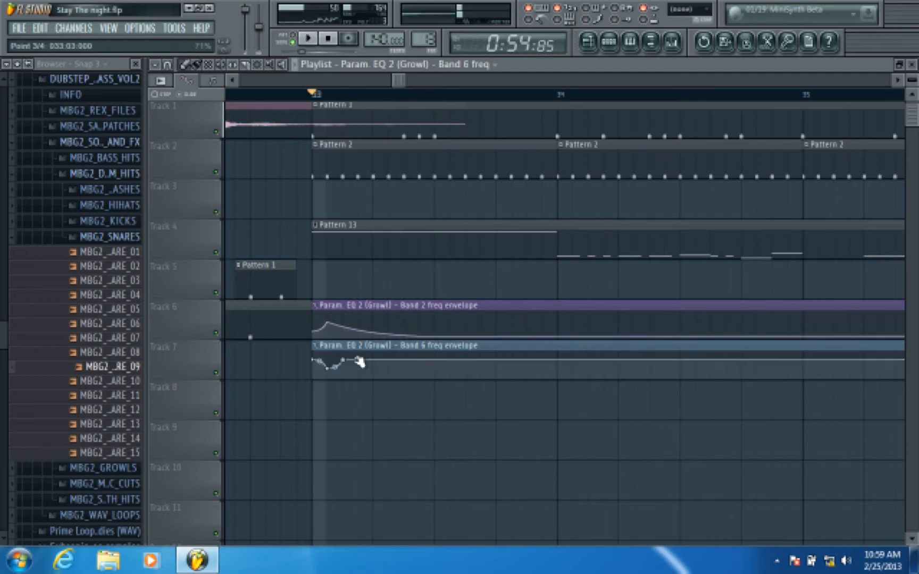
key(space)
key(space)
key(space)
drag(332, 367, 434, 365)
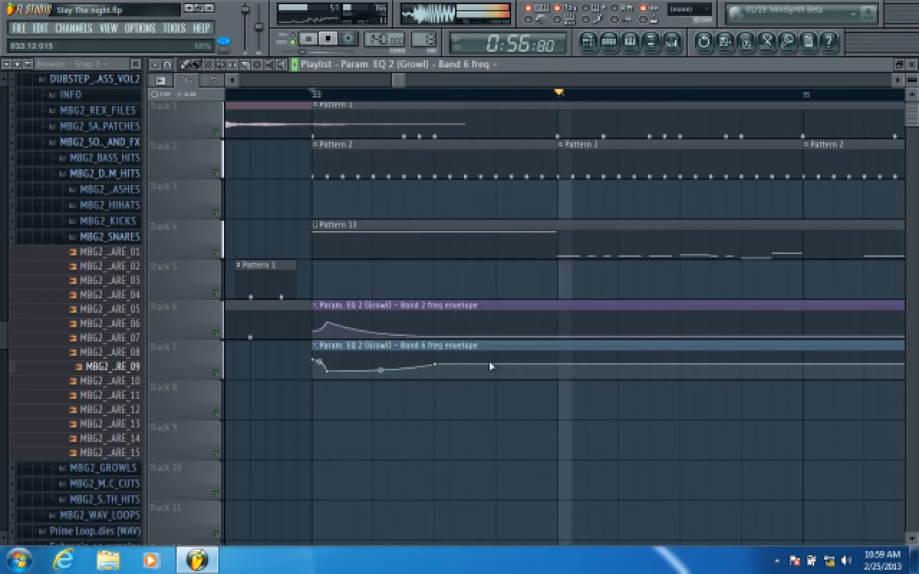
key(space)
key(space)
scroll(339, 100, down, 3)
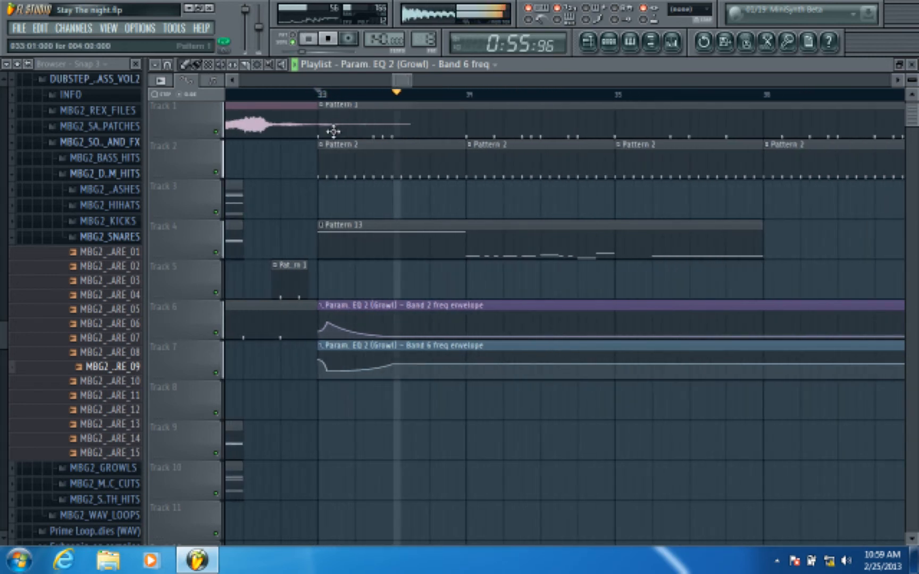
key(space)
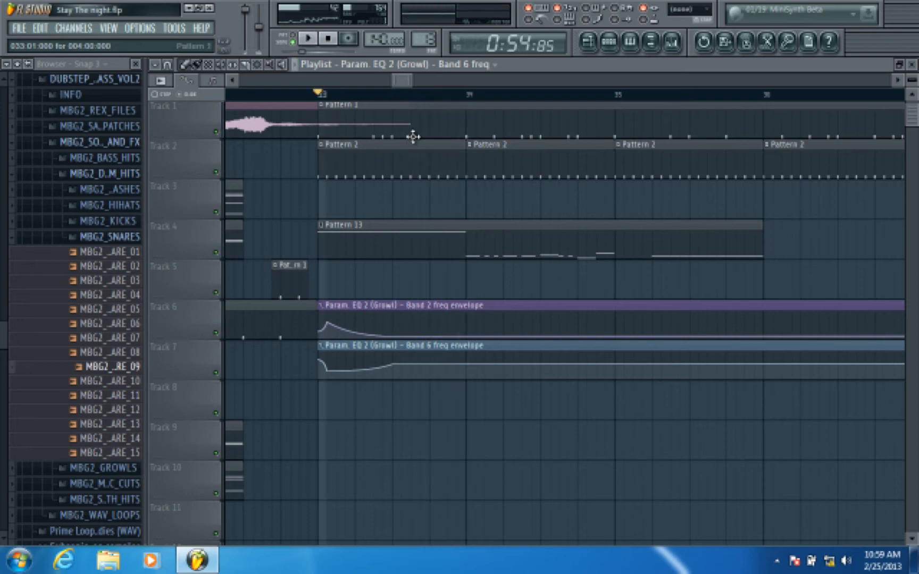
key(space)
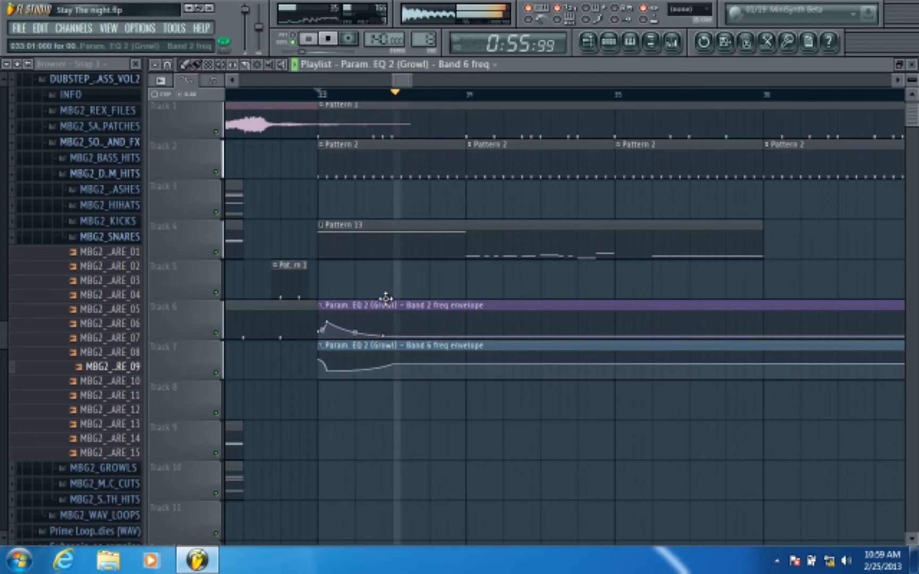
key(space)
Add a point to the Band 2 freq envelope at 033:09 and raise it to the maximum
key(space)
right_click(397, 320)
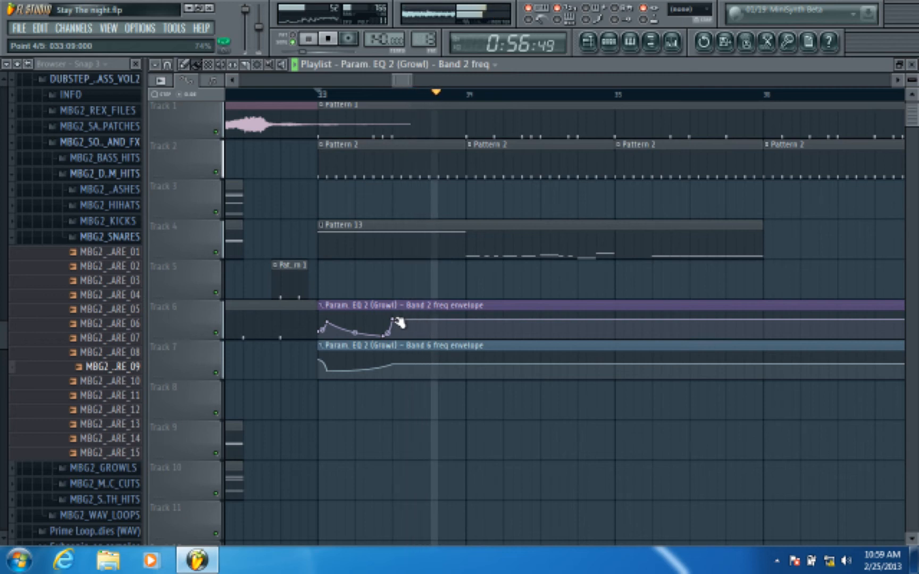
key(space)
drag(399, 323, 396, 297)
key(space)
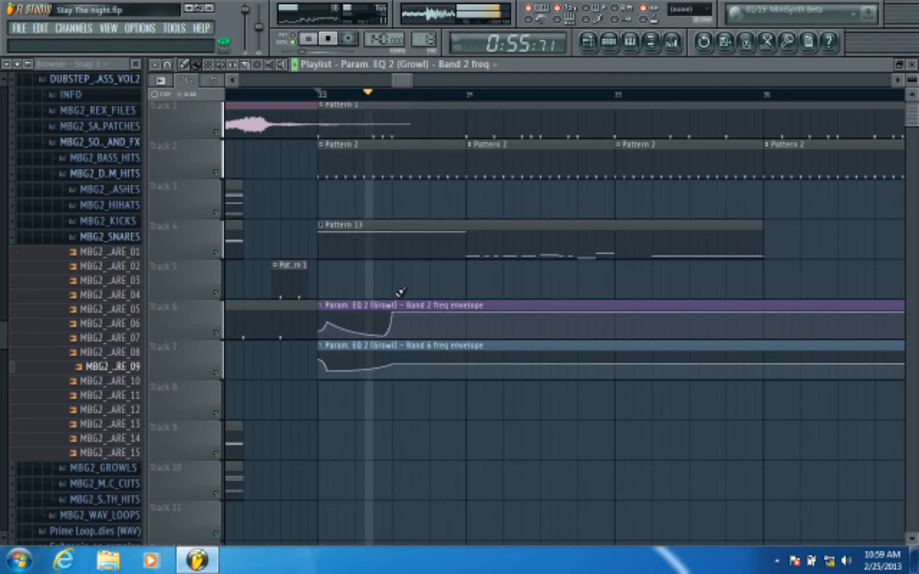
Raise the Band 2 envelope's first peak to the maximum and bow the curve after it upward
drag(393, 313, 387, 336)
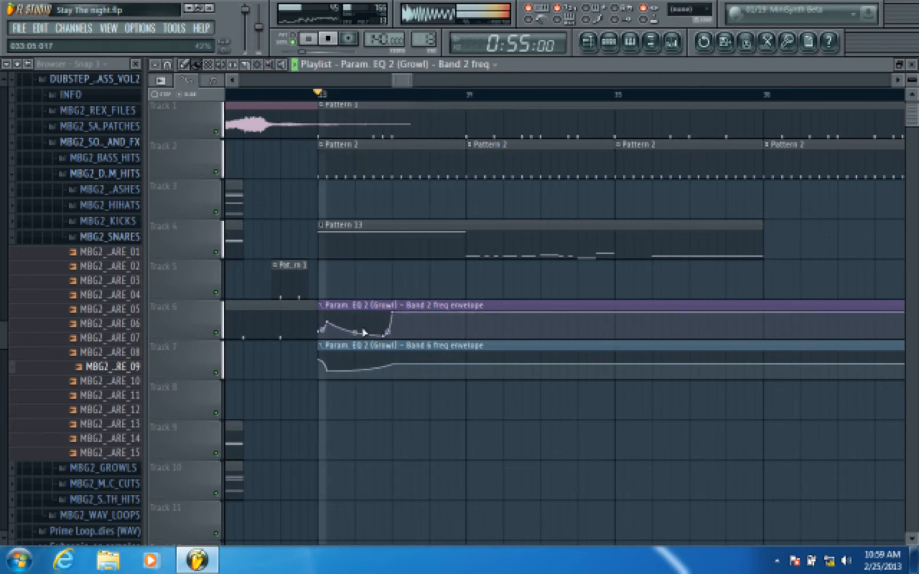
drag(326, 322, 327, 313)
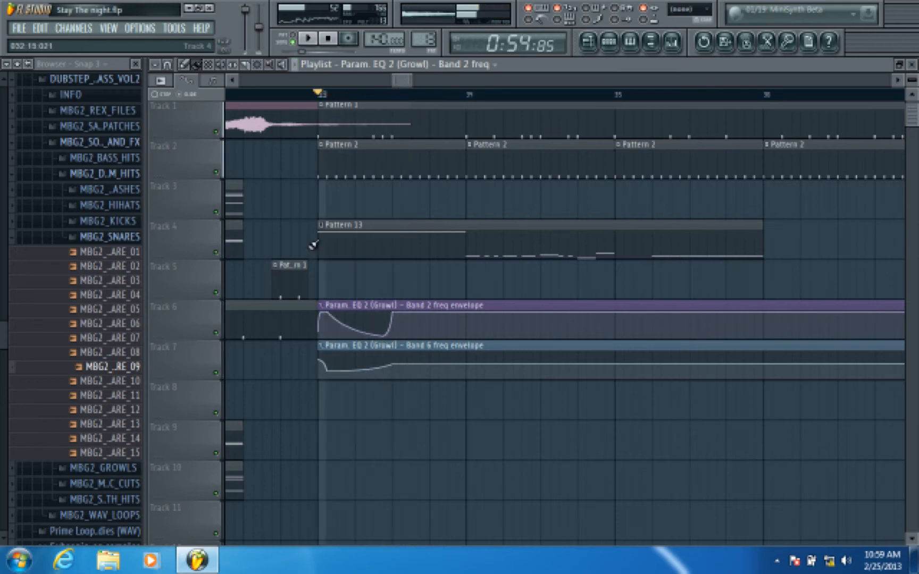
drag(349, 328, 348, 323)
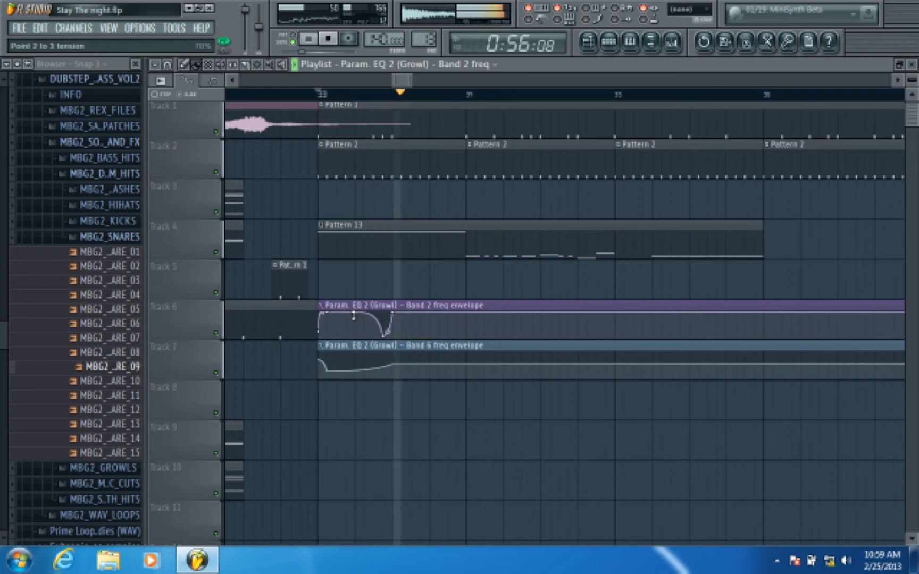
Raise the Band 2 envelope's dip before mid-bar 33 and slightly lower the point that follows it
drag(385, 336, 389, 321)
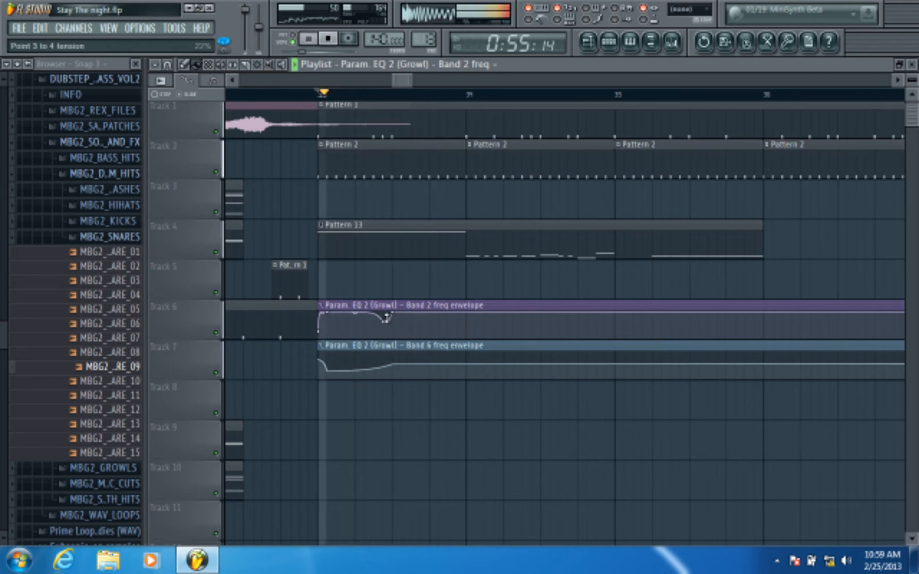
drag(387, 323, 402, 317)
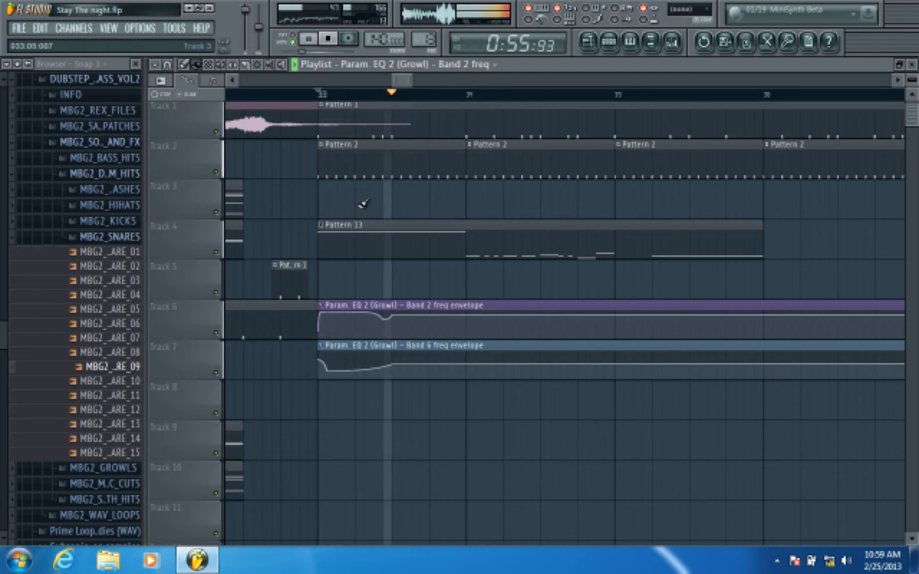
scroll(376, 246, down, 3)
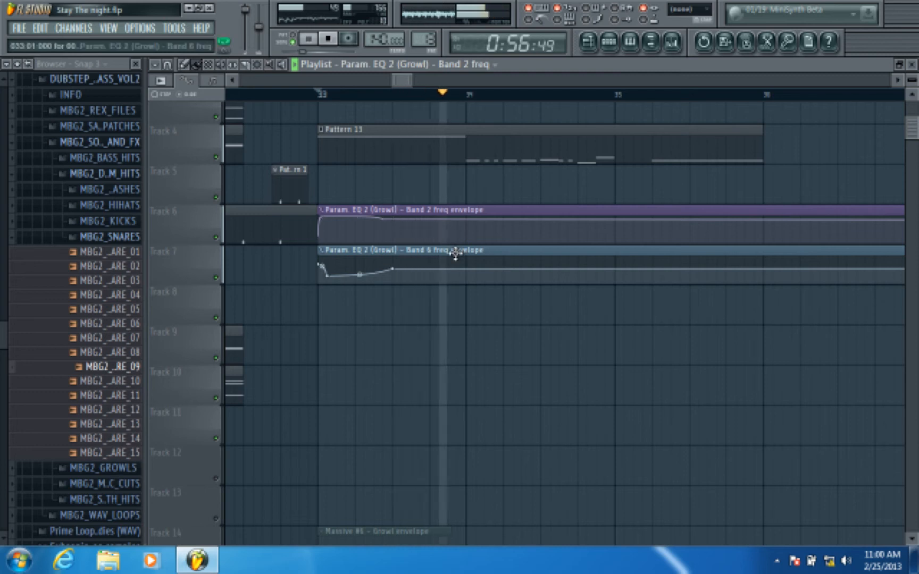
Unmute track 14 with the Massive #6 Growl envelope and play the drop with it
key(space)
scroll(459, 263, down, 4)
click(216, 406)
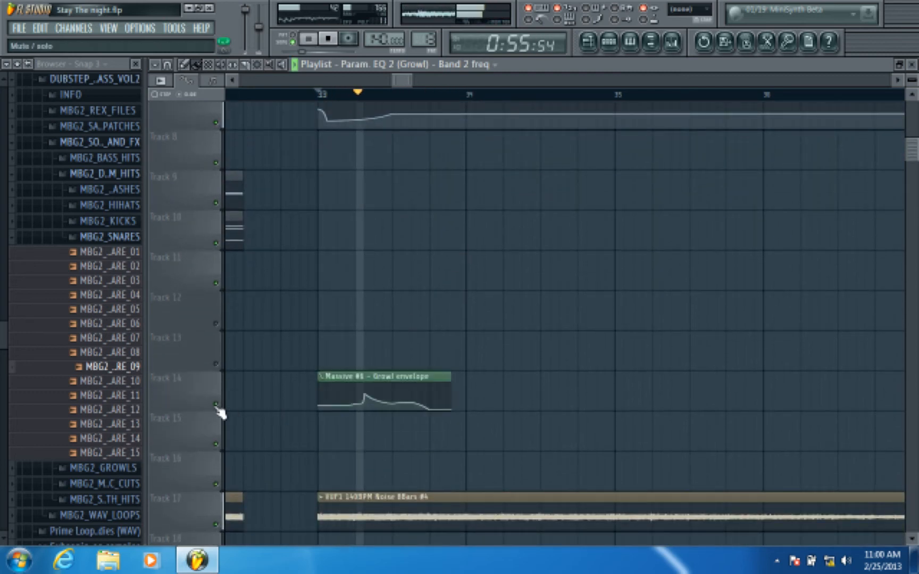
key(space)
key(space)
key(space)
Delete the peak and neighbouring points of the Massive #6 Growl envelope and raise its low end point to flatten the curve
right_click(365, 396)
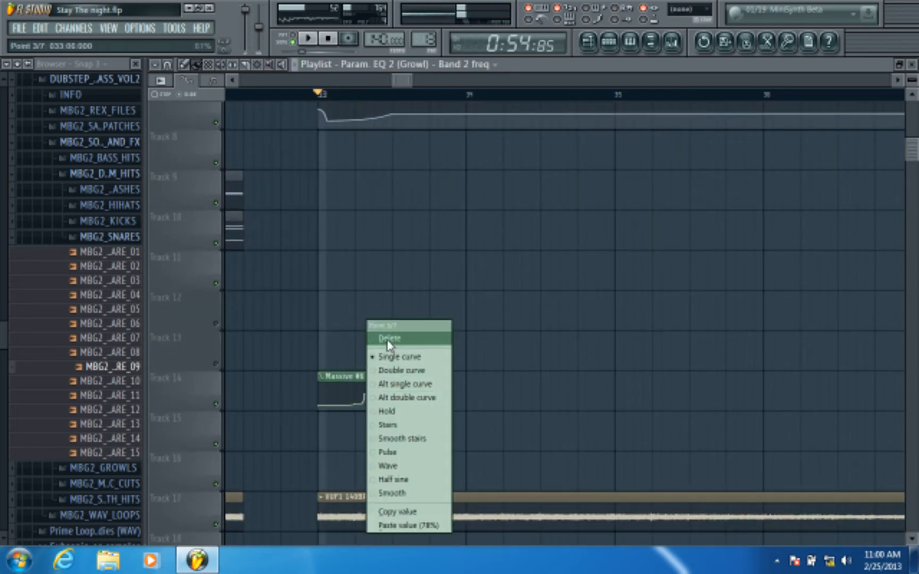
click(389, 341)
right_click(360, 404)
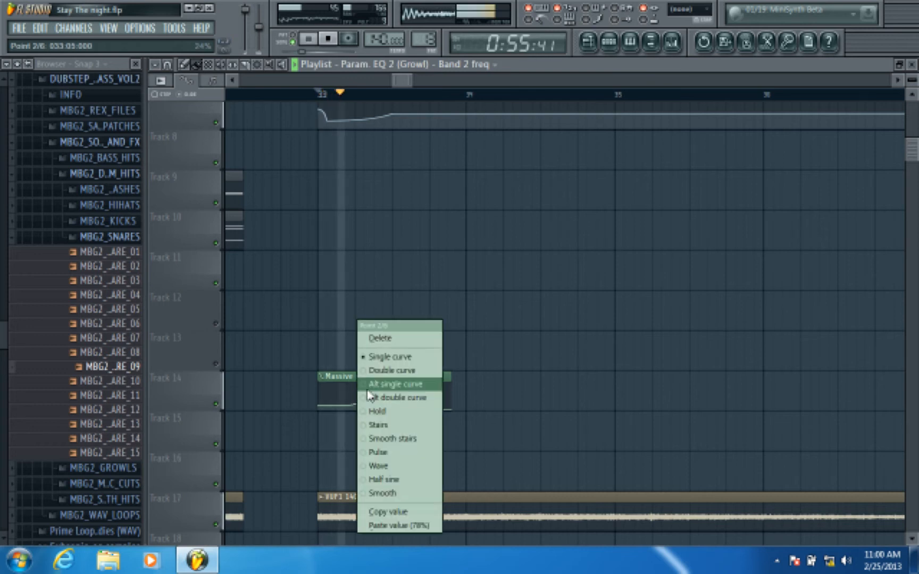
click(382, 337)
right_click(395, 409)
click(410, 336)
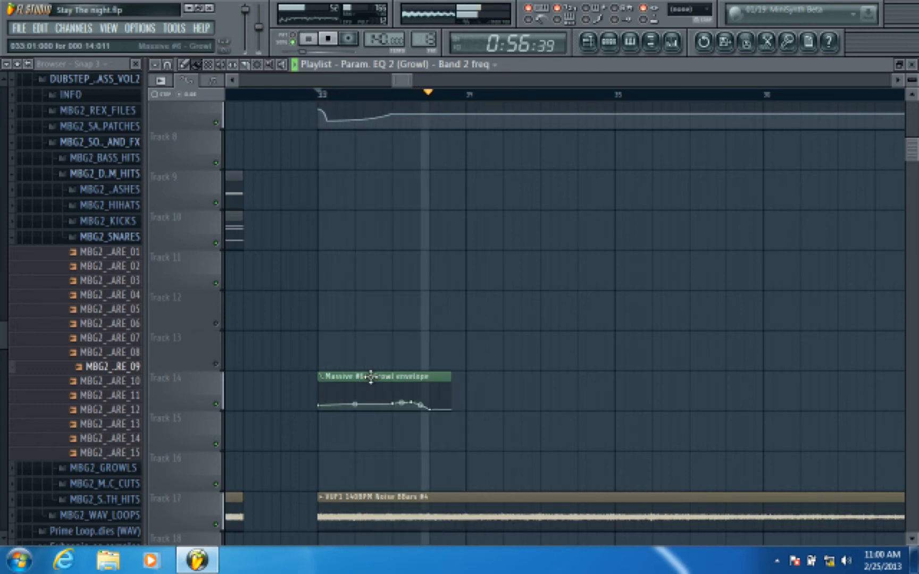
drag(432, 410, 434, 398)
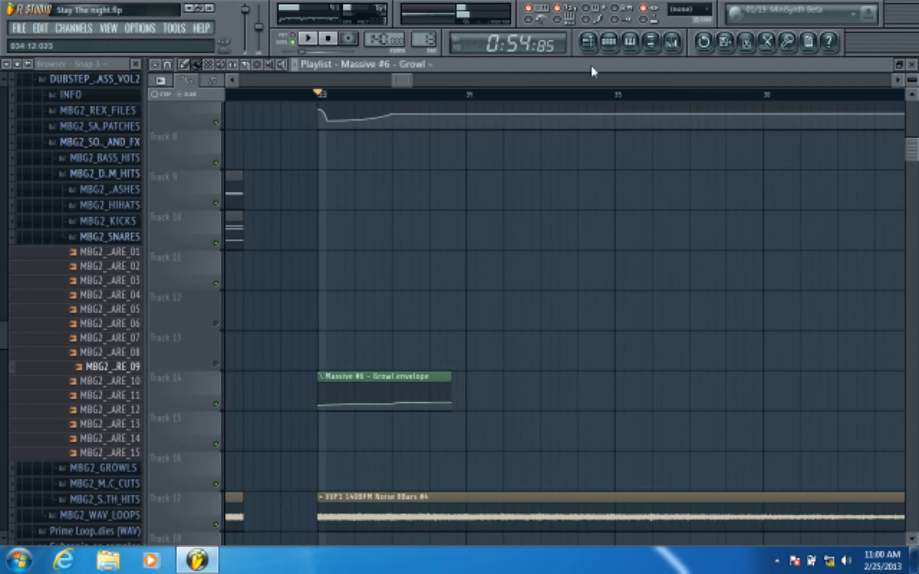
Open the Growl mixer channel's Fruity Parametric EQ 2 and watch its bands move during playback, returning to the playlist
click(610, 43)
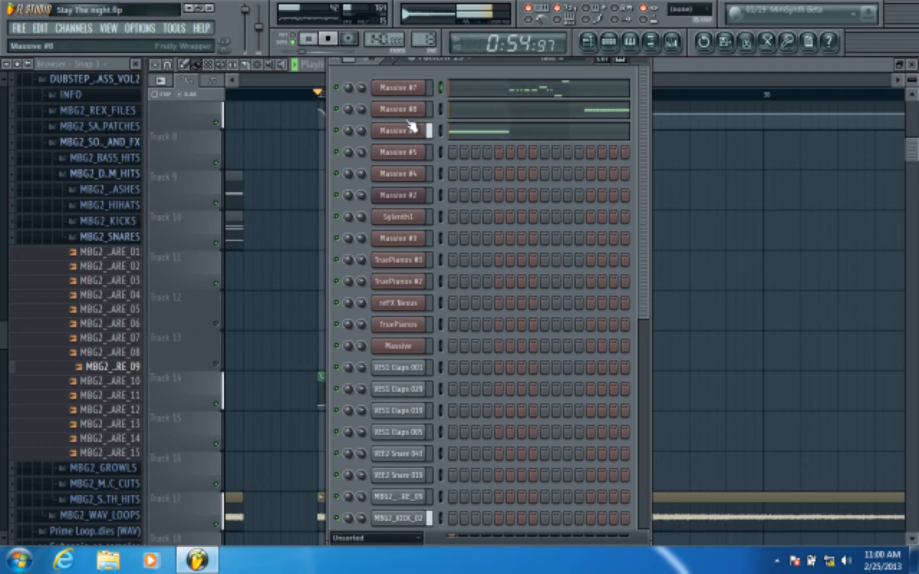
click(672, 42)
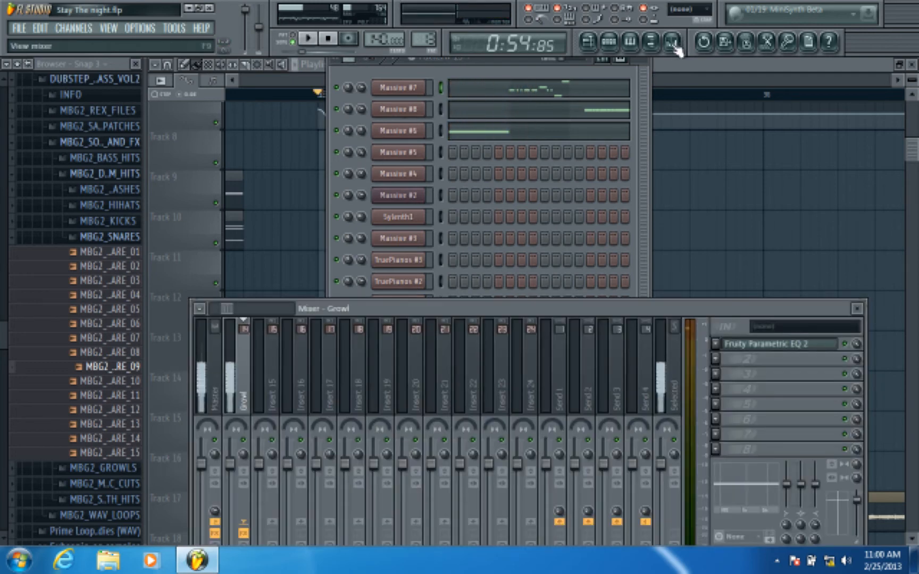
click(780, 351)
key(space)
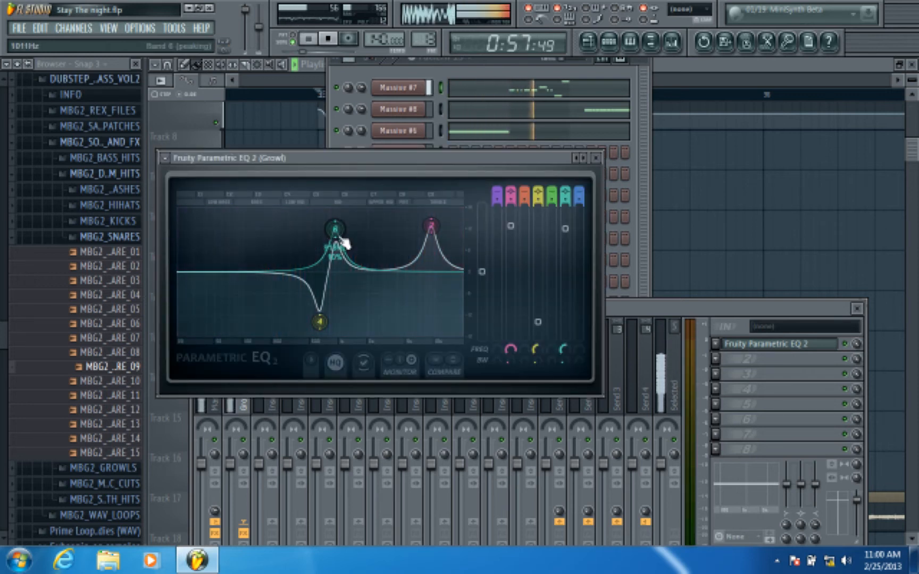
click(664, 63)
Lower the start of the Band 2 freq envelope and pull its point near mid-bar 33 down to the minimum, playing the result
scroll(565, 103, down, 1)
scroll(480, 269, up, 1)
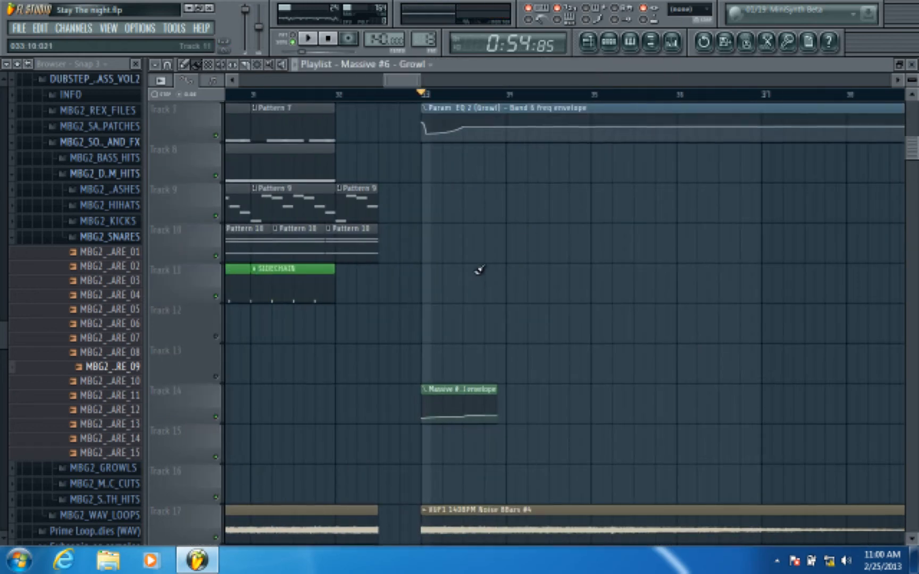
scroll(480, 269, up, 5)
scroll(478, 266, down, 10)
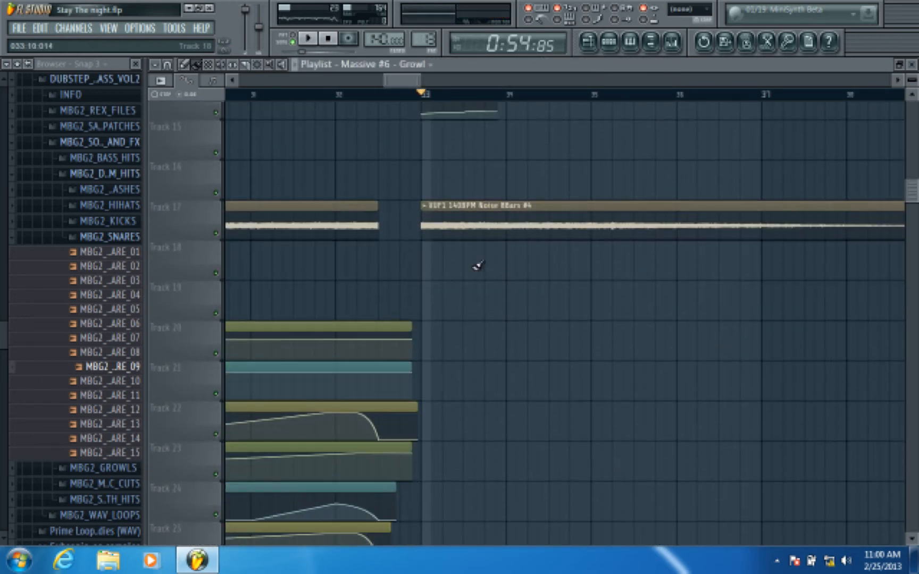
scroll(478, 266, up, 5)
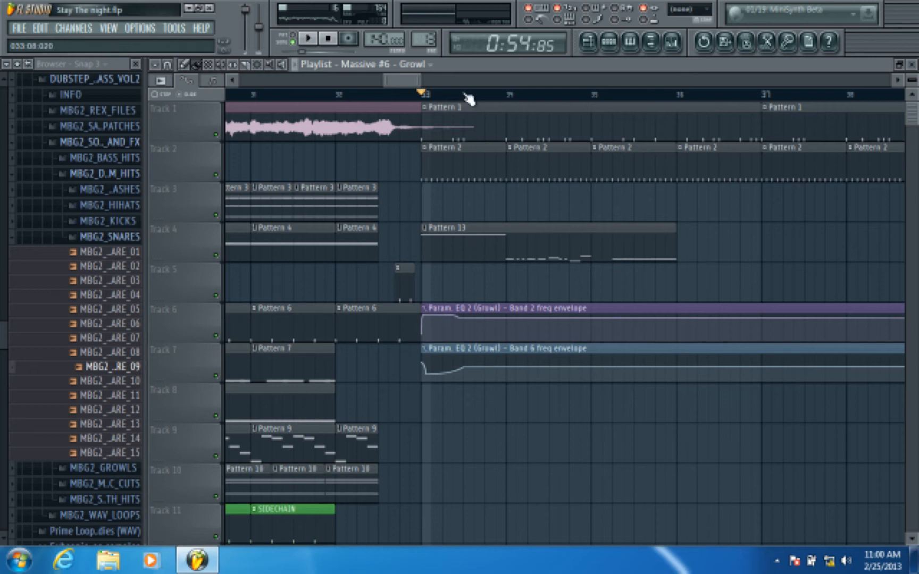
scroll(468, 98, up, 2)
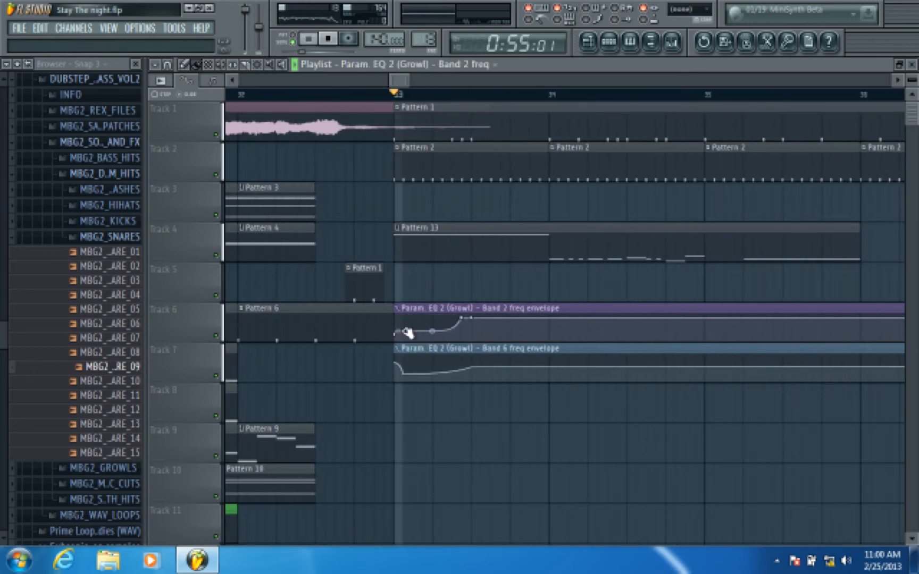
key(space)
key(space)
key(space)
drag(460, 318, 470, 350)
key(space)
key(space)
key(space)
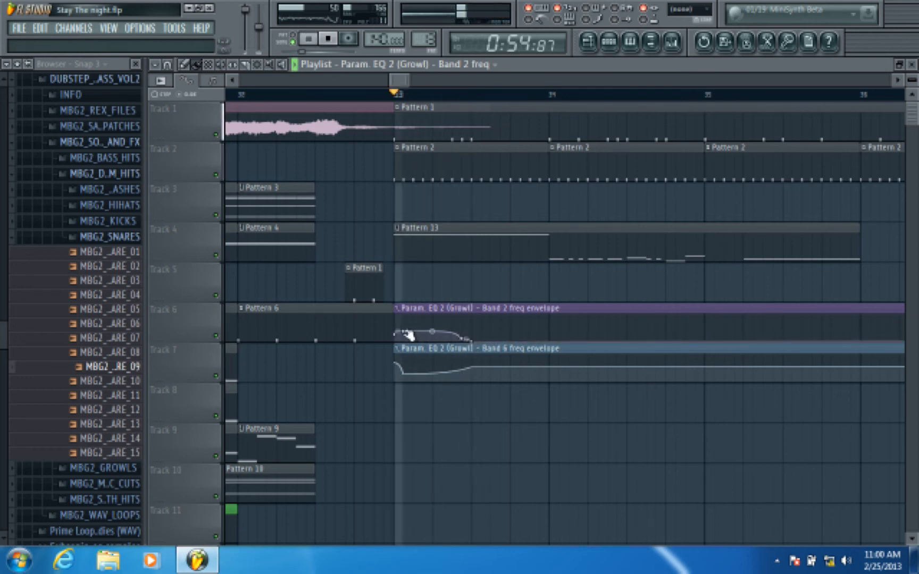
Lower the Band 2 envelope's second point, at 033:02, to 0% and play it
key(space)
mouse_move(406, 332)
mouse_down()
mouse_move(403, 351)
mouse_move(410, 344)
mouse_up()
key(space)
key(space)
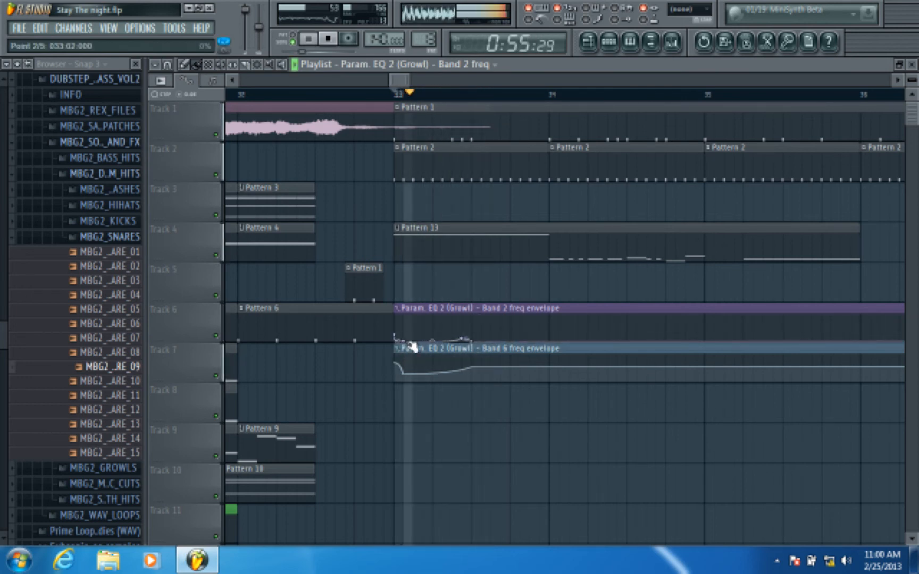
Add a peak at 033:06 to the Band 2 envelope and stretch its fall to the end of bar 33
key(space)
key(space)
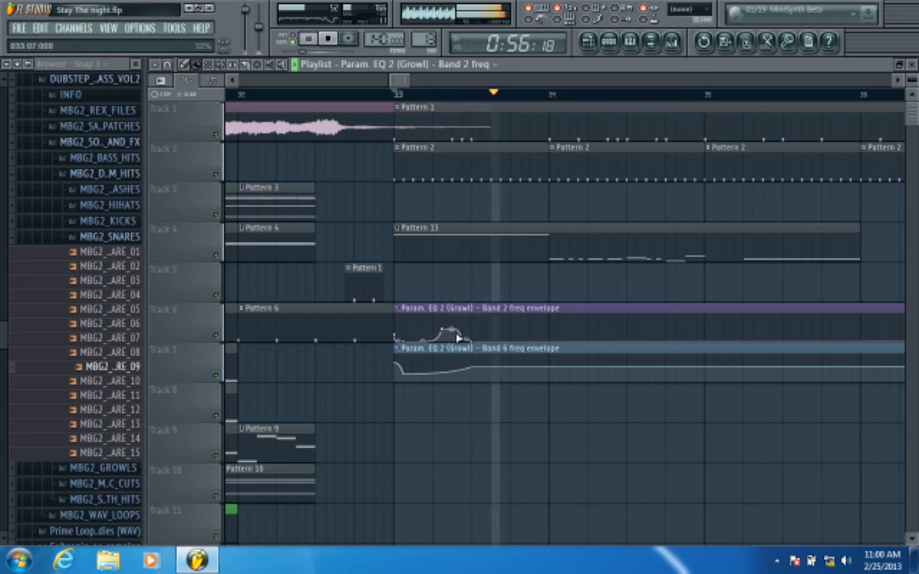
drag(447, 329, 548, 359)
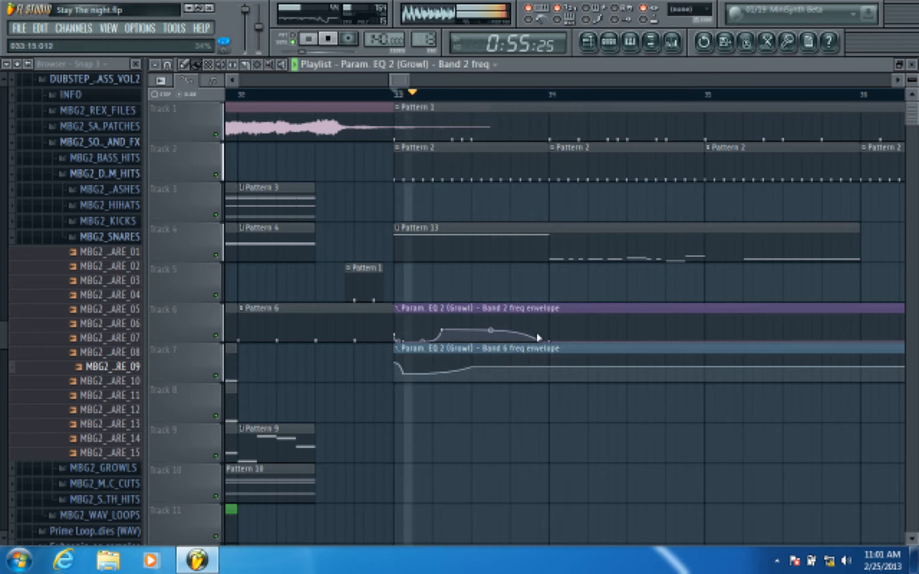
Bend the Band 6 freq envelope's curve after the opening dip so it rises immediately to the level section
scroll(484, 275, down, 5)
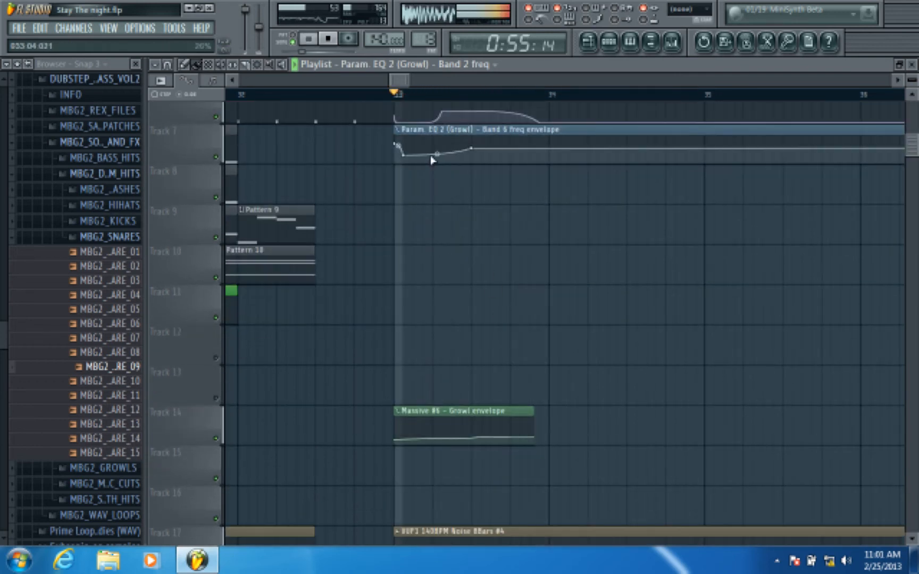
drag(437, 154, 443, 60)
mouse_move(437, 154)
mouse_down()
mouse_move(445, 287)
mouse_move(435, 164)
mouse_up()
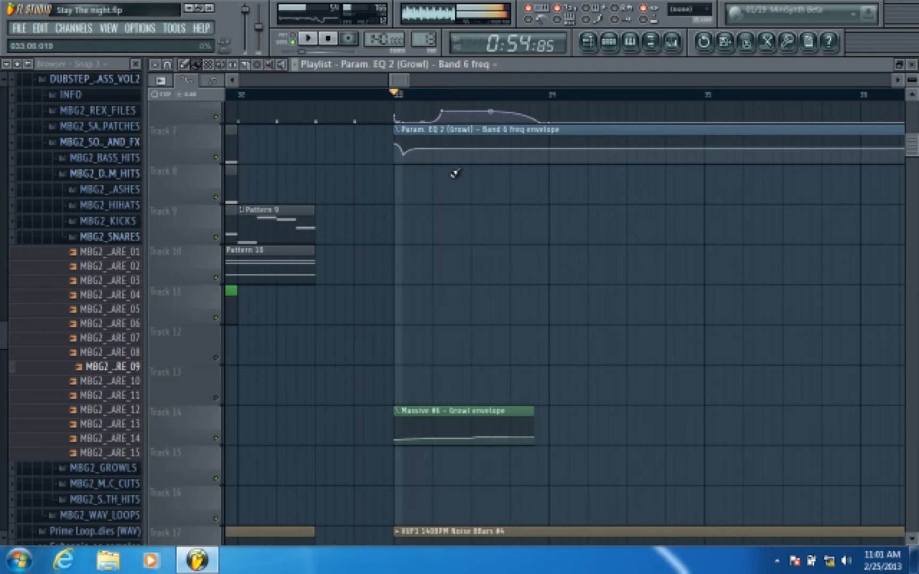
Try bowing the Band 2 envelope's rise toward the 033:06 peak upward, and bend it back to a late rise
scroll(455, 173, up, 3)
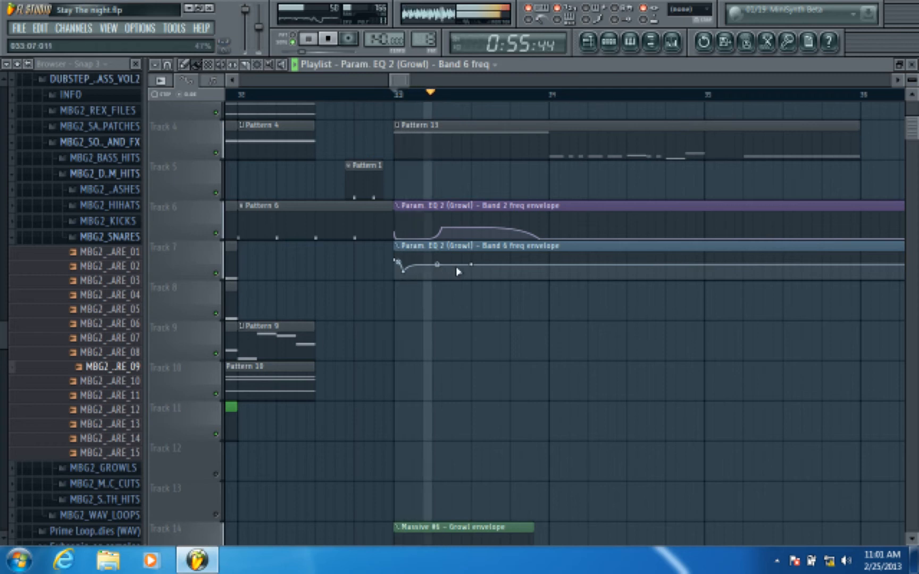
drag(423, 239, 424, 151)
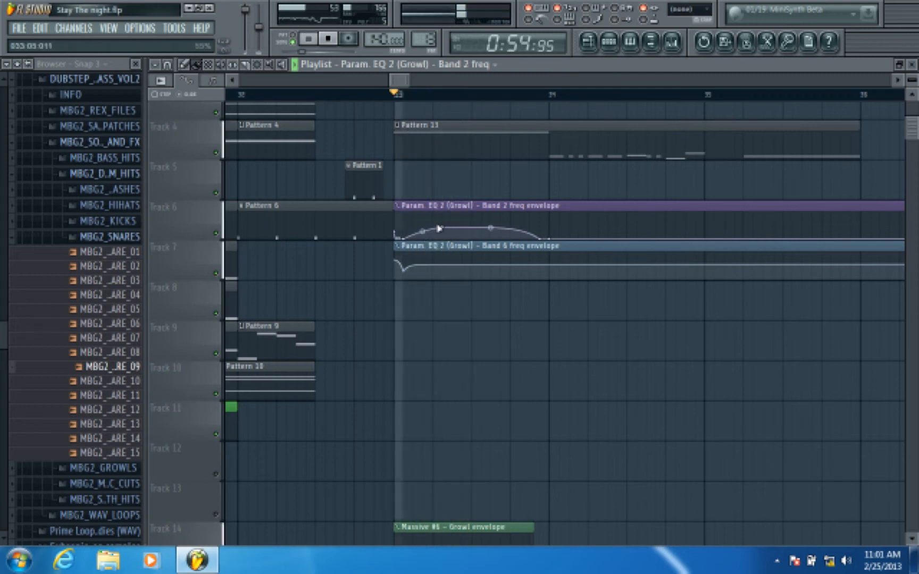
drag(423, 232, 450, 340)
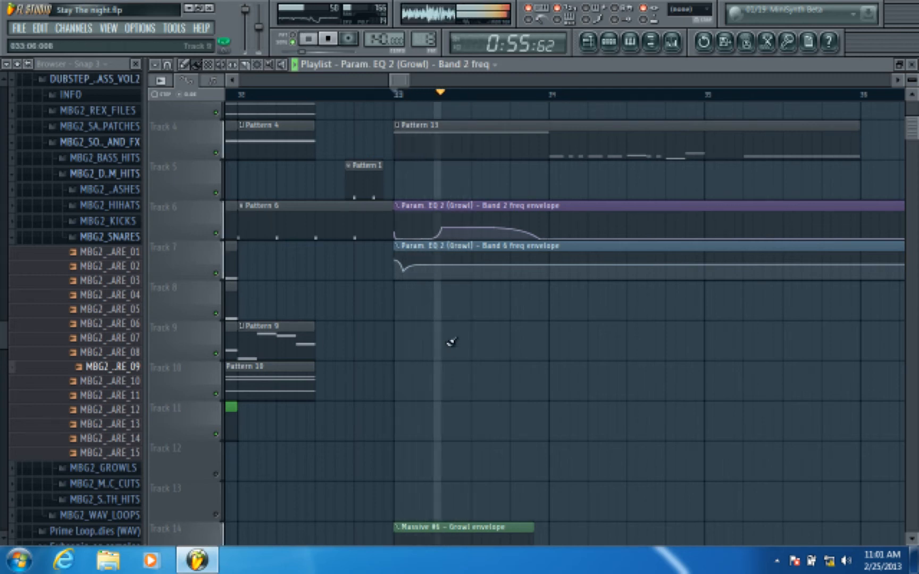
Add a dip at 033:08 and a second peak at 033:11 at 100% to the Band 2 envelope, with the first peak at 45%
right_click(461, 235)
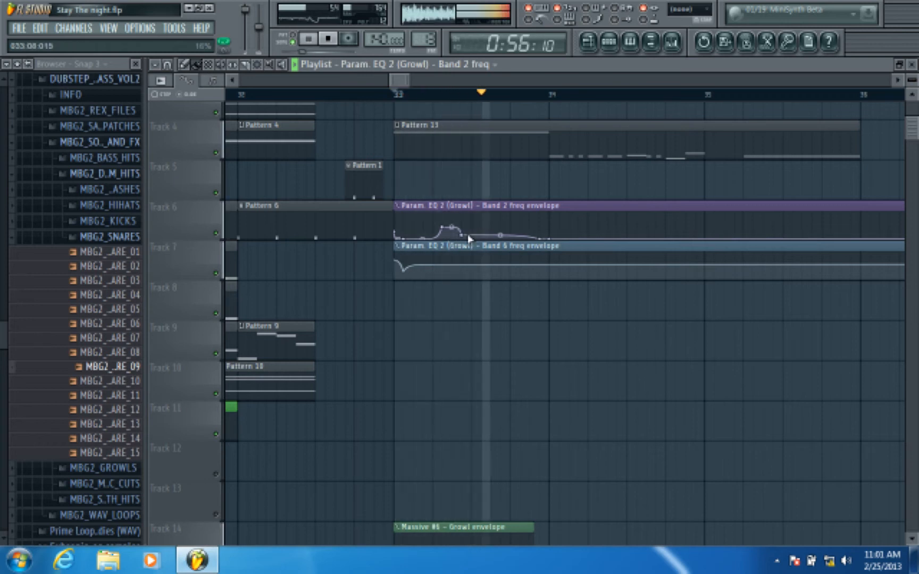
drag(461, 235, 497, 204)
drag(443, 228, 443, 205)
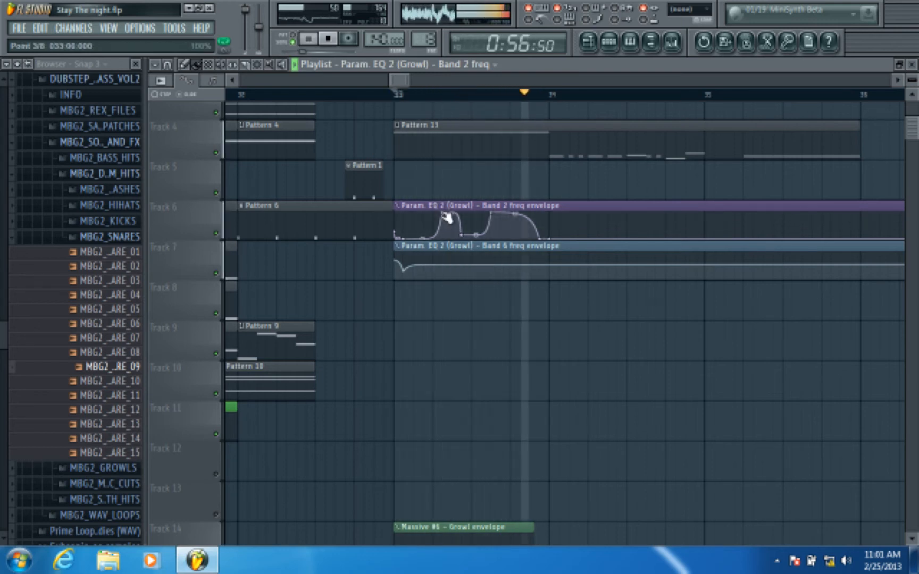
key(space)
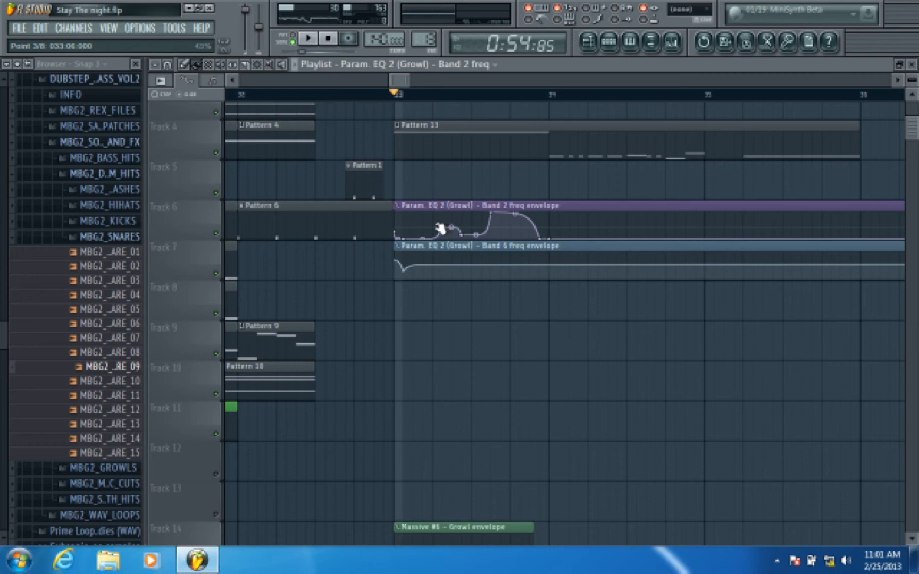
key(space)
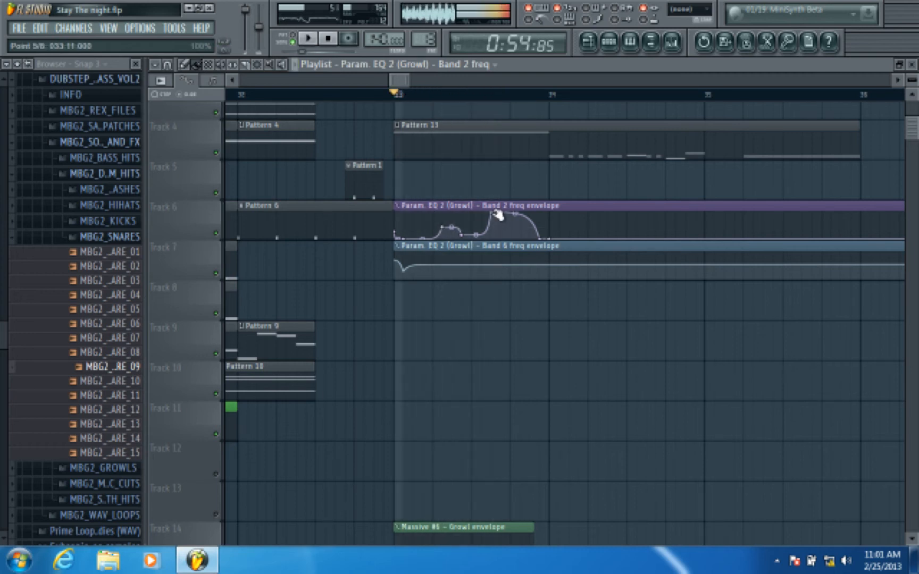
Lower the Band 2 envelope's second peak and shift the two peaks earlier to 033:05 and 033:09
drag(490, 213, 496, 232)
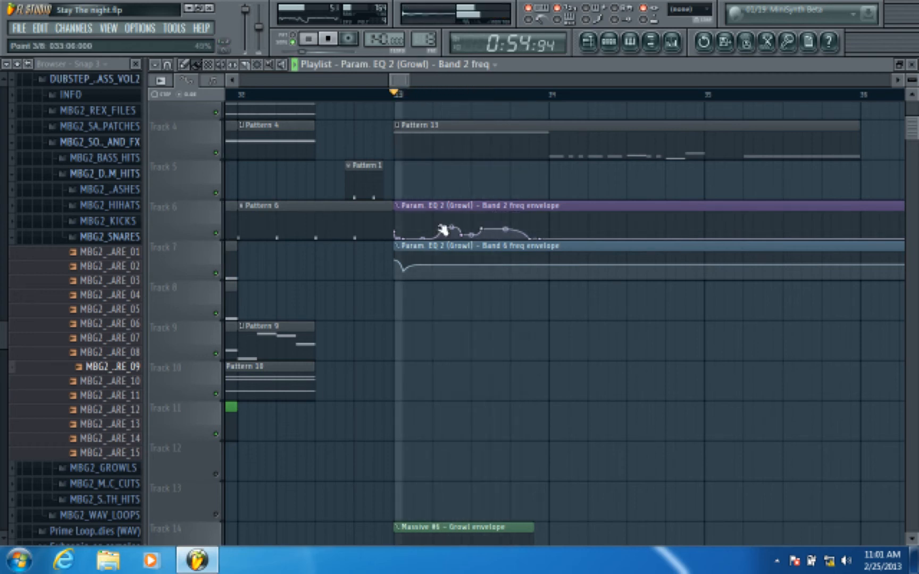
drag(436, 229, 432, 229)
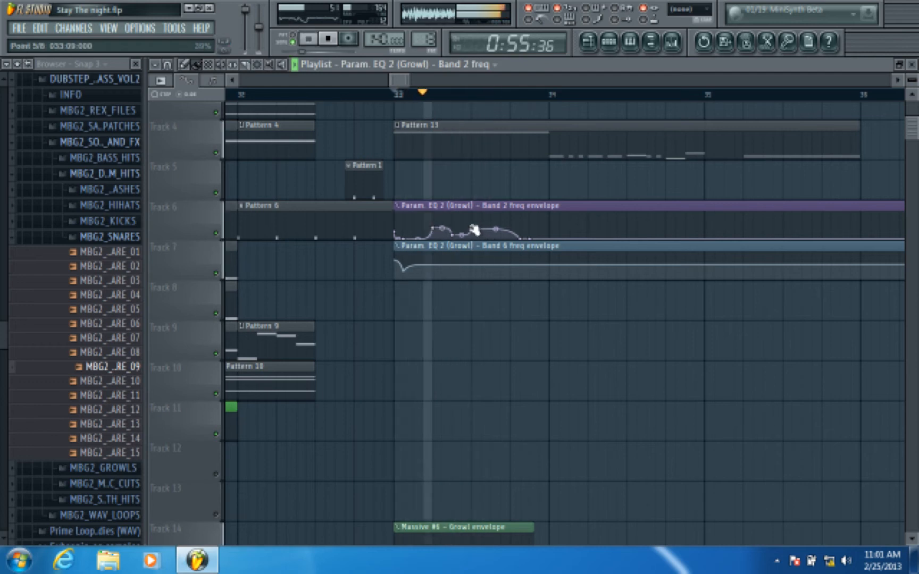
key(space)
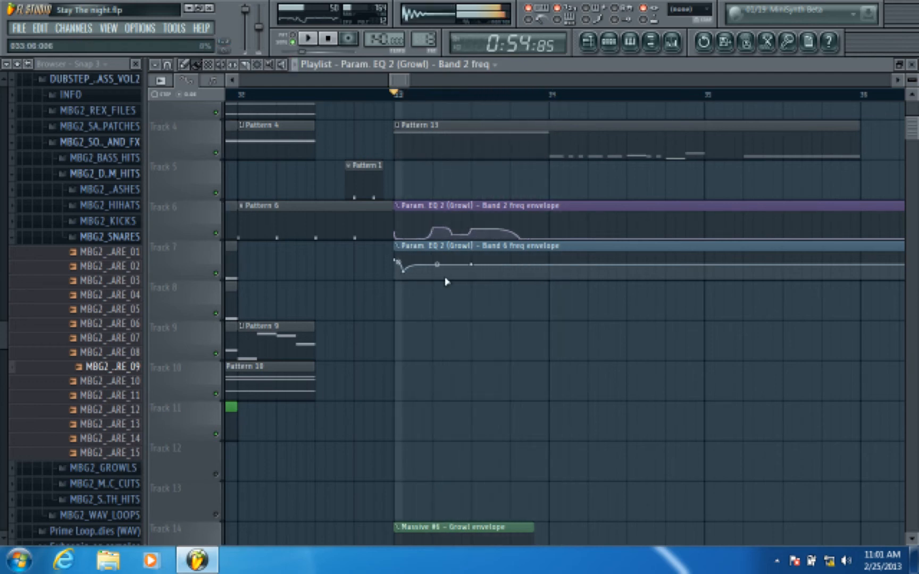
Add a point to the Band 6 freq envelope, set it to 50% at 033:06, and lower the curve after it
key(space)
right_click(447, 274)
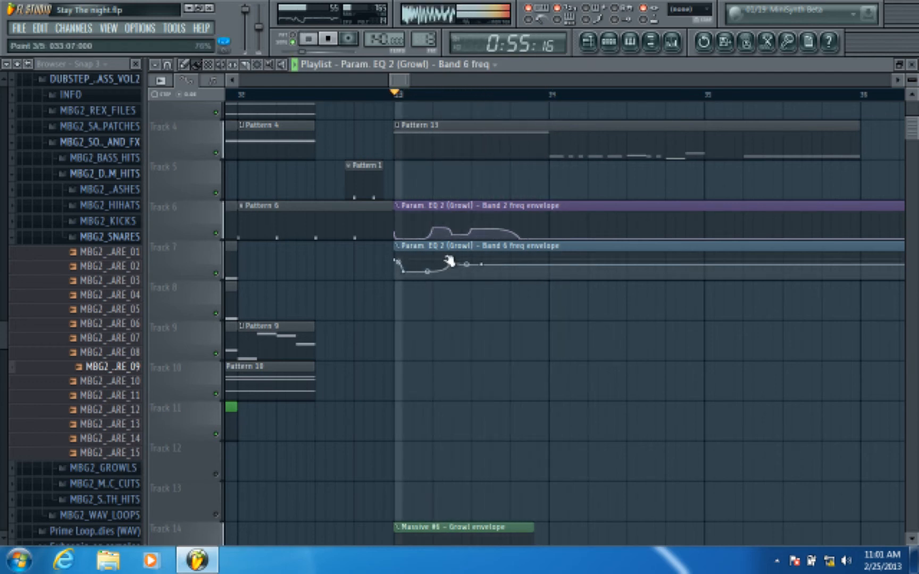
drag(449, 260, 475, 275)
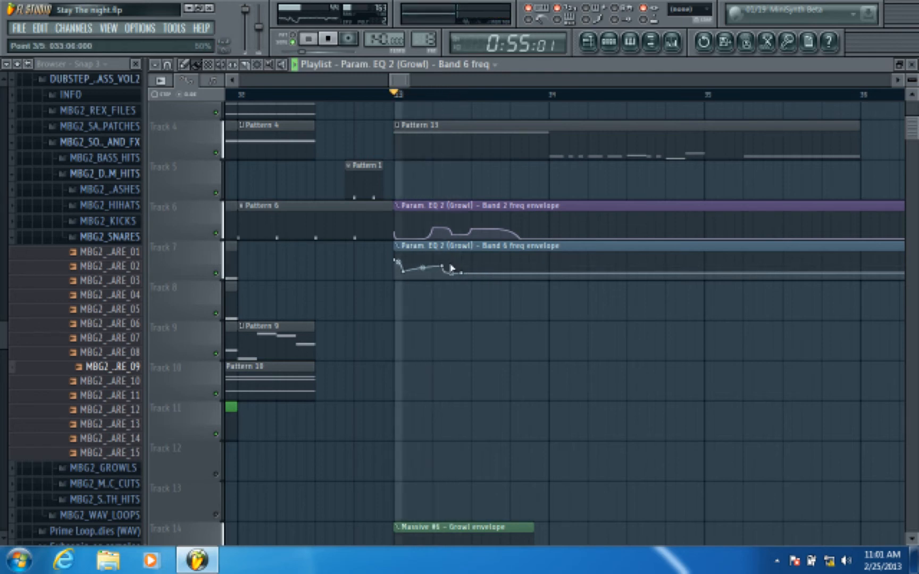
Add a point at 033:05 and a peak near mid-bar 33 to the Massive #6 Growl envelope, and play it
scroll(474, 287, down, 2)
scroll(501, 373, down, 3)
key(space)
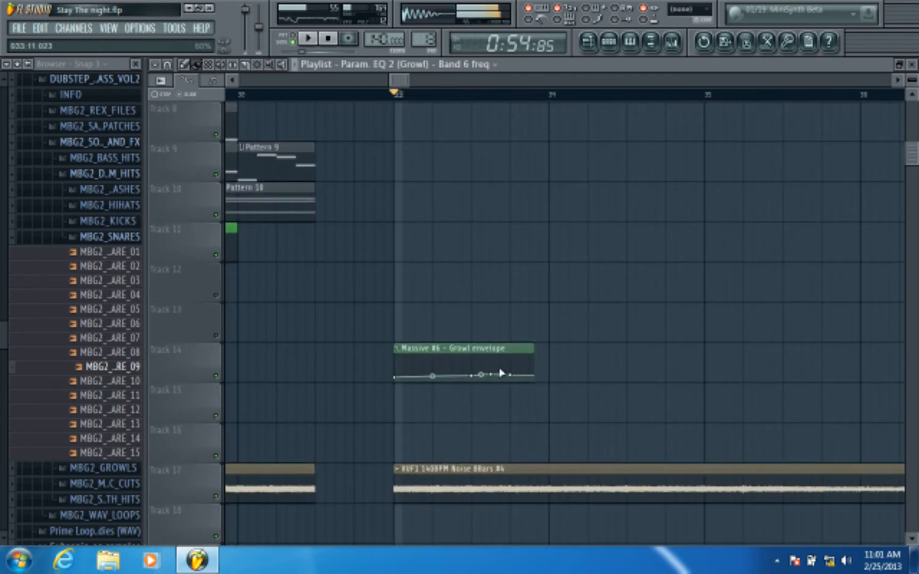
right_click(462, 362)
right_click(434, 373)
key(space)
key(space)
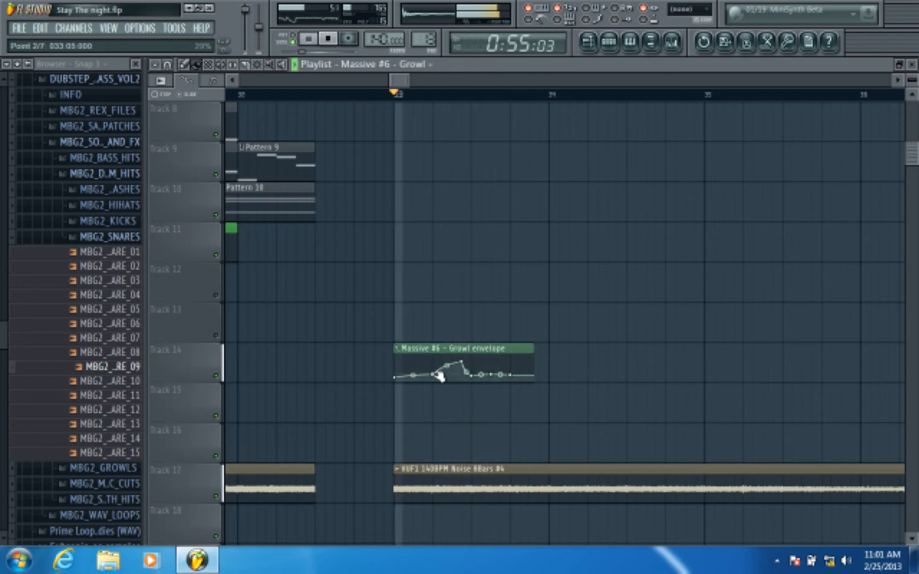
Raise the Growl envelope's peak to 100% at 033:07 and play the result
key(space)
key(space)
mouse_move(461, 361)
mouse_down()
mouse_move(470, 350)
mouse_move(459, 352)
mouse_up()
key(space)
key(space)
key(space)
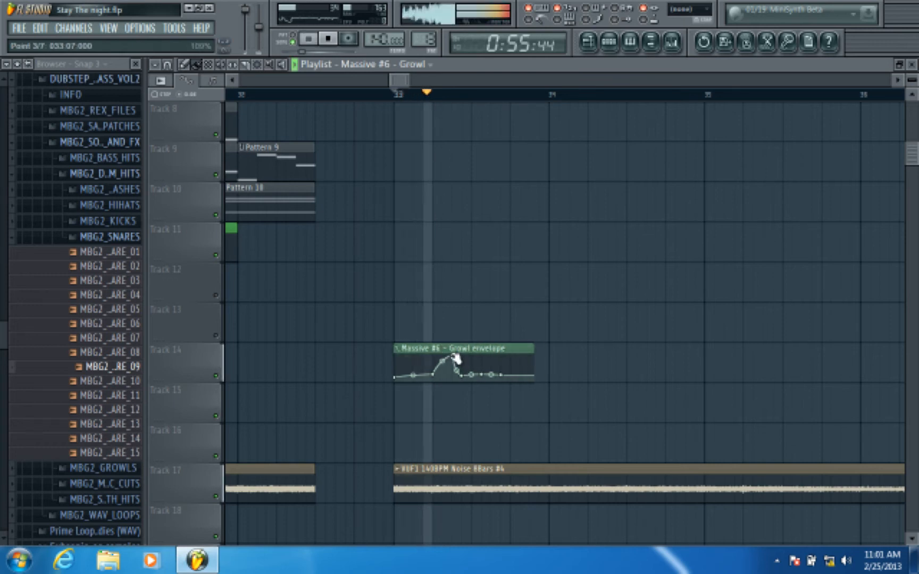
Raise the Growl envelope's starting point to the maximum so it falls toward 033:05, and play it
key(space)
key(space)
drag(395, 377, 395, 315)
key(space)
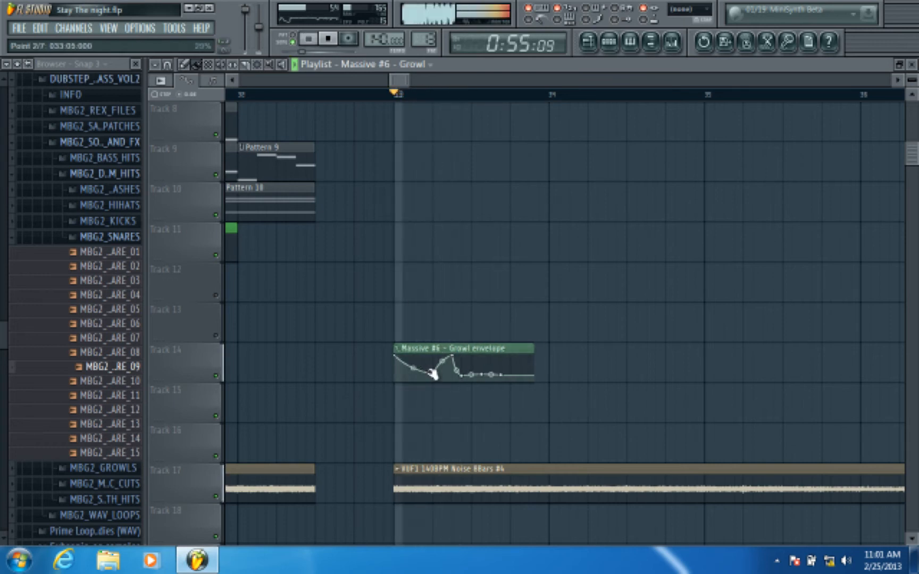
drag(434, 374, 437, 362)
key(space)
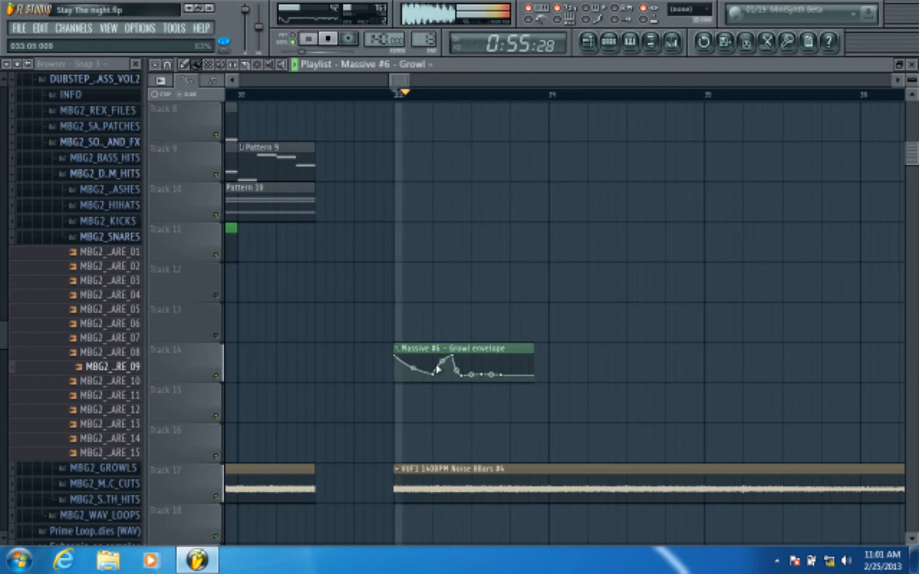
Lower the Massive #6 Growl envelope's starting point at 033:01 and play the result
key(space)
key(space)
key(space)
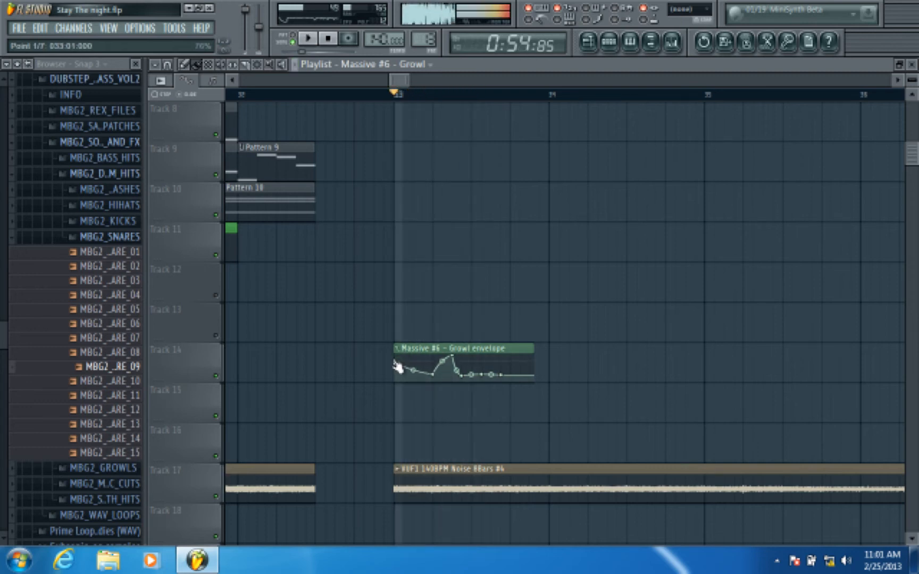
key(space)
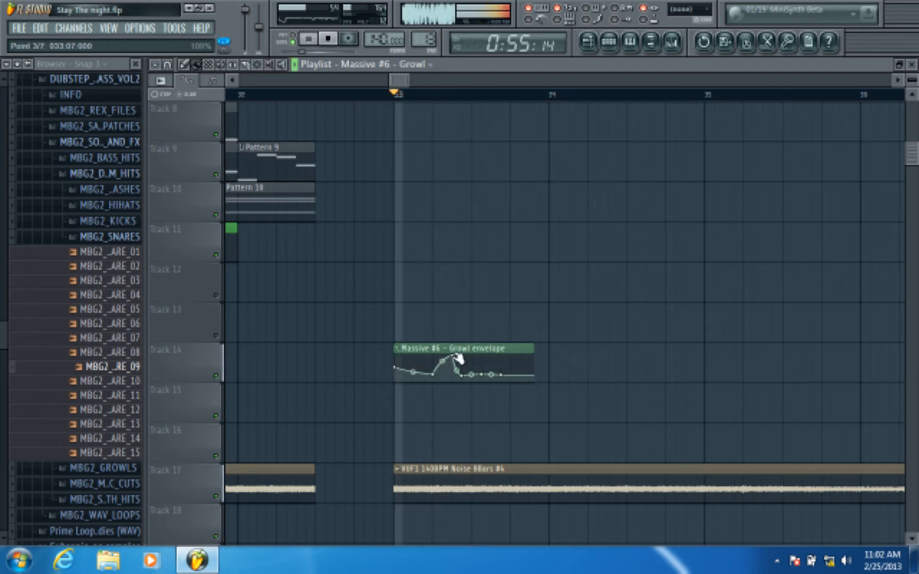
key(space)
View the Massive #6 synth's Killer Growl patch, return to the playlist and stop playback
click(609, 42)
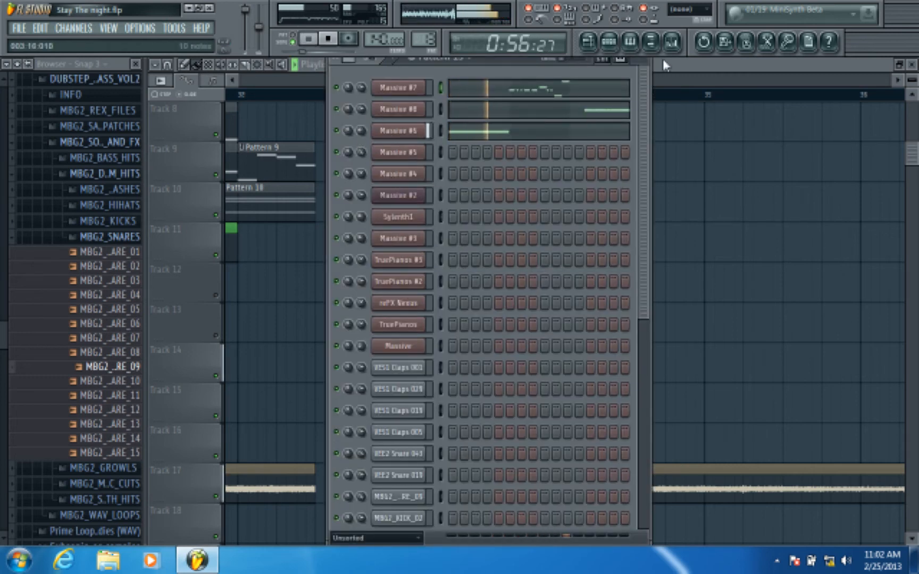
click(414, 131)
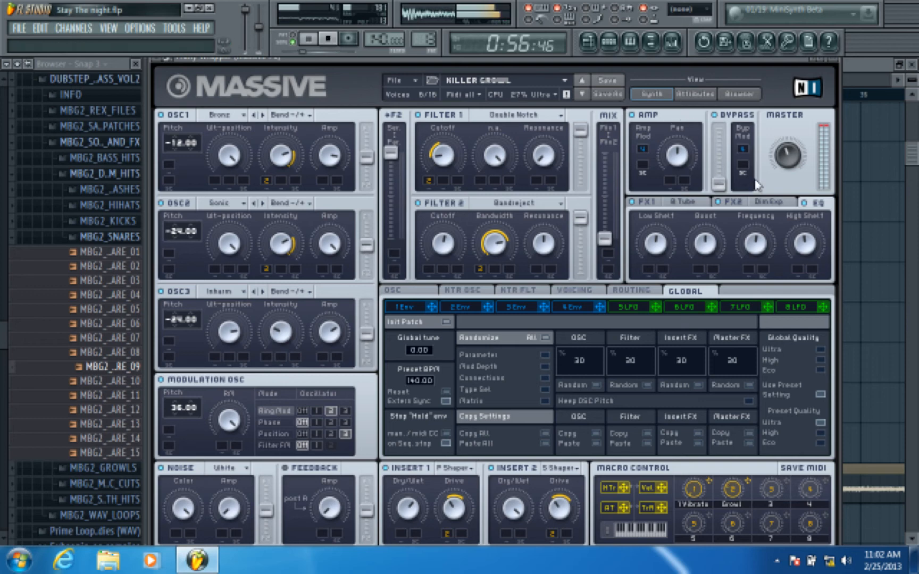
click(887, 71)
key(space)
Play the drop from bar 33 and look over its pattern and envelope clips in the playlist
scroll(565, 163, up, 2)
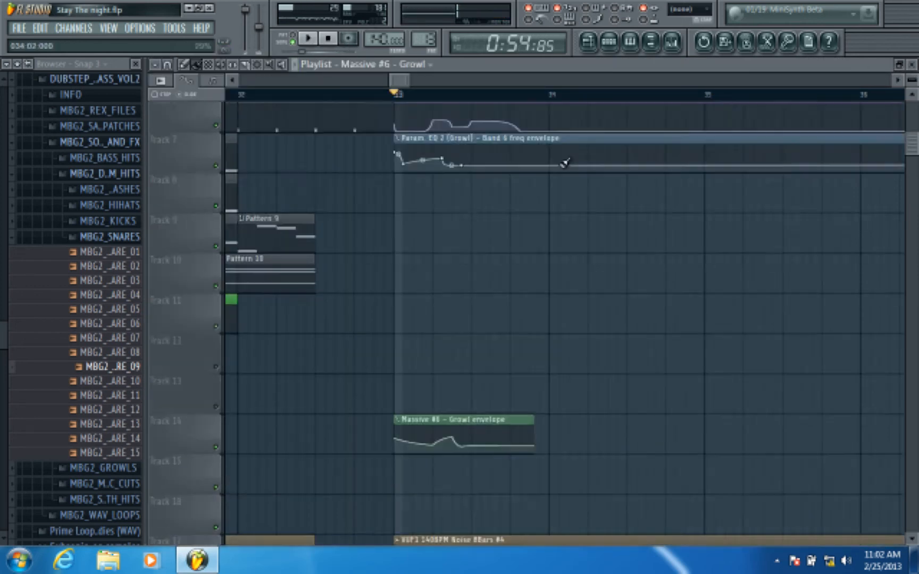
scroll(561, 163, up, 5)
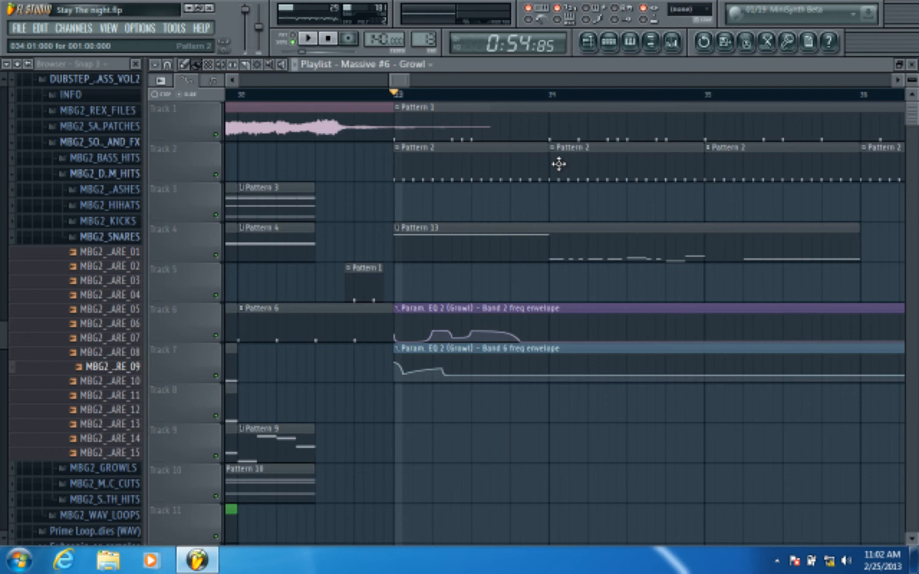
click(308, 38)
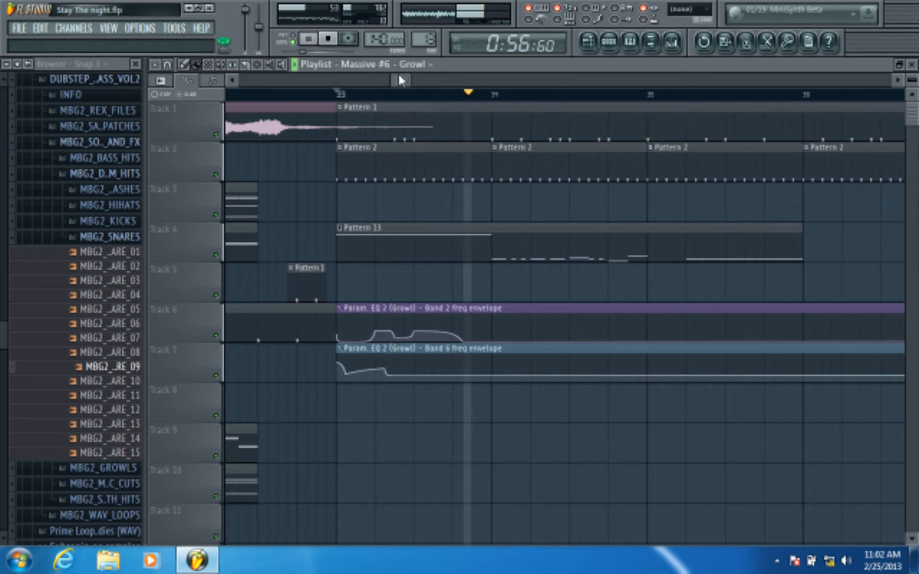
scroll(436, 98, down, 3)
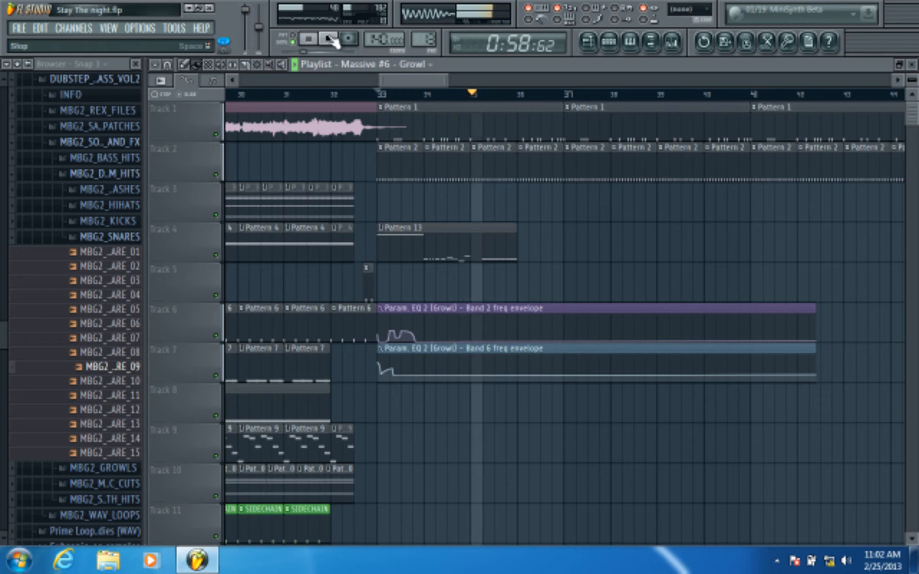
click(331, 39)
scroll(489, 188, down, 6)
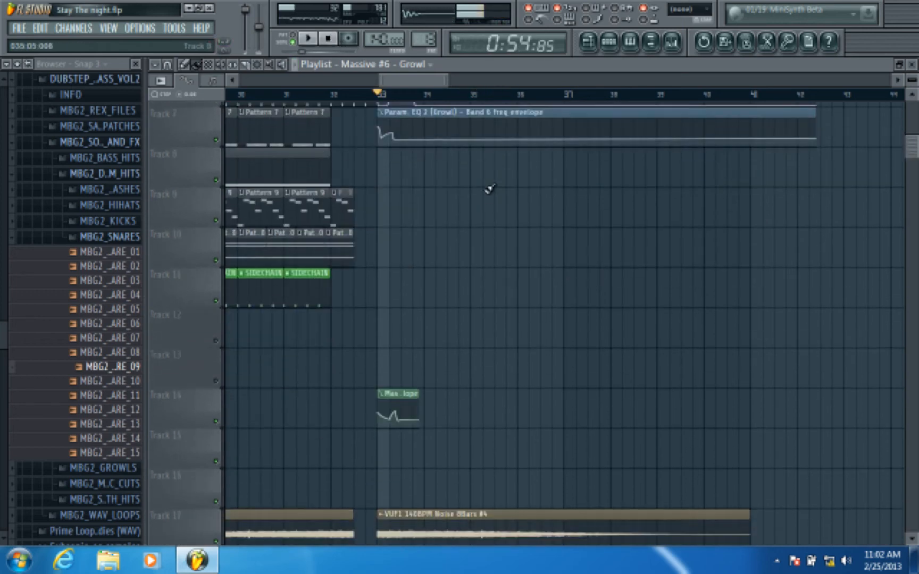
scroll(519, 228, up, 4)
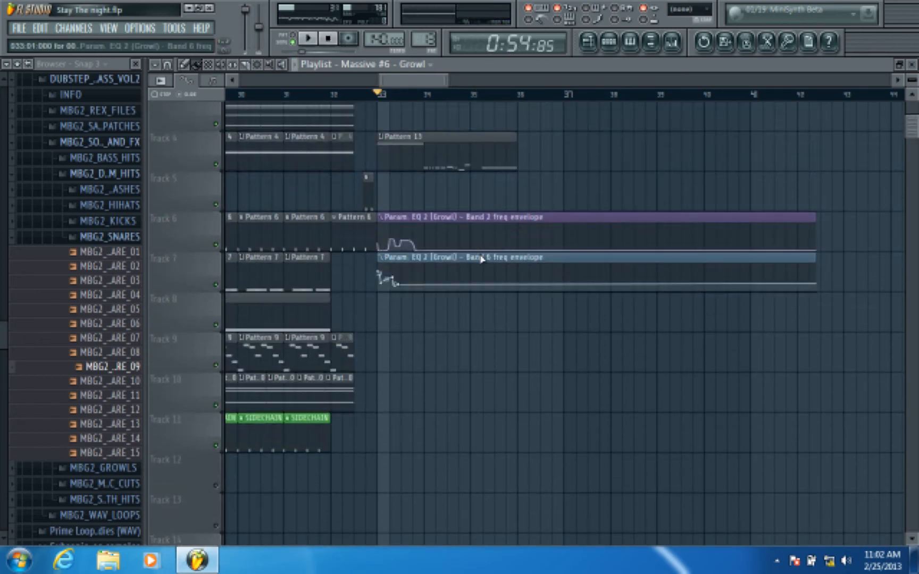
Delete the intermediate points of the Growl Band 2 freq envelope, keeping only its start and end points
click(673, 42)
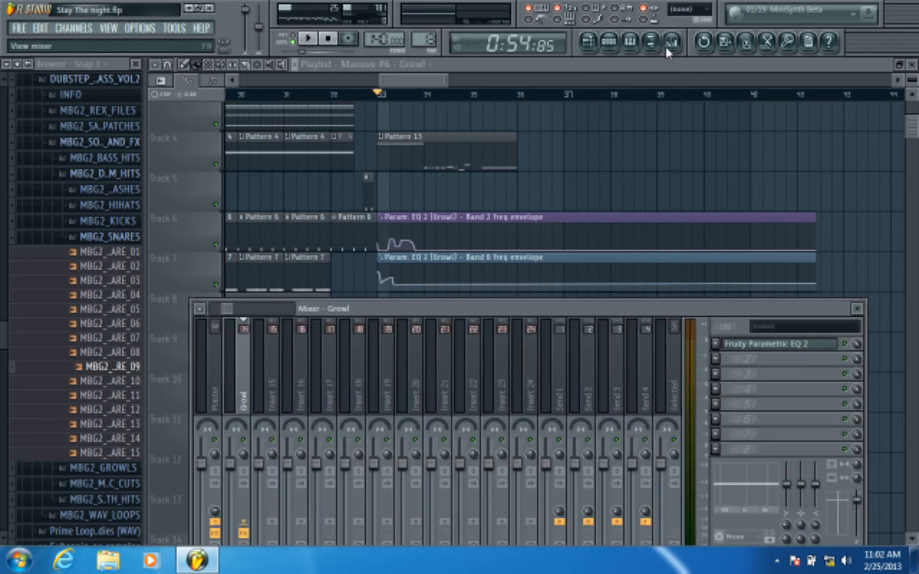
click(412, 234)
right_click(406, 244)
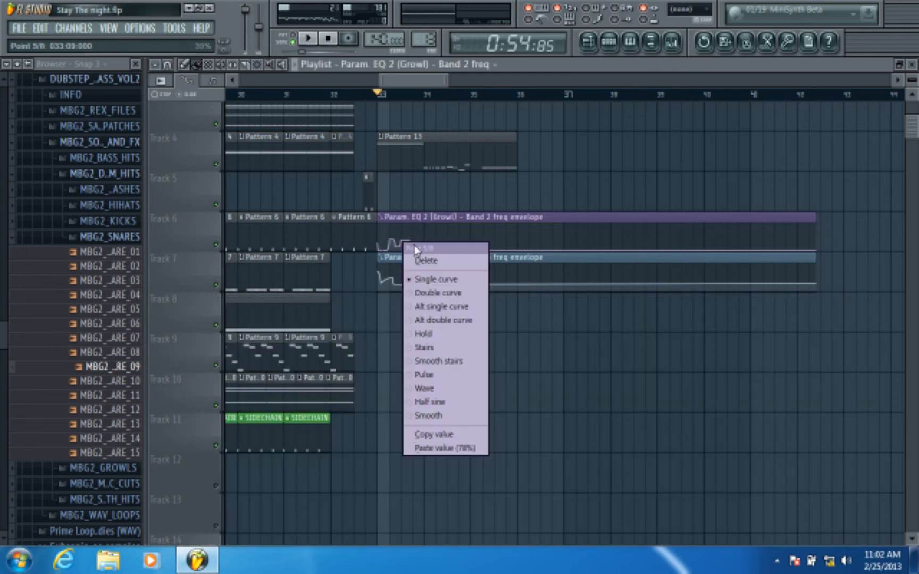
click(417, 259)
right_click(399, 247)
click(412, 261)
right_click(398, 243)
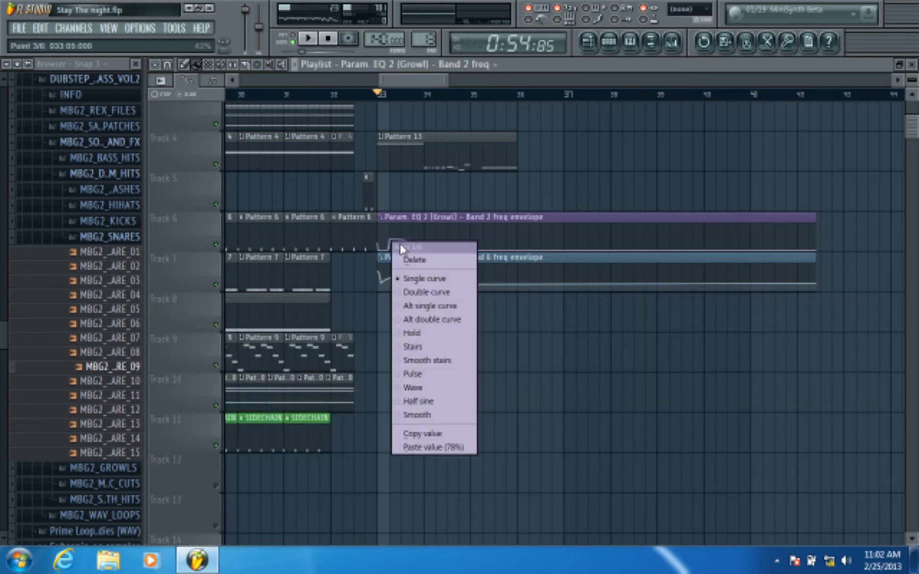
click(416, 260)
right_click(417, 253)
click(435, 273)
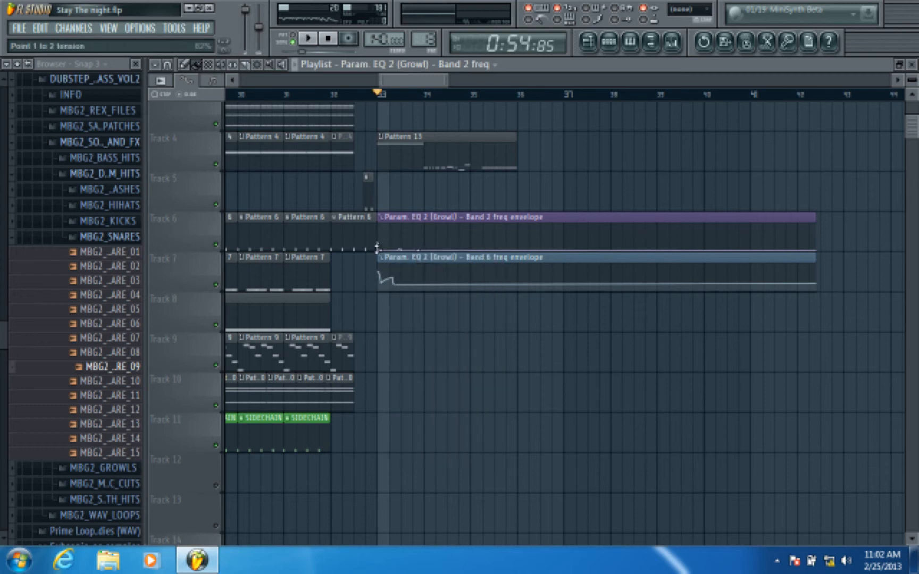
right_click(385, 257)
click(405, 272)
right_click(414, 244)
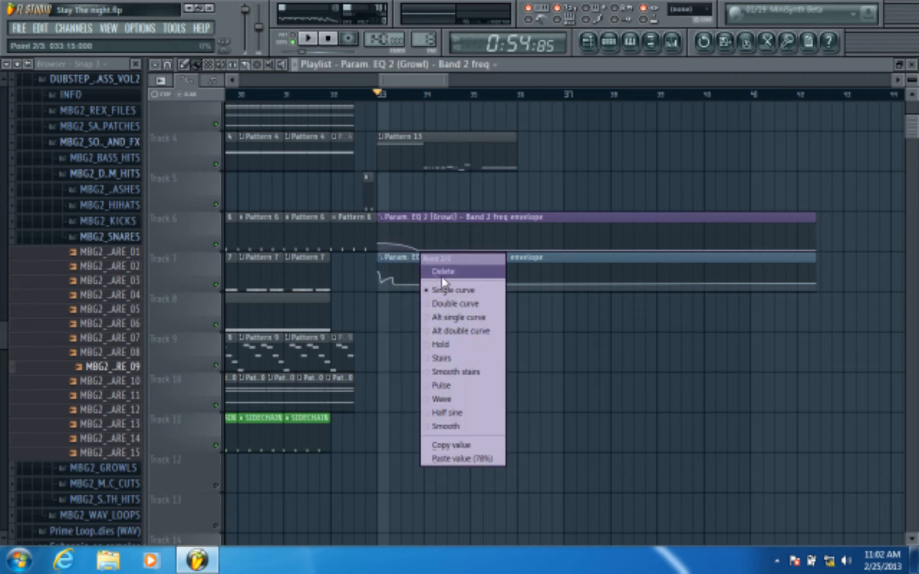
click(432, 270)
Delete the intermediate points of the Growl Band 6 freq envelope, keeping only its start and end points
right_click(402, 292)
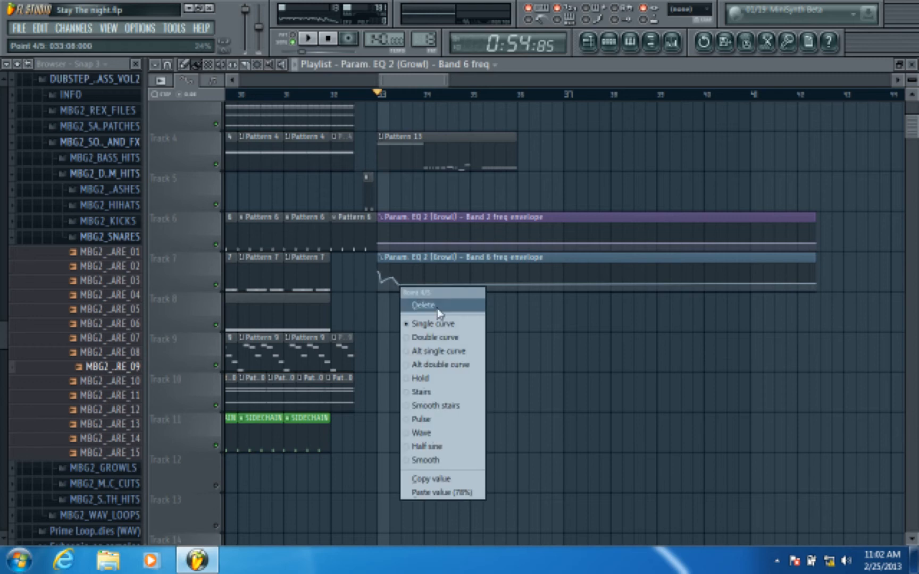
click(440, 304)
right_click(396, 281)
click(410, 294)
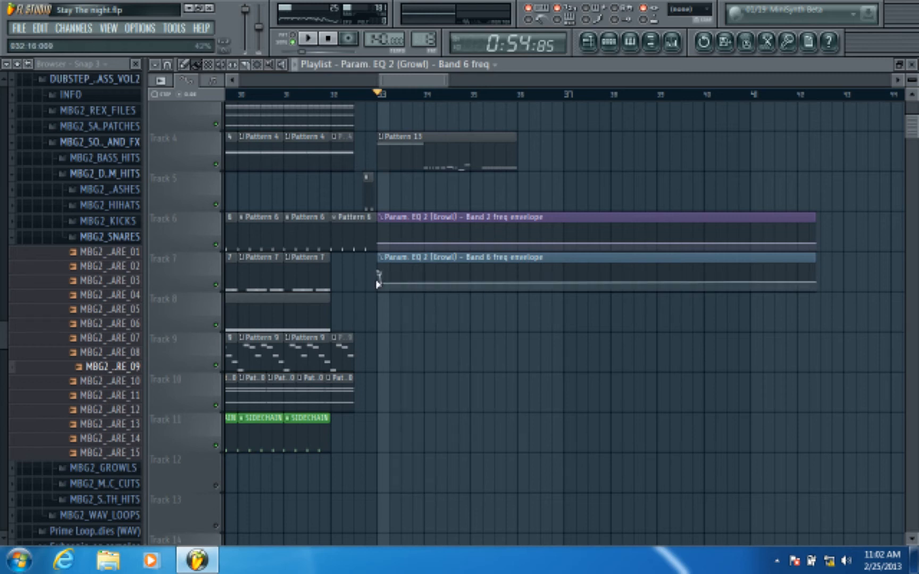
right_click(379, 285)
click(401, 303)
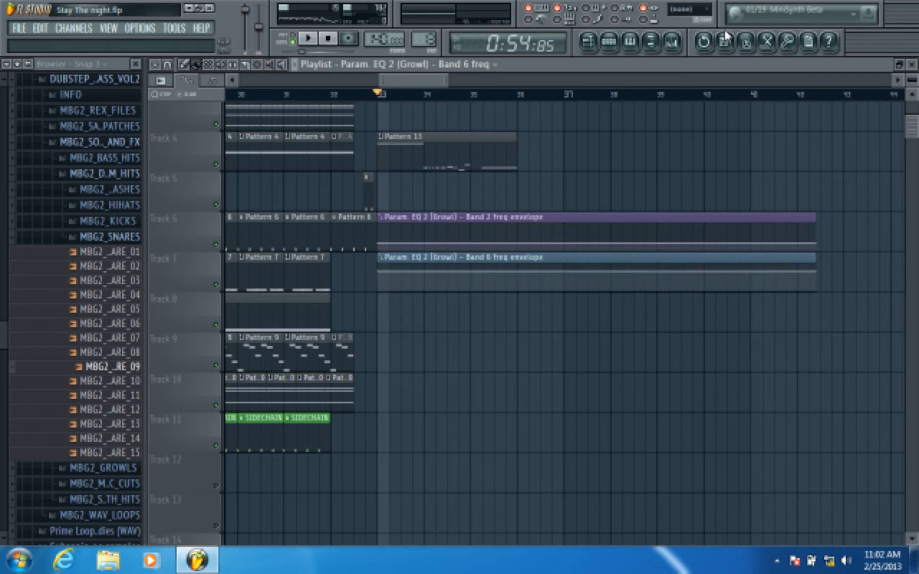
Open the Massive #6 synth and bring up its dialog for opening a sound file
click(676, 47)
click(596, 43)
click(609, 45)
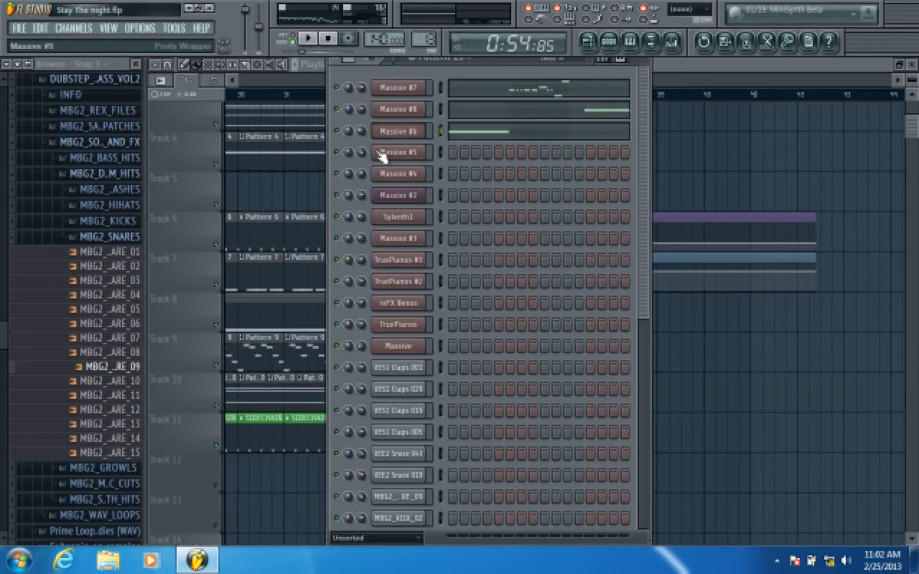
click(403, 132)
click(410, 84)
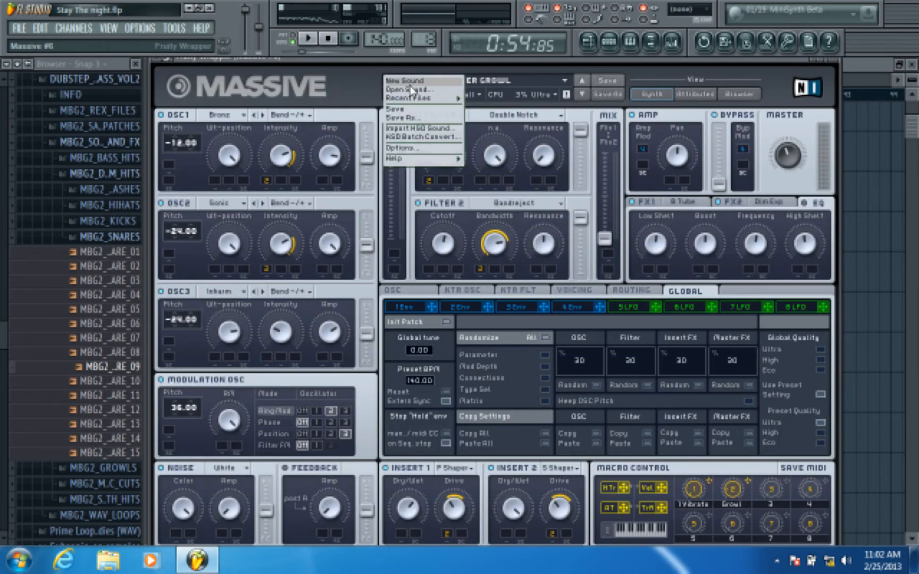
click(412, 91)
Load the "electric growl 2" preset from the Ohmazing Sounds 2 folder under All Massive Presets
scroll(299, 184, down, 3)
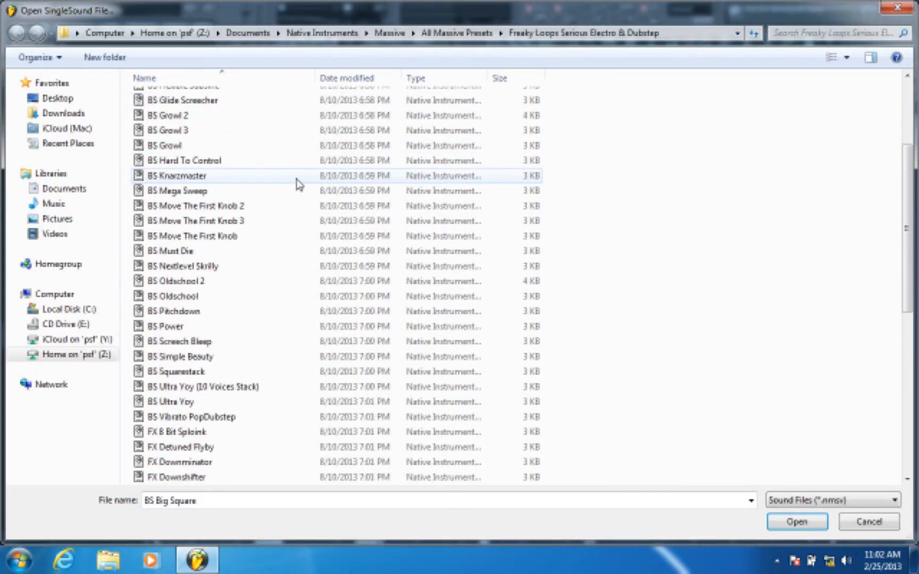
click(299, 182)
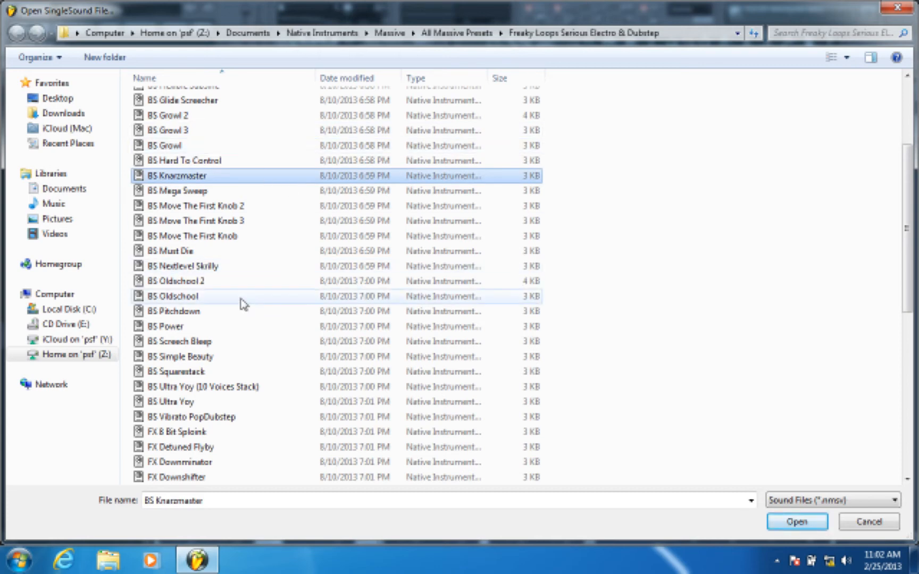
scroll(242, 304, down, 6)
click(242, 304)
scroll(243, 304, up, 9)
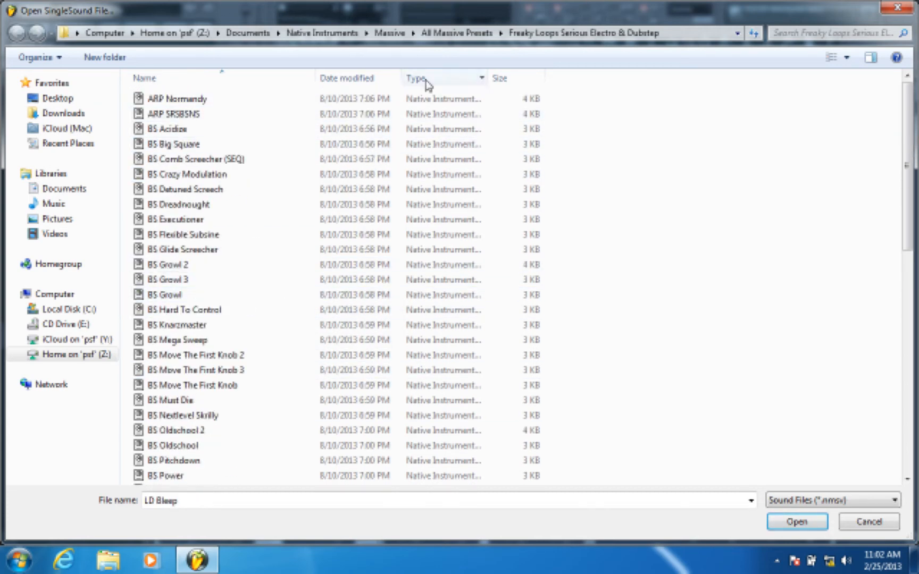
click(444, 34)
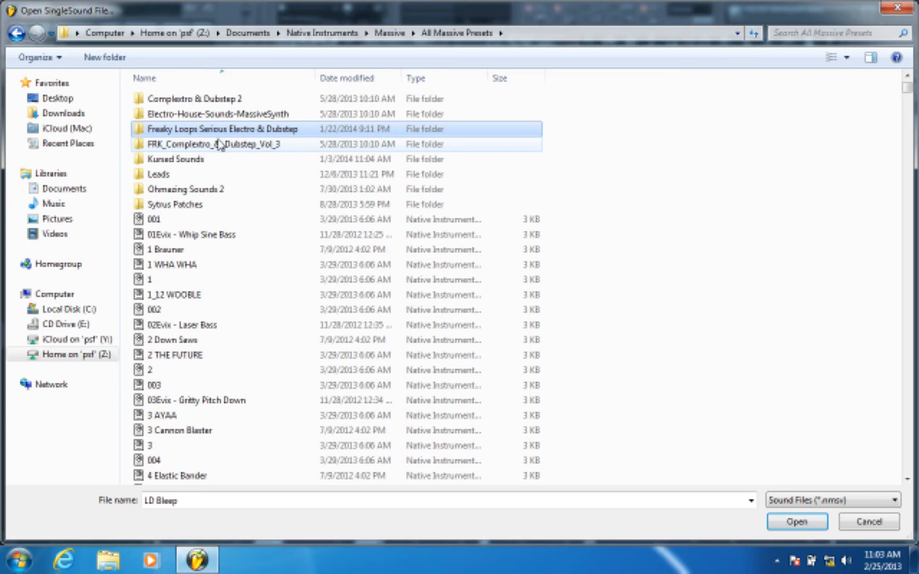
double_click(220, 189)
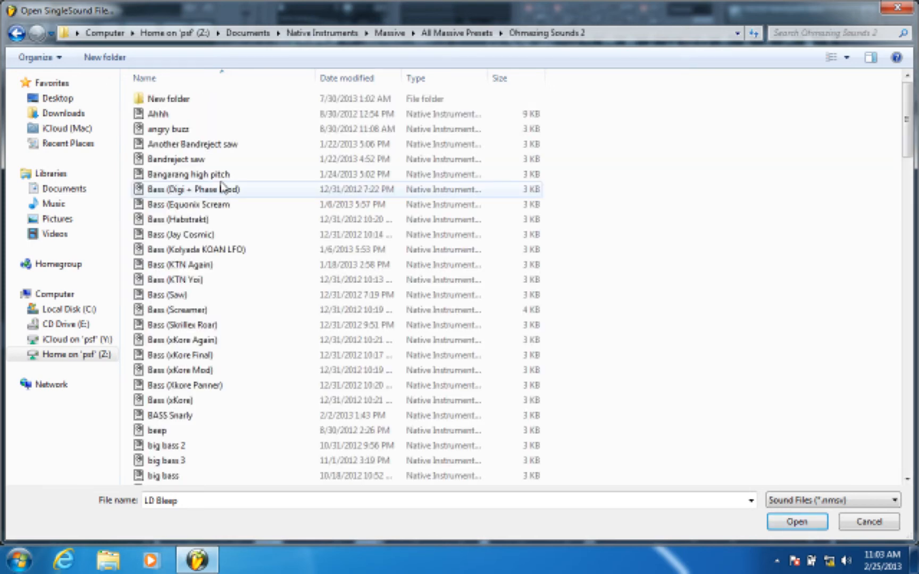
click(356, 403)
scroll(352, 410, down, 10)
scroll(351, 407, down, 1)
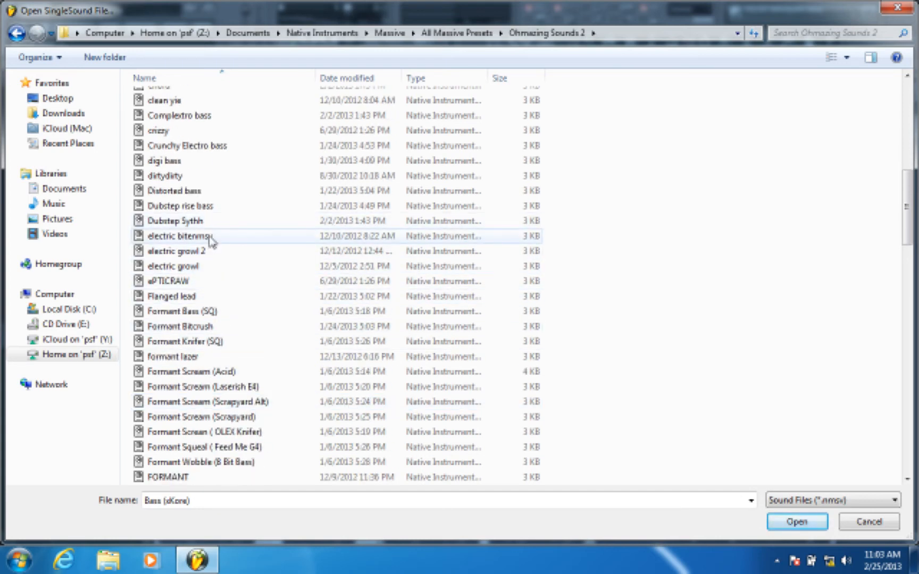
double_click(203, 252)
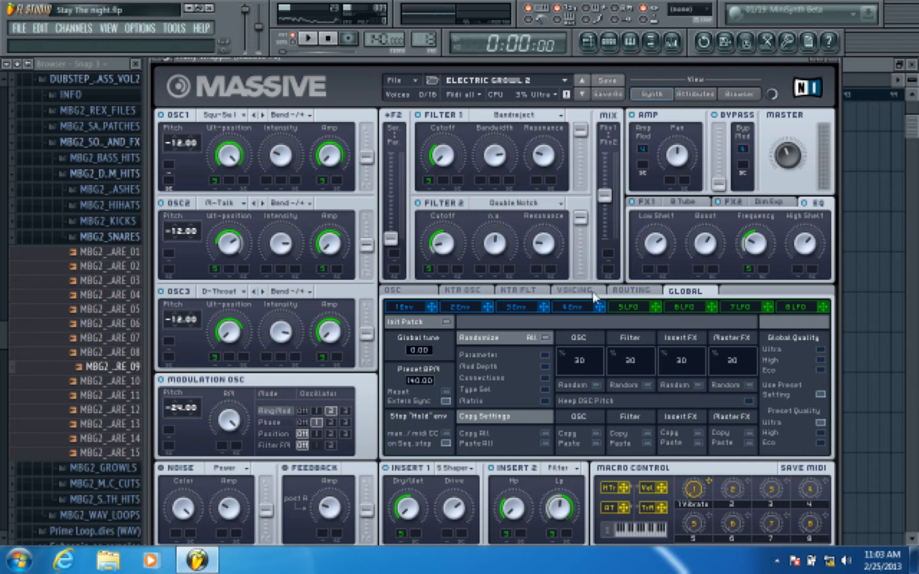
Replace the LFO 5 modulation with Macro 2 on the oscillator, filter cutoff, insert and EQ frequency knobs
click(630, 308)
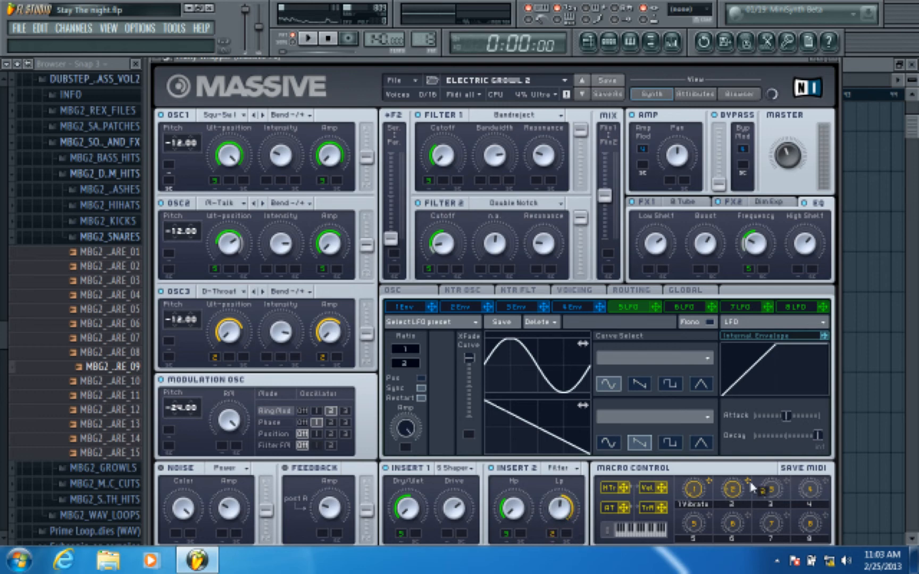
drag(747, 482, 559, 531)
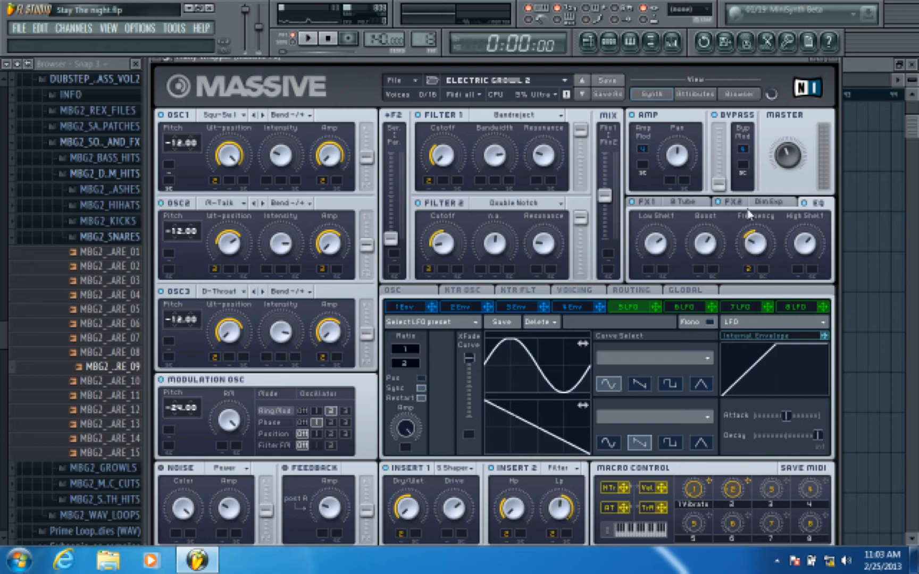
Examine the patch's FX1, voicing and oscillator settings, LFO 5, and envelopes 4 through 1
click(674, 203)
click(576, 290)
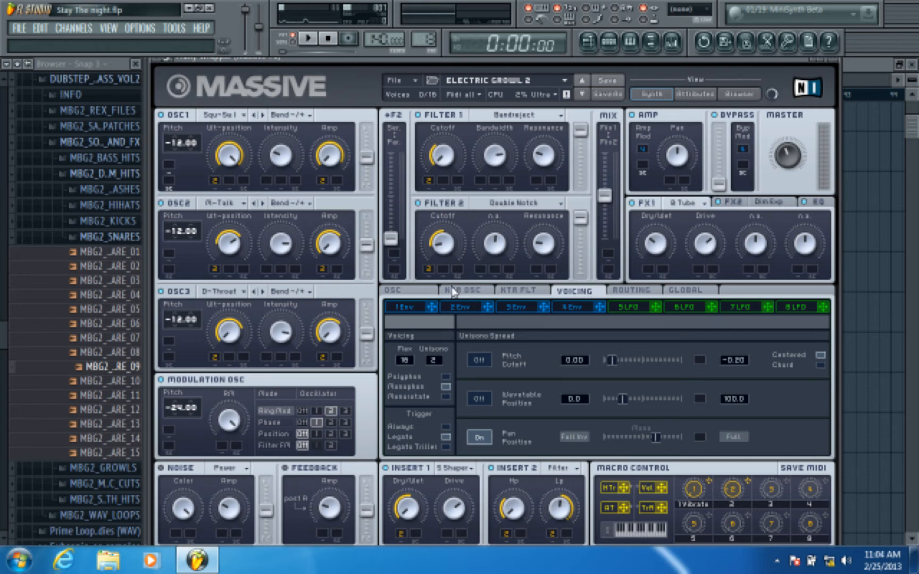
click(417, 292)
click(628, 307)
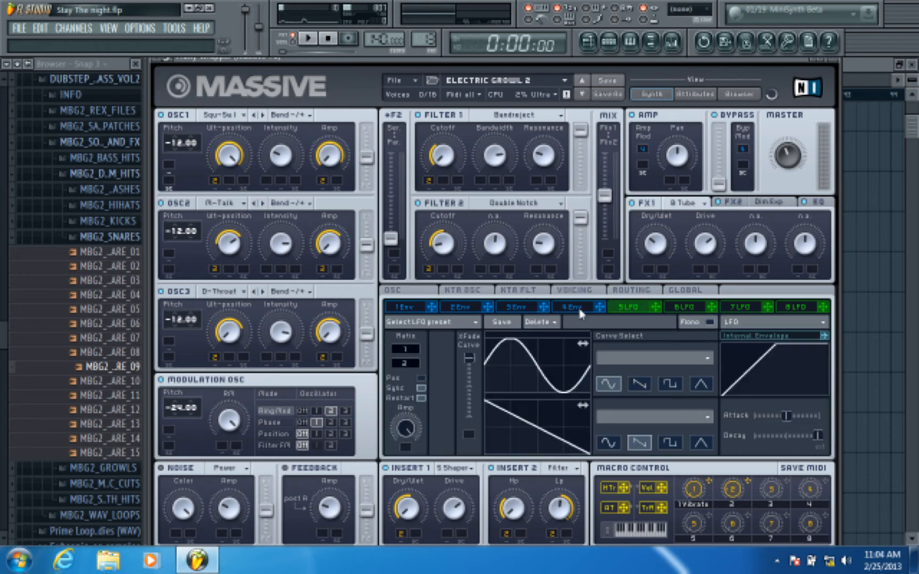
click(572, 306)
click(515, 308)
click(460, 308)
click(416, 311)
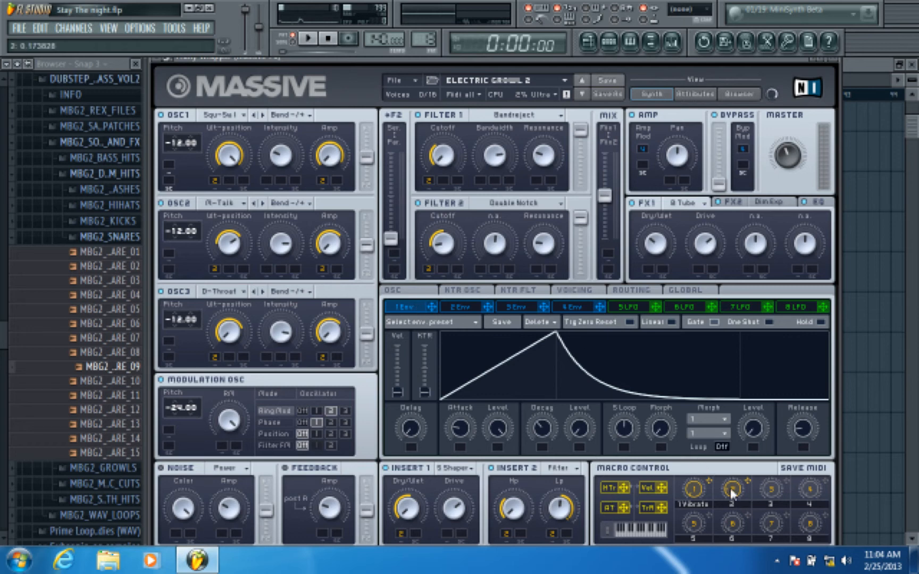
Create an automation clip for the last tweaked parameter, Macro 2, and locate it in the playlist
click(159, 32)
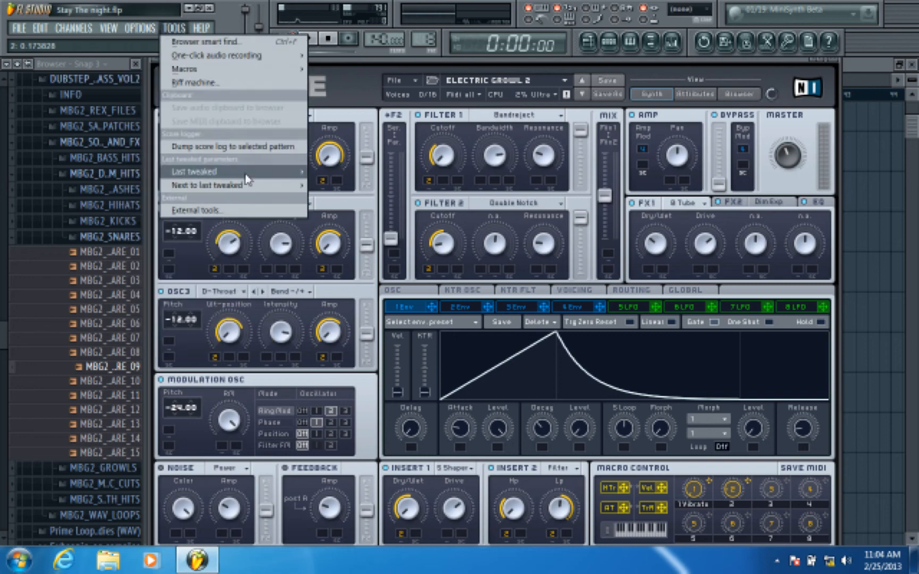
mouse_move(248, 183)
click(396, 240)
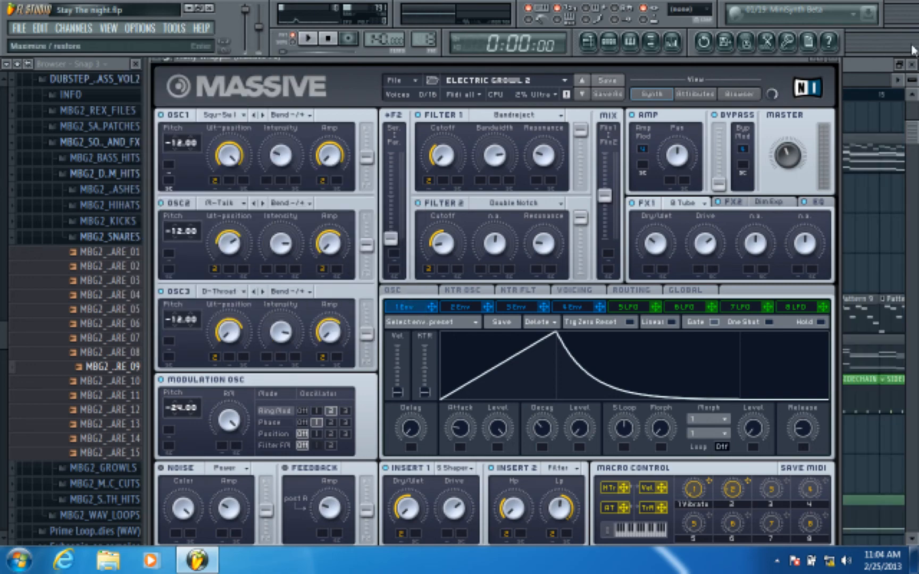
click(875, 77)
scroll(824, 104, down, 8)
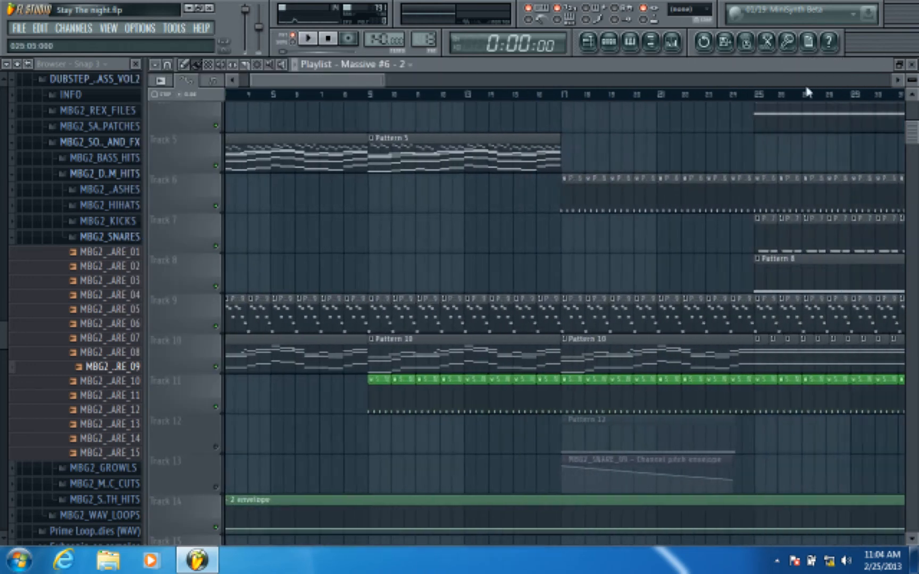
Shorten the Massive #6 - 2 envelope clip to about four bars and move it to Track 8 at bar 33
scroll(777, 108, down, 3)
scroll(732, 161, down, 5)
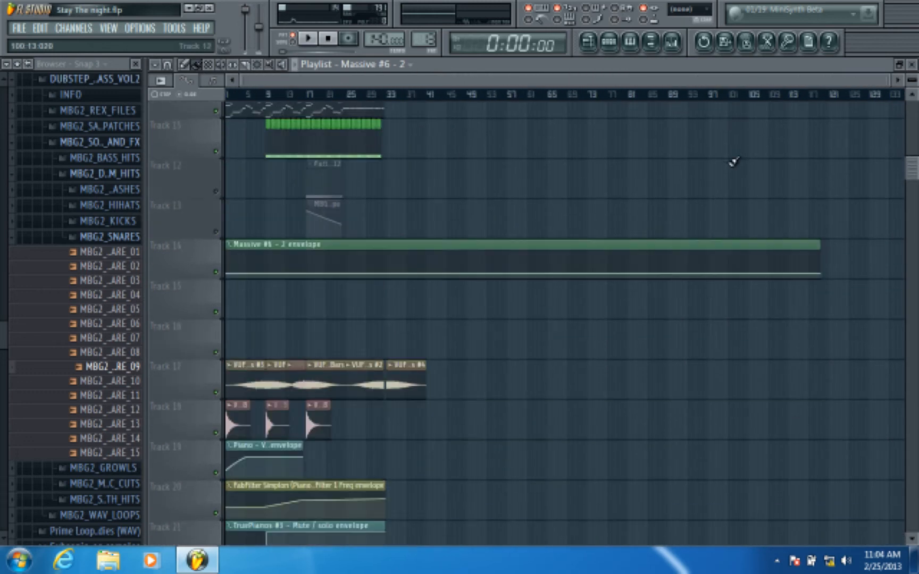
drag(819, 232, 417, 273)
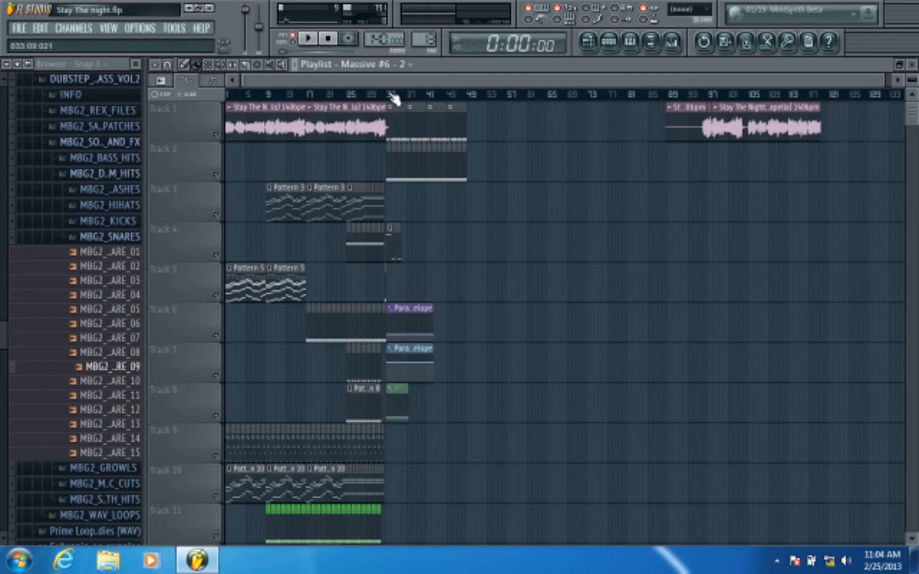
scroll(392, 97, up, 5)
Play the transition from around bar 32 into the drop, look over the following bars, and return the playhead to bar 33
click(355, 97)
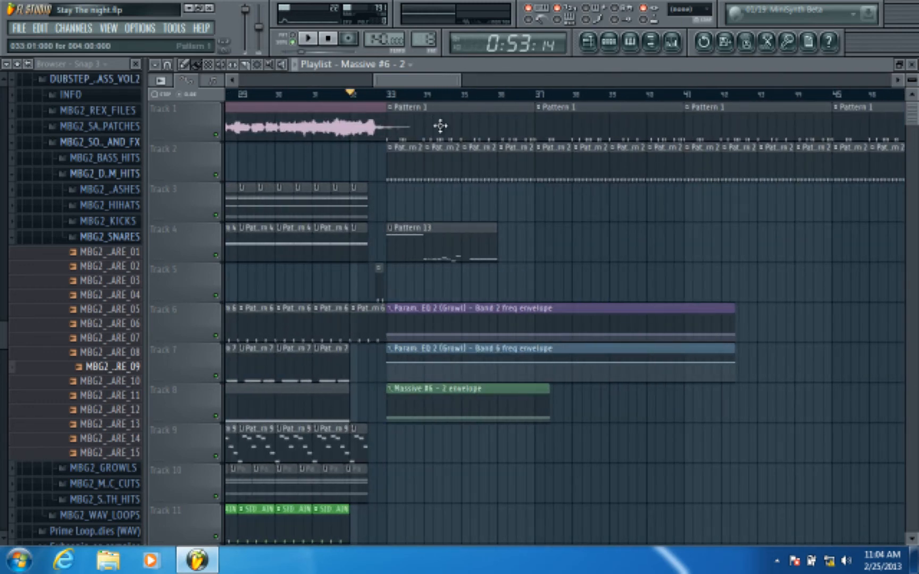
key(space)
scroll(407, 96, up, 3)
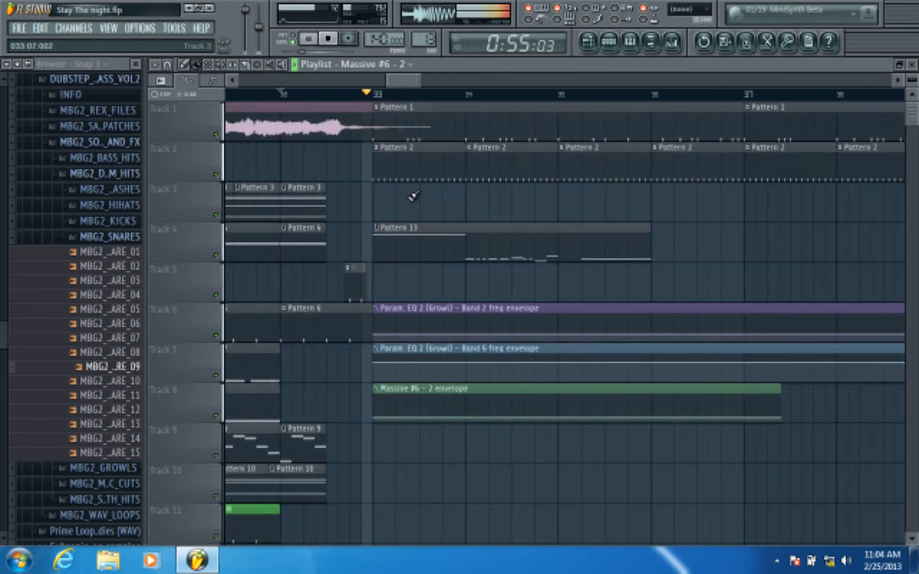
key(space)
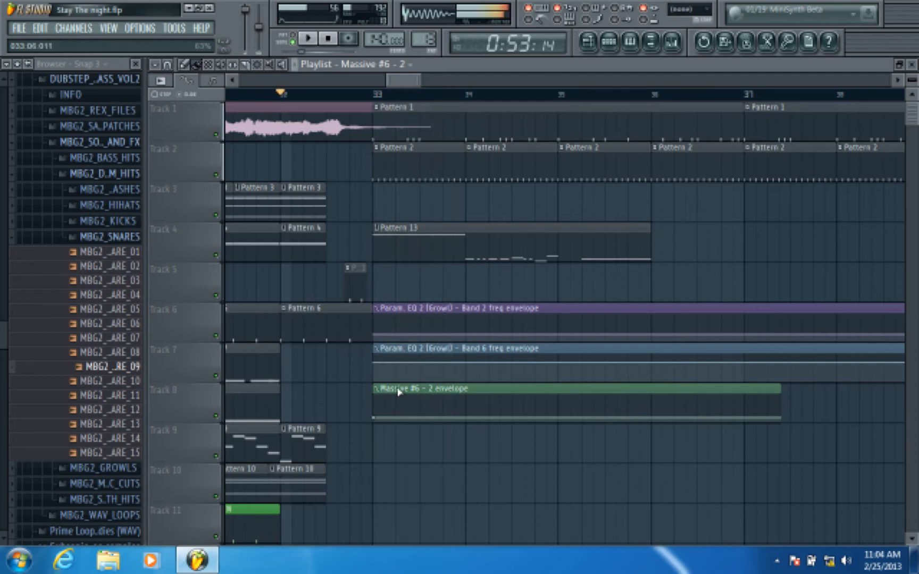
drag(406, 82, 438, 98)
scroll(718, 100, down, 2)
scroll(641, 99, up, 2)
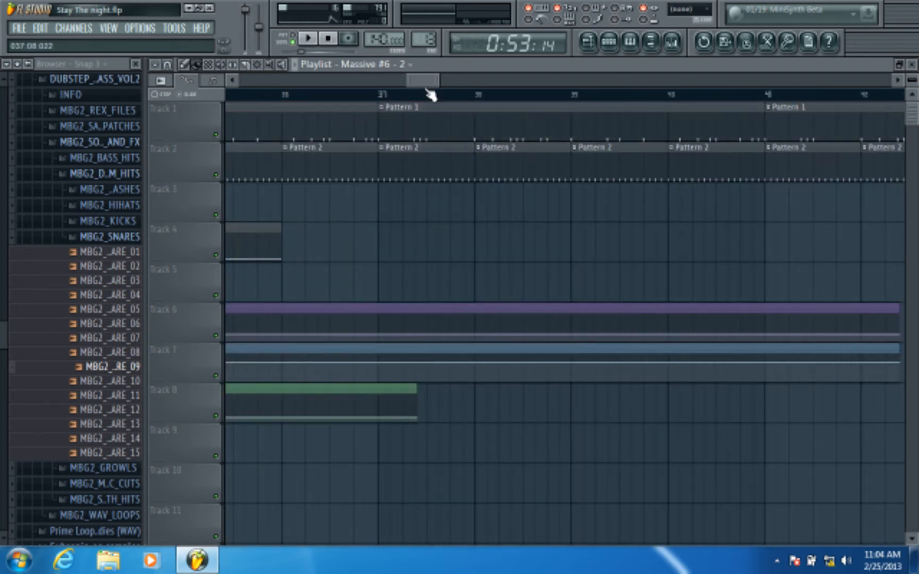
scroll(428, 97, down, 6)
scroll(399, 100, up, 5)
click(397, 99)
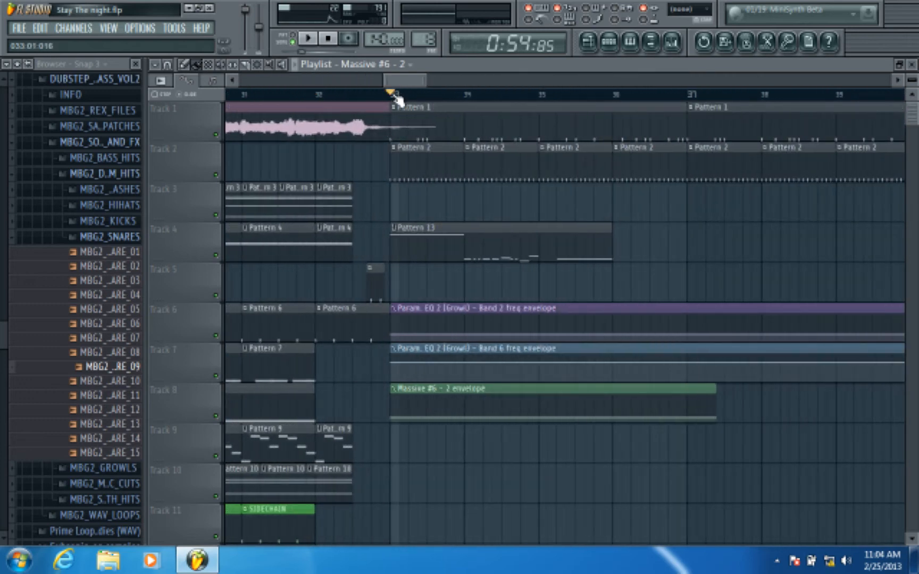
scroll(398, 99, up, 3)
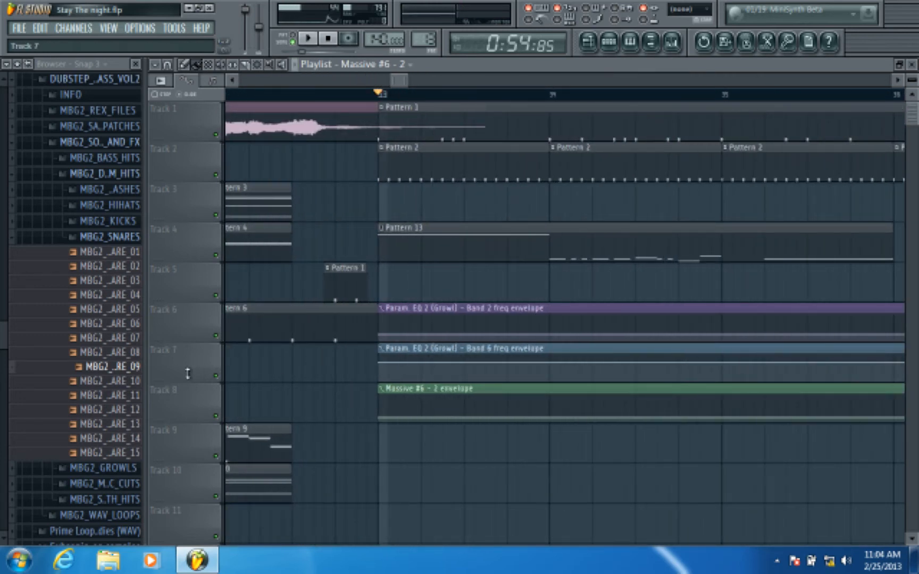
Mute Tracks 6 and 7 and raise the Massive #6 - 2 envelope close to its maximum while auditioning the drop
click(215, 376)
click(216, 336)
key(space)
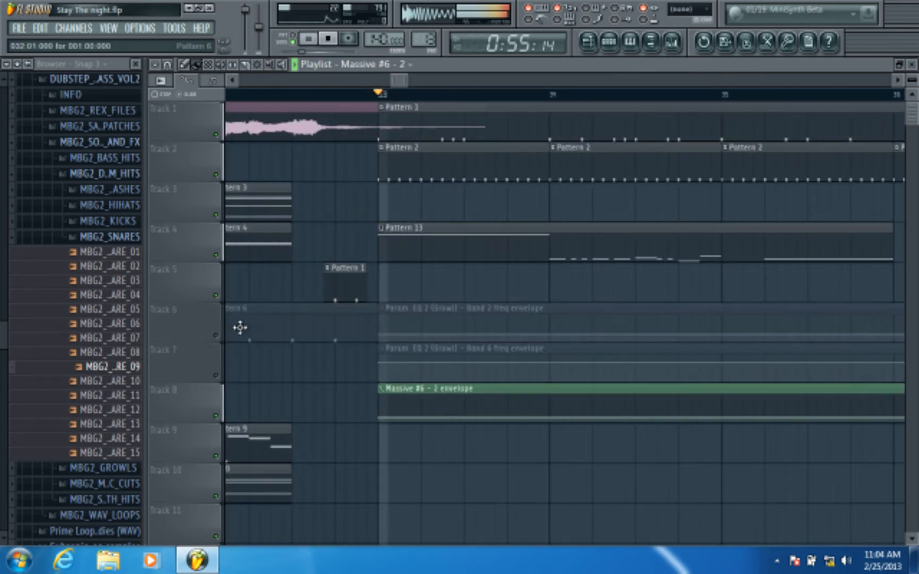
drag(408, 418, 376, 372)
drag(417, 405, 414, 363)
key(space)
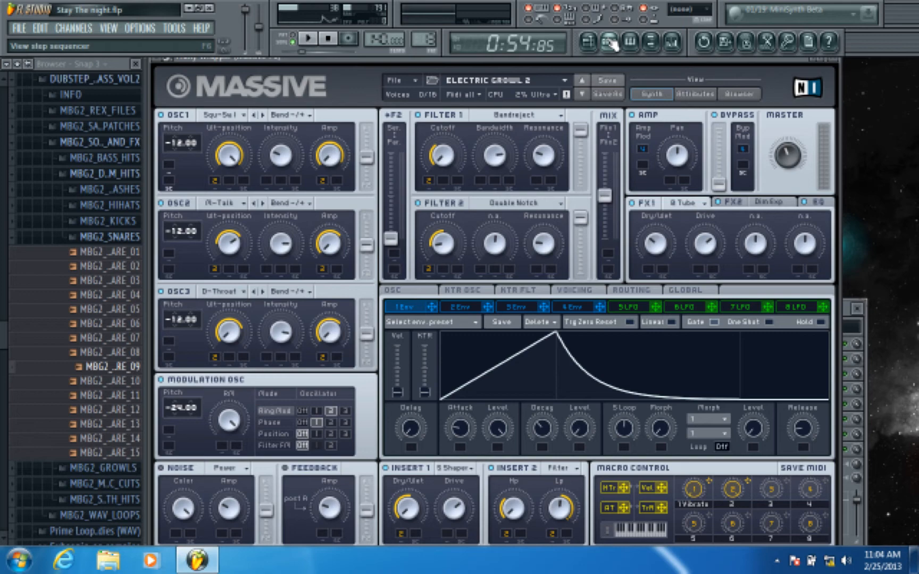
Show only the unsorted channels, check the Massive #6 channel during playback, and return to the playlist
click(607, 43)
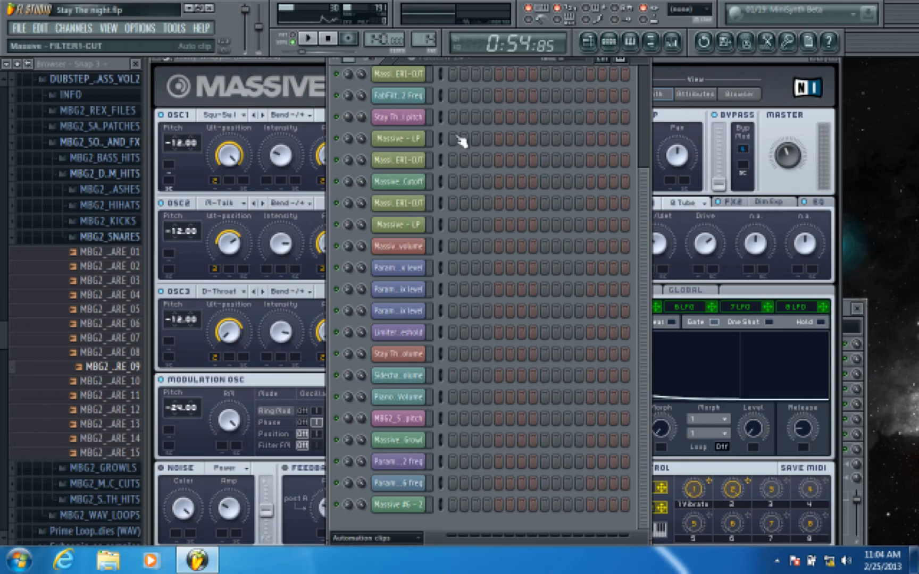
click(372, 537)
click(372, 525)
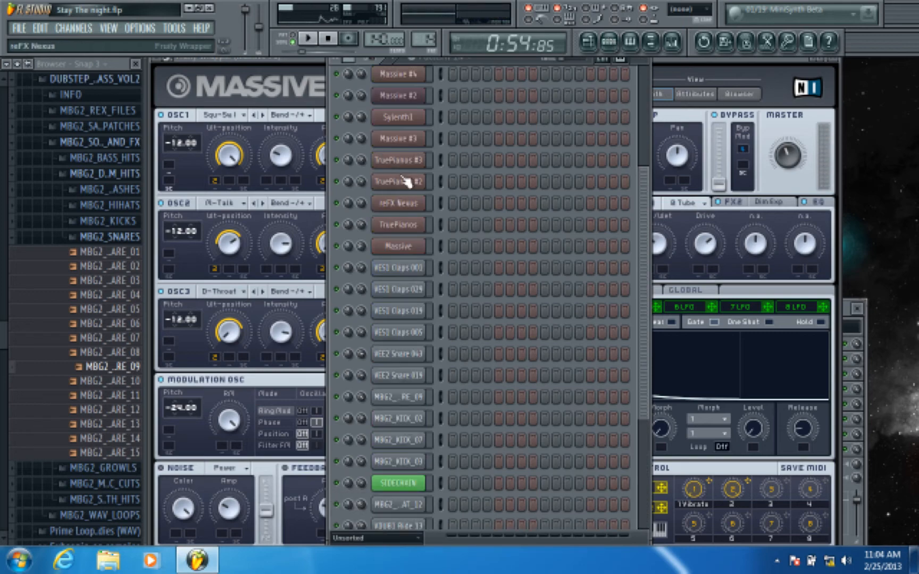
scroll(408, 319, down, 5)
scroll(410, 425, up, 10)
key(space)
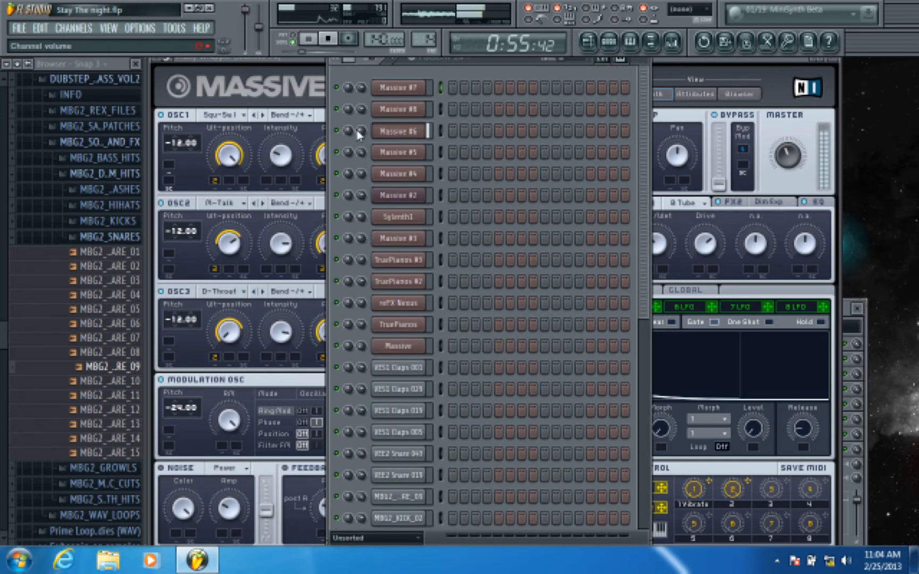
click(588, 43)
key(space)
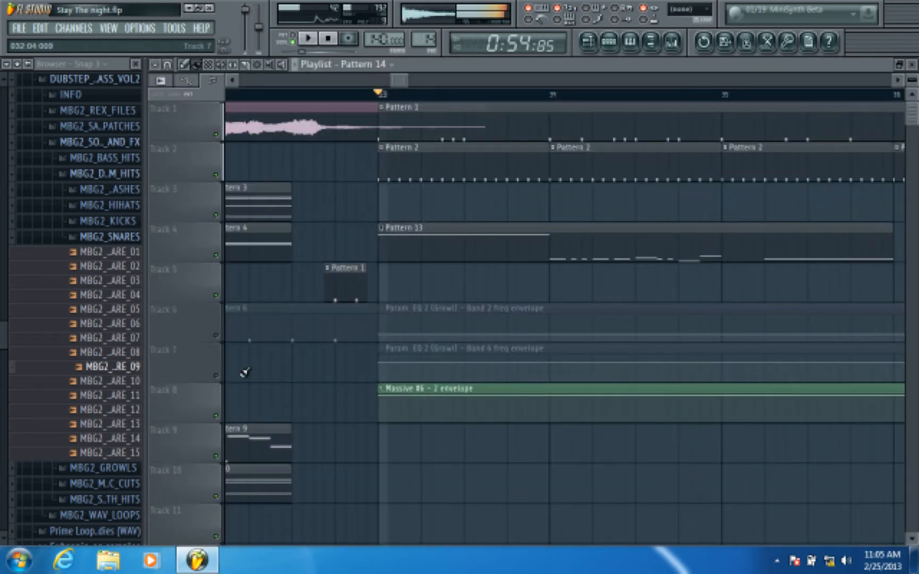
Unmute Tracks 6 and 7 and shape a short peak at the start of bar 33 in the EQ Band 2 freq envelope
click(215, 375)
click(216, 336)
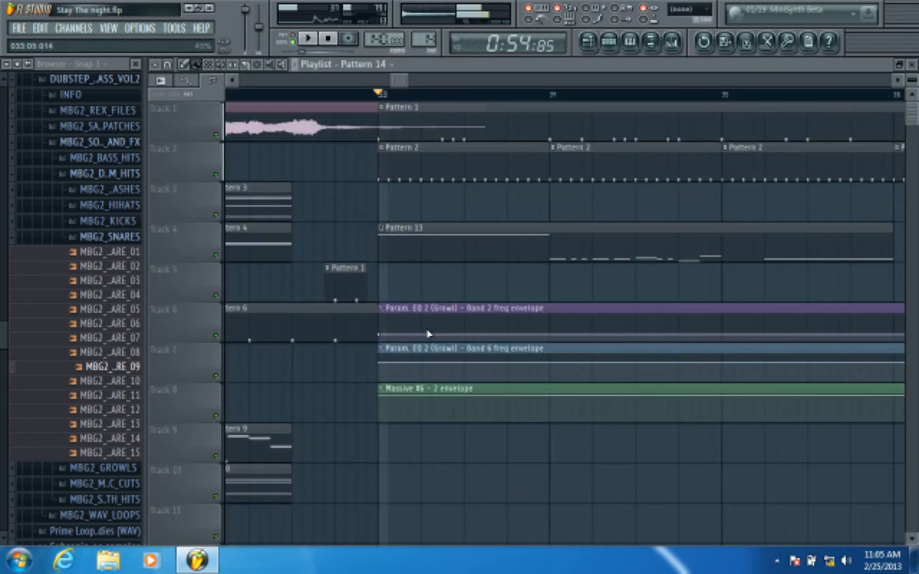
mouse_move(428, 334)
mouse_down()
mouse_move(424, 320)
mouse_move(445, 335)
mouse_up()
key(space)
key(space)
key(space)
key(space)
key(space)
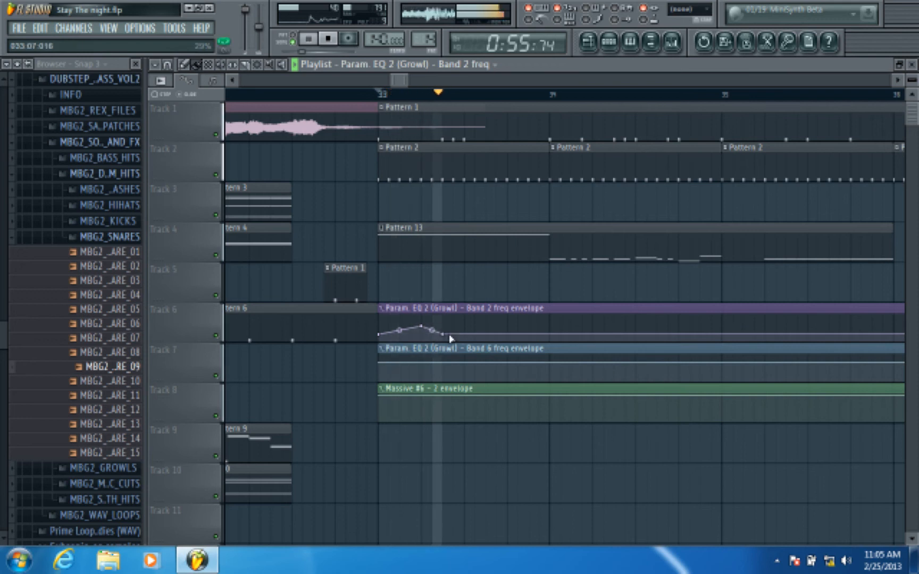
key(space)
key(space)
Shape the EQ Band 6 freq envelope into a steep curved dip at bar 33 that recovers and levels off at 24% at 033:11
right_click(417, 373)
right_click(434, 367)
key(space)
key(space)
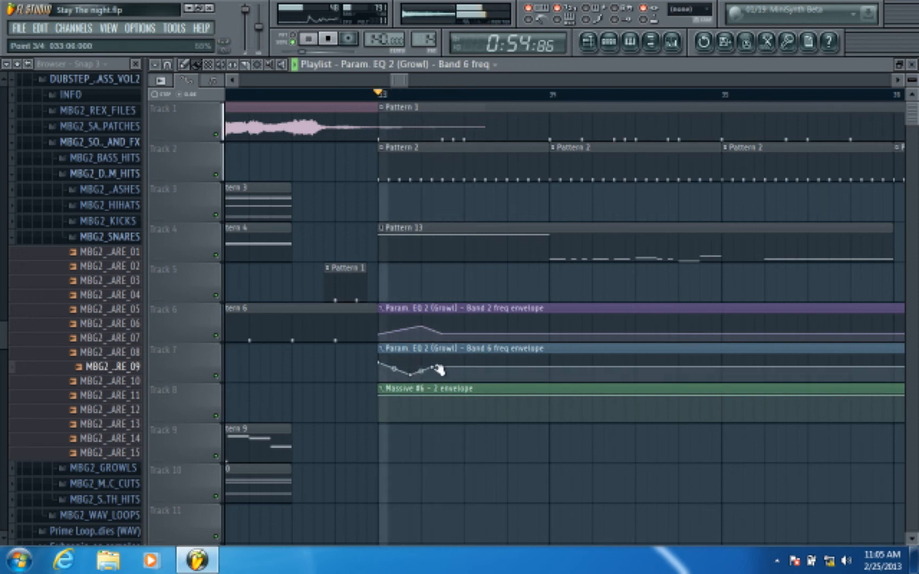
drag(413, 375, 401, 444)
key(space)
key(space)
key(space)
key(space)
key(space)
key(space)
key(space)
key(space)
key(space)
key(space)
key(space)
key(space)
key(space)
key(space)
key(space)
key(space)
key(space)
drag(445, 382, 493, 377)
key(space)
click(443, 382)
key(space)
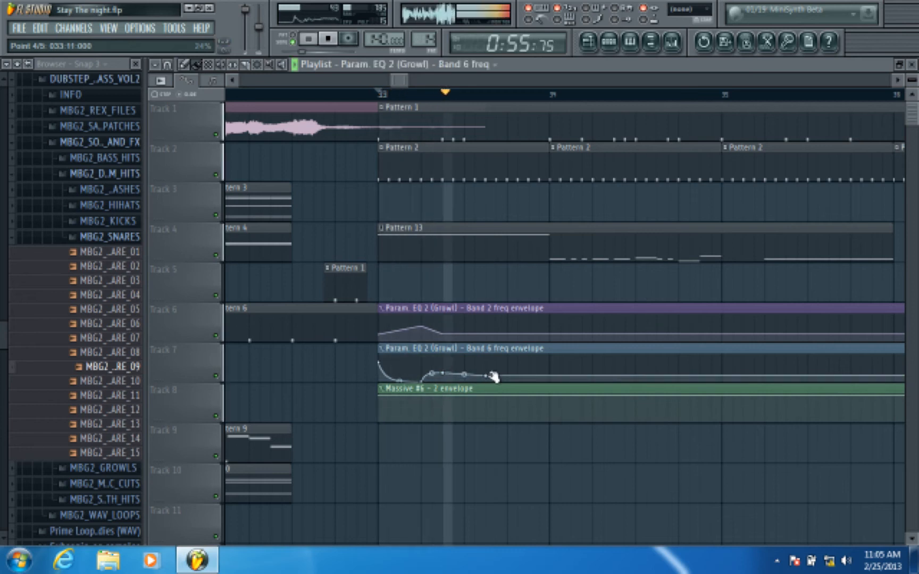
key(space)
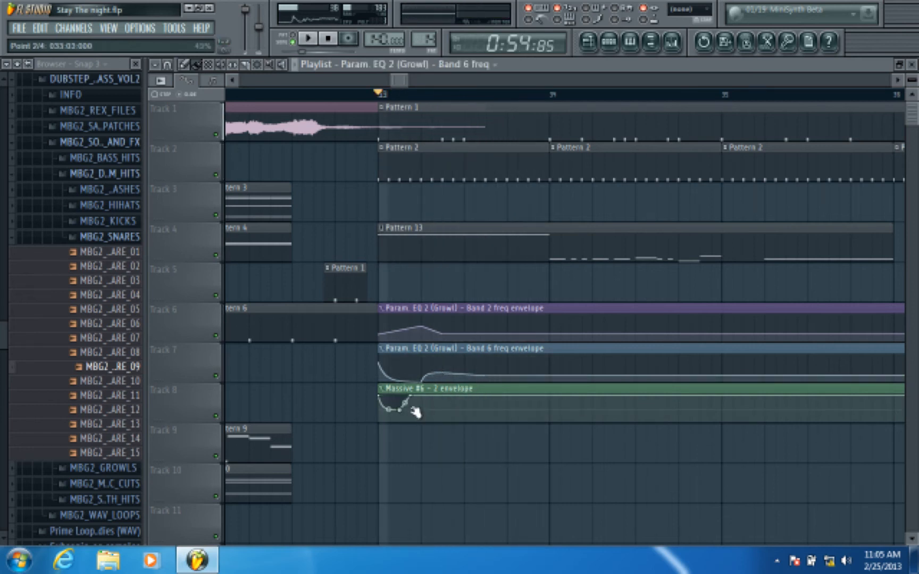
Shape a slight dip near the start of bar 33 in the Massive #6 - 2 envelope, auditioning the growl between adjustments
key(space)
mouse_move(415, 413)
mouse_down()
mouse_move(418, 389)
mouse_move(457, 394)
mouse_move(427, 403)
mouse_up()
right_click(462, 409)
key(space)
key(space)
key(space)
key(space)
key(space)
key(space)
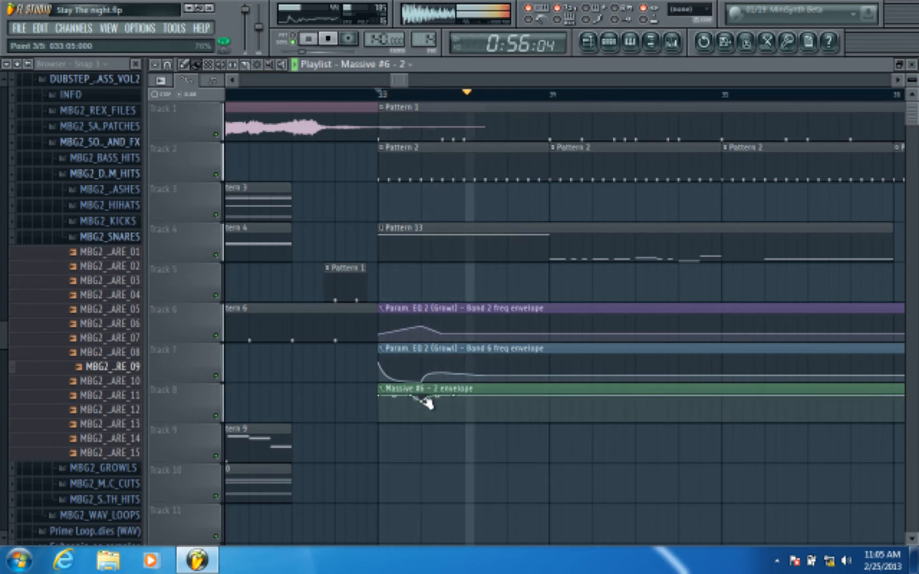
key(space)
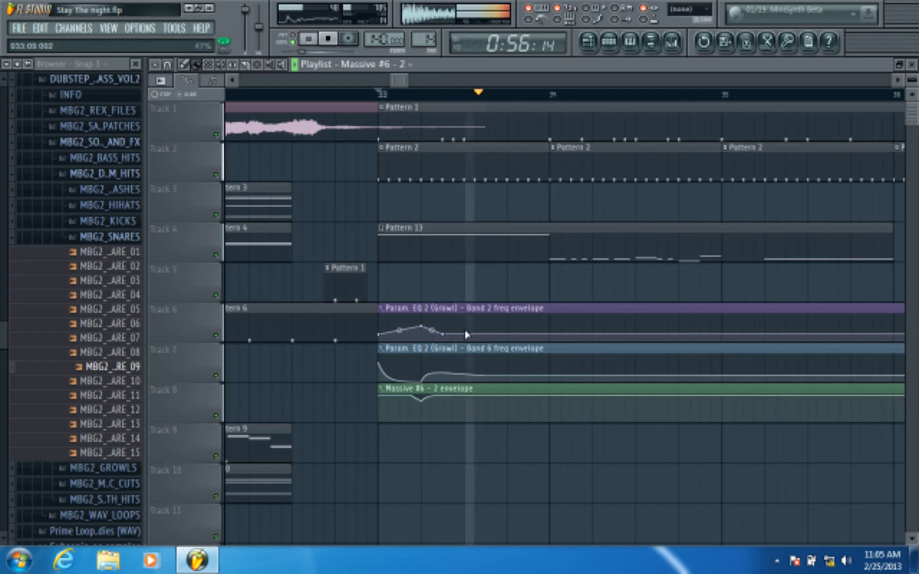
click(416, 96)
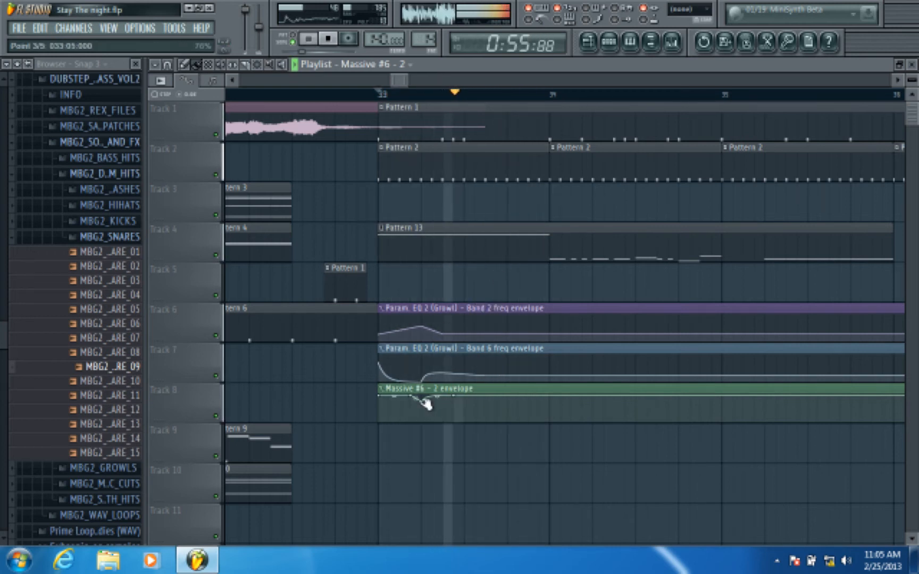
key(space)
key(space)
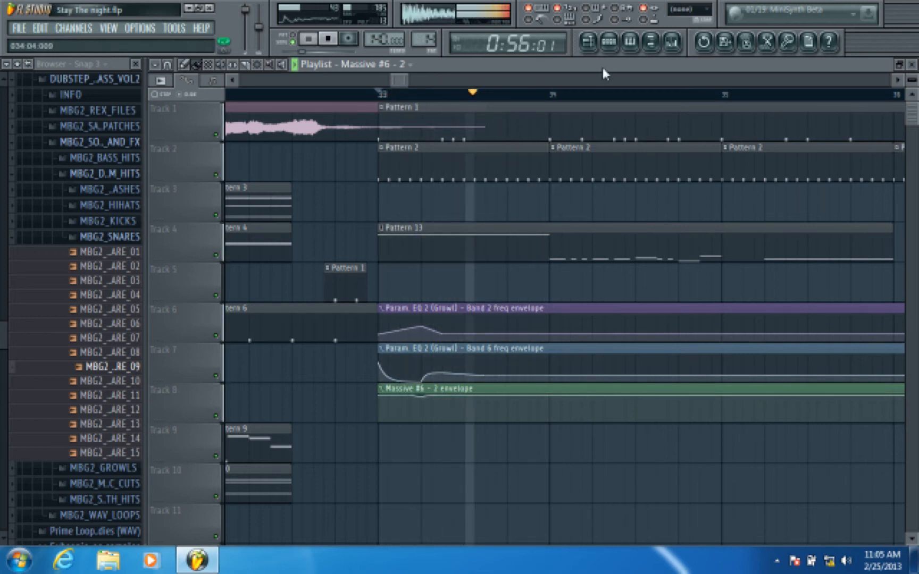
Filter the channel list to unsorted channels and look through it while the drop plays
click(612, 45)
click(375, 538)
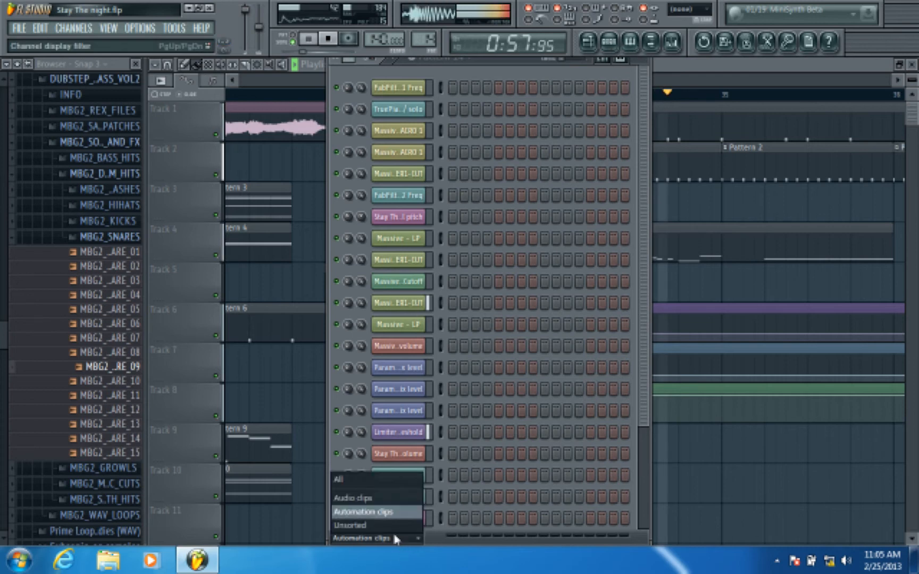
click(372, 525)
scroll(450, 261, down, 3)
scroll(449, 261, up, 5)
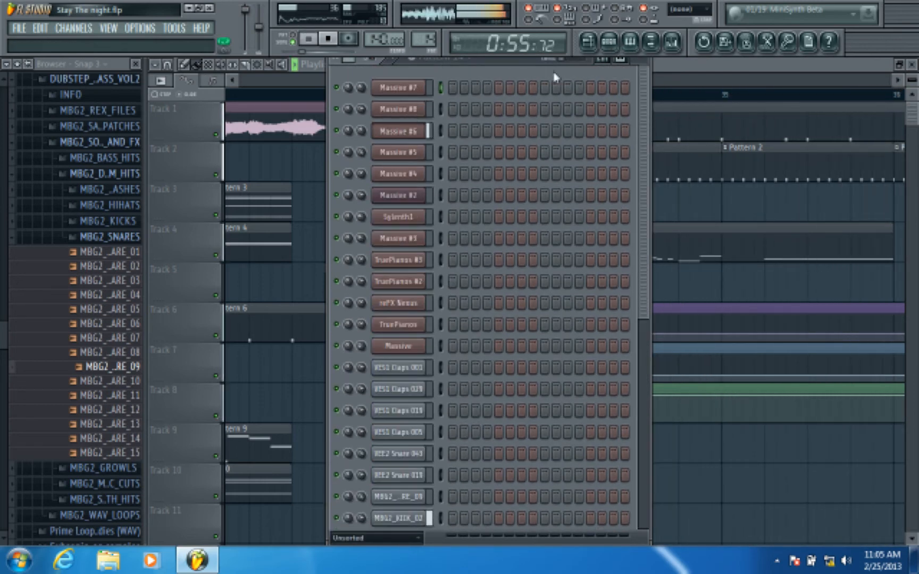
click(610, 44)
Play from bar 32 through the drop and review how the arrangement leads into bar 33
scroll(371, 94, down, 6)
click(302, 98)
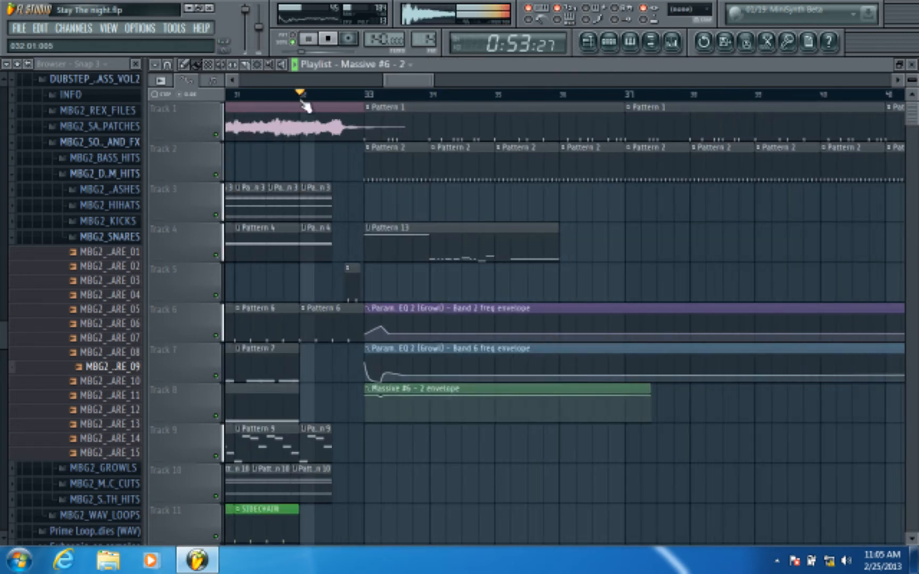
scroll(391, 146, down, 8)
scroll(392, 141, up, 8)
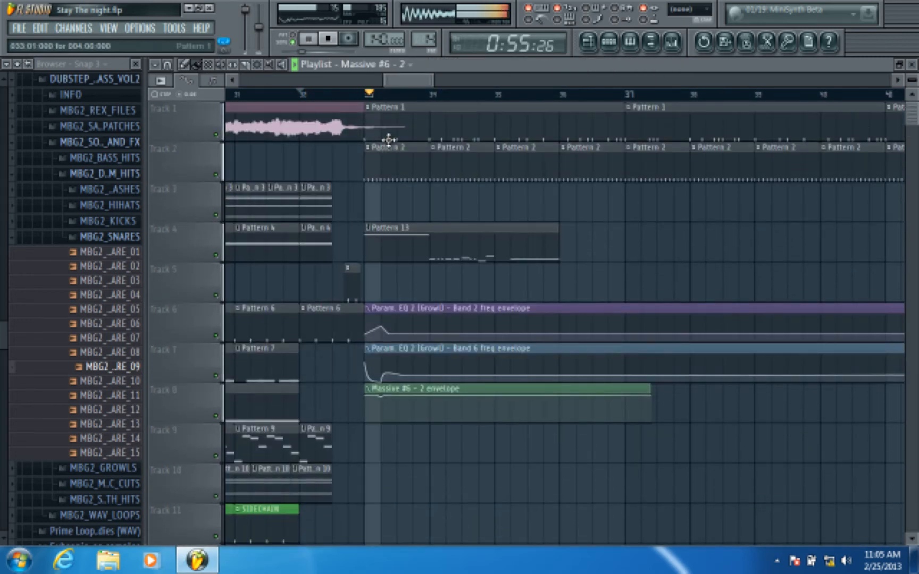
scroll(404, 94, up, 4)
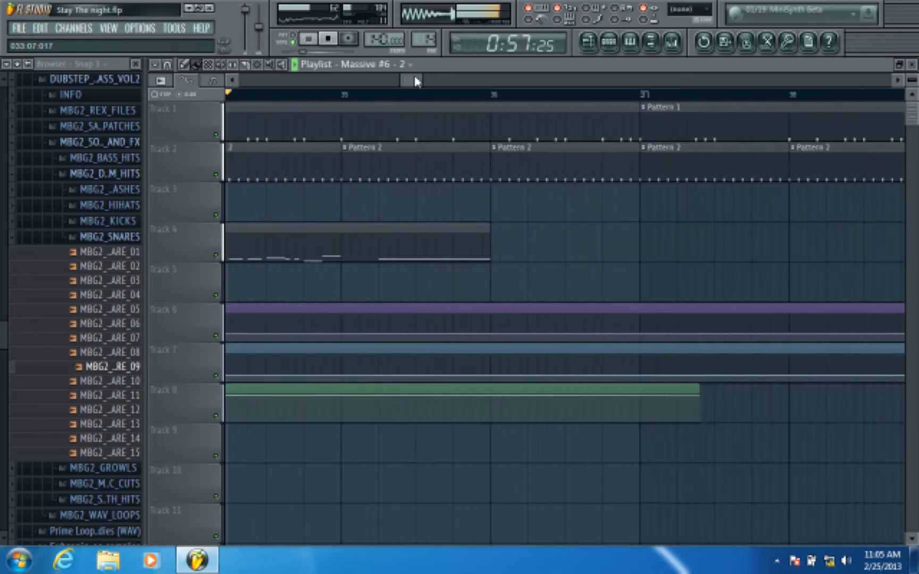
scroll(386, 94, down, 5)
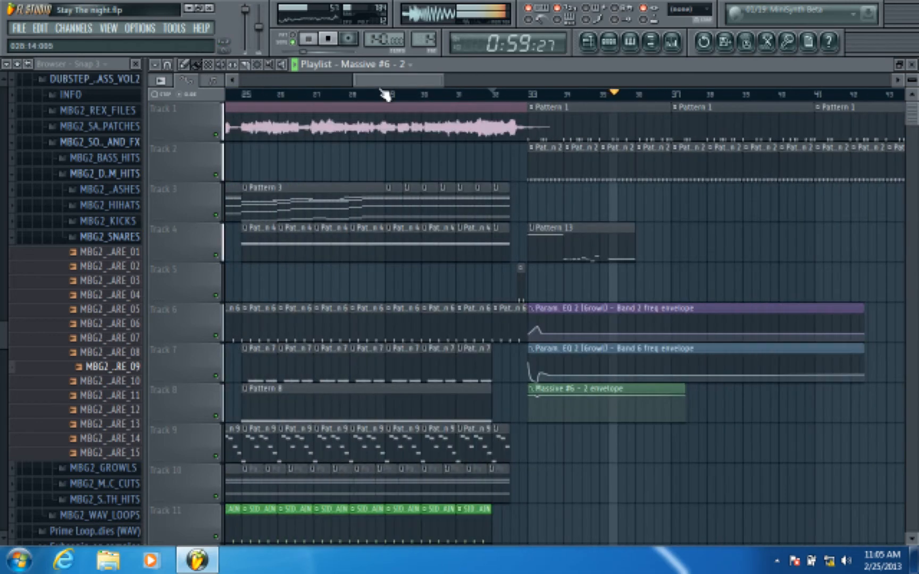
Set the Snare mixer track's volume to 73% (-6.4 dB) and replay the drop from just before bar 33
click(531, 96)
click(610, 41)
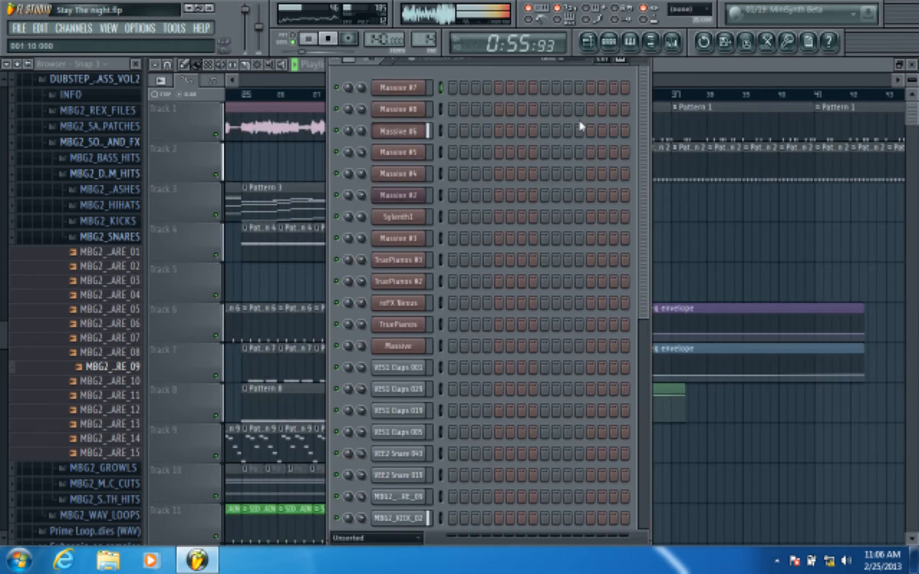
click(586, 39)
click(200, 342)
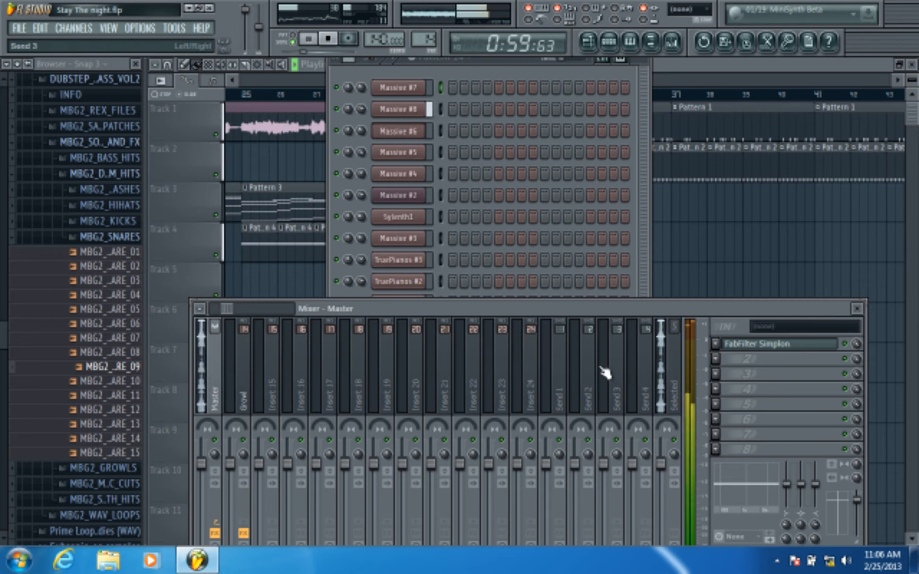
drag(226, 309, 212, 310)
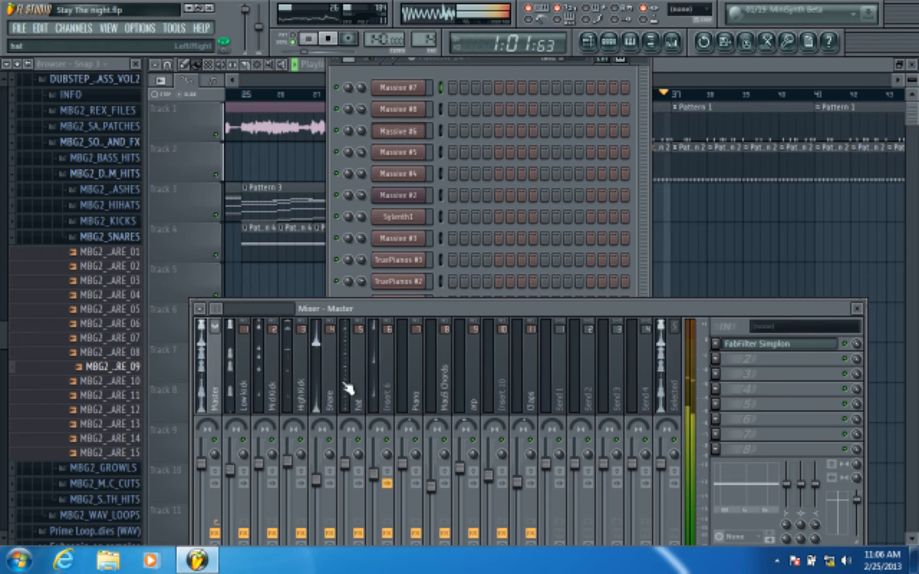
click(319, 366)
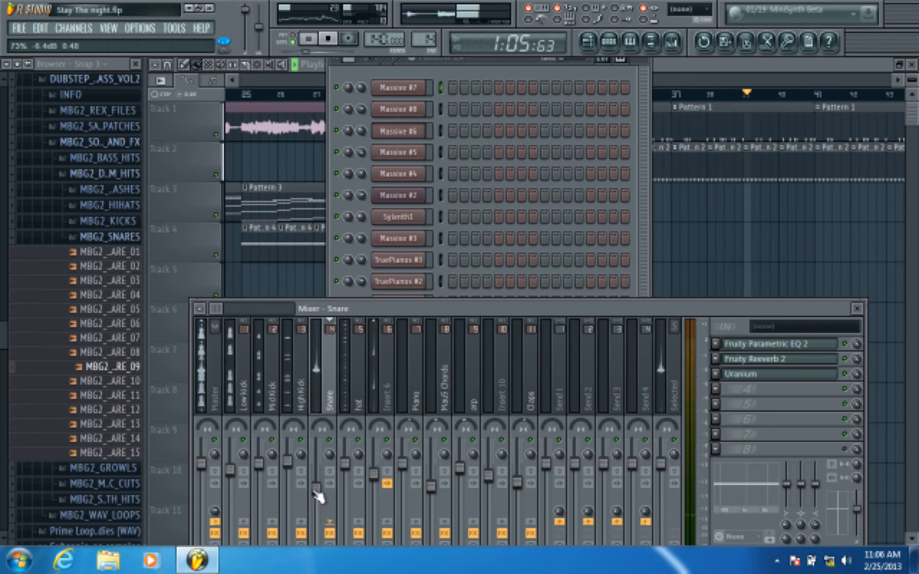
drag(216, 309, 314, 313)
click(691, 63)
click(522, 93)
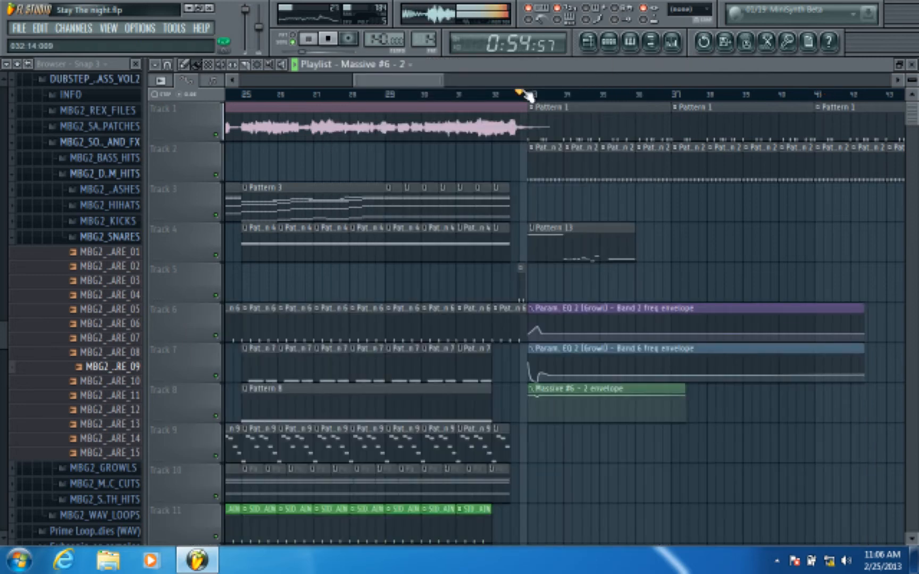
scroll(532, 95, up, 3)
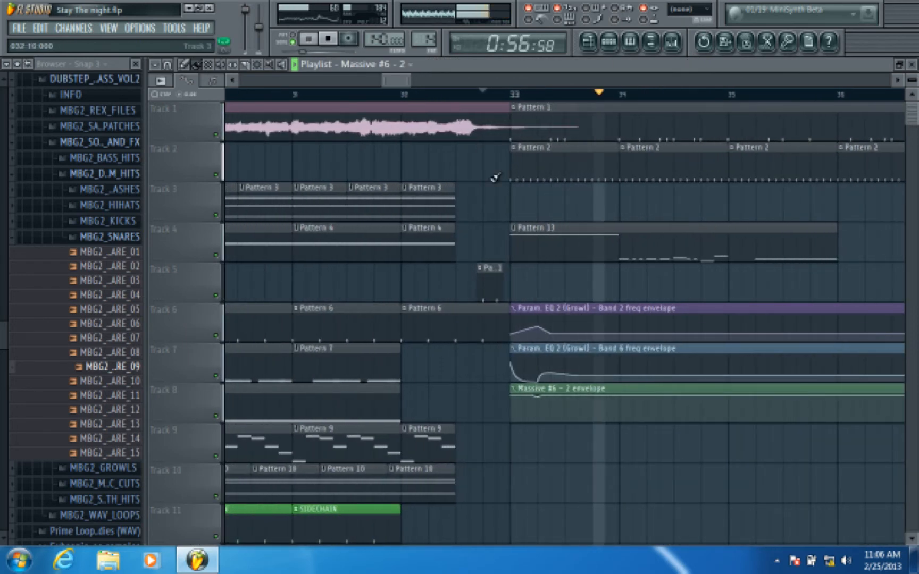
Route the Sidechain mixer track to the Growl track as a sidechain source, leaving the Growl track selected
click(672, 43)
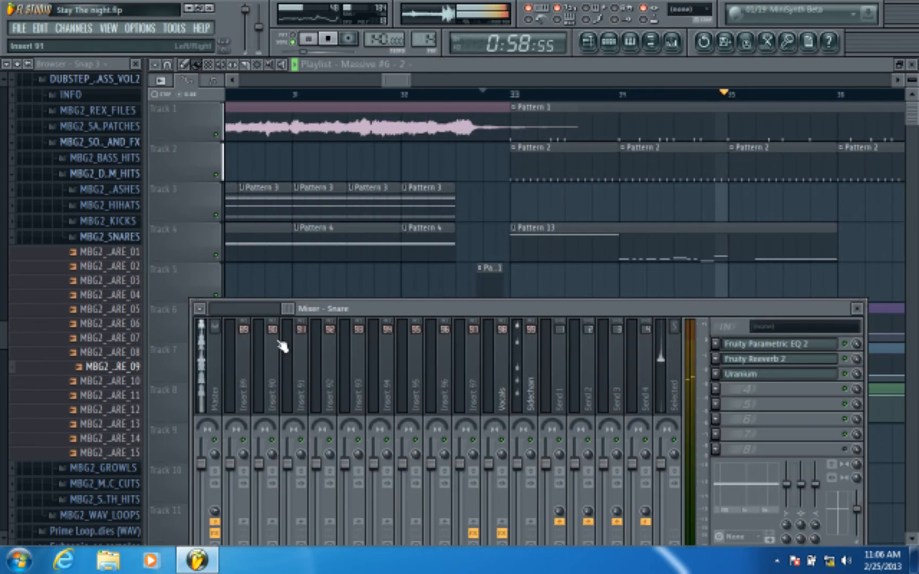
click(532, 399)
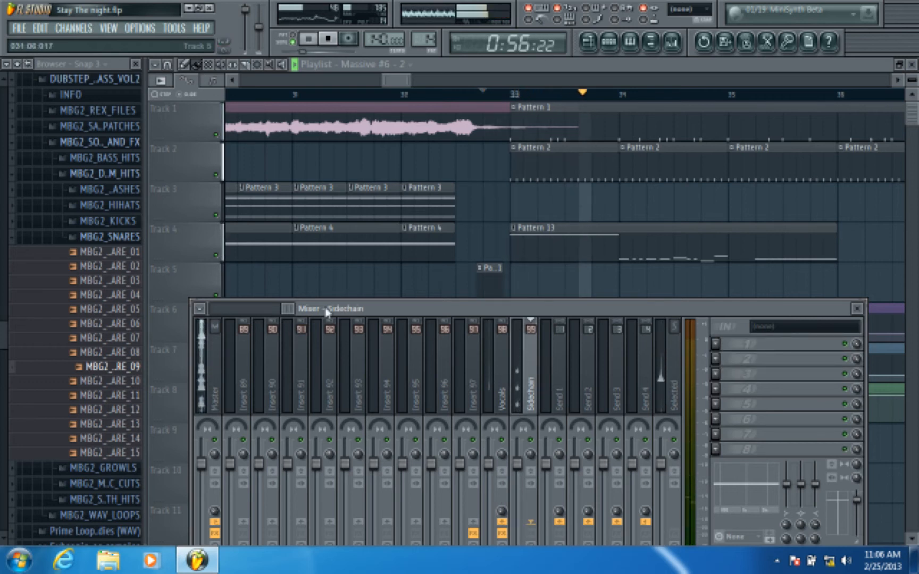
drag(287, 309, 219, 312)
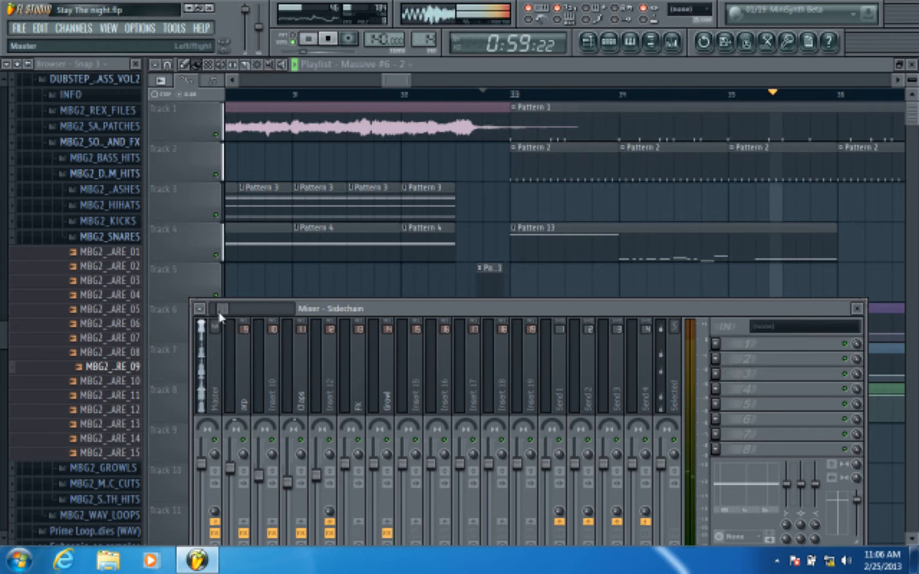
right_click(393, 533)
click(420, 511)
click(388, 384)
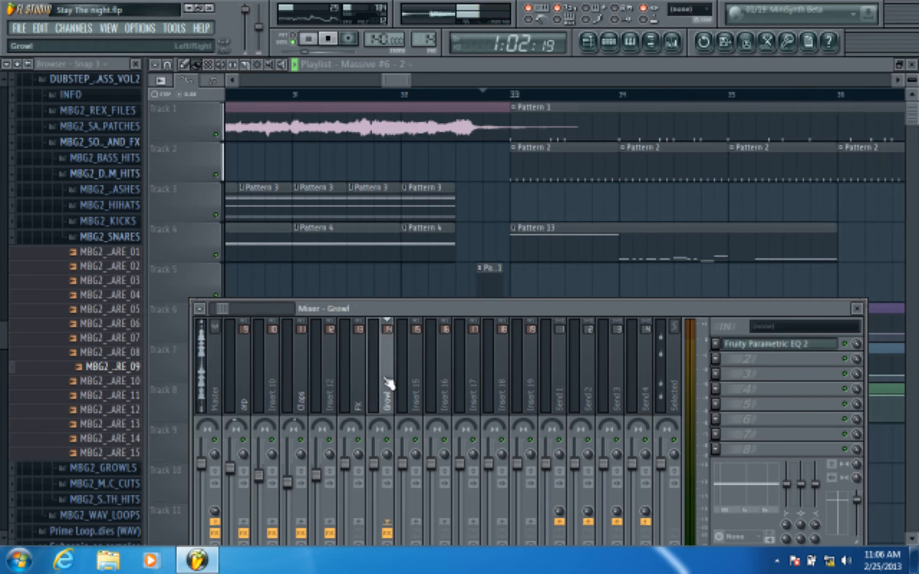
Load Fruity Limiter in the Growl track's eighth effect slot, set up its compressor with sidechain input 1, and replay the drop
click(724, 451)
click(723, 526)
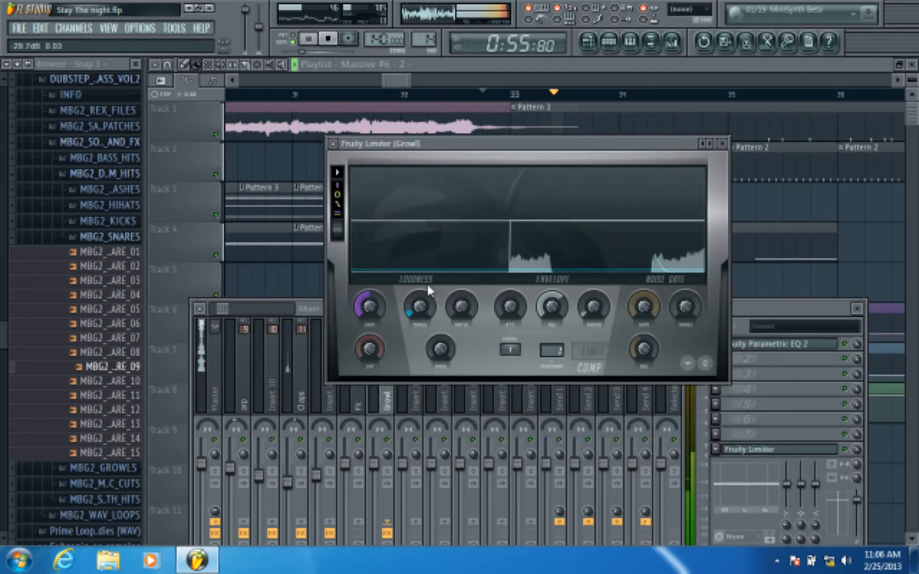
key(space)
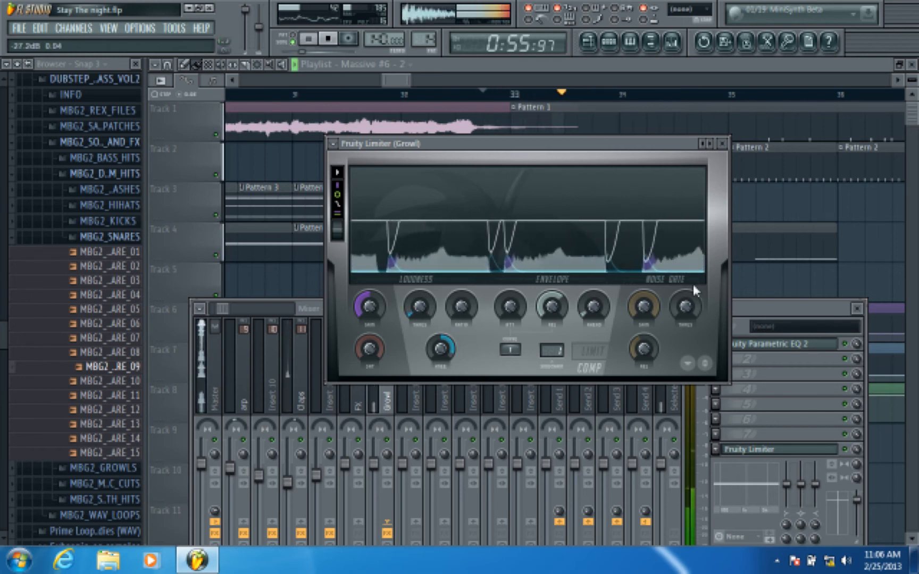
click(608, 43)
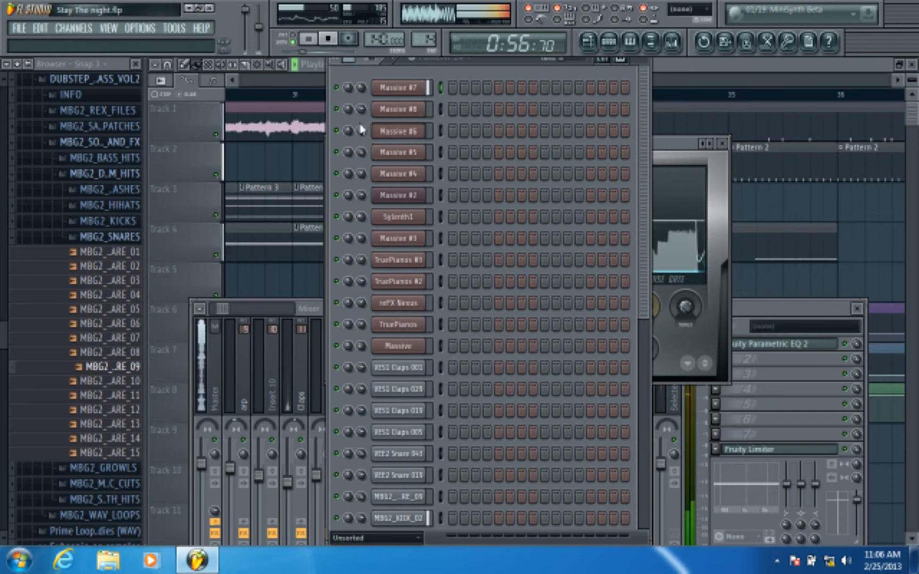
click(671, 71)
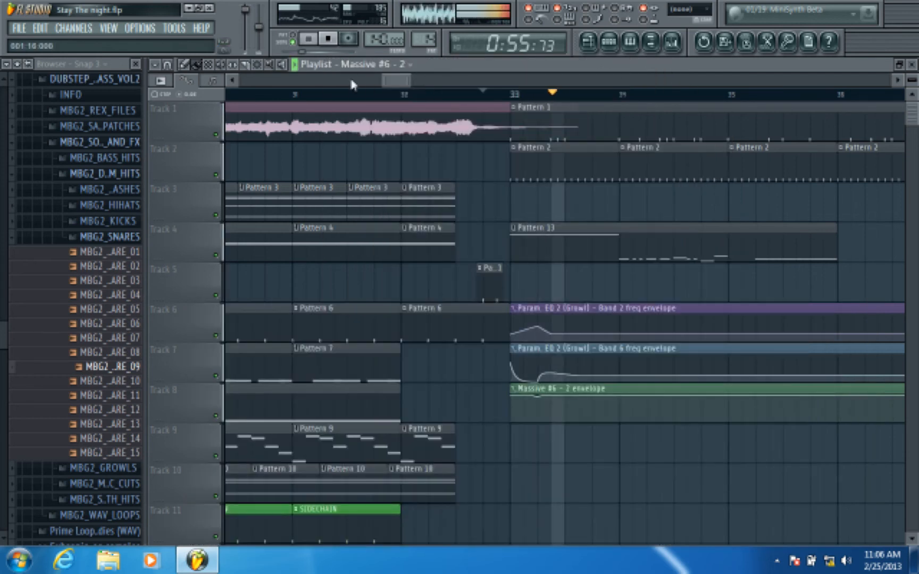
key(space)
key(space)
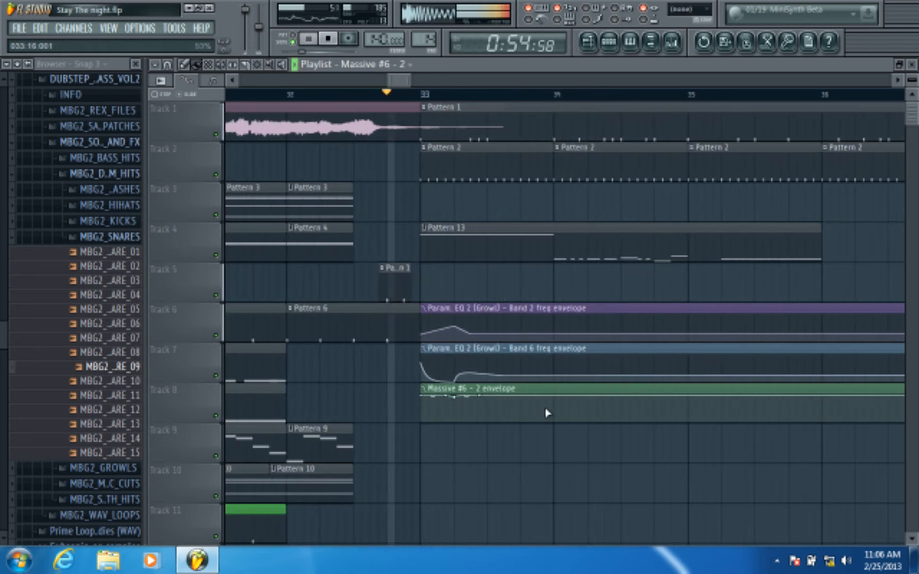
Add a lower point at the start of bar 34 in the Massive #6 - 2 envelope and deepen the dip early in bar 33
right_click(522, 403)
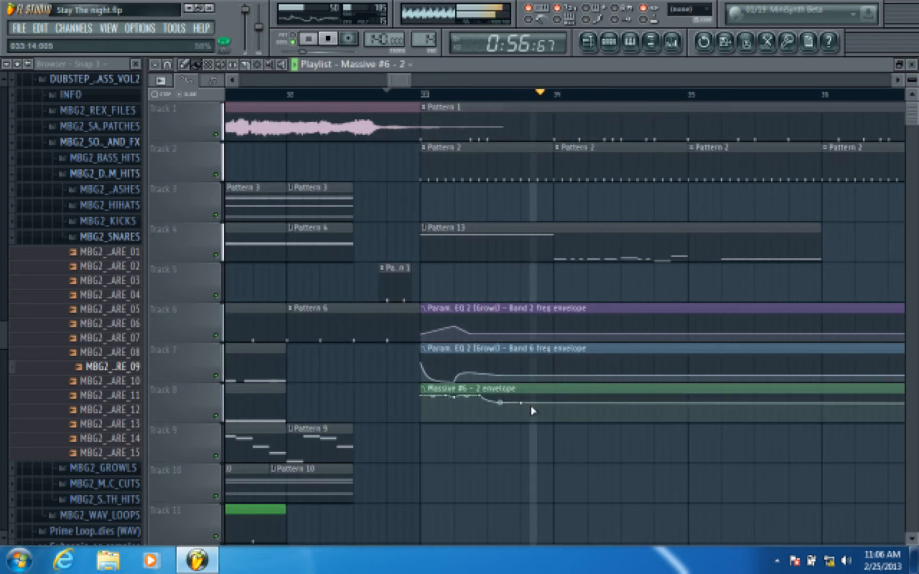
drag(511, 407, 555, 402)
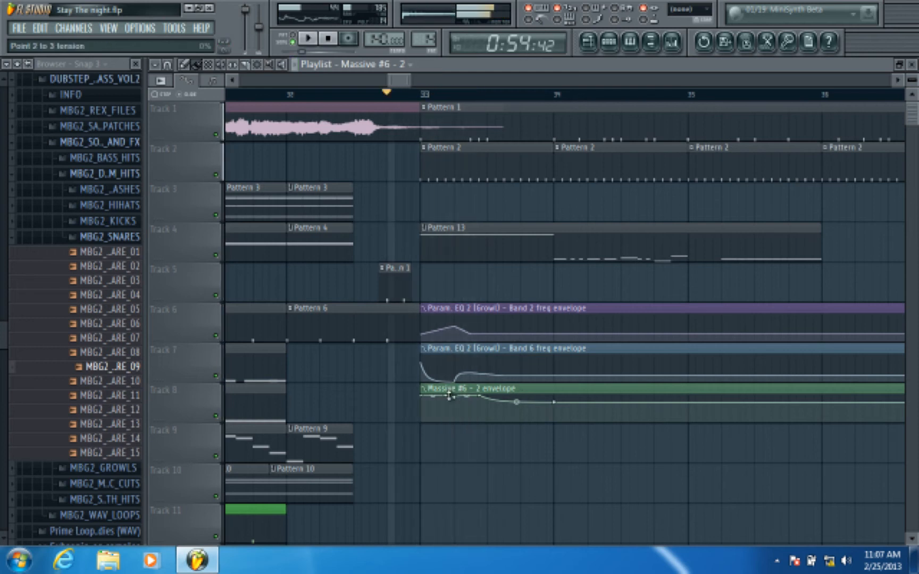
drag(452, 397, 451, 415)
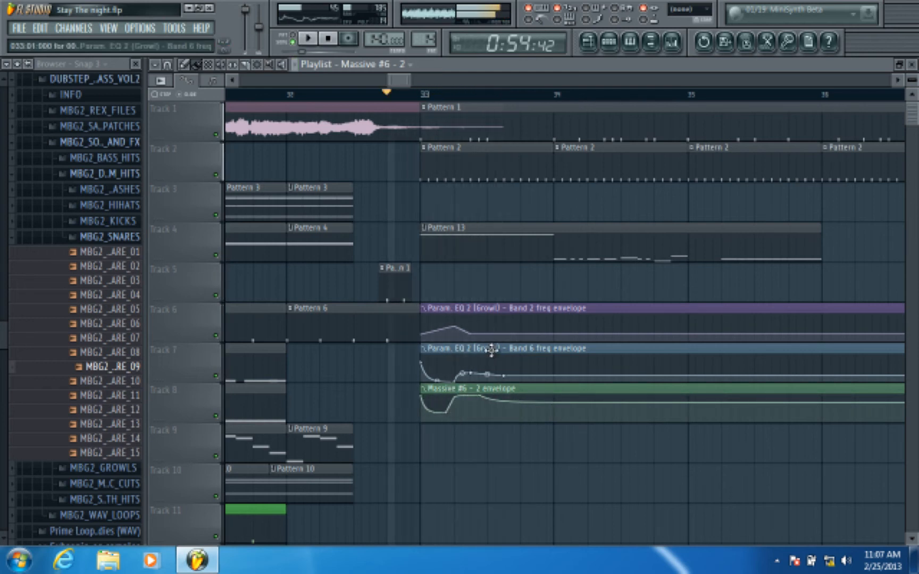
key(space)
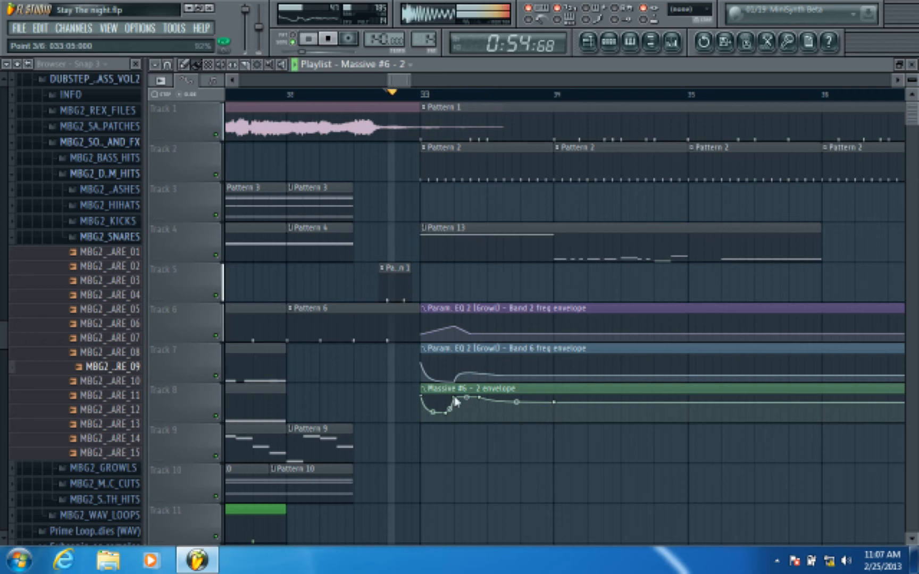
Delete the 033:05:000 point from the Massive #6 - 2 envelope and flatten its curve into a shallow dip, auditioning the result
right_click(455, 399)
click(488, 341)
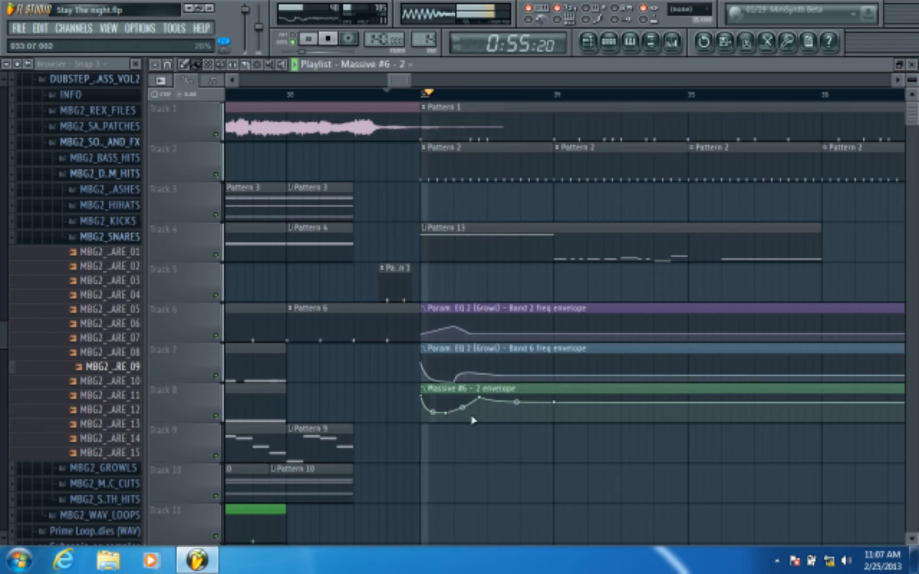
drag(463, 407, 470, 441)
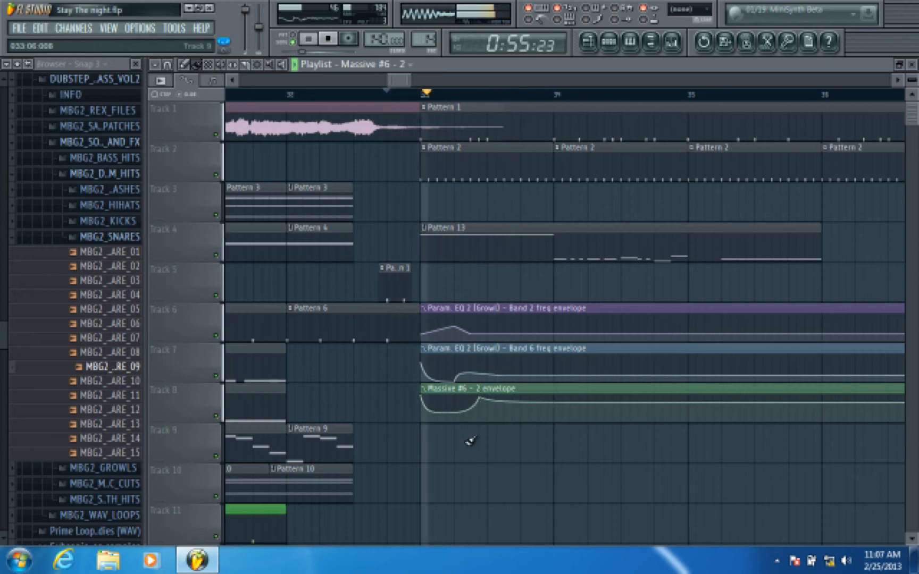
drag(487, 401, 449, 403)
key(space)
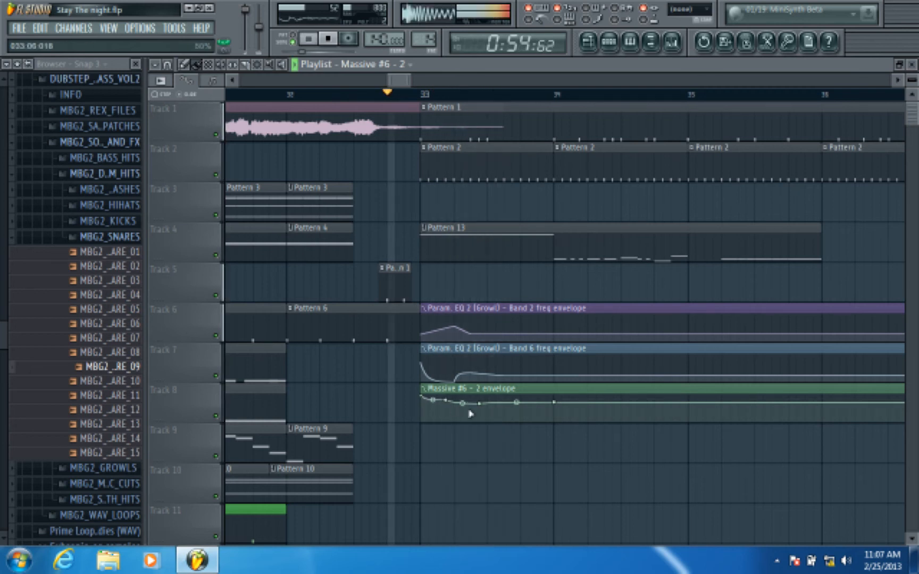
key(space)
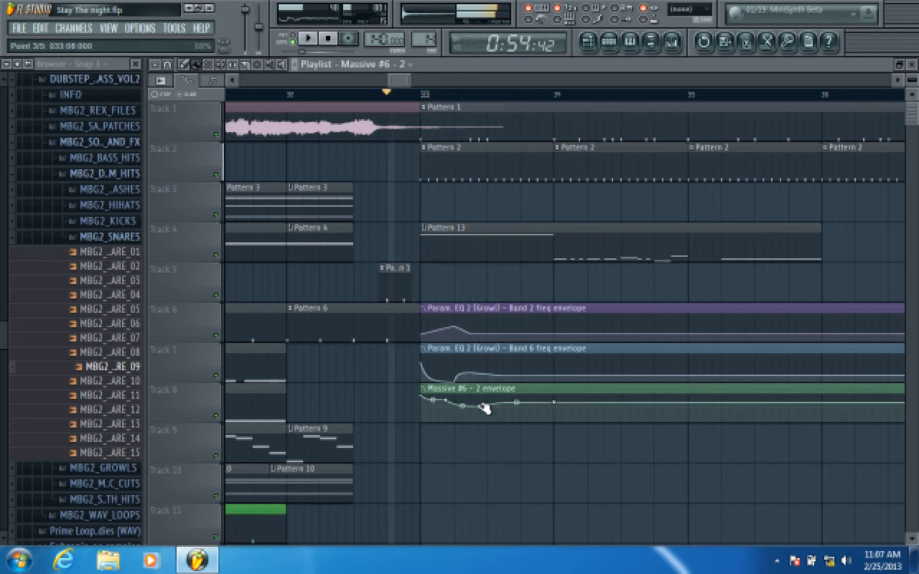
Flatten the peak early in bar 33 of the Growl EQ Band 2 freq envelope and replay the drop
drag(455, 326, 460, 329)
key(space)
key(space)
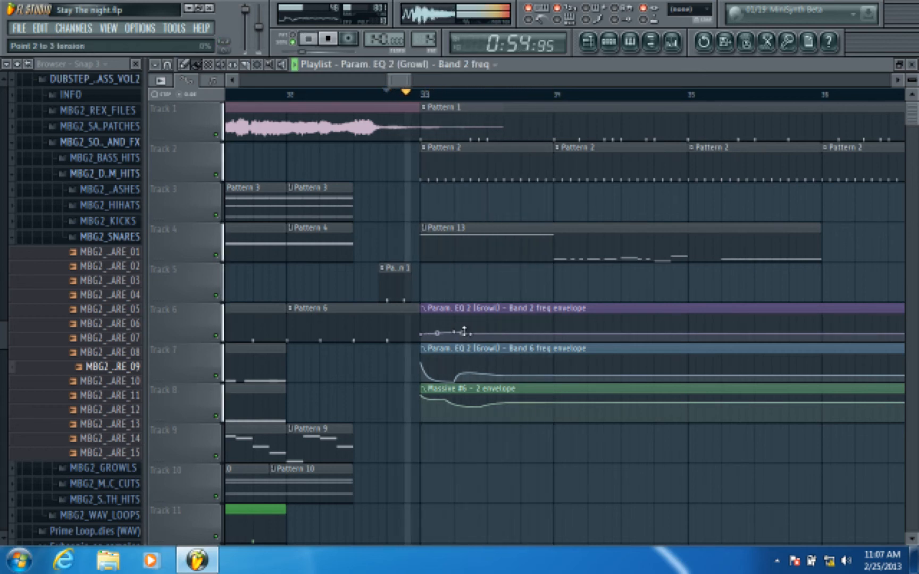
Raise the Growl EQ Band 6 freq envelope after its dip, reaching 100% at 033:11:000, and audition it
click(465, 347)
drag(471, 375, 501, 354)
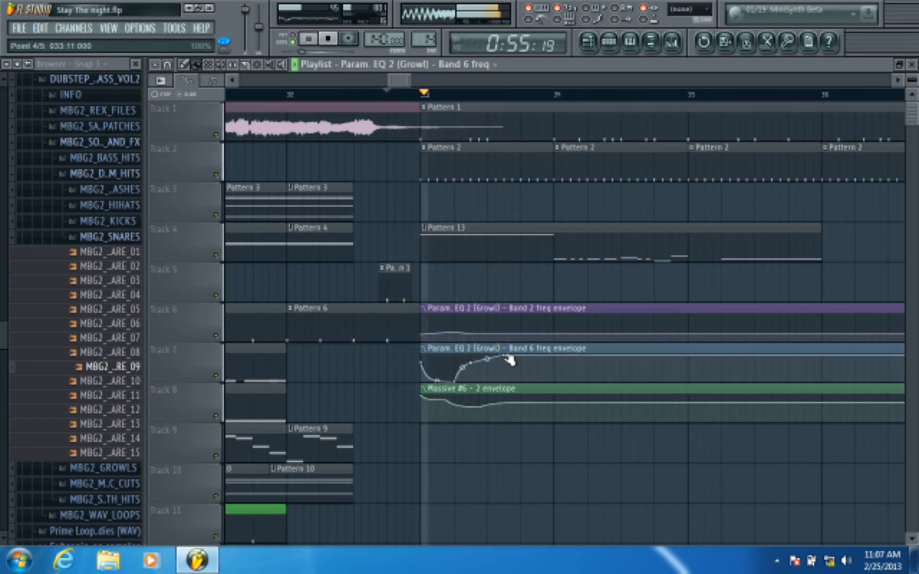
mouse_move(457, 379)
mouse_down()
mouse_move(460, 365)
mouse_move(461, 382)
mouse_up()
key(space)
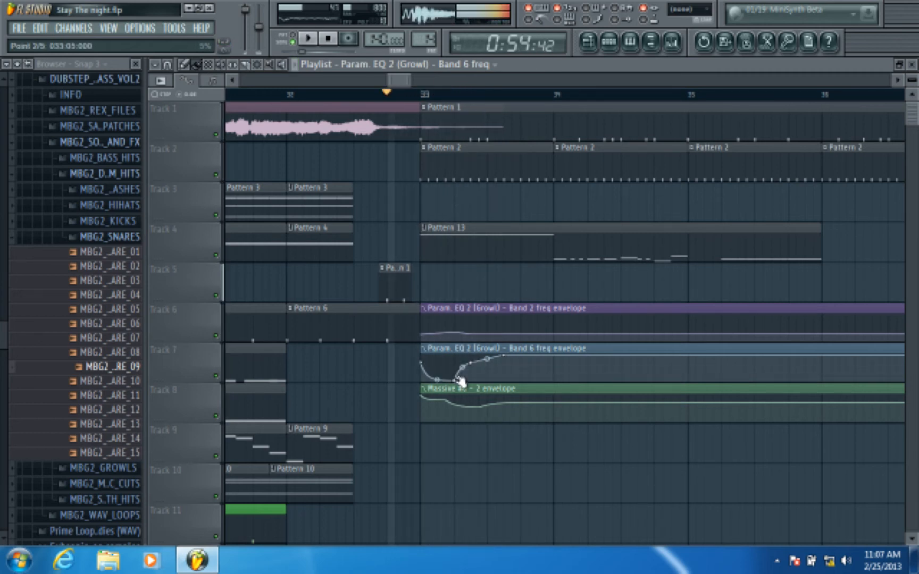
key(space)
Move the Band 2 freq envelope's third point to 033:11:000 and lower the 033:05:000 point to 18%, auditioning between adjustments
drag(458, 332, 509, 334)
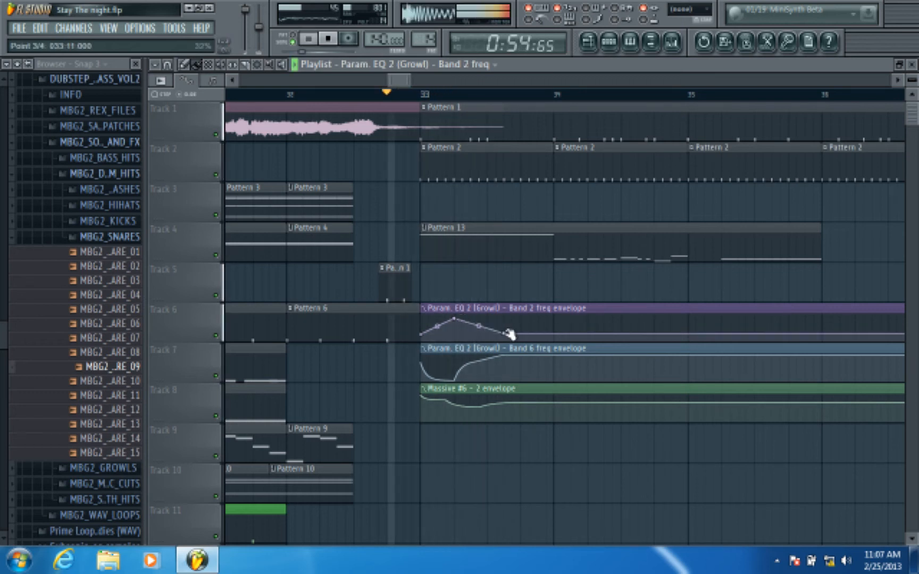
key(space)
drag(457, 320, 458, 332)
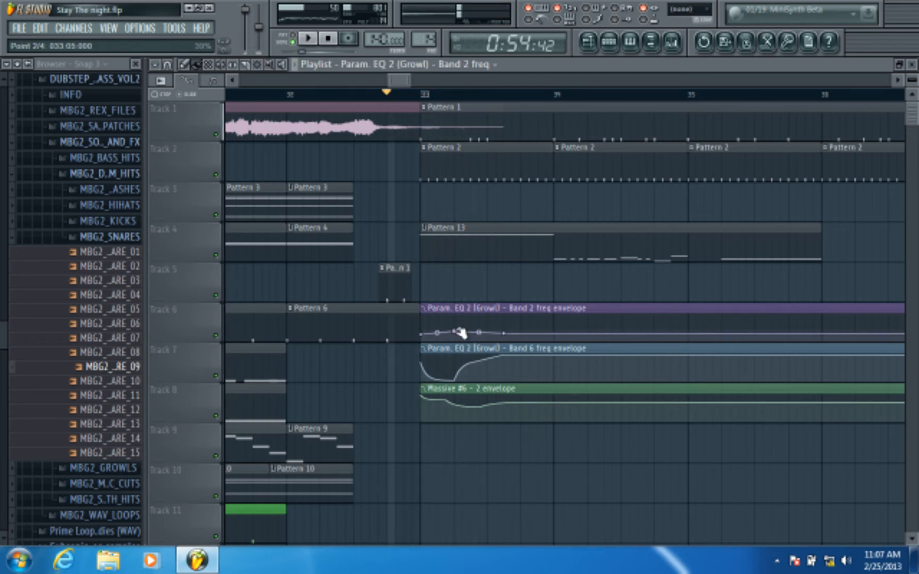
key(space)
key(space)
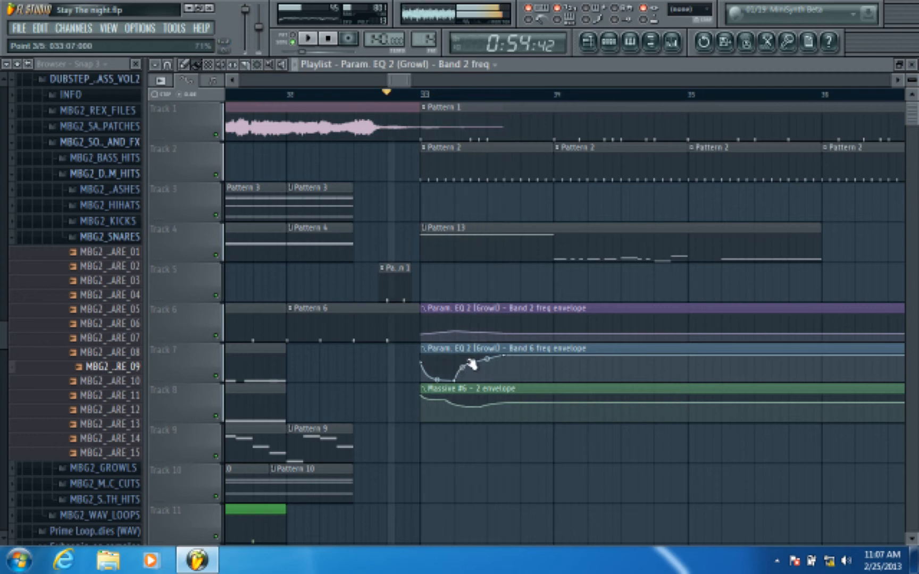
drag(456, 331, 457, 337)
key(space)
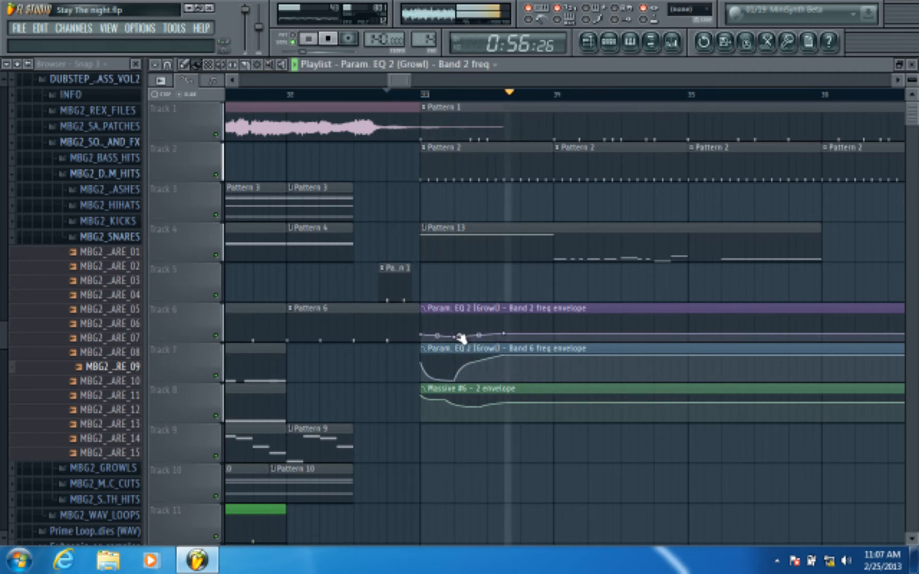
Smooth the Band 6 freq envelope's rise by deleting the 033:07:000 point, replaying the drop before and after the change
key(space)
key(space)
key(space)
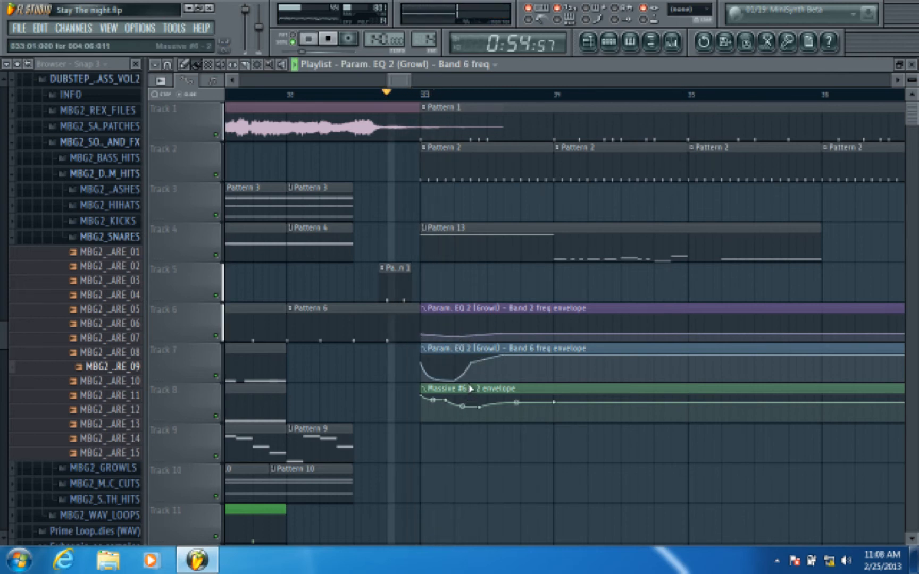
key(space)
key(space)
key(space)
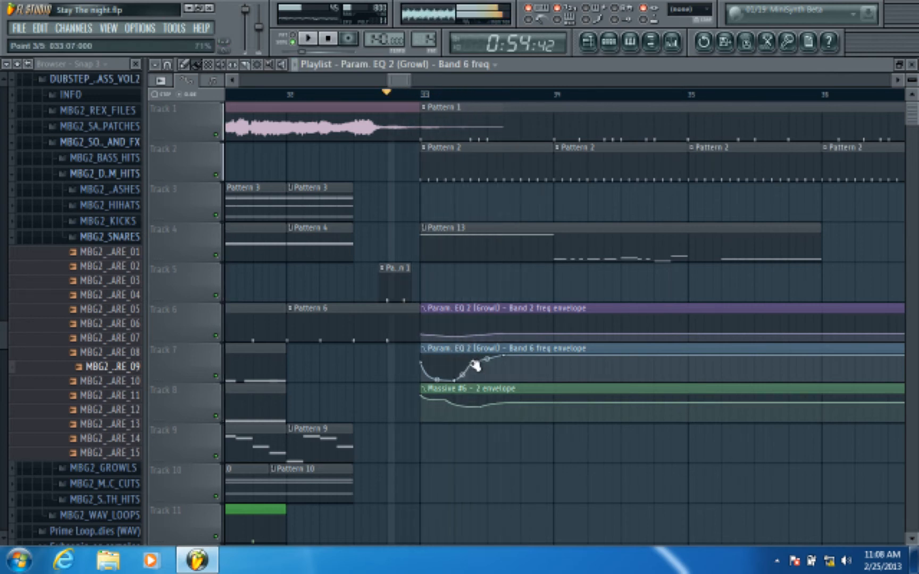
right_click(475, 364)
click(489, 328)
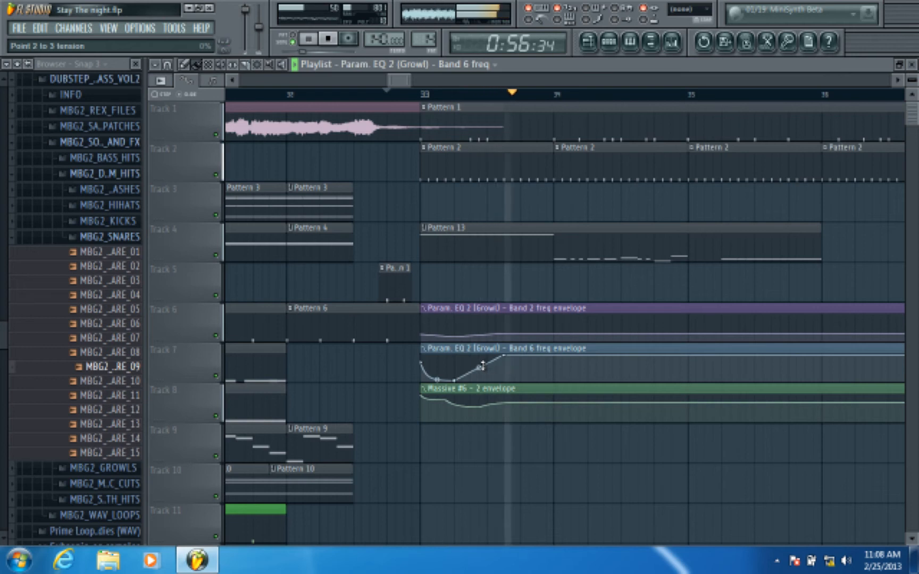
key(space)
key(space)
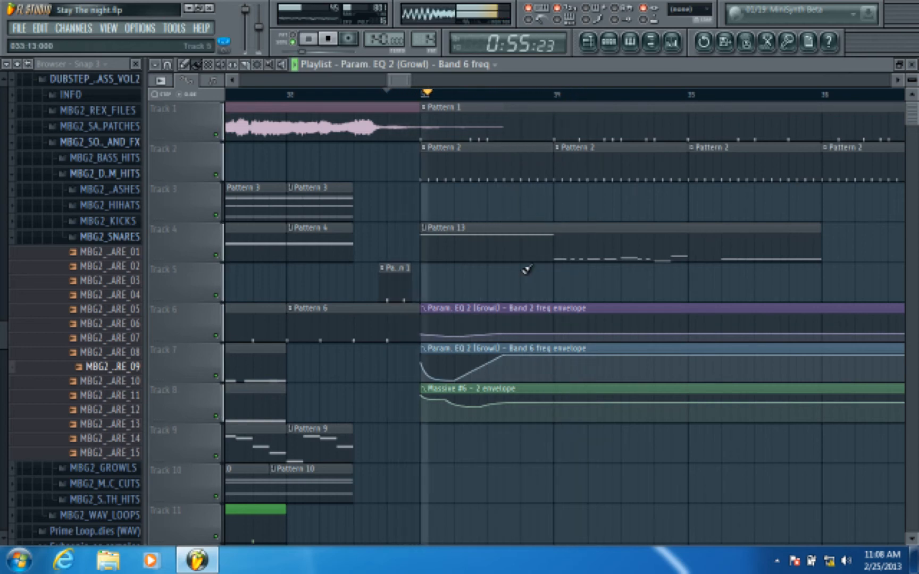
key(space)
key(space)
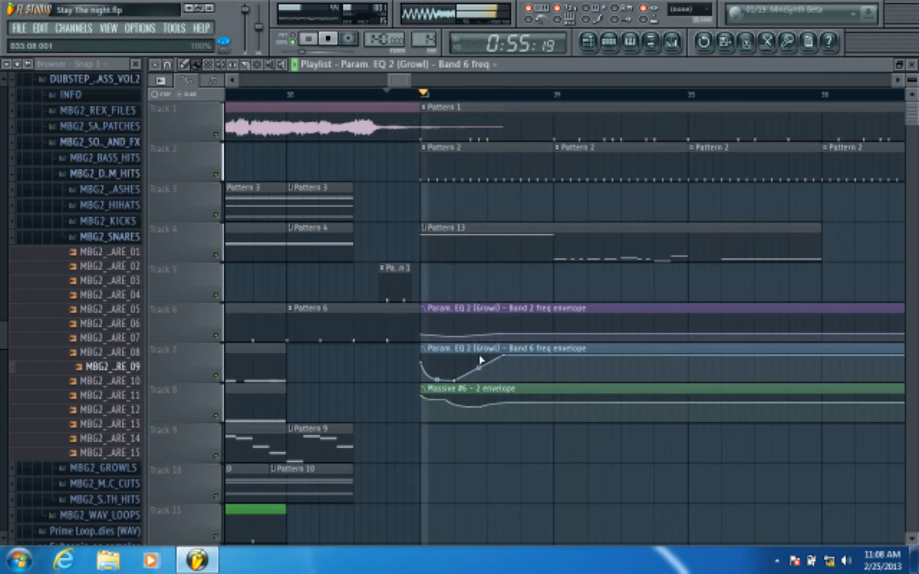
Delete the 033:05:000 point from the Band 2 freq envelope and replay the drop
right_click(456, 336)
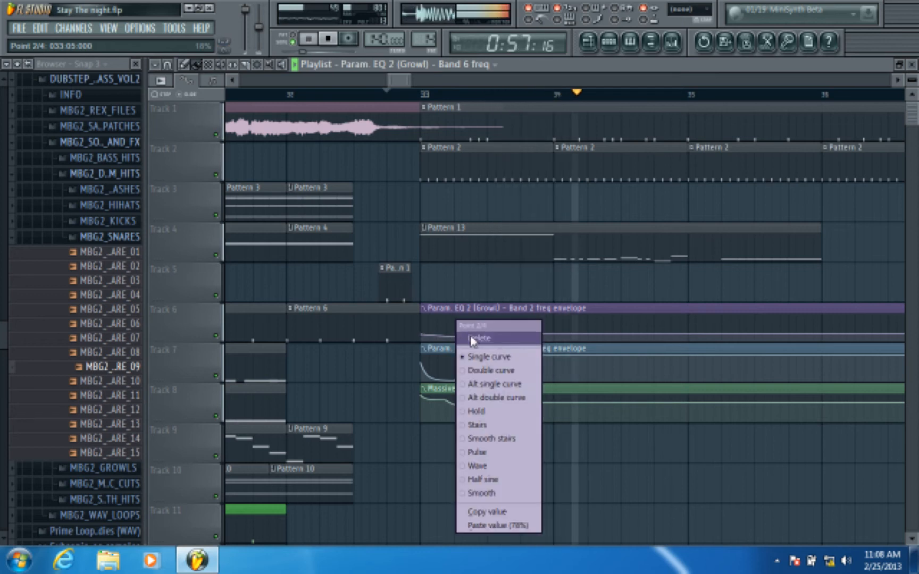
click(467, 329)
key(space)
key(space)
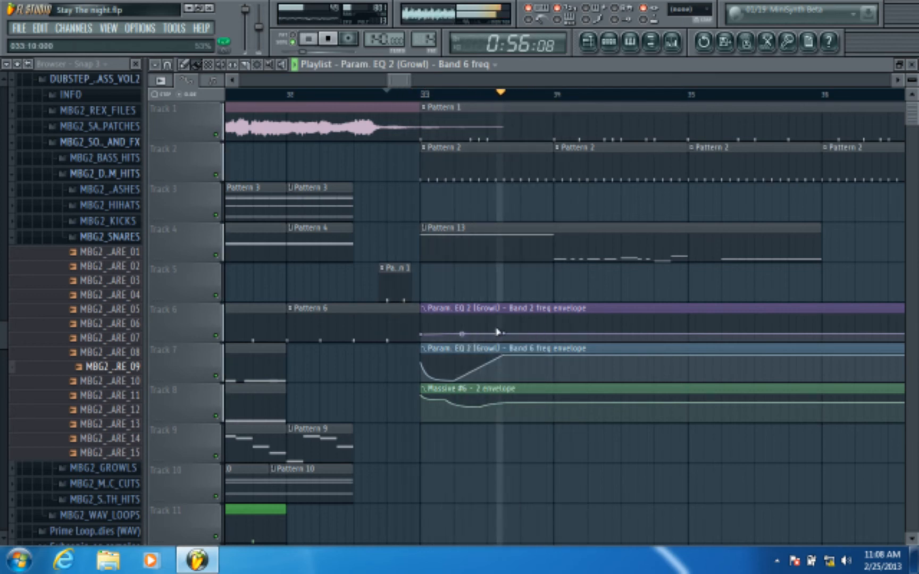
key(space)
key(space)
Bend the Band 6 freq envelope's rise so it stays low longer, audition it, and add a higher point just after 033:05:000
drag(479, 368, 479, 381)
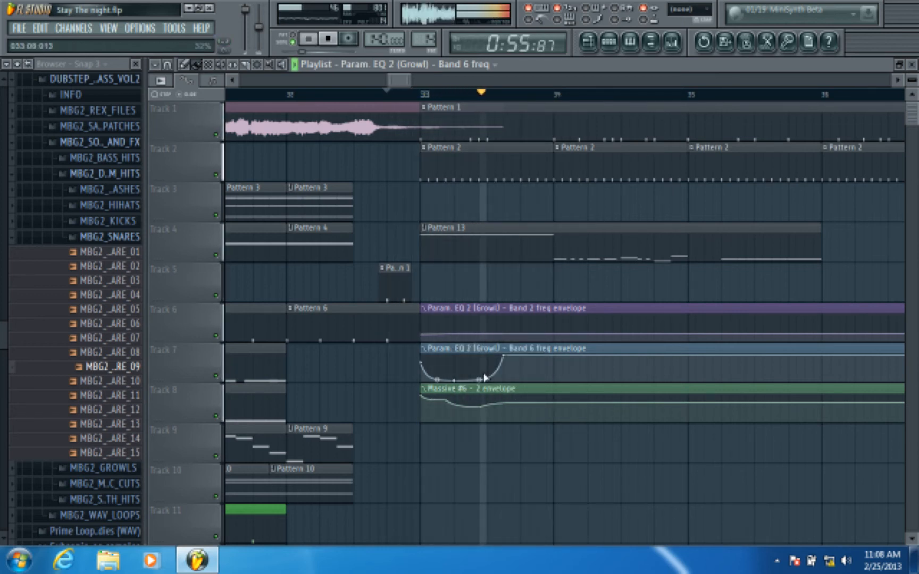
key(space)
key(space)
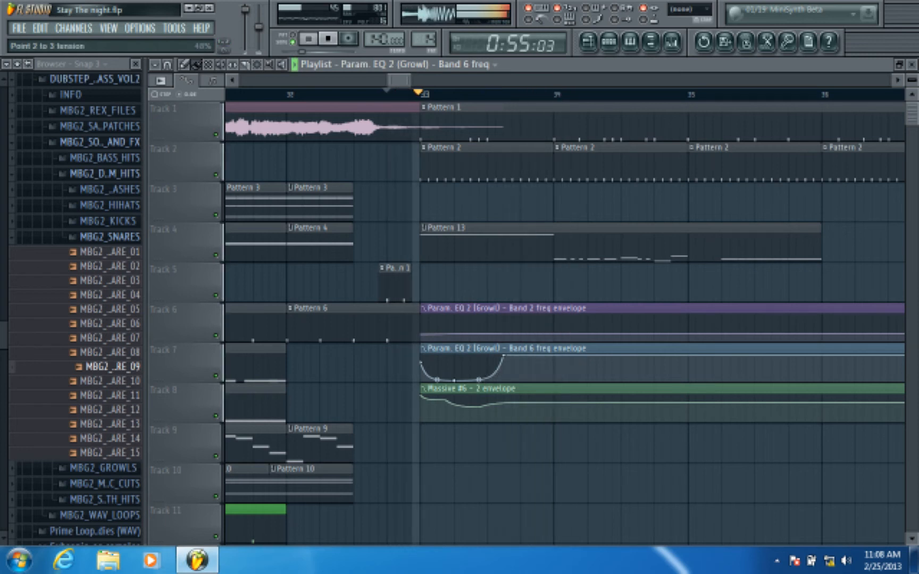
key(space)
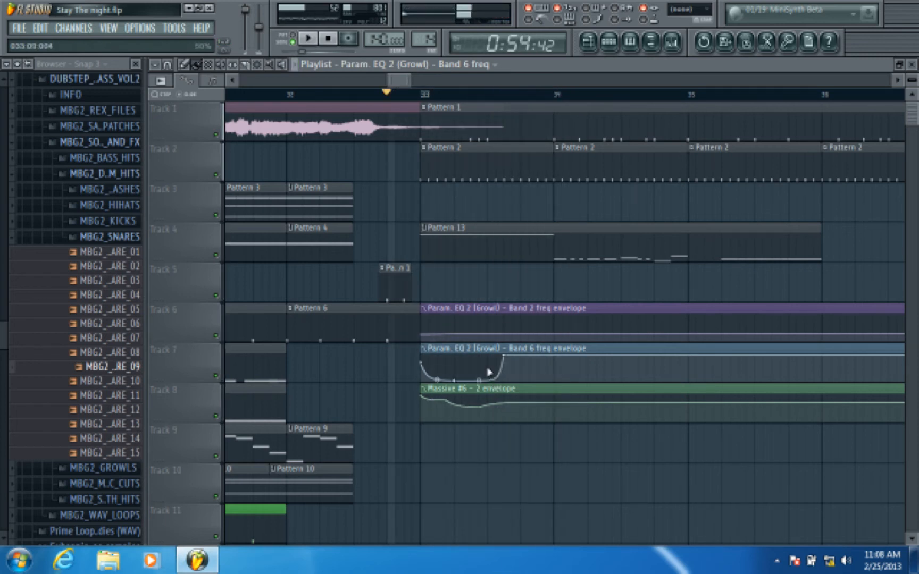
key(space)
right_click(463, 368)
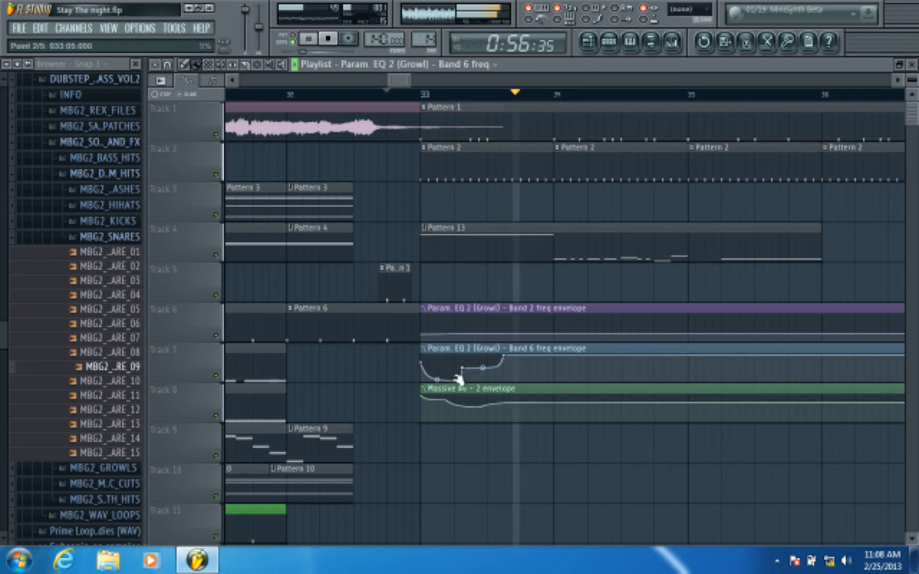
Lower the Band 6 freq envelope's point at 033:06:000 and reshape its final rise into a steep climb, auditioning the drop between adjustments
key(space)
key(space)
drag(462, 368, 463, 377)
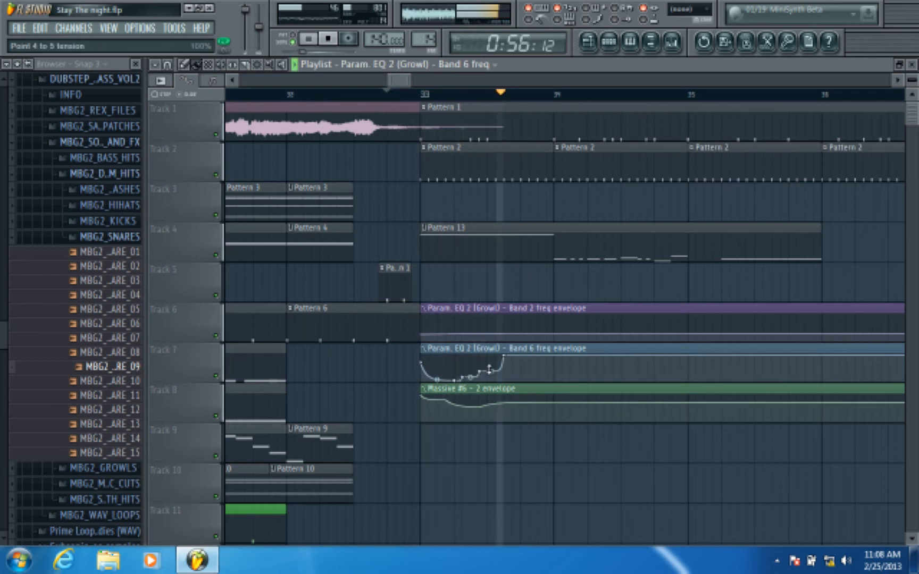
key(space)
key(space)
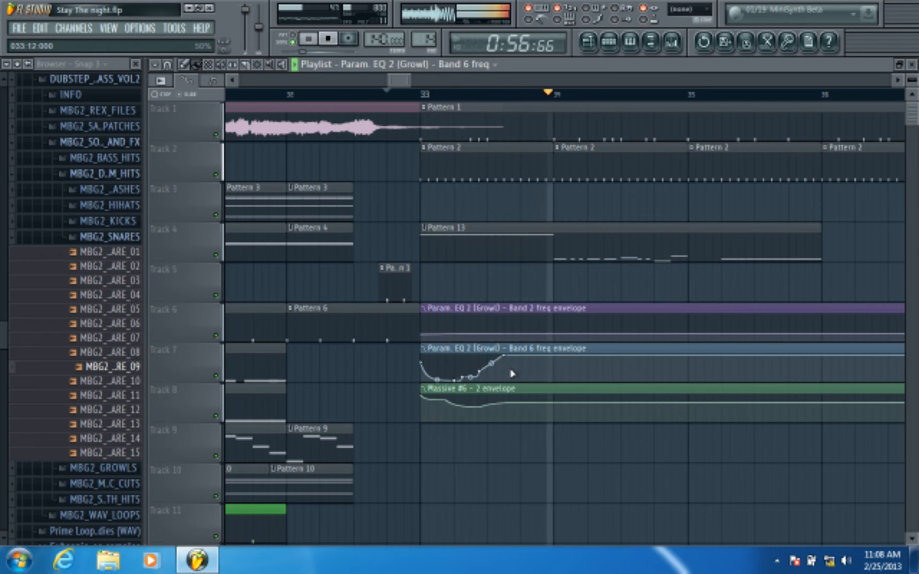
key(space)
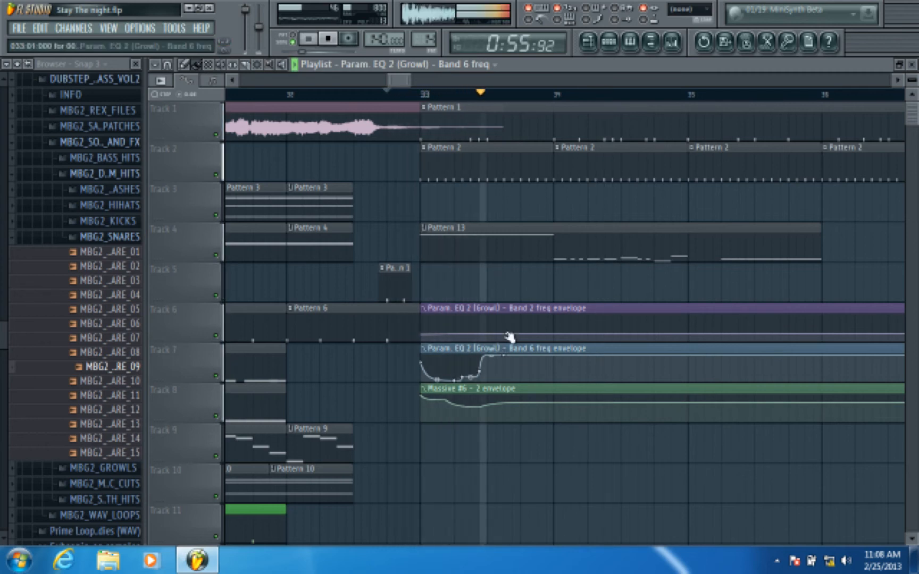
Straighten the curve between the second and third points of the Massive #6 - 2 envelope and replay the drop
click(398, 95)
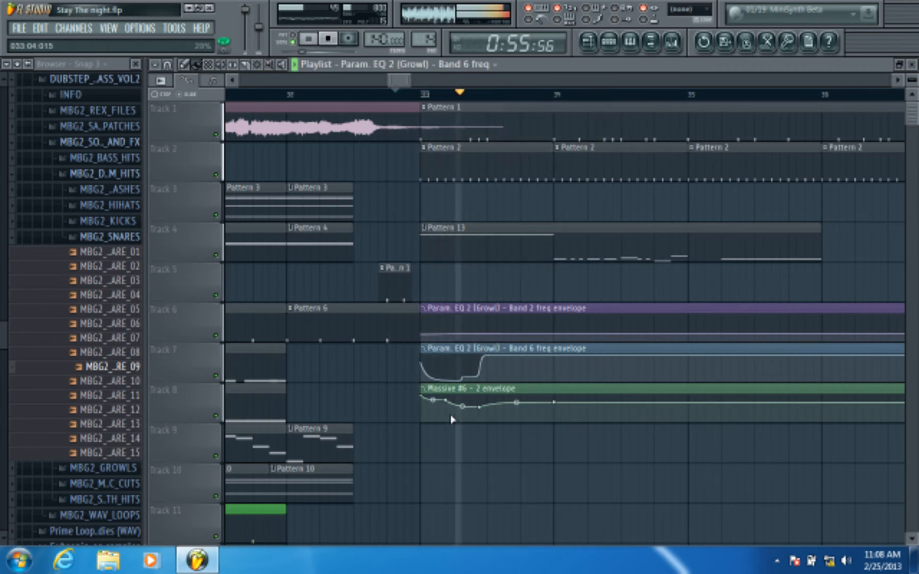
key(space)
key(space)
drag(461, 403, 458, 350)
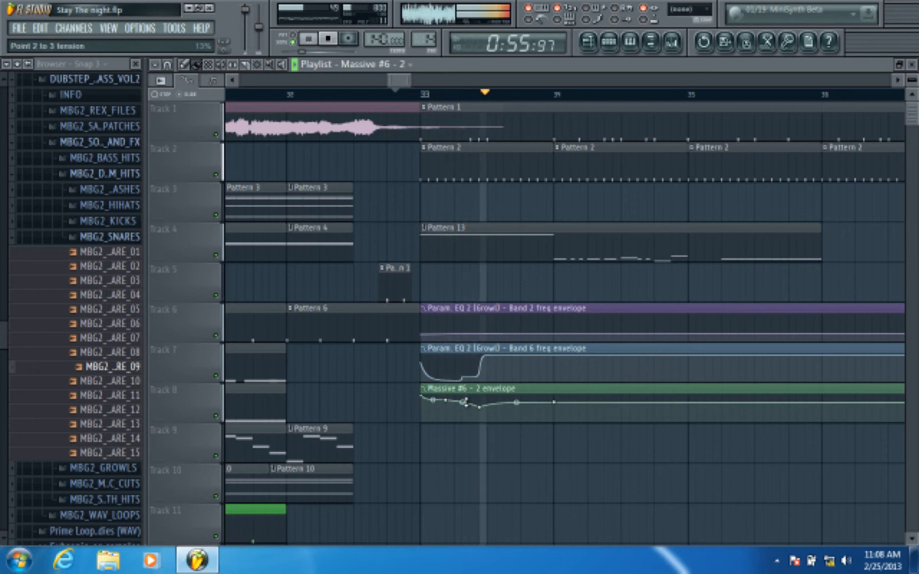
key(space)
key(space)
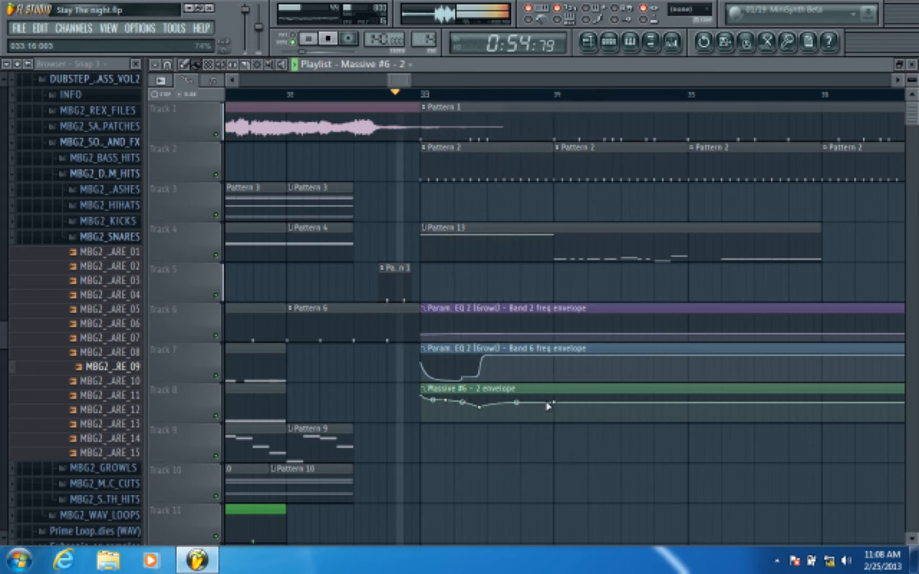
Raise the Massive #6 - 2 envelope's final point at bar 34 and audition the change
right_click(555, 402)
click(591, 514)
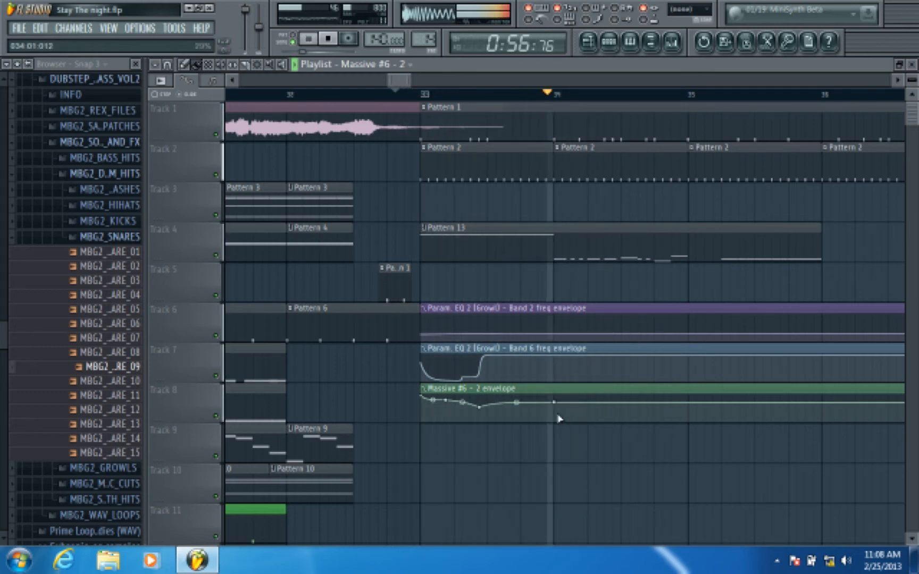
key(space)
key(space)
mouse_move(561, 407)
mouse_down()
mouse_move(572, 398)
mouse_move(559, 392)
mouse_up()
key(space)
key(space)
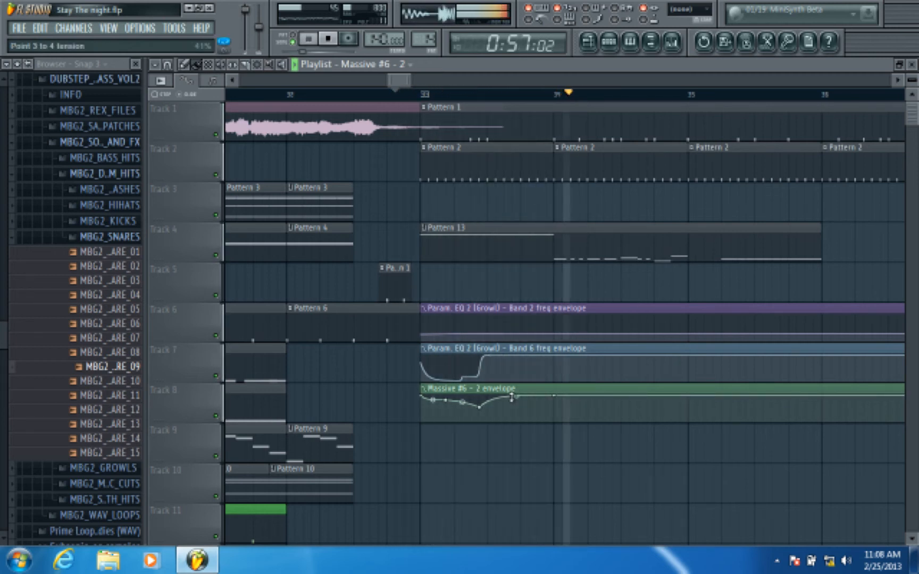
key(space)
key(space)
Add a point to the Band 2 freq envelope at 033:06:000, lower it to 0%, and audition the drop
right_click(466, 321)
key(space)
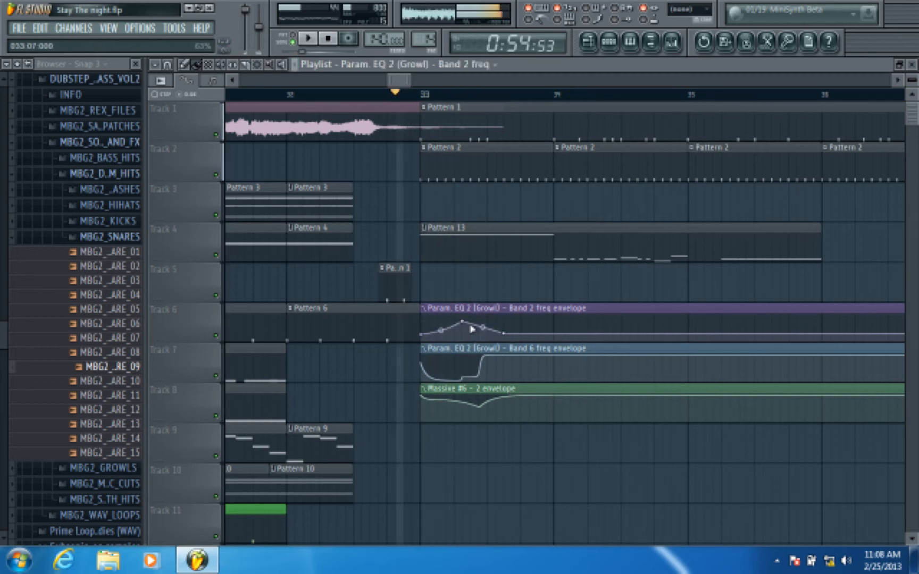
key(space)
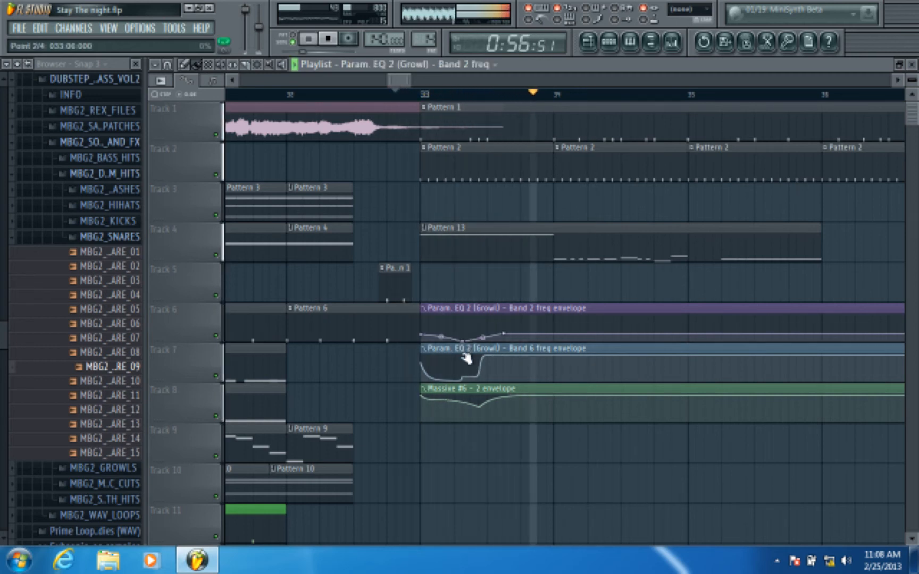
key(space)
drag(468, 325, 478, 337)
key(space)
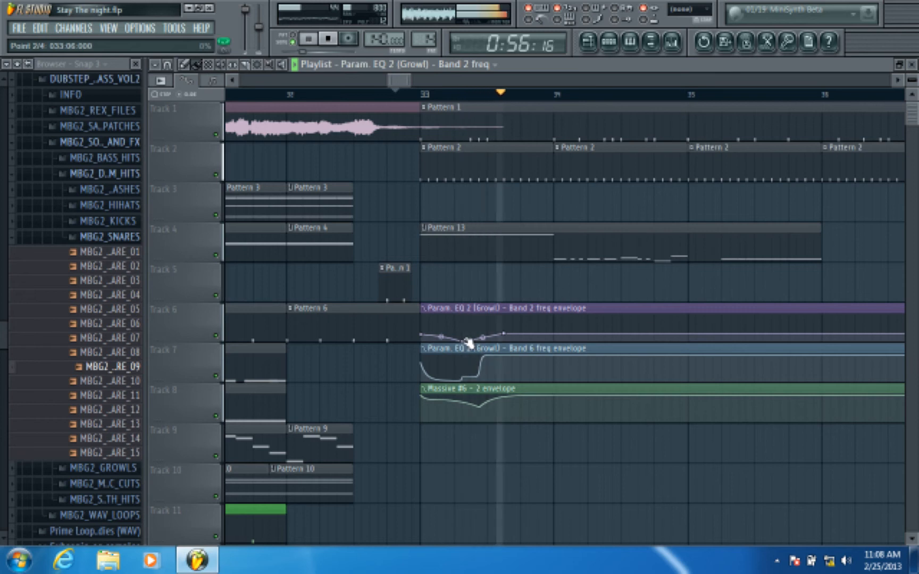
key(space)
key(space)
Add a last point to the Band 2 freq envelope, place it at bar 34 nearly level with the preceding point, and replay
right_click(548, 324)
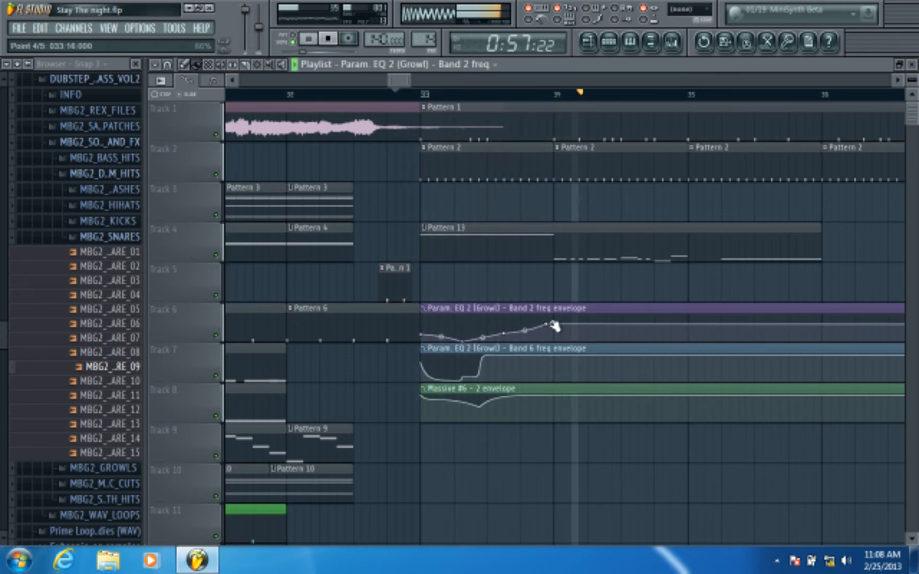
key(space)
key(space)
drag(549, 324, 557, 332)
key(space)
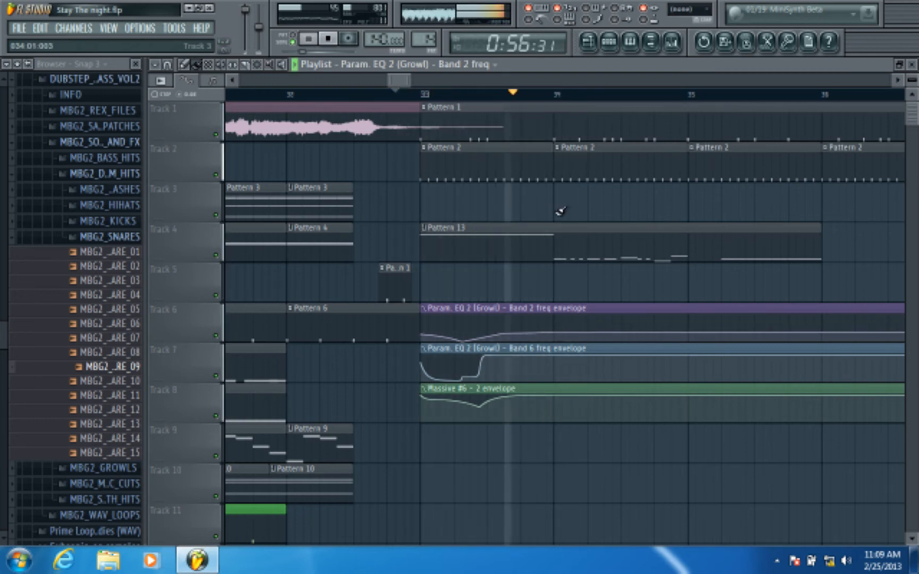
Check the instrument channels in the step sequencer, close it, and return to playback of the drop
scroll(424, 98, down, 3)
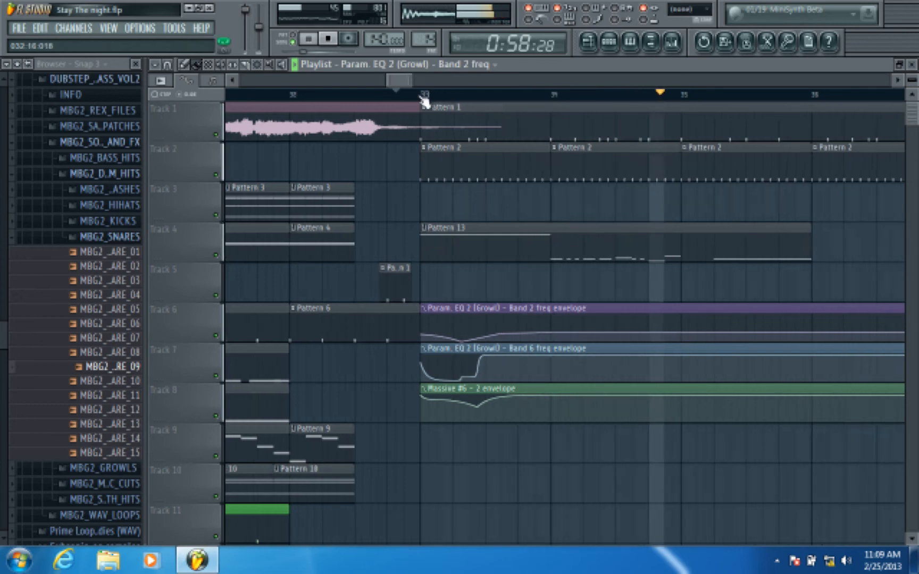
click(409, 98)
click(601, 46)
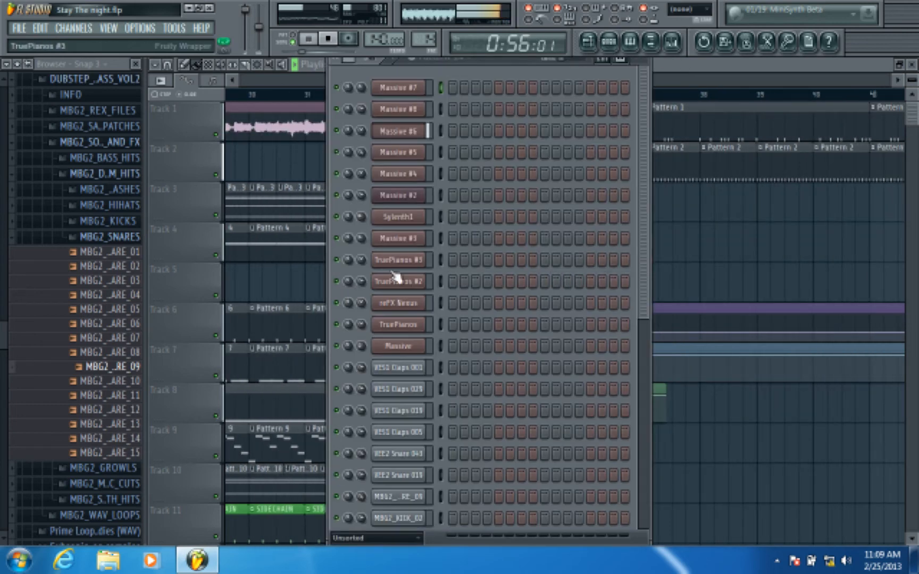
click(675, 77)
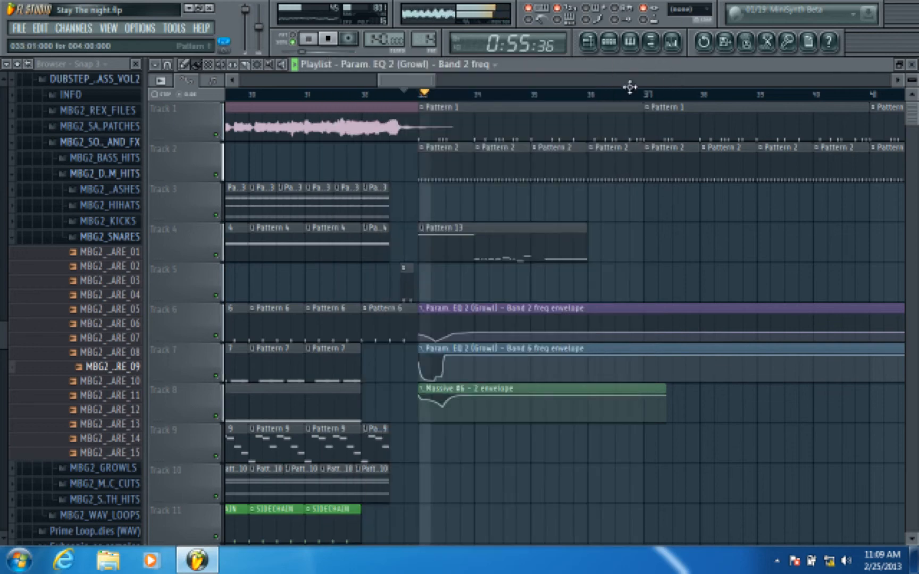
key(space)
Lower the Massive #6 - 2 envelope's first point at 033:01:000 below its second point and replay from just before bar 33
click(423, 401)
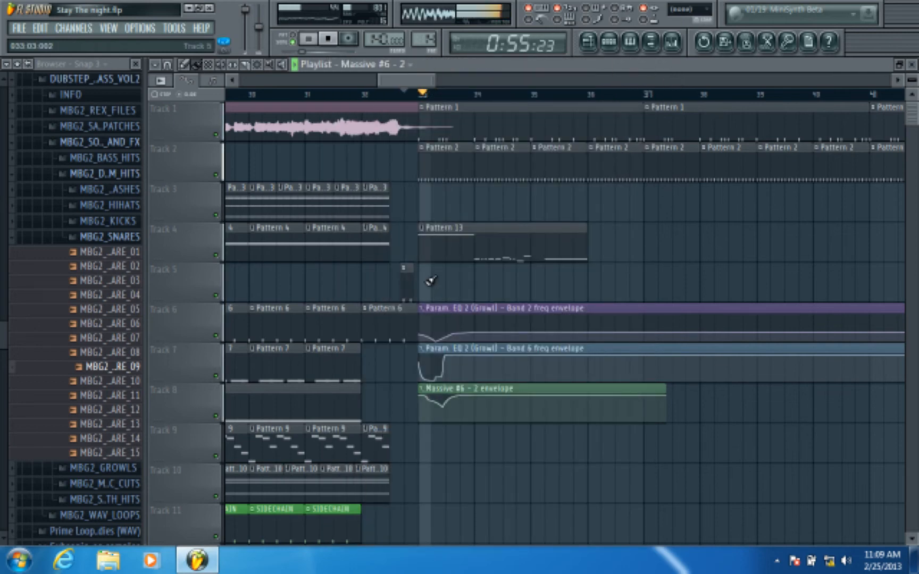
scroll(440, 95, up, 3)
scroll(438, 104, up, 1)
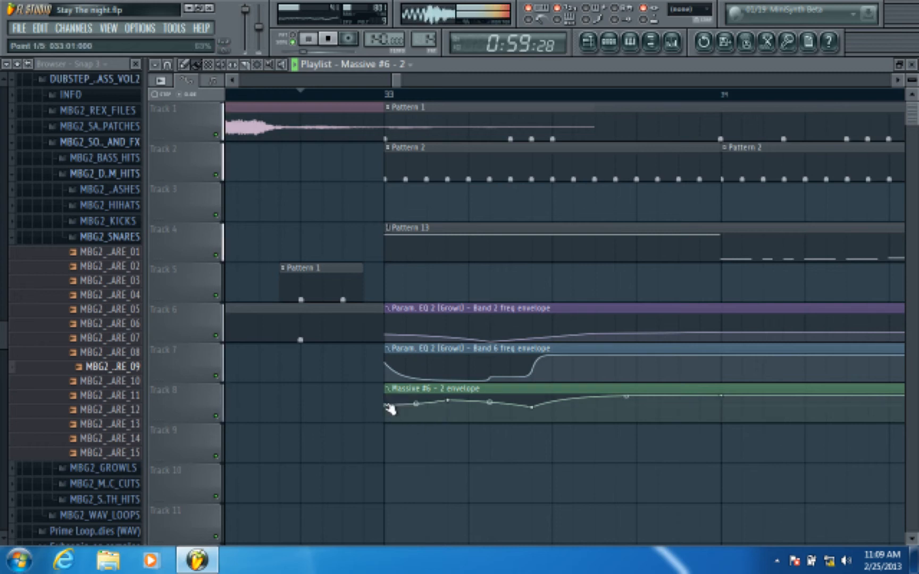
click(381, 108)
click(377, 95)
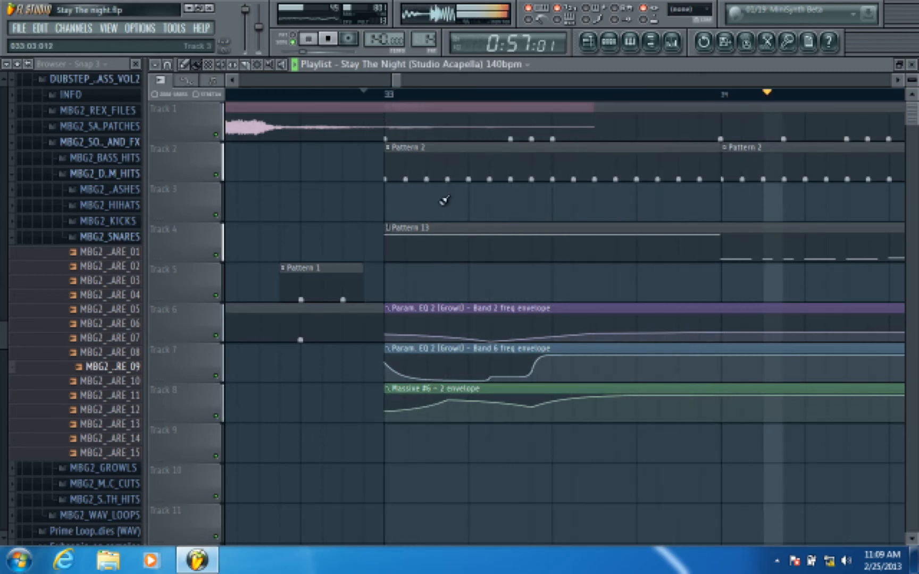
Raise the Band 2 freq envelope's starting point slightly and set the Band 6 freq envelope's starting point to mid-height, auditioning different start levels
drag(387, 367, 390, 381)
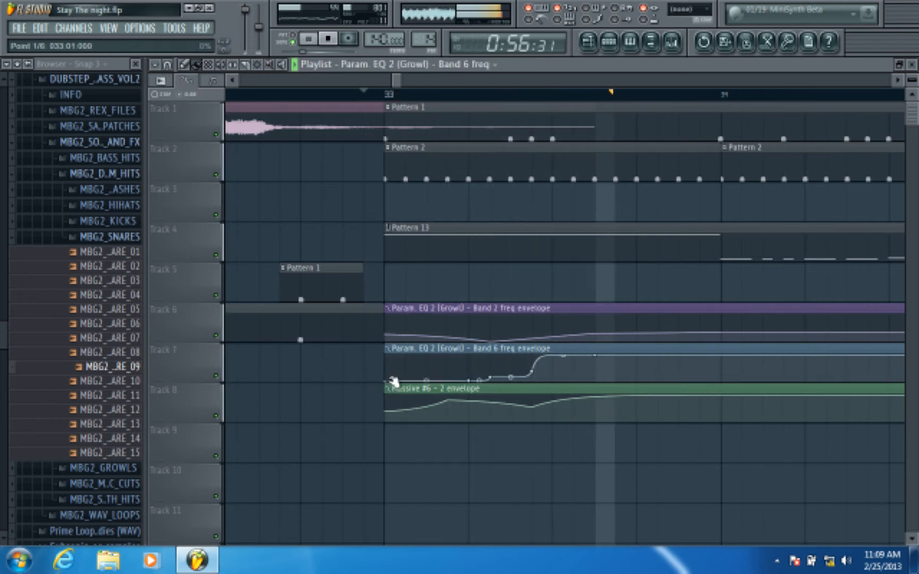
key(space)
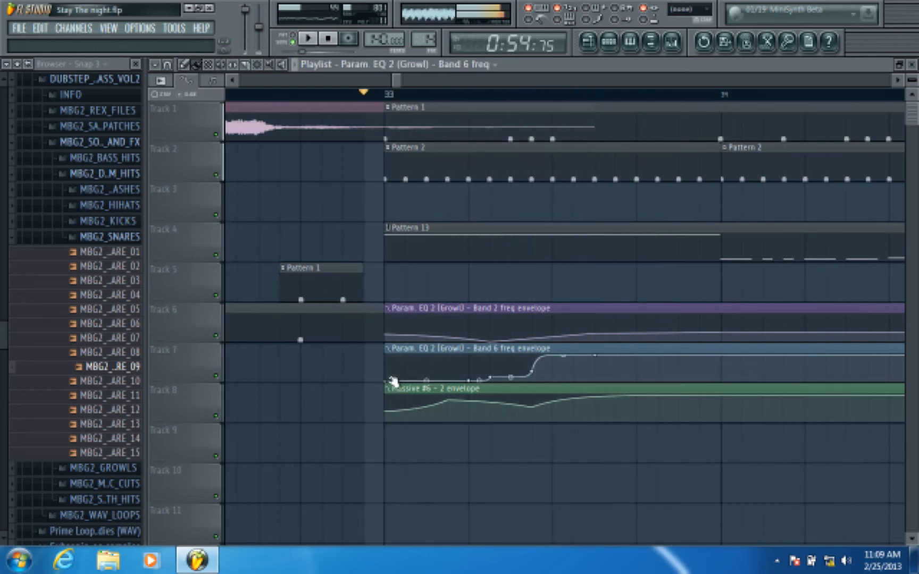
mouse_move(387, 335)
mouse_down()
mouse_move(389, 313)
mouse_move(389, 330)
mouse_up()
key(space)
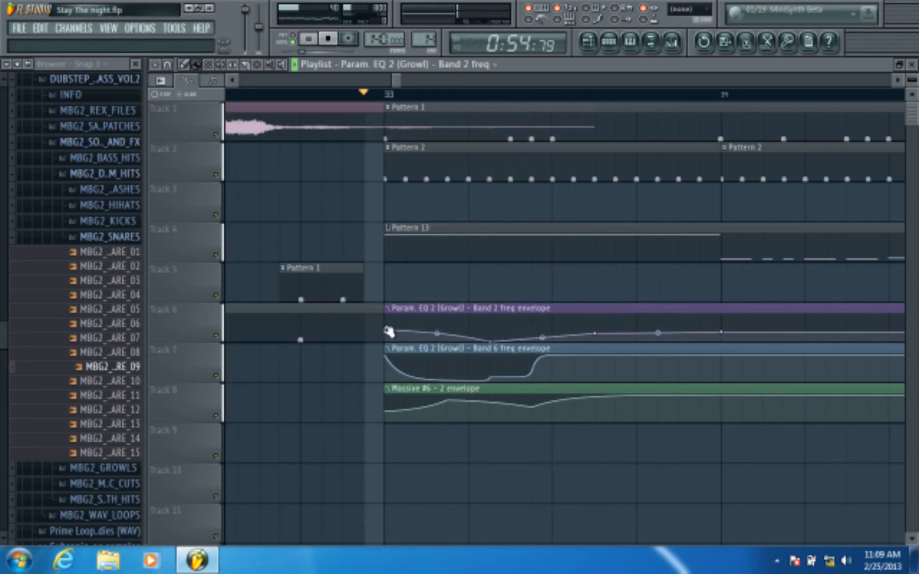
key(space)
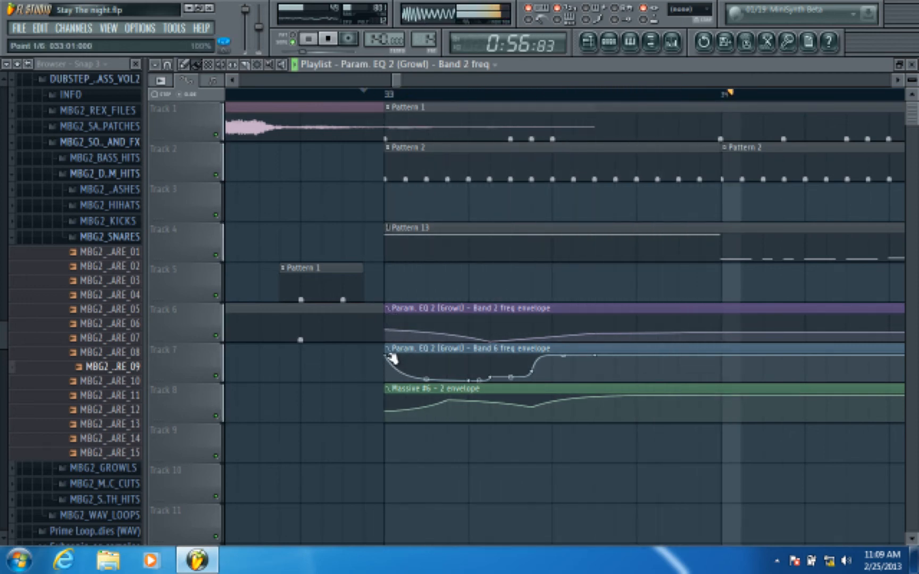
drag(392, 359, 380, 369)
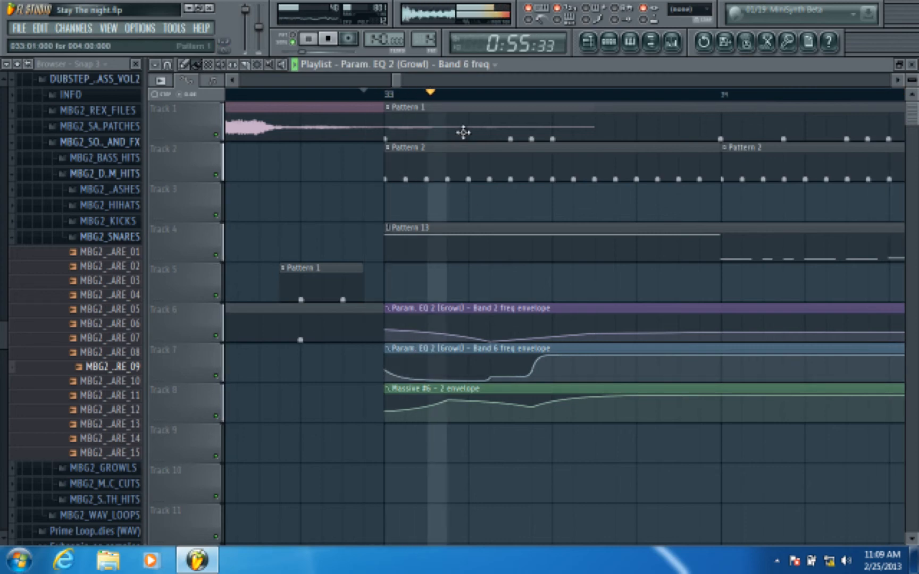
Review the Unsorted channels in the step sequencer and the overall playlist arrangement around the drop
scroll(443, 94, down, 5)
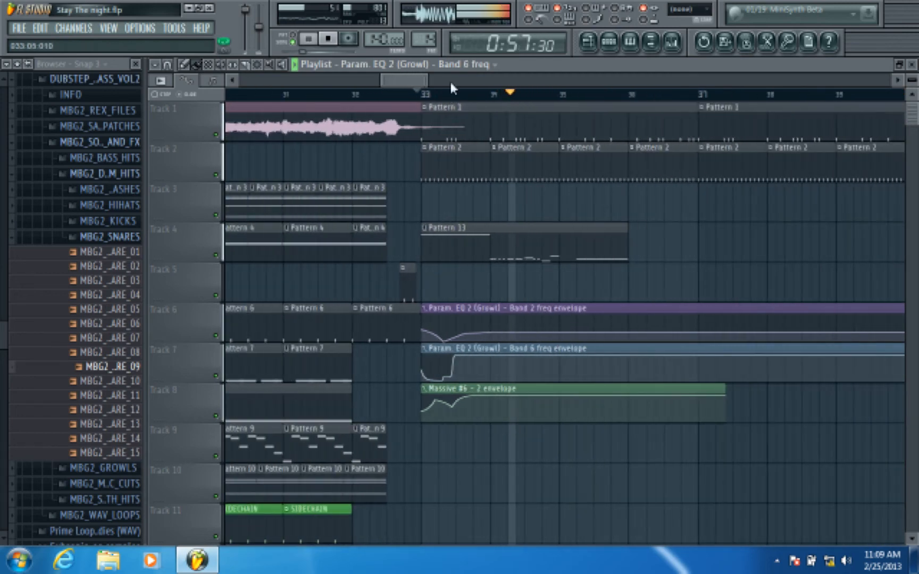
click(611, 43)
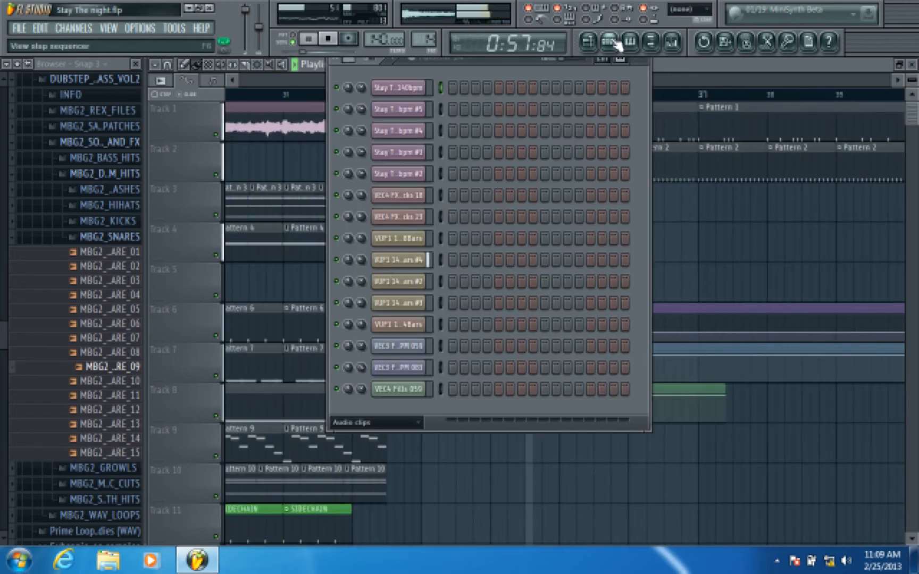
click(402, 424)
click(407, 483)
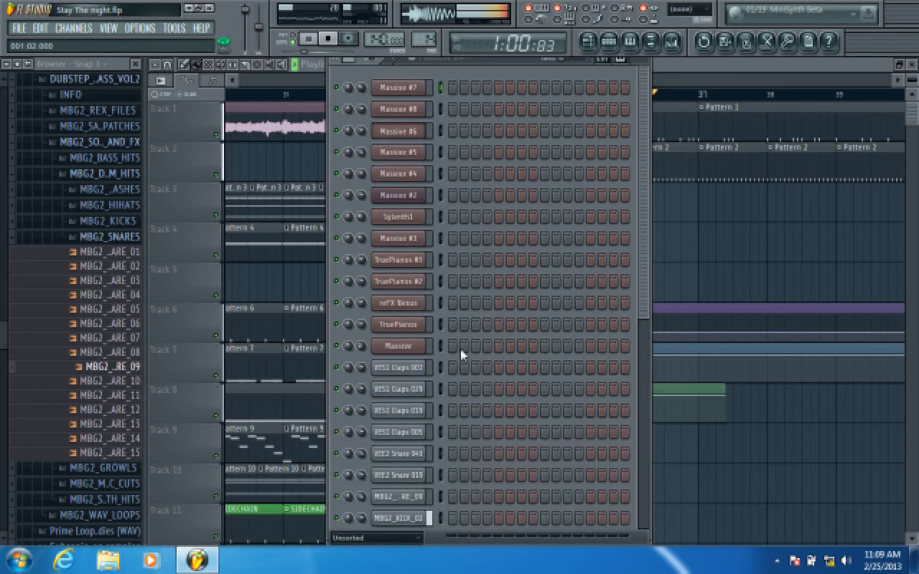
click(698, 78)
scroll(677, 99, down, 6)
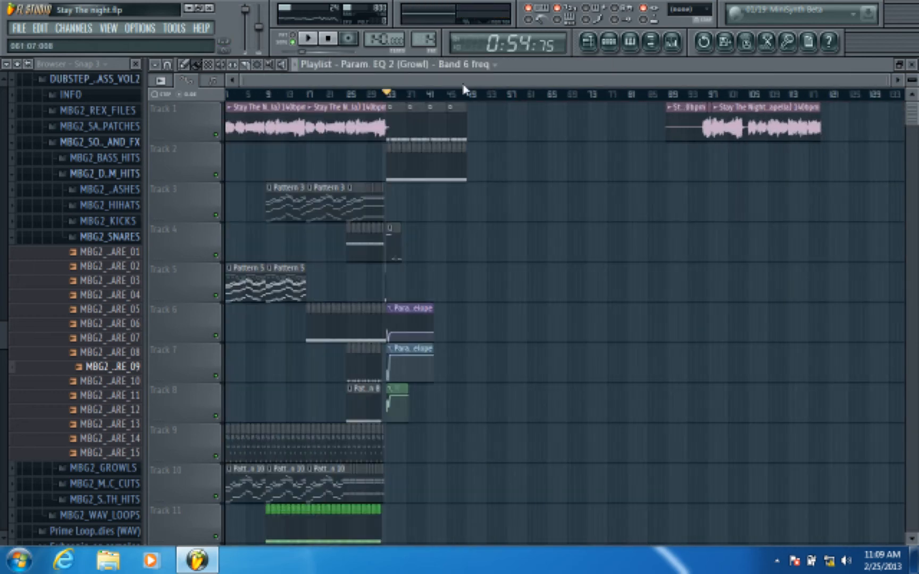
scroll(404, 96, up, 6)
drag(407, 86, 396, 83)
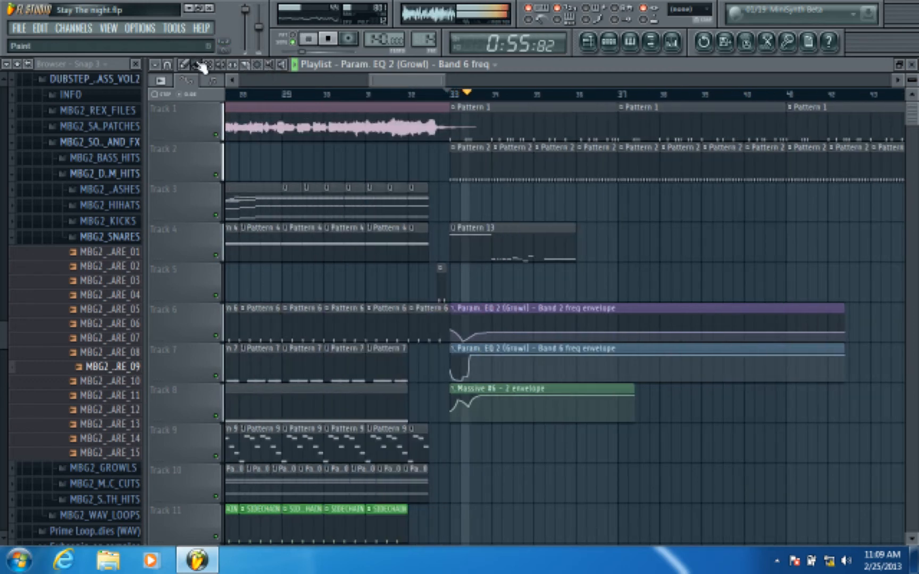
Delete the Band 6 freq envelope's 033:08:000 point, move its last point to bar 34, bend the rise to climb early, and replay
scroll(452, 95, up, 4)
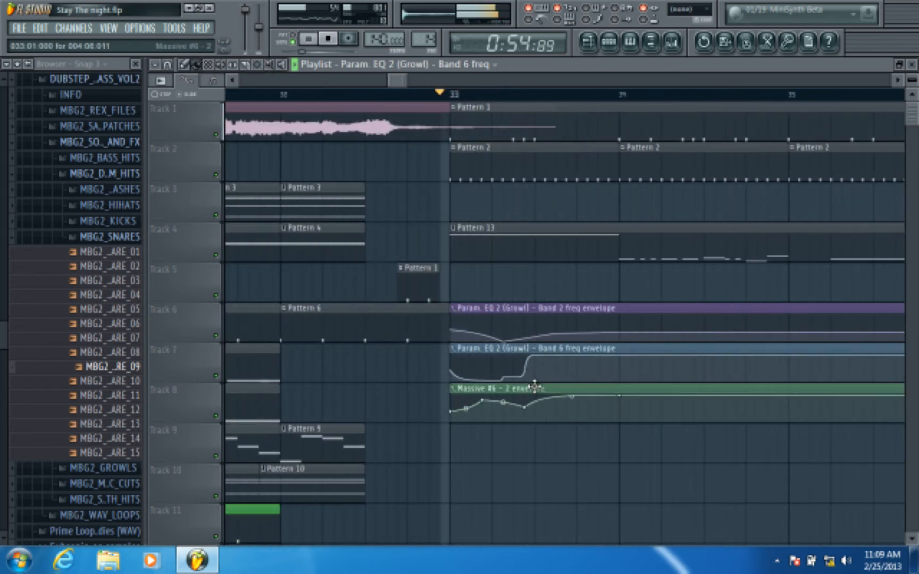
right_click(514, 377)
click(548, 334)
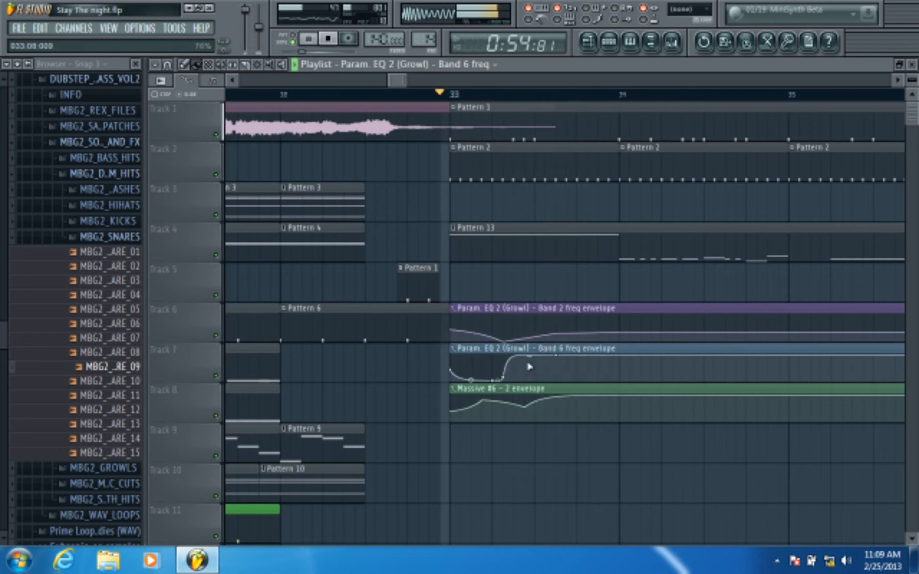
drag(532, 358, 621, 346)
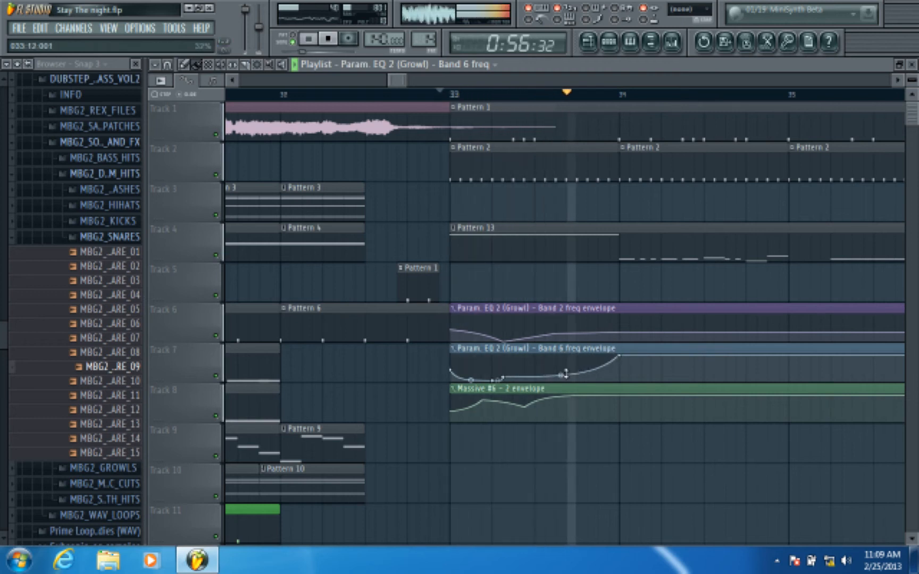
drag(561, 375, 554, 356)
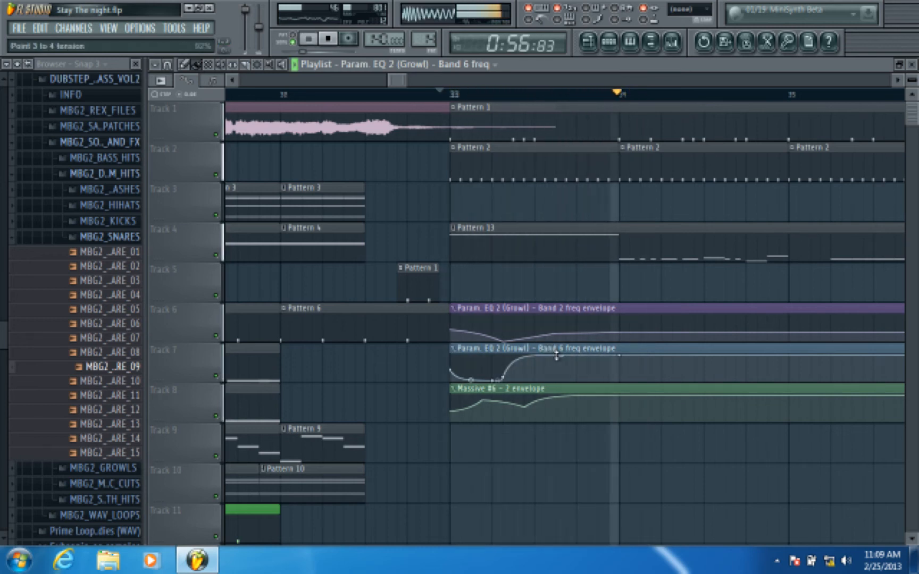
key(space)
key(space)
Add a top-level point at 033:06:000 to make the Band 6 freq envelope jump up vertically, then audition the drop
right_click(506, 356)
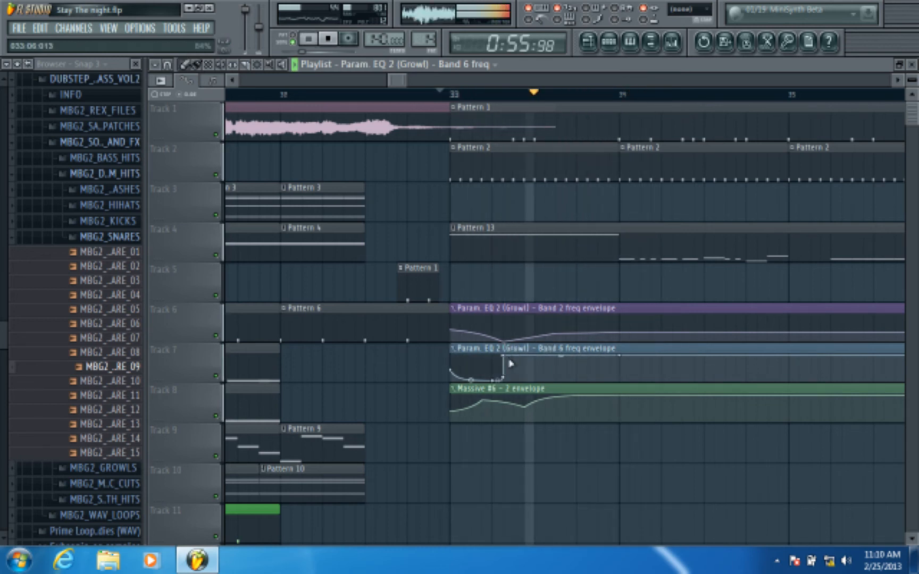
key(space)
key(space)
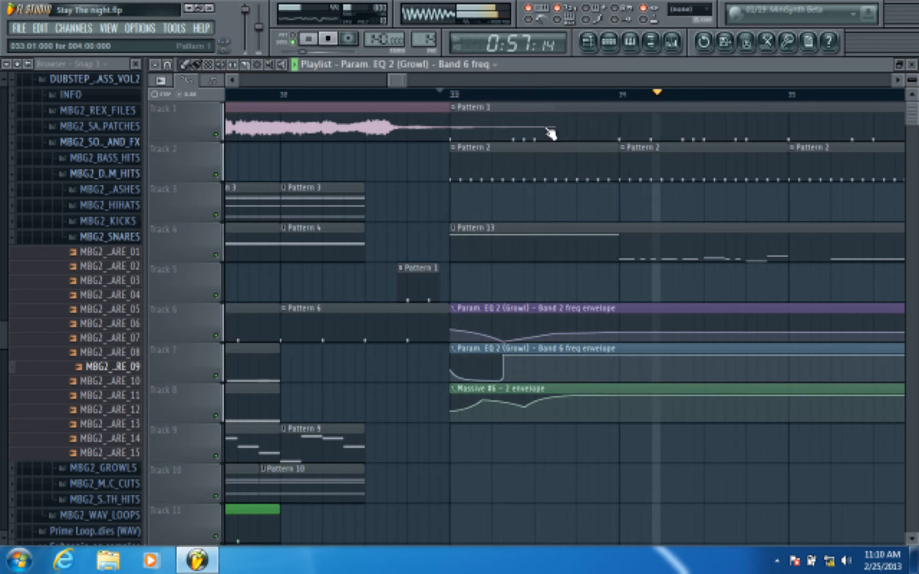
Audition the transition into the drop several times, restarting playback from different points around bars 32 and 33
scroll(500, 97, down, 1)
click(436, 96)
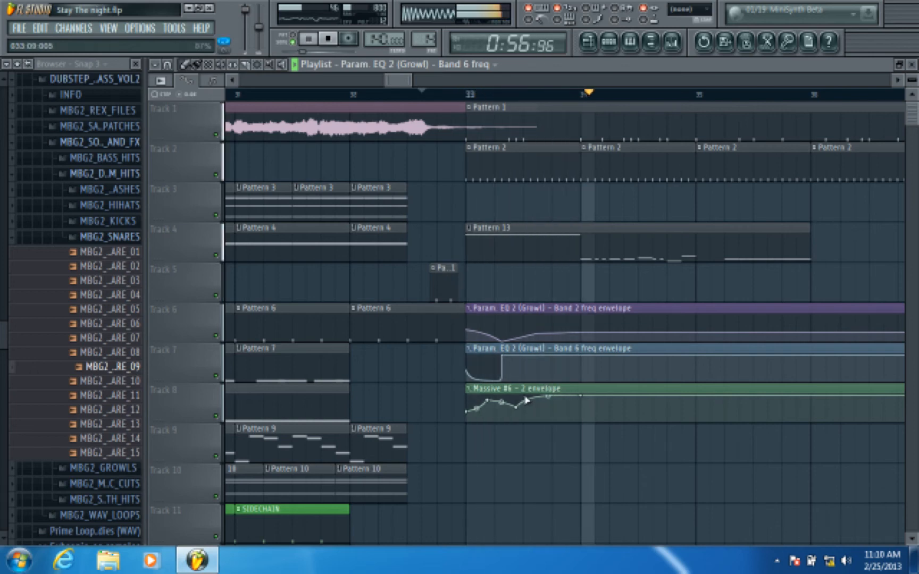
scroll(550, 96, down, 1)
click(482, 94)
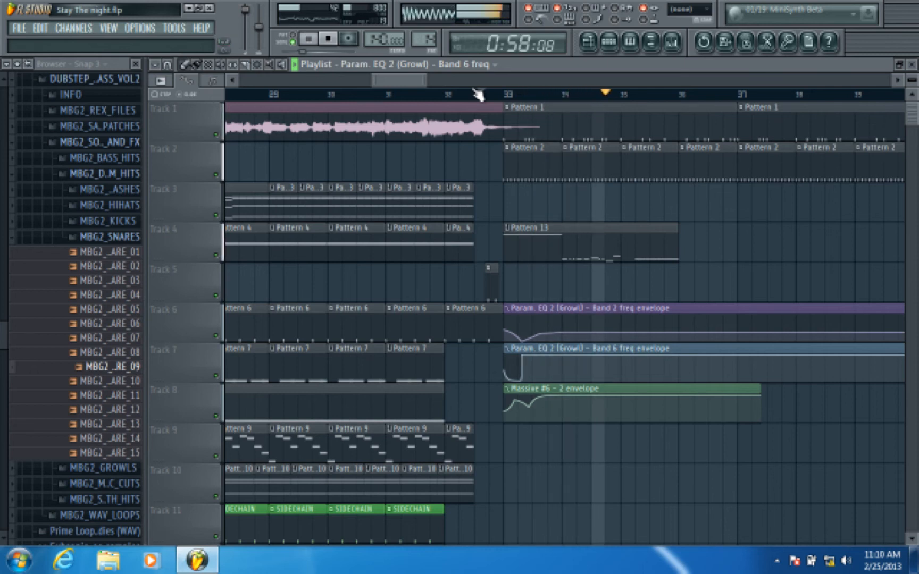
drag(403, 80, 413, 82)
click(395, 95)
scroll(408, 96, up, 2)
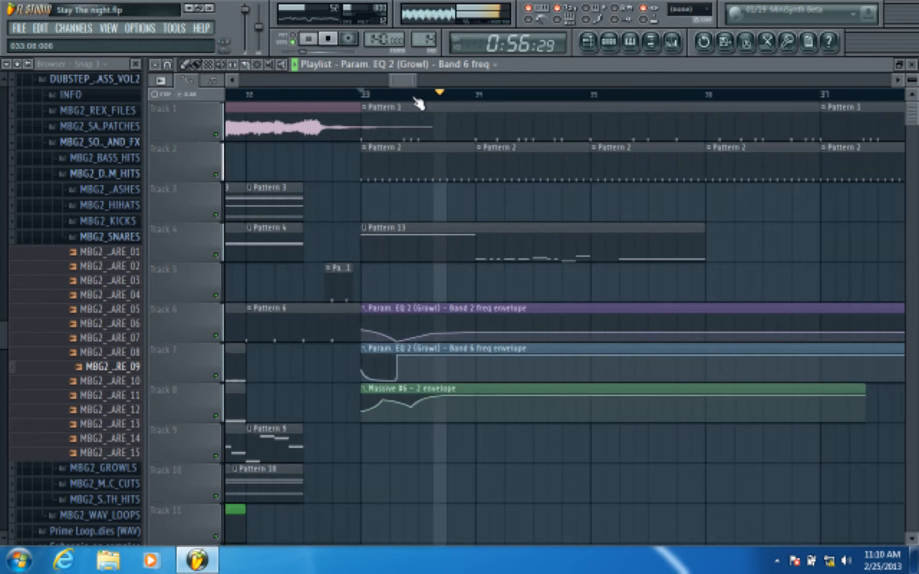
key(space)
Load Ohmicide into the second effect slot of the Growl mixer track and position its window so all four bands show
key(F9)
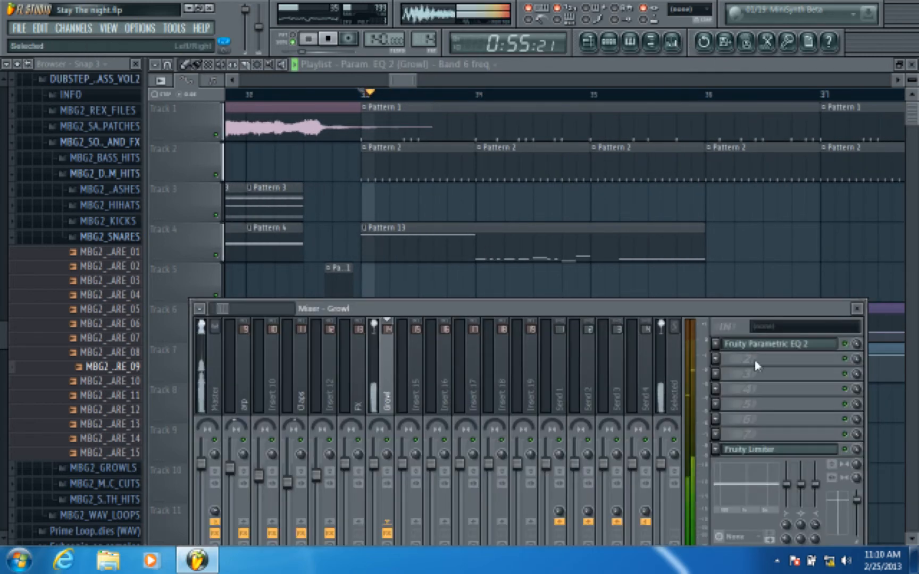
click(722, 361)
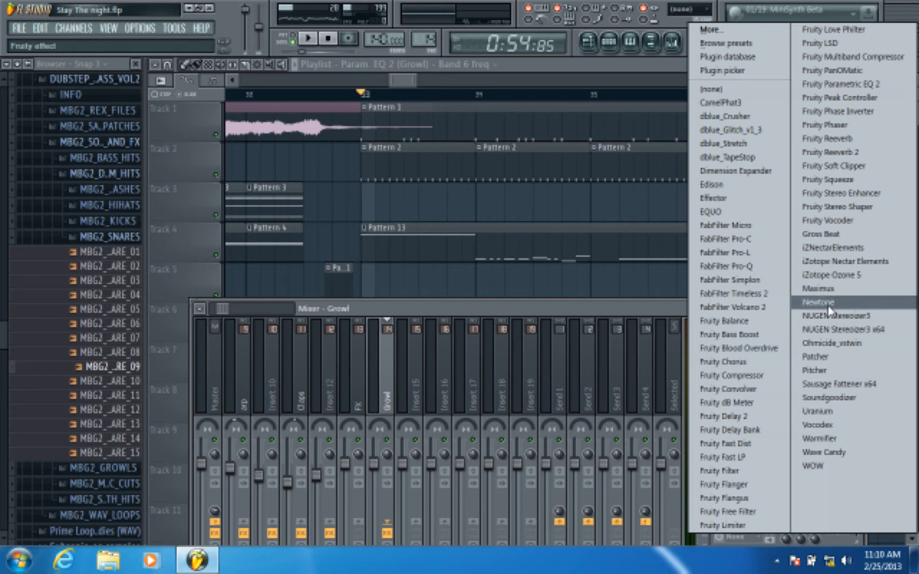
click(840, 343)
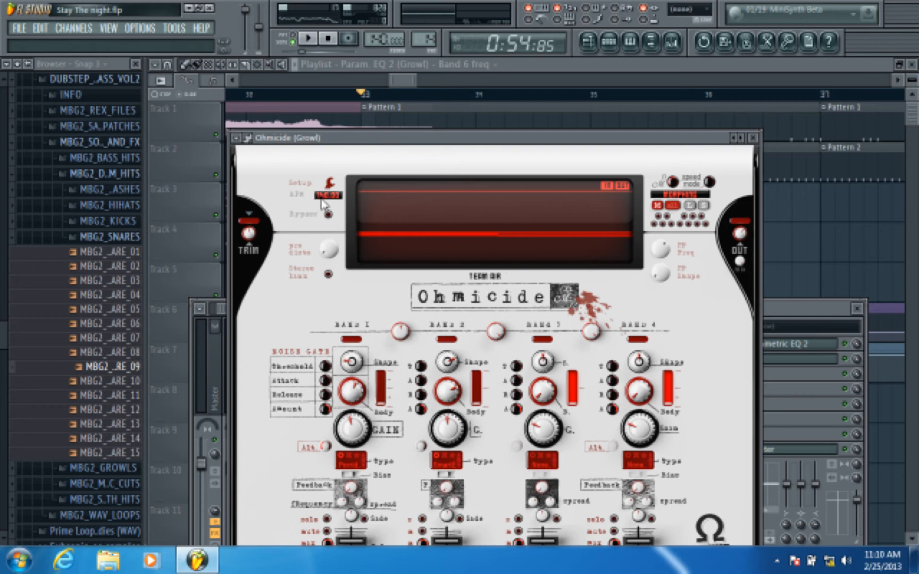
drag(333, 143, 310, 450)
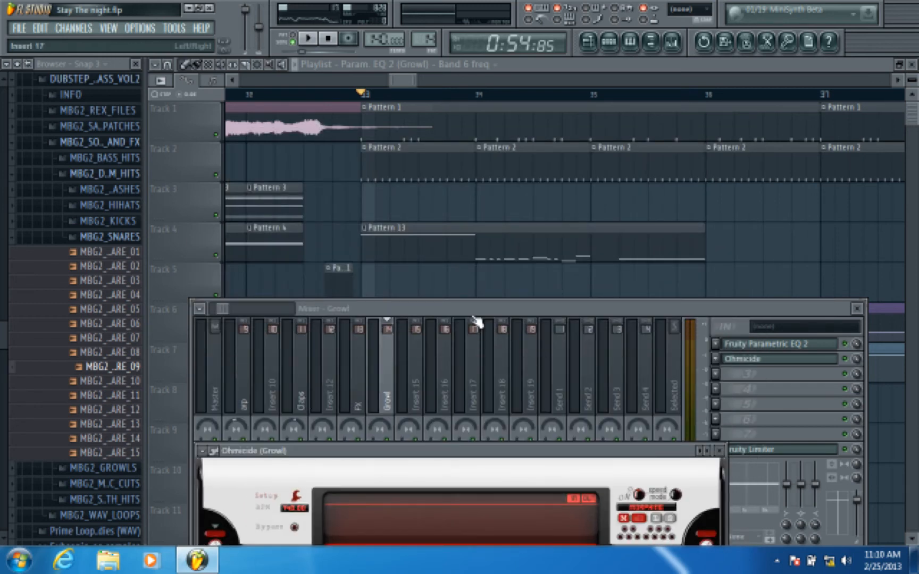
drag(470, 453, 429, 284)
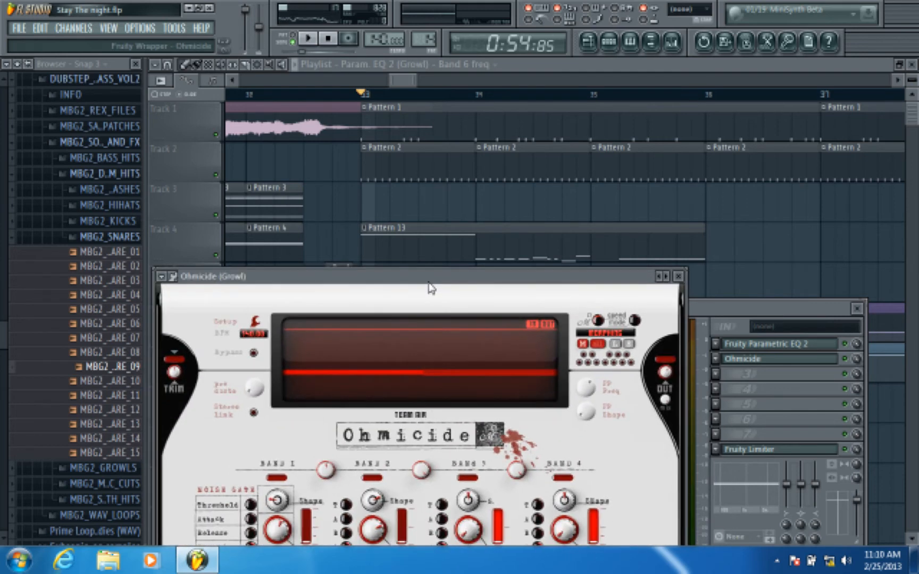
drag(322, 281, 323, 86)
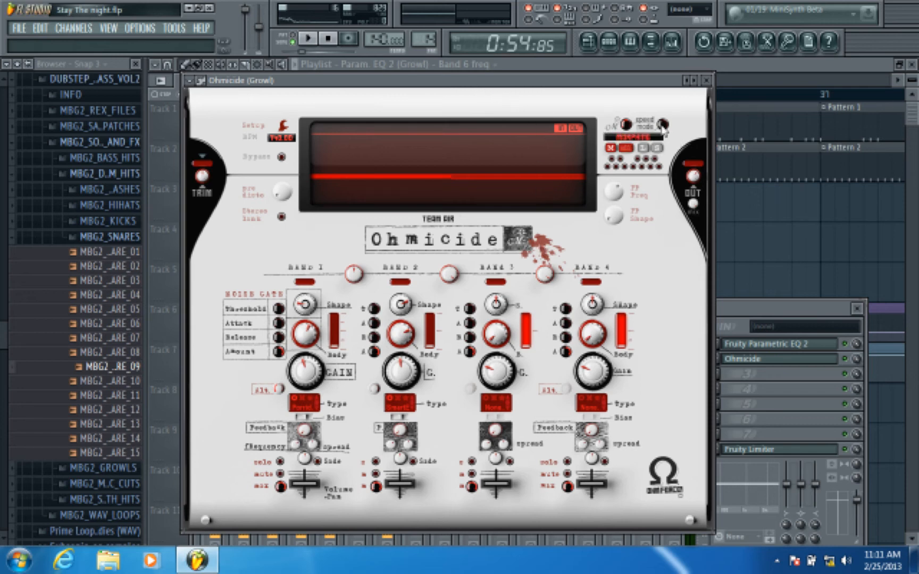
drag(288, 85, 330, 101)
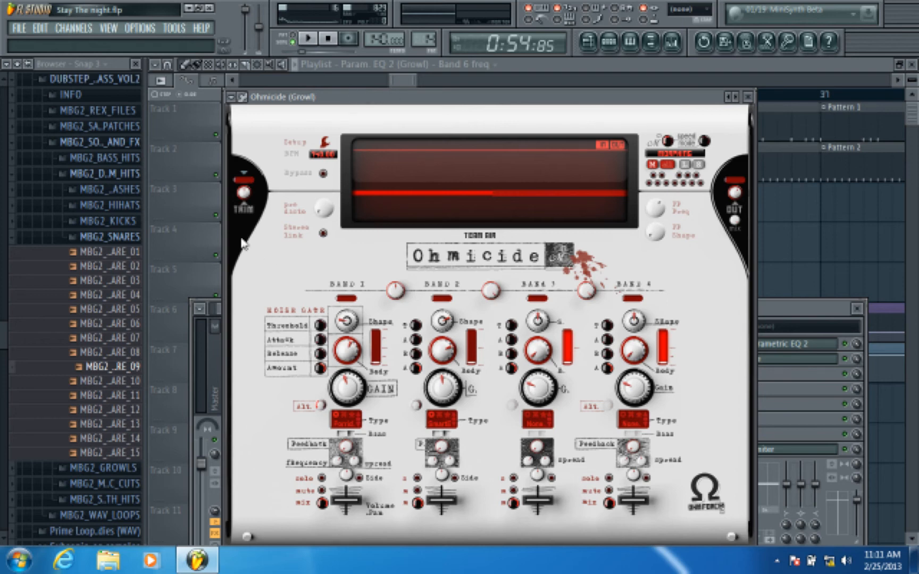
Check which wrapper presets are available for Ohmicide and leave the current settings loaded
click(231, 97)
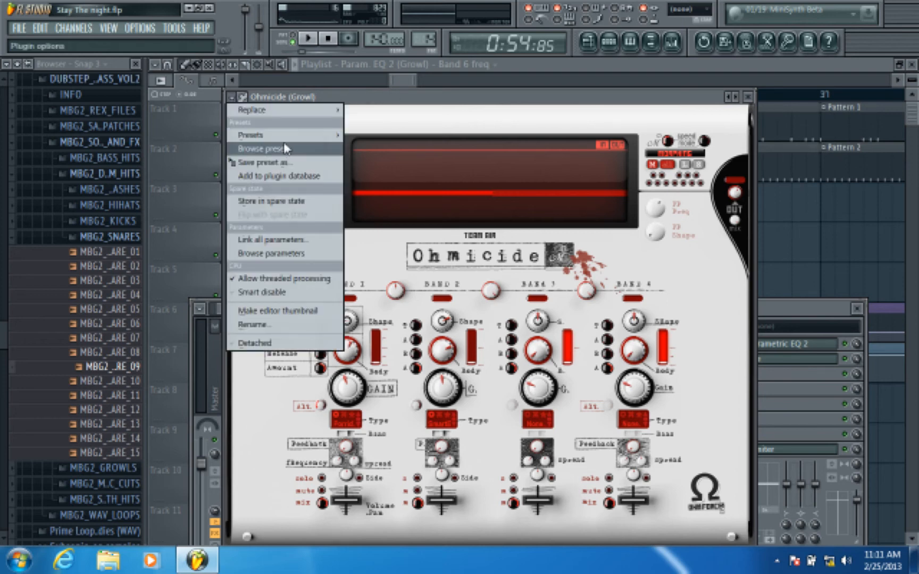
mouse_move(289, 139)
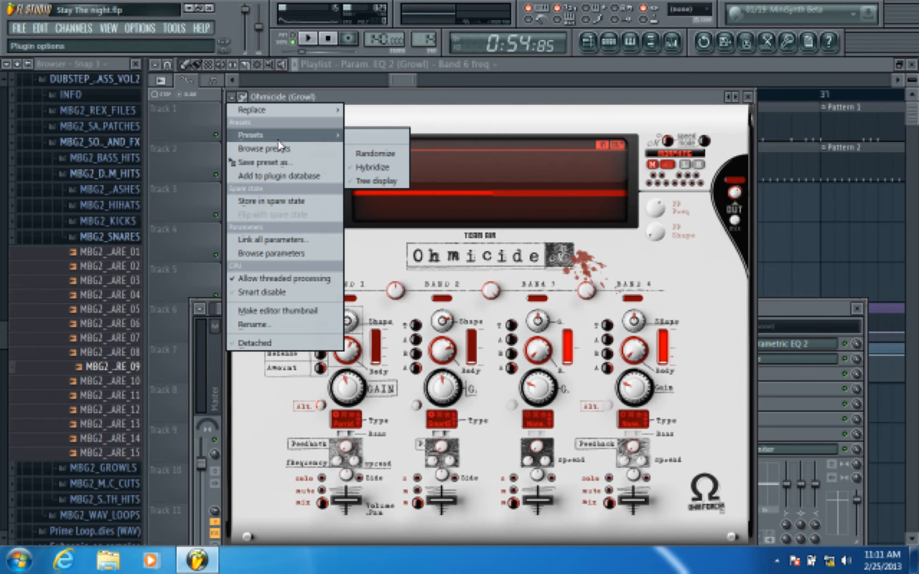
click(420, 110)
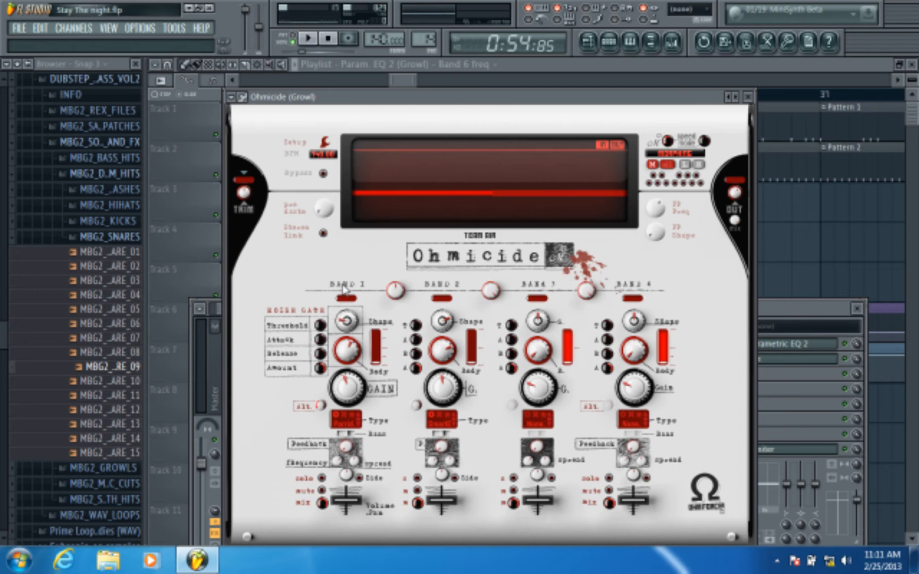
Add a second Fruity Parametric EQ 2 after Ohmicide in the Growl track's third slot and turn off its bands 2, 4 and 6
click(774, 399)
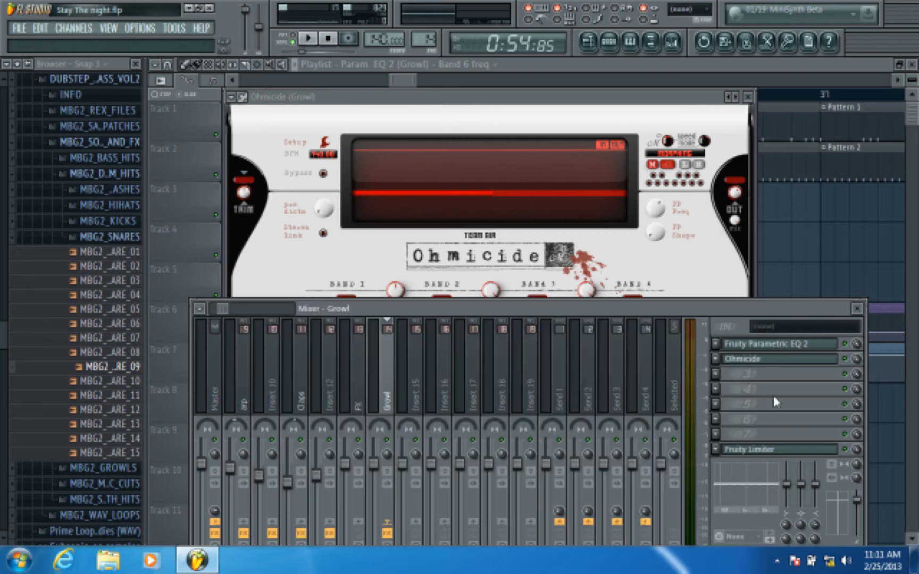
click(716, 389)
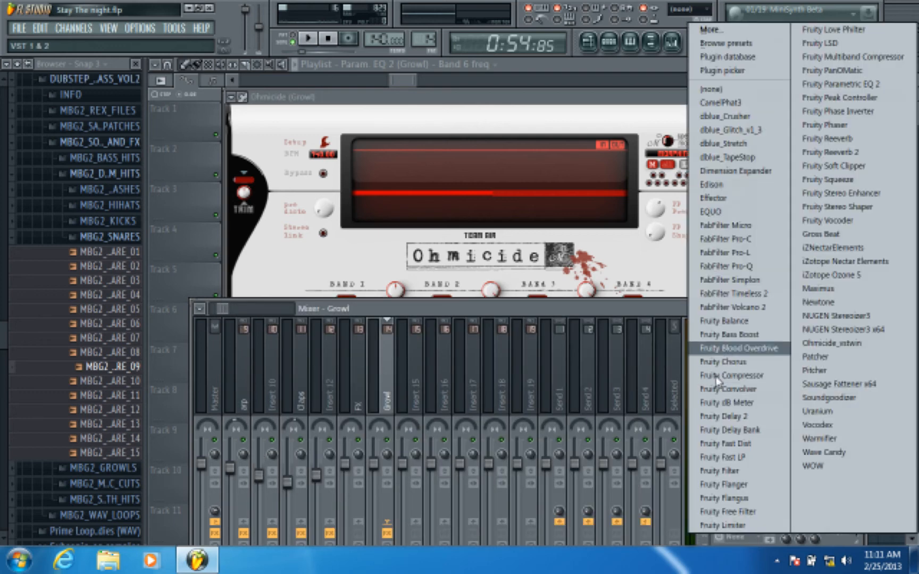
click(851, 84)
drag(412, 232, 561, 122)
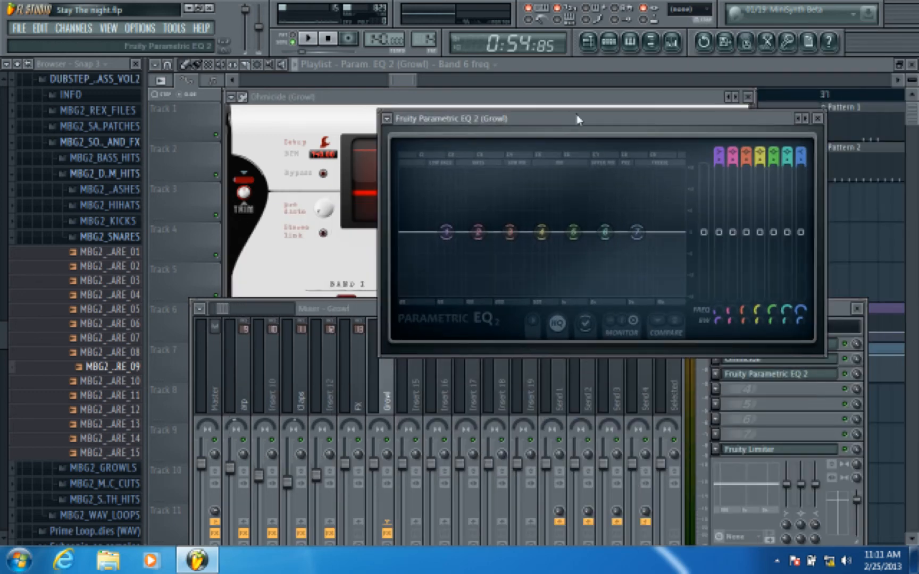
drag(733, 152, 729, 323)
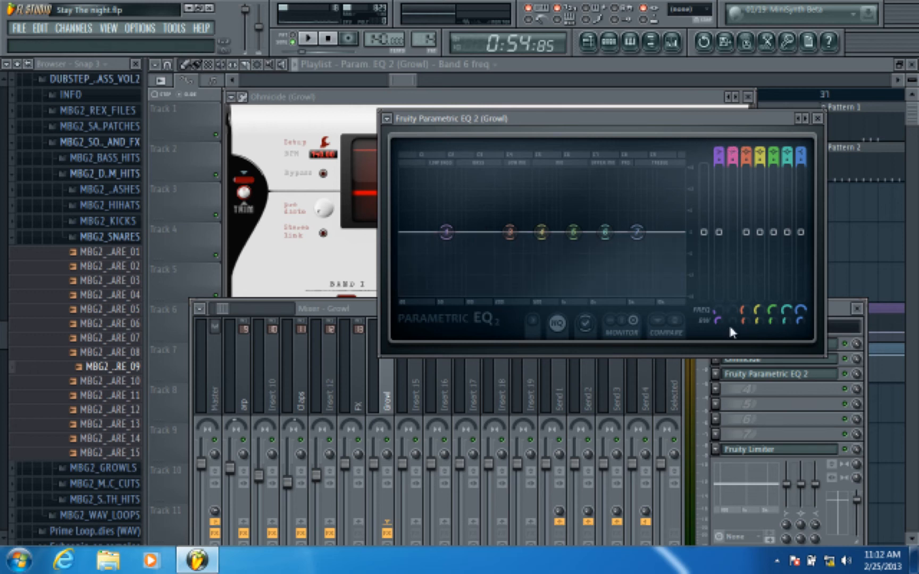
drag(760, 153, 759, 314)
drag(787, 152, 787, 314)
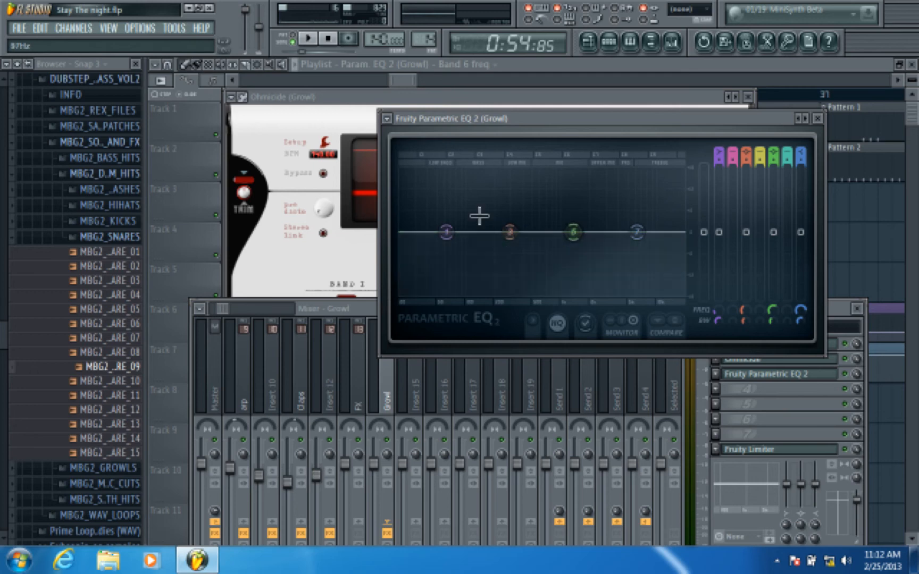
Arrange the new Parametric EQ 2 and Ohmicide windows side by side over the mixer
drag(359, 99, 471, 257)
drag(455, 140, 199, 73)
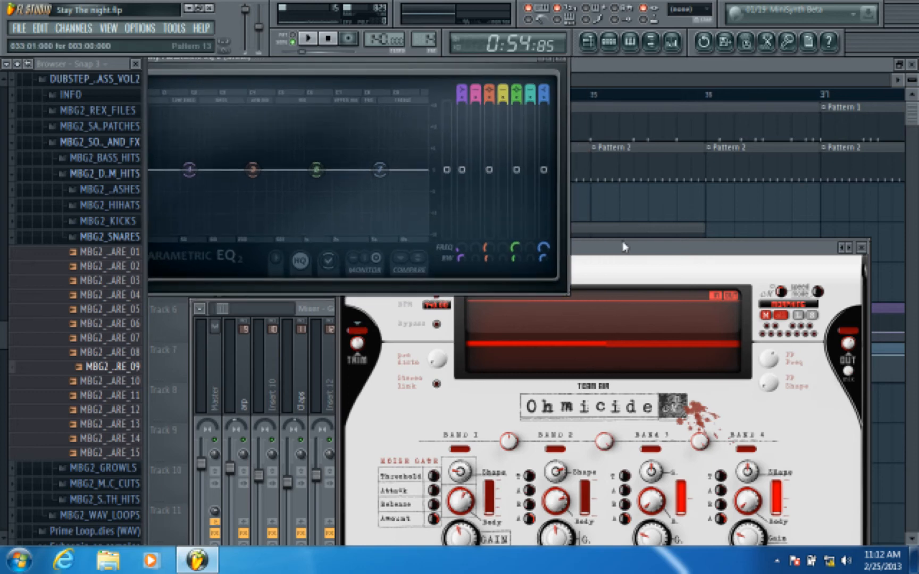
drag(626, 246, 739, 45)
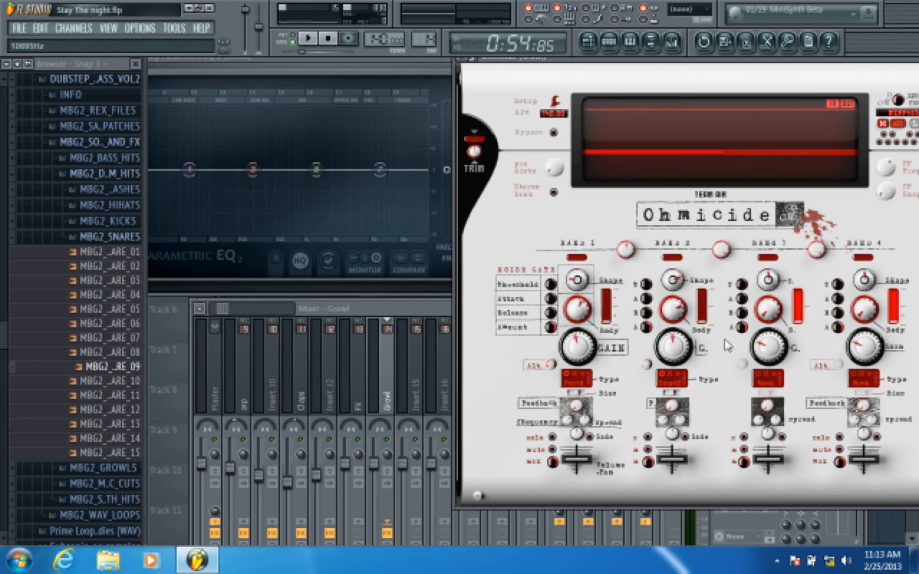
Sweep Ohmicide's Band 2 intensity down to 0.2 % and up to 100 %, and settle it at 48.6 %
drag(667, 306, 695, 572)
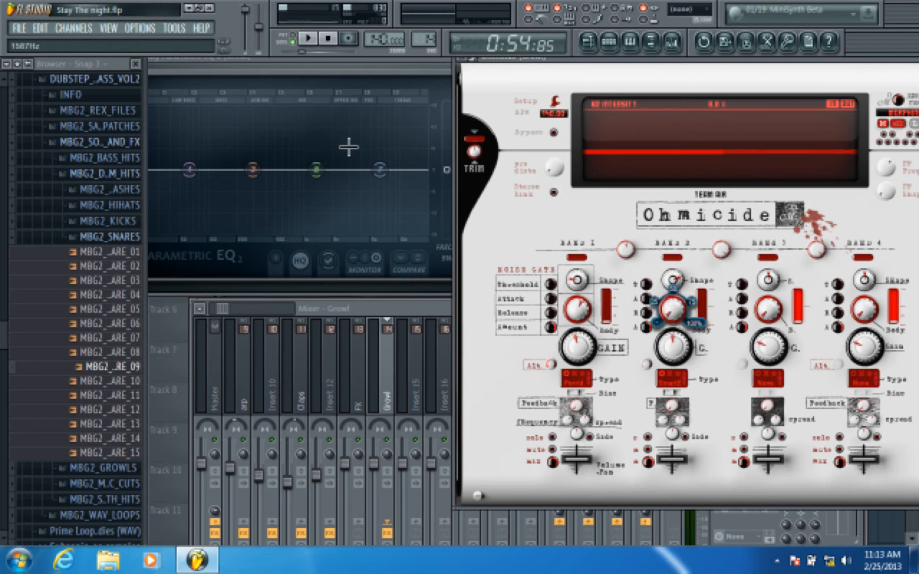
click(314, 106)
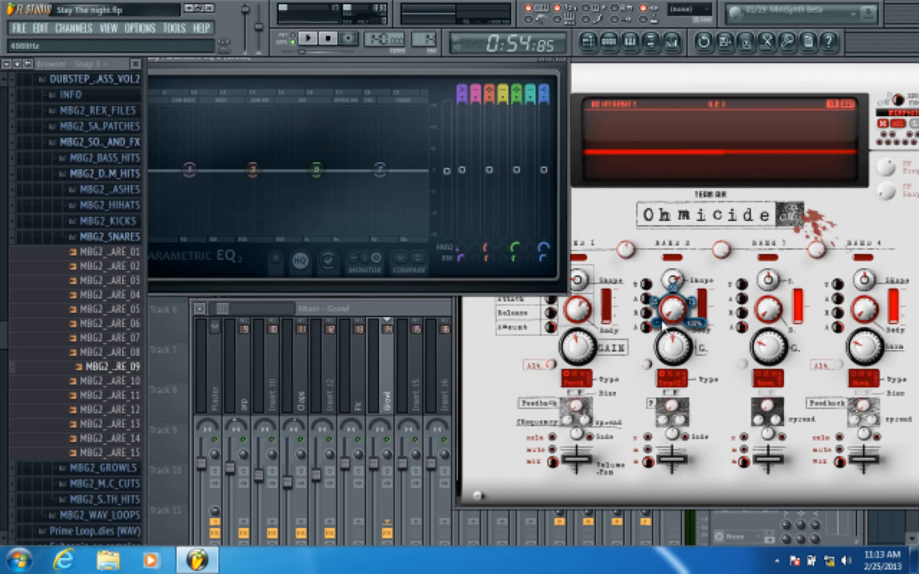
drag(665, 323, 648, 5)
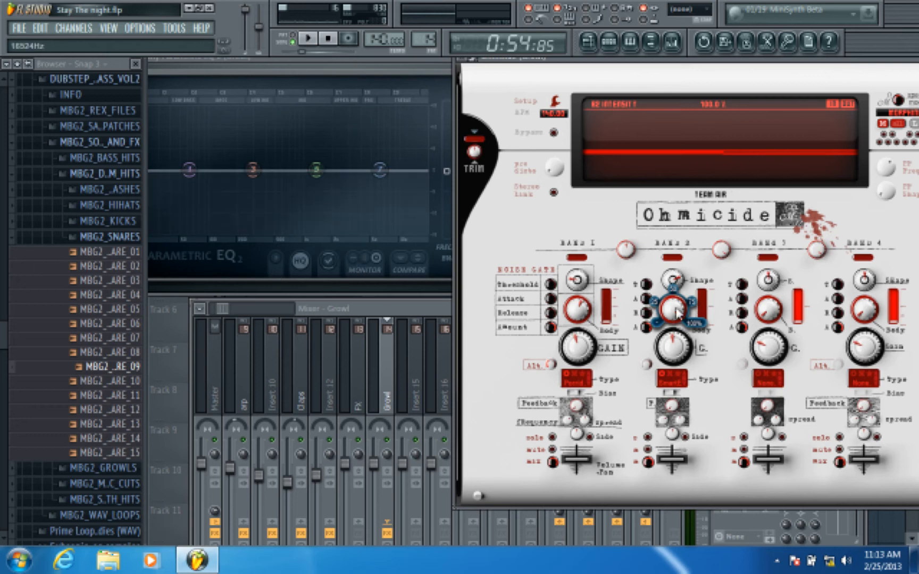
drag(667, 312, 667, 160)
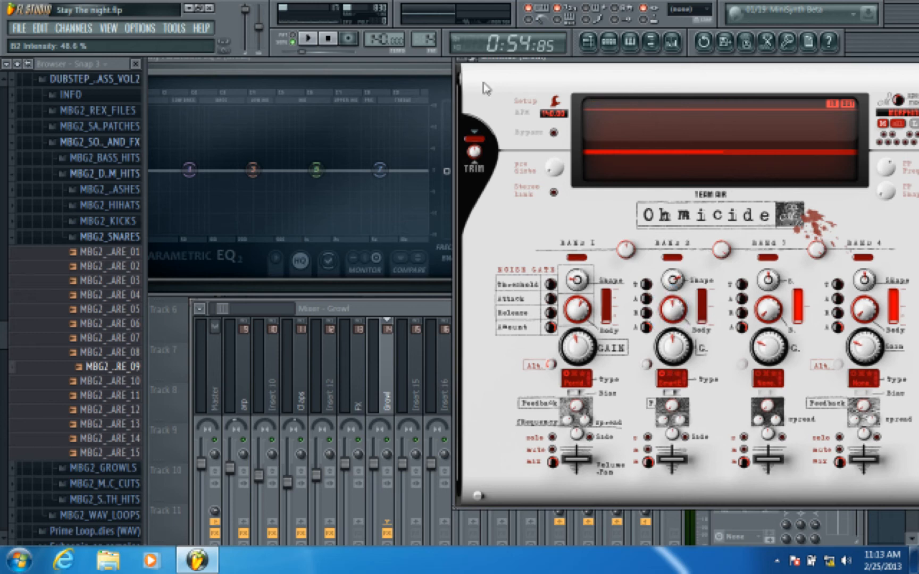
Play the drop through Ohmicide, switch from song to pattern playback, and audition the current pattern alone
click(308, 38)
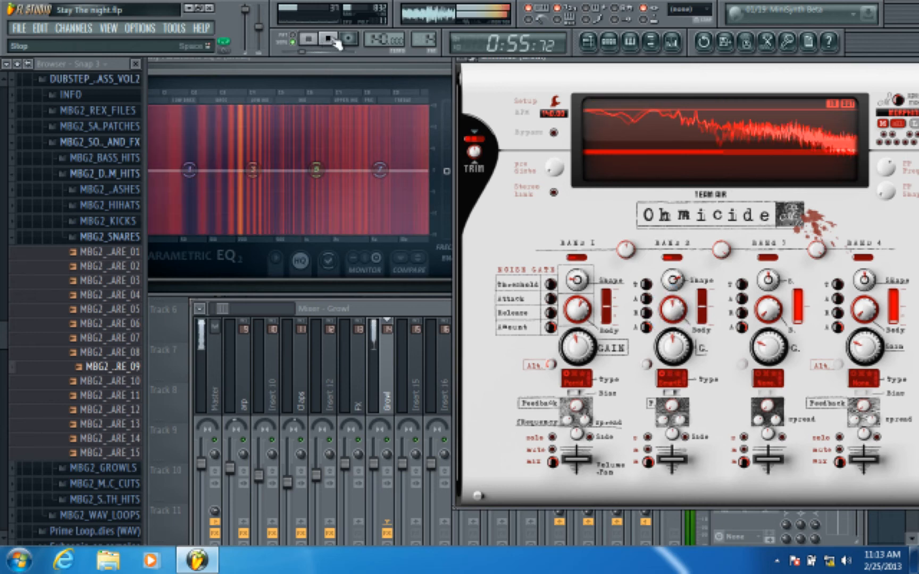
click(335, 41)
click(293, 38)
click(309, 39)
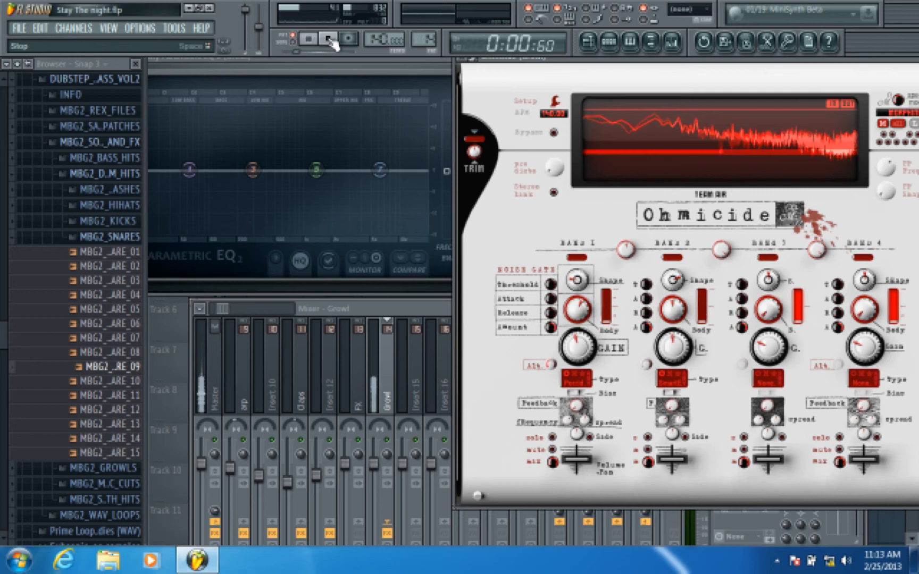
click(330, 39)
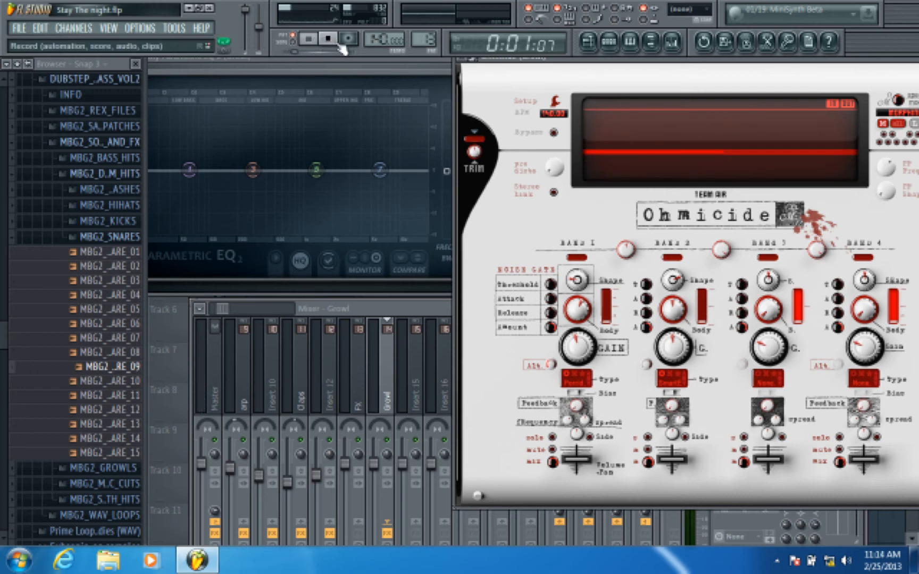
Audition the current pattern, close the Fruity Parametric EQ 2 window and bring the Ohmicide window to the front
click(329, 39)
click(309, 40)
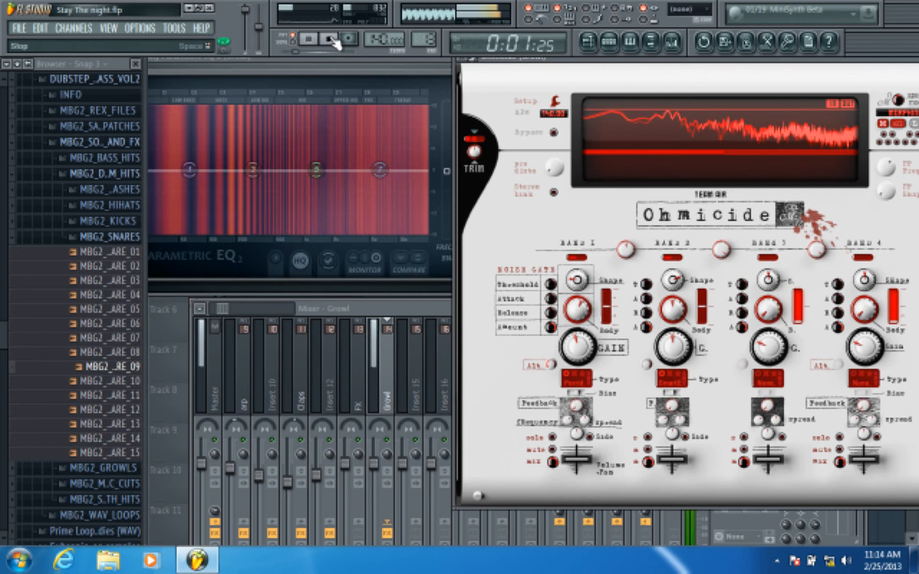
click(330, 40)
click(416, 310)
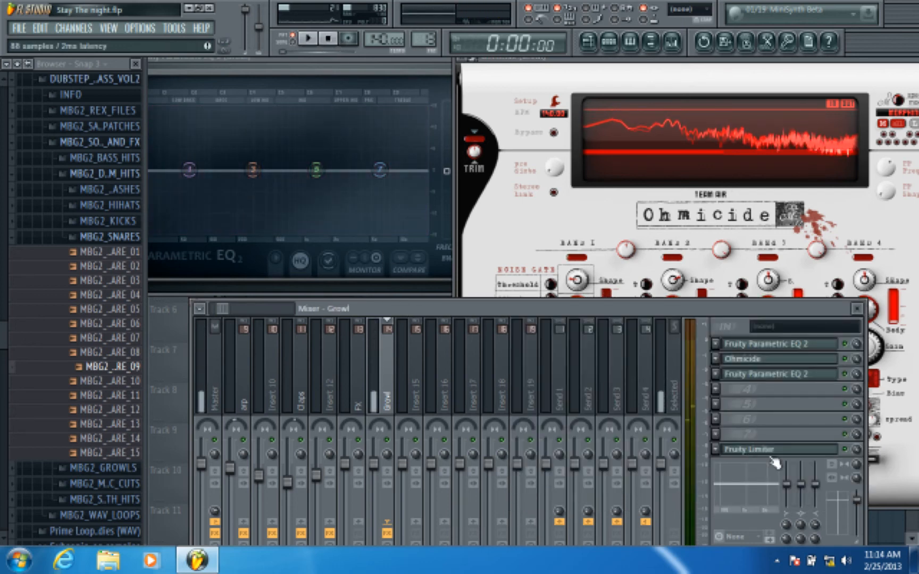
click(418, 66)
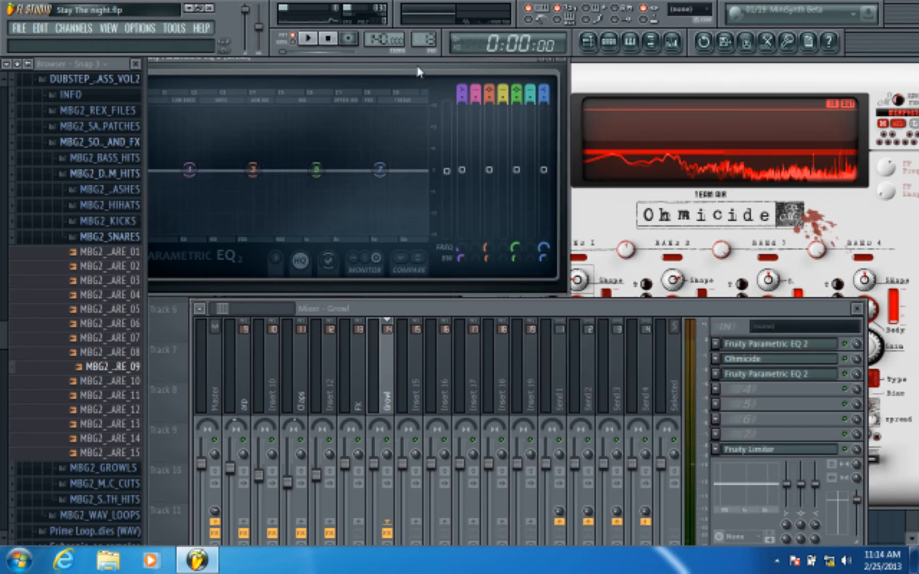
click(564, 63)
click(573, 75)
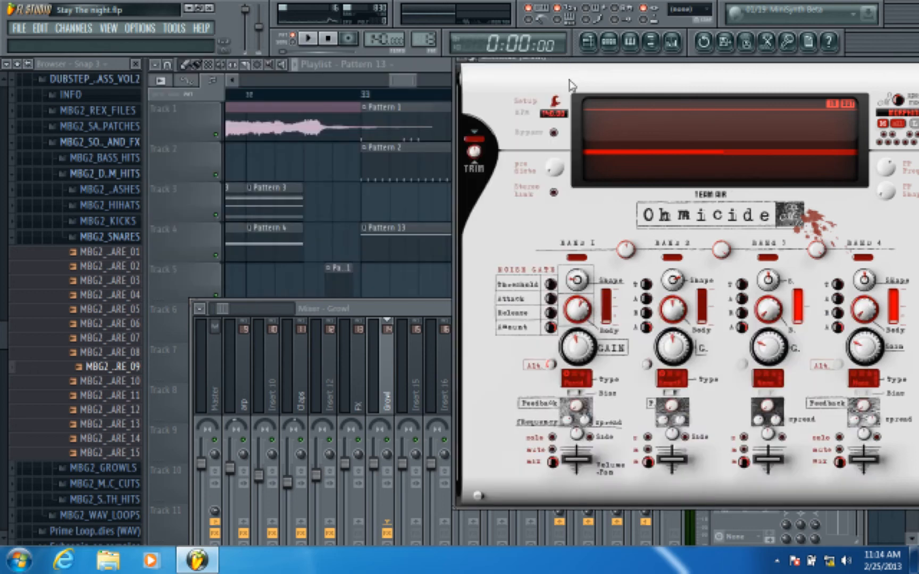
Raise Ohmicide's band 3 gain and set its character to Sharp 39 % while auditioning the growl pattern
click(307, 38)
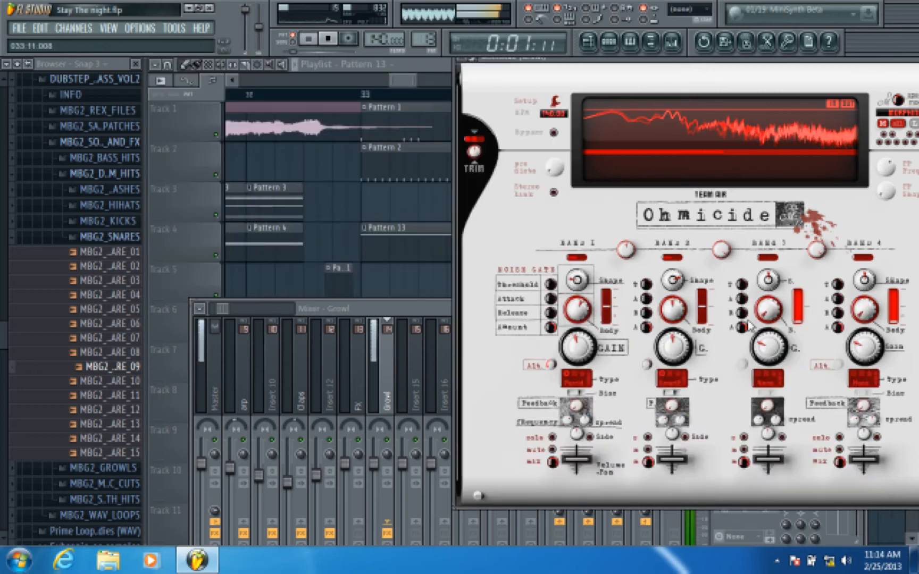
drag(764, 343, 767, 329)
drag(764, 280, 752, 260)
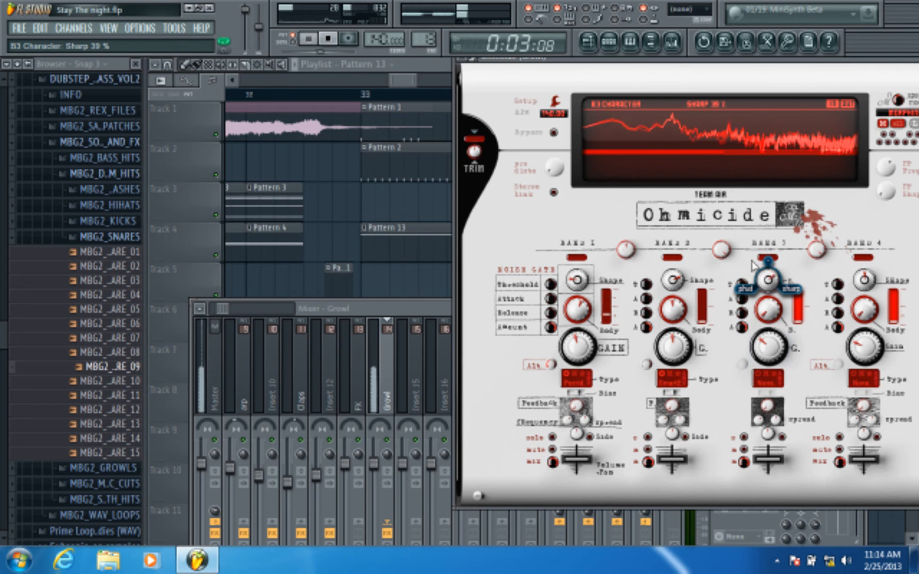
click(328, 39)
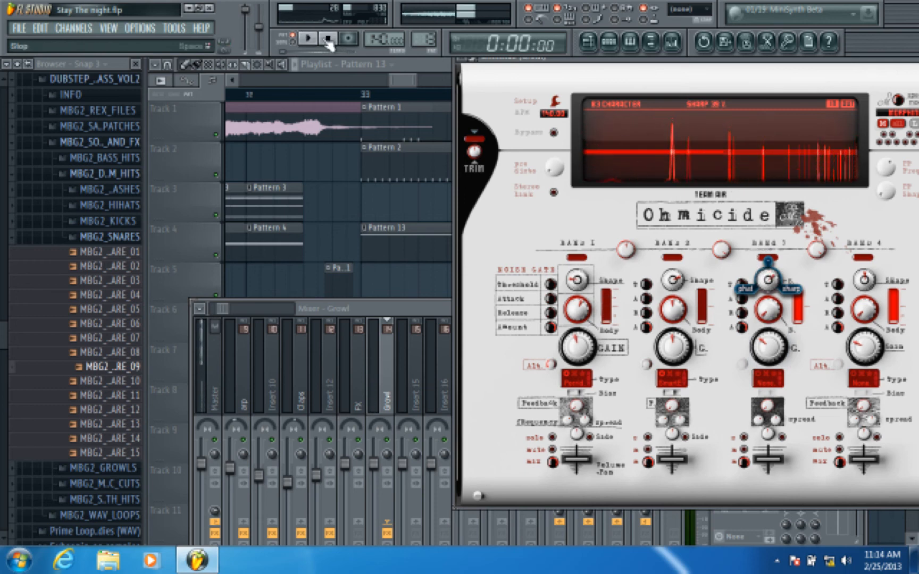
key(space)
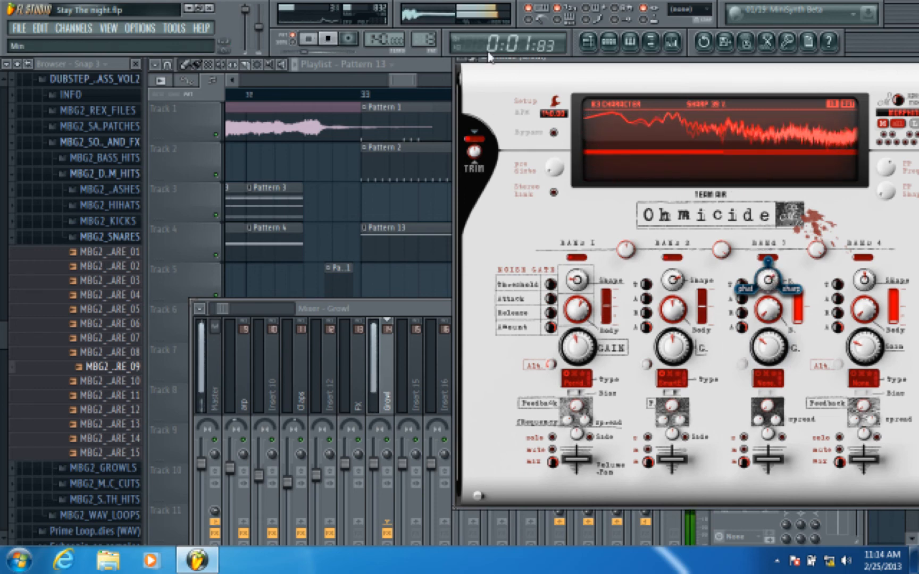
click(328, 39)
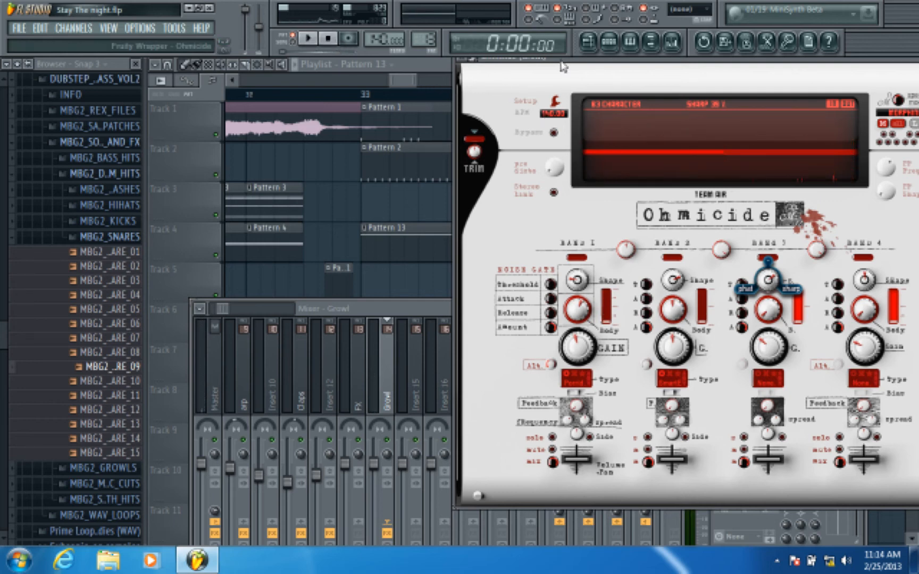
Close the Ohmicide window and play the growl pattern against the mixer levels
drag(563, 66, 359, 169)
click(693, 174)
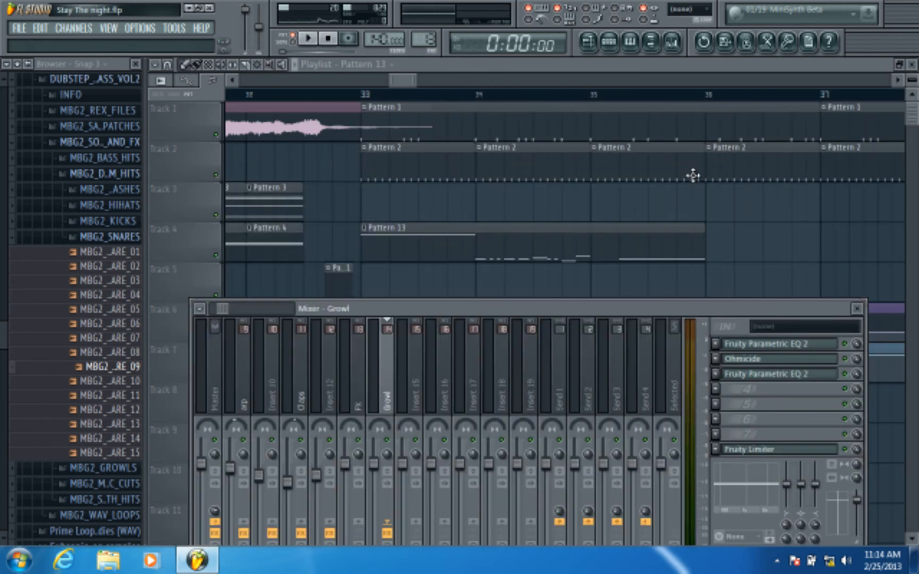
click(308, 38)
click(328, 40)
click(308, 39)
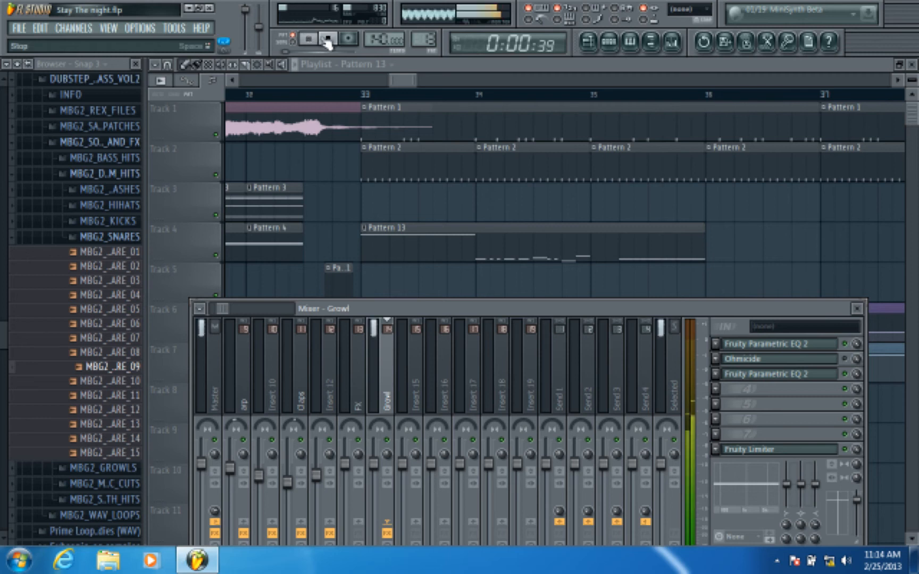
click(328, 40)
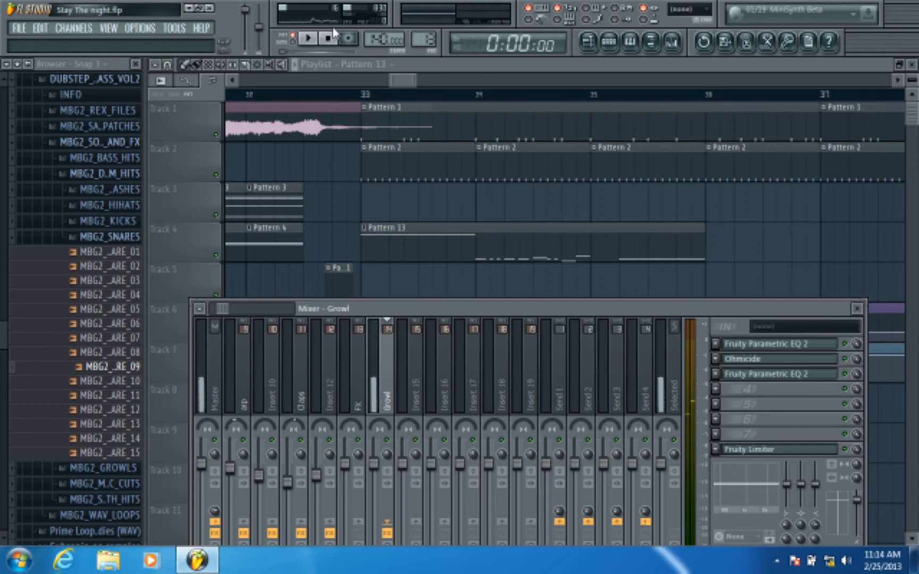
Place the song position at bar 33 and audition the playlist from there in song mode
click(396, 84)
click(365, 95)
click(310, 40)
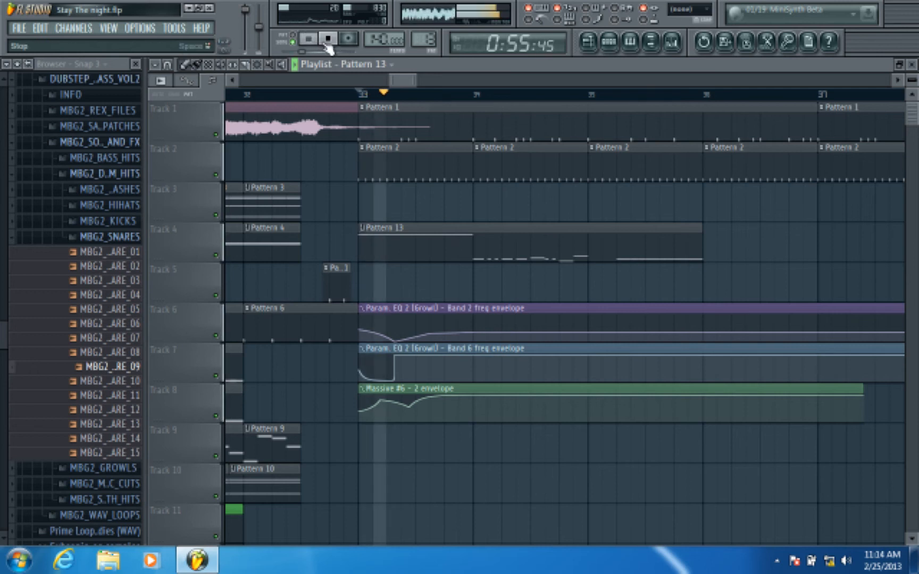
click(326, 41)
click(310, 41)
click(328, 39)
Delete the low control points near the start of the Growl EQ's Band 6 freq envelope and replay from bar 33
right_click(393, 381)
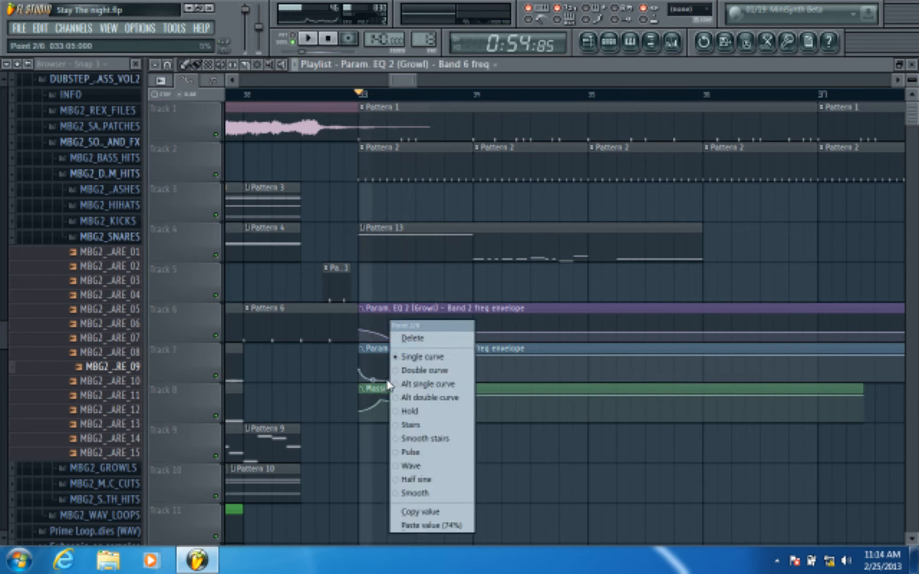
click(420, 339)
right_click(401, 372)
click(402, 372)
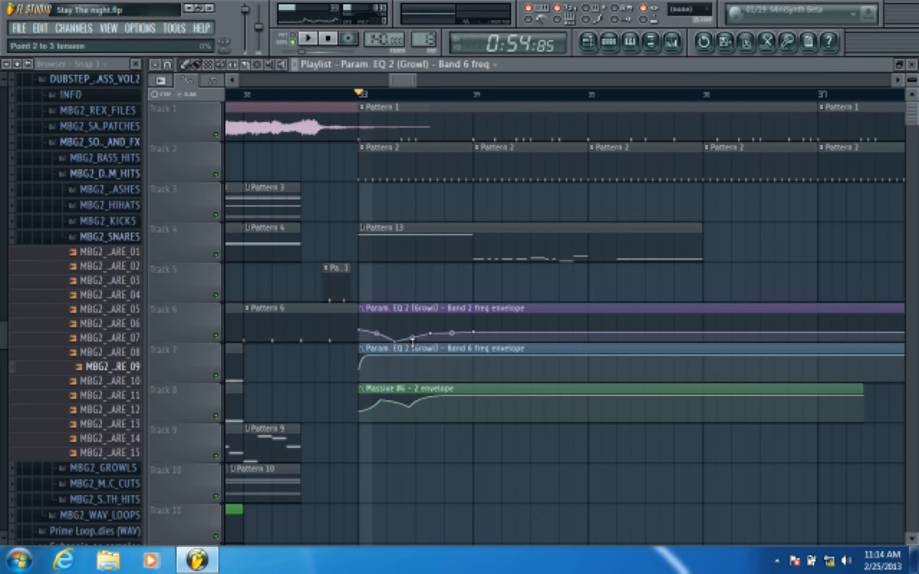
click(308, 38)
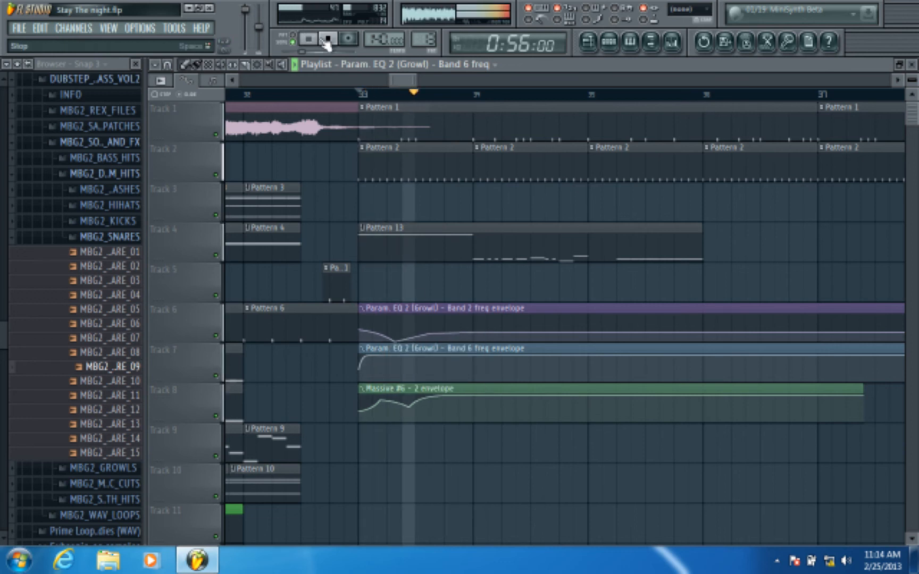
click(325, 40)
Raise the starting point of the Massive #6 - 2 envelope to the clip's upper level and audition it
drag(360, 412, 353, 366)
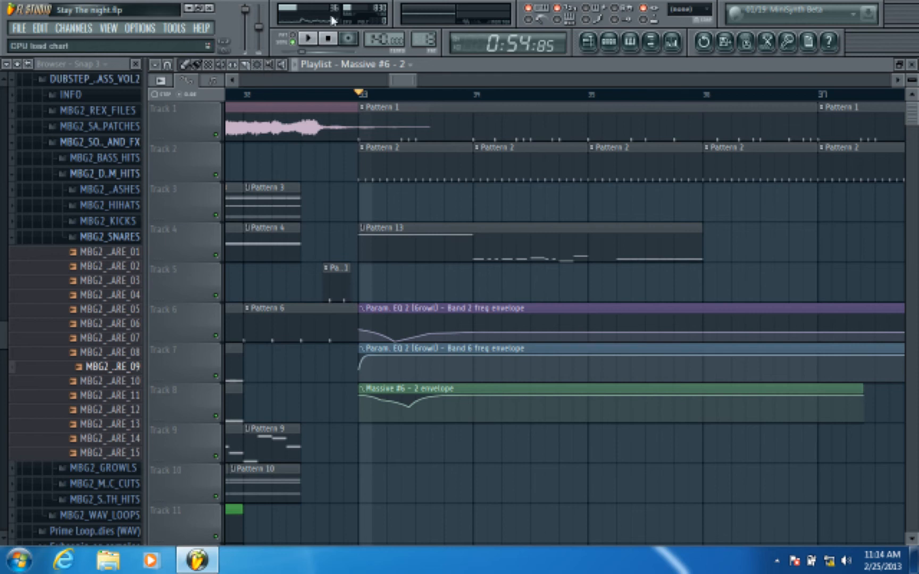
click(308, 38)
click(328, 39)
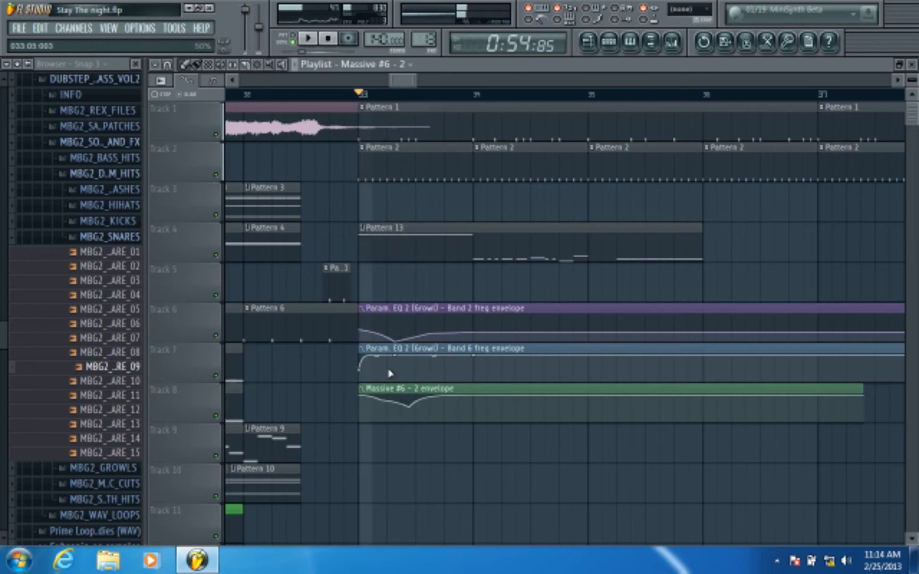
Delete the extra early control points of the Massive #6 - 2 envelope before its dip and audition the result
right_click(381, 401)
click(408, 339)
drag(396, 403, 409, 412)
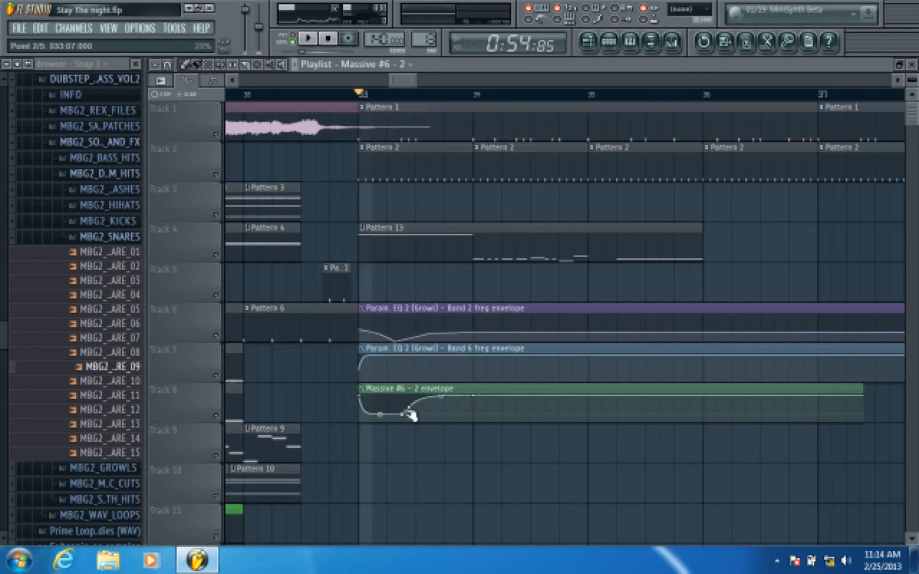
right_click(407, 416)
click(428, 336)
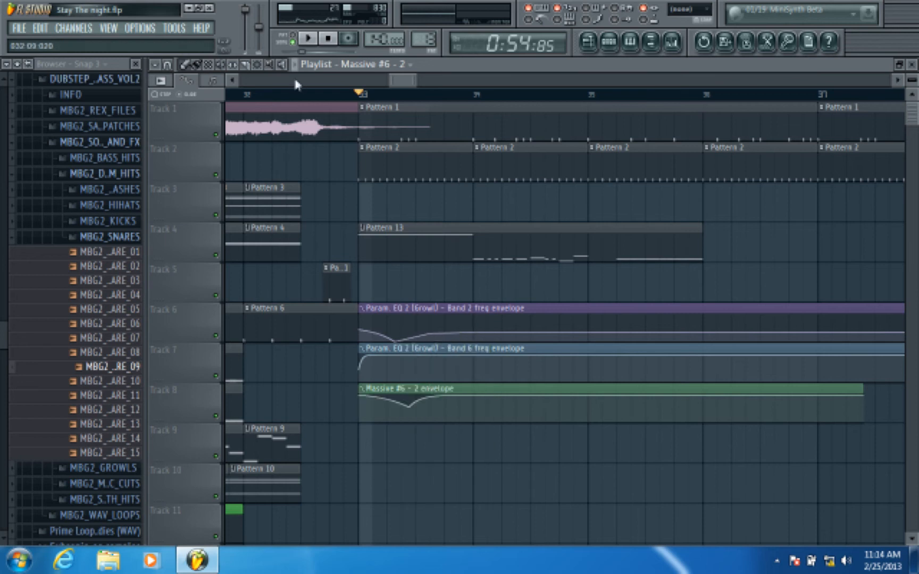
click(308, 39)
click(327, 38)
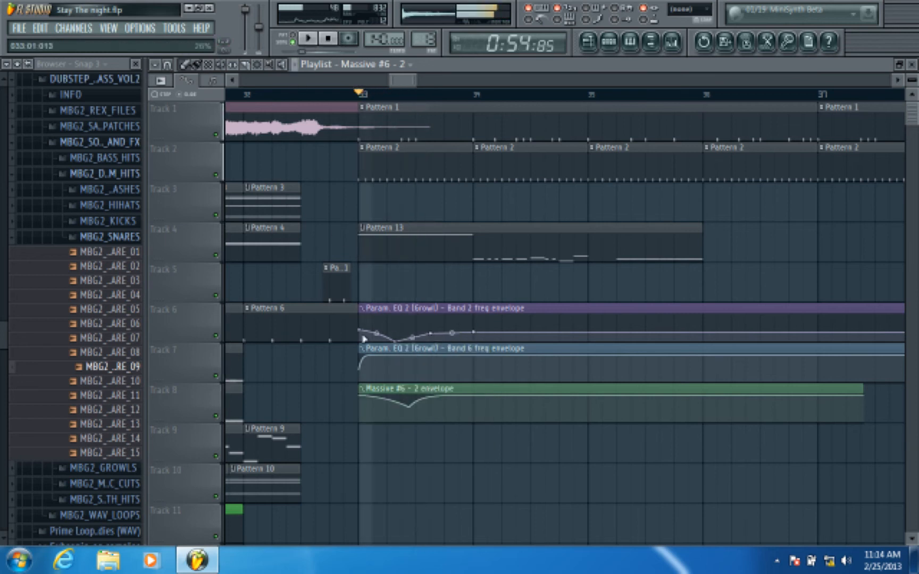
Delete the second control point of the Growl EQ's Band 2 freq envelope and replay from bar 33
click(414, 338)
right_click(400, 340)
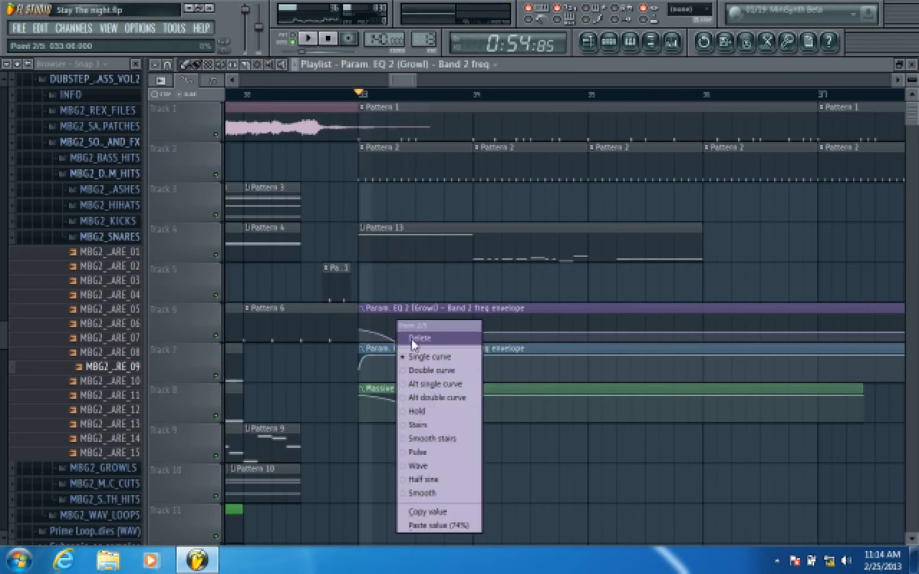
click(400, 330)
click(308, 38)
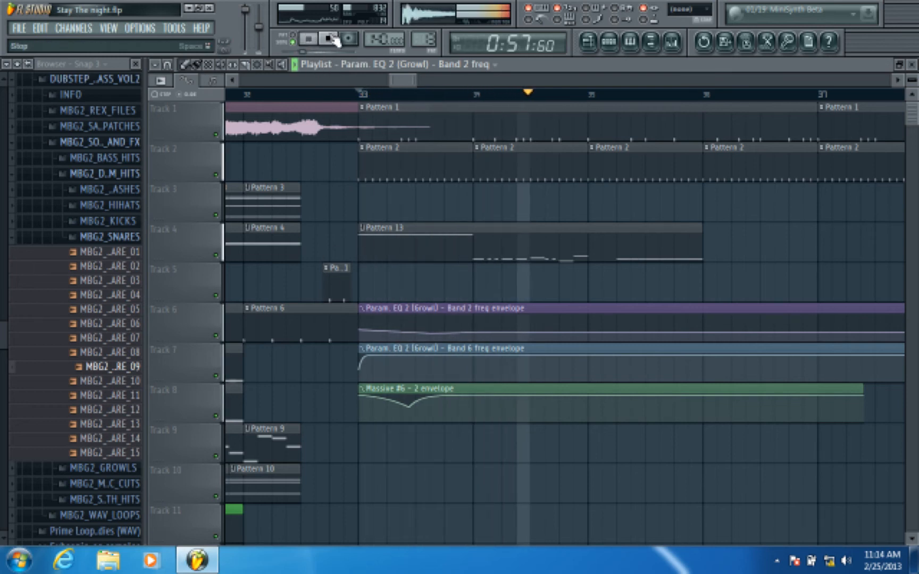
click(328, 39)
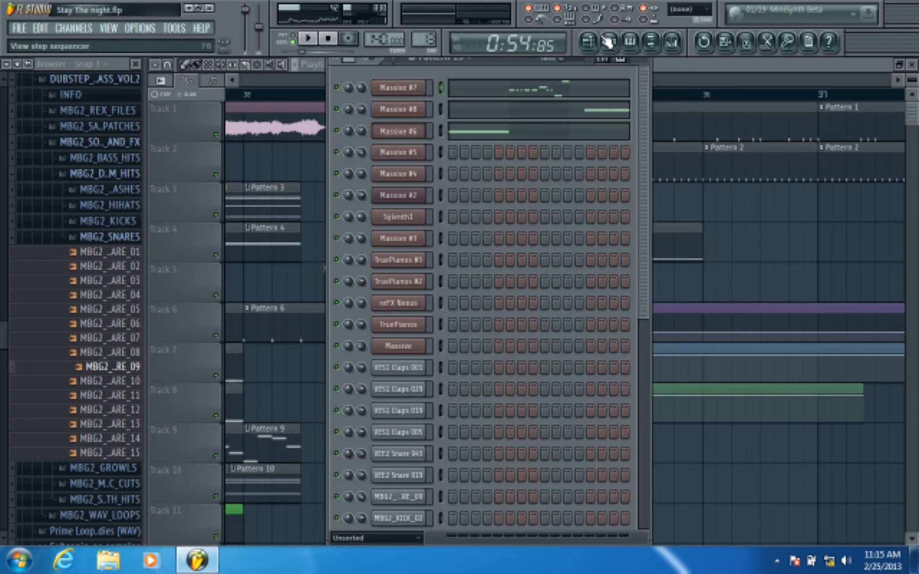
Show the step sequencer and play the song from bar 33 to follow the Massive channels
click(609, 41)
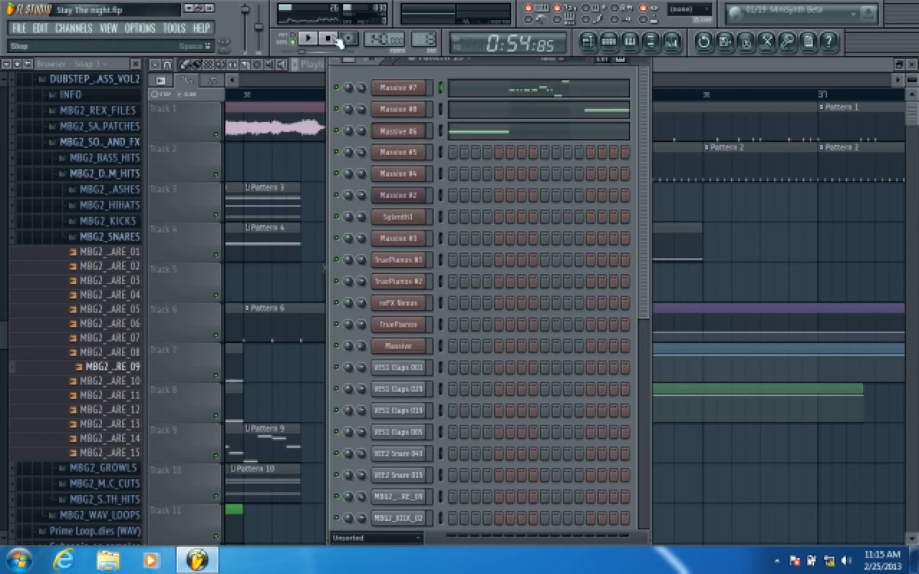
click(308, 38)
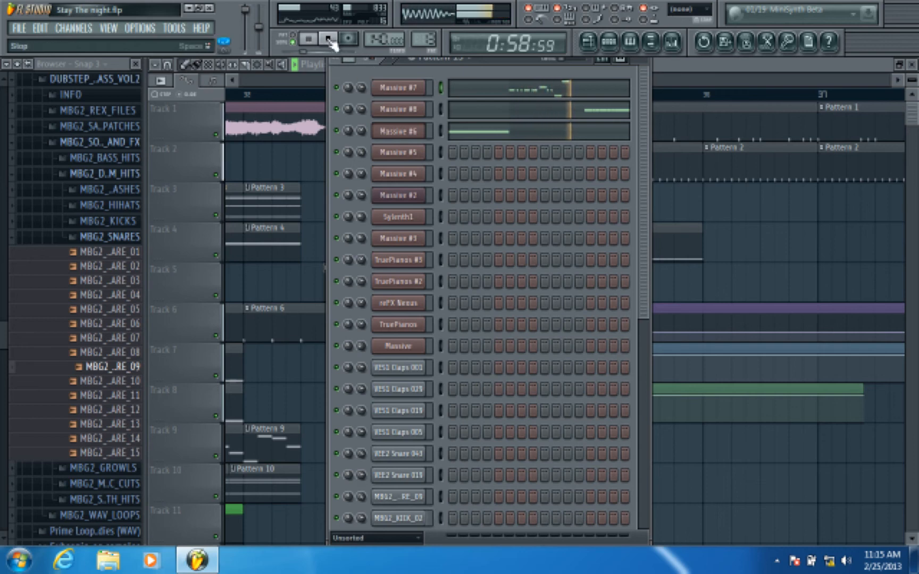
key(space)
Open the Massive #7 synth on its OSC settings and move its window fully into view during playback
click(413, 94)
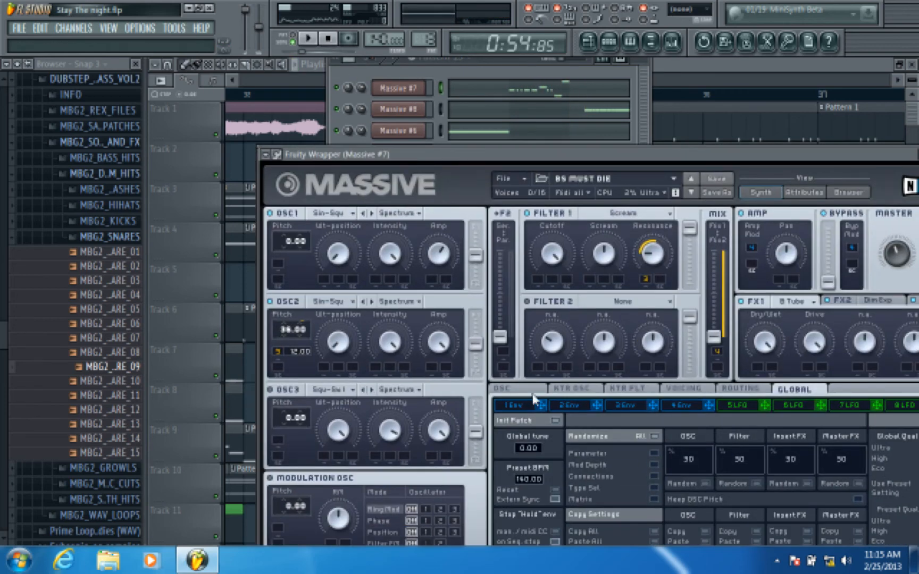
click(533, 394)
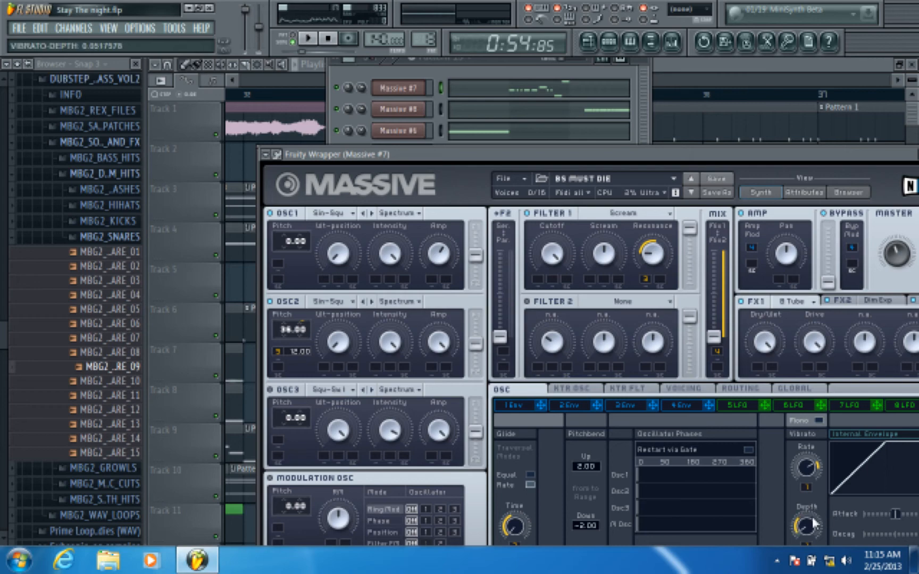
click(307, 38)
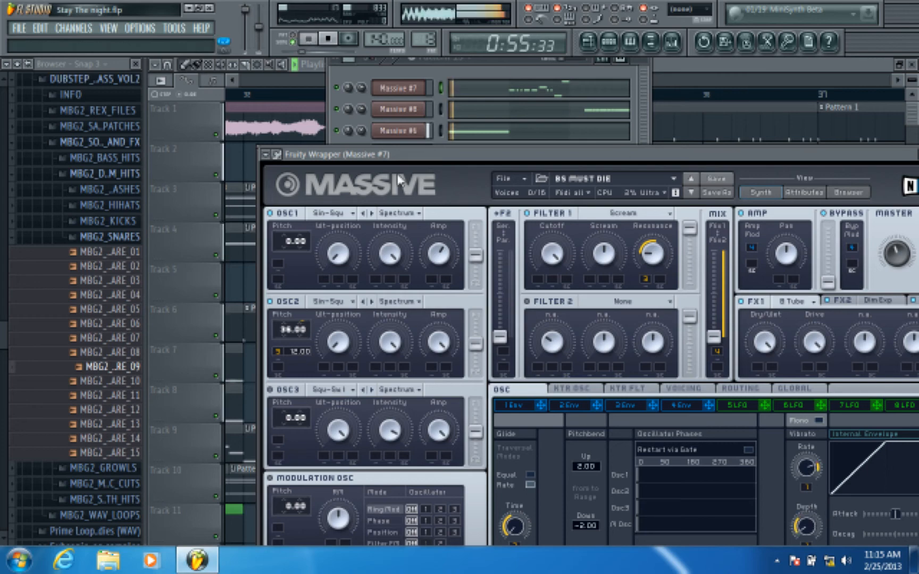
drag(397, 155, 322, 56)
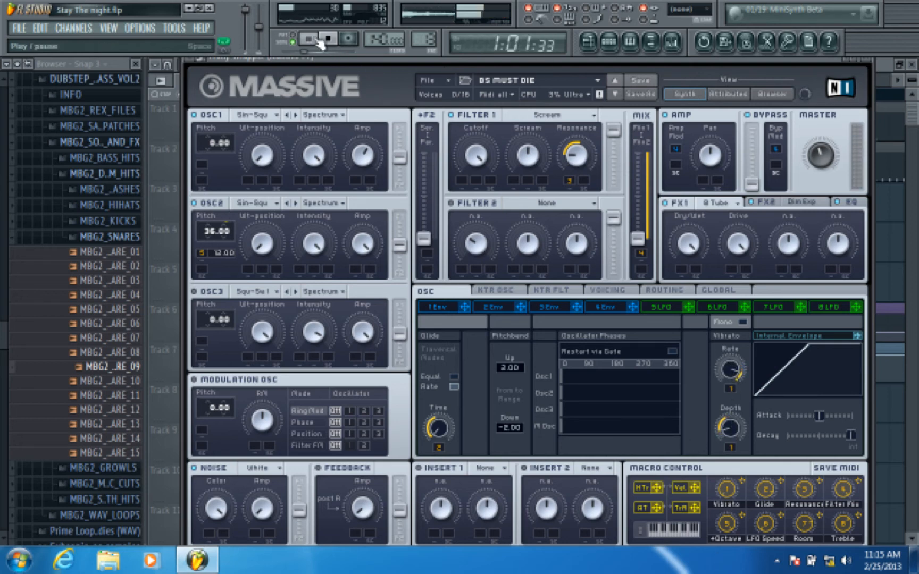
click(316, 39)
click(315, 39)
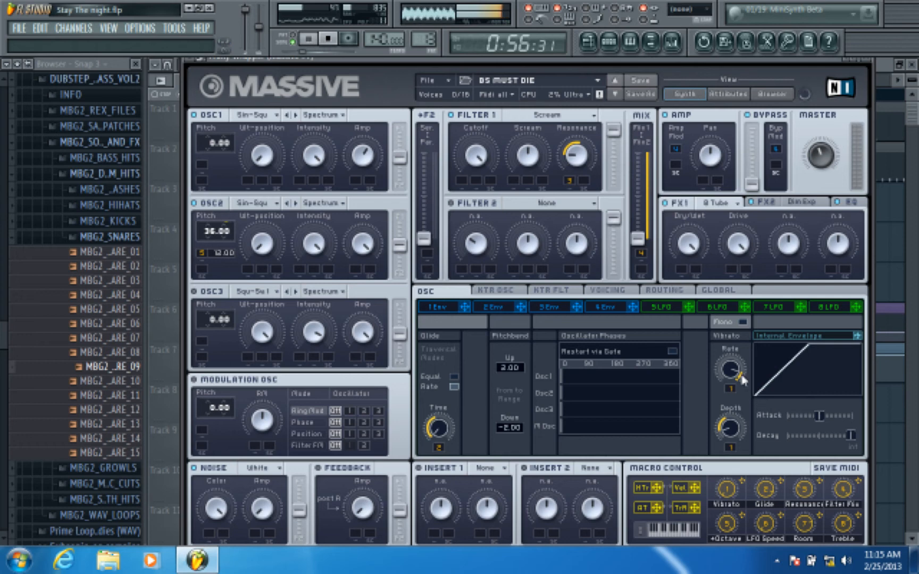
Adjust Massive #7's vibrato rate to about 0.79 while listening to the pattern, and close the synth window
drag(732, 366, 732, 369)
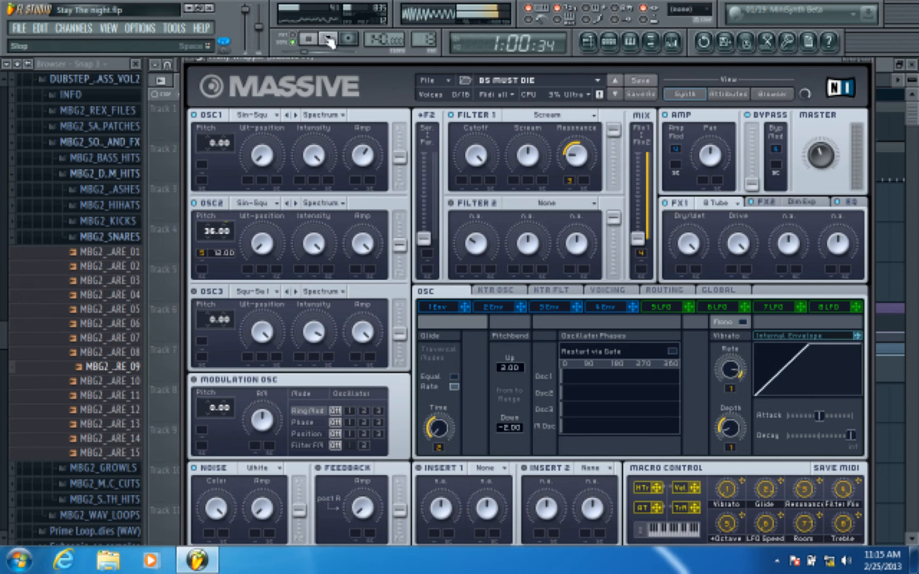
click(316, 40)
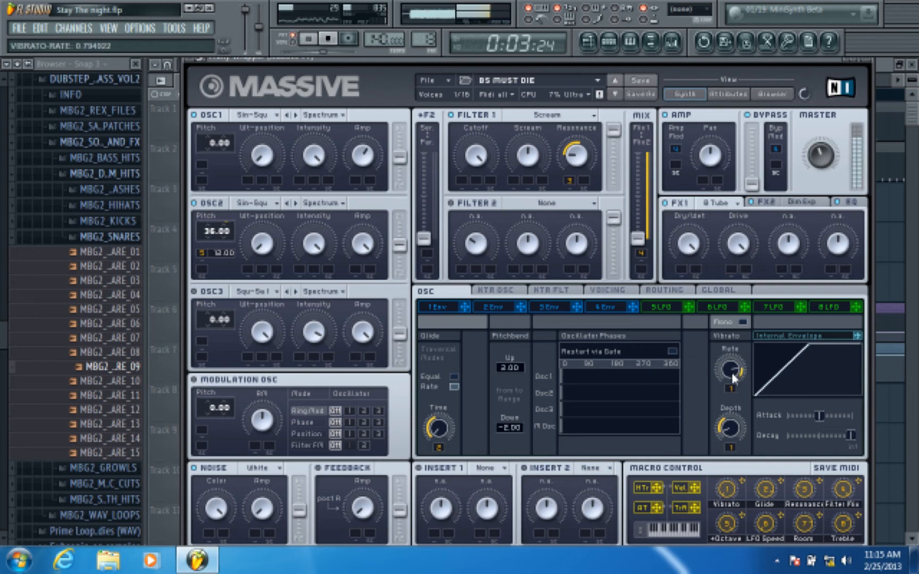
click(328, 39)
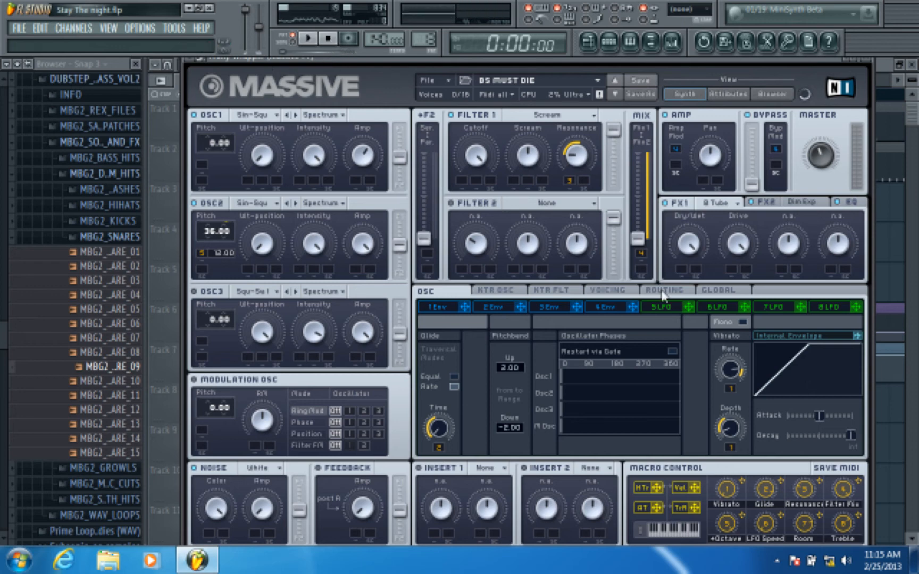
click(862, 60)
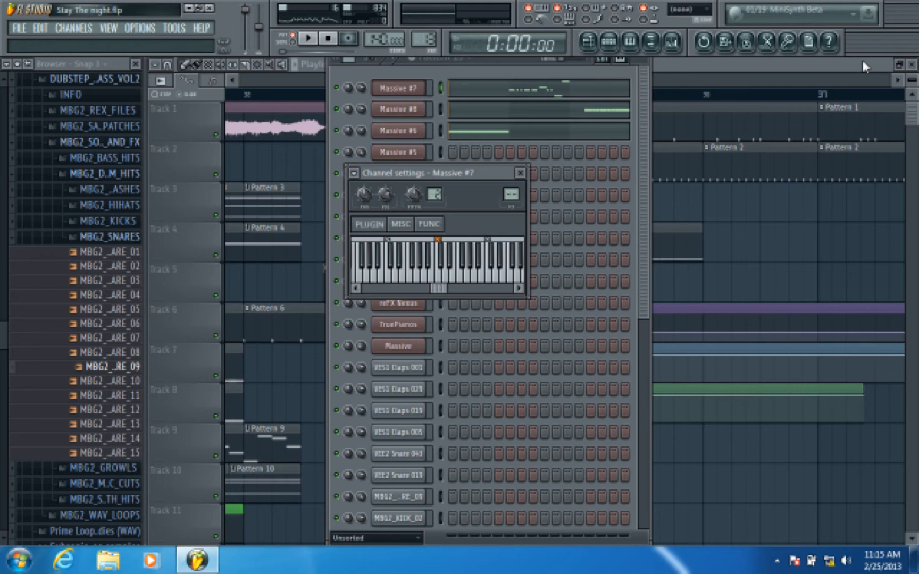
Close the Massive #7 channel settings, inspect Massive #6's synth patch, and return to the playlist
click(528, 173)
click(407, 133)
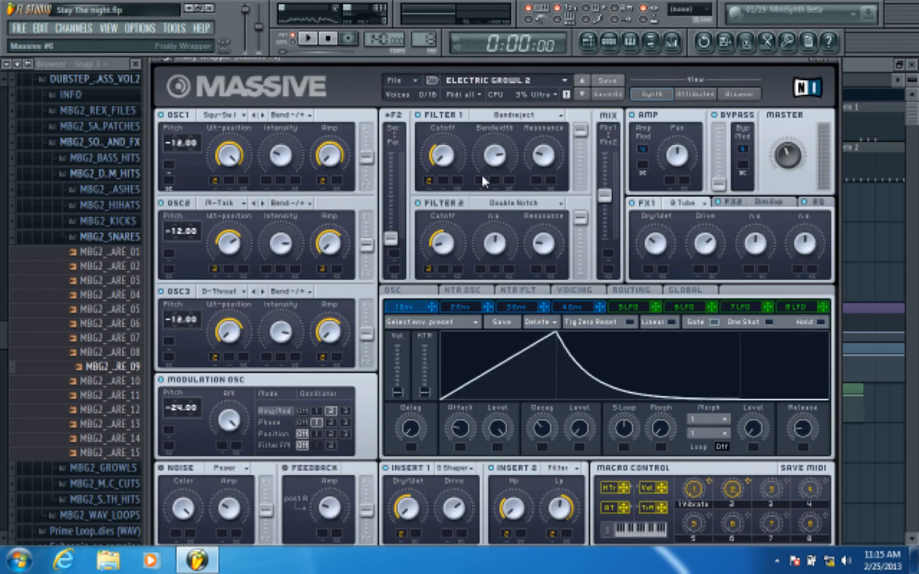
click(873, 73)
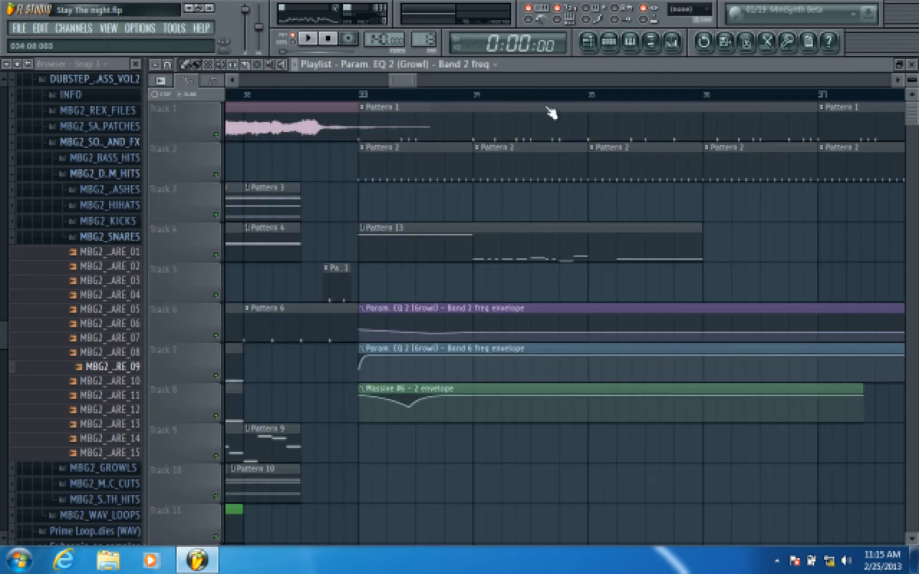
scroll(473, 94, down, 2)
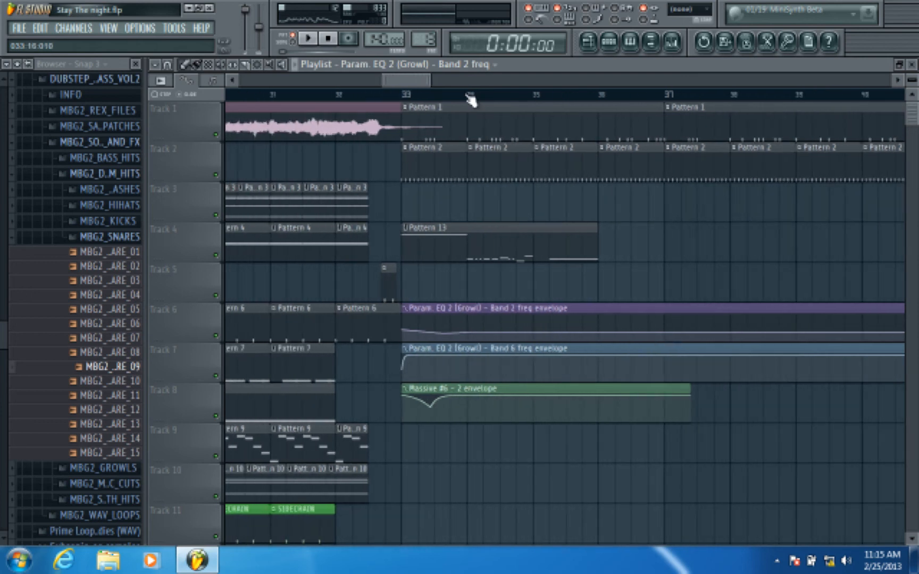
right_click(499, 396)
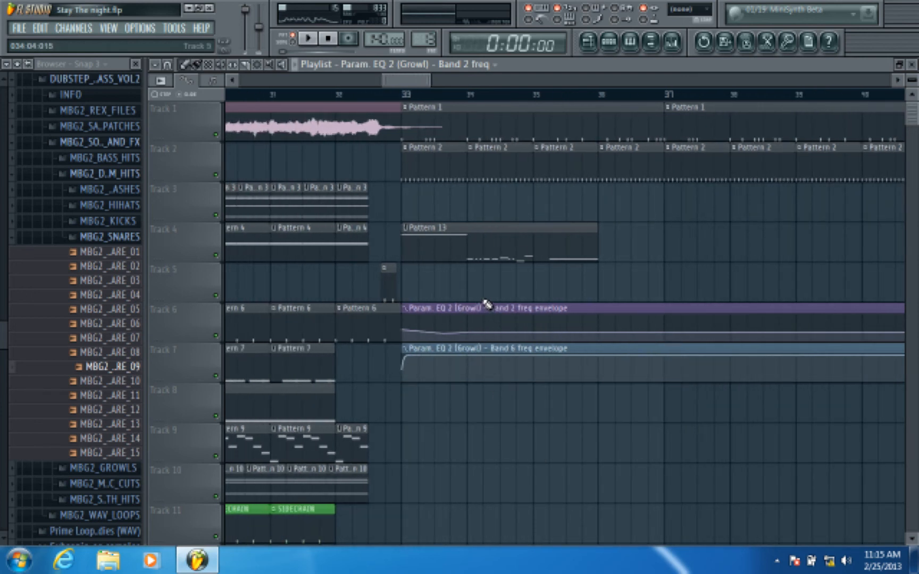
click(40, 28)
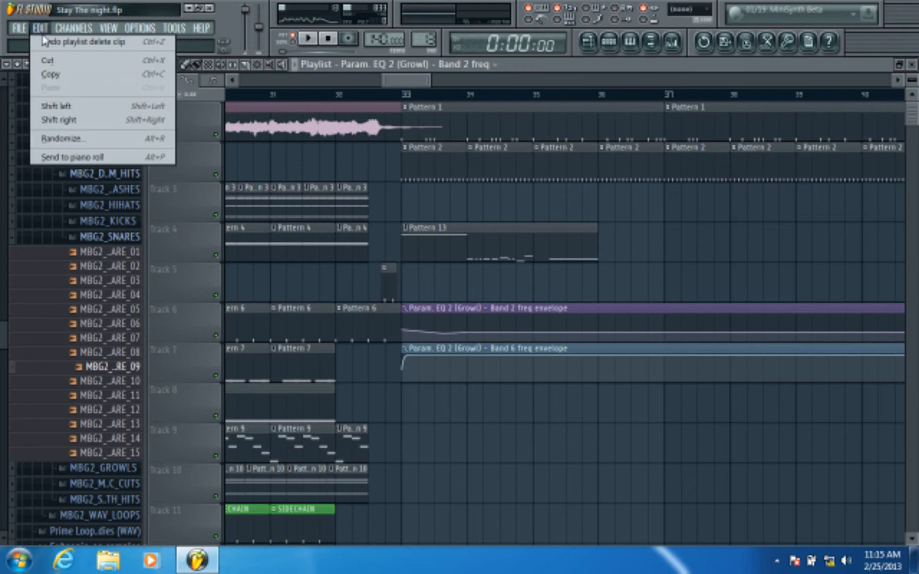
click(33, 39)
Play the growl section and inspect Massive #7's notes in Pattern 13 in the piano roll
click(313, 40)
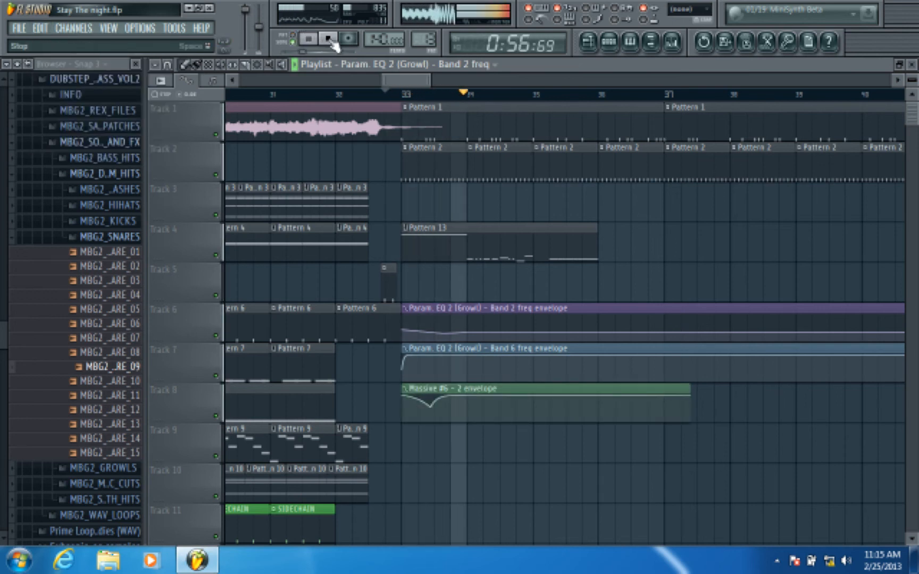
click(329, 40)
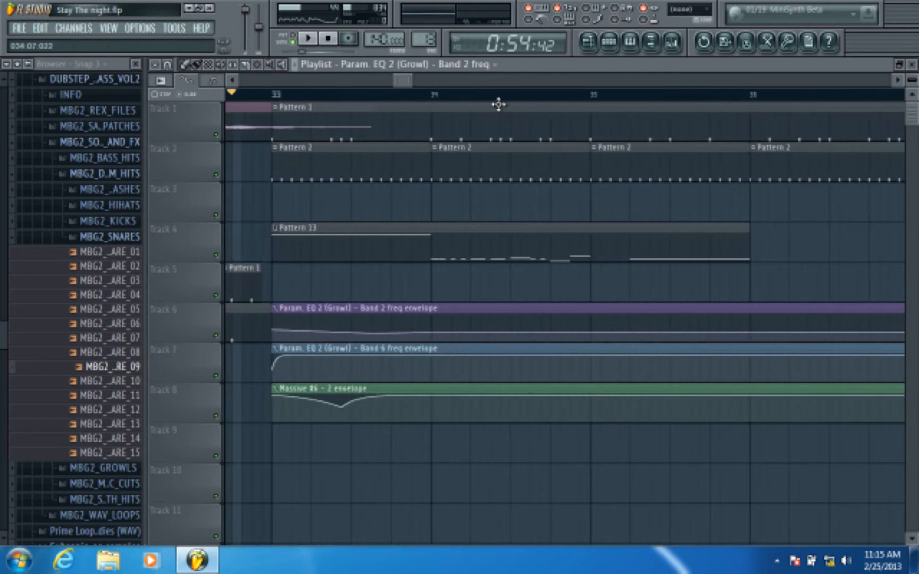
double_click(482, 237)
click(309, 39)
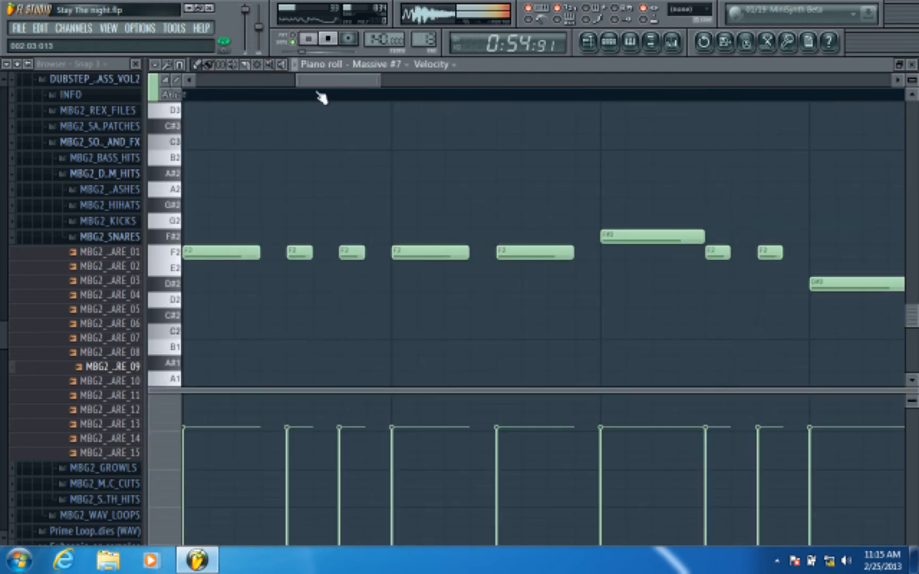
scroll(322, 94, down, 5)
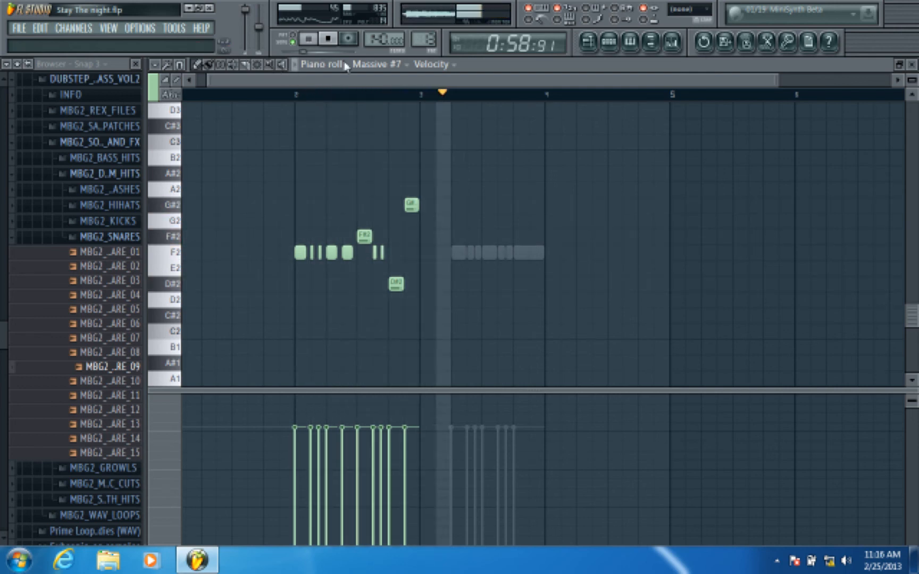
key(space)
click(911, 65)
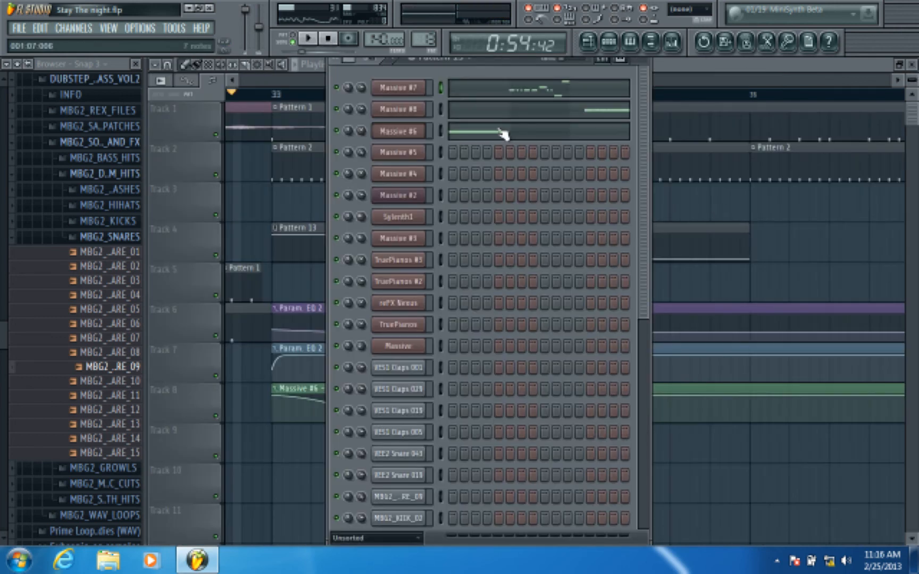
Assign macro 3 to the pitch of Massive #6's three oscillators with a modulation amount of 1.00
click(410, 132)
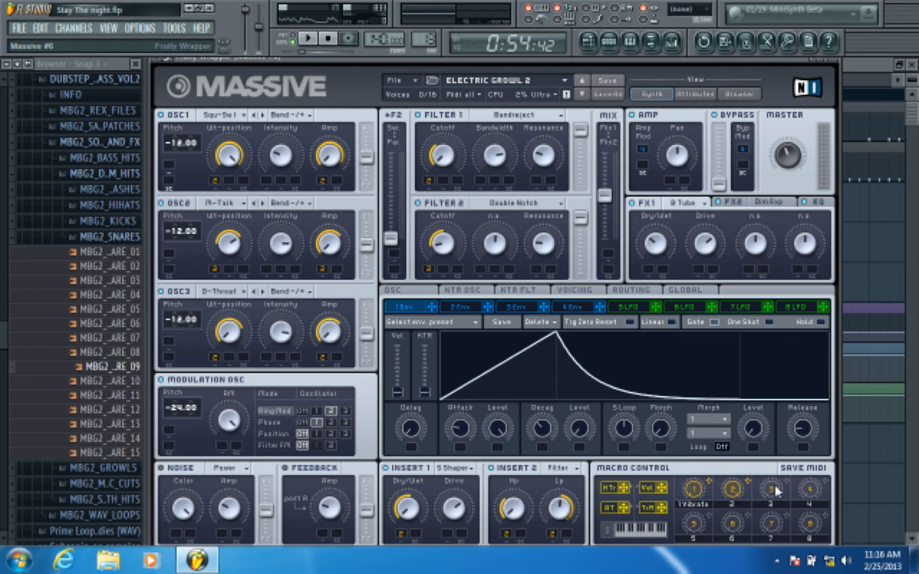
drag(156, 119, 170, 164)
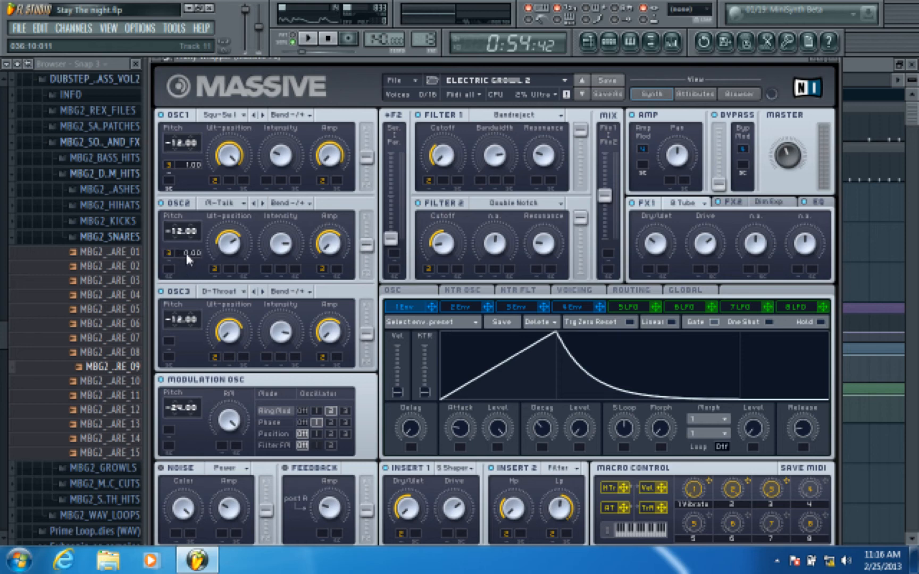
drag(187, 254, 186, 252)
Create an automation clip for Massive #6's last tweaked macro 3 control and close the synth window
click(126, 31)
mouse_move(160, 32)
mouse_move(247, 185)
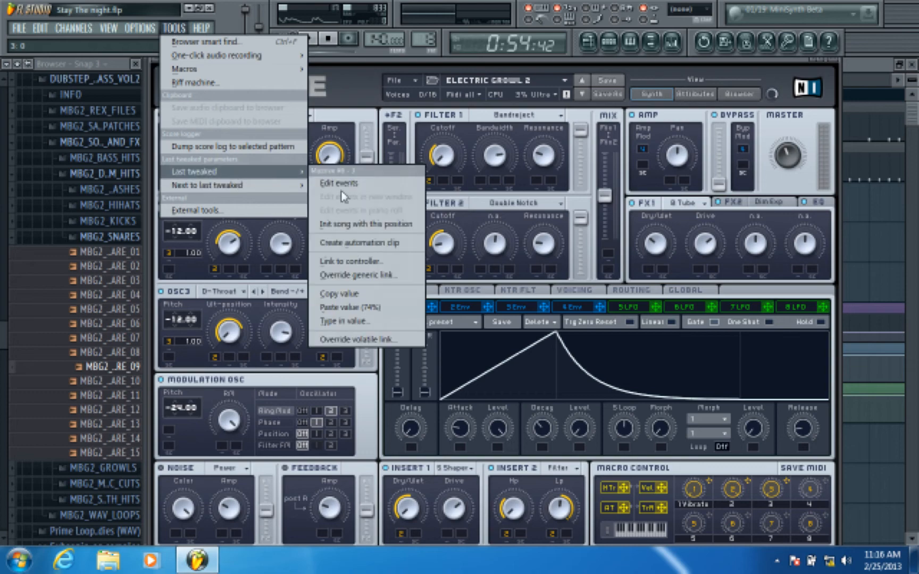
click(357, 235)
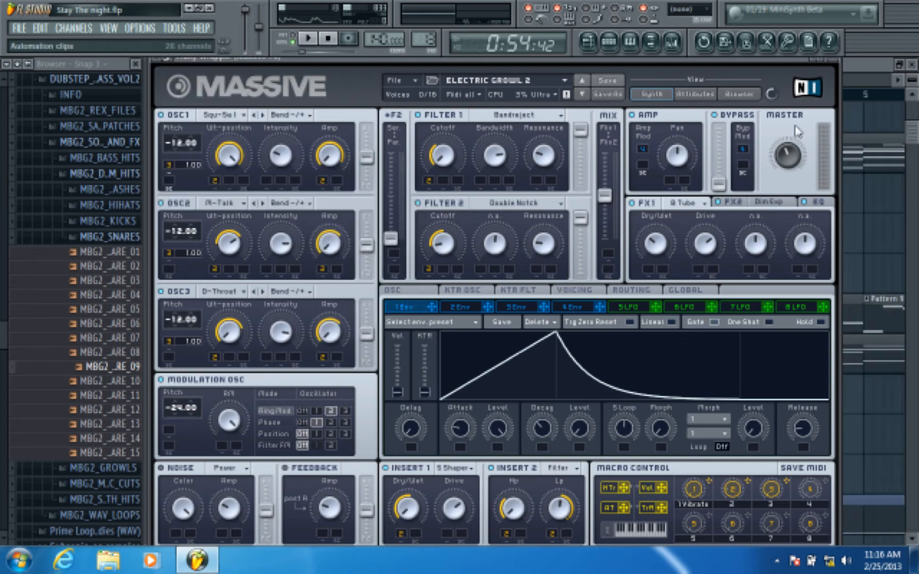
click(849, 66)
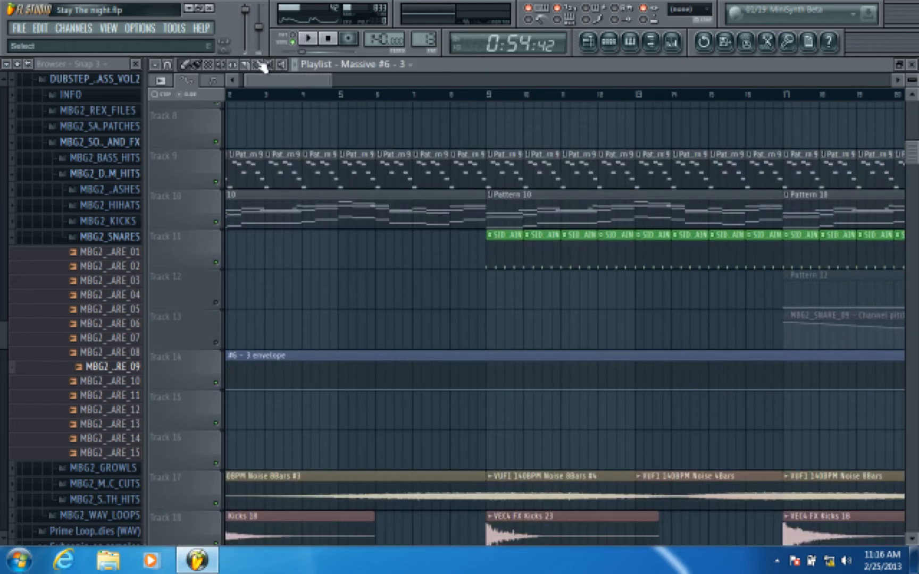
Shorten the Massive #6 - 3 envelope clip to about ten bars and place it on Track 9 at bar 33
scroll(316, 80, down, 5)
scroll(322, 91, down, 7)
scroll(461, 188, down, 1)
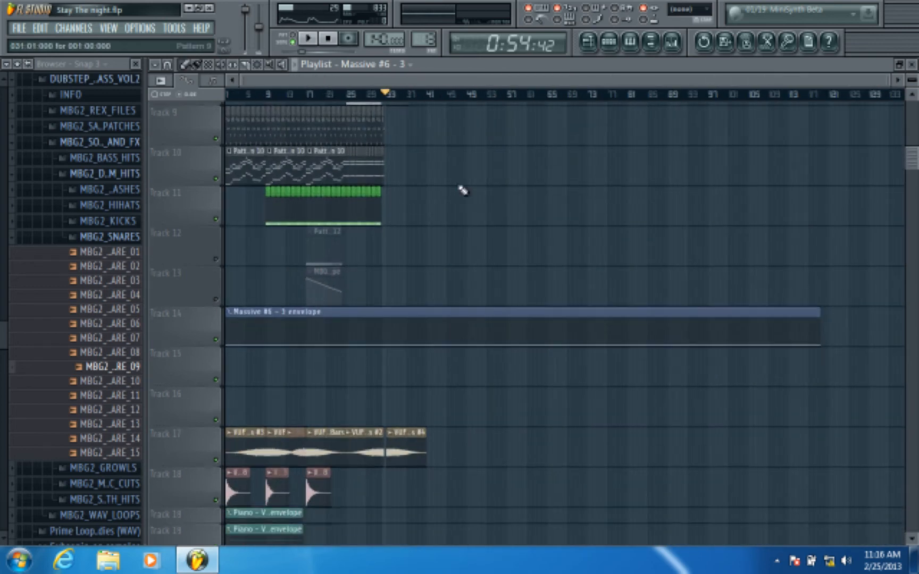
scroll(462, 190, down, 1)
drag(816, 263, 415, 344)
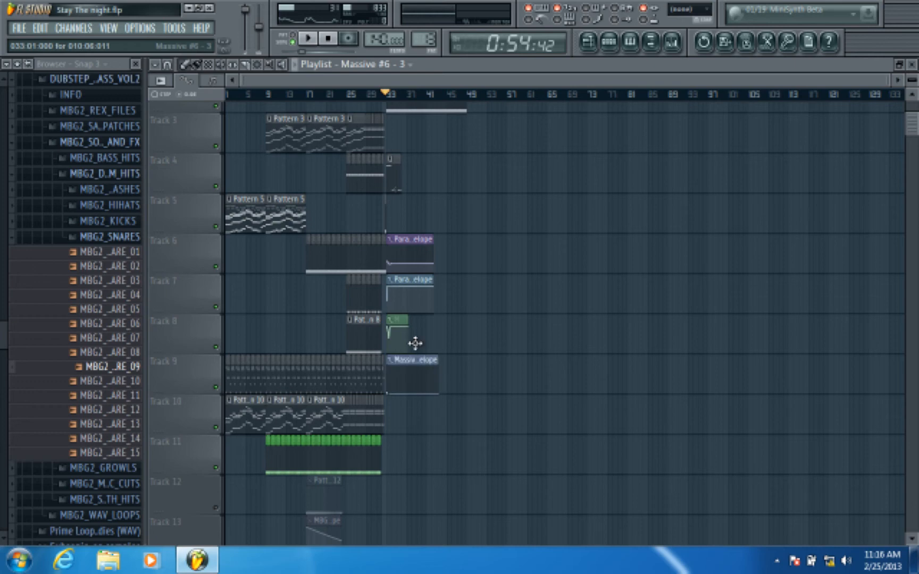
scroll(390, 97, up, 6)
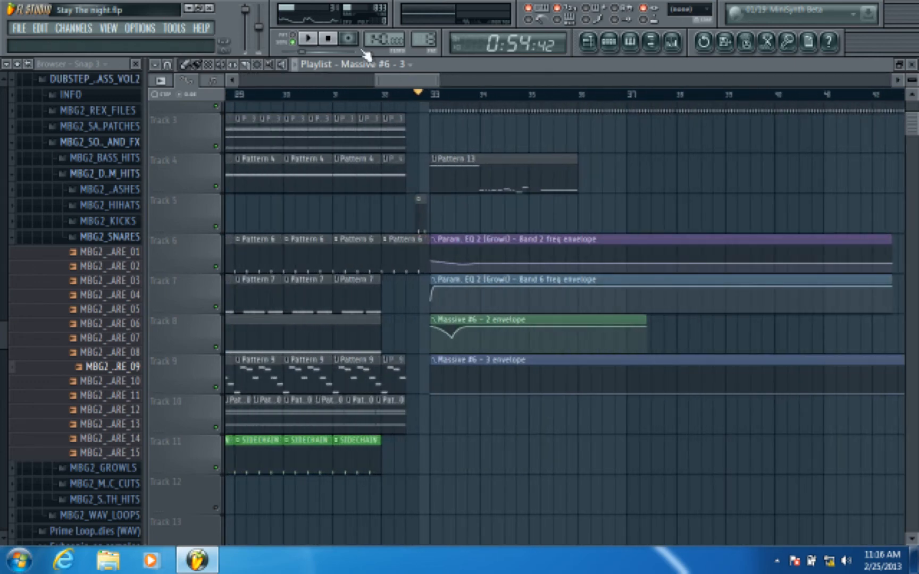
Mute Tracks 1 and 2 and play the growl from bar 33 without the drums
click(308, 38)
scroll(256, 136, up, 2)
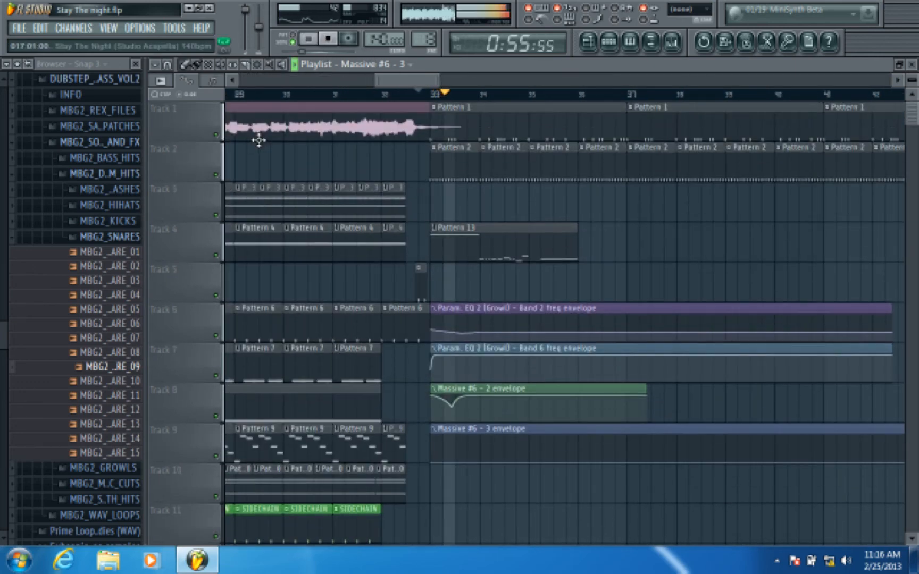
click(215, 174)
click(216, 134)
click(432, 94)
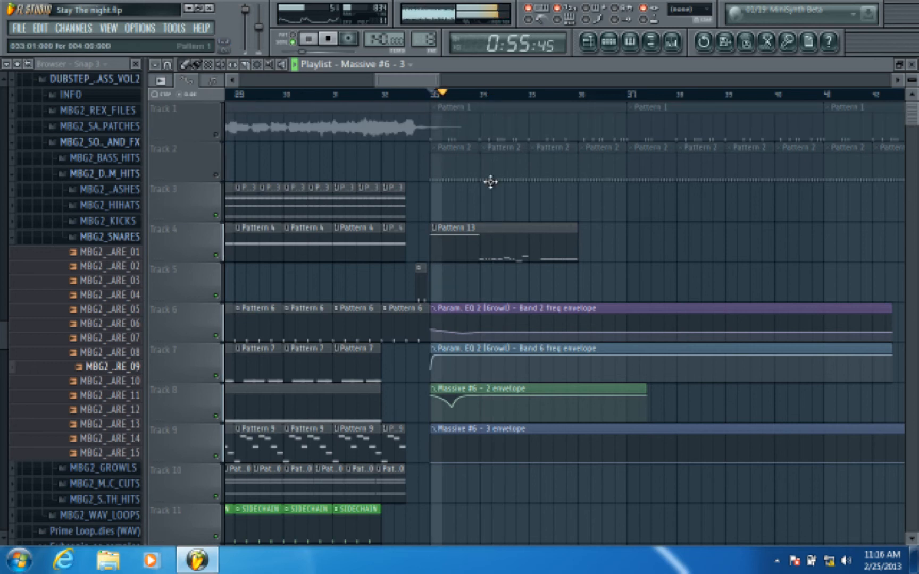
scroll(490, 182, down, 3)
click(432, 94)
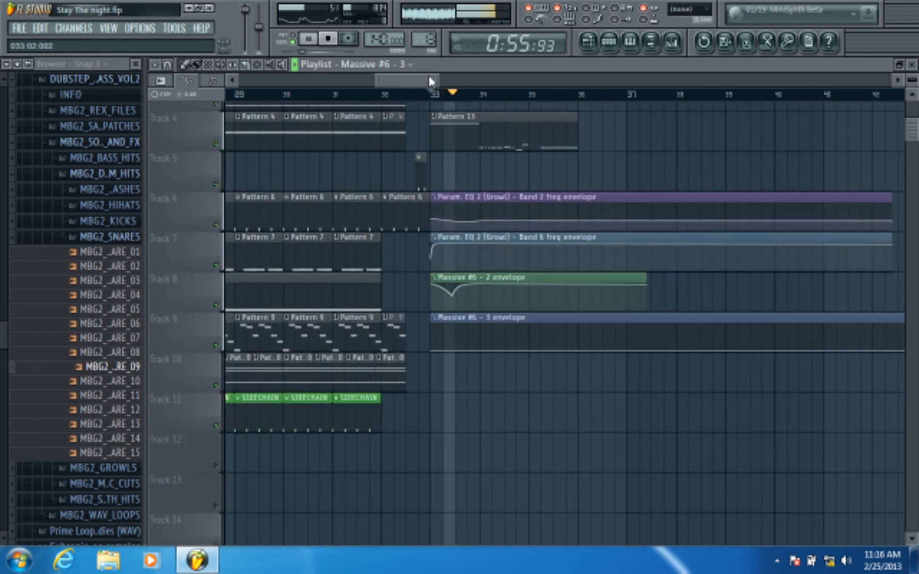
Raise the first point of the Growl EQ's Band 6 freq envelope to 100% and replay the section
key(space)
click(435, 253)
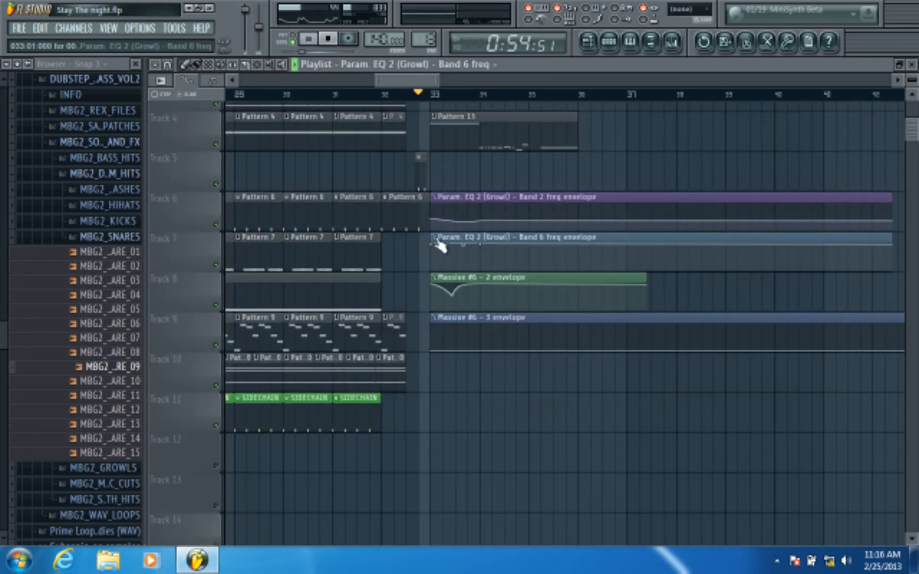
key(space)
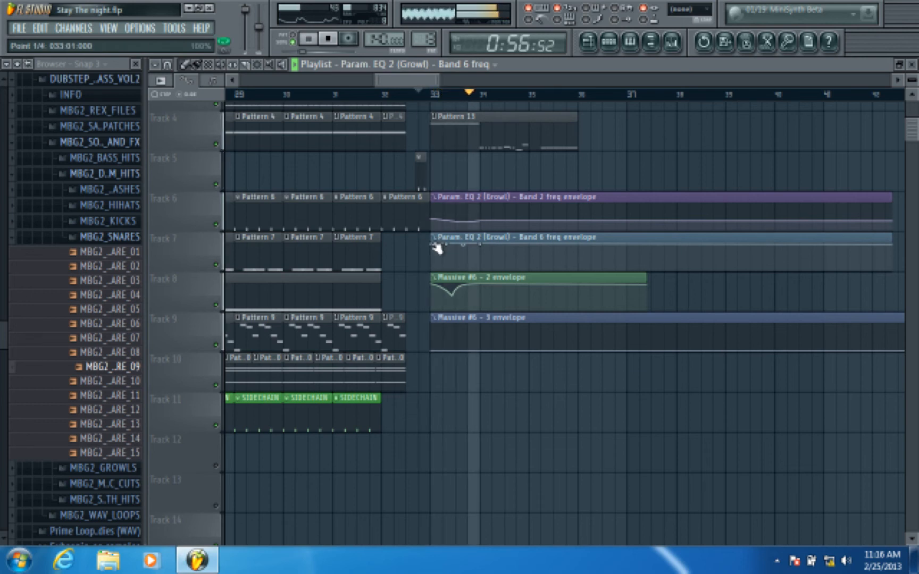
key(space)
key(space)
Add control points at 033:09:000 and 034:01:000 to the Massive #6 - 3 envelope, raising the second one, and replay
right_click(459, 351)
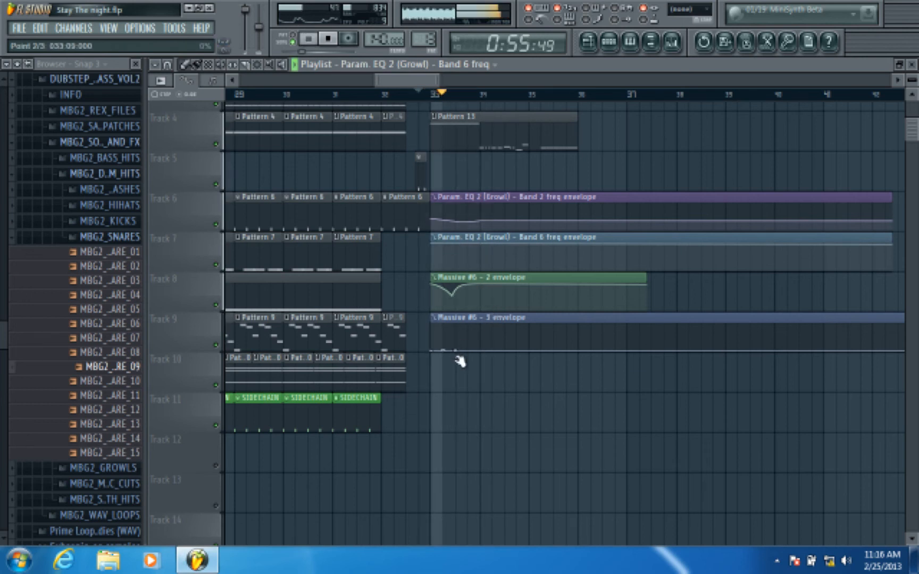
right_click(477, 346)
key(space)
key(space)
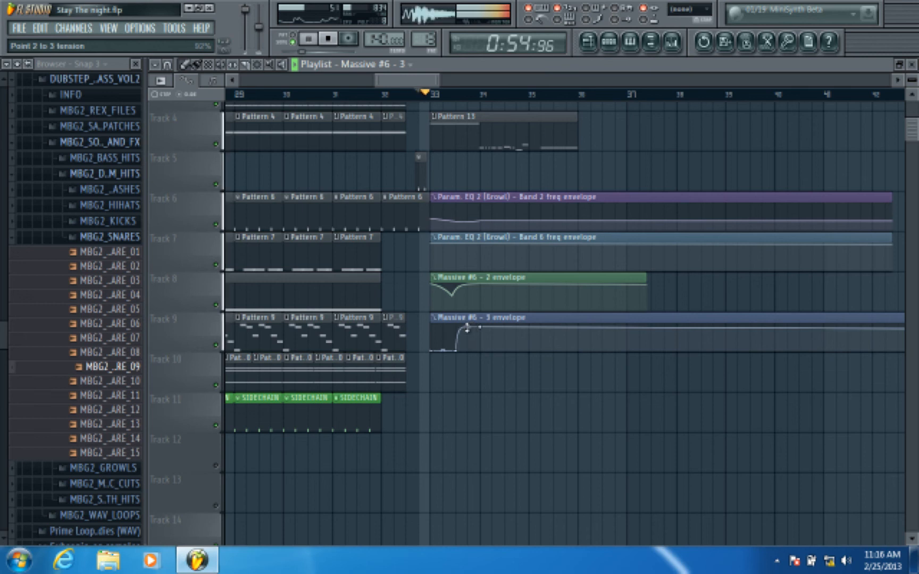
Straighten the Massive #6 - 3 envelope's ramp into bar 34, raise its end point to the top, and replay it
drag(468, 328, 488, 471)
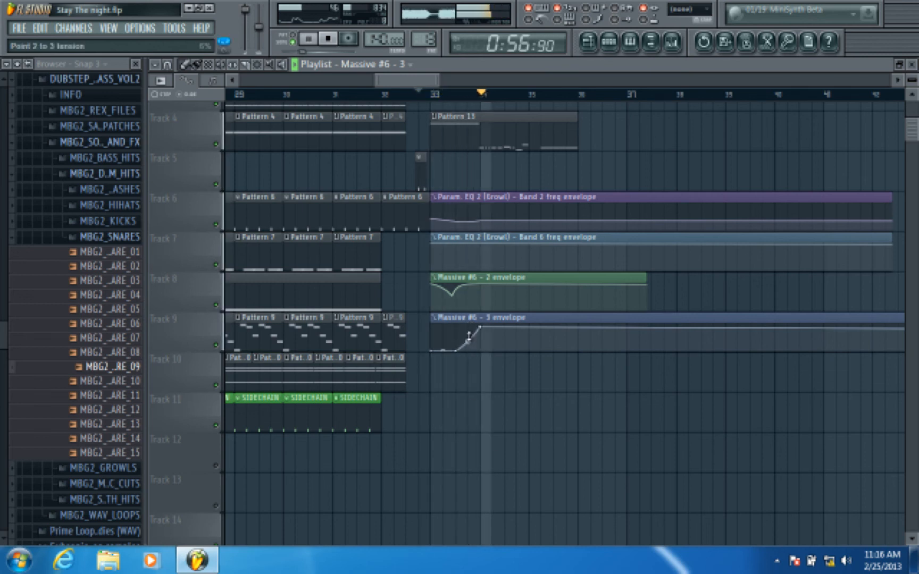
key(space)
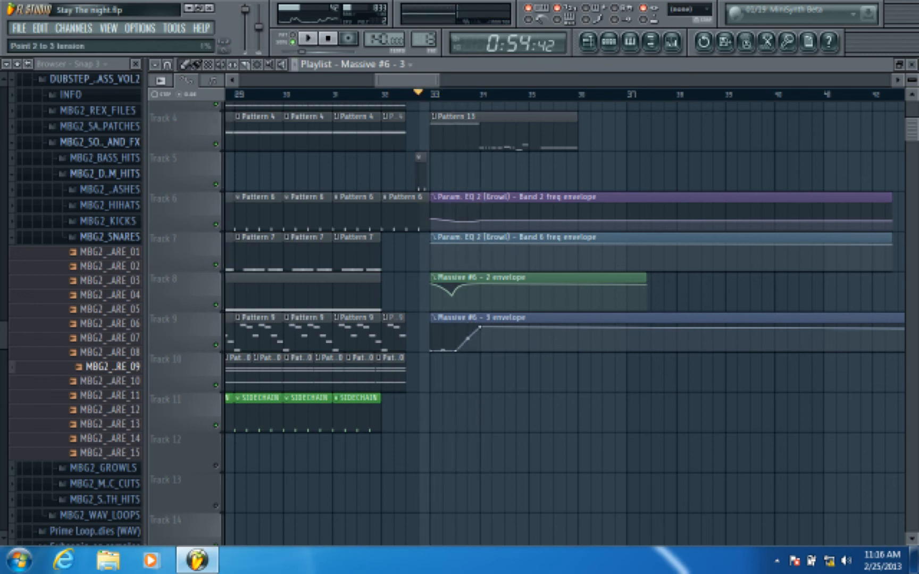
key(space)
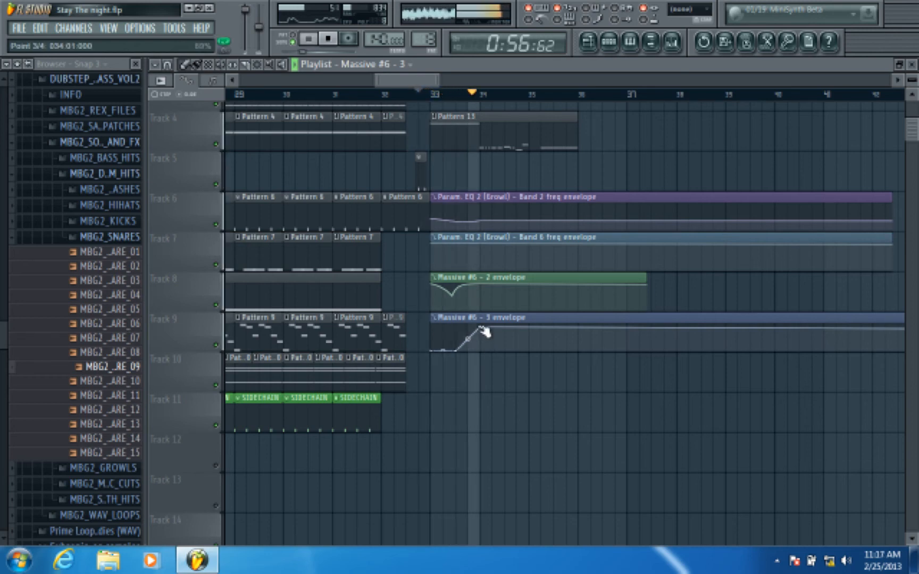
key(space)
key(space)
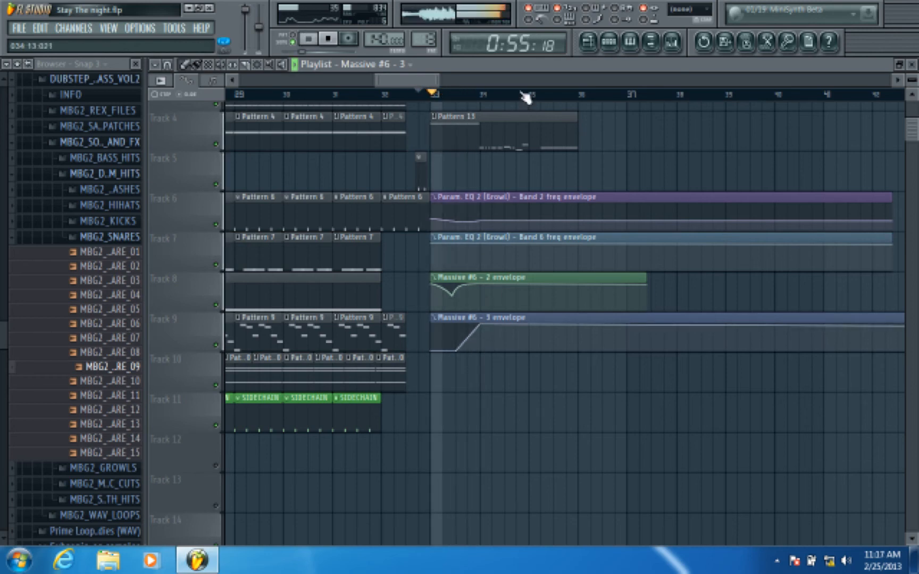
Assign macro 3 to the pitch of Massive #6's modulation oscillator with an amount of 1.00 and check its voicing settings
click(630, 42)
click(403, 538)
click(383, 525)
key(space)
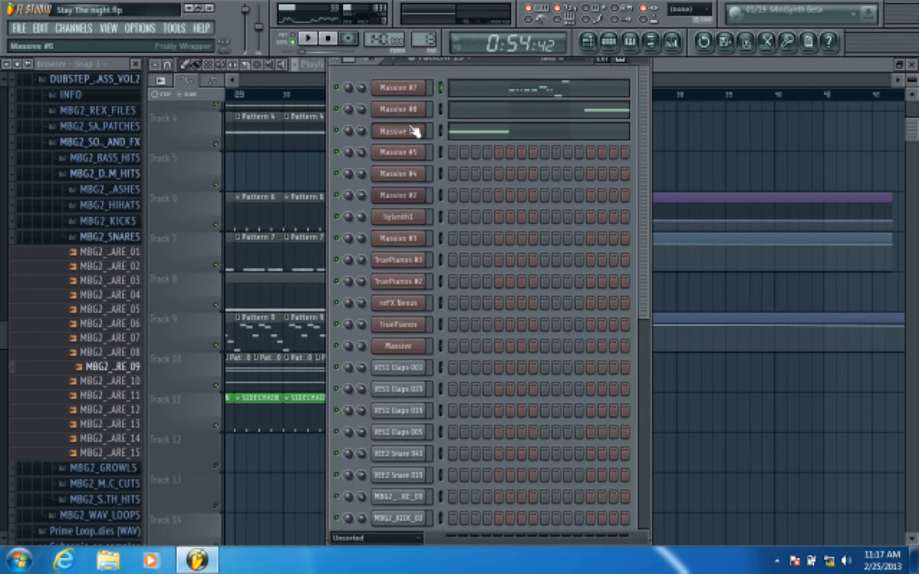
click(413, 130)
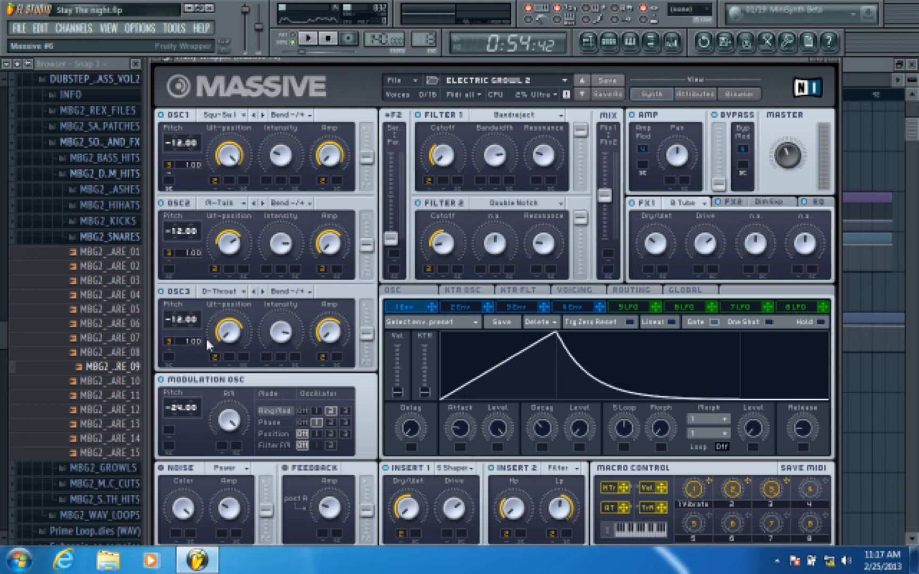
click(580, 289)
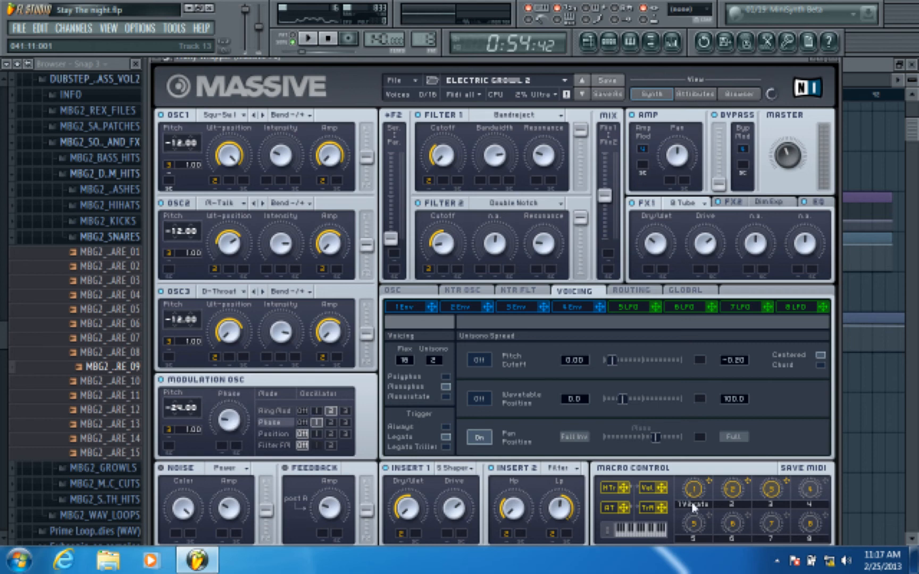
click(857, 97)
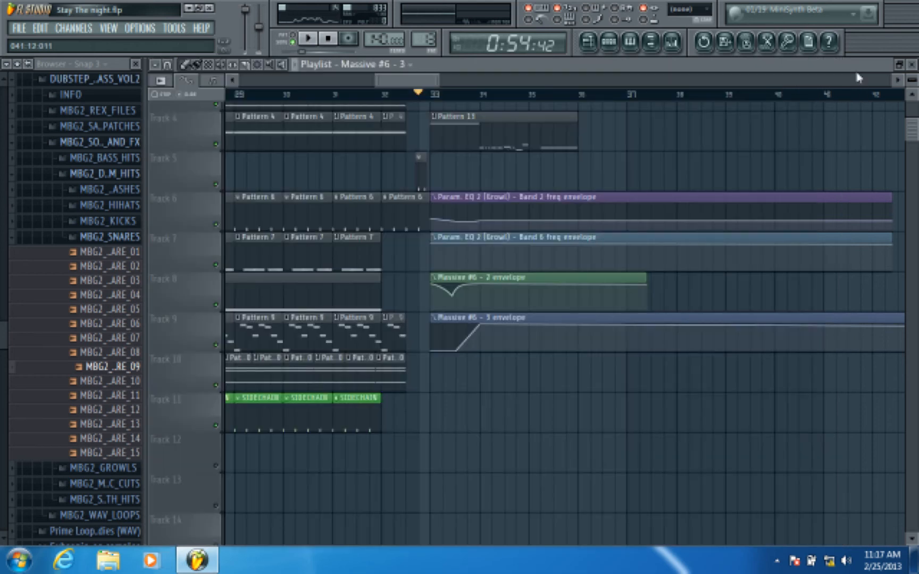
Replay the song from bar 33 to hear the Massive #6 growl with its pitch automation
click(552, 100)
click(440, 99)
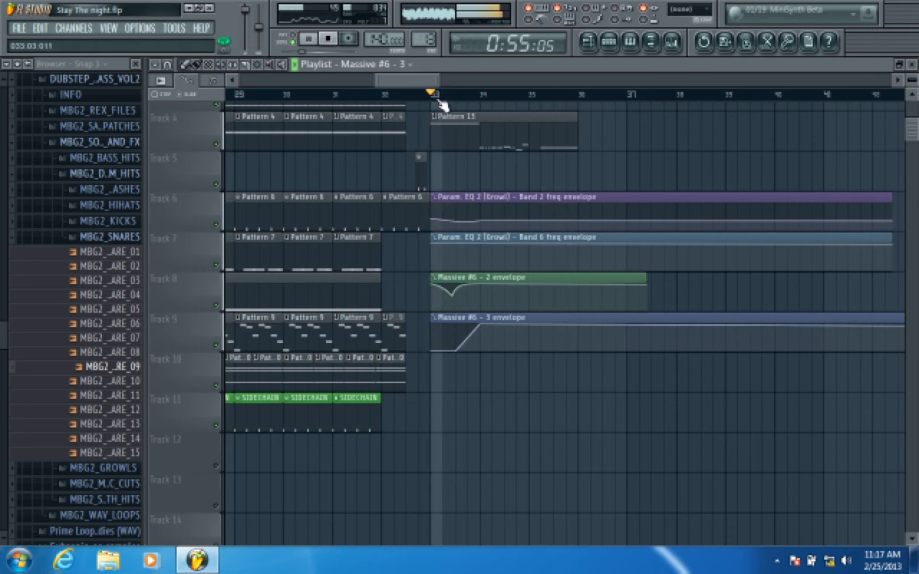
scroll(442, 106, up, 3)
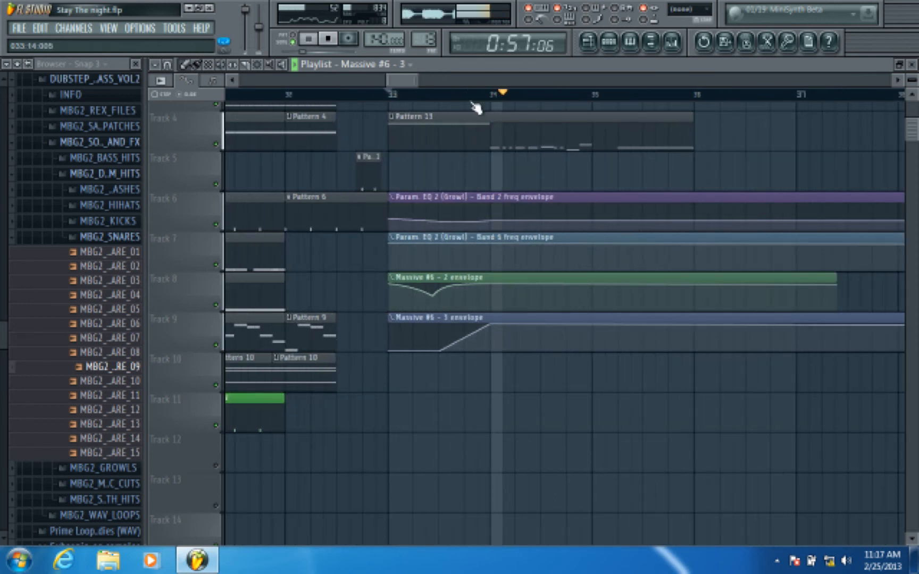
Replay the growl from bar 33 in the playlist and check the Massive #6 synth settings between playbacks
click(390, 95)
scroll(494, 101, up, 2)
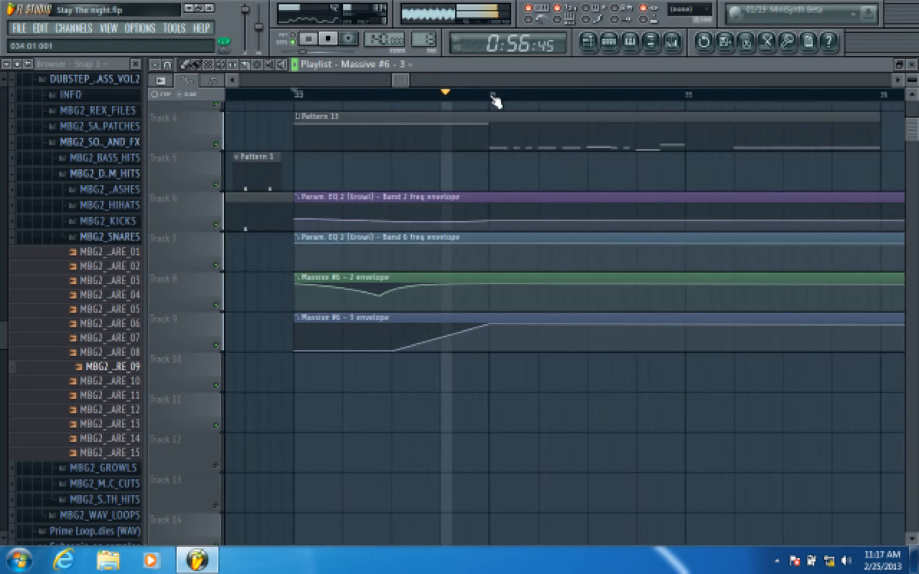
key(space)
click(593, 47)
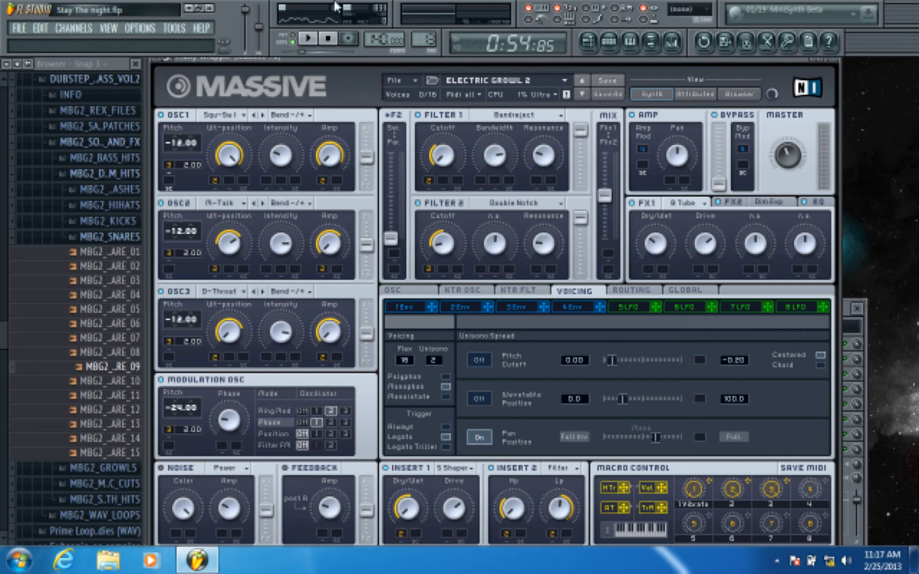
click(330, 40)
click(589, 42)
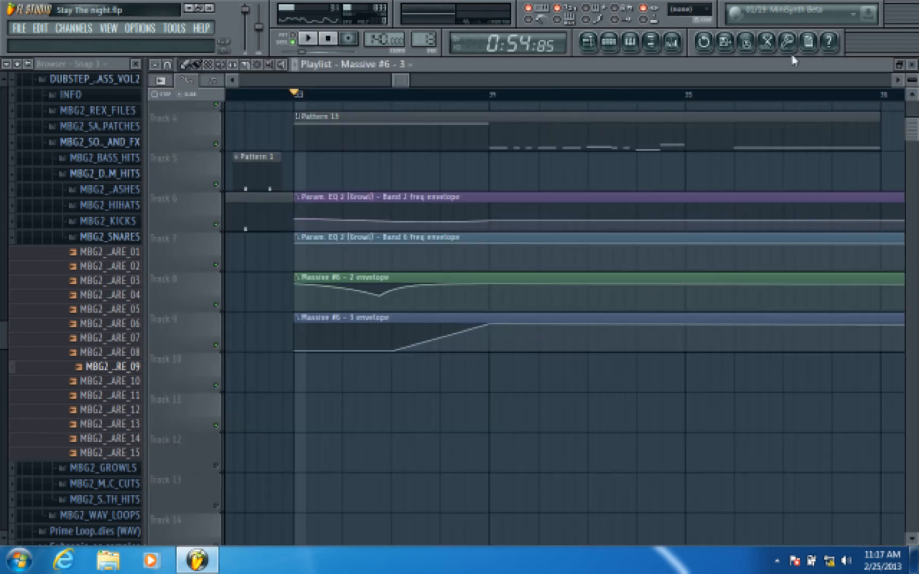
key(space)
scroll(419, 101, down, 3)
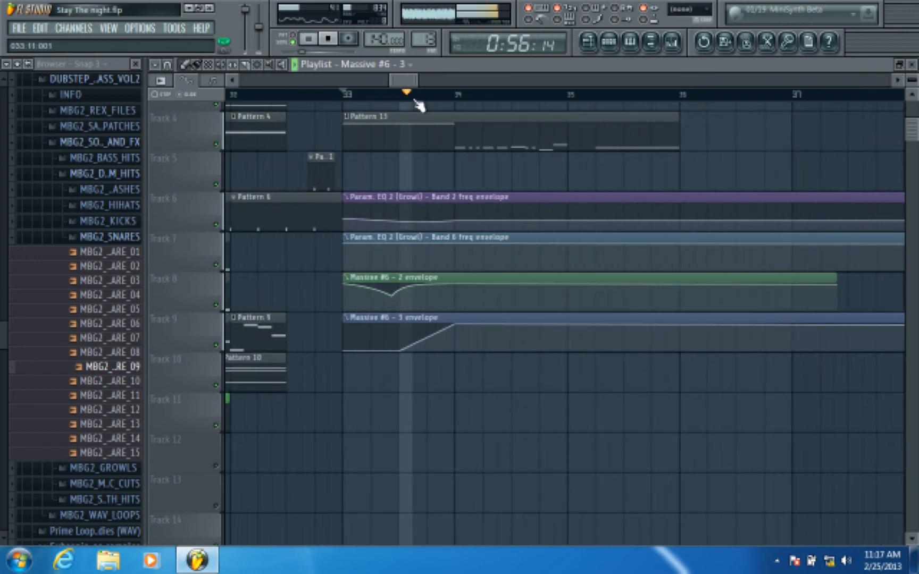
key(space)
scroll(456, 100, up, 3)
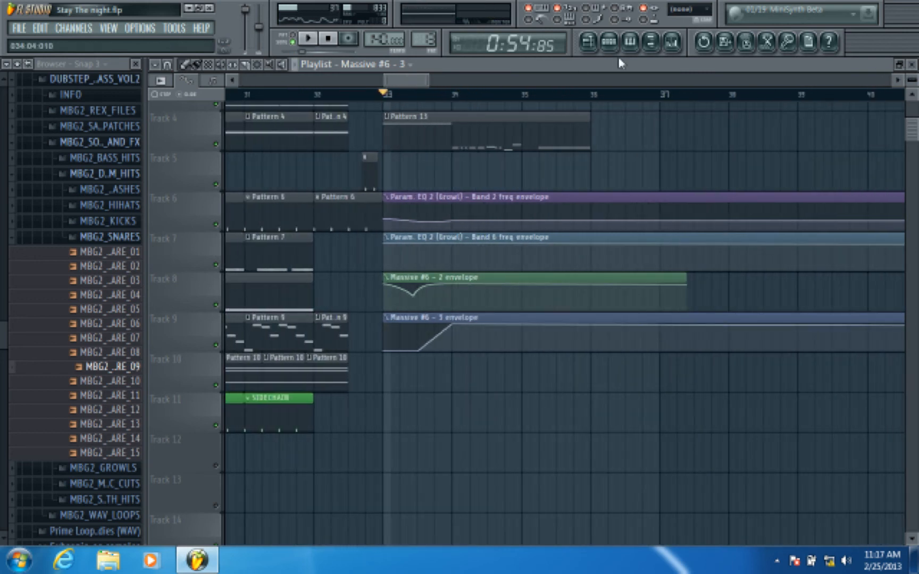
Add Fruity Reeverb 2 to the Growl mixer track's fourth effect slot, set its wet level to 48%, and return to the playlist
click(609, 42)
click(671, 42)
key(space)
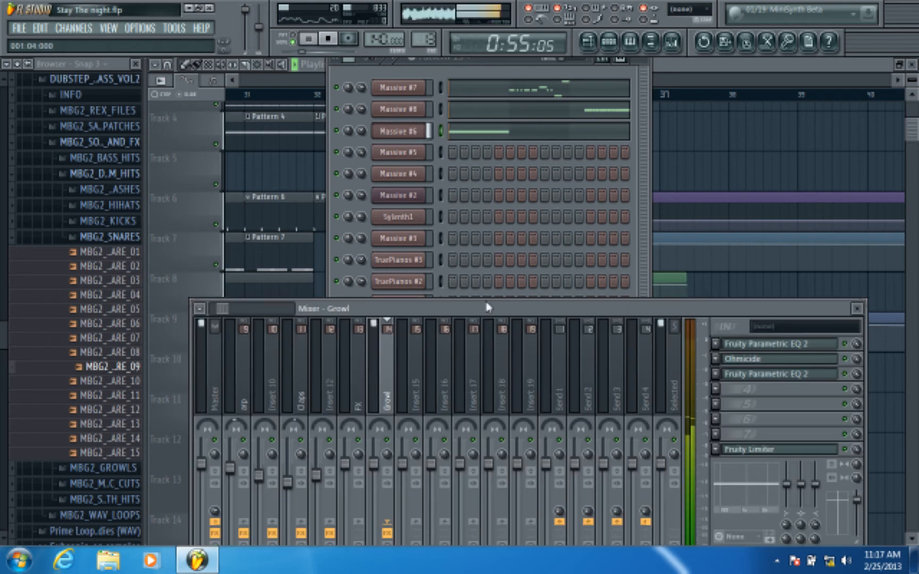
click(721, 401)
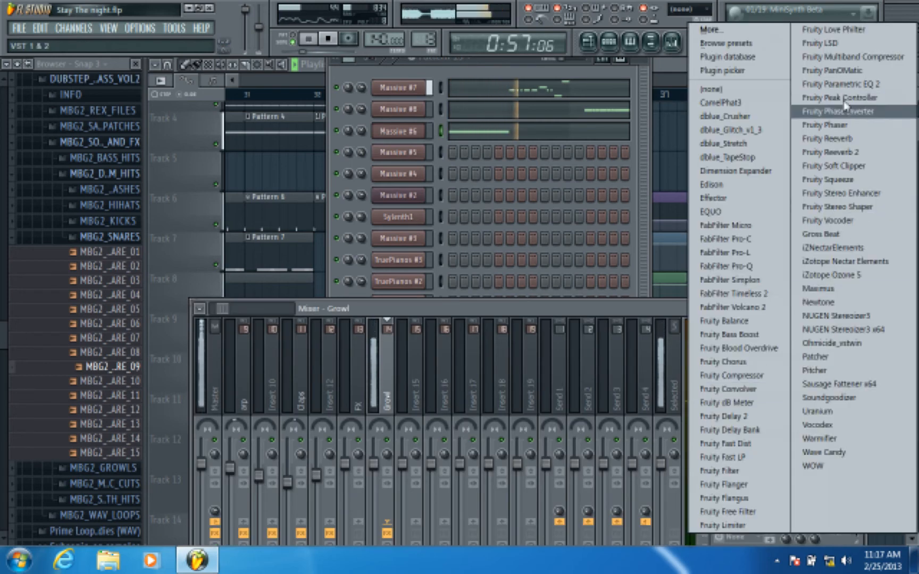
click(827, 152)
drag(576, 315, 580, 305)
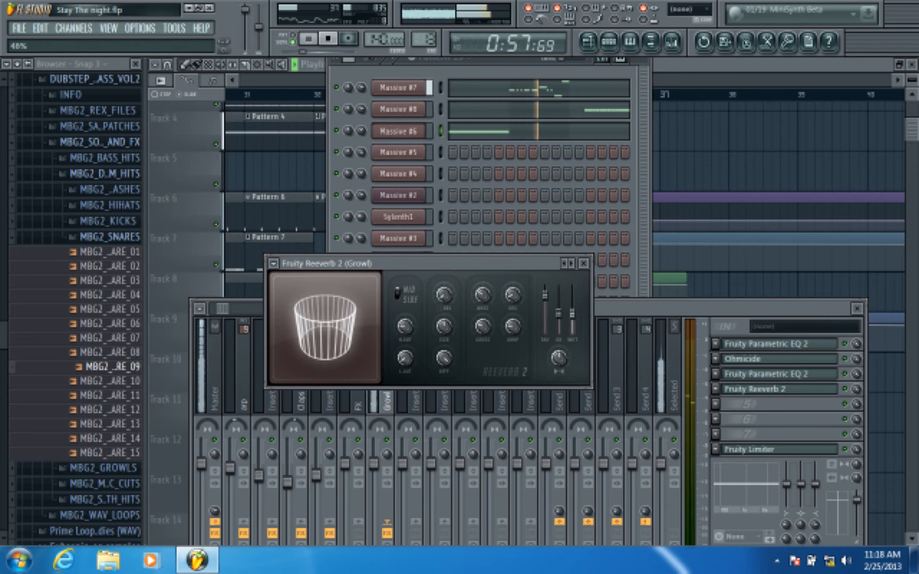
click(703, 73)
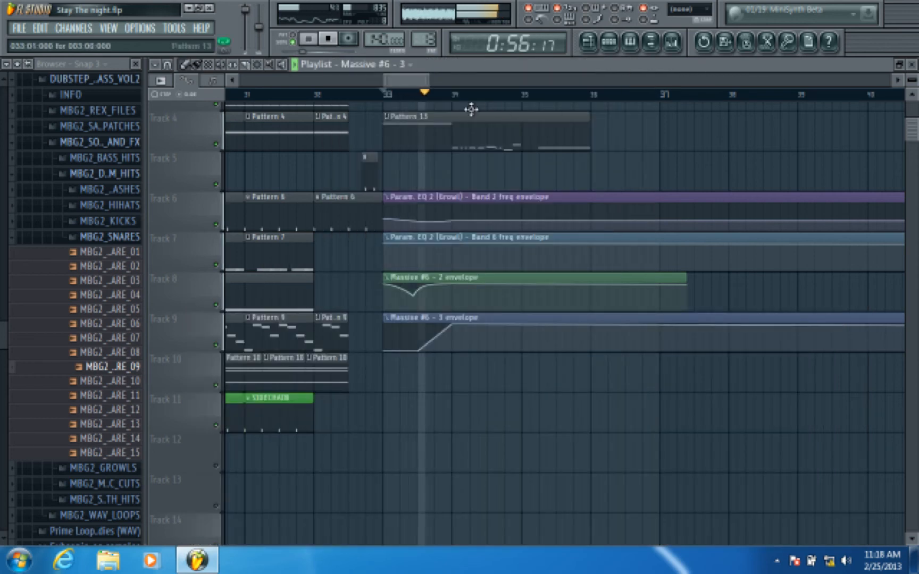
Extend Massive #6's F4 note in Pattern 13 to one and a half bars and play it
key(space)
double_click(455, 119)
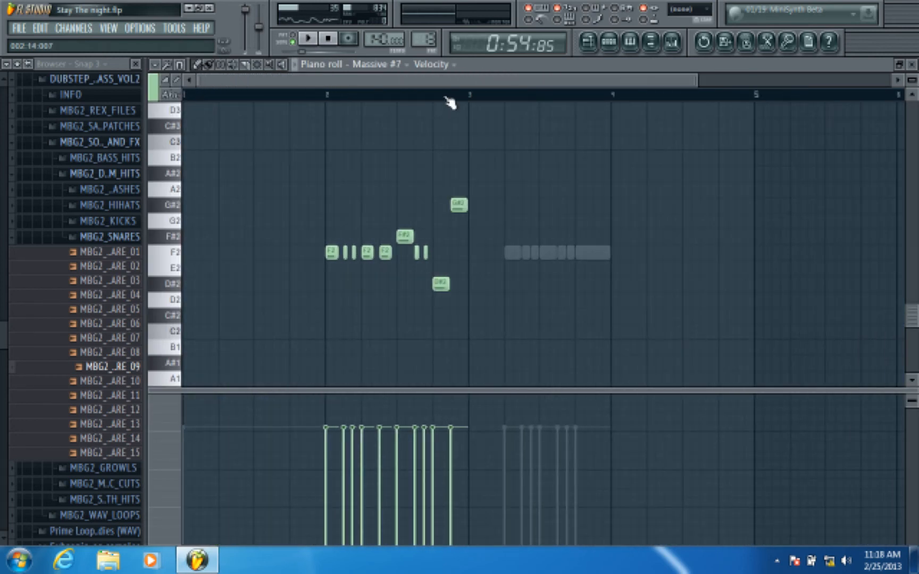
click(912, 64)
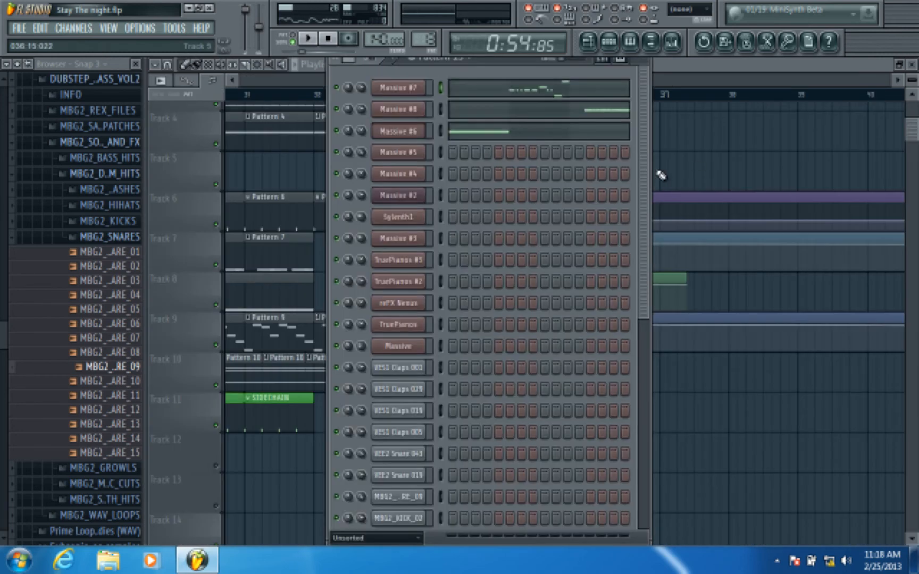
click(526, 134)
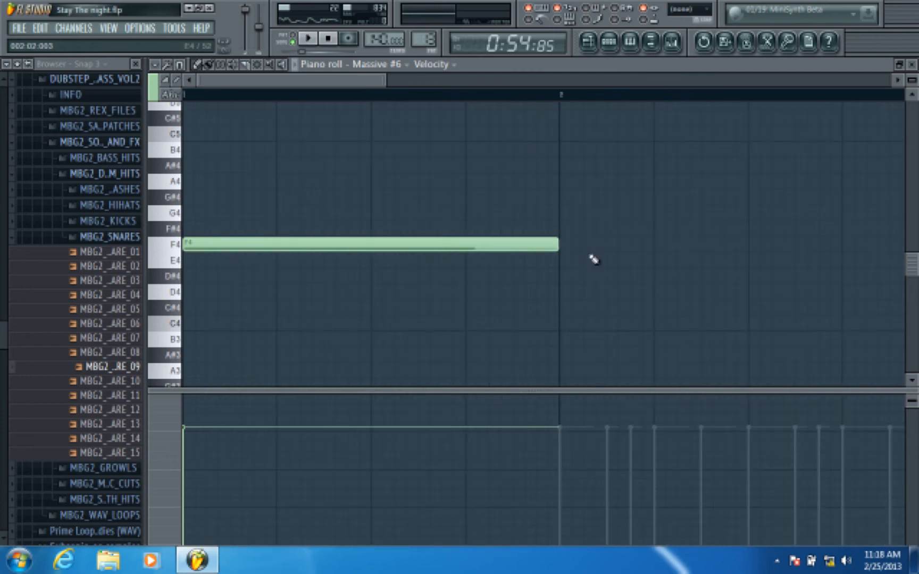
drag(554, 244, 750, 245)
key(space)
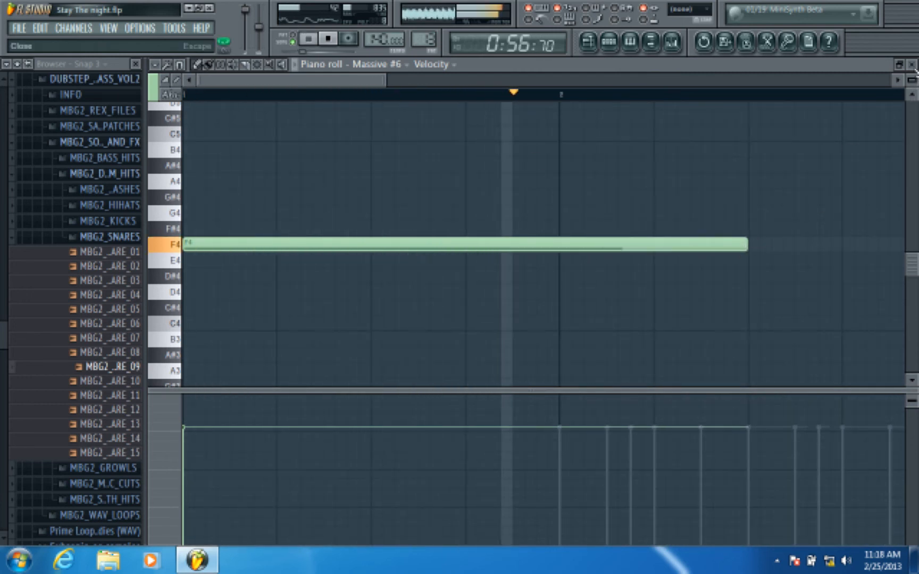
Shorten Massive #6's F4 note to end at bar 2 and replay the growl in the playlist
click(747, 245)
drag(747, 245, 690, 264)
right_click(691, 263)
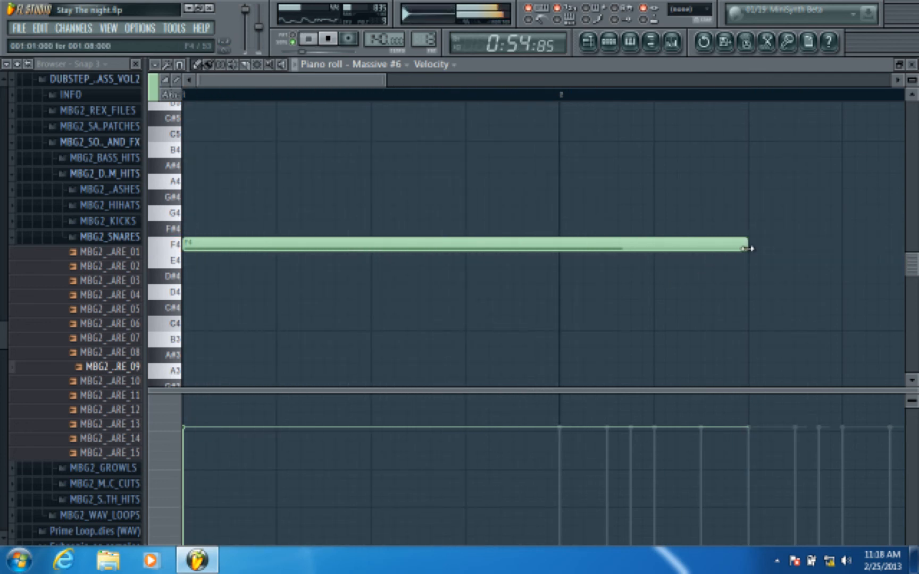
drag(748, 246, 648, 273)
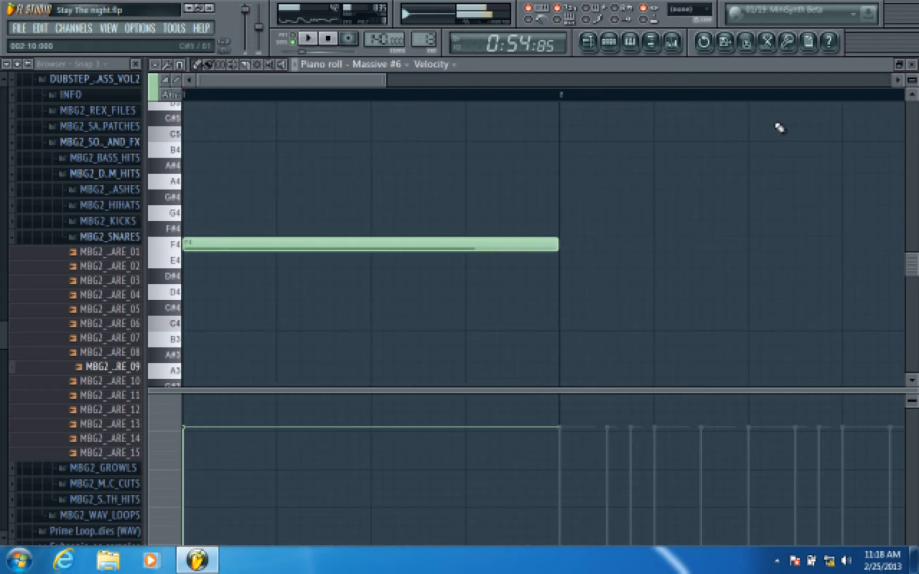
click(911, 64)
key(F6)
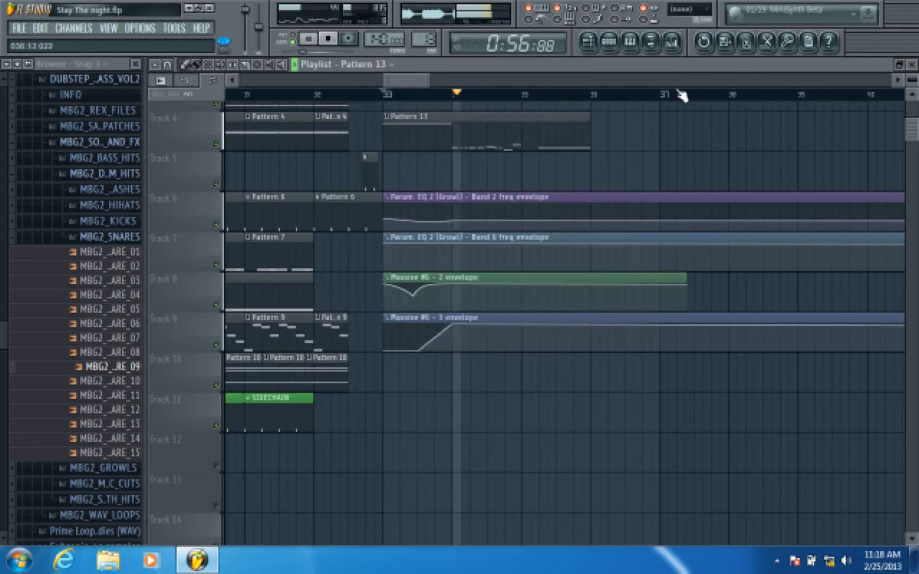
scroll(362, 95, down, 3)
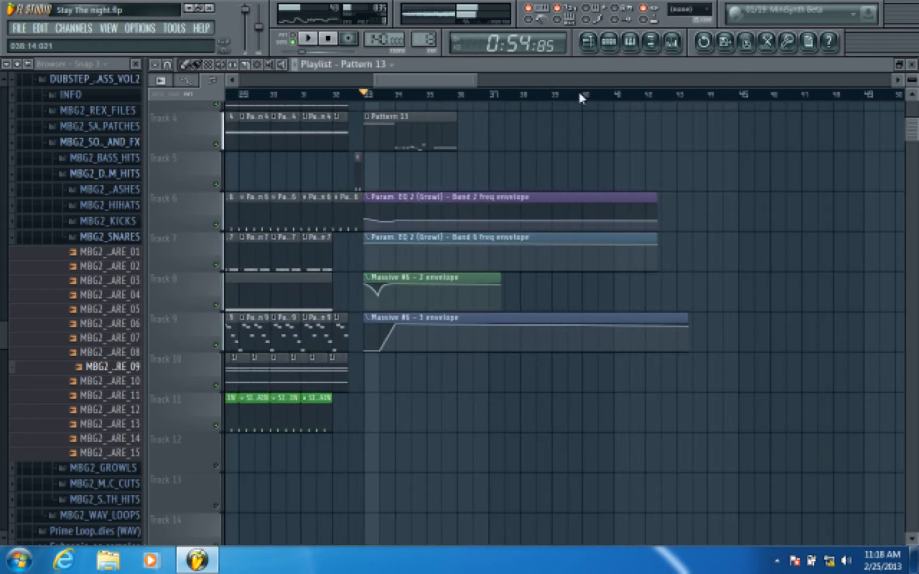
Load the Bass (Habstrakt) preset into Massive #8 from the Ohmazing Sounds 2 folder and listen to it in the song
click(611, 45)
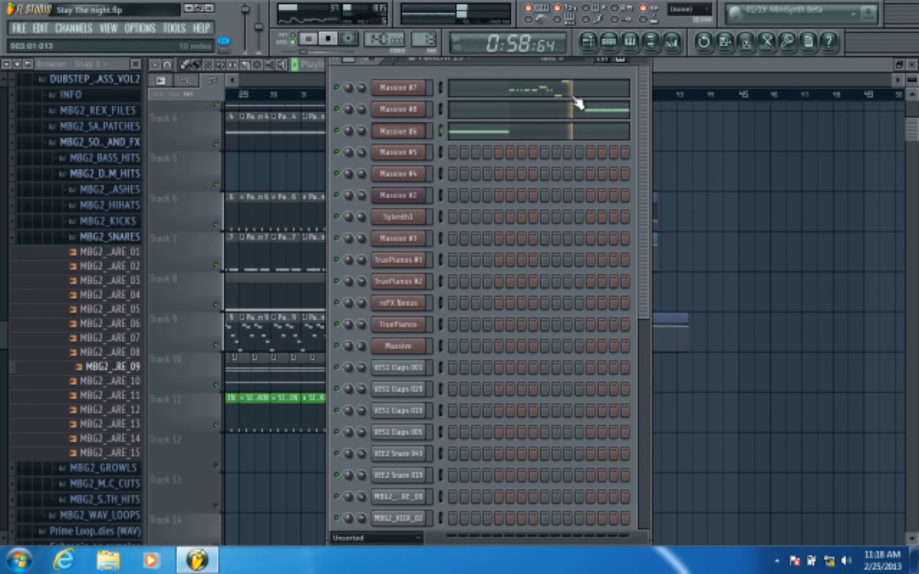
click(417, 114)
click(414, 112)
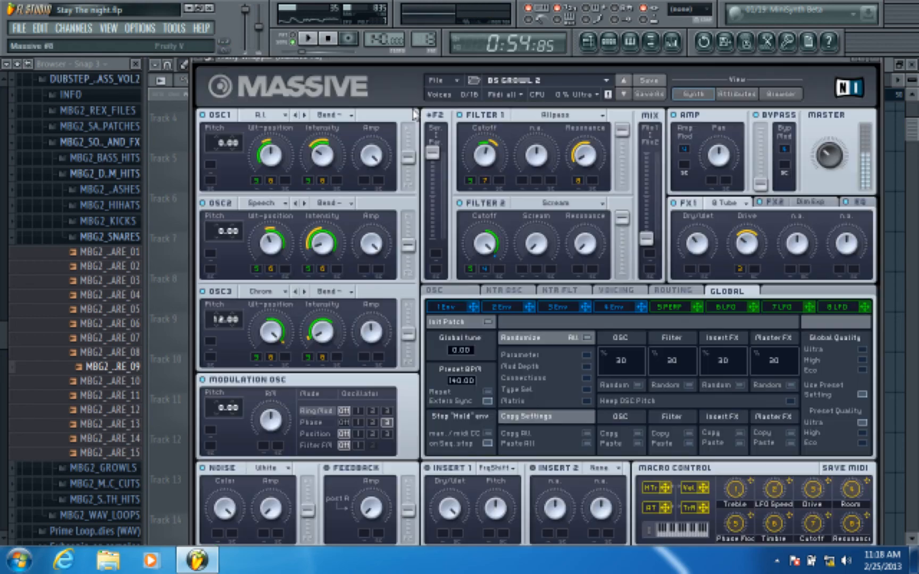
click(443, 80)
click(443, 91)
click(365, 159)
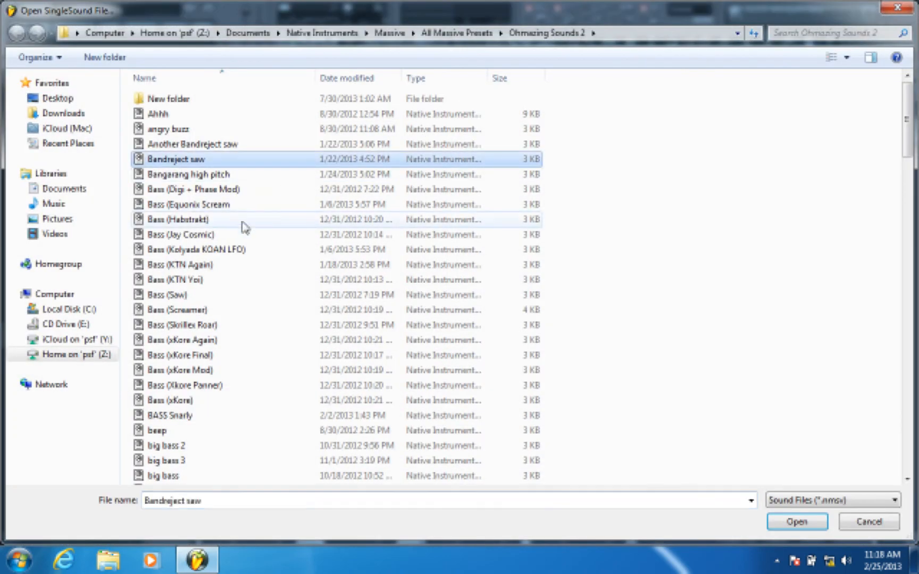
double_click(242, 219)
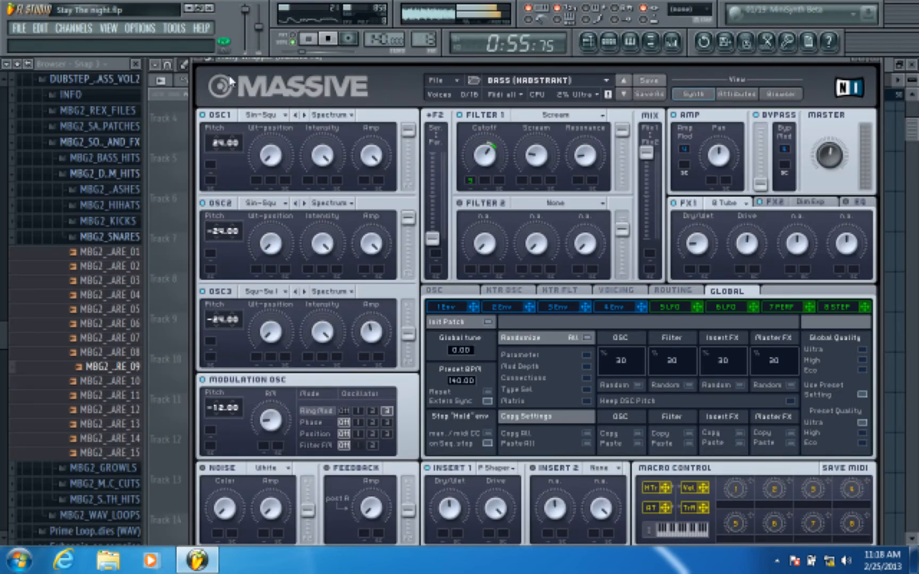
click(880, 63)
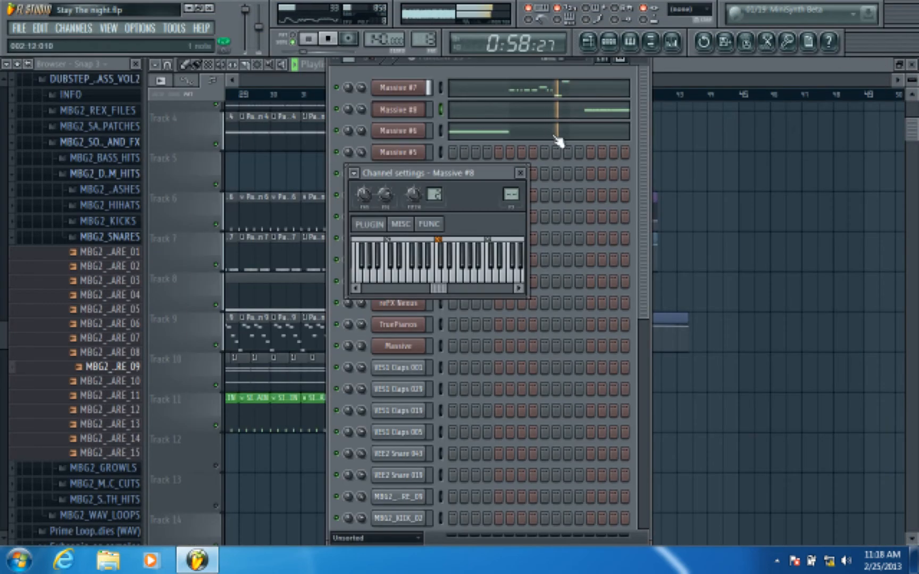
click(521, 173)
Load the Bass (Jay Cosmic) preset into Massive #8 from the Ohmazing Sounds 2 folder
click(404, 110)
click(442, 80)
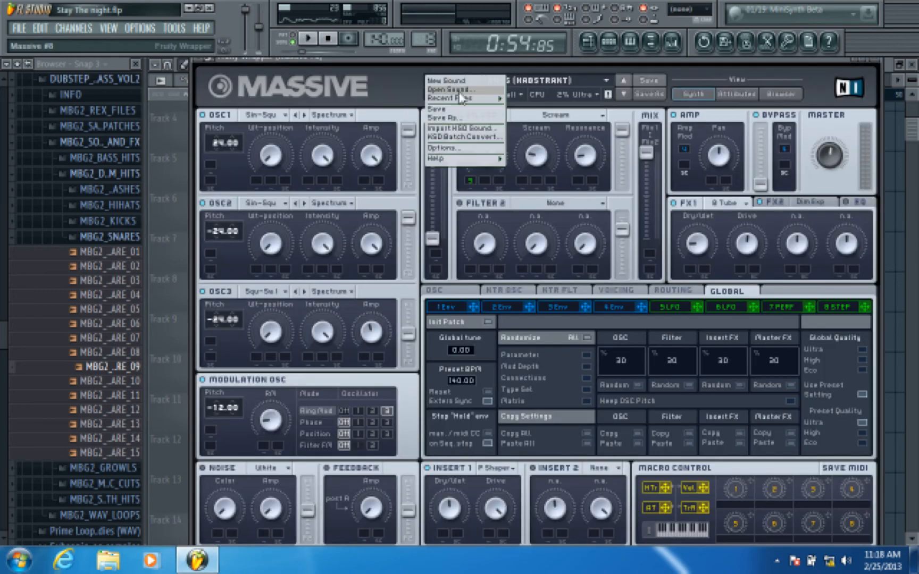
click(450, 90)
click(220, 237)
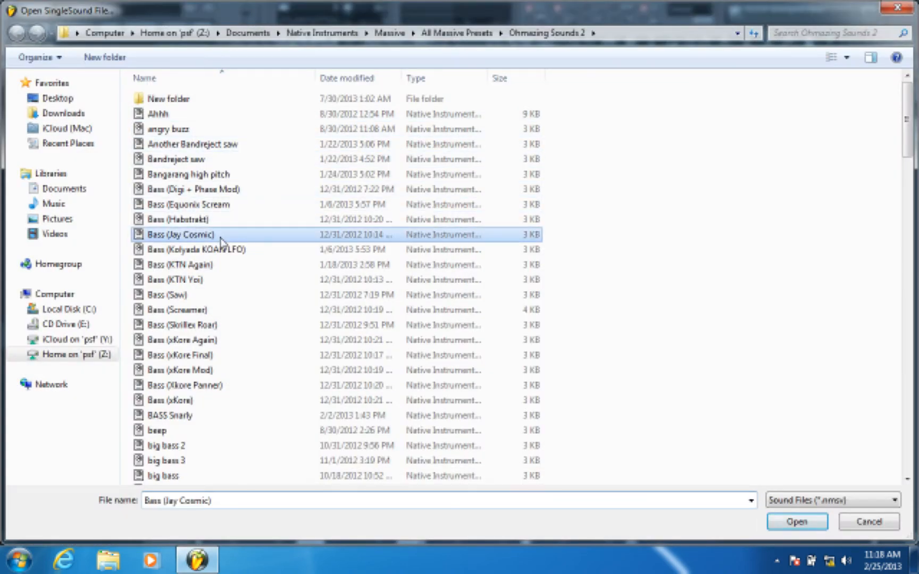
double_click(220, 237)
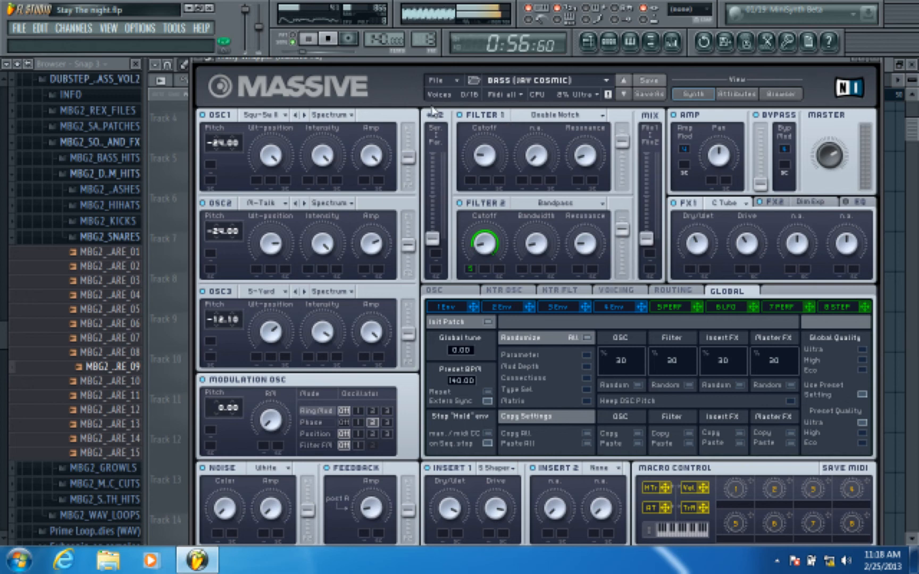
Transpose all of Massive #8's notes in bar 3 up two octaves to F4 and replay them
click(197, 64)
click(218, 72)
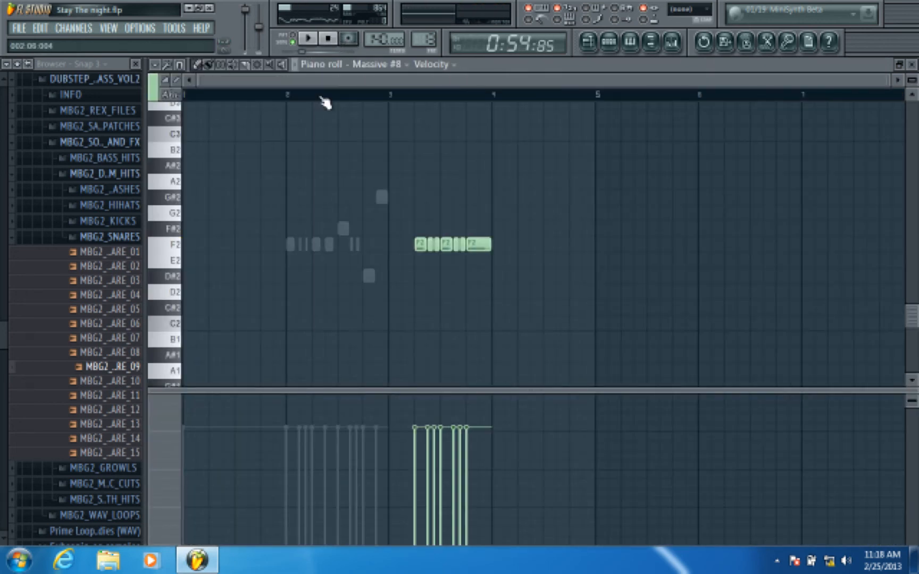
drag(449, 143, 326, 339)
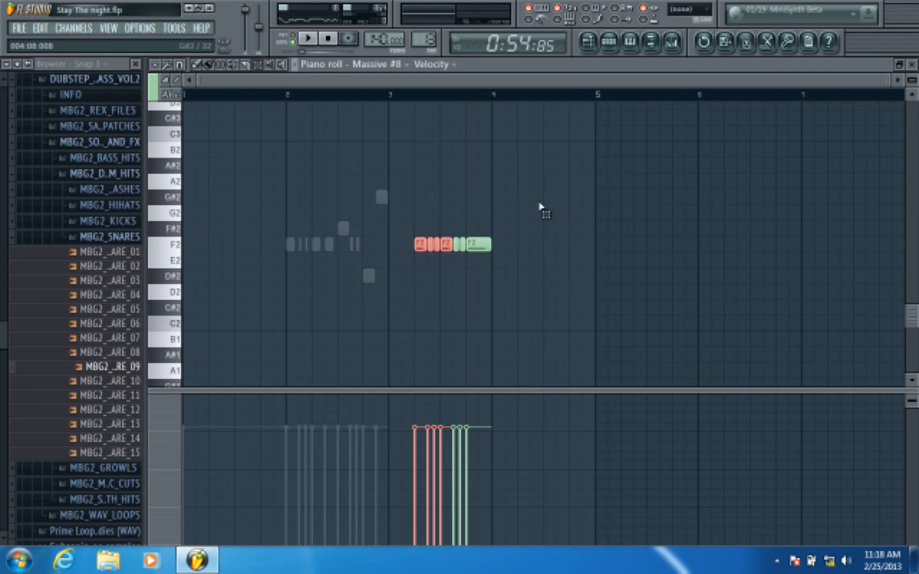
drag(539, 203, 271, 326)
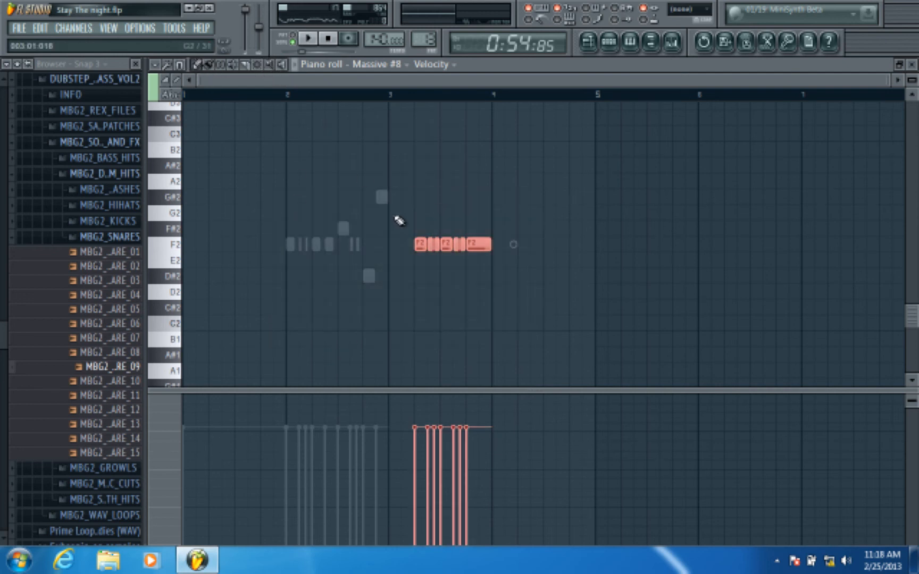
mouse_move(437, 244)
mouse_down()
mouse_move(436, 91)
mouse_move(440, 268)
mouse_move(435, 234)
mouse_up()
key(space)
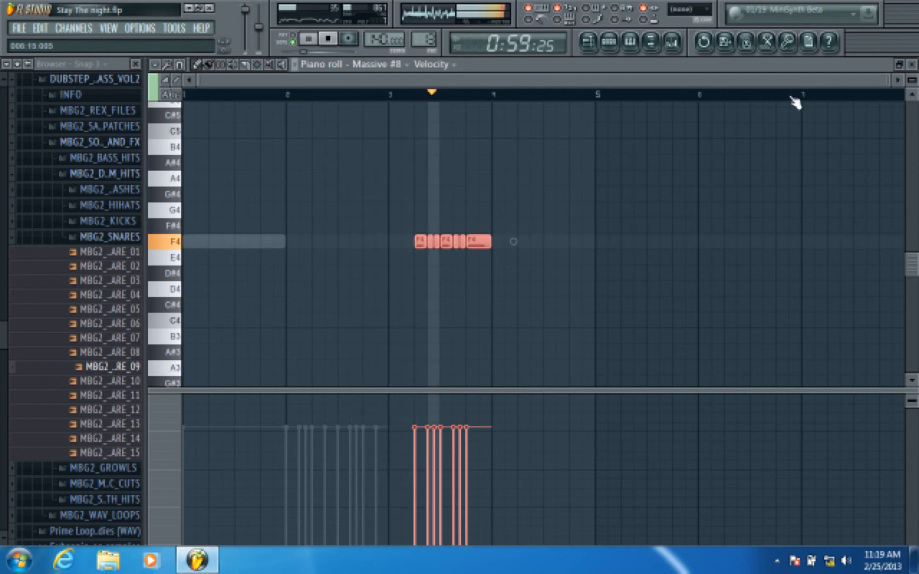
click(911, 63)
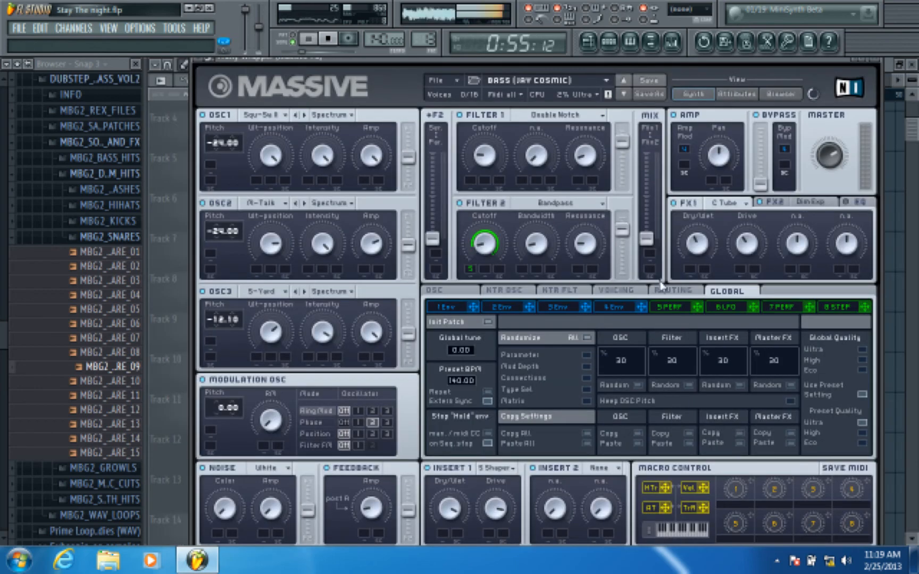
Show Massive #8's 5 Perf modulator and switch off its modulation of the Filter 2 cutoff
click(699, 308)
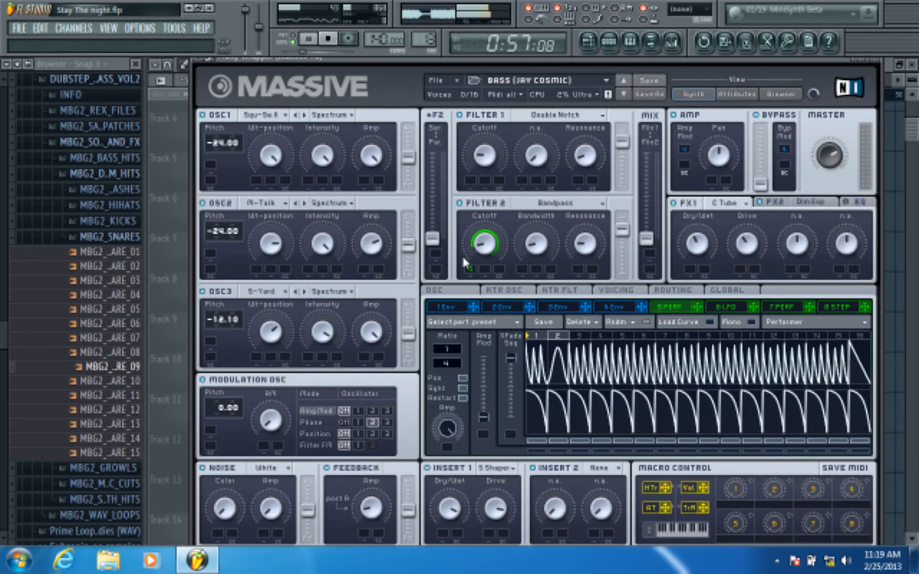
right_click(471, 269)
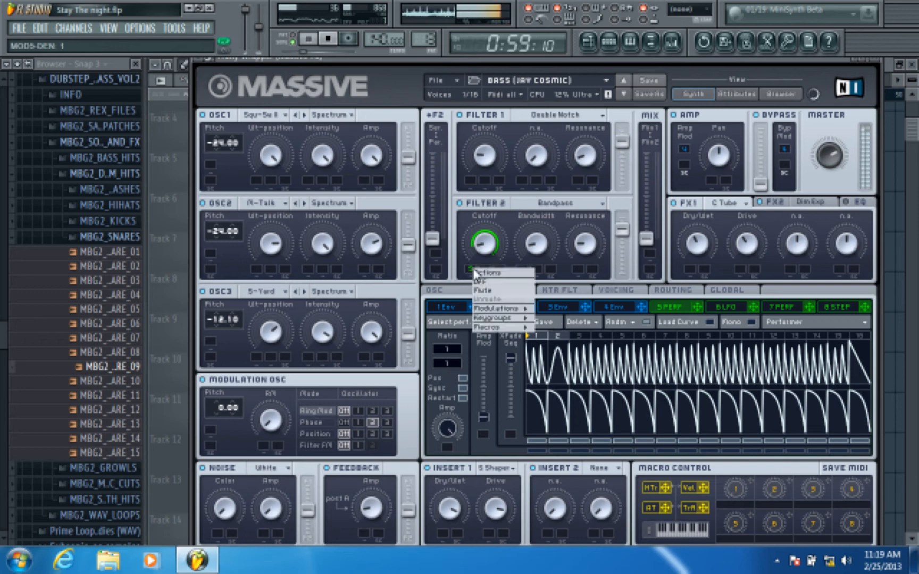
click(486, 271)
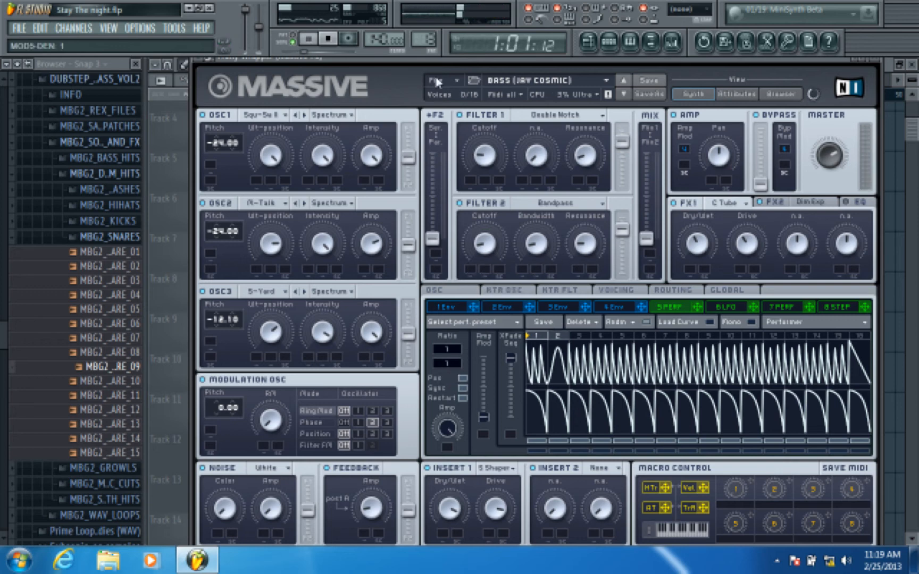
Play Pattern 13 on its own in pattern mode and inspect Massive #8's envelopes 4 and 1
click(297, 39)
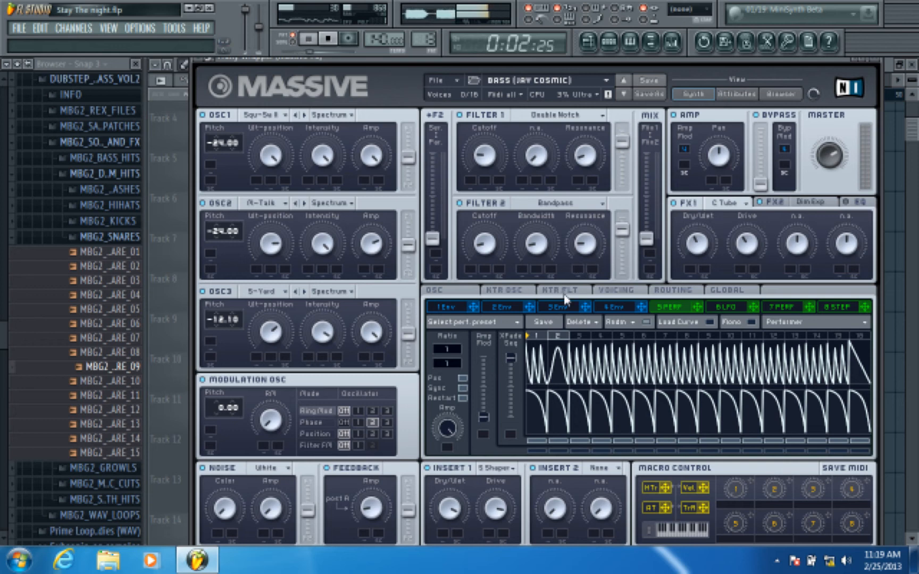
click(608, 309)
click(445, 307)
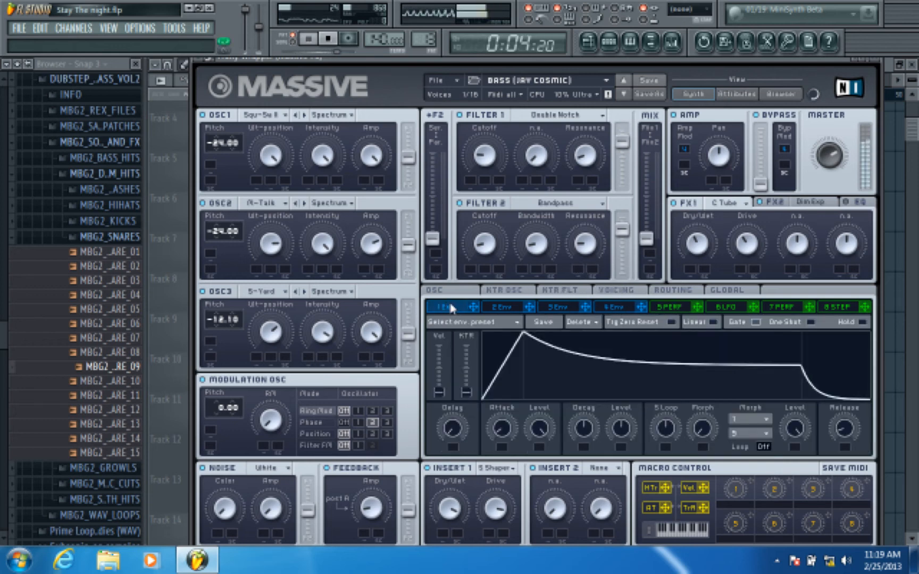
Modulate Massive #8's Filter 2 cutoff with 5 Perf again and lower the cutoff to 0
drag(492, 241, 493, 197)
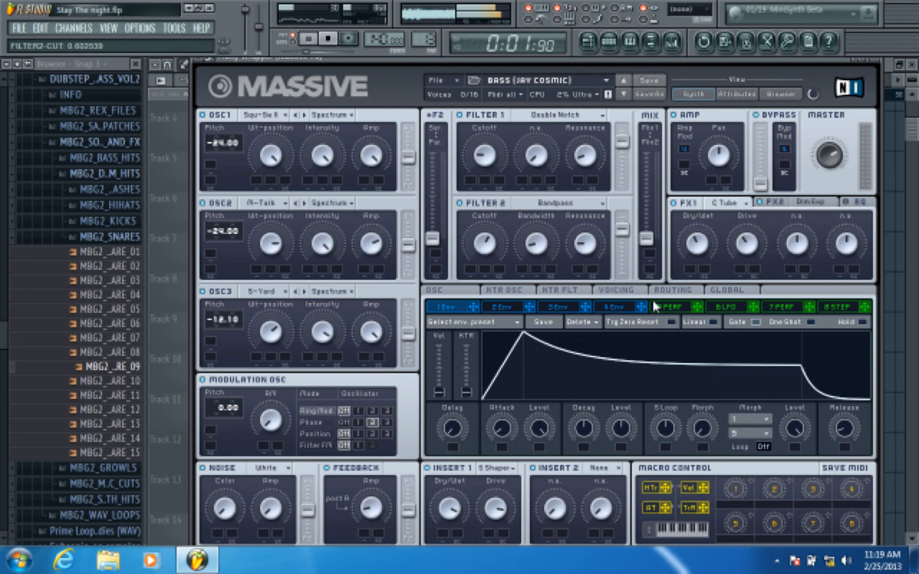
click(669, 307)
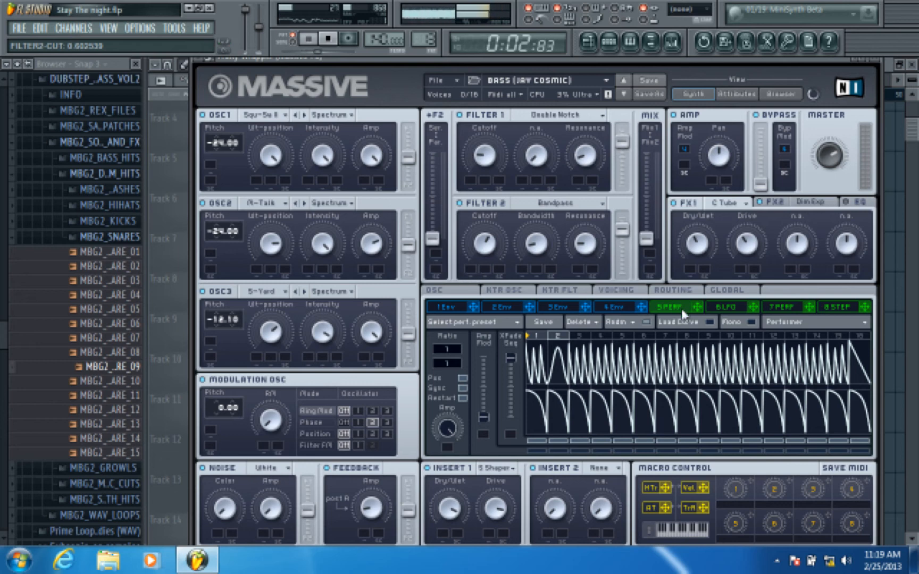
drag(478, 243, 478, 298)
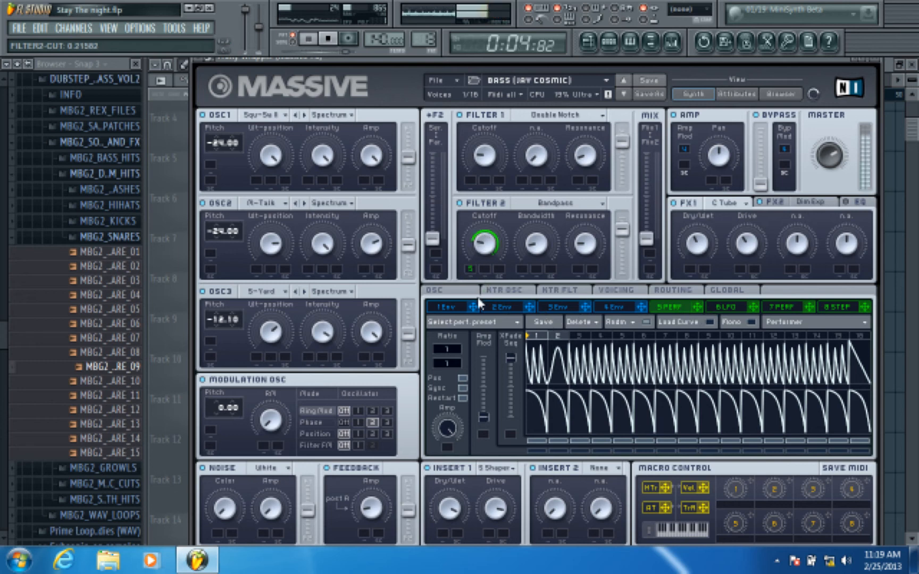
drag(474, 236, 482, 289)
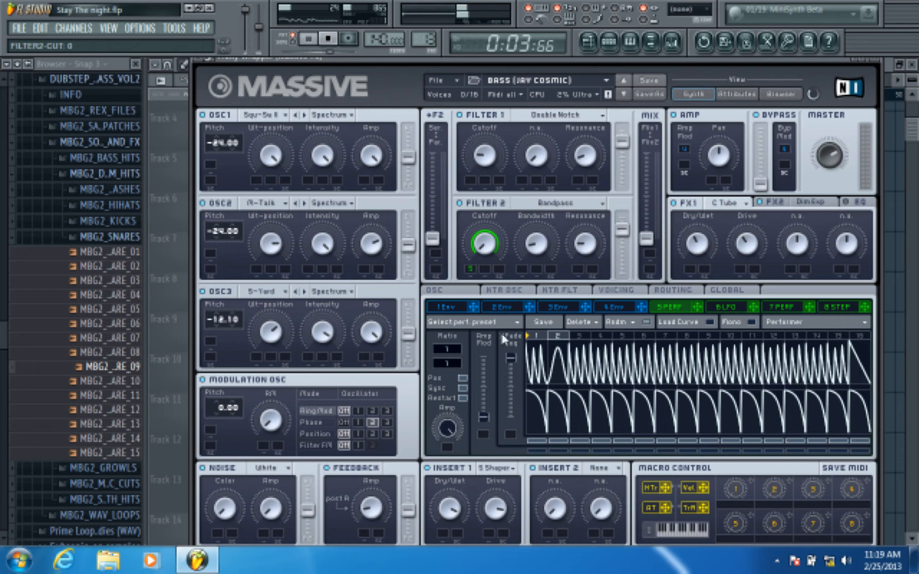
Load a rising curve into the first step of 5 Perf's upper sequence and set the ratio to 1/2
click(709, 322)
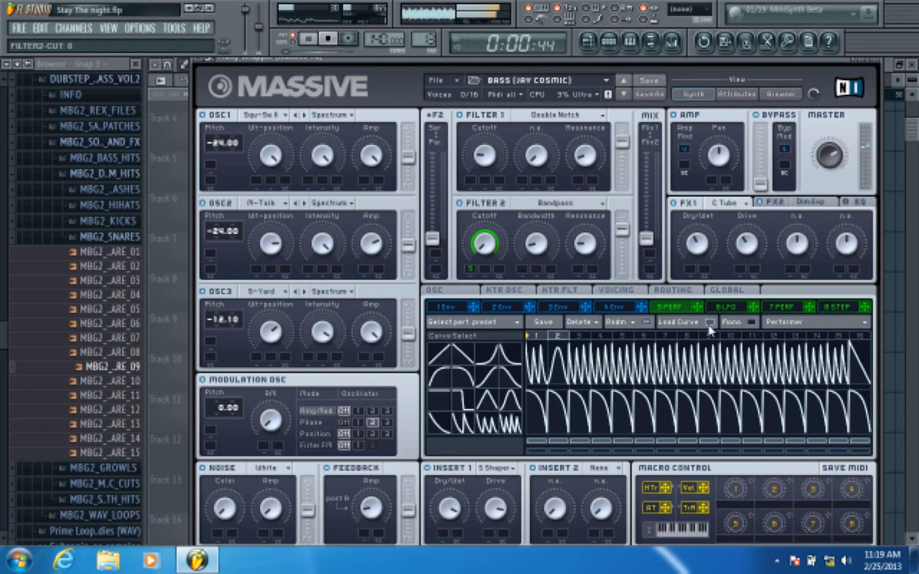
click(539, 376)
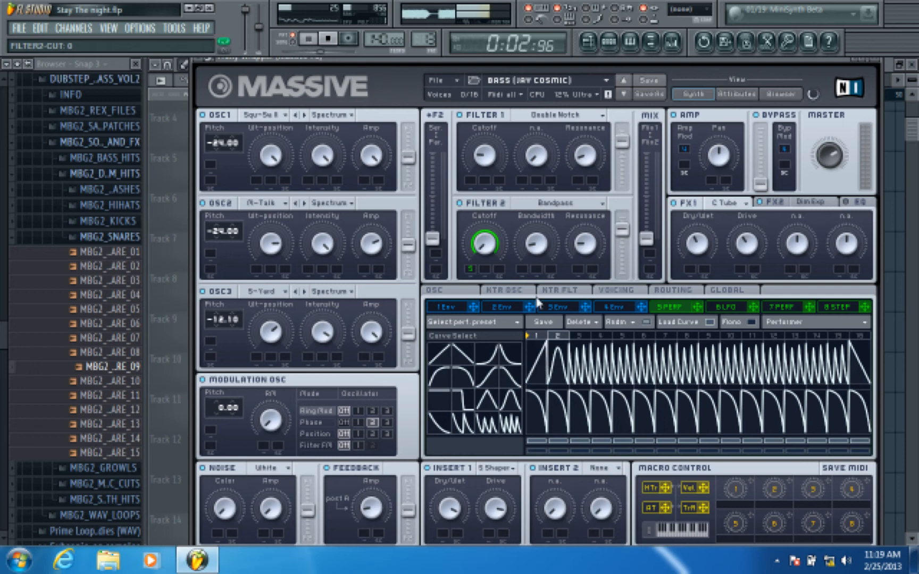
click(540, 372)
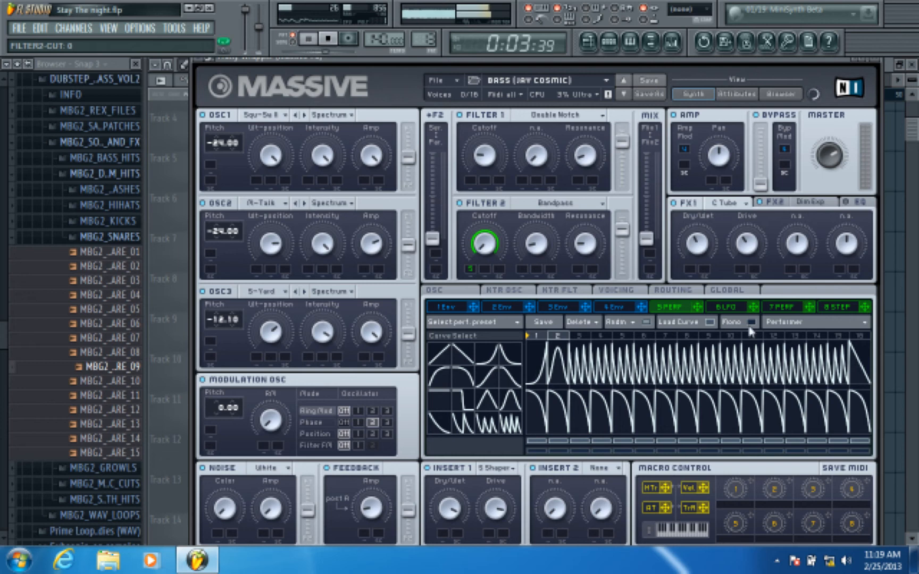
click(710, 322)
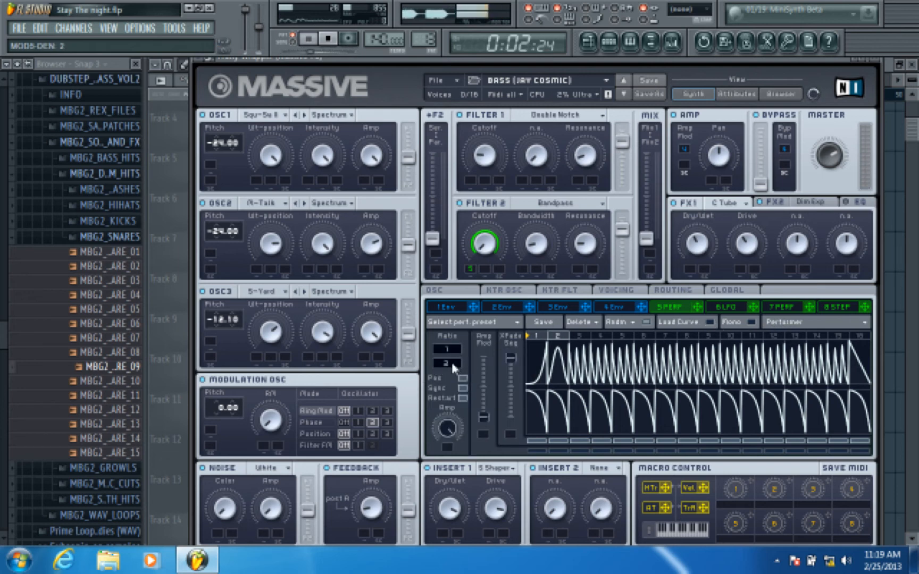
drag(455, 362, 456, 359)
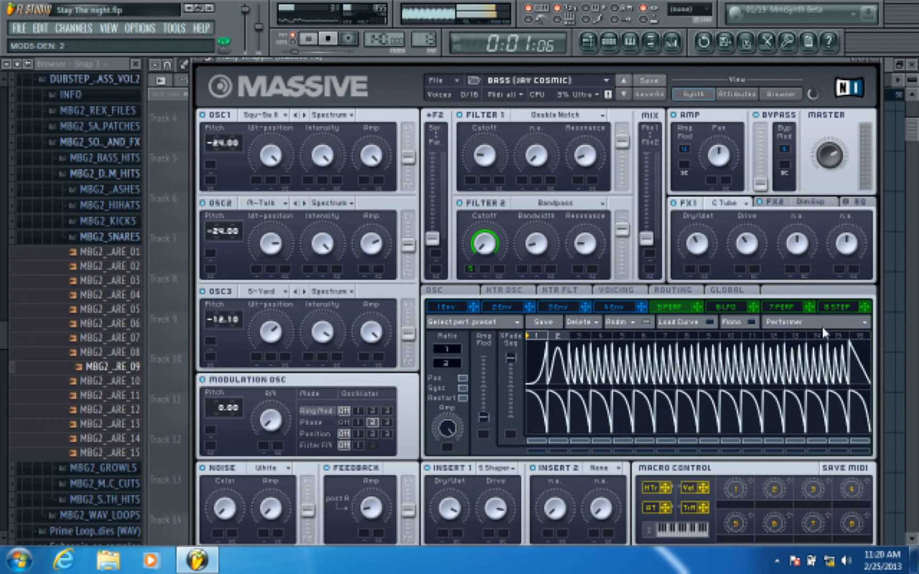
Load a falling curve into the first step of 5 Perf's upper sequence, with Sync off and the rate at about 0.61
click(688, 322)
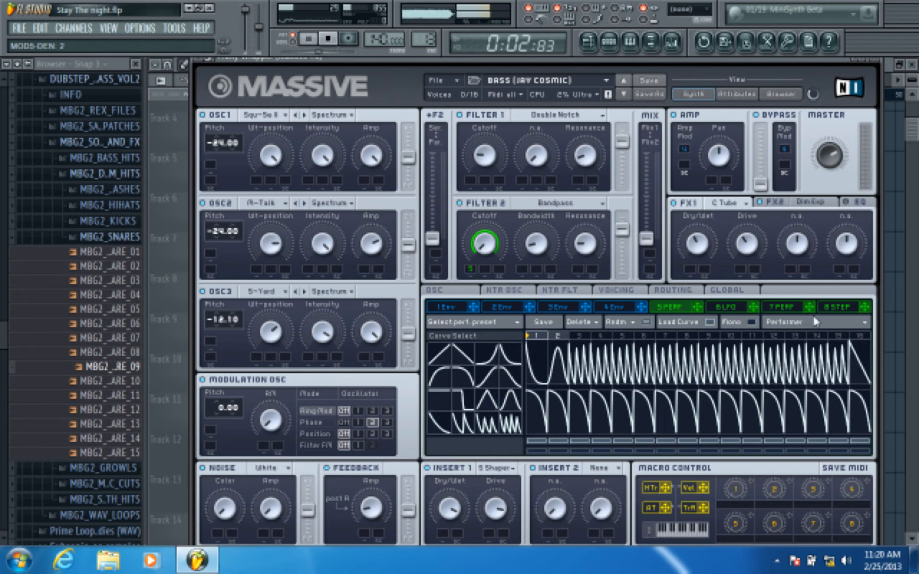
click(709, 322)
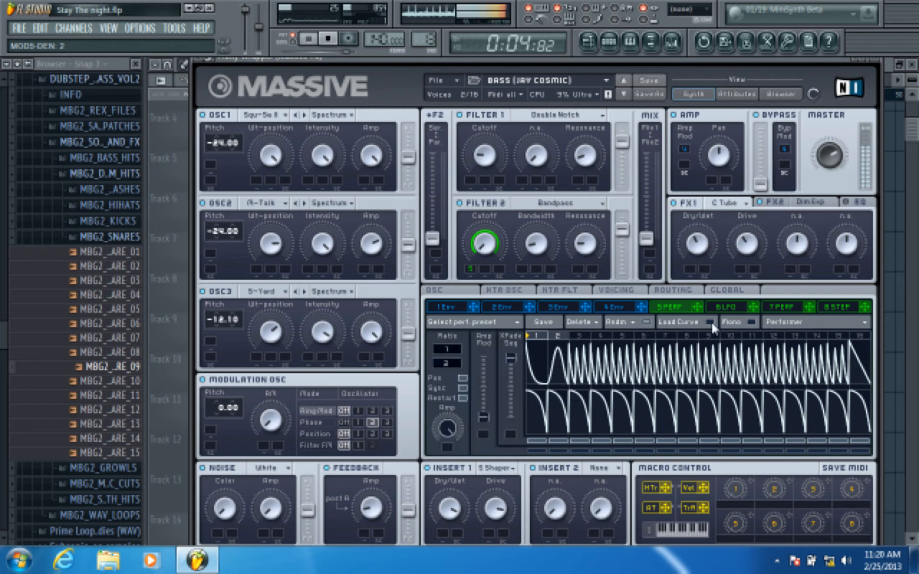
drag(456, 370, 462, 364)
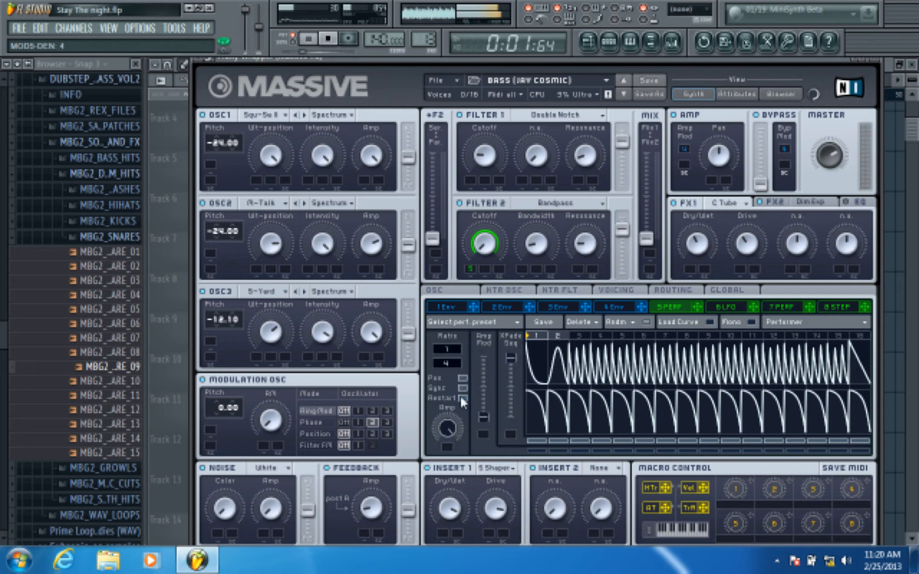
click(462, 386)
drag(458, 359, 455, 366)
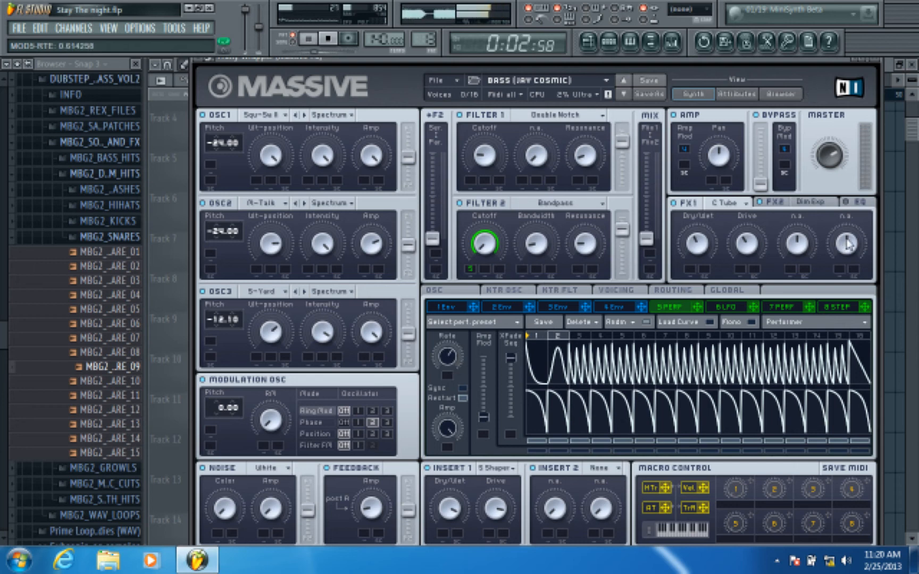
Adjust the high shelf boost in Massive #8's EQ and its master volume
click(847, 205)
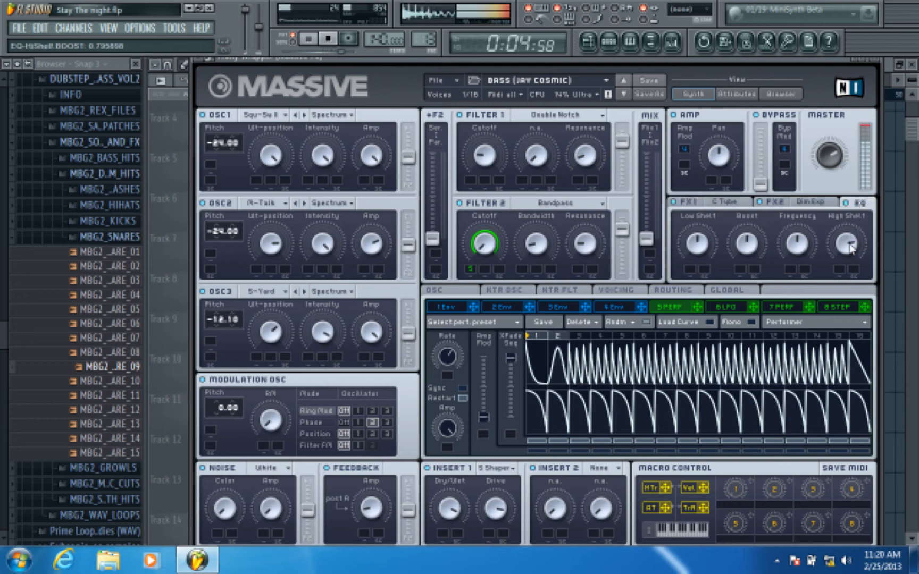
drag(850, 247, 850, 265)
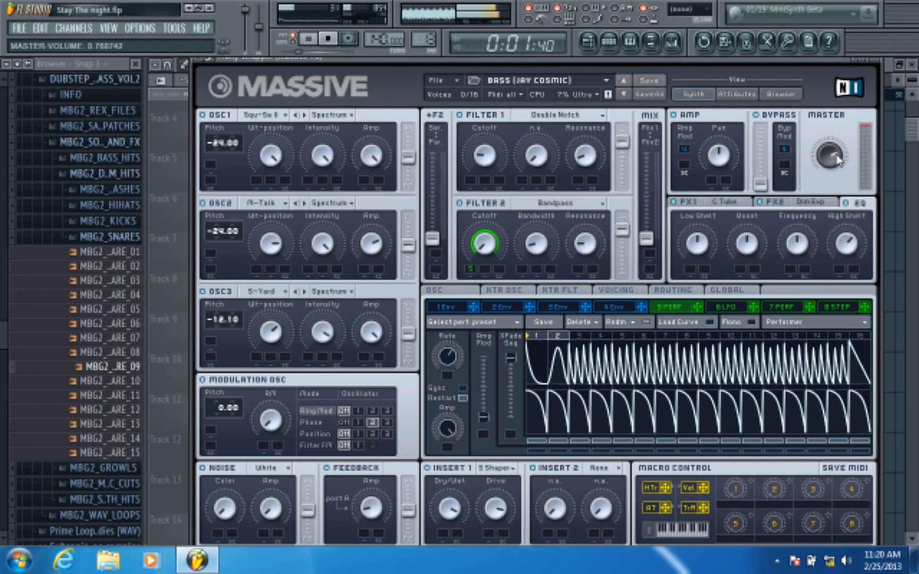
Transpose all of Massive #8's notes in bar 3 up one octave to F5, close the synth and stop playback
click(192, 64)
click(223, 70)
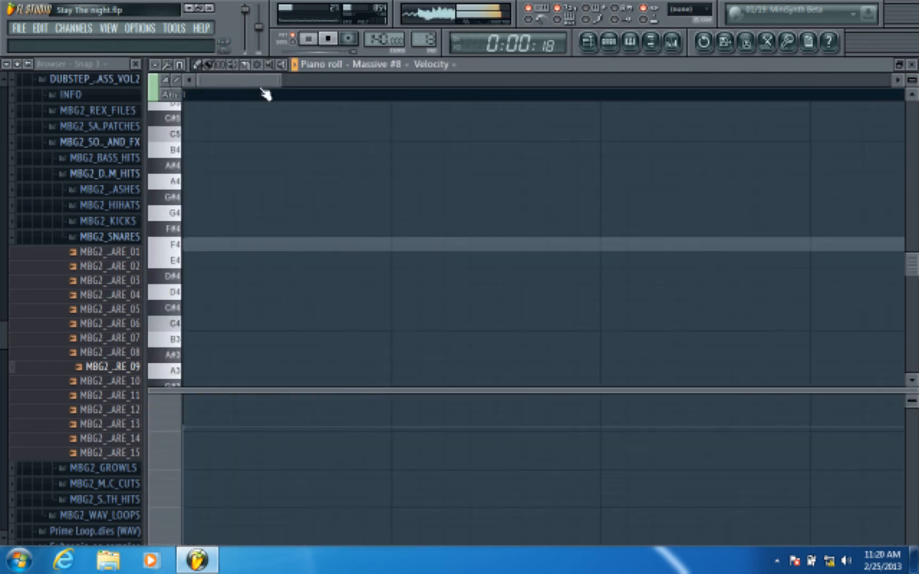
scroll(263, 94, down, 5)
key(ctrl+a)
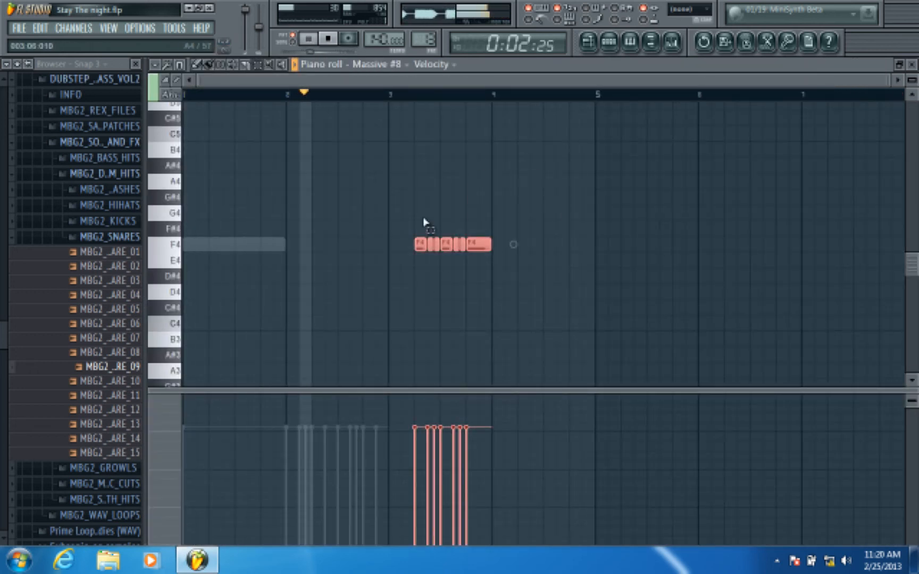
drag(468, 243, 465, 202)
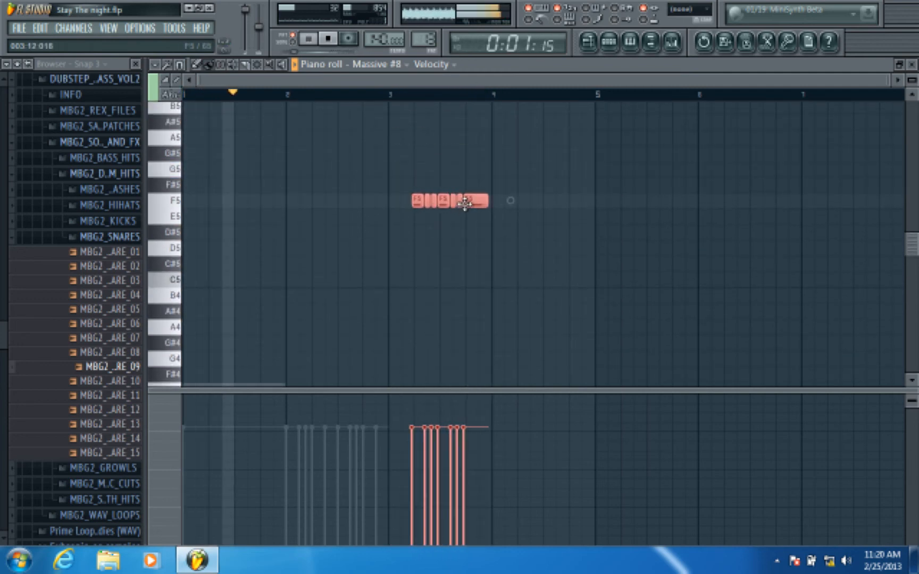
click(912, 64)
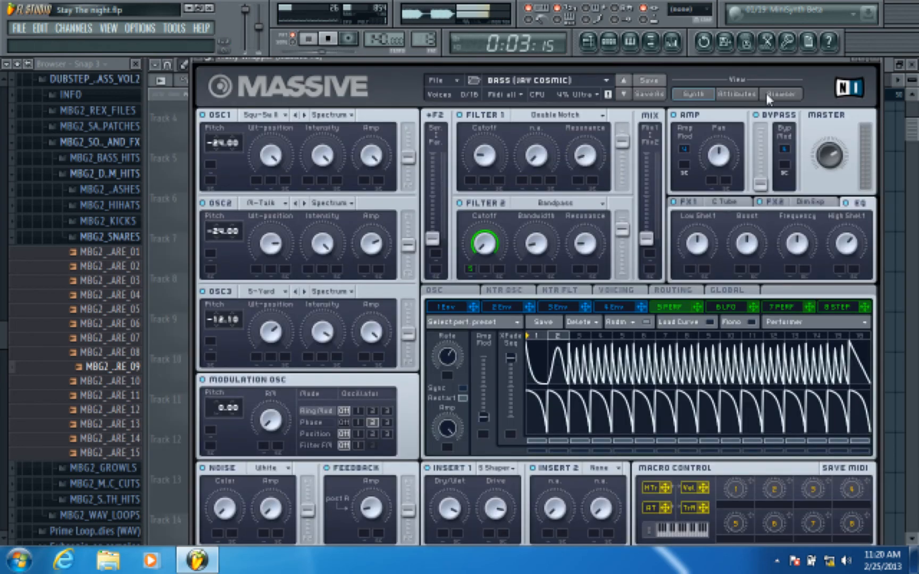
click(874, 62)
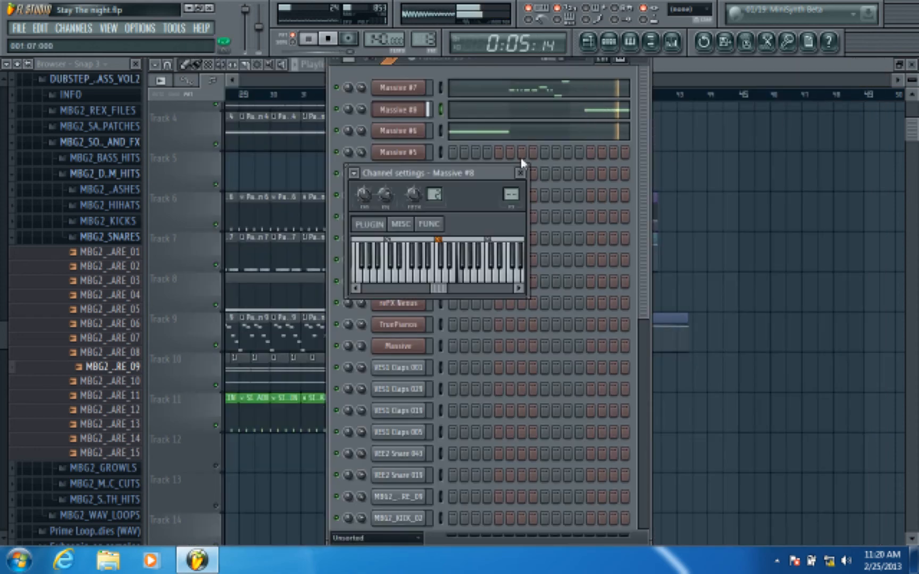
click(520, 174)
key(space)
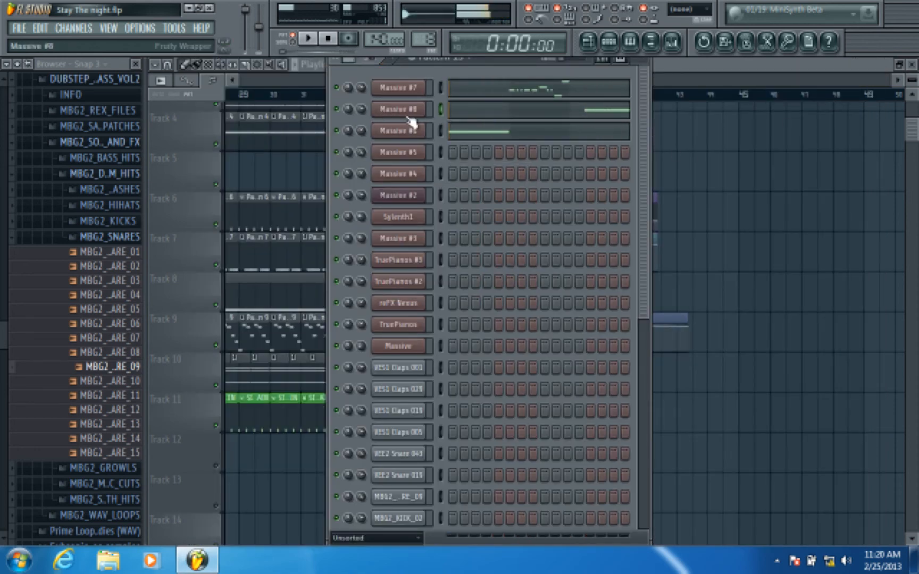
Insert another Massive channel next to Massive #8 in Pattern 13
right_click(426, 104)
mouse_move(463, 243)
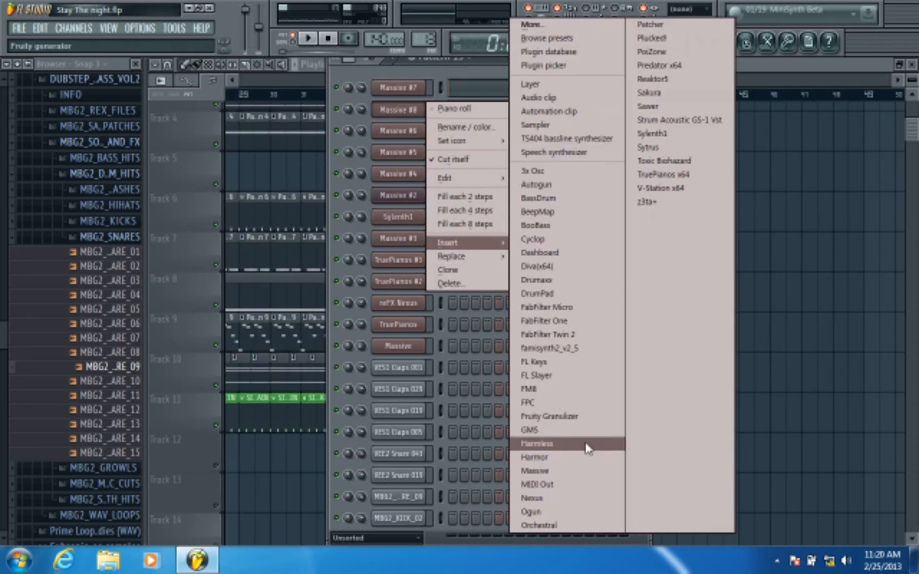
click(563, 463)
Load the BASS Snarly preset from the Ohmazing Sounds 2 folder into Massive #9
click(650, 425)
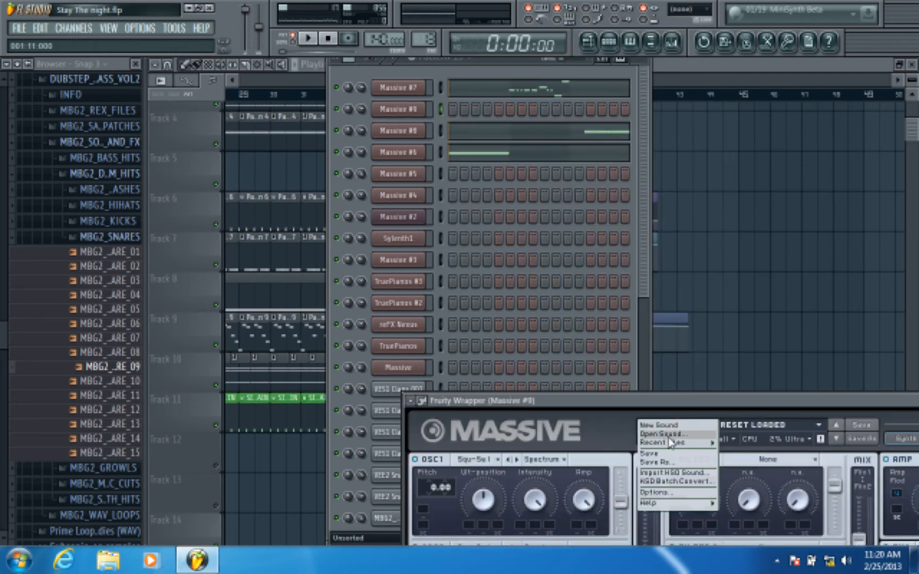
click(659, 435)
click(213, 189)
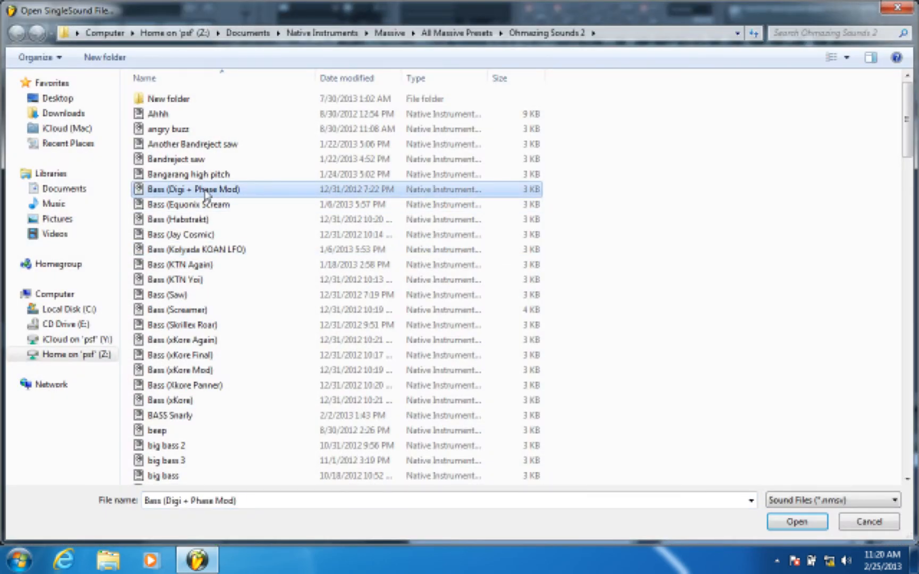
click(215, 176)
scroll(224, 255, down, 3)
click(236, 298)
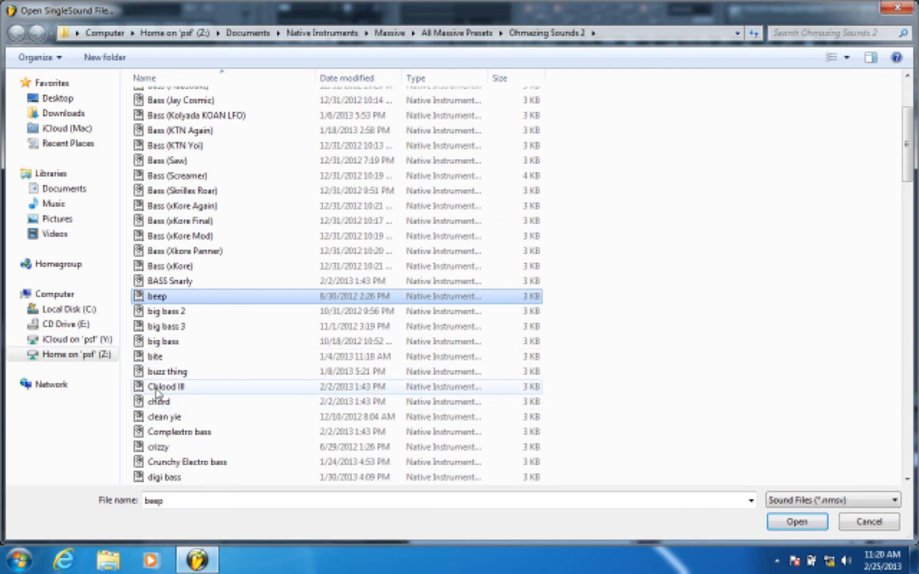
scroll(220, 347, down, 2)
click(193, 356)
click(193, 326)
scroll(194, 327, down, 3)
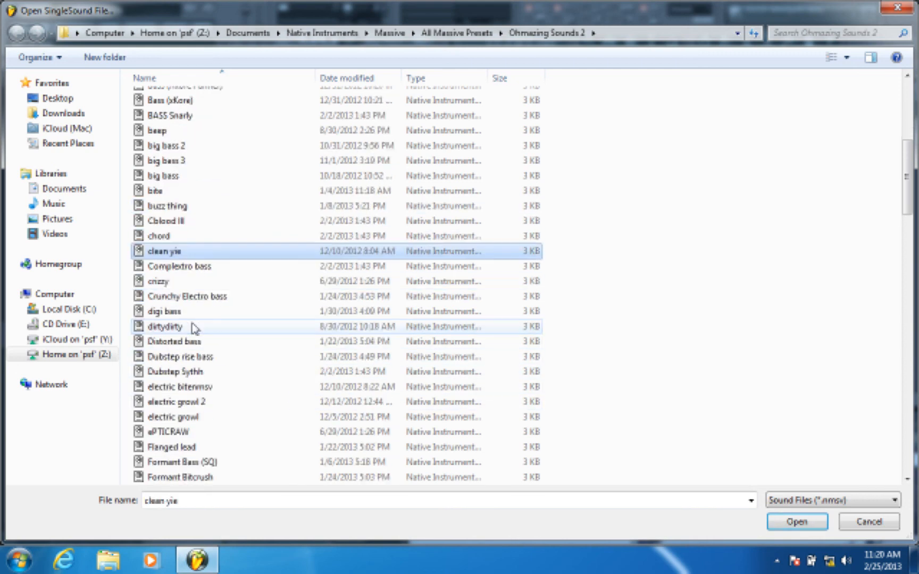
scroll(192, 239, up, 2)
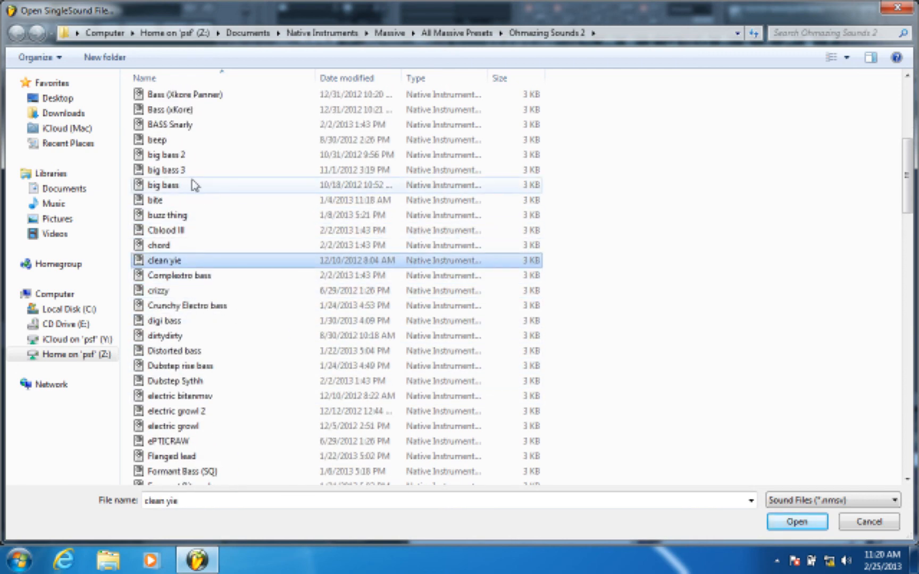
double_click(181, 124)
Add a one-beat F4 note at the start of bar 3 for Massive #9 and play the pattern
click(421, 111)
right_click(423, 109)
click(455, 109)
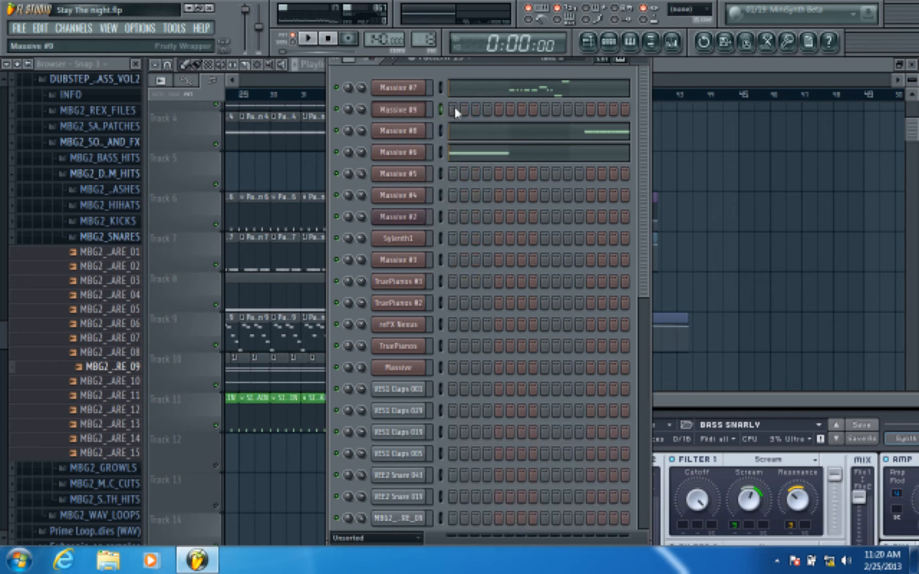
scroll(444, 89, down, 4)
key(space)
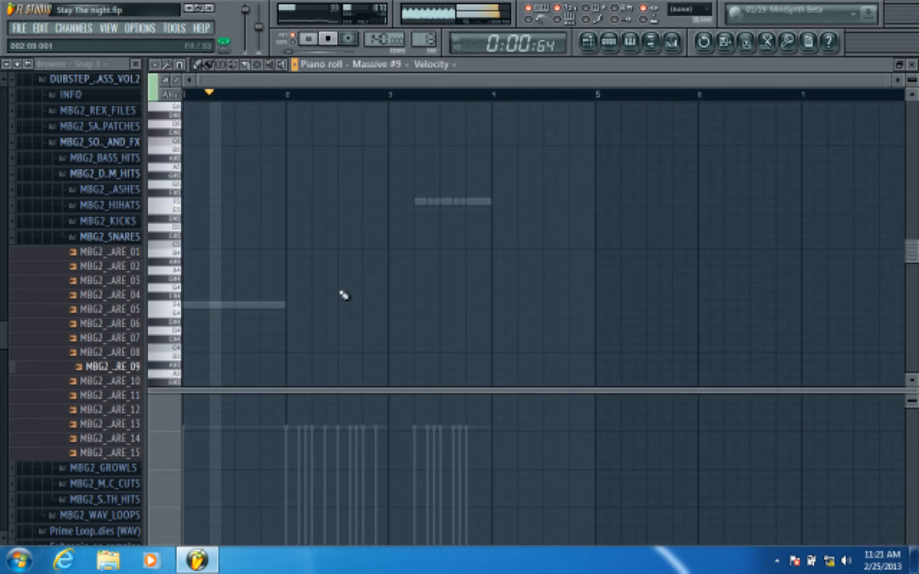
click(387, 305)
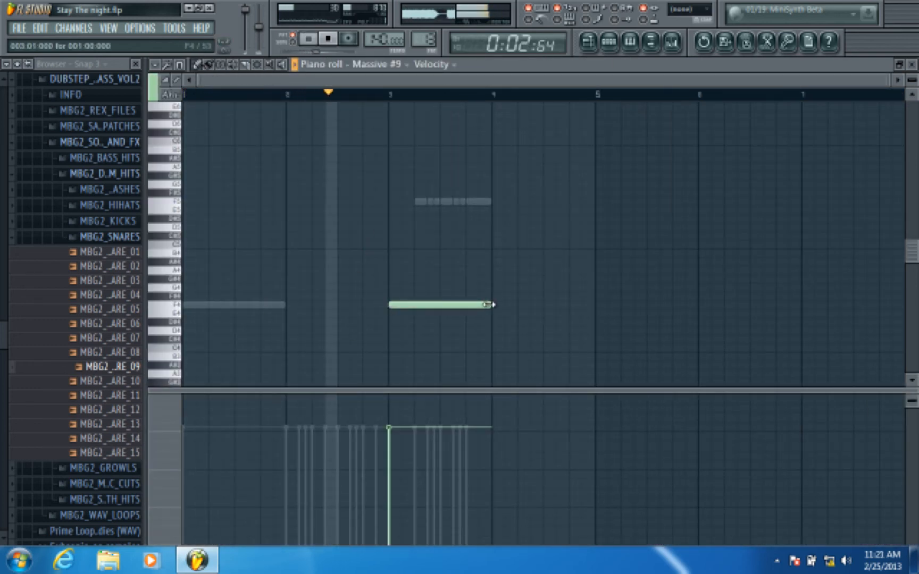
drag(491, 305, 411, 328)
key(space)
key(space)
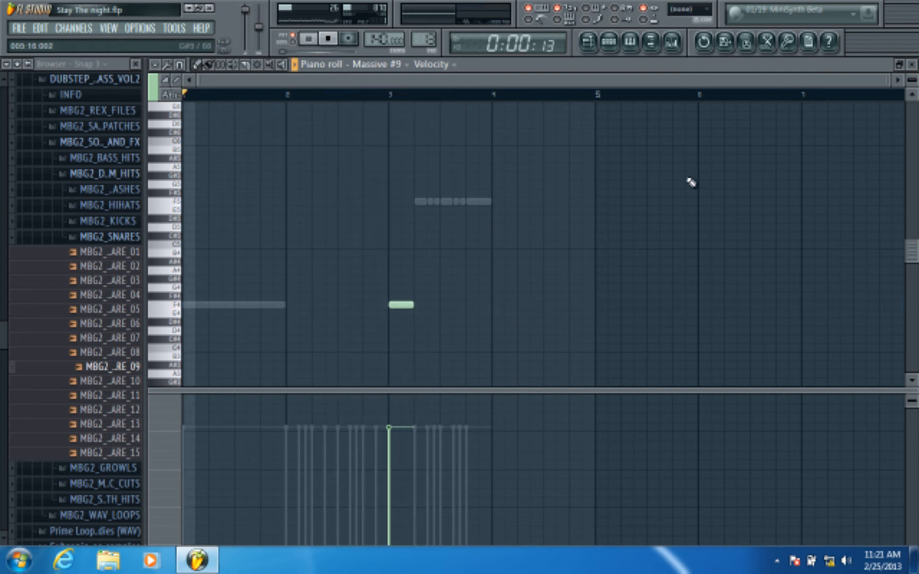
click(911, 65)
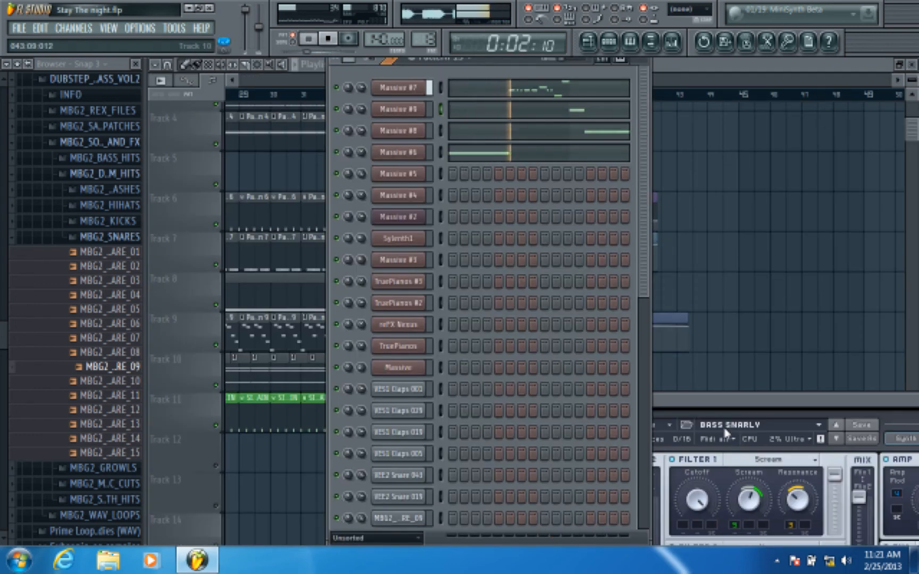
Move Massive #9's window up so the synth is fully visible and show its 5 LFO settings
drag(701, 402, 468, 105)
click(627, 352)
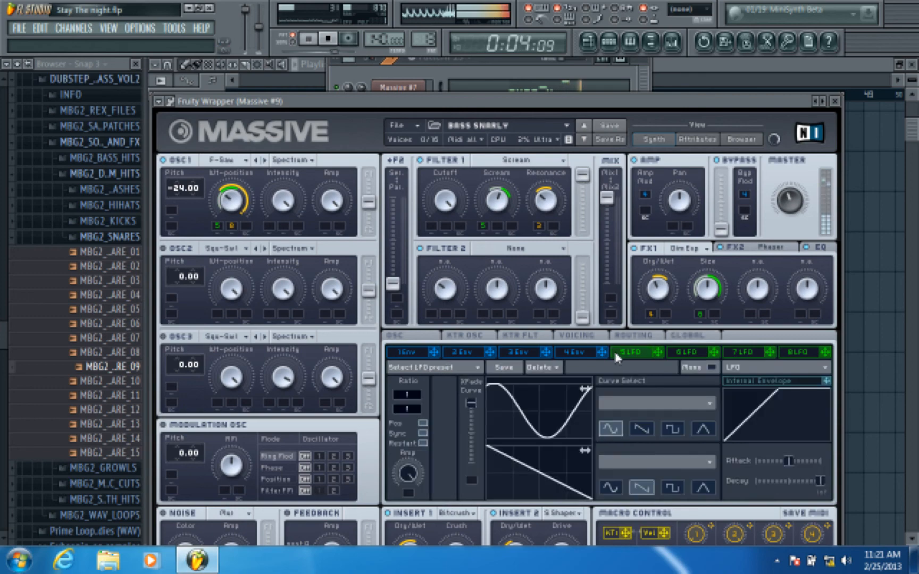
drag(606, 102, 622, 56)
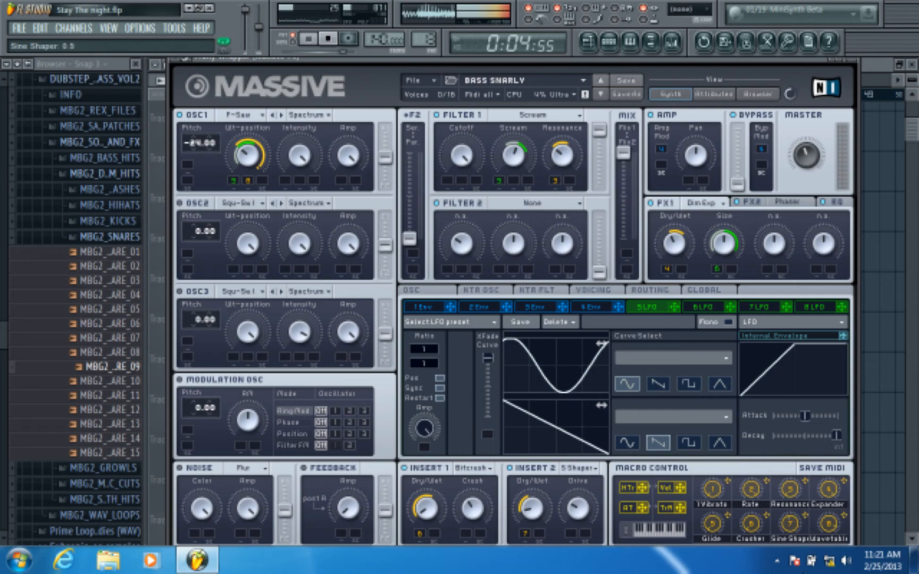
Load the growl preset into Massive #9 and set its 5 LFO to a 1/4 ratio with a sine upper curve
click(420, 80)
click(426, 89)
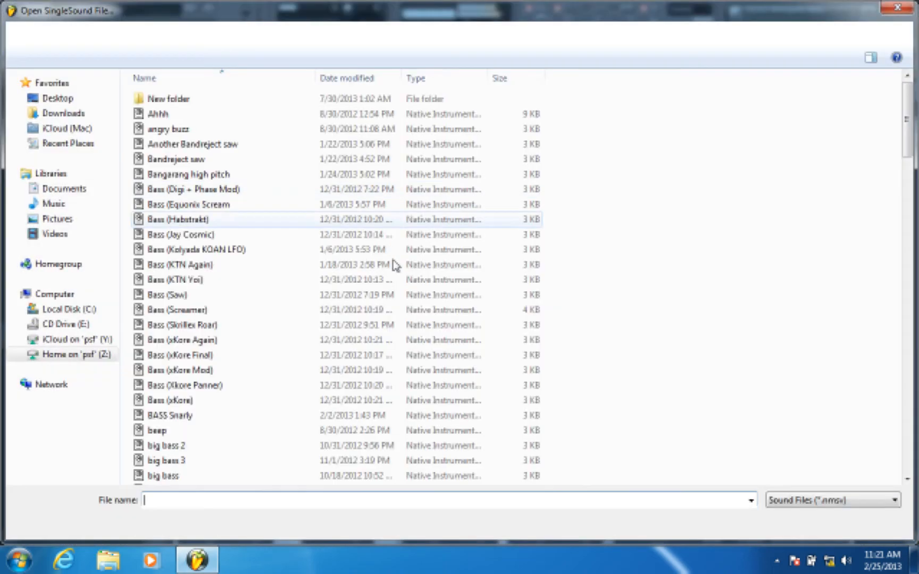
scroll(396, 282, down, 10)
click(242, 306)
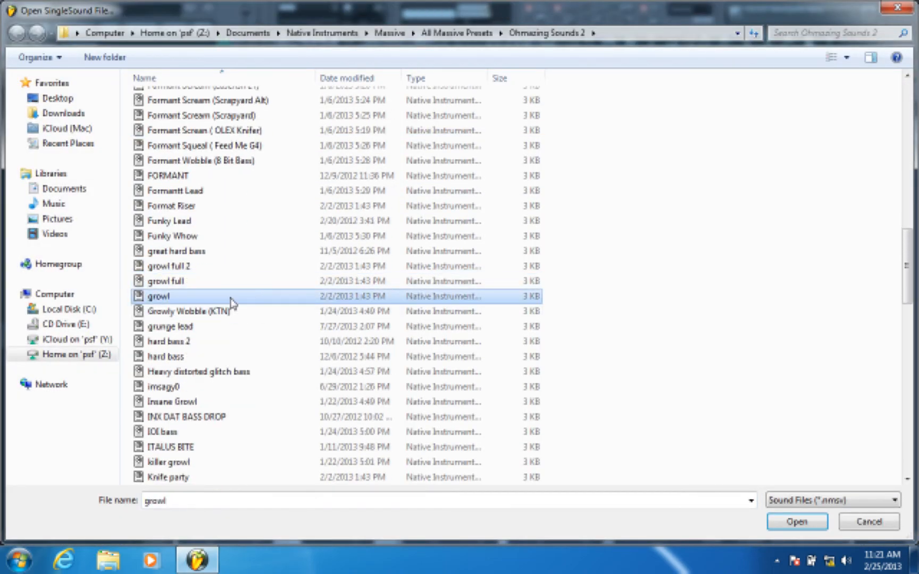
double_click(232, 304)
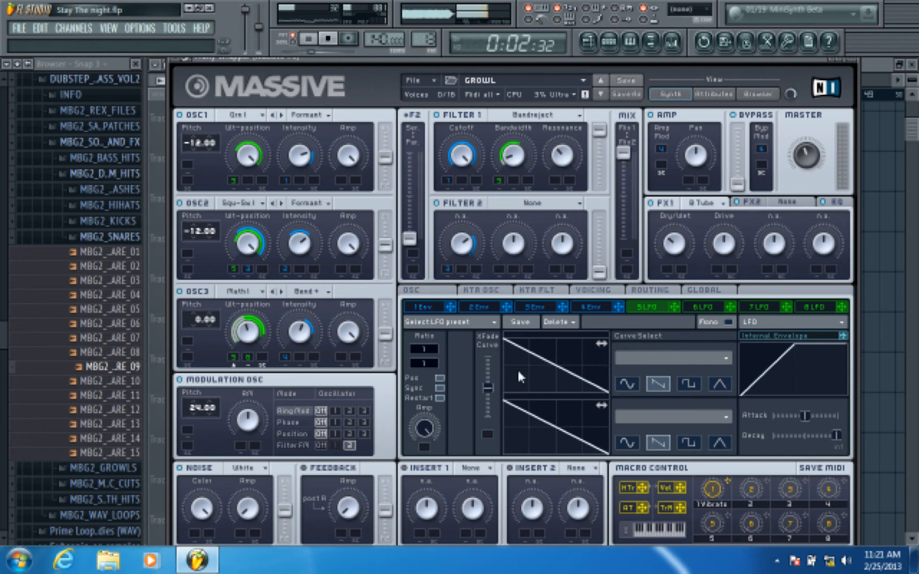
drag(429, 366, 432, 358)
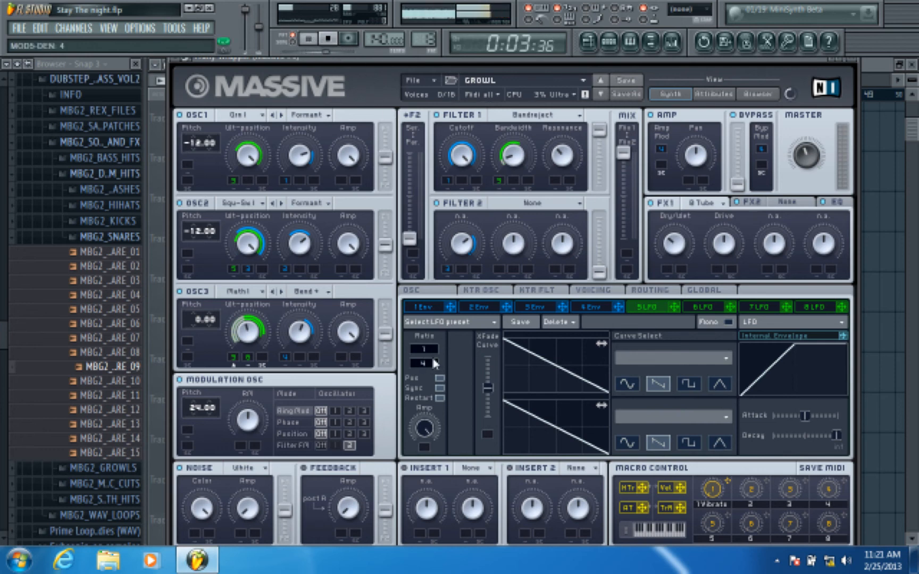
click(627, 384)
Load the Bass (xKore Again) preset from the Ohmazing Sounds 2 folder into Massive #9
click(412, 79)
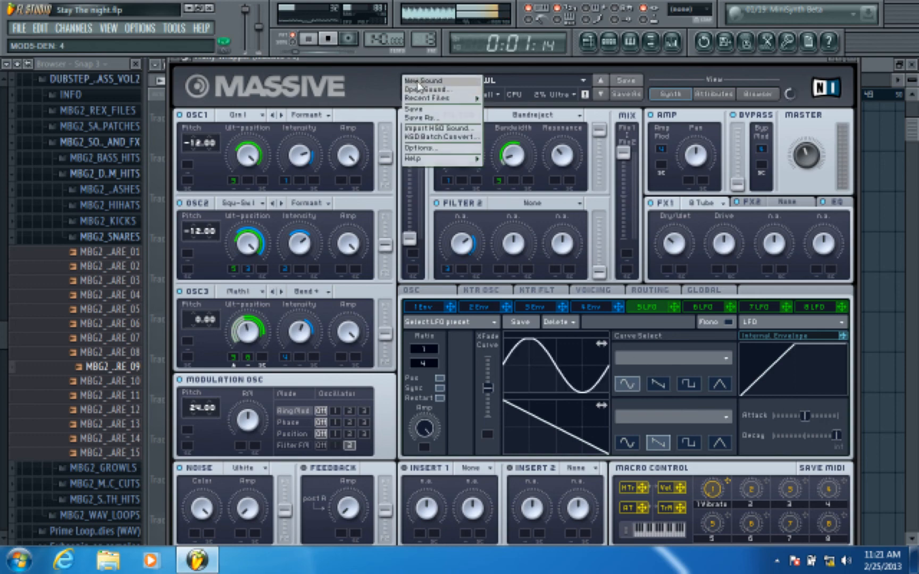
click(426, 93)
scroll(311, 254, down, 8)
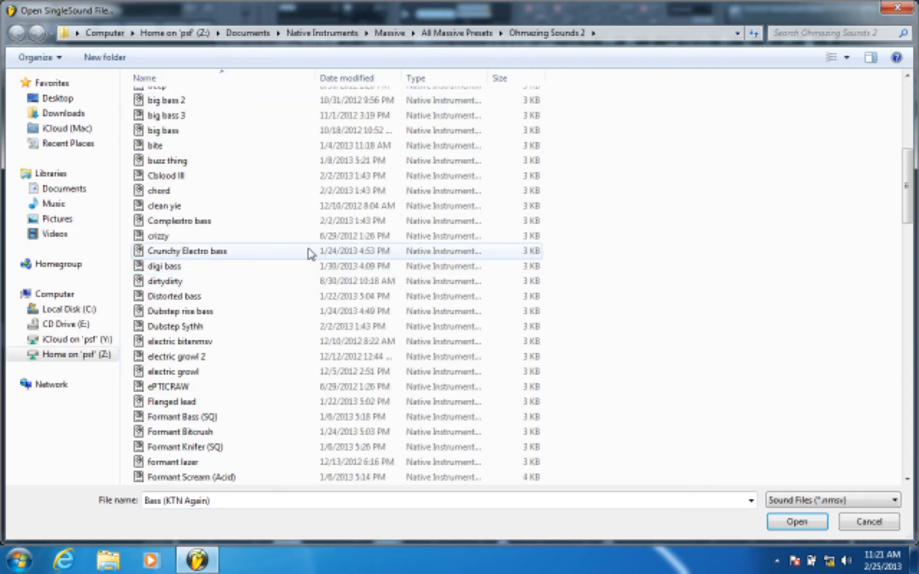
scroll(311, 254, up, 8)
double_click(222, 340)
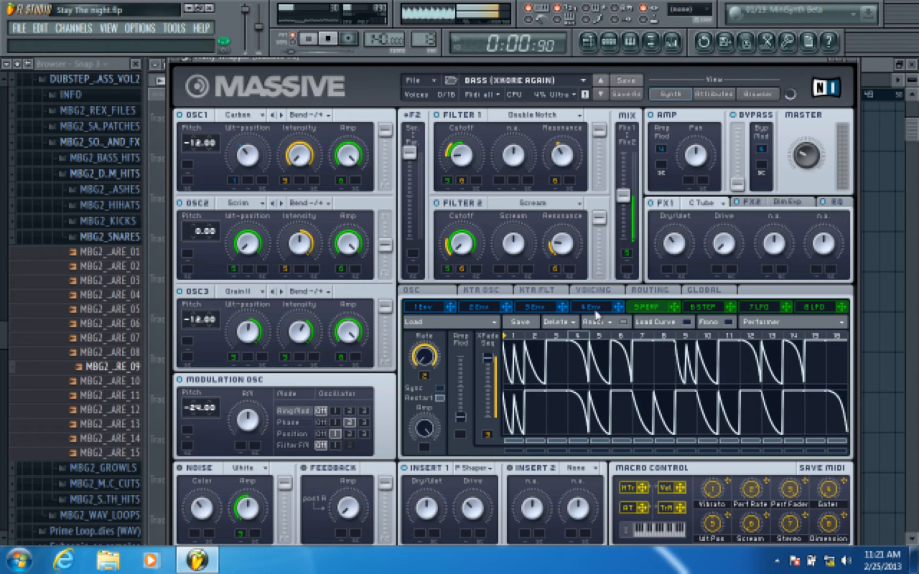
Sync Massive #9's 5 Perf modulator, trying a ratio of 1/8 before setting 1/16, and look through its load curves
click(439, 388)
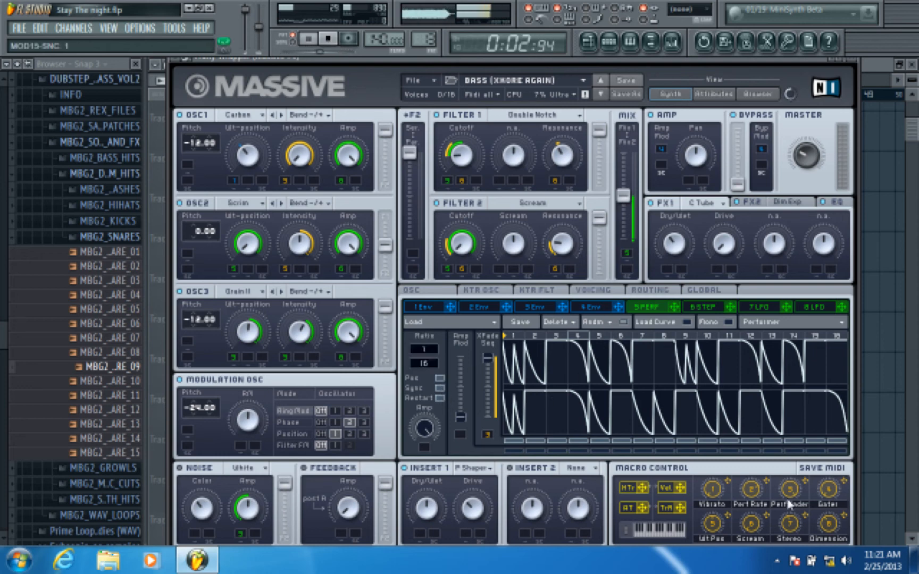
drag(434, 362, 432, 368)
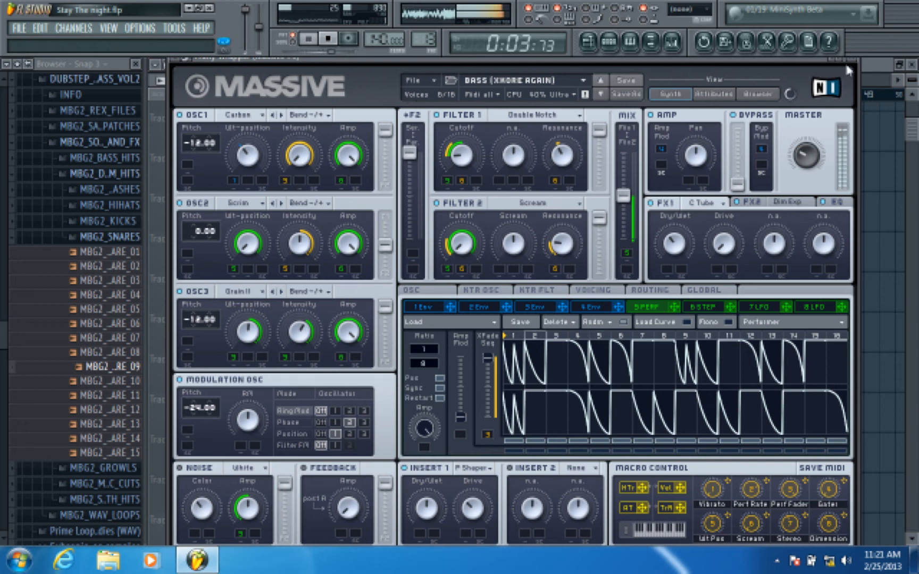
click(683, 322)
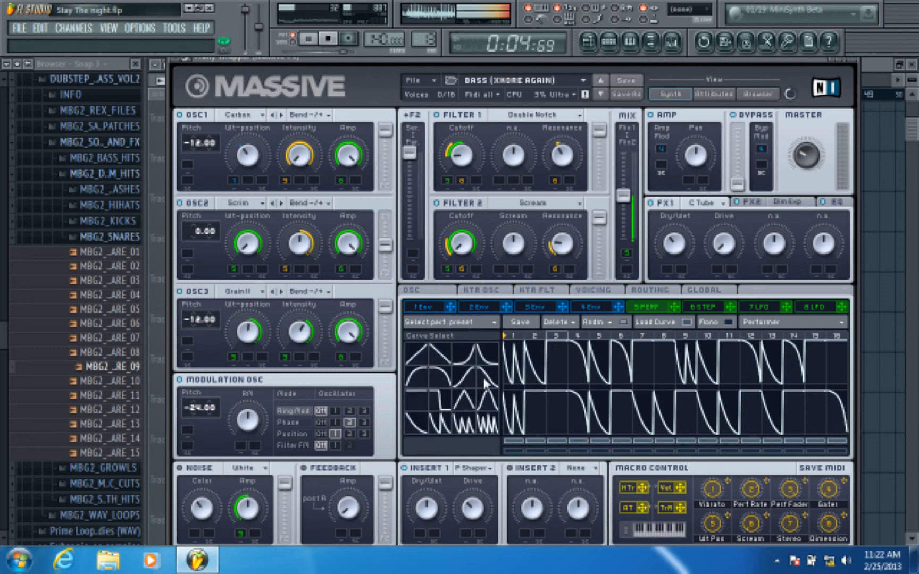
click(686, 323)
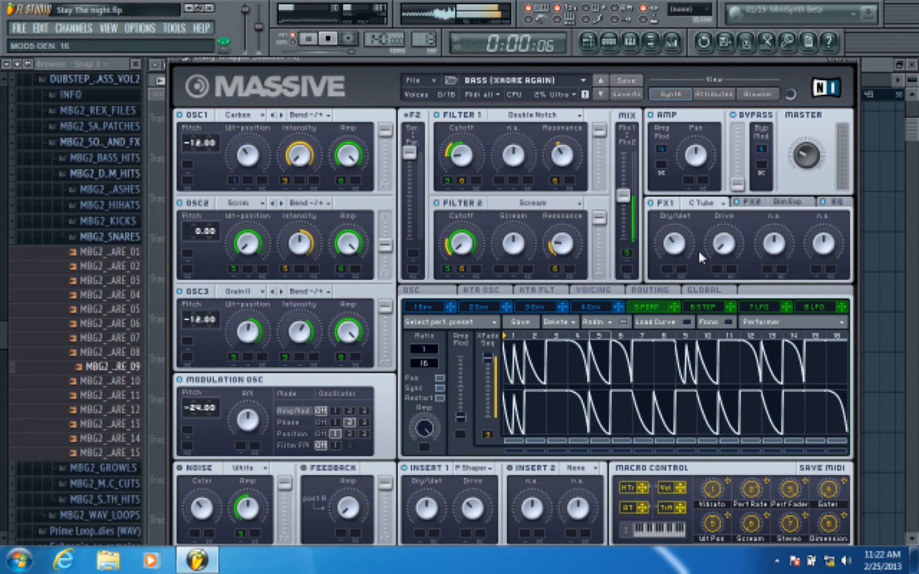
Stop the pattern, switch playback to song mode and close Massive #9's window
click(307, 39)
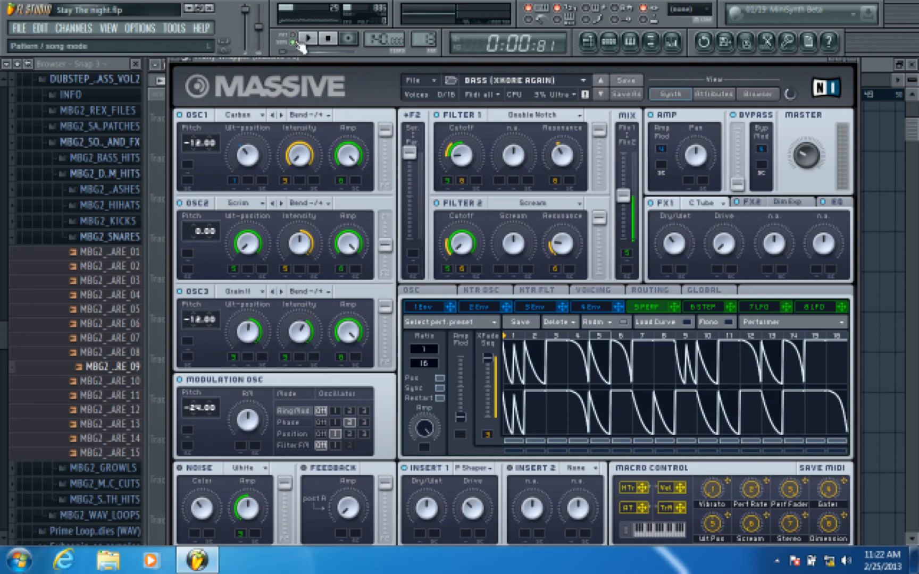
click(300, 43)
click(880, 66)
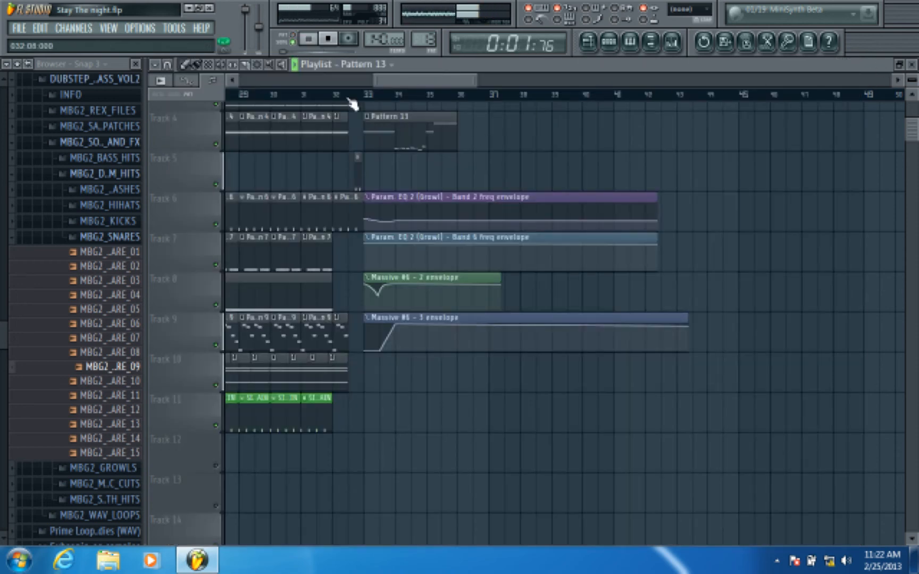
Unmute tracks 1 and 2 in the playlist
scroll(378, 139, up, 3)
right_click(214, 140)
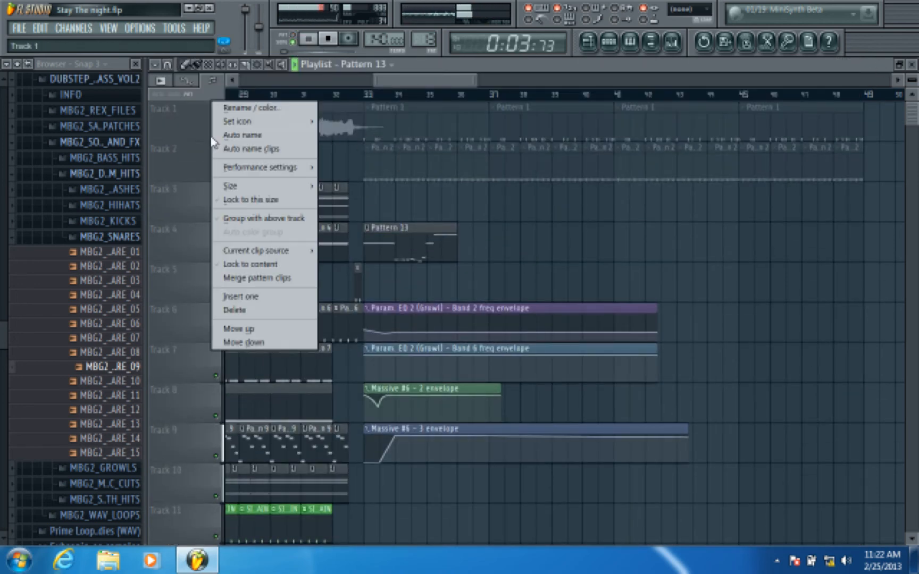
click(212, 139)
right_click(217, 137)
Play the song from around bars 20, 26 and 32 to hear the build-up into the bar 33 drop
drag(411, 82, 190, 51)
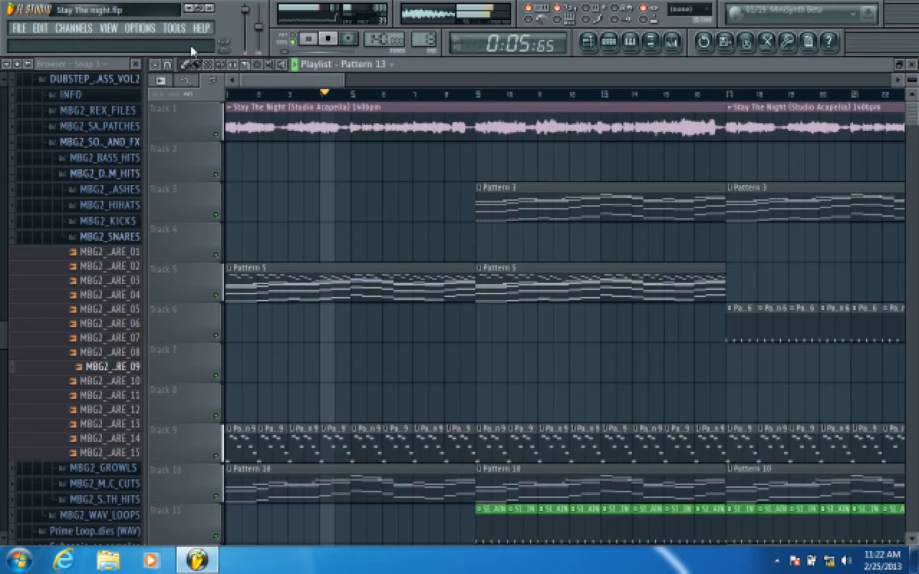
scroll(434, 97, down, 2)
scroll(434, 96, down, 3)
click(446, 95)
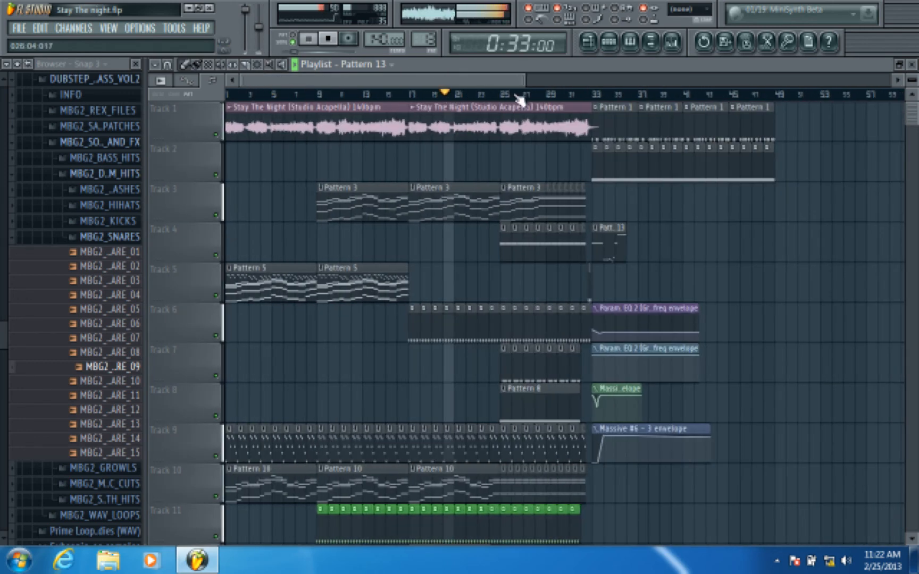
click(512, 96)
drag(486, 82, 514, 82)
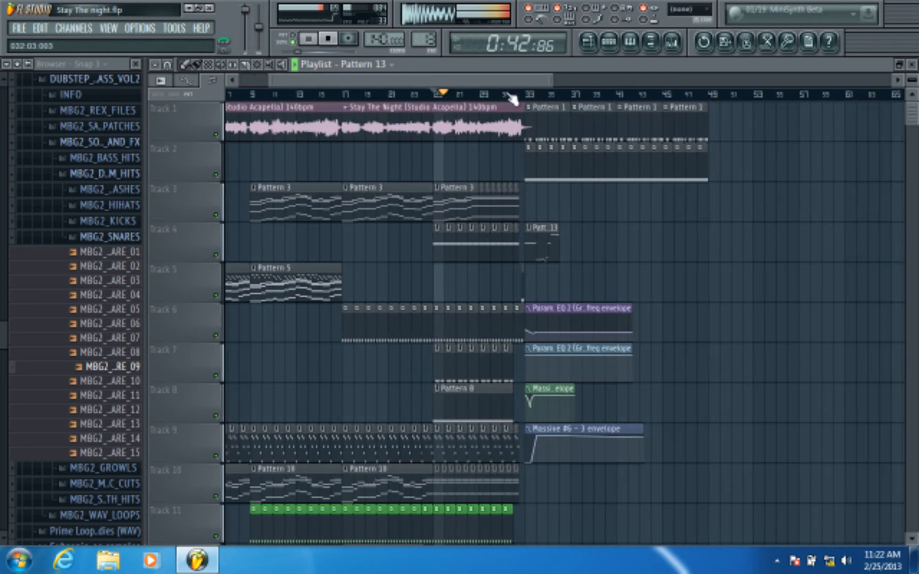
click(510, 95)
scroll(555, 95, up, 2)
scroll(557, 100, up, 2)
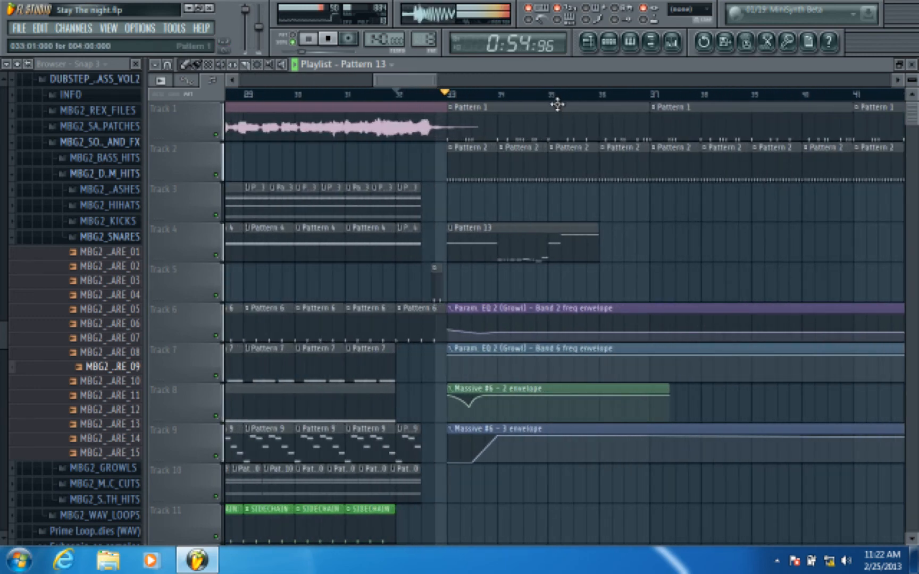
scroll(487, 103, down, 3)
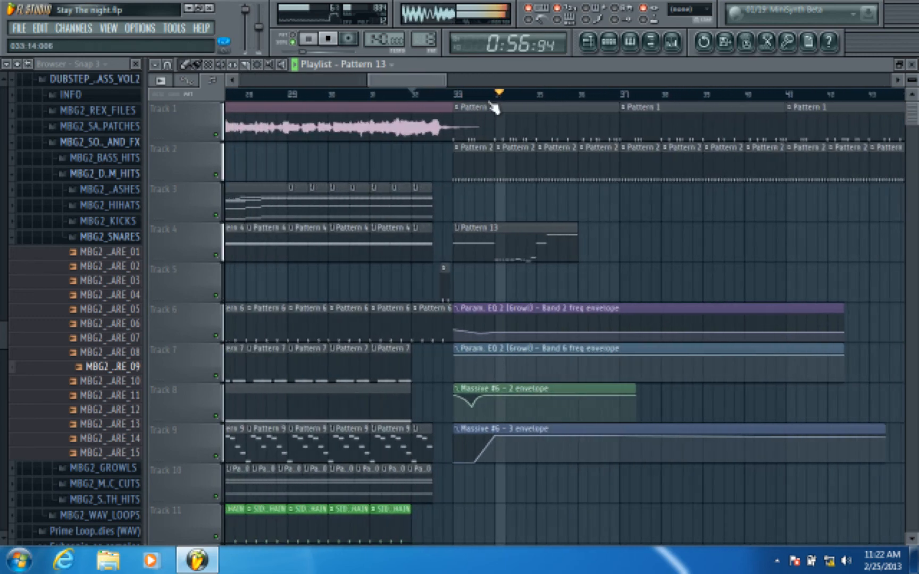
scroll(531, 97, up, 3)
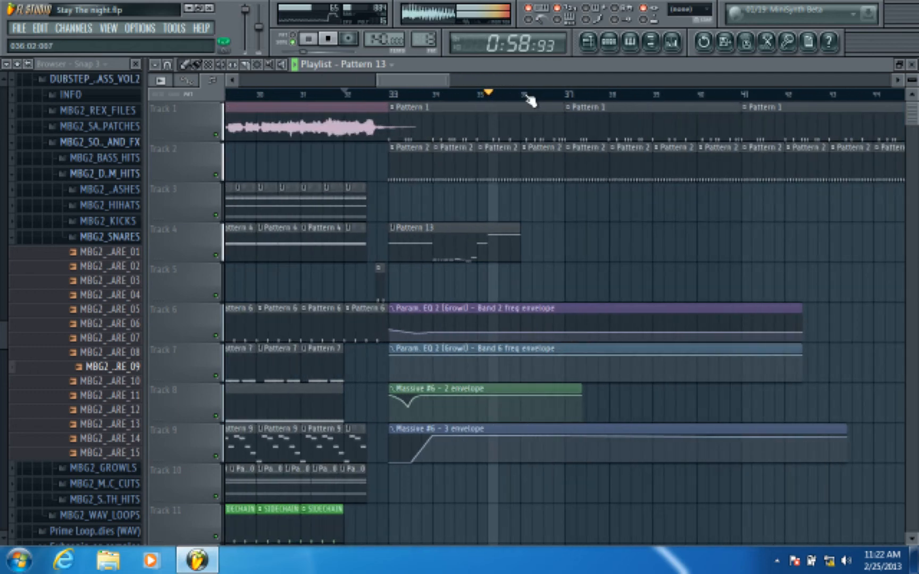
click(389, 96)
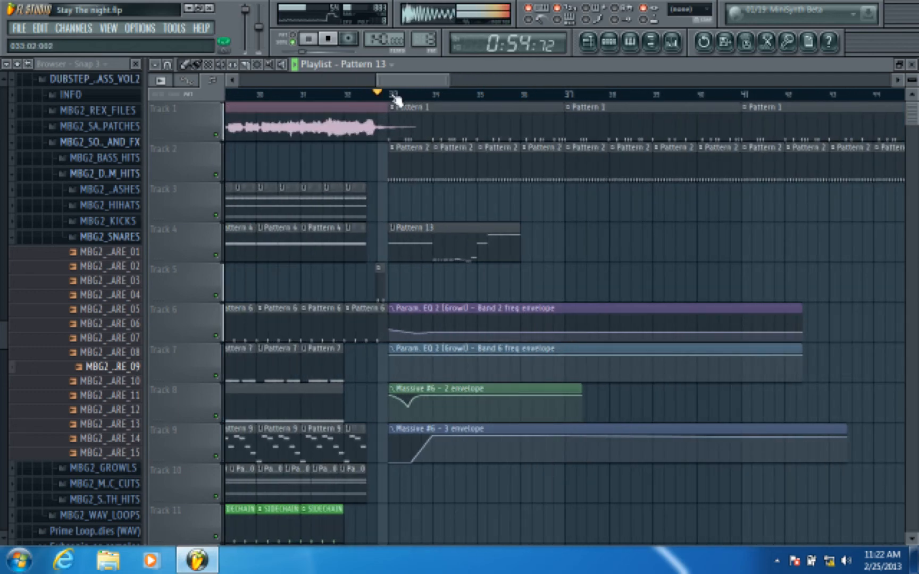
scroll(556, 100, up, 3)
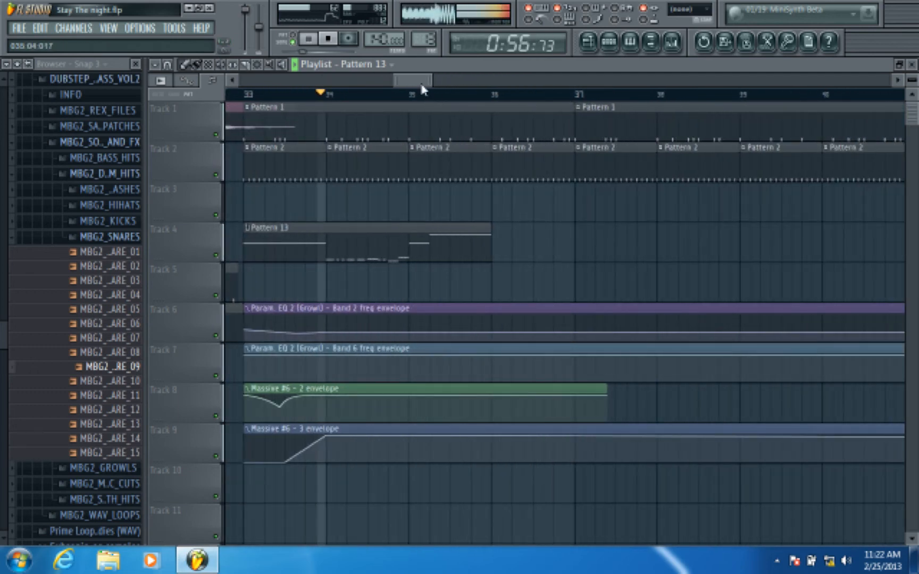
drag(417, 82, 407, 83)
Move the end of the rise in the Massive #6 - 3 envelope to bar 35 and replay the drop
click(293, 95)
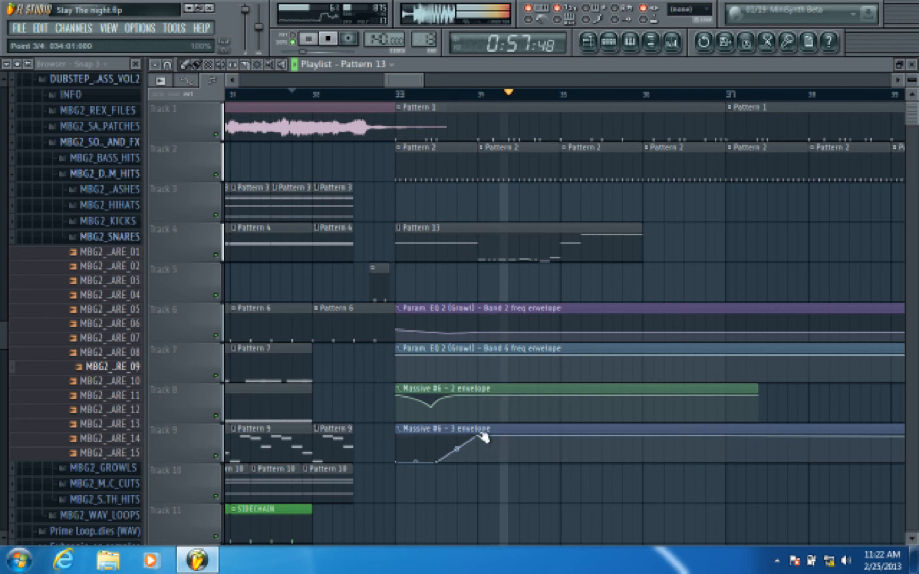
drag(476, 434, 567, 427)
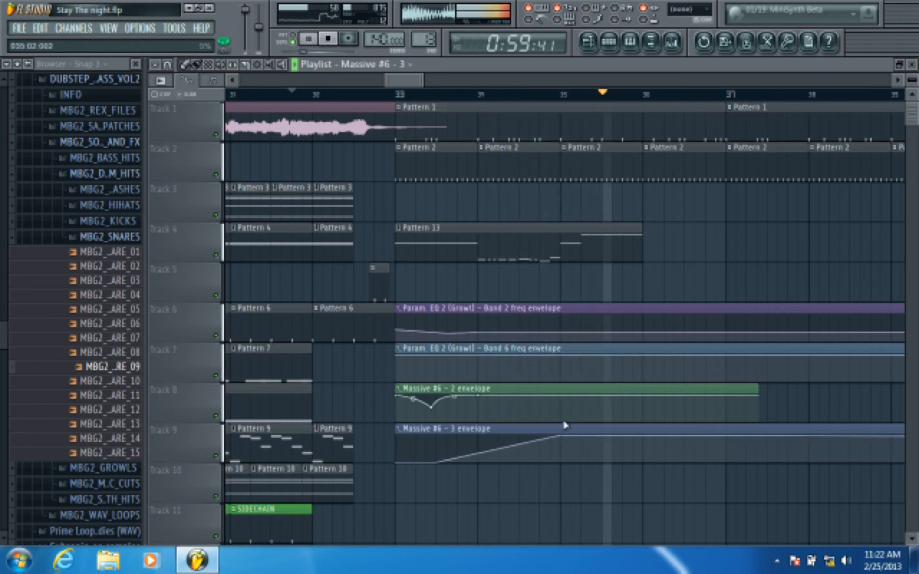
click(376, 97)
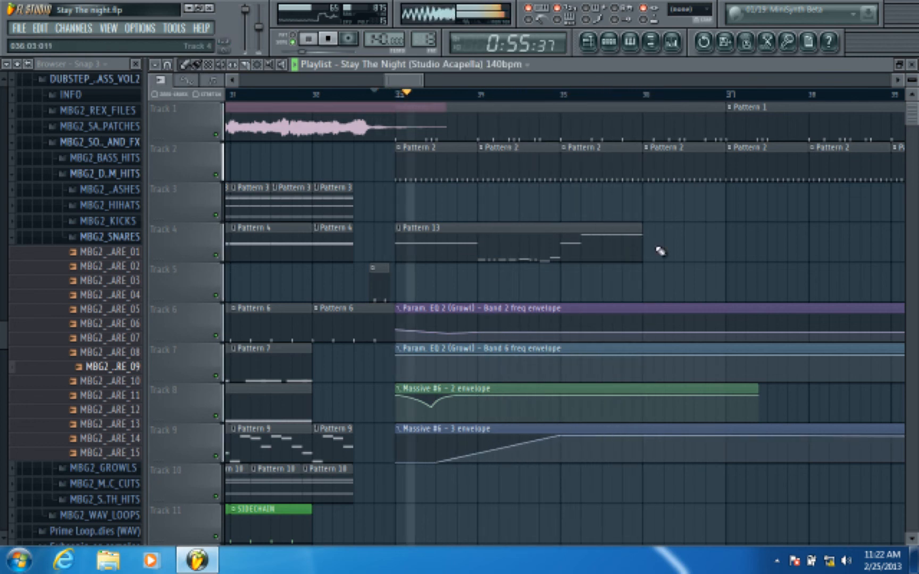
Shorten the Pattern 13 clip at bar 33 to one bar, place a copy at bar 34 and replay the drop
drag(642, 254, 489, 264)
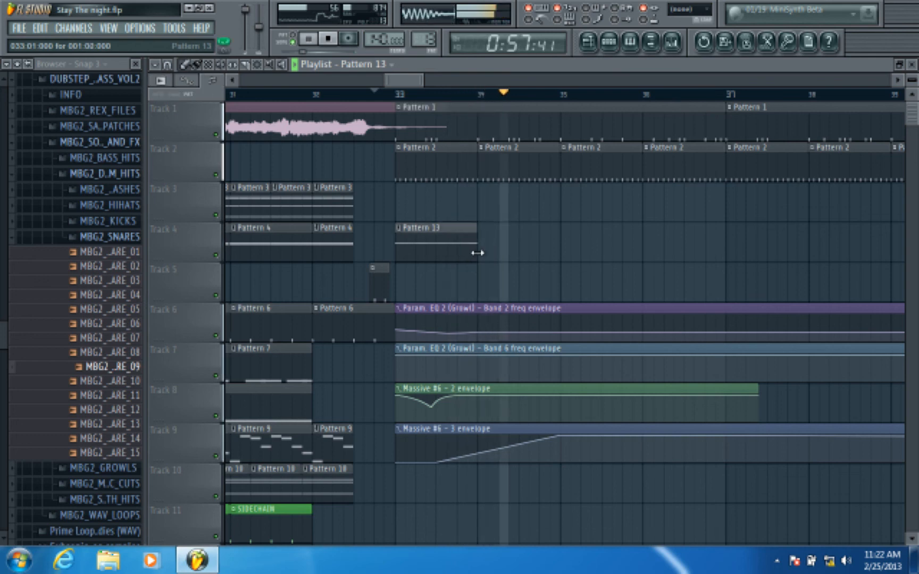
click(482, 250)
scroll(447, 103, up, 4)
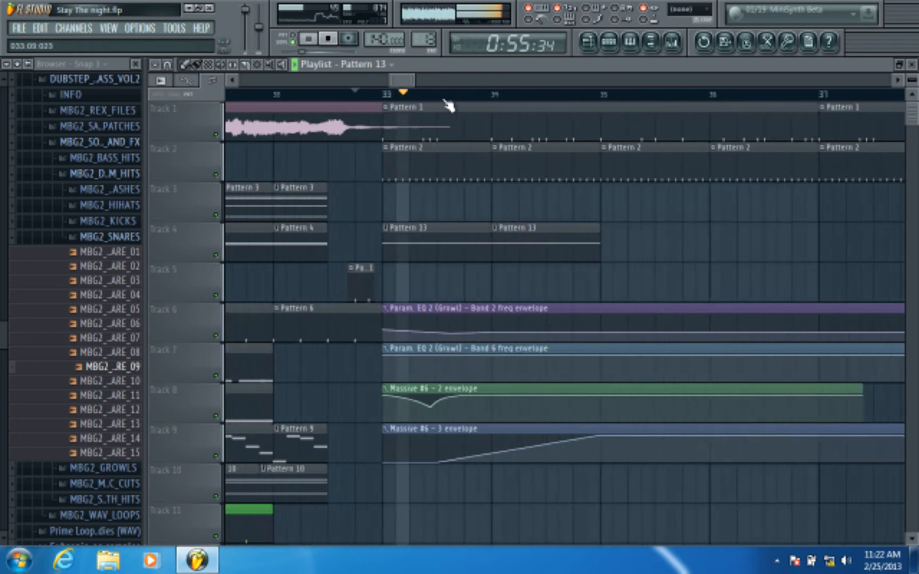
scroll(448, 105, down, 5)
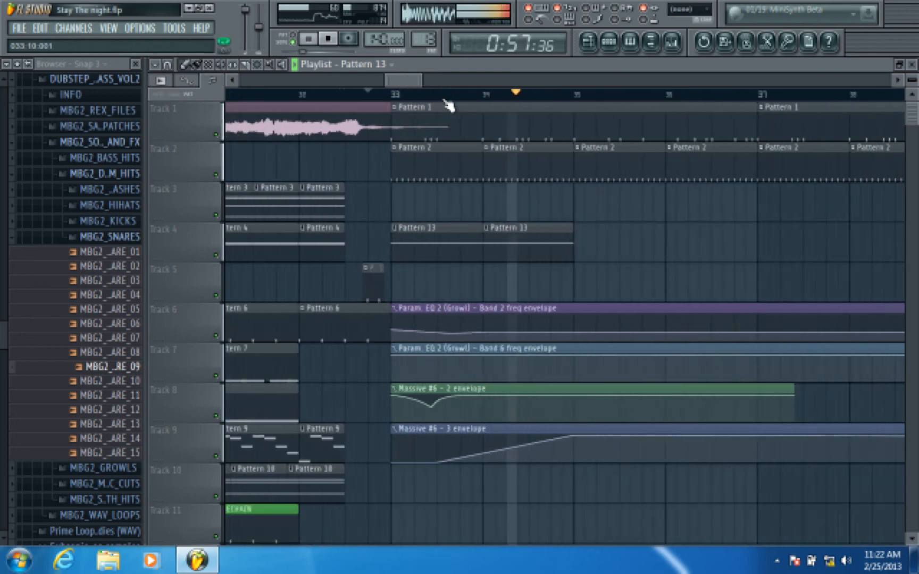
click(393, 99)
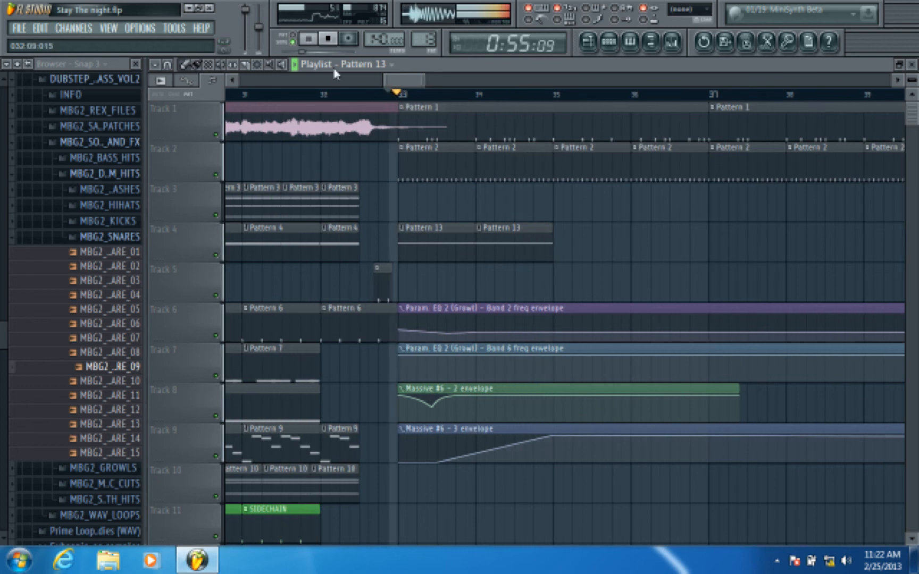
click(333, 40)
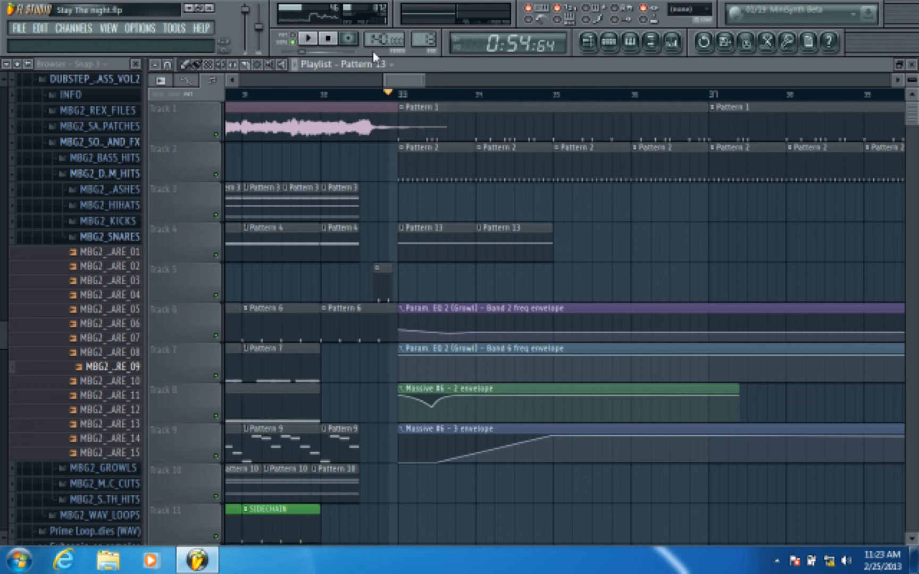
mouse_move(403, 85)
mouse_down()
mouse_move(410, 84)
mouse_move(390, 78)
mouse_up()
click(313, 46)
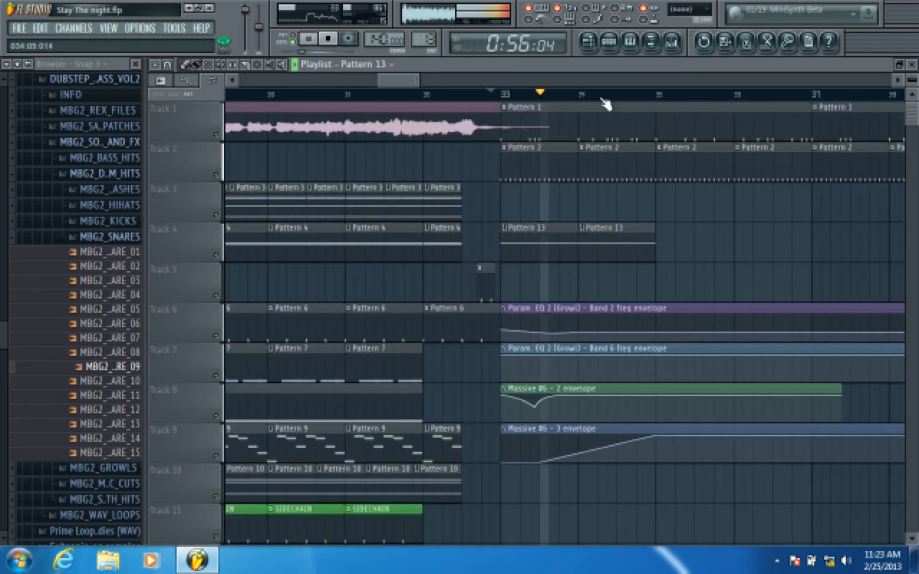
Delete the Pattern 2 clips from bars 33 to 36 on track 2 and replay the drop
scroll(642, 100, up, 1)
right_click(521, 160)
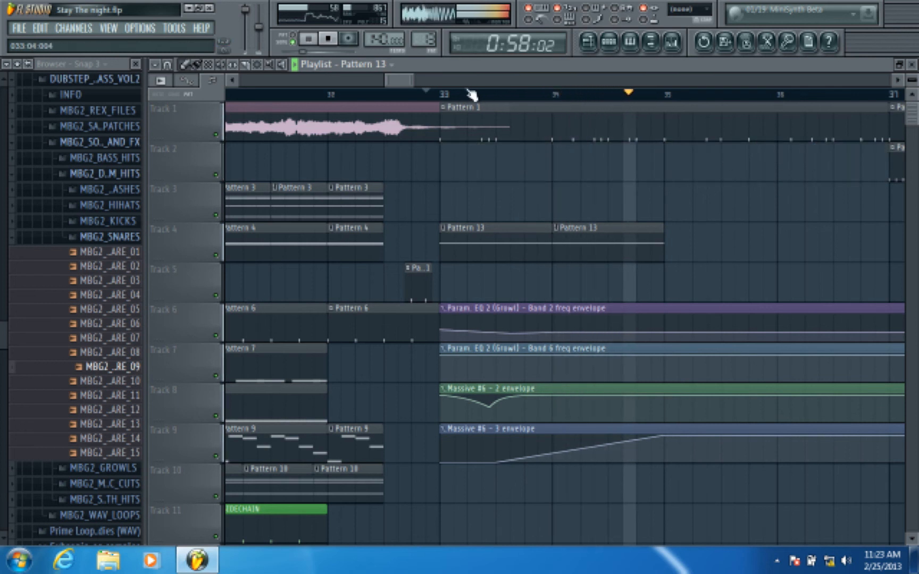
click(423, 93)
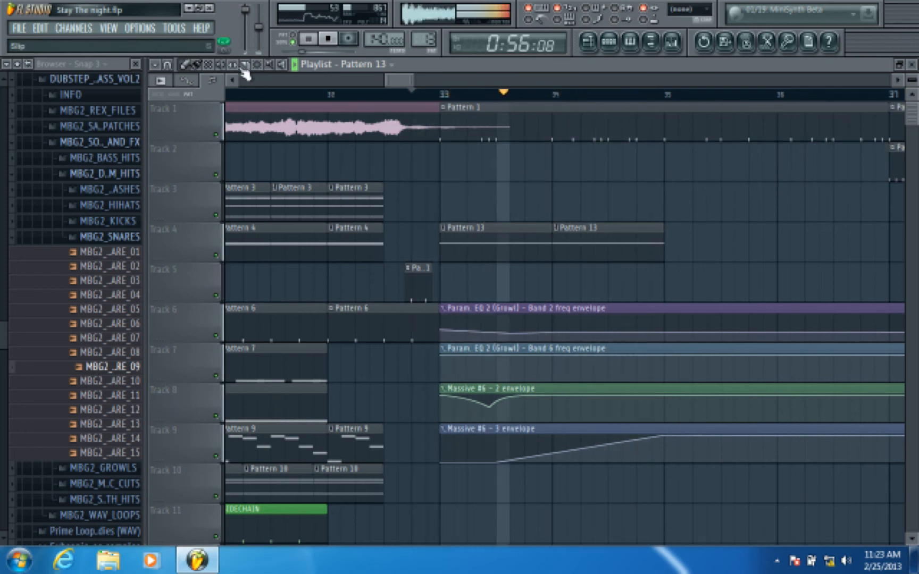
Stop playback and load dblue_TapeStop into the second effect slot of the Master mixer track
mouse_move(399, 80)
mouse_down()
mouse_move(412, 79)
mouse_move(400, 85)
mouse_up()
click(328, 39)
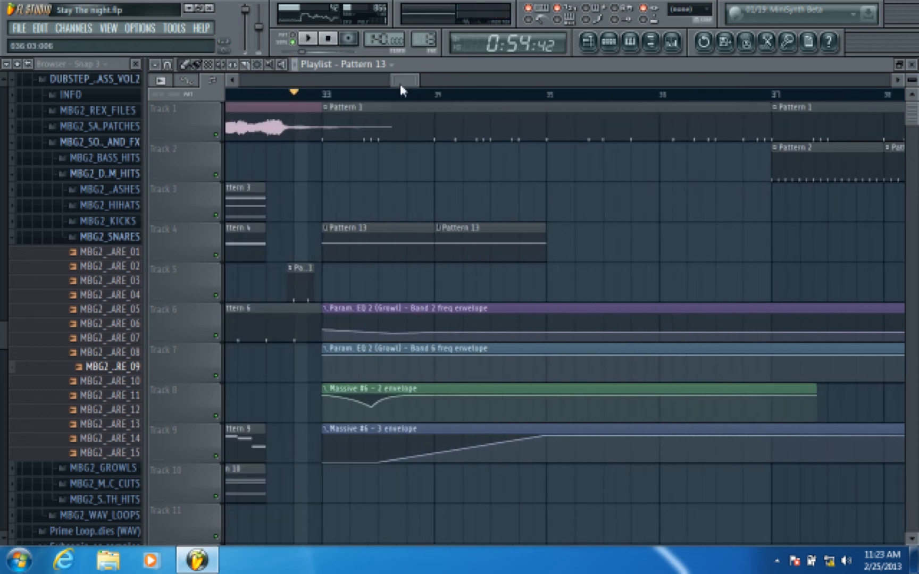
click(672, 49)
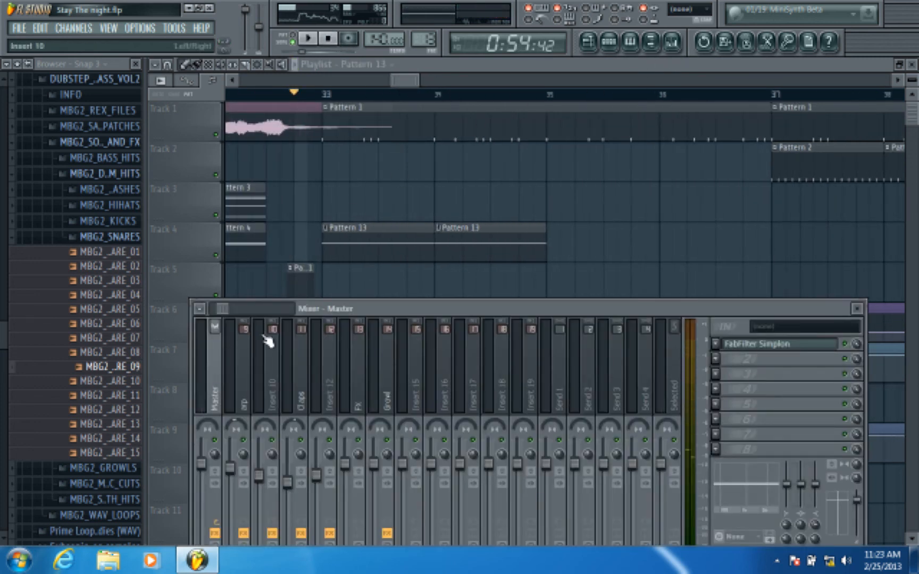
click(723, 374)
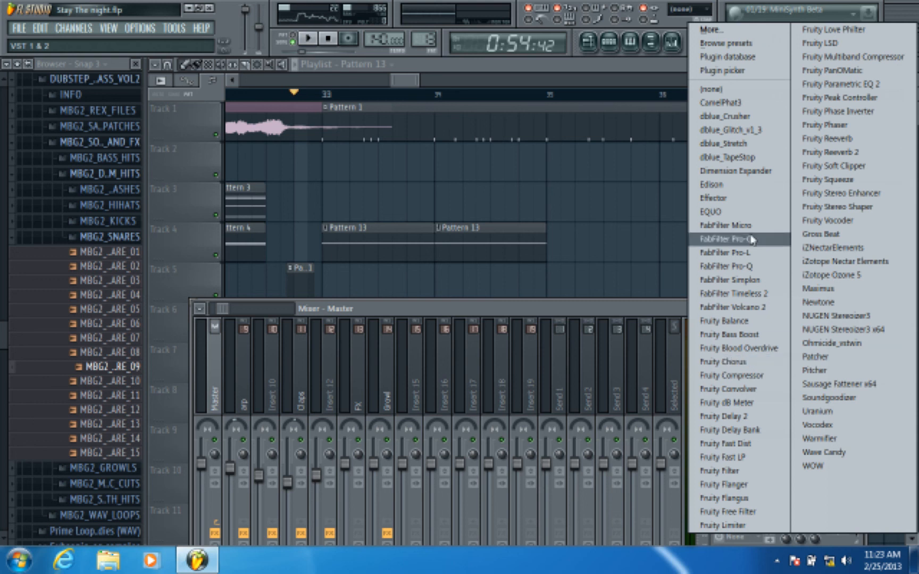
click(747, 157)
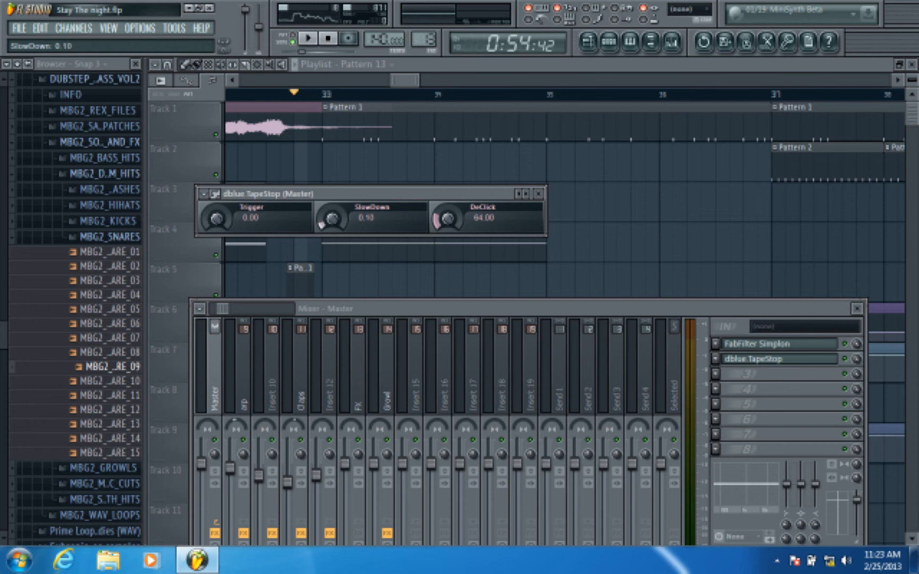
Set TapeStop's SlowDown to 0.15 and create an automation clip for its Trigger
right_click(433, 222)
right_click(216, 219)
right_click(222, 218)
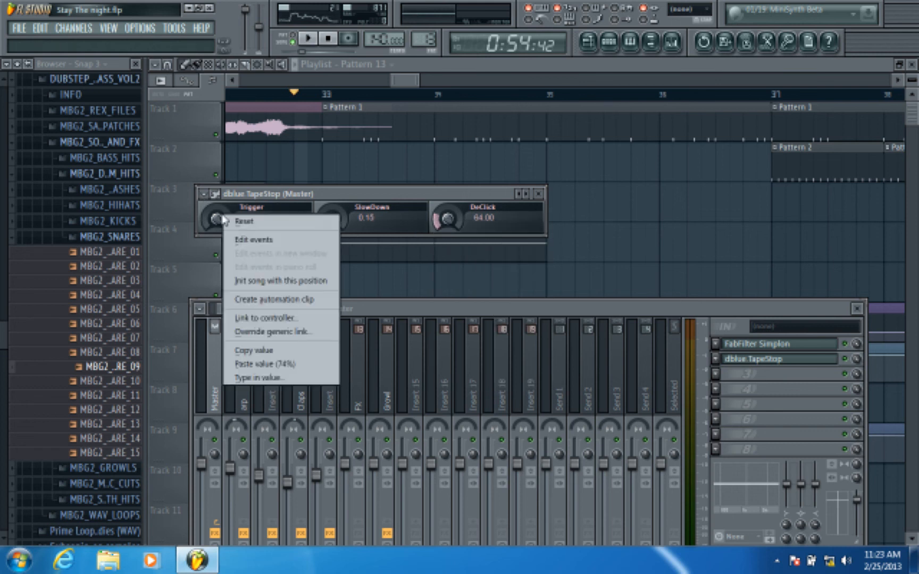
click(282, 300)
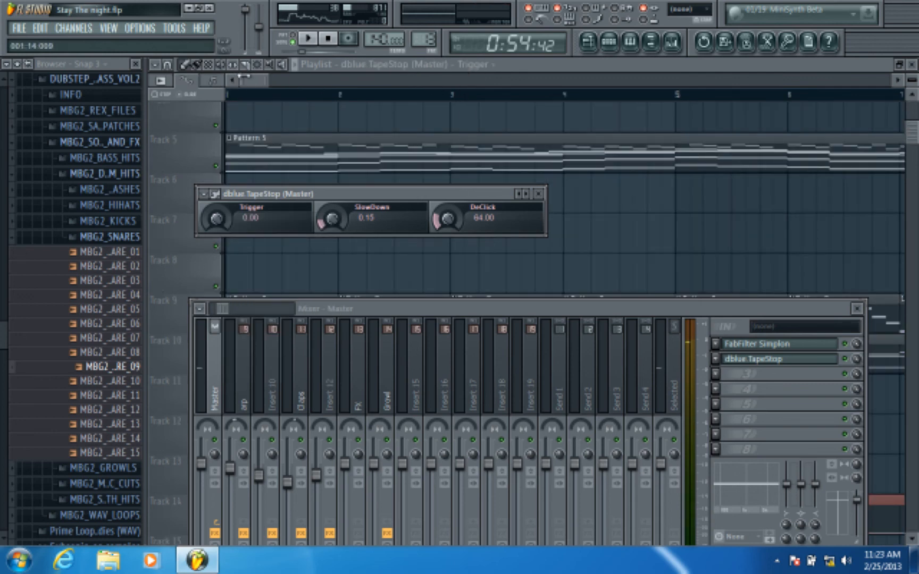
Shorten the TapeStop Trigger envelope to about seven bars and place it at bar 33 on track 3
click(244, 79)
scroll(256, 95, down, 8)
scroll(401, 272, down, 4)
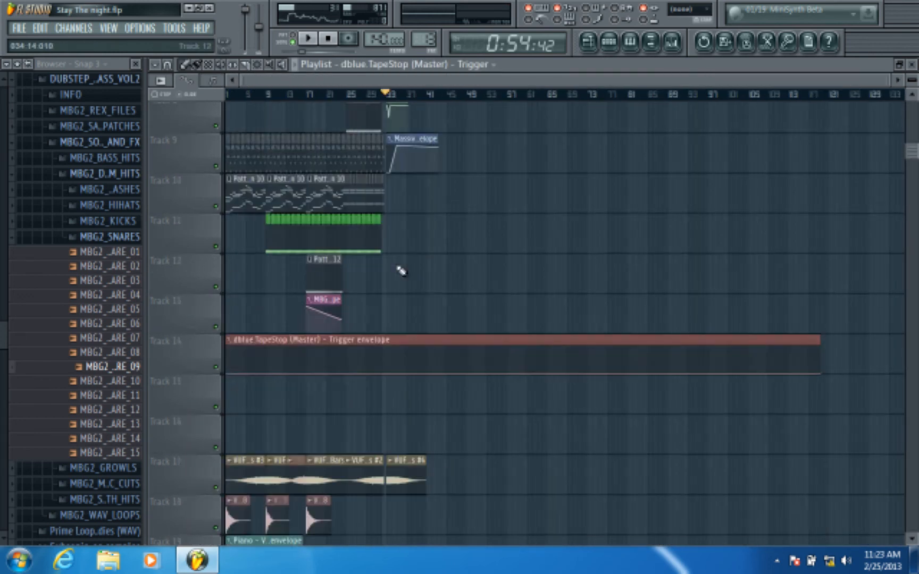
scroll(401, 272, down, 2)
drag(815, 268, 404, 229)
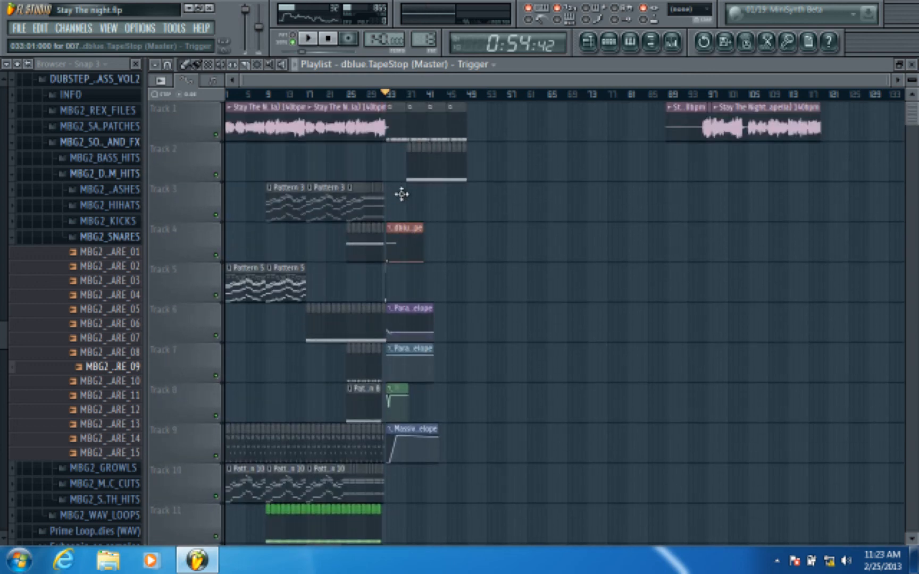
drag(402, 194, 403, 193)
scroll(398, 101, up, 5)
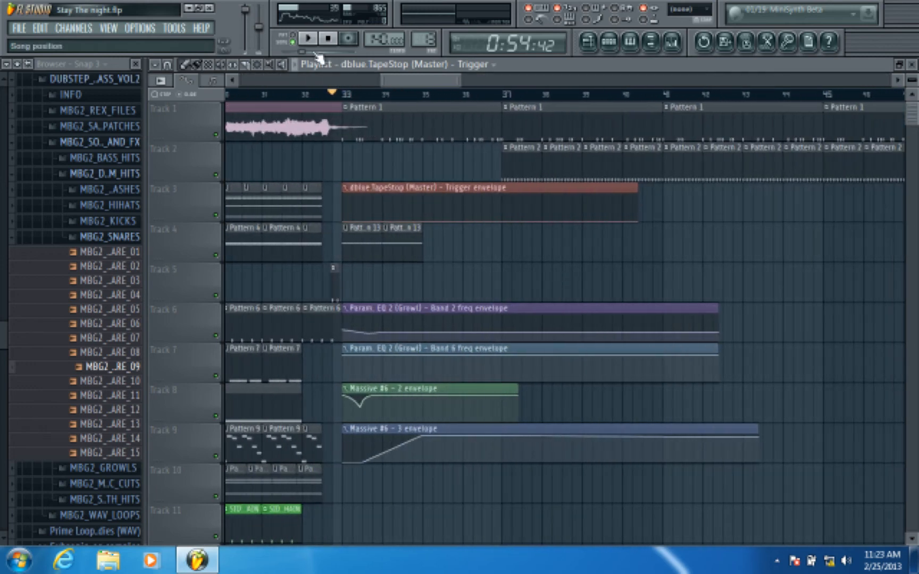
Shape the TapeStop Trigger envelope to jump from zero to maximum at 034:13:000 and replay the drop
key(space)
scroll(365, 100, up, 4)
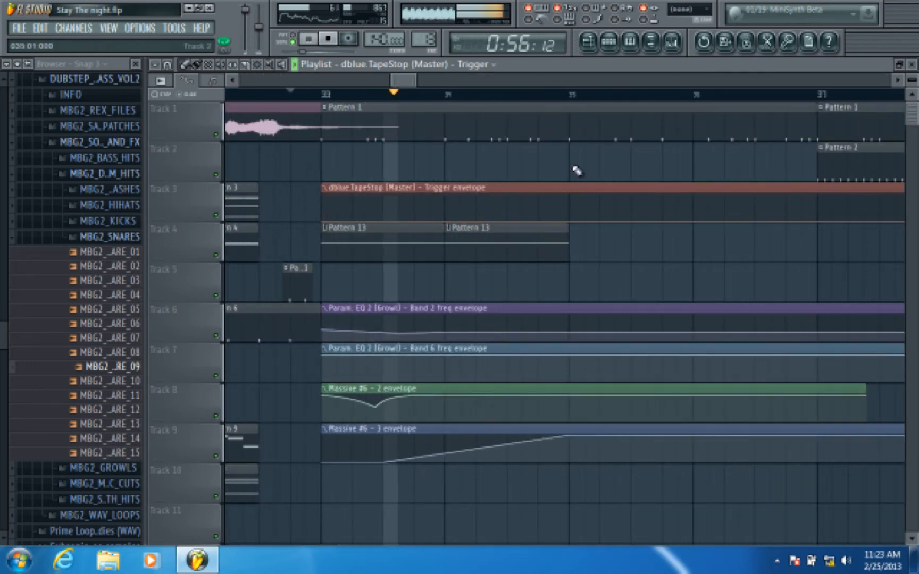
key(space)
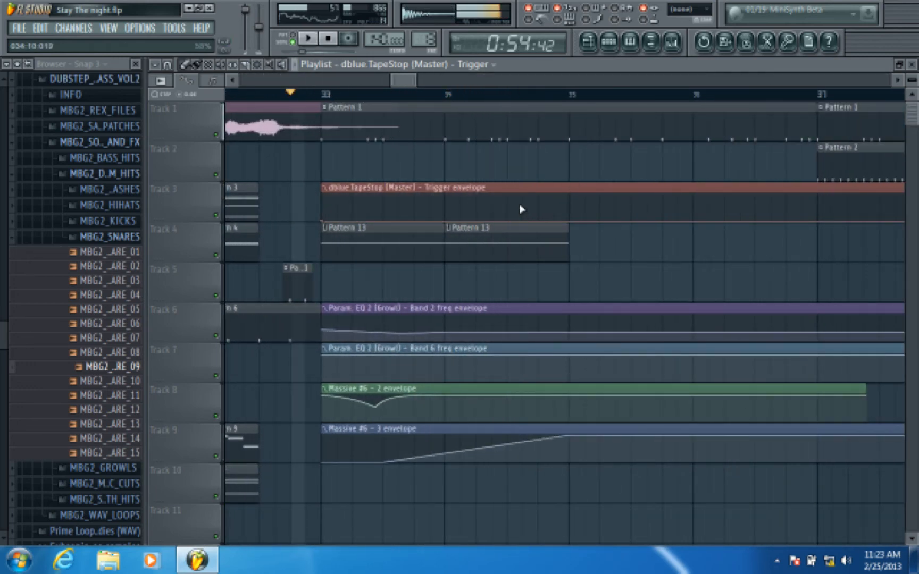
right_click(537, 207)
key(space)
right_click(573, 214)
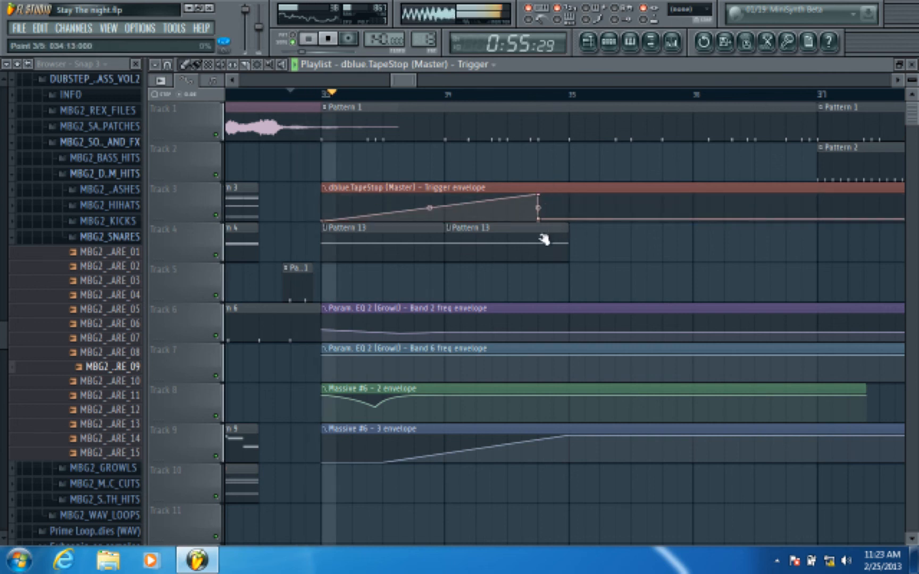
drag(539, 196, 543, 217)
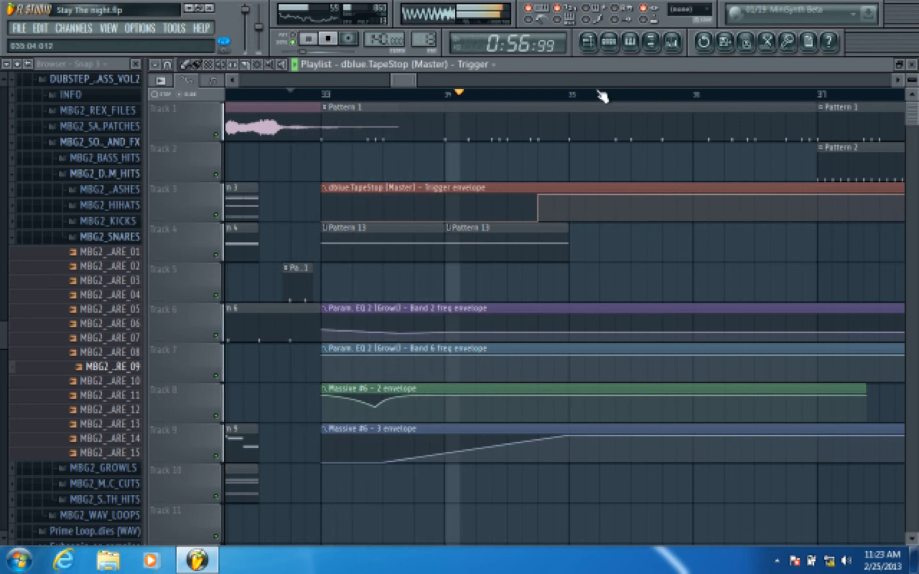
key(space)
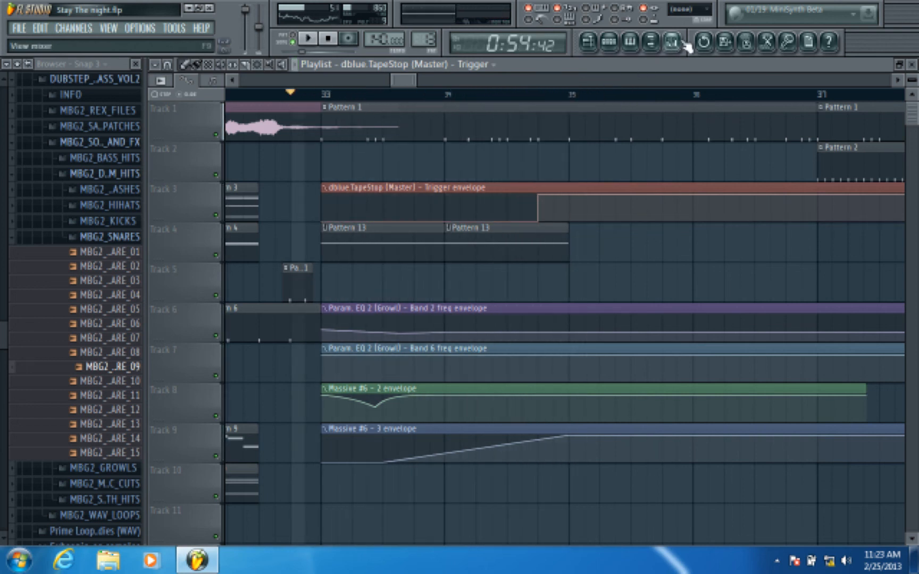
Reopen TapeStop on the Master track, try a SlowDown of 0.50 and replay the drop
click(683, 47)
key(space)
click(762, 360)
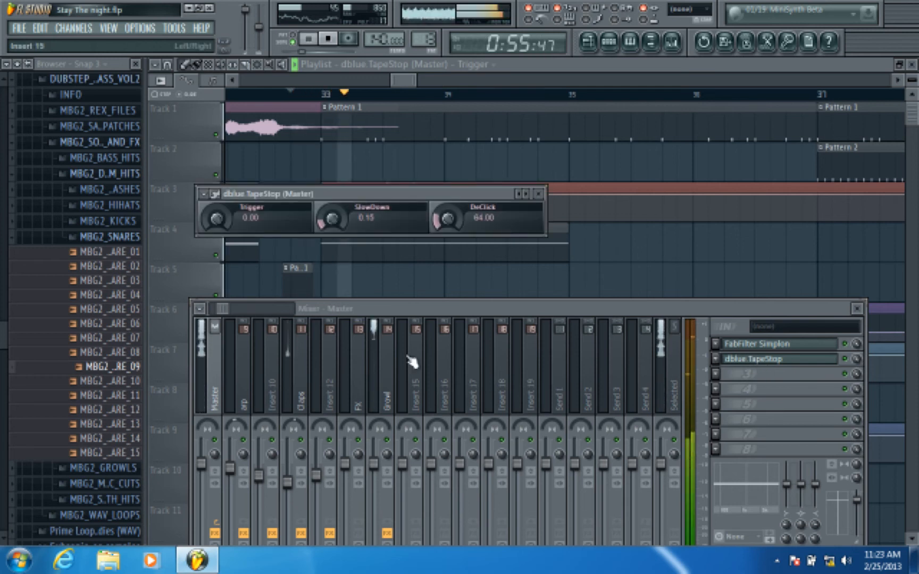
mouse_move(322, 214)
mouse_down()
mouse_move(326, 223)
mouse_move(326, 197)
mouse_up()
key(space)
key(space)
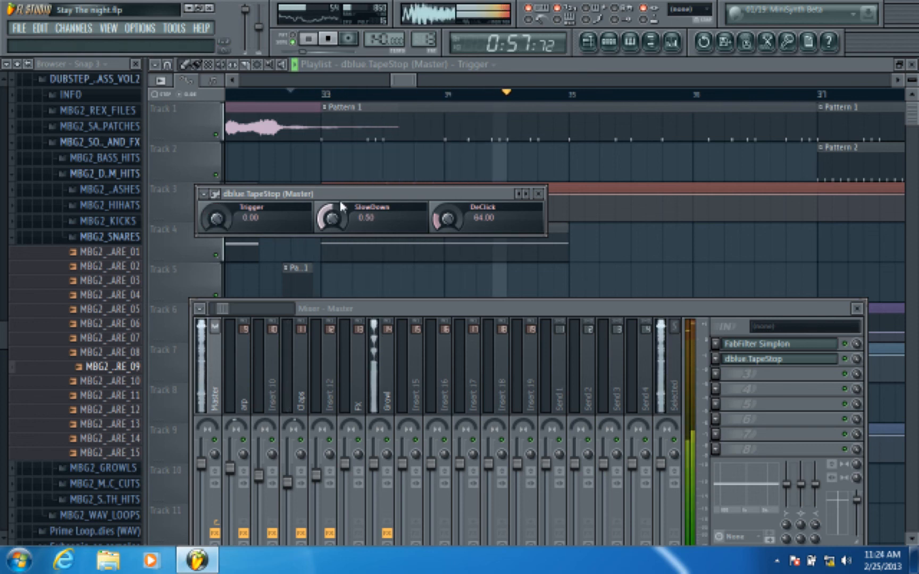
Lower TapeStop's SlowDown to 0.21 while replaying the drop, and close the plugin and mixer
key(space)
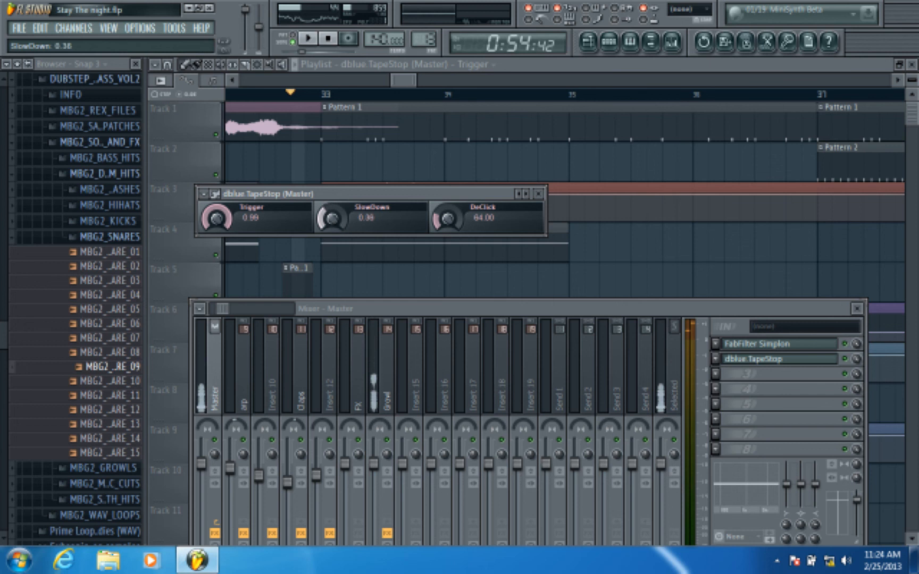
drag(331, 218, 343, 230)
key(space)
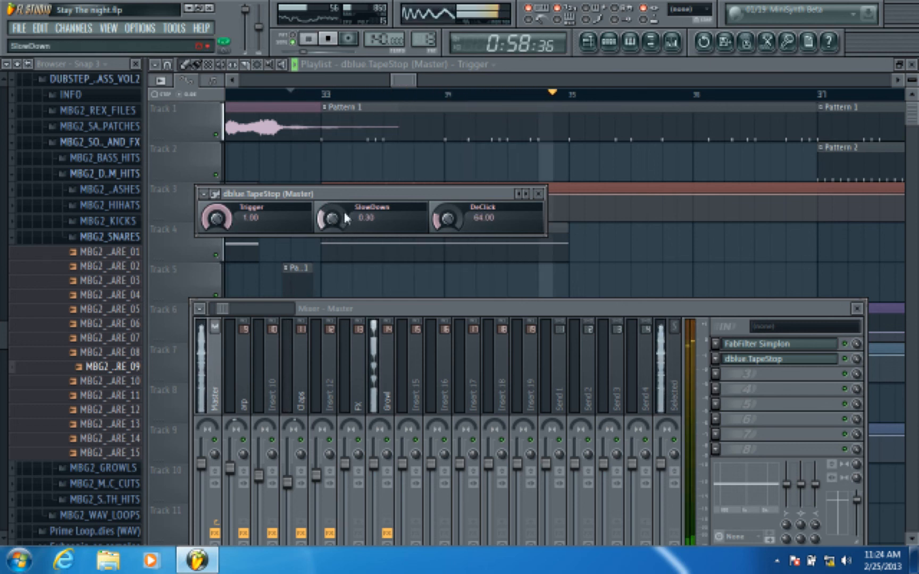
key(space)
drag(346, 218, 346, 220)
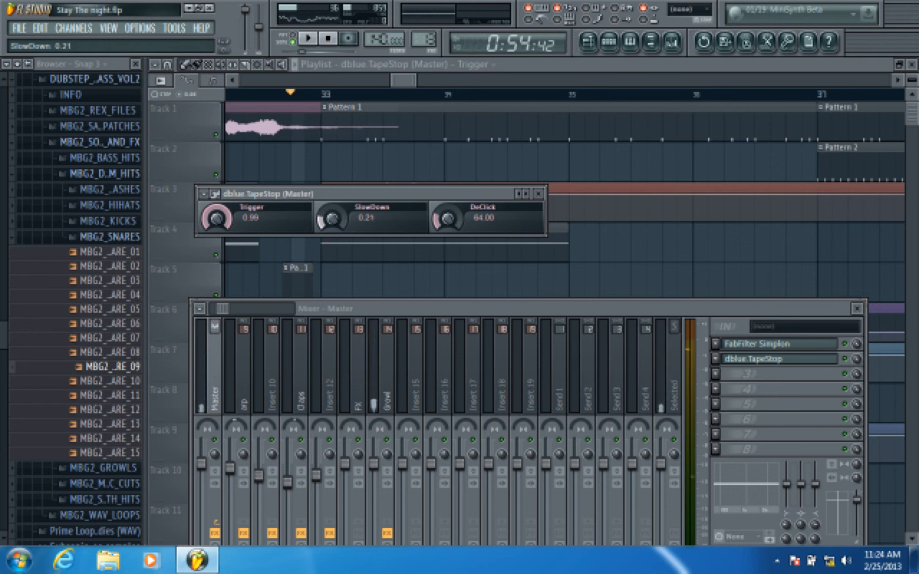
key(space)
click(538, 194)
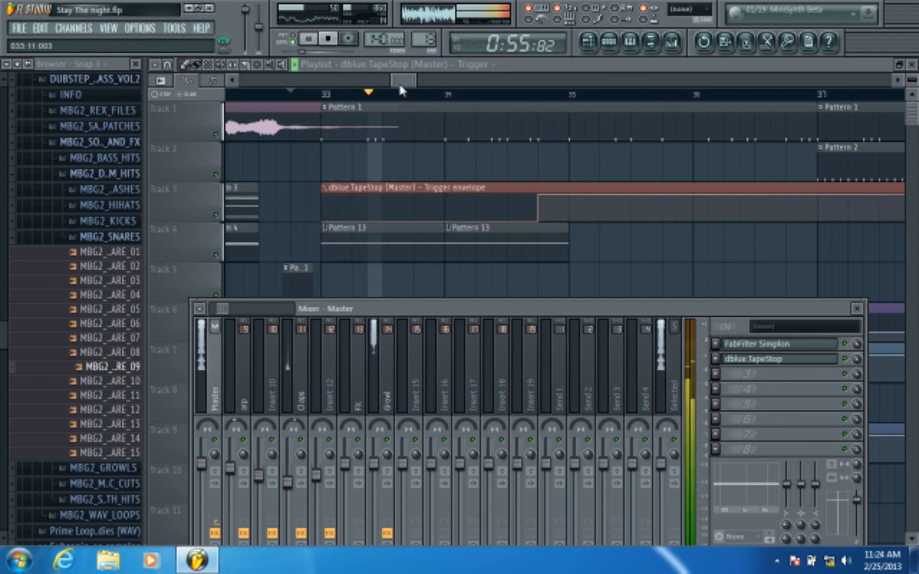
key(F9)
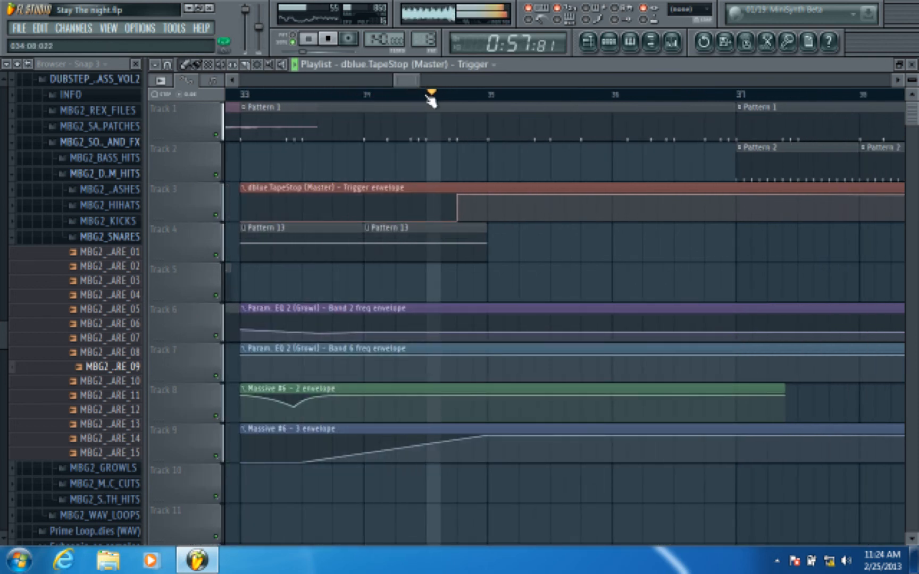
key(space)
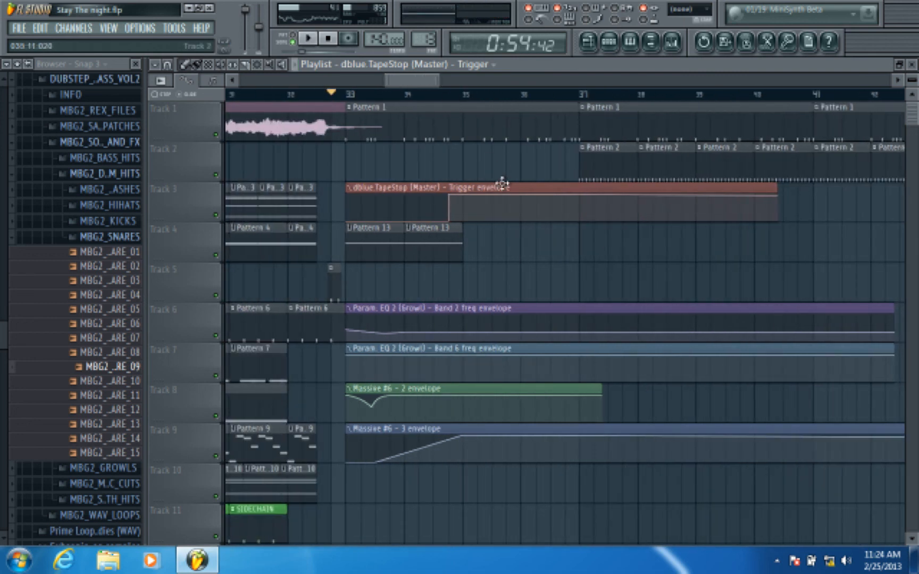
Drop both the TapeStop Trigger envelope and the Massive #6 - 3 envelope to zero at bar 35
right_click(471, 206)
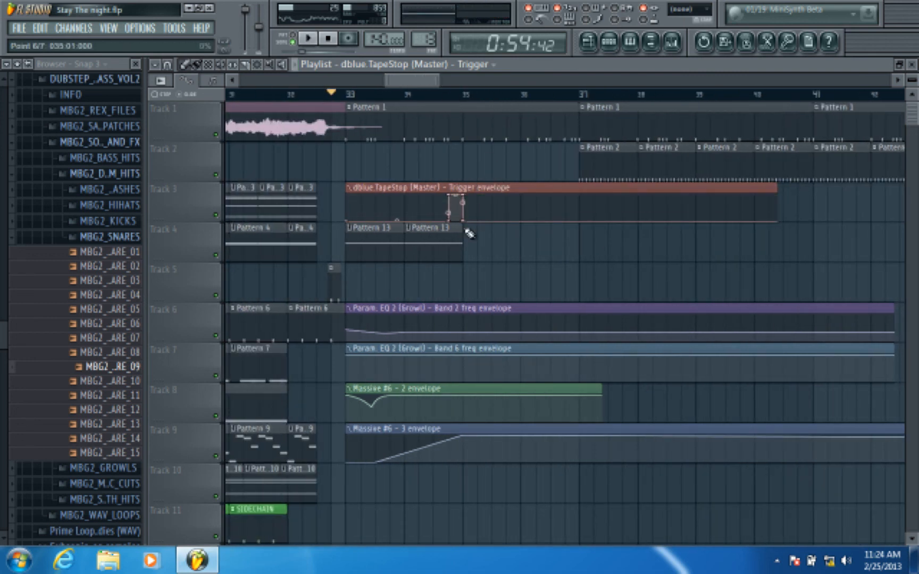
click(457, 234)
click(610, 42)
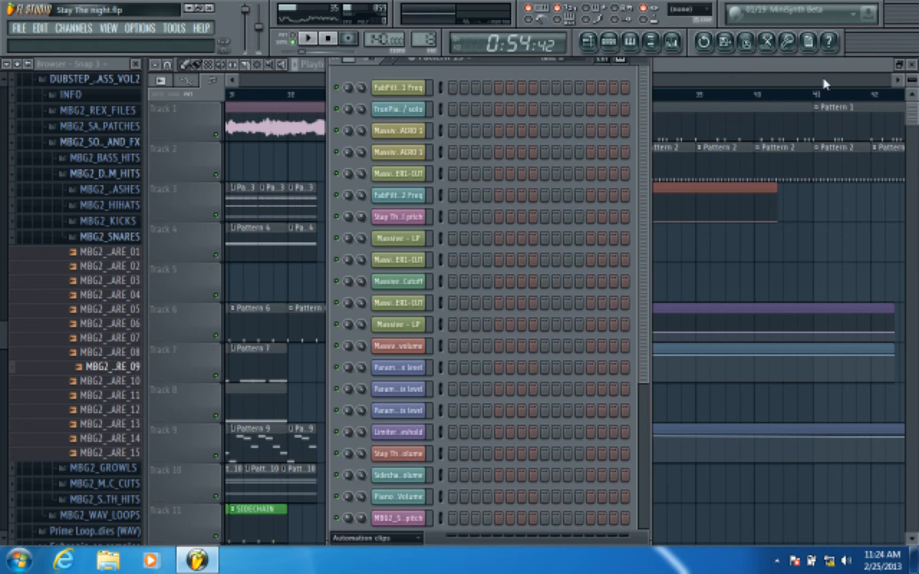
click(720, 67)
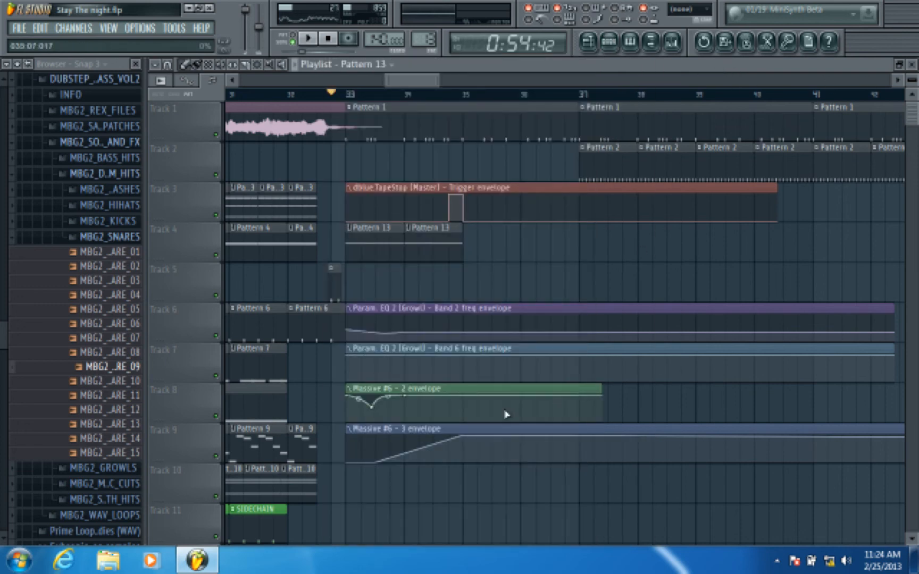
right_click(474, 460)
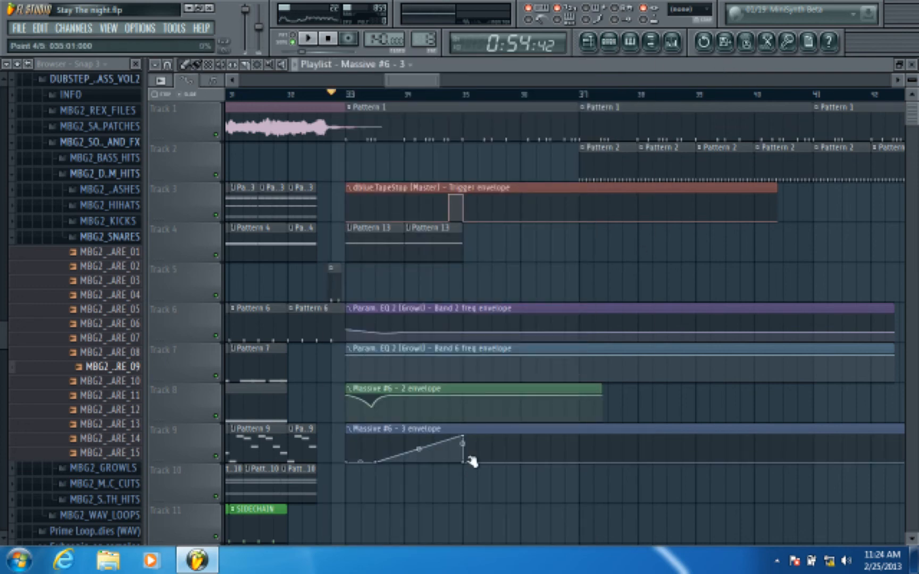
Show the unsorted channels and add a four-step F4 note at bar 4 of Massive #6 in Pattern 13
click(619, 51)
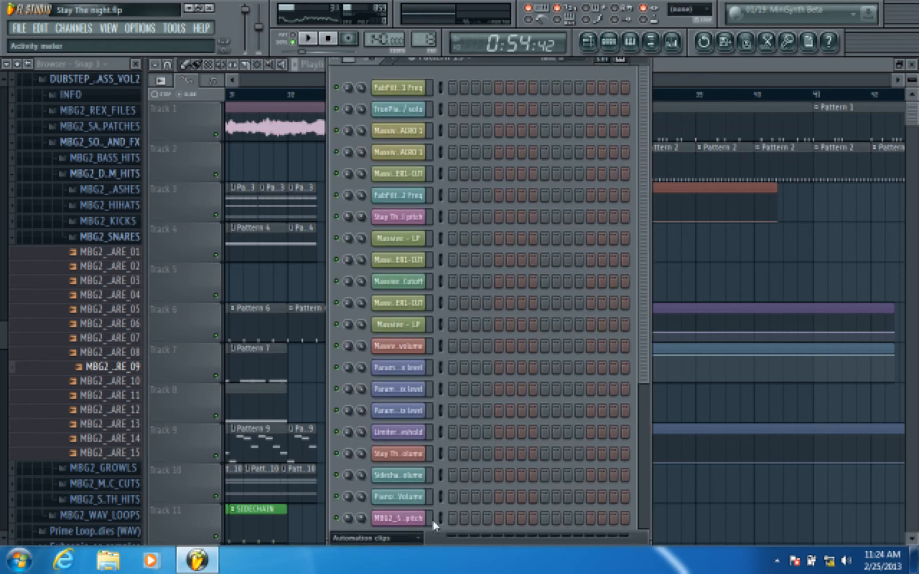
click(417, 539)
click(407, 513)
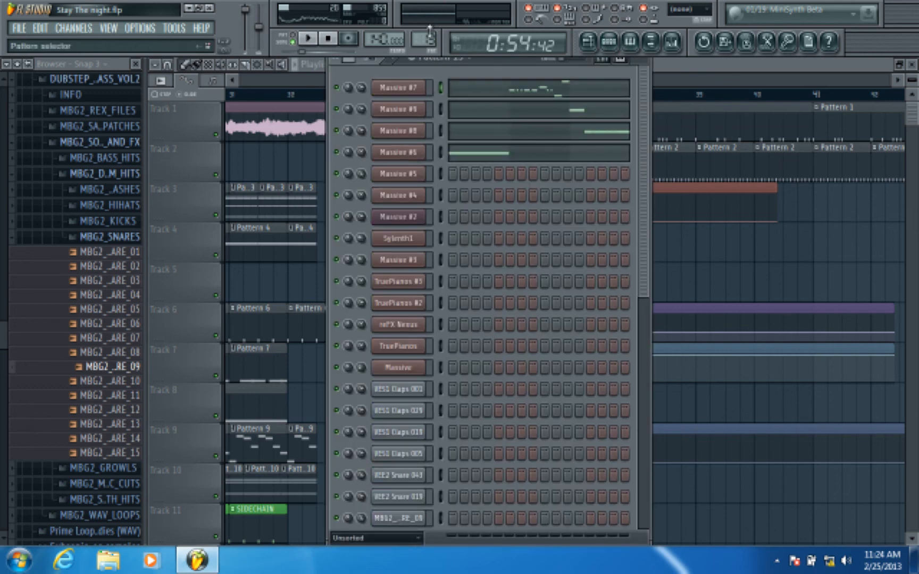
click(470, 158)
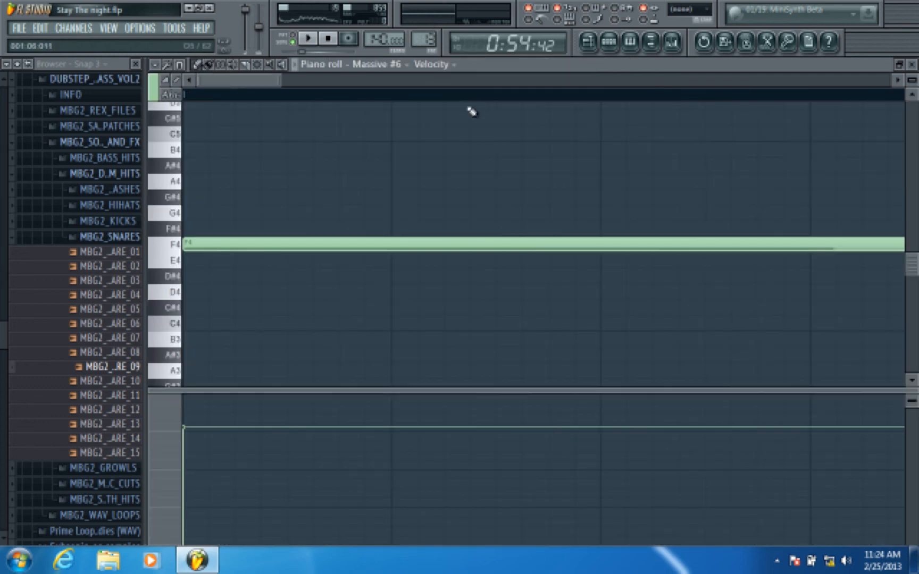
scroll(473, 98, down, 5)
drag(401, 244, 490, 242)
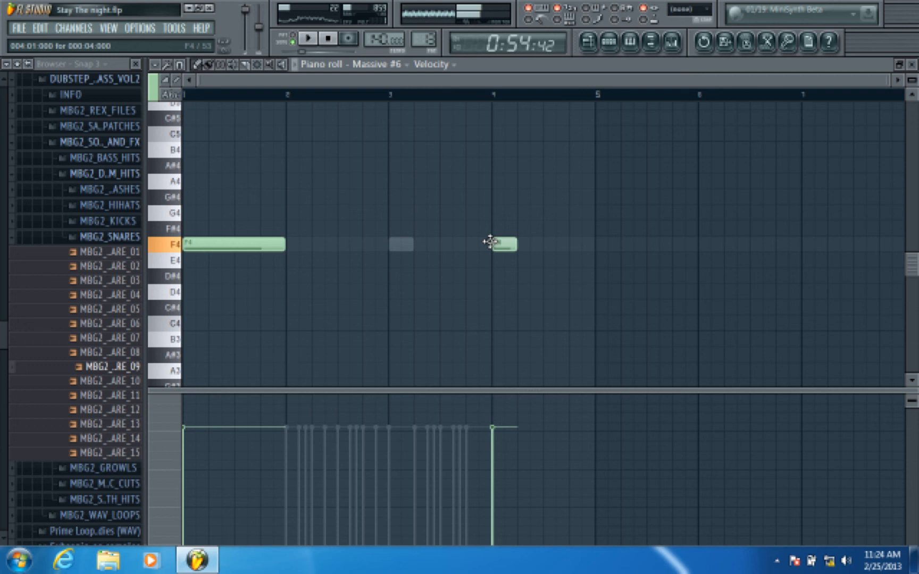
click(588, 43)
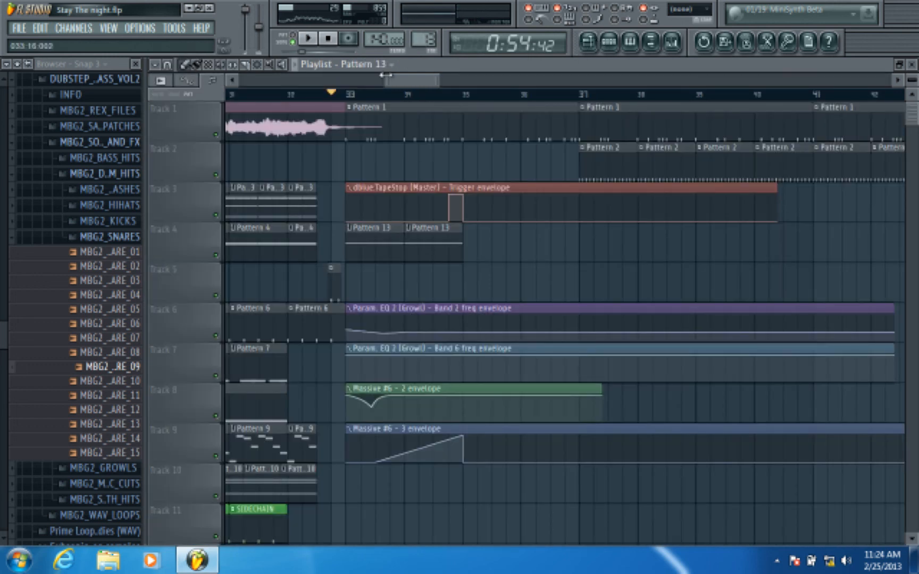
Place a one-bar Pattern 13 clip at bar 35 on track 4, slipped to its fourth bar, and replay the drop
click(313, 41)
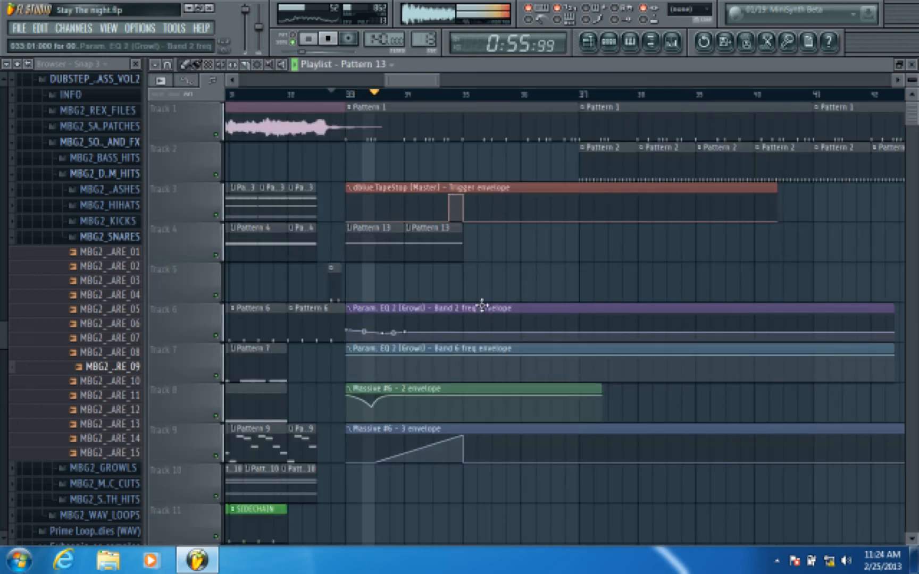
click(468, 240)
mouse_move(462, 242)
mouse_down()
mouse_move(638, 243)
mouse_move(477, 242)
mouse_up()
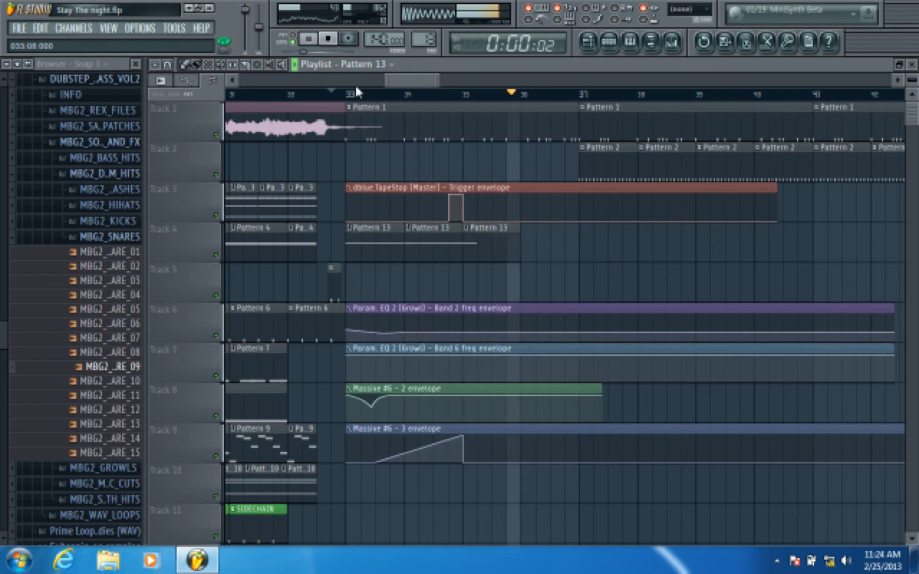
click(347, 95)
scroll(447, 103, up, 2)
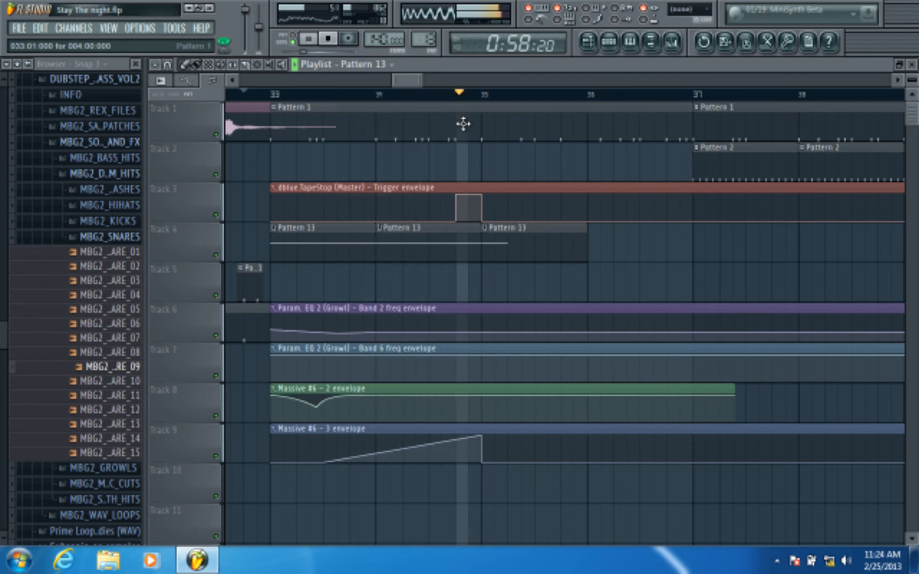
key(space)
scroll(514, 97, down, 1)
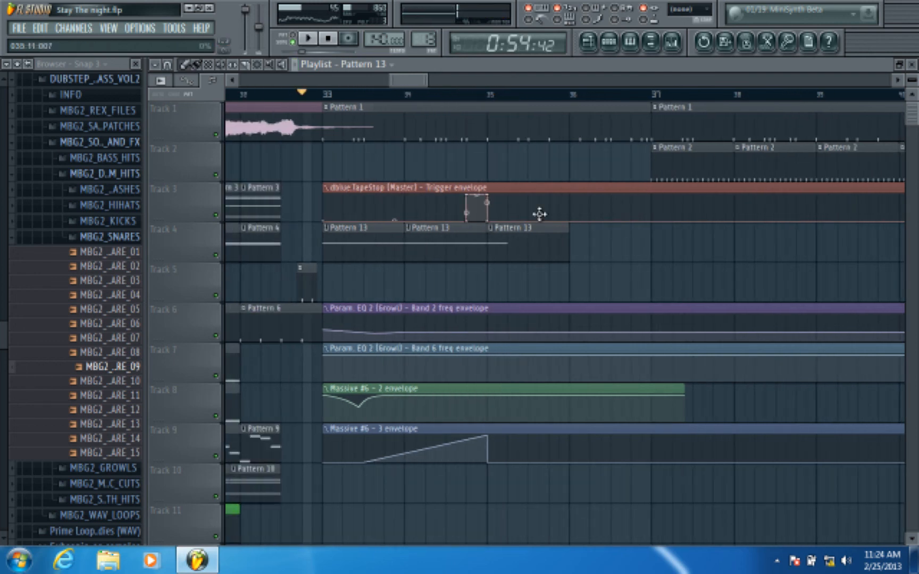
Insert a Sylenth1 channel above Massive #6 in Pattern 13 and load its preset 007: BAS - ArturiaGoes2Dongle
double_click(542, 254)
click(912, 64)
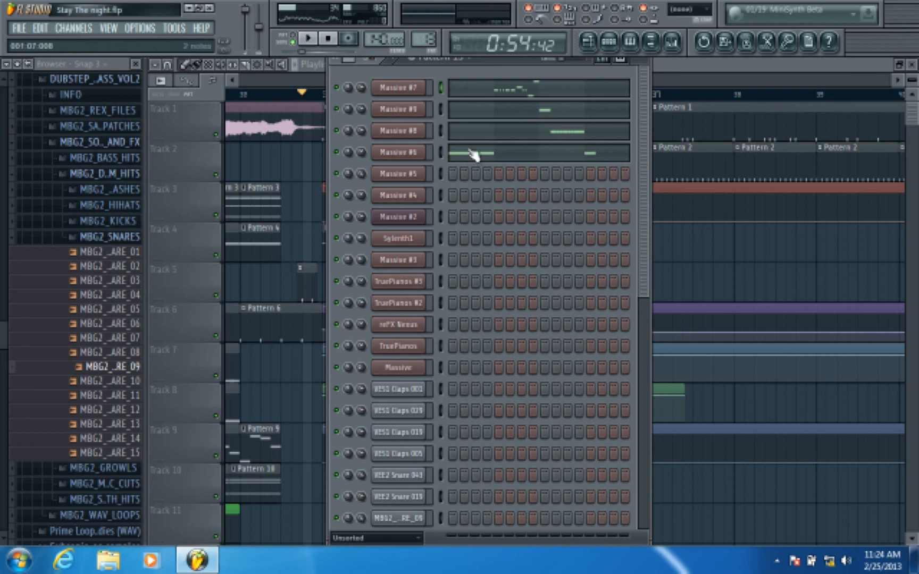
right_click(417, 158)
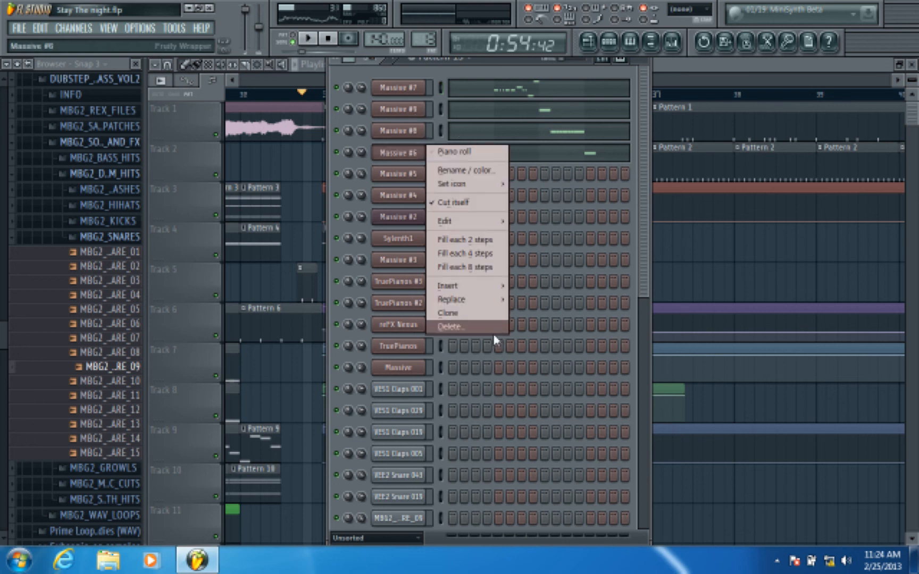
mouse_move(494, 287)
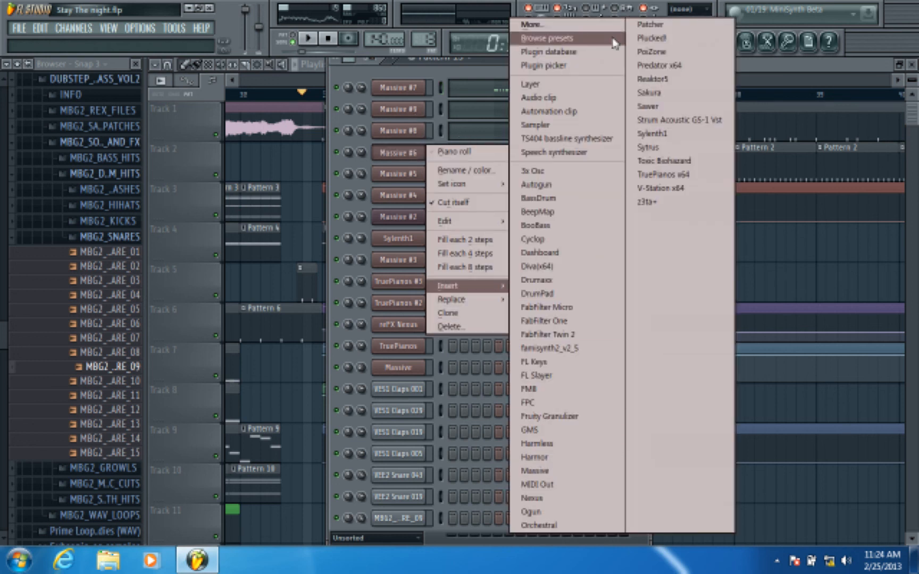
click(652, 133)
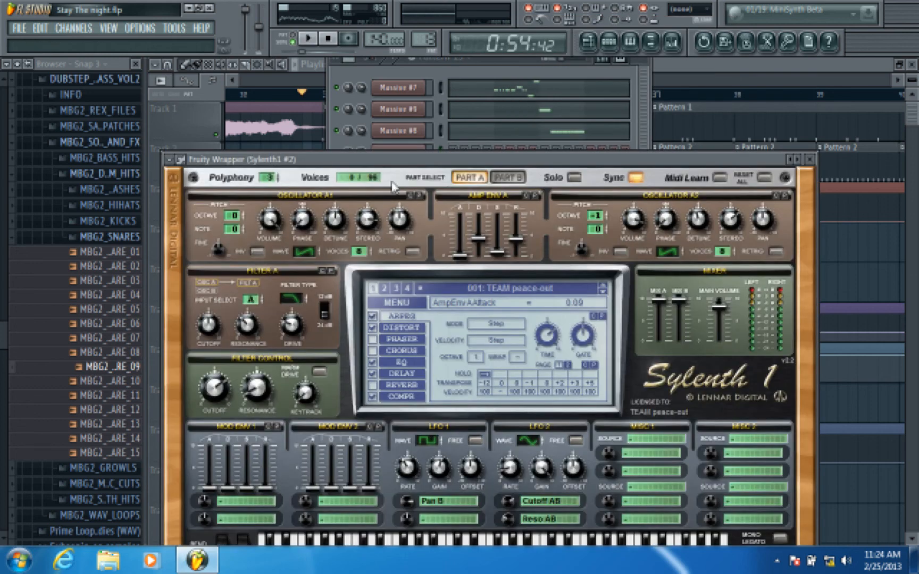
click(454, 293)
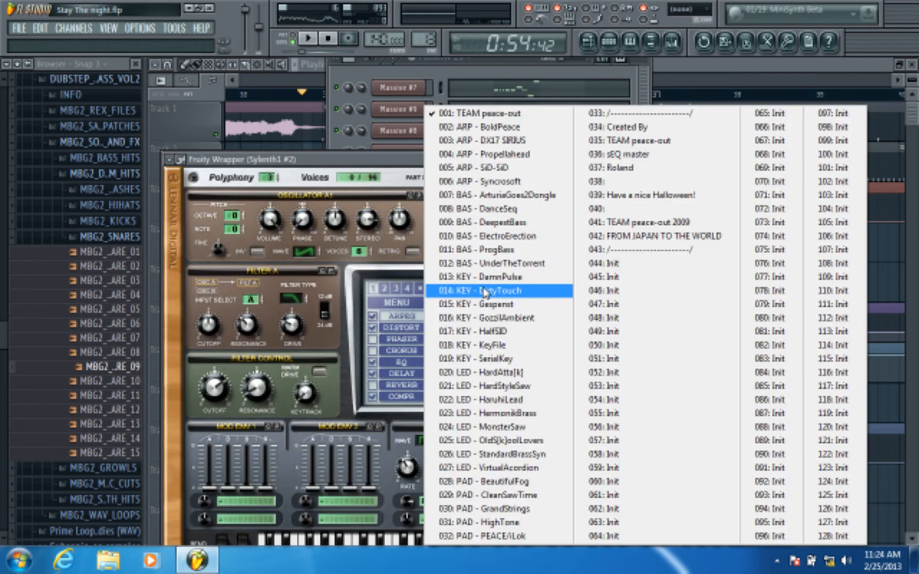
click(517, 199)
Add a 12-step F4 note to Sylenth1 #2 in Pattern 13, from step 5 of bar 4 to the start of bar 5
click(470, 60)
click(484, 61)
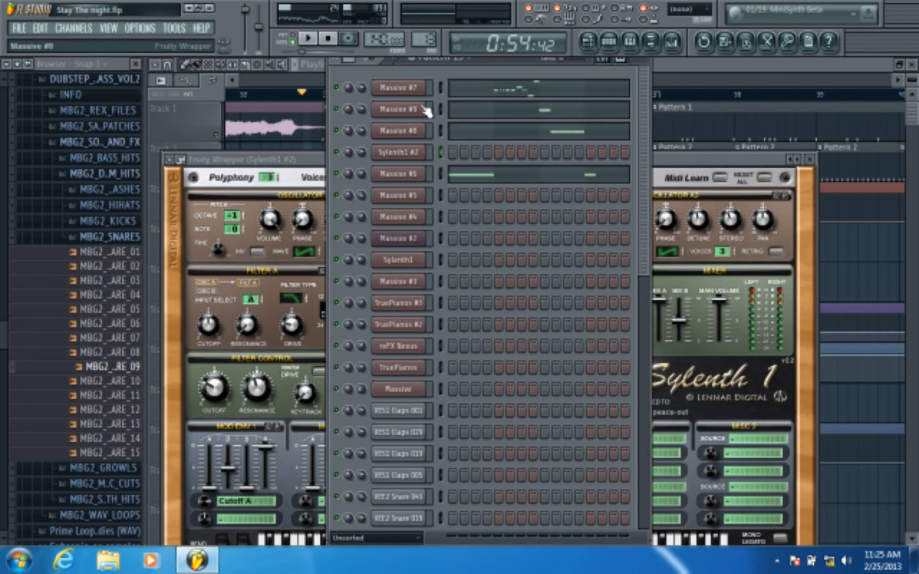
right_click(404, 153)
click(479, 150)
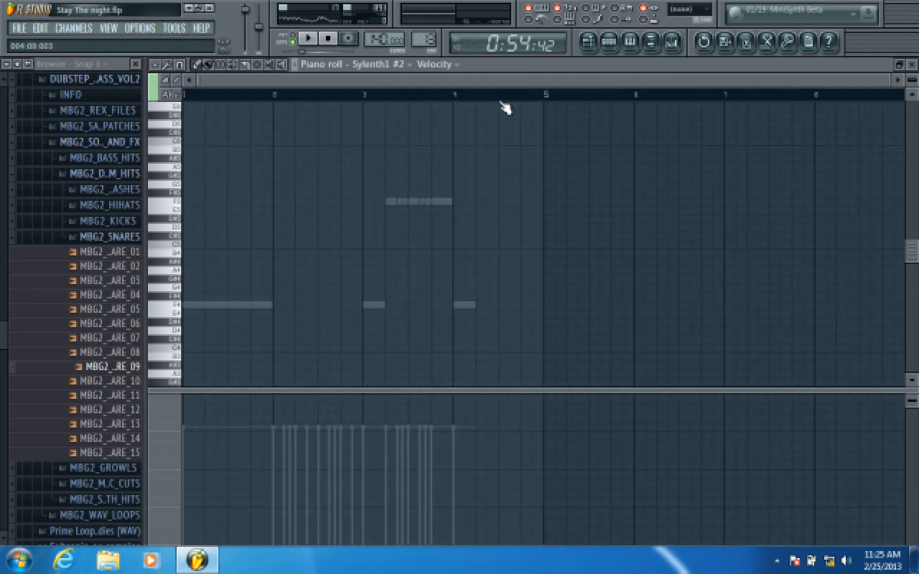
click(477, 305)
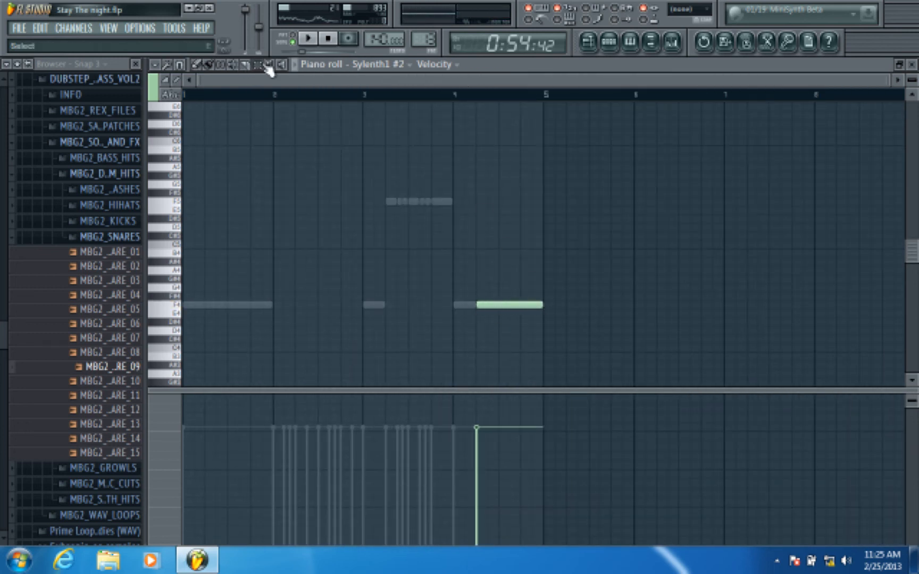
Select the new note's time range from 004:05:000 to 005:01:000 and try to play it
drag(481, 95, 560, 100)
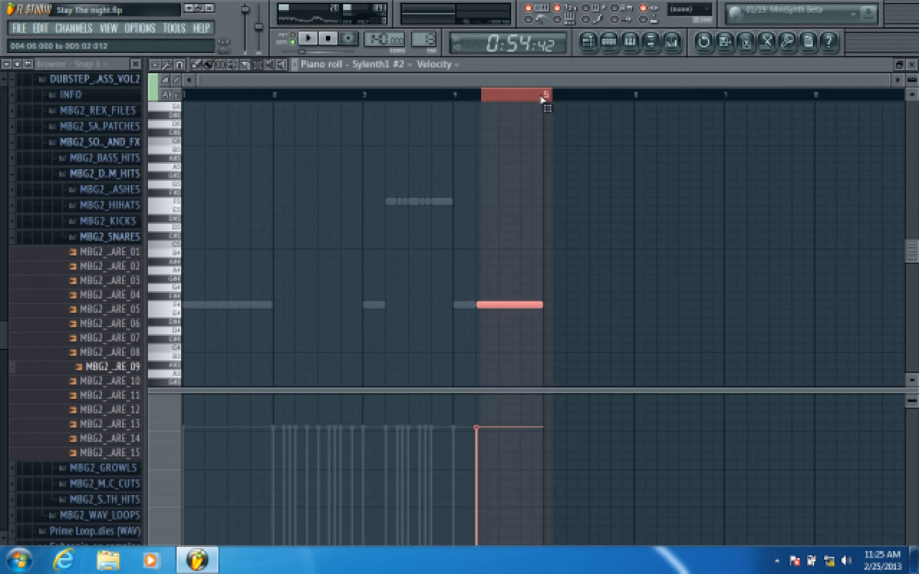
drag(477, 96, 519, 96)
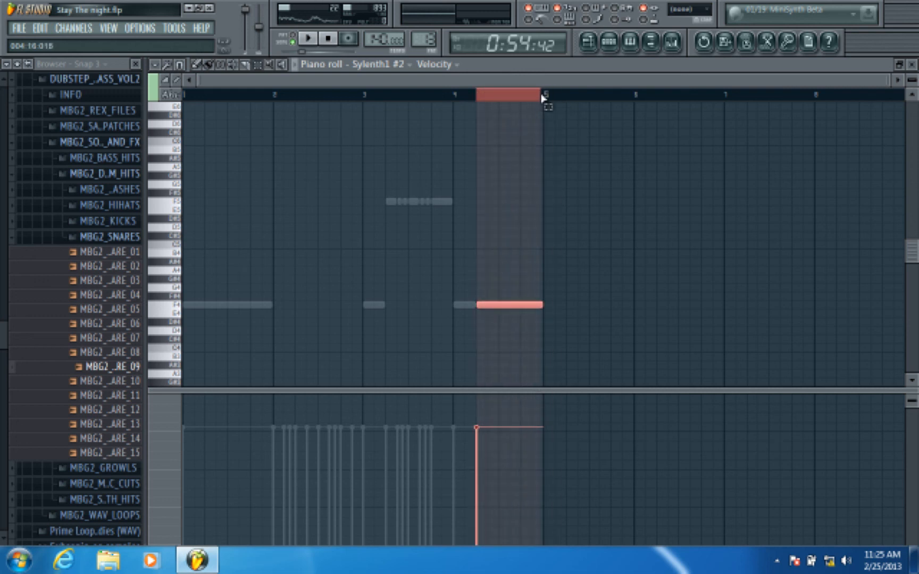
ctrl+click(542, 97)
scroll(527, 99, up, 2)
drag(431, 101, 566, 106)
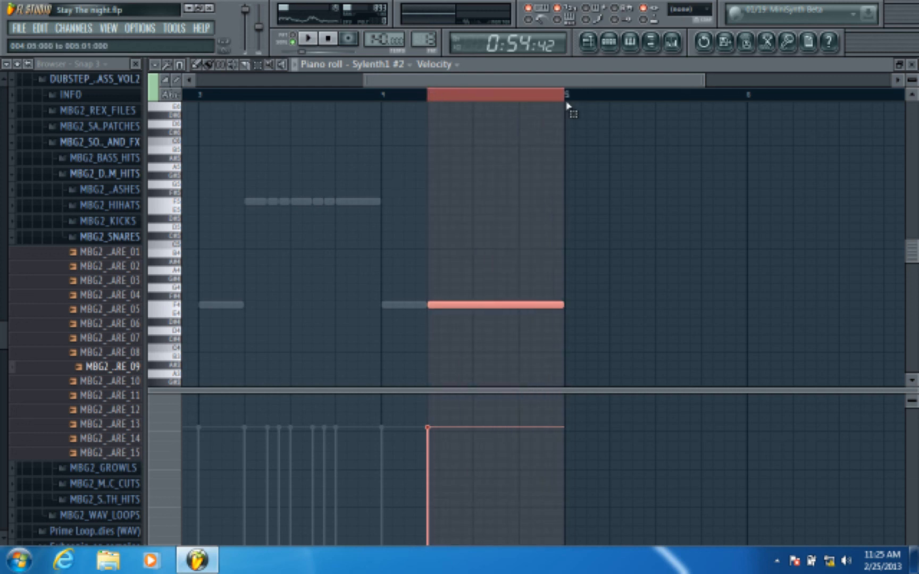
key(space)
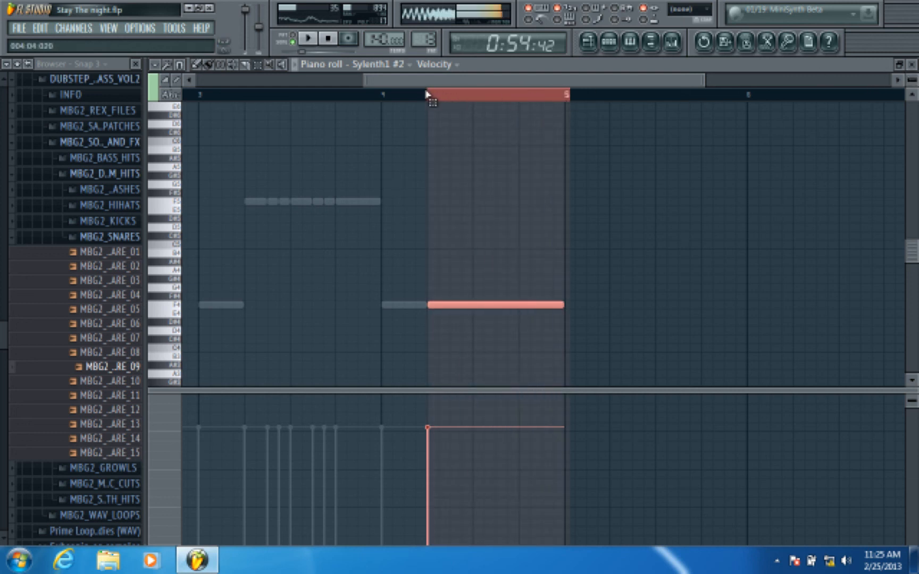
drag(430, 94, 537, 98)
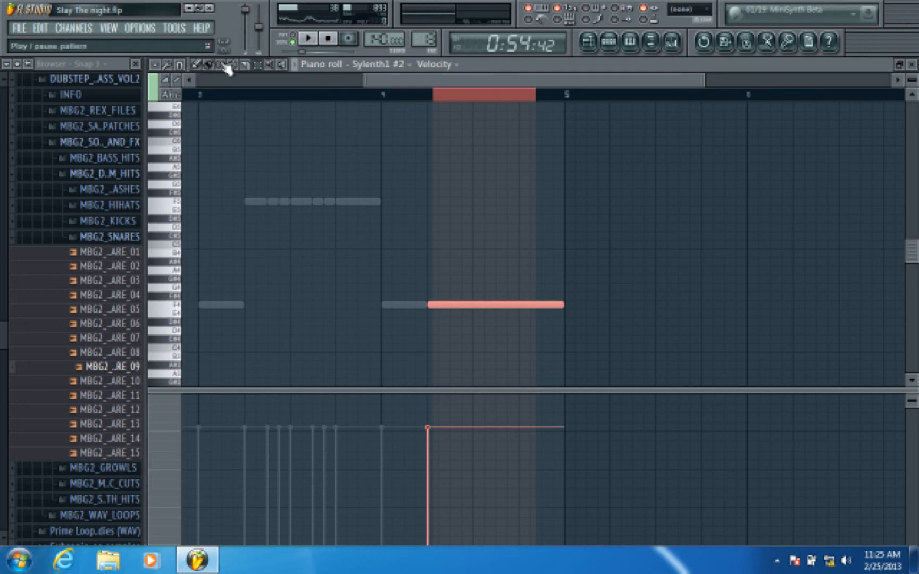
ctrl+click(458, 102)
drag(430, 99, 567, 117)
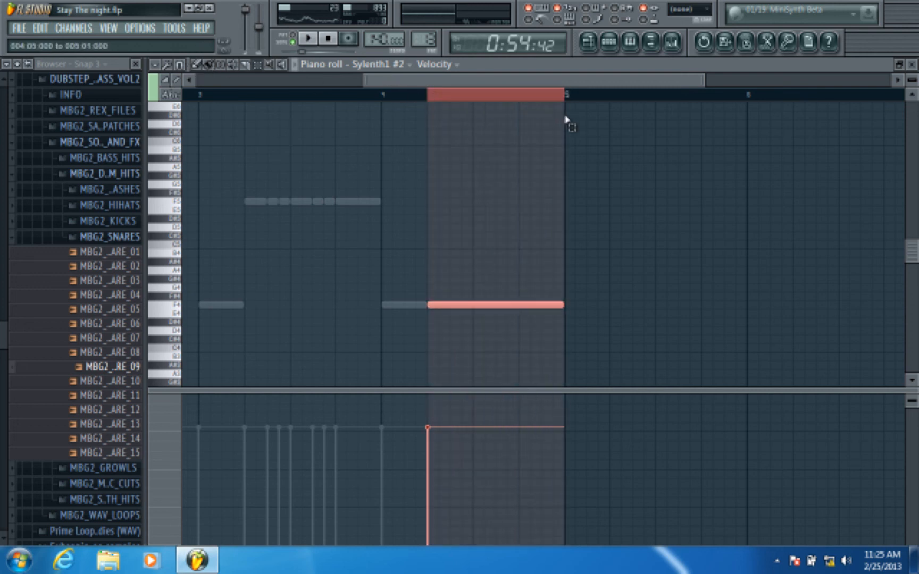
click(184, 66)
click(190, 113)
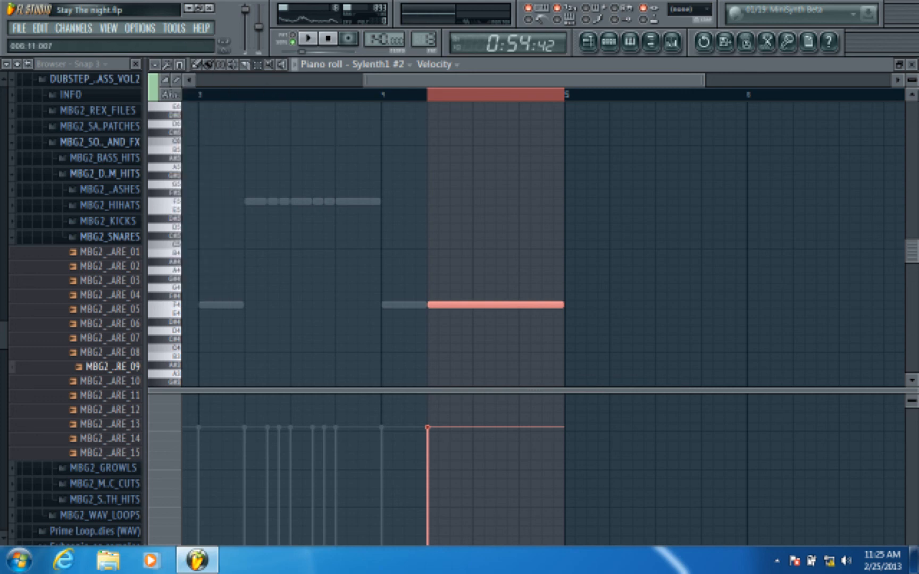
Switch playback to pattern mode and loop Pattern 13 over the Sylenth1 #2 note, from step 5 of bar 4 to bar 5
click(911, 65)
key(space)
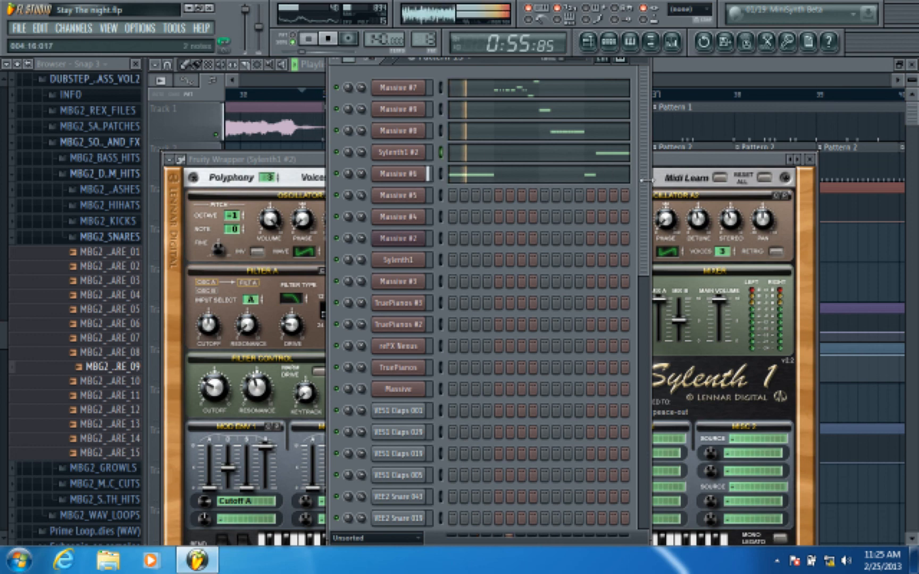
click(295, 40)
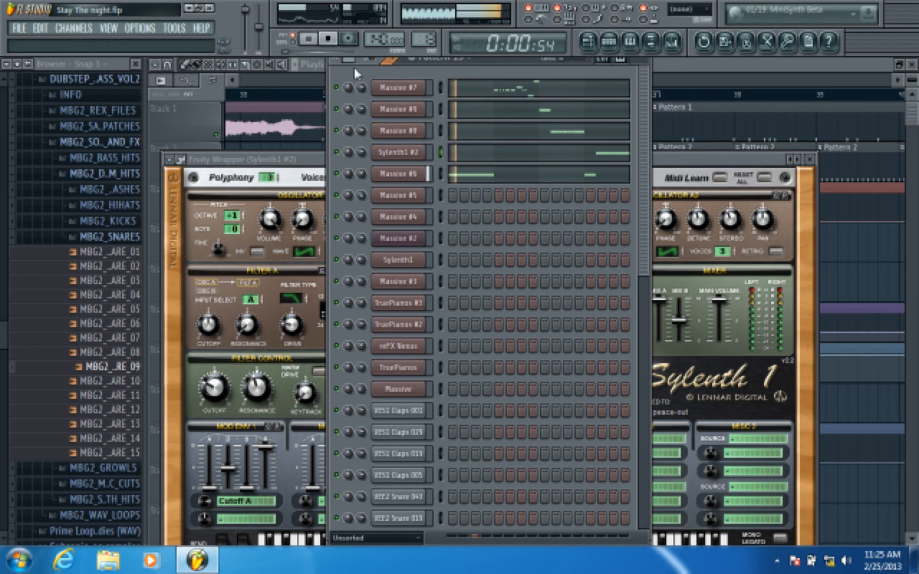
click(615, 157)
scroll(522, 97, down, 5)
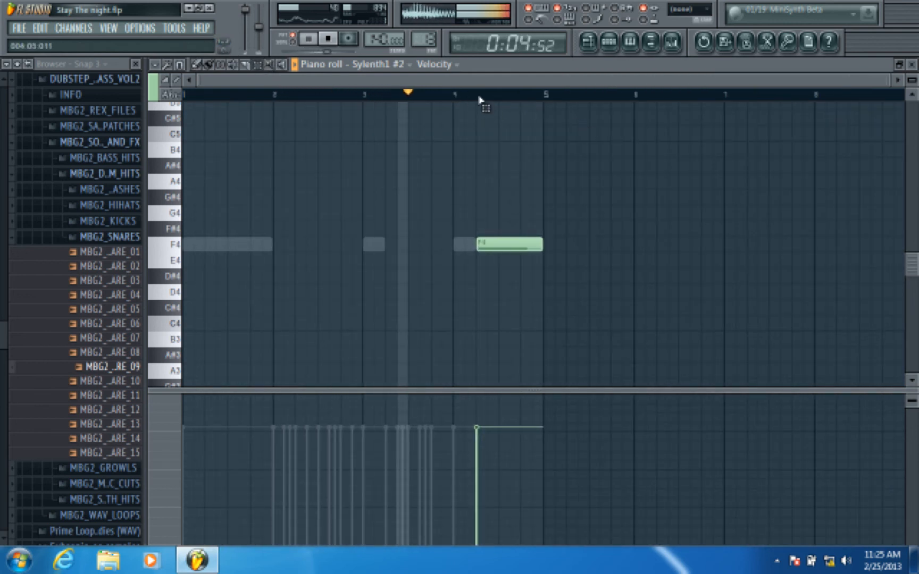
drag(479, 97, 549, 95)
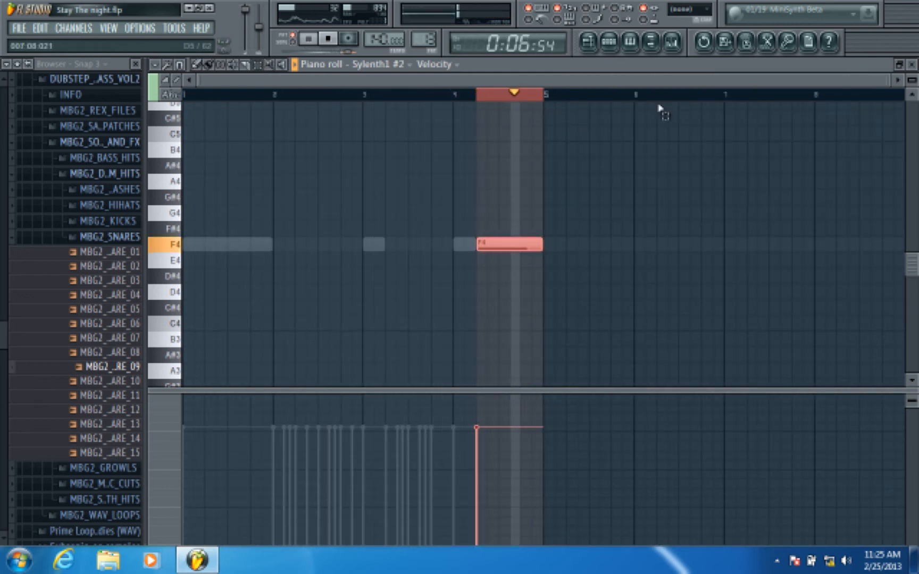
Audition the Sylenth1 #2 presets 008: BAS - DanceSeq and 009: BAS - DeepestBass while playing the pattern
click(912, 65)
key(space)
click(694, 164)
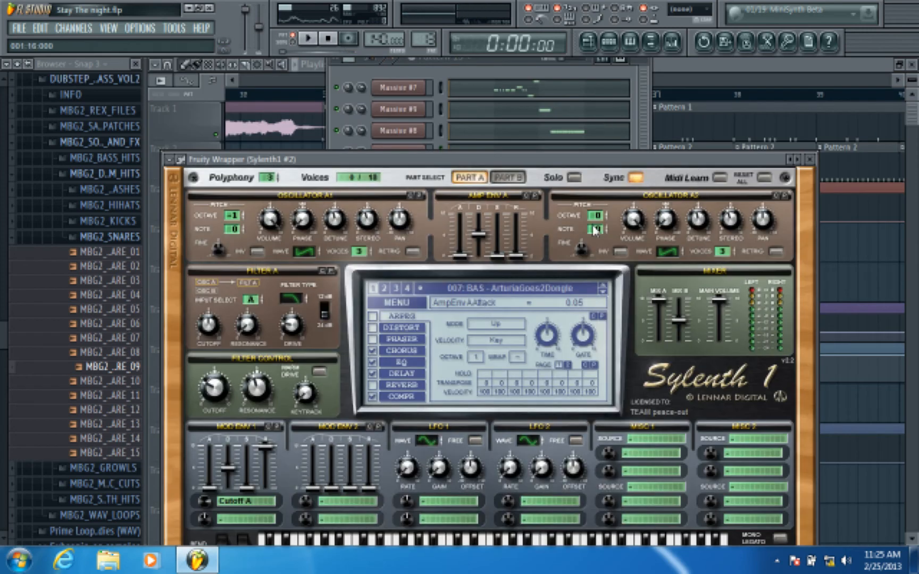
click(585, 288)
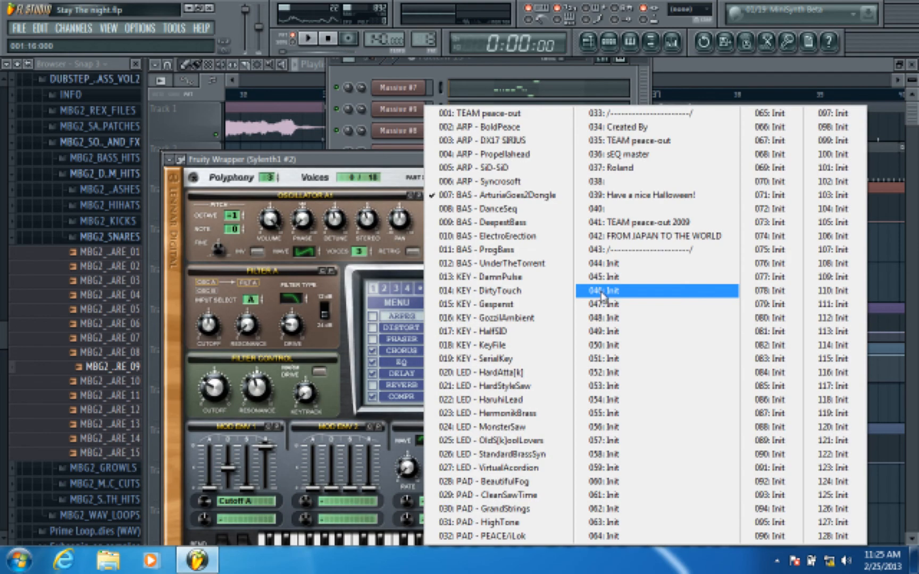
click(487, 209)
key(space)
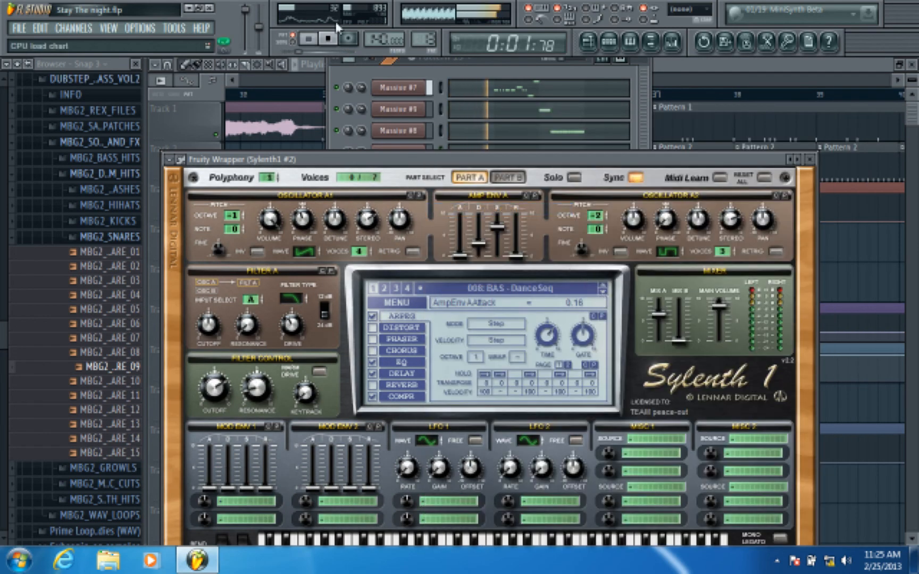
click(603, 292)
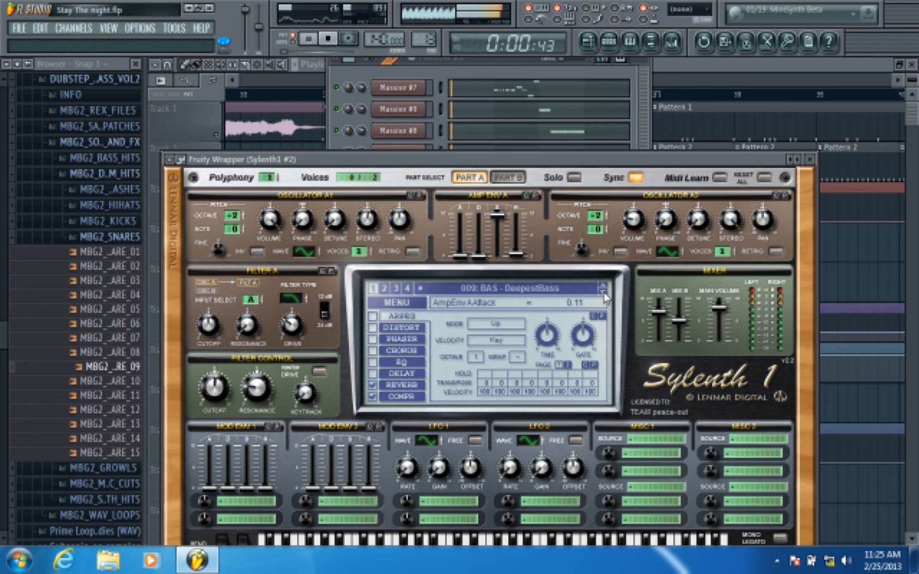
Solo track 4 in the playlist and replay the song from the second beat of bar 35
click(694, 80)
click(488, 95)
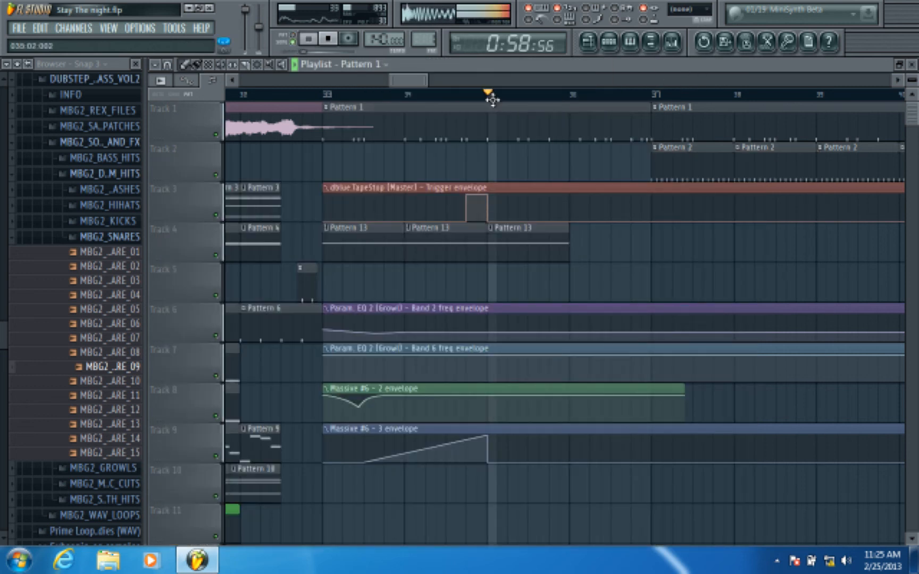
key(space)
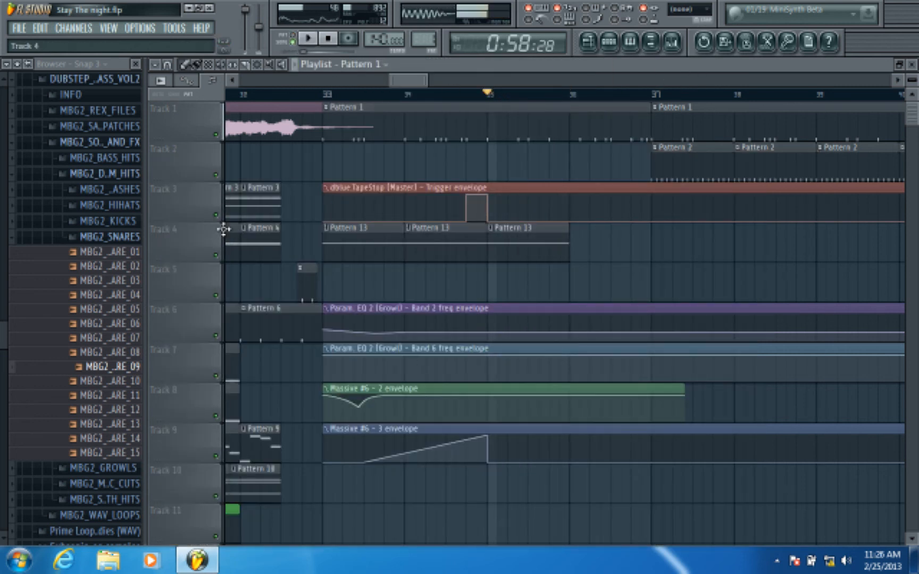
right_click(217, 255)
key(space)
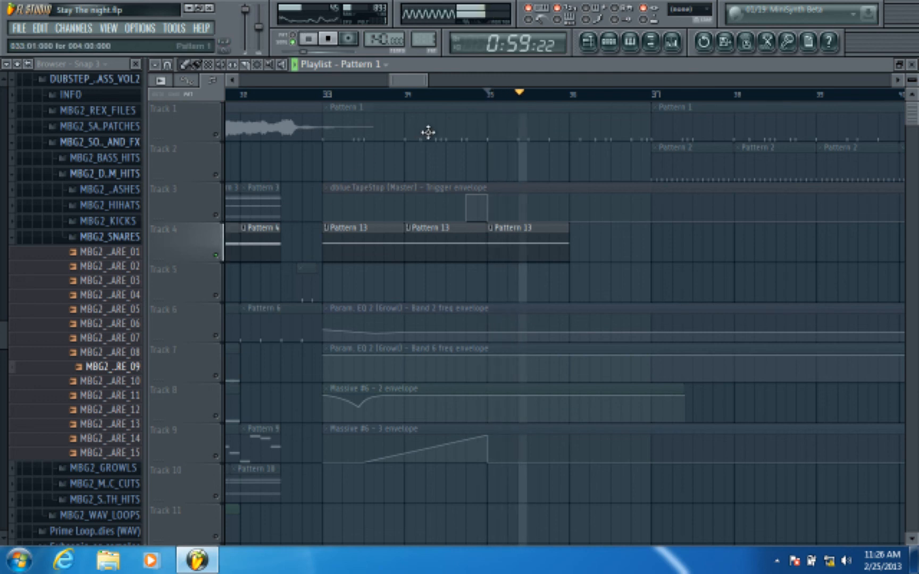
key(space)
click(500, 99)
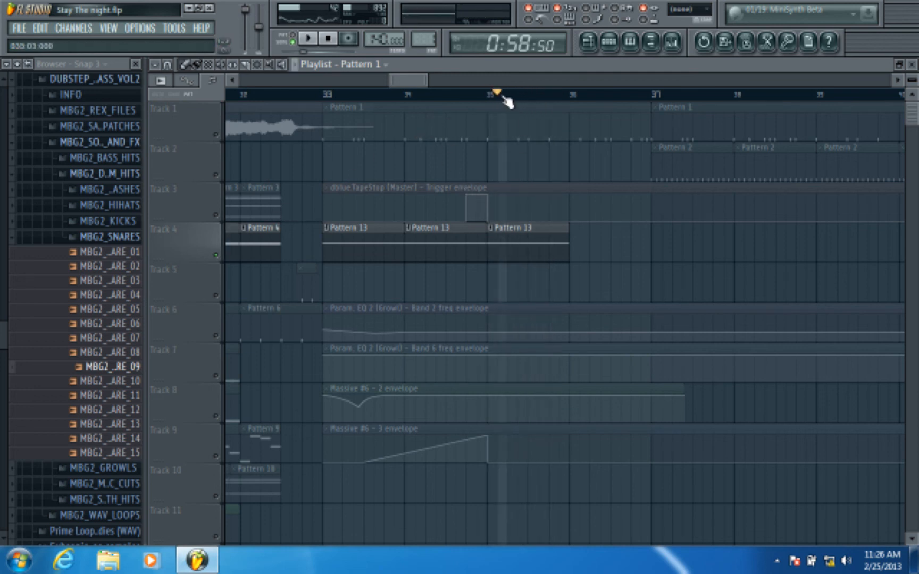
drag(525, 96, 512, 95)
key(space)
Select Pattern 13 in the step sequencer and reopen the Sylenth1 #2 instrument
click(609, 42)
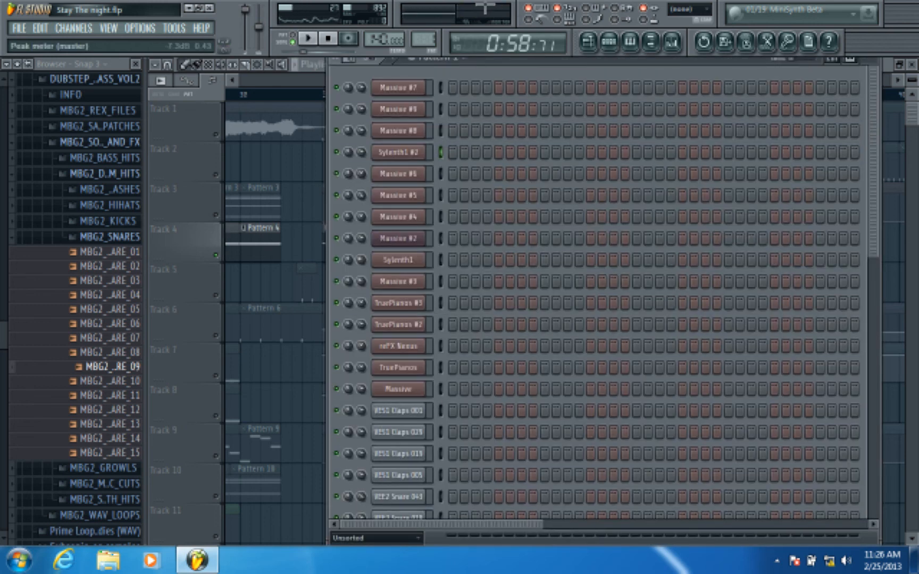
click(436, 57)
click(463, 212)
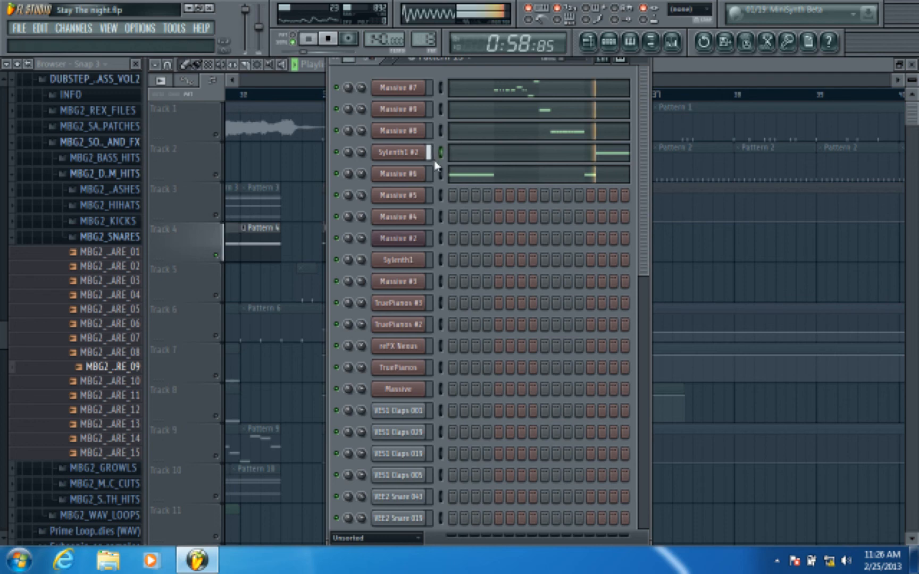
click(419, 152)
Audition the Sylenth1 #2 presets from 010: BAS - ElectroErection to 026: LED - StandardBrassSyn, as well as 014: KEY - DirtyTouch
click(603, 292)
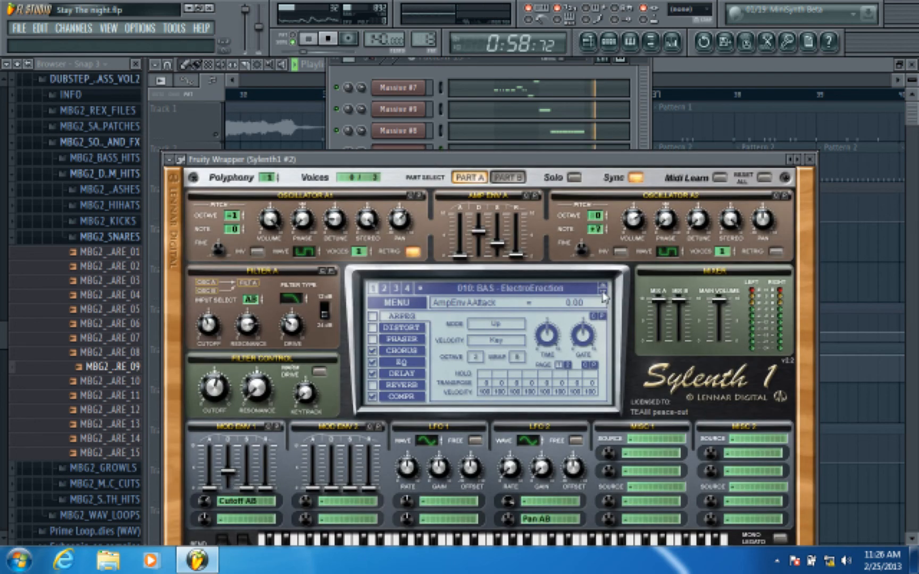
click(604, 293)
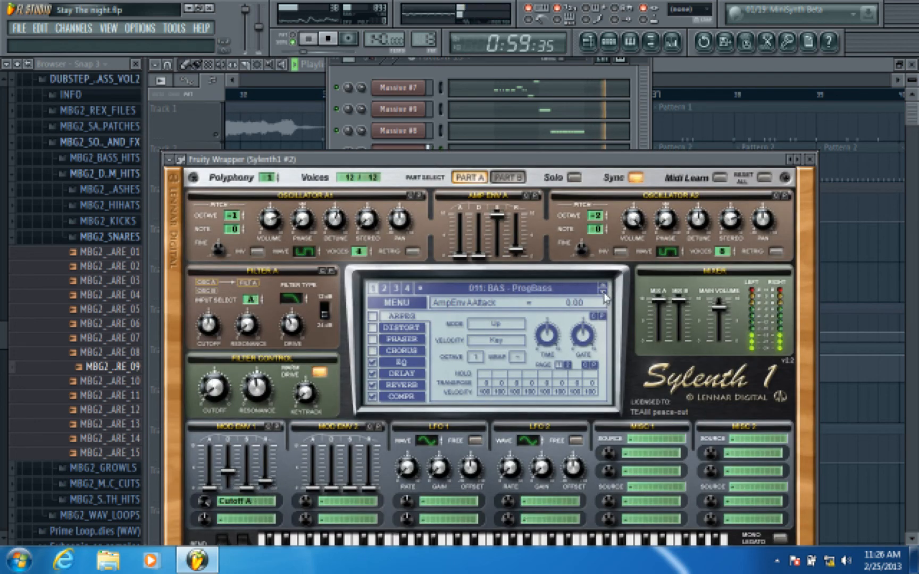
click(604, 293)
click(603, 293)
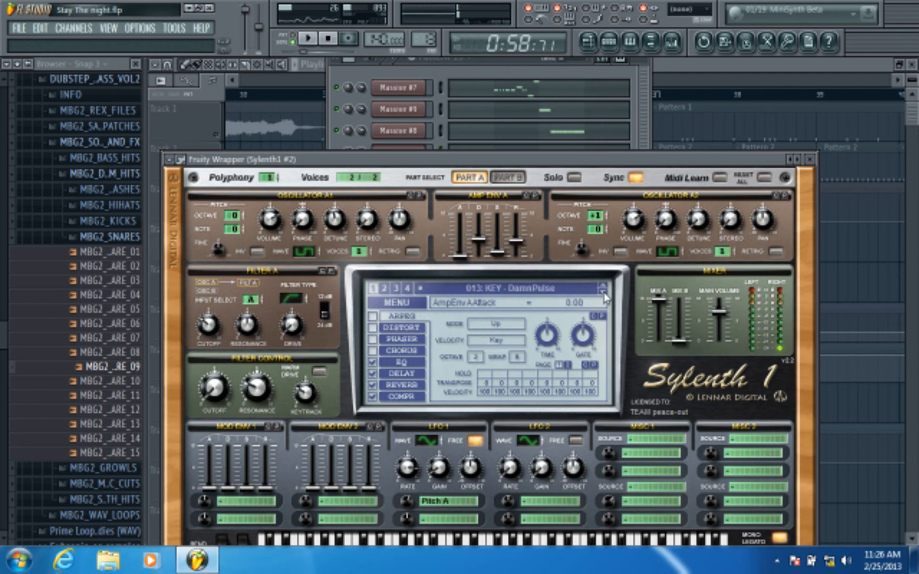
click(603, 292)
click(603, 292)
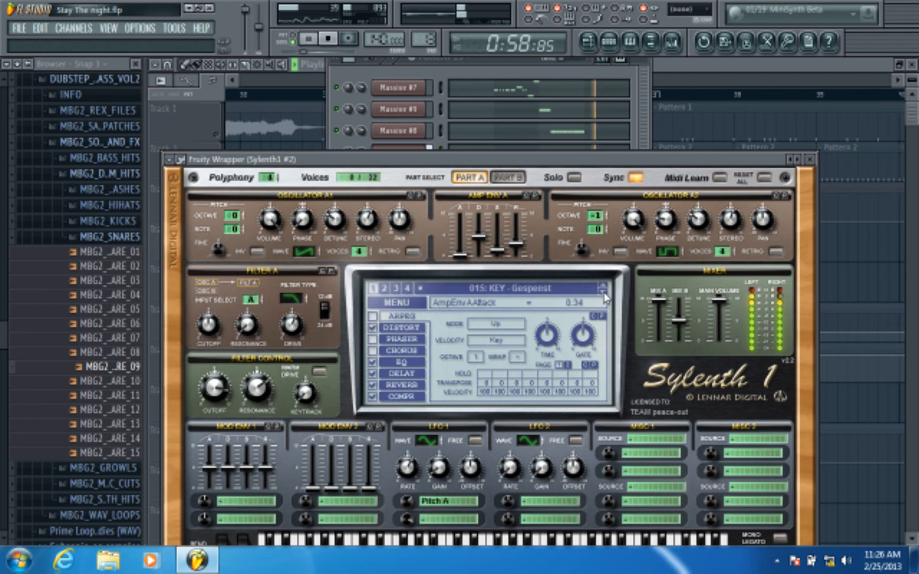
click(604, 296)
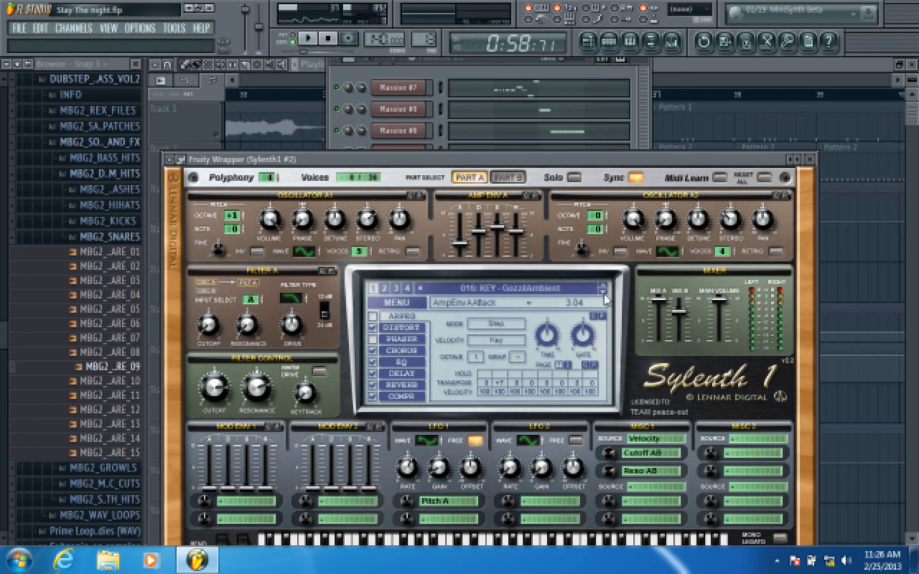
click(604, 296)
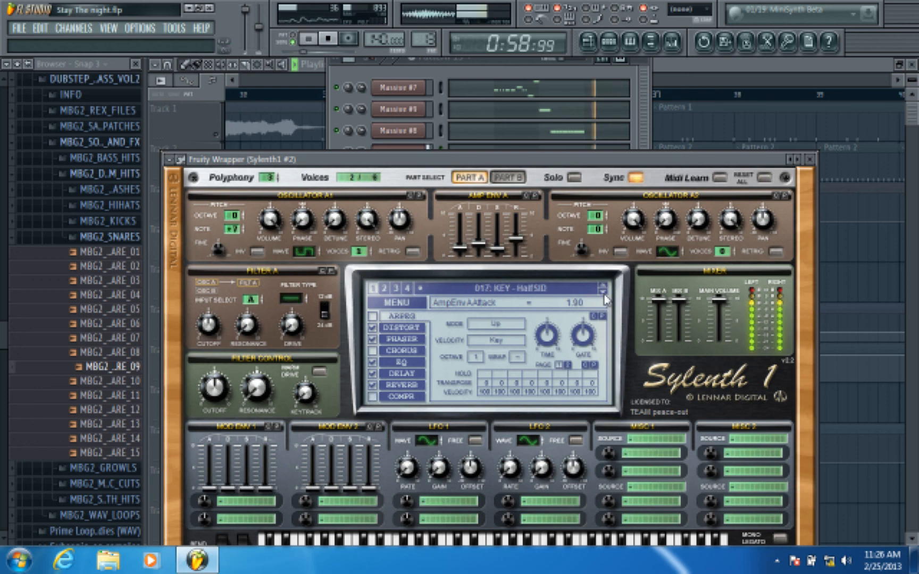
click(604, 296)
click(604, 296)
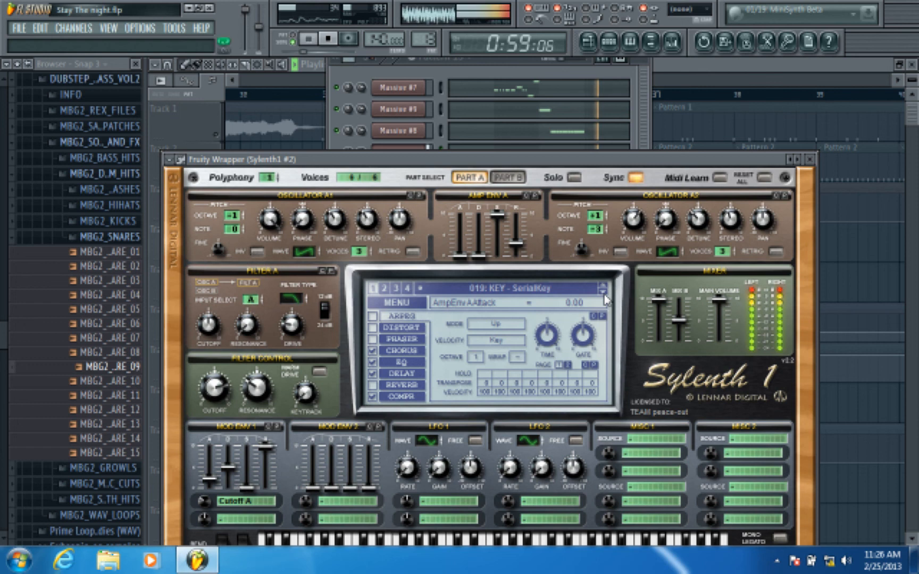
click(604, 296)
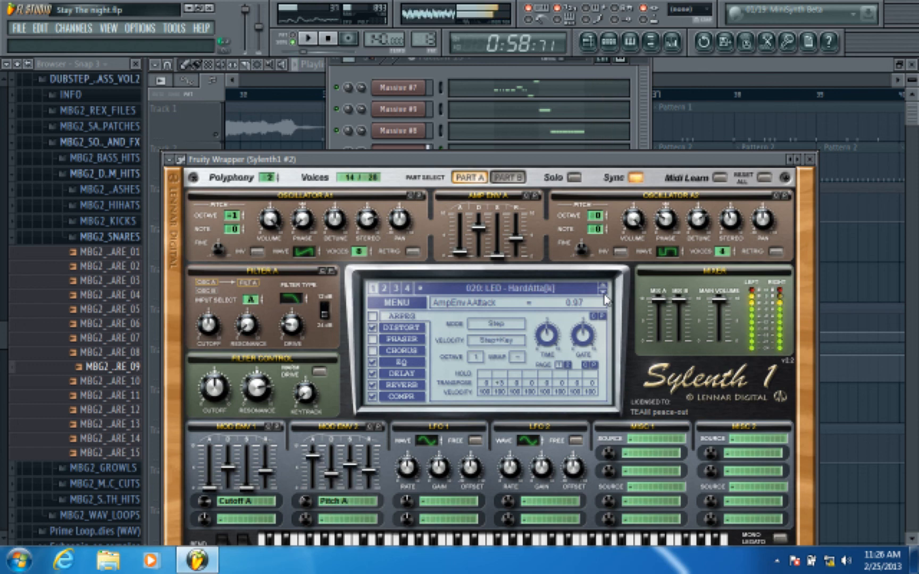
click(604, 296)
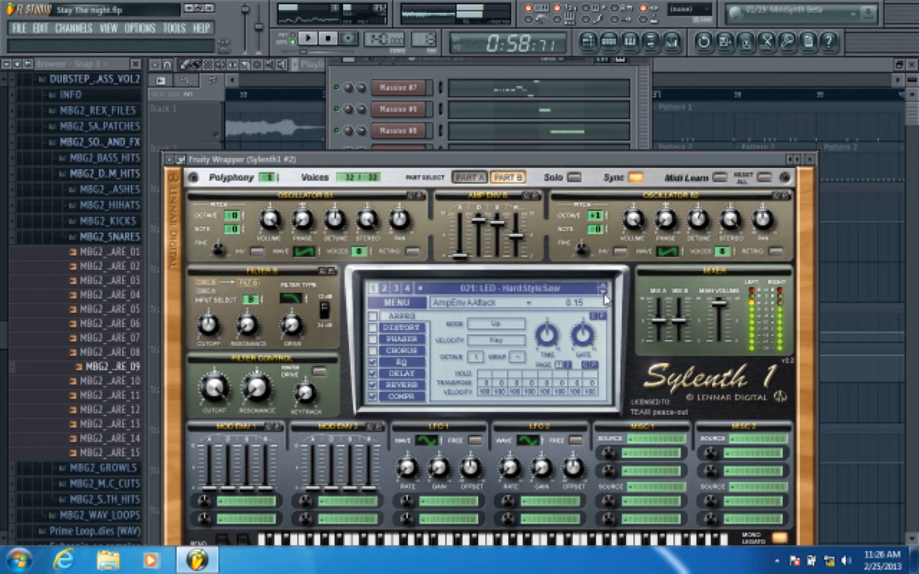
click(605, 296)
click(604, 296)
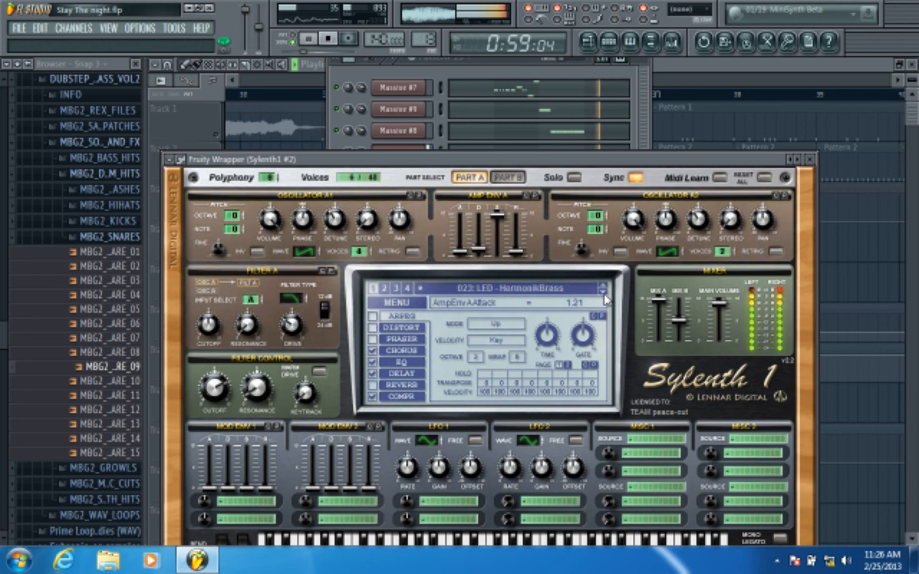
click(605, 296)
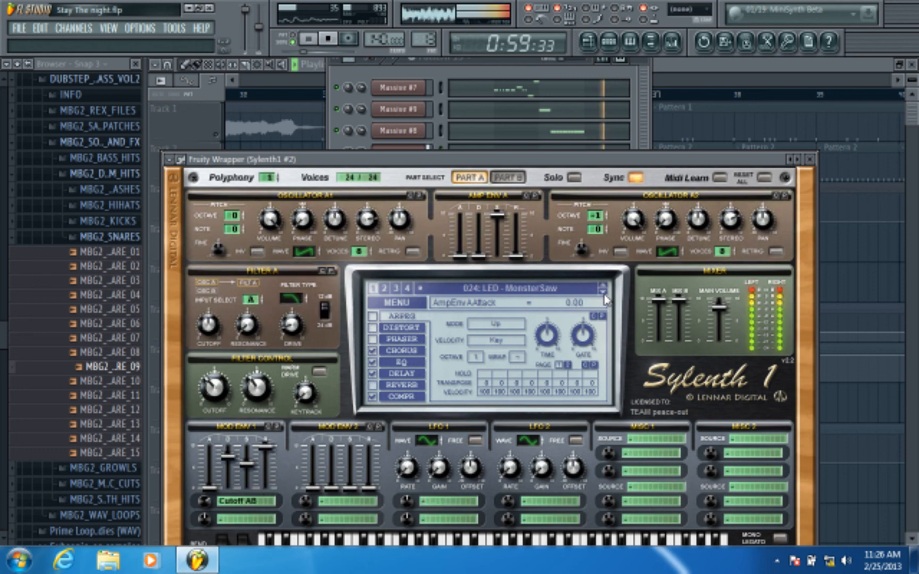
click(604, 296)
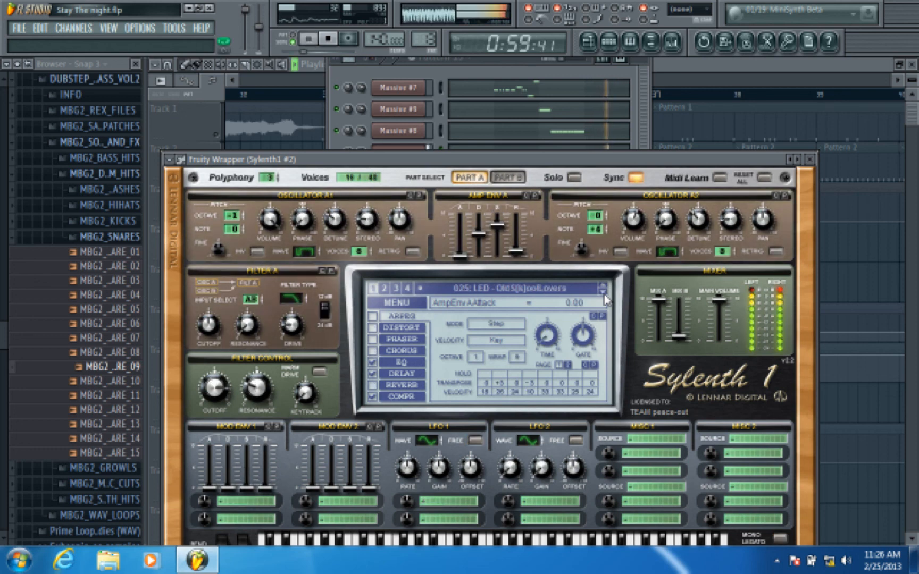
click(605, 296)
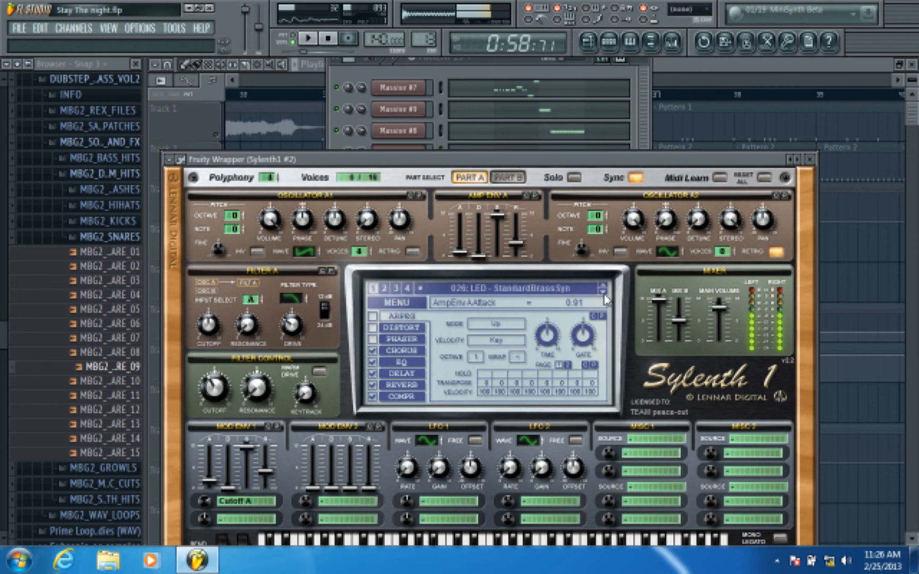
click(565, 291)
click(560, 290)
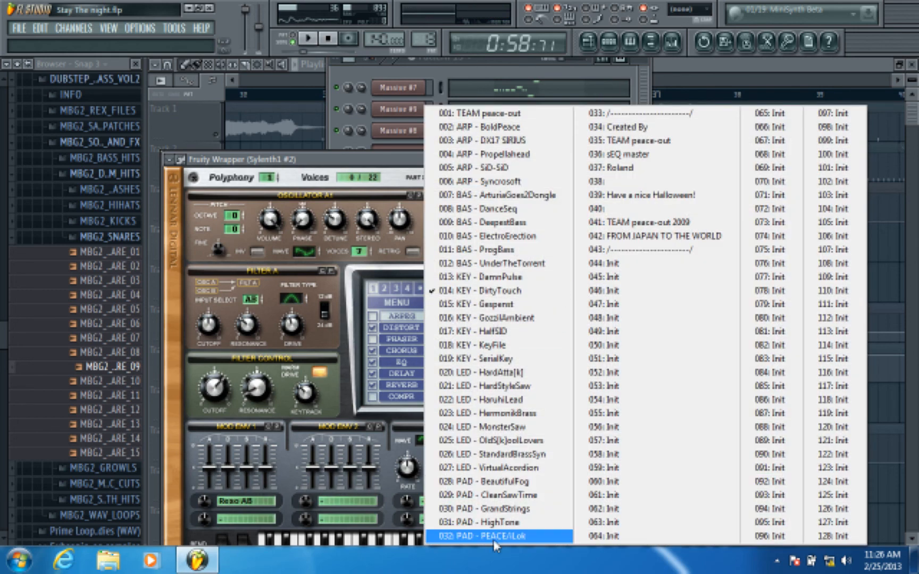
click(362, 170)
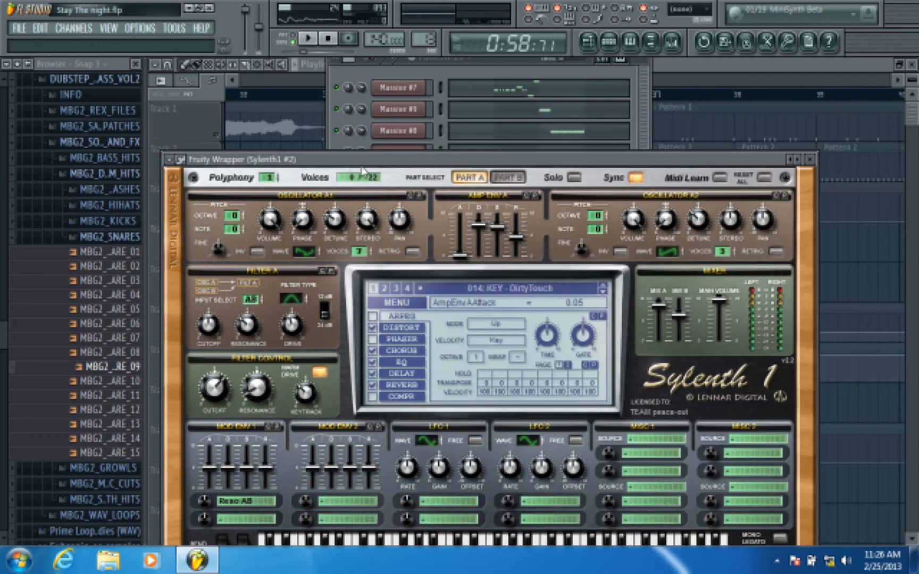
Load the FactoryBank1 bank from the SoundBank folder into Sylenth1 #2
click(403, 305)
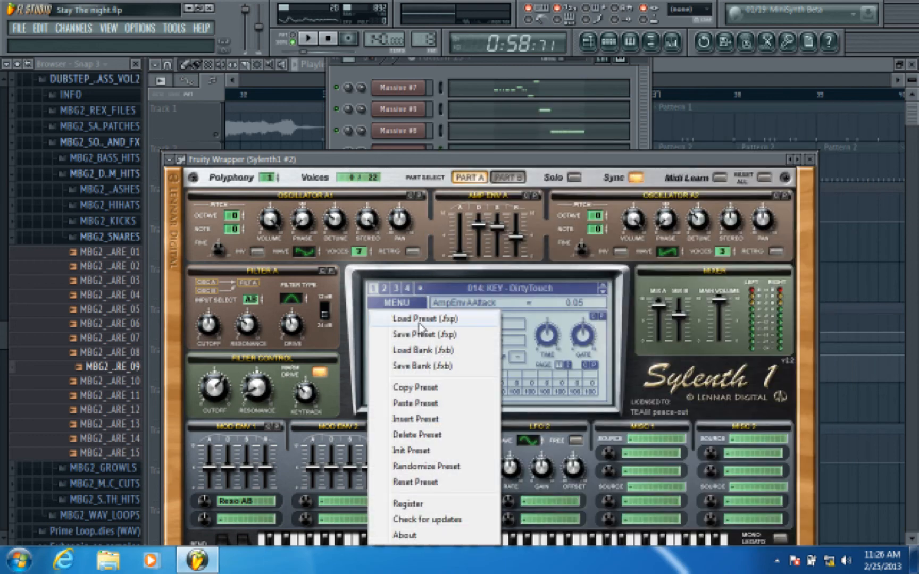
click(441, 352)
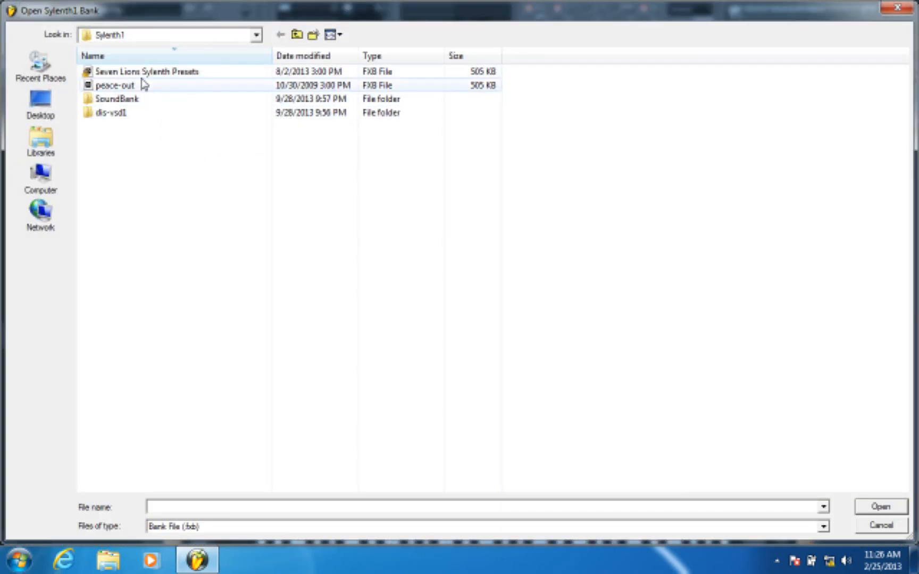
double_click(140, 100)
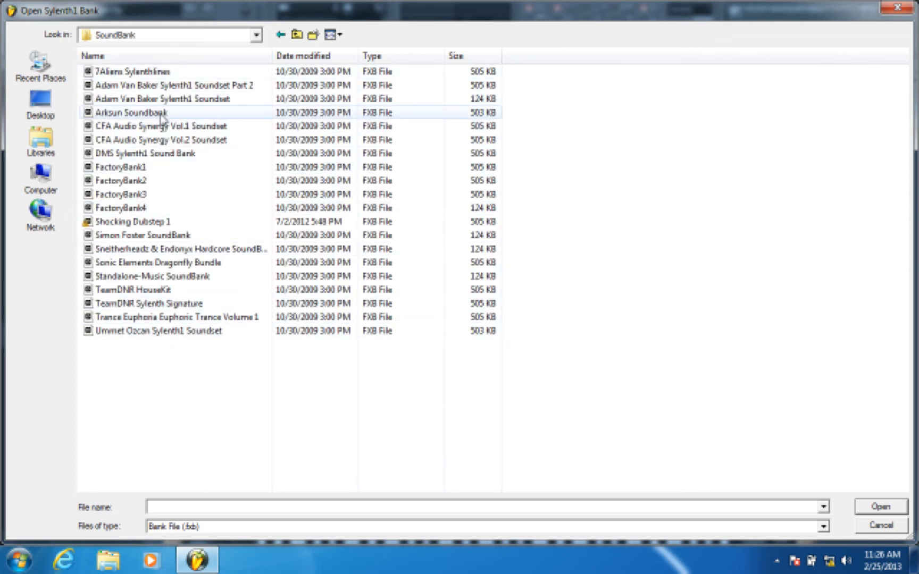
double_click(146, 169)
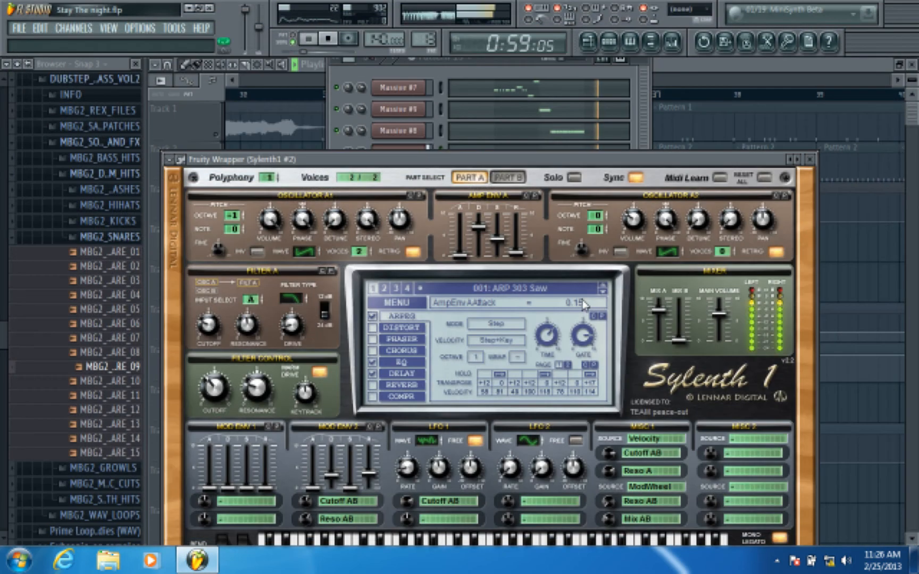
Try the preset 022: HOV Analog Hover, and set Sylenth1 #2 to 023: HOV Dominator while playing the song
click(510, 288)
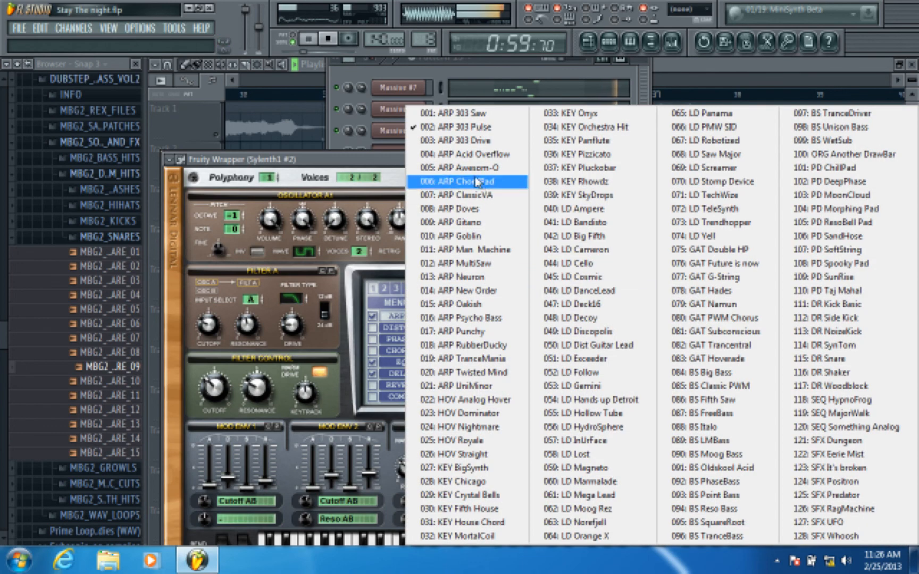
click(468, 399)
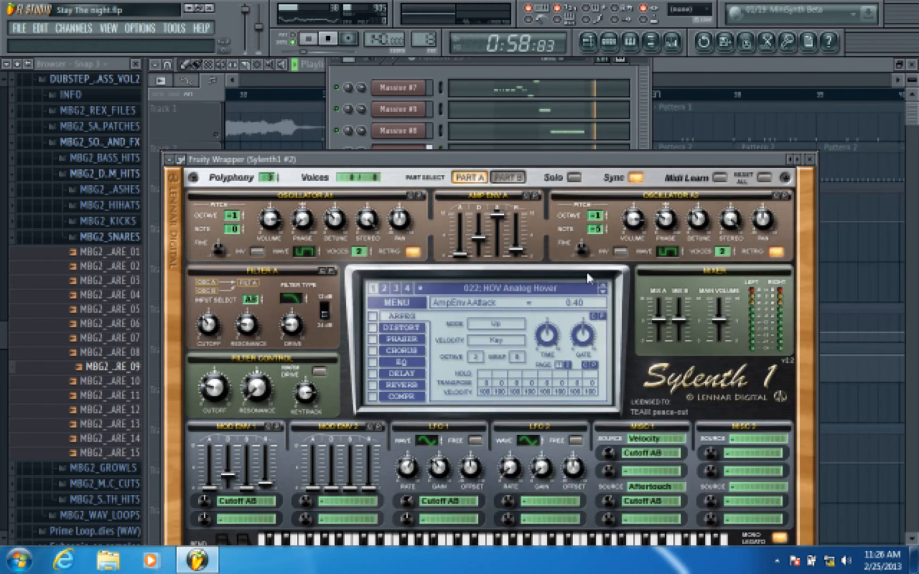
key(space)
click(603, 292)
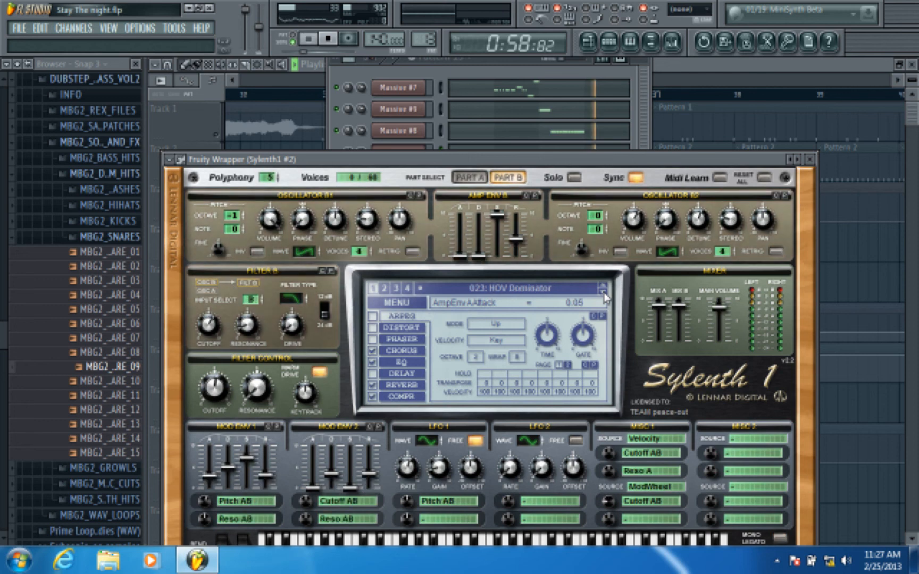
click(505, 71)
key(space)
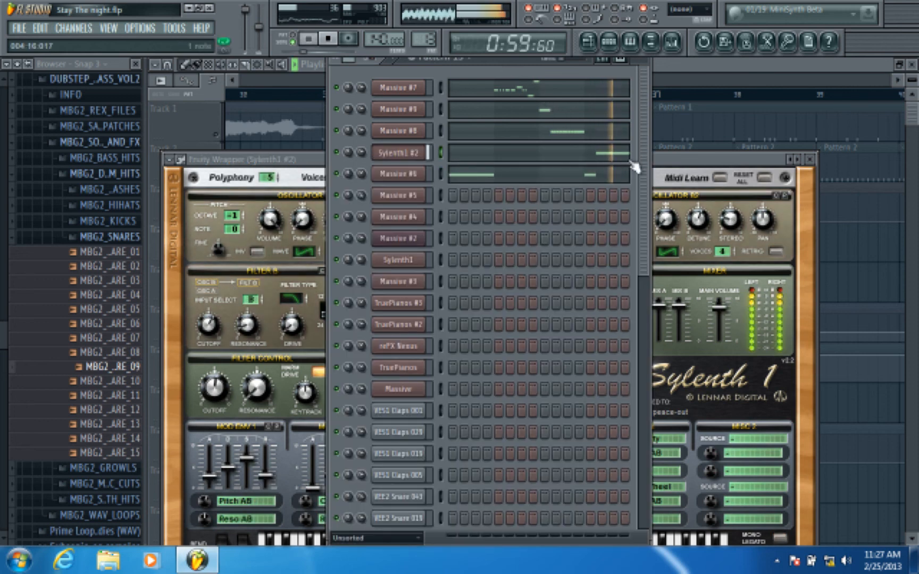
key(space)
click(661, 166)
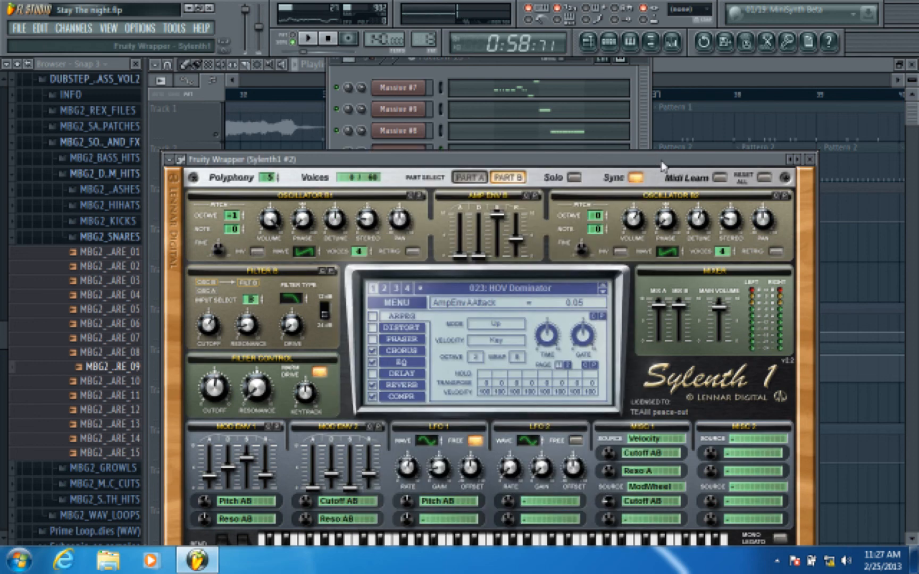
Replace the Sylenth1 #2 F4 note in bar 4 with a D#5 note of equal length, trying A#4 and D5 first
click(638, 110)
click(613, 155)
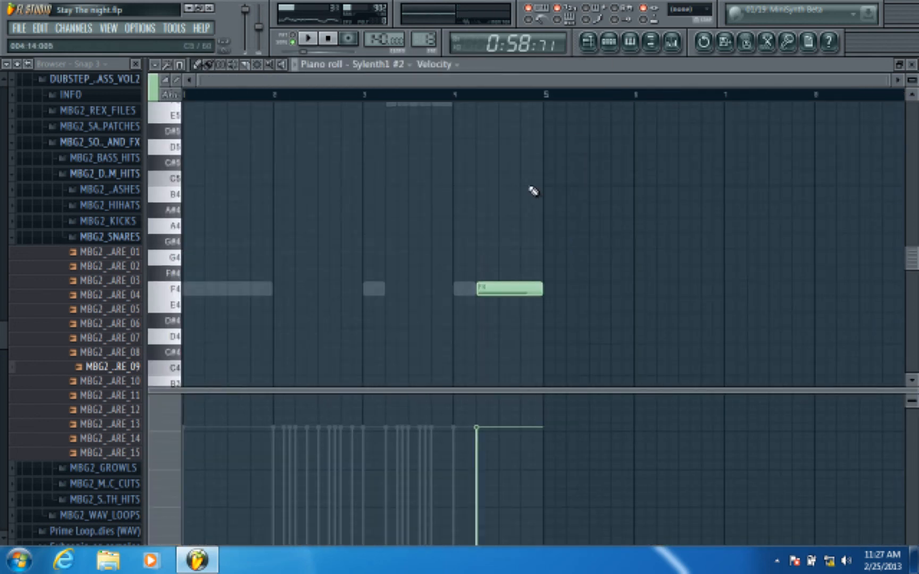
click(477, 233)
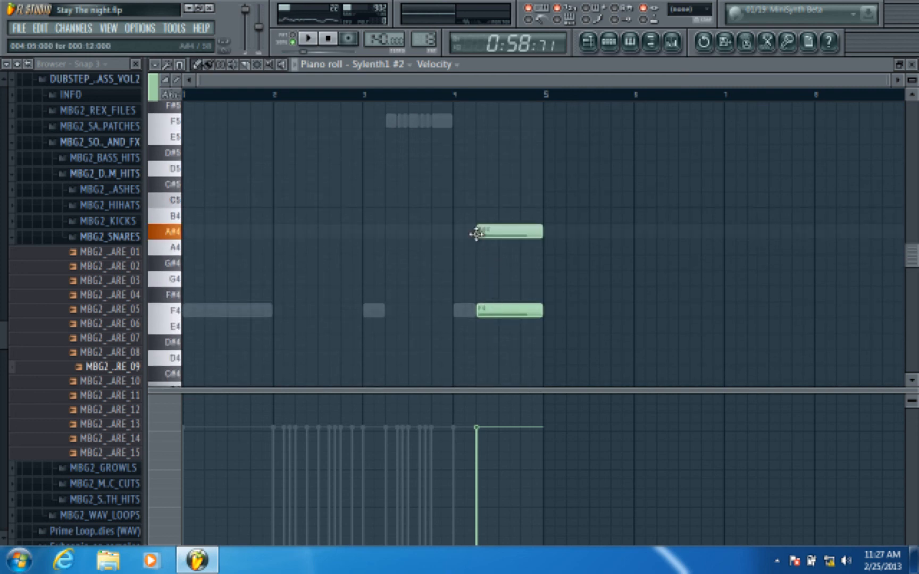
right_click(488, 310)
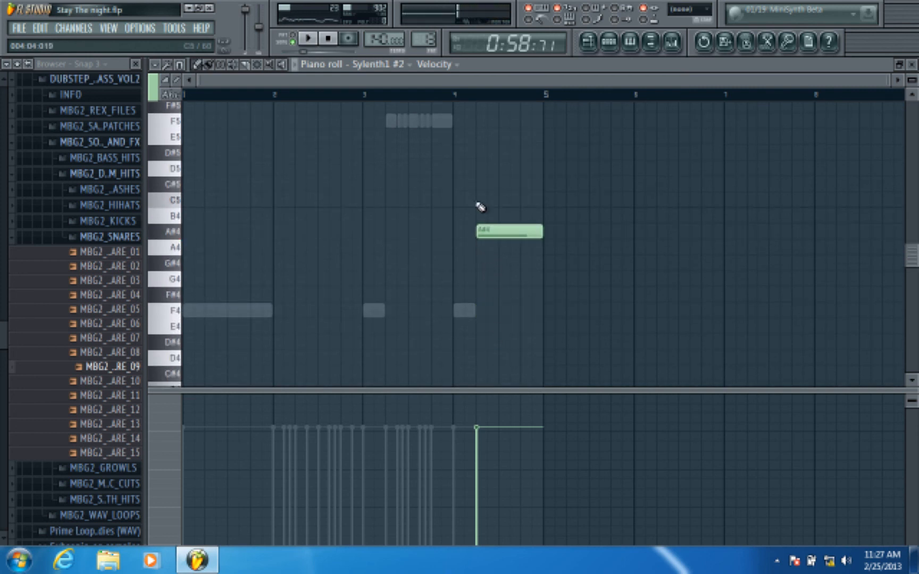
click(480, 168)
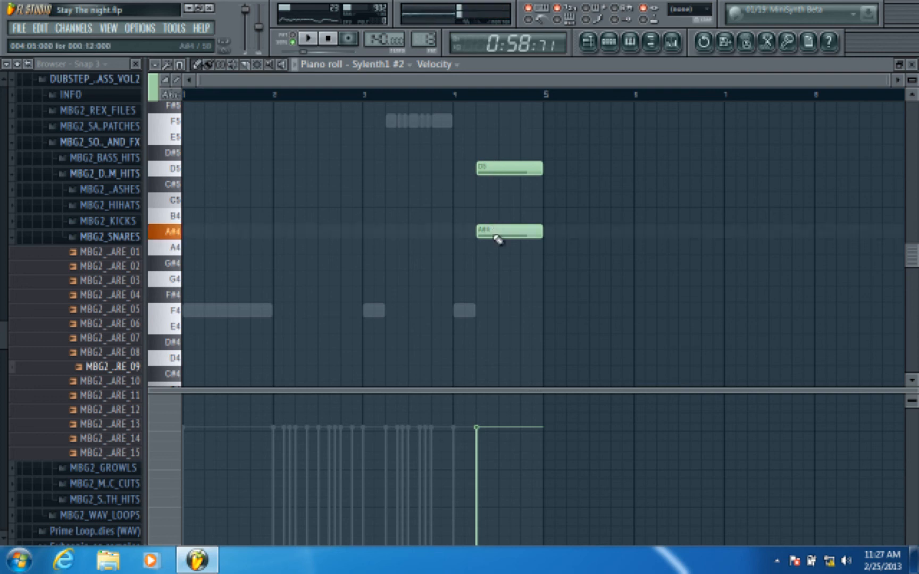
click(478, 152)
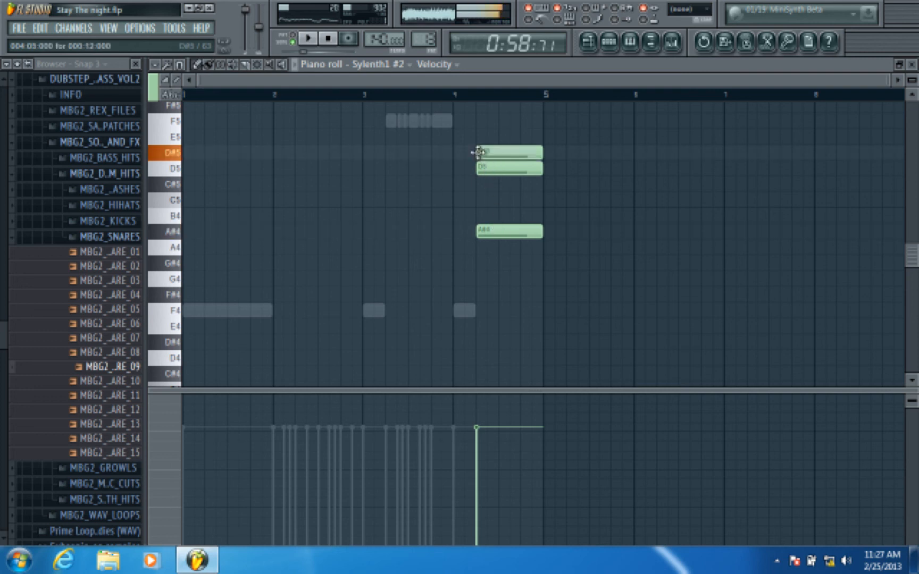
right_click(485, 153)
right_click(488, 169)
right_click(488, 232)
click(479, 152)
key(space)
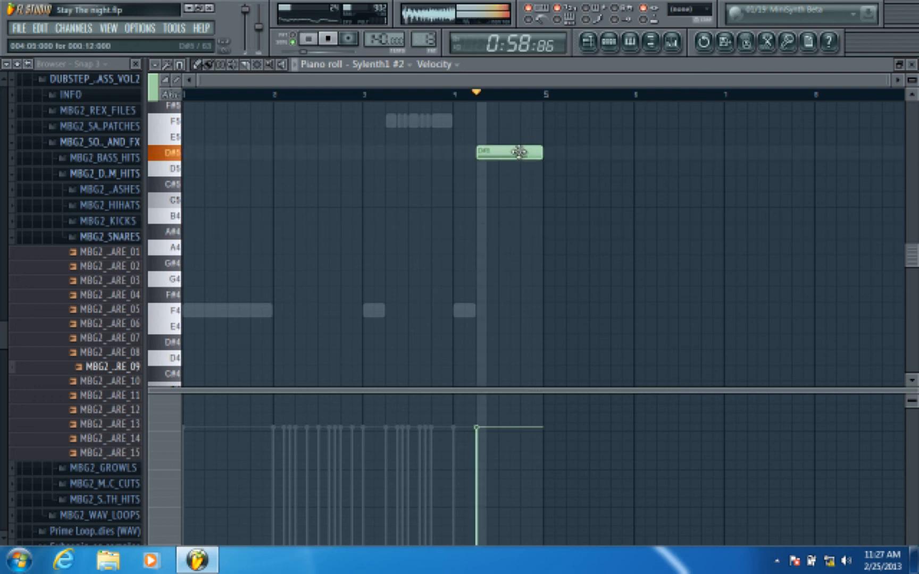
Close the piano roll and play Pattern 13 in pattern mode
click(910, 65)
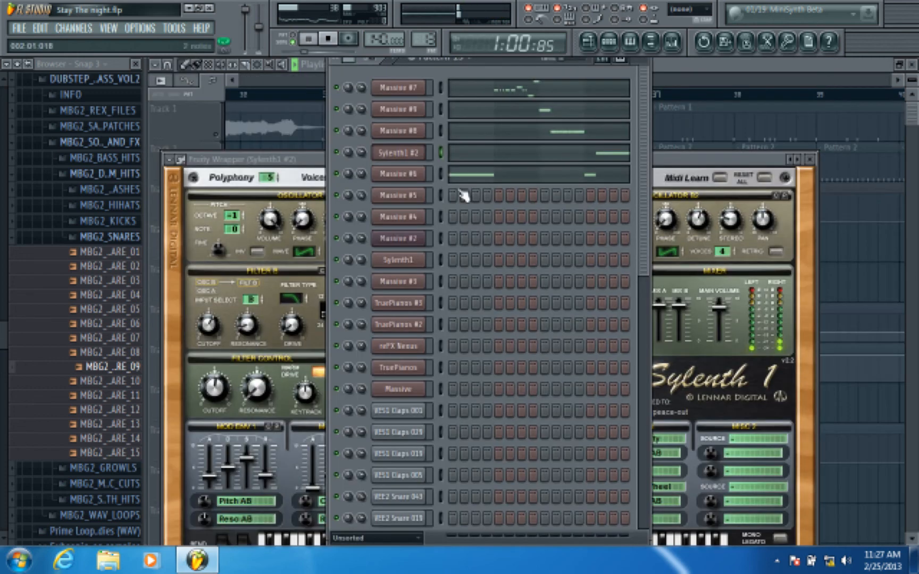
click(293, 39)
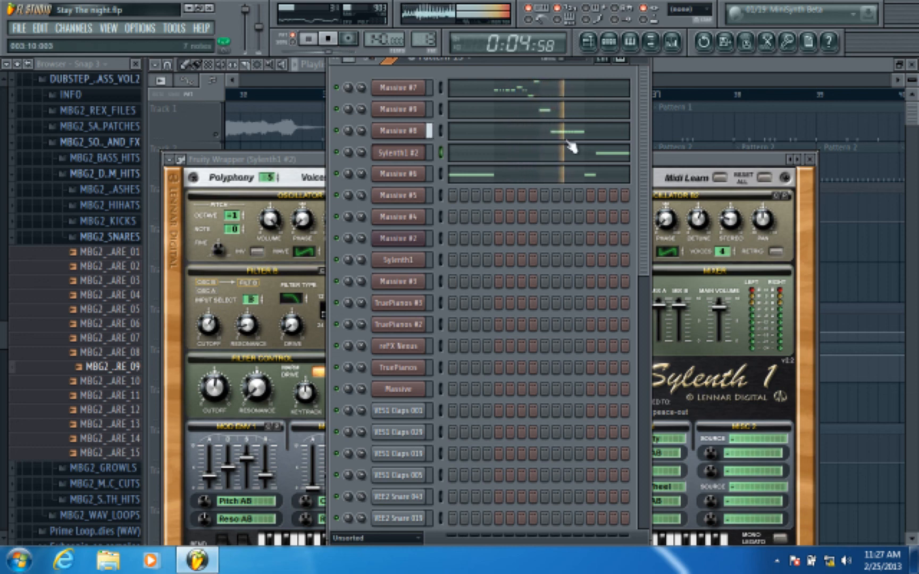
Return playback to song mode and play all playlist tracks from just before bar 33
click(674, 83)
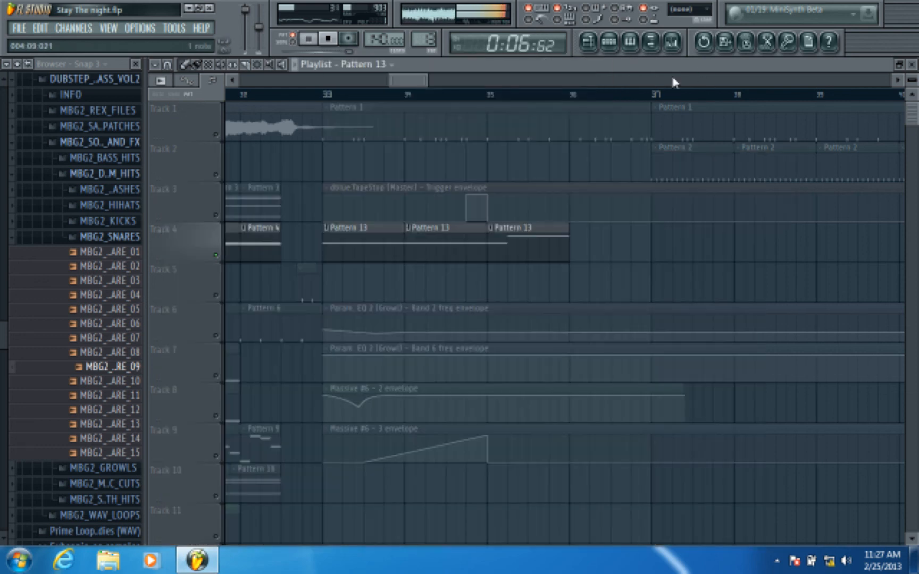
click(327, 105)
click(331, 98)
key(l)
click(313, 95)
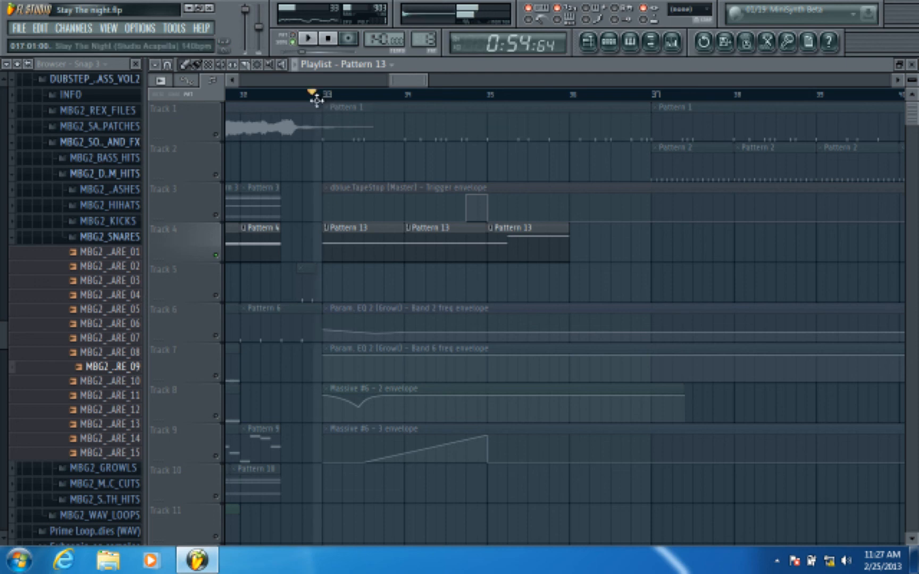
key(space)
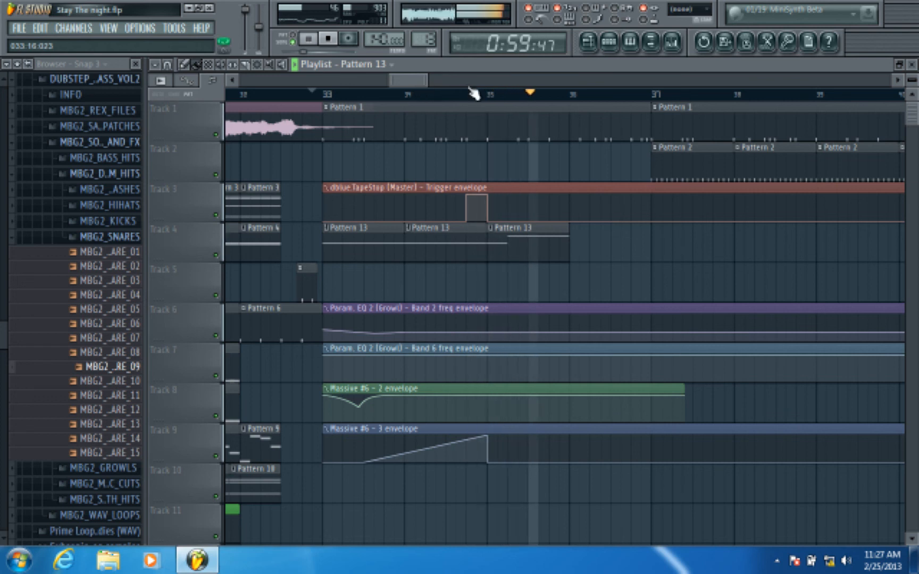
Place a Pattern 13 clip on Track 4 from bar 36 to bar 37, and play the drop from bar 33
click(323, 93)
key(space)
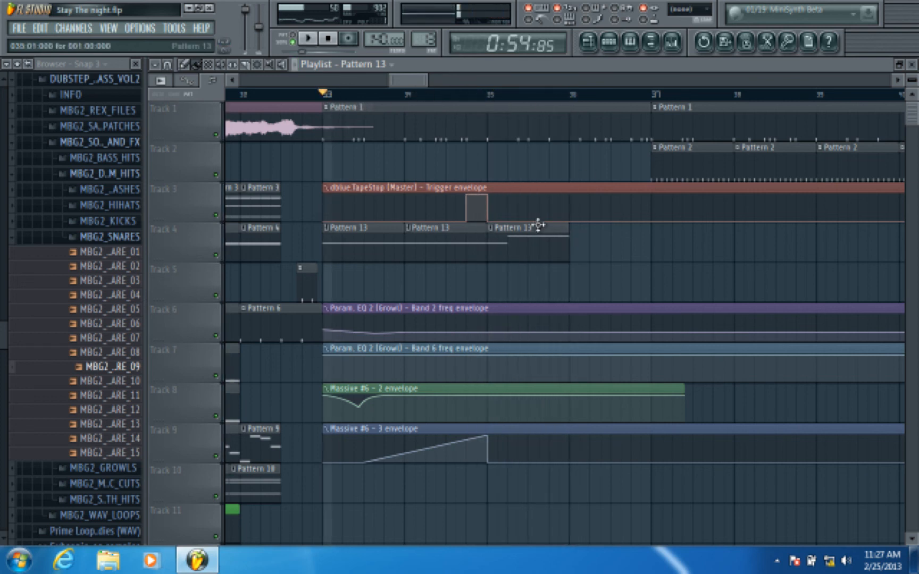
click(596, 259)
drag(590, 249, 427, 253)
drag(606, 232, 692, 246)
key(space)
drag(612, 249, 591, 252)
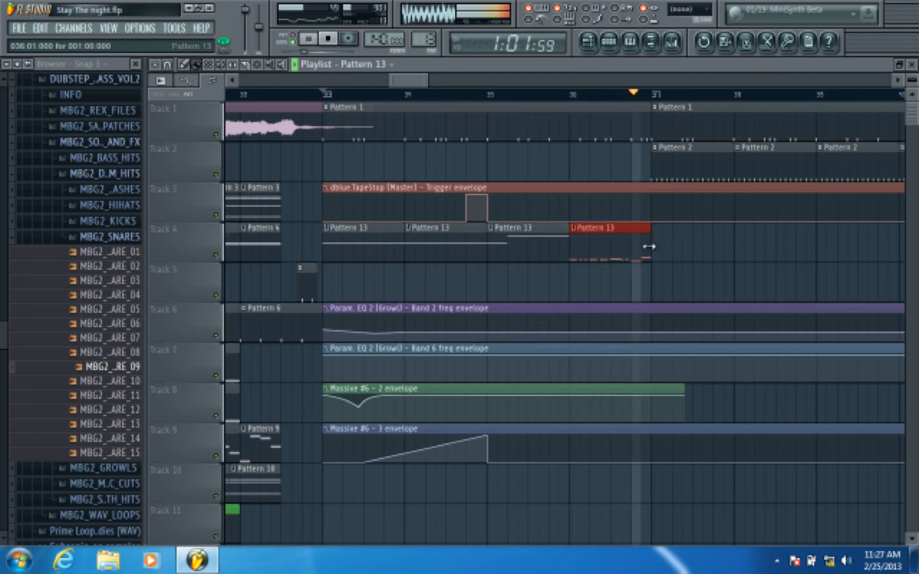
key(space)
Play the song from just before bar 25 through the drop's Pattern 13 clips
scroll(346, 101, down, 3)
key(space)
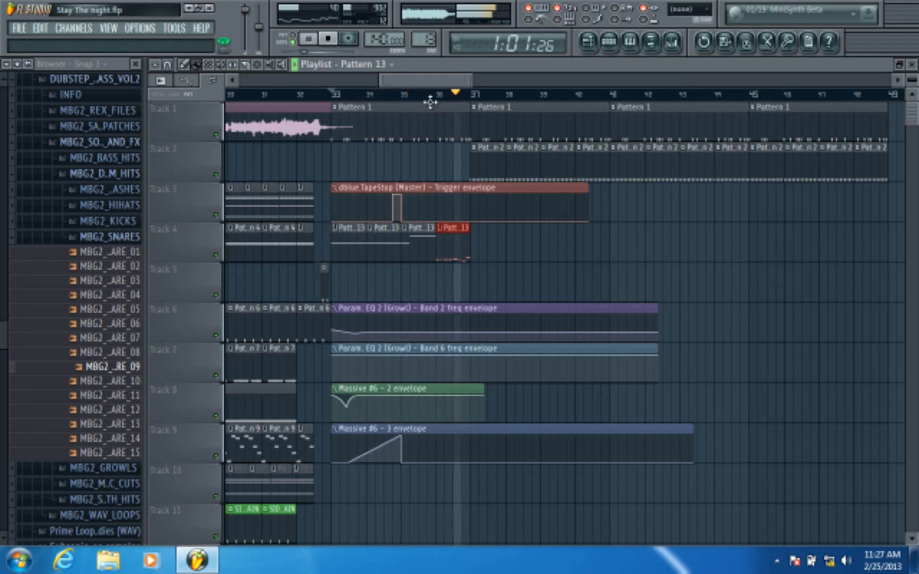
drag(434, 79, 391, 86)
click(256, 94)
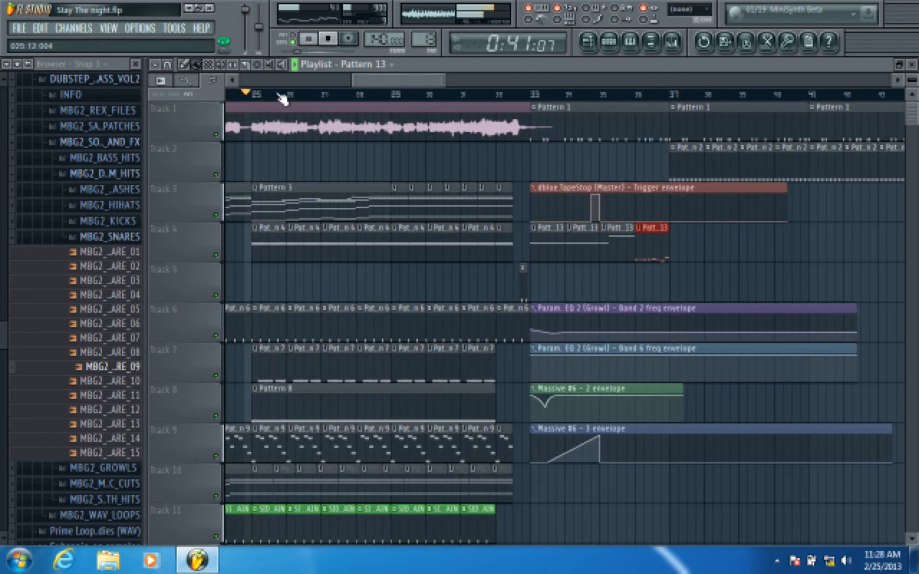
scroll(282, 97, down, 3)
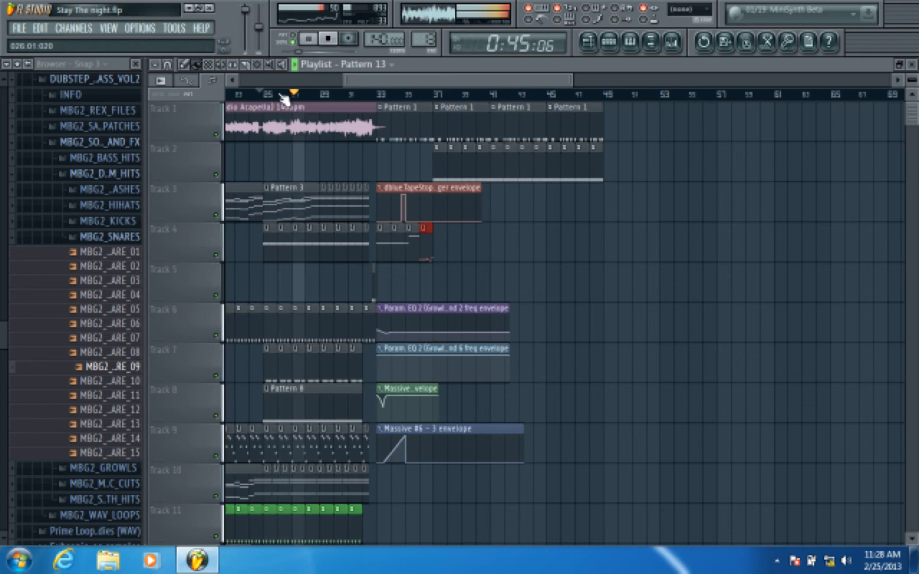
drag(374, 85, 366, 85)
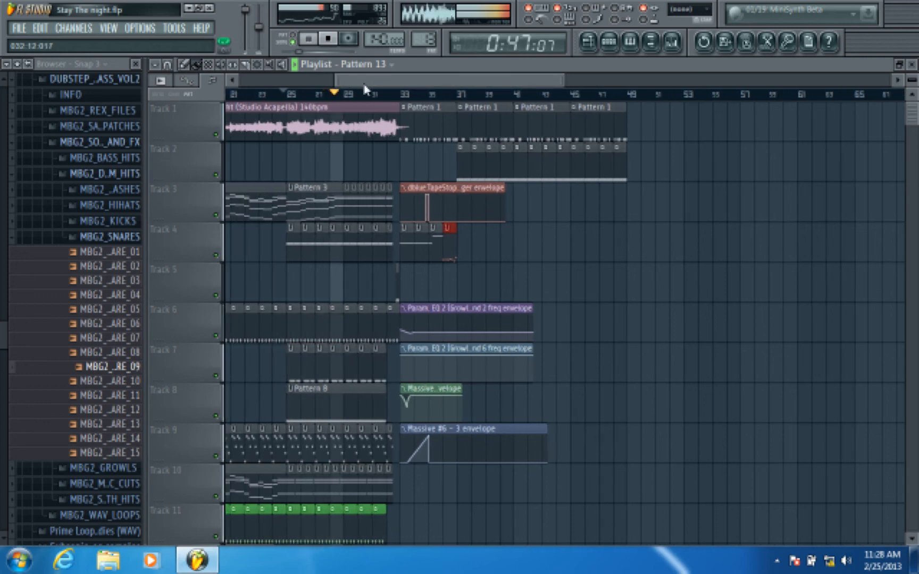
scroll(402, 100, up, 2)
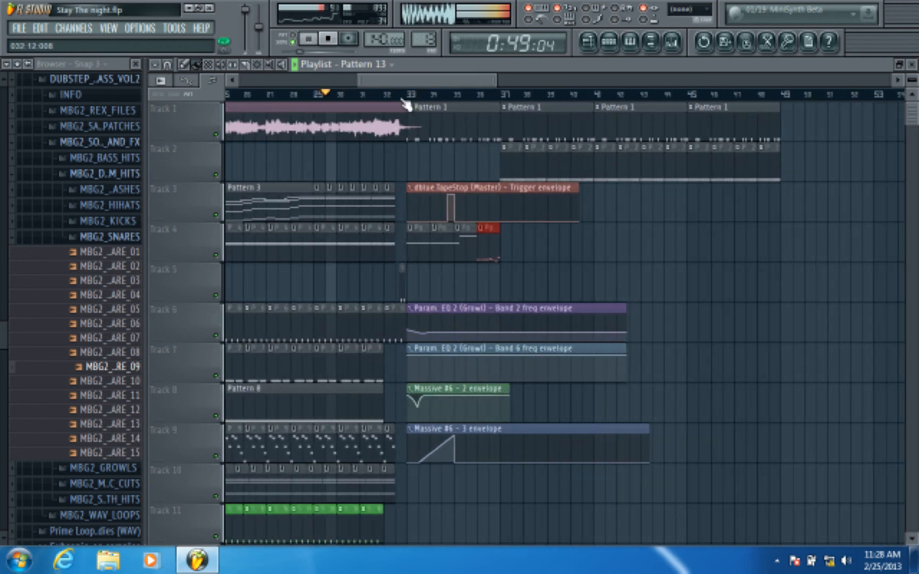
scroll(408, 96, up, 3)
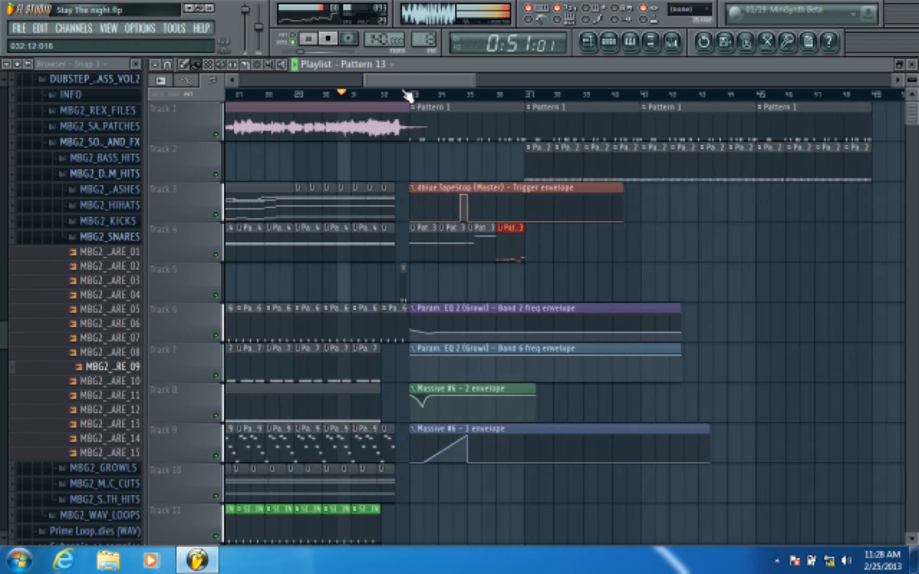
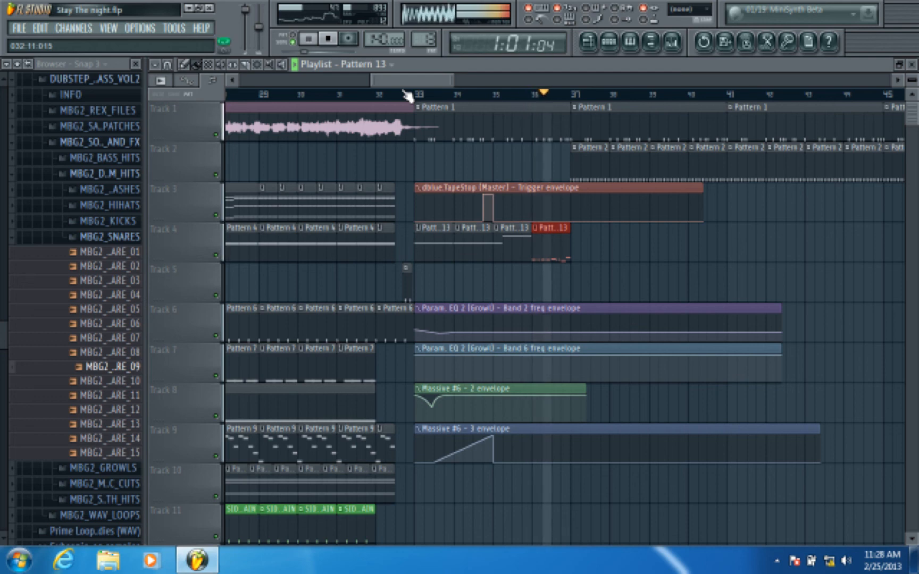
key(space)
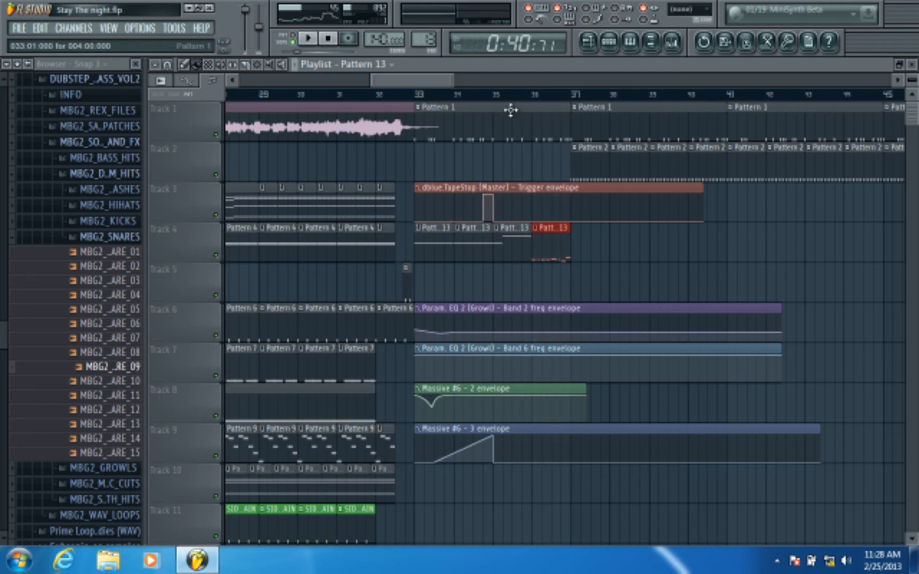
Route the Sylenth1 #2 channel to mixer track 13, the FX track
click(911, 66)
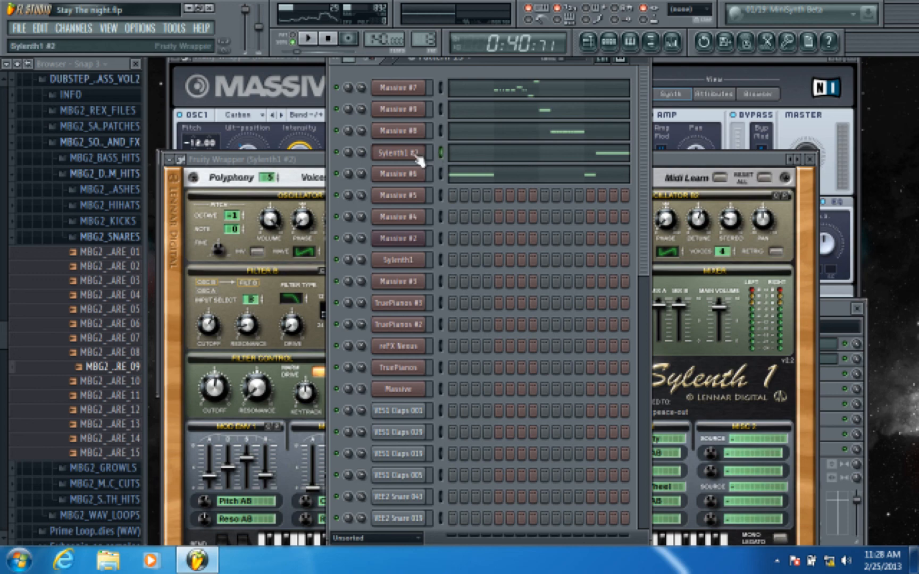
click(418, 155)
click(418, 156)
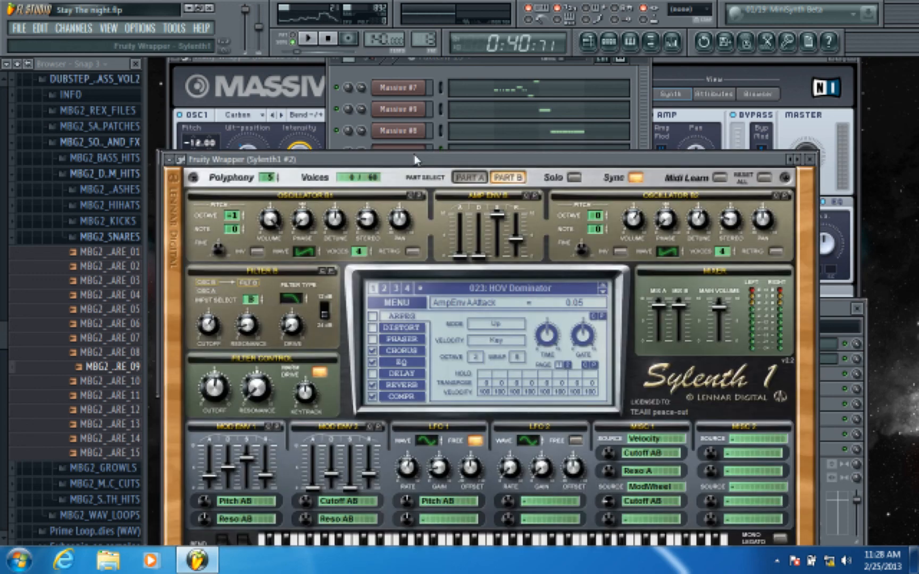
click(812, 160)
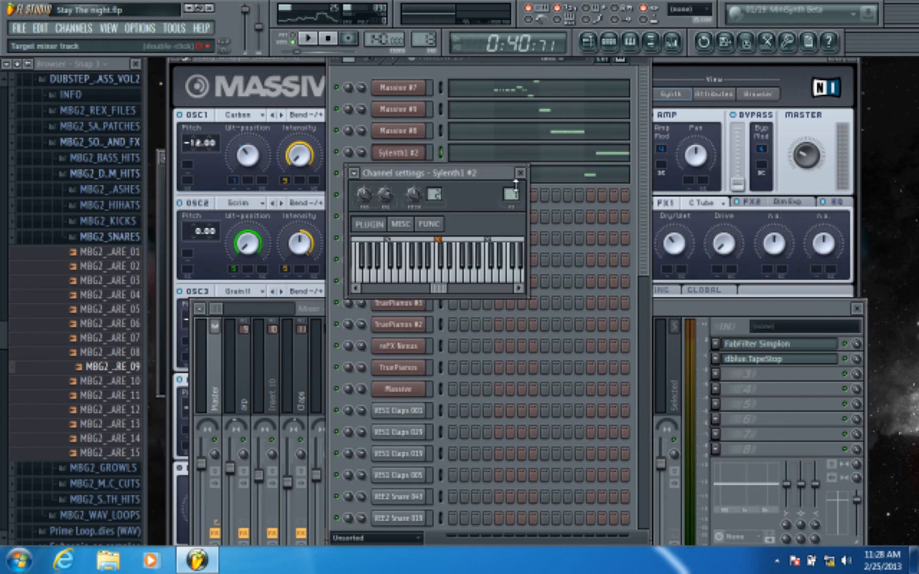
scroll(515, 185, up, 11)
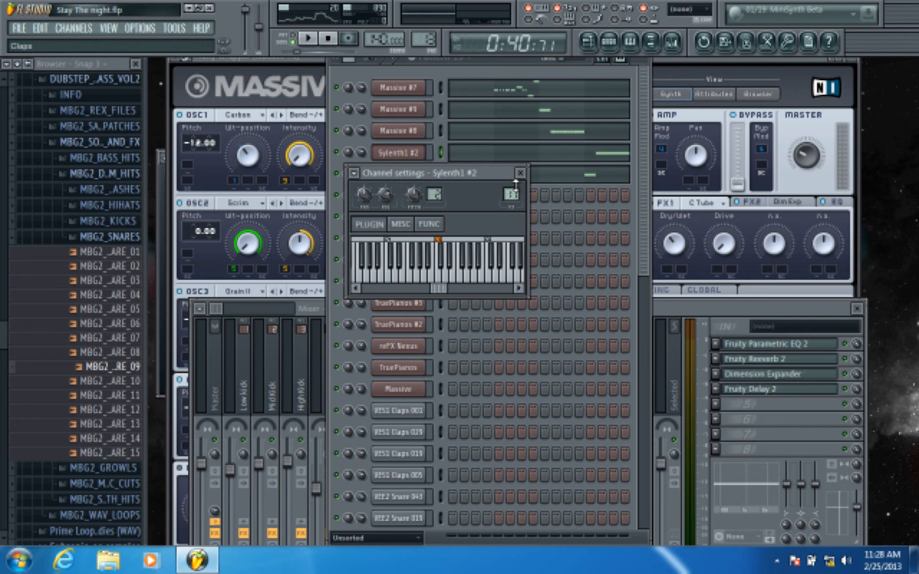
scroll(515, 185, up, 2)
click(739, 315)
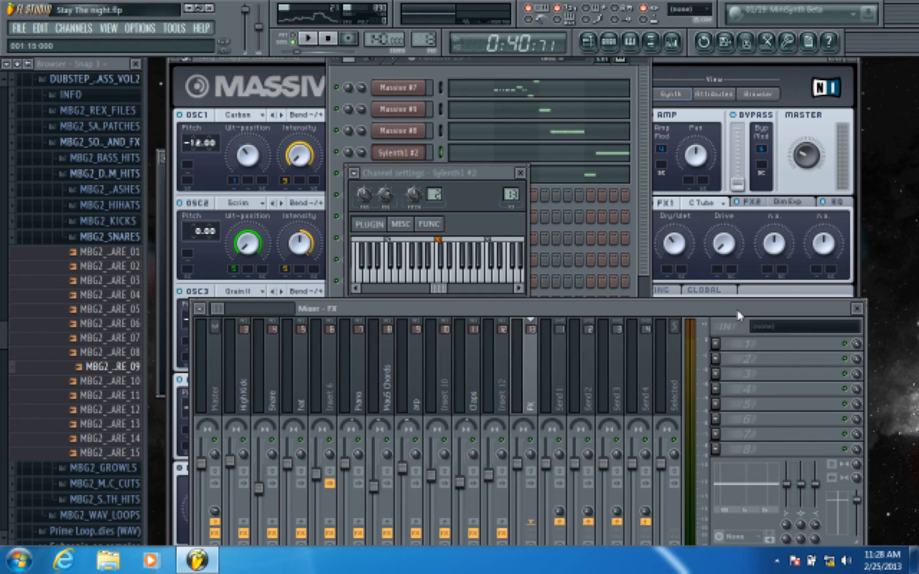
Close the Massive, Sylenth1 #2 channel settings, Fruity Reeverb 2 and Fruity Parametric EQ 2 windows
click(839, 73)
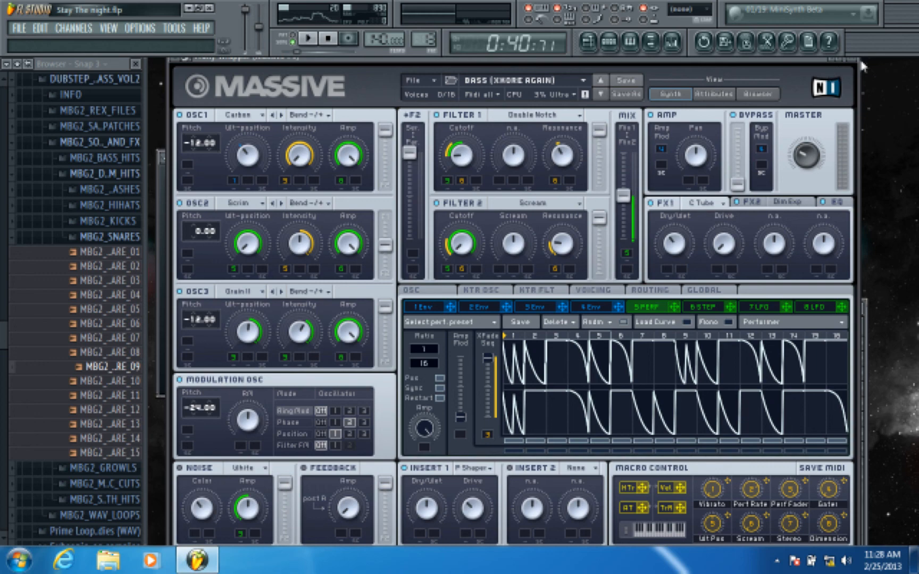
key(Escape)
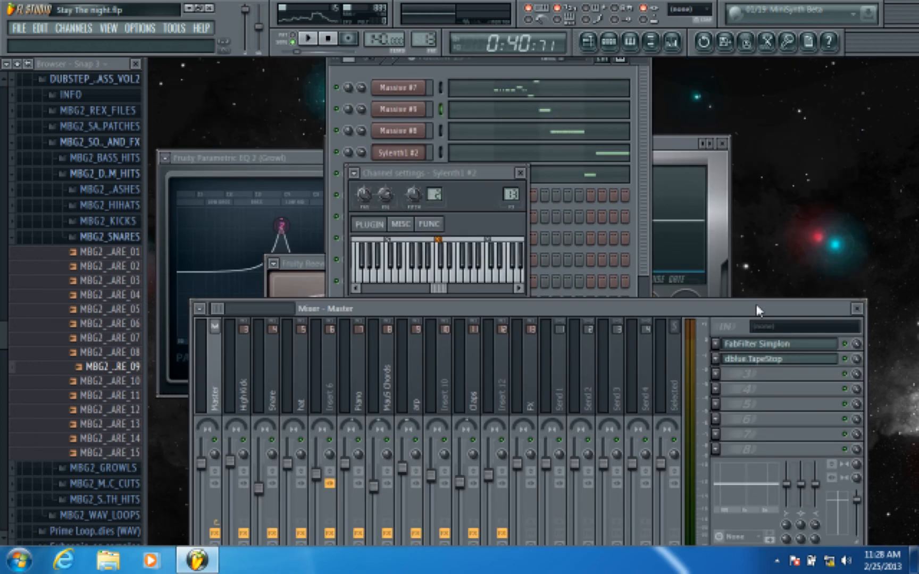
click(520, 173)
click(721, 144)
click(300, 264)
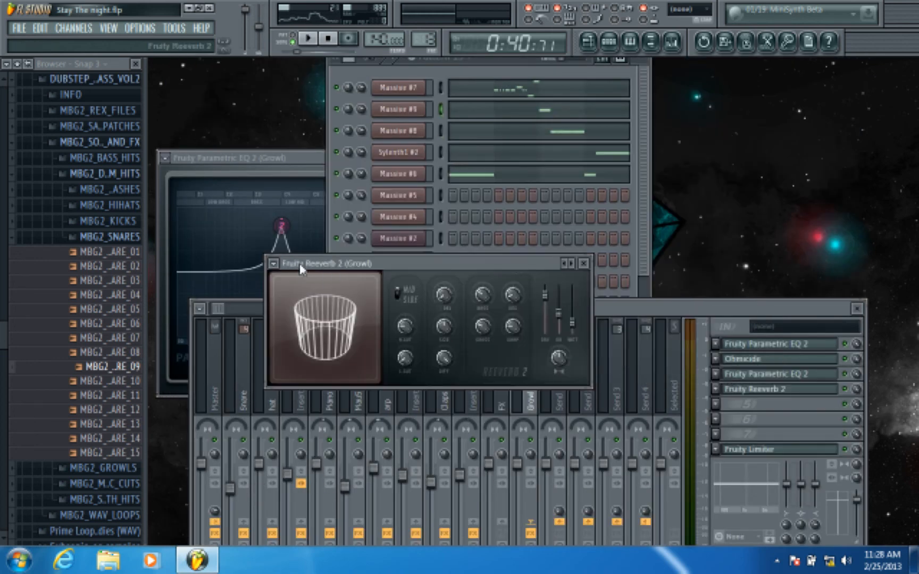
click(583, 263)
click(333, 161)
click(336, 168)
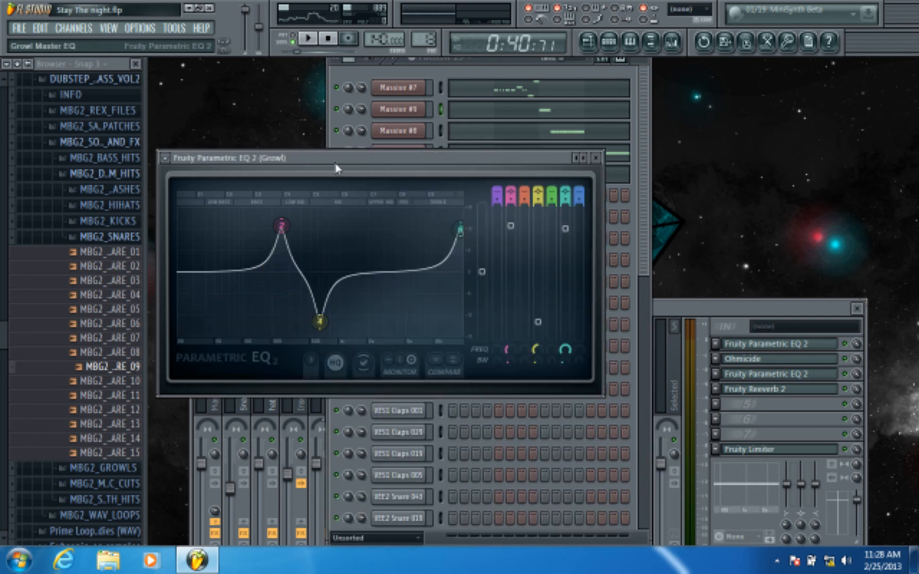
click(597, 159)
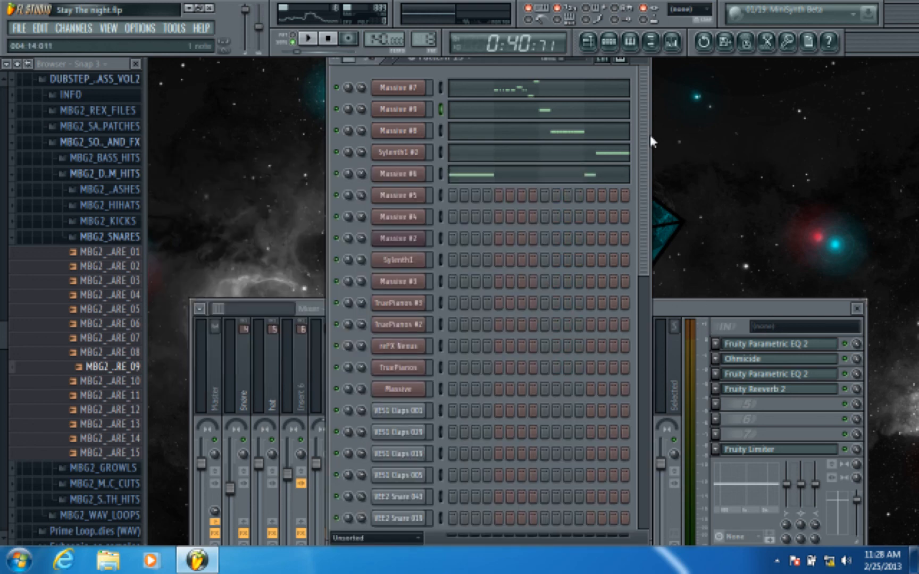
Reopen the playlist and look over the whole arrangement, from the lower audio and automation tracks back to the drop
click(586, 39)
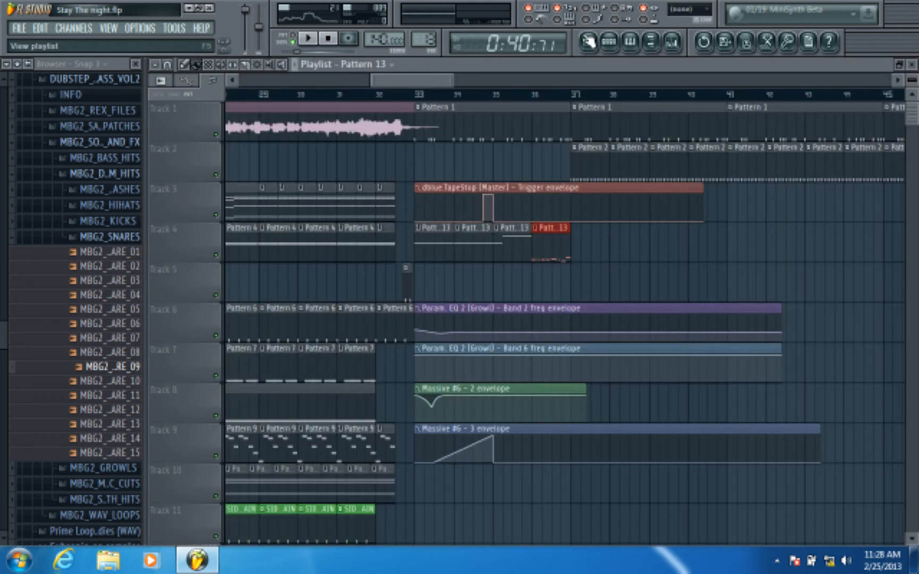
scroll(568, 99, down, 5)
scroll(570, 143, down, 5)
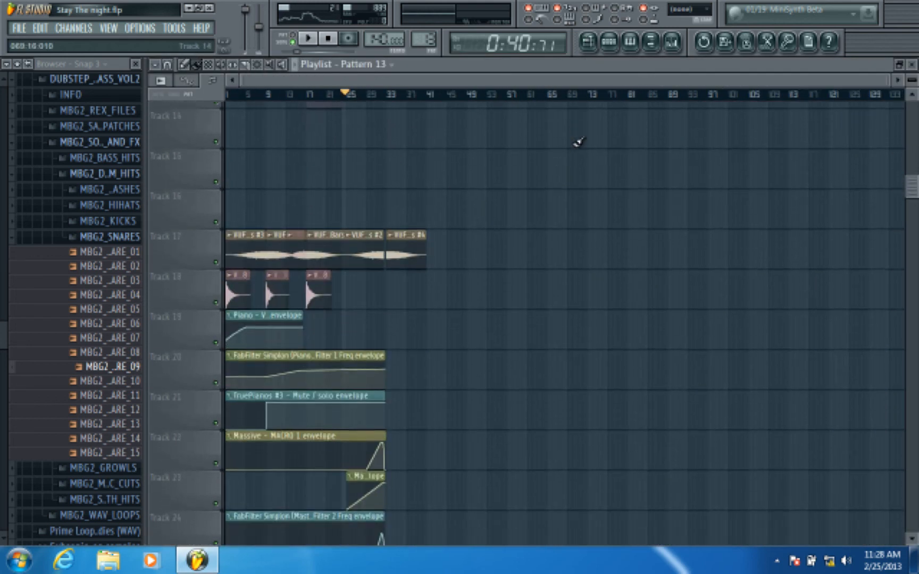
scroll(579, 142, down, 2)
scroll(429, 177, up, 4)
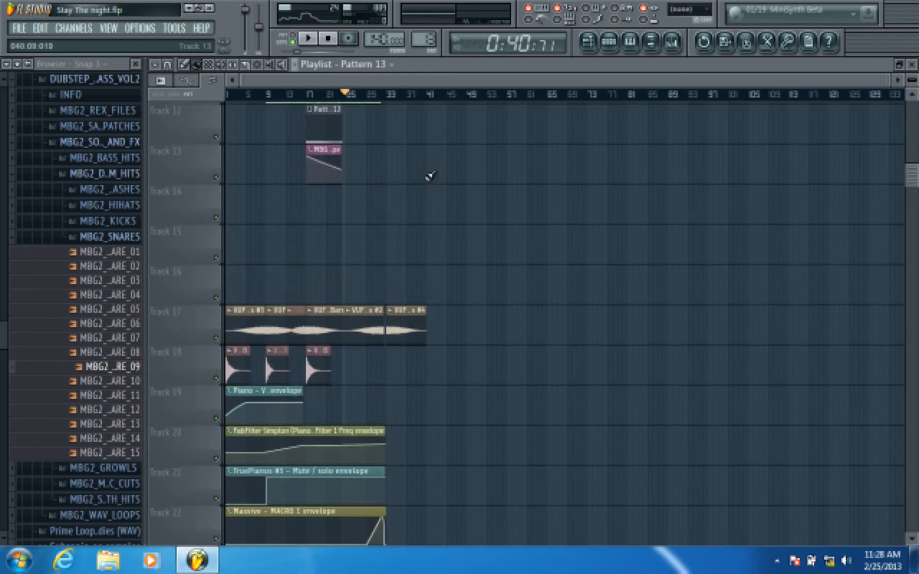
scroll(585, 202, up, 4)
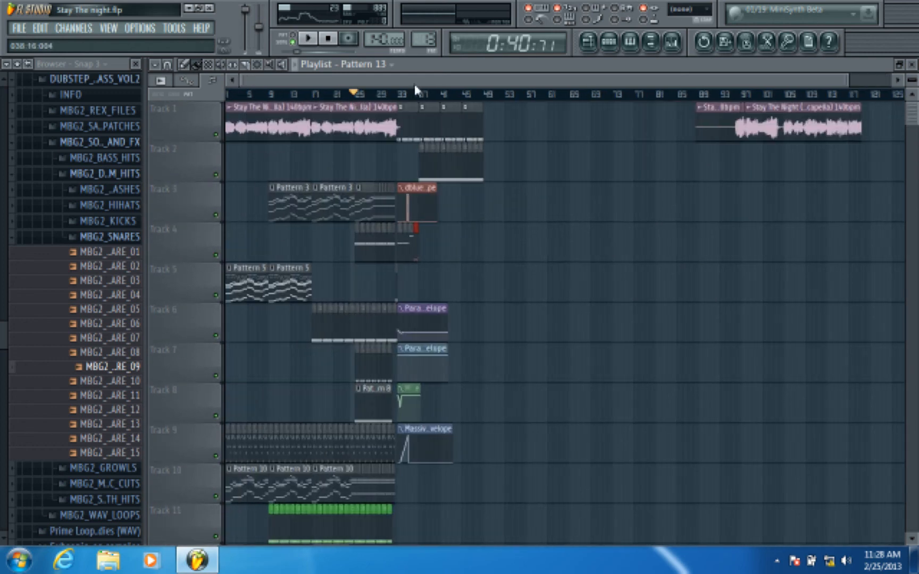
scroll(428, 96, up, 3)
scroll(429, 97, up, 2)
scroll(428, 98, down, 1)
drag(438, 84, 379, 32)
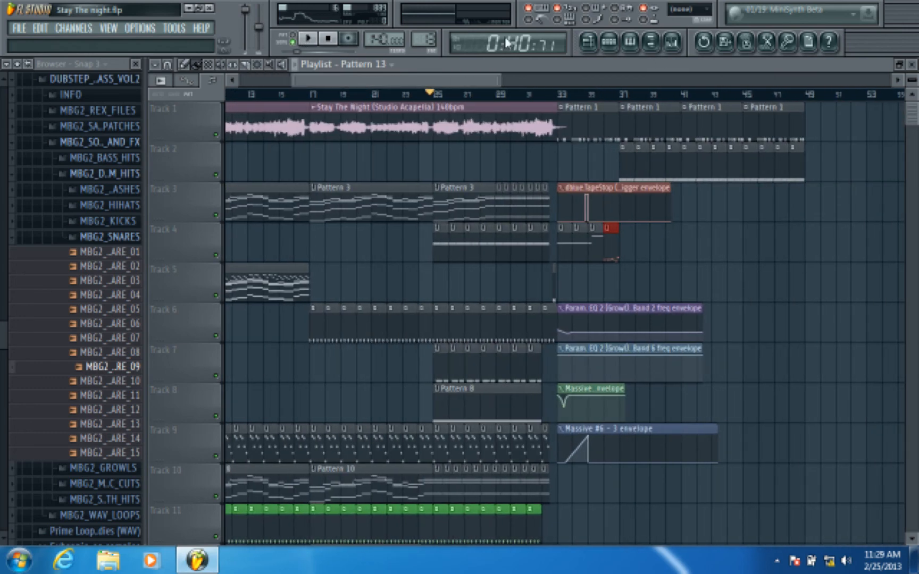
scroll(642, 101, up, 2)
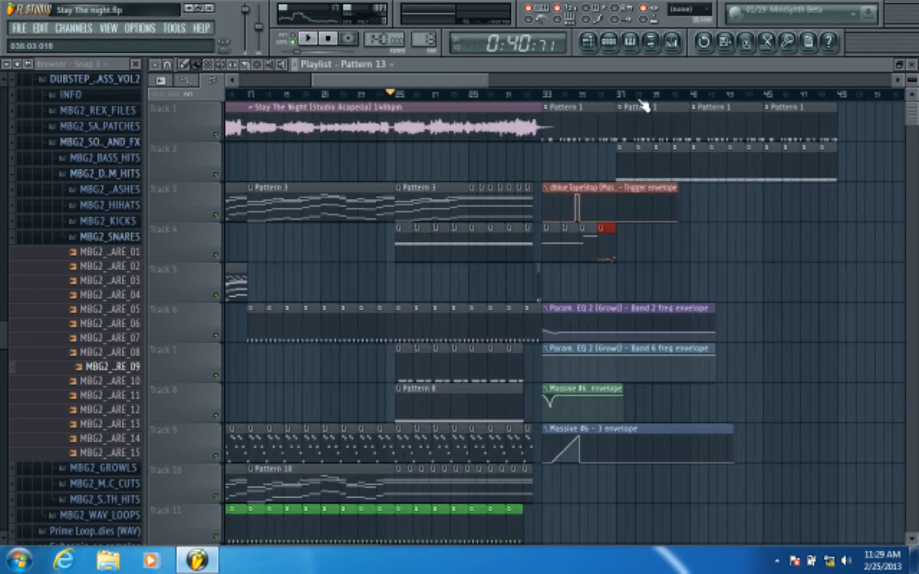
Play the drop in the playlist from bar 33 to about bar 37
click(492, 101)
click(498, 81)
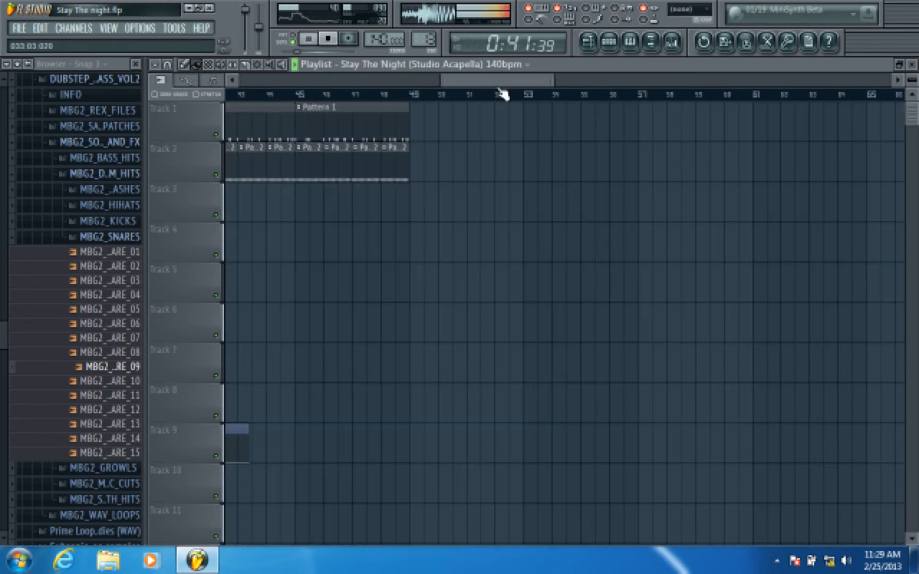
click(494, 92)
drag(496, 82, 431, 80)
click(354, 96)
key(space)
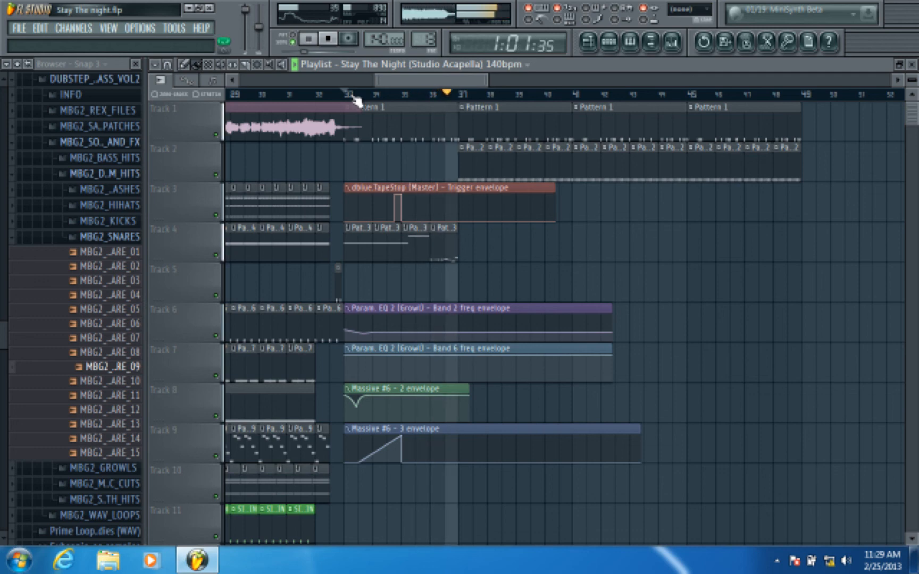
key(space)
Show the mixer and the step sequencer, with the channel list filtered to Unsorted
click(652, 48)
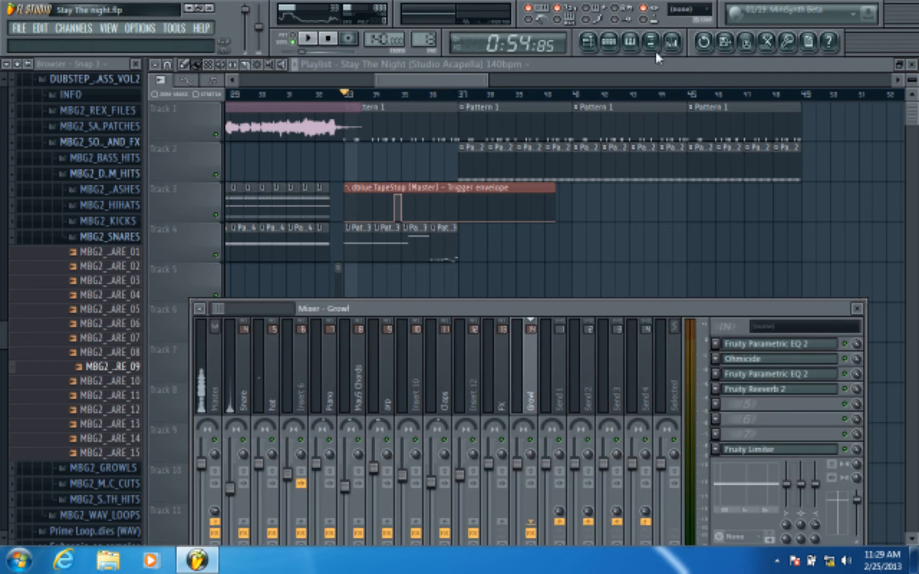
click(611, 51)
click(381, 426)
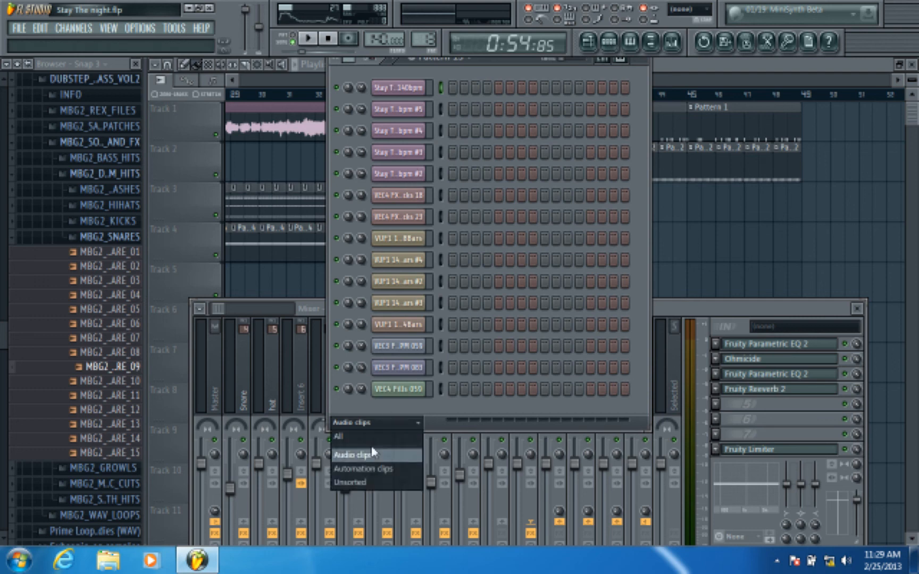
click(379, 457)
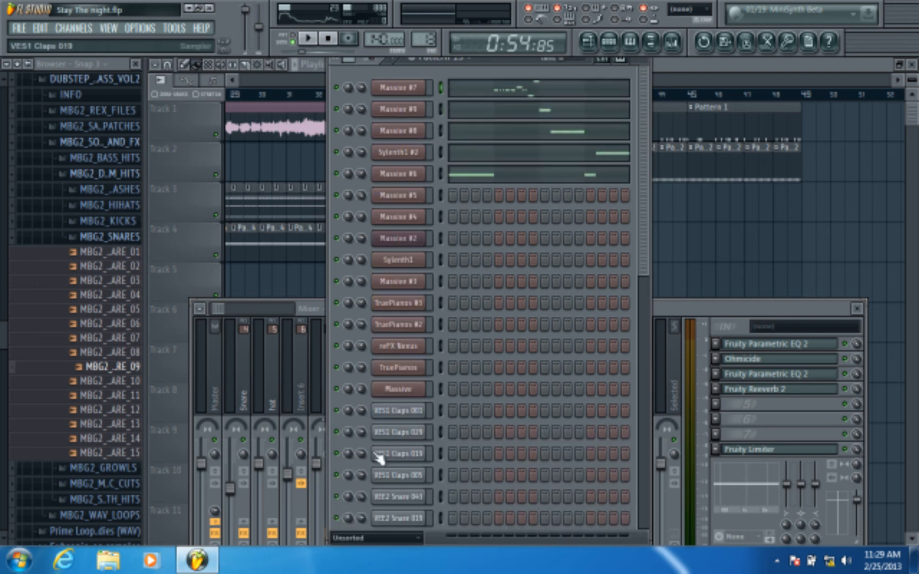
Open the Sylenth1 #2 channel settings, find a free mixer insert, and assign the channel to mixer track 15
click(415, 154)
click(810, 161)
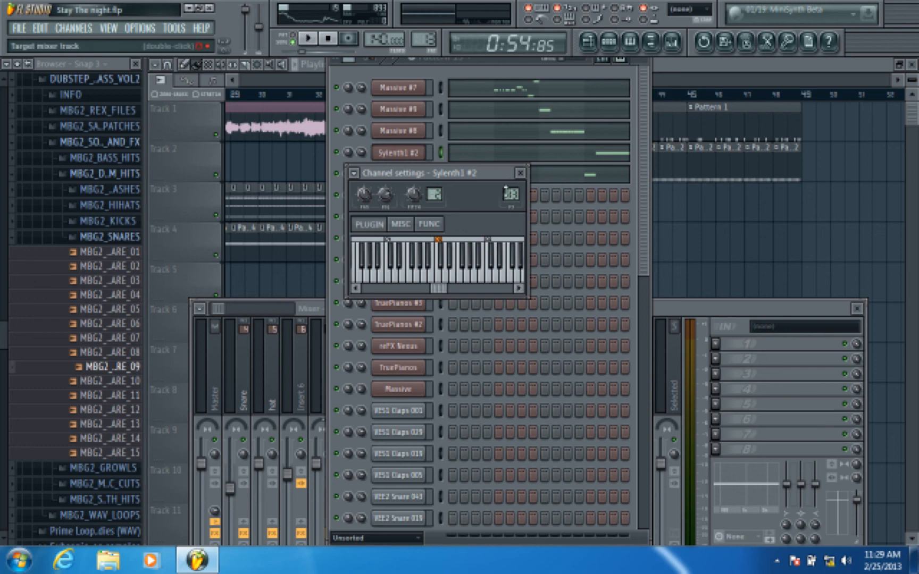
click(685, 311)
click(468, 394)
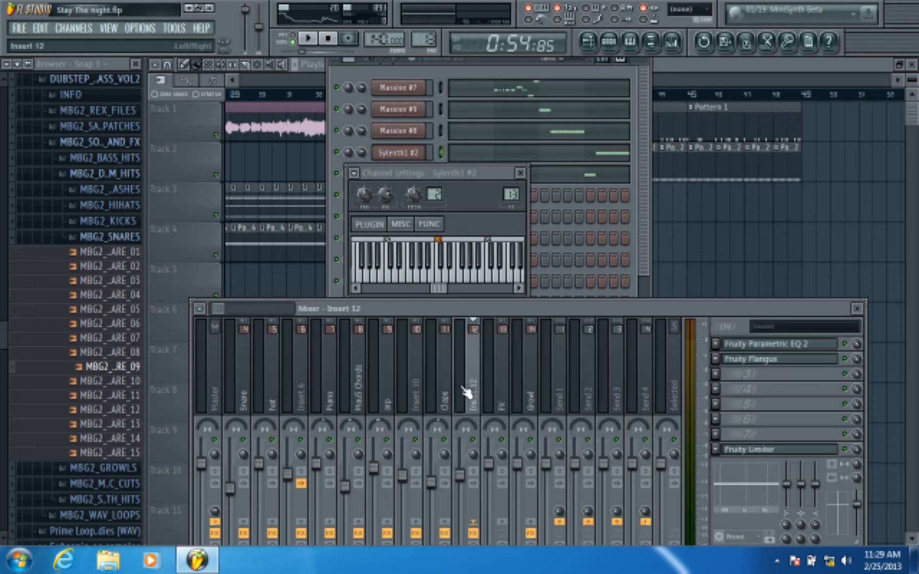
right_click(500, 383)
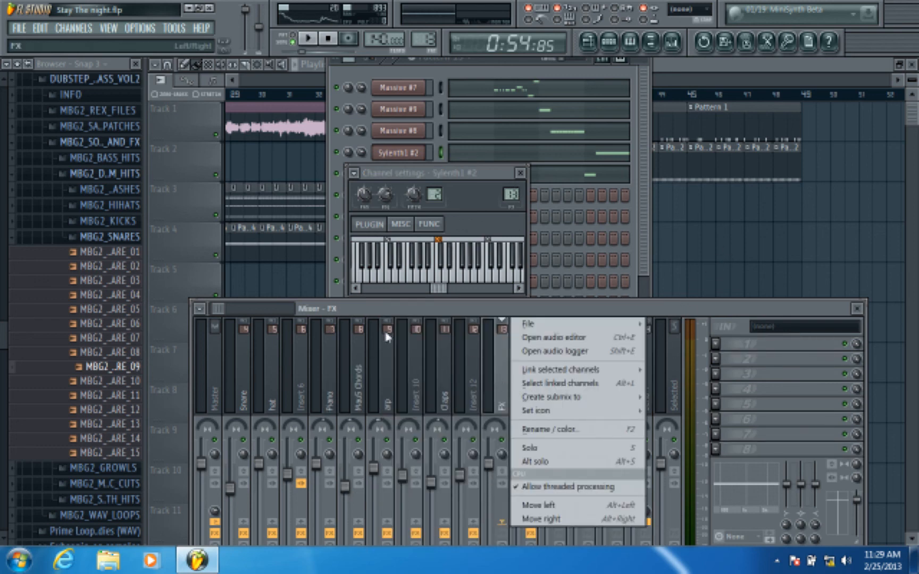
click(386, 310)
drag(219, 314, 244, 307)
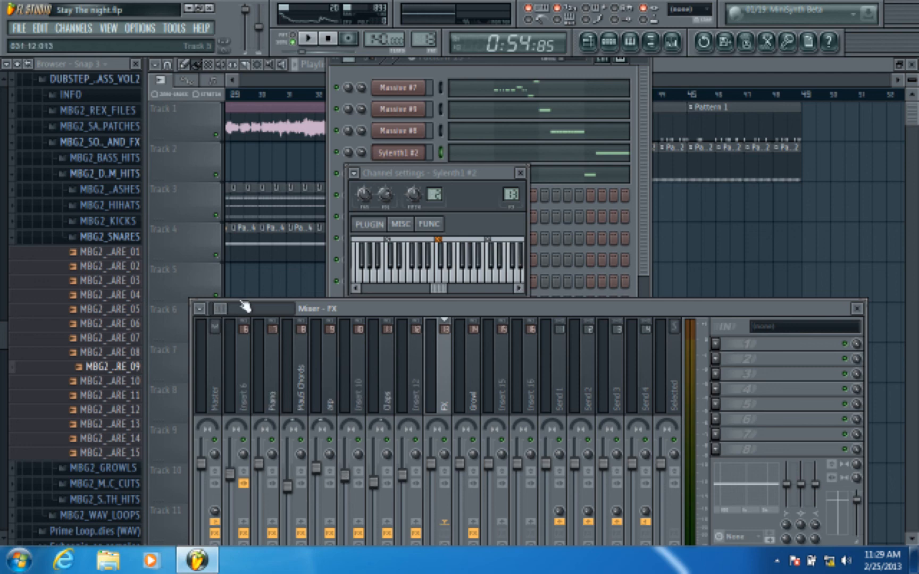
drag(510, 193, 509, 174)
Rename mixer Insert 15 as "Pitch Hoover"
right_click(506, 379)
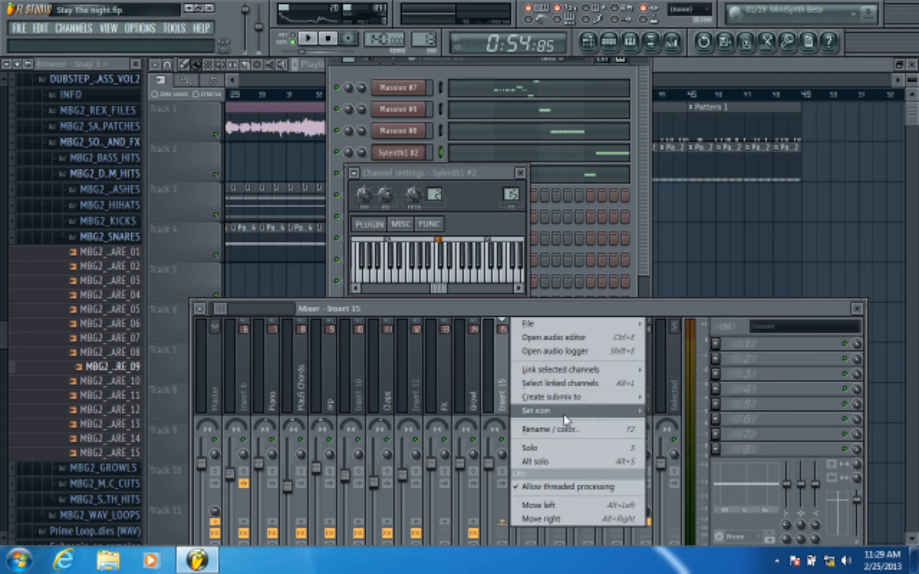
click(568, 429)
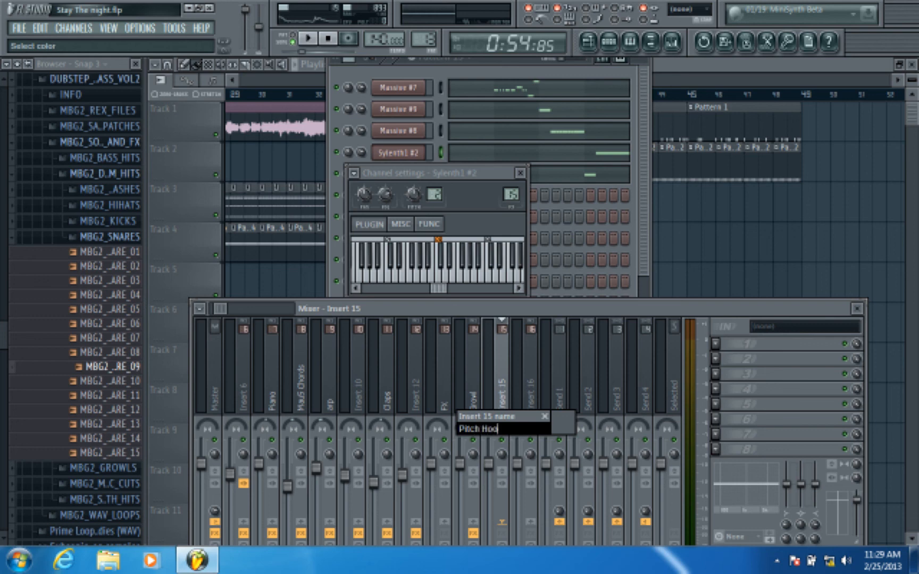
text(Pitch Hoover)
key(Return)
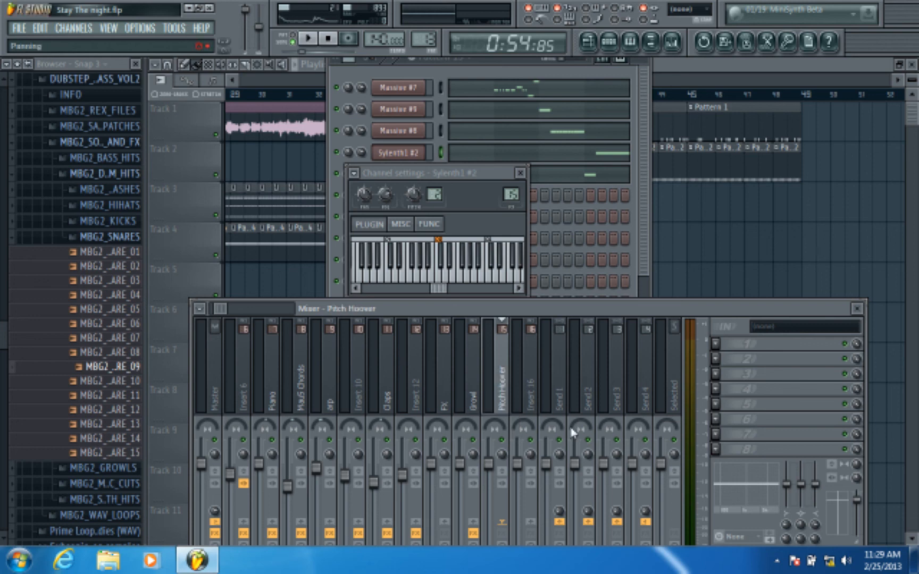
Load Fruity Limiter into the eighth effect slot of the Pitch Hoover mixer track
click(716, 345)
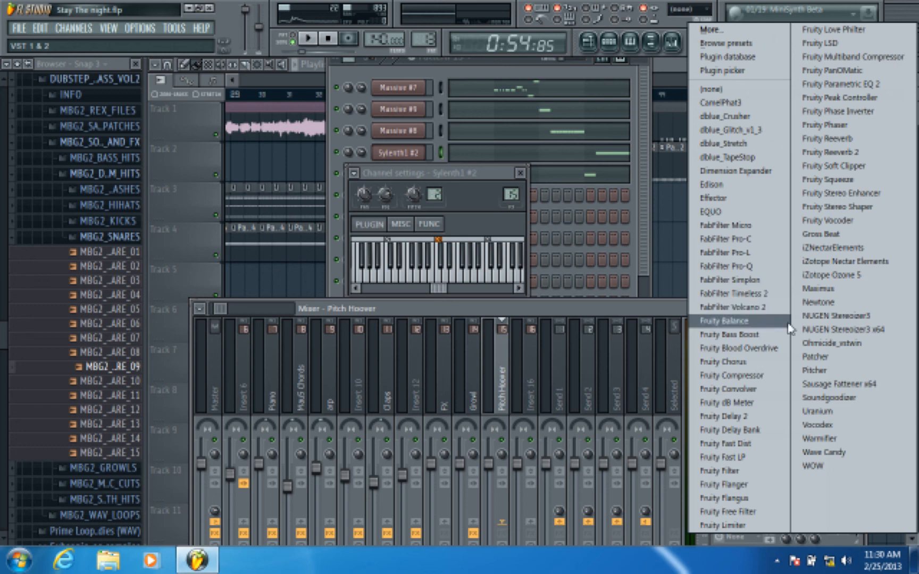
click(665, 315)
click(716, 451)
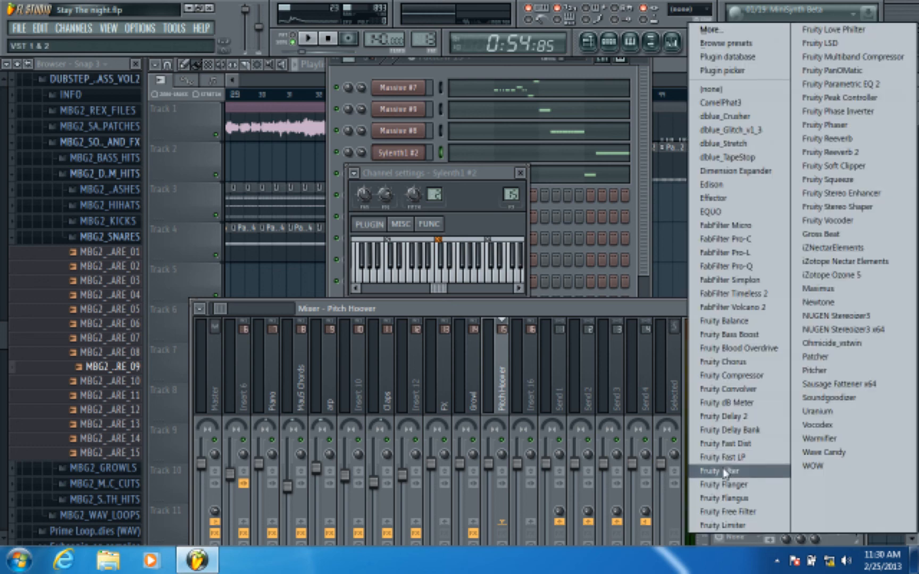
click(725, 521)
Route the Pitch Hoover mixer track to the Sidechain track
mouse_move(226, 310)
mouse_down()
mouse_move(326, 316)
mouse_move(205, 312)
mouse_move(227, 301)
mouse_move(224, 315)
mouse_up()
click(517, 383)
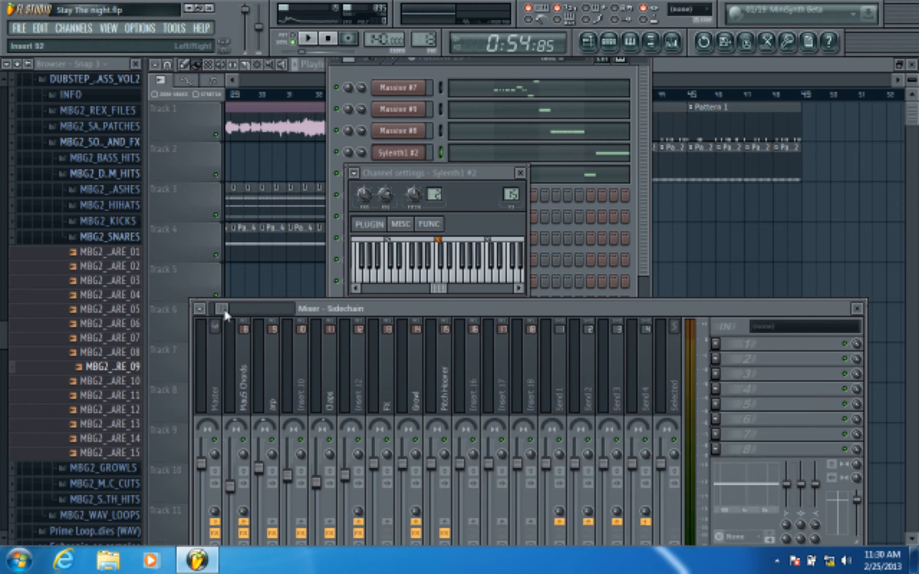
right_click(444, 522)
click(491, 512)
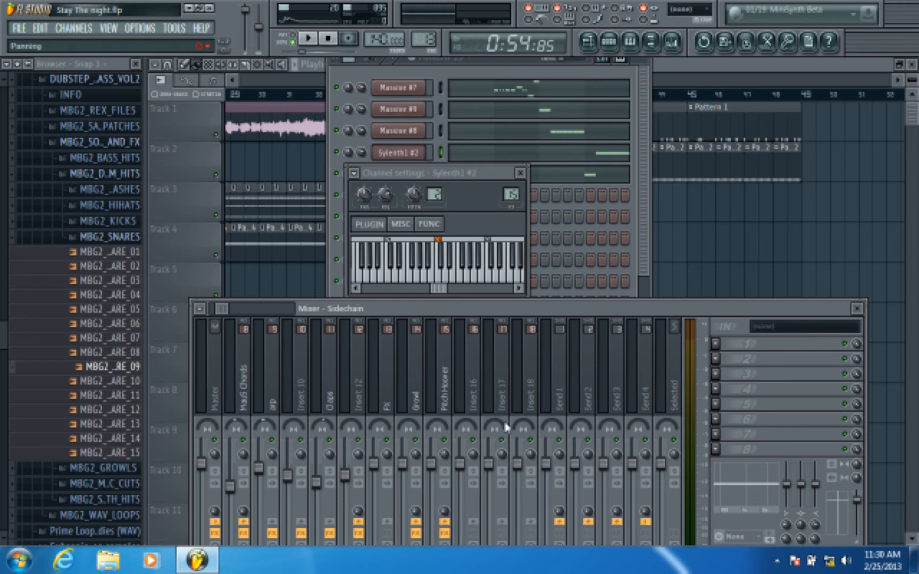
Open the Fruity Limiter on the Pitch Hoover track, switch it to compressor mode, lower the threshold and soften the knee
click(451, 396)
click(789, 452)
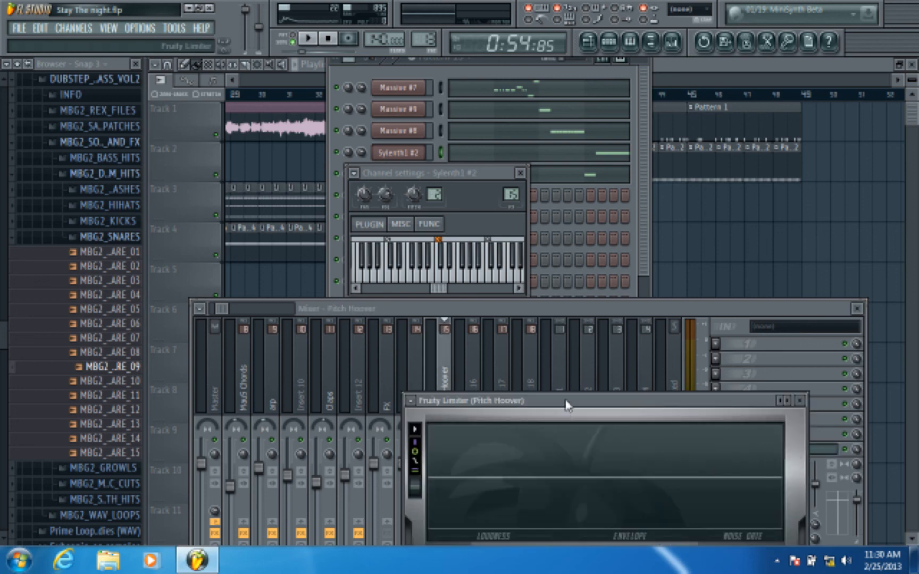
drag(568, 403, 532, 179)
click(626, 395)
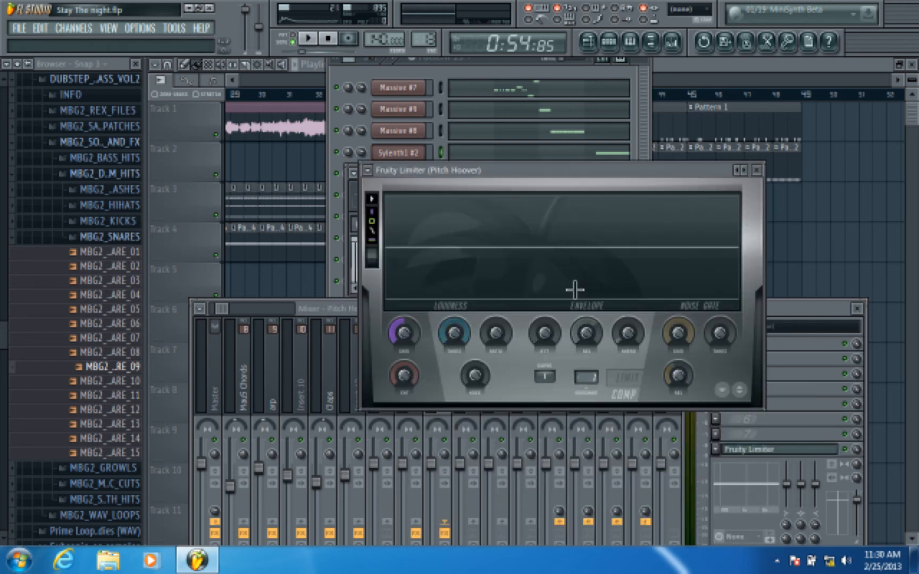
mouse_move(454, 334)
mouse_down()
mouse_move(453, 385)
mouse_move(484, 362)
mouse_up()
Bring up the playlist, play the drop from bar 33, and stop playback
key(space)
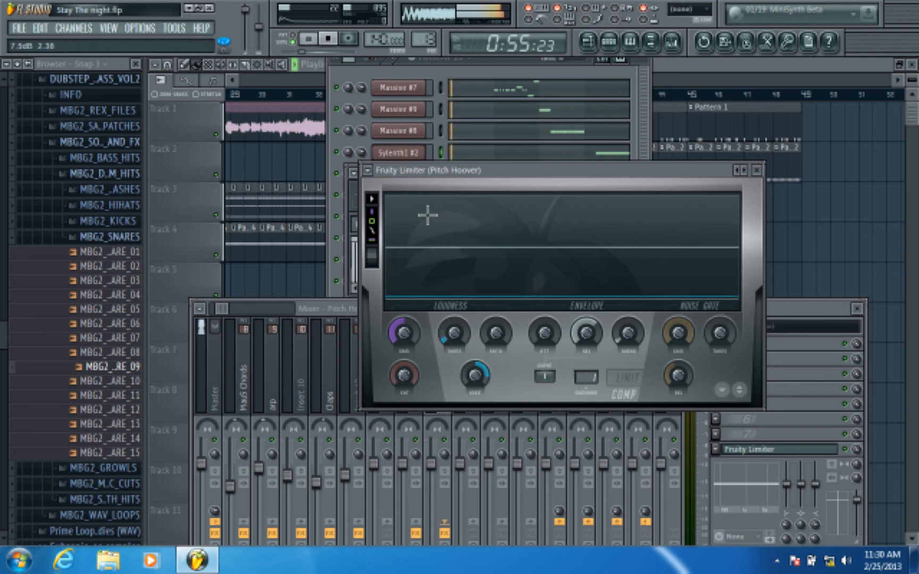
click(687, 64)
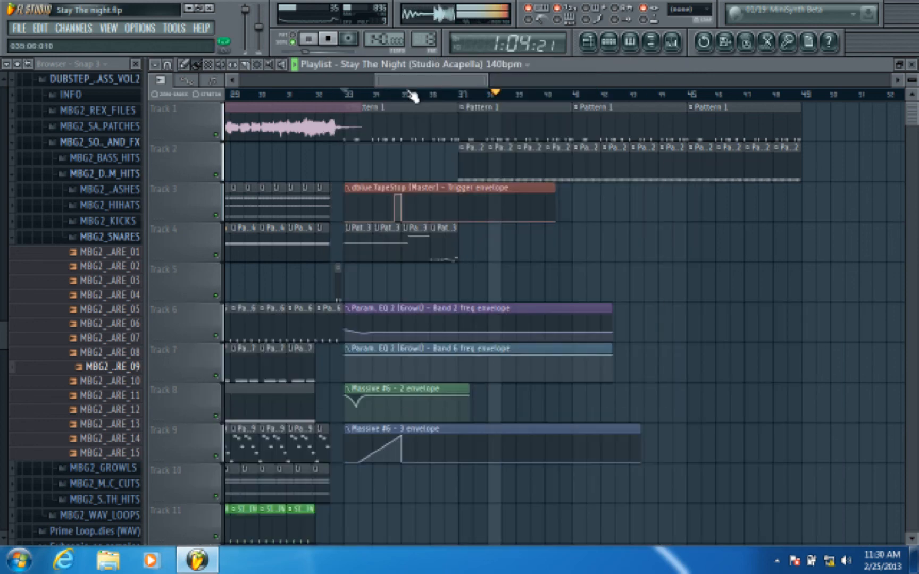
click(340, 96)
scroll(346, 96, up, 3)
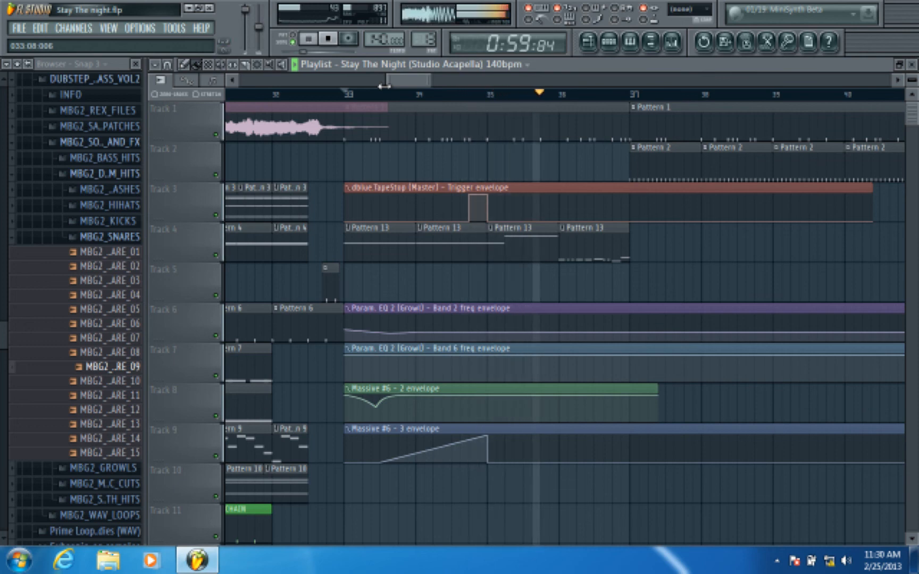
click(329, 39)
Look over the arrangement from the drop at bar 33 back to bar 1 and down to the Sidechain volume envelope on Track 34
scroll(451, 161, down, 2)
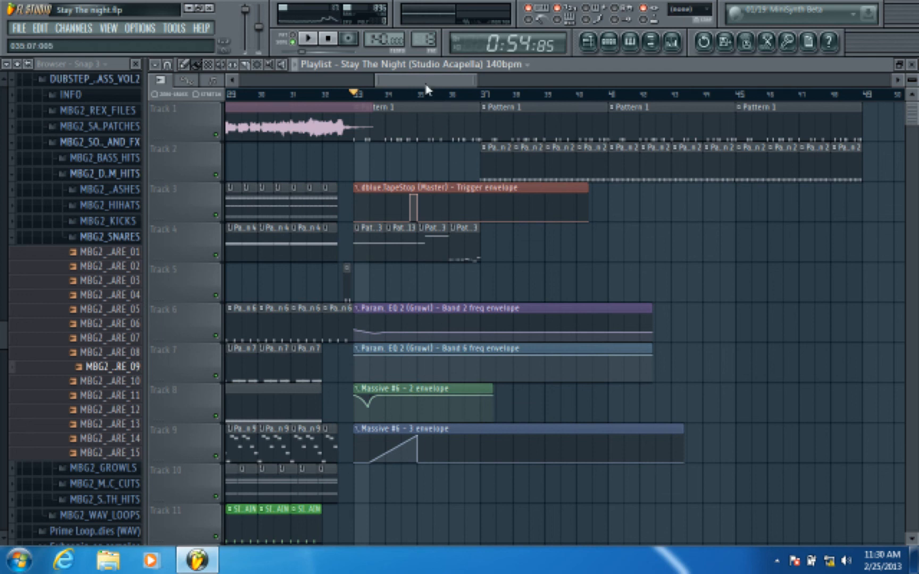
scroll(440, 82, down, 3)
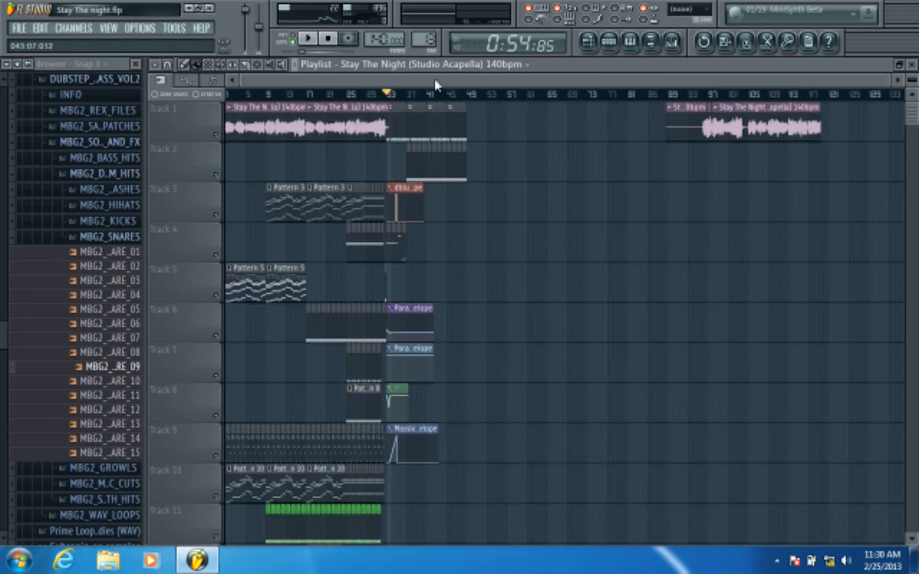
scroll(400, 109, up, 4)
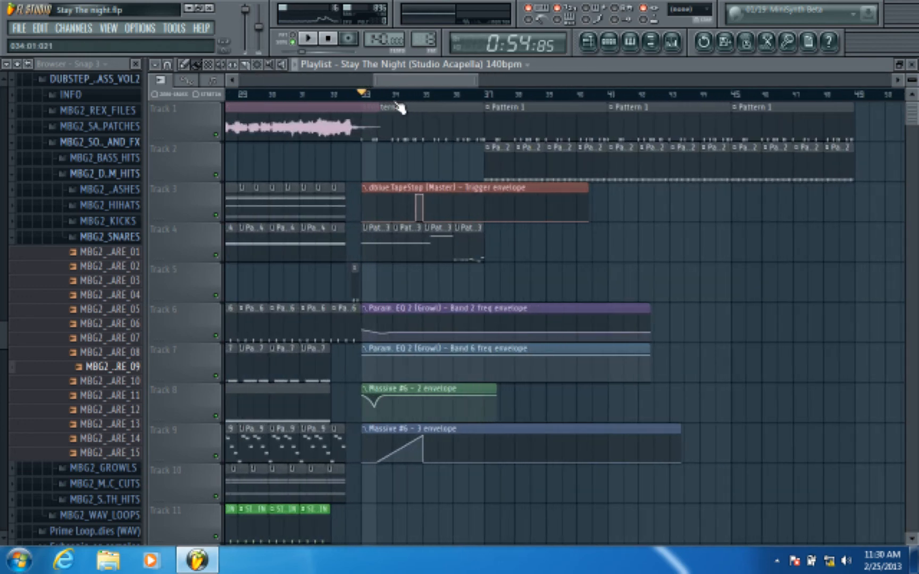
mouse_move(398, 84)
mouse_down()
mouse_move(557, 65)
mouse_move(406, 82)
mouse_up()
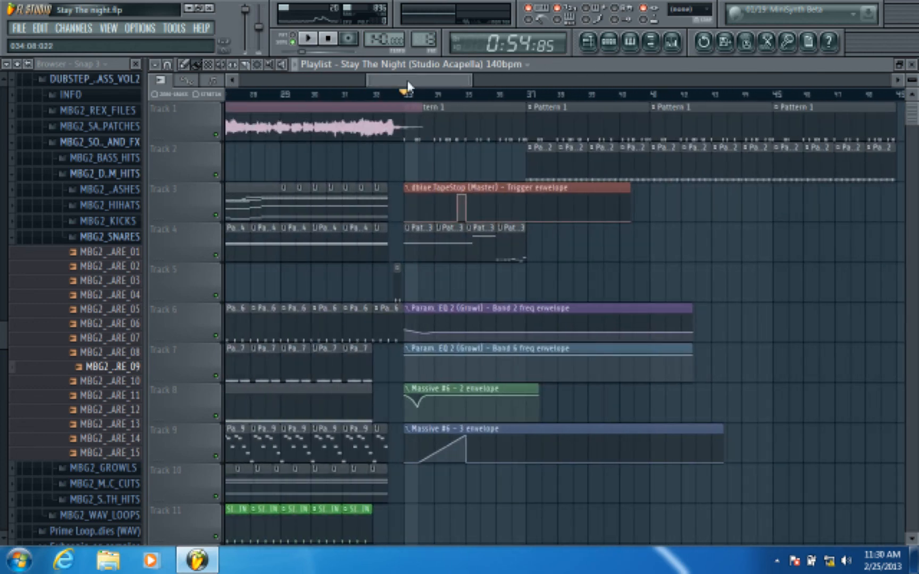
scroll(428, 99, down, 5)
scroll(363, 104, up, 3)
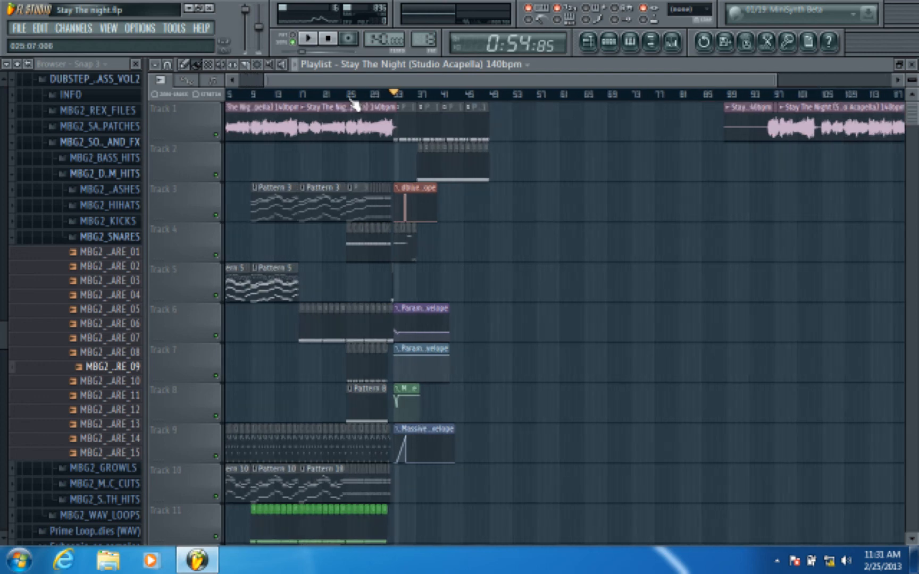
scroll(334, 311, down, 5)
scroll(333, 309, down, 8)
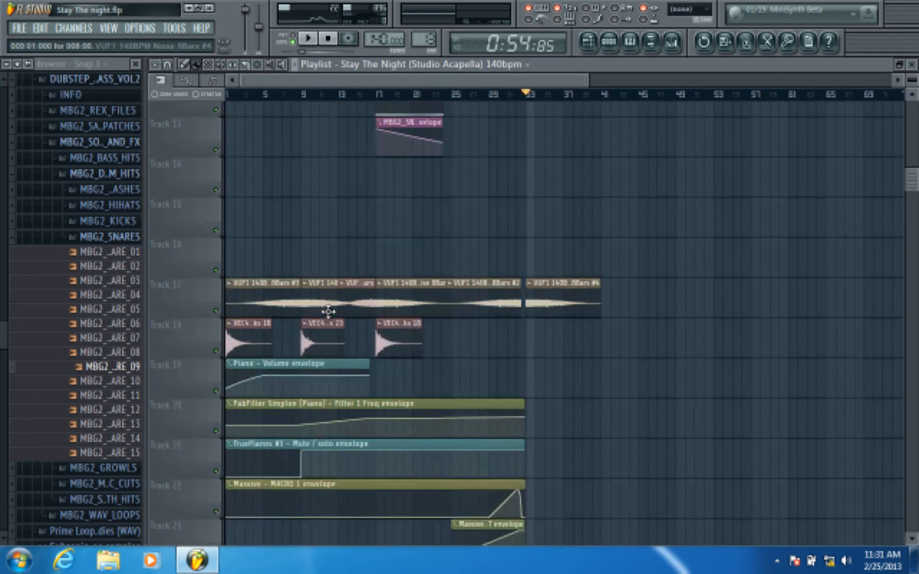
scroll(334, 311, up, 12)
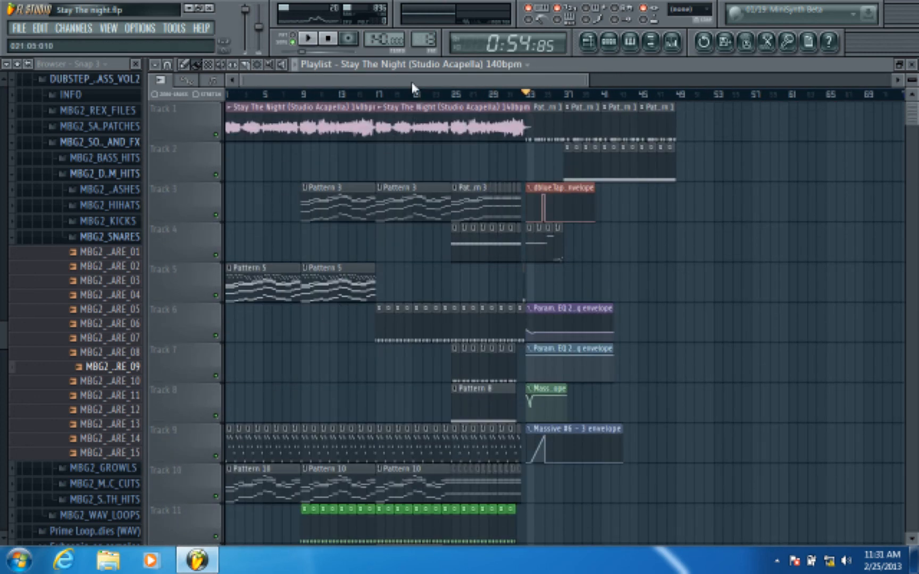
scroll(415, 97, up, 2)
scroll(386, 181, down, 6)
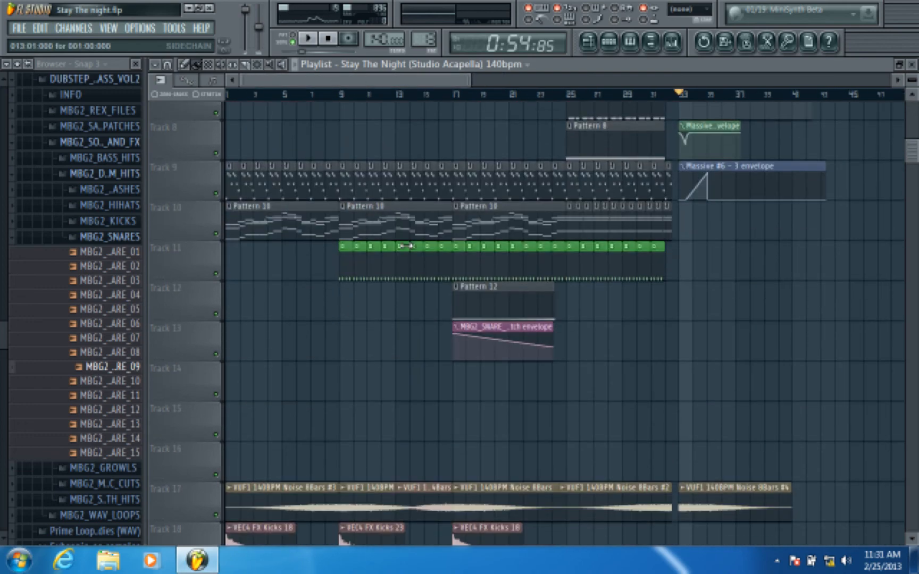
scroll(407, 245, down, 4)
scroll(406, 245, up, 6)
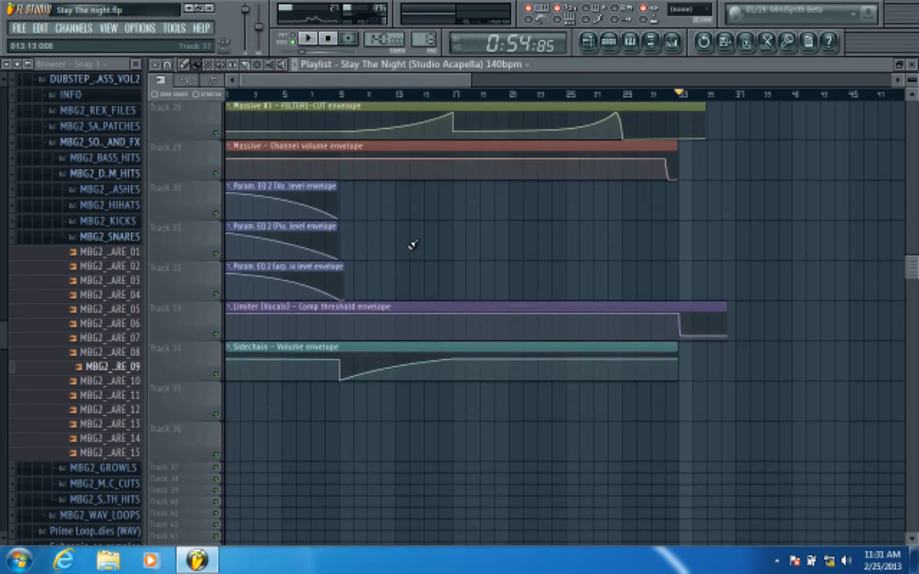
scroll(410, 245, up, 4)
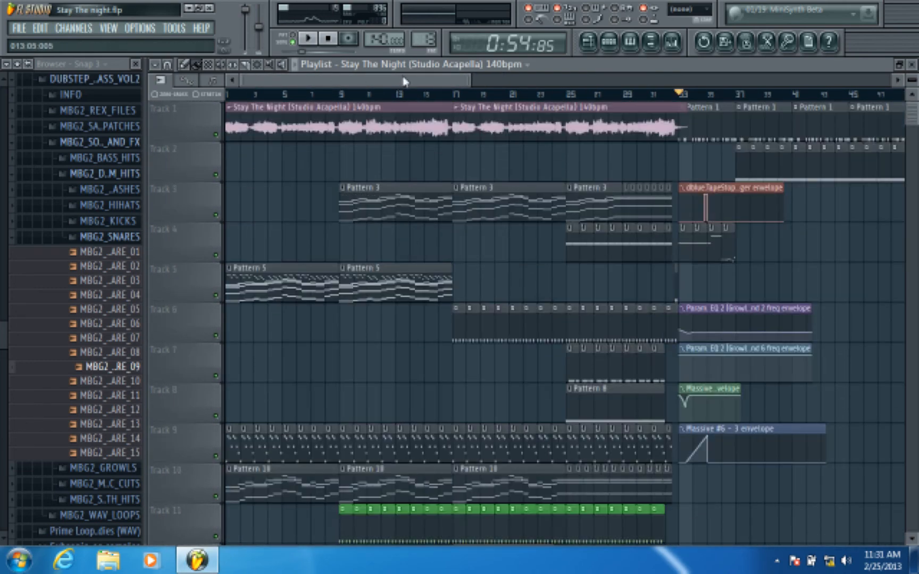
Examine the full song timeline up to the closing acapella clips, the intro from bar 1, and the drop around bar 33
drag(463, 82, 493, 70)
double_click(492, 81)
scroll(493, 80, down, 11)
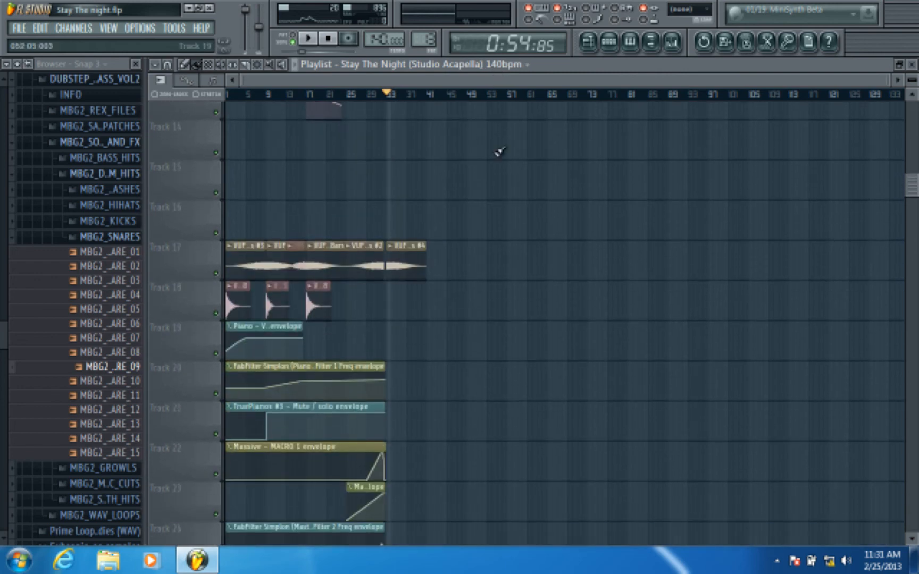
scroll(474, 400, up, 2)
scroll(473, 400, up, 9)
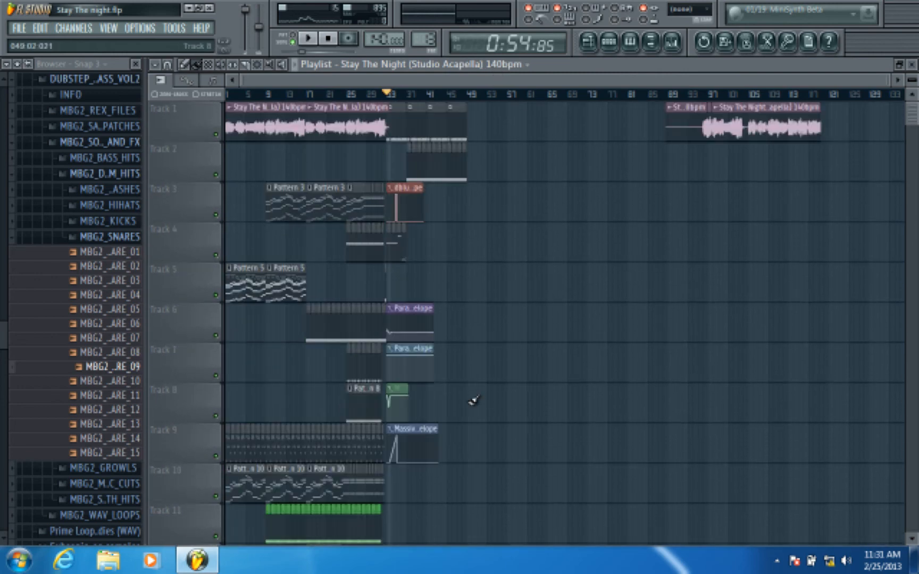
scroll(391, 83, up, 6)
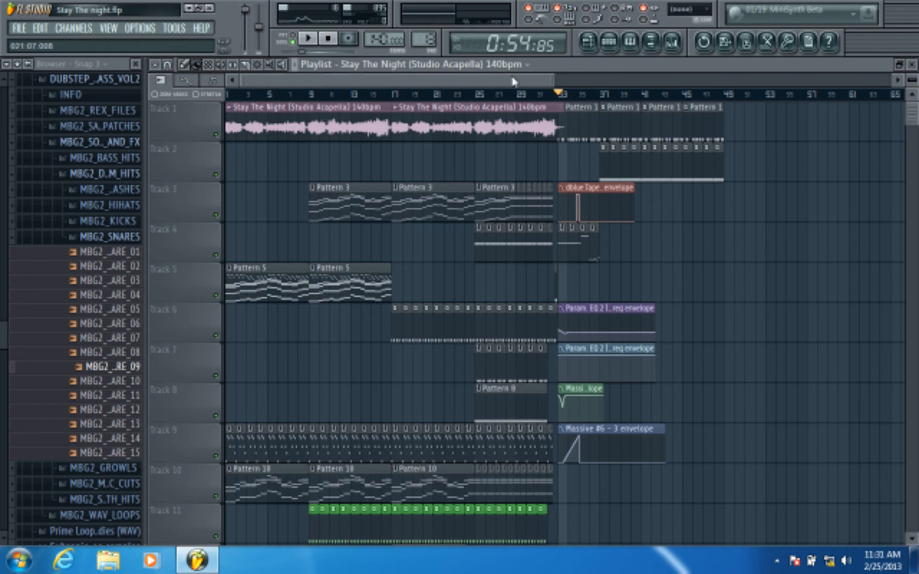
drag(552, 84, 292, 48)
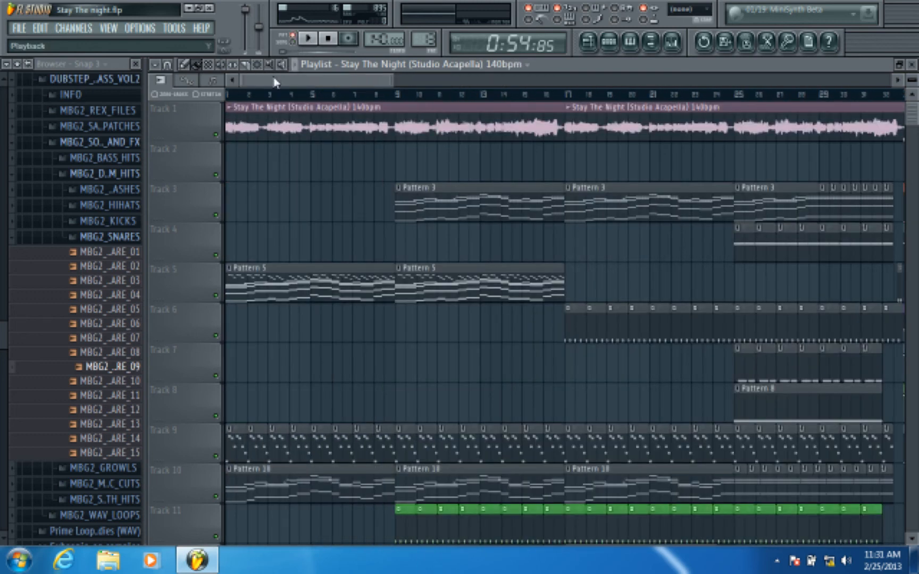
drag(275, 81, 370, 80)
scroll(402, 101, down, 5)
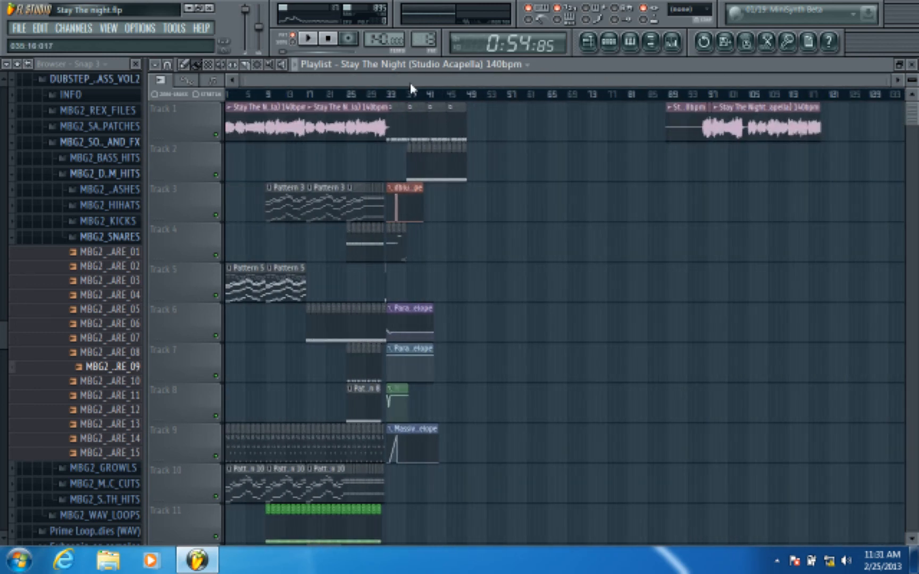
scroll(406, 102, up, 5)
drag(422, 80, 411, 98)
scroll(461, 97, down, 2)
scroll(463, 100, down, 1)
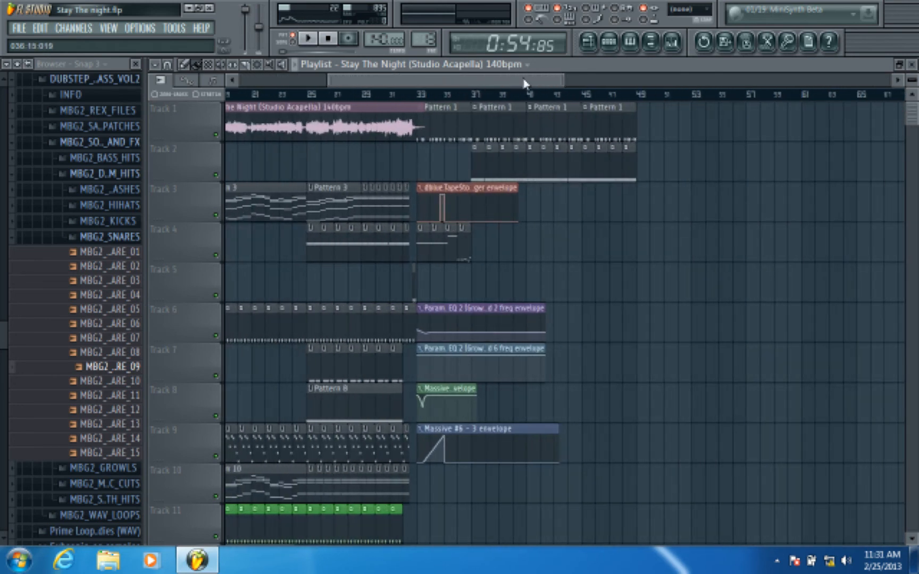
Review the build-up into bar 33, including the snare, noise, kick FX and automation clips on Tracks 12 to 22
drag(560, 78, 402, 84)
scroll(444, 95, down, 2)
scroll(442, 96, down, 1)
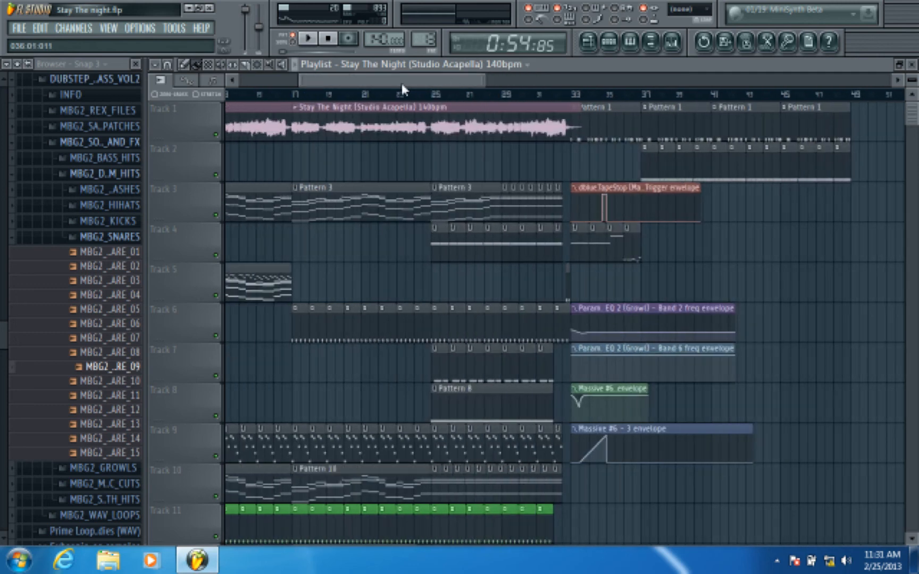
scroll(406, 98, down, 3)
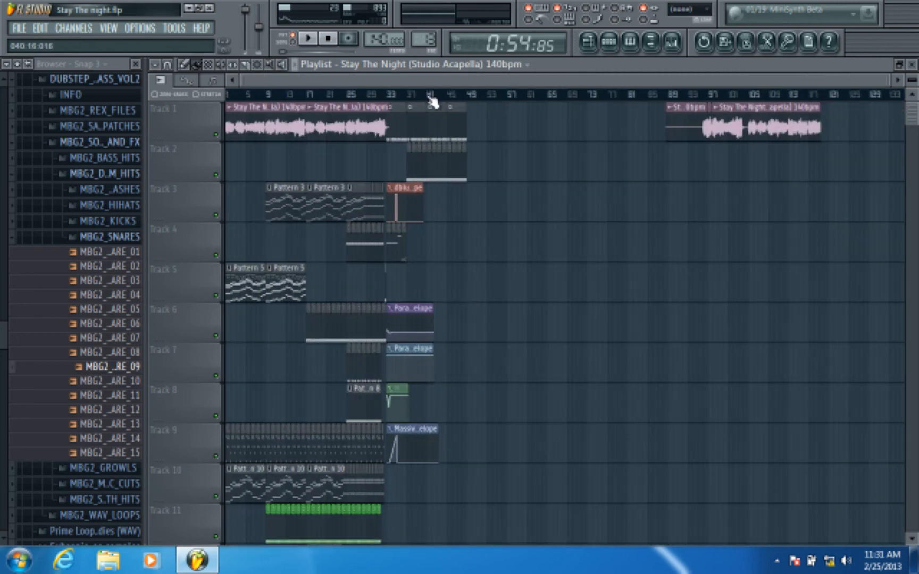
scroll(432, 100, up, 5)
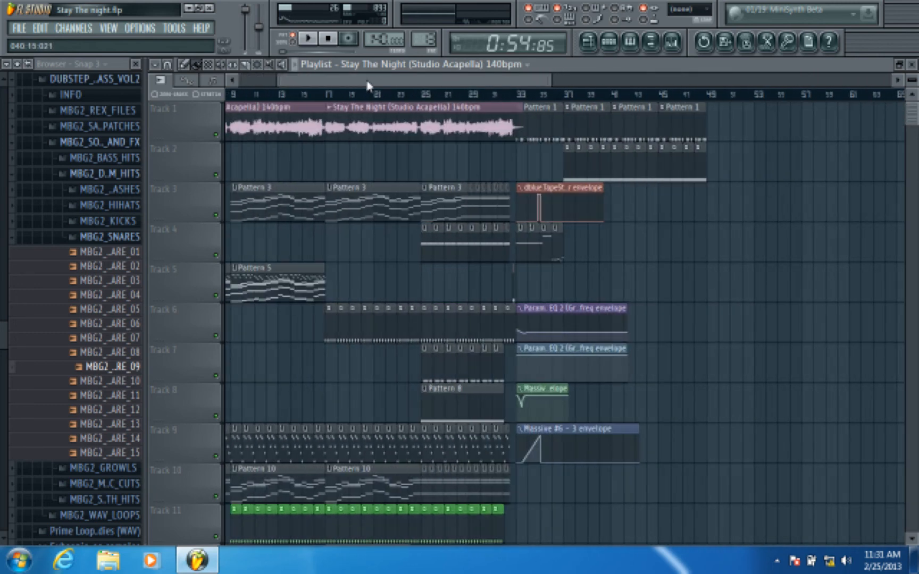
drag(367, 85, 330, 84)
scroll(456, 281, down, 6)
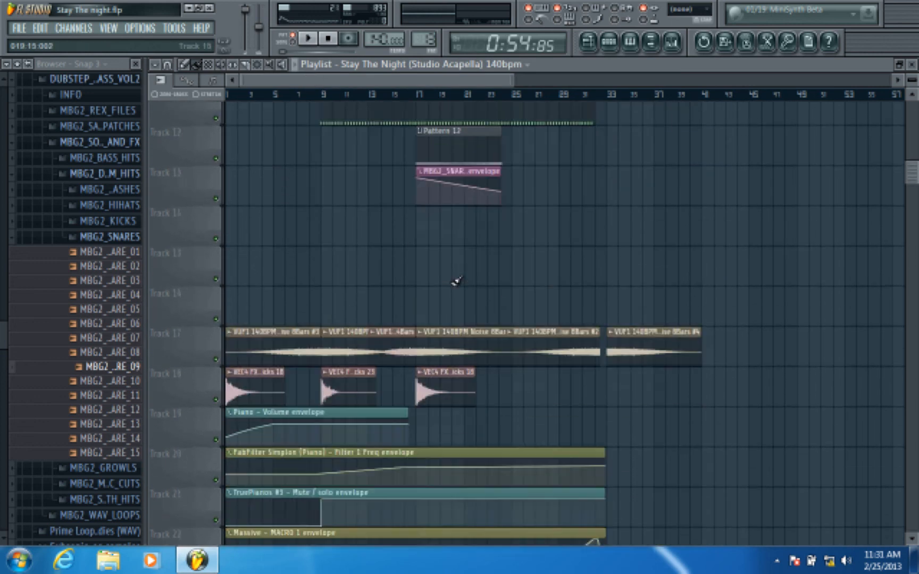
scroll(456, 282, down, 2)
scroll(450, 280, up, 8)
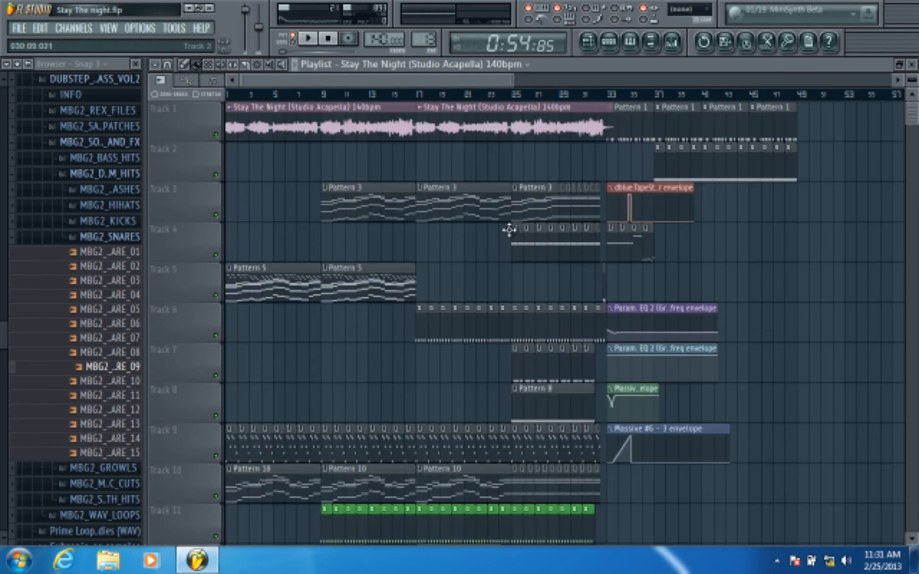